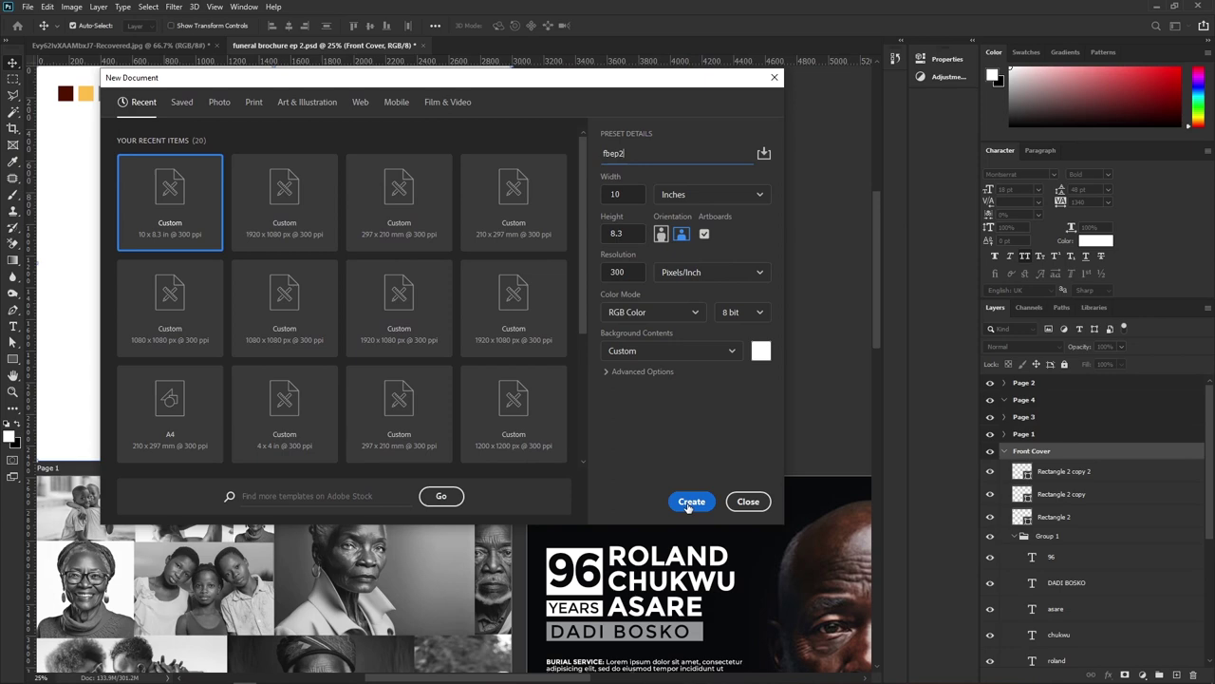
# Create the fbep2 document at 10 × 8.3 inches, 300 ppi, with Artboards enabled
pyautogui.click(691, 502)
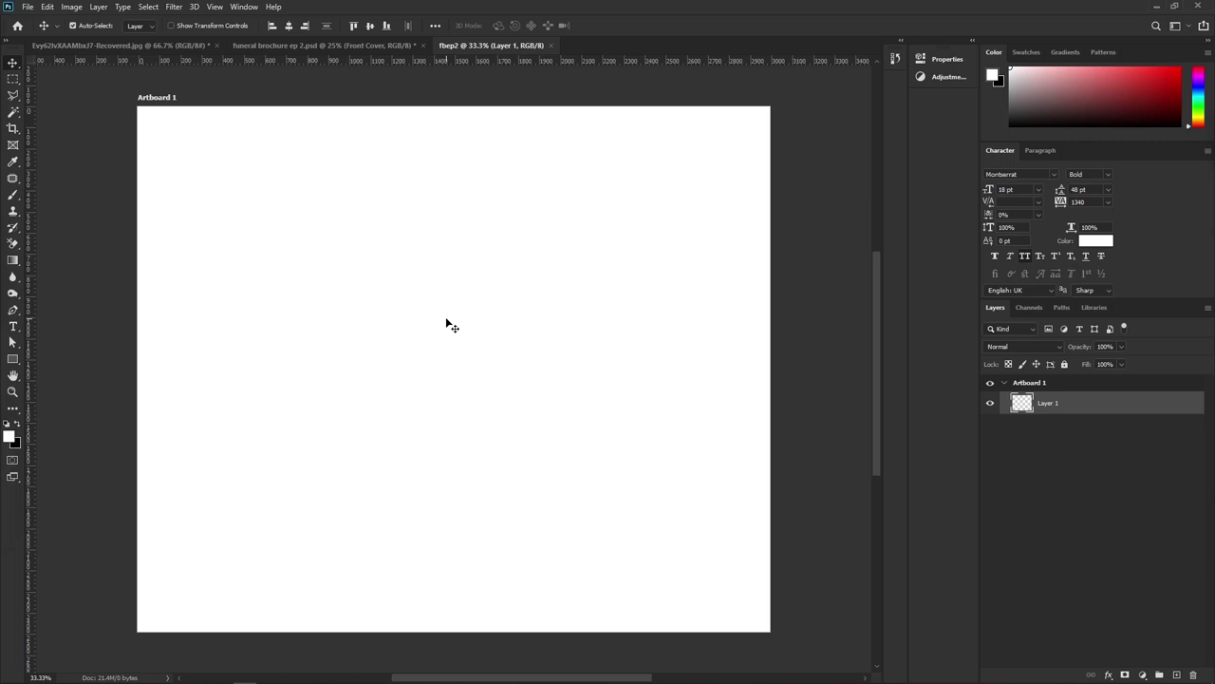
# Add Artboard 2 to the right of Artboard 1, nudge it into place, and pan back
pyautogui.moveTo(150, 99); pyautogui.dragTo(168, 112)
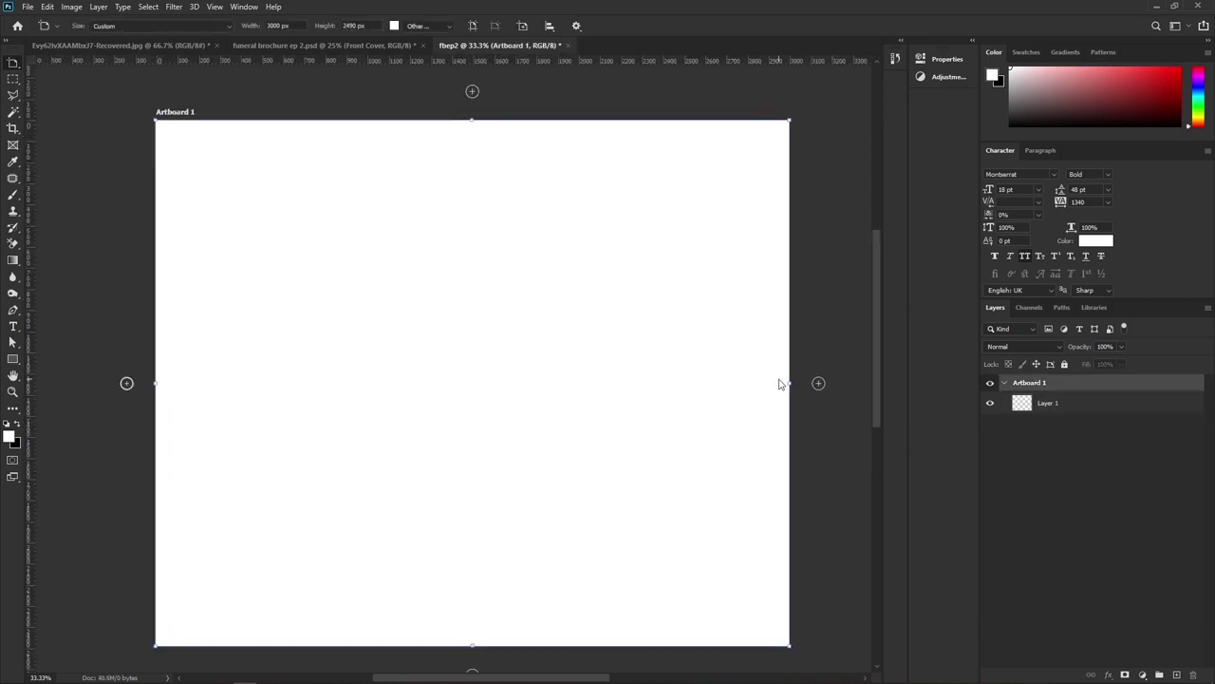
pyautogui.click(818, 383)
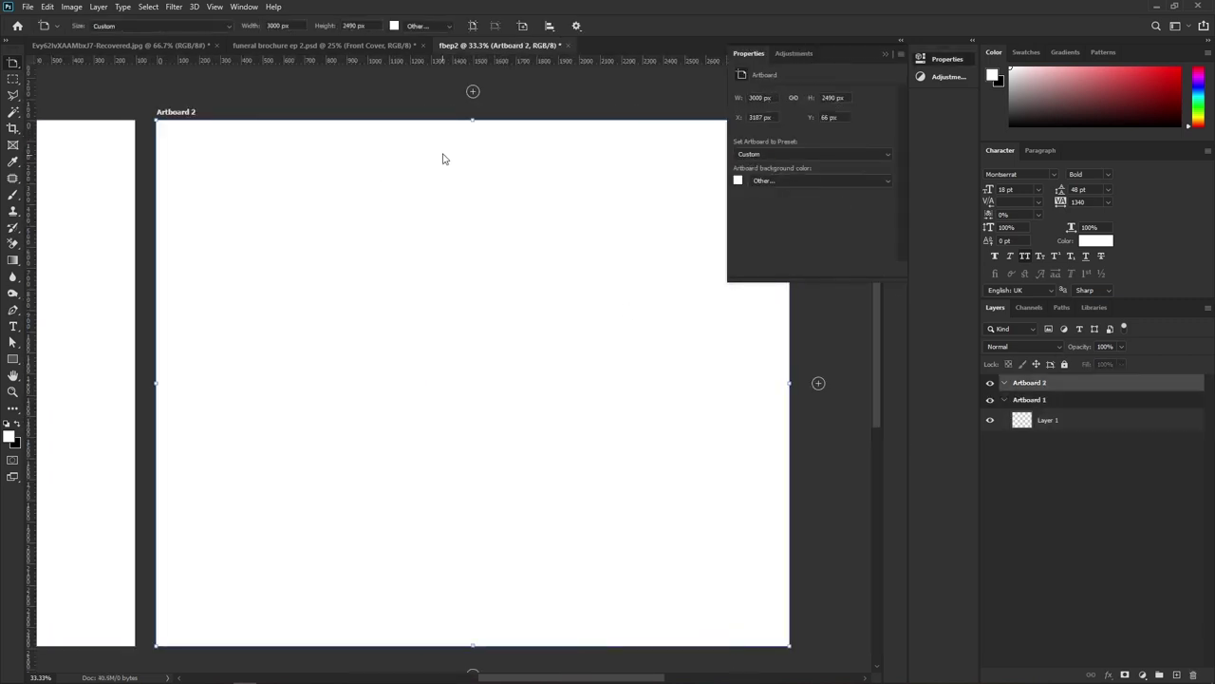
pyautogui.moveTo(193, 116); pyautogui.dragTo(432, 123)
pyautogui.moveTo(486, 401); pyautogui.dragTo(604, 361)
pyautogui.moveTo(80, 302); pyautogui.dragTo(228, 282)
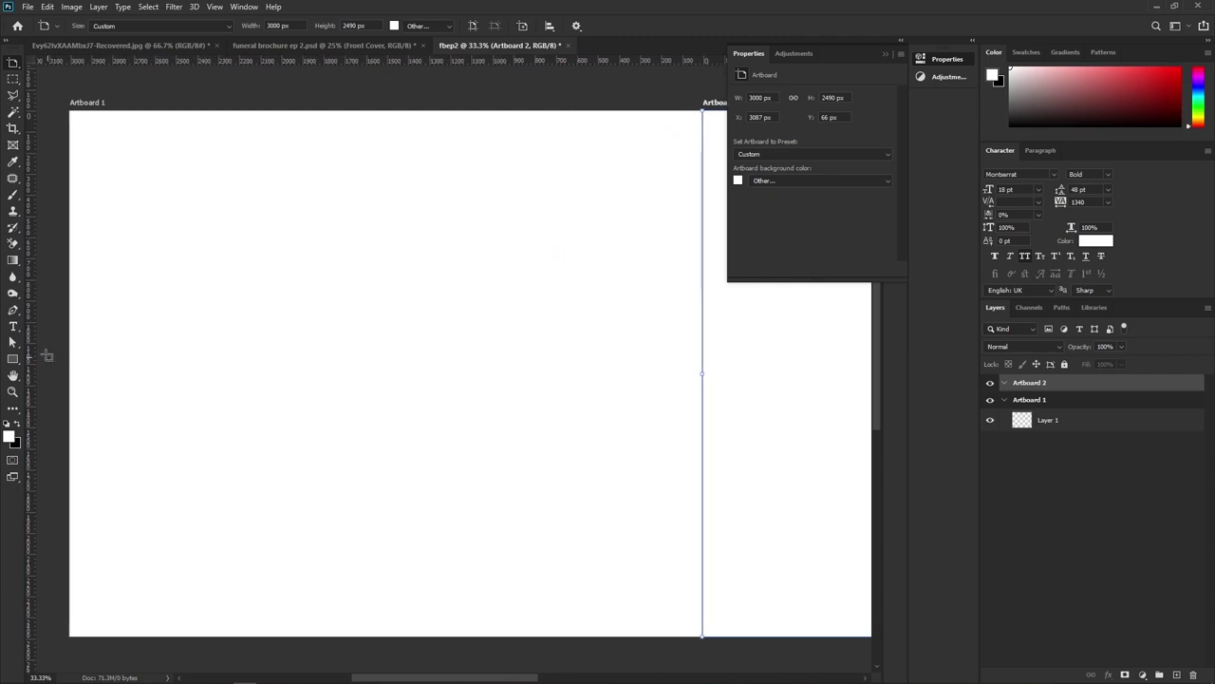
pyautogui.click(13, 326)
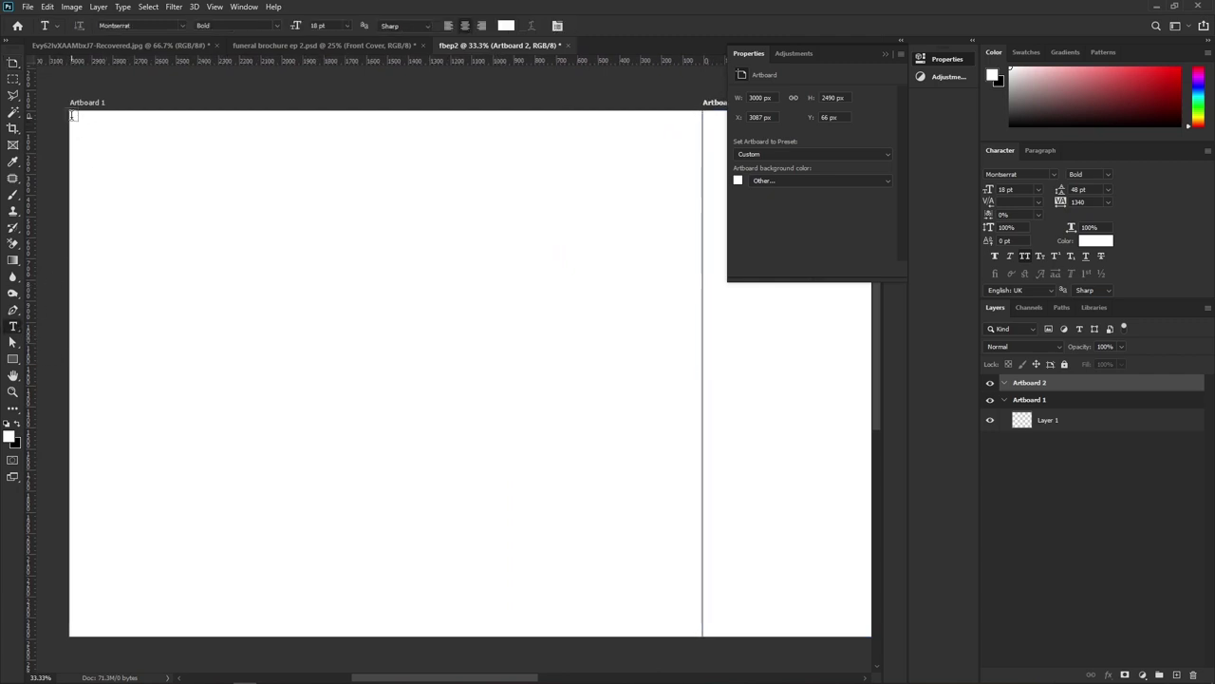
# Draw a text box across the artboards, fill it with Lorem Ipsum, and color it 000000
pyautogui.moveTo(71, 114); pyautogui.dragTo(703, 632)
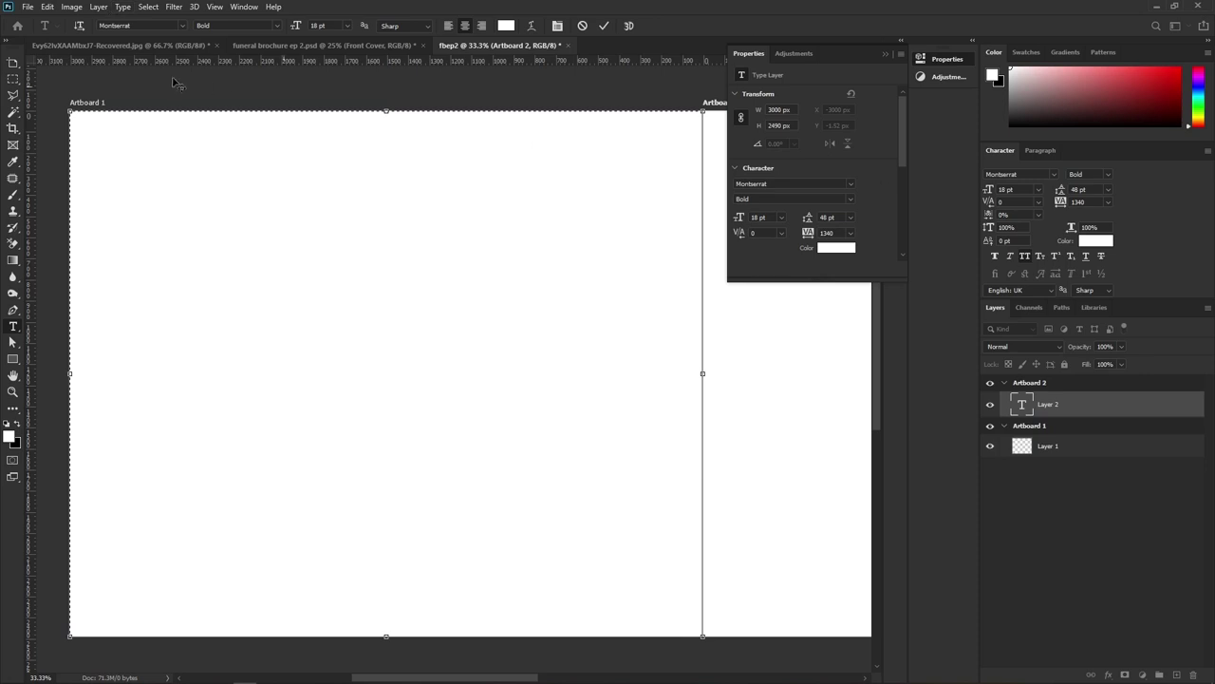
pyautogui.click(143, 7)
pyautogui.moveTo(122, 7)
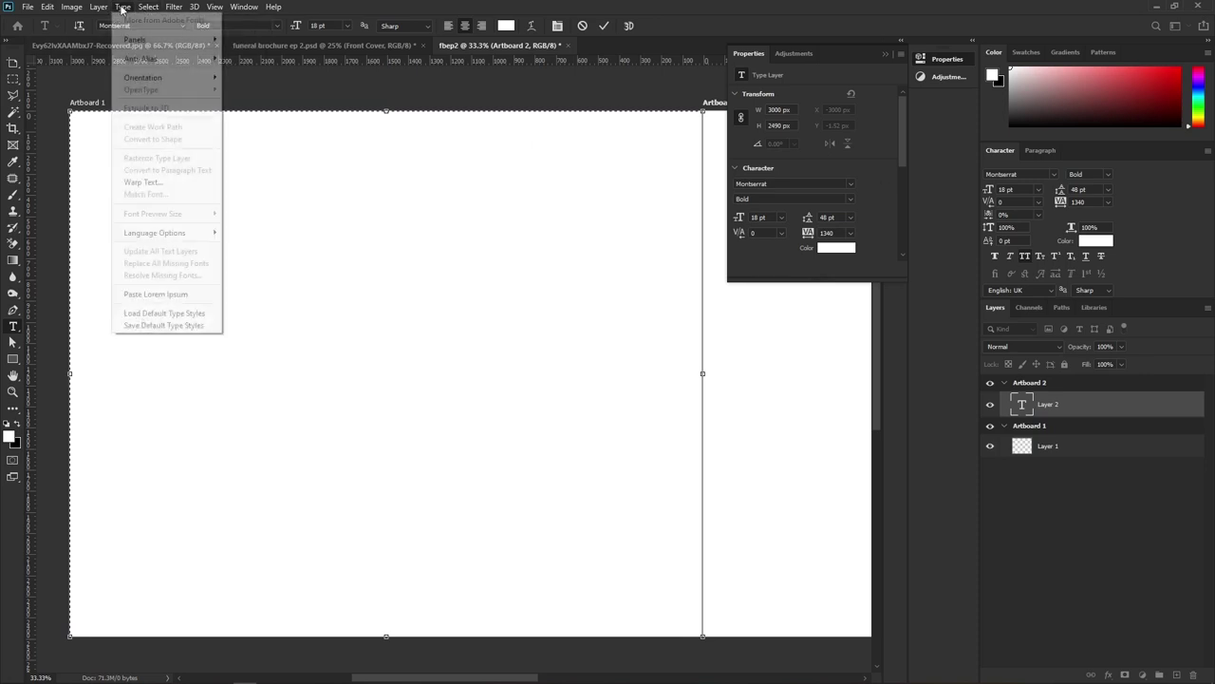
pyautogui.click(152, 297)
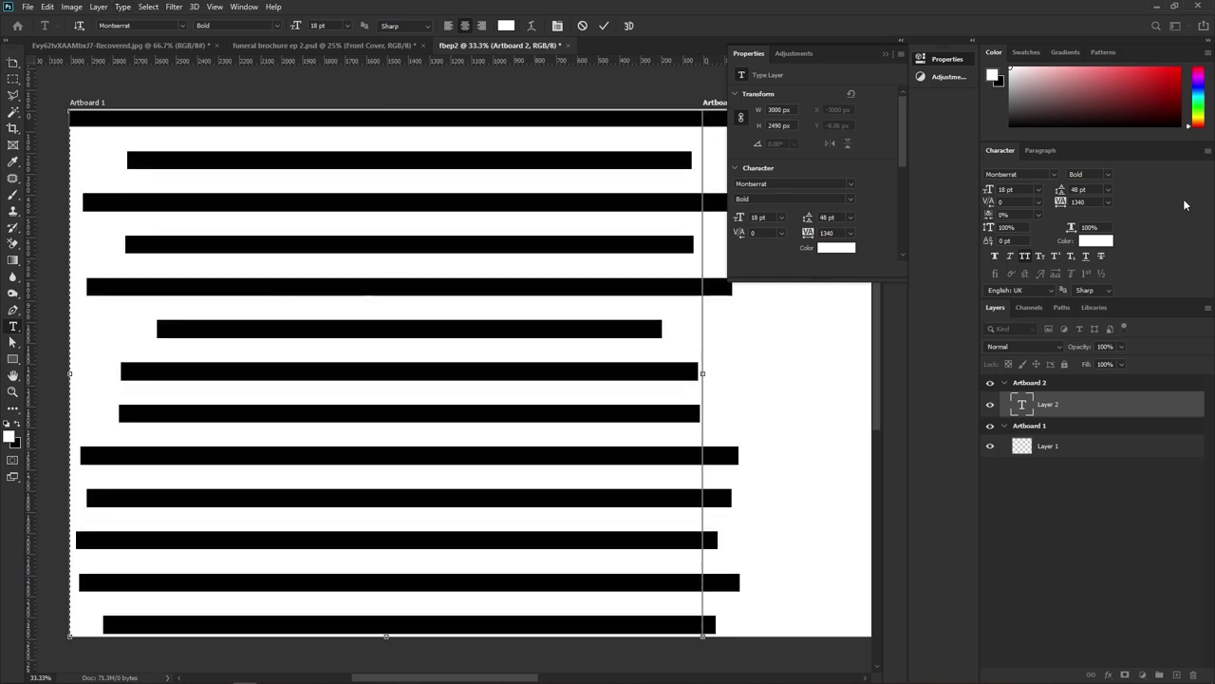
pyautogui.click(1095, 242)
pyautogui.write('000000')
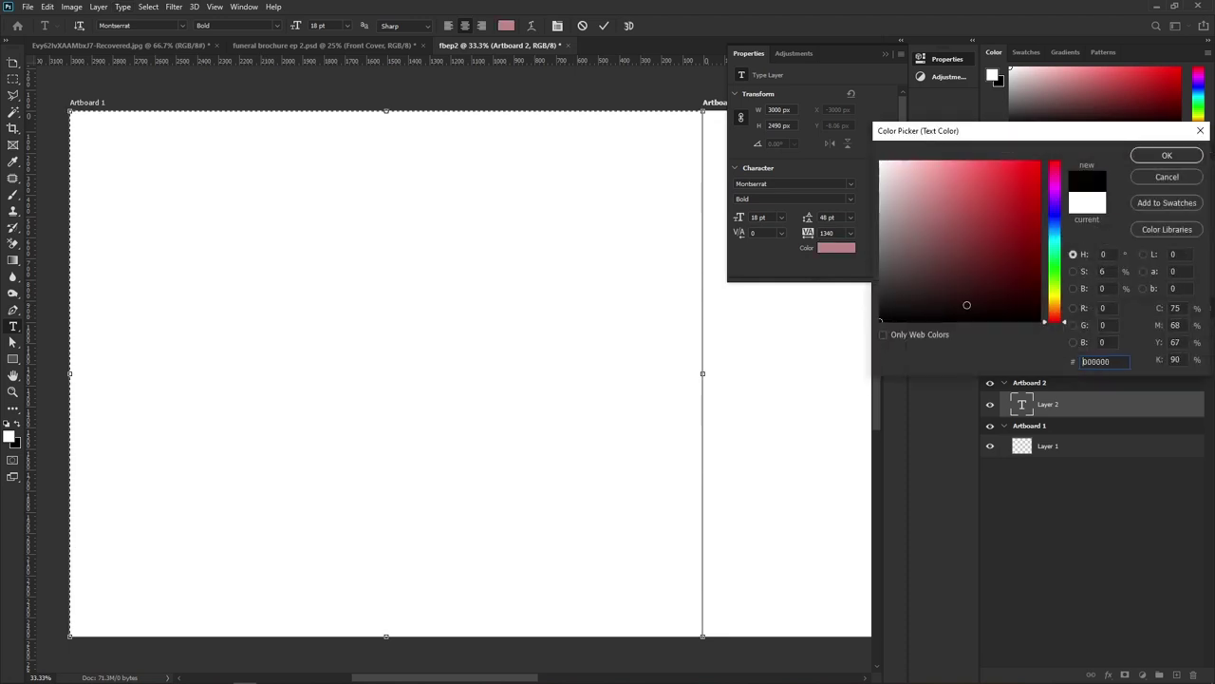
pyautogui.click(1166, 155)
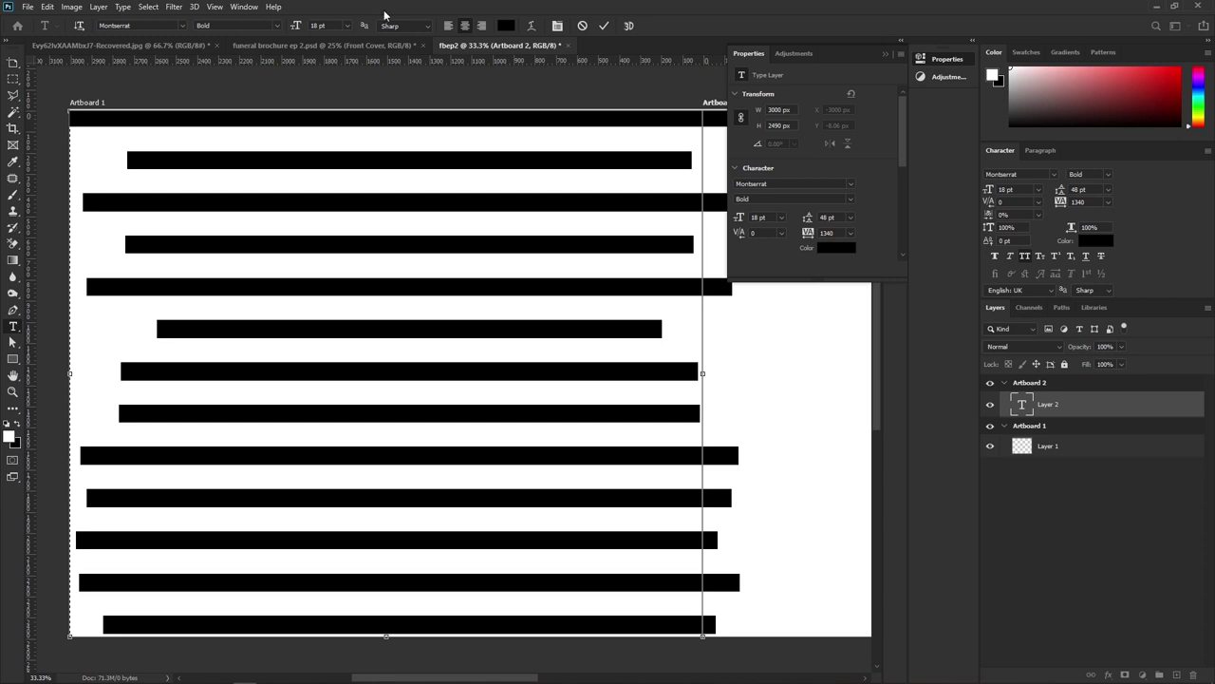
# Justify the placeholder paragraphs, set leading to 12 pt, and commit the text
pyautogui.click(885, 53)
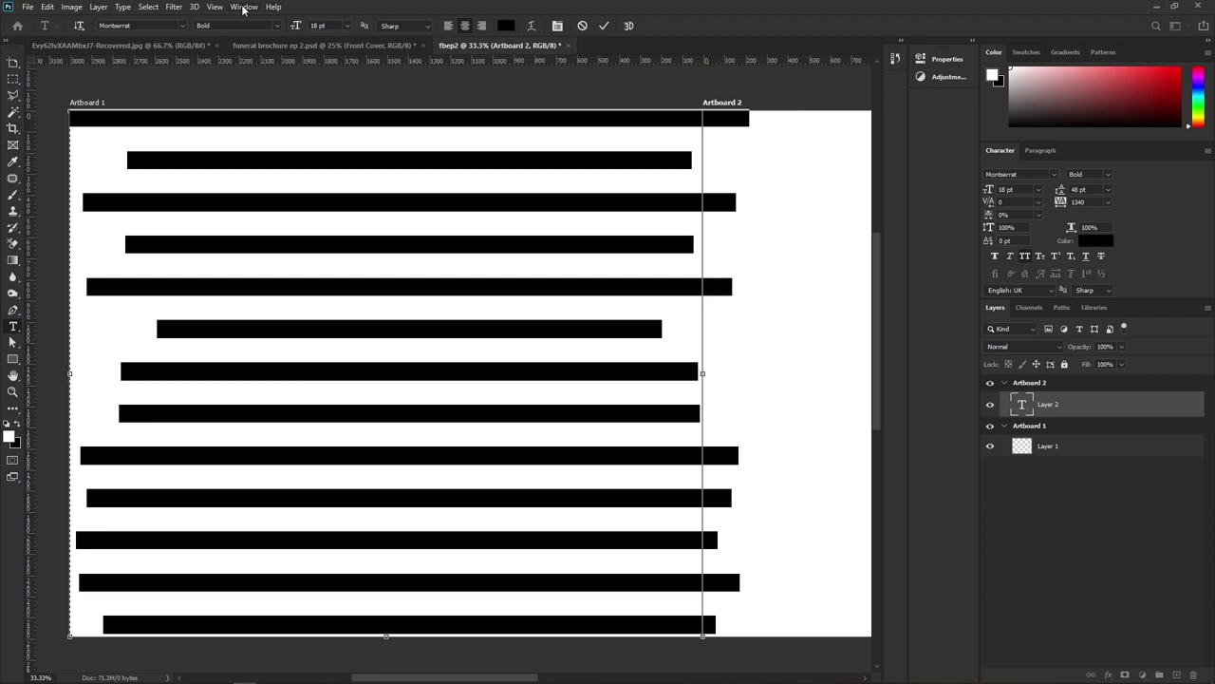
pyautogui.click(244, 8)
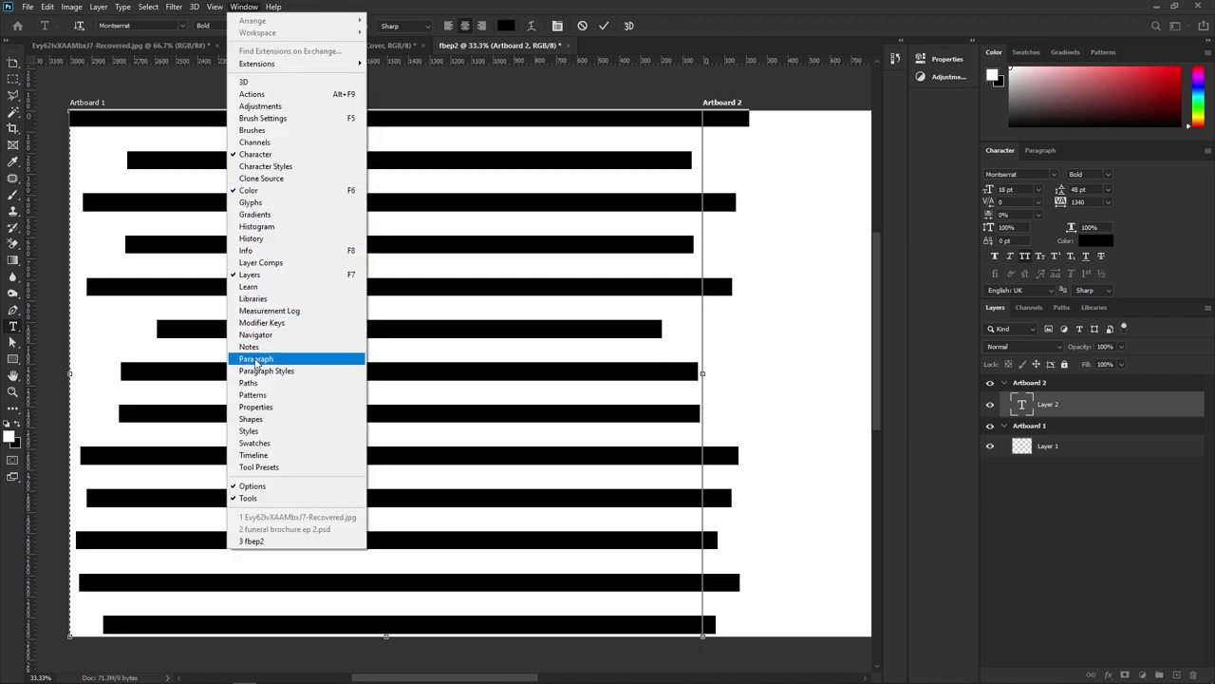
pyautogui.click(255, 360)
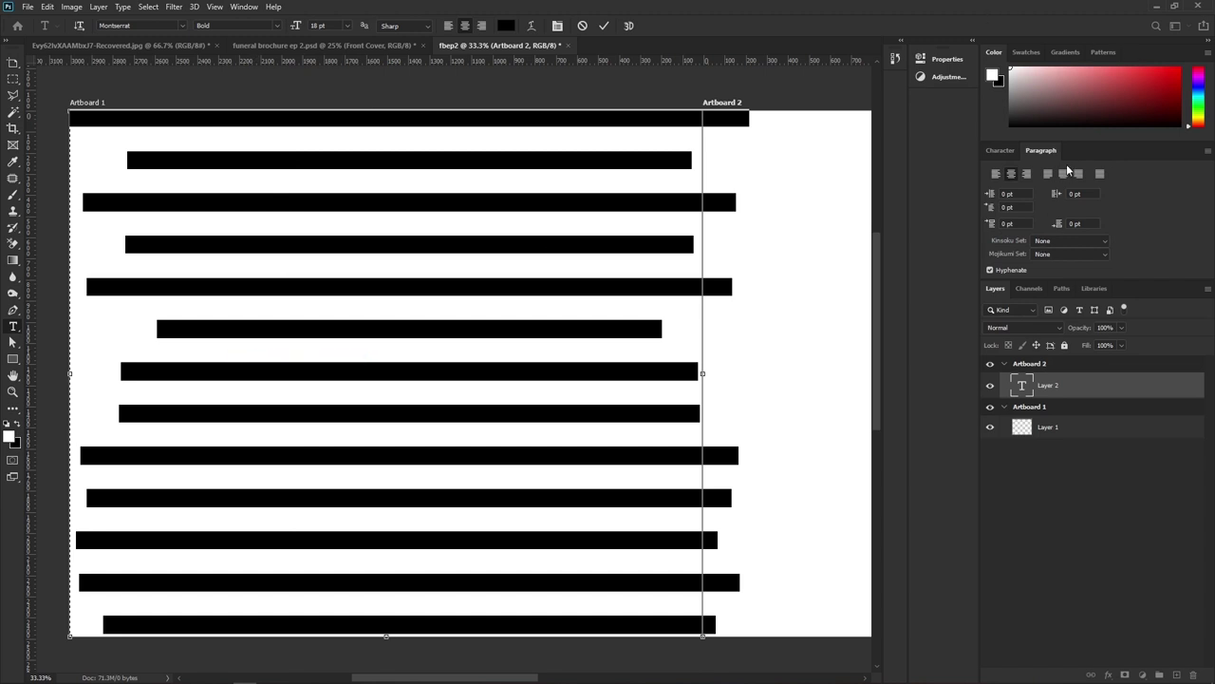
pyautogui.click(1050, 173)
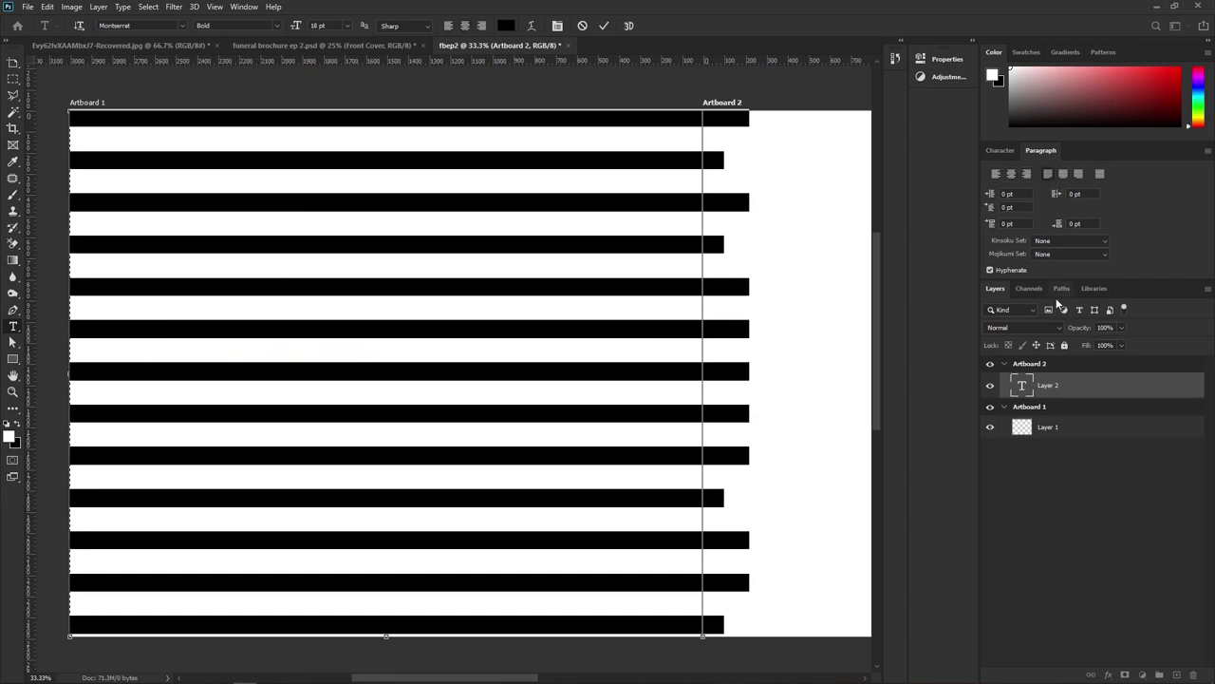
pyautogui.click(997, 151)
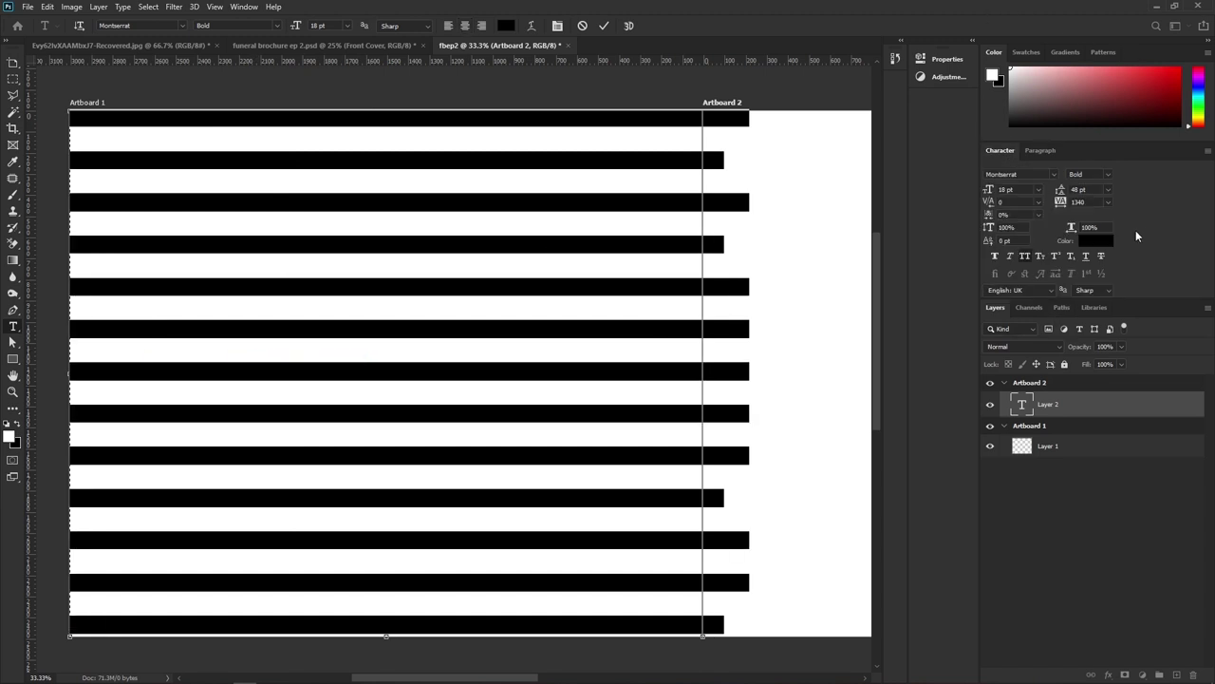
pyautogui.click(1107, 191)
pyautogui.click(1087, 195)
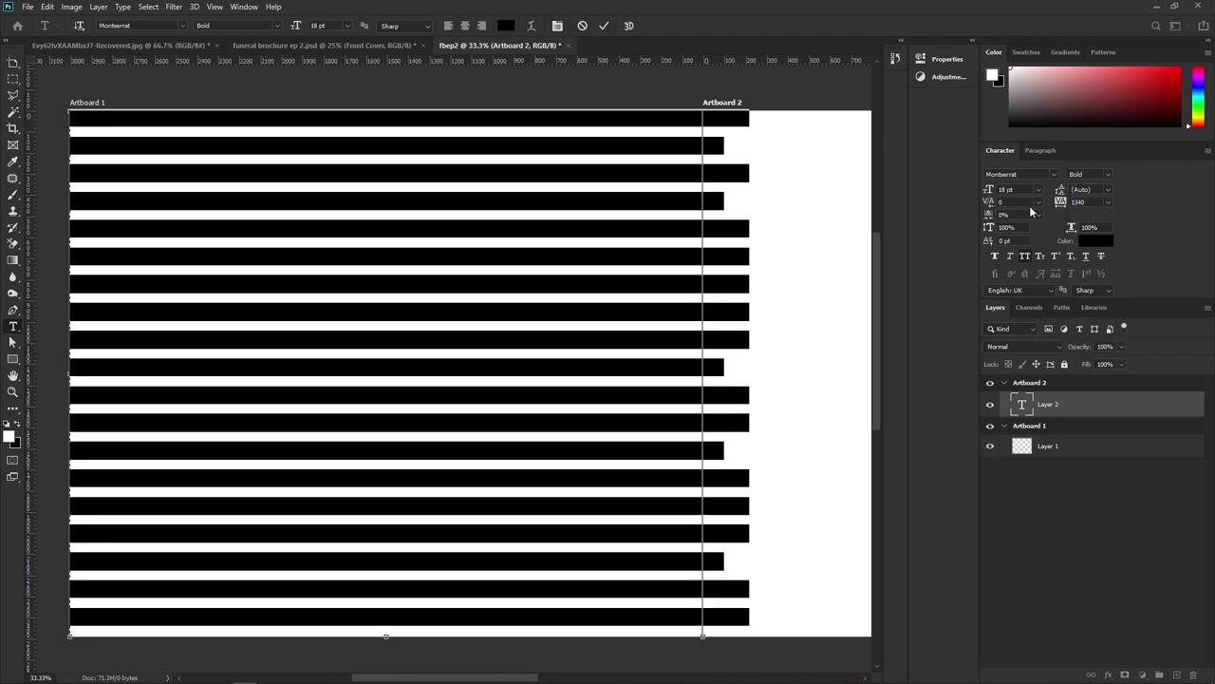
pyautogui.click(1108, 190)
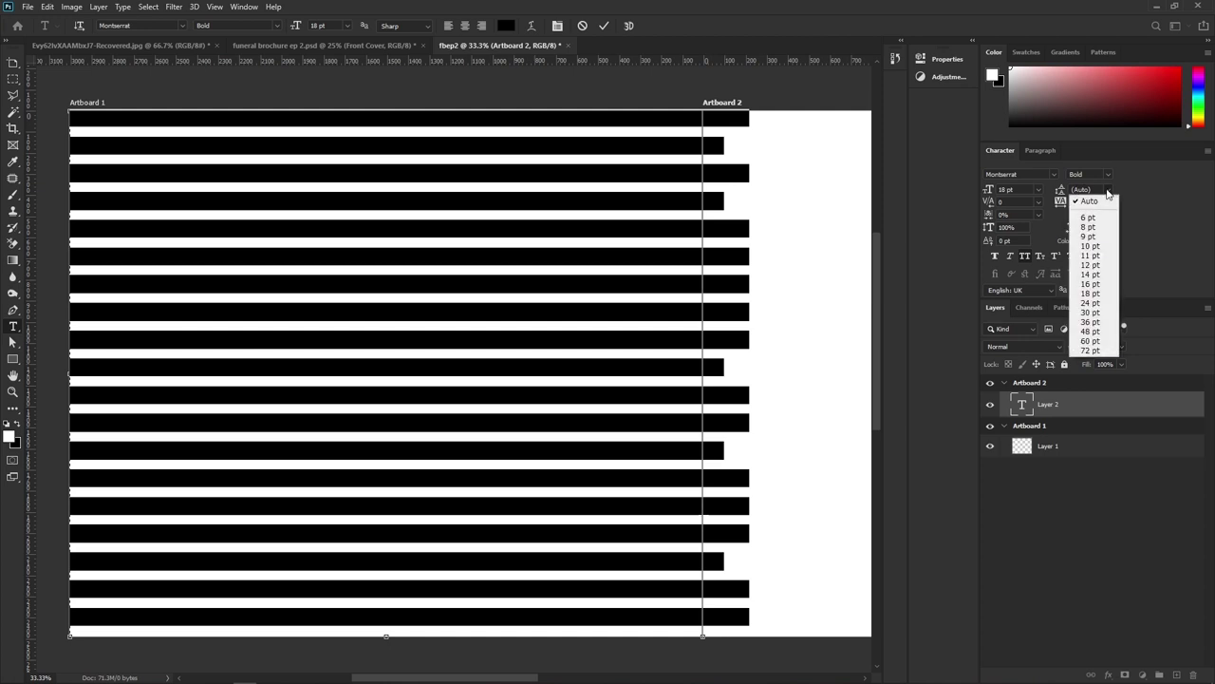
pyautogui.click(1085, 266)
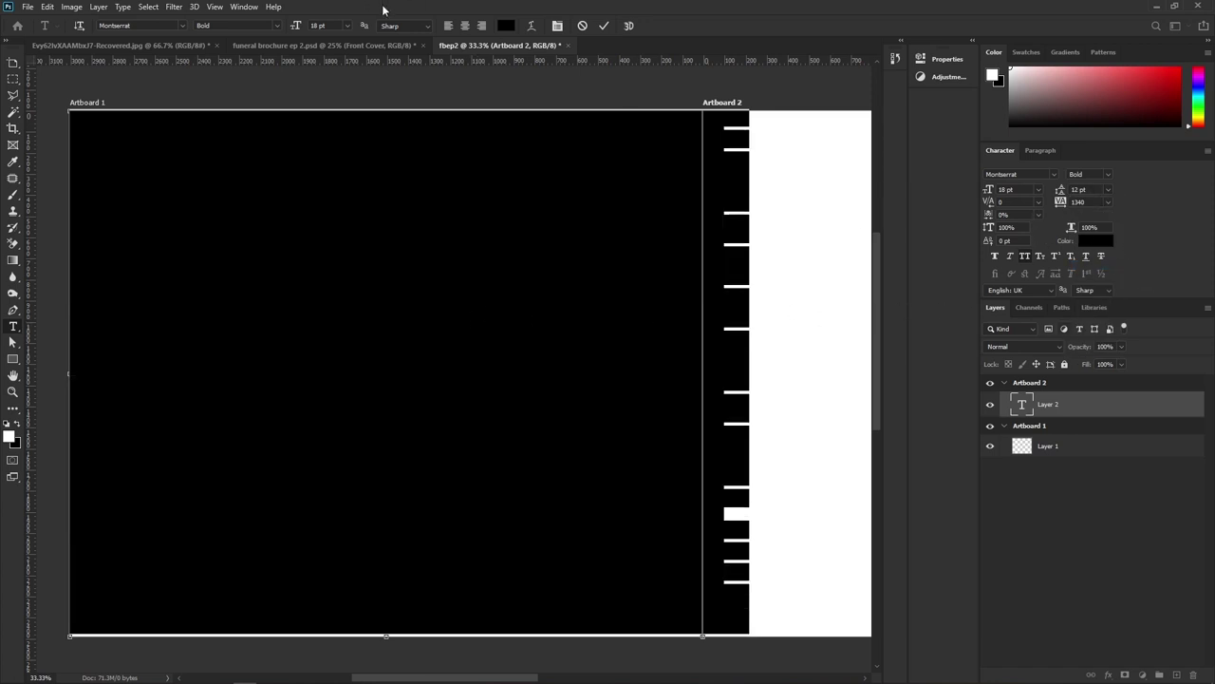
pyautogui.click(604, 26)
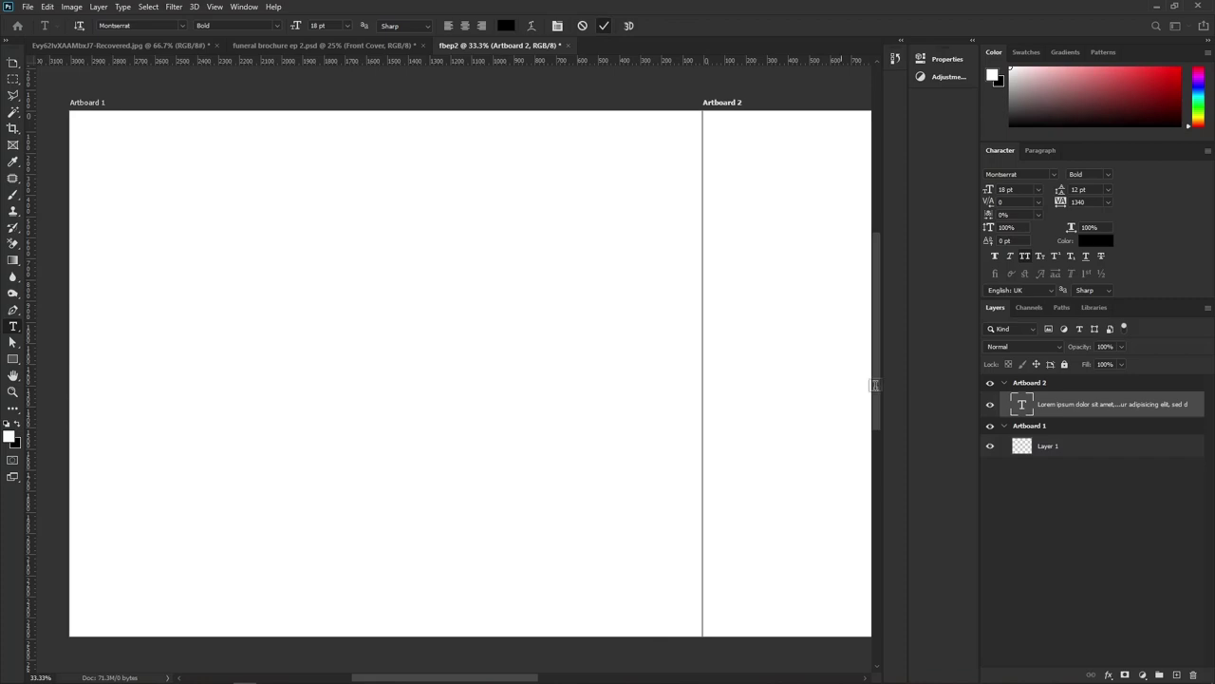
# Leave the Type tool and zoom out so both artboards' Lorem ipsum text is visible
pyautogui.press('v')
pyautogui.hotkey('ctrl', '-')
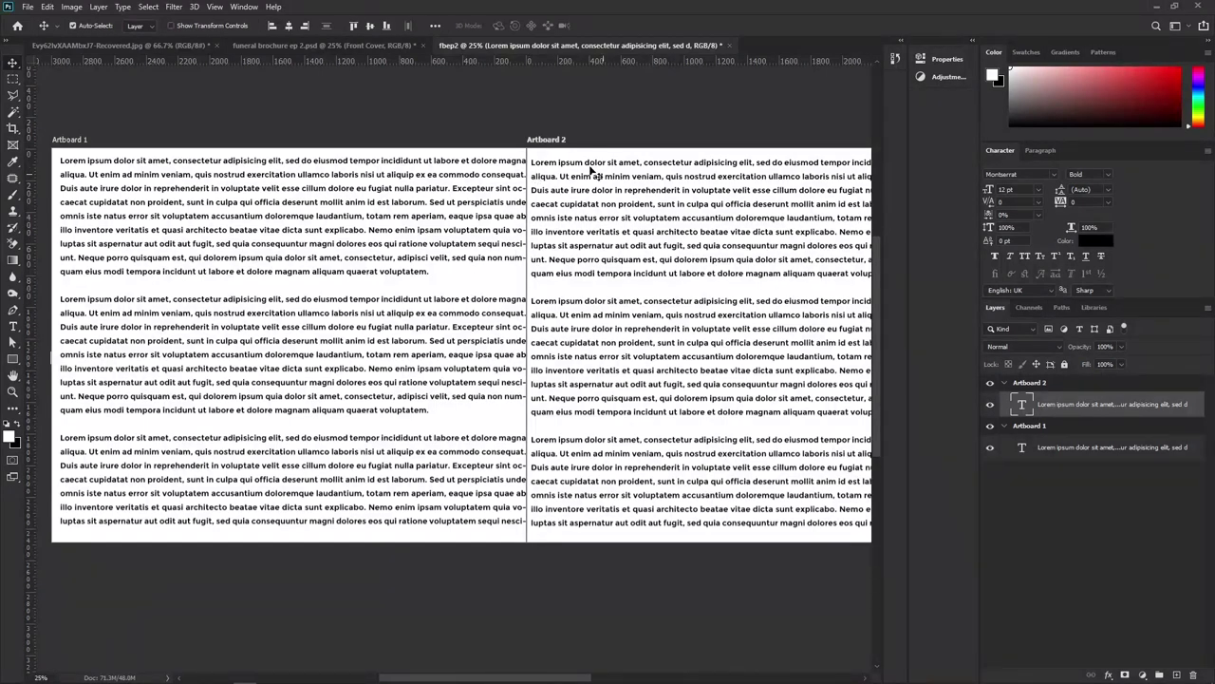
pyautogui.moveTo(426, 676)
# Delete Artboard 2 and the placeholder text from Artboard 1
pyautogui.click(1027, 385)
pyautogui.press('Delete')
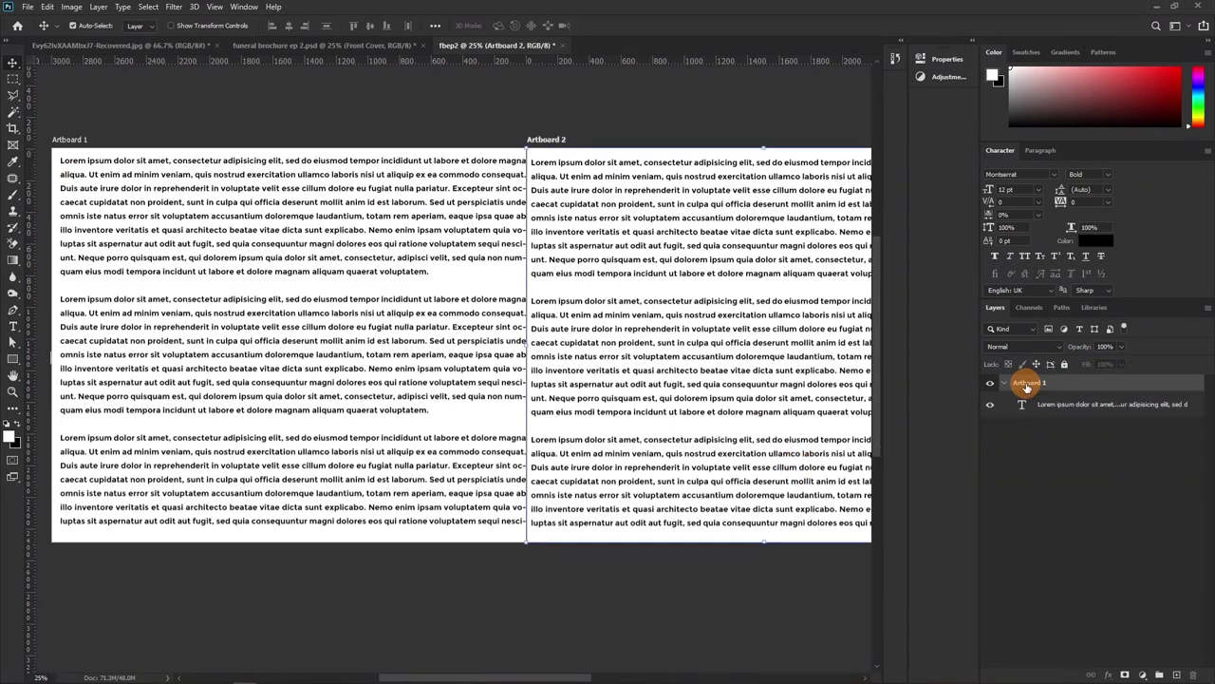
pyautogui.click(1051, 405)
pyautogui.press('Delete')
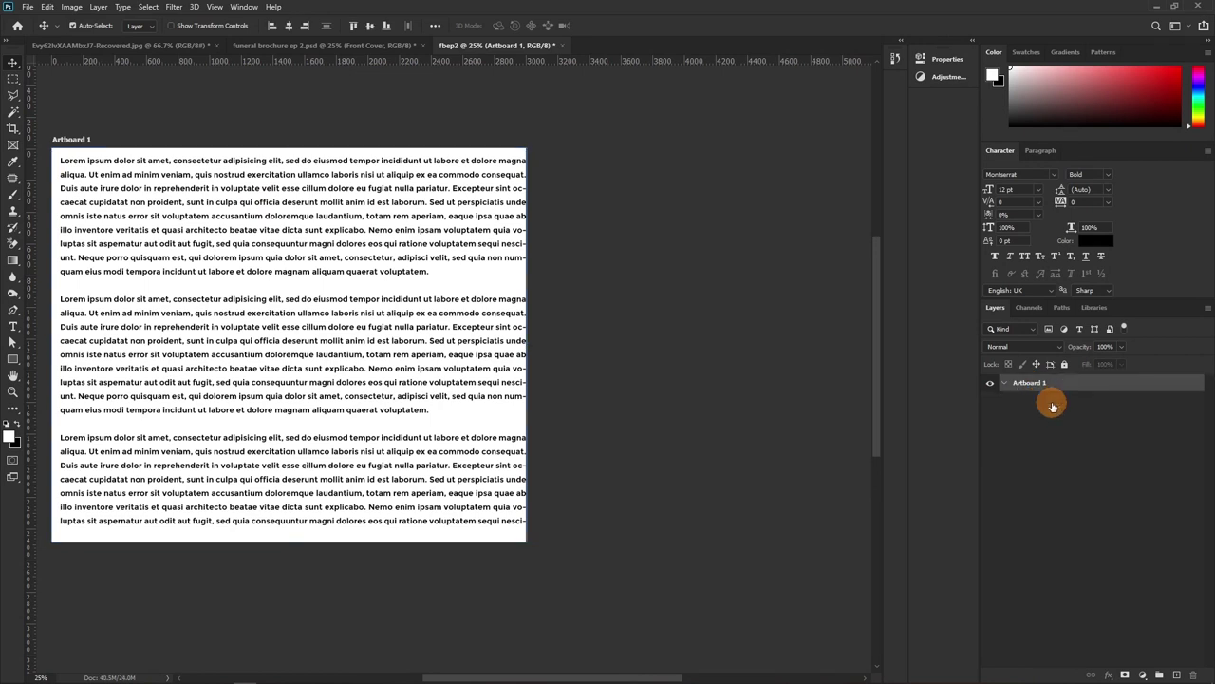
pyautogui.moveTo(216, 294); pyautogui.dragTo(401, 325)
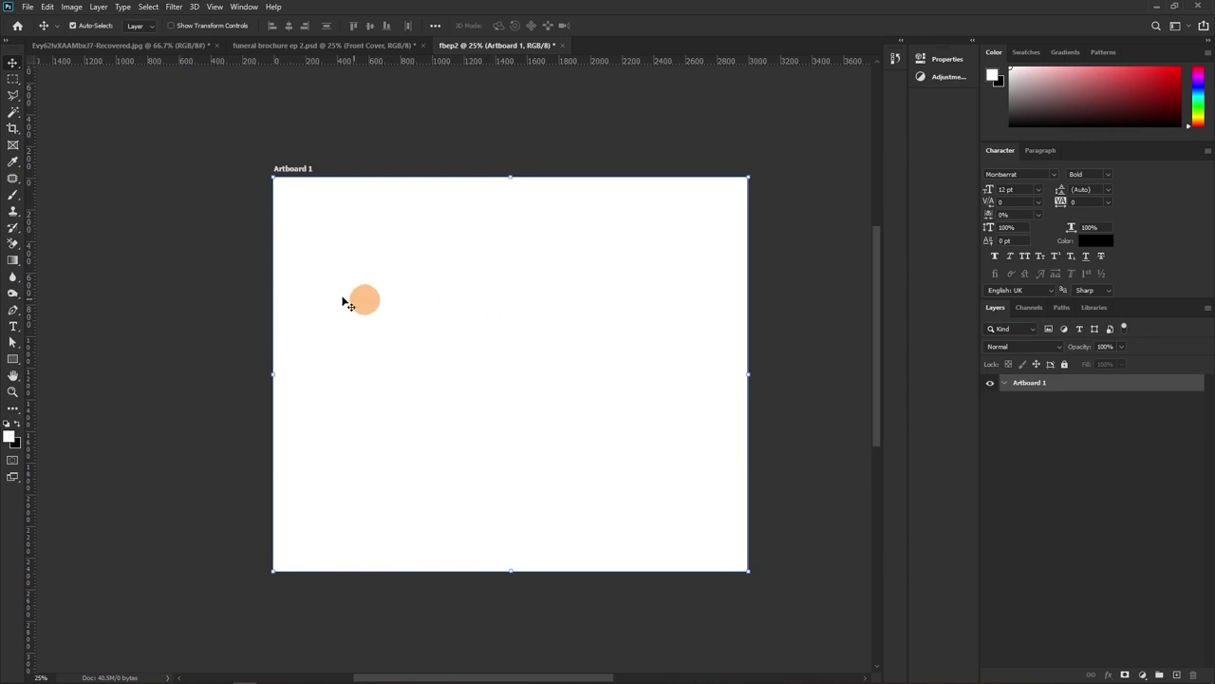
# Draw a rectangle on Artboard 1, resize it to a 5 mm square, and collapse Properties
pyautogui.press('u')
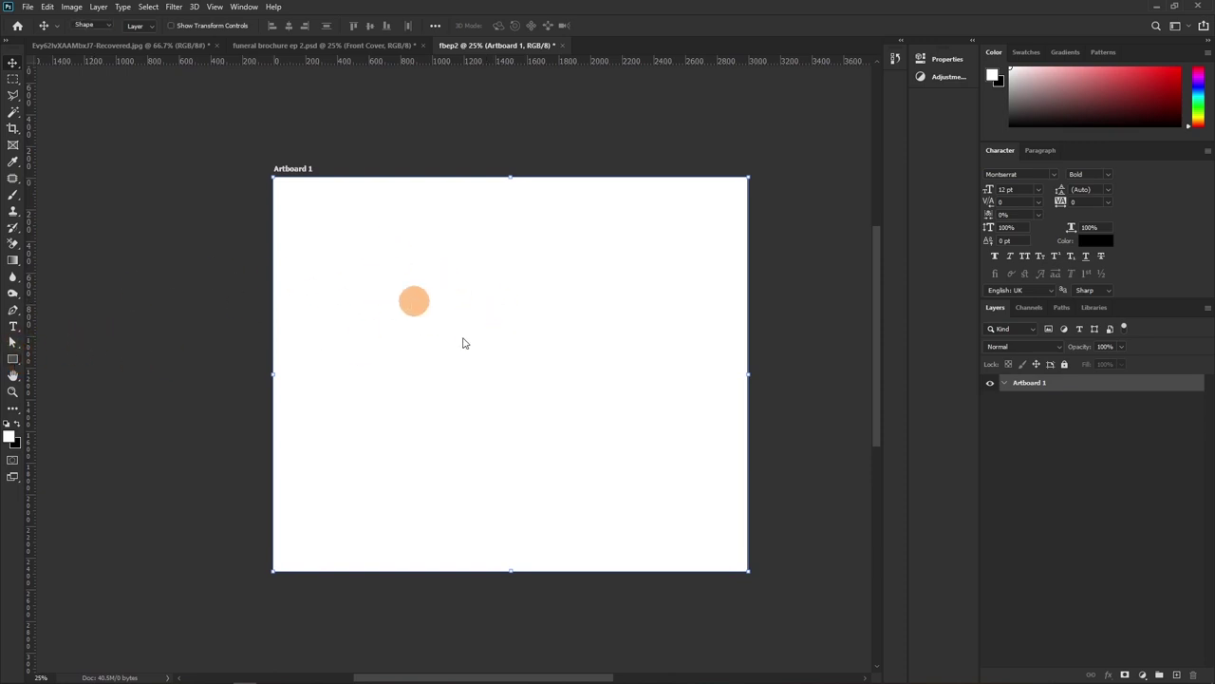
pyautogui.click(373, 257)
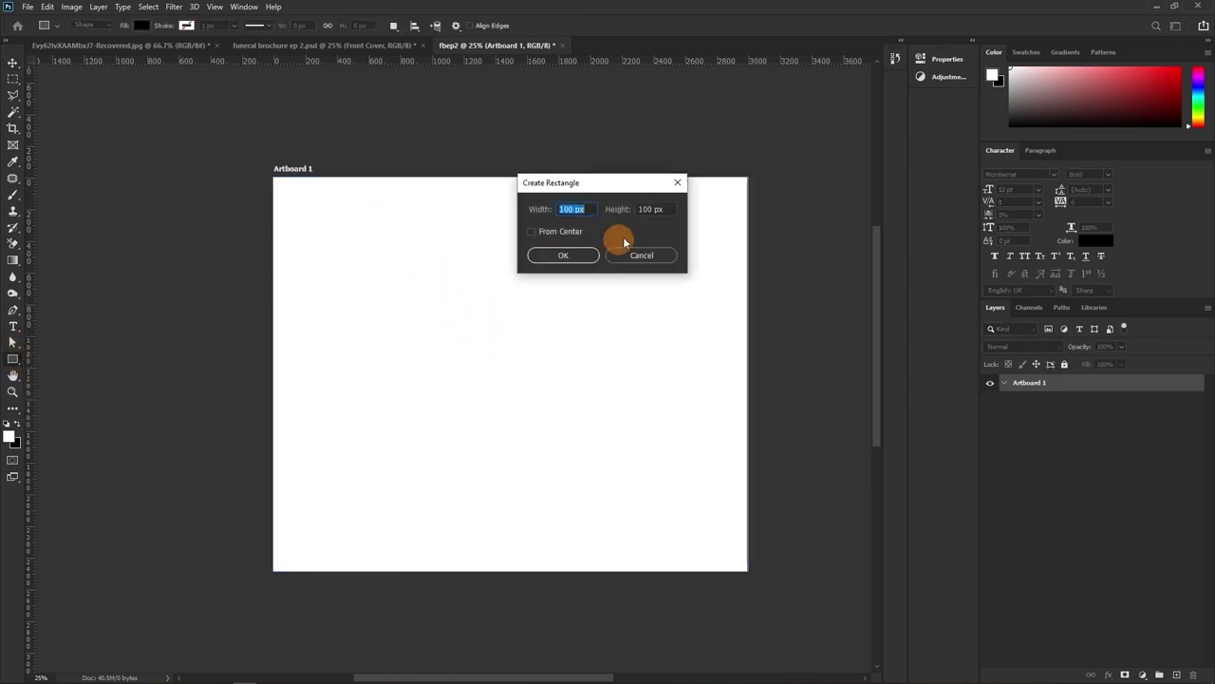
pyautogui.click(564, 253)
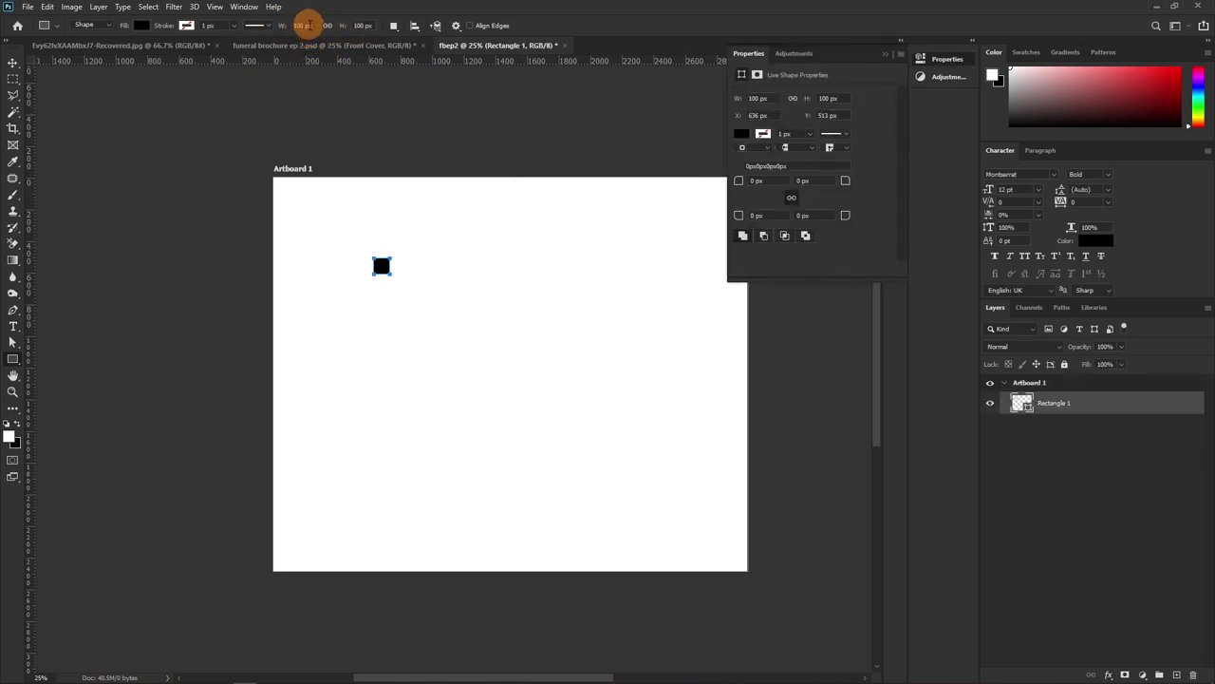
pyautogui.click(311, 25)
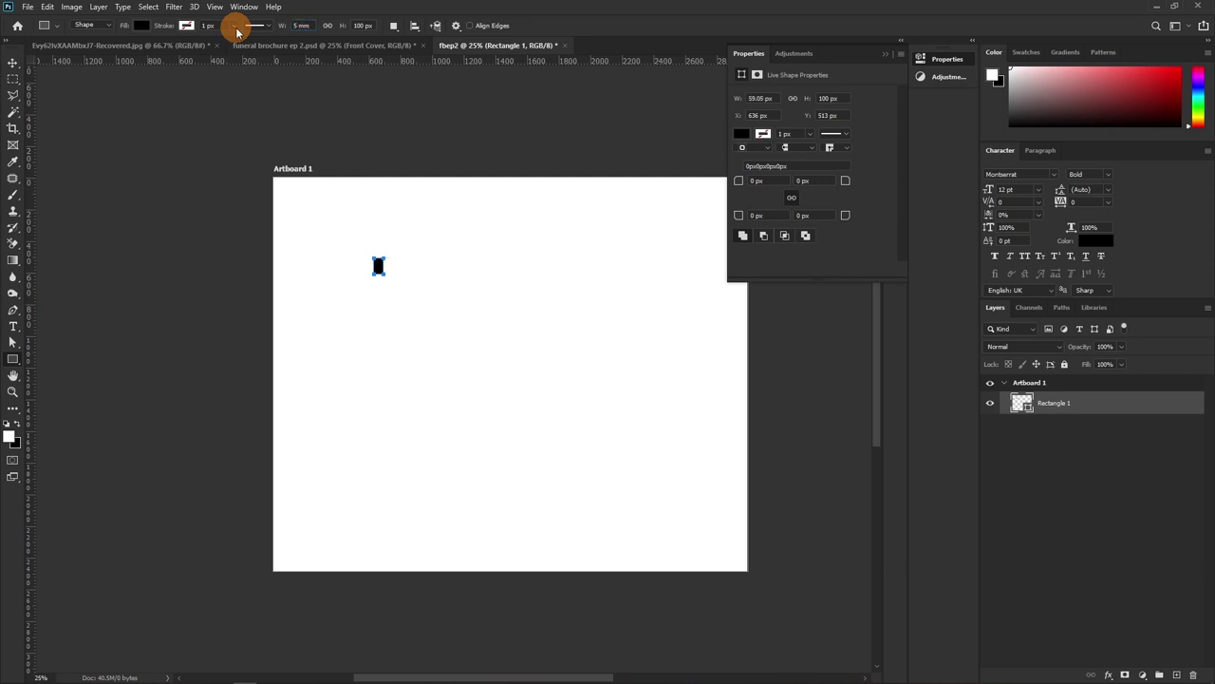
pyautogui.click(363, 25)
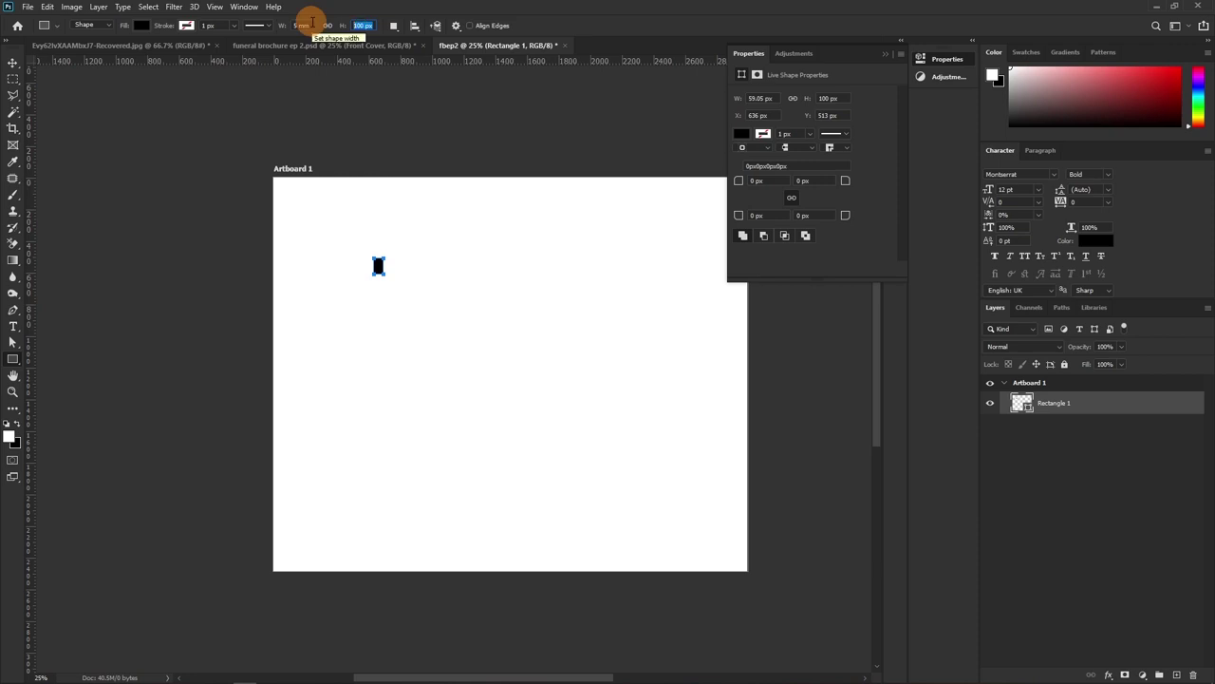
pyautogui.write('5')
pyautogui.press('Return')
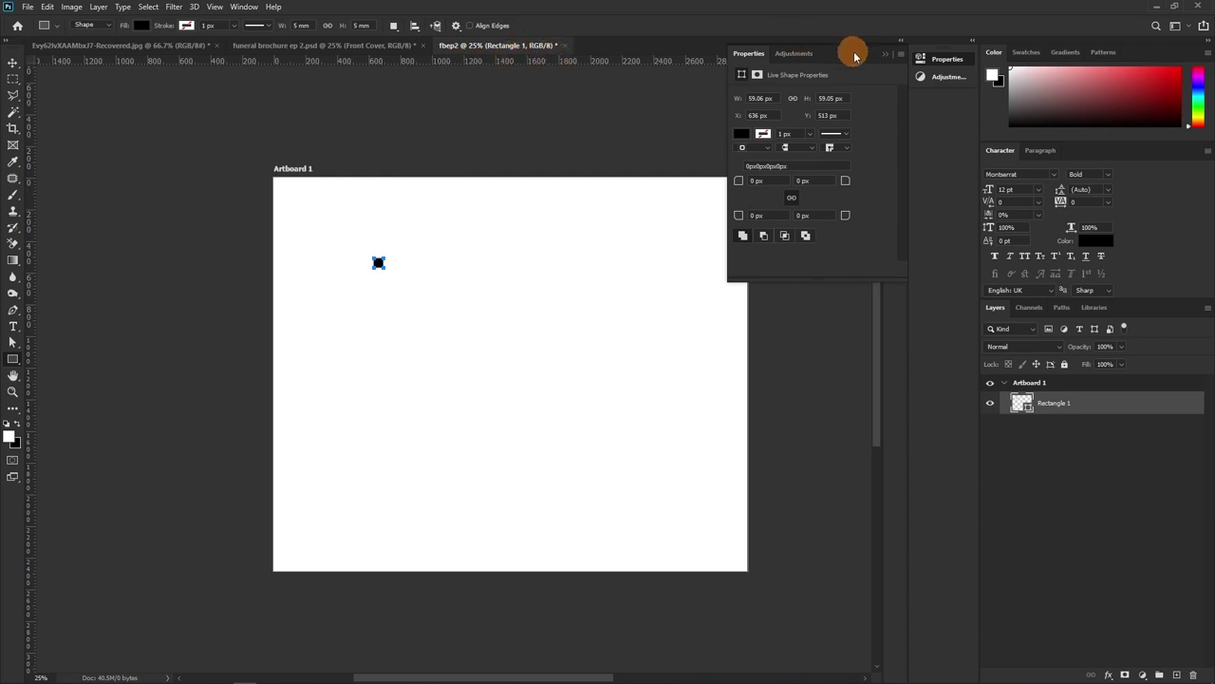
pyautogui.click(883, 53)
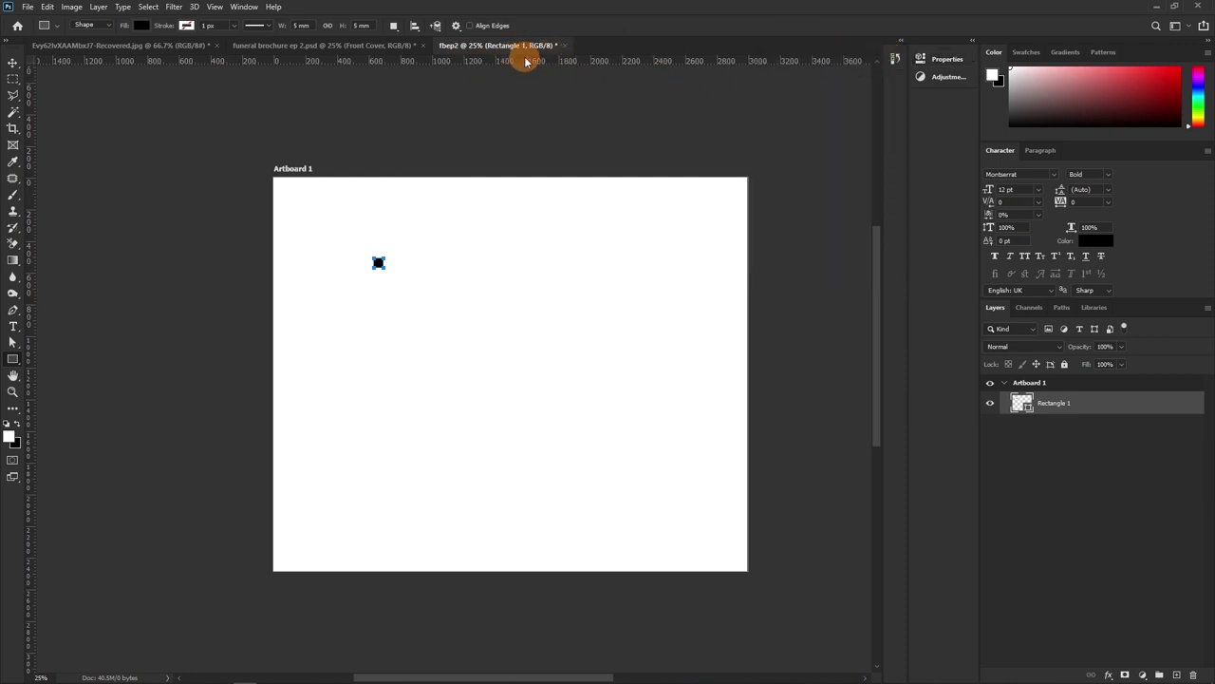
# Show the rulers, zoom in, and move the black square to the artboard's top-left corner
pyautogui.hotkey('ctrl', 'r')
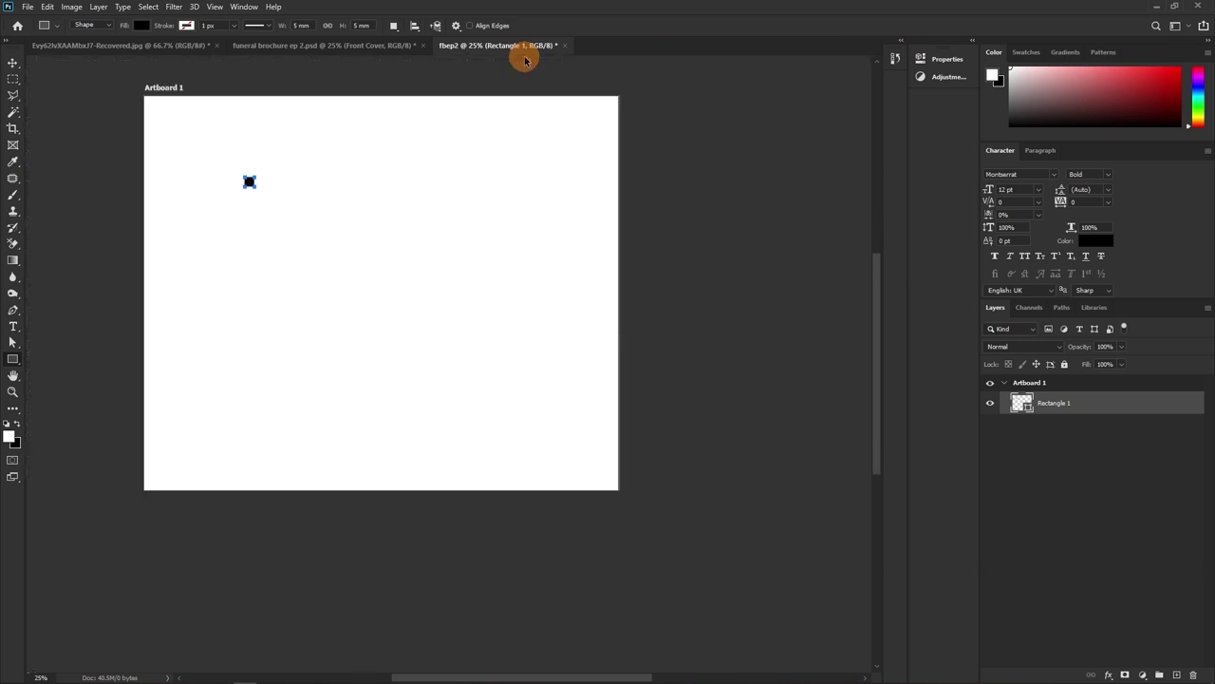
pyautogui.hotkey('ctrl', 'r')
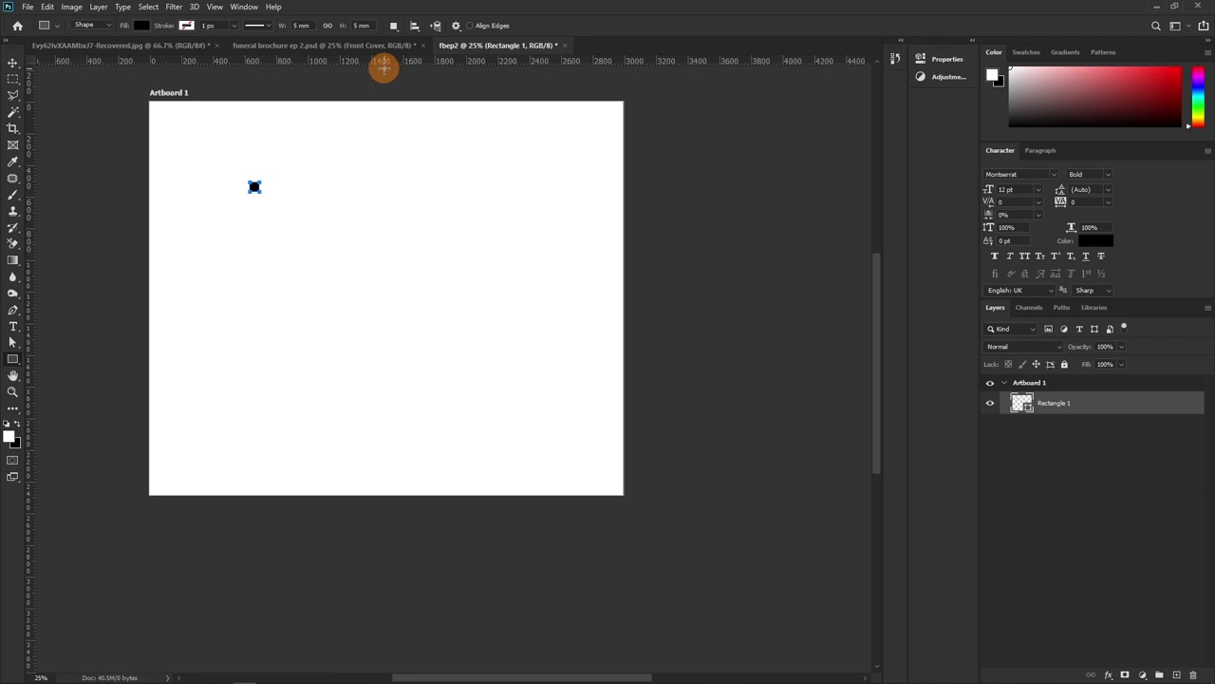
pyautogui.press('v')
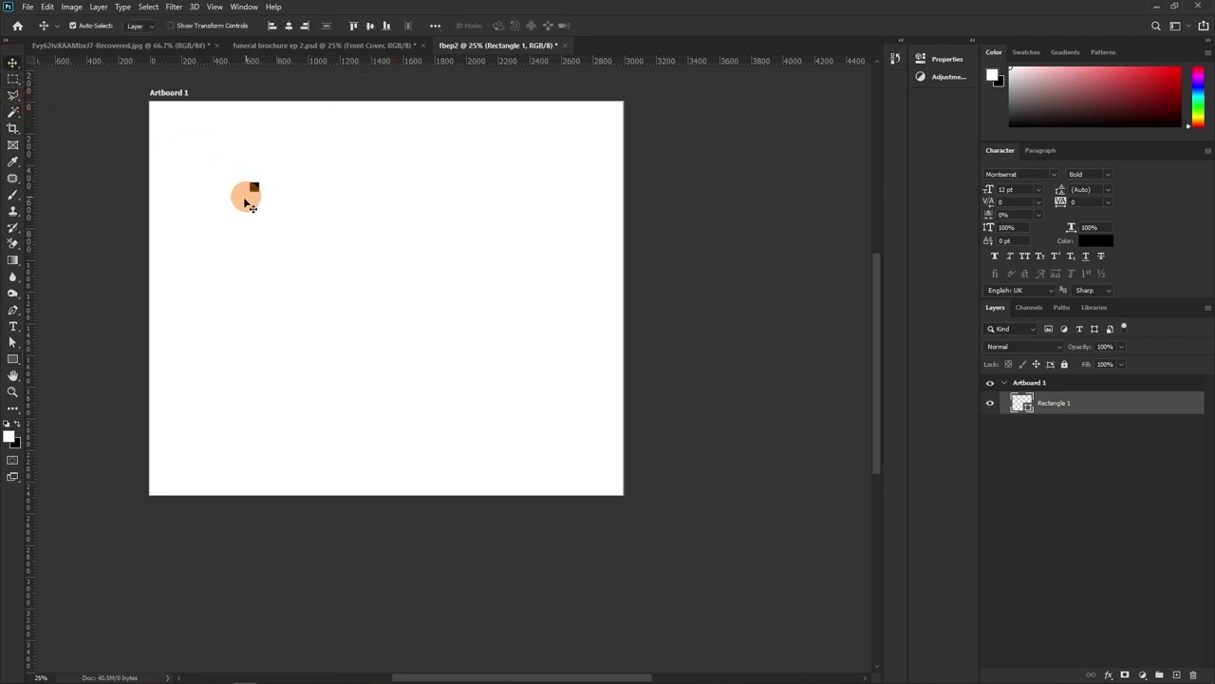
pyautogui.press('z')
pyautogui.click(231, 196)
pyautogui.moveTo(236, 149); pyautogui.dragTo(453, 408)
pyautogui.press('v')
pyautogui.moveTo(522, 432); pyautogui.dragTo(207, 182)
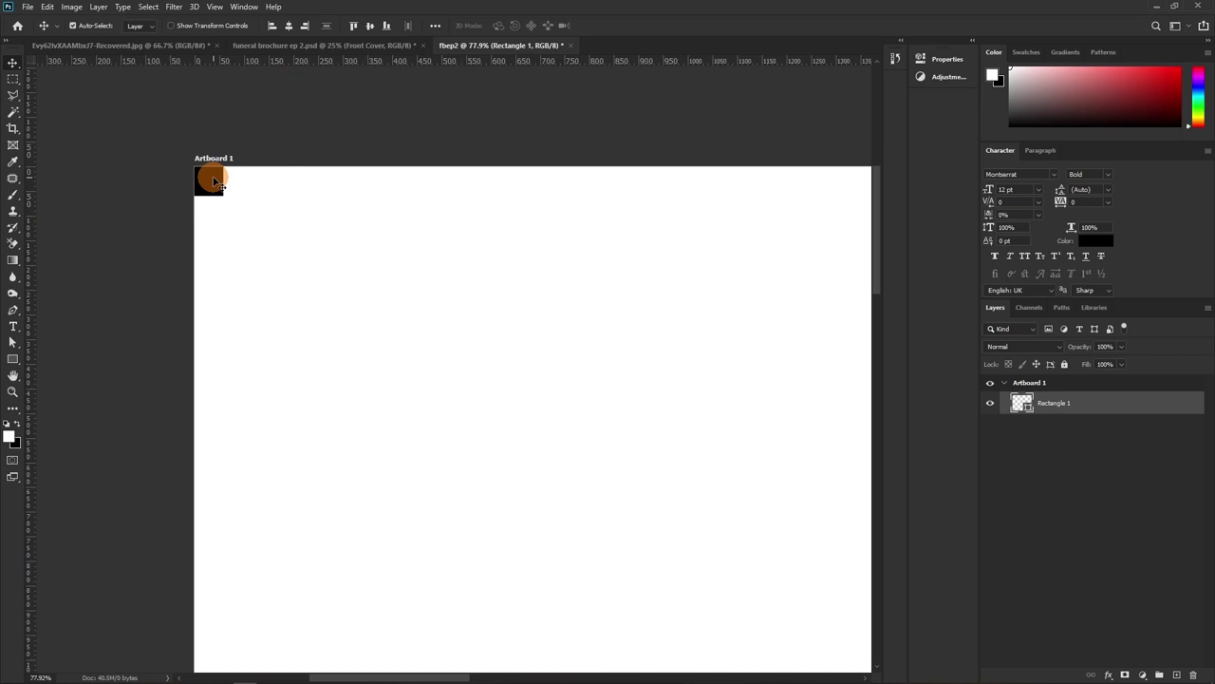
# Switch ruler units to millimetres and place vertical and horizontal guides 5 mm from the edges
pyautogui.moveTo(32, 228); pyautogui.dragTo(190, 245)
pyautogui.moveTo(272, 63); pyautogui.dragTo(266, 167)
pyautogui.moveTo(35, 280); pyautogui.dragTo(210, 284)
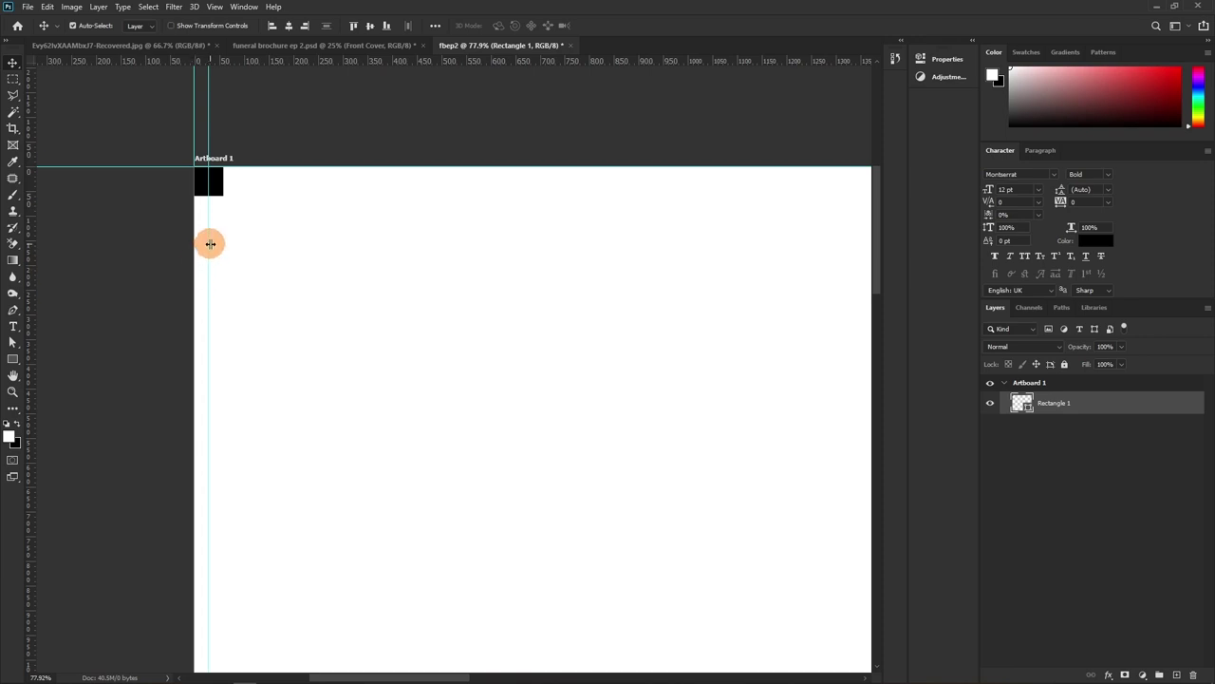
pyautogui.hotkey('ctrl', 'z')
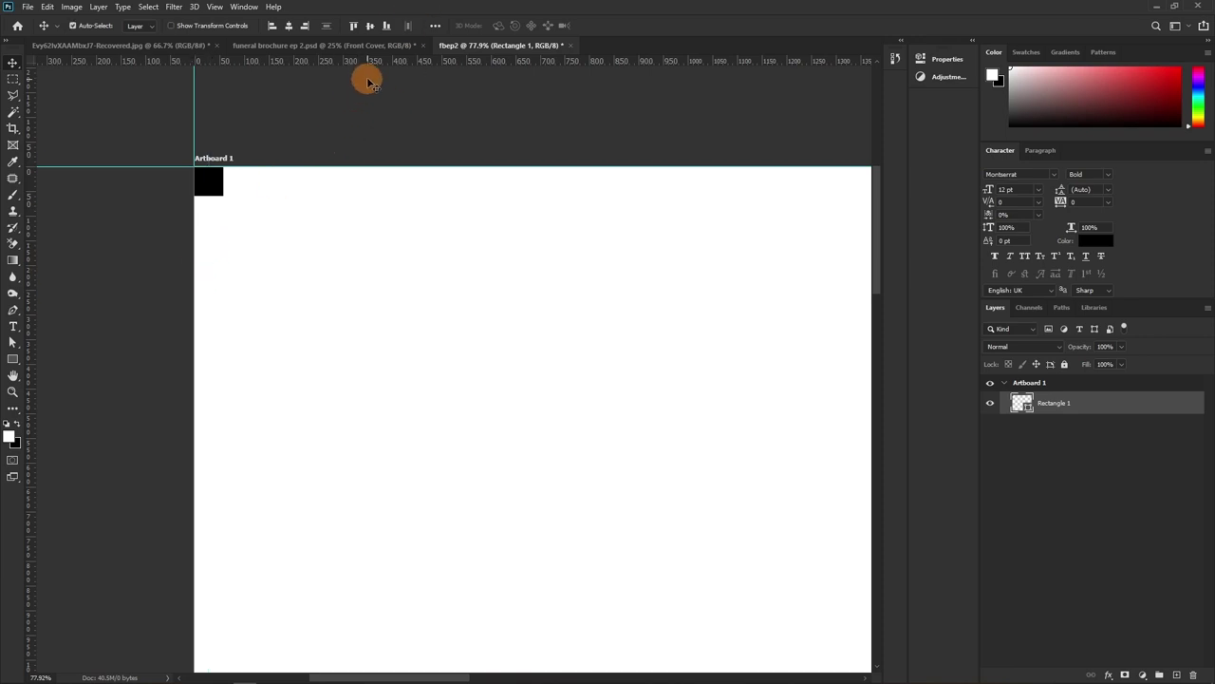
pyautogui.rightClick(428, 64)
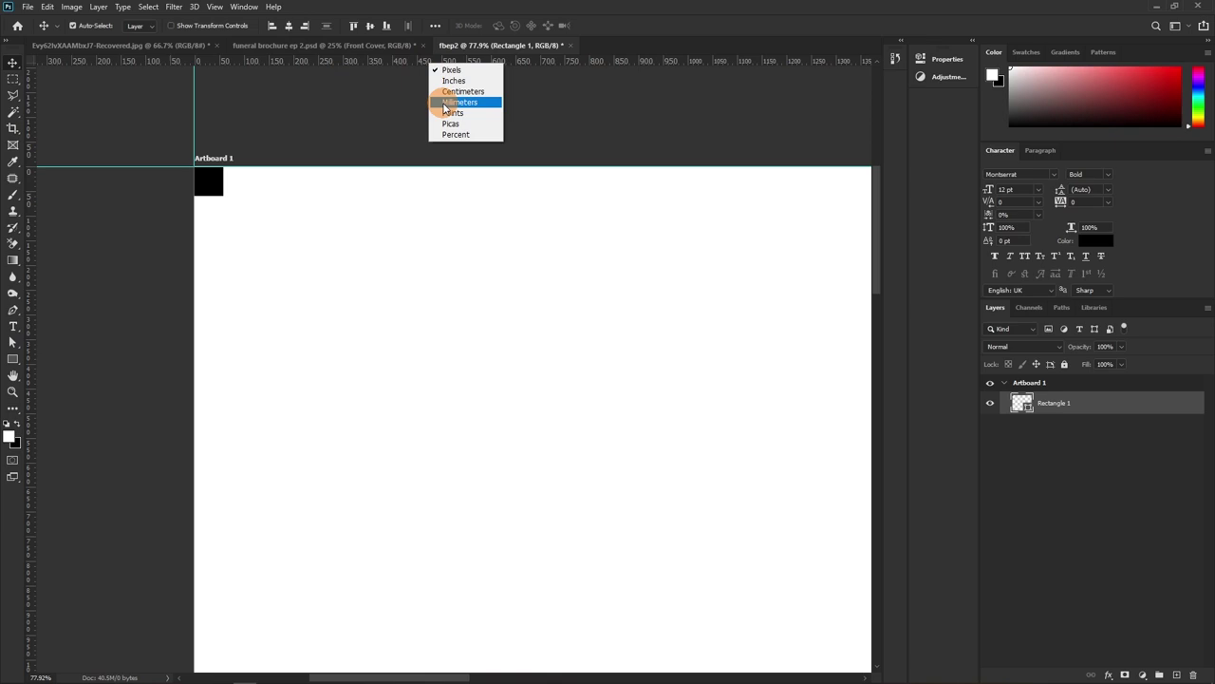
pyautogui.click(445, 103)
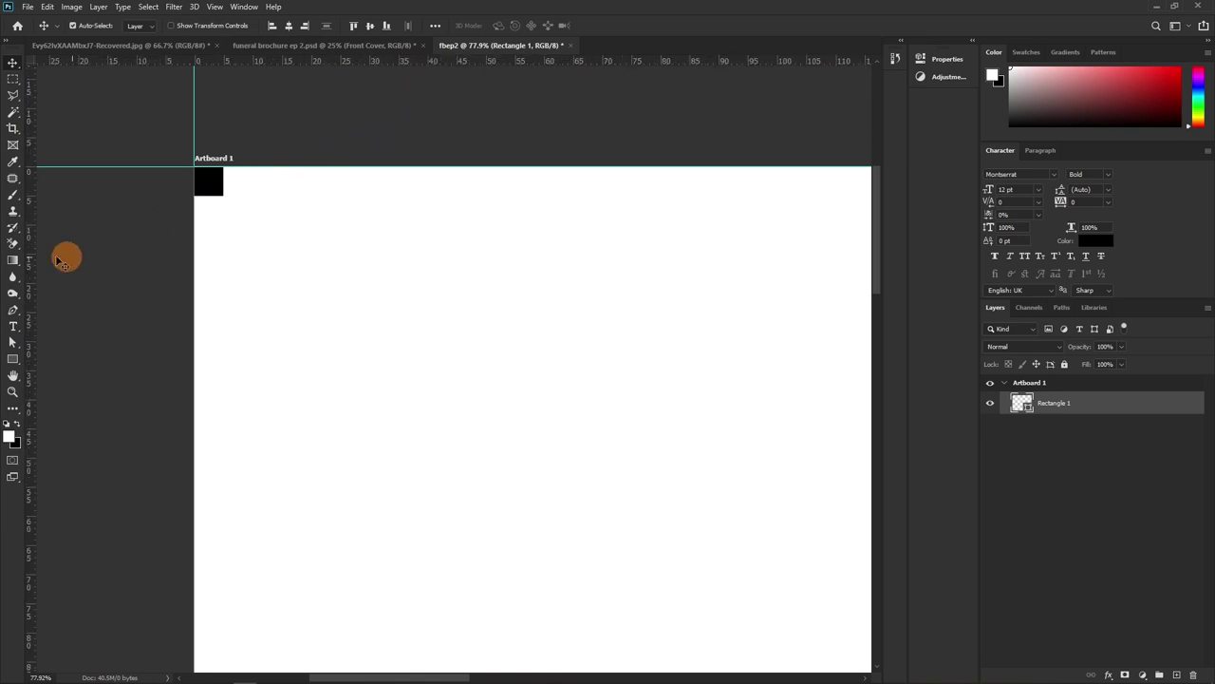
pyautogui.moveTo(35, 243); pyautogui.dragTo(259, 263)
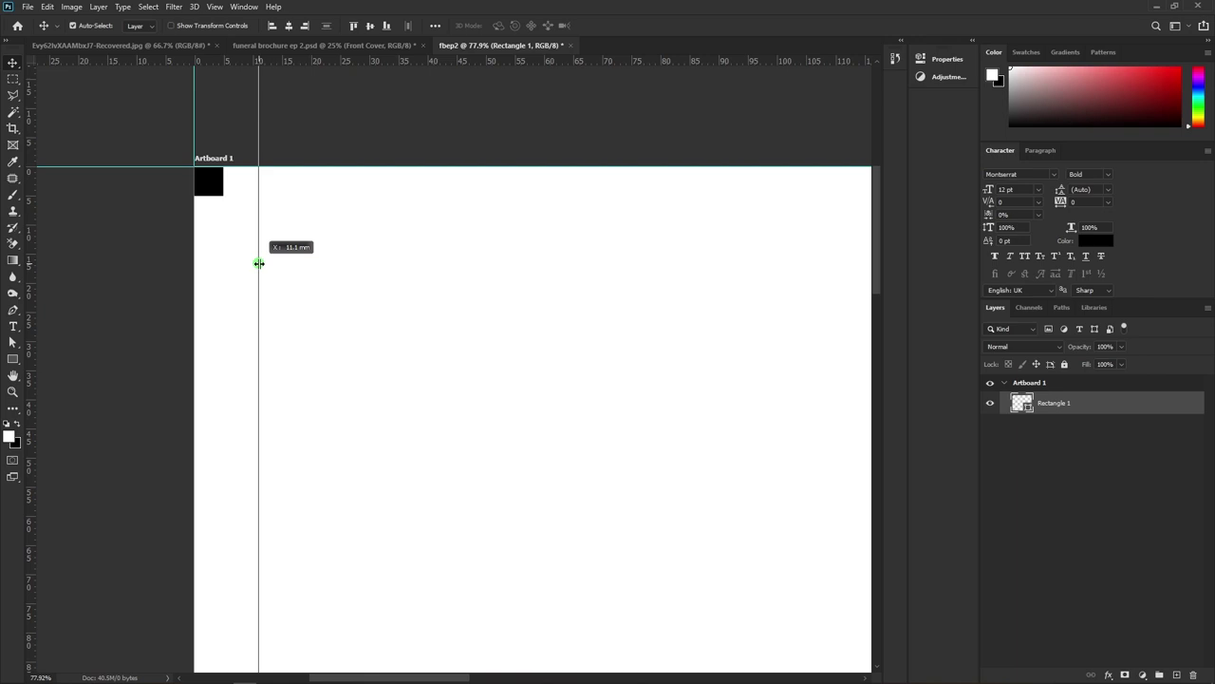
pyautogui.moveTo(259, 263); pyautogui.dragTo(224, 266)
pyautogui.click(210, 188)
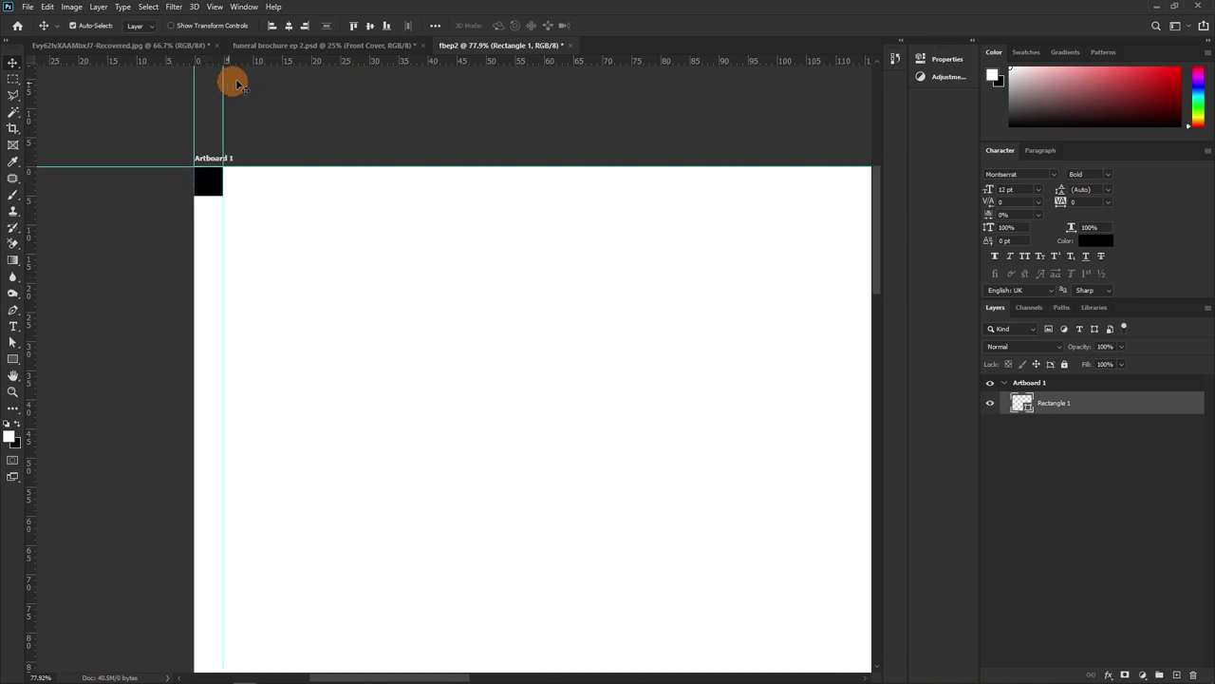
pyautogui.moveTo(258, 61); pyautogui.dragTo(266, 194)
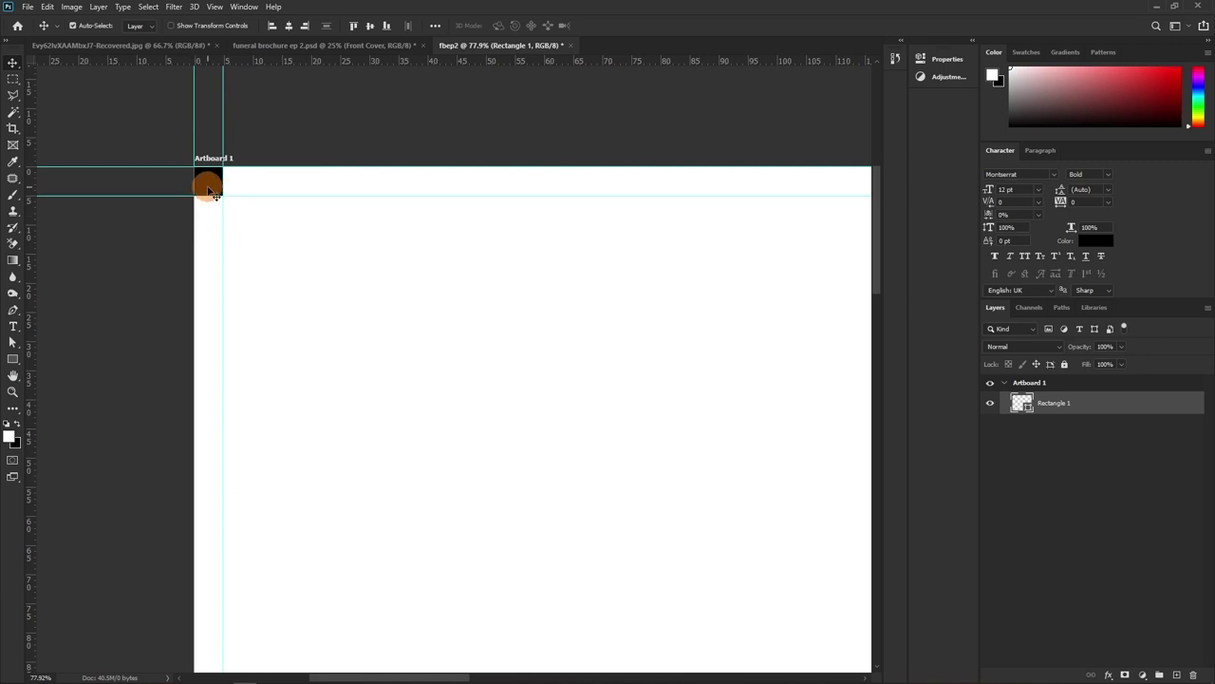
# Move the black square to the artboard's bottom-right corner and verify it snaps there
pyautogui.press('z')
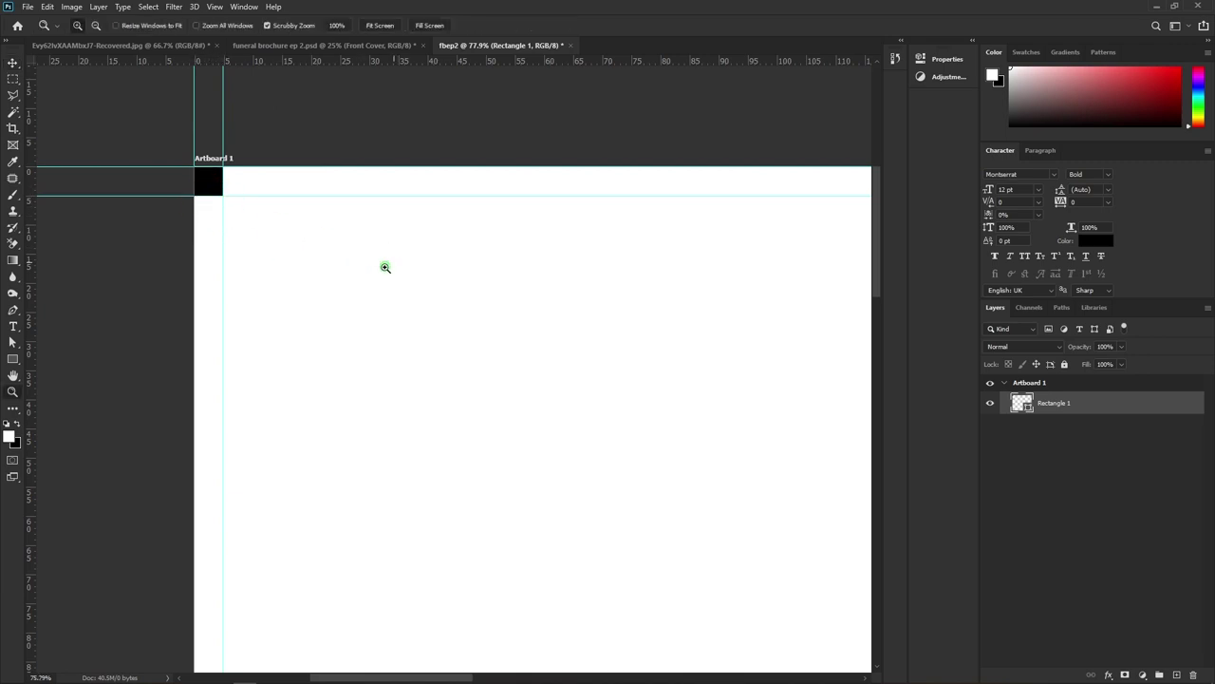
pyautogui.moveTo(390, 263); pyautogui.dragTo(334, 264)
pyautogui.moveTo(407, 296); pyautogui.dragTo(112, 167)
pyautogui.press('v')
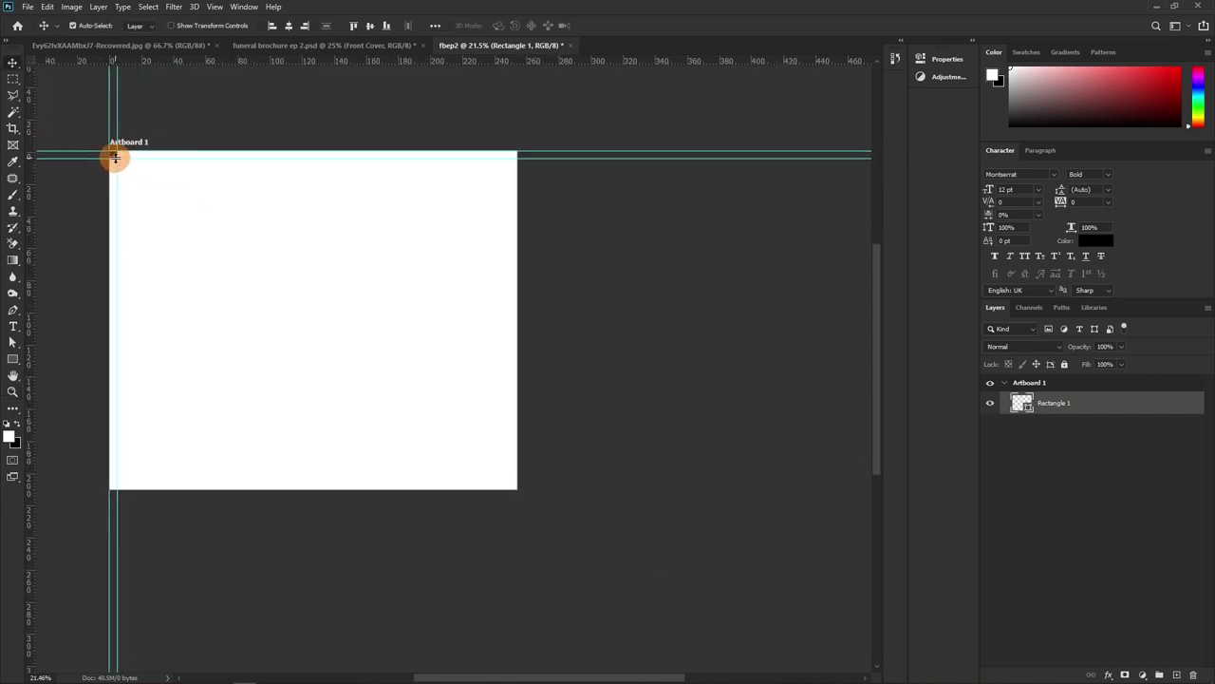
pyautogui.moveTo(116, 162); pyautogui.dragTo(510, 486)
pyautogui.press('z')
pyautogui.moveTo(486, 466); pyautogui.dragTo(383, 342)
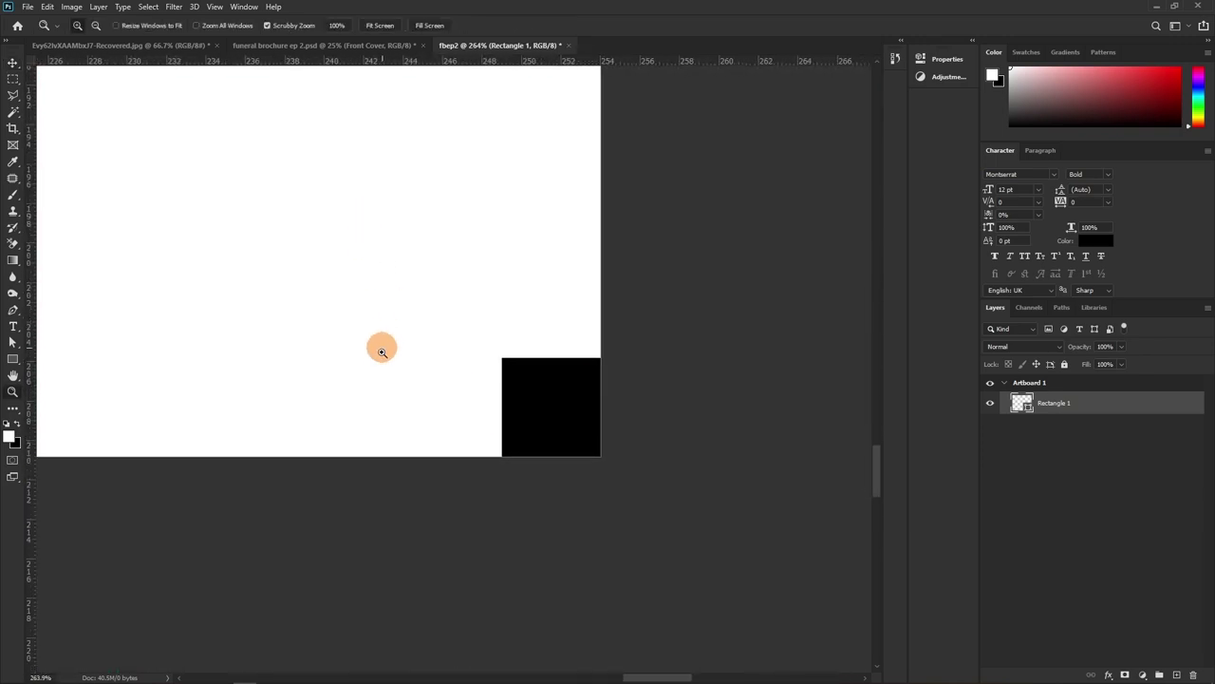
pyautogui.press('v')
pyautogui.click(538, 382)
pyautogui.moveTo(537, 383); pyautogui.dragTo(544, 385)
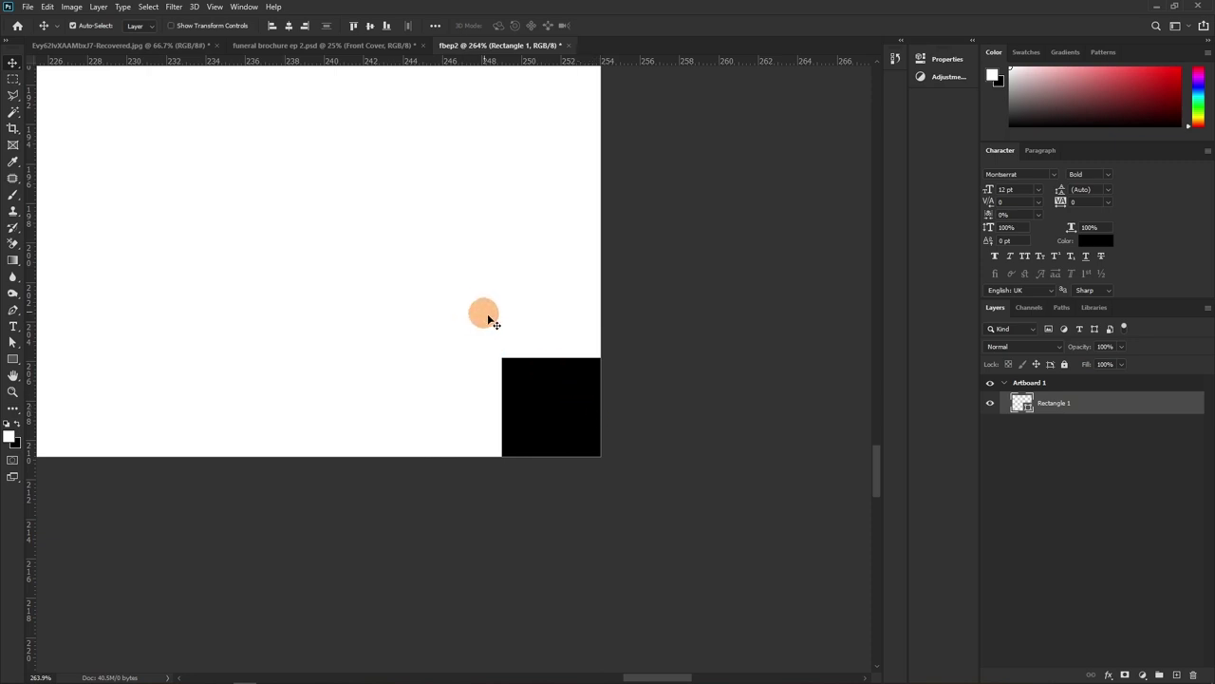
# Set the Smart Guides colour to Light Red in Guides, Grid & Slices preferences
pyautogui.click(71, 8)
pyautogui.moveTo(55, 7)
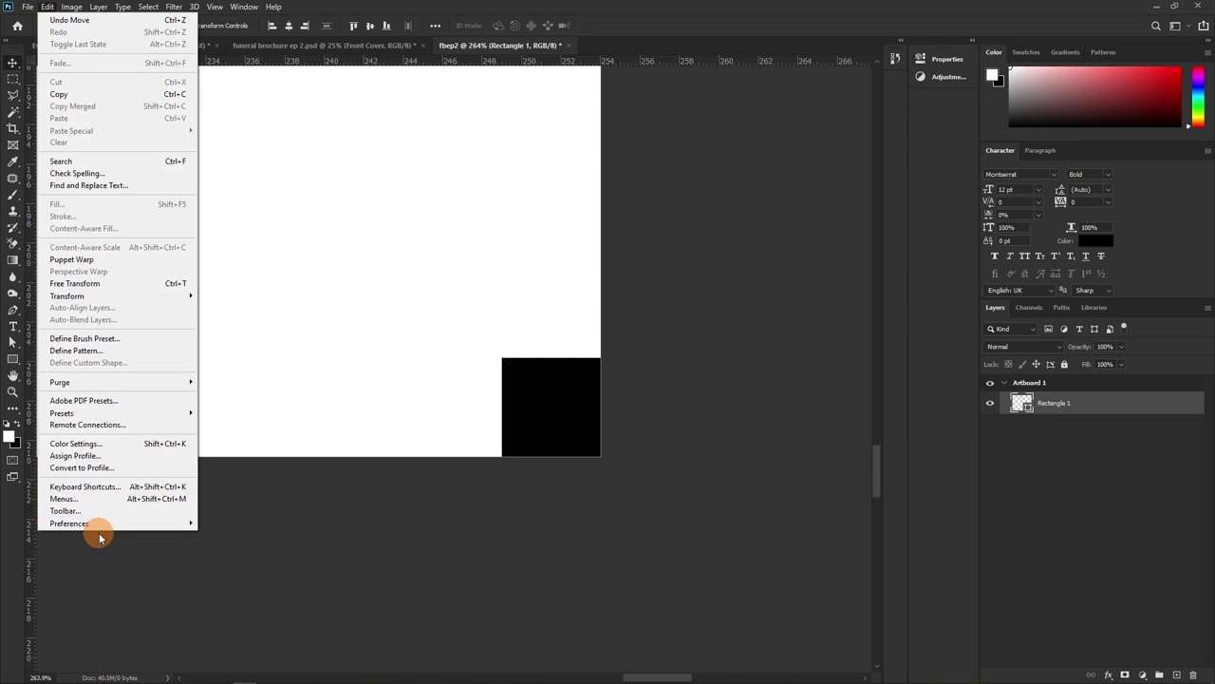
pyautogui.moveTo(100, 523)
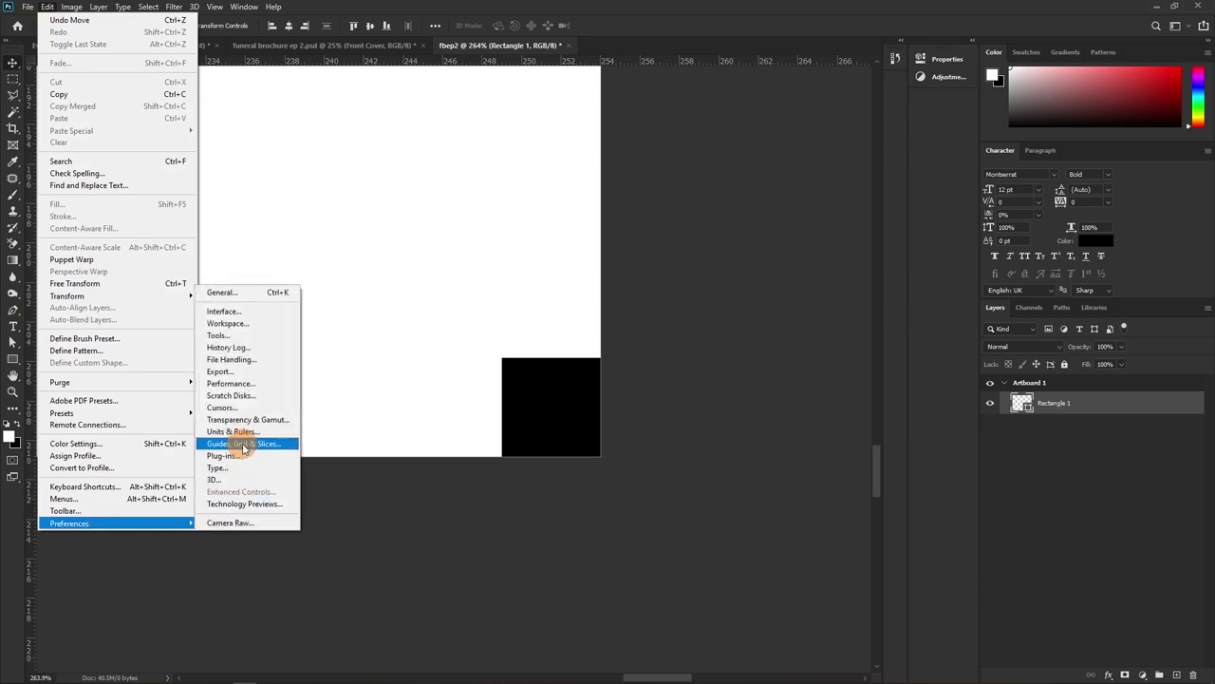
pyautogui.click(243, 443)
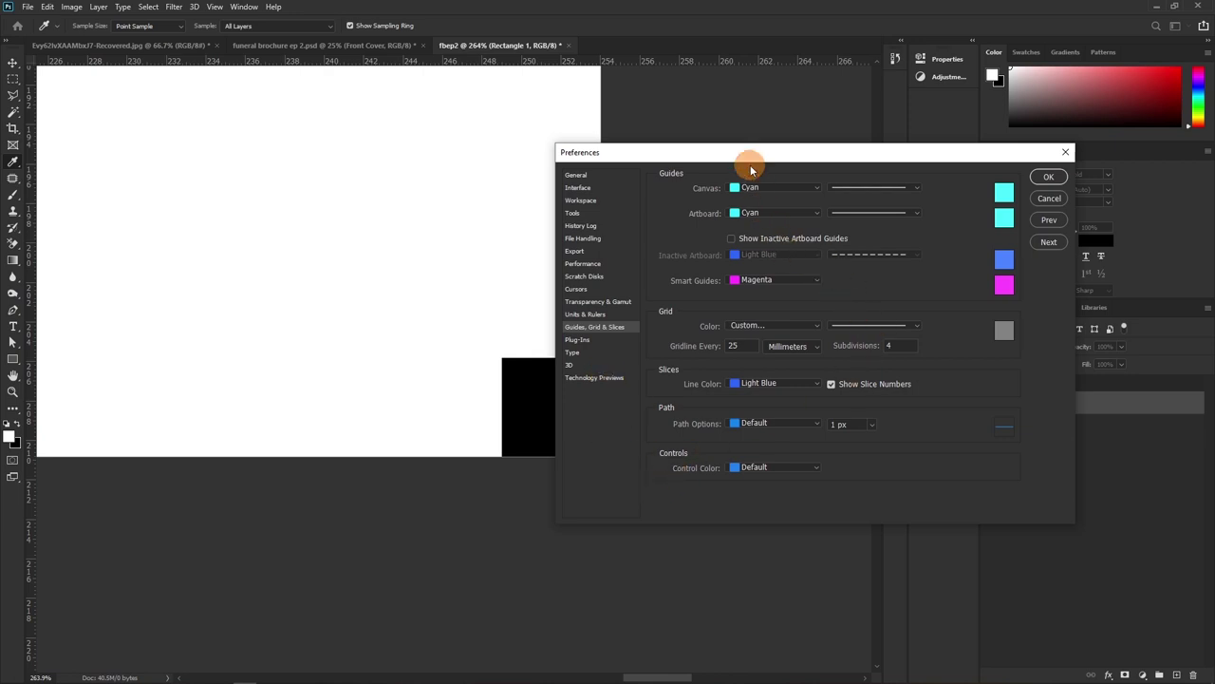
pyautogui.click(816, 281)
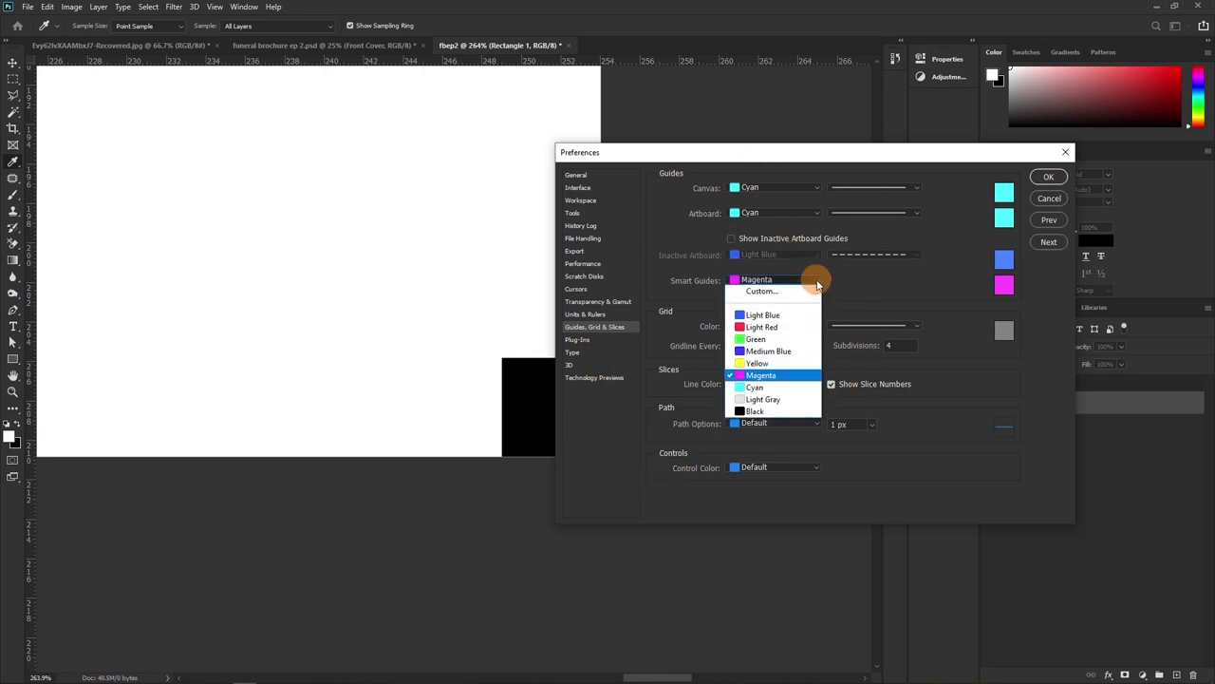
pyautogui.click(767, 327)
pyautogui.click(1049, 177)
# Drag the black square slightly to preview the red smart guides
pyautogui.press('v')
pyautogui.moveTo(567, 463); pyautogui.dragTo(534, 433)
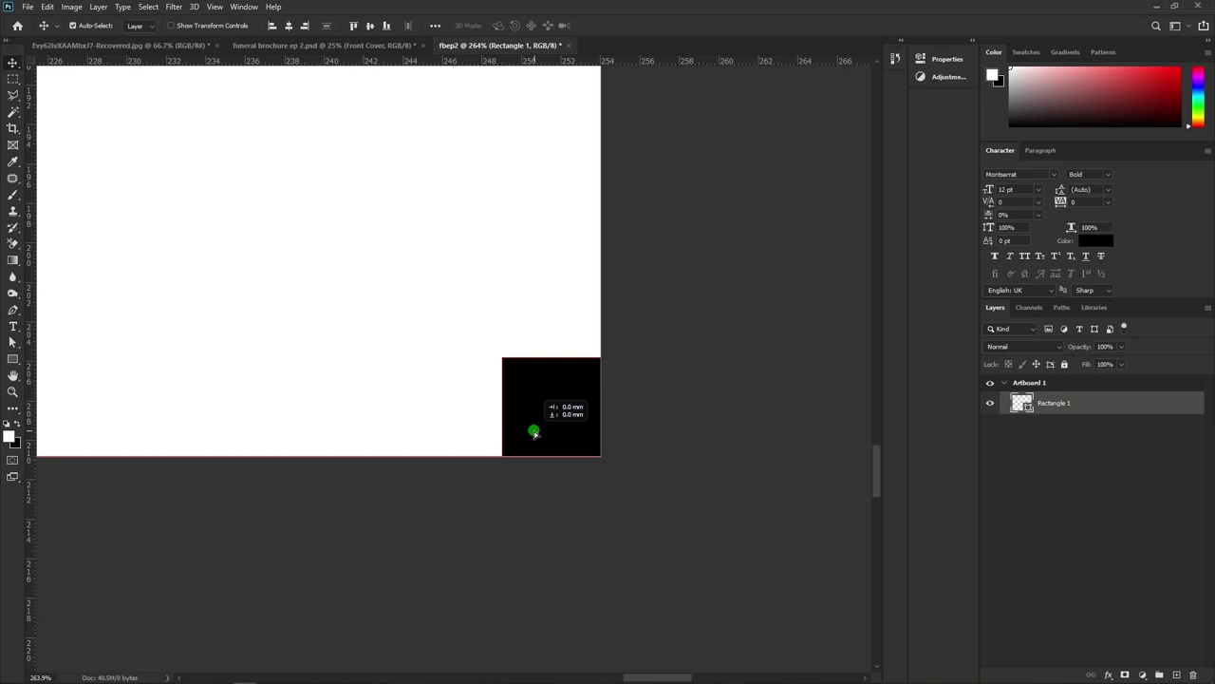
pyautogui.moveTo(533, 433); pyautogui.dragTo(533, 432)
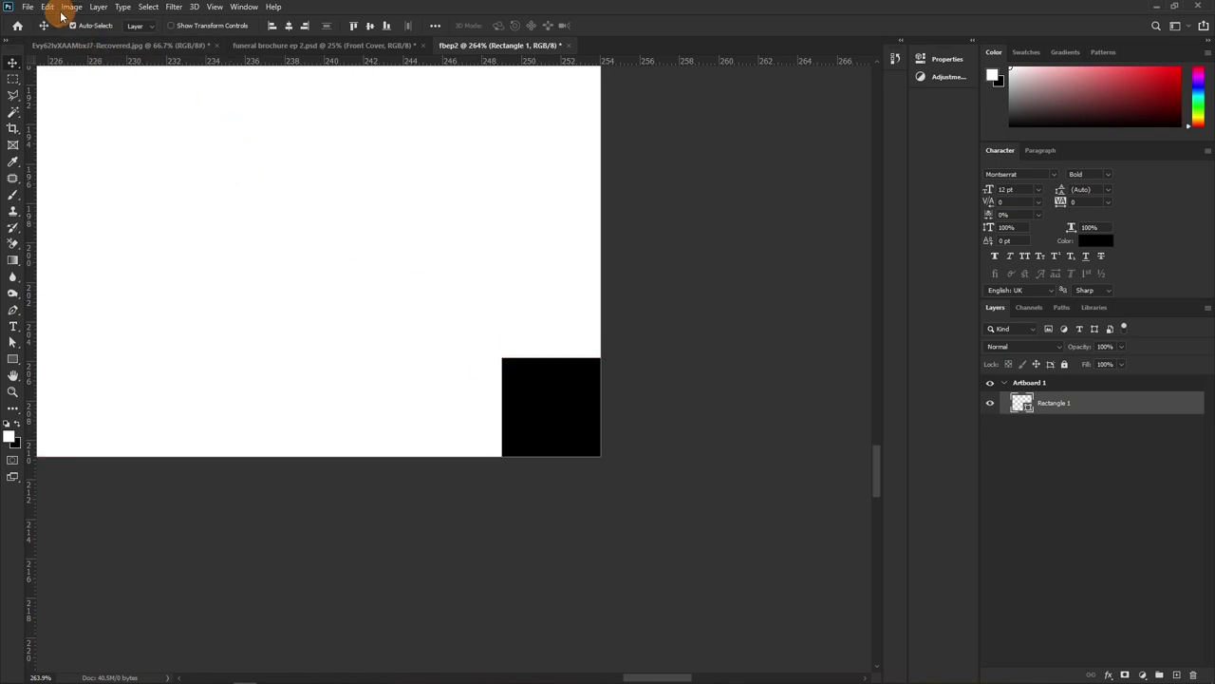
# Try Yellow, then Medium Blue, as the Smart Guides colour and test by moving the square
pyautogui.click(46, 6)
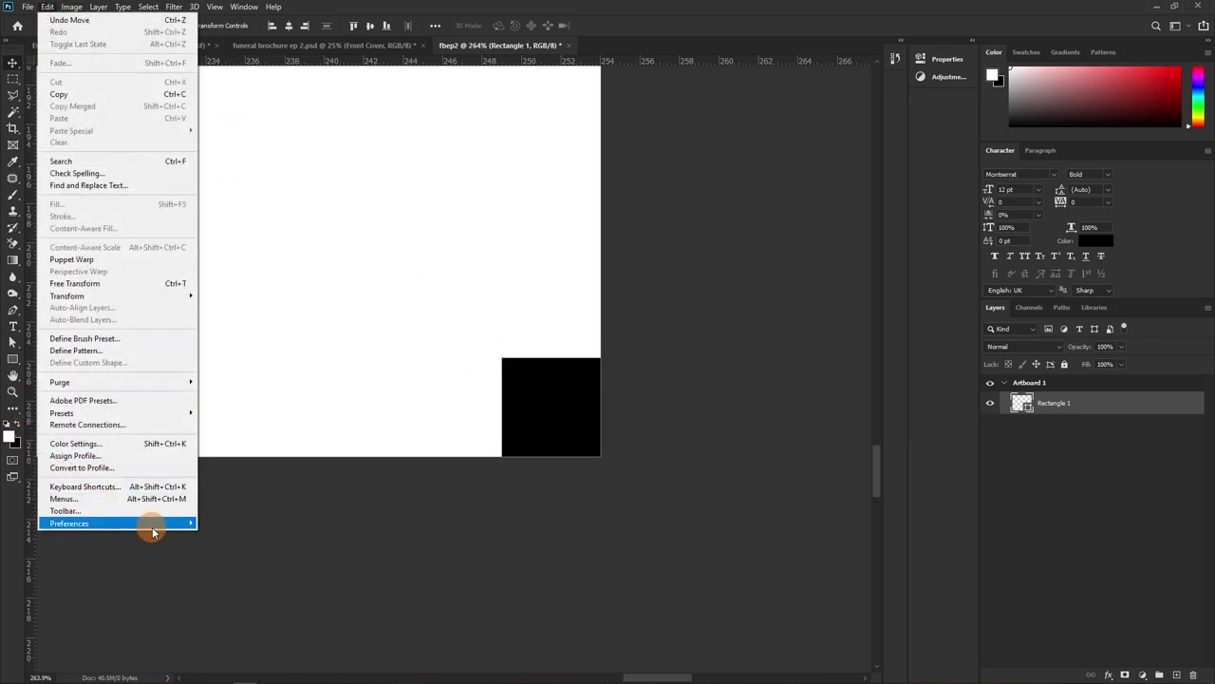
pyautogui.moveTo(149, 524)
pyautogui.click(237, 432)
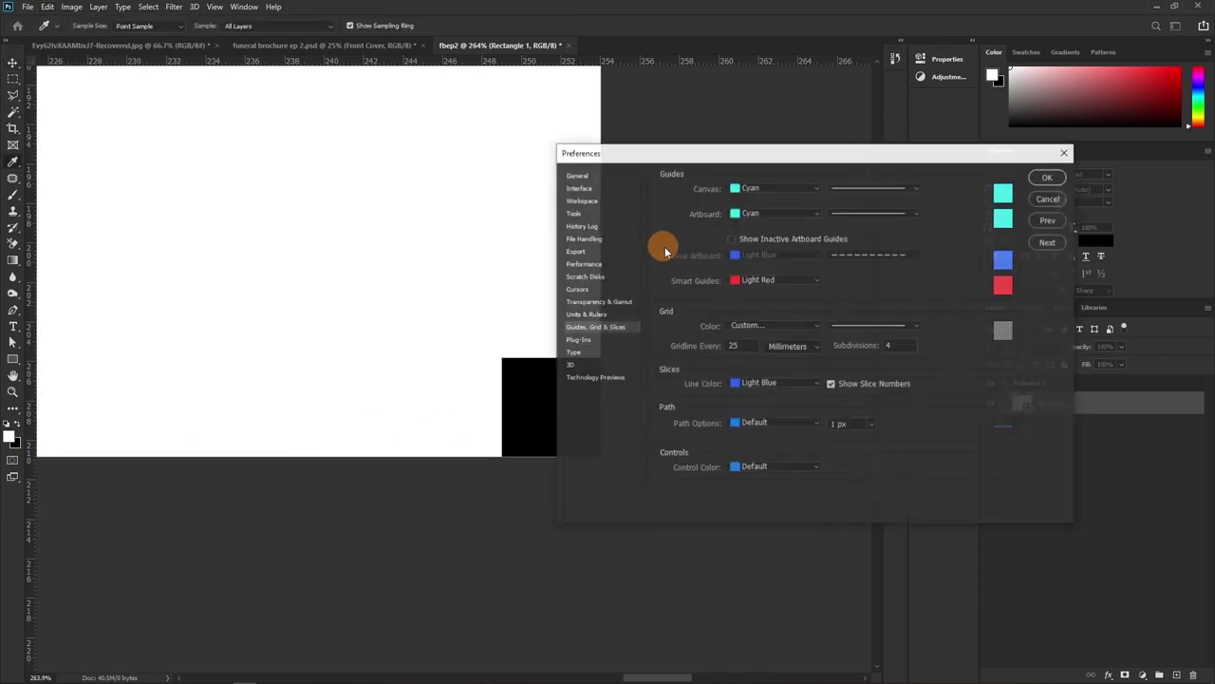
pyautogui.click(773, 282)
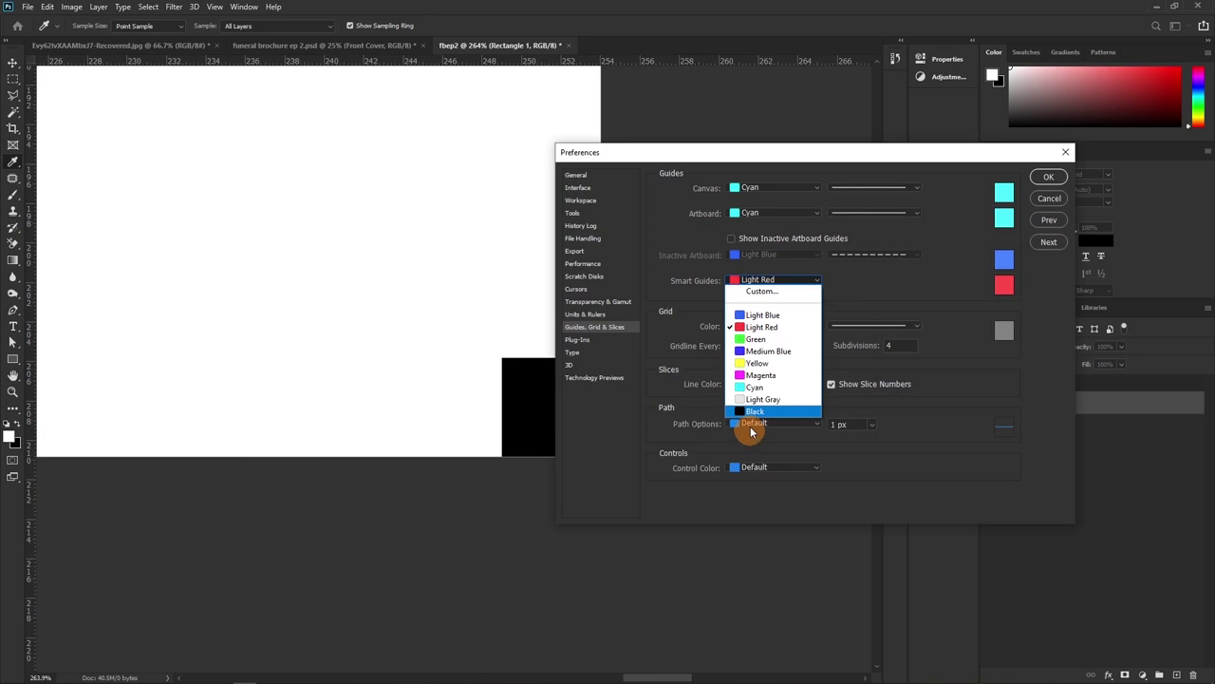
pyautogui.click(753, 365)
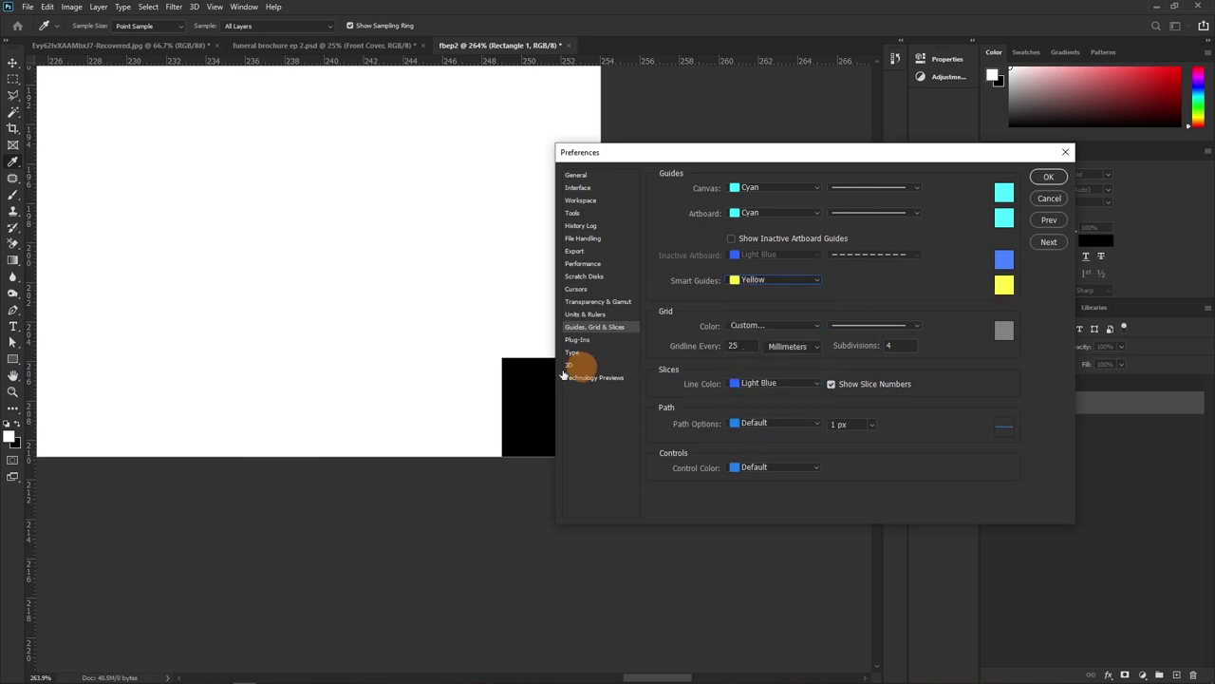
pyautogui.click(773, 279)
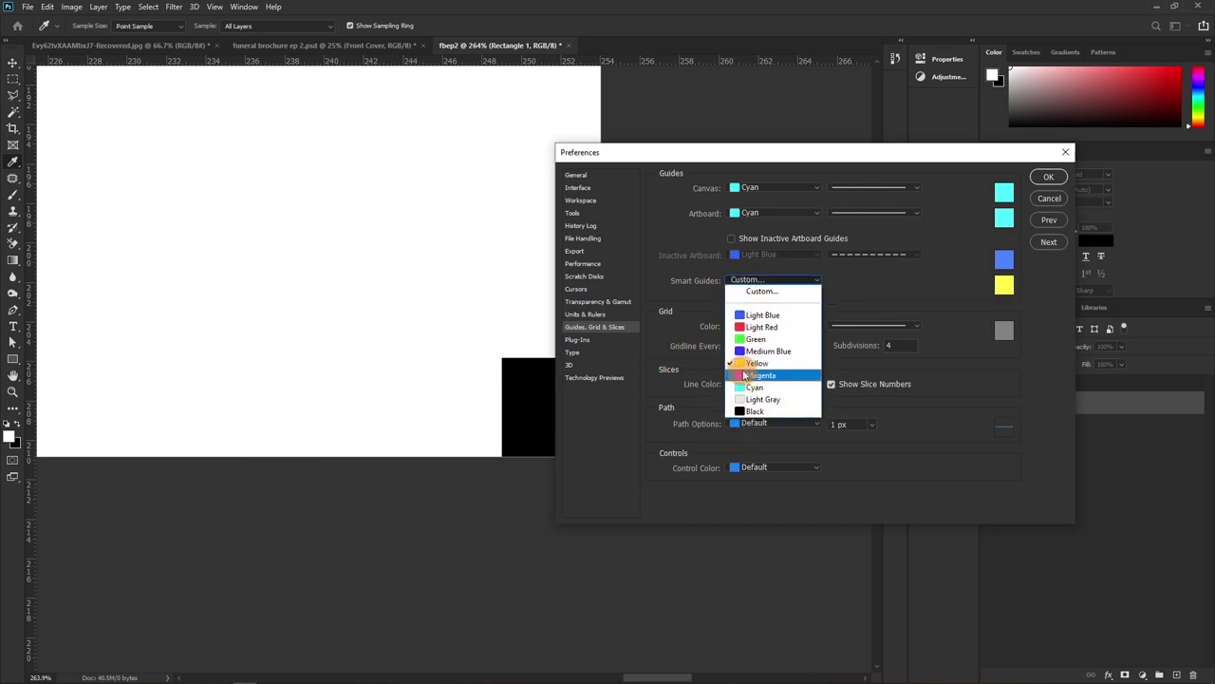
pyautogui.click(765, 352)
pyautogui.click(1050, 177)
pyautogui.press('v')
pyautogui.moveTo(586, 415); pyautogui.dragTo(586, 423)
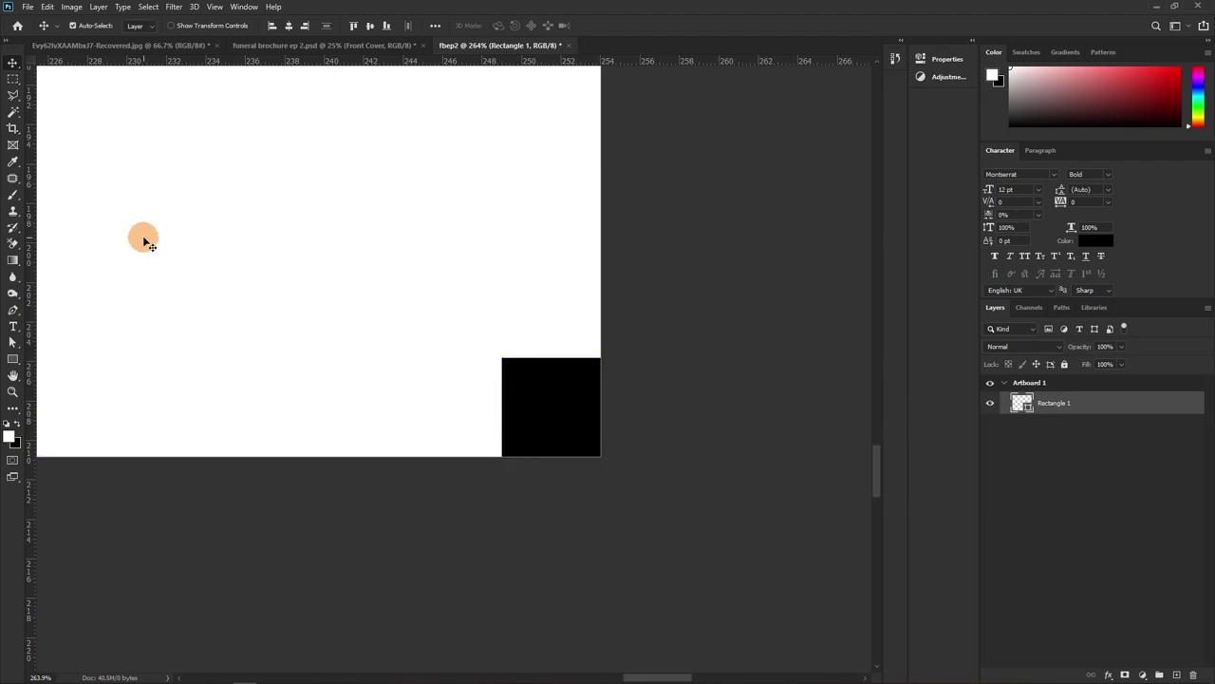
# Set the Smart Guides colour to Magenta in Guides, Grid & Slices preferences
pyautogui.click(49, 8)
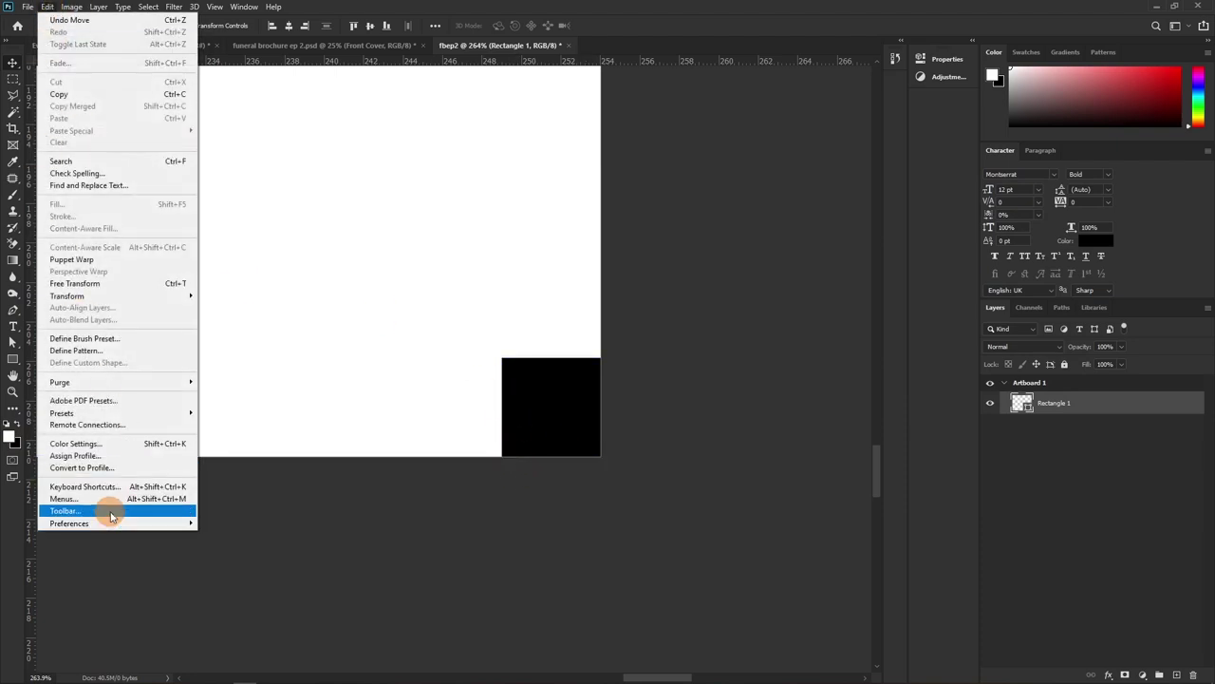
pyautogui.moveTo(114, 523)
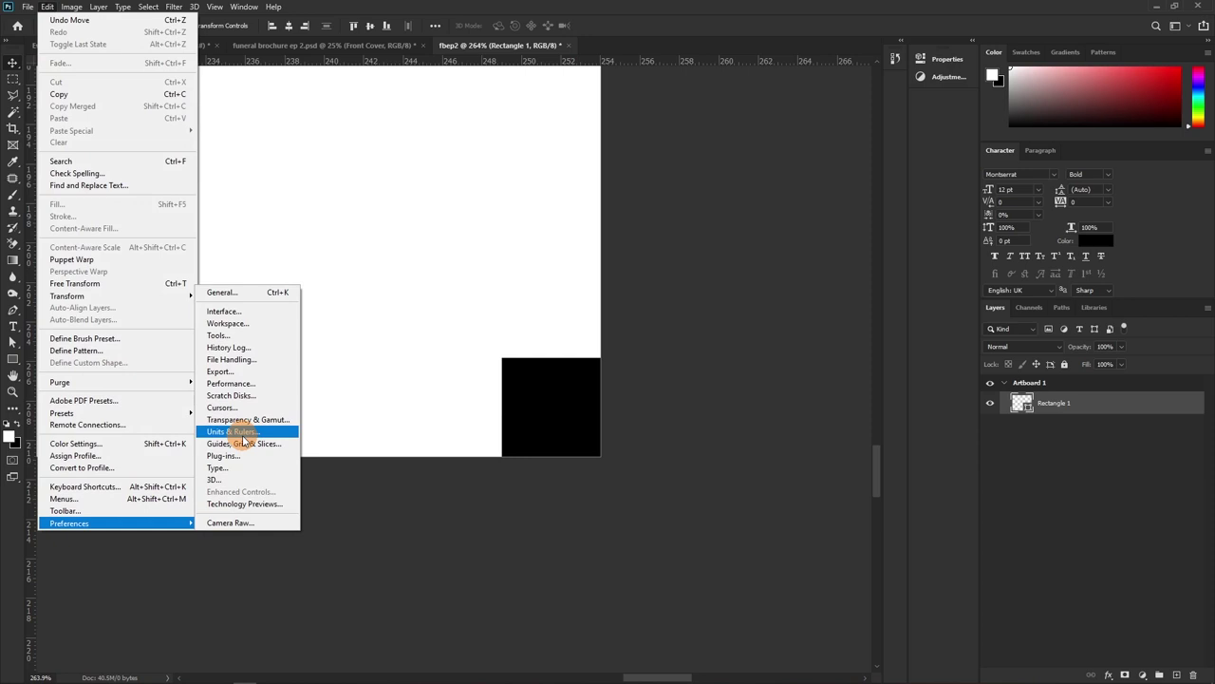
pyautogui.click(232, 432)
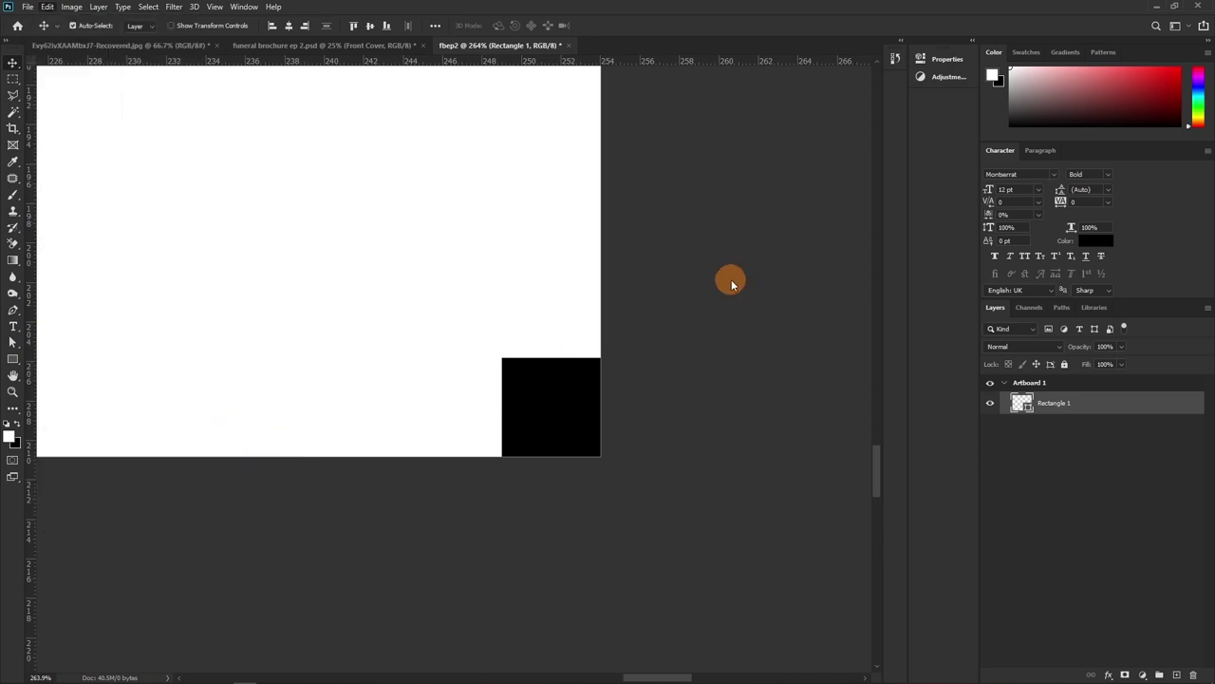
pyautogui.click(771, 281)
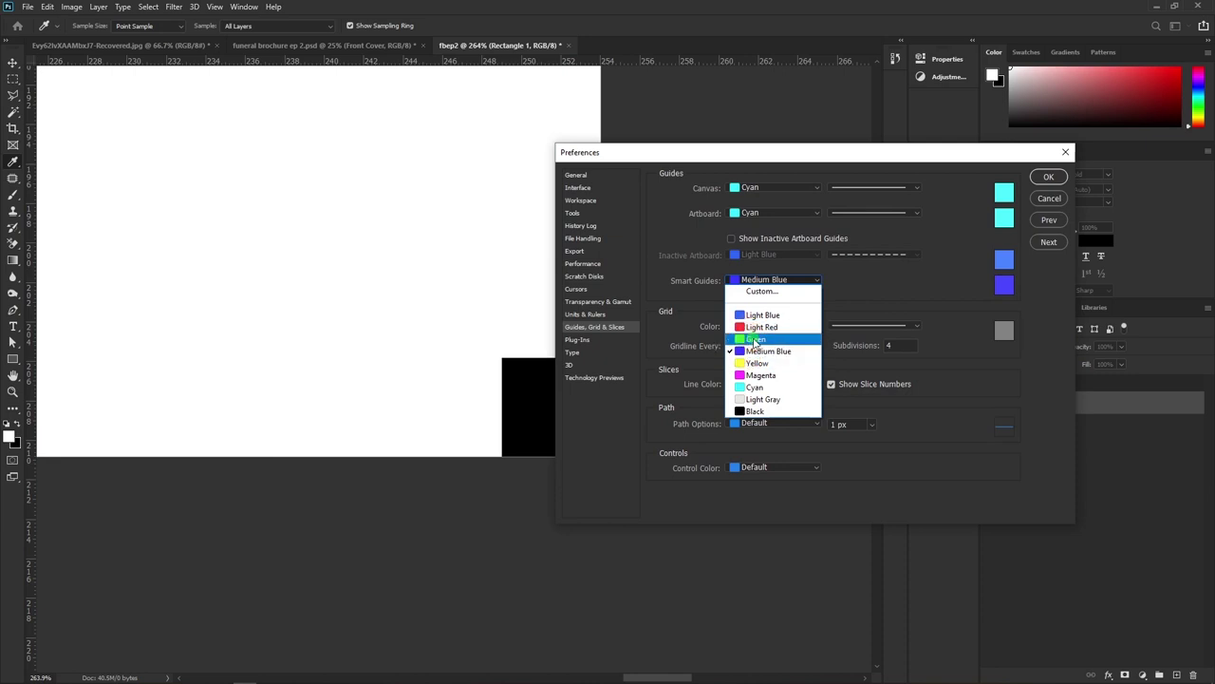
pyautogui.click(756, 374)
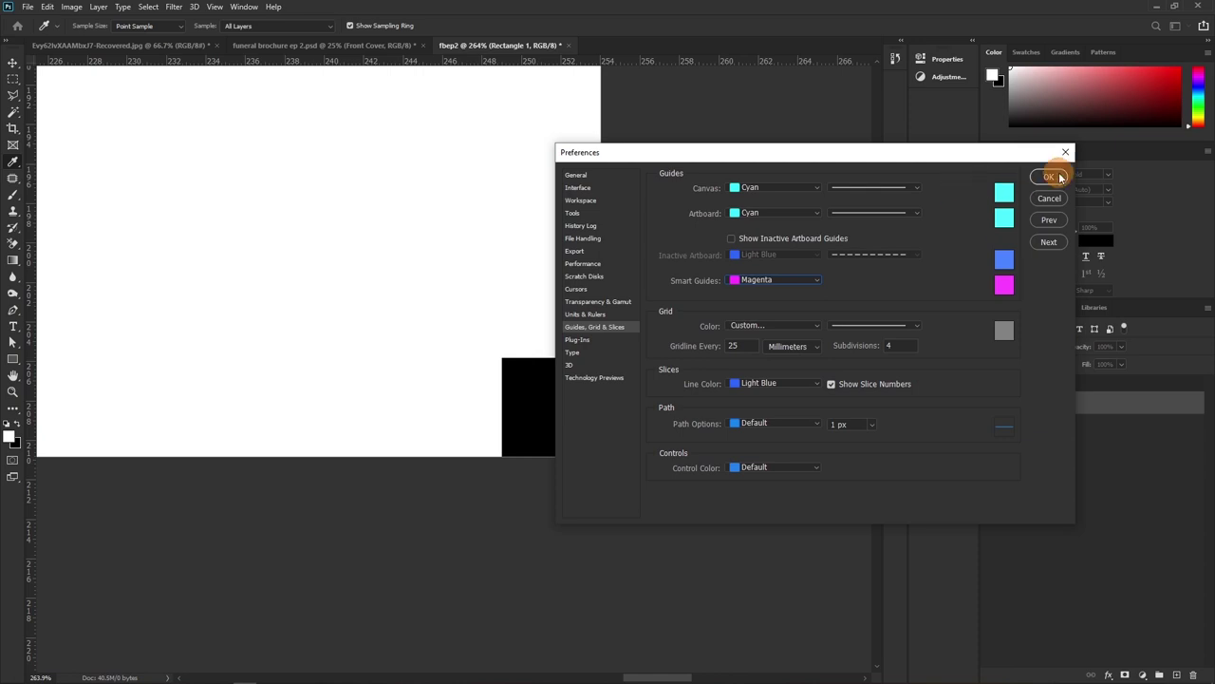
pyautogui.click(1050, 176)
# Place two horizontal and two vertical guides along the black square's four edges
pyautogui.press('v')
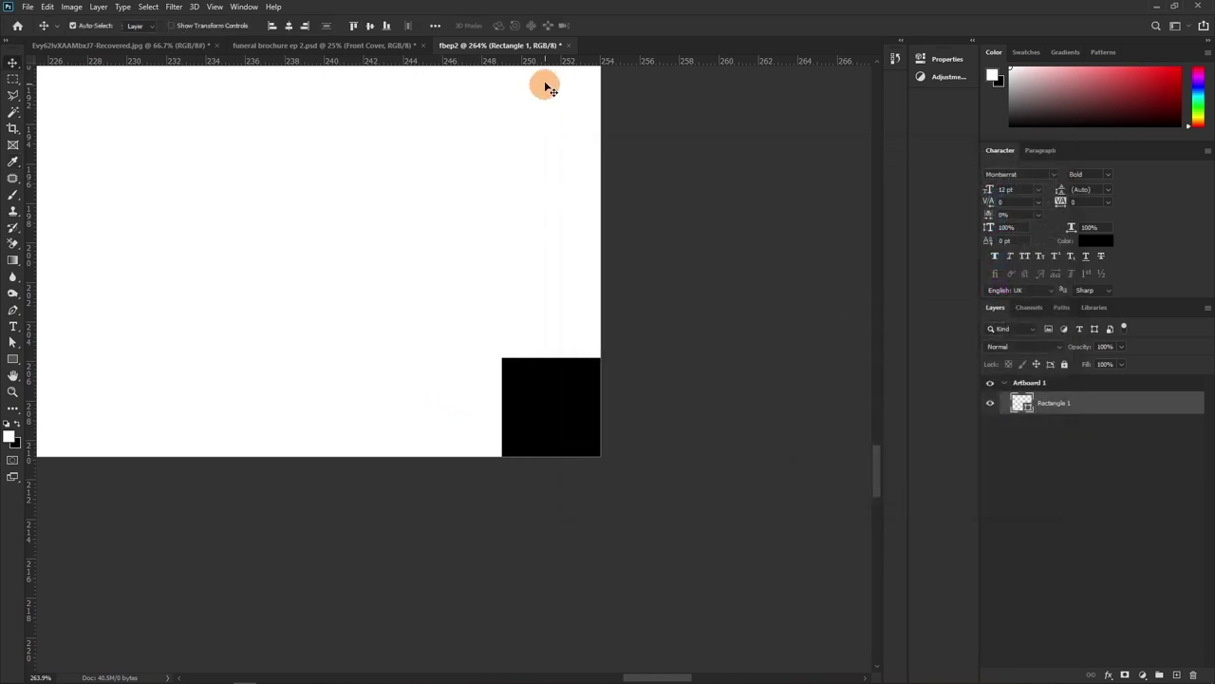
pyautogui.hscroll(8, 398, 359)
pyautogui.scroll(-5, 399, 359)
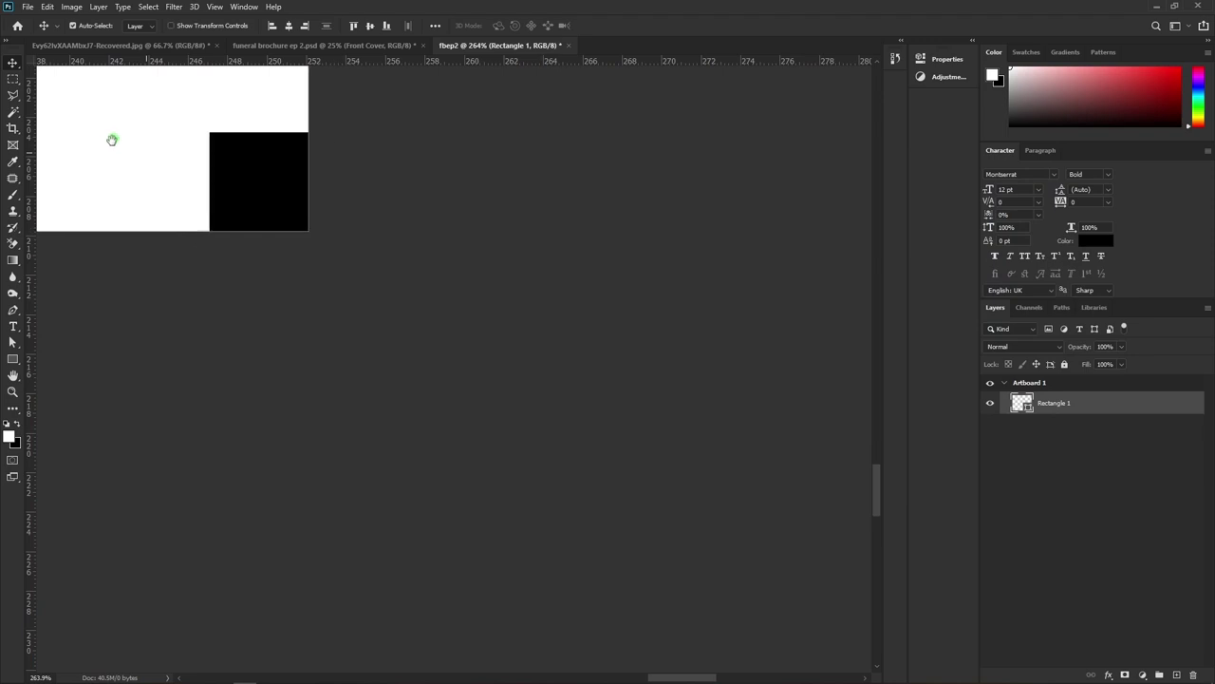
pyautogui.moveTo(201, 64); pyautogui.dragTo(203, 134)
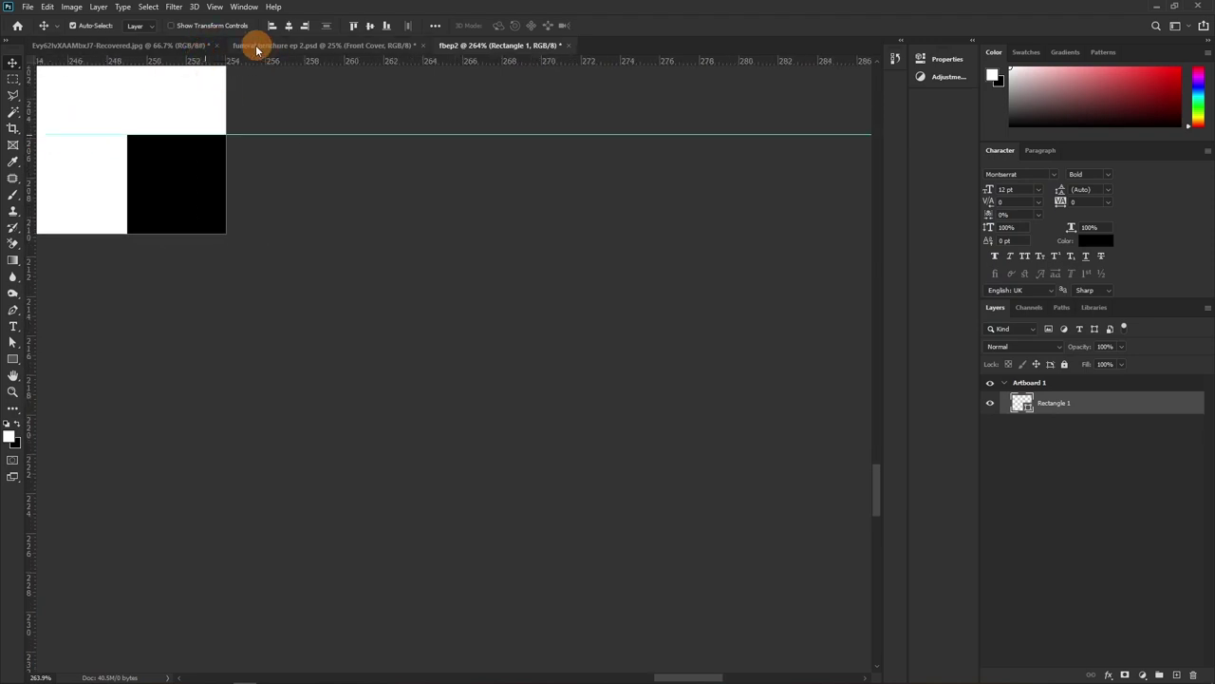
pyautogui.moveTo(239, 61); pyautogui.dragTo(241, 232)
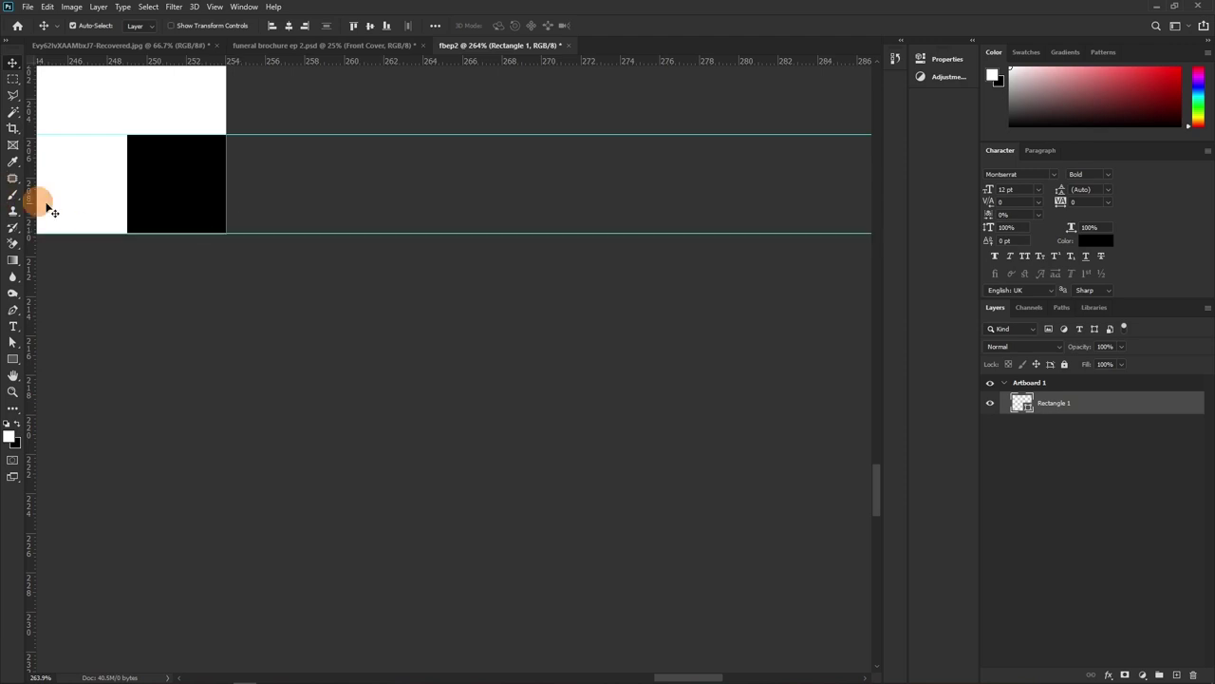
pyautogui.moveTo(34, 203); pyautogui.dragTo(226, 204)
pyautogui.moveTo(35, 207); pyautogui.dragTo(127, 203)
# Drag the black square from the bottom-right up to Artboard 1's top-left corner
pyautogui.moveTo(111, 92); pyautogui.dragTo(305, 332)
pyautogui.scroll(-3, 298, 322)
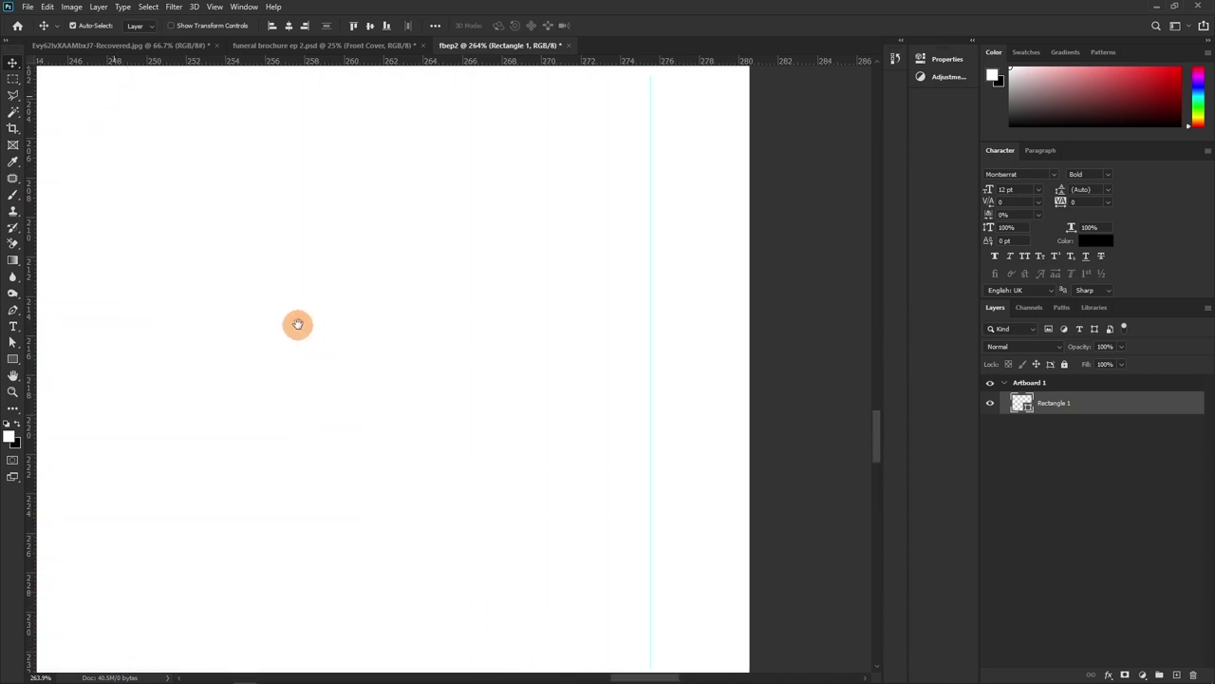
pyautogui.moveTo(320, 320); pyautogui.dragTo(439, 386)
pyautogui.scroll(-3, 439, 386)
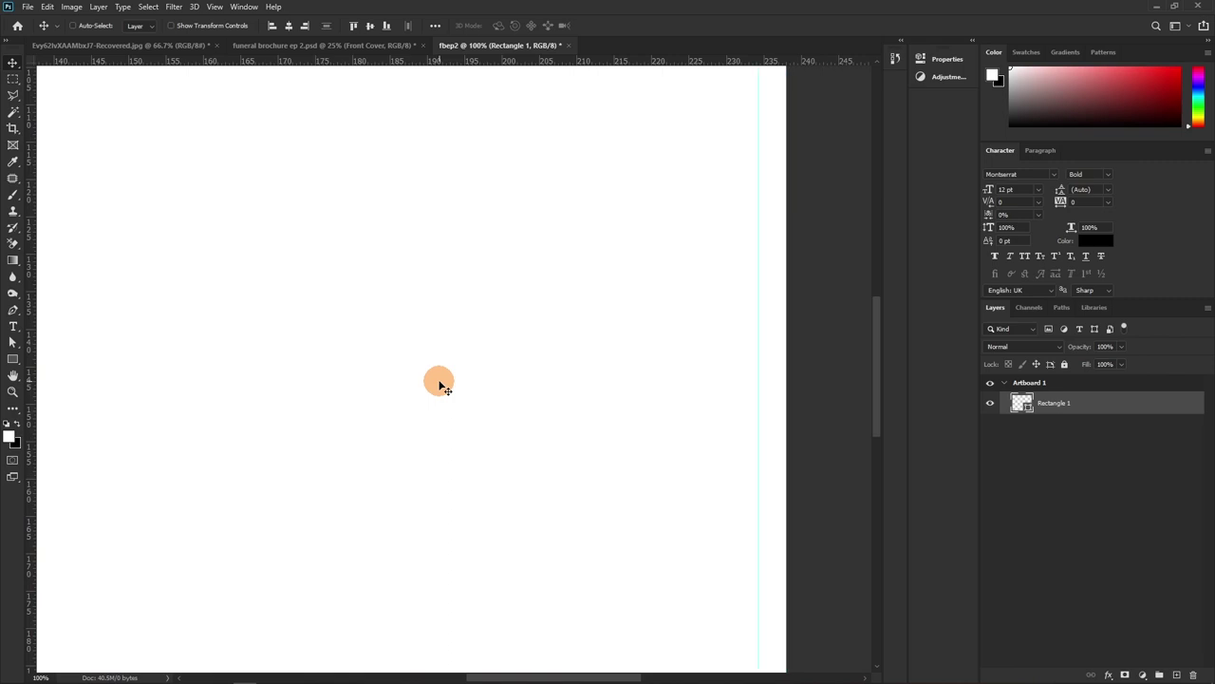
pyautogui.moveTo(417, 383); pyautogui.dragTo(434, 361)
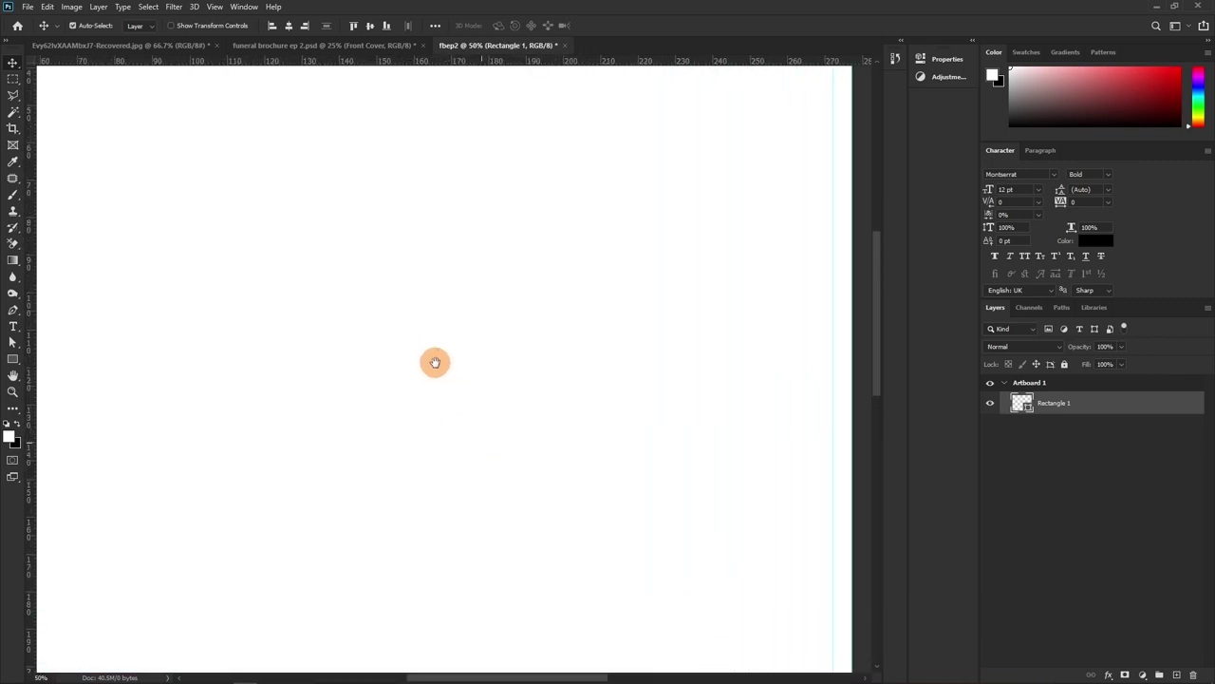
pyautogui.scroll(-1, 434, 361)
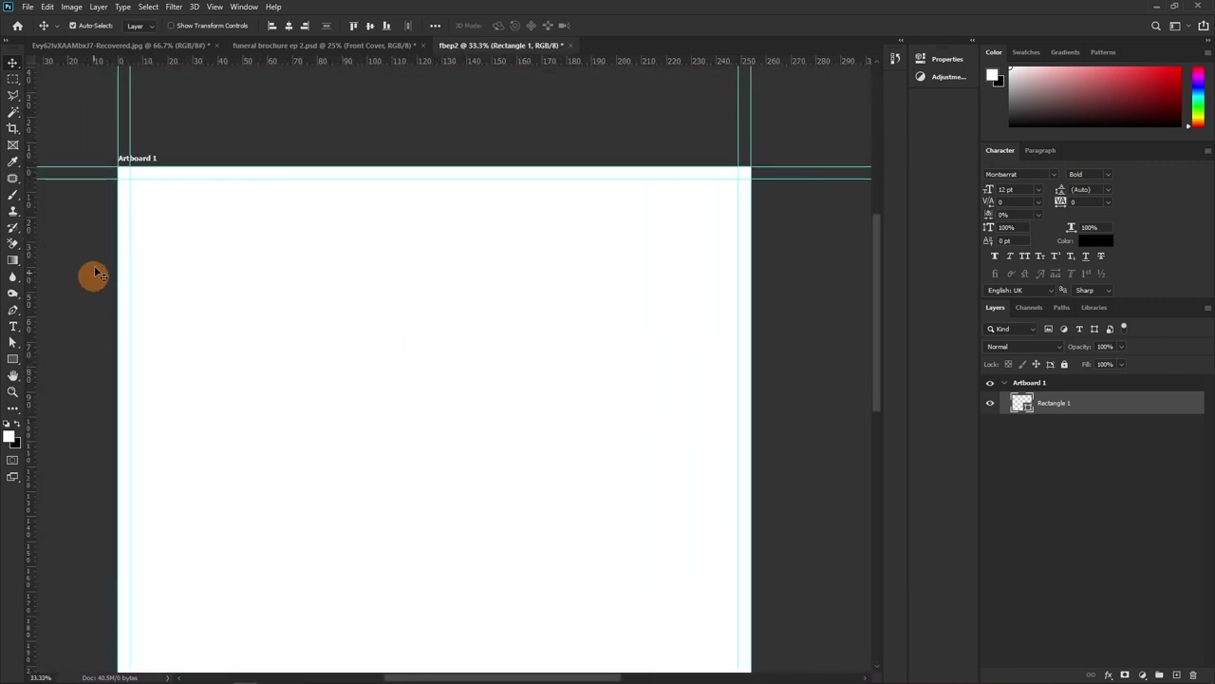
pyautogui.moveTo(339, 355); pyautogui.dragTo(335, 292)
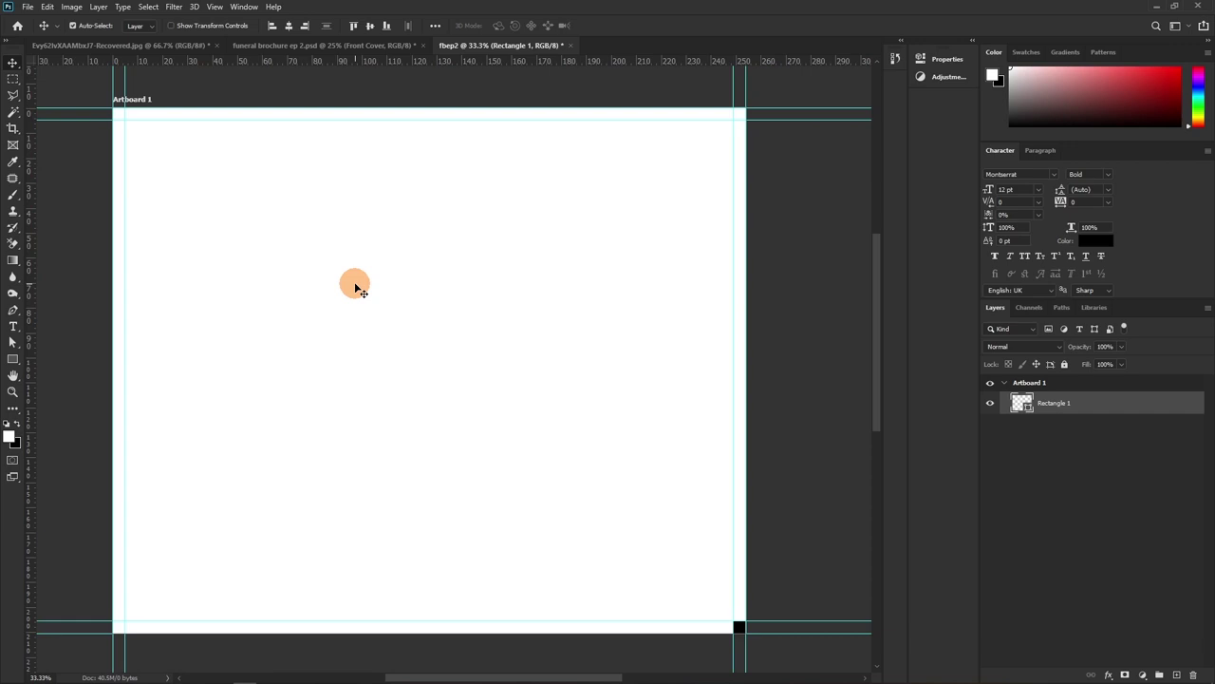
pyautogui.moveTo(466, 369); pyautogui.dragTo(174, 126)
pyautogui.moveTo(445, 384); pyautogui.dragTo(131, 127)
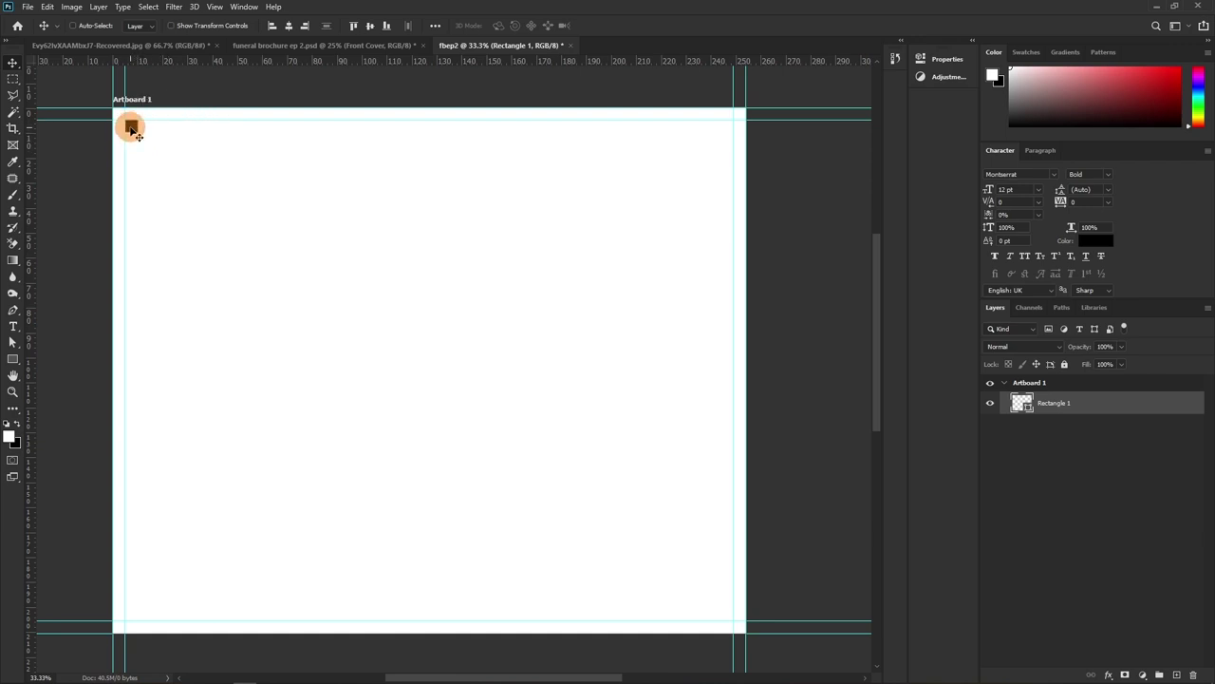
# Zoom closely into the black square and settle its corner onto the top-left guide intersection
pyautogui.hotkey('ctrl', '+')
pyautogui.hotkey('ctrl', '+')
pyautogui.moveTo(138, 162); pyautogui.dragTo(289, 183)
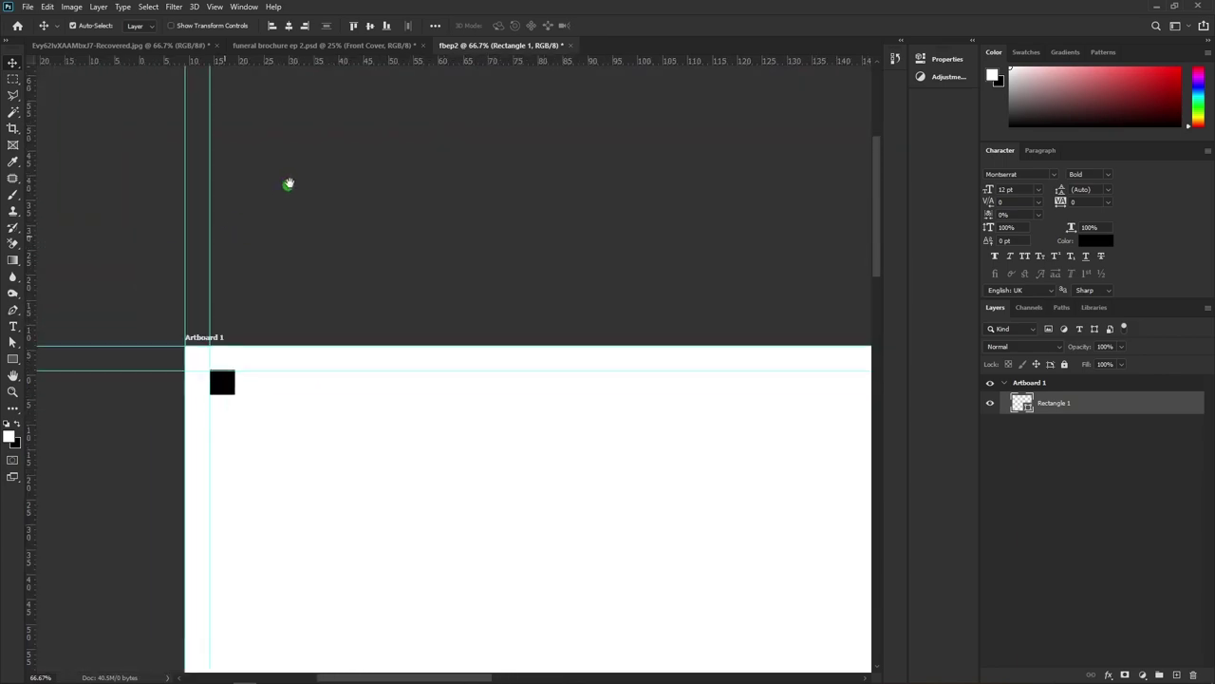
pyautogui.press('z')
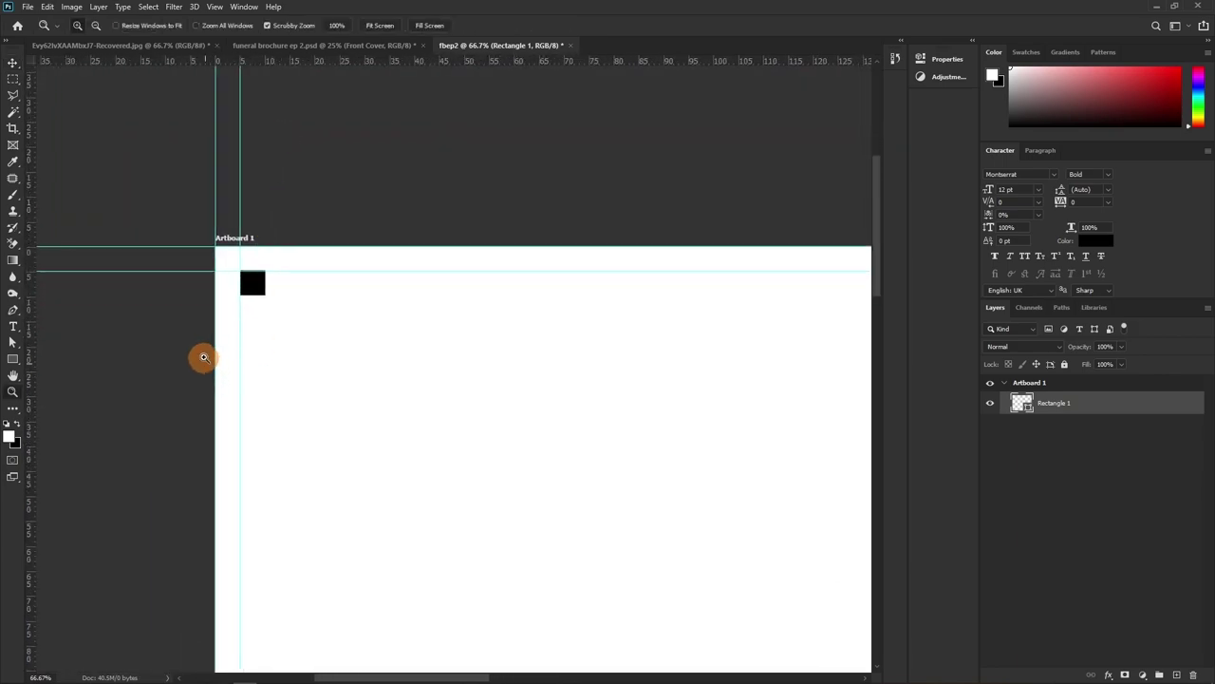
pyautogui.moveTo(261, 252); pyautogui.dragTo(351, 358)
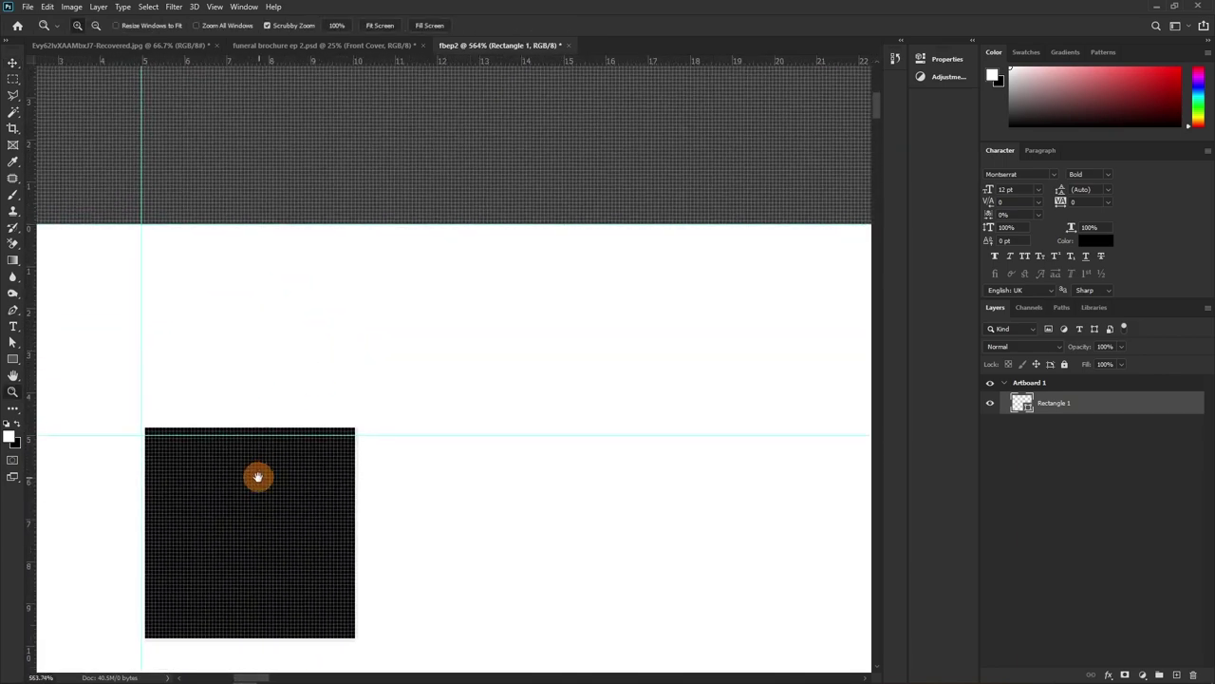
pyautogui.moveTo(257, 477); pyautogui.dragTo(263, 218)
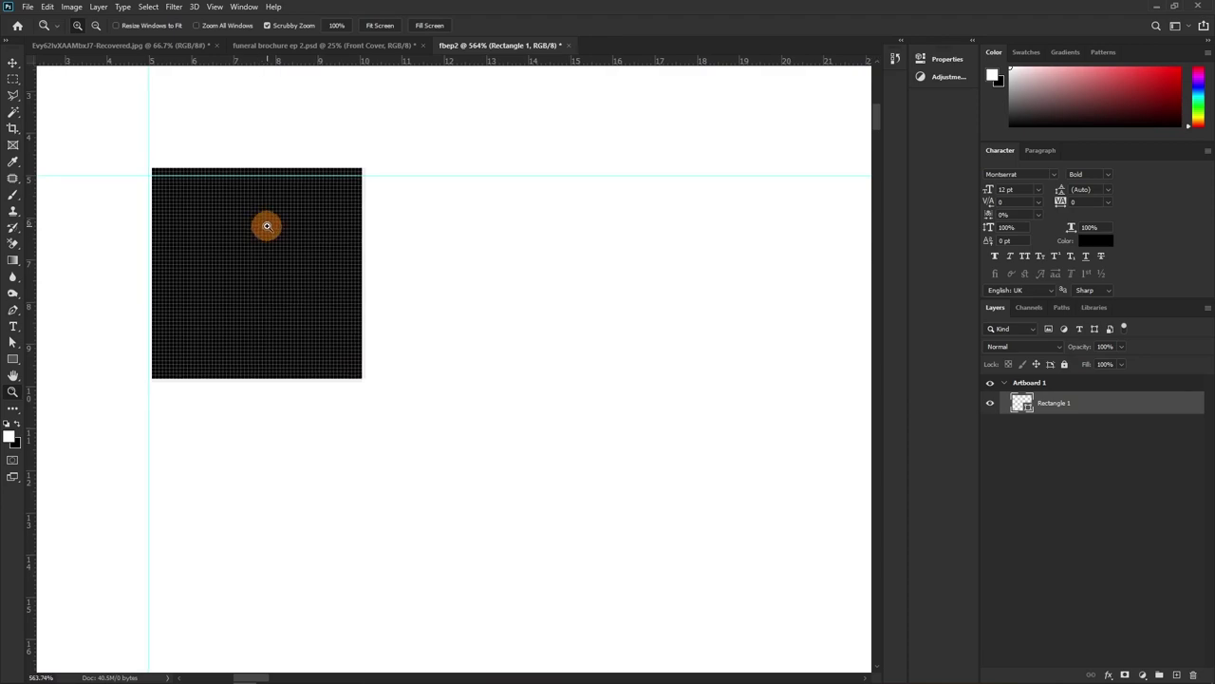
pyautogui.moveTo(268, 226); pyautogui.dragTo(282, 228)
pyautogui.press('v')
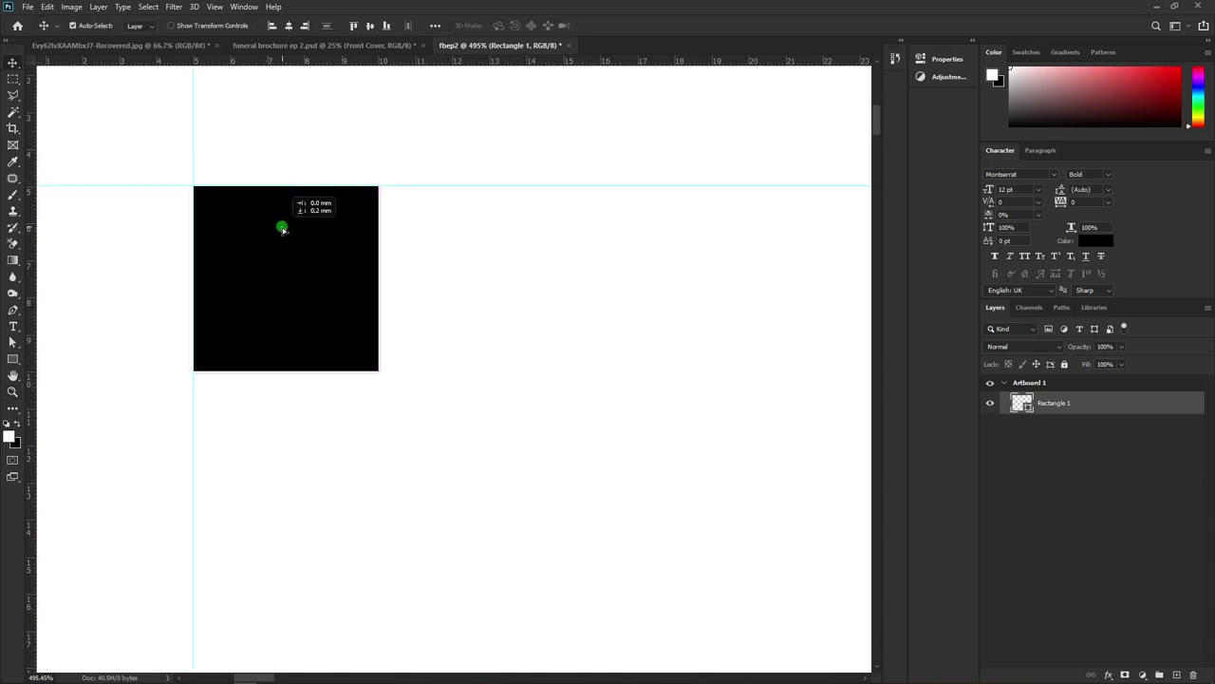
pyautogui.click(291, 251)
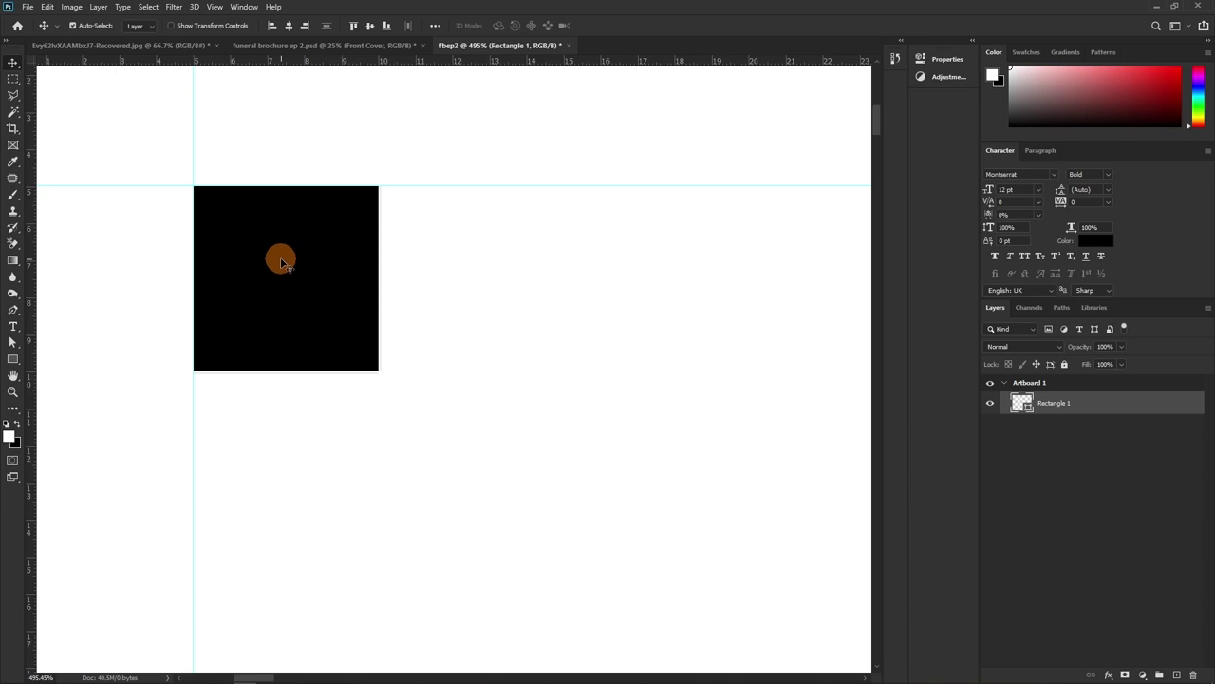
# Resize the black square to 3 mm × 3 mm with width and height linked, then zoom in on it
pyautogui.press('u')
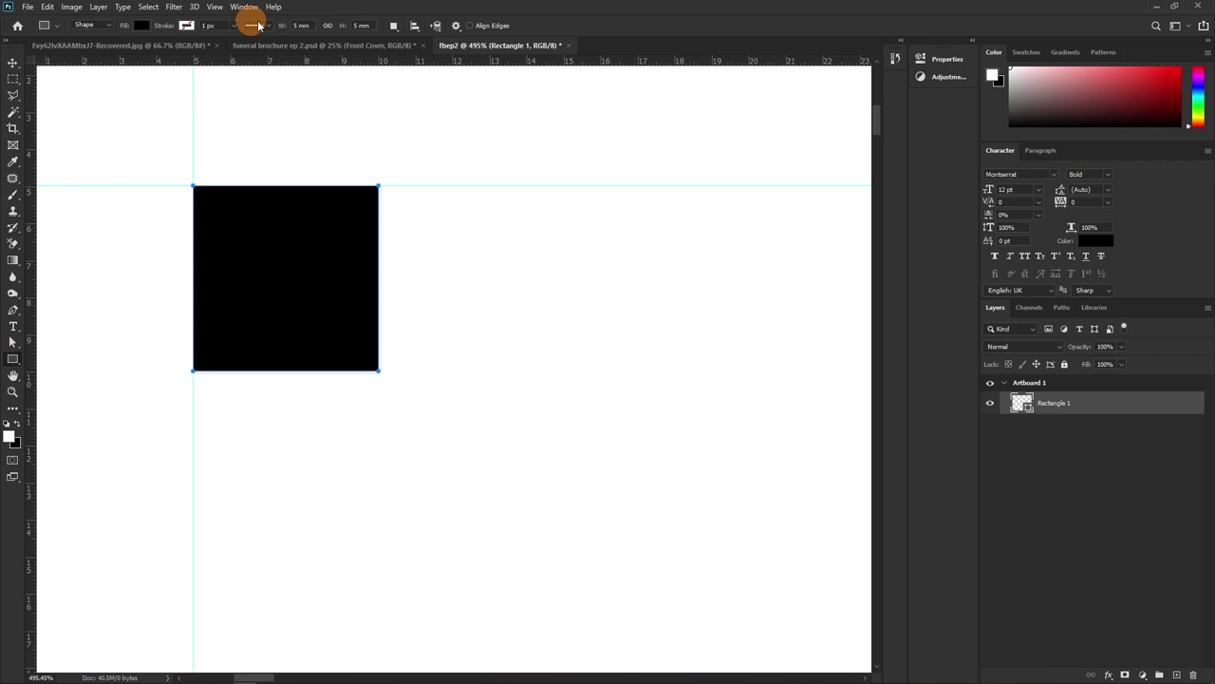
pyautogui.click(328, 26)
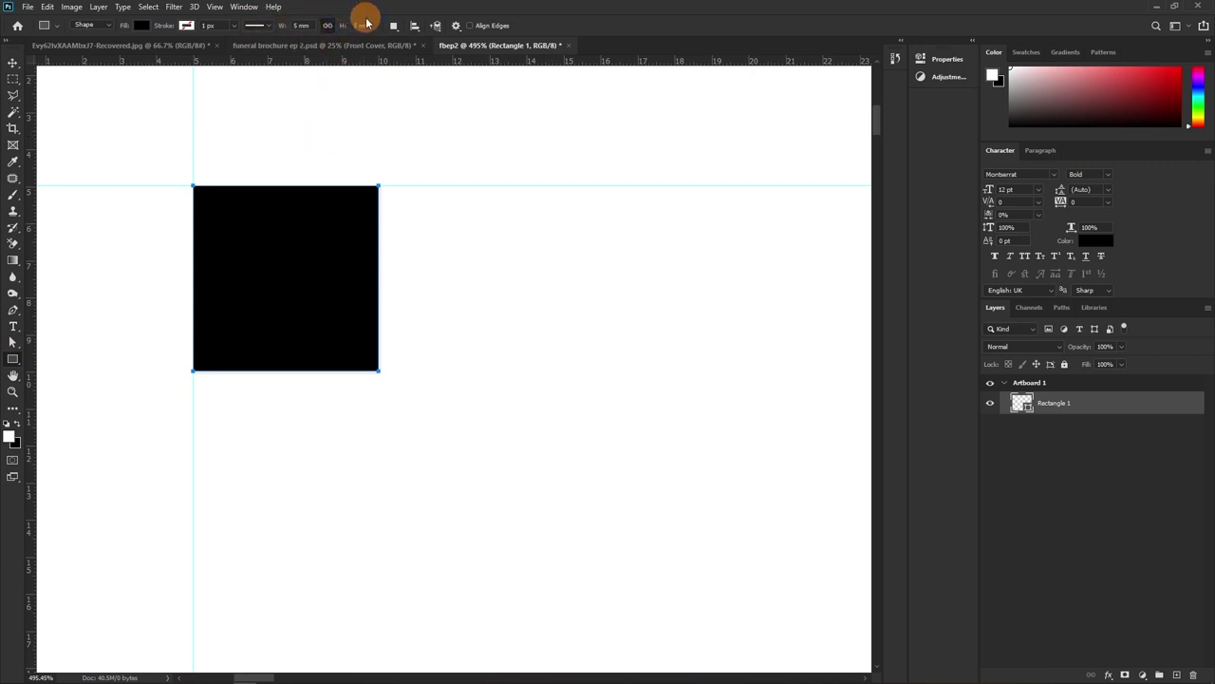
pyautogui.click(299, 26)
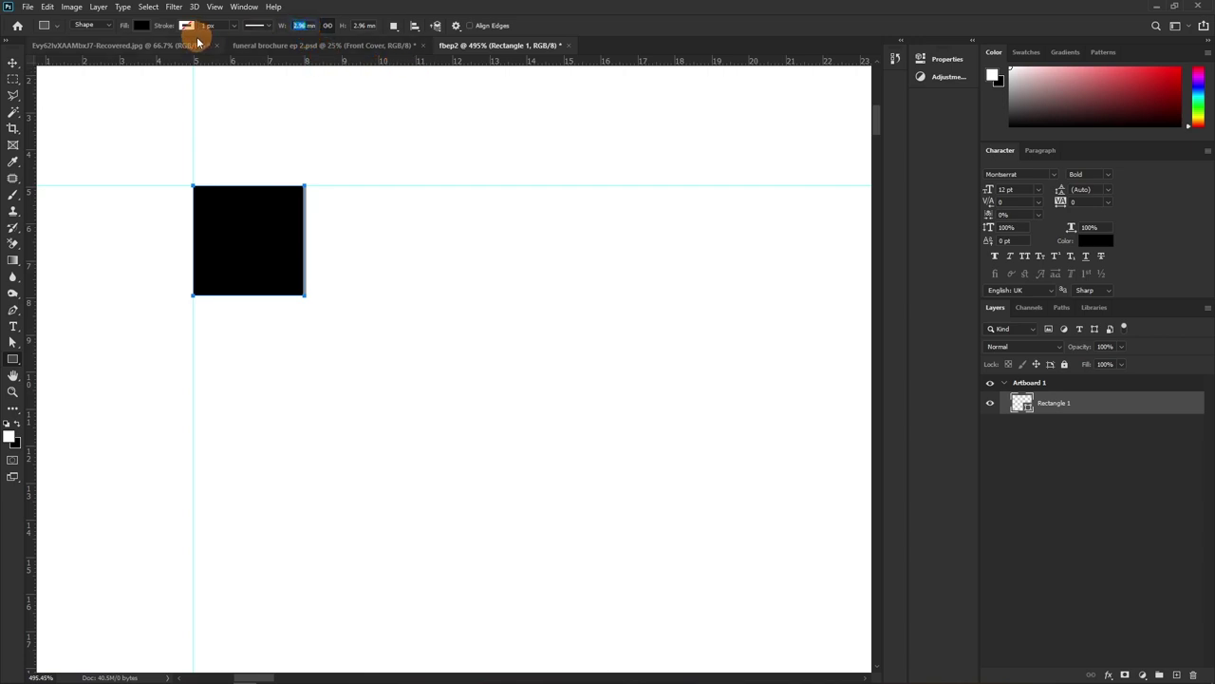
pyautogui.press('Tab')
pyautogui.write('2.88')
pyautogui.press('Return')
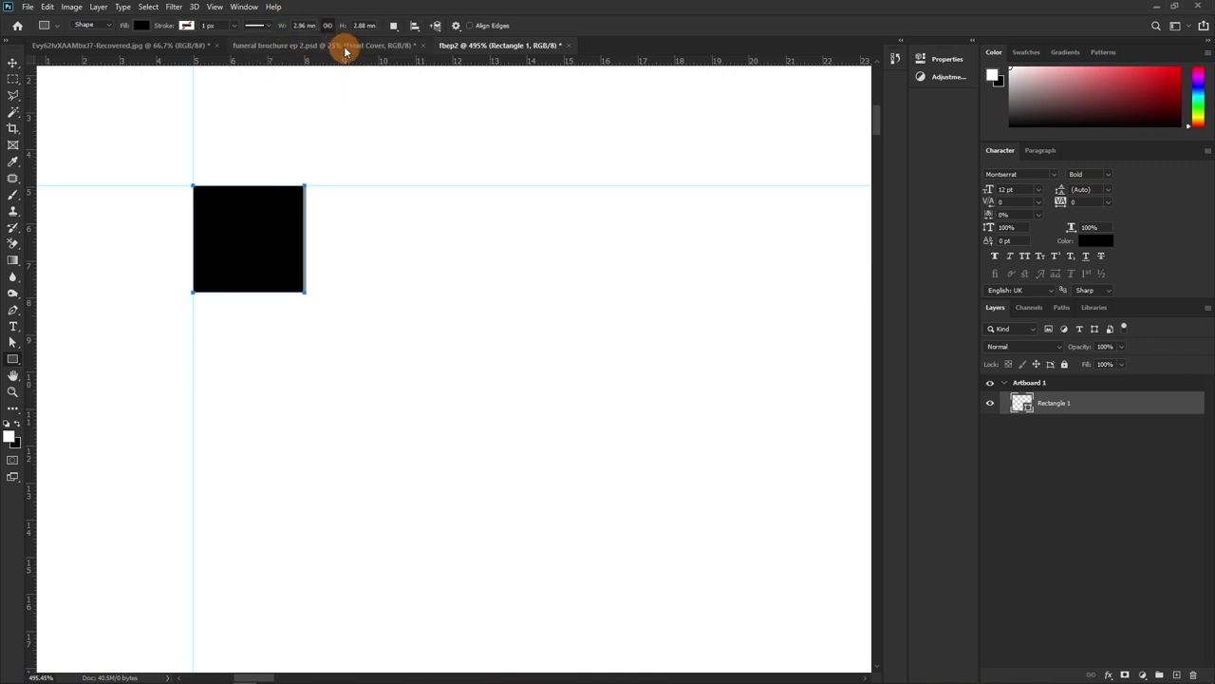
pyautogui.moveTo(291, 35); pyautogui.dragTo(304, 26)
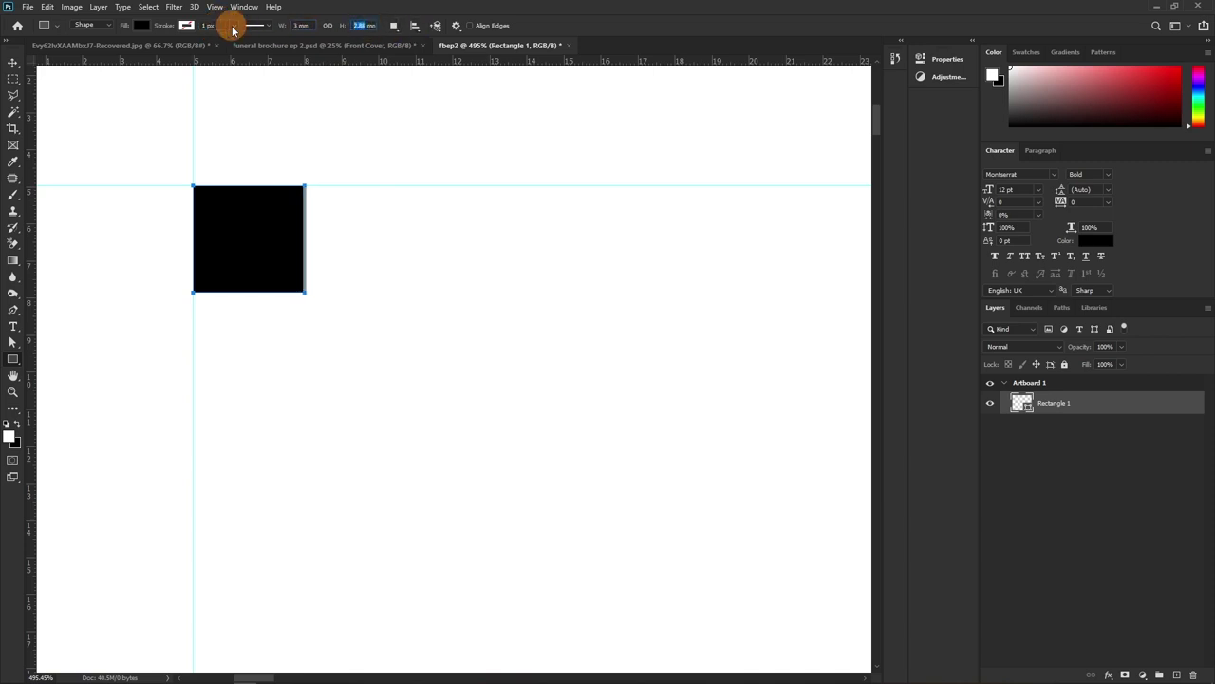
pyautogui.press('Return')
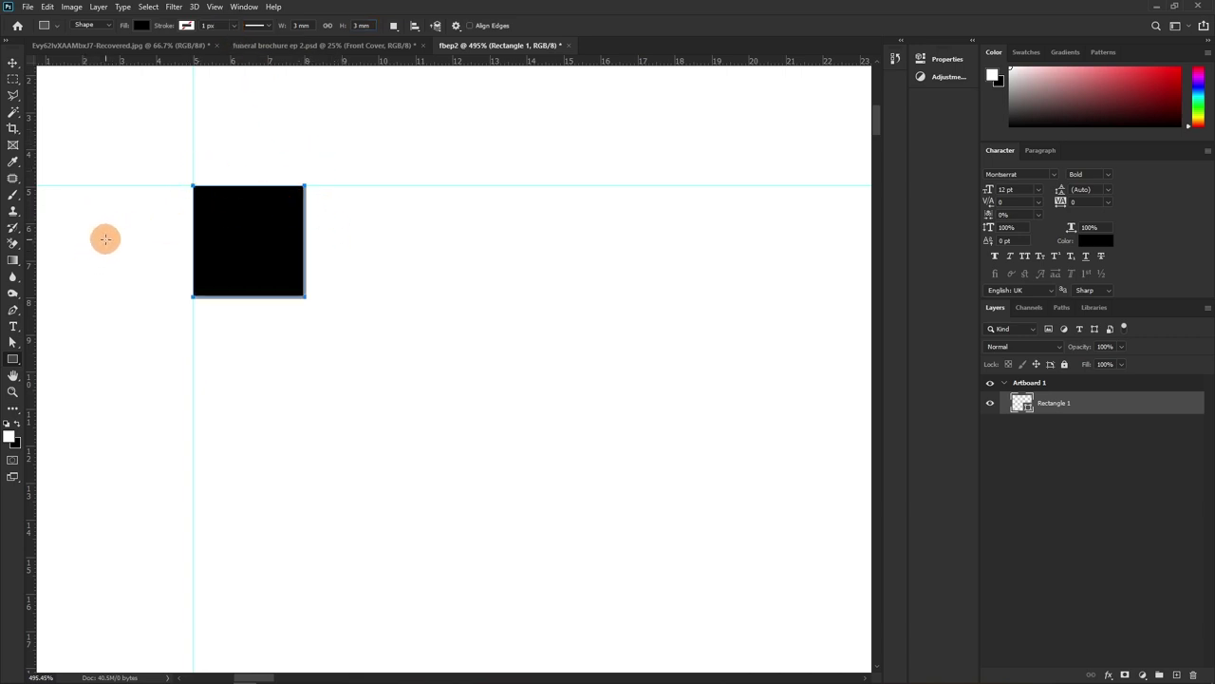
pyautogui.press('z')
pyautogui.moveTo(237, 247); pyautogui.dragTo(238, 252)
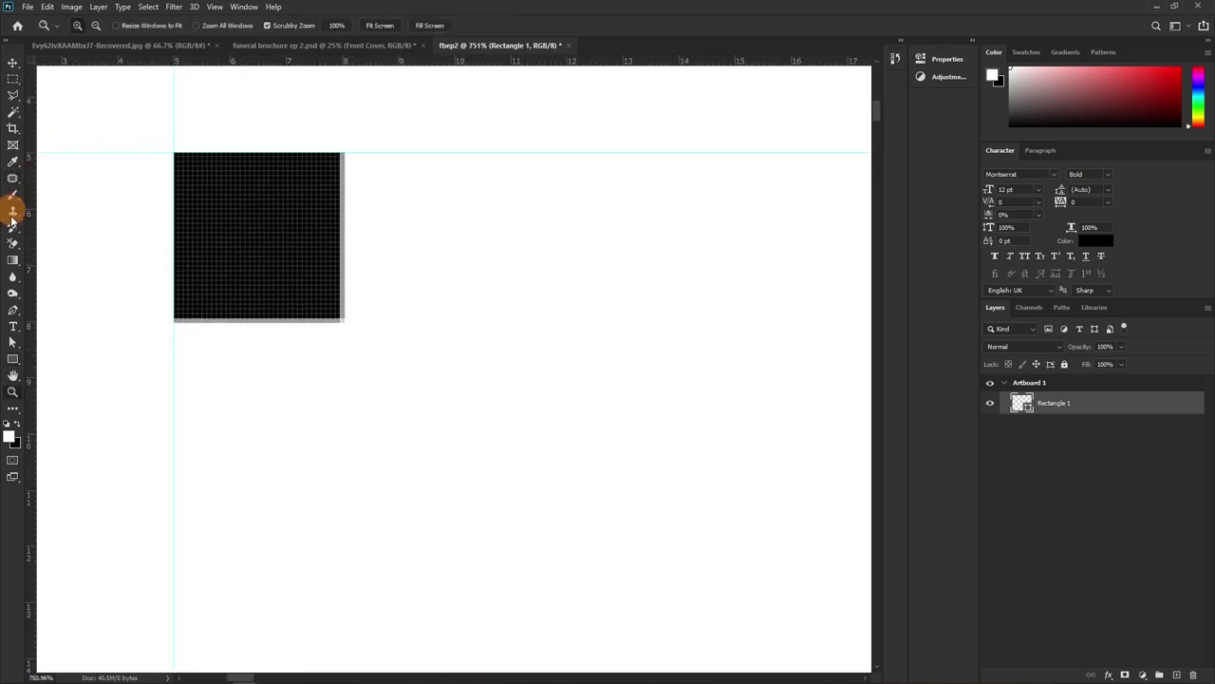
# Add guides along the square's right and bottom edges, then zoom out to the artboard
pyautogui.moveTo(32, 237); pyautogui.dragTo(339, 205)
pyautogui.moveTo(305, 62); pyautogui.dragTo(313, 318)
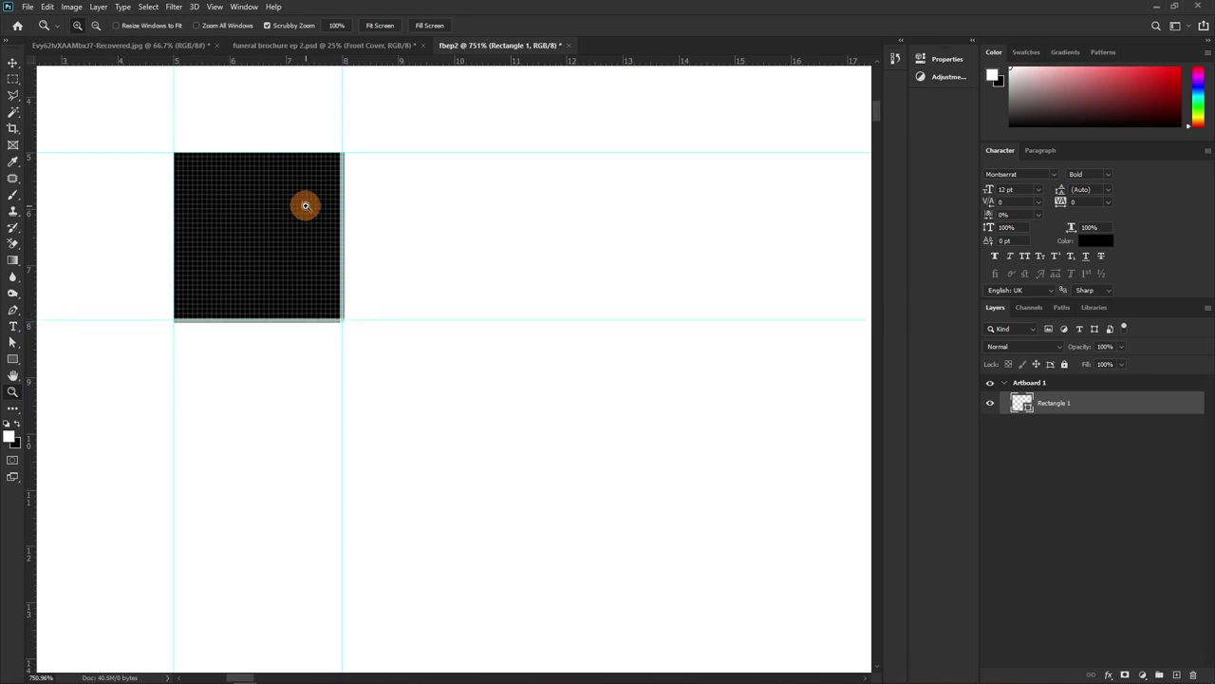
pyautogui.moveTo(317, 276); pyautogui.dragTo(252, 299)
pyautogui.moveTo(537, 345); pyautogui.dragTo(405, 279)
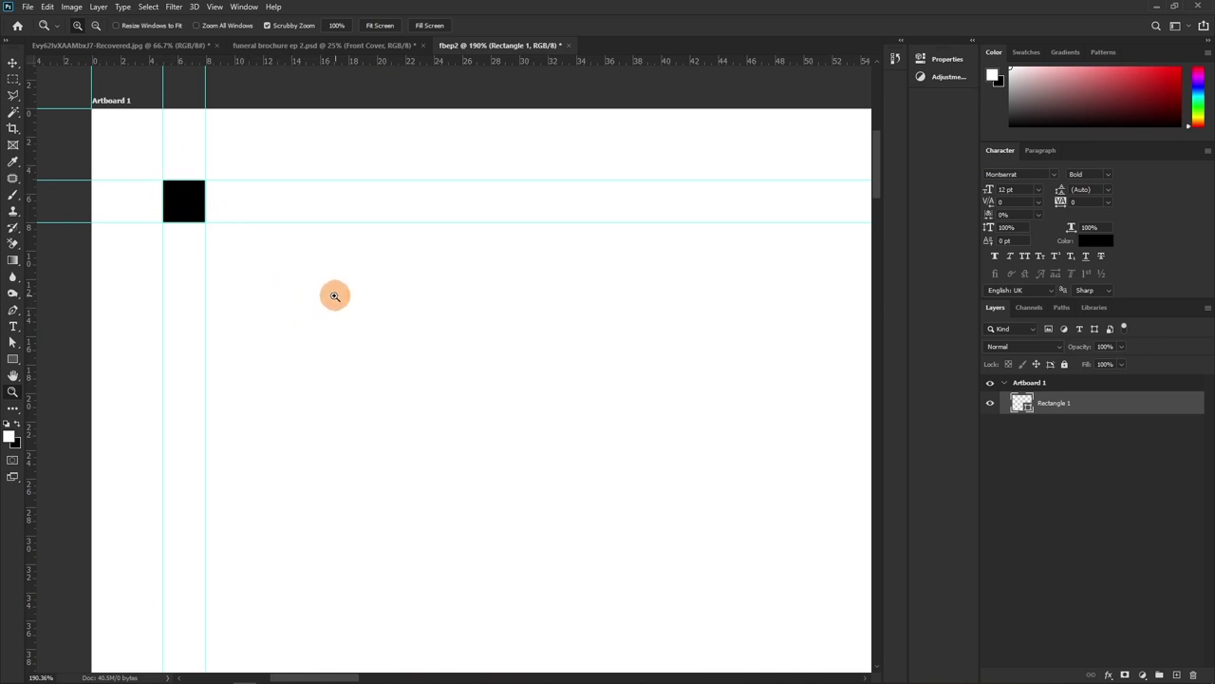
pyautogui.scroll(-5, 334, 294)
pyautogui.moveTo(461, 358); pyautogui.dragTo(246, 225)
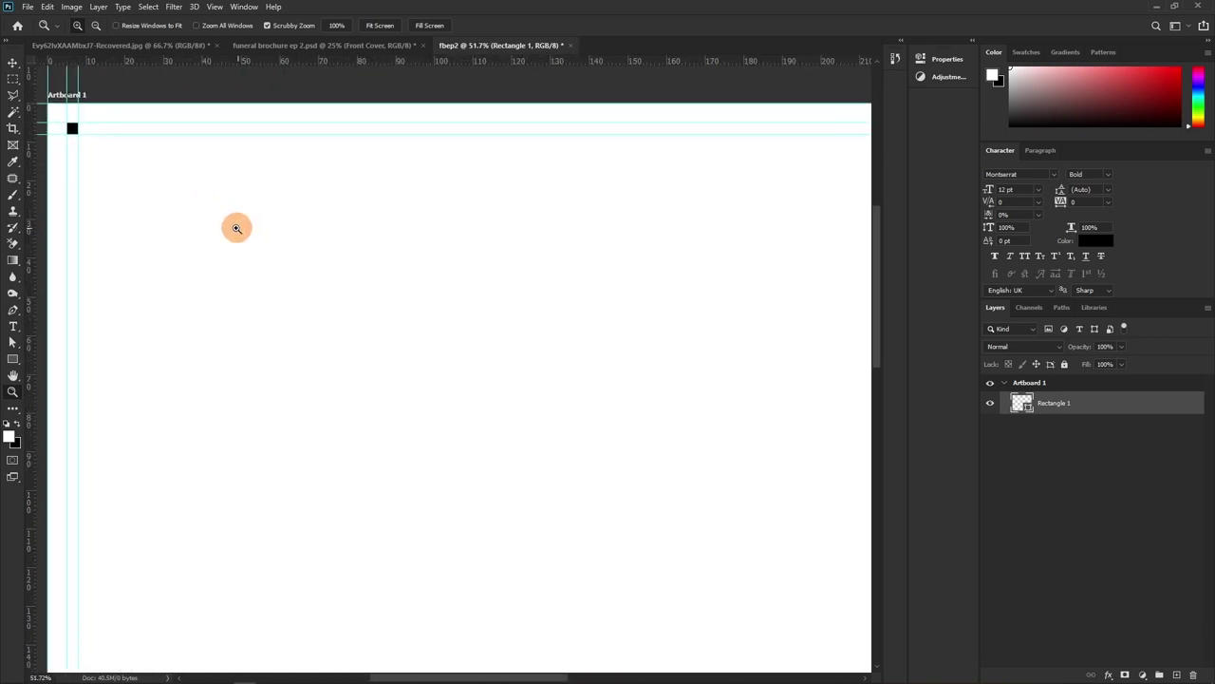
# Move the black square to the artboard's bottom-right corner and zoom in closely
pyautogui.press('v')
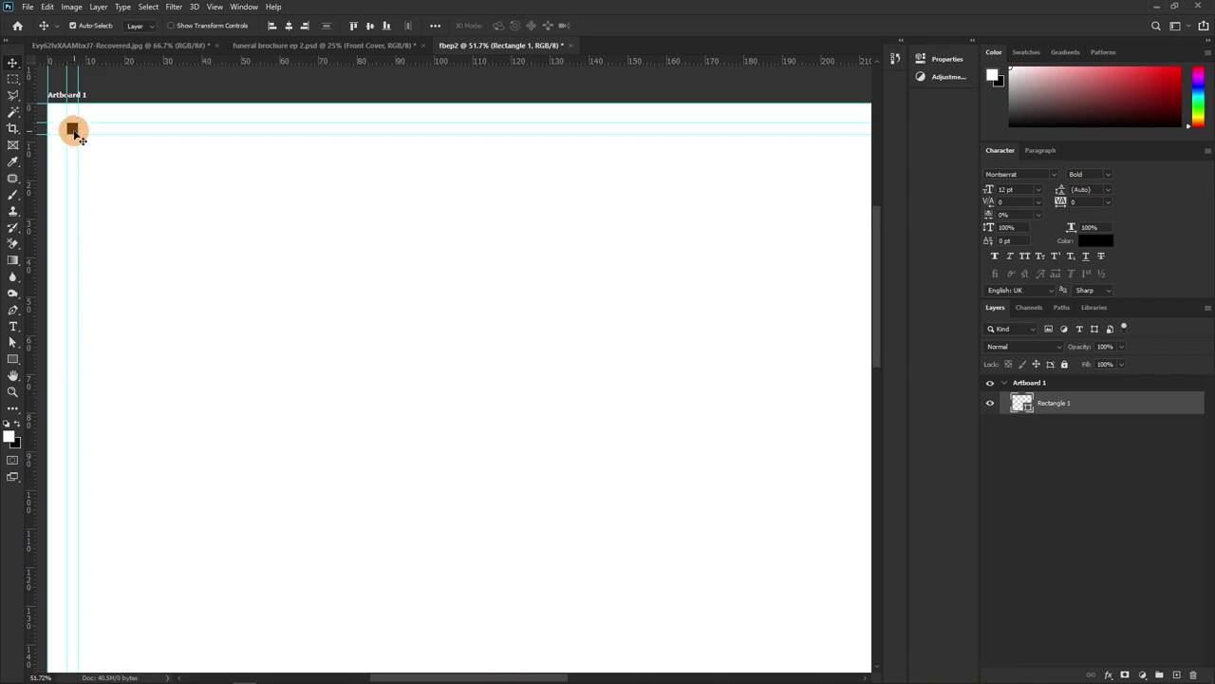
pyautogui.moveTo(84, 142); pyautogui.dragTo(611, 356)
pyautogui.press('z')
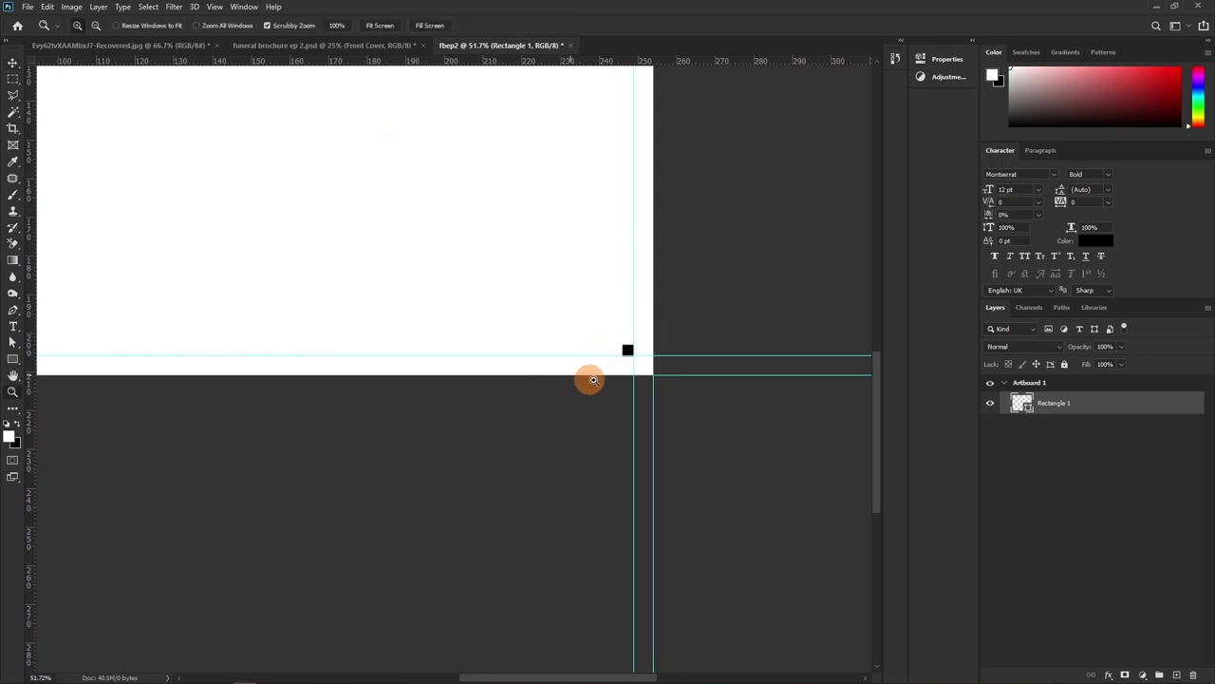
pyautogui.moveTo(627, 336); pyautogui.dragTo(711, 350)
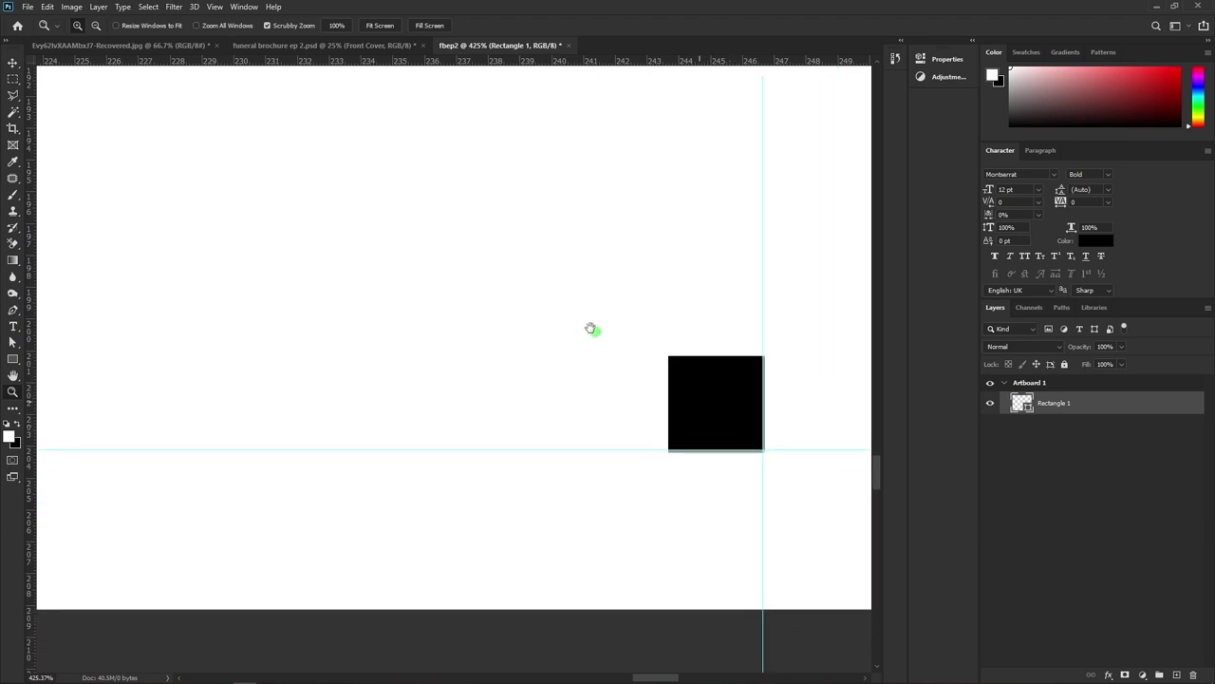
pyautogui.moveTo(592, 328); pyautogui.dragTo(573, 64)
pyautogui.click(622, 207)
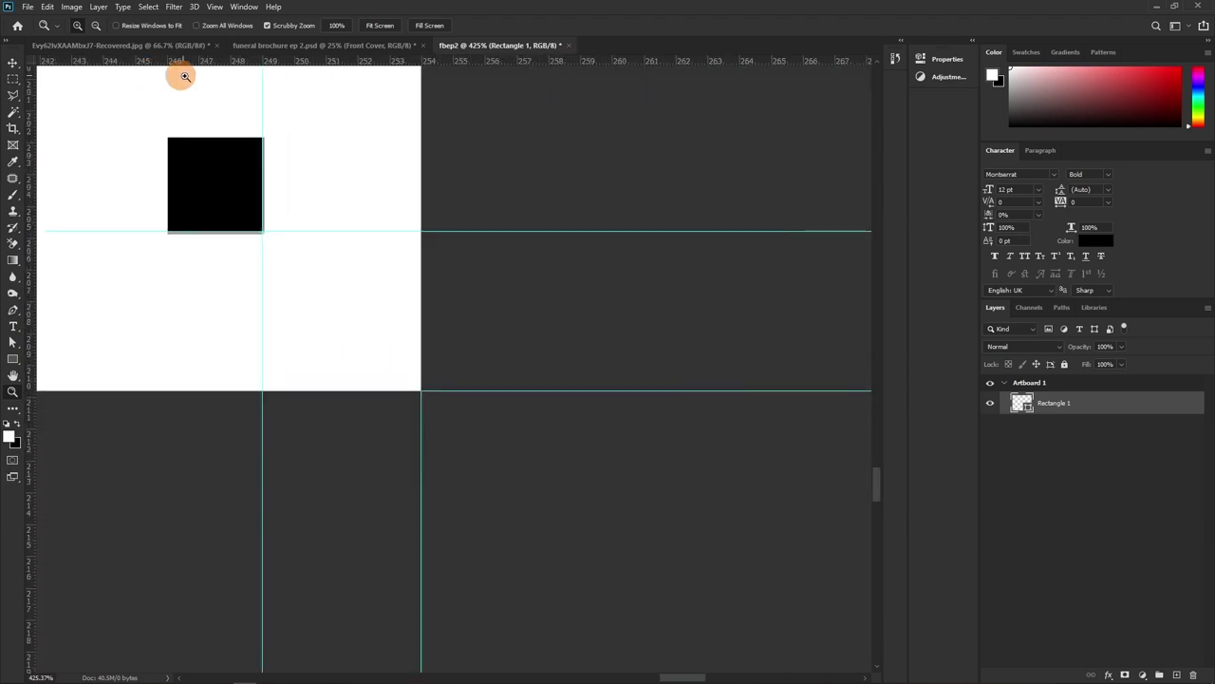
# Add guides along the square's top and left edges, then delete the square
pyautogui.moveTo(196, 59); pyautogui.dragTo(205, 136)
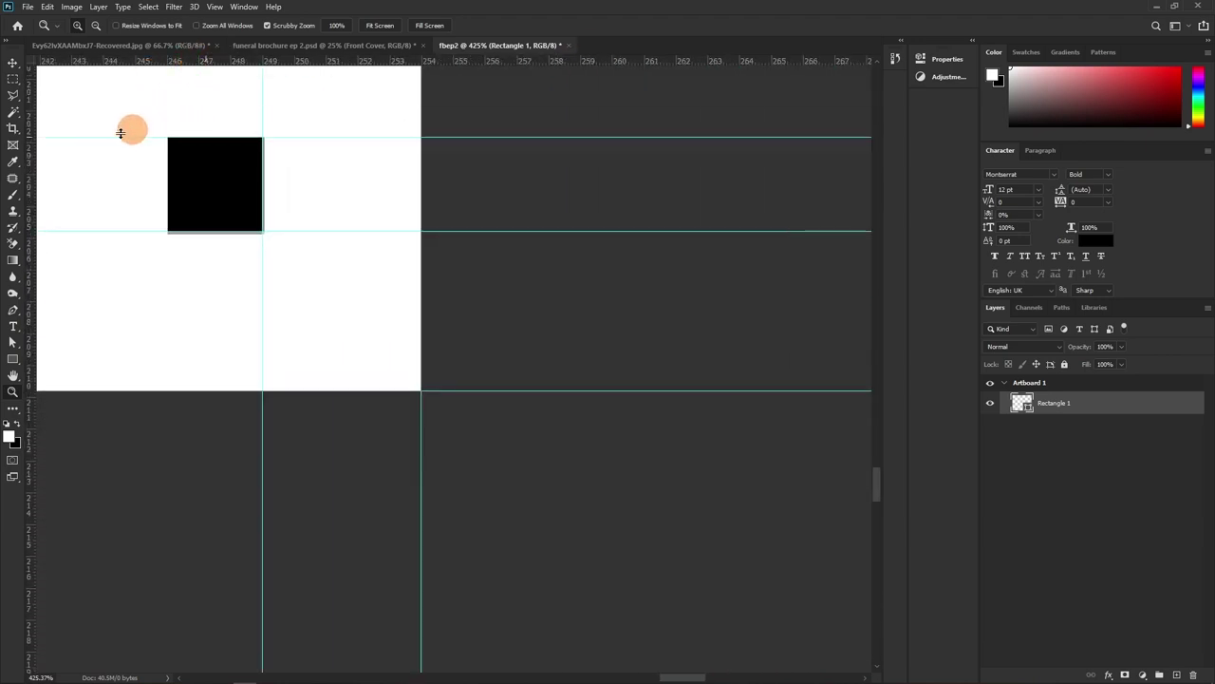
pyautogui.moveTo(32, 181); pyautogui.dragTo(168, 197)
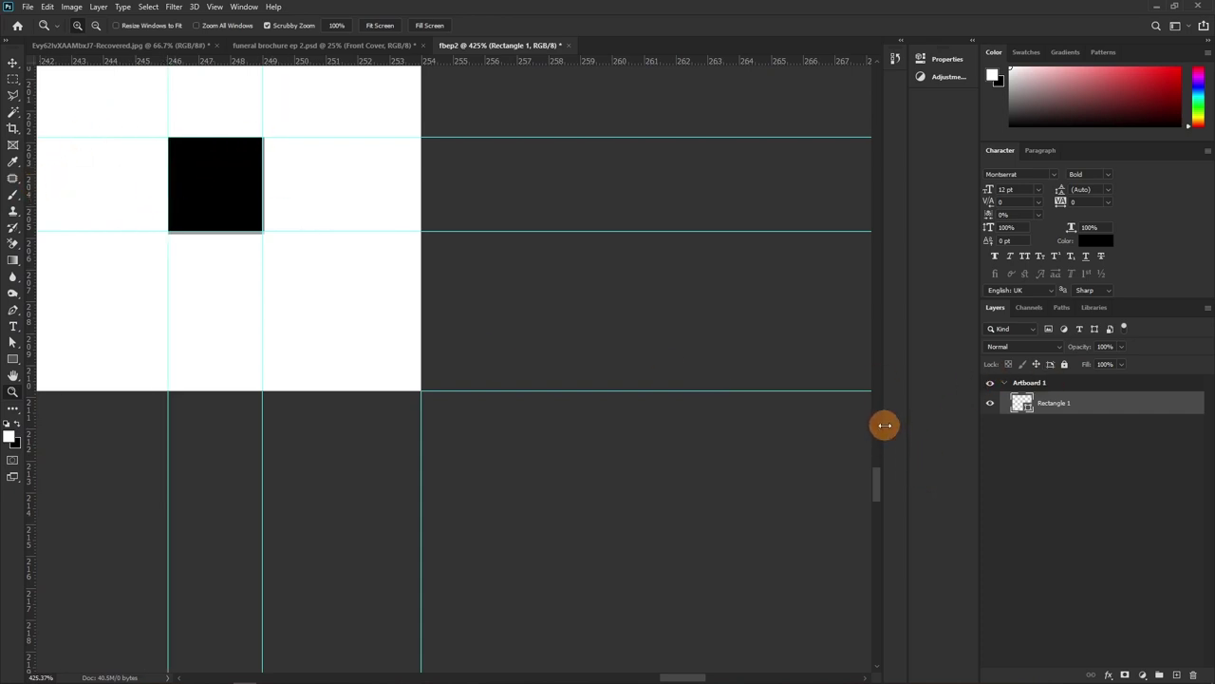
pyautogui.press('Delete')
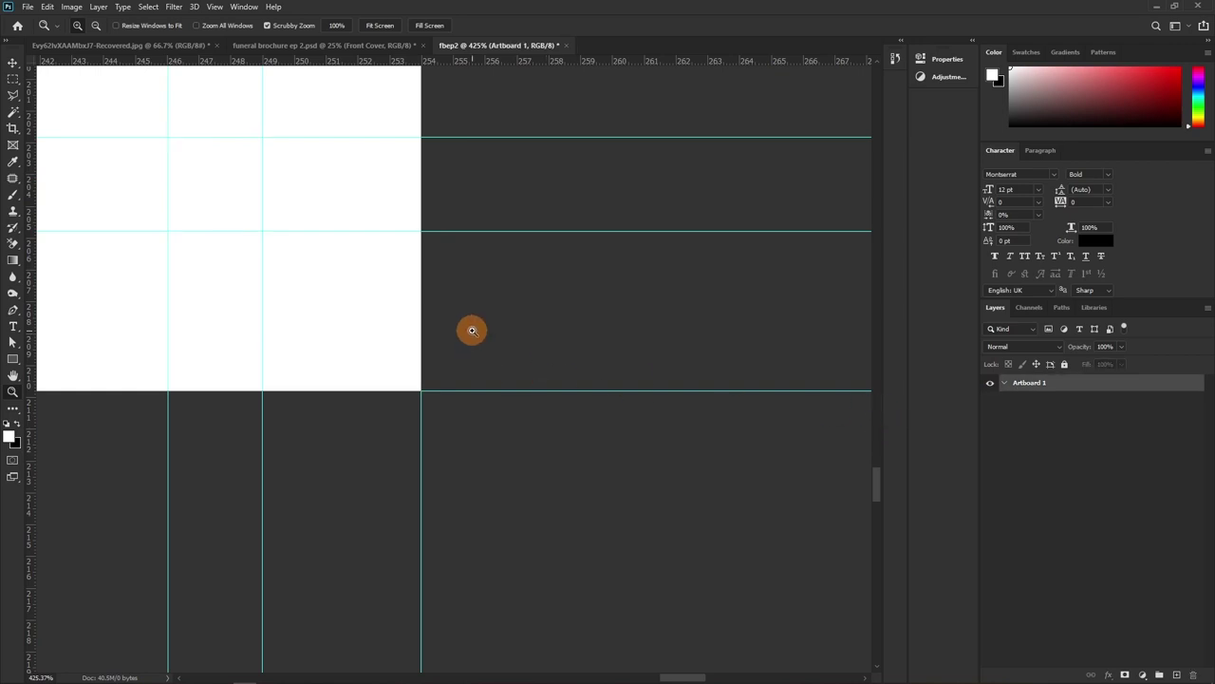
pyautogui.hotkey('ctrl', '-')
pyautogui.hotkey('ctrl', '-')
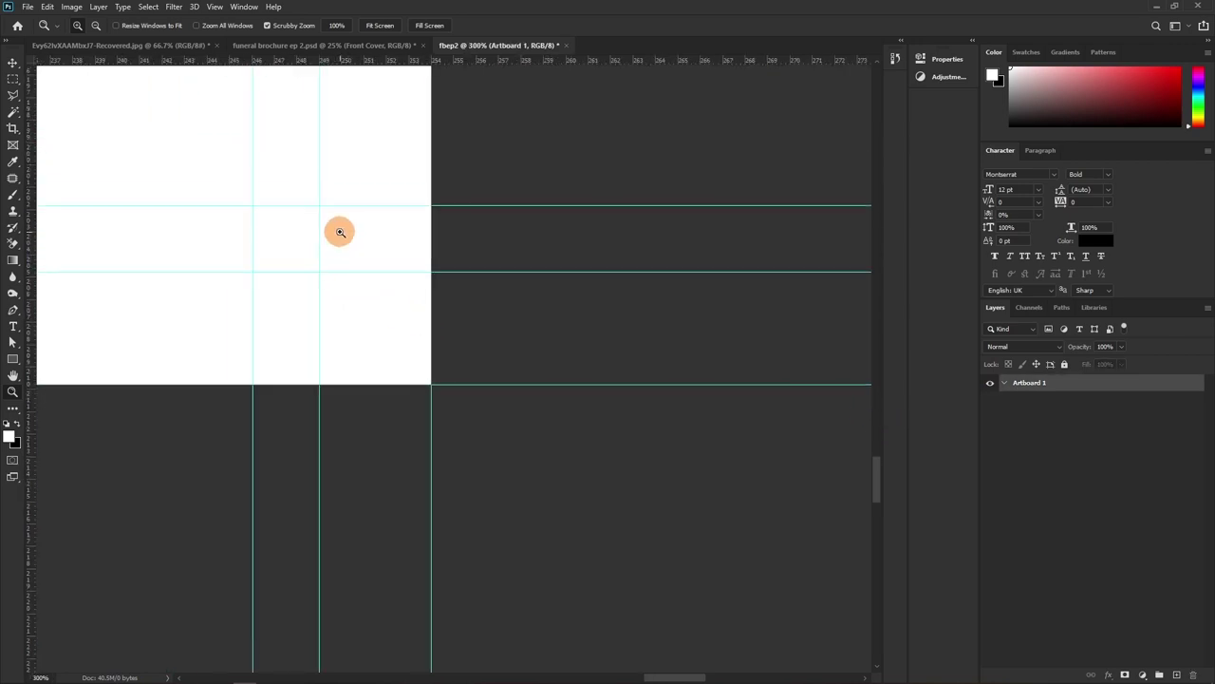
pyautogui.moveTo(340, 231); pyautogui.dragTo(542, 293)
pyautogui.moveTo(370, 272); pyautogui.dragTo(380, 333)
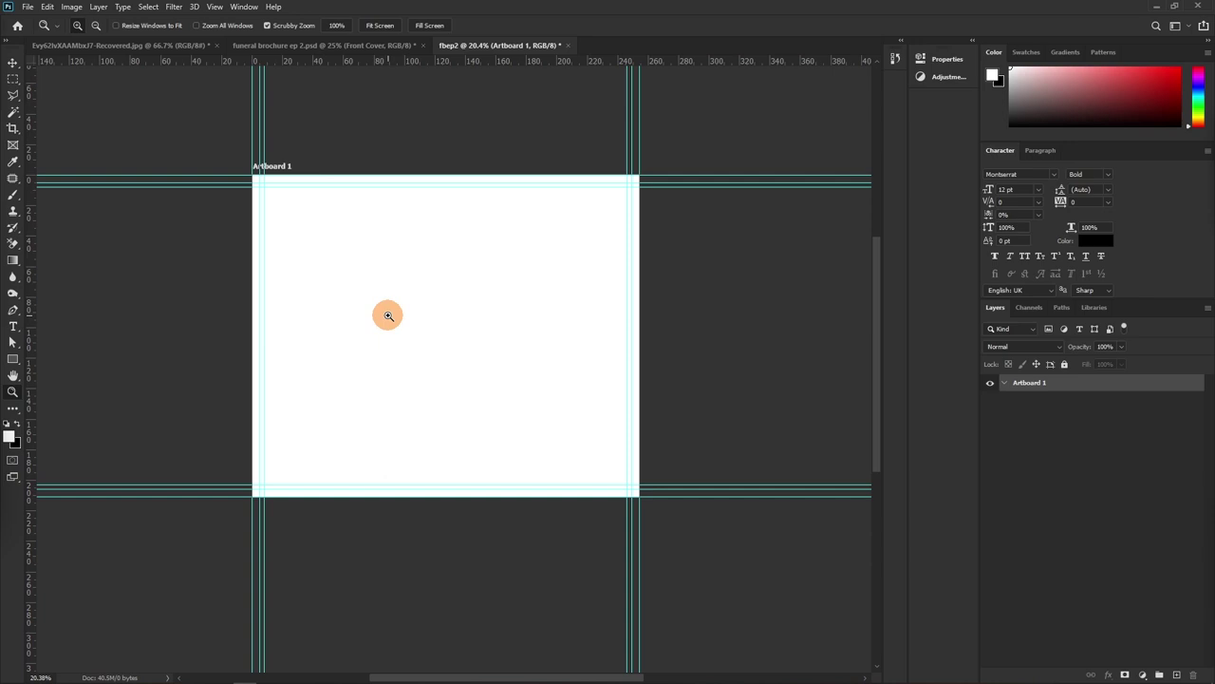
pyautogui.click(347, 266)
pyautogui.click(361, 272)
pyautogui.moveTo(459, 334); pyautogui.dragTo(447, 296)
pyautogui.click(448, 297)
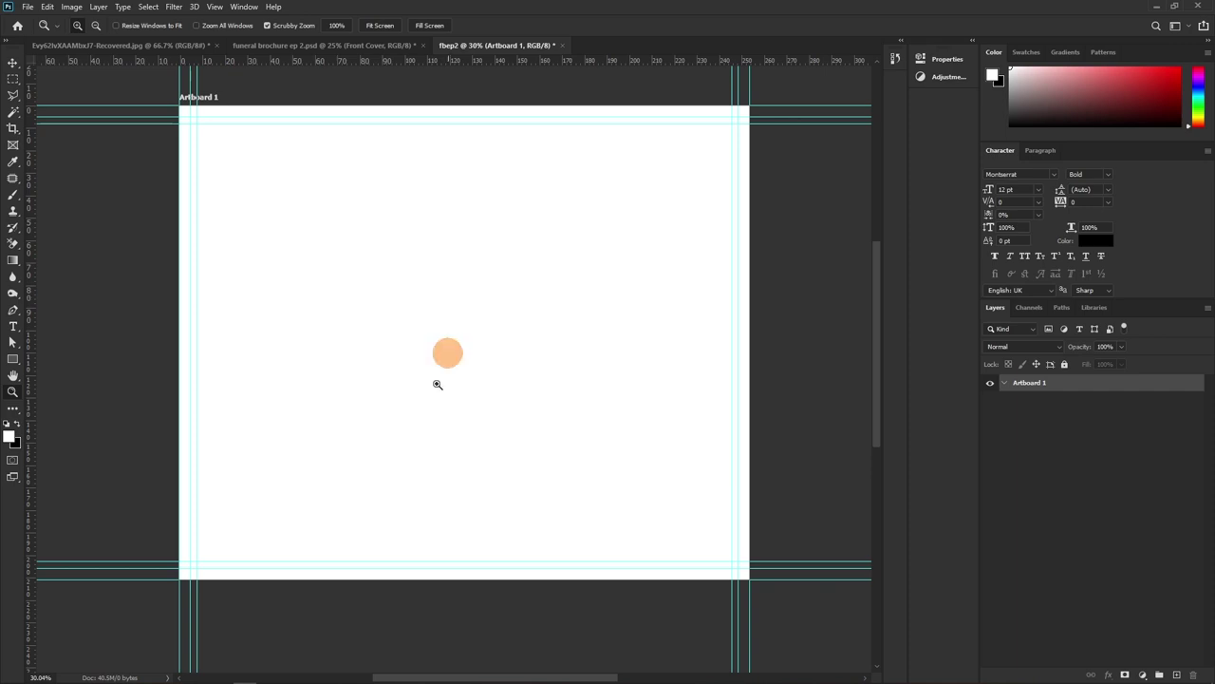
# Add the text 'in memoriam' near the artboard's top and move it slightly lower
pyautogui.press('t')
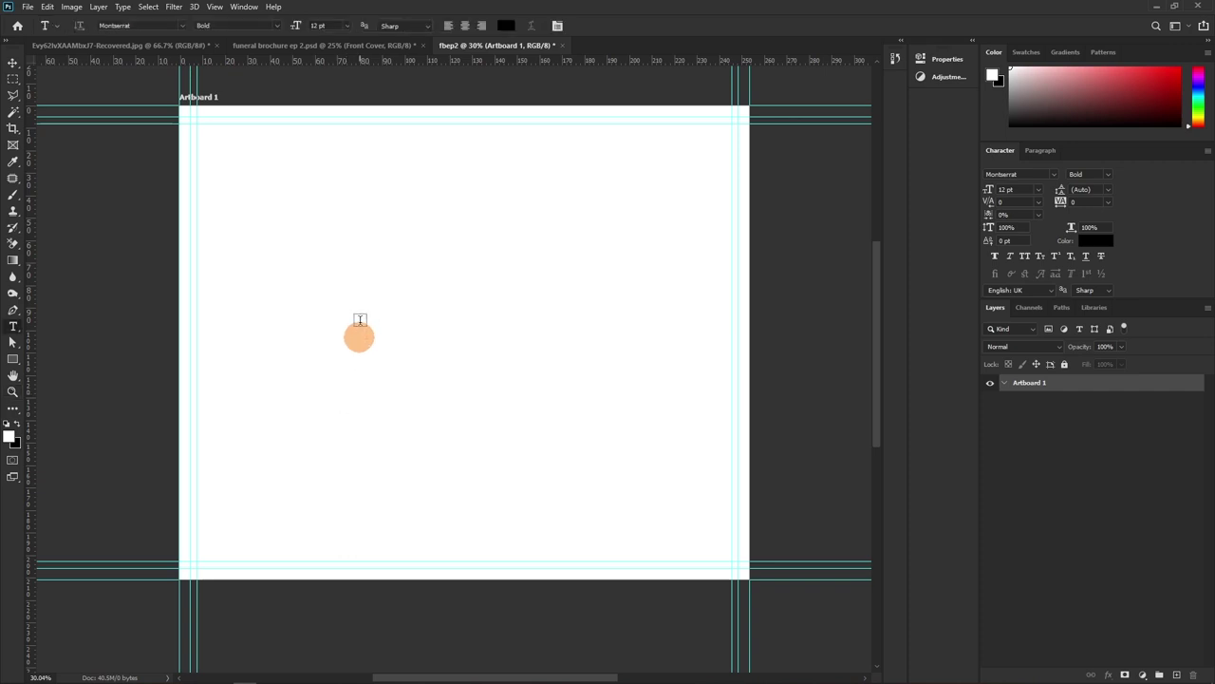
pyautogui.click(343, 176)
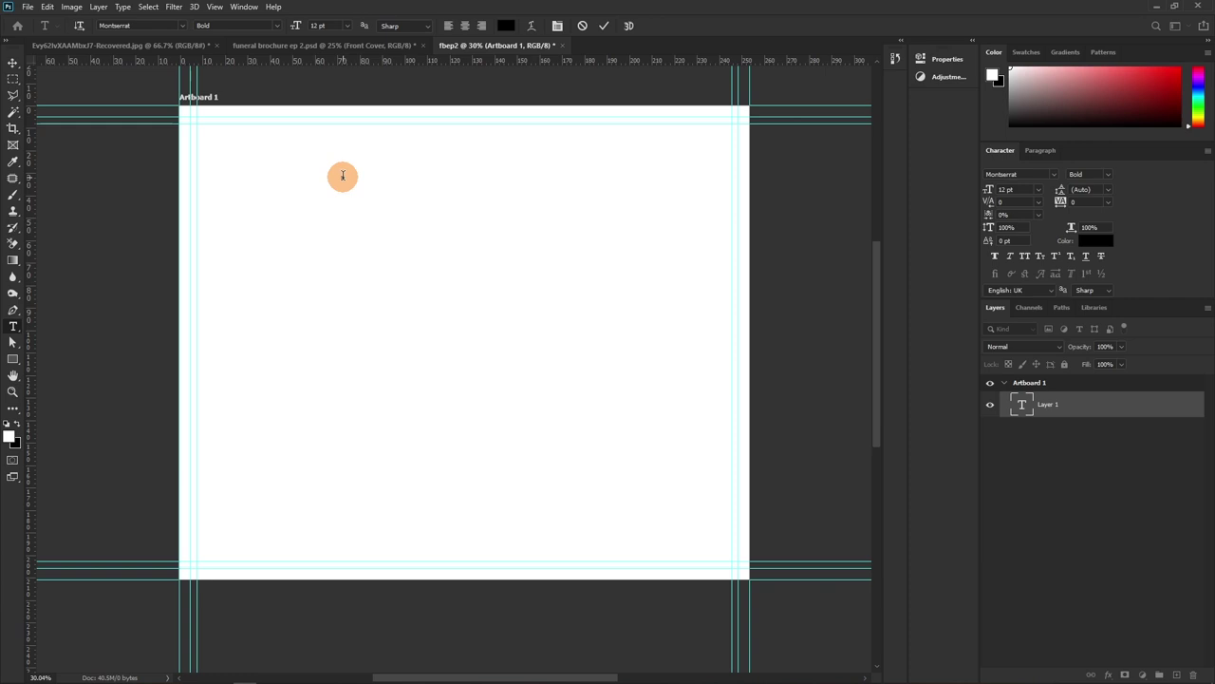
pyautogui.write('memoriam')
pyautogui.click(603, 25)
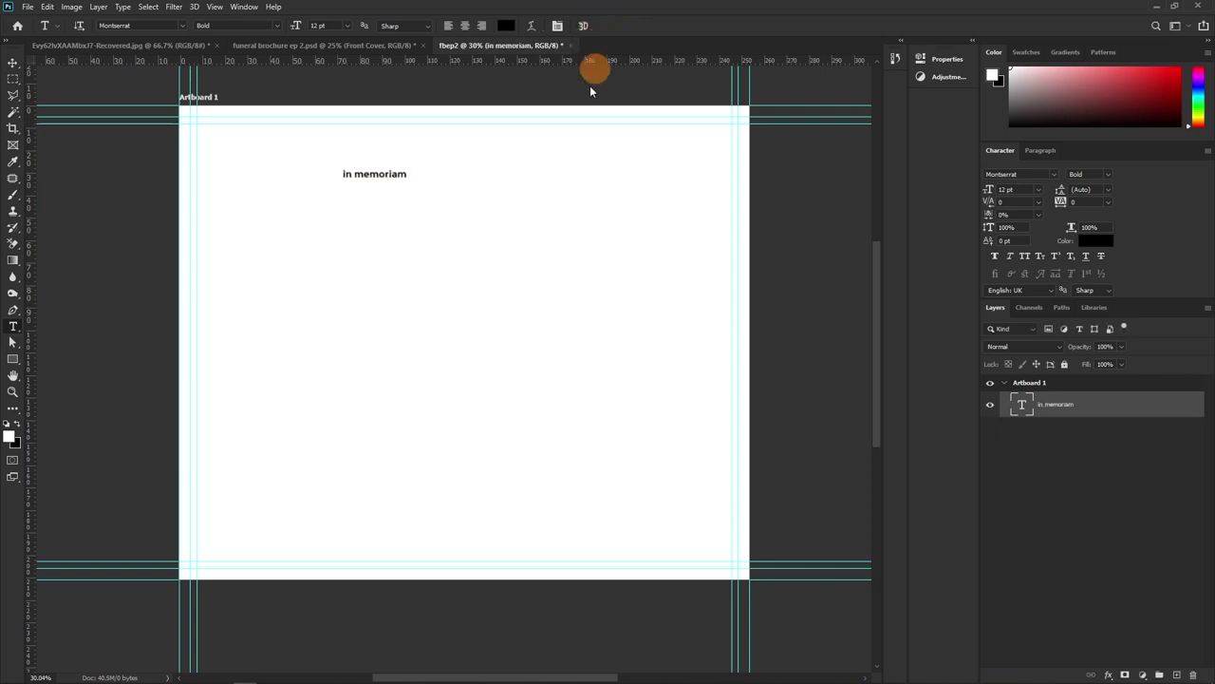
pyautogui.press('v')
pyautogui.moveTo(387, 176); pyautogui.dragTo(452, 225)
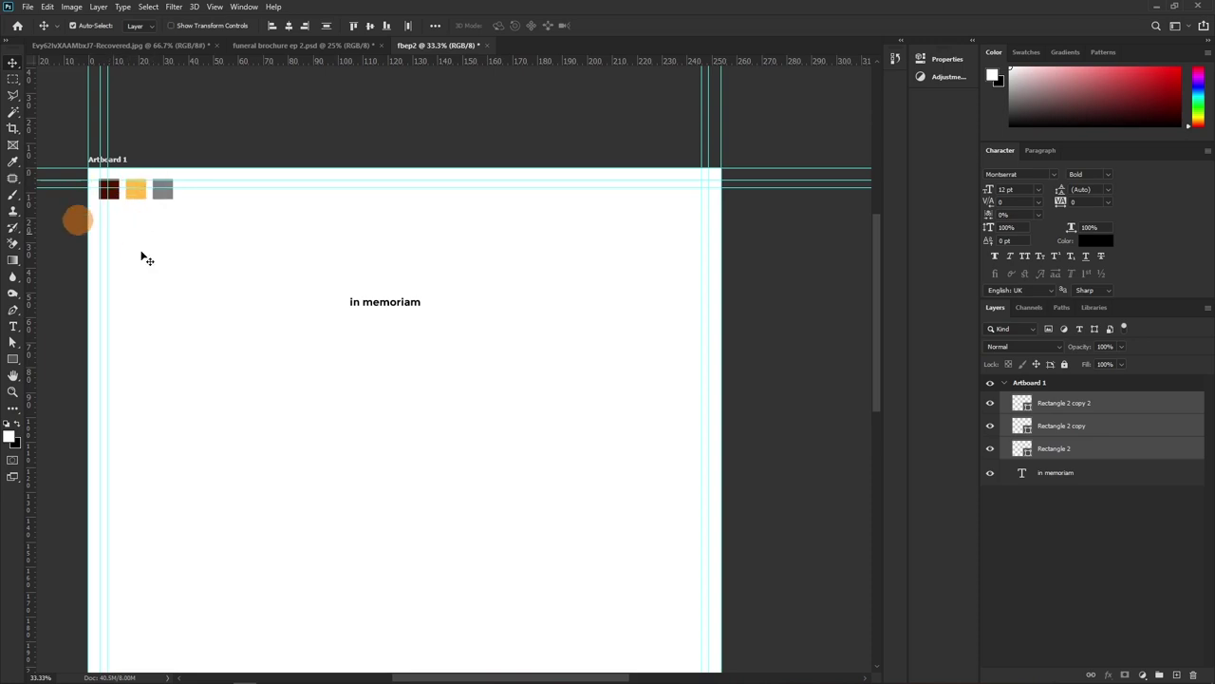
# Set the in memoriam text to all caps, 16 pt, centre-aligned
pyautogui.click(383, 308)
pyautogui.click(1023, 257)
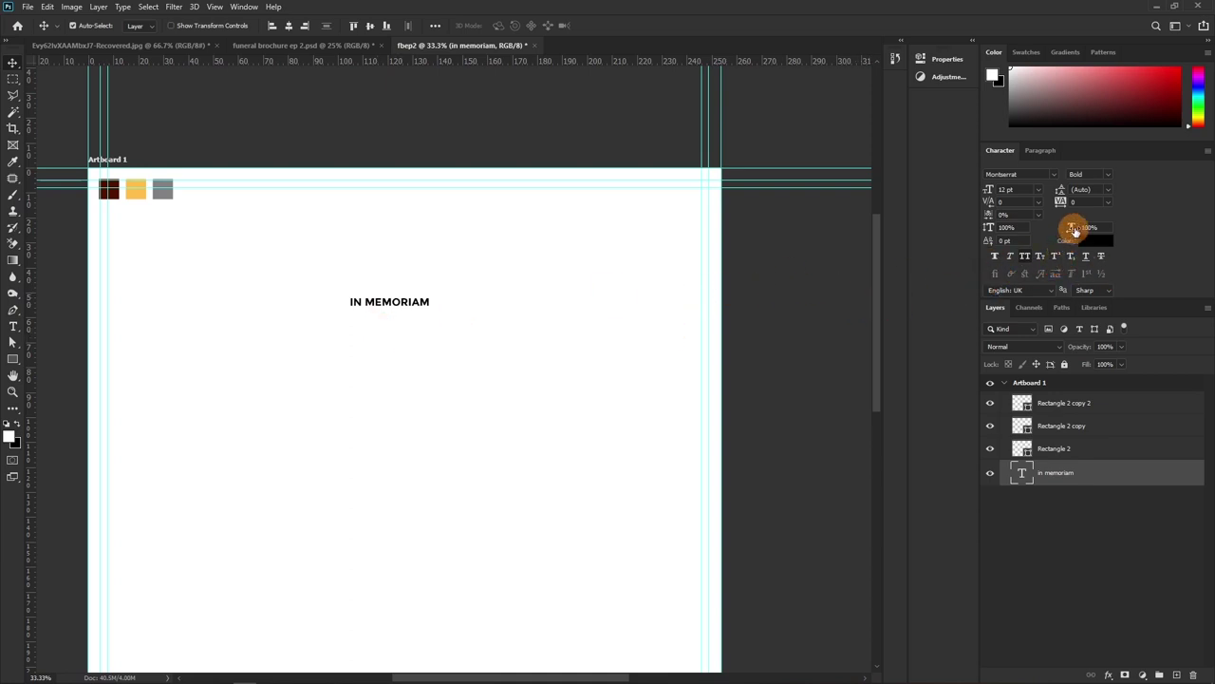
pyautogui.click(1037, 191)
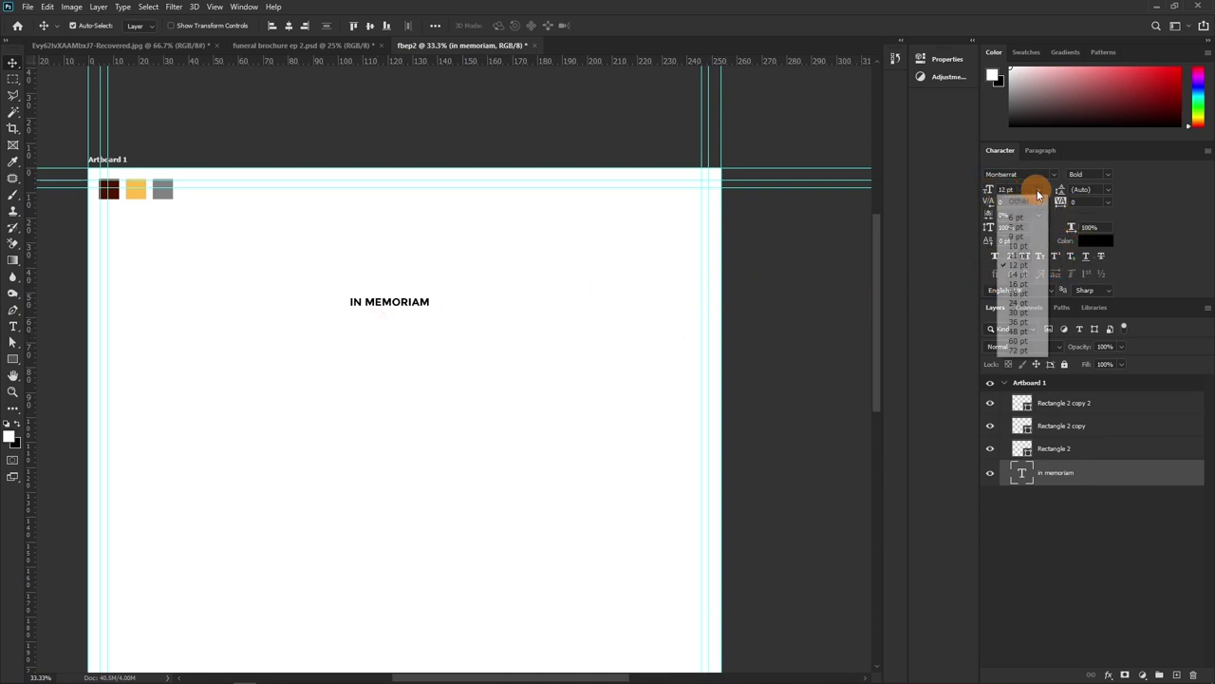
pyautogui.click(1020, 280)
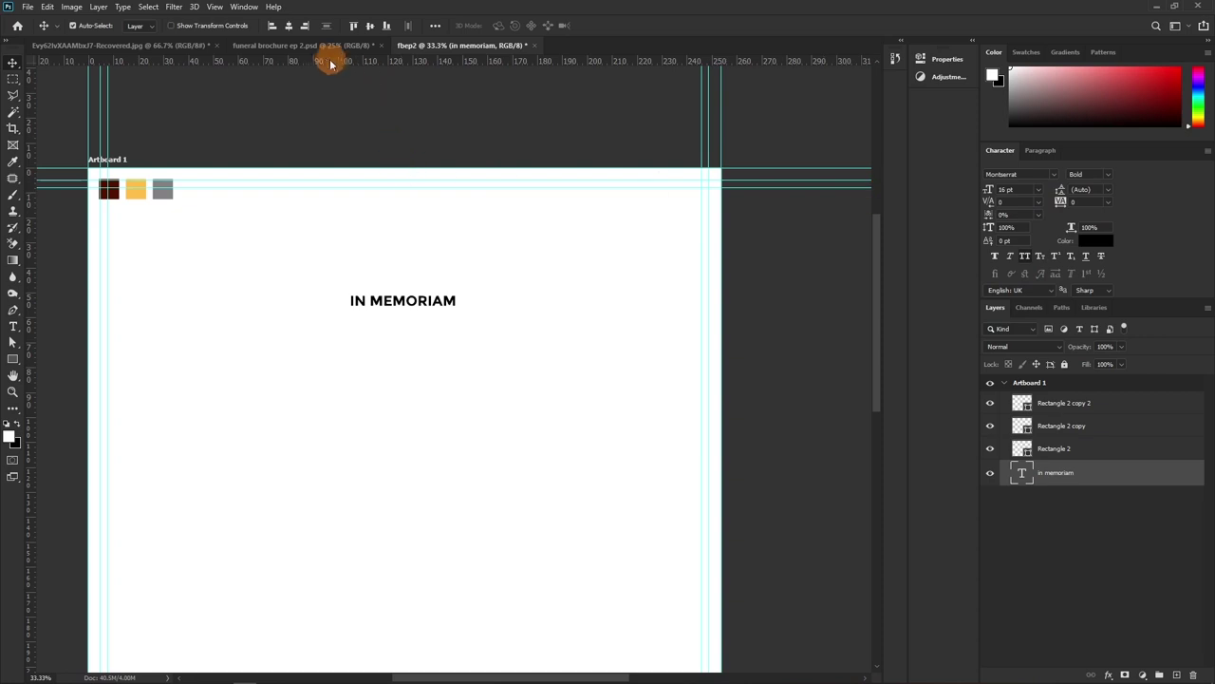
pyautogui.press('t')
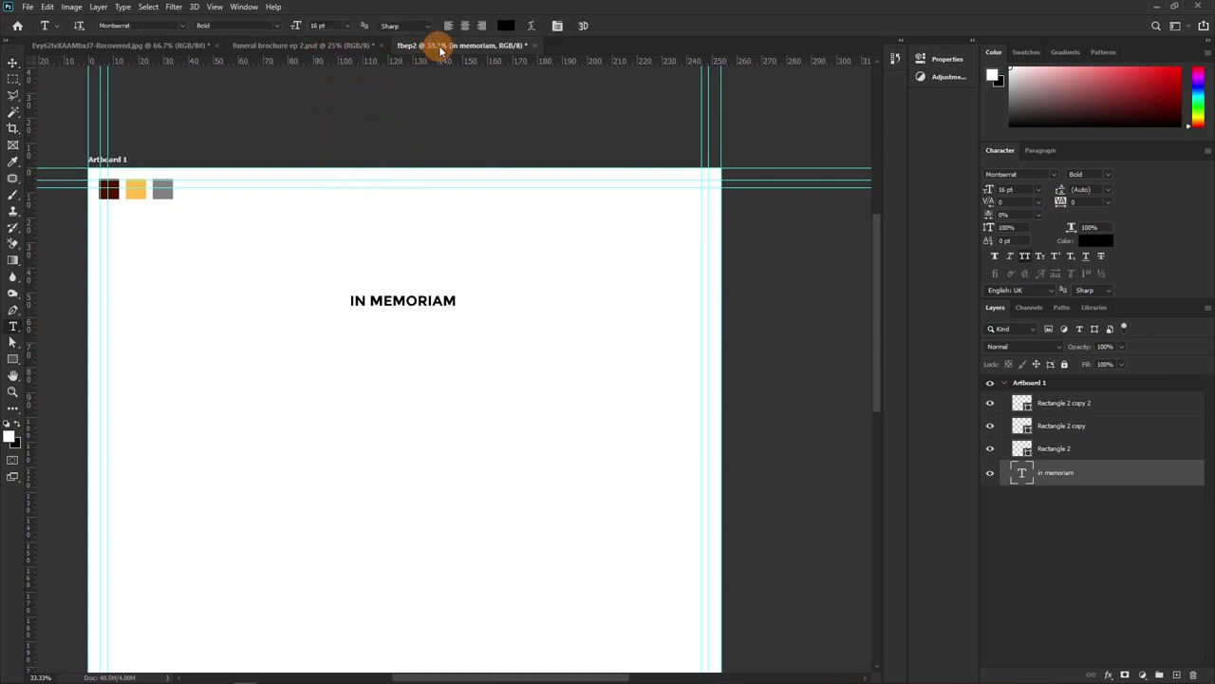
pyautogui.click(465, 26)
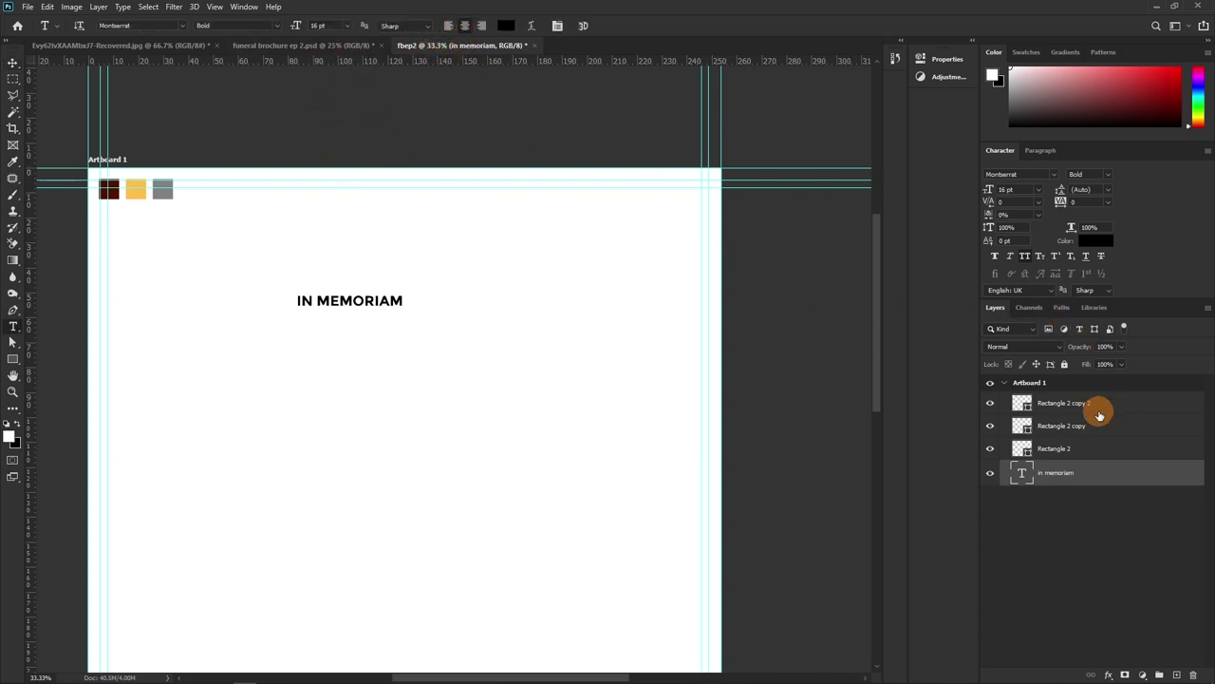
# Centre IN MEMORIAM horizontally on Artboard 1 and widen its tracking to 1060
pyautogui.click(1048, 383)
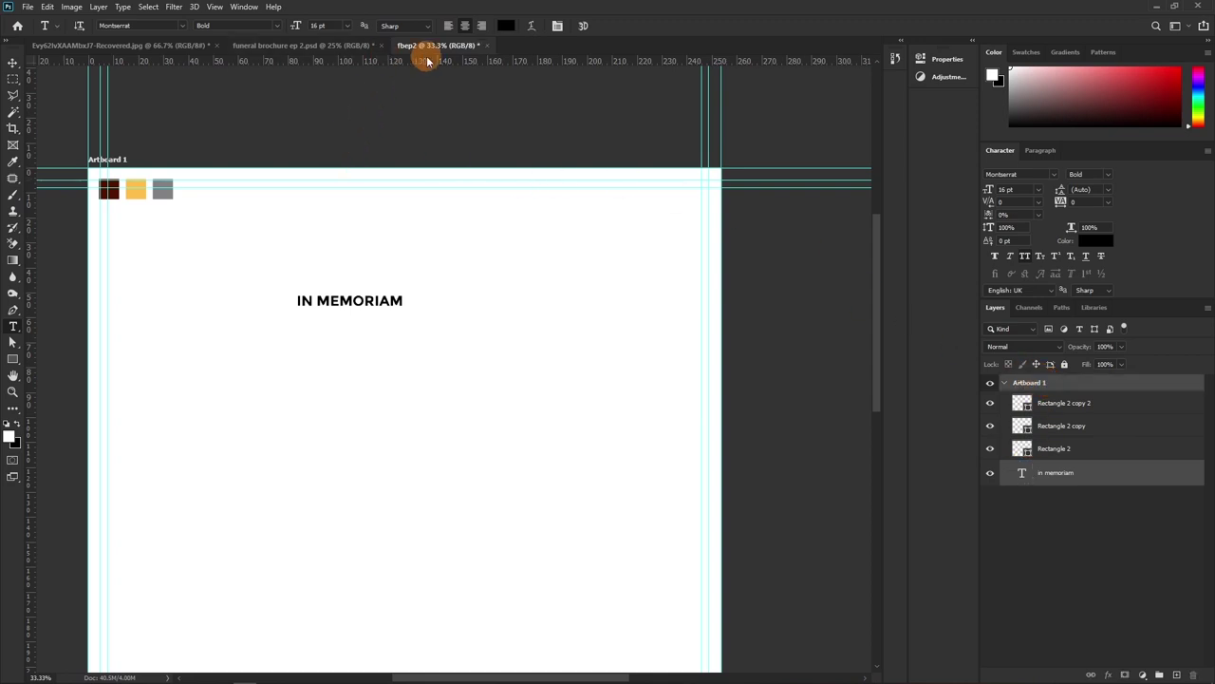
pyautogui.press('v')
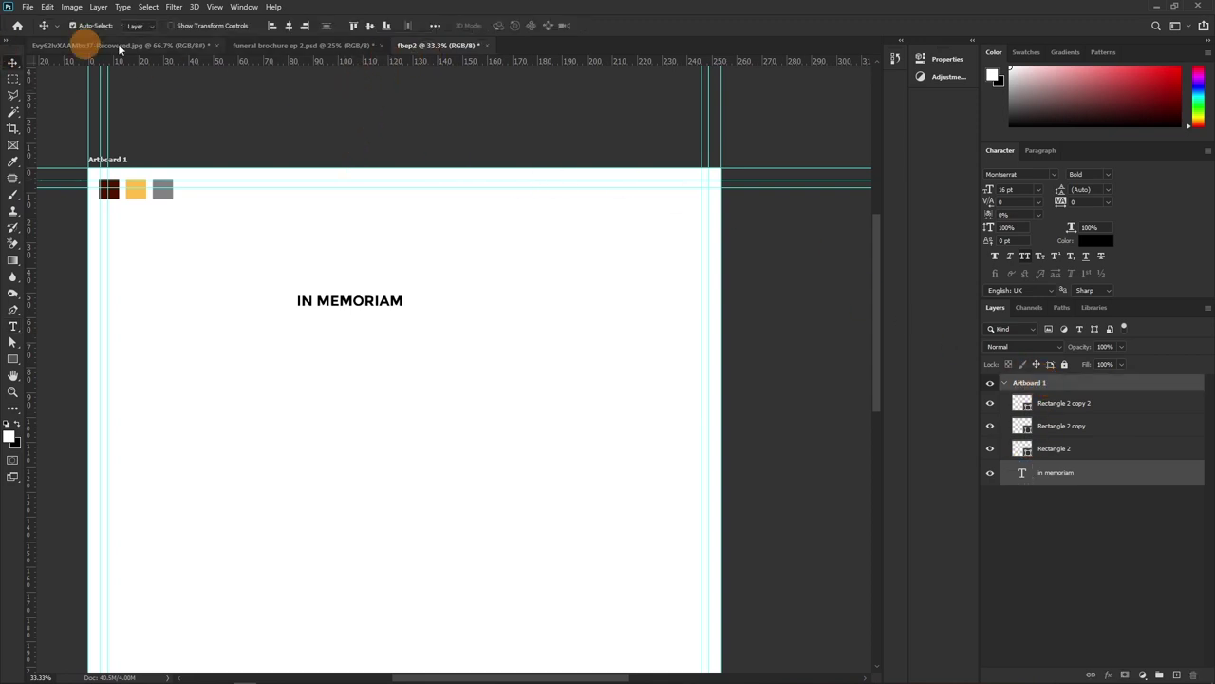
pyautogui.click(289, 26)
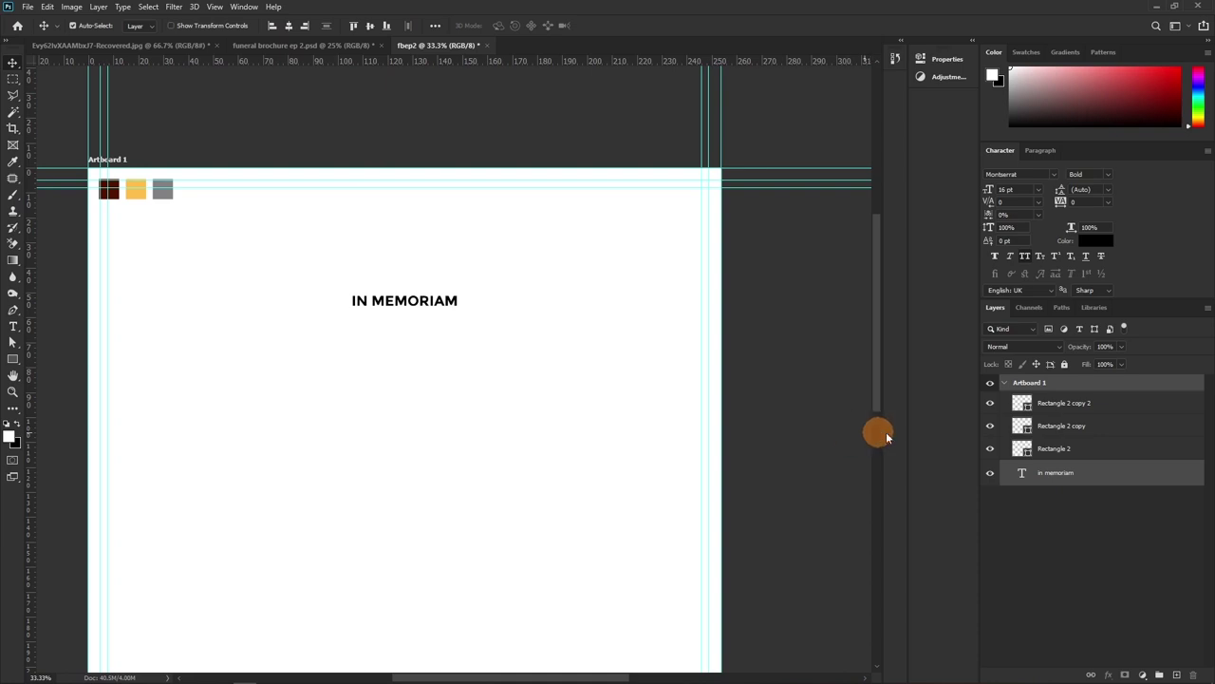
pyautogui.click(1068, 471)
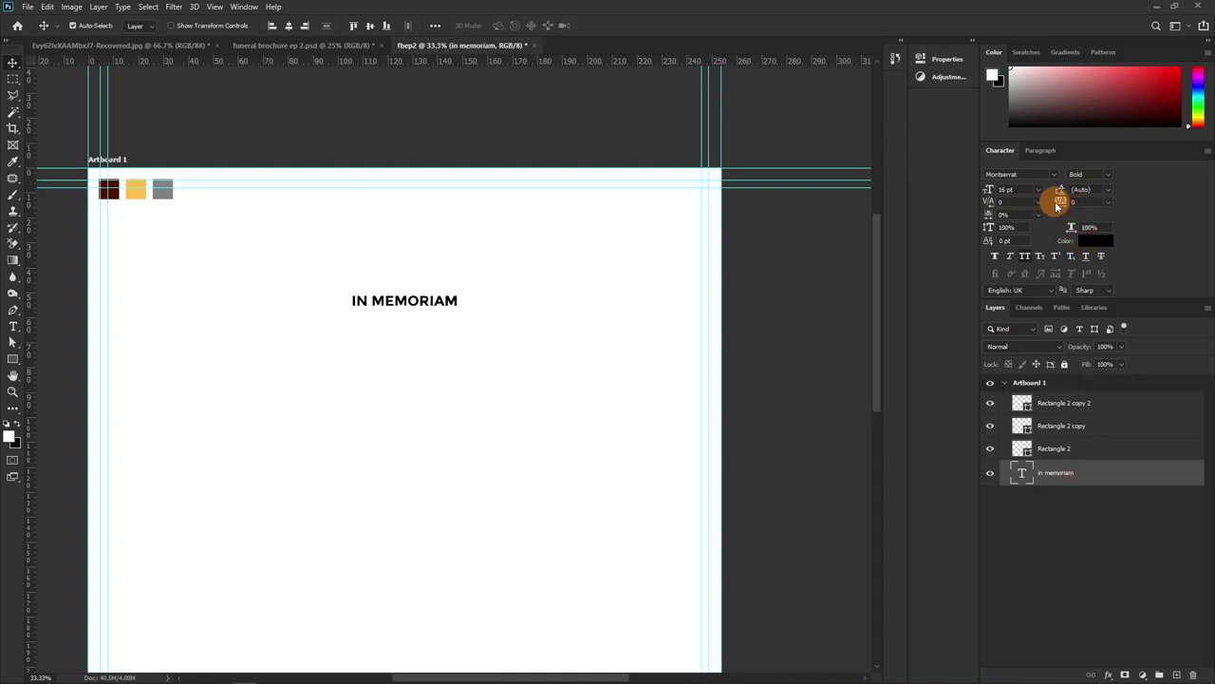
pyautogui.moveTo(1058, 201); pyautogui.dragTo(1111, 206)
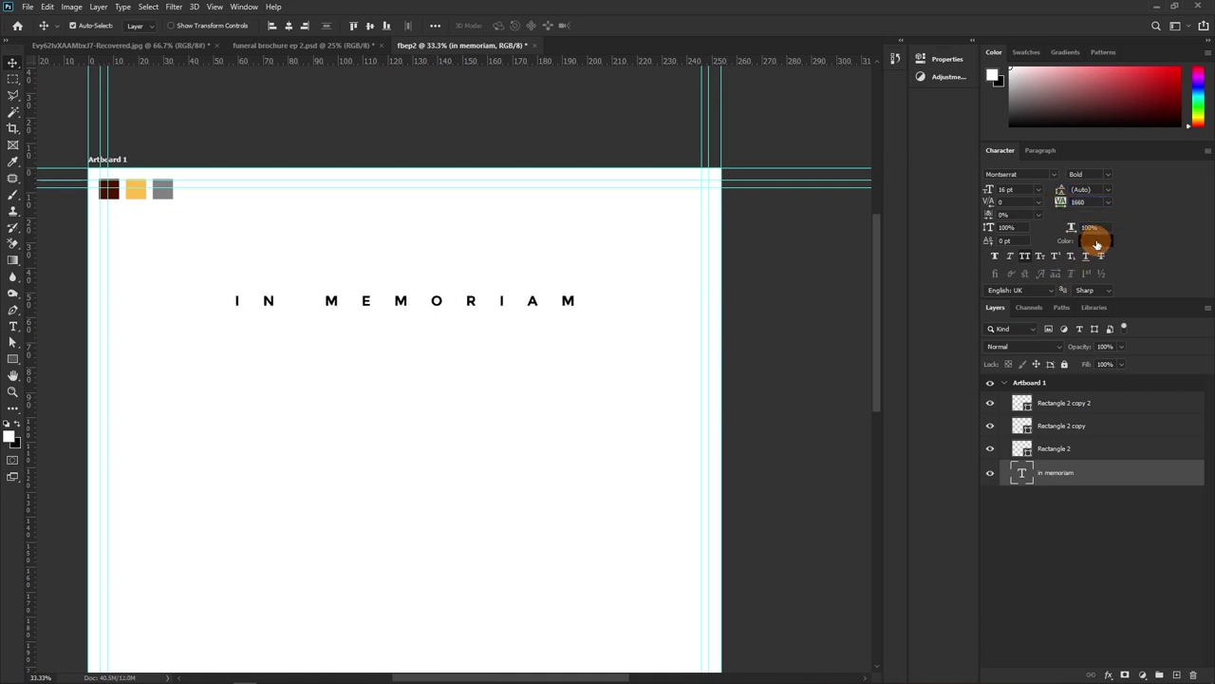
pyautogui.click(1094, 246)
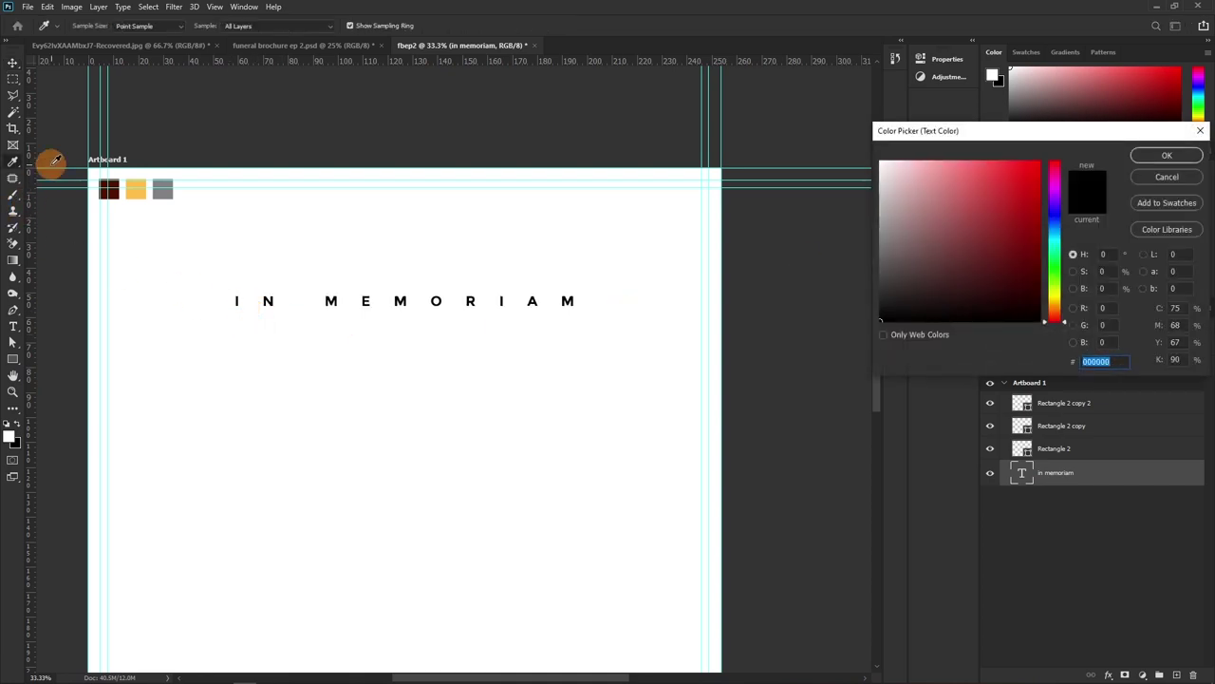
# Colour IN MEMORIAM dark maroon from the sample square and nudge it slightly higher
pyautogui.click(110, 189)
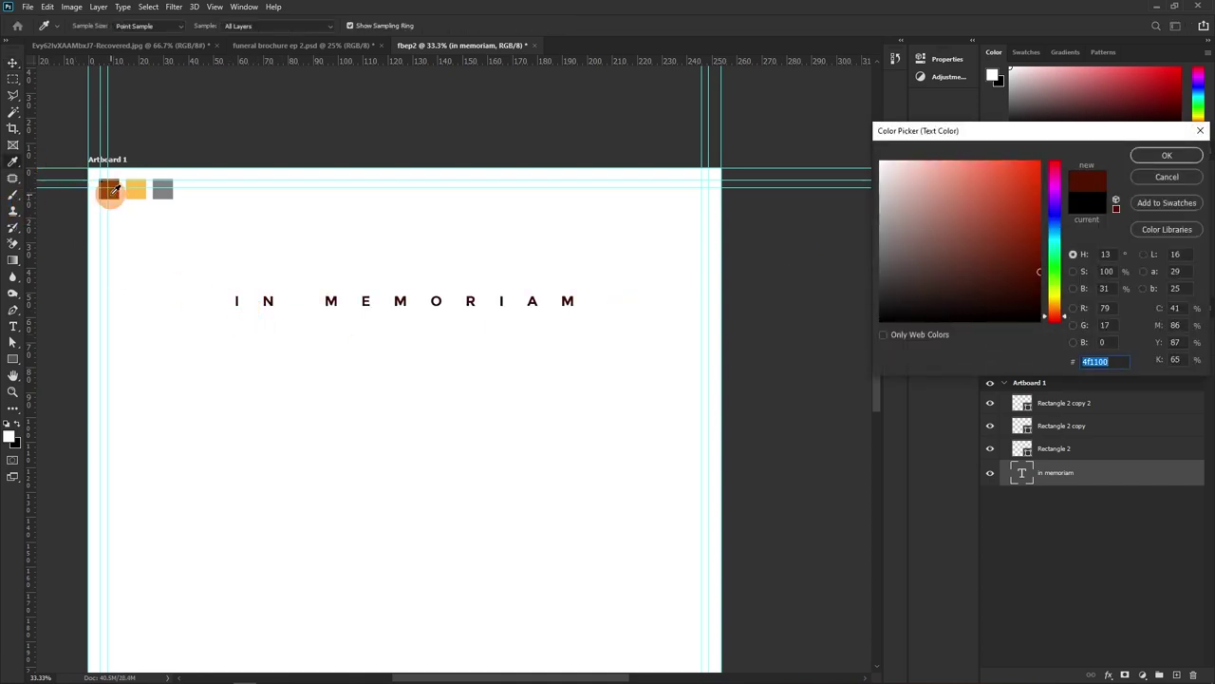
pyautogui.click(1167, 156)
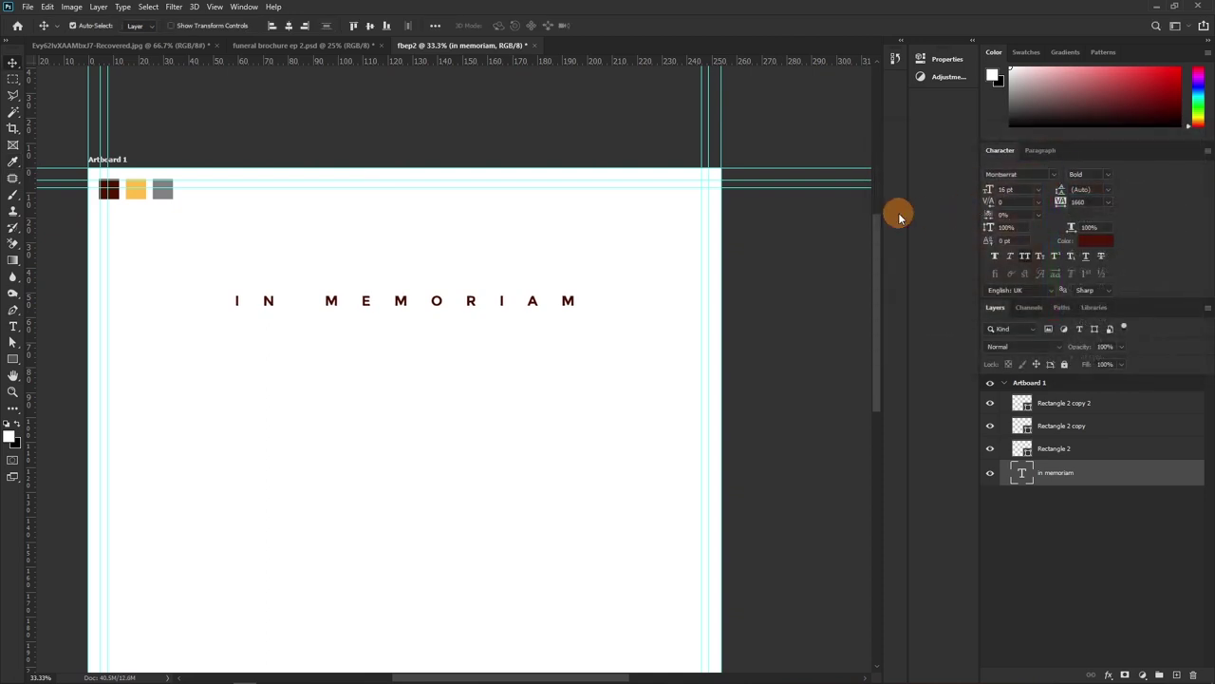
pyautogui.scroll(-3, 474, 260)
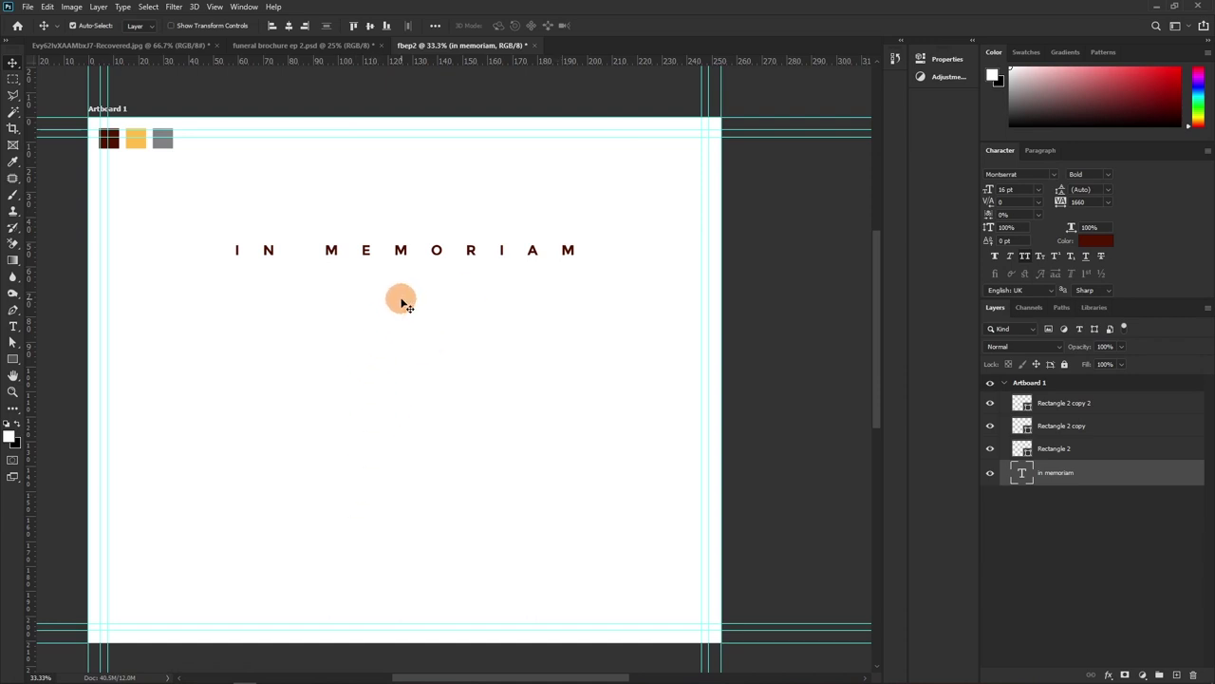
pyautogui.moveTo(407, 276); pyautogui.dragTo(413, 255)
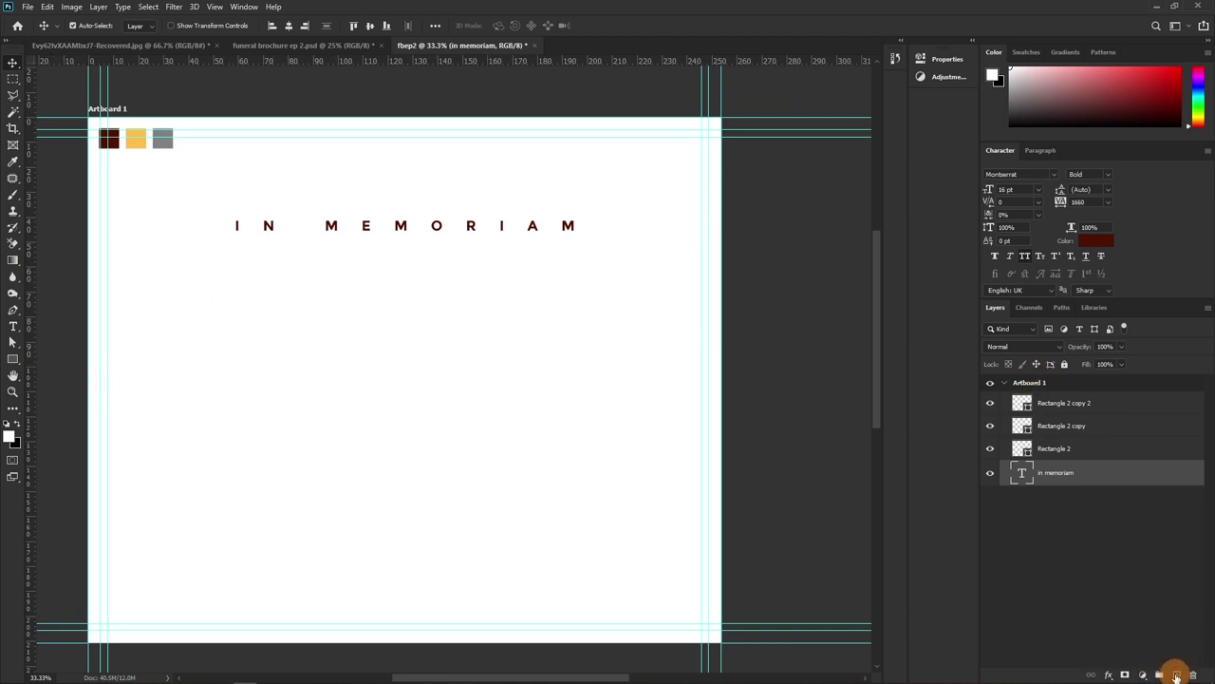
# Add a new layer and set up the Brush tool with pure red as the foreground colour
pyautogui.click(1176, 674)
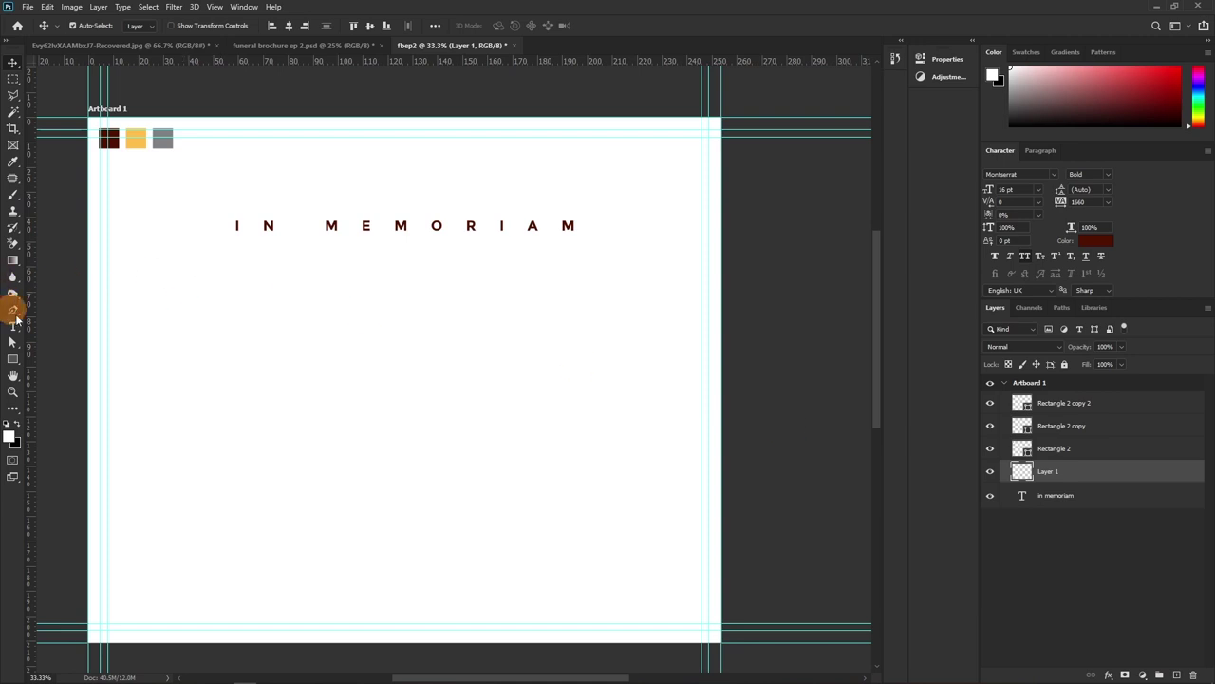
pyautogui.click(13, 194)
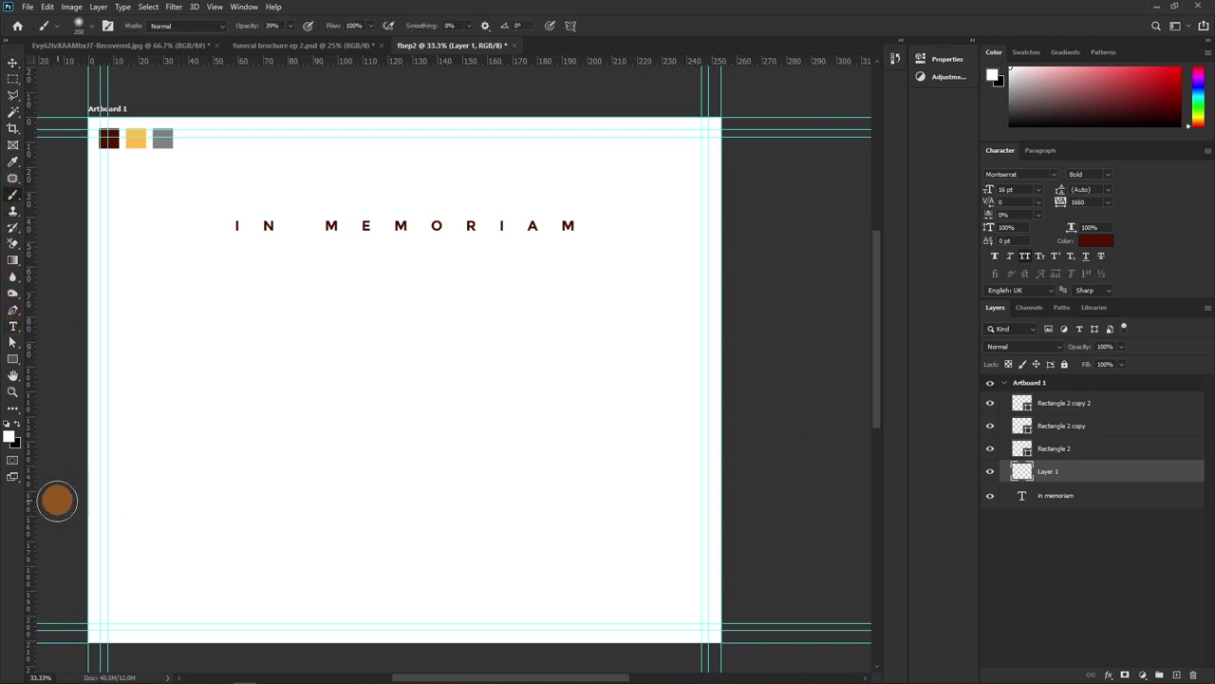
pyautogui.click(13, 437)
pyautogui.click(975, 159)
pyautogui.click(1039, 161)
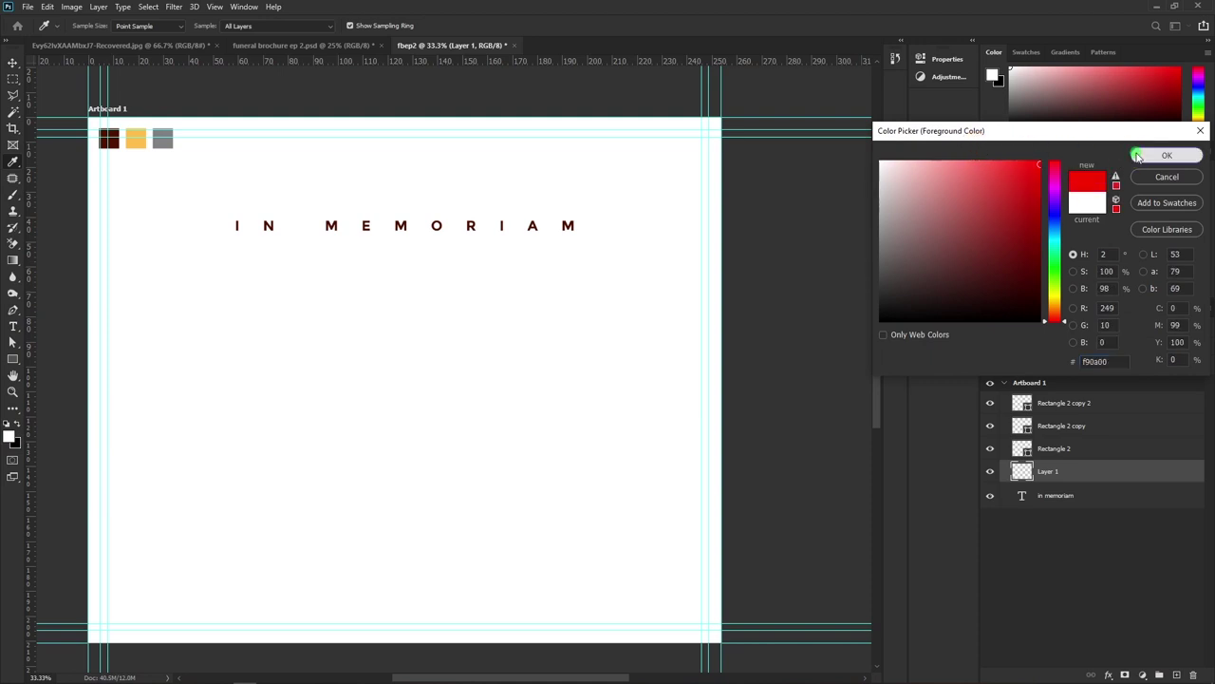
pyautogui.click(1167, 155)
pyautogui.moveTo(234, 237); pyautogui.dragTo(619, 232)
pyautogui.hotkey('ctrl', 'z')
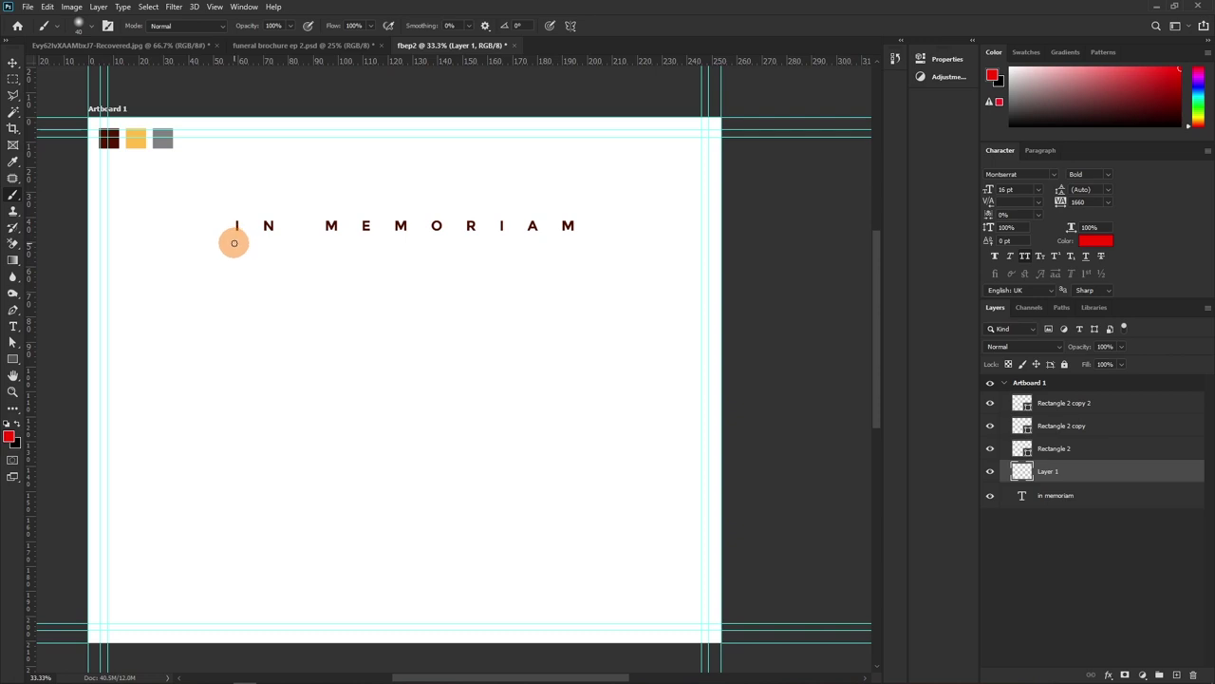
# Sketch the main block, a line through the title, and the divided 96 YEARS panel
pyautogui.moveTo(214, 291)
pyautogui.mouseDown()
pyautogui.moveTo(607, 275)
pyautogui.moveTo(633, 438)
pyautogui.moveTo(257, 462)
pyautogui.moveTo(199, 398)
pyautogui.moveTo(198, 290)
pyautogui.moveTo(210, 289)
pyautogui.mouseUp()
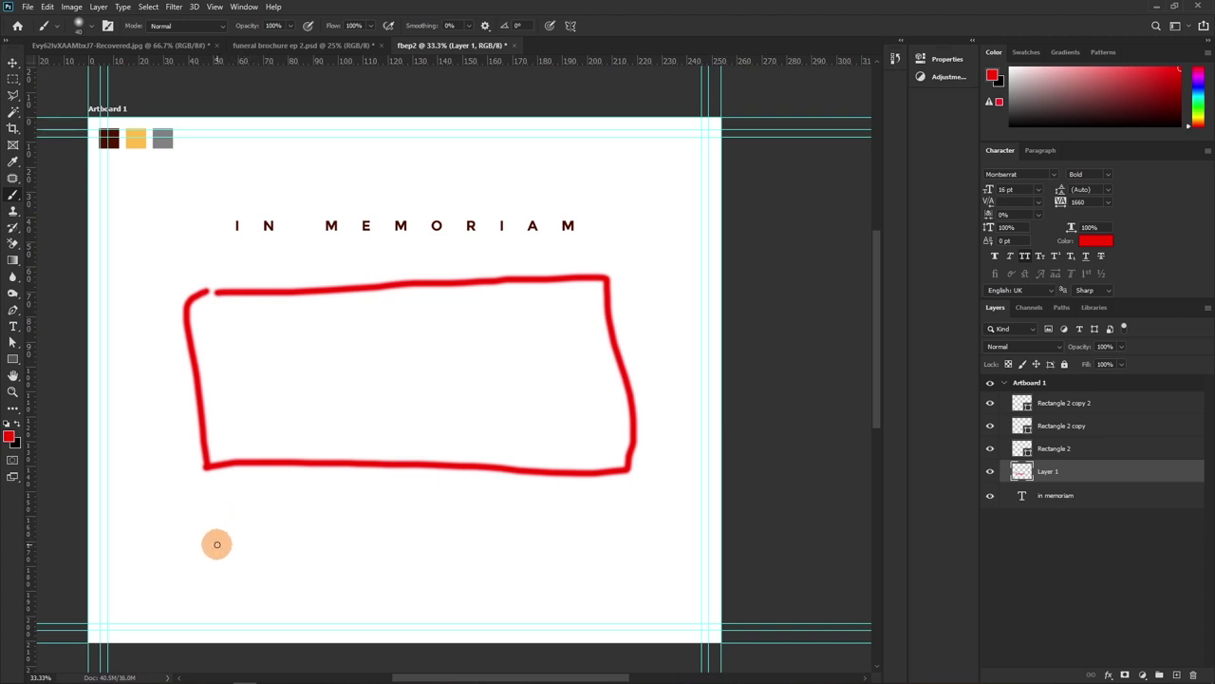
pyautogui.moveTo(264, 537); pyautogui.dragTo(504, 532)
pyautogui.moveTo(590, 539); pyautogui.dragTo(621, 545)
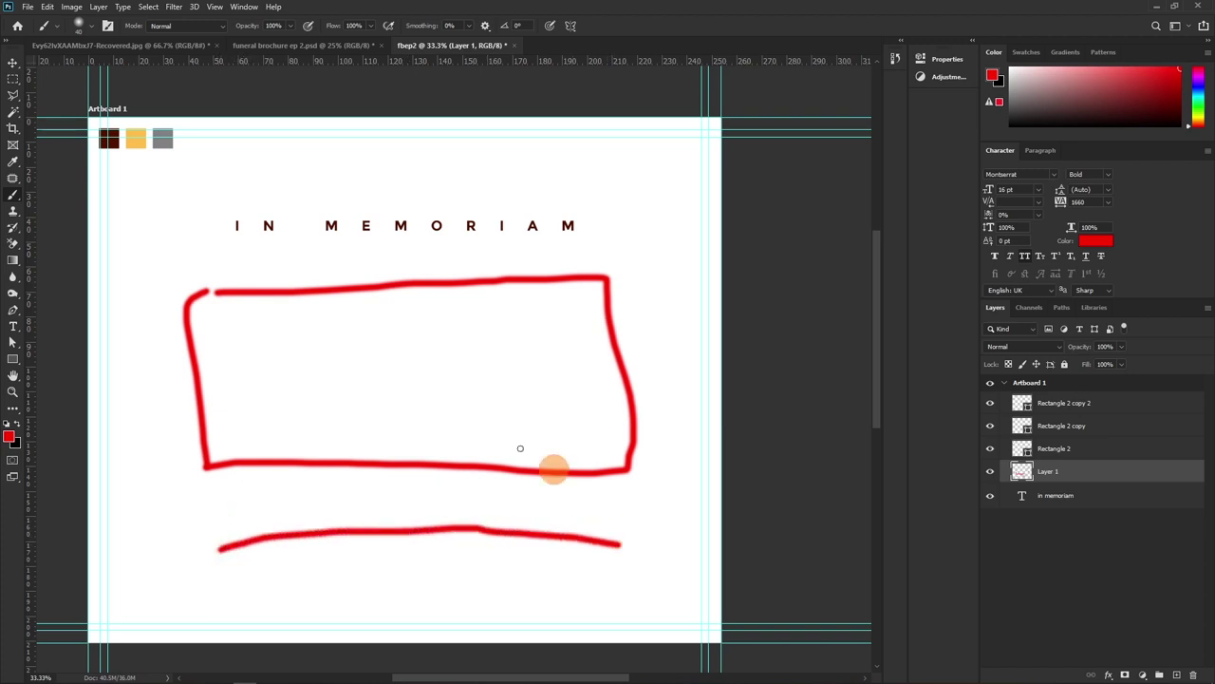
pyautogui.moveTo(237, 226); pyautogui.dragTo(592, 216)
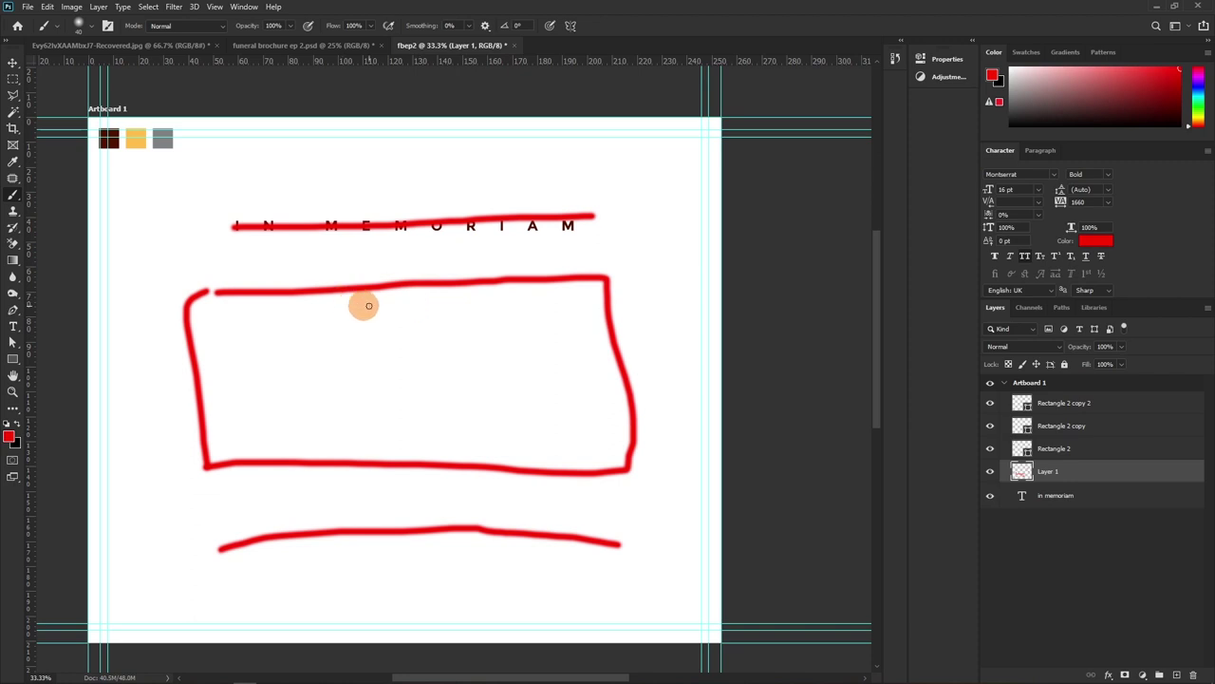
pyautogui.moveTo(450, 302); pyautogui.dragTo(465, 437)
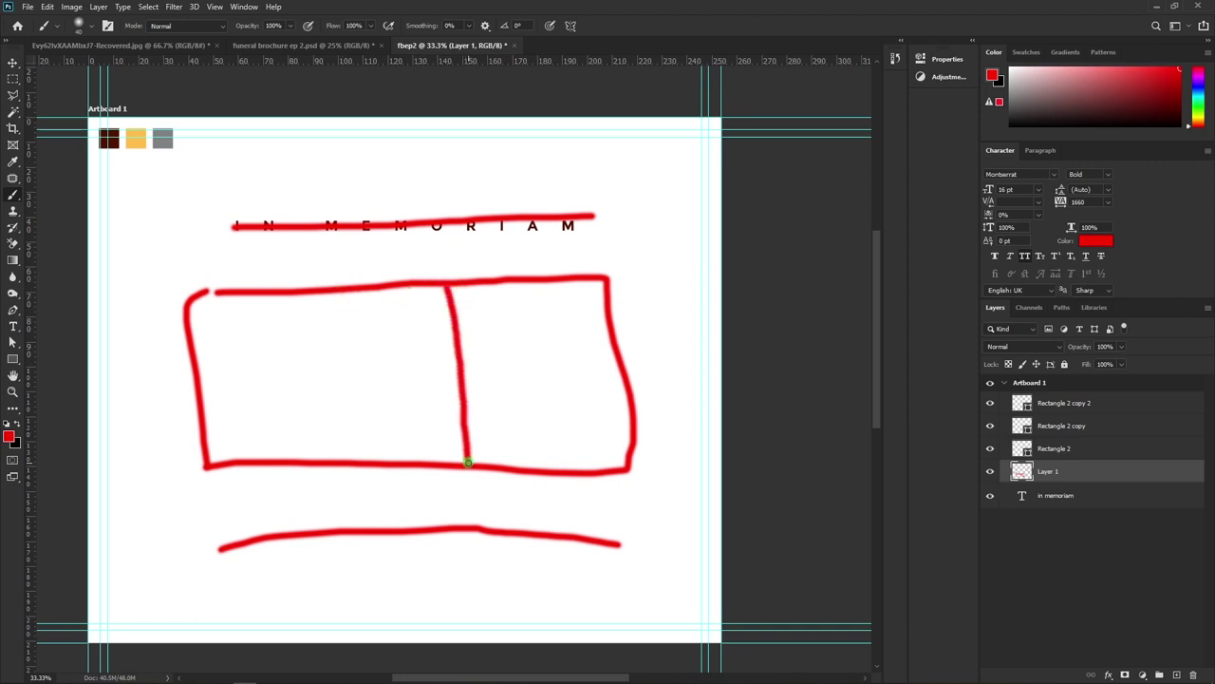
pyautogui.moveTo(467, 416); pyautogui.dragTo(641, 416)
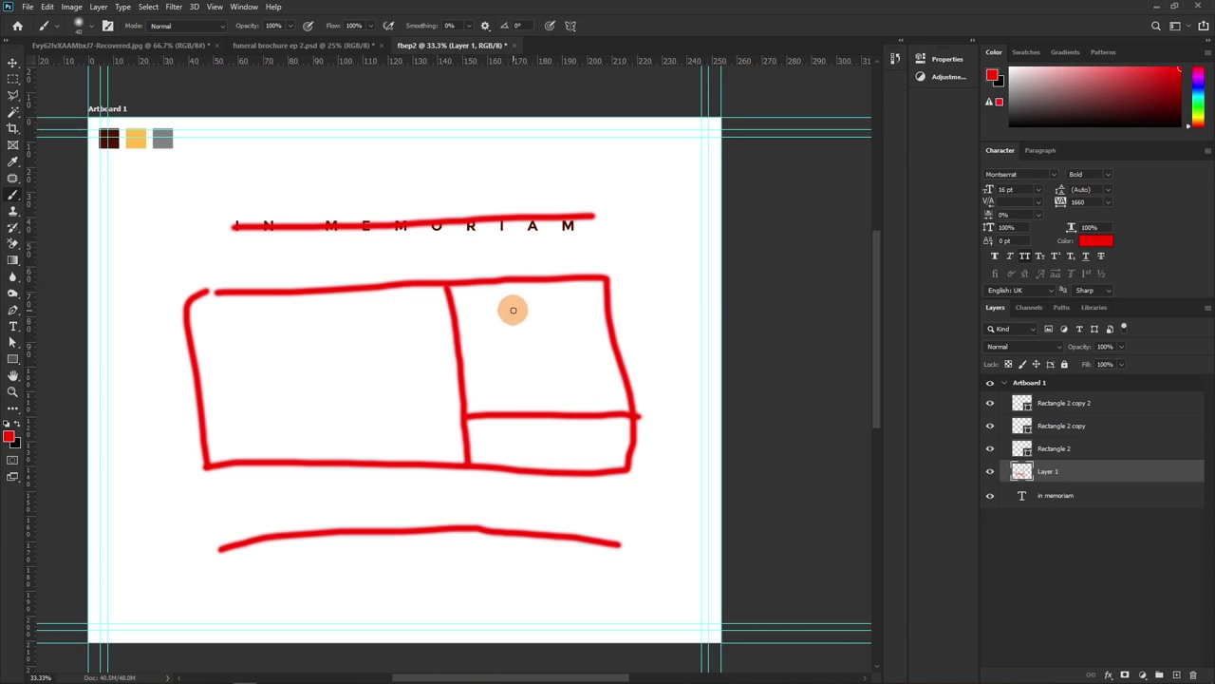
pyautogui.moveTo(522, 318); pyautogui.dragTo(528, 393)
pyautogui.moveTo(577, 315)
pyautogui.mouseDown()
pyautogui.moveTo(551, 342)
pyautogui.moveTo(549, 378)
pyautogui.mouseUp()
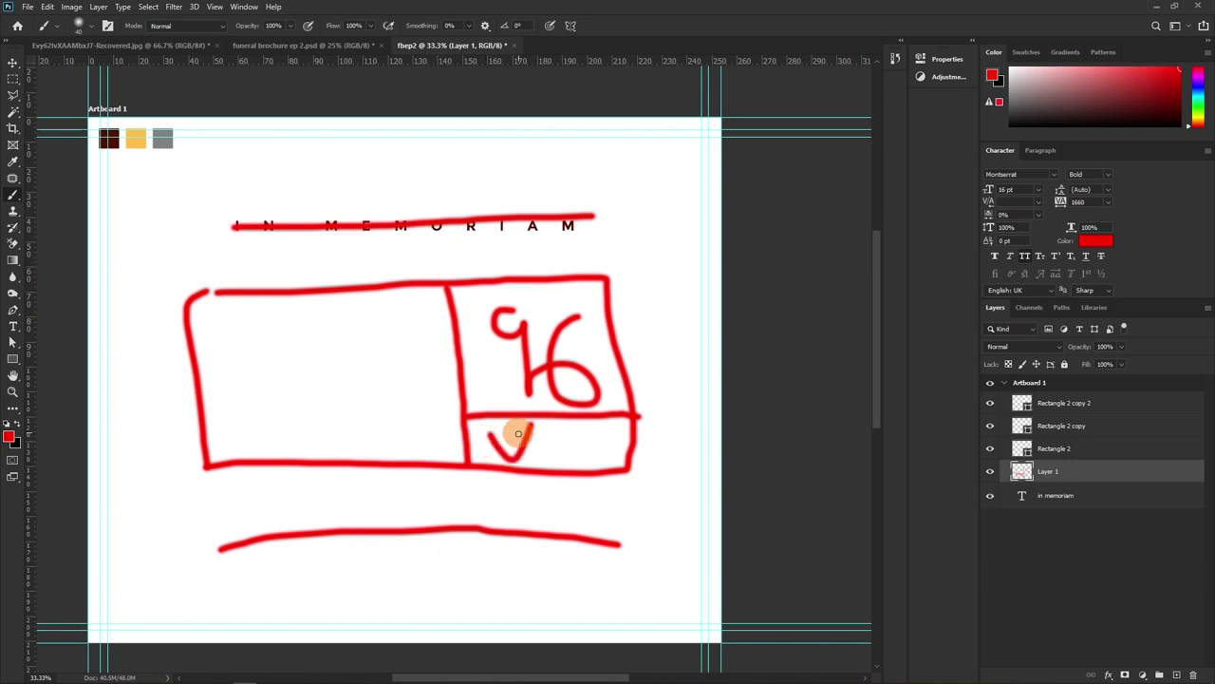
pyautogui.moveTo(522, 445)
pyautogui.mouseDown()
pyautogui.moveTo(580, 429)
pyautogui.moveTo(562, 445)
pyautogui.mouseUp()
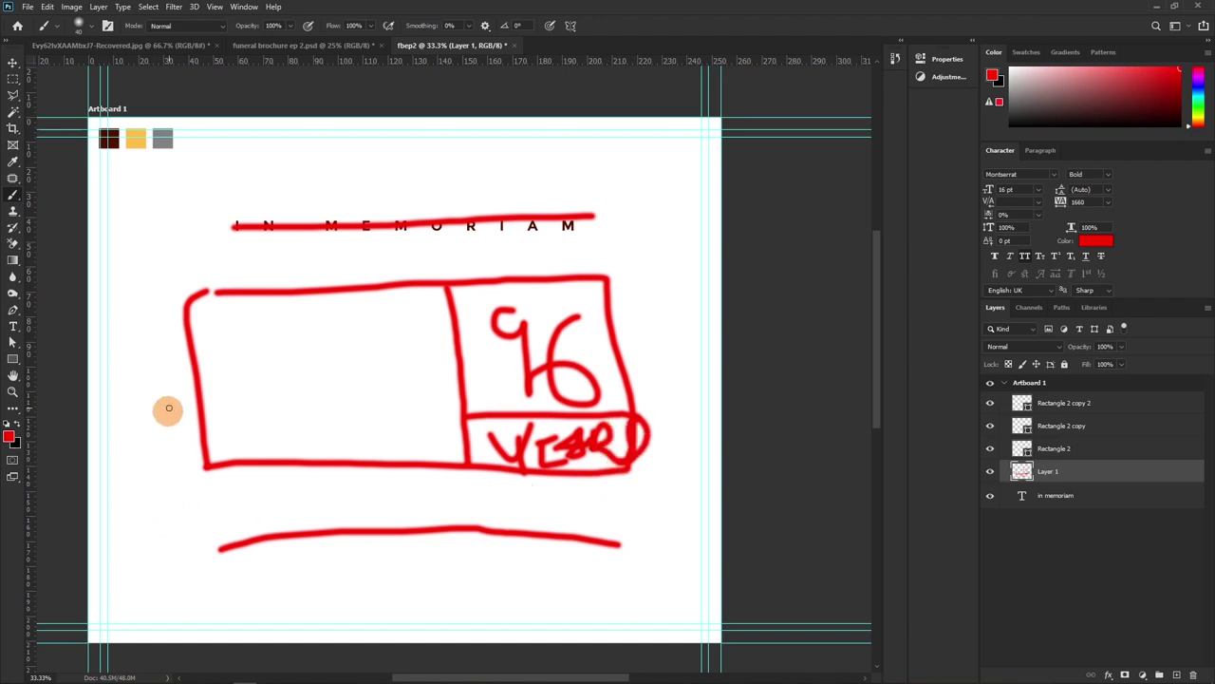
# Sketch dividers and name lines in the left section and circle the colour swatches
pyautogui.moveTo(195, 346); pyautogui.dragTo(400, 328)
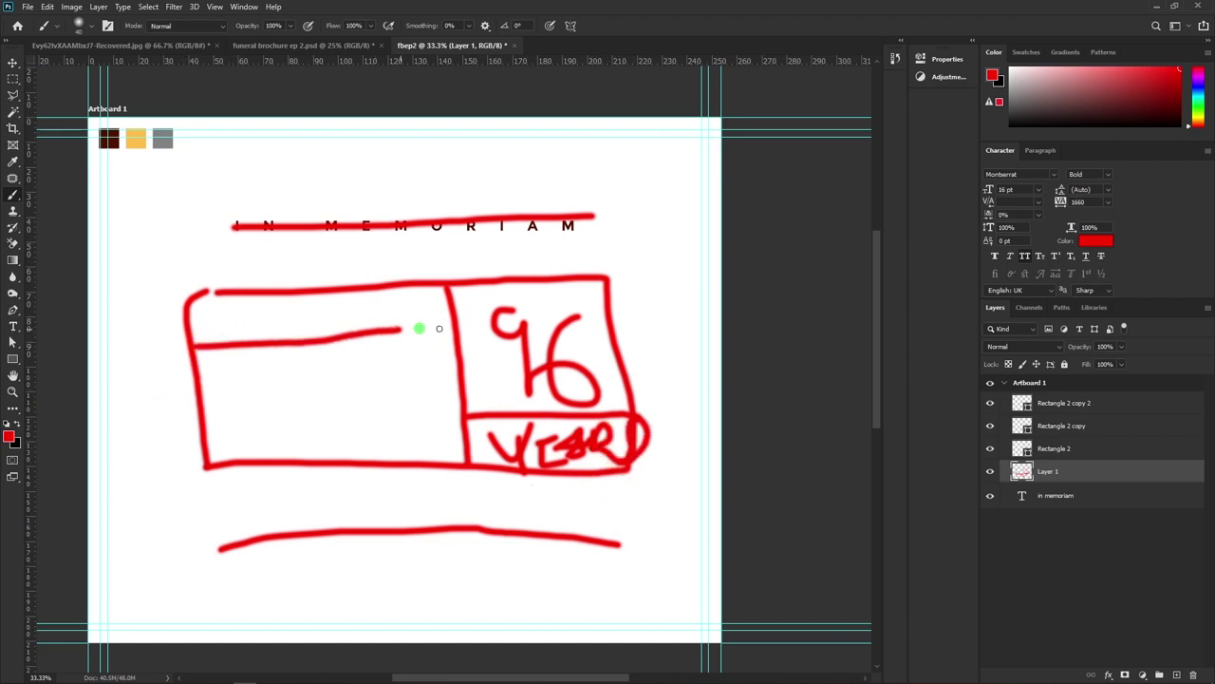
pyautogui.moveTo(196, 389); pyautogui.dragTo(436, 387)
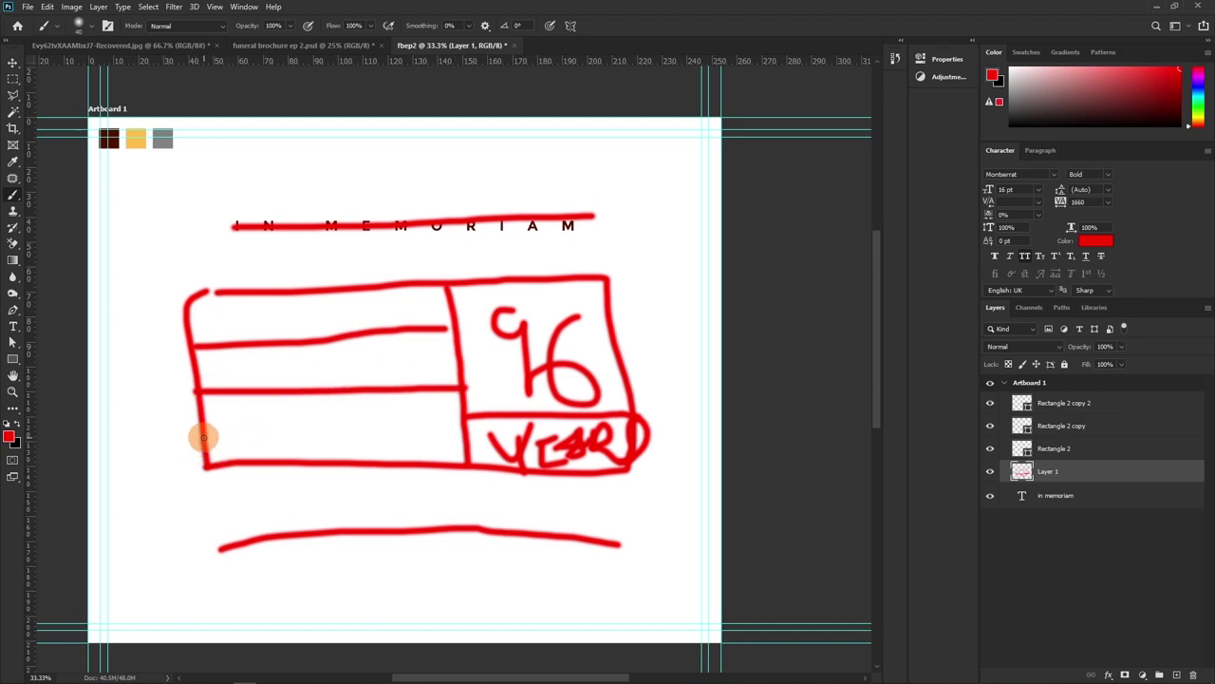
pyautogui.moveTo(202, 438); pyautogui.dragTo(406, 438)
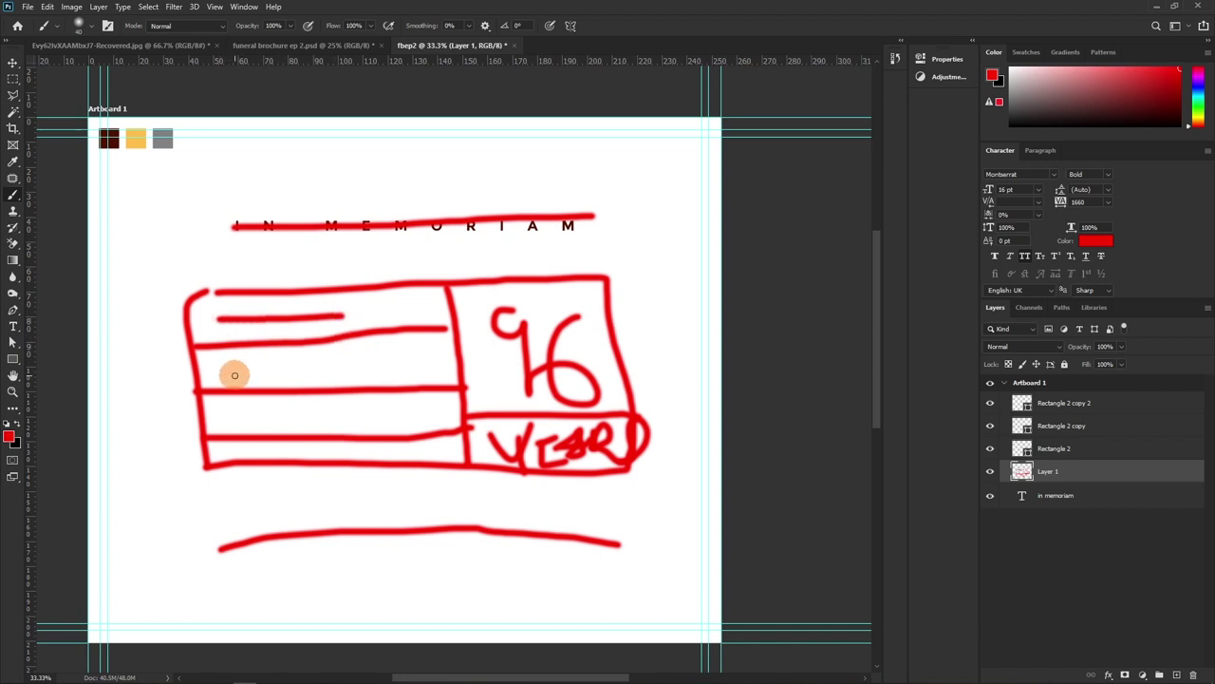
pyautogui.moveTo(269, 370); pyautogui.dragTo(329, 371)
pyautogui.moveTo(245, 414); pyautogui.dragTo(342, 412)
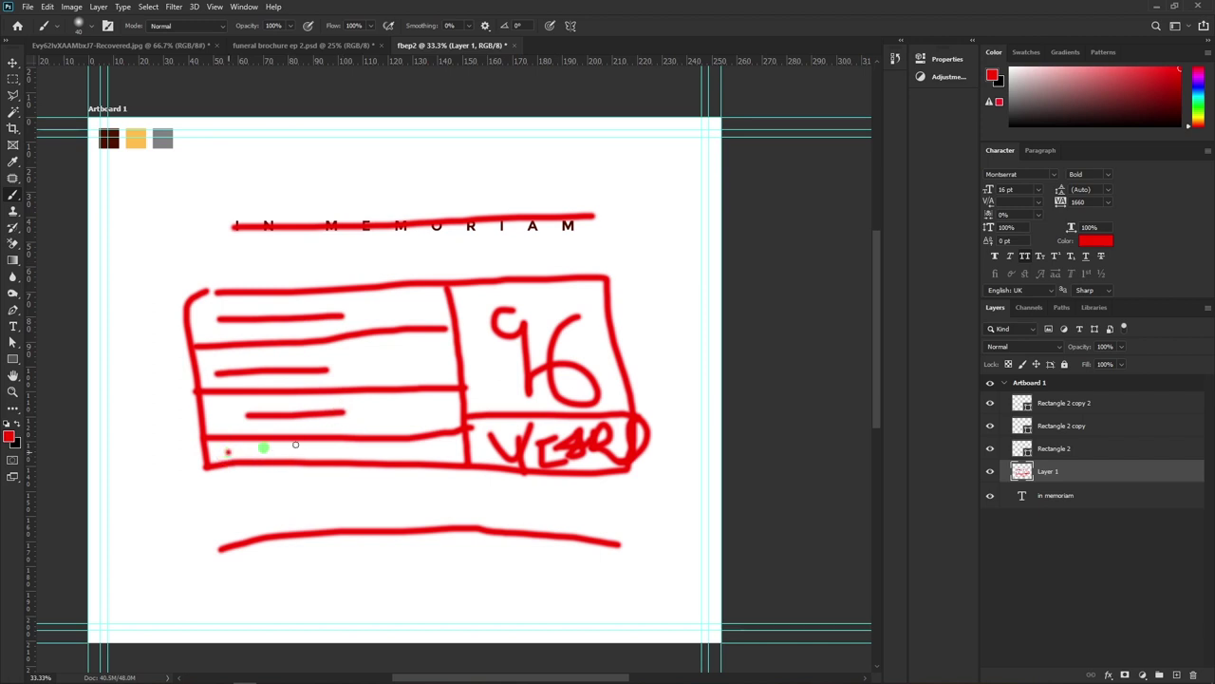
pyautogui.moveTo(295, 444); pyautogui.dragTo(390, 444)
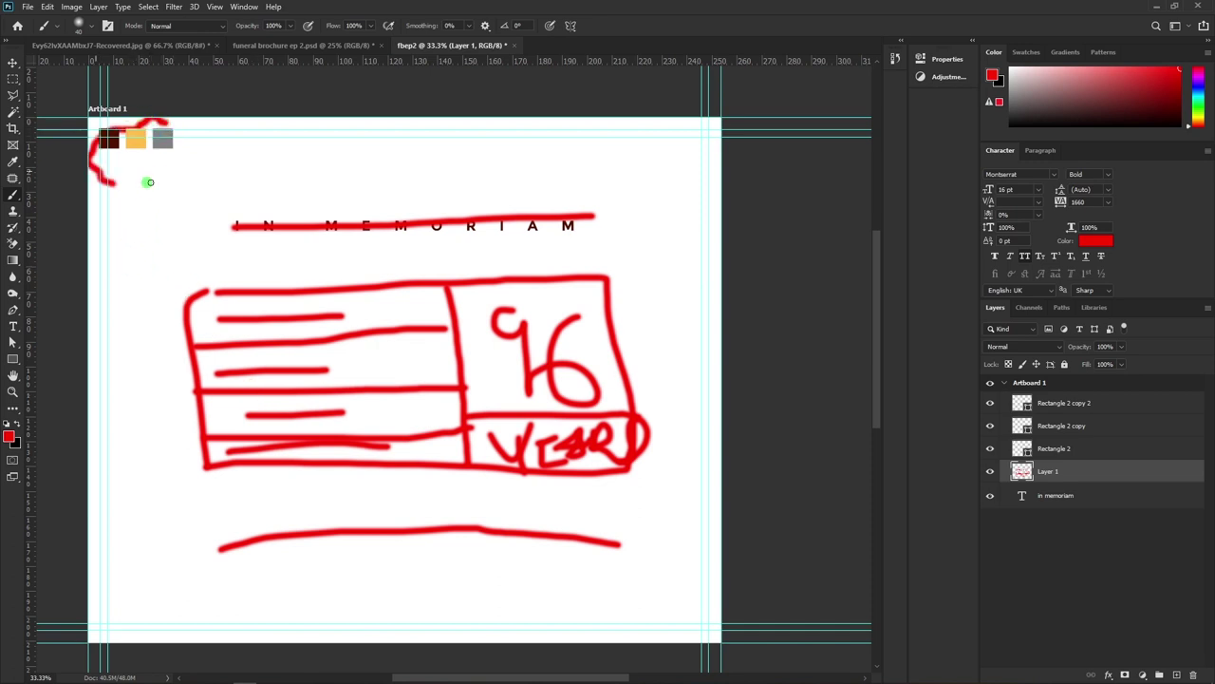
pyautogui.moveTo(150, 181); pyautogui.dragTo(171, 131)
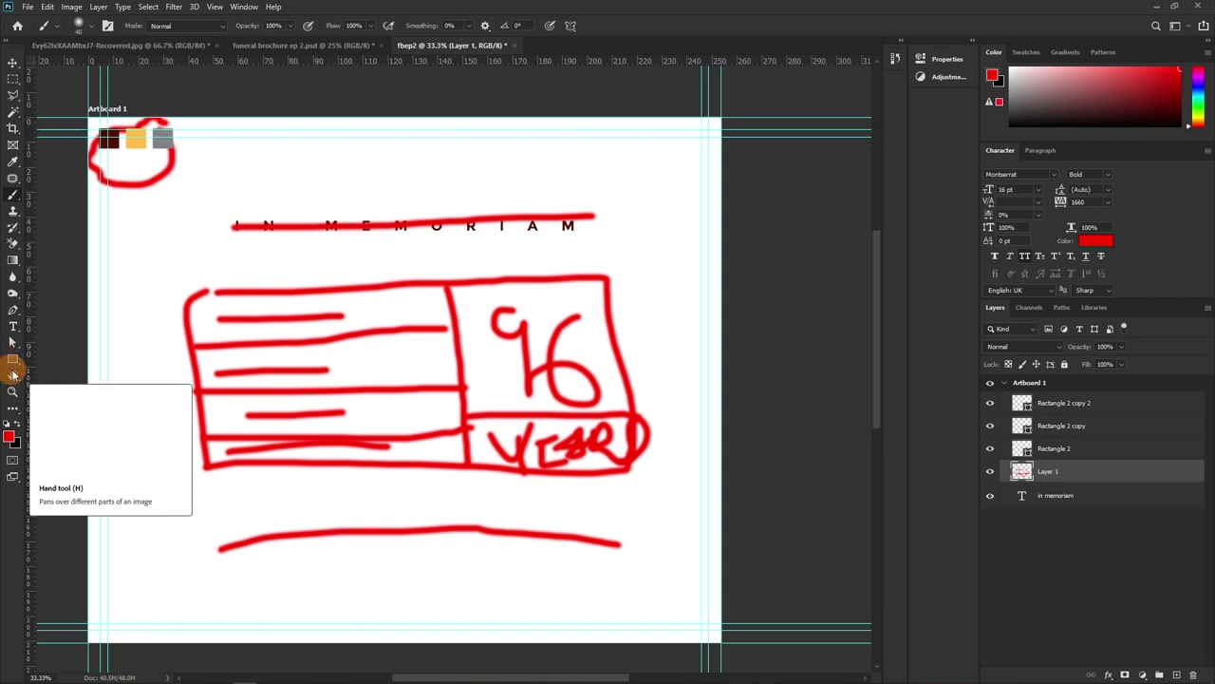
pyautogui.click(1034, 477)
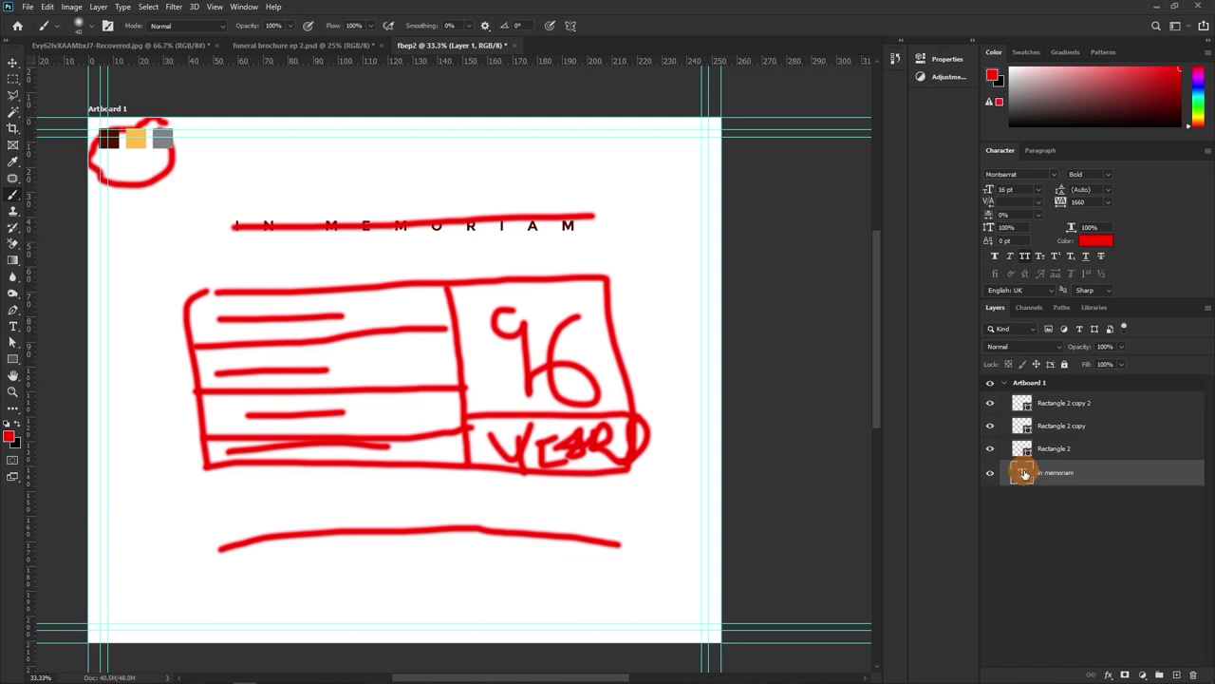
# Delete the sketch layer and duplicate the title into a 12 pt date line 'MAY 3, 1909 - JULY 1,2023'
pyautogui.press('Delete')
pyautogui.moveTo(994, 469); pyautogui.dragTo(697, 476)
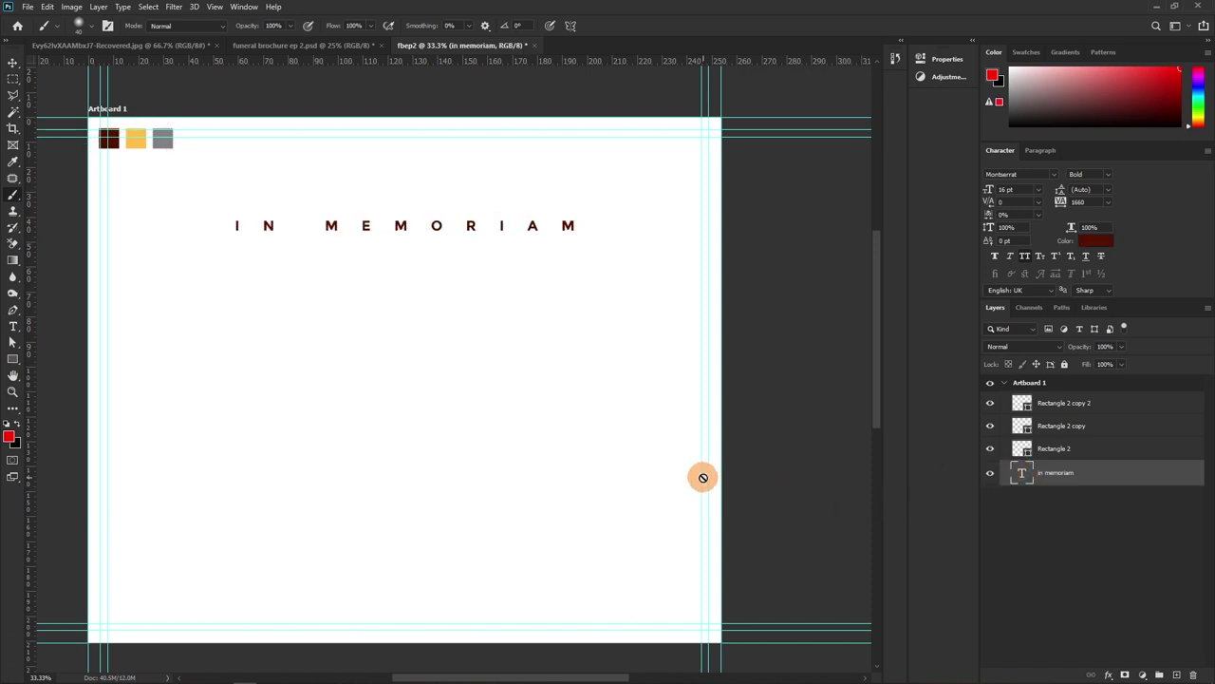
pyautogui.hotkey('ctrl', 'j')
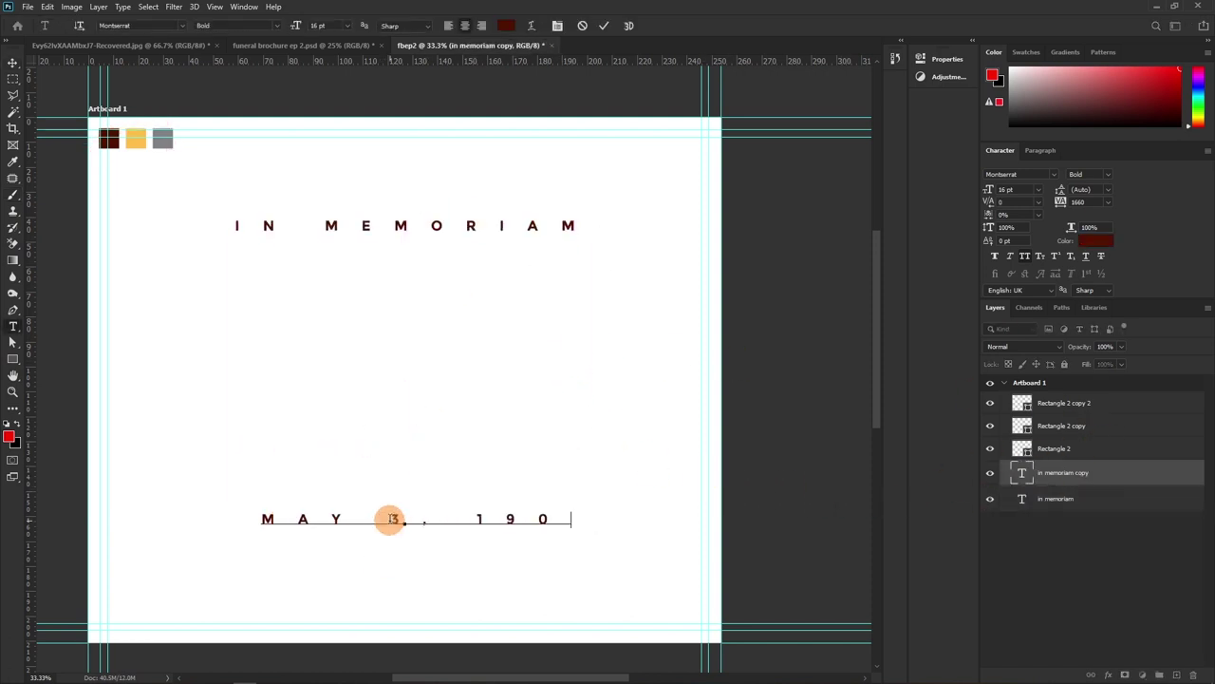
pyautogui.write('9 - JULY 1,2023')
pyautogui.hotkey('ctrl', 'a')
pyautogui.hotkey('ctrl', 'shift', ',')
pyautogui.hotkey('ctrl', 'shift', ',')
pyautogui.hotkey('ctrl', 'Return')
pyautogui.press('v')
pyautogui.click(1060, 201)
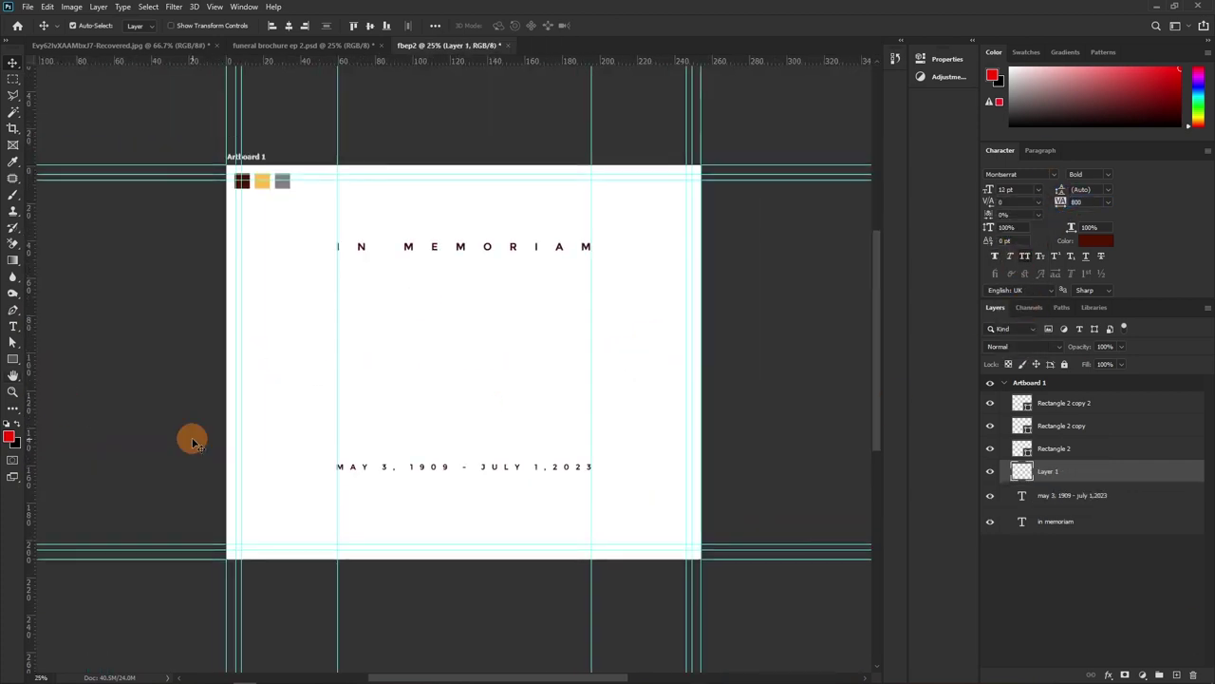
# Draw a maroon rectangle and duplicate it into bars stacked in the left column
pyautogui.moveTo(339, 285)
pyautogui.mouseDown()
pyautogui.moveTo(502, 299)
pyautogui.moveTo(361, 401)
pyautogui.moveTo(556, 339)
pyautogui.mouseUp()
pyautogui.click(990, 471)
pyautogui.hotkey('ctrl', '+')
pyautogui.moveTo(475, 238); pyautogui.dragTo(637, 388)
pyautogui.click(1166, 155)
pyautogui.hotkey('ctrl', 'j')
pyautogui.hotkey('ctrl', 't')
pyautogui.moveTo(560, 388)
pyautogui.mouseDown()
pyautogui.moveTo(560, 432)
pyautogui.moveTo(342, 260)
pyautogui.moveTo(280, 256)
pyautogui.mouseUp()
pyautogui.press('Return')
pyautogui.moveTo(375, 258); pyautogui.dragTo(375, 344)
pyautogui.moveTo(375, 346); pyautogui.dragTo(370, 428)
pyautogui.moveTo(281, 339); pyautogui.dragTo(253, 339)
# Scale all the maroon bars together so the block grid fits the guides
pyautogui.click(233, 255)
pyautogui.moveTo(231, 249); pyautogui.dragTo(559, 419)
pyautogui.hotkey('ctrl', 't')
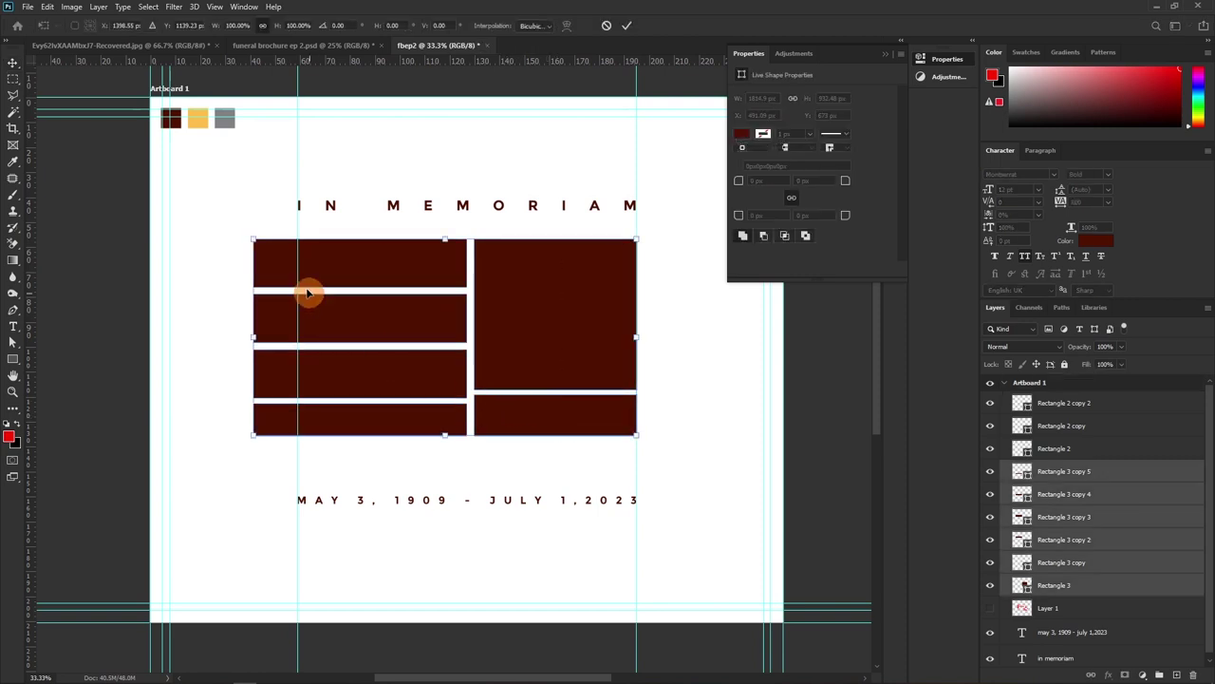
pyautogui.moveTo(253, 239); pyautogui.dragTo(294, 260)
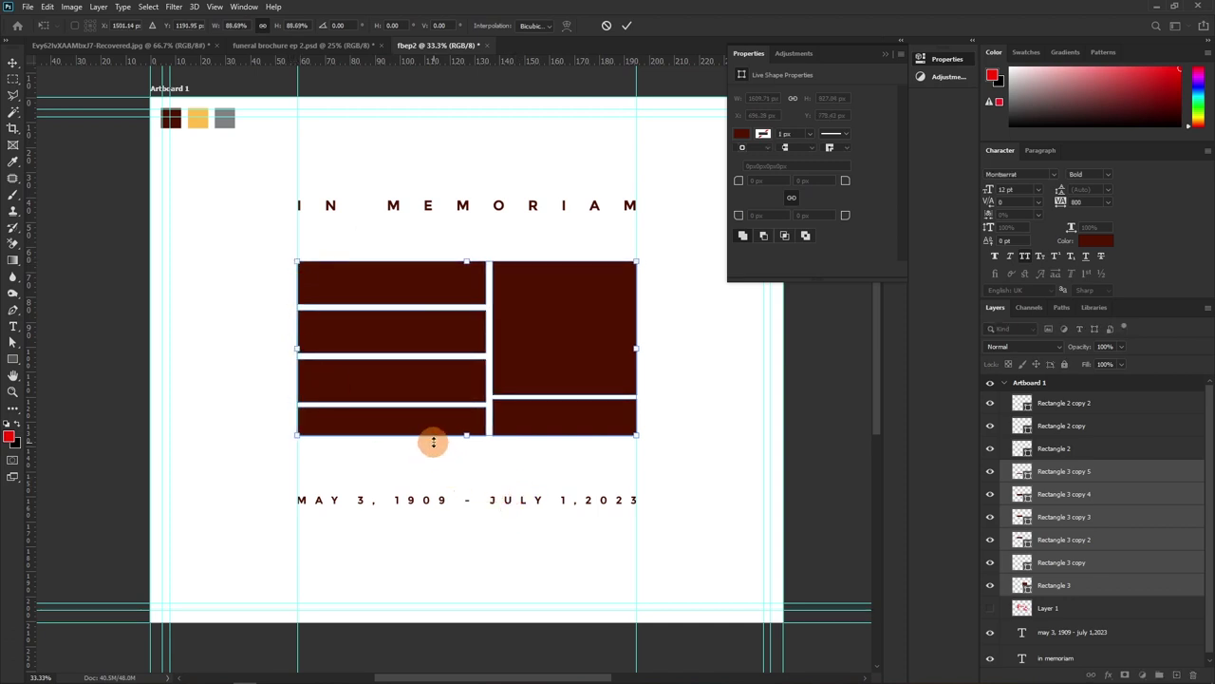
pyautogui.press('Return')
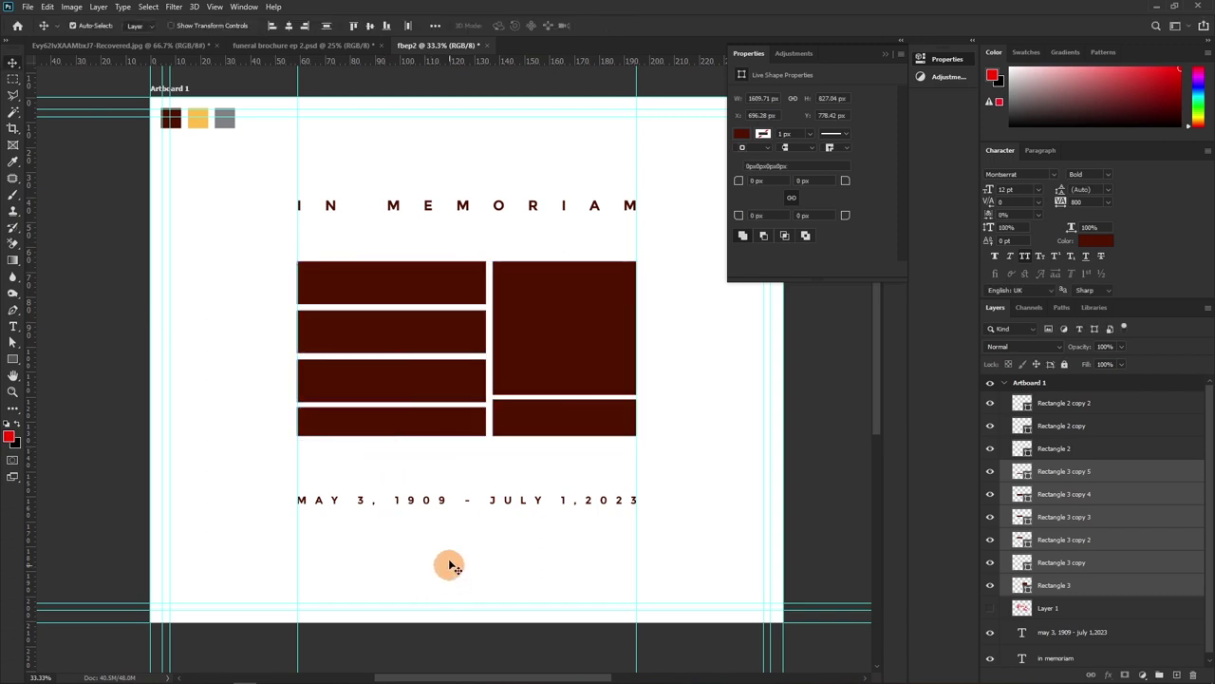
# Recolour the bottom-left bar grey using the grey sample swatch
pyautogui.click(398, 475)
pyautogui.click(1019, 472)
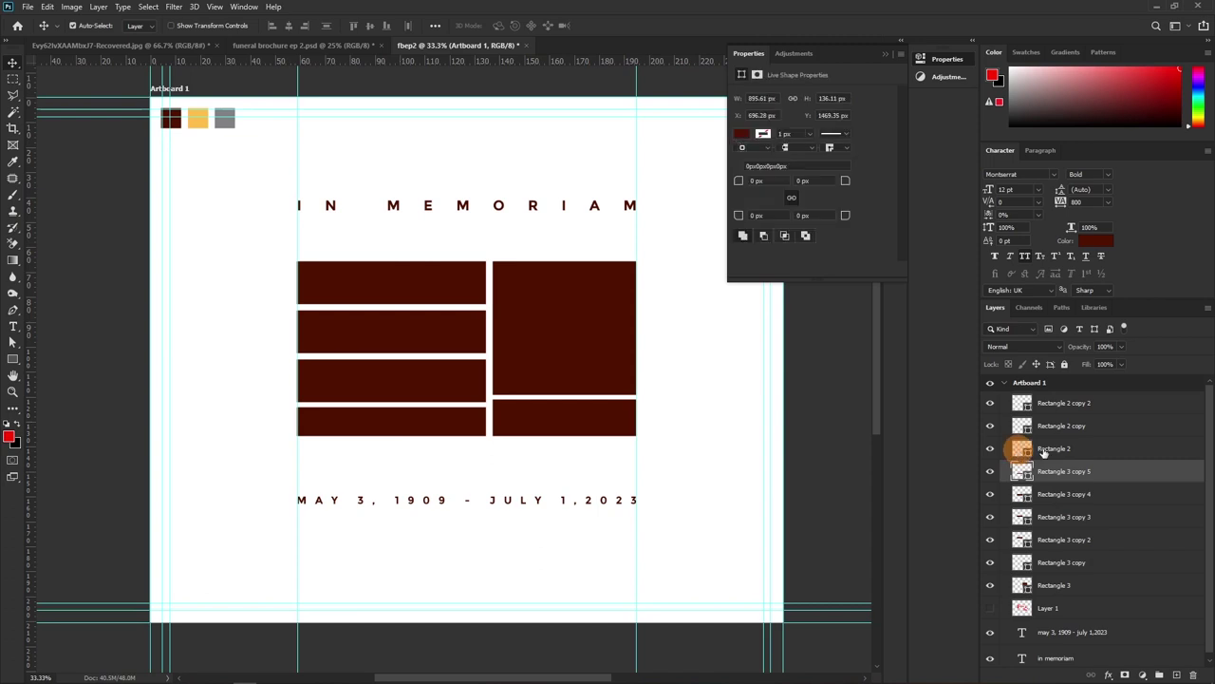
pyautogui.doubleClick(1021, 472)
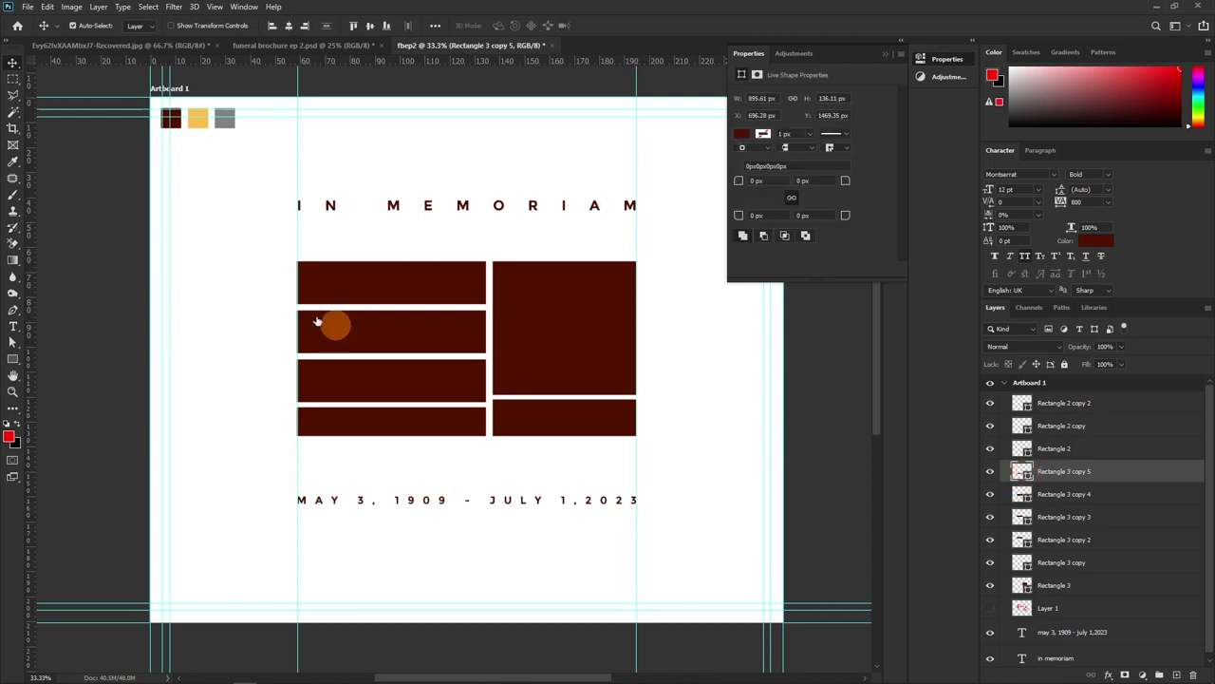
pyautogui.click(226, 121)
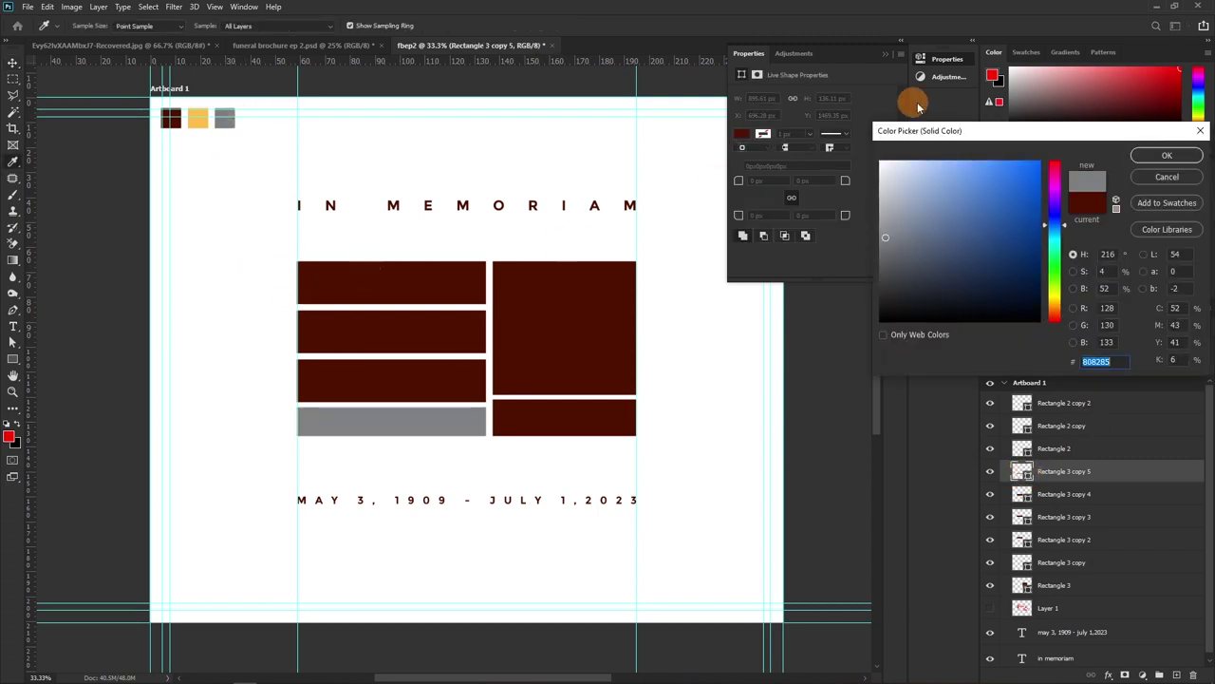
pyautogui.click(1166, 156)
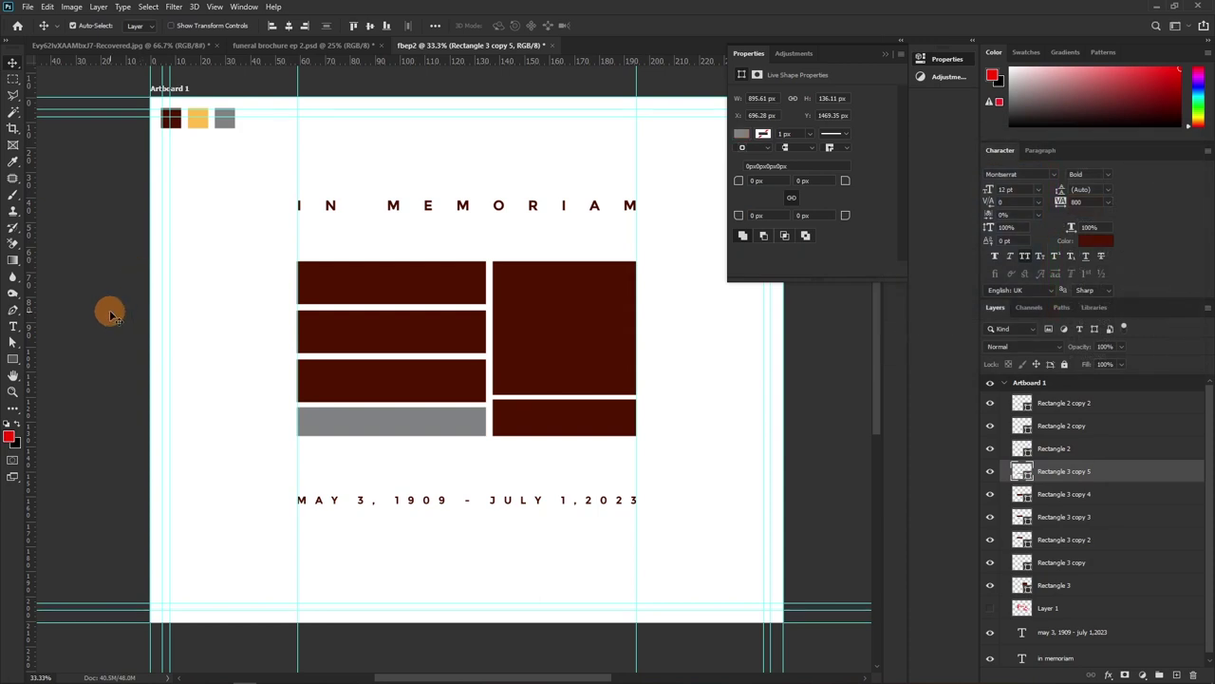
pyautogui.press('t')
pyautogui.click(203, 277)
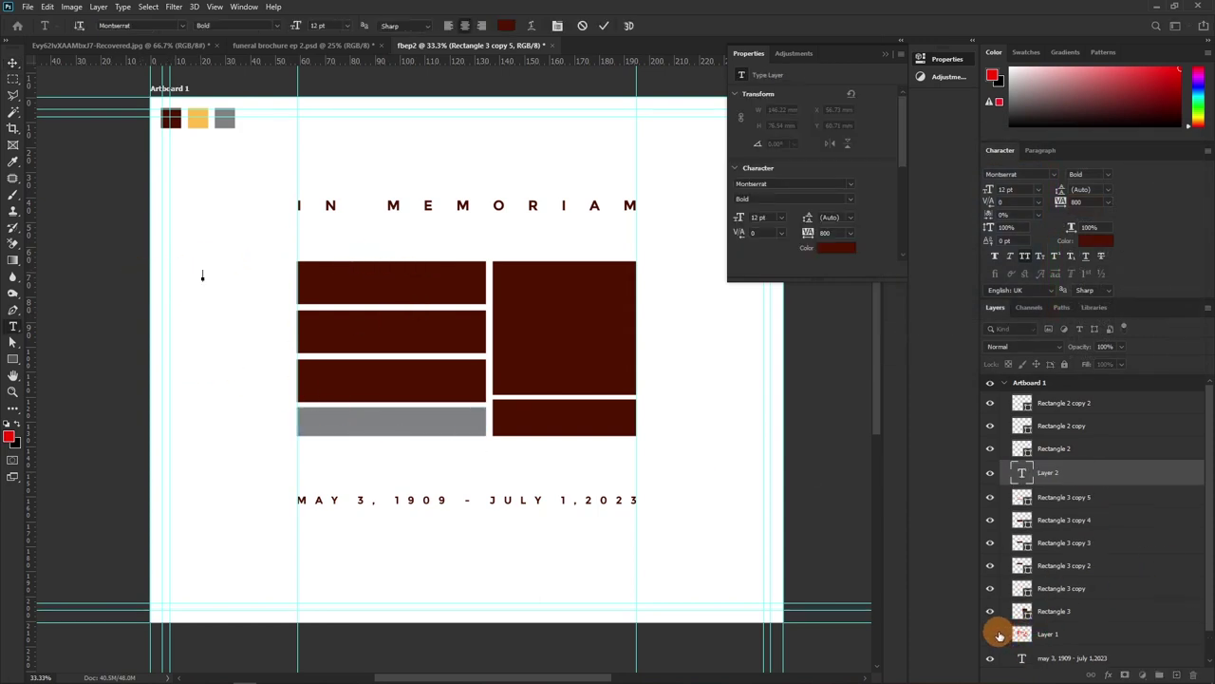
# Type 96 on the new text layer, moving the hidden sketch layer to the top
pyautogui.click(994, 634)
pyautogui.moveTo(1053, 633)
pyautogui.mouseDown()
pyautogui.moveTo(1077, 632)
pyautogui.moveTo(1035, 399)
pyautogui.mouseUp()
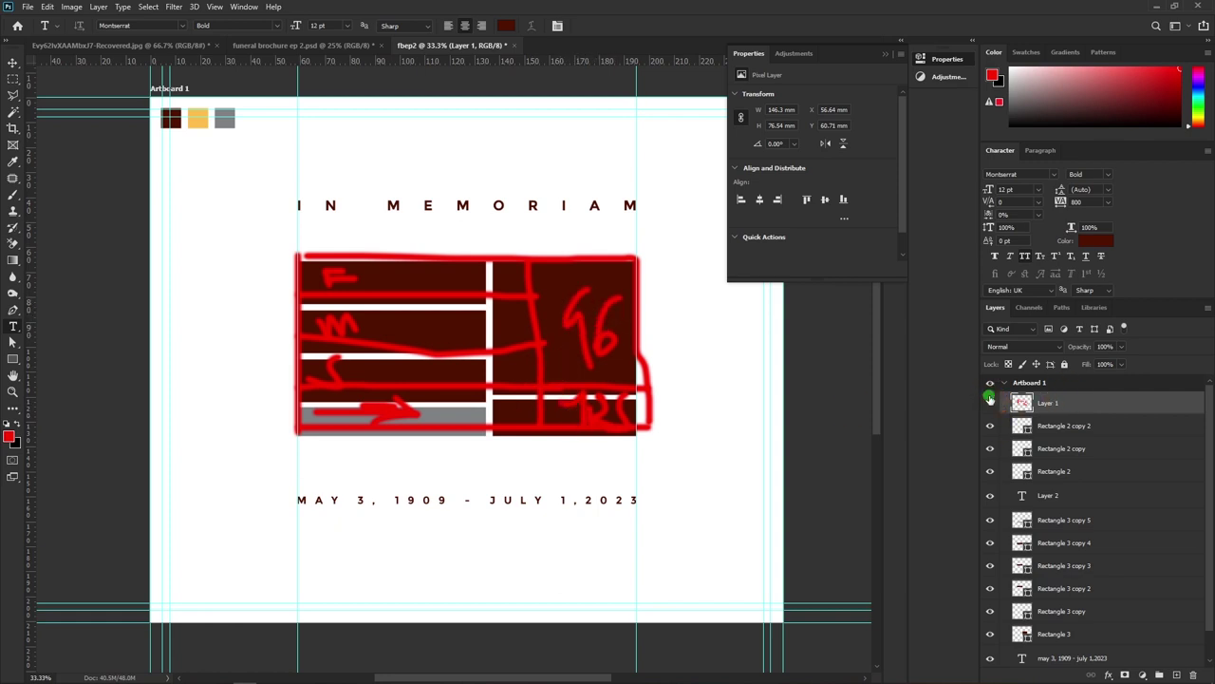
pyautogui.click(989, 400)
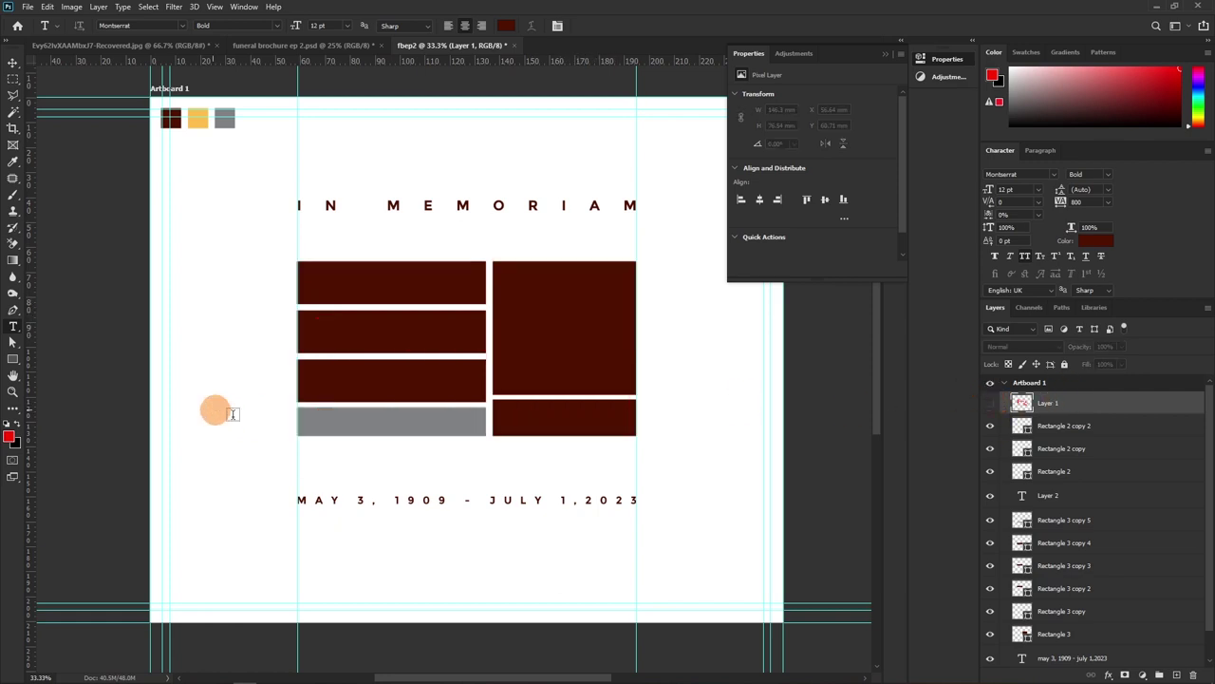
pyautogui.click(1062, 501)
pyautogui.press('Delete')
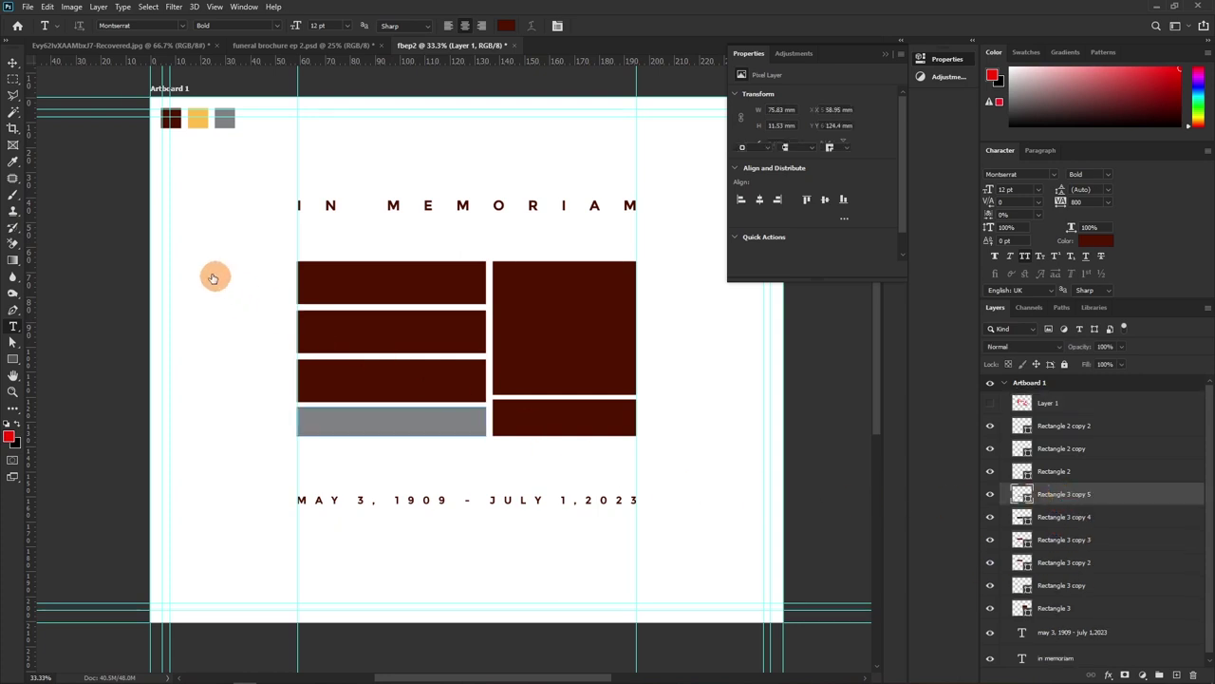
pyautogui.hotkey('ctrl', 'z')
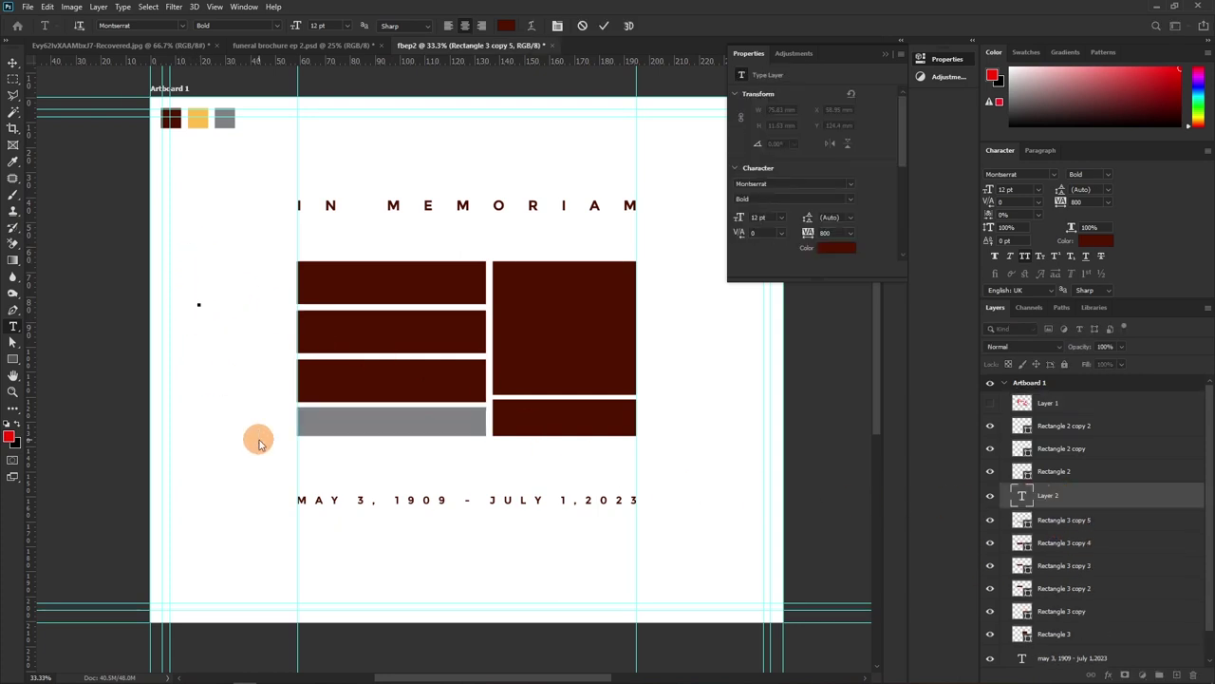
pyautogui.write('9')
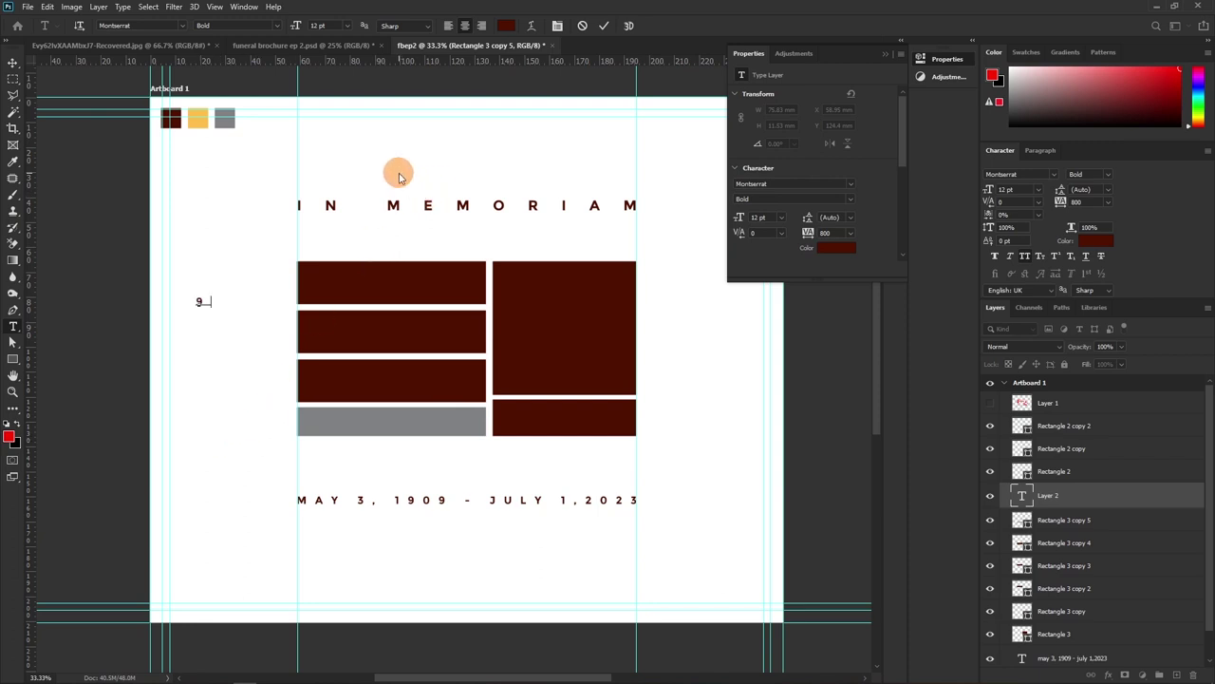
pyautogui.write('6')
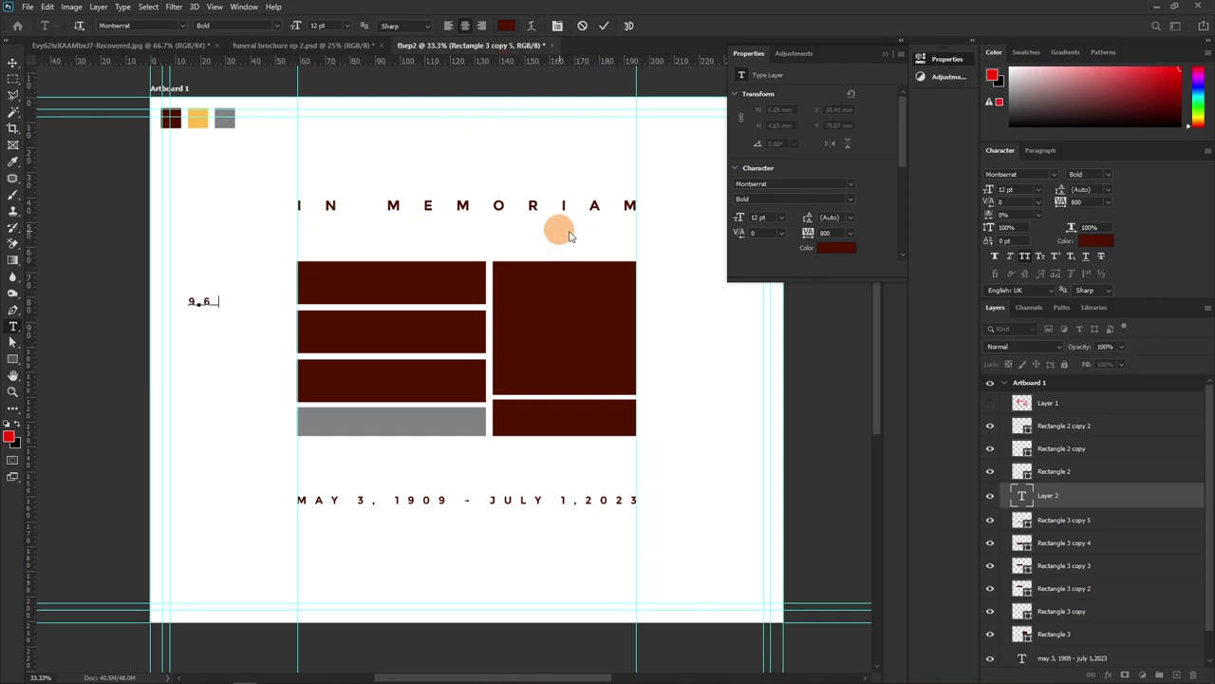
pyautogui.click(603, 29)
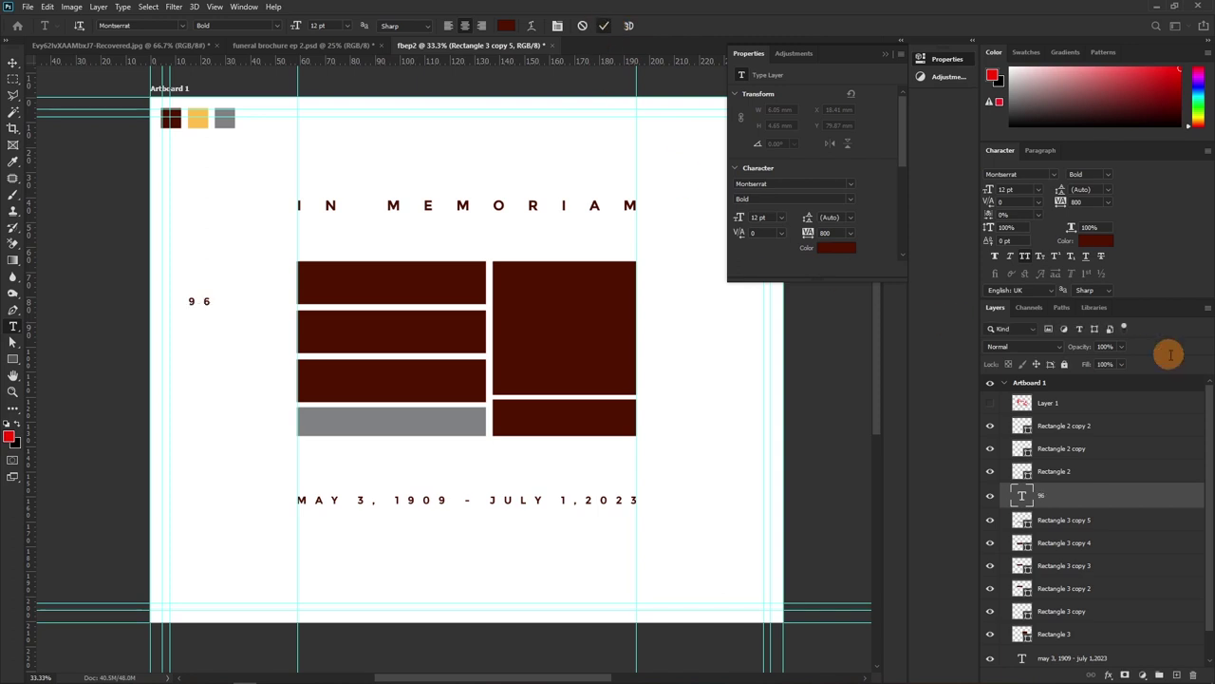
# Set the 96 tracking to -75 and its colour to white
pyautogui.click(1106, 202)
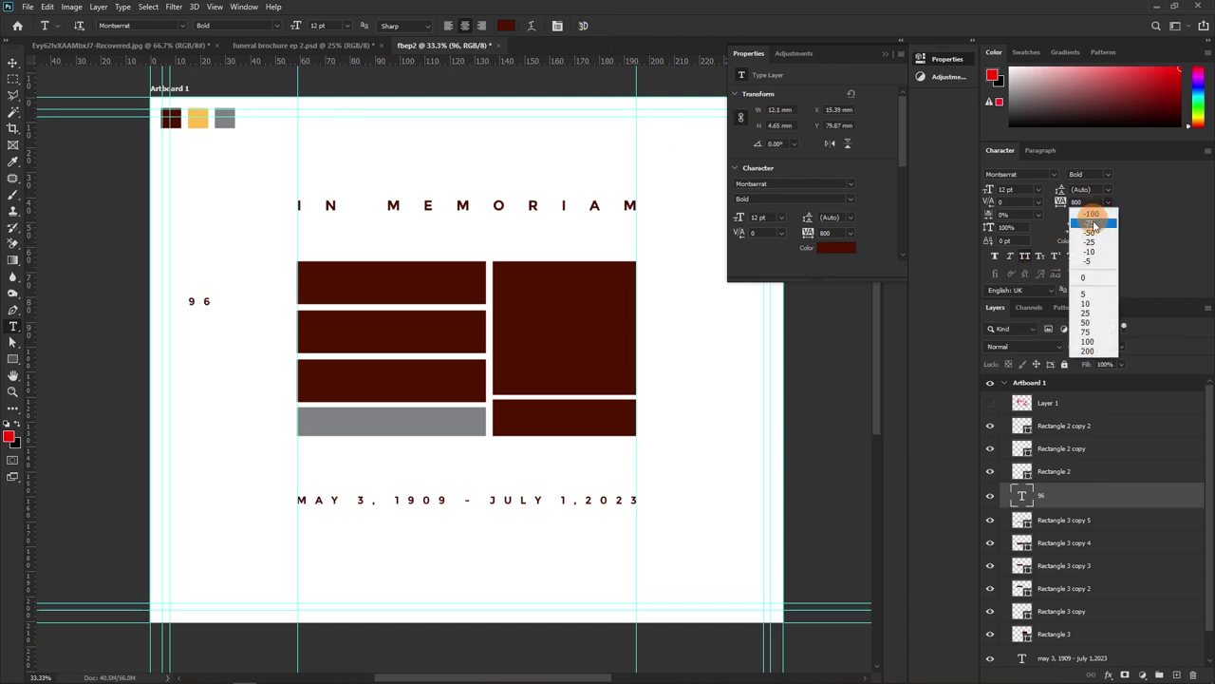
pyautogui.click(1087, 279)
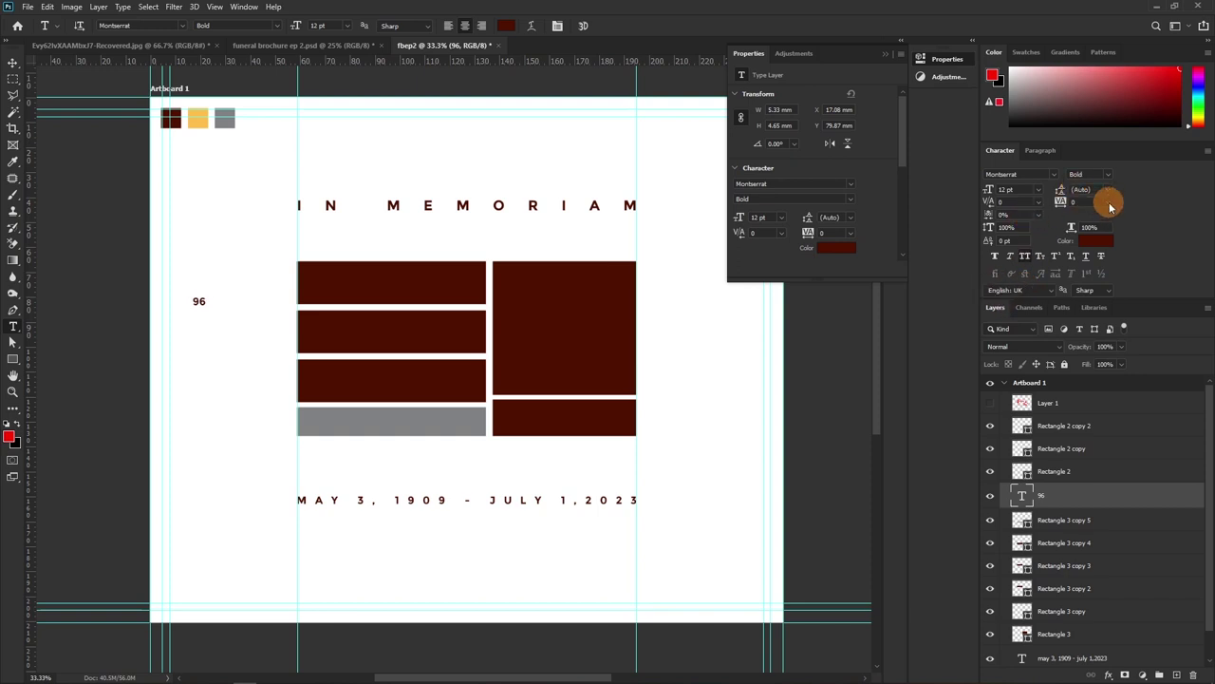
pyautogui.click(1107, 203)
pyautogui.click(1089, 223)
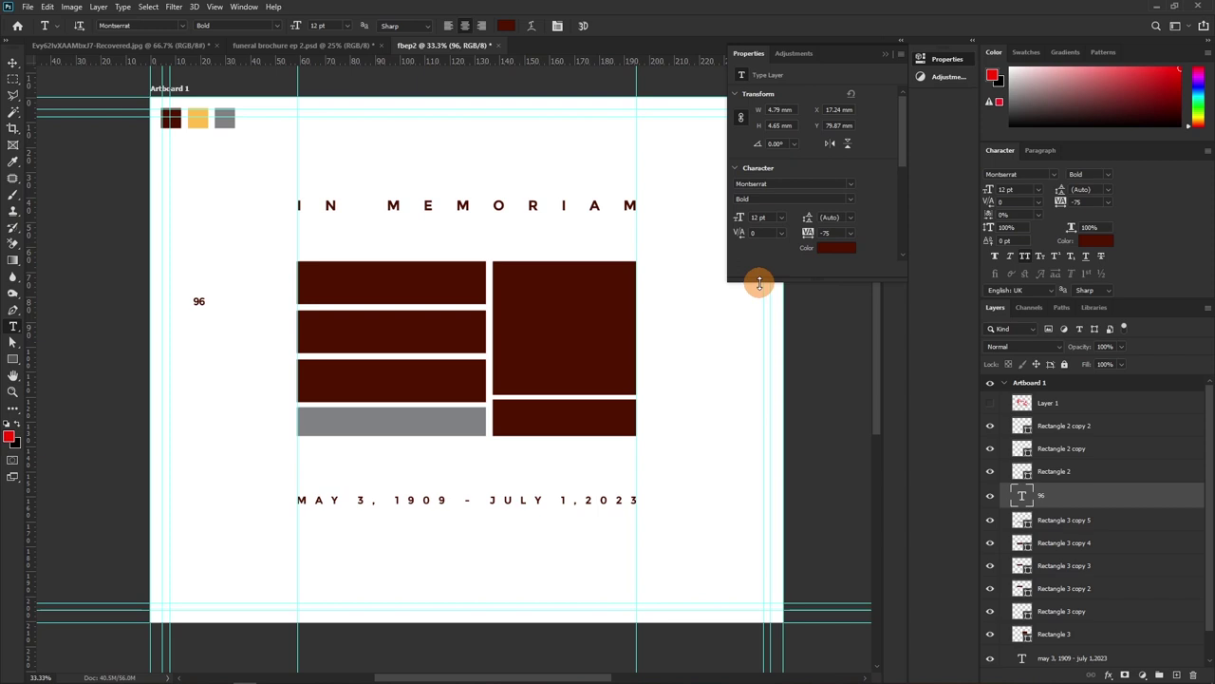
pyautogui.click(1094, 241)
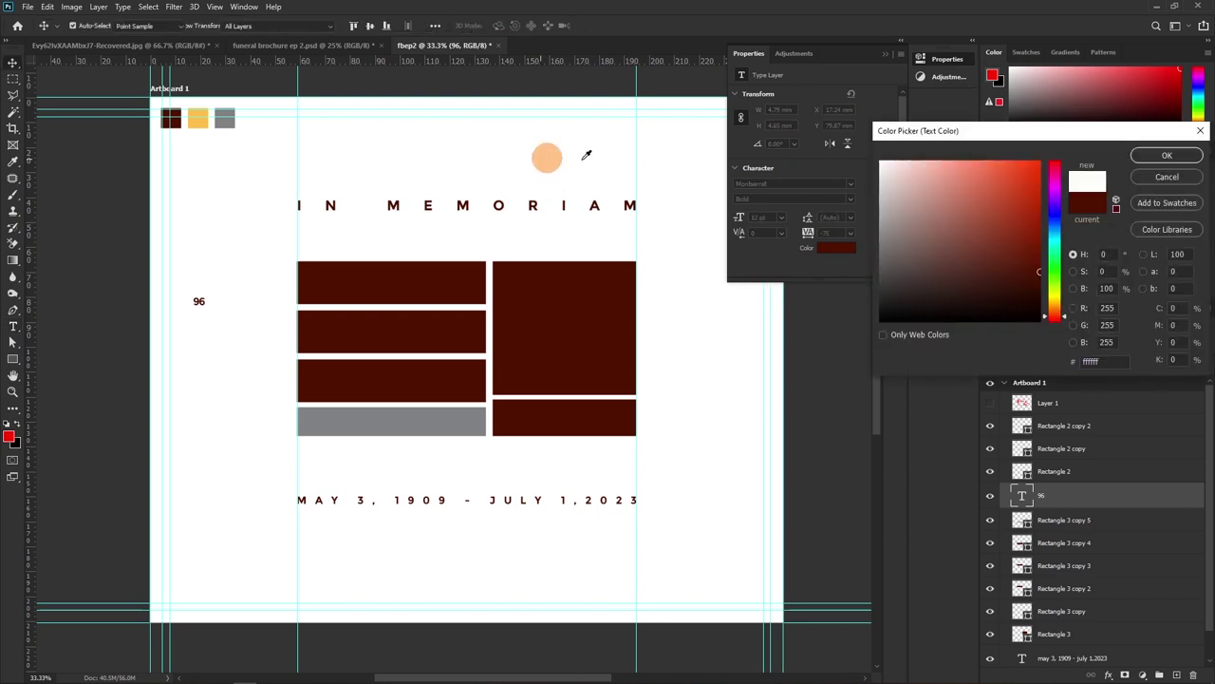
pyautogui.click(1166, 155)
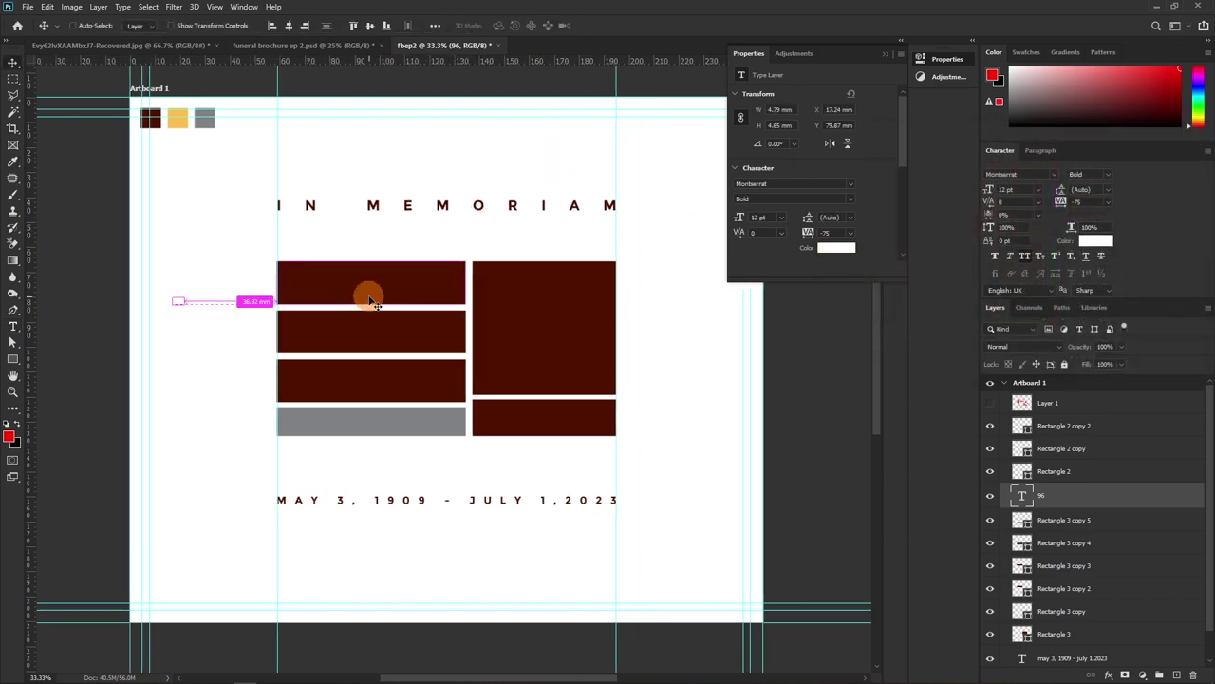
# Enlarge the 96 and place it to fill the tall right maroon block
pyautogui.hotkey('ctrl', 't')
pyautogui.moveTo(178, 305); pyautogui.dragTo(265, 437)
pyautogui.moveTo(246, 381); pyautogui.dragTo(545, 330)
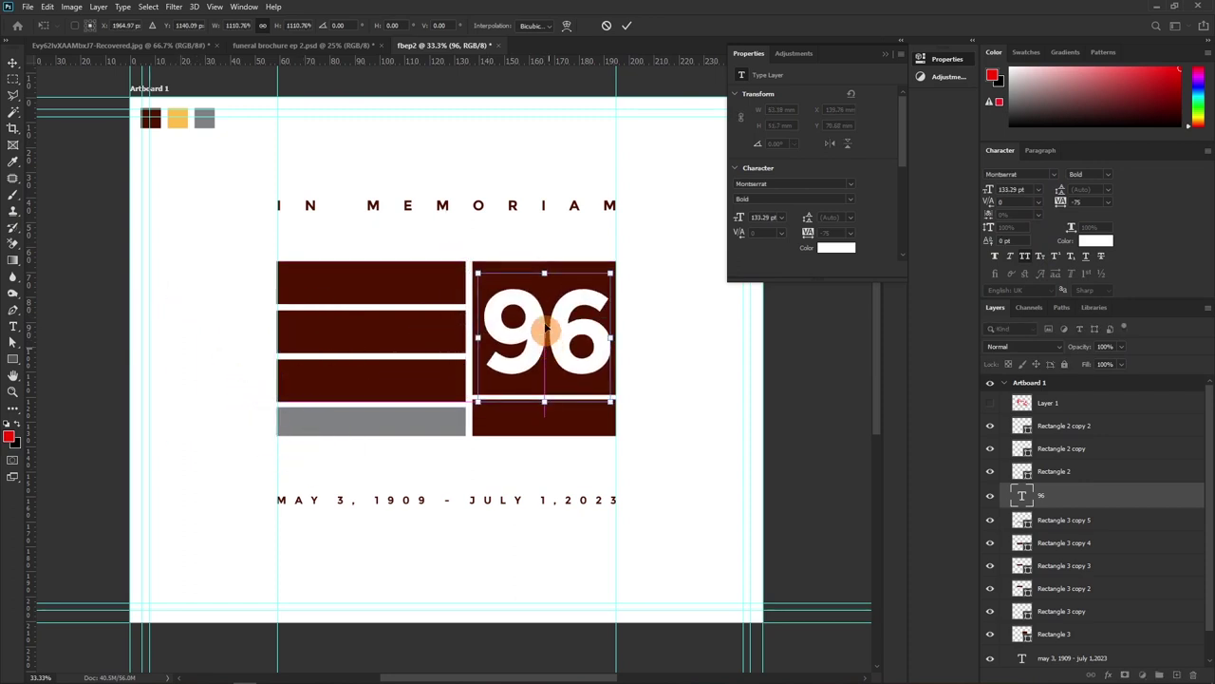
pyautogui.moveTo(474, 272); pyautogui.dragTo(470, 270)
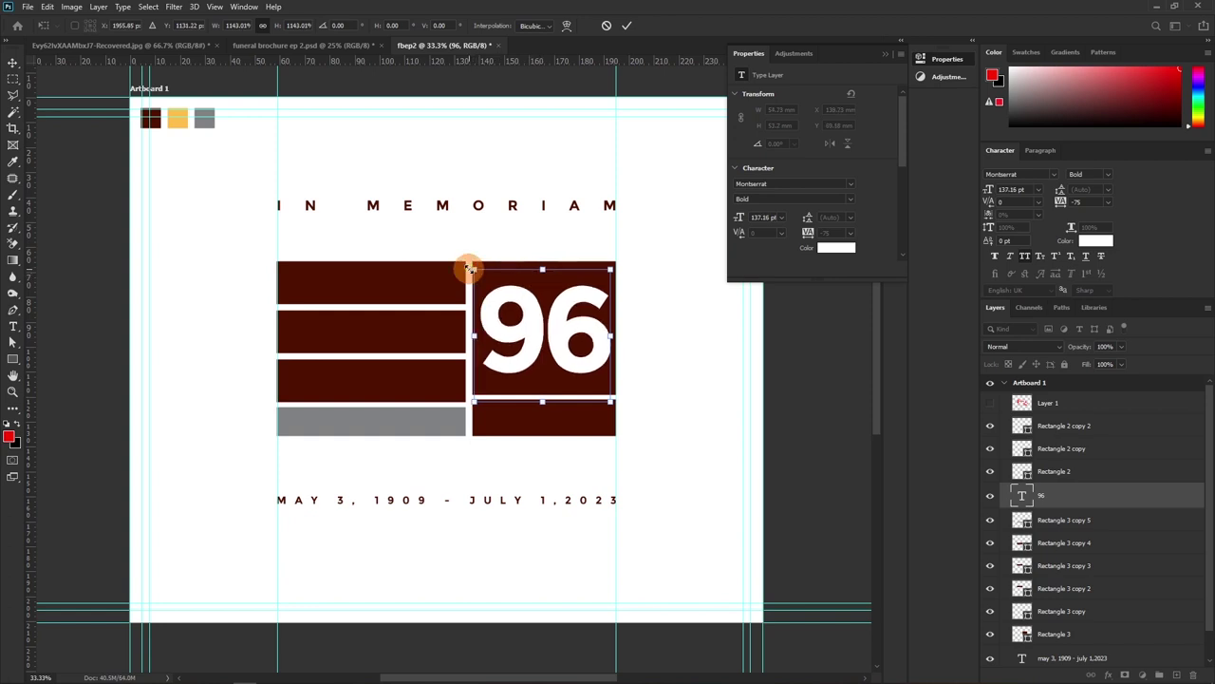
pyautogui.press('Return')
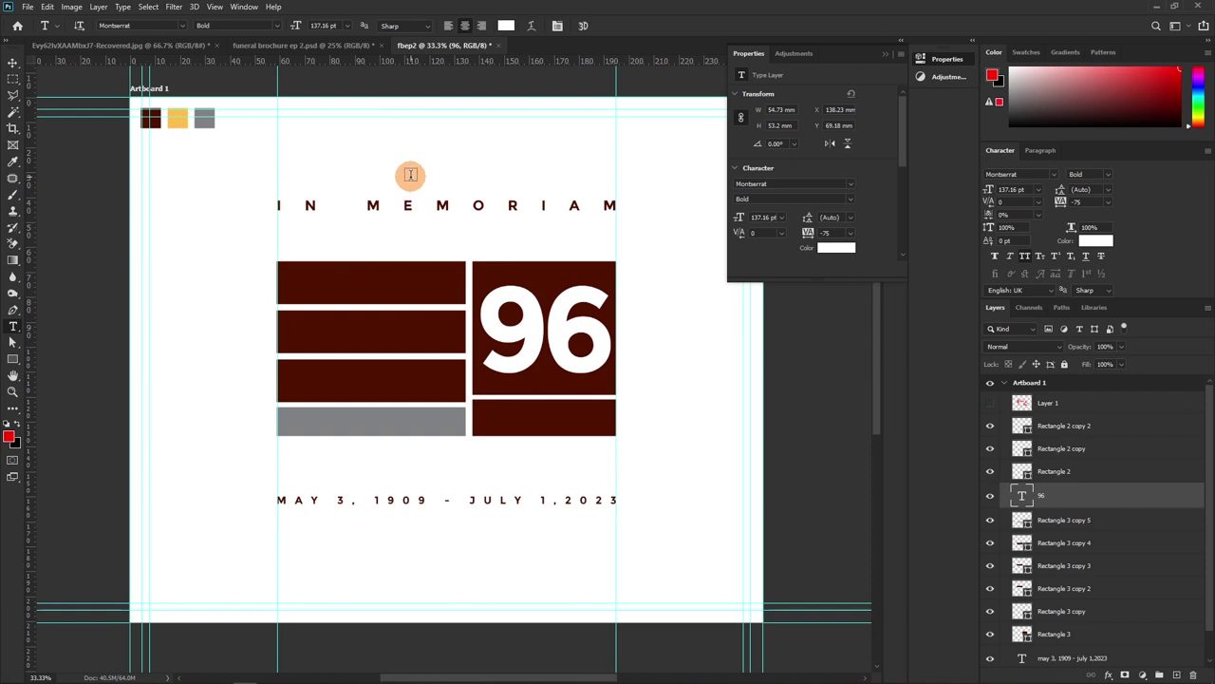
# Add the YEARS text layer and set it to Regular weight
pyautogui.click(410, 175)
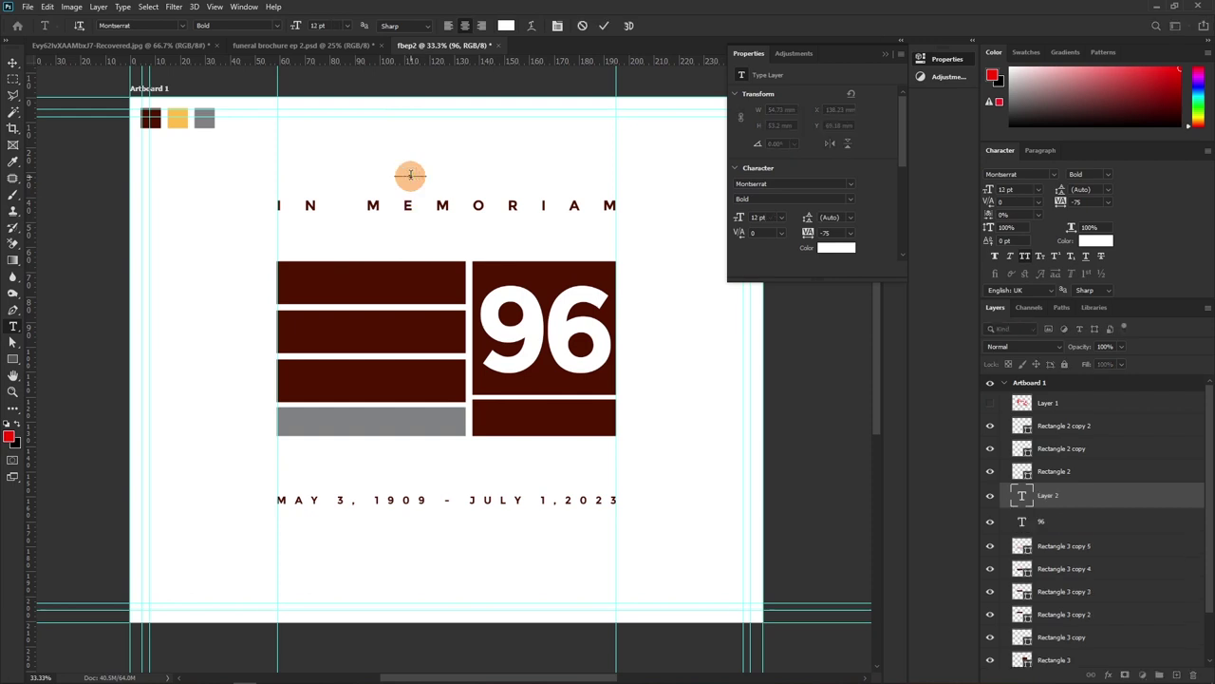
pyautogui.click(608, 28)
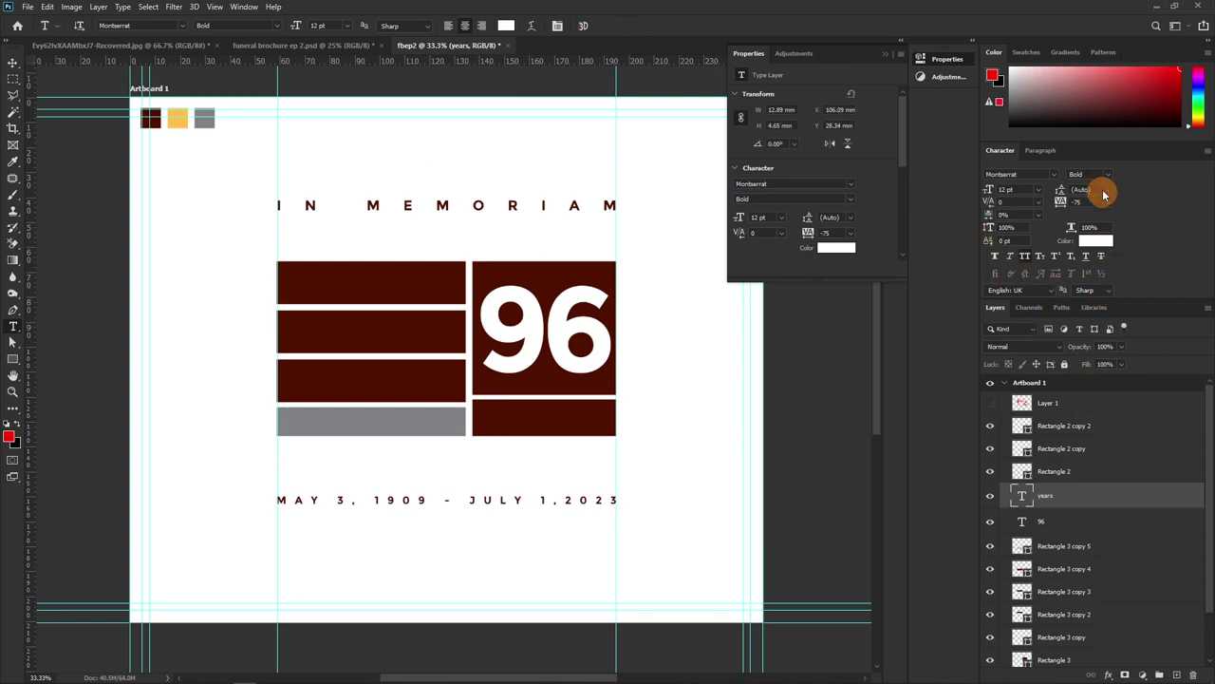
pyautogui.click(1105, 175)
pyautogui.click(1048, 189)
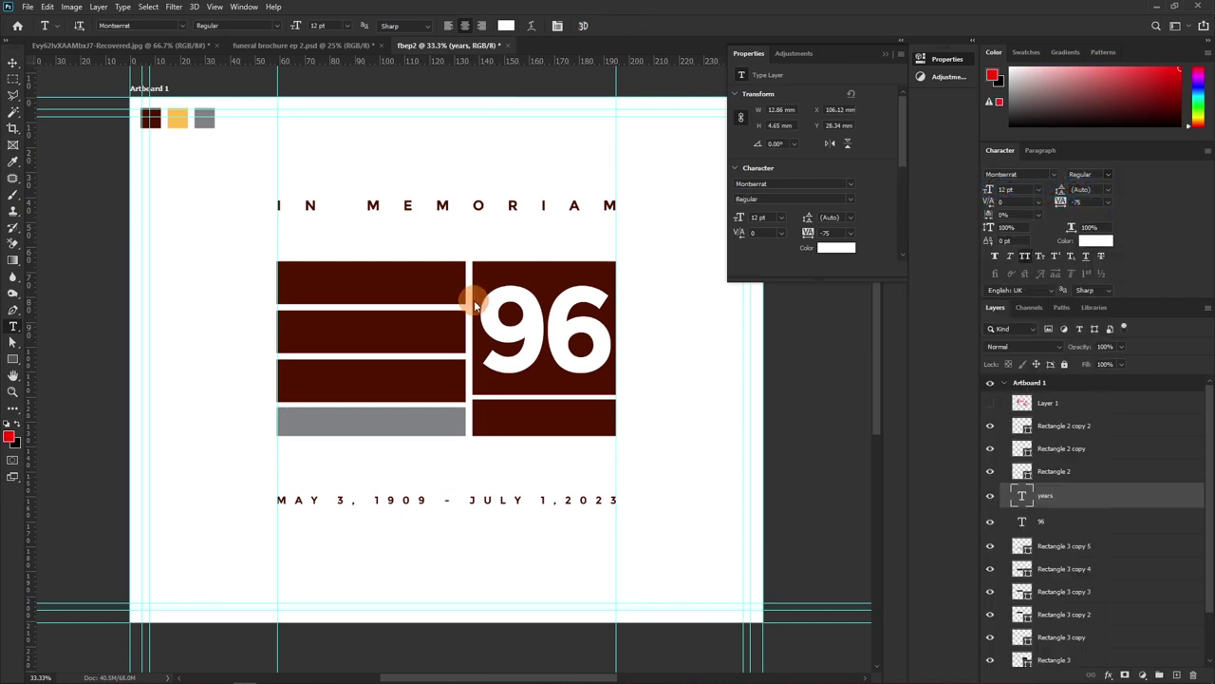
# Move the YEARS text into the maroon box below the 96
pyautogui.press('v')
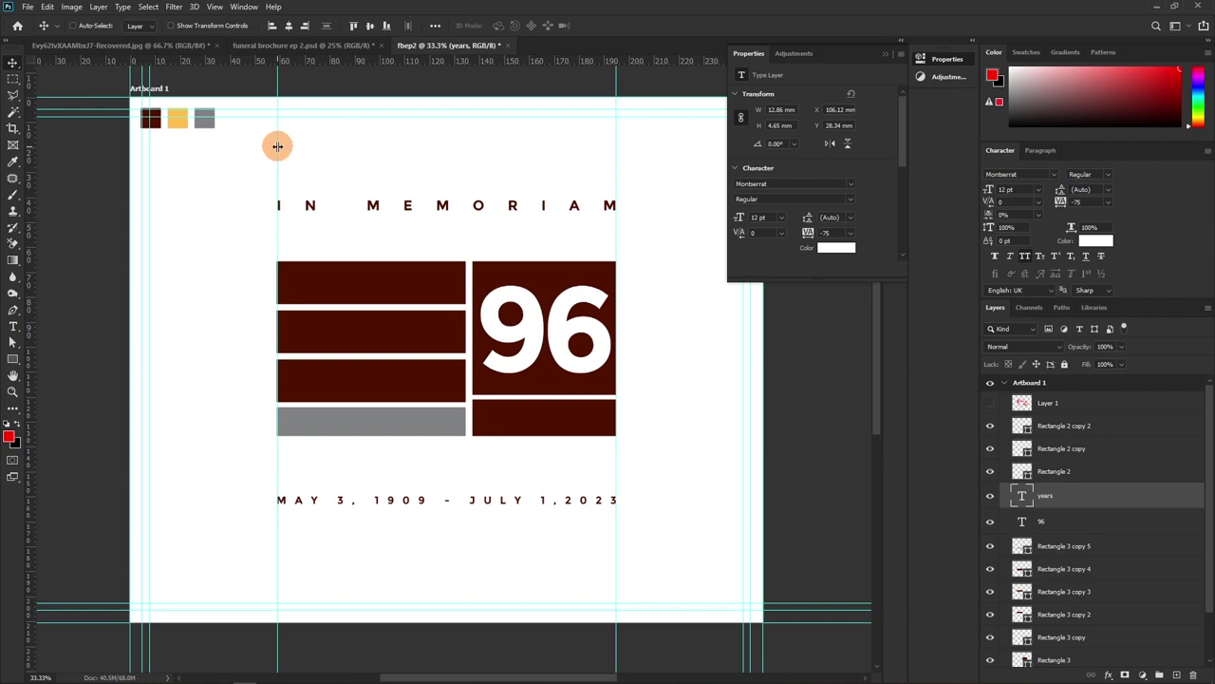
pyautogui.moveTo(353, 142); pyautogui.dragTo(476, 384)
pyautogui.press('ctrl')
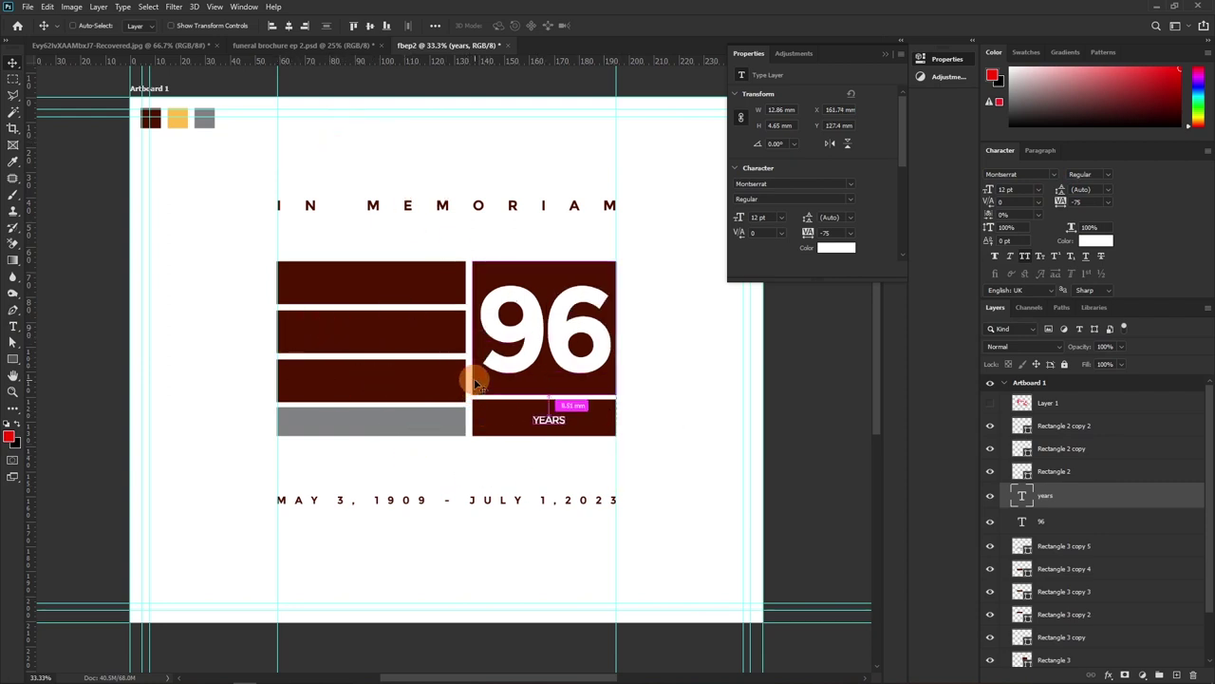
pyautogui.hotkey('ctrl', 't')
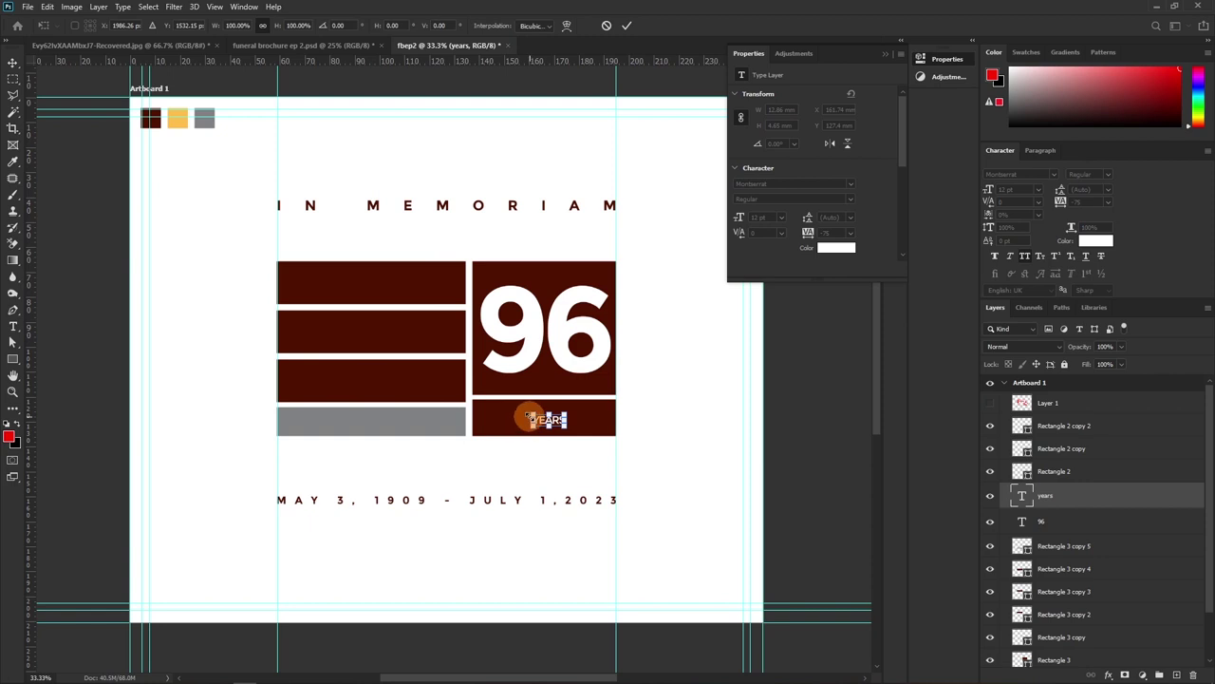
pyautogui.press('Return')
pyautogui.press('ctrl')
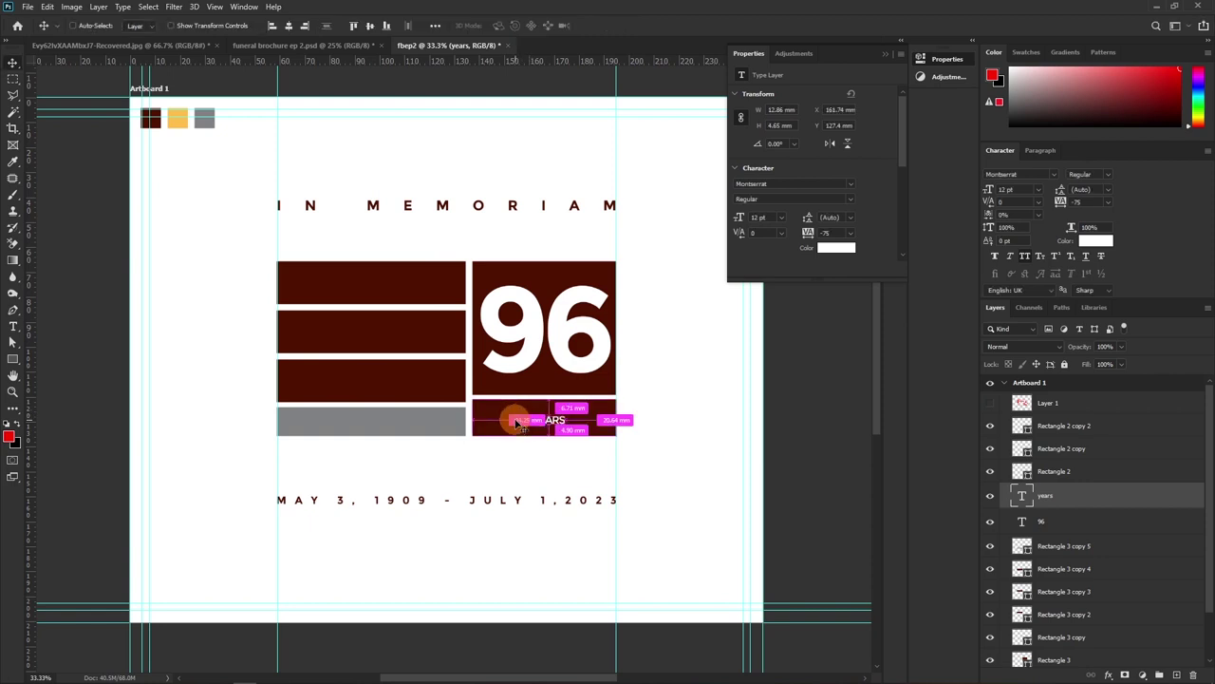
pyautogui.moveTo(517, 420); pyautogui.dragTo(385, 171)
# Scale YEARS up so it fills the width of the lower box
pyautogui.hotkey('ctrl', 't')
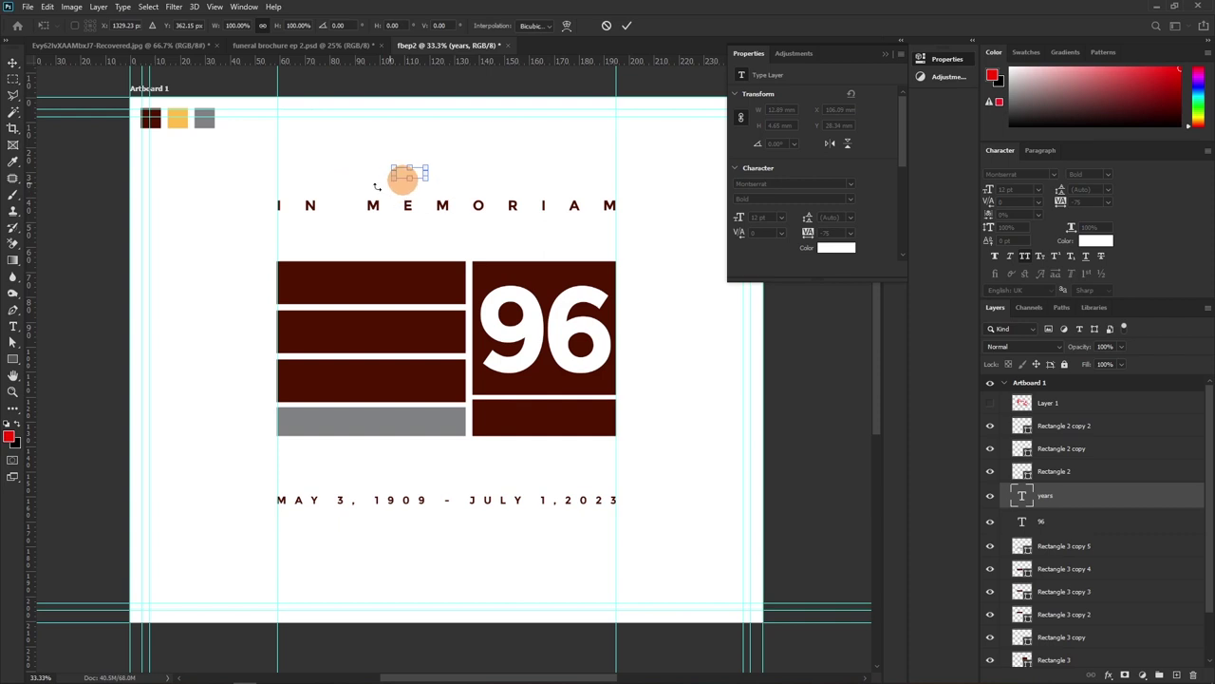
pyautogui.moveTo(417, 174); pyautogui.dragTo(568, 417)
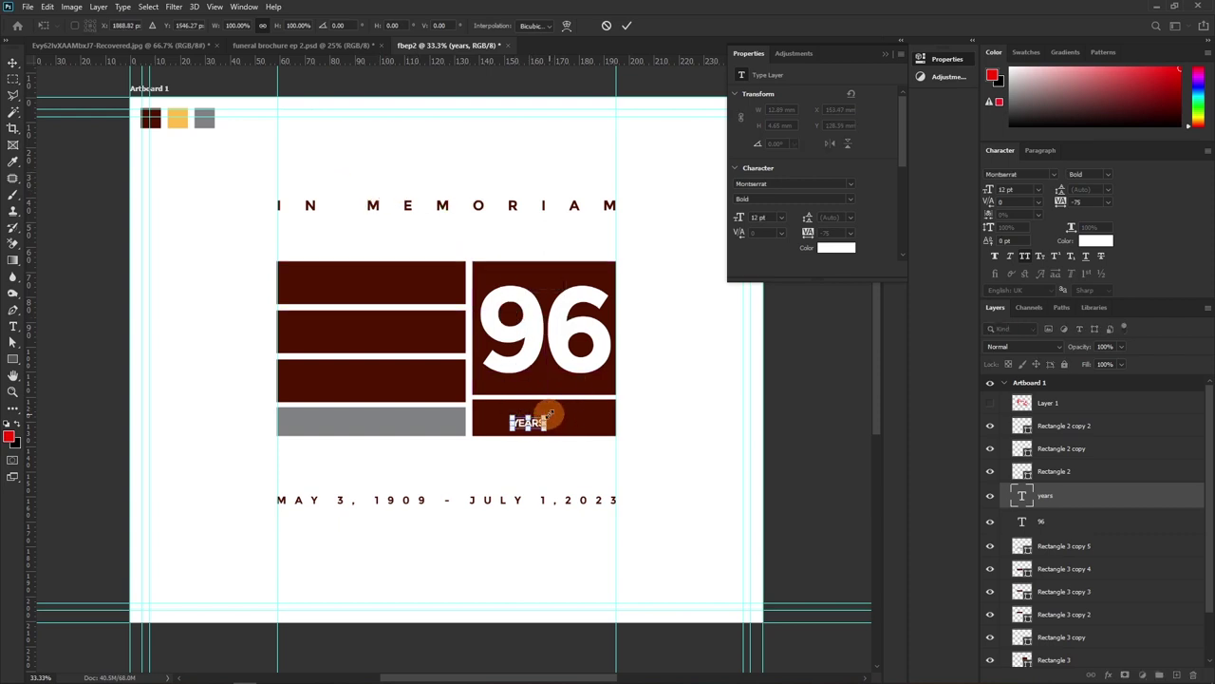
pyautogui.moveTo(549, 415); pyautogui.dragTo(595, 401)
pyautogui.moveTo(511, 415); pyautogui.dragTo(484, 410)
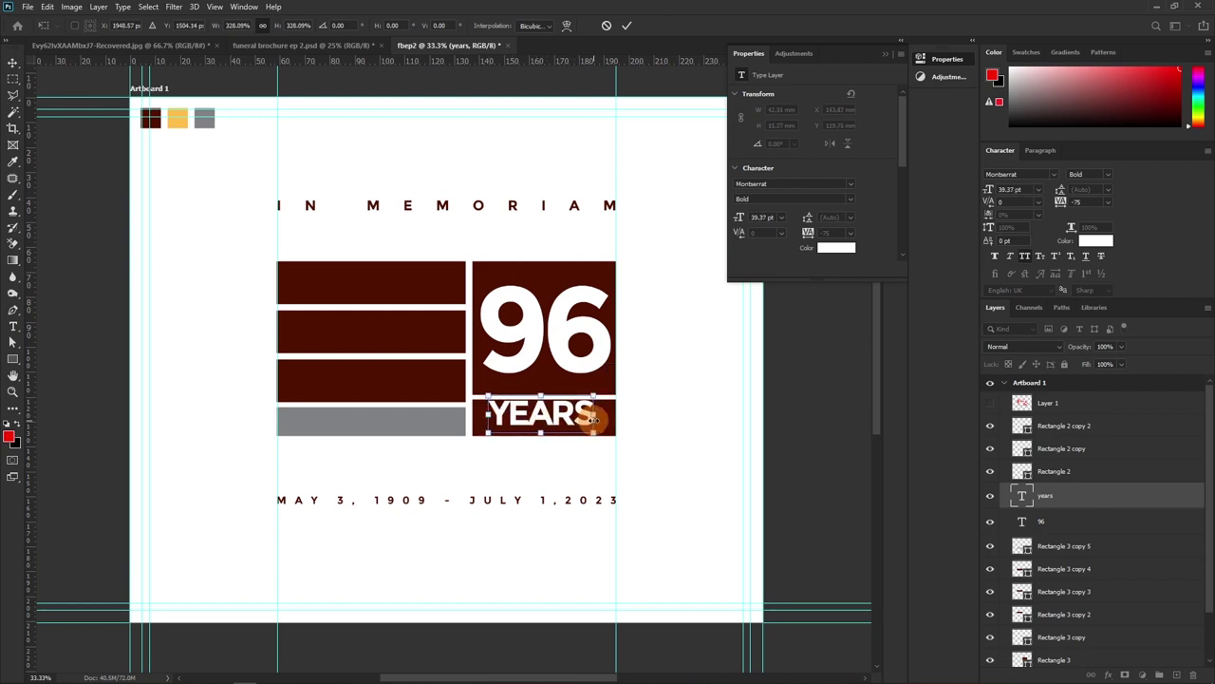
pyautogui.moveTo(593, 414); pyautogui.dragTo(602, 403)
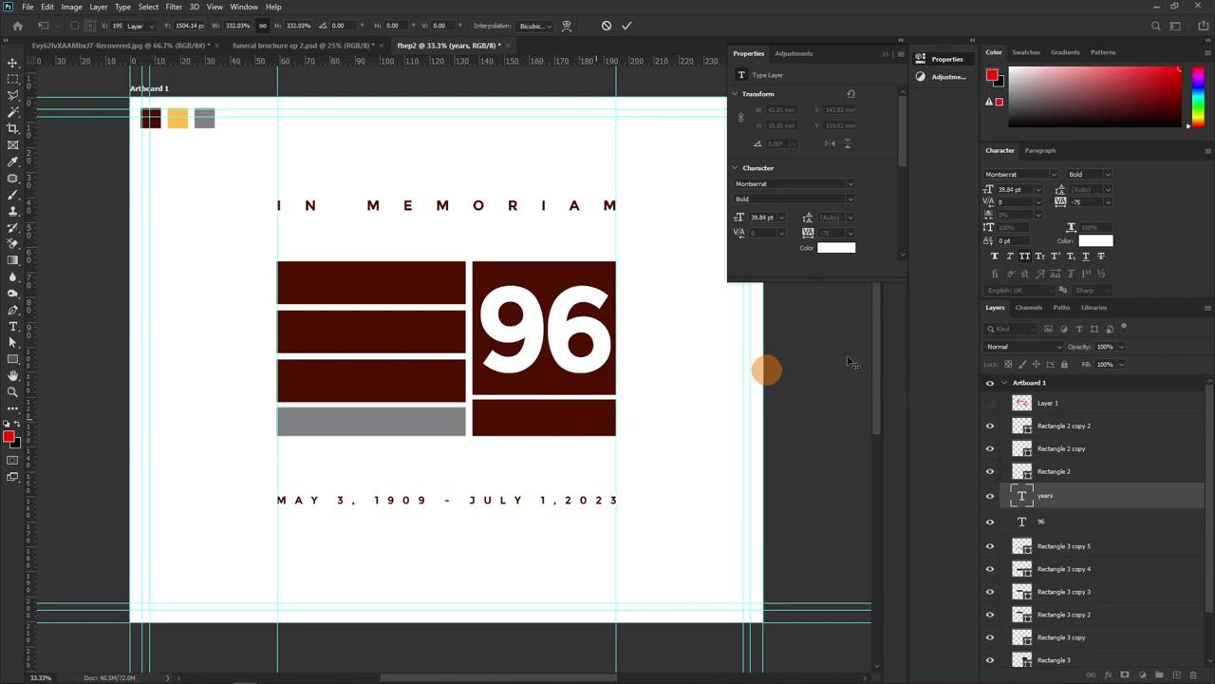
pyautogui.press('Return')
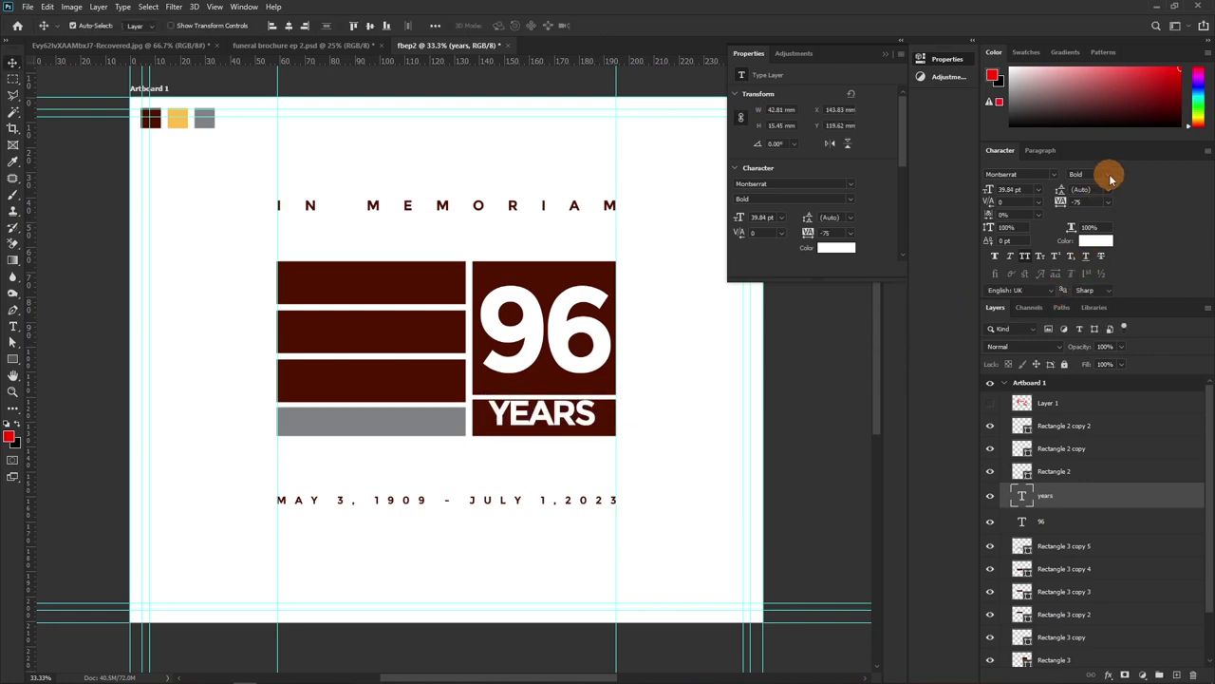
# Set YEARS to Regular with 0 tracking, lower it slightly, and copy it into the top bar
pyautogui.click(1104, 175)
pyautogui.click(1042, 189)
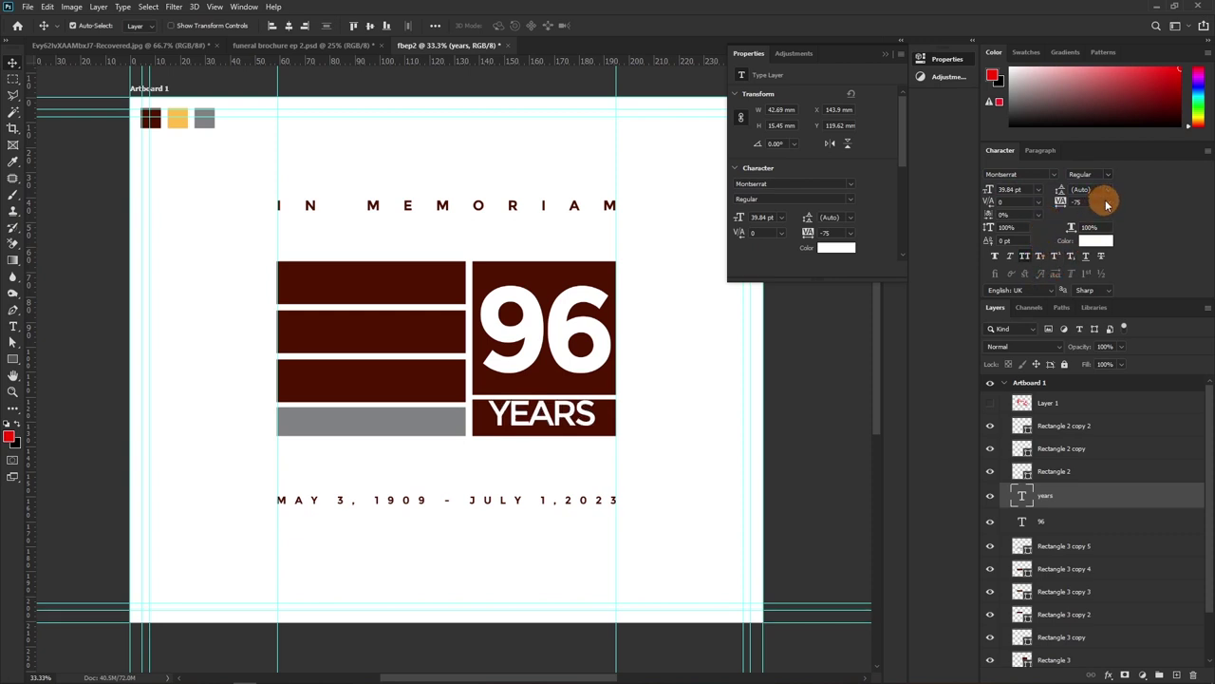
pyautogui.click(1105, 203)
pyautogui.click(1089, 274)
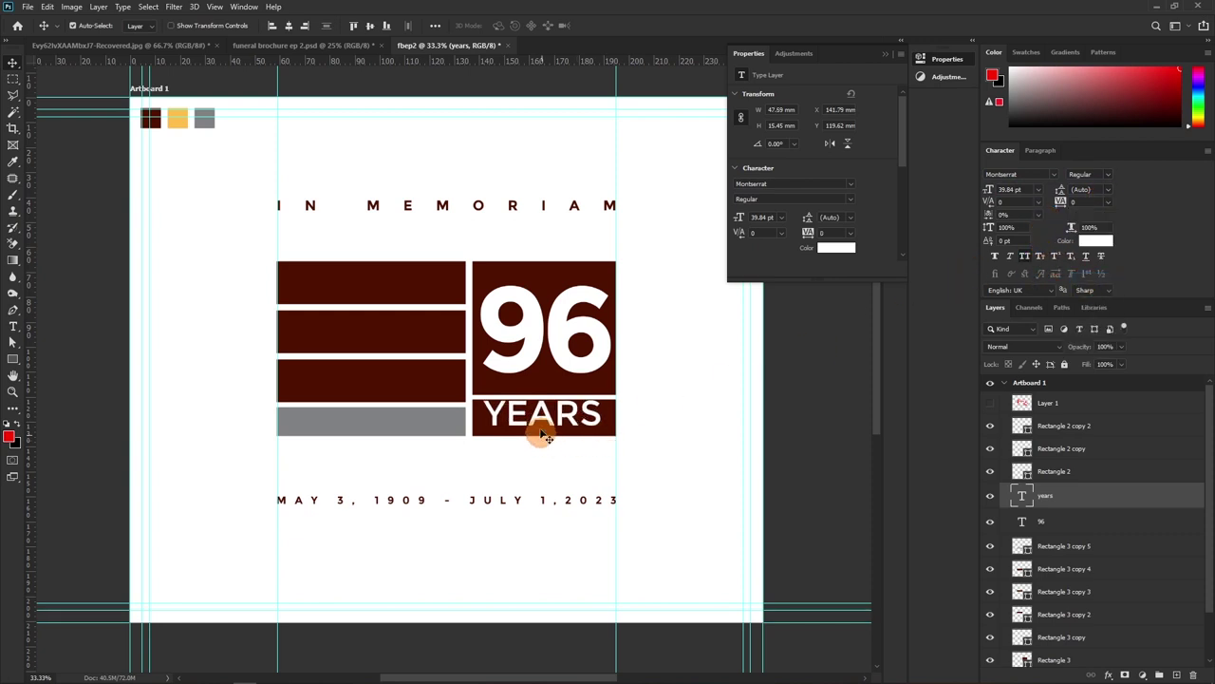
pyautogui.moveTo(545, 410); pyautogui.dragTo(543, 414)
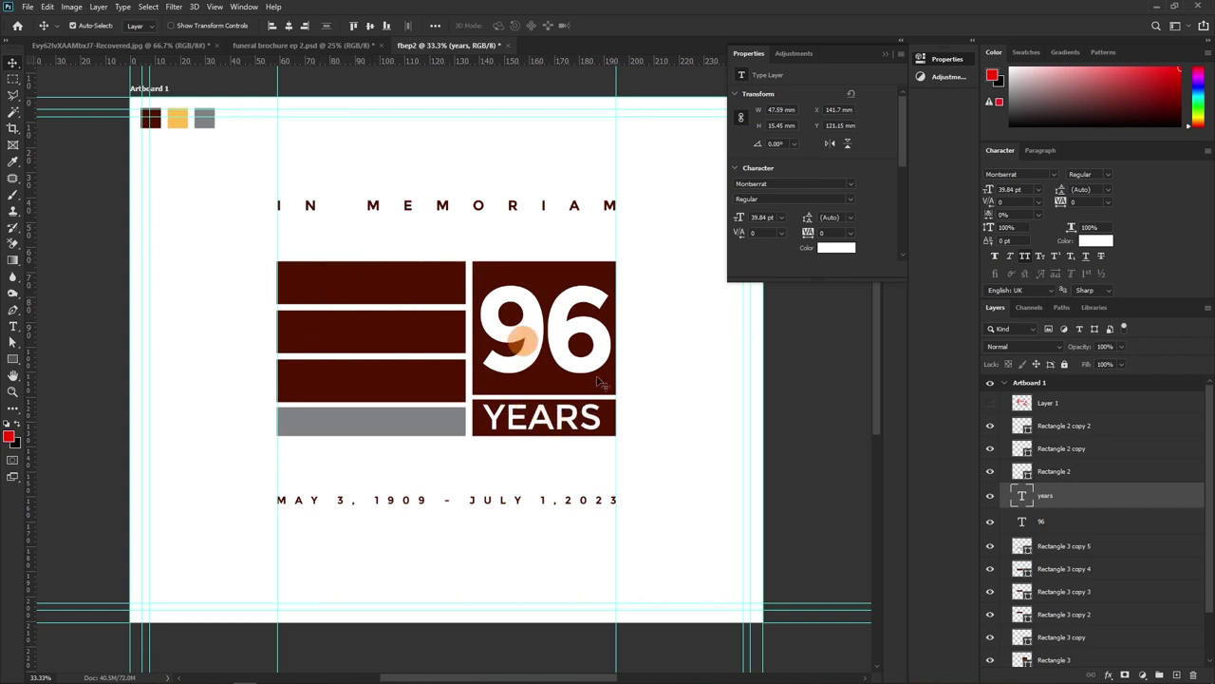
pyautogui.moveTo(578, 421); pyautogui.dragTo(390, 291)
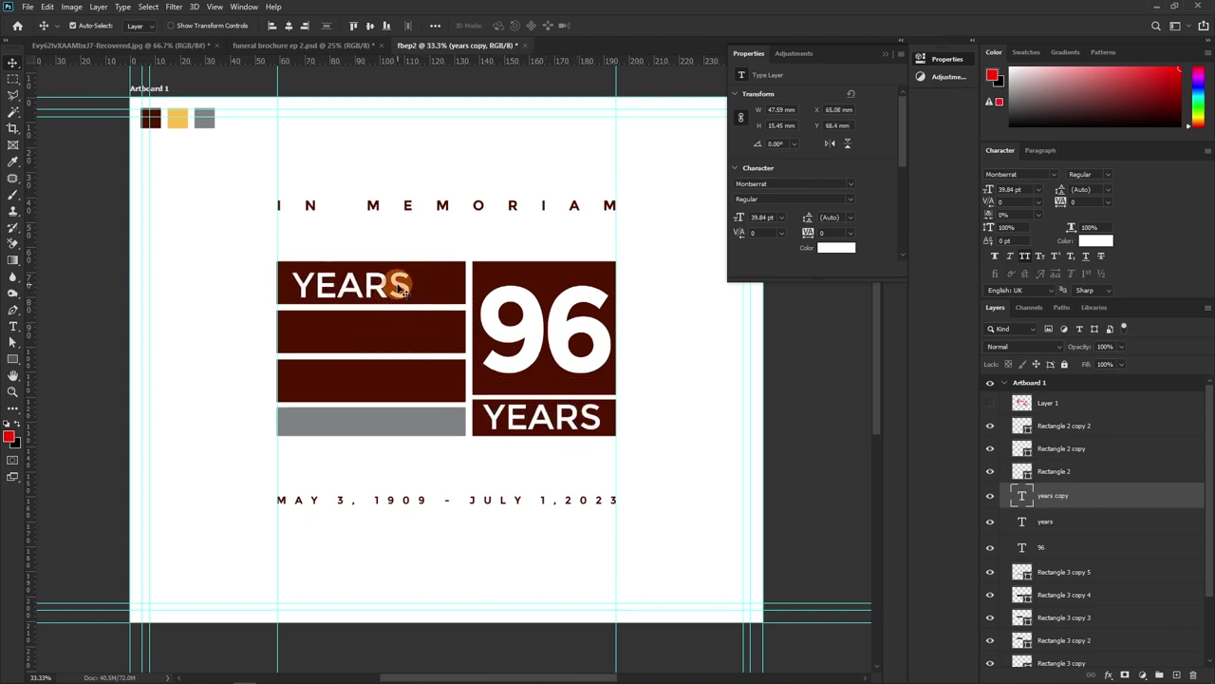
# Retype the copied text as ROLANG and shift it slightly right in the top bar
pyautogui.doubleClick(389, 283)
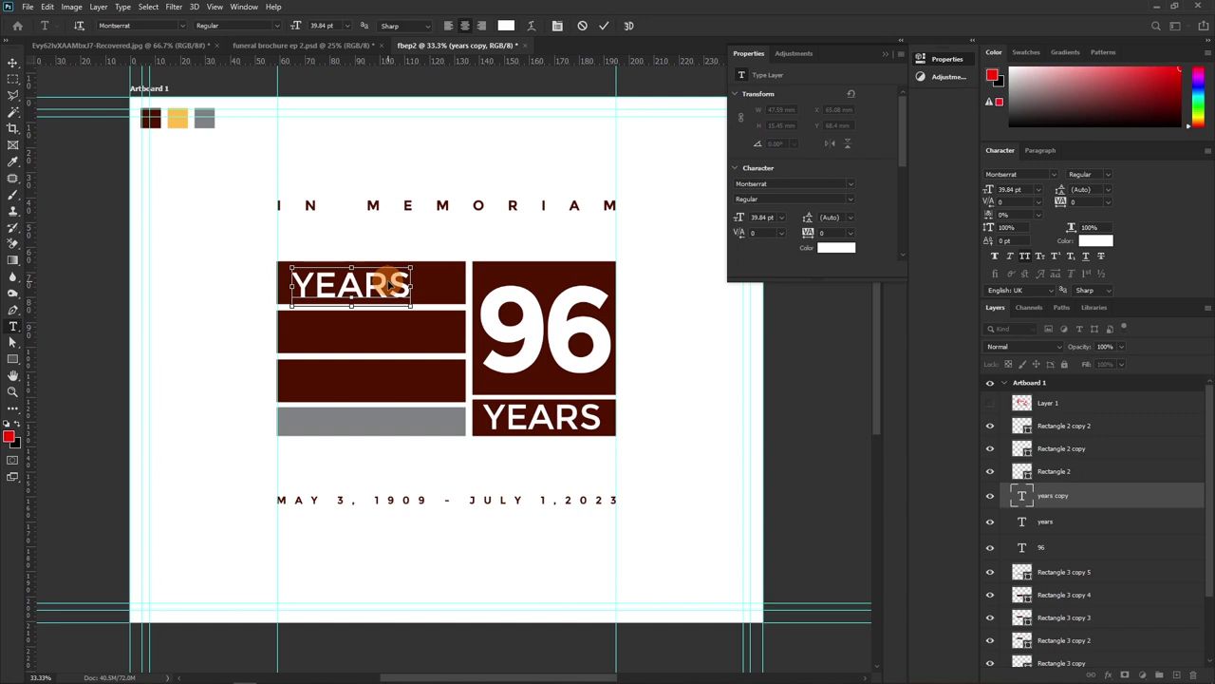
pyautogui.hotkey('ctrl', 'a')
pyautogui.write('ROLAN')
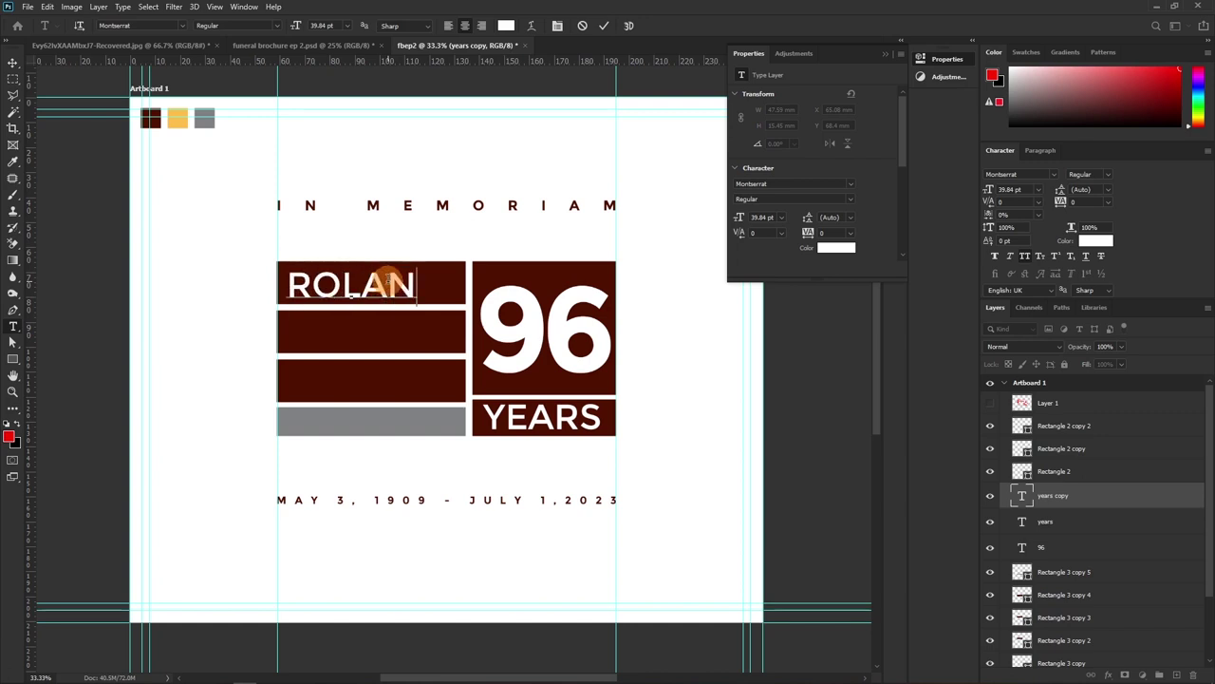
pyautogui.write('G')
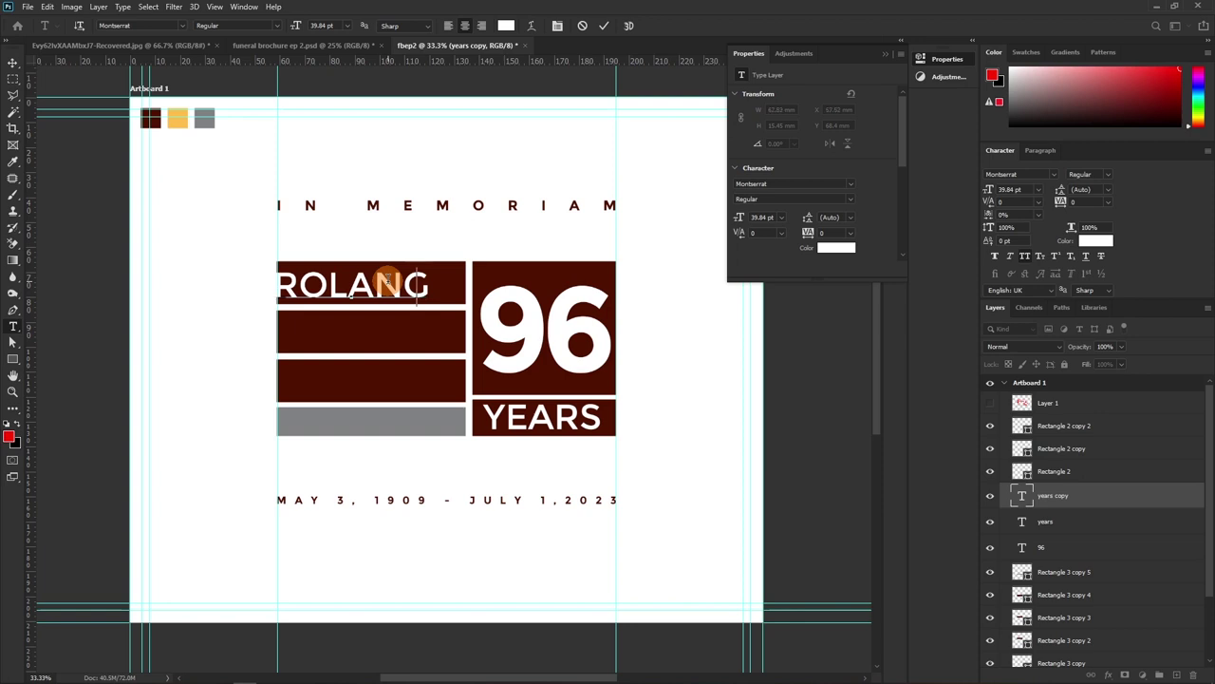
pyautogui.press('BackSpace')
pyautogui.write('G')
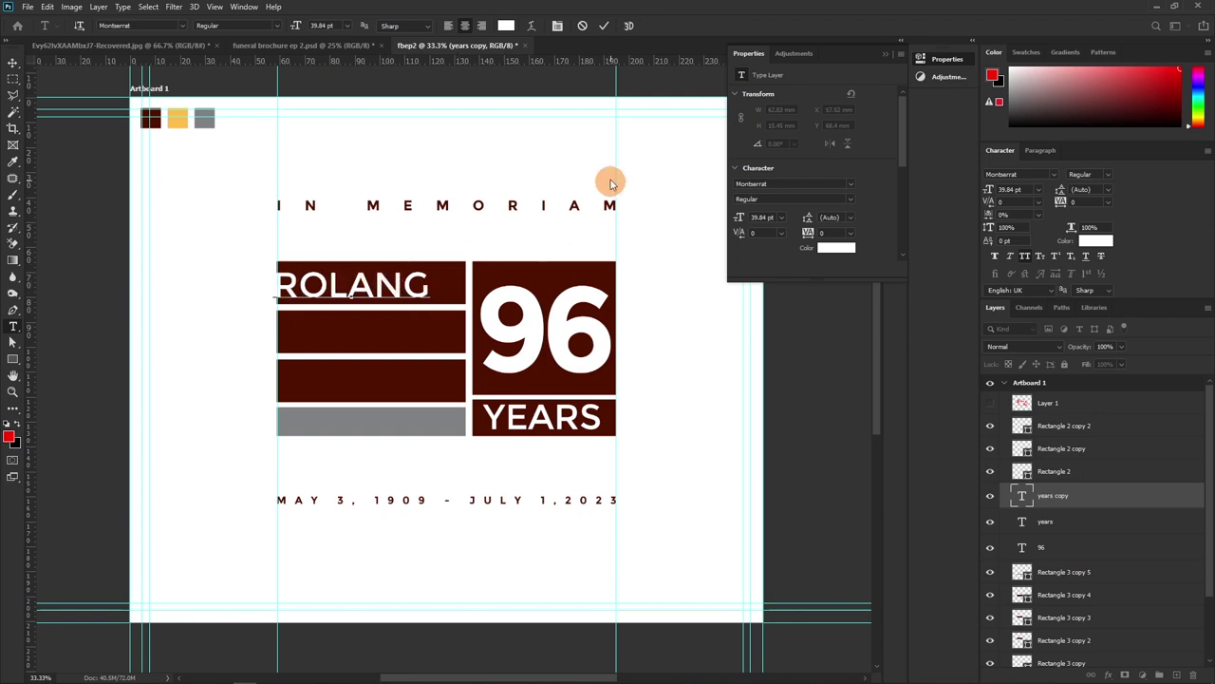
pyautogui.click(603, 27)
pyautogui.press('v')
pyautogui.moveTo(354, 275); pyautogui.dragTo(365, 275)
# Colour the ROLANG text orange, sampled from the swatch
pyautogui.click(1096, 241)
pyautogui.click(178, 117)
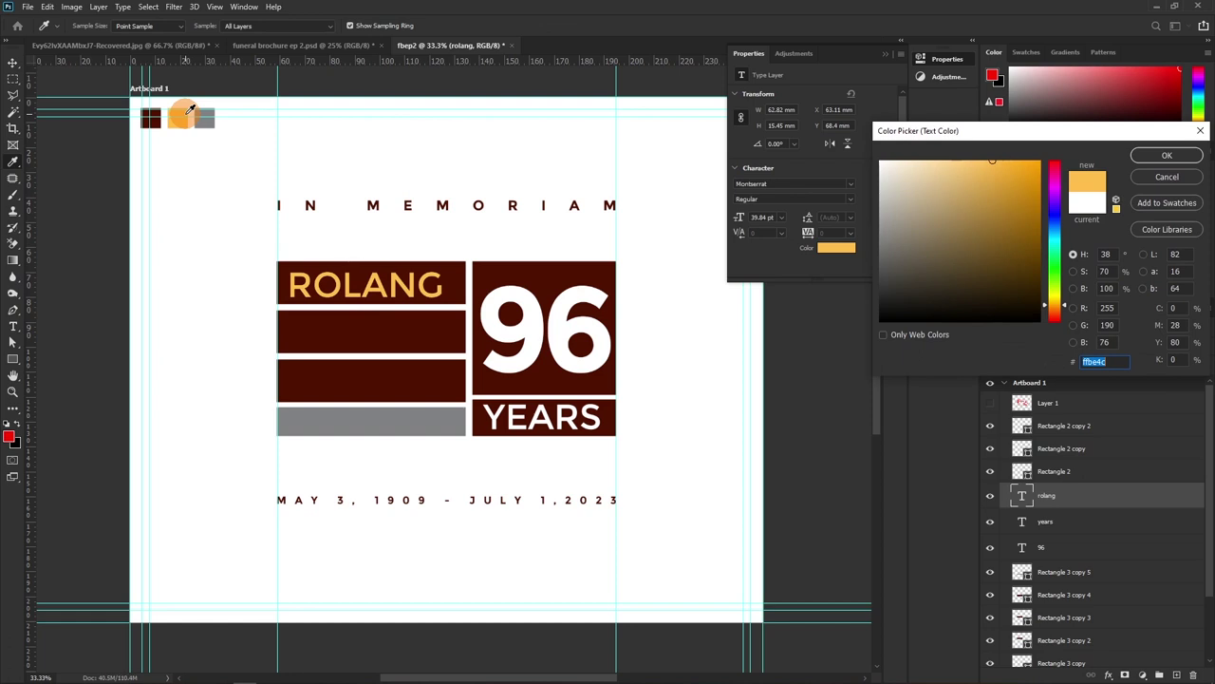
pyautogui.click(1166, 155)
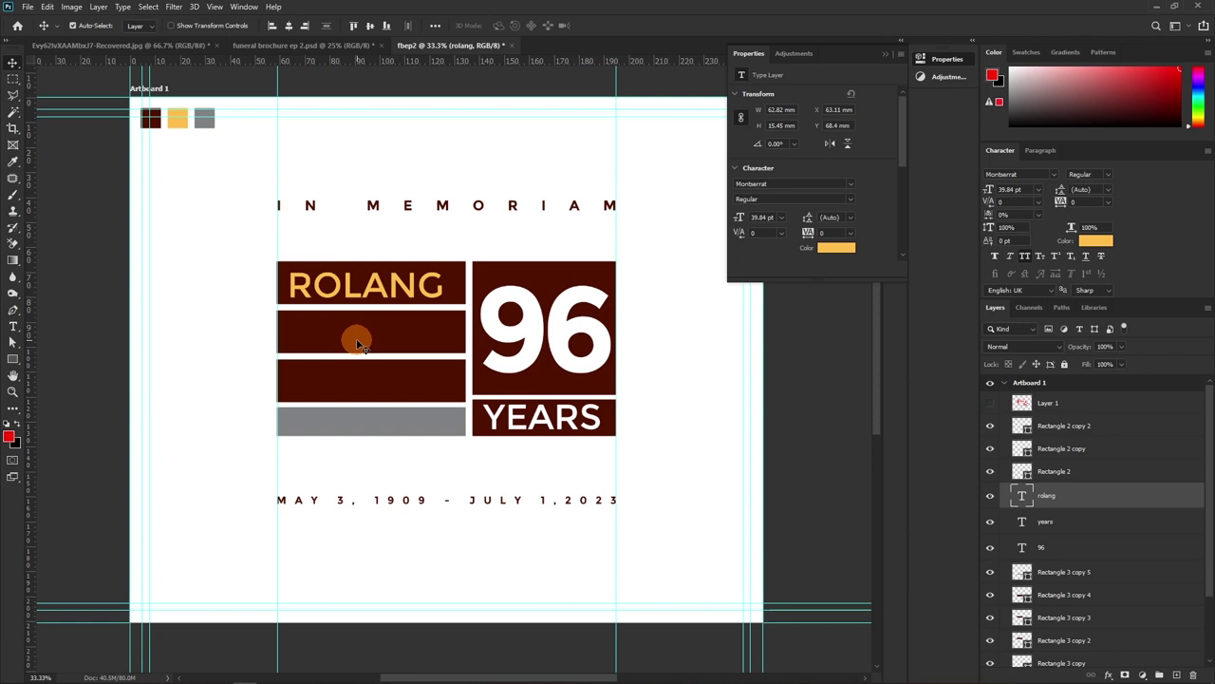
# Duplicate the name text into the second and third bars and onto the grey bar
pyautogui.moveTo(357, 343); pyautogui.dragTo(353, 334)
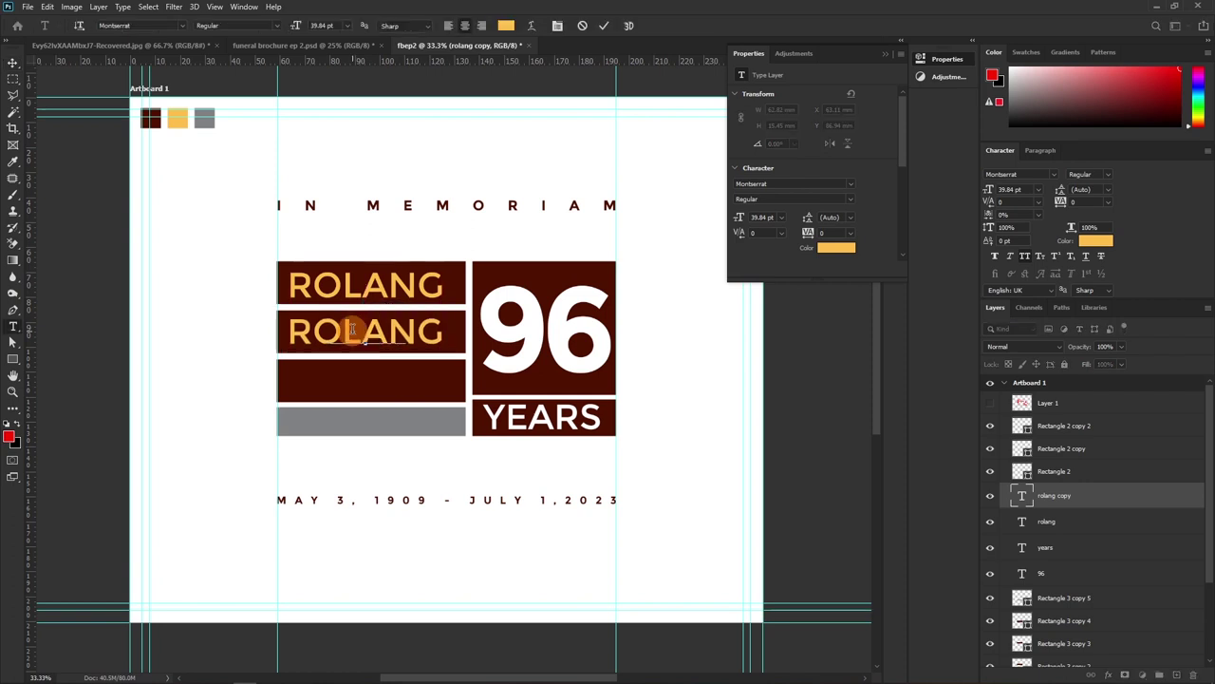
pyautogui.click(604, 24)
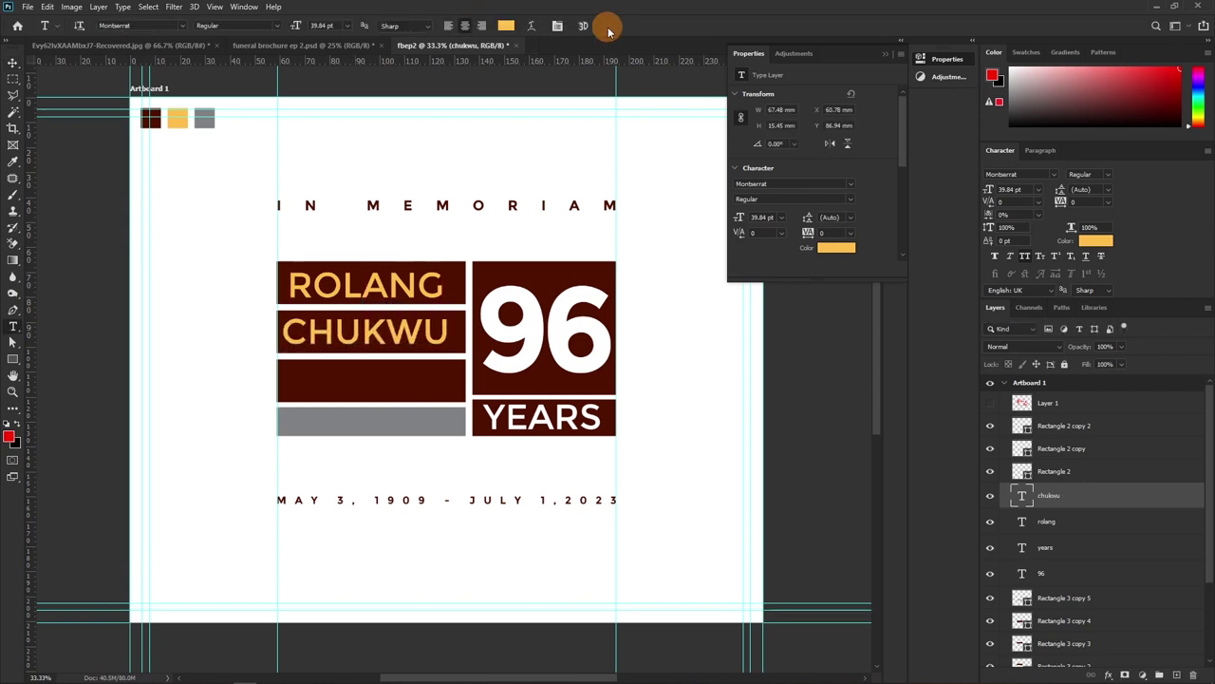
pyautogui.moveTo(347, 348); pyautogui.dragTo(348, 380)
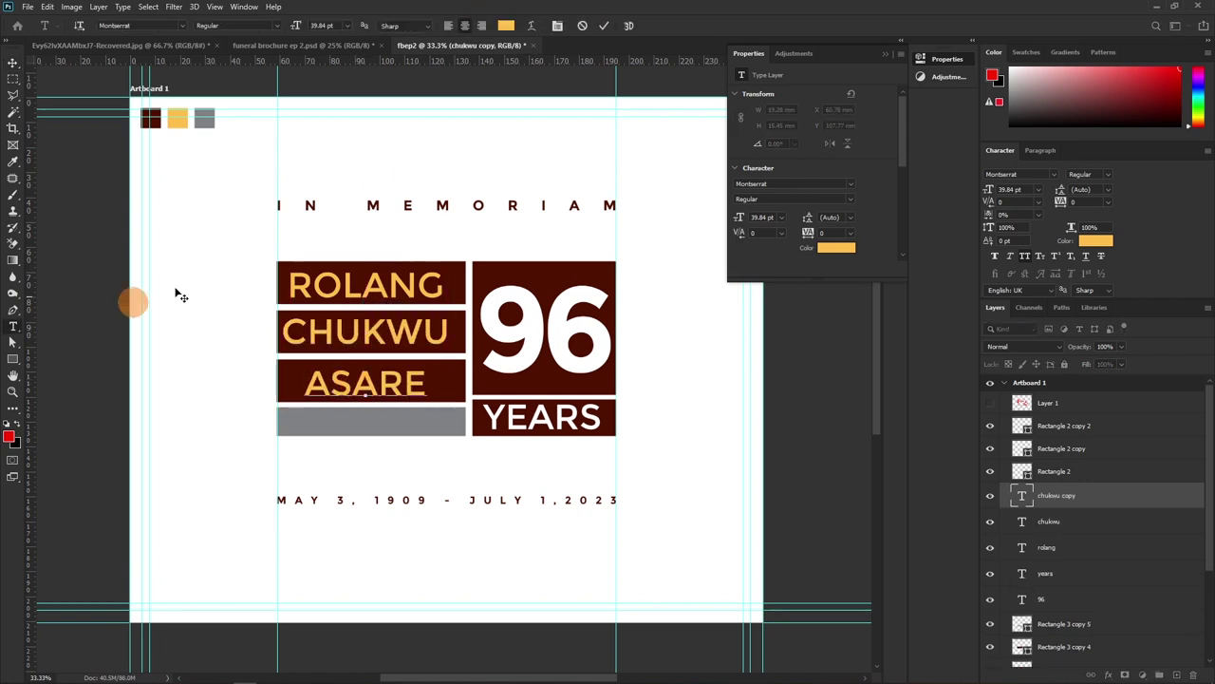
pyautogui.moveTo(365, 383); pyautogui.dragTo(365, 419)
pyautogui.doubleClick(365, 419)
pyautogui.hotkey('ctrl', 'a')
pyautogui.click(1096, 240)
pyautogui.click(988, 214)
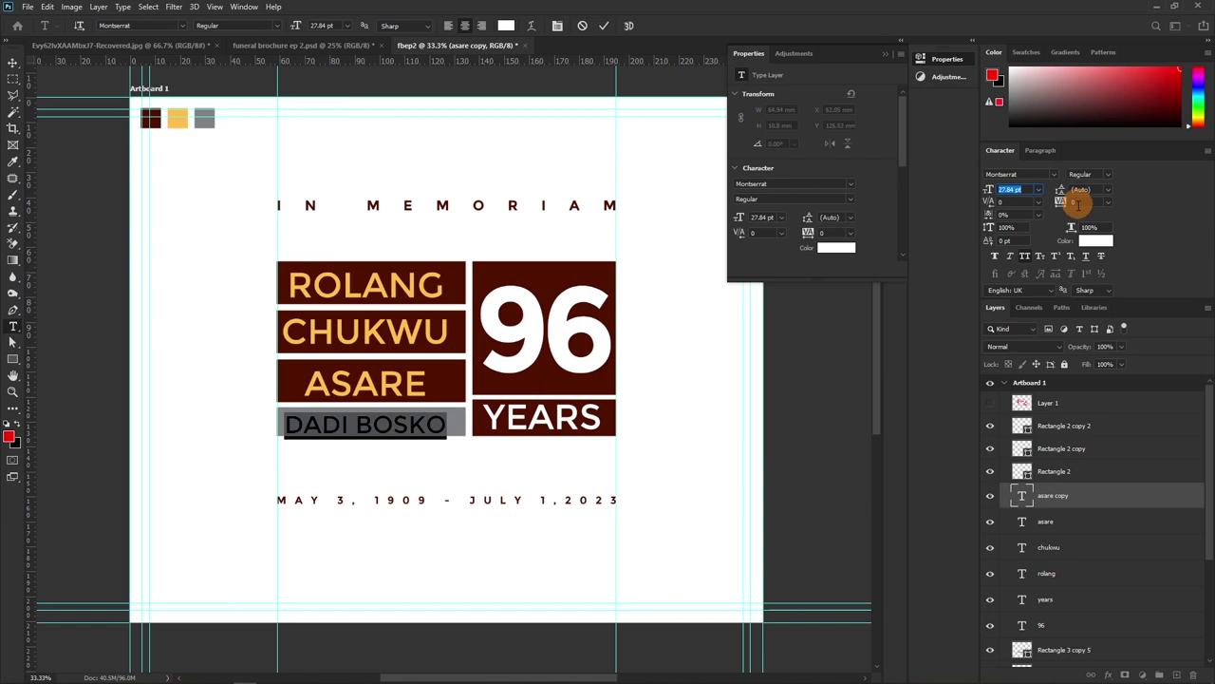
pyautogui.click(604, 26)
# Inspect the maroon, orange and grey swatch colours in the colour picker
pyautogui.doubleClick(1021, 471)
pyautogui.press('Return')
pyautogui.doubleClick(1021, 448)
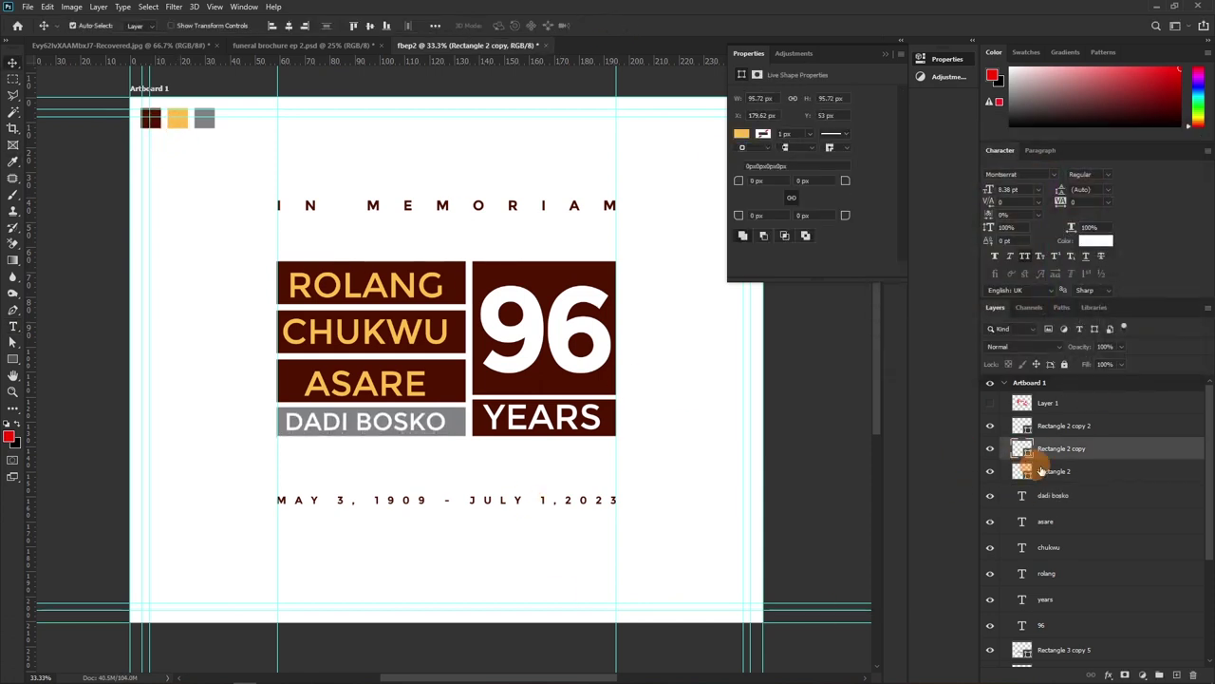
pyautogui.press('Return')
pyautogui.doubleClick(1021, 426)
pyautogui.press('Return')
pyautogui.press('v')
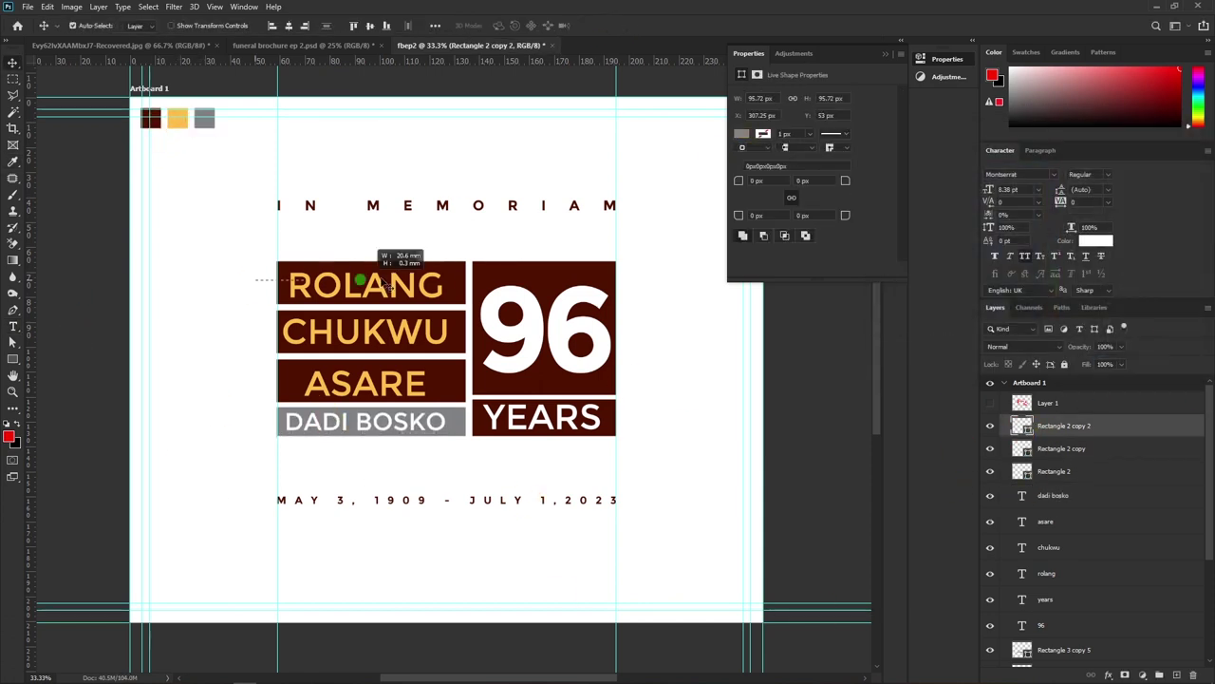
pyautogui.click(355, 274)
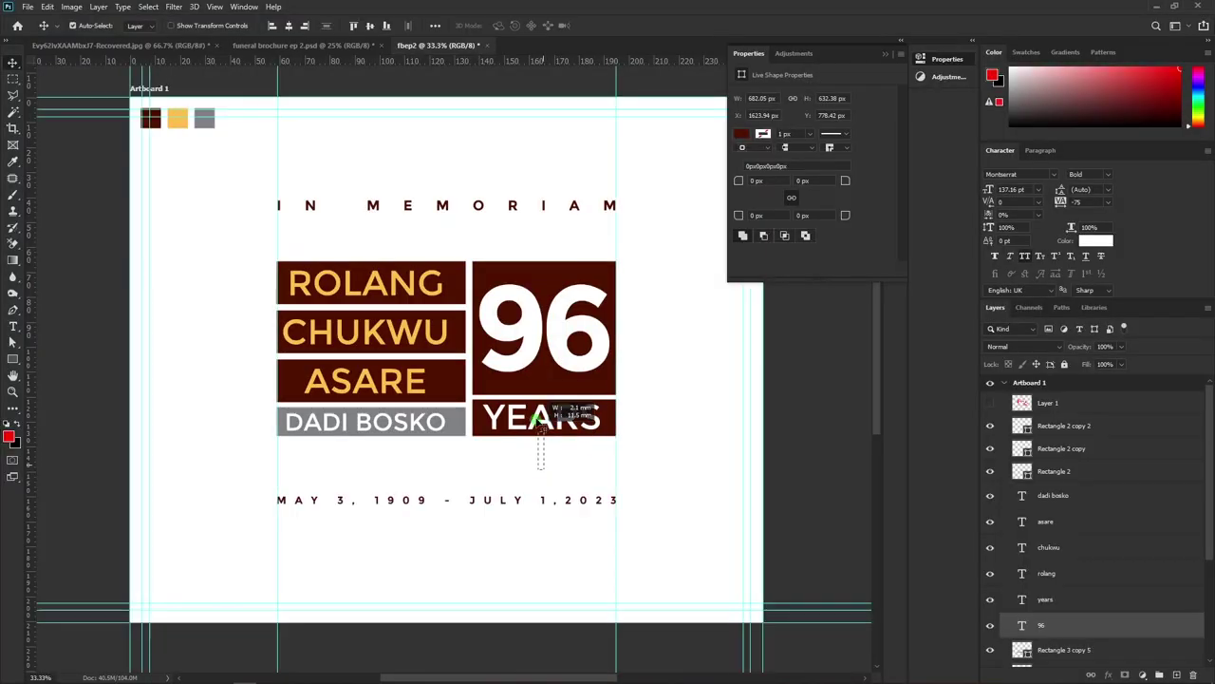
# Centre the YEARS text horizontally and vertically within its maroon box
pyautogui.click(546, 417)
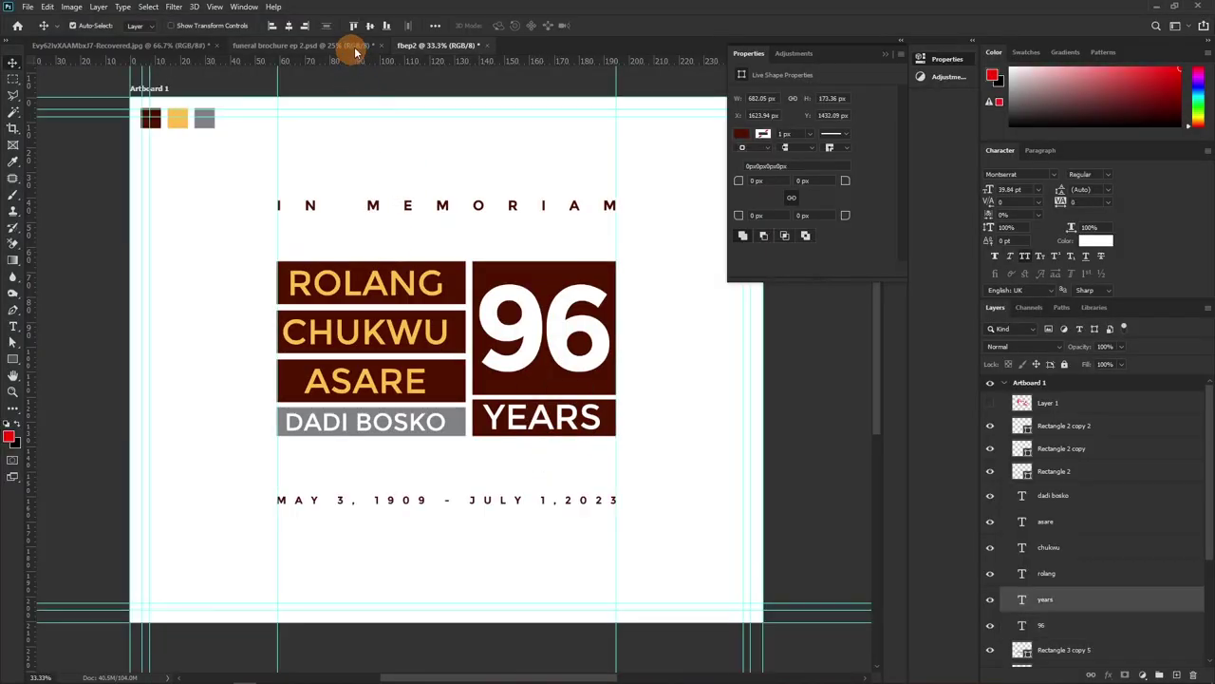
pyautogui.click(506, 468)
pyautogui.click(533, 423)
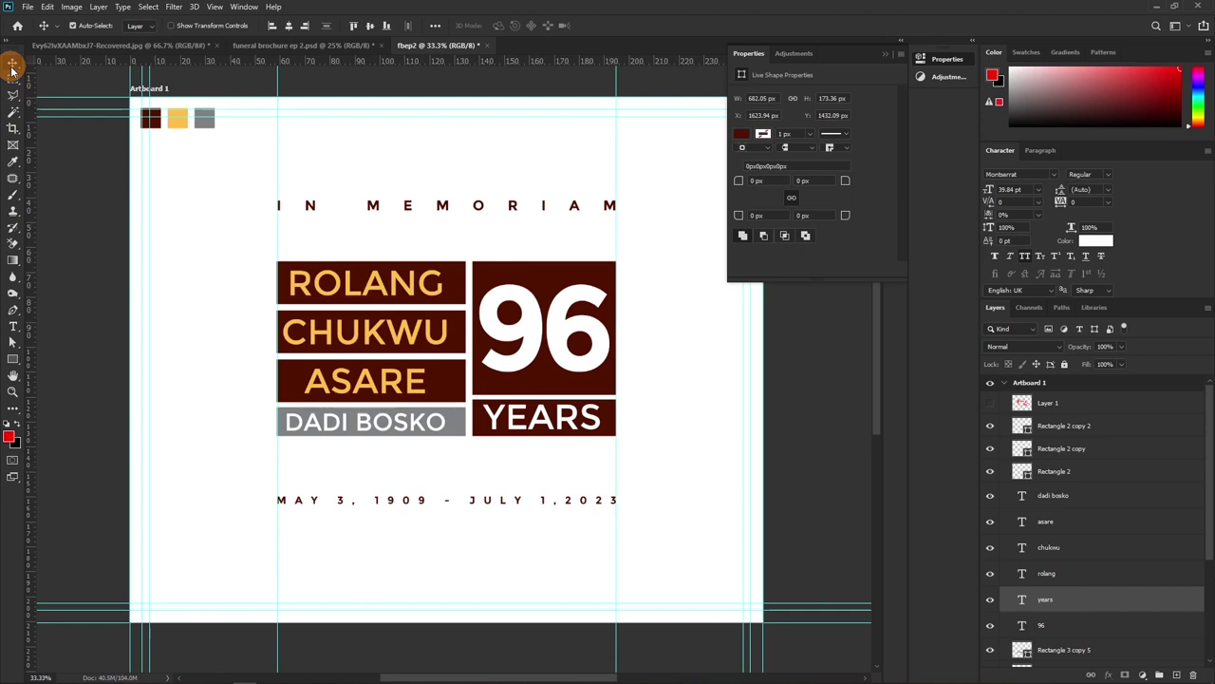
pyautogui.click(370, 25)
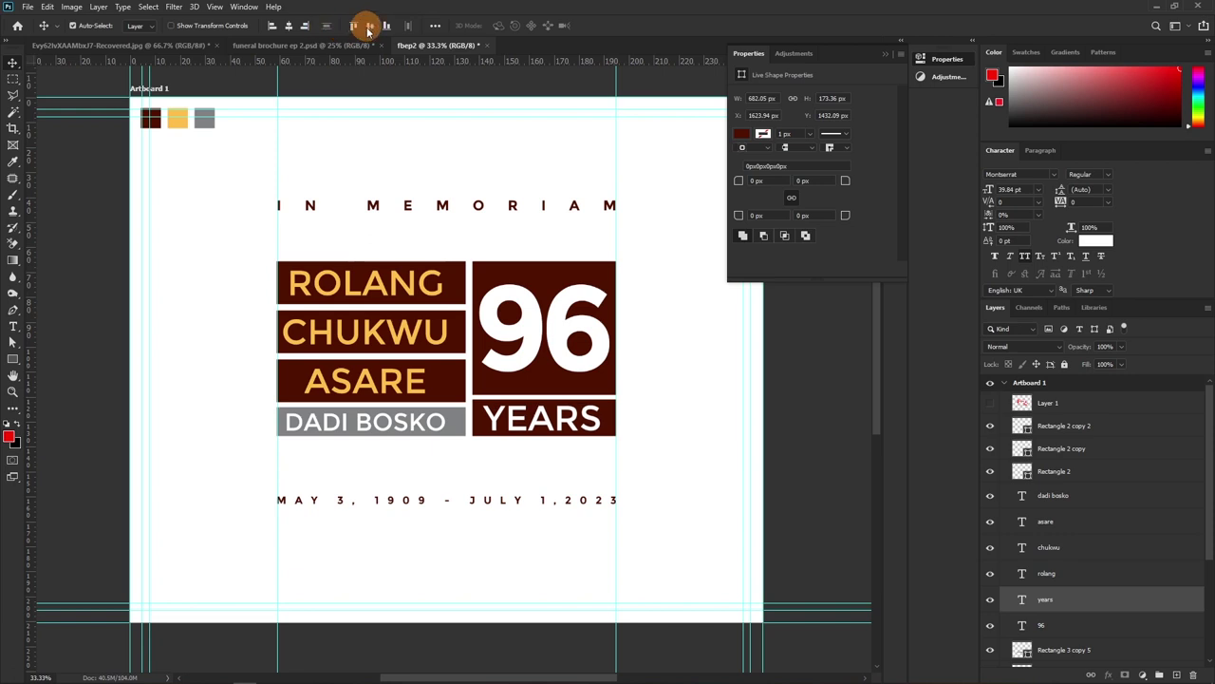
pyautogui.click(288, 26)
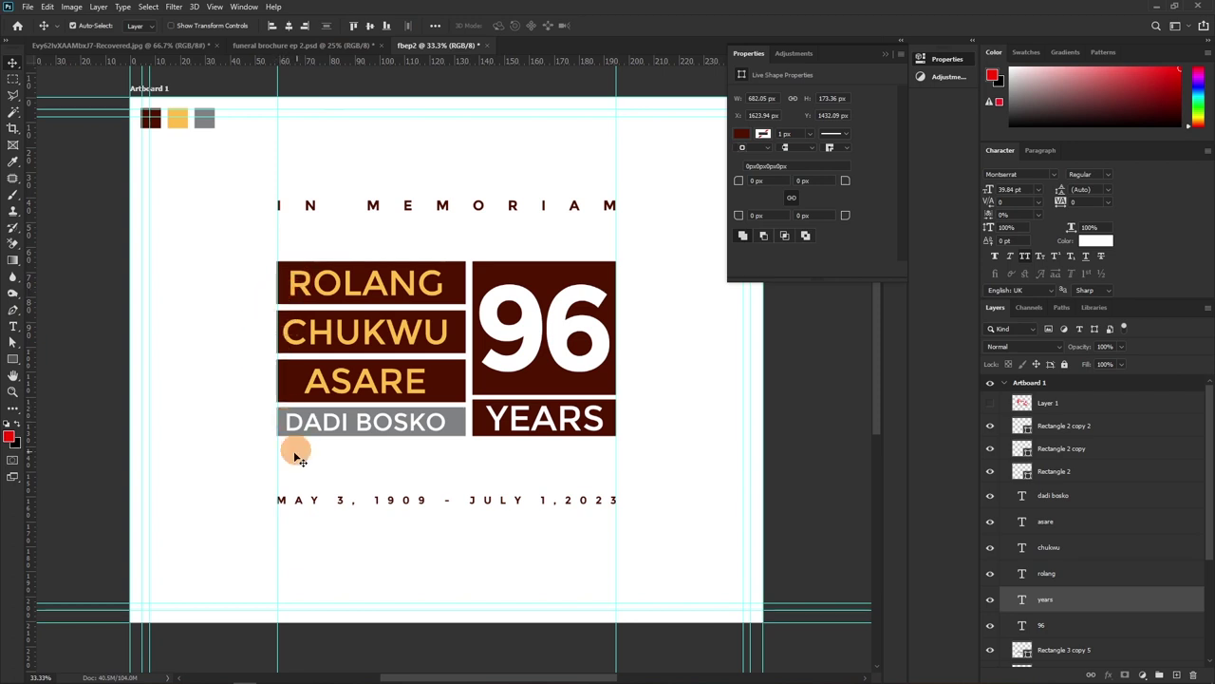
# Align ROLANG, CHUKWU and ASARE on their left edges and inset them slightly right
pyautogui.click(238, 301)
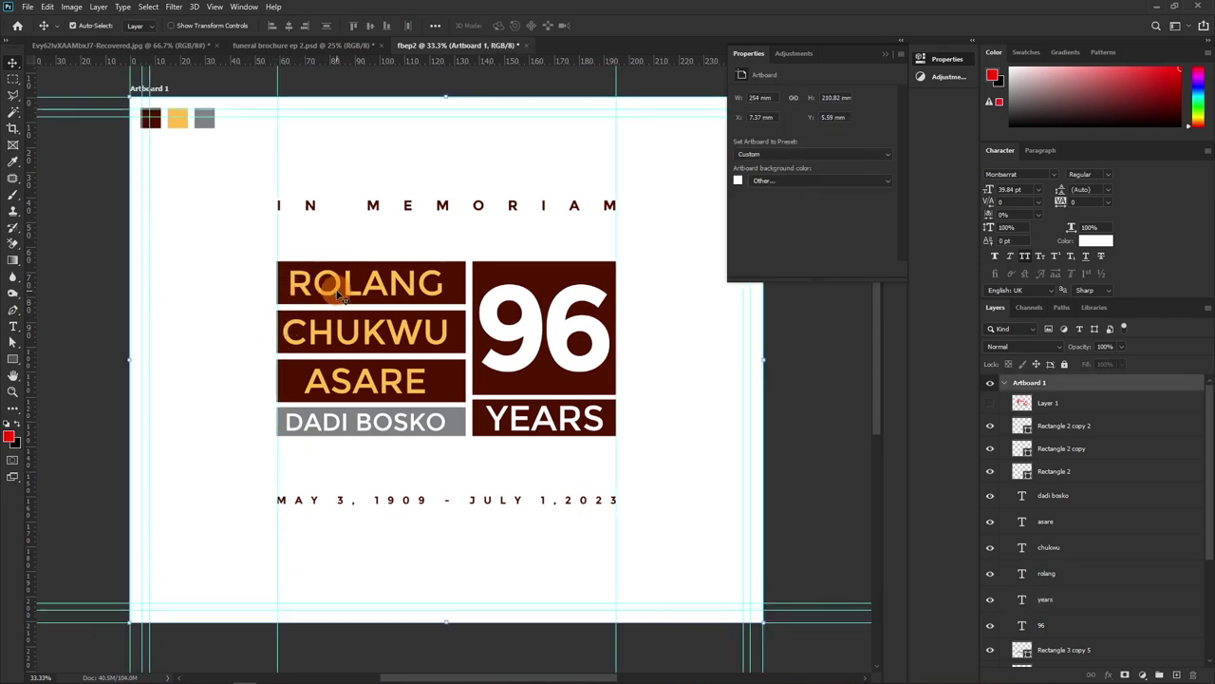
pyautogui.click(339, 295)
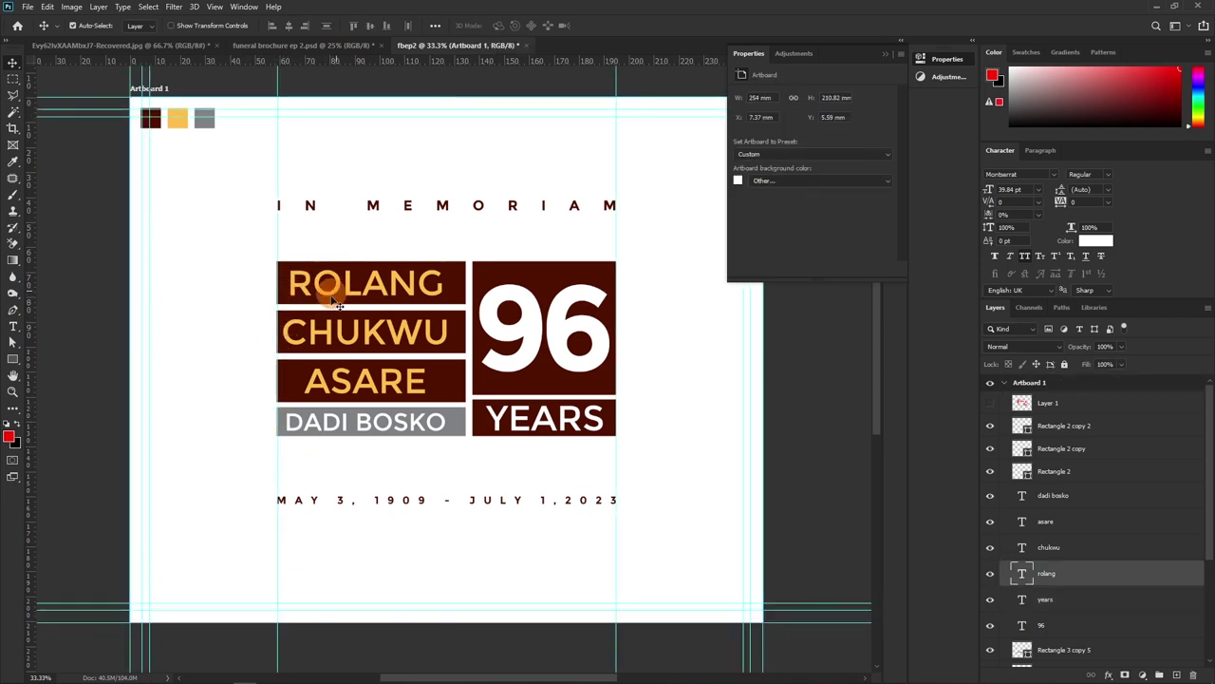
pyautogui.keyDown('shift'); pyautogui.click(337, 374); pyautogui.keyUp('shift')
pyautogui.keyDown('shift'); pyautogui.click(340, 422); pyautogui.keyUp('shift')
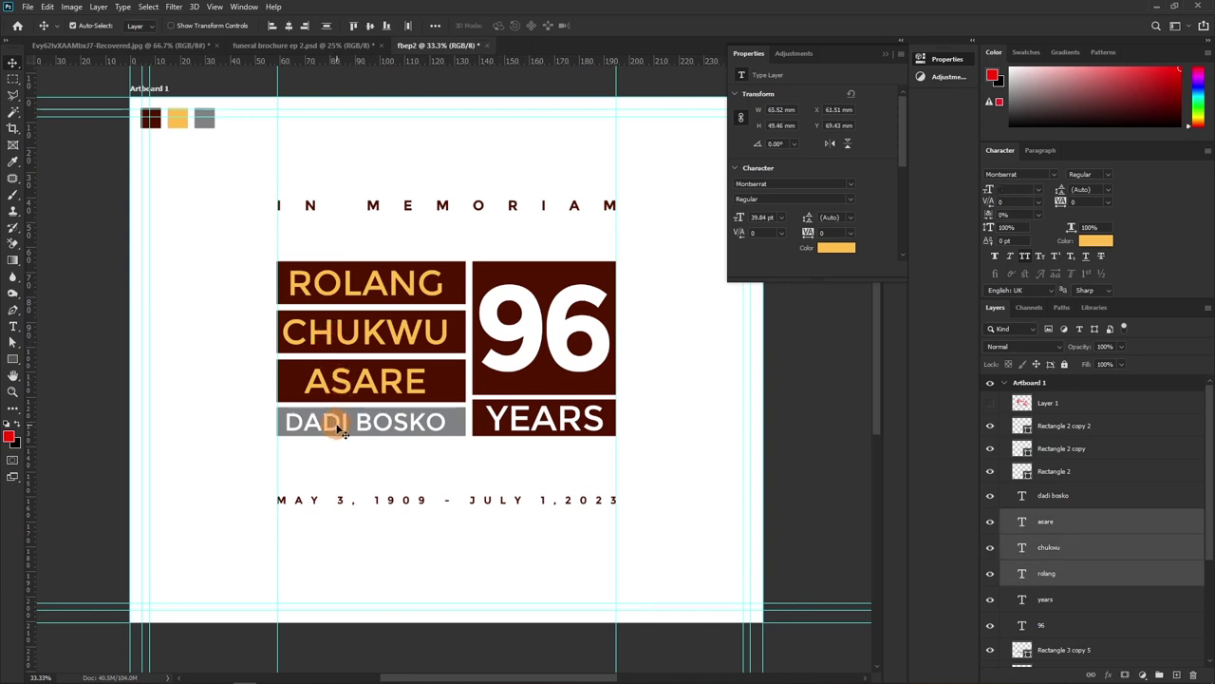
pyautogui.click(270, 27)
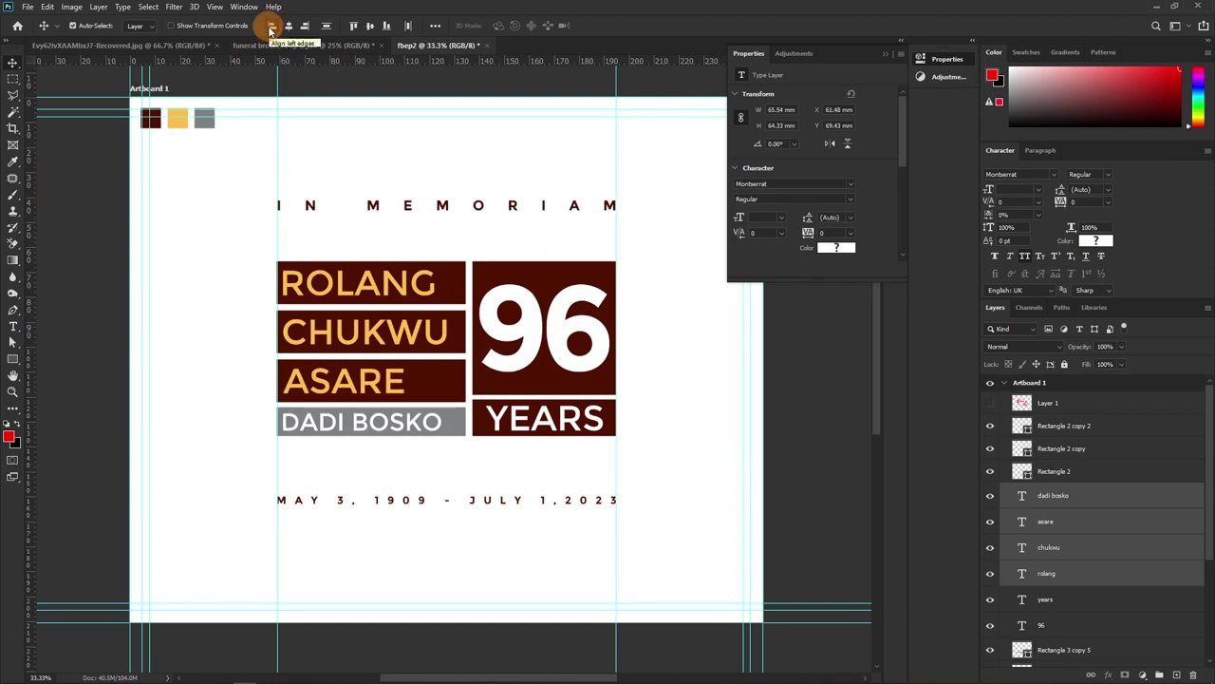
pyautogui.click(271, 27)
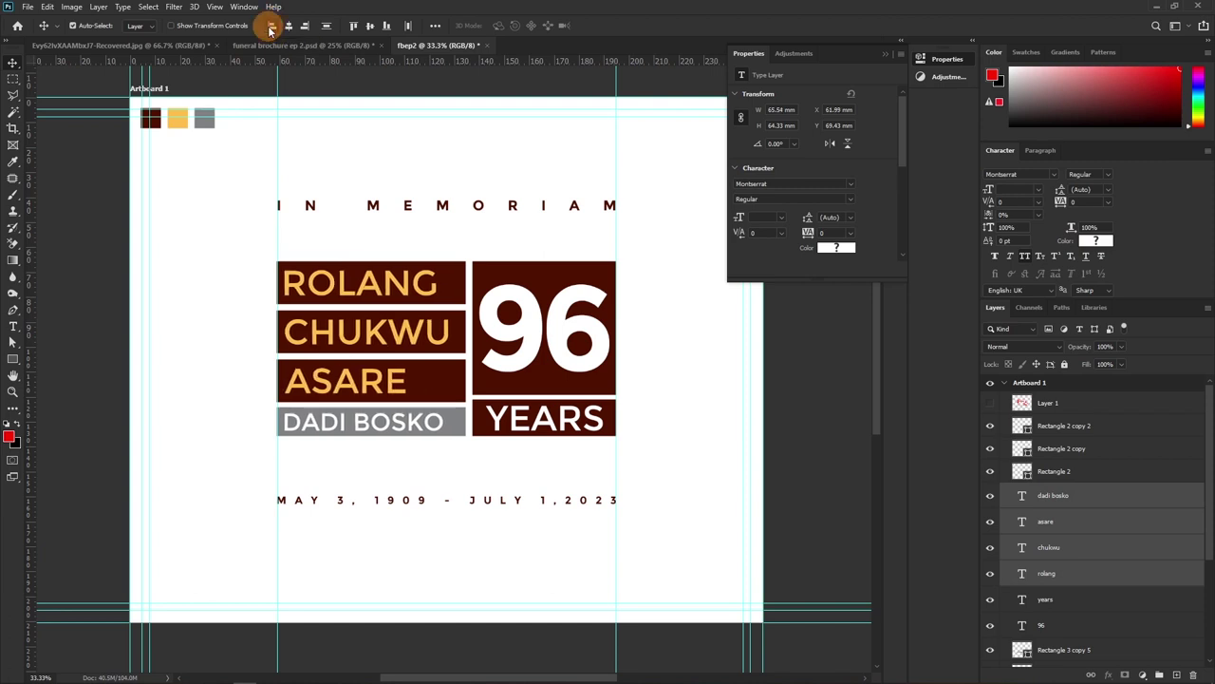
pyautogui.click(270, 26)
pyautogui.click(271, 26)
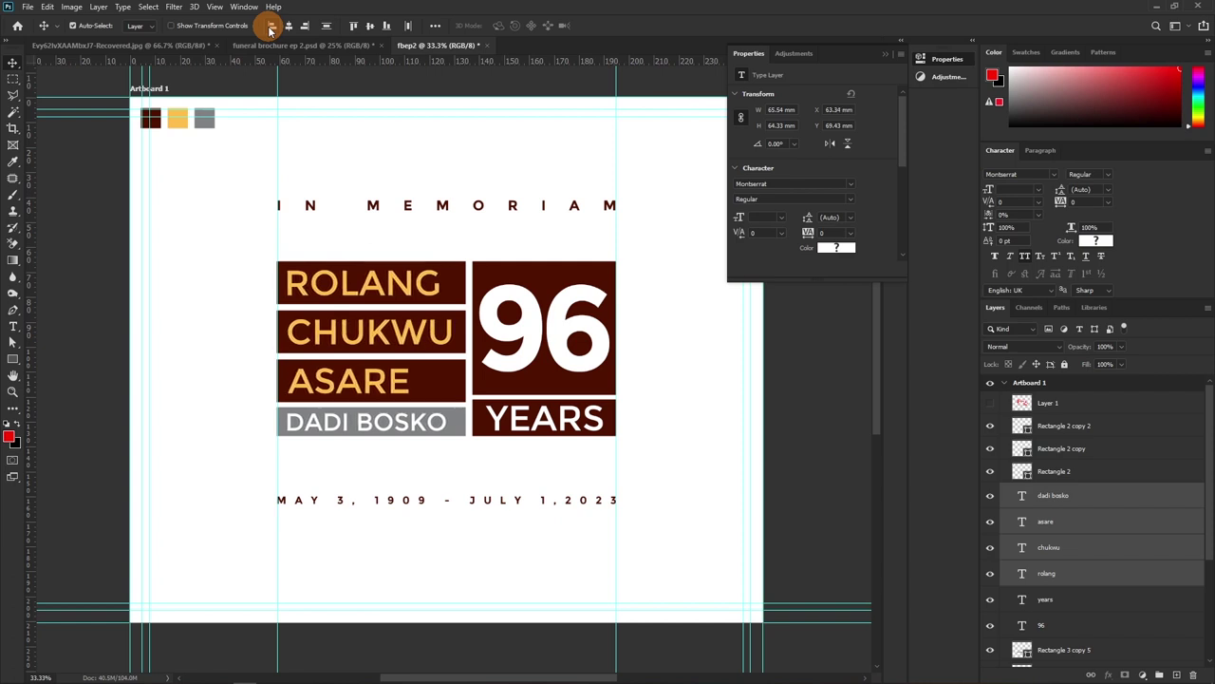
# Reselect the ASARE and CHUKWU name layers together
pyautogui.click(209, 305)
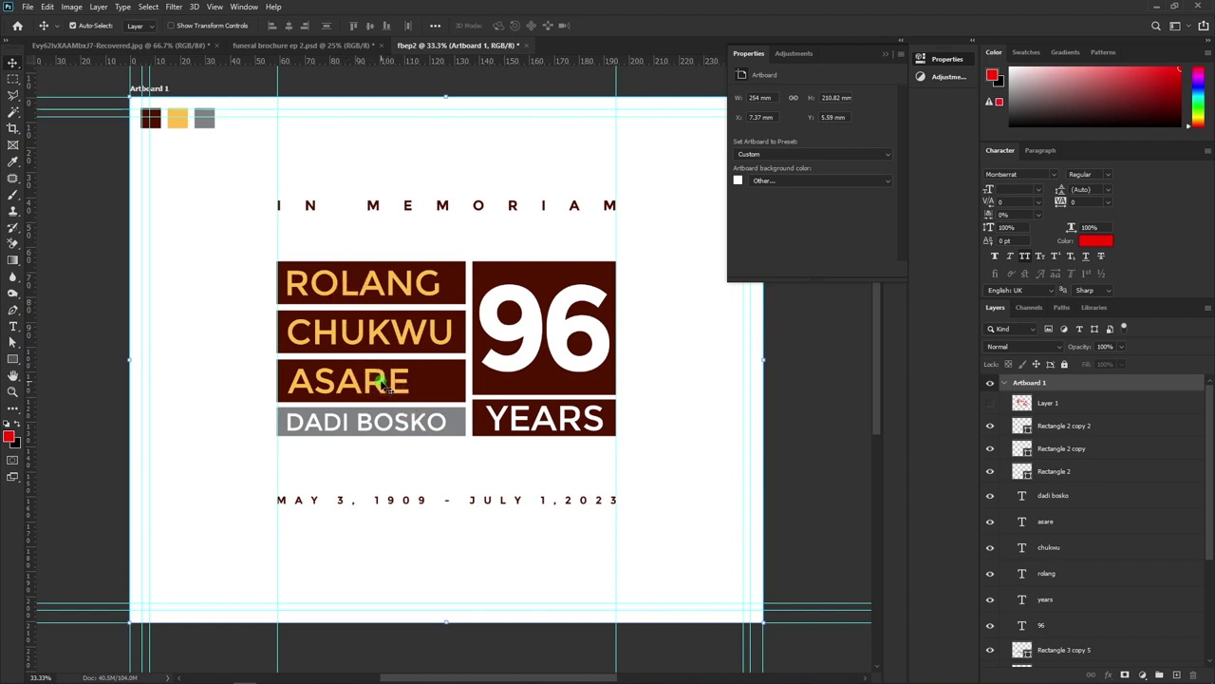
pyautogui.click(384, 383)
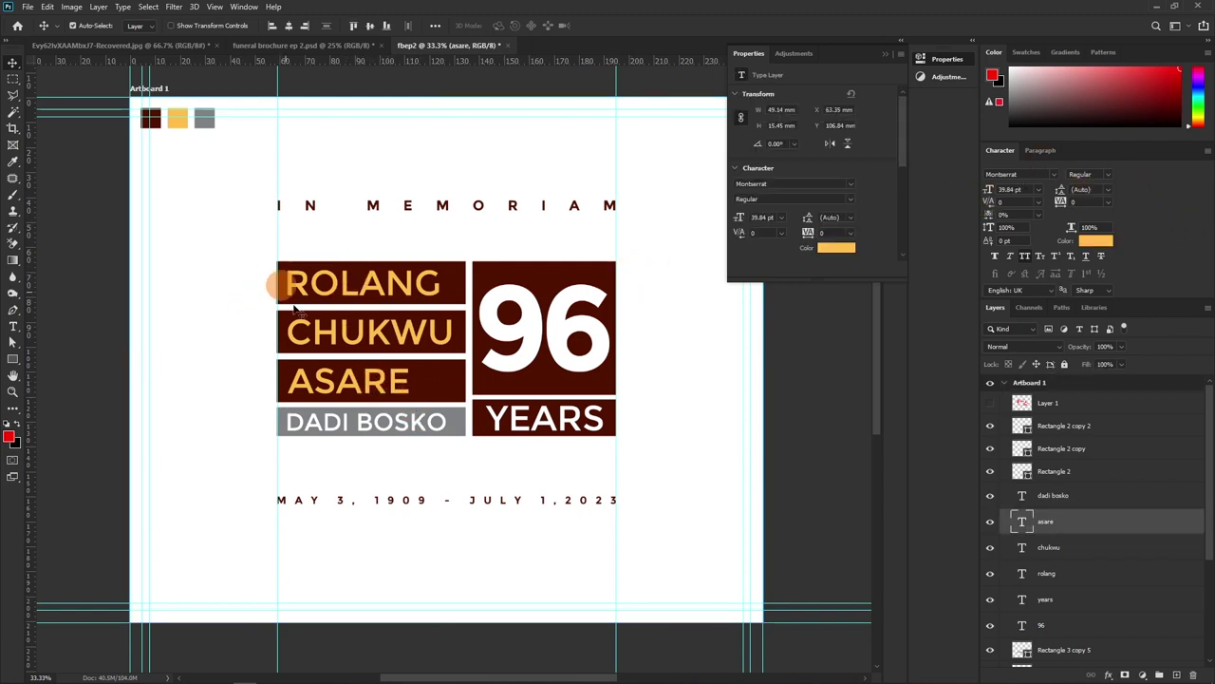
pyautogui.keyDown('shift'); pyautogui.click(334, 337); pyautogui.keyUp('shift')
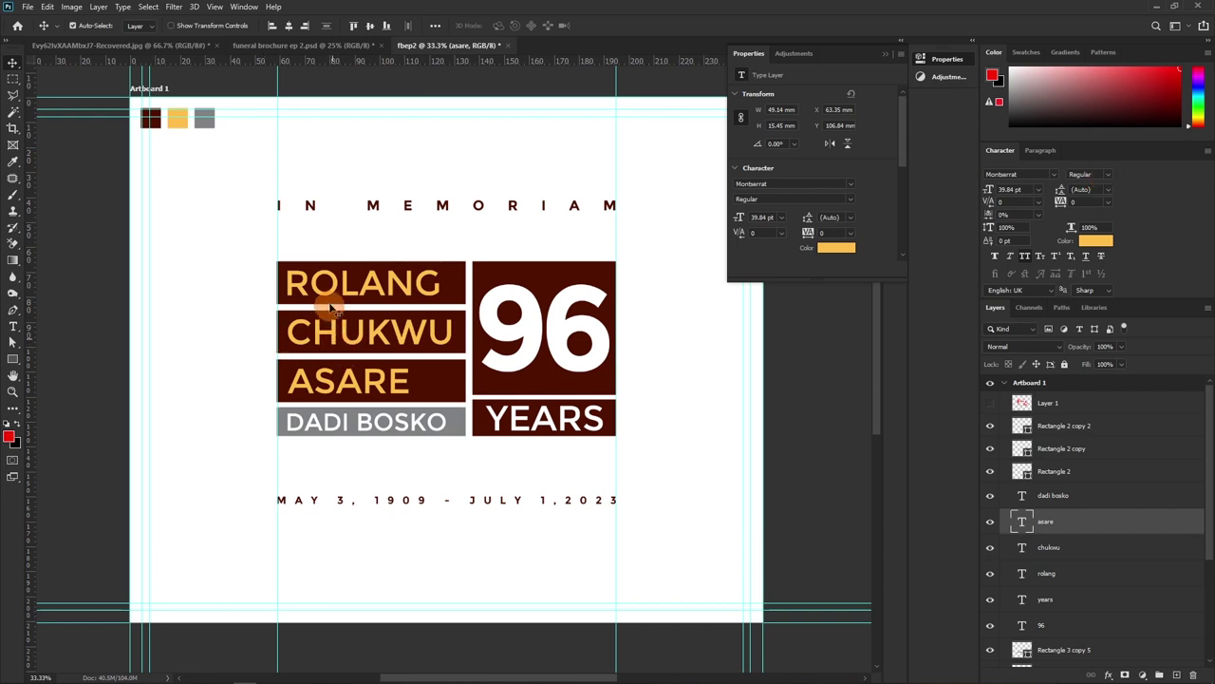
# Add ROLANG to the selection and set all three names to Bold
pyautogui.keyDown('shift'); pyautogui.click(333, 297); pyautogui.keyUp('shift')
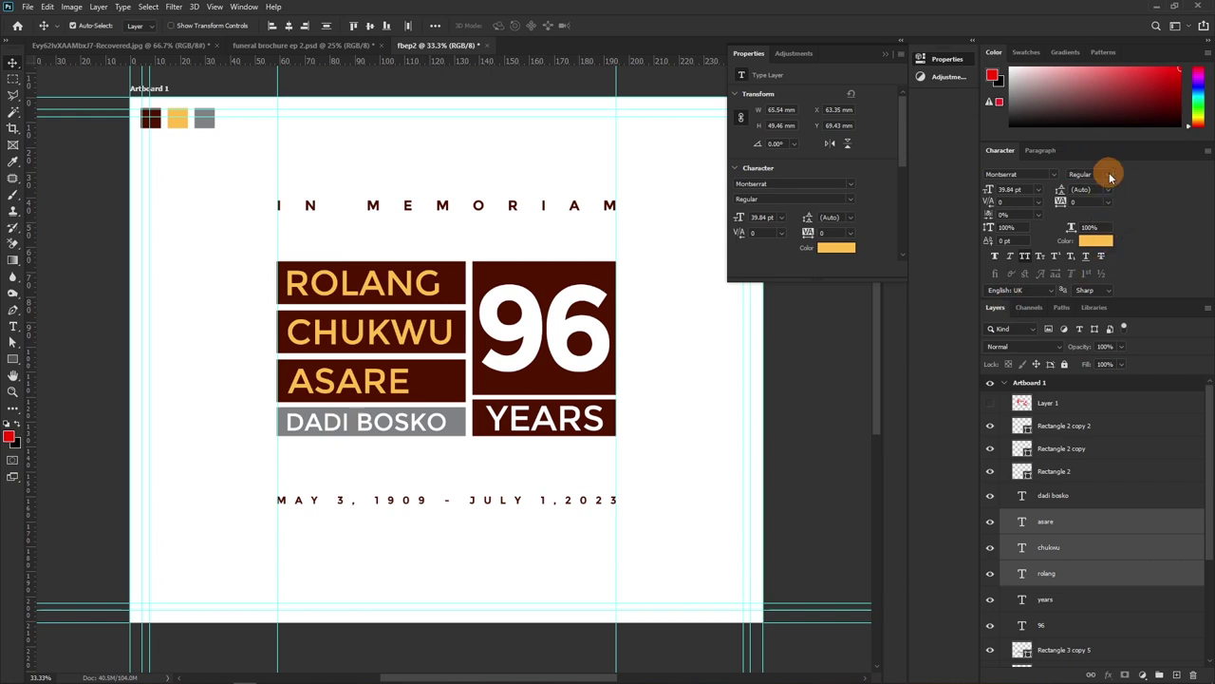
pyautogui.click(1109, 175)
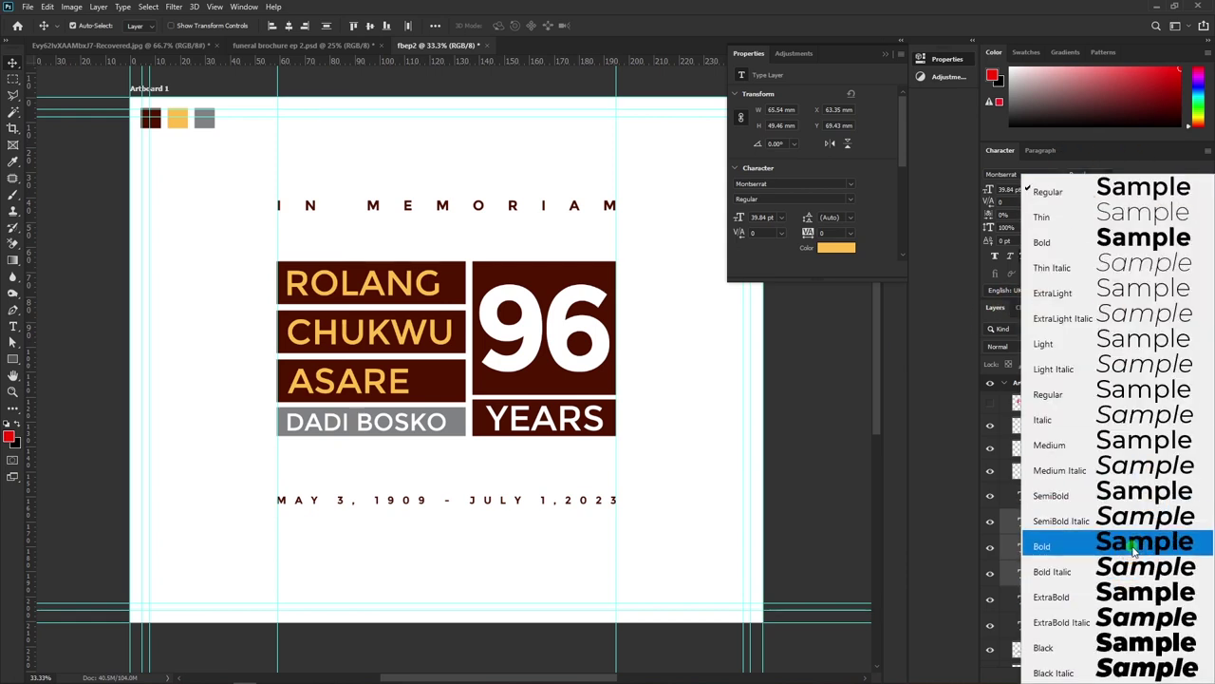
pyautogui.click(1133, 546)
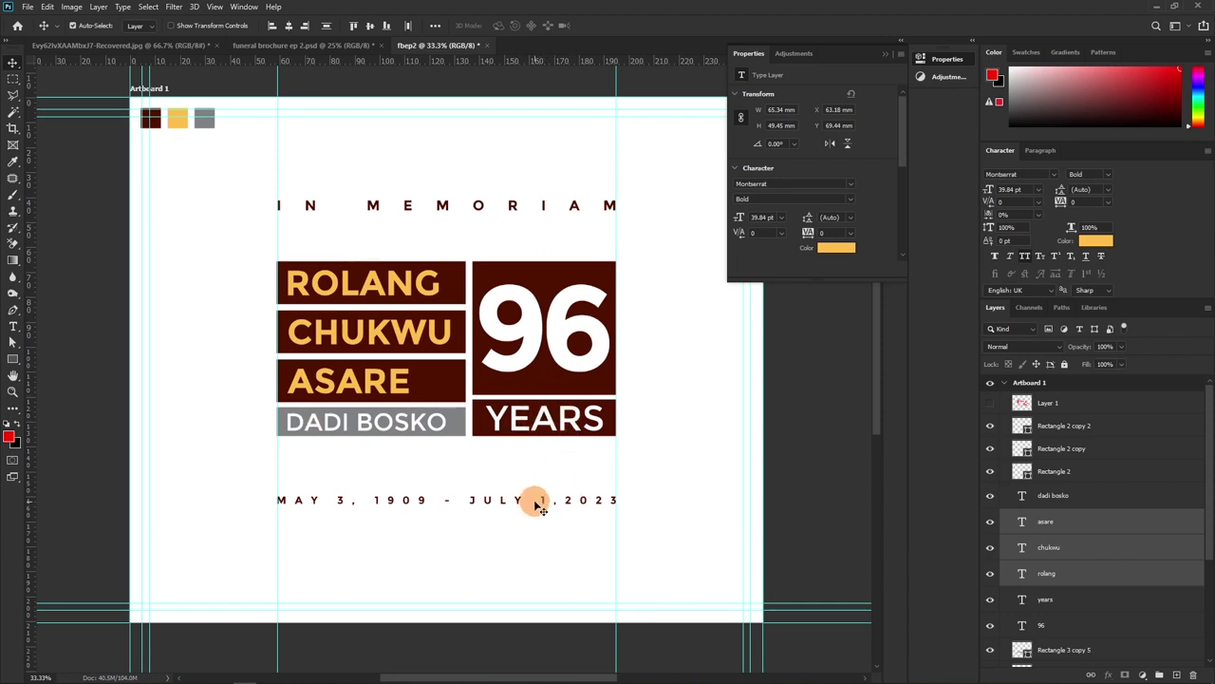
# Shorten the maroon 96 box from its bottom edge
pyautogui.press('z')
pyautogui.moveTo(497, 402); pyautogui.dragTo(543, 408)
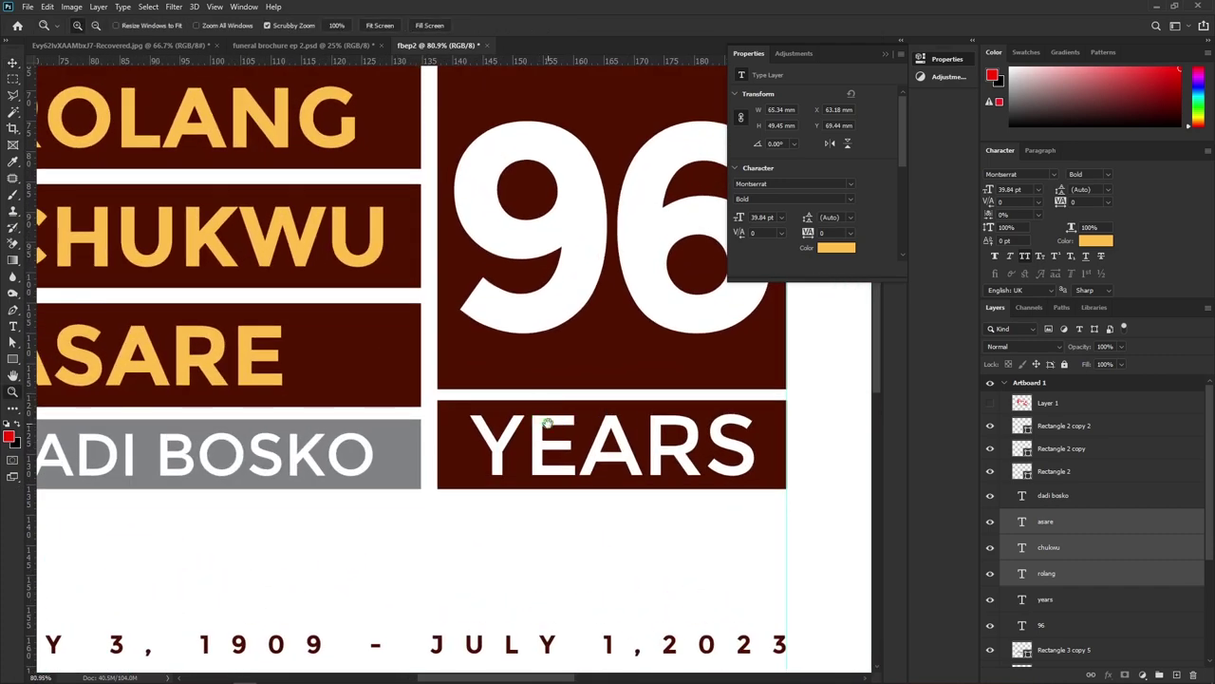
pyautogui.hscroll(3, 543, 407)
pyautogui.press('v')
pyautogui.click(487, 333)
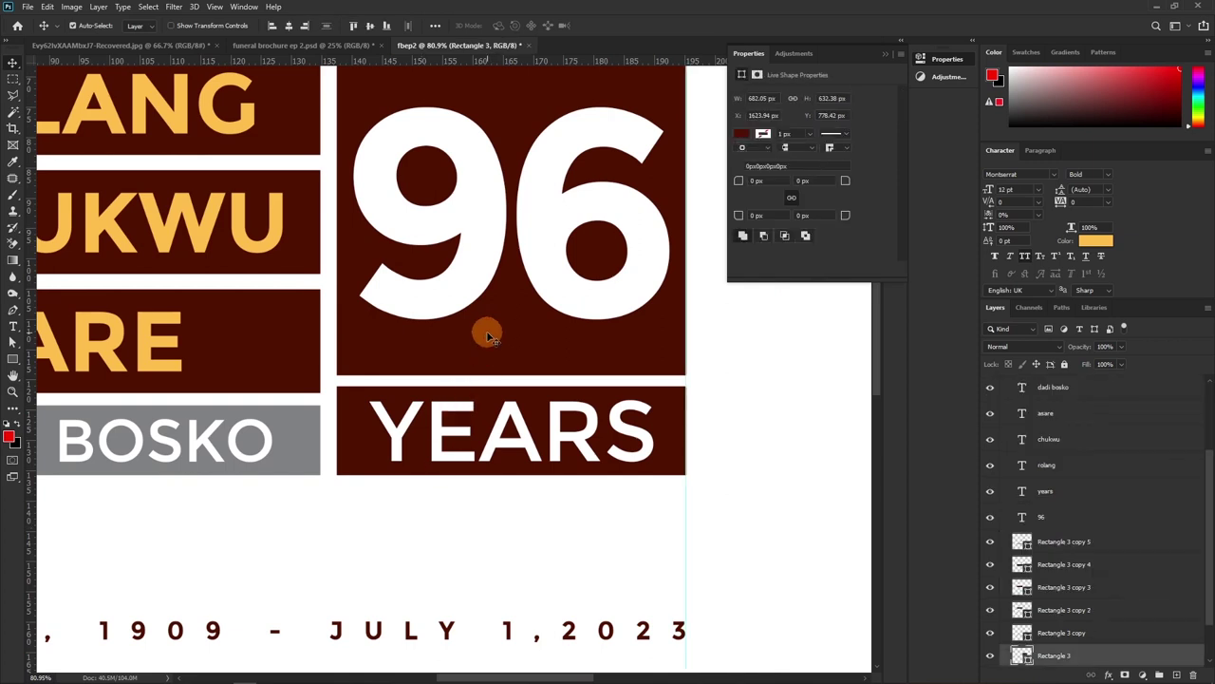
pyautogui.hotkey('ctrl', 't')
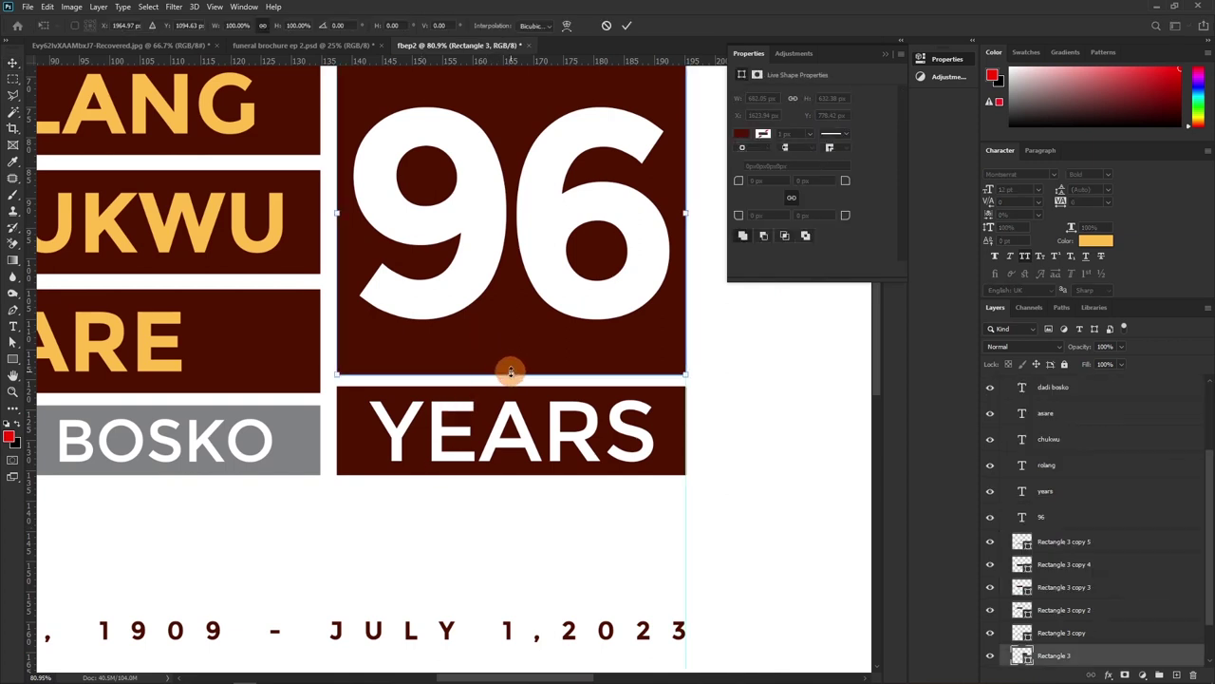
pyautogui.moveTo(512, 372); pyautogui.dragTo(510, 352)
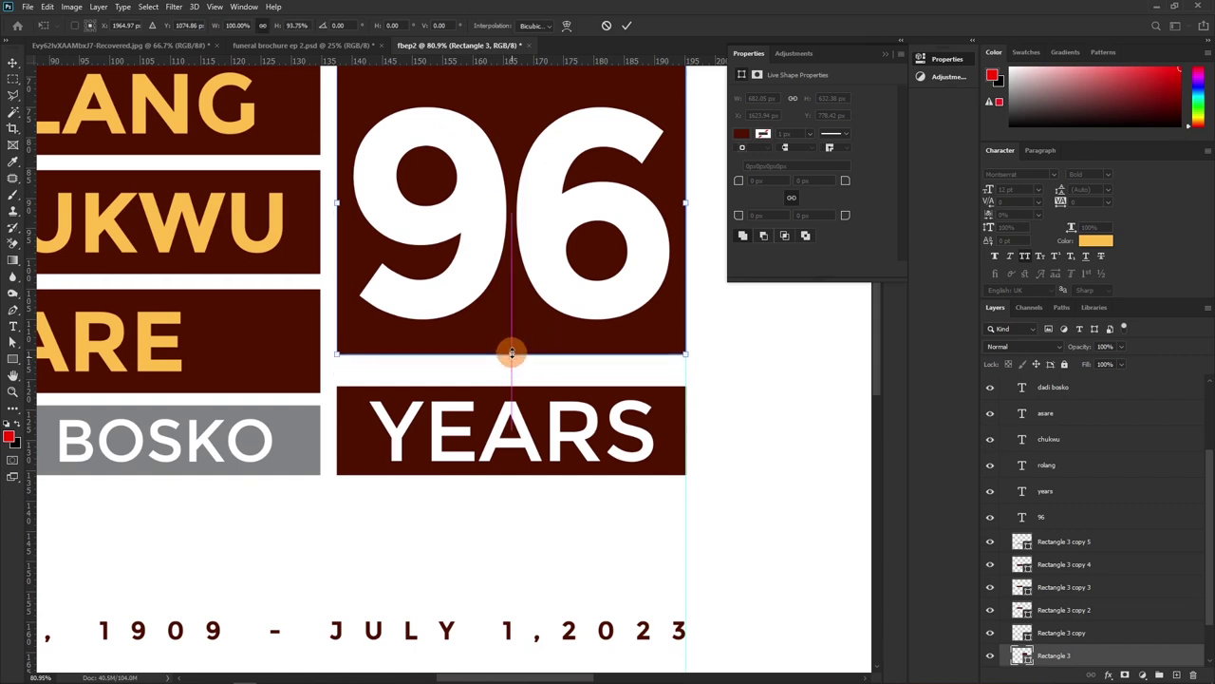
pyautogui.press('Return')
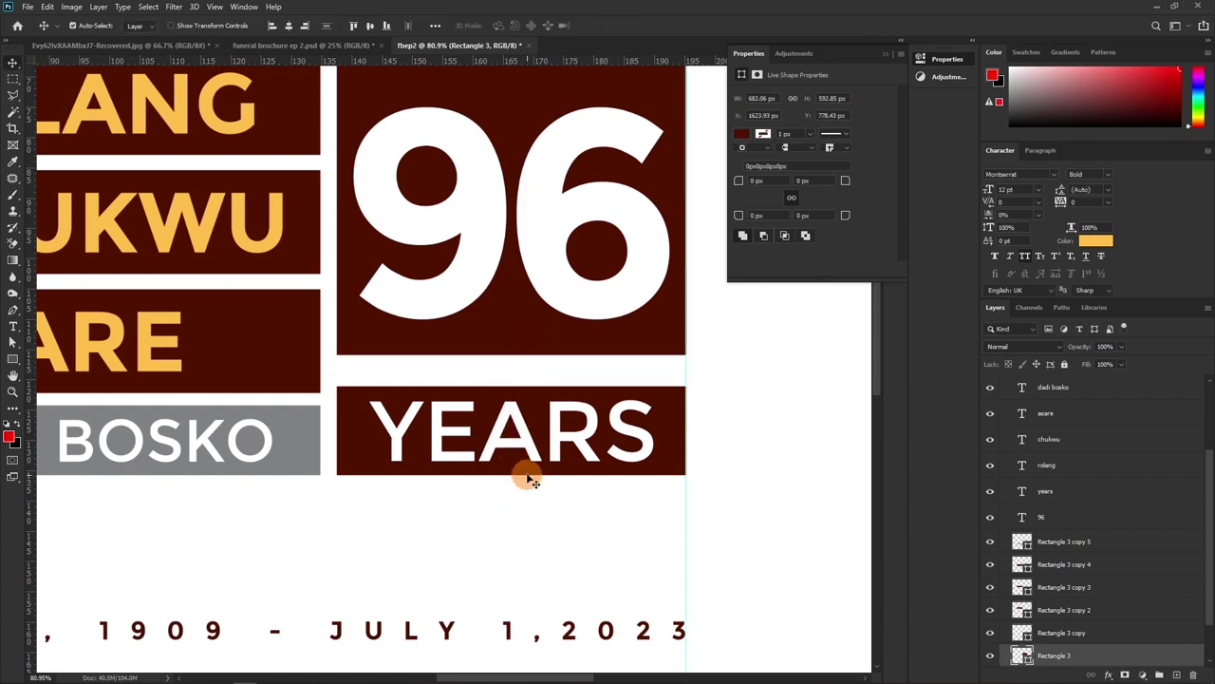
# Stretch the YEARS box upward to meet the 96 box
pyautogui.click(528, 478)
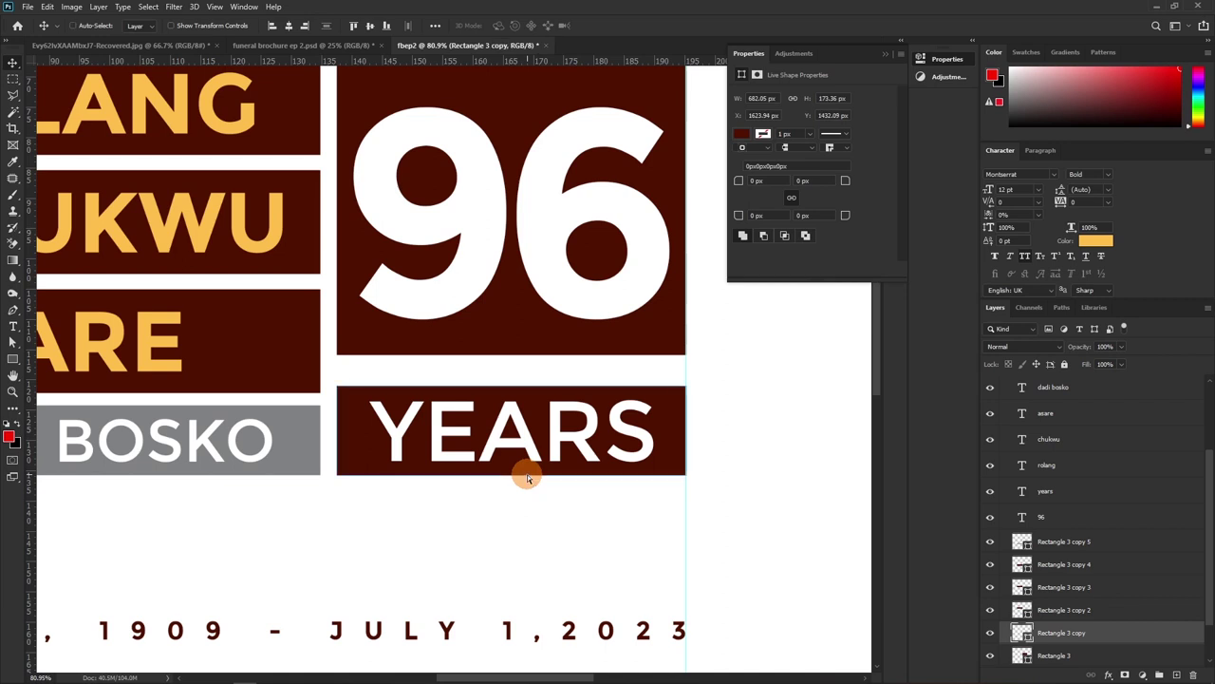
pyautogui.hotkey('ctrl', 't')
pyautogui.moveTo(512, 384); pyautogui.dragTo(512, 371)
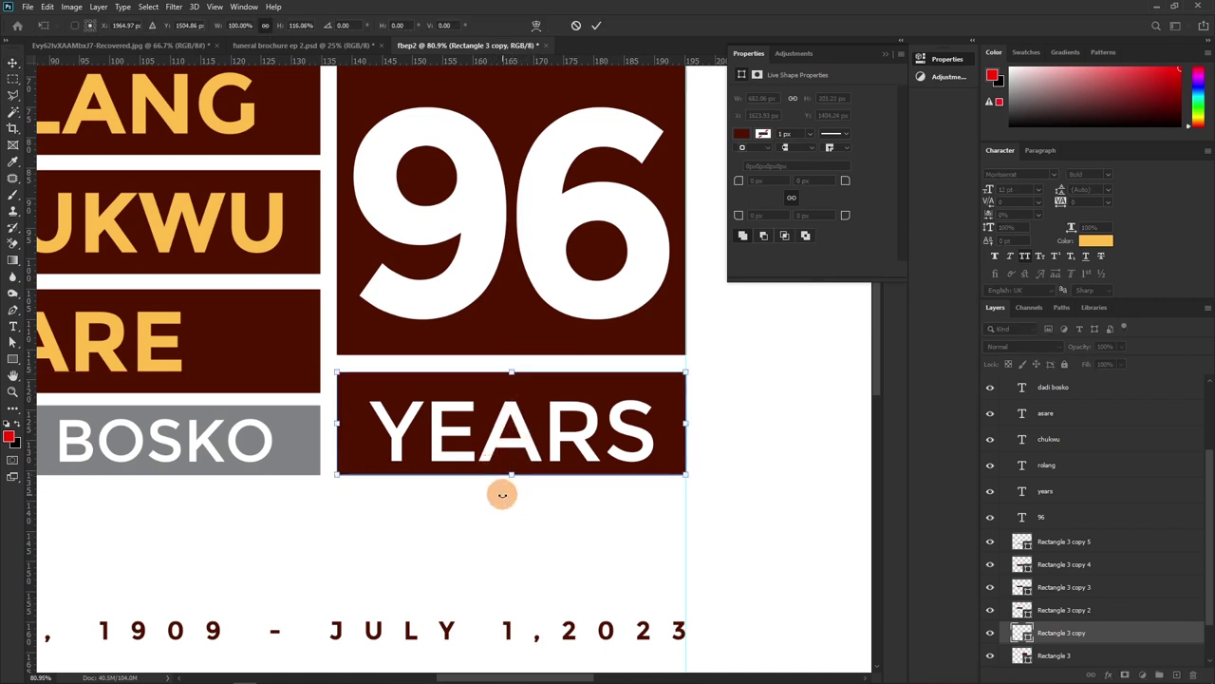
pyautogui.press('Return')
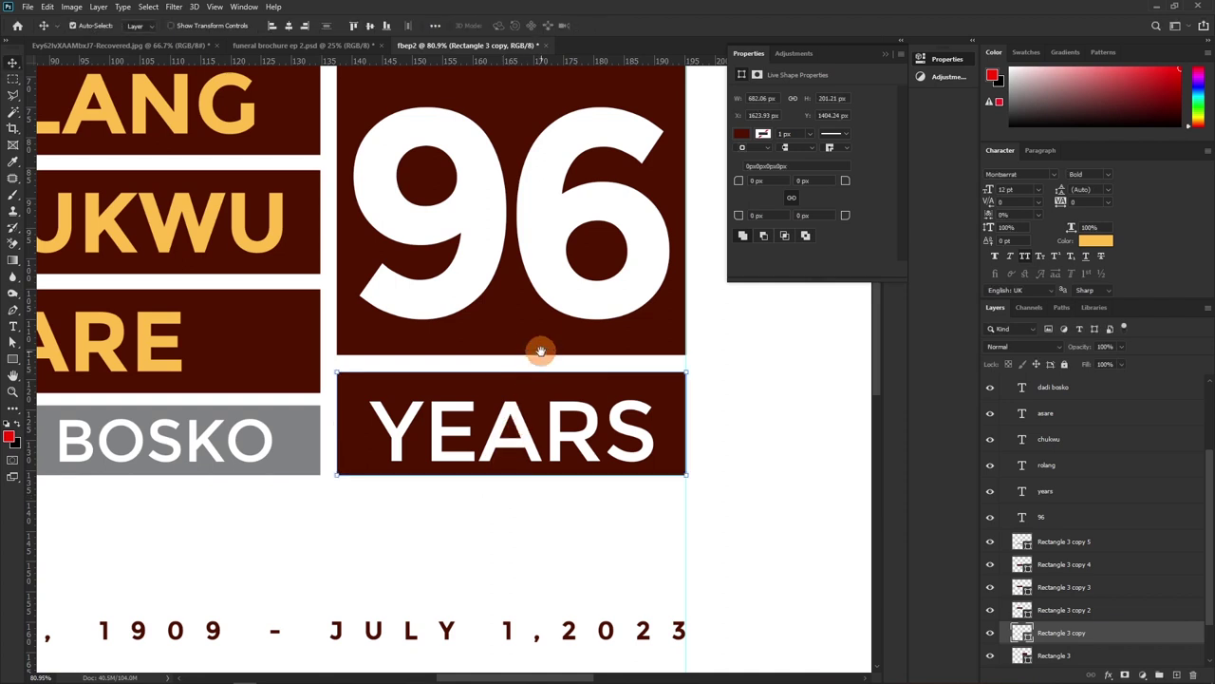
# Centre the 96 and YEARS text within their boxes, then view the whole cover
pyautogui.moveTo(540, 350); pyautogui.dragTo(516, 484)
pyautogui.moveTo(503, 141); pyautogui.dragTo(533, 353)
pyautogui.moveTo(424, 144); pyautogui.dragTo(524, 316)
pyautogui.click(288, 26)
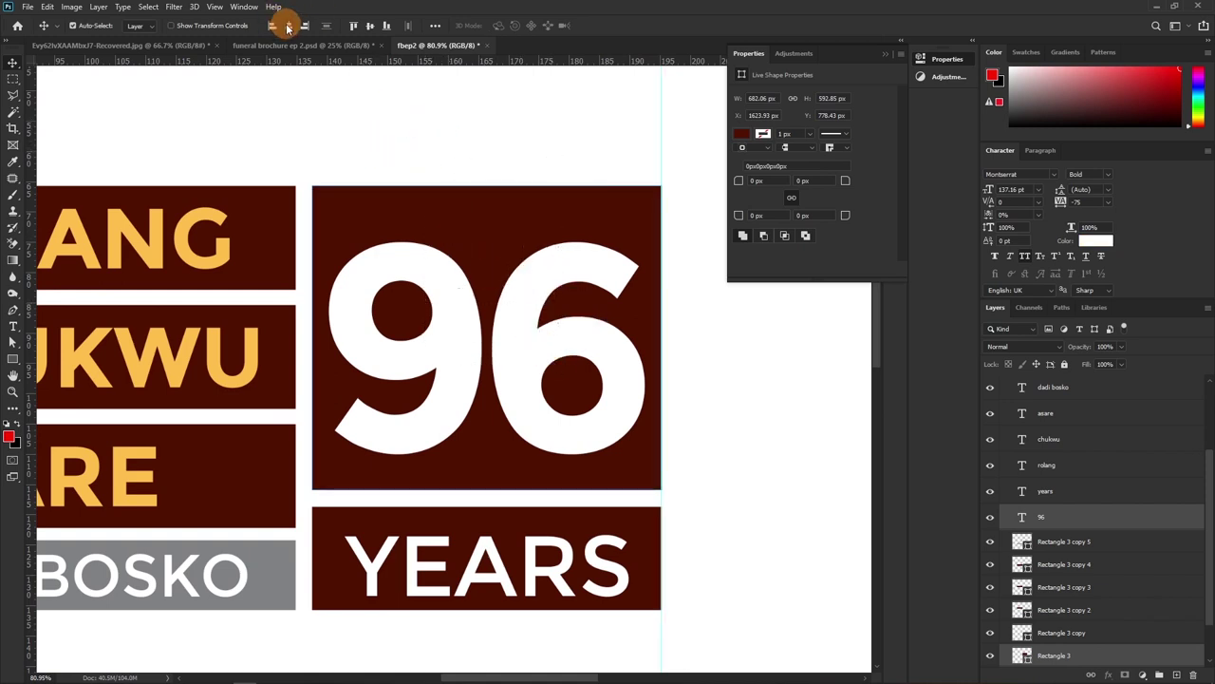
pyautogui.click(370, 26)
pyautogui.moveTo(662, 570); pyautogui.dragTo(482, 552)
pyautogui.click(288, 27)
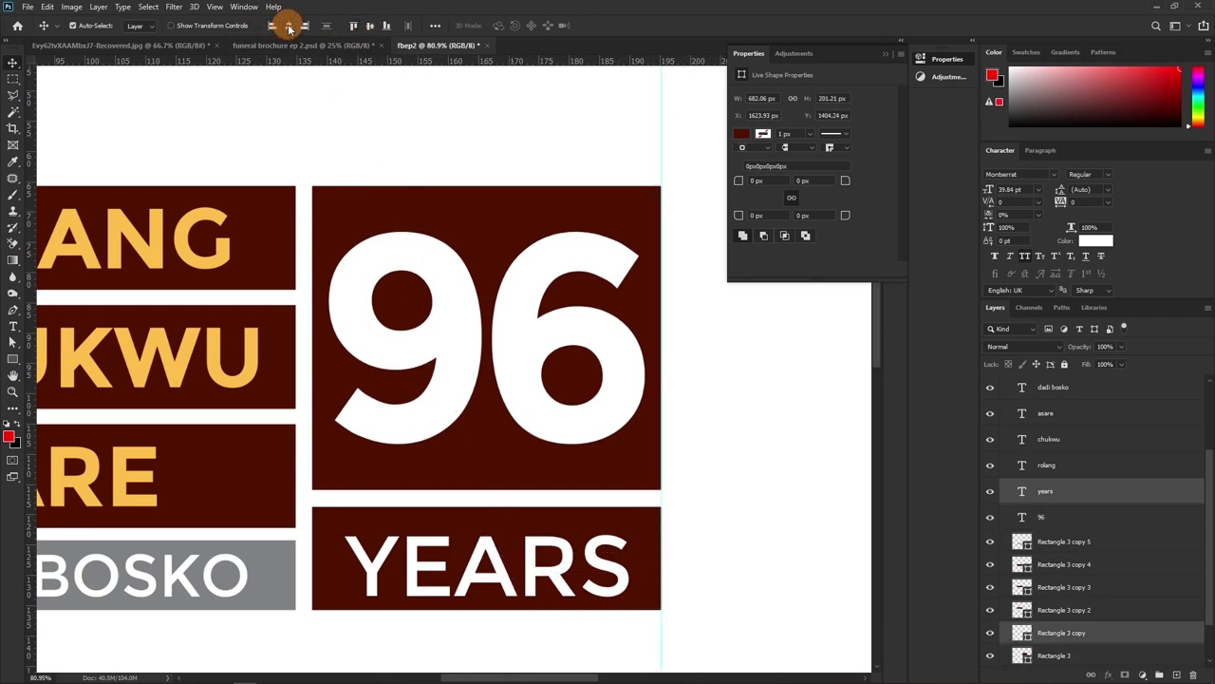
pyautogui.click(358, 26)
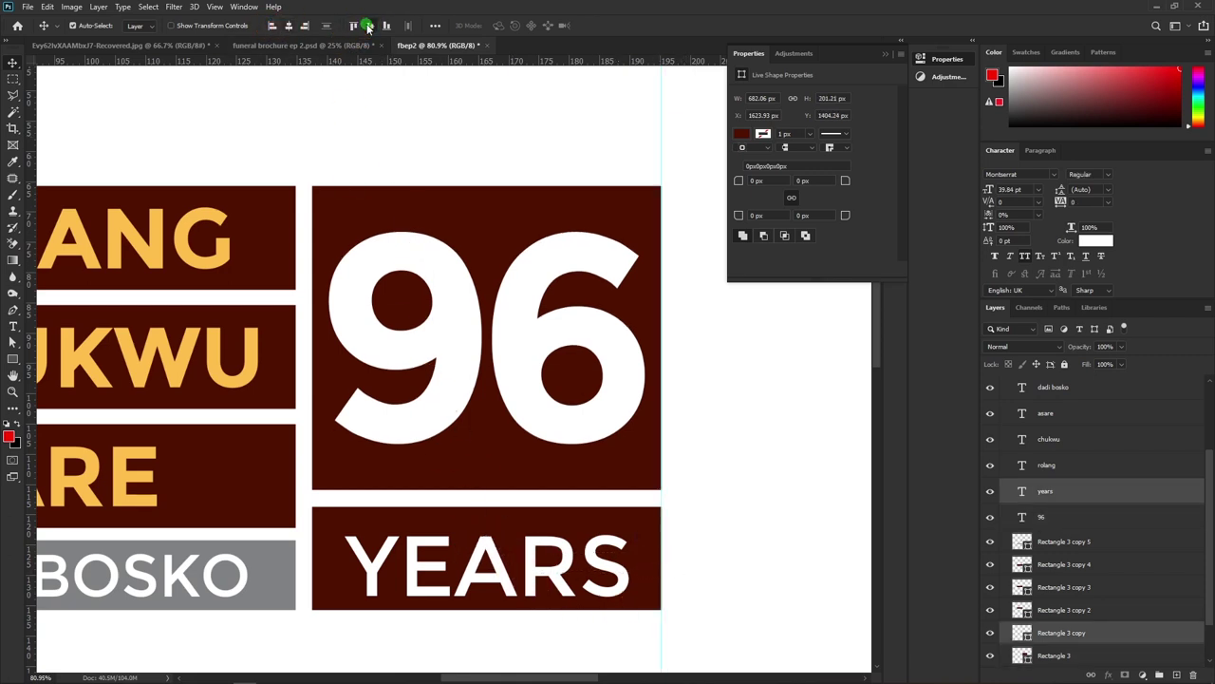
pyautogui.moveTo(277, 281); pyautogui.dragTo(451, 239)
pyautogui.hotkey('ctrl', '-')
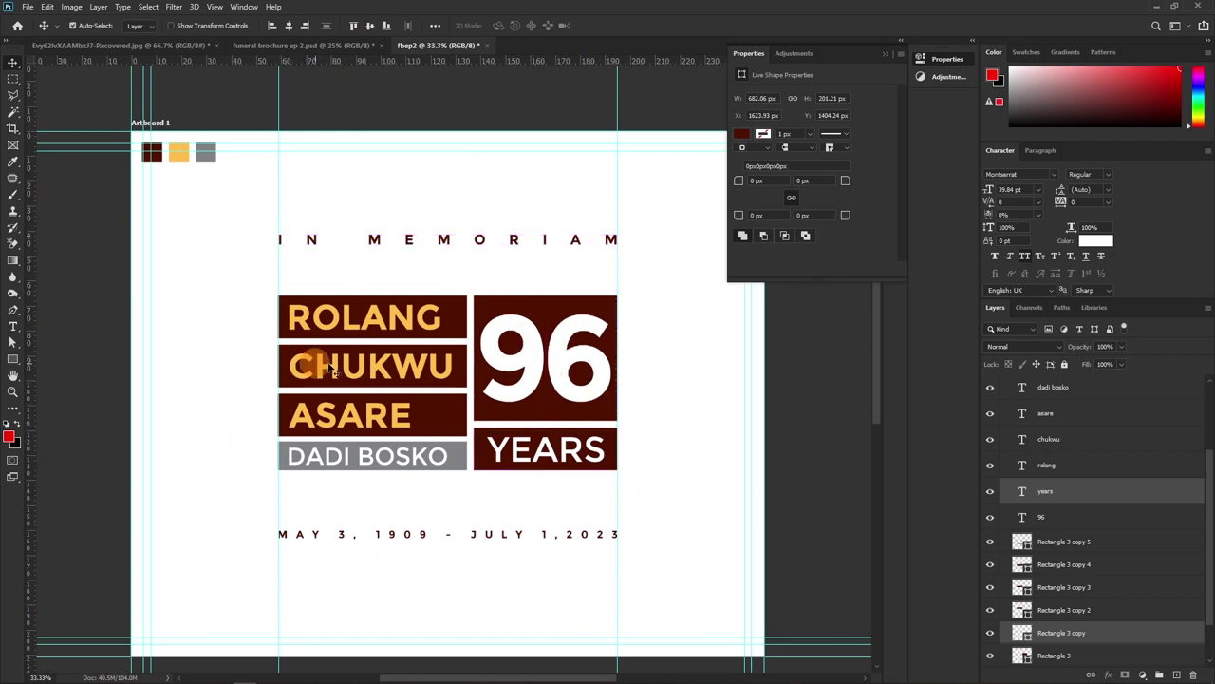
# Group the name blocks with 96 YEARS and centre the group vertically on the artboard
pyautogui.moveTo(259, 282); pyautogui.dragTo(653, 519)
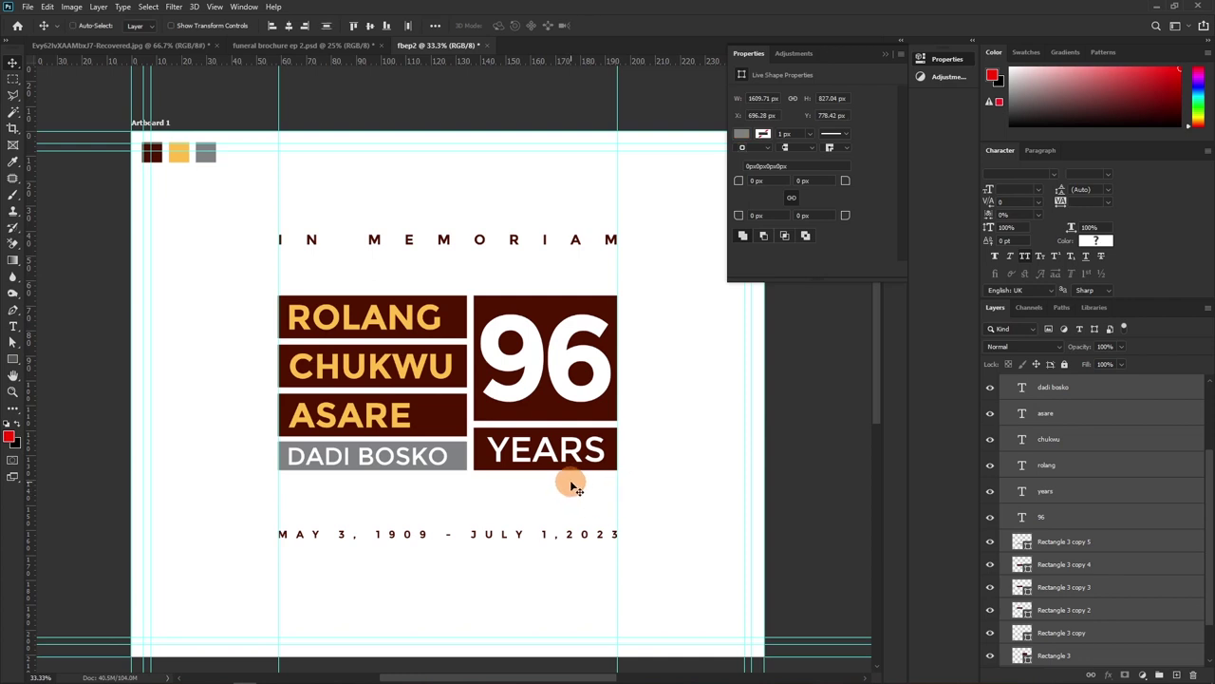
pyautogui.hotkey('ctrl', 'g')
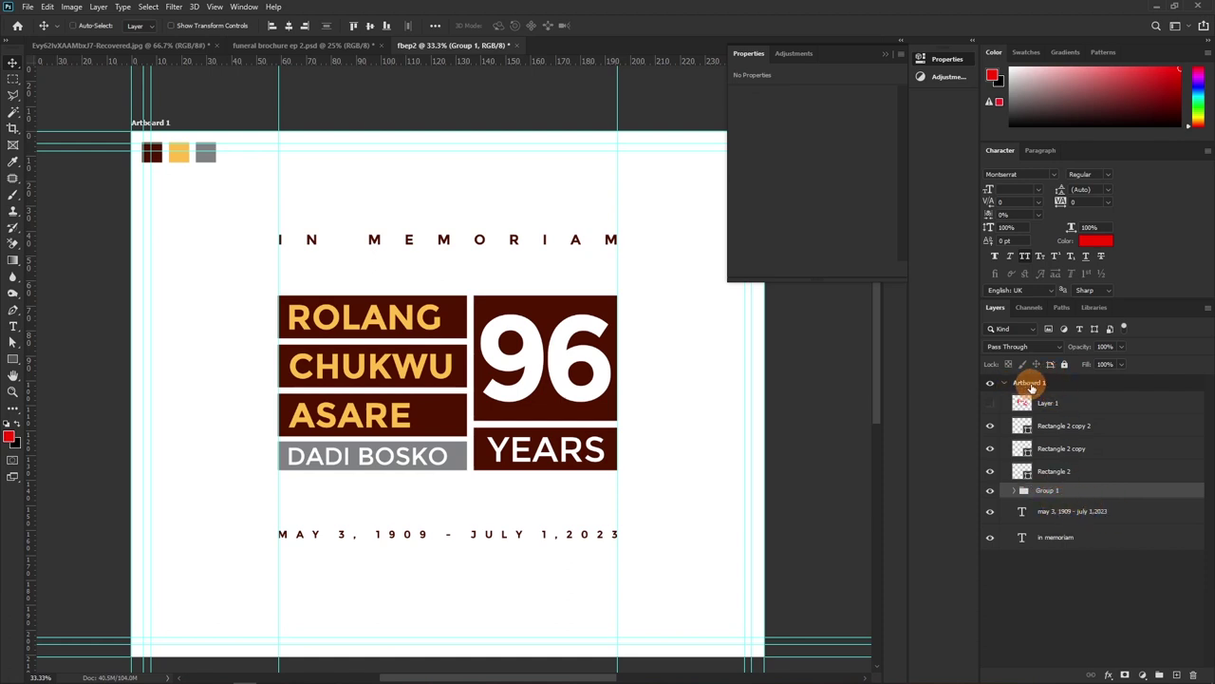
pyautogui.click(1032, 384)
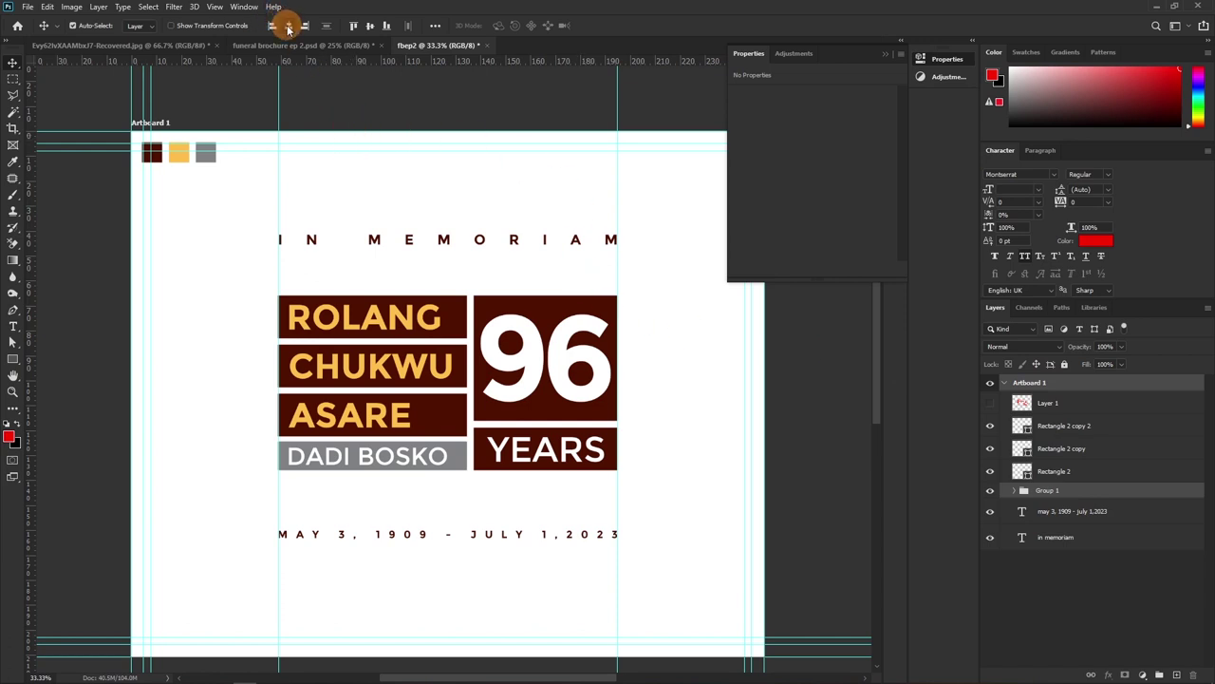
pyautogui.click(370, 26)
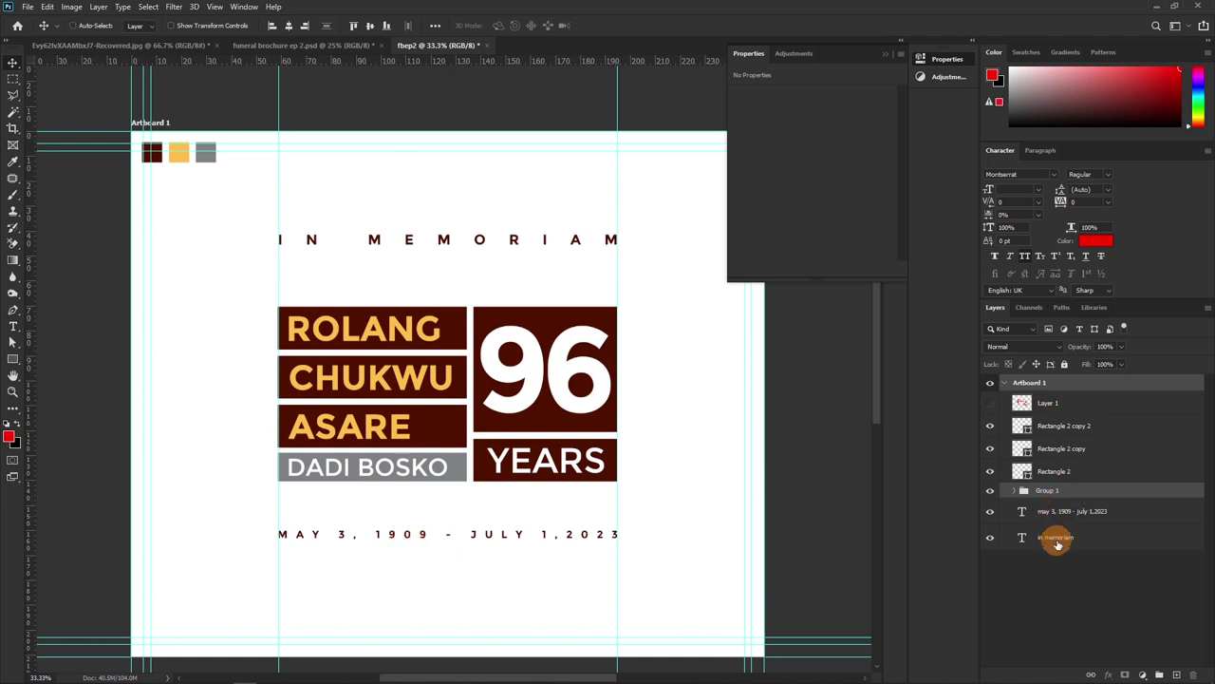
# Select the IN MEMORIAM heading, date line and cover artboard layers
pyautogui.keyDown('ctrl'); pyautogui.click(1058, 544); pyautogui.keyUp('ctrl')
pyautogui.keyDown('ctrl'); pyautogui.click(1052, 509); pyautogui.keyUp('ctrl')
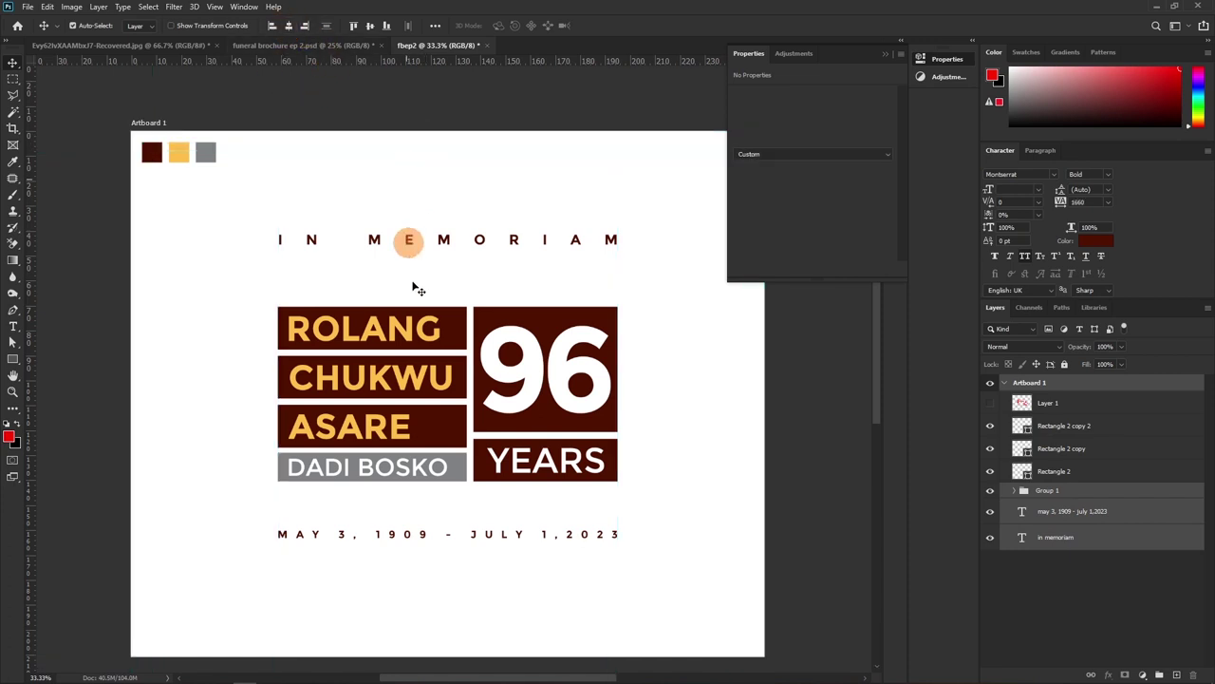
pyautogui.click(407, 222)
pyautogui.click(457, 538)
# Move the date line lower on the cover
pyautogui.click(452, 538)
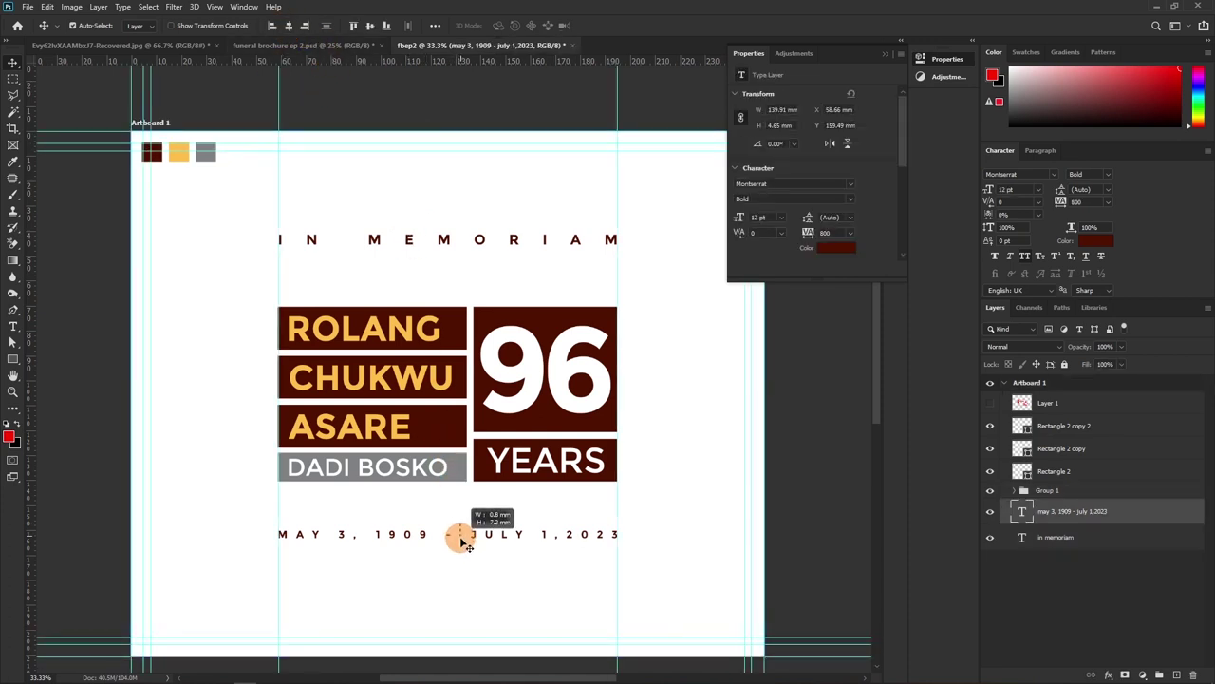
pyautogui.press('super+x')
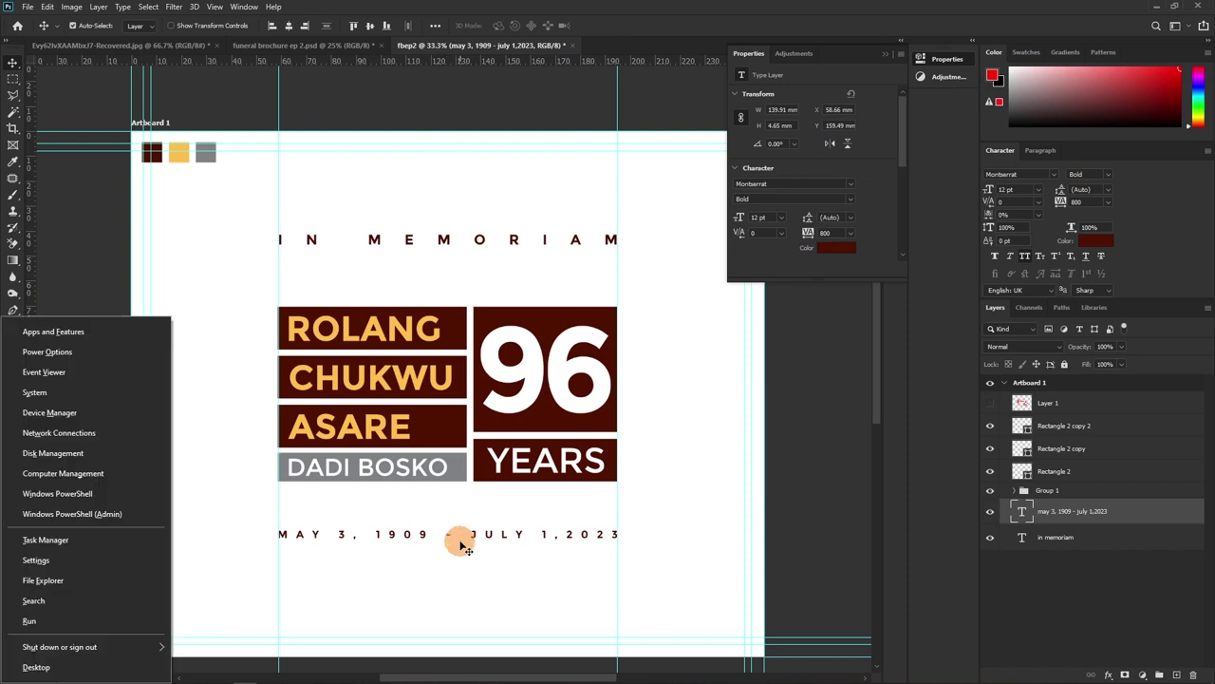
pyautogui.click(457, 557)
pyautogui.moveTo(474, 539); pyautogui.dragTo(473, 559)
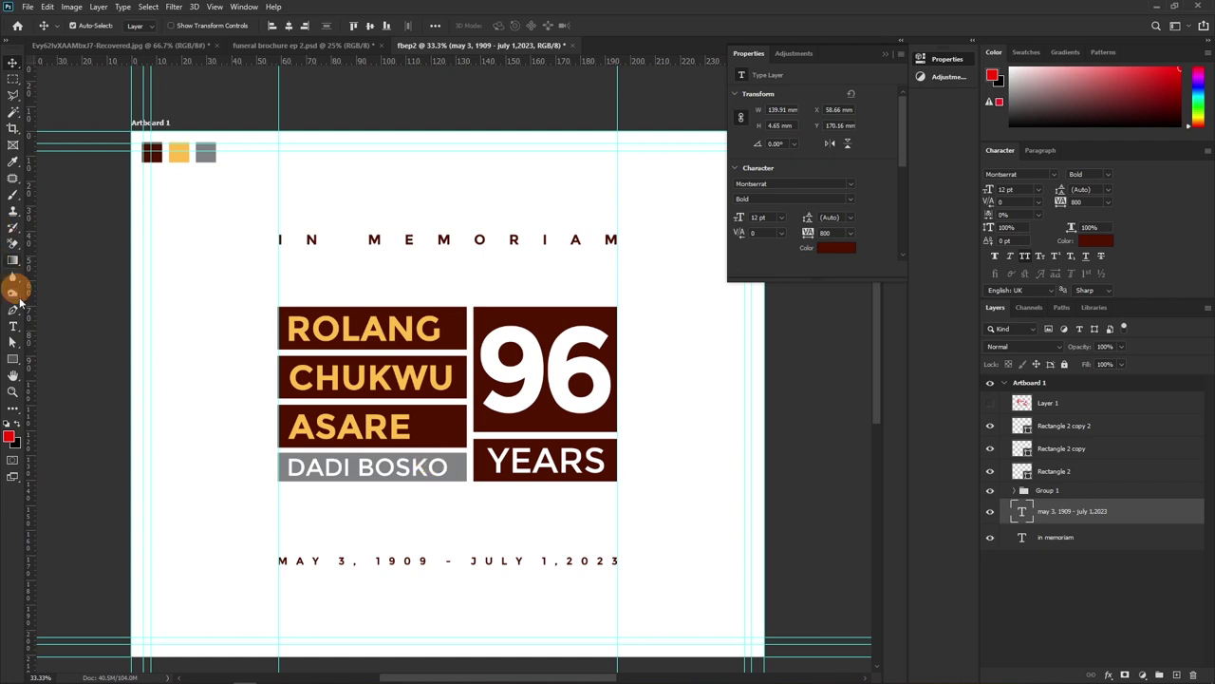
pyautogui.click(13, 362)
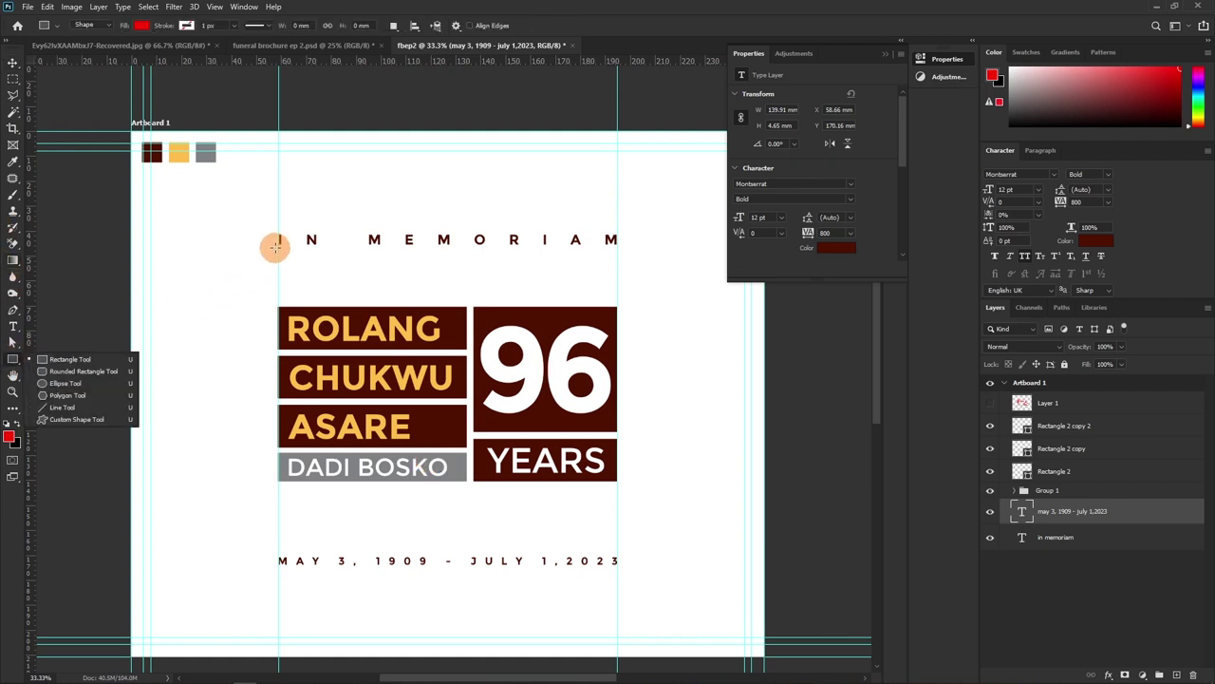
pyautogui.moveTo(274, 244); pyautogui.dragTo(618, 305)
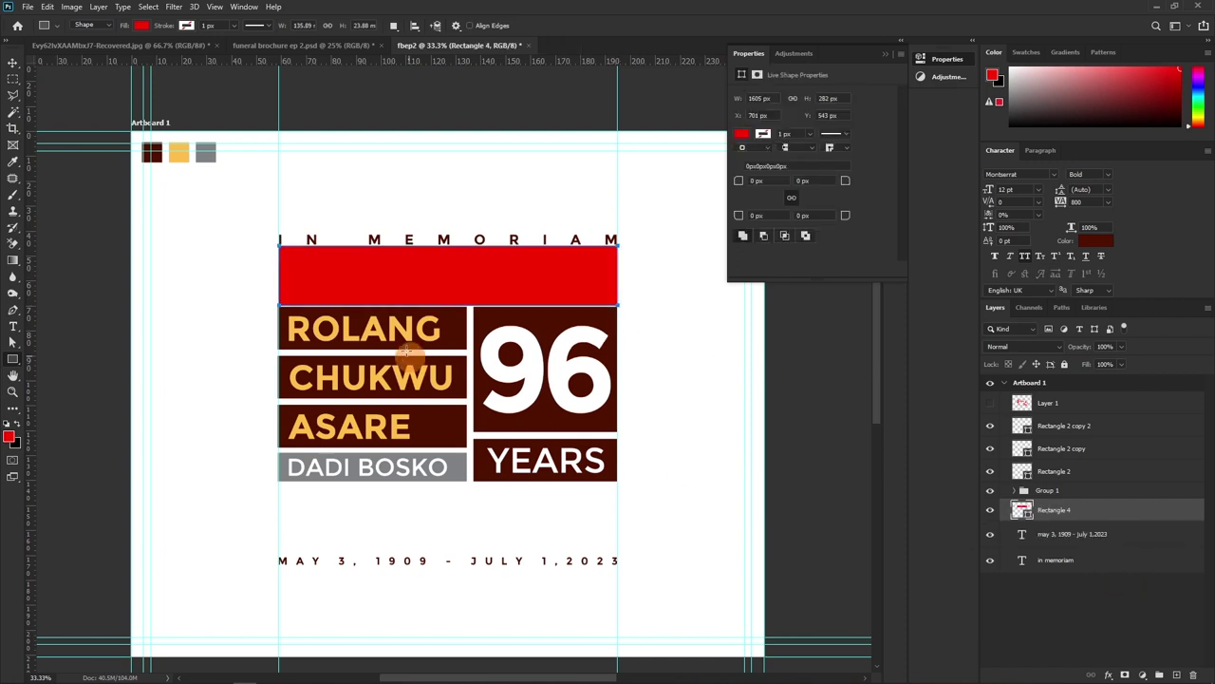
pyautogui.press('v')
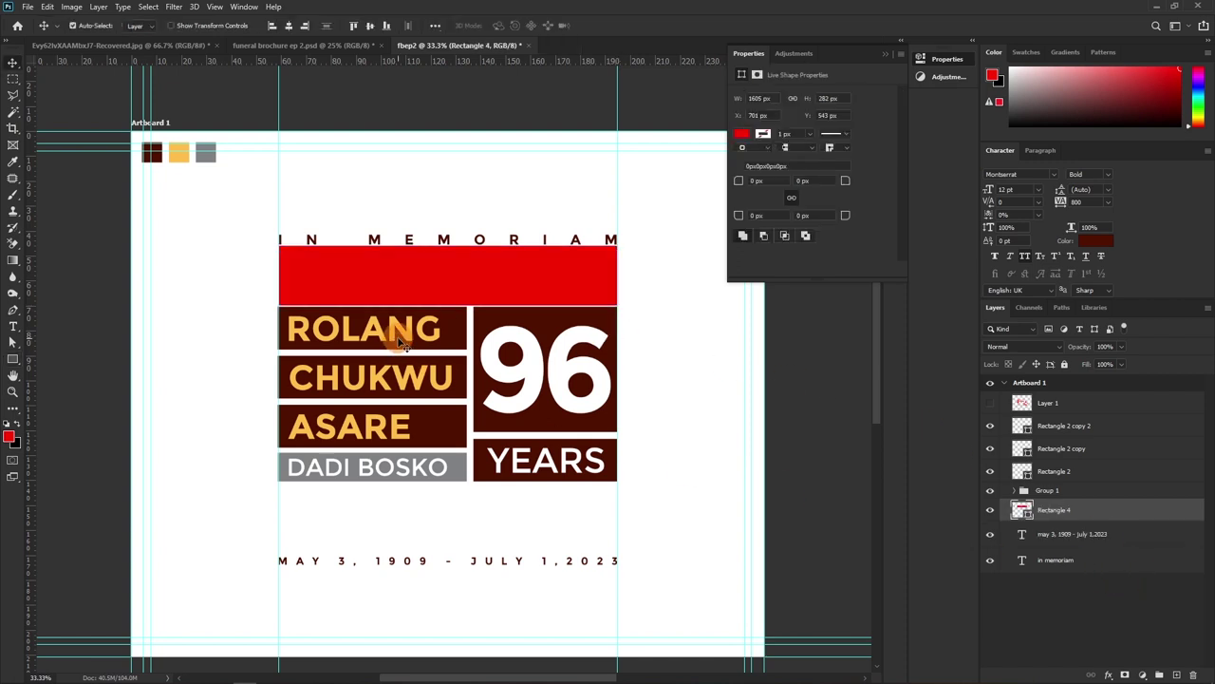
pyautogui.press('Down')
pyautogui.press('Down')
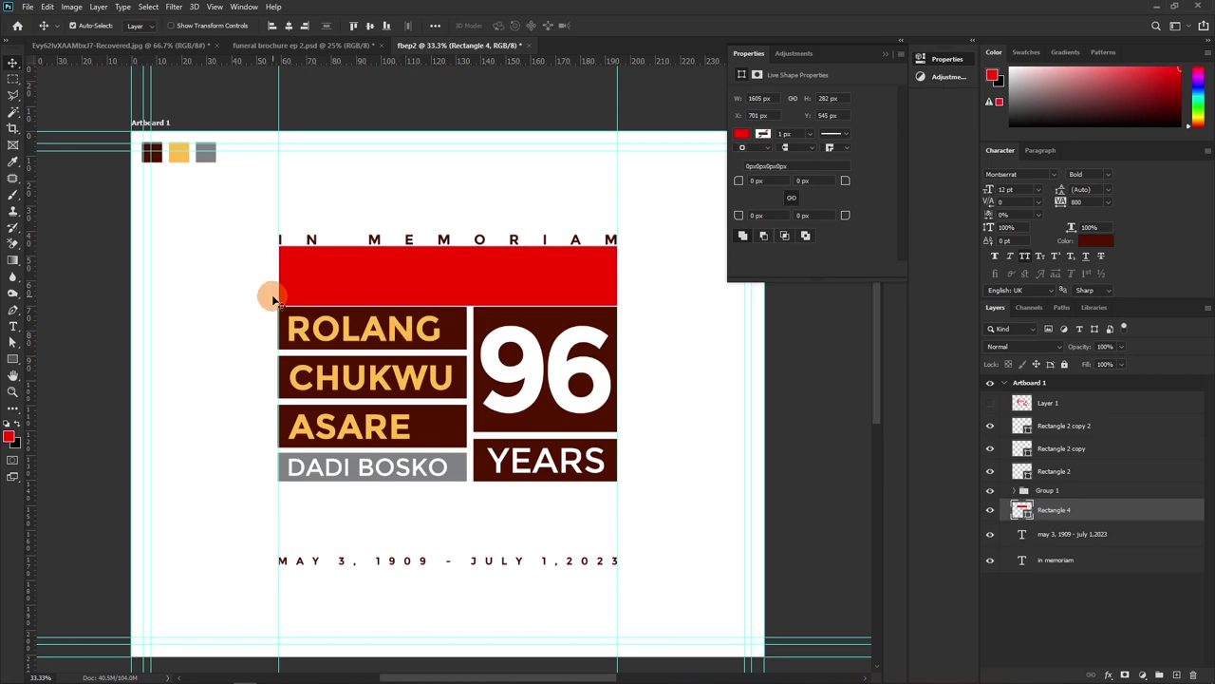
pyautogui.hotkey('ctrl', '+')
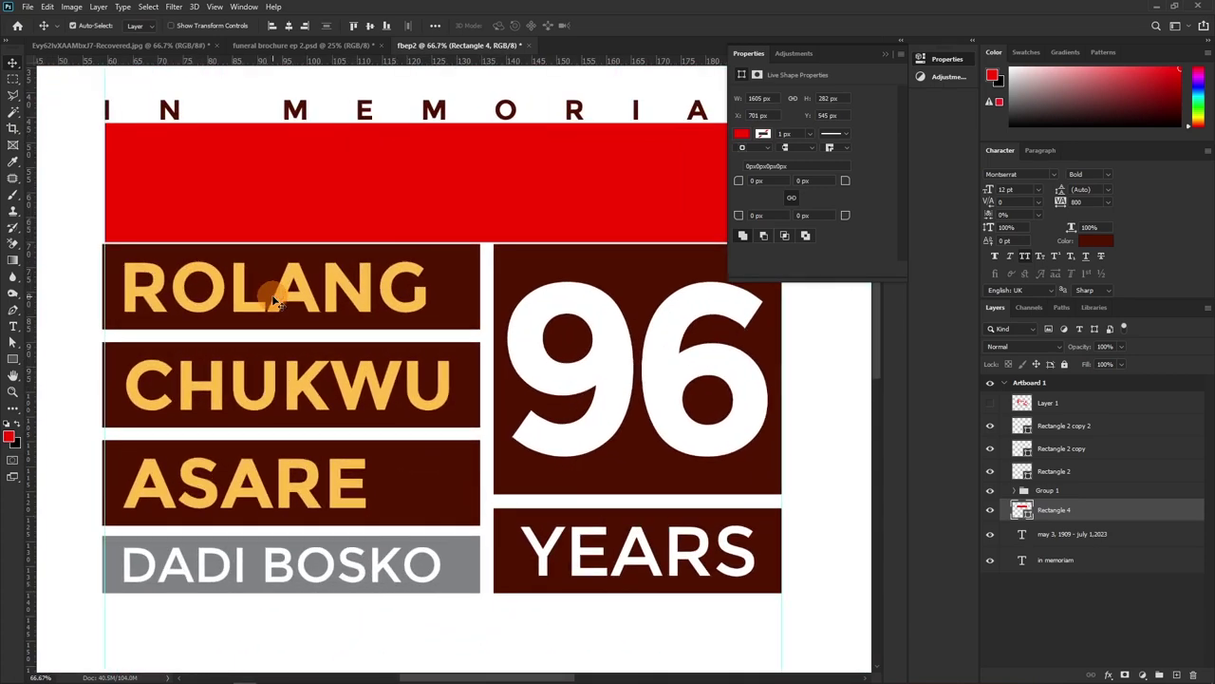
pyautogui.hotkey('ctrl', 't')
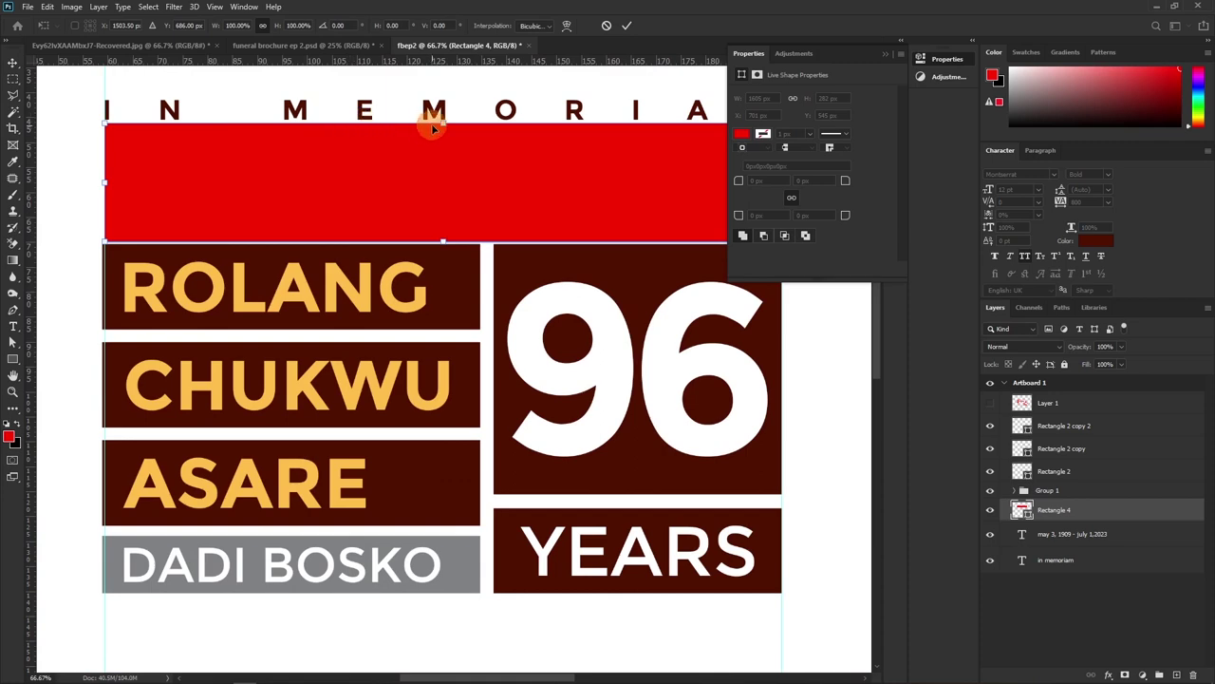
pyautogui.moveTo(442, 121); pyautogui.dragTo(442, 118)
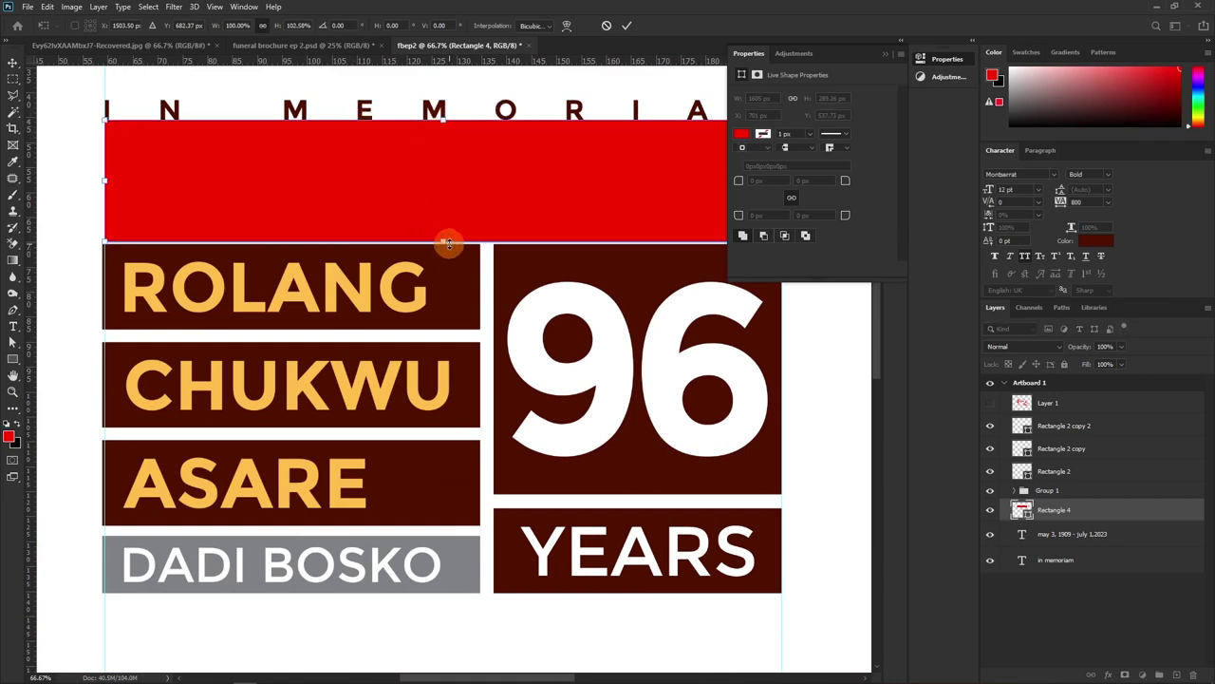
pyautogui.moveTo(442, 242); pyautogui.dragTo(442, 243)
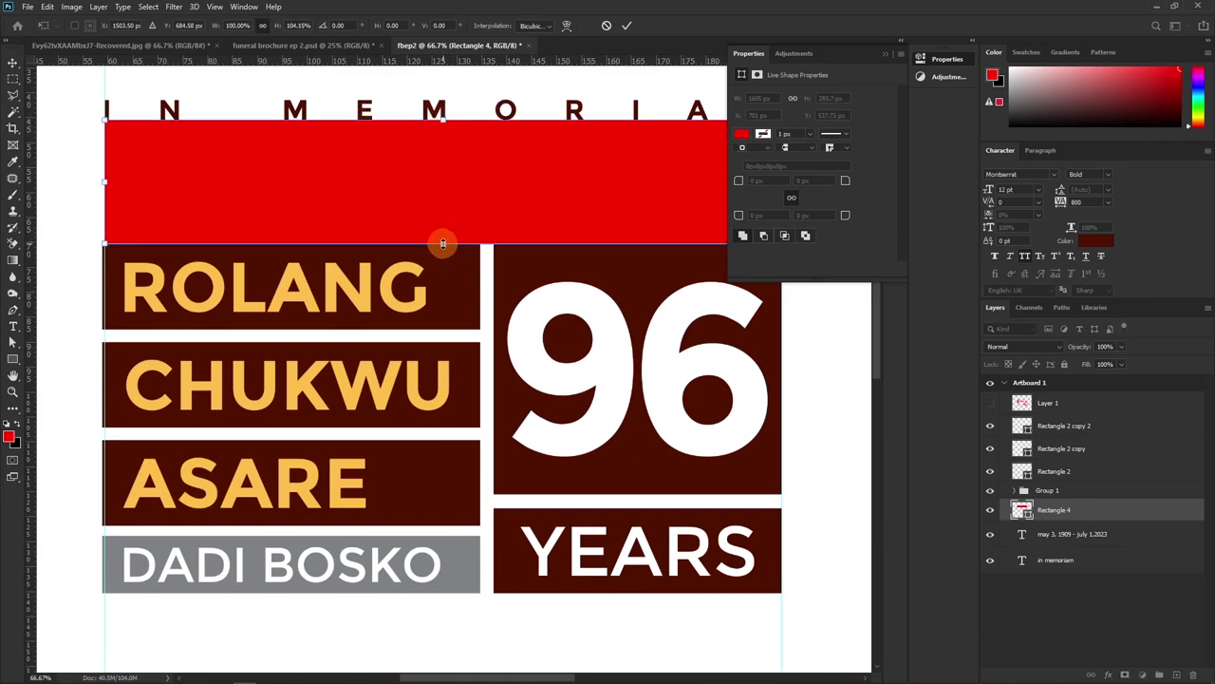
pyautogui.press('Return')
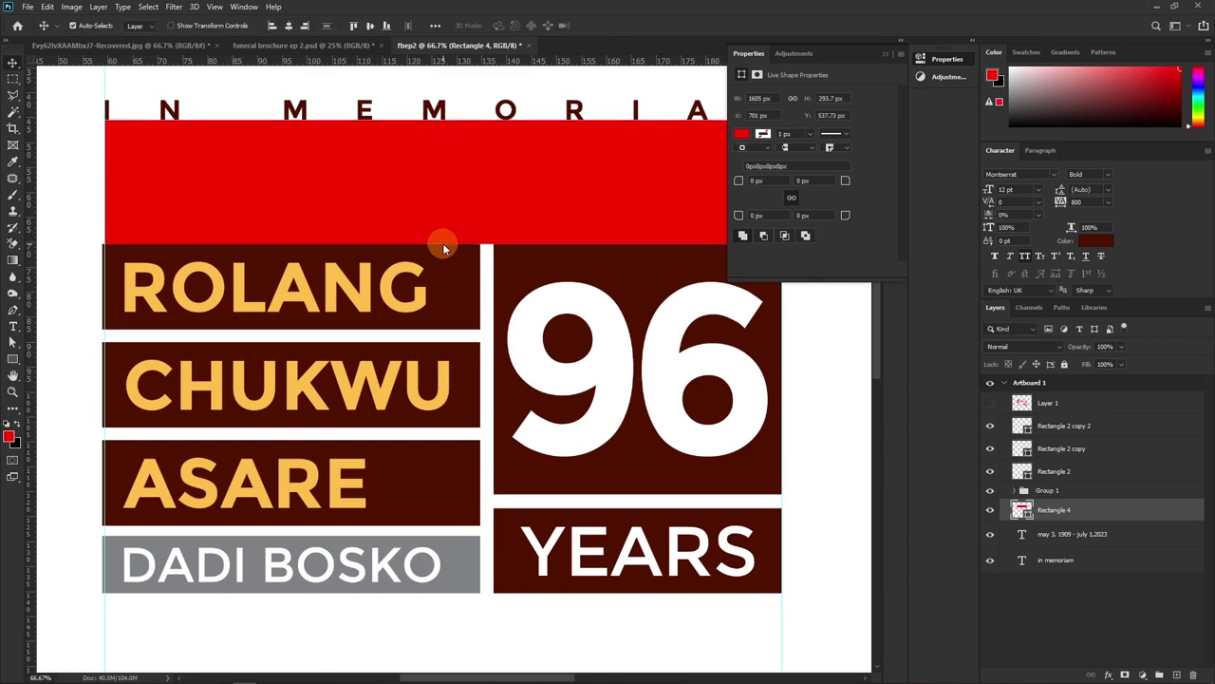
pyautogui.moveTo(421, 168); pyautogui.dragTo(410, 580)
pyautogui.scroll(-5, 403, 560)
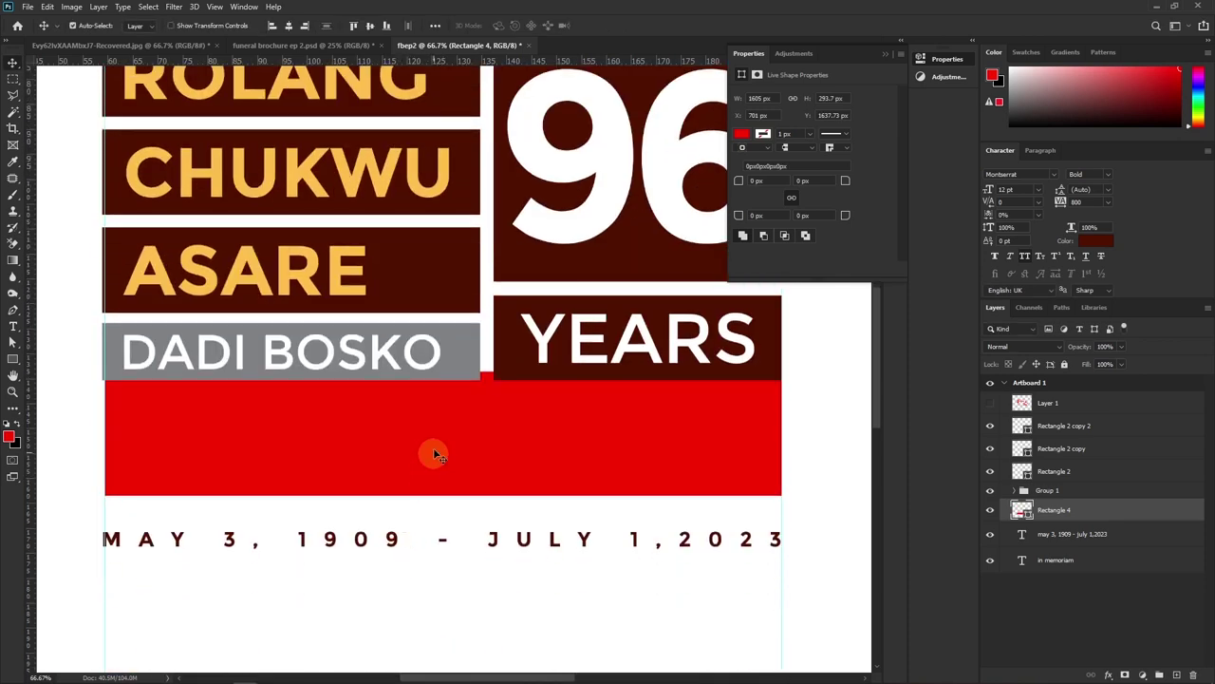
pyautogui.moveTo(434, 437); pyautogui.dragTo(432, 445)
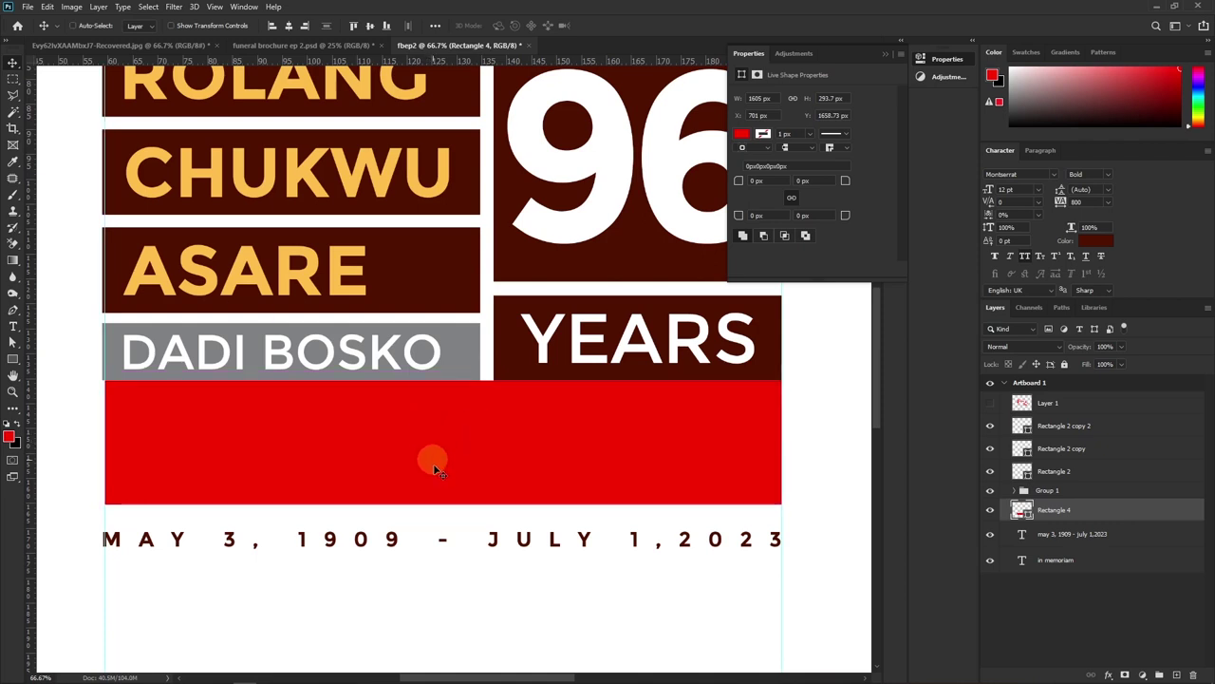
# Move the date line up against the red spacer, then hide the spacer
pyautogui.click(442, 541)
pyautogui.moveTo(490, 542); pyautogui.dragTo(493, 516)
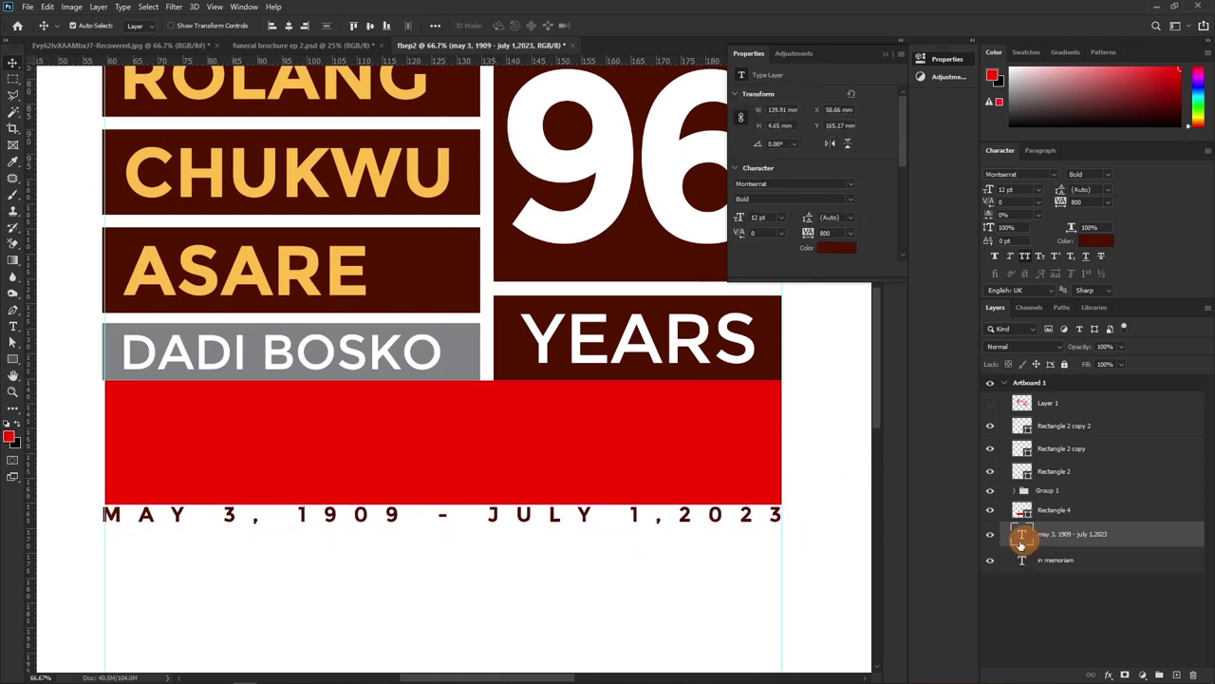
pyautogui.click(991, 510)
pyautogui.hotkey('ctrl', '-')
pyautogui.hotkey('ctrl', '-')
pyautogui.hotkey('ctrl', '-')
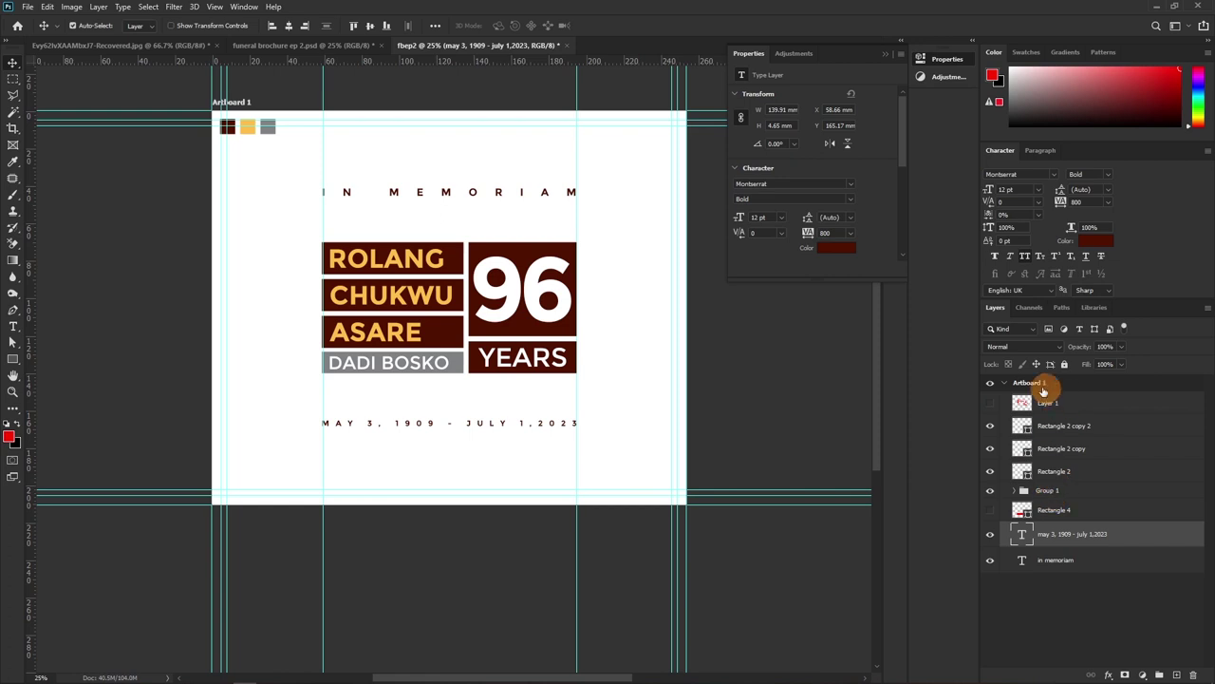
# Delete the red scribble sketch layer and the hidden Rectangle 4 bar
pyautogui.click(990, 402)
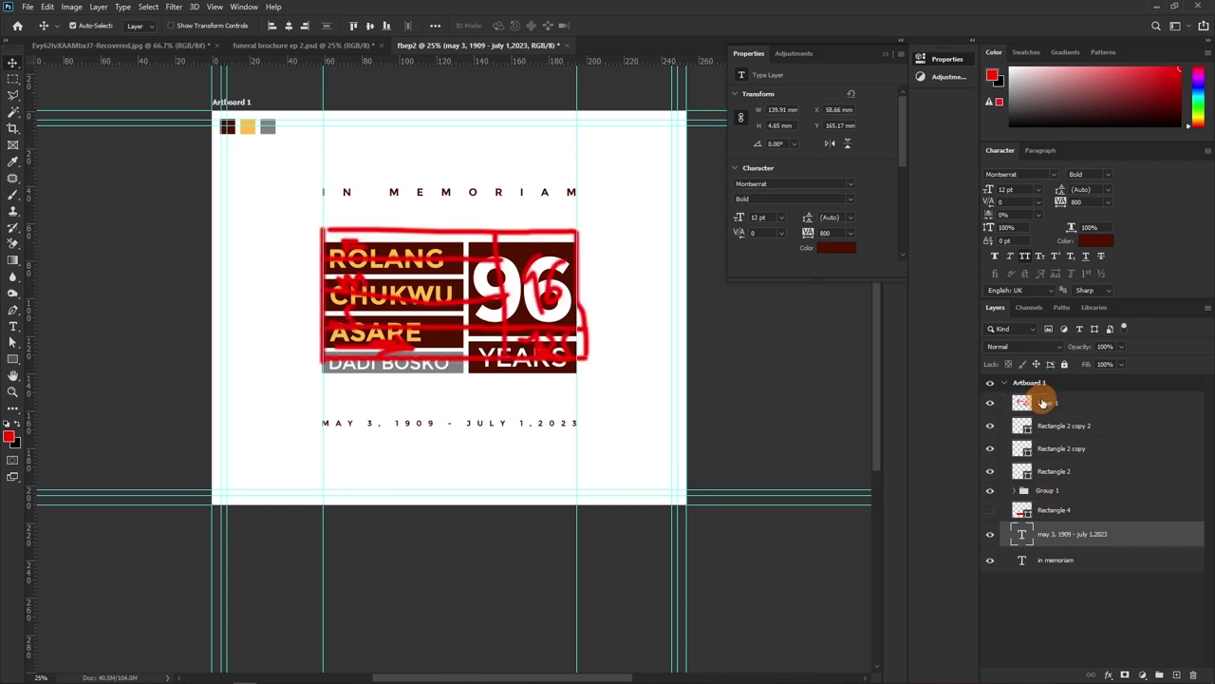
pyautogui.click(1040, 403)
pyautogui.press('Delete')
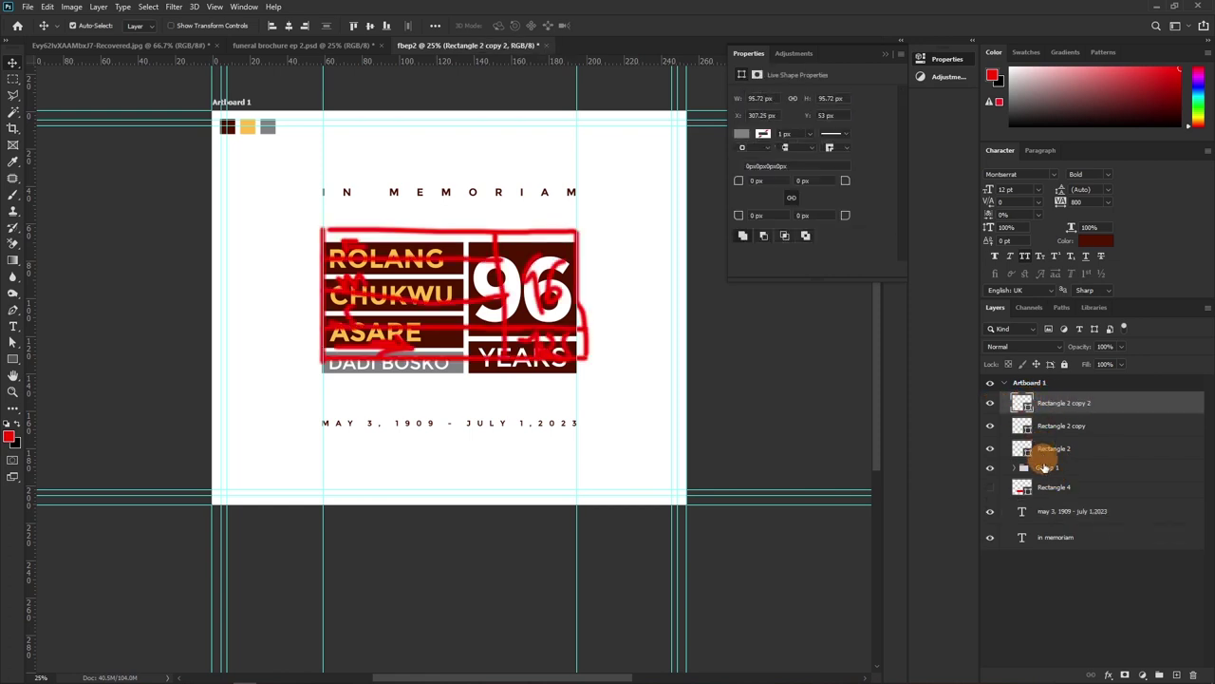
pyautogui.click(1056, 485)
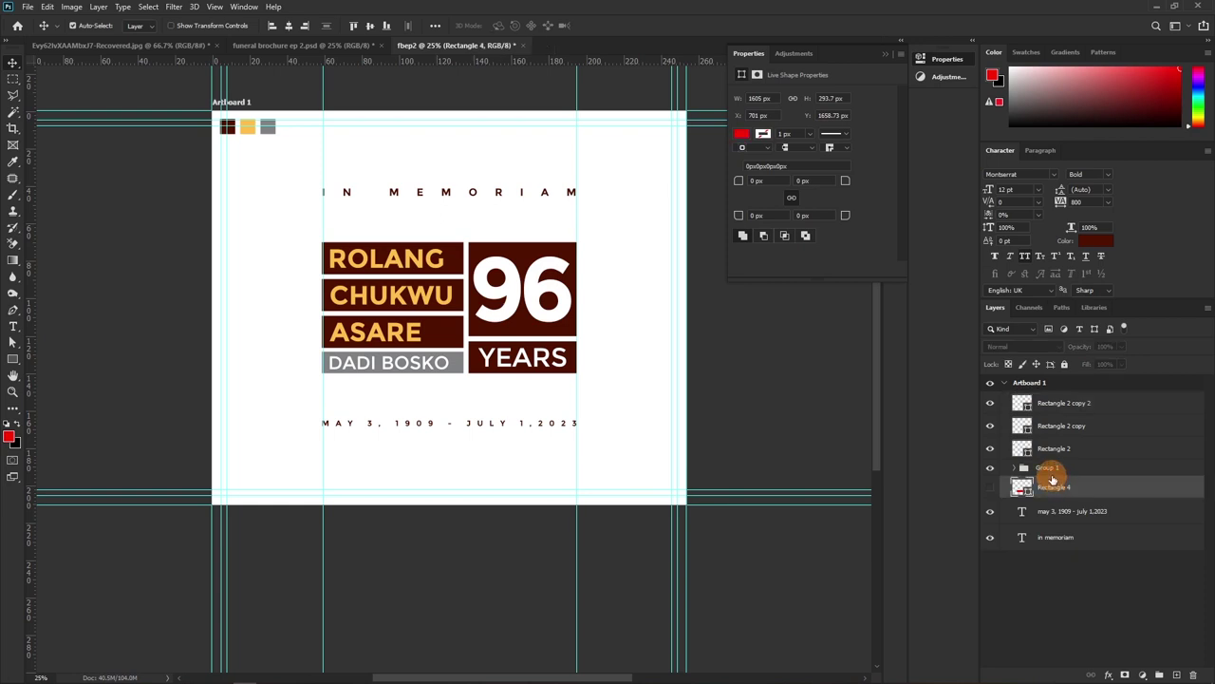
pyautogui.press('Delete')
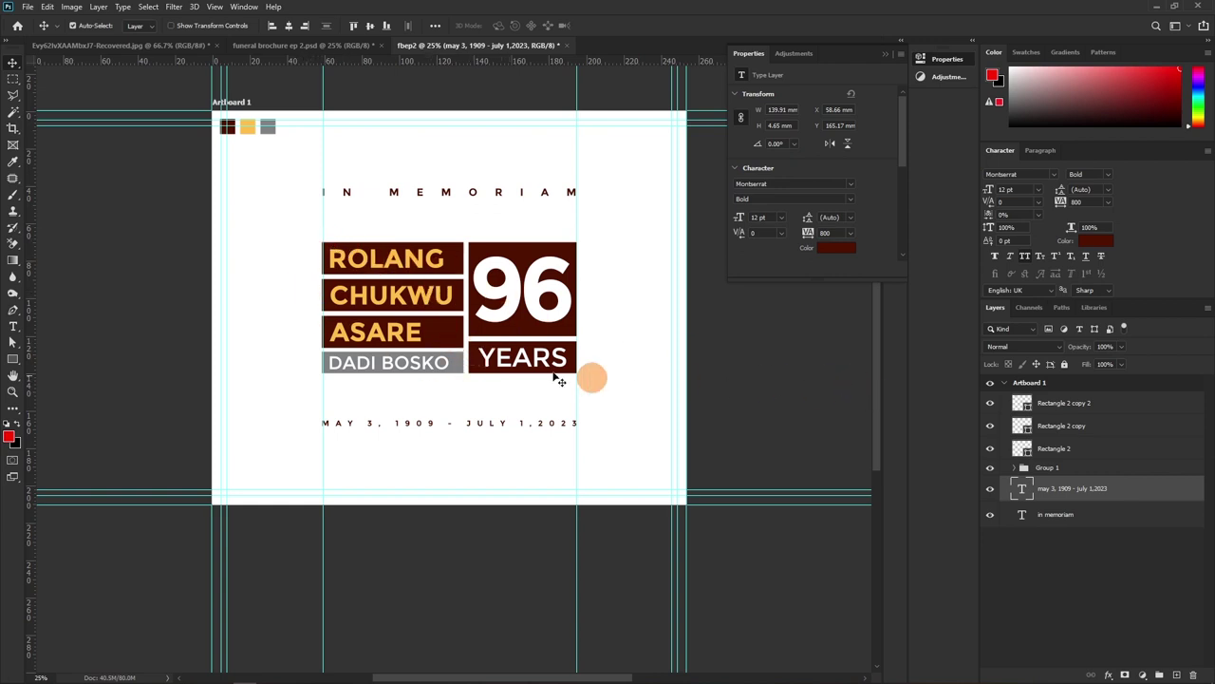
# Move the name and 96 YEARS block layers up the stack and group them
pyautogui.moveTo(301, 230); pyautogui.dragTo(583, 385)
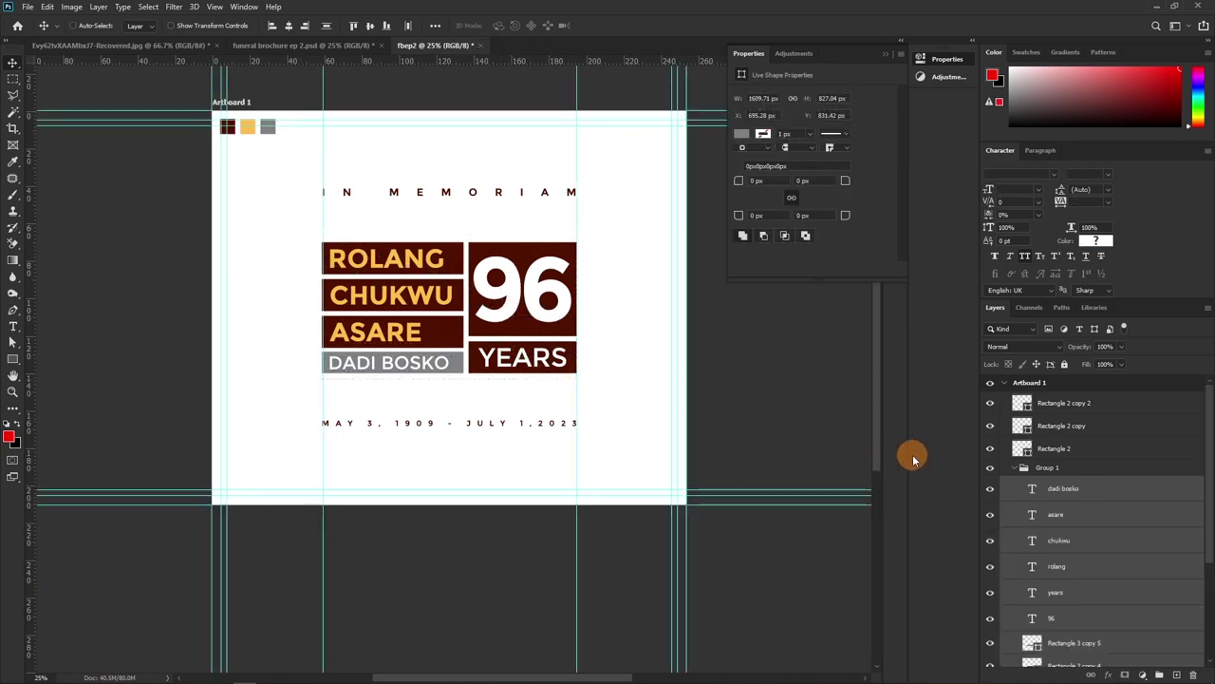
pyautogui.moveTo(1139, 526); pyautogui.dragTo(1052, 458)
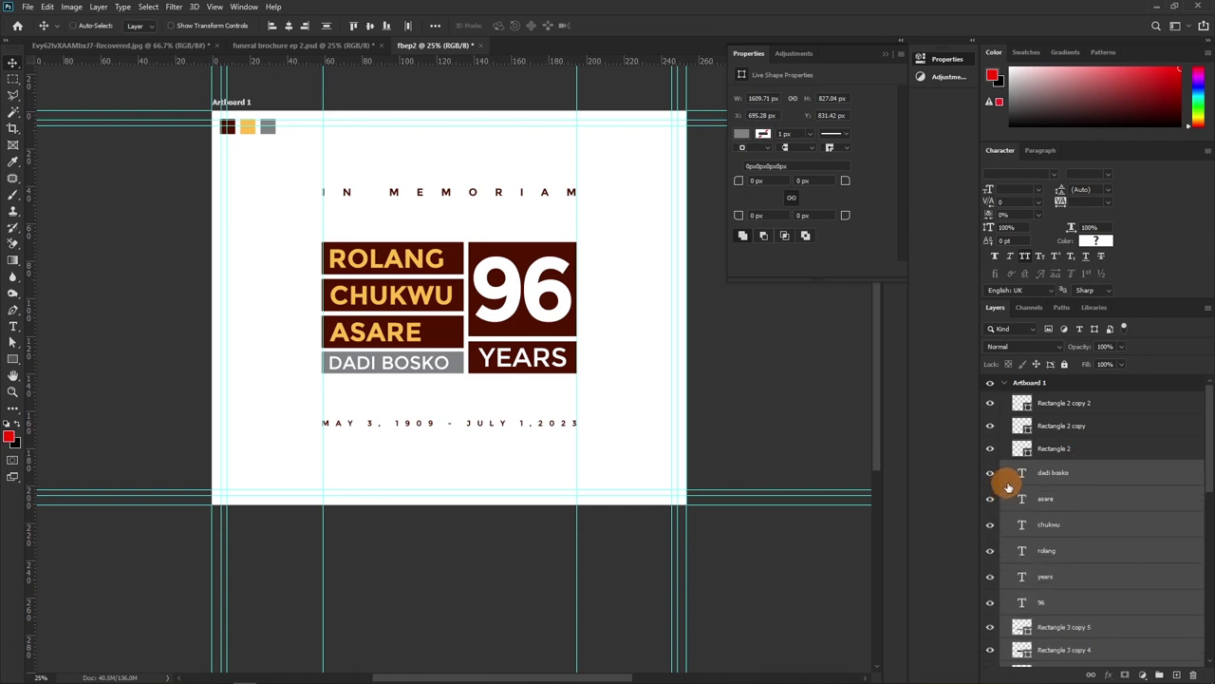
pyautogui.hotkey('ctrl', 'g')
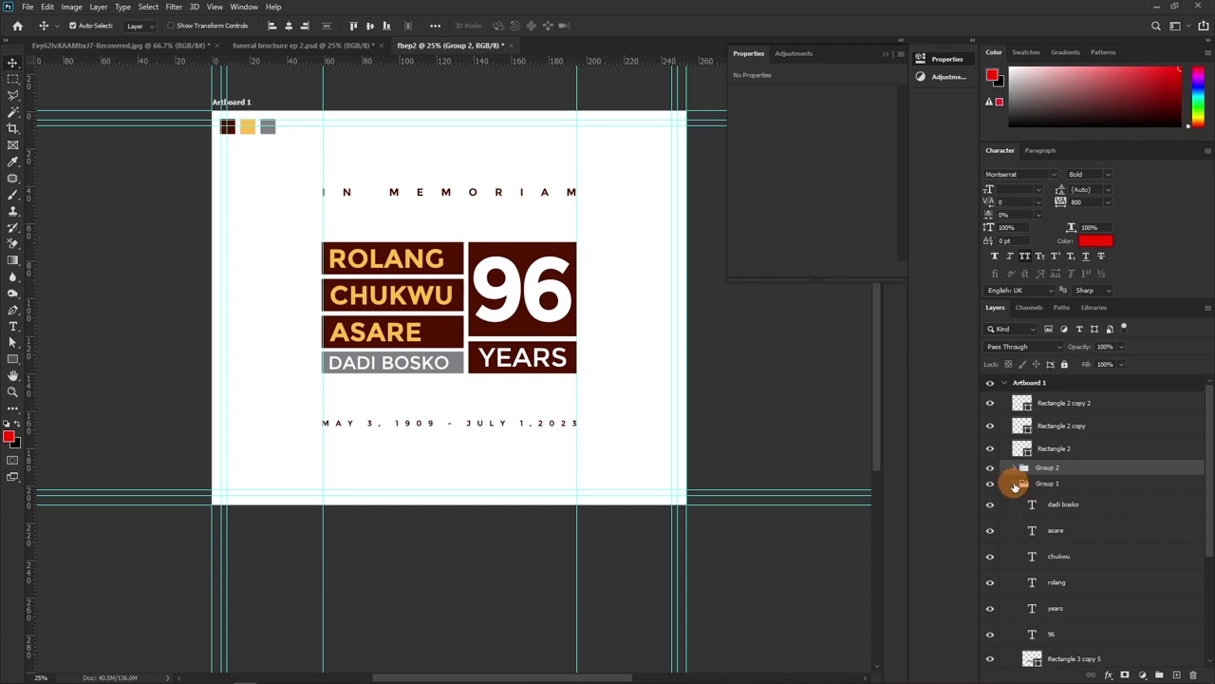
pyautogui.click(1014, 485)
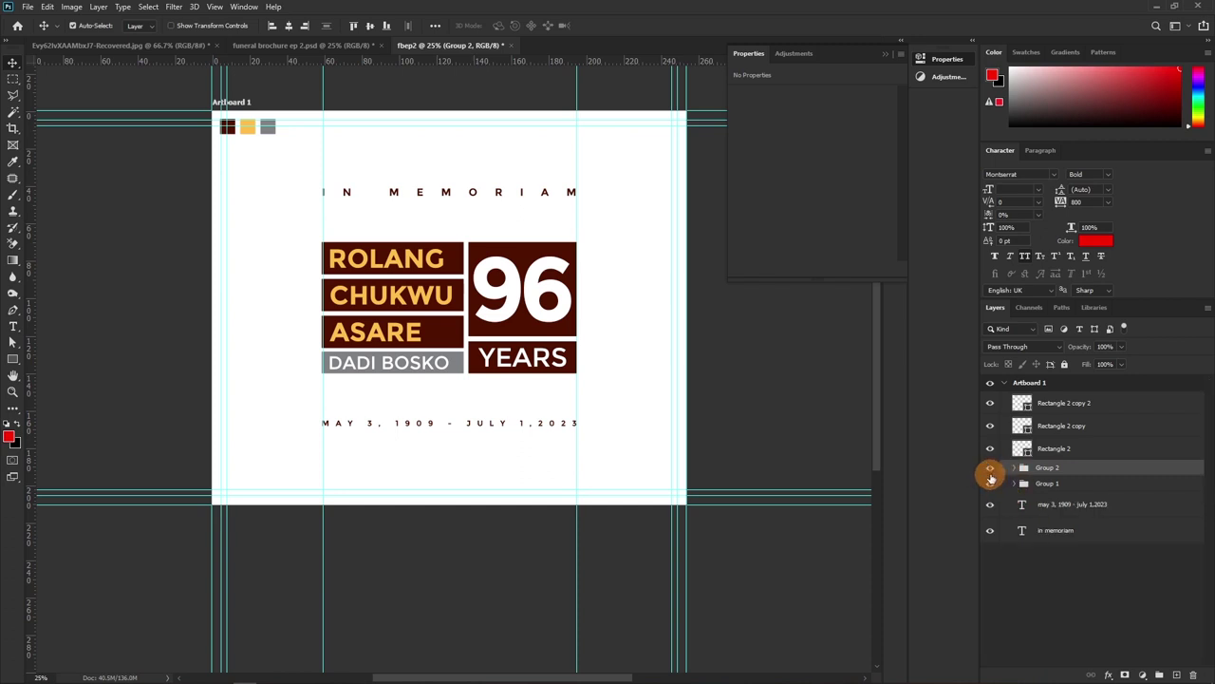
# Toggle Group 1 and Group 2 visibility to compare the cover with and without each block
pyautogui.click(991, 473)
pyautogui.click(990, 471)
pyautogui.click(990, 471)
pyautogui.click(990, 484)
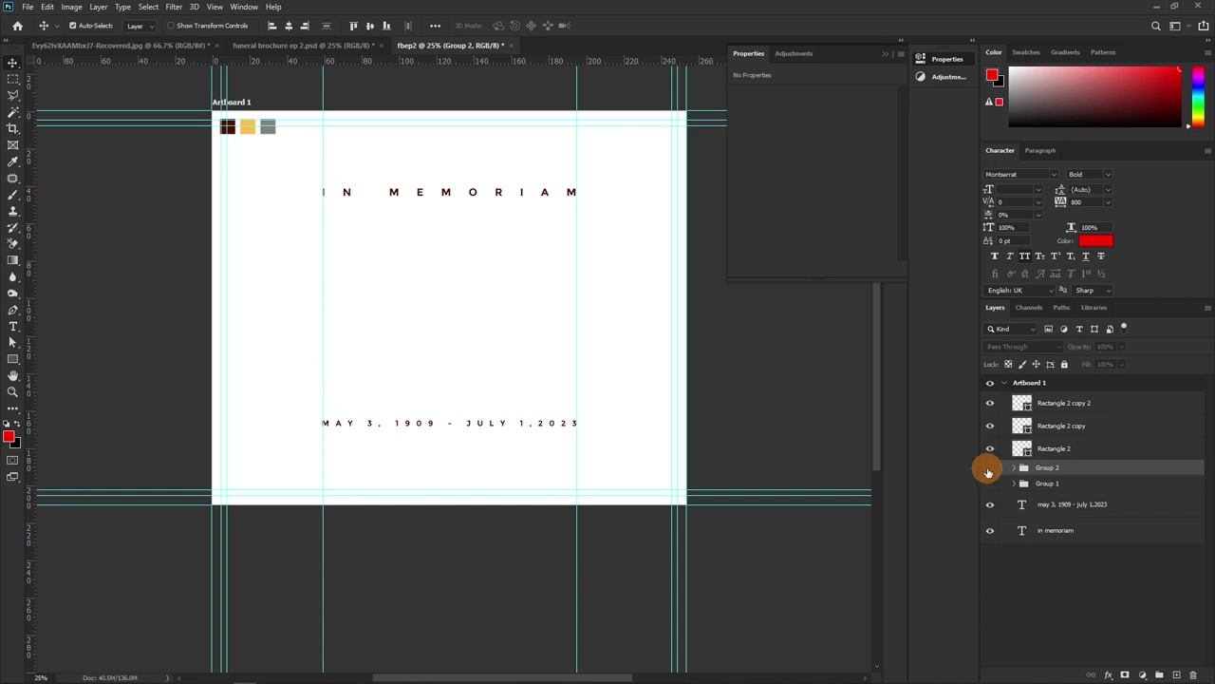
pyautogui.click(989, 468)
pyautogui.click(990, 468)
pyautogui.click(989, 468)
pyautogui.click(989, 468)
pyautogui.click(989, 468)
pyautogui.click(990, 468)
pyautogui.click(989, 468)
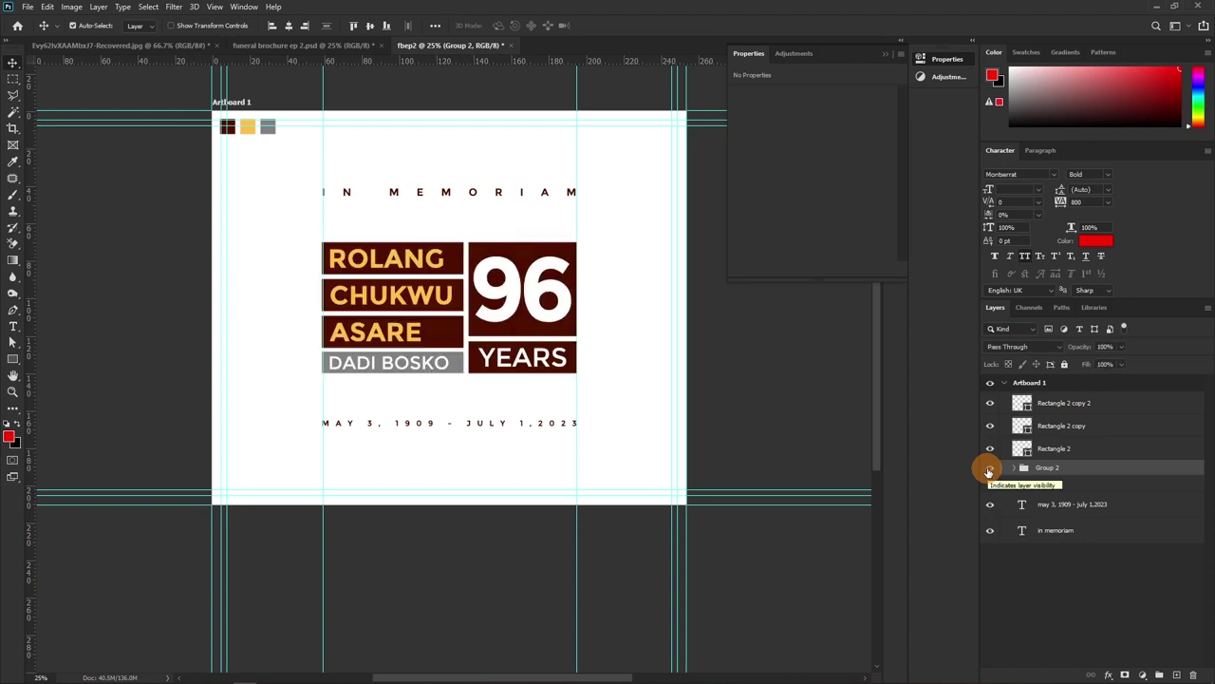
# Leave Group 2 hidden with Group 1 visible, and select the cover artboard
pyautogui.click(989, 469)
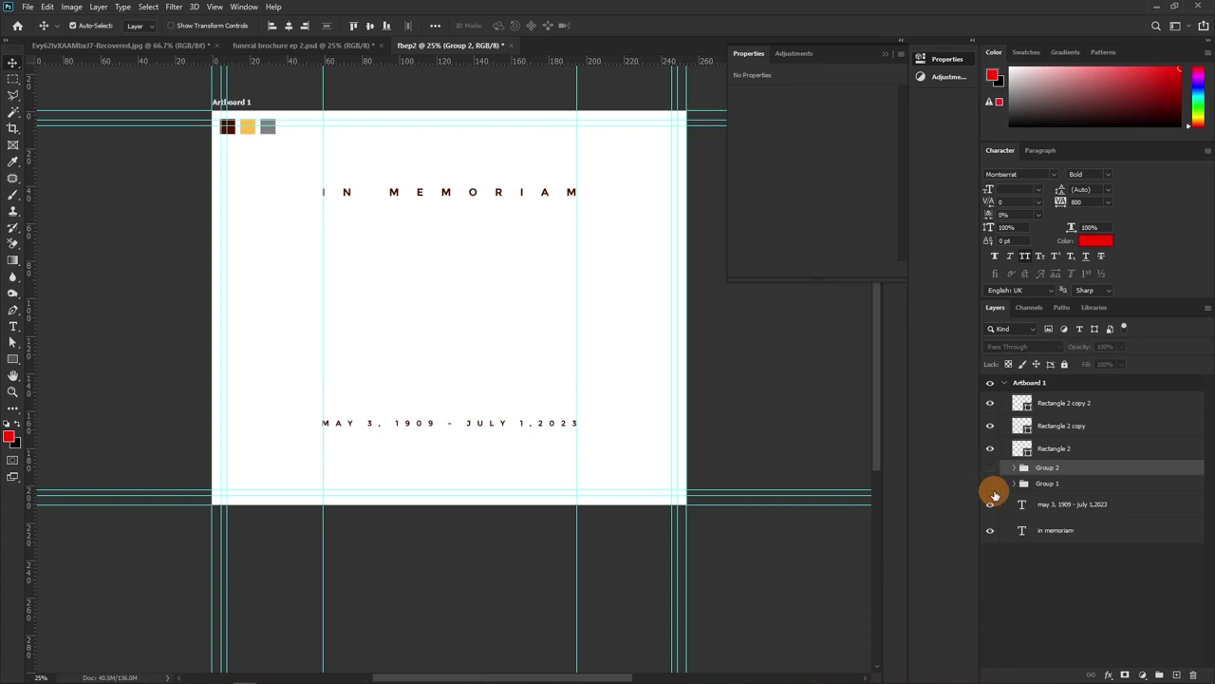
pyautogui.click(990, 485)
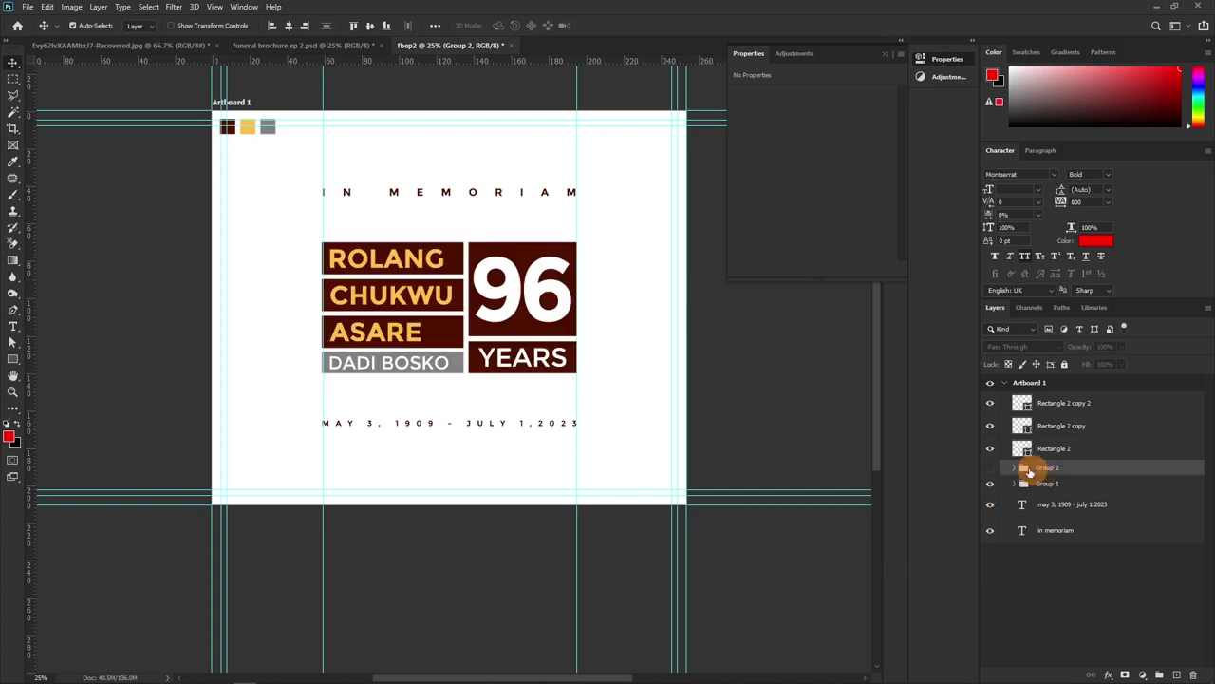
pyautogui.click(1028, 385)
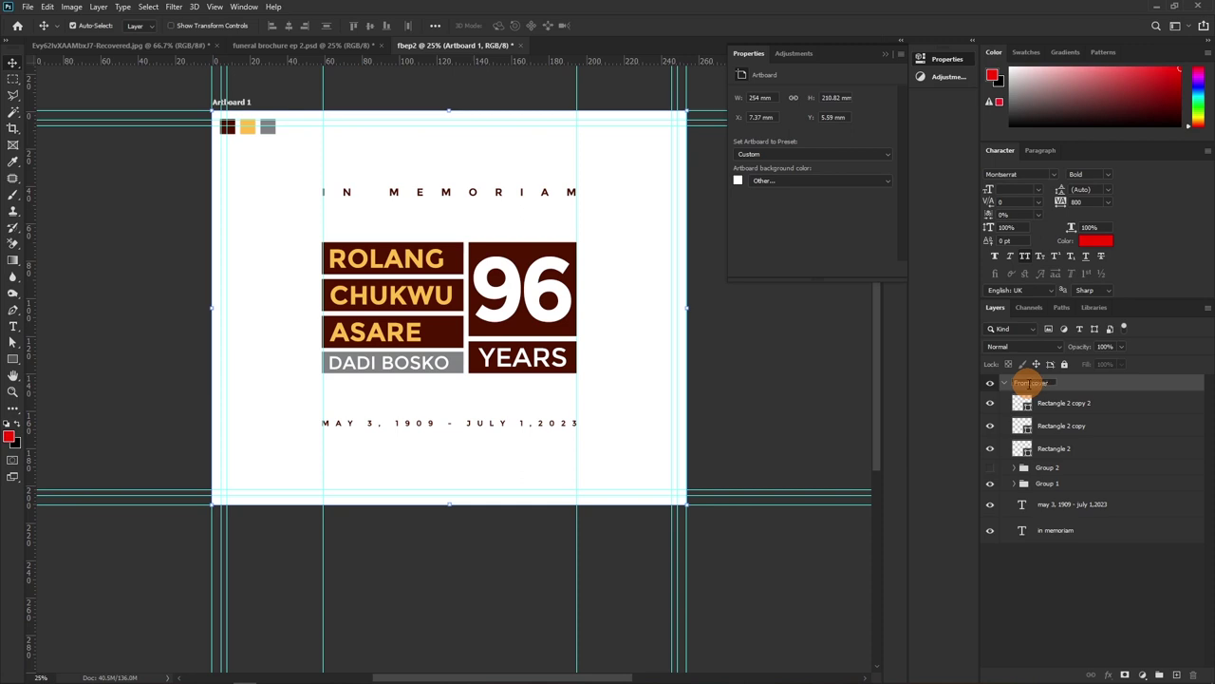
# Commit the artboard name 'Front cover'
pyautogui.press('Return')
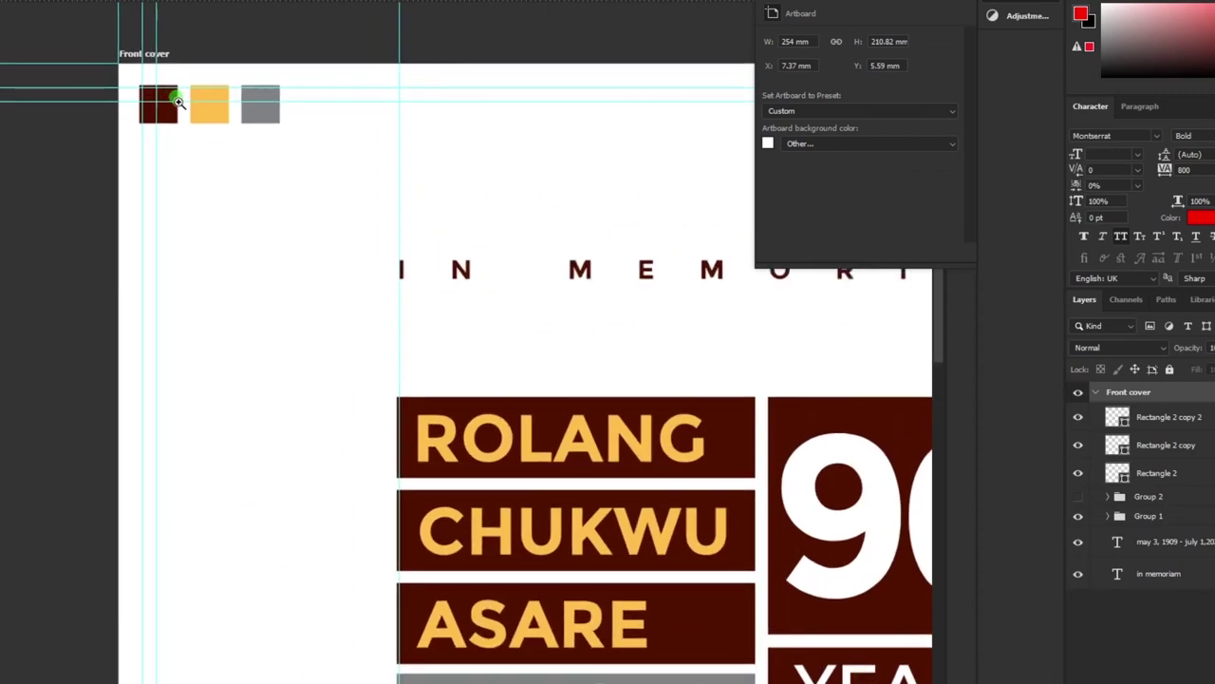
pyautogui.scroll(2, 224, 129)
pyautogui.scroll(-3, 224, 129)
pyautogui.scroll(1, 137, 95)
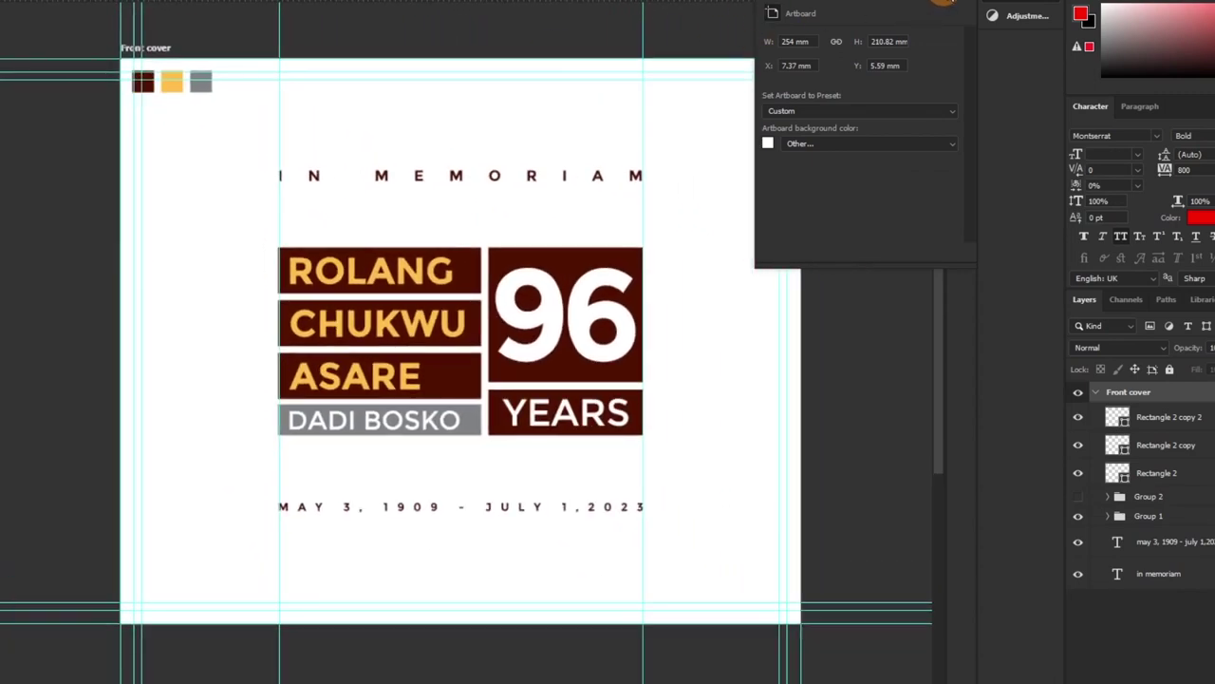
# Close the floating artboard settings and change options in the top toolbar
pyautogui.click(727, 84)
pyautogui.click(150, 49)
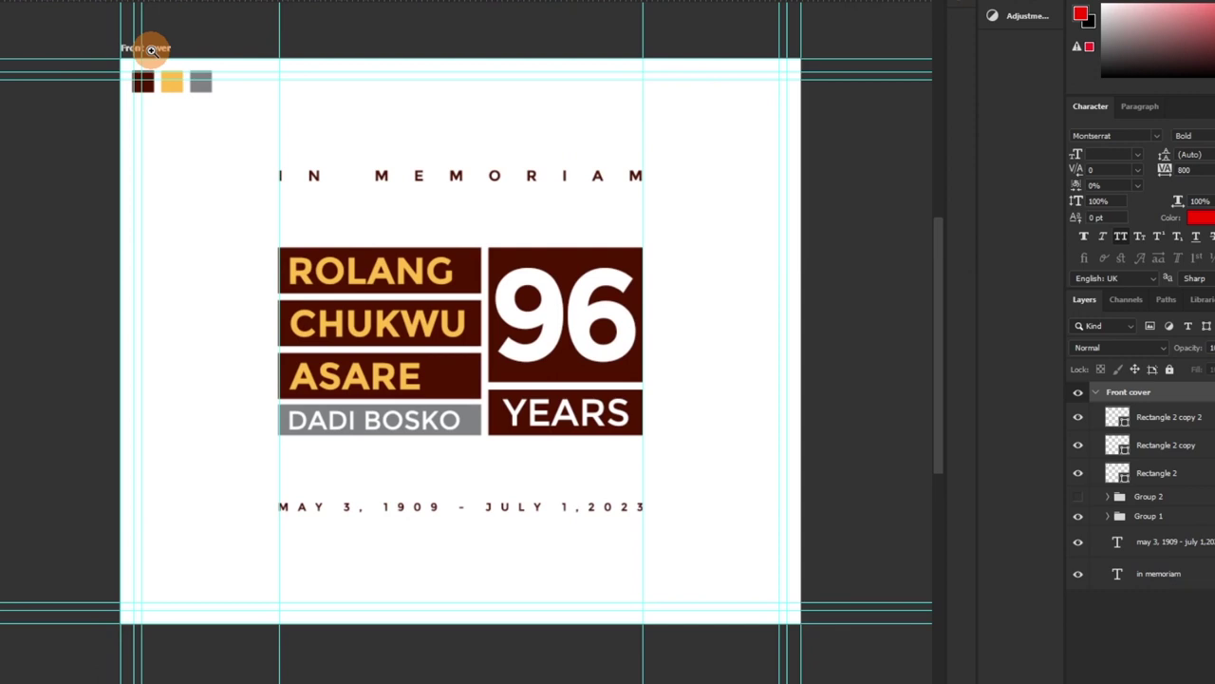
pyautogui.click(208, 74)
pyautogui.click(157, 49)
pyautogui.click(158, 49)
pyautogui.click(158, 49)
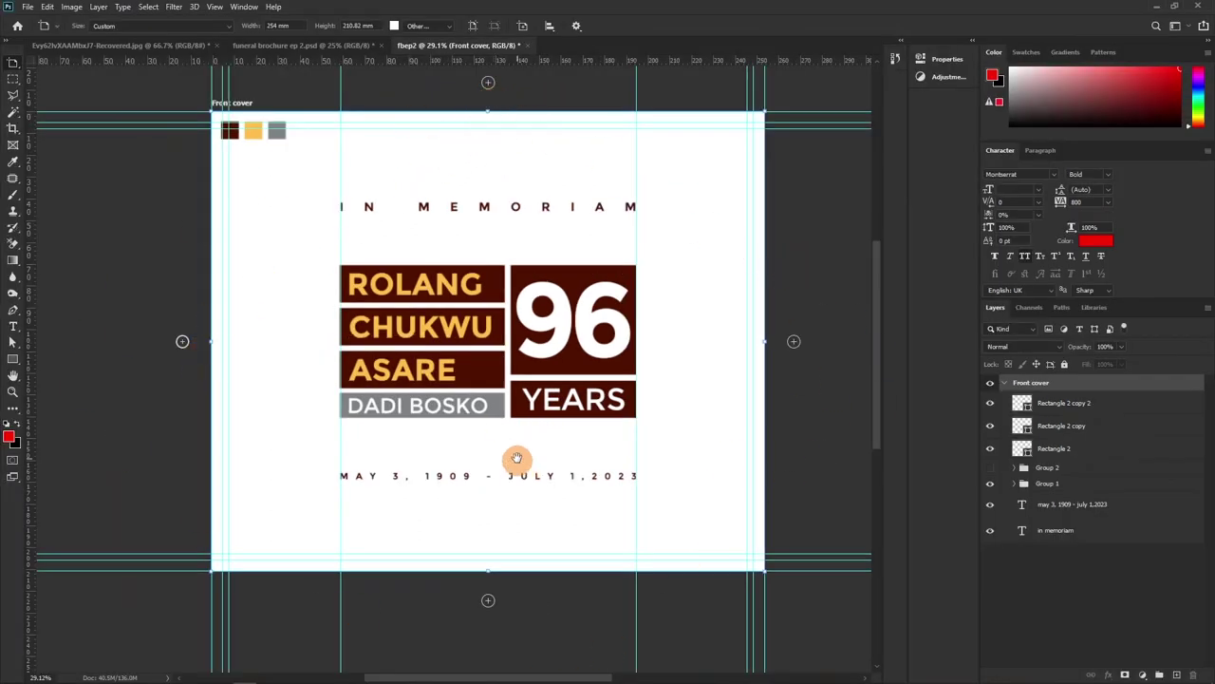
# Add a new blank 254 × 210.82 mm artboard below the Front cover artboard
pyautogui.moveTo(508, 476); pyautogui.dragTo(483, 278)
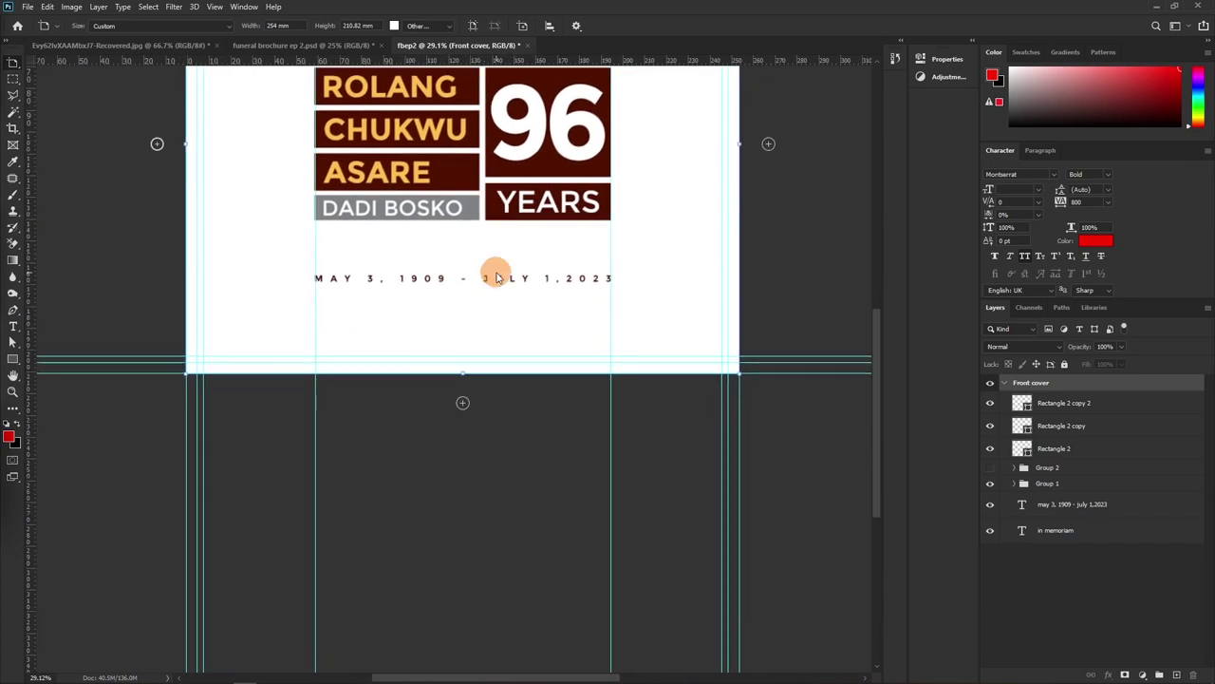
pyautogui.click(462, 404)
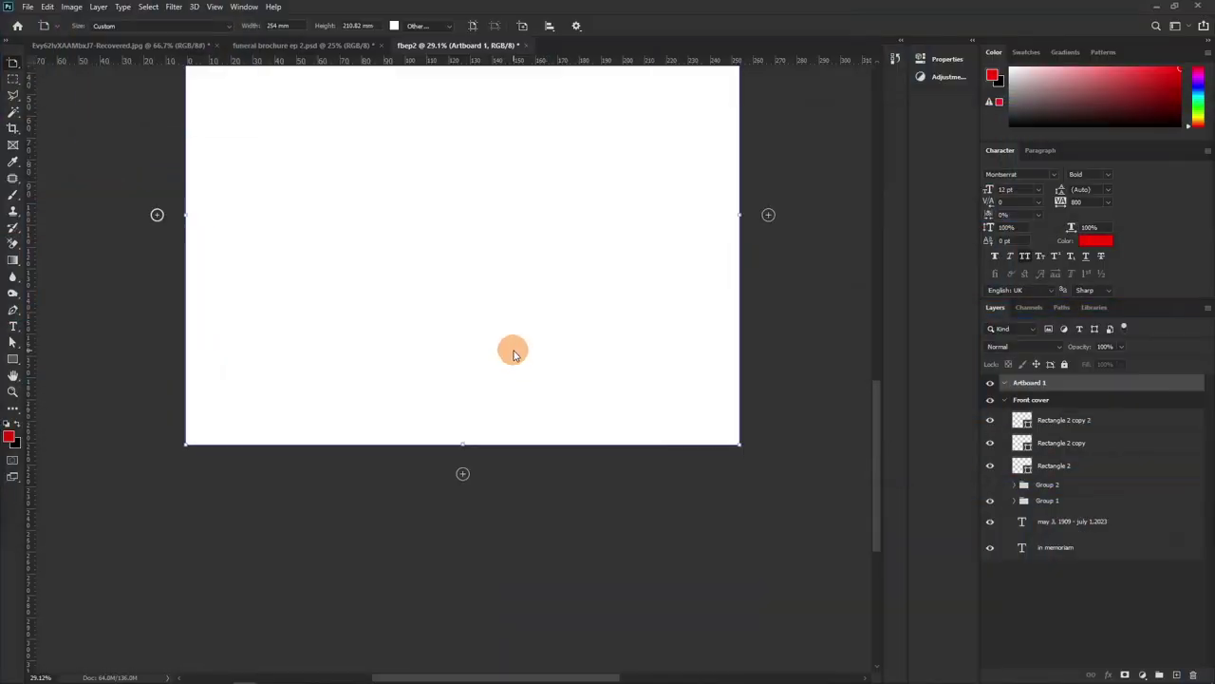
# Zoom out to show both artboards and rename the new artboard to 'Page 1'
pyautogui.hotkey('ctrl', '-')
pyautogui.hotkey('ctrl', '-')
pyautogui.hotkey('ctrl', '-')
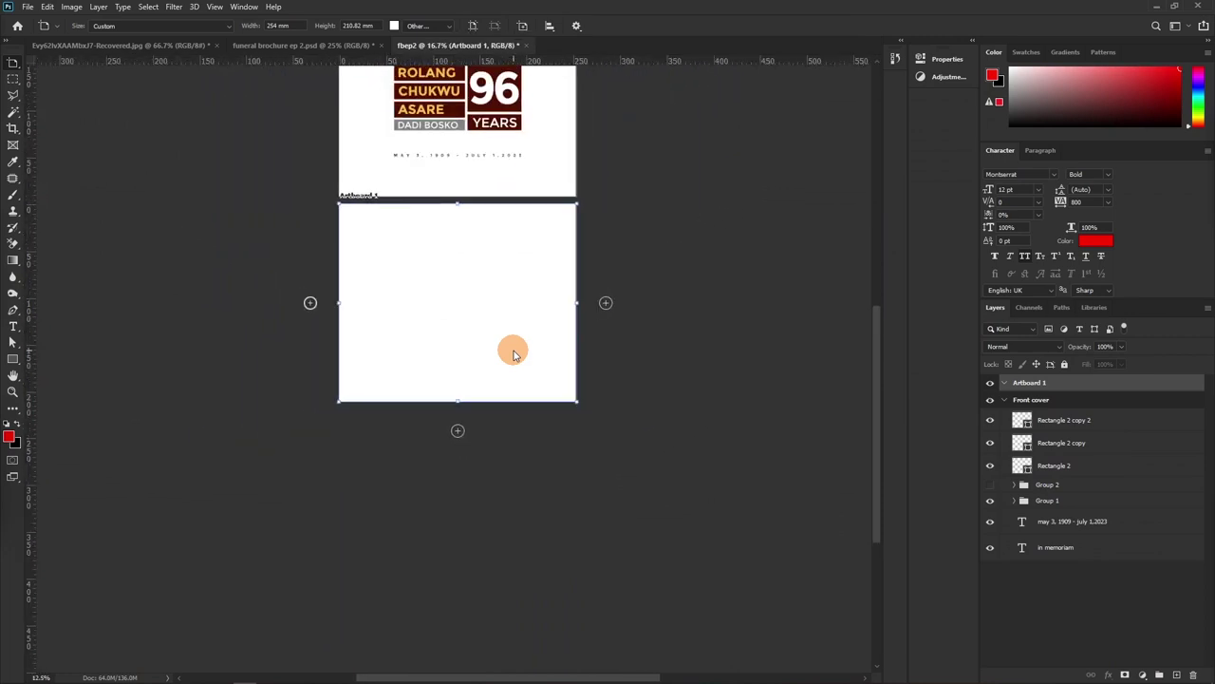
pyautogui.moveTo(481, 211); pyautogui.dragTo(393, 336)
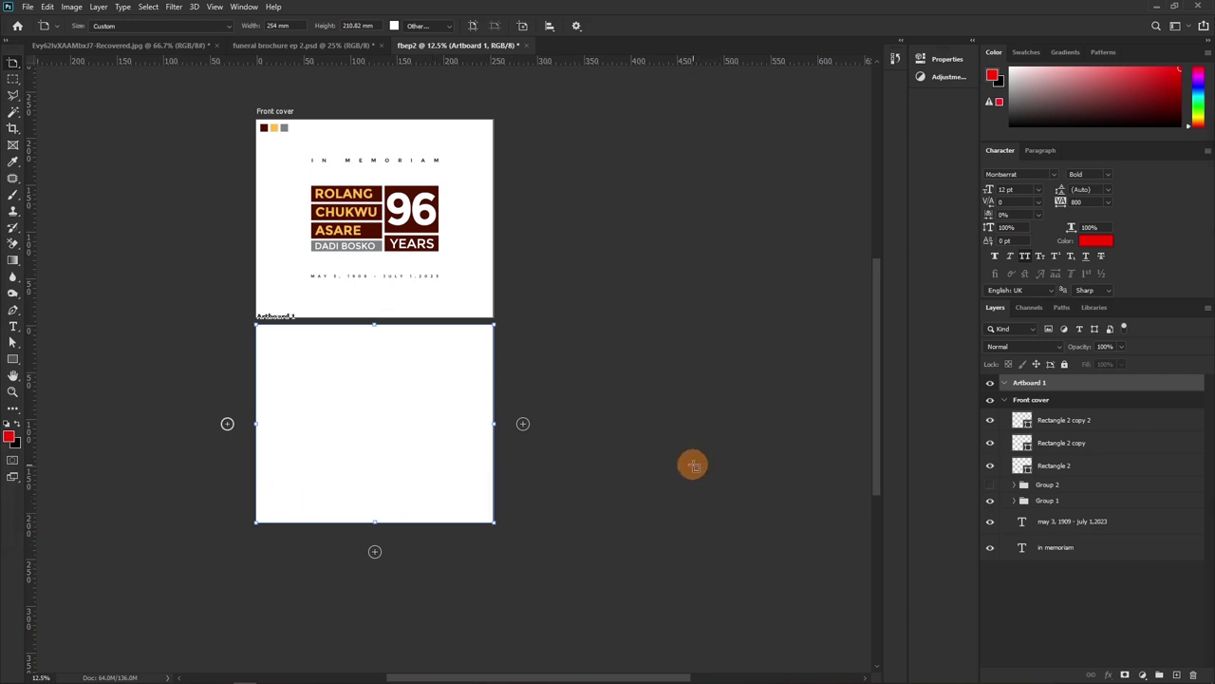
pyautogui.doubleClick(1021, 382)
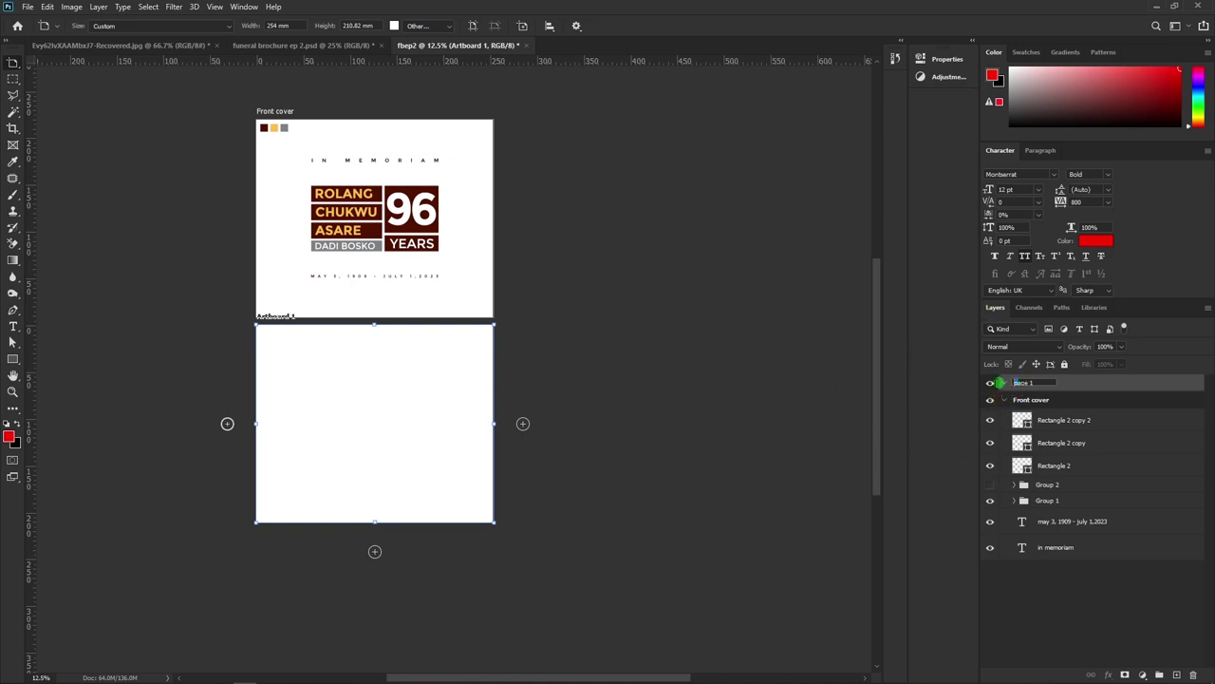
pyautogui.moveTo(1016, 383); pyautogui.dragTo(961, 391)
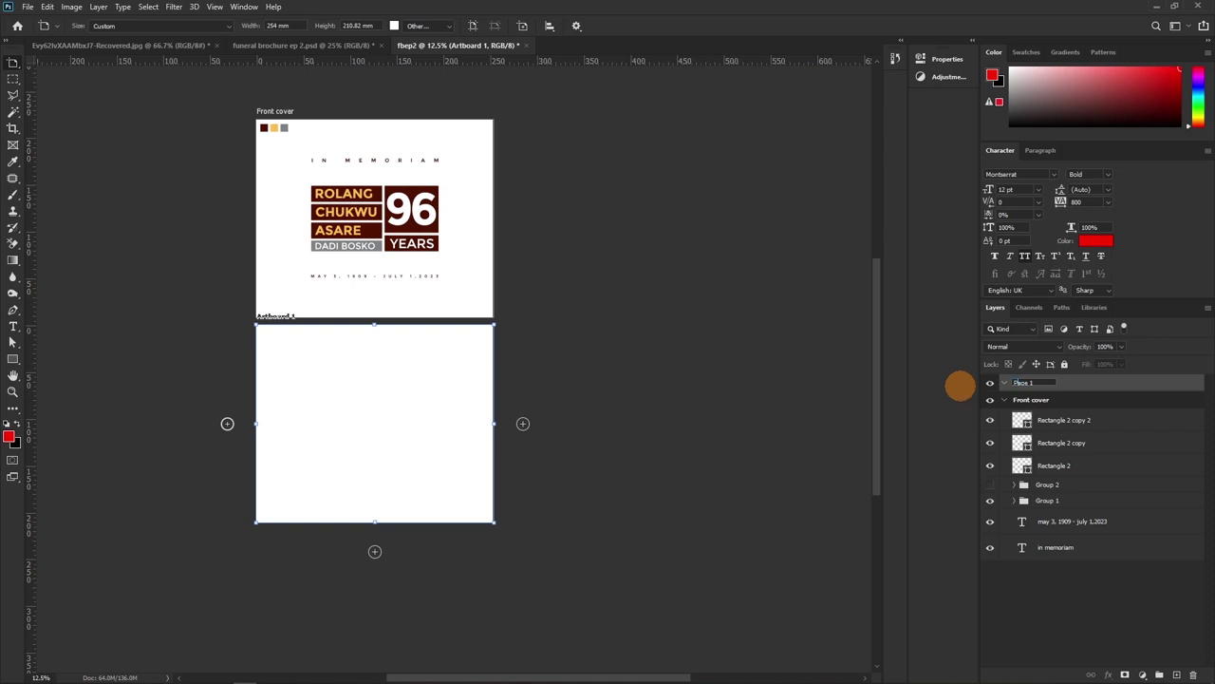
pyautogui.write('P')
pyautogui.press('Return')
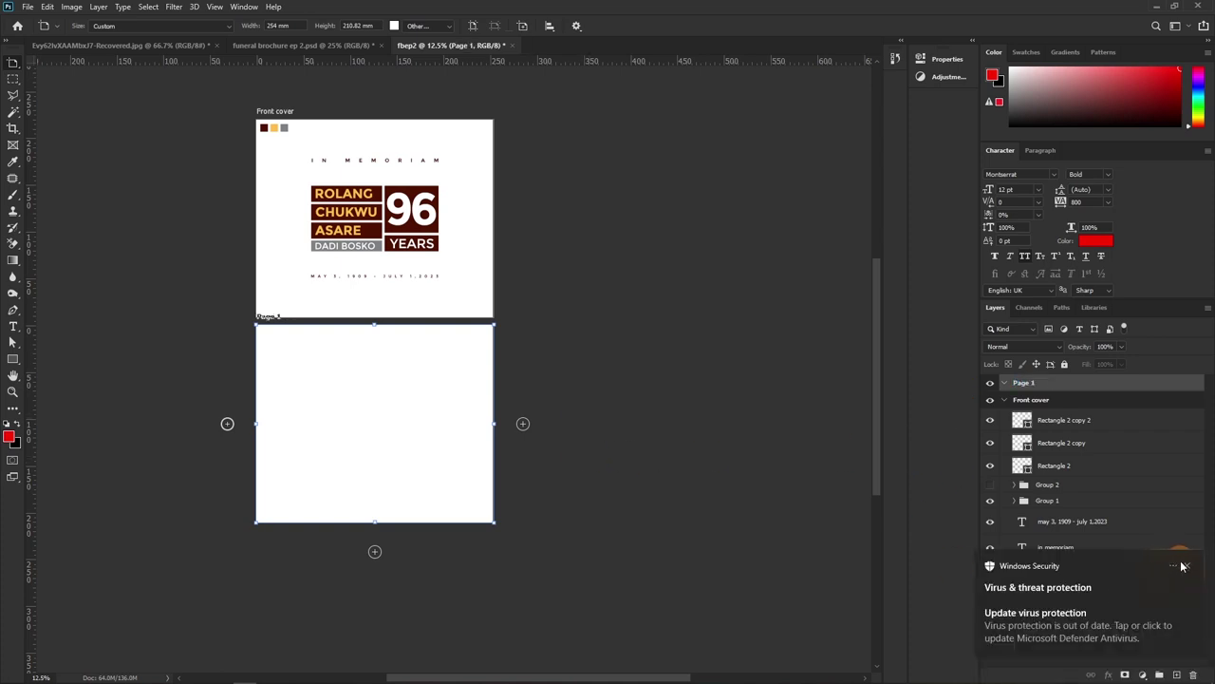
pyautogui.click(1187, 567)
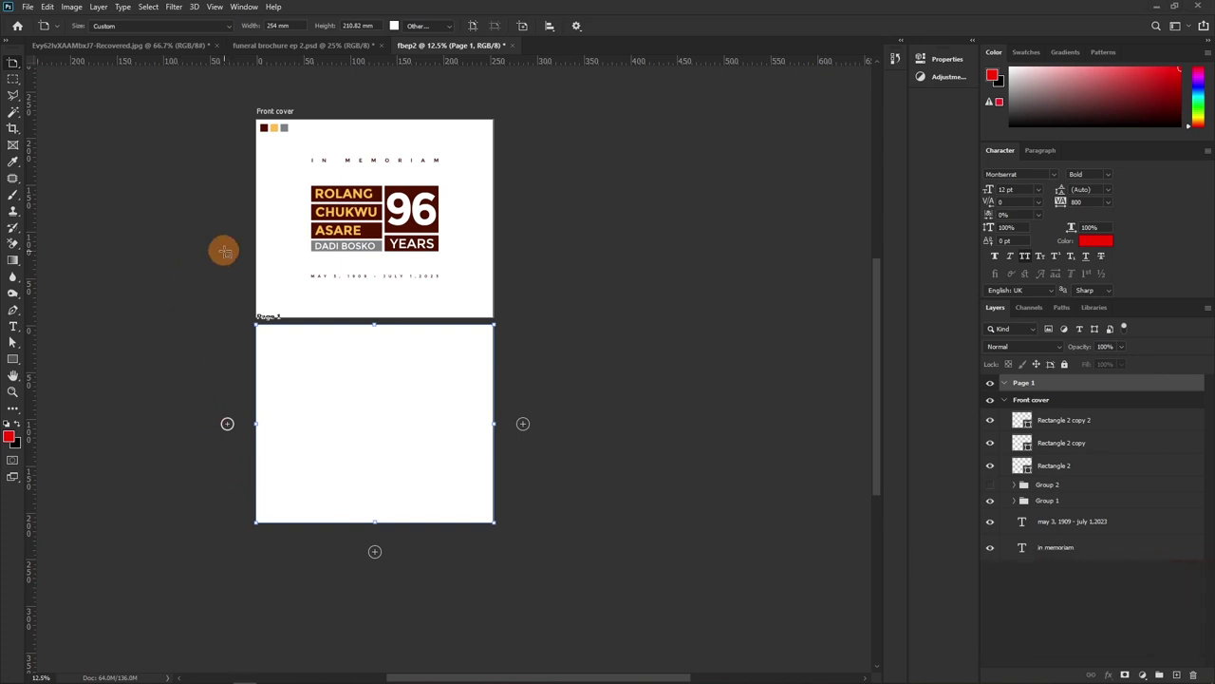
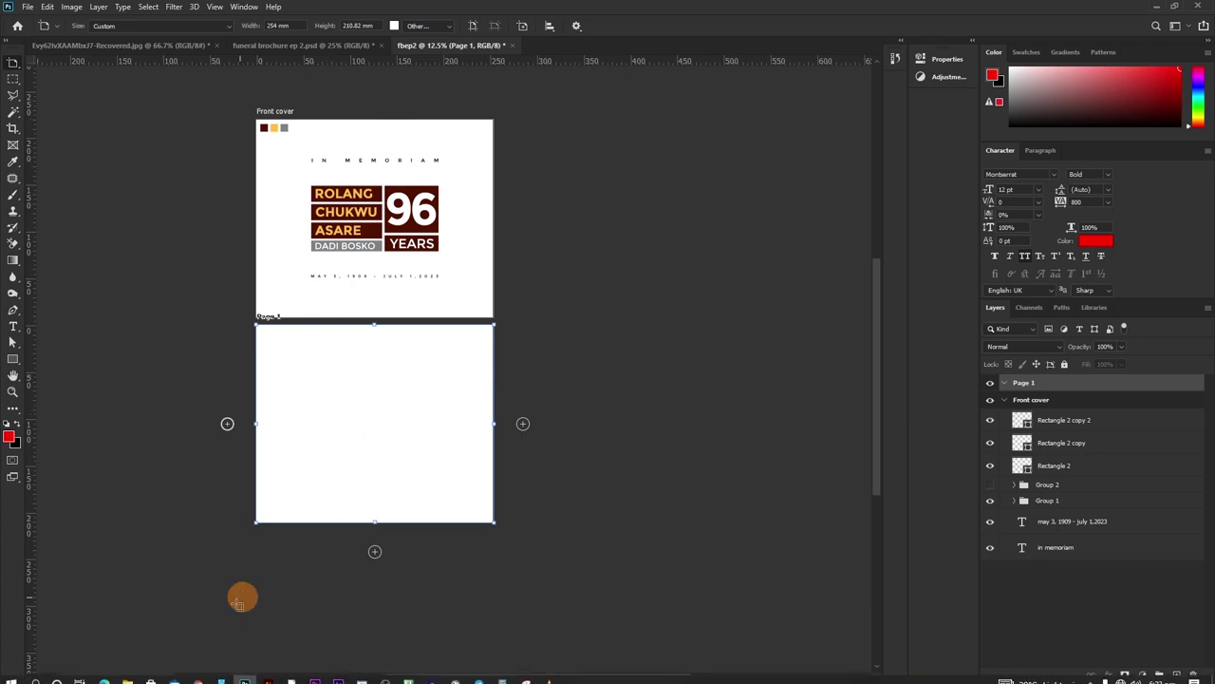
# Import the stock elder and family photos from the stock pics folder into Page 1 and position them
pyautogui.click(253, 670)
pyautogui.hotkey('alt', 'Left')
pyautogui.doubleClick(186, 250)
pyautogui.scroll(-10, 447, 380)
pyautogui.keyDown('ctrl'); pyautogui.click(534, 470); pyautogui.keyUp('ctrl')
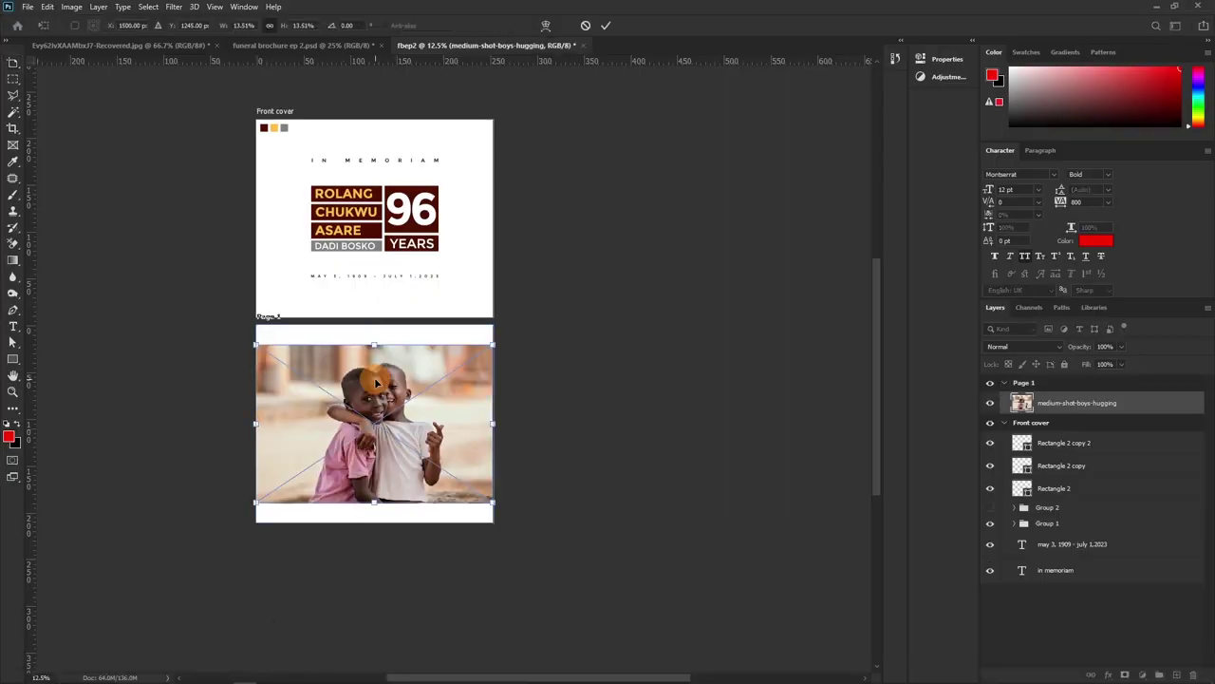
pyautogui.moveTo(490, 507); pyautogui.dragTo(361, 412)
pyautogui.hotkey('ctrl', '+')
pyautogui.press('Return')
pyautogui.moveTo(375, 289); pyautogui.dragTo(384, 294)
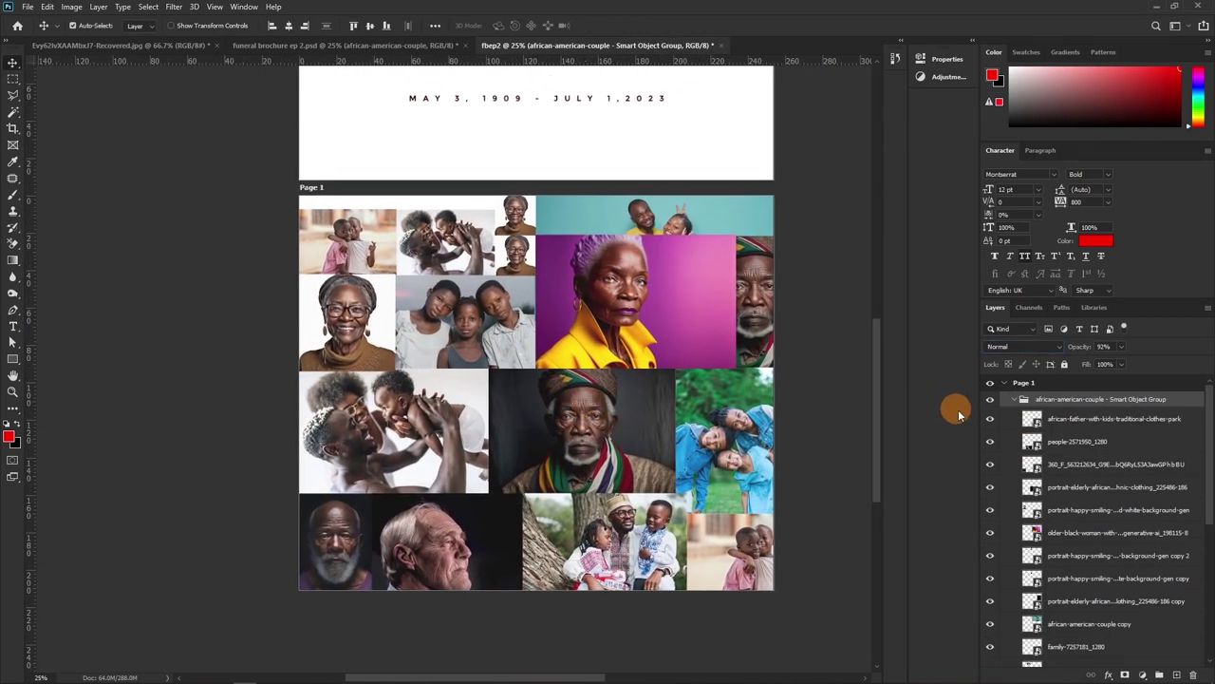
# Check the collage by toggling its group's visibility and inspecting its photos, then select the whole collage group
pyautogui.click(1012, 400)
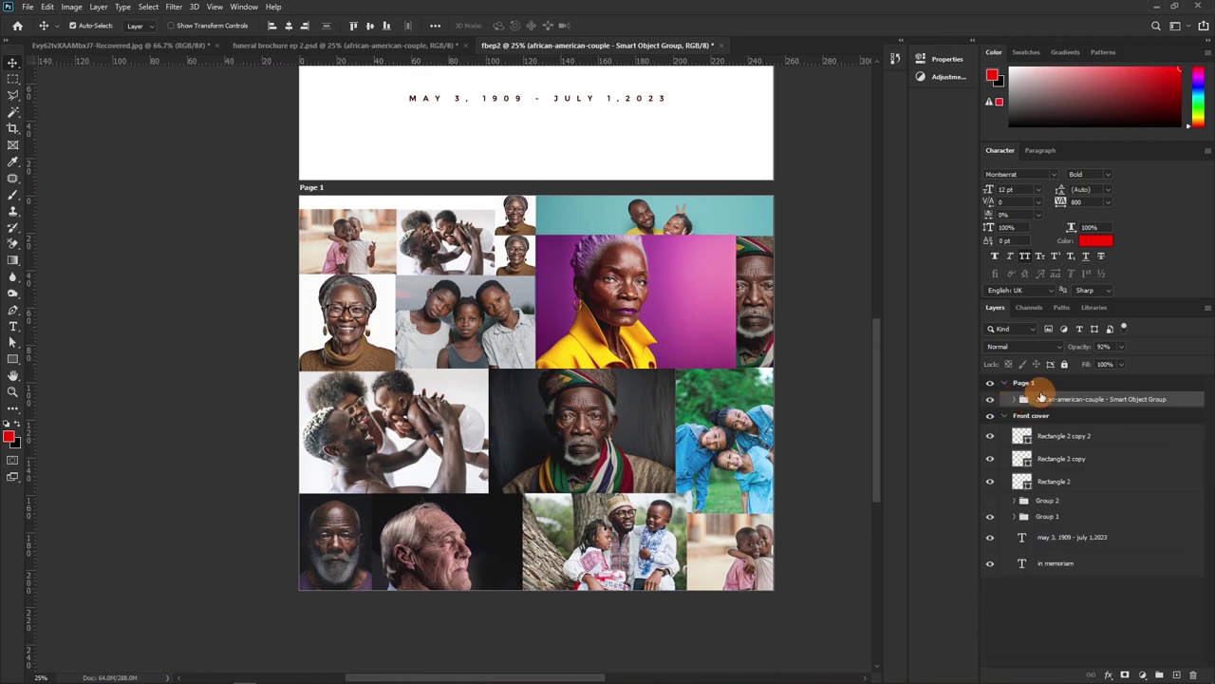
pyautogui.click(989, 400)
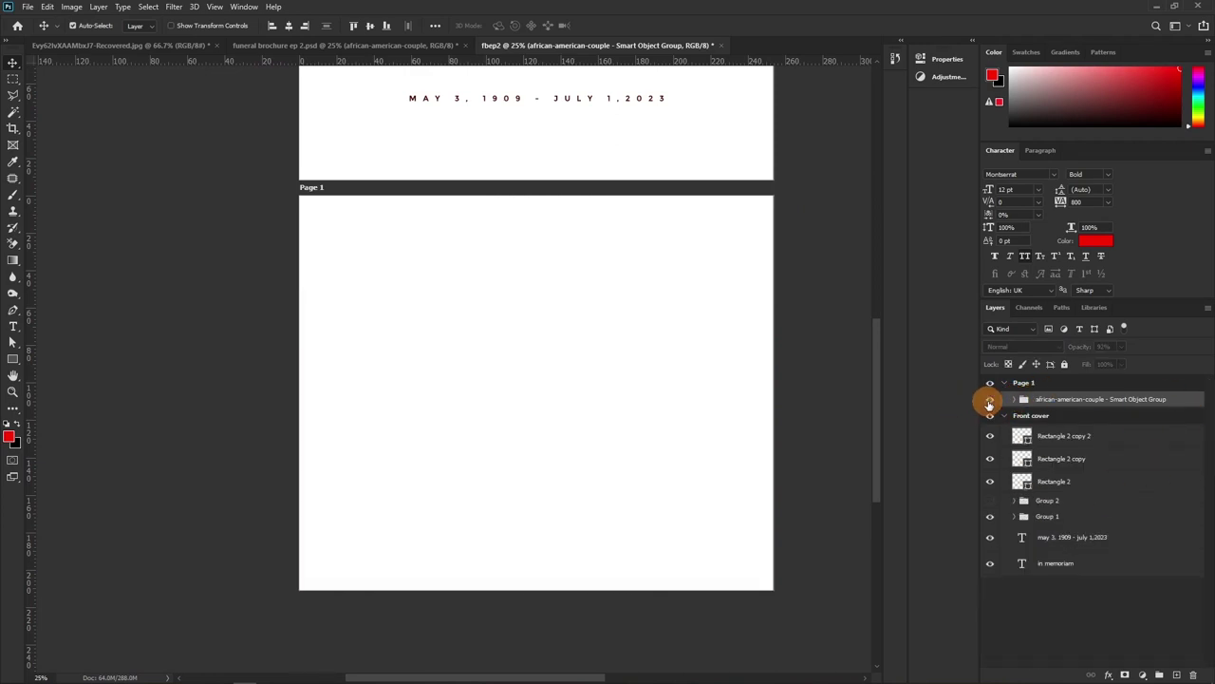
pyautogui.click(989, 400)
pyautogui.click(1017, 400)
pyautogui.click(720, 342)
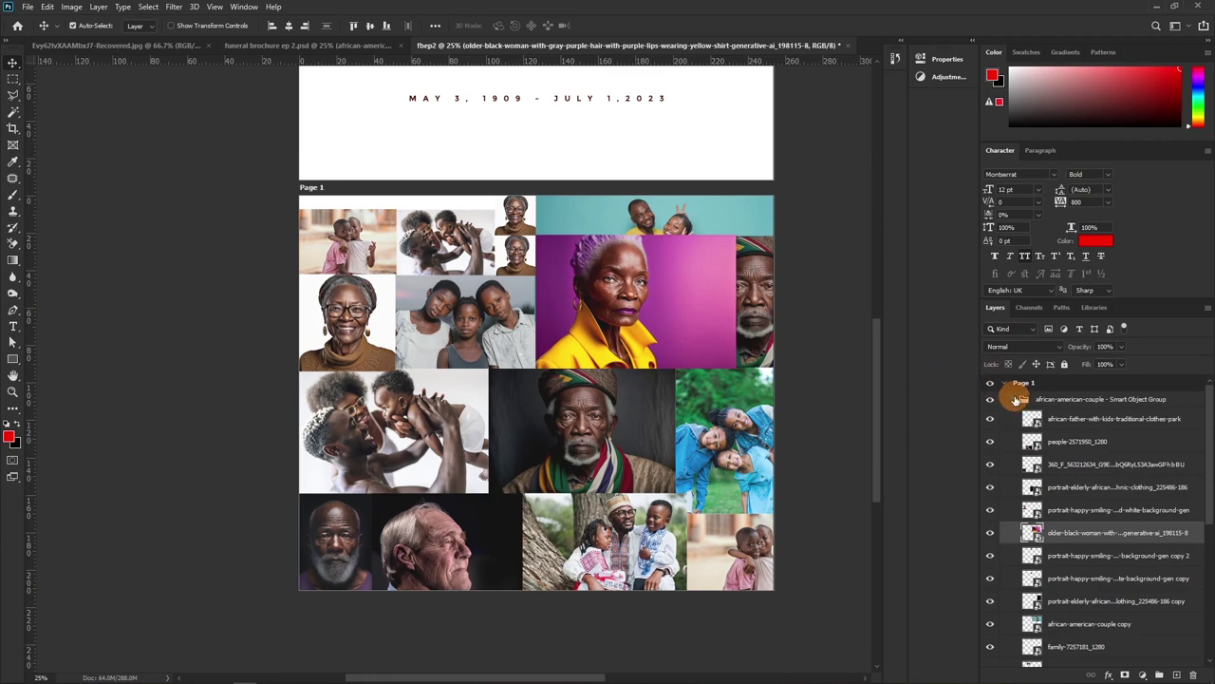
pyautogui.click(1014, 402)
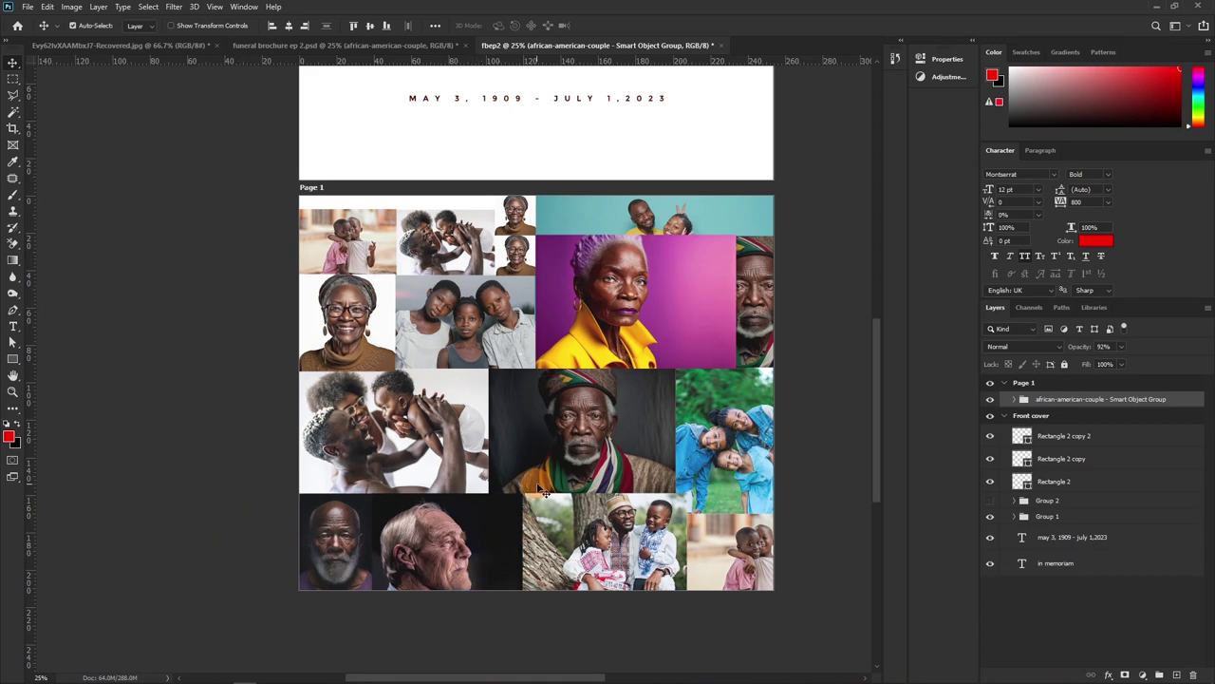
pyautogui.click(878, 446)
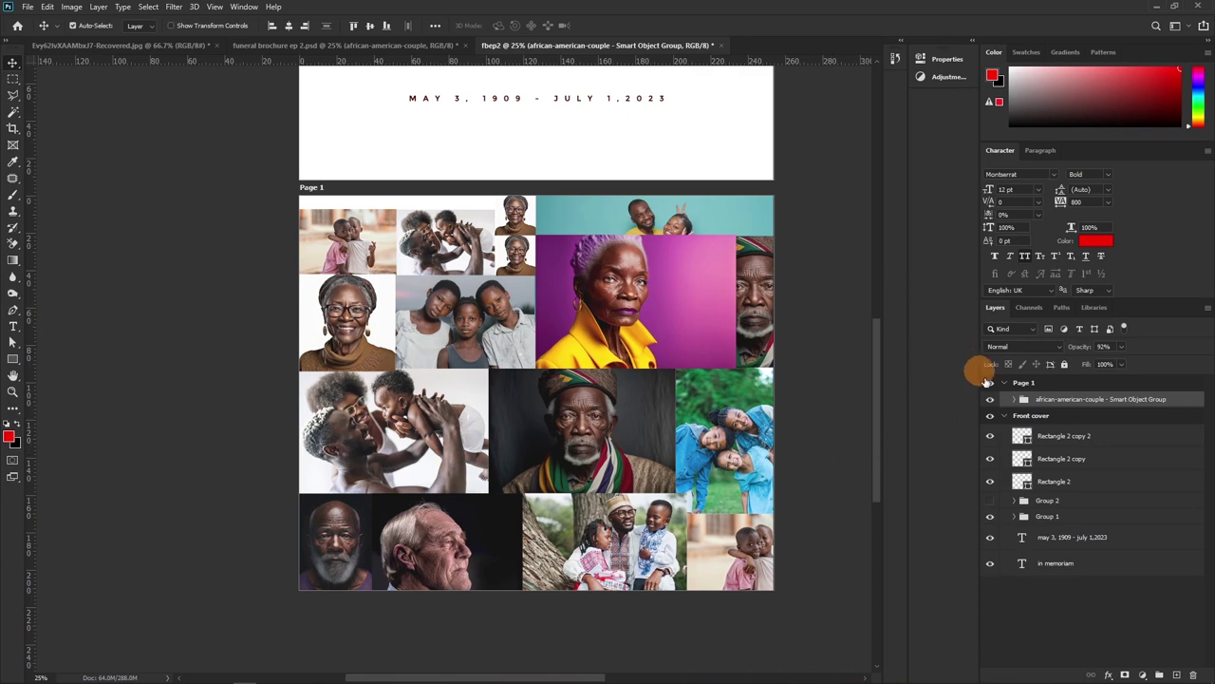
# Convert the Page 1 collage group to a smart object from its Layers panel context menu
pyautogui.rightClick(1050, 399)
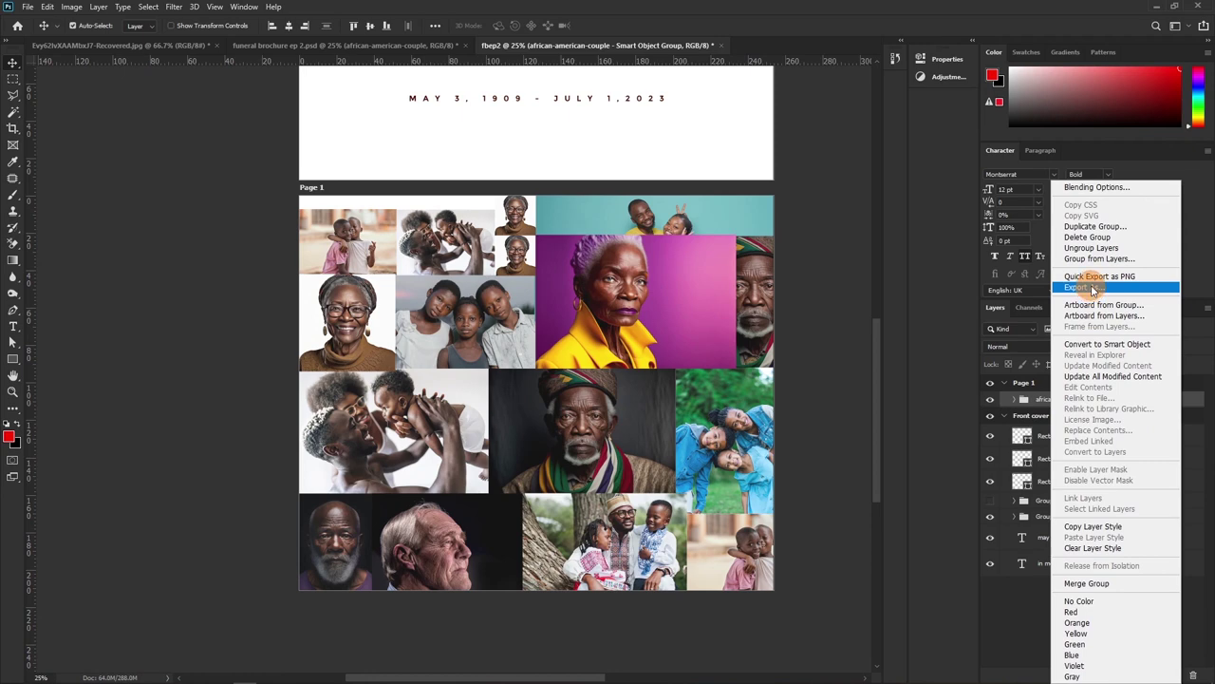
pyautogui.click(1092, 344)
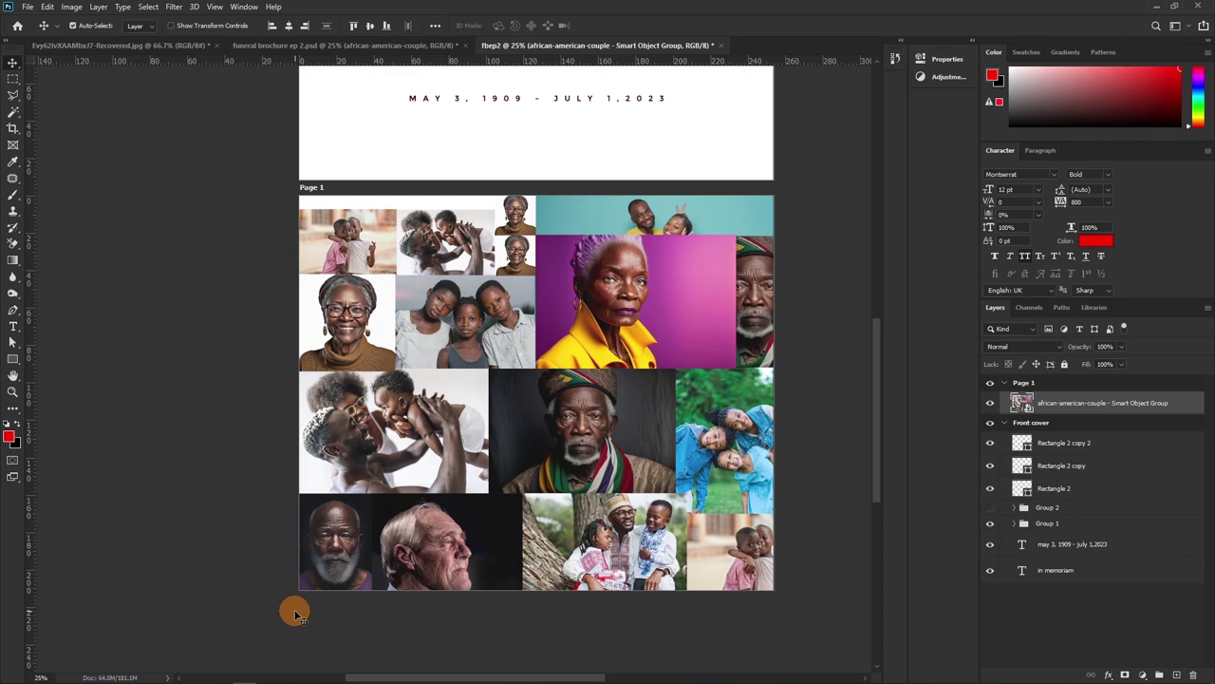
# Move the collage up slightly and stretch it down to about 101.64% to reach the page bottom
pyautogui.moveTo(605, 481); pyautogui.dragTo(606, 470)
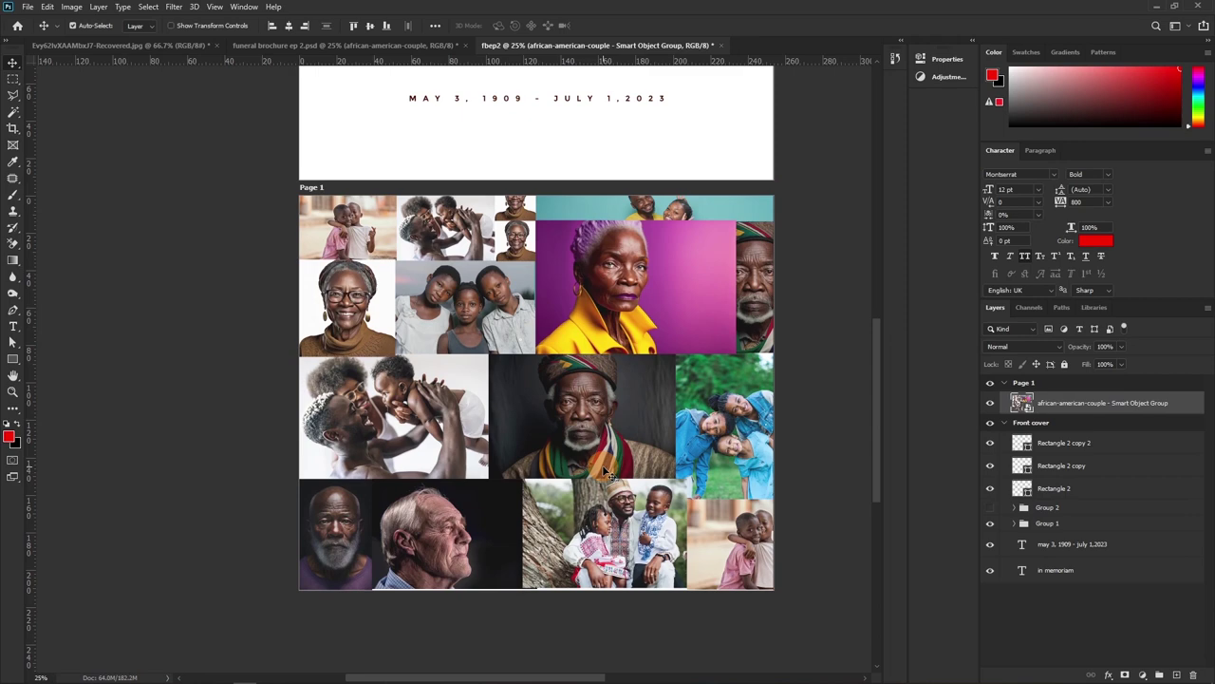
pyautogui.hotkey('ctrl', 't')
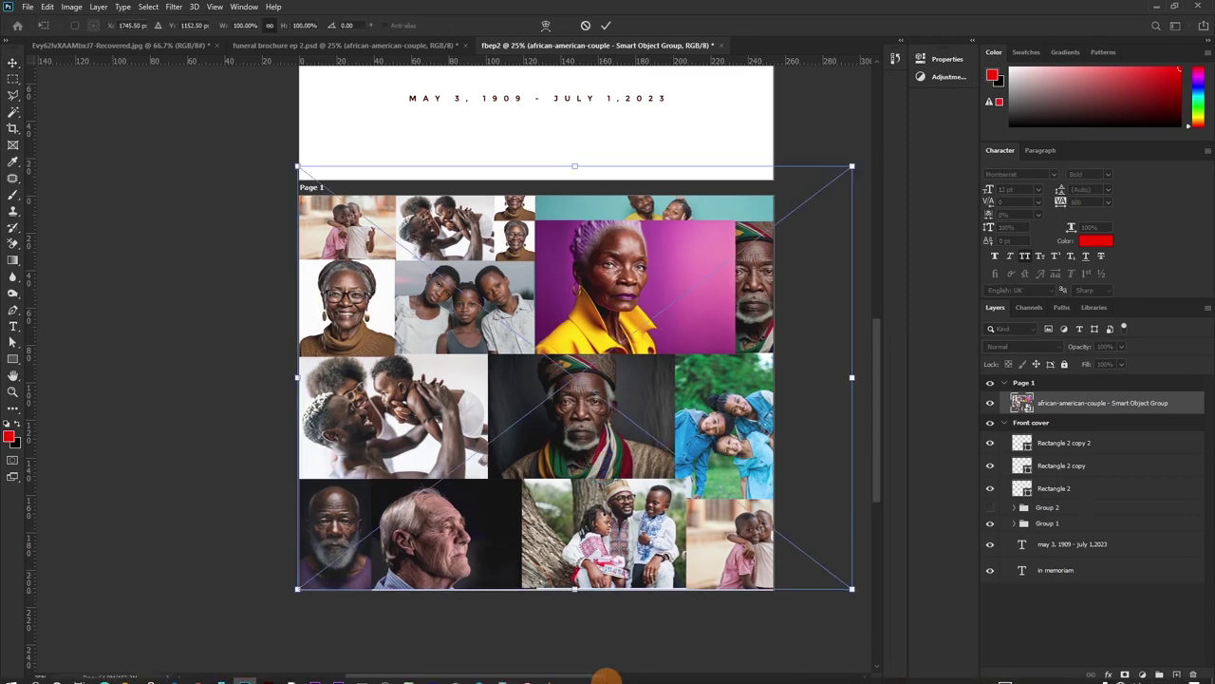
pyautogui.moveTo(574, 588); pyautogui.dragTo(582, 598)
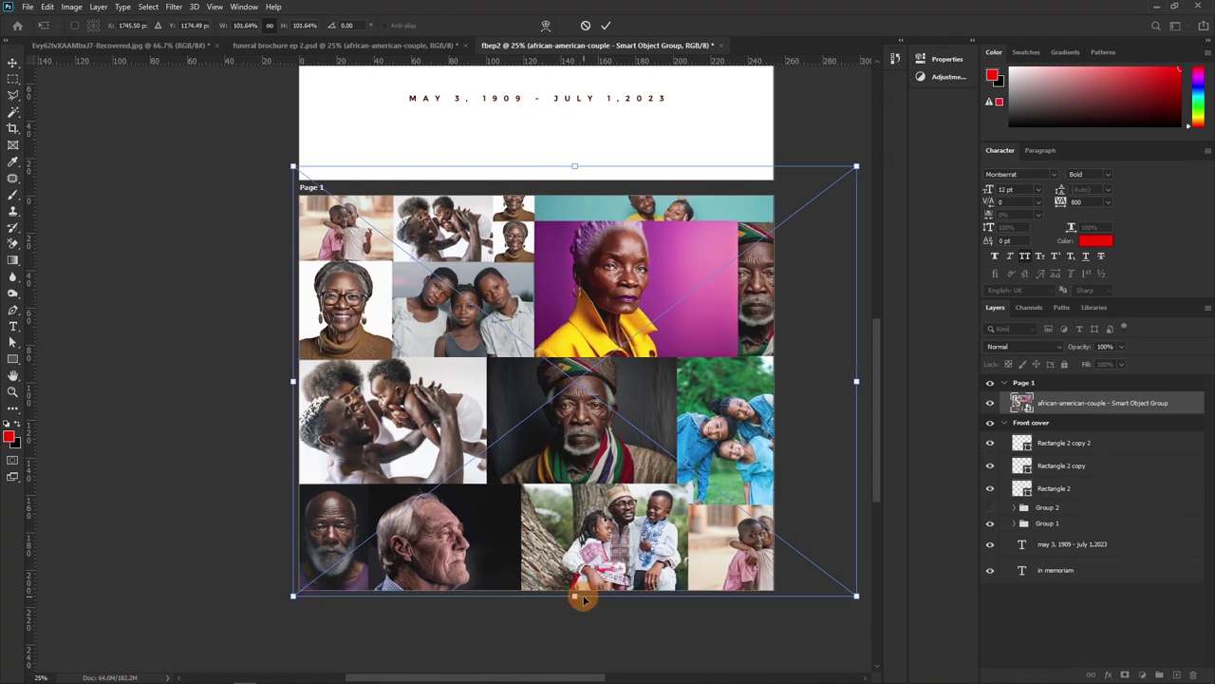
pyautogui.press('Return')
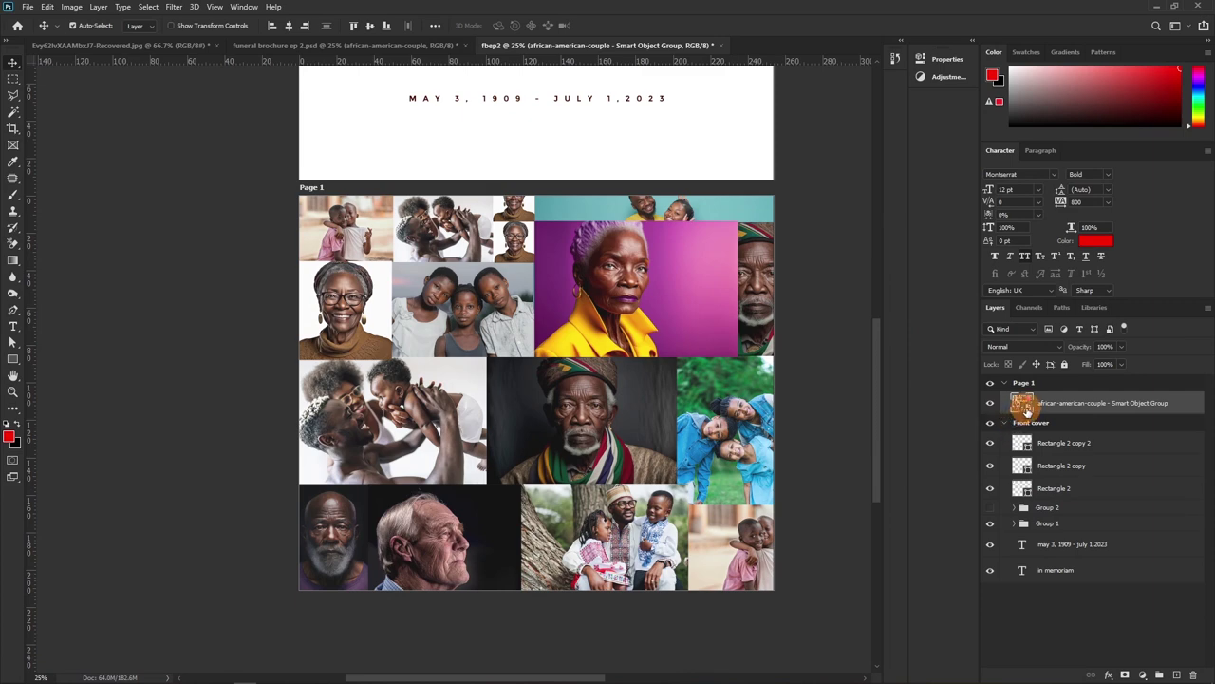
# Open the collage smart object's contents, set the group opacity to 100%, and save
pyautogui.doubleClick(1022, 402)
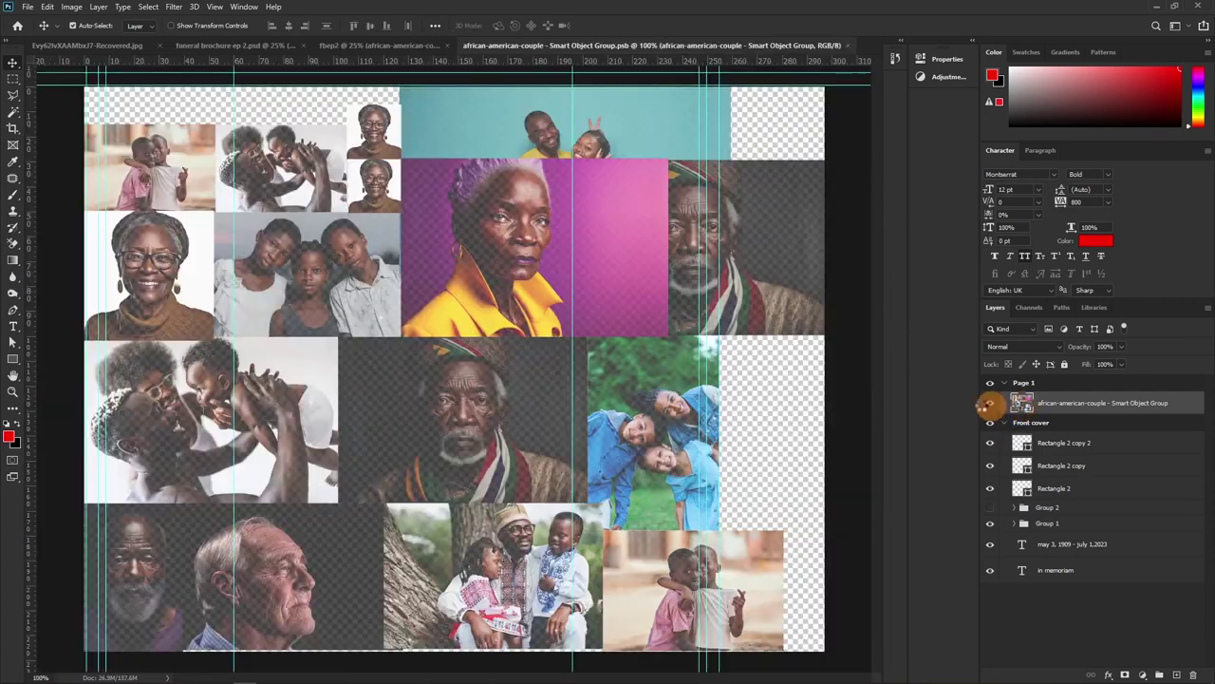
pyautogui.moveTo(1074, 348); pyautogui.dragTo(1180, 355)
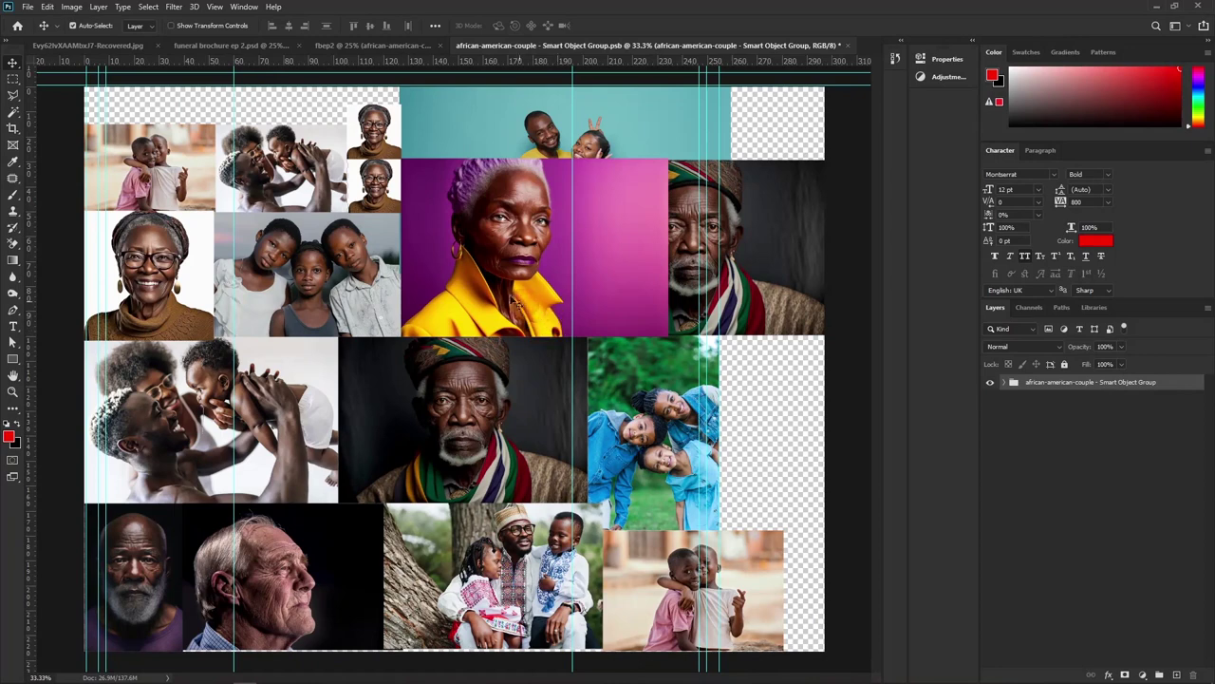
pyautogui.moveTo(507, 224); pyautogui.dragTo(514, 331)
pyautogui.hotkey('ctrl', 's')
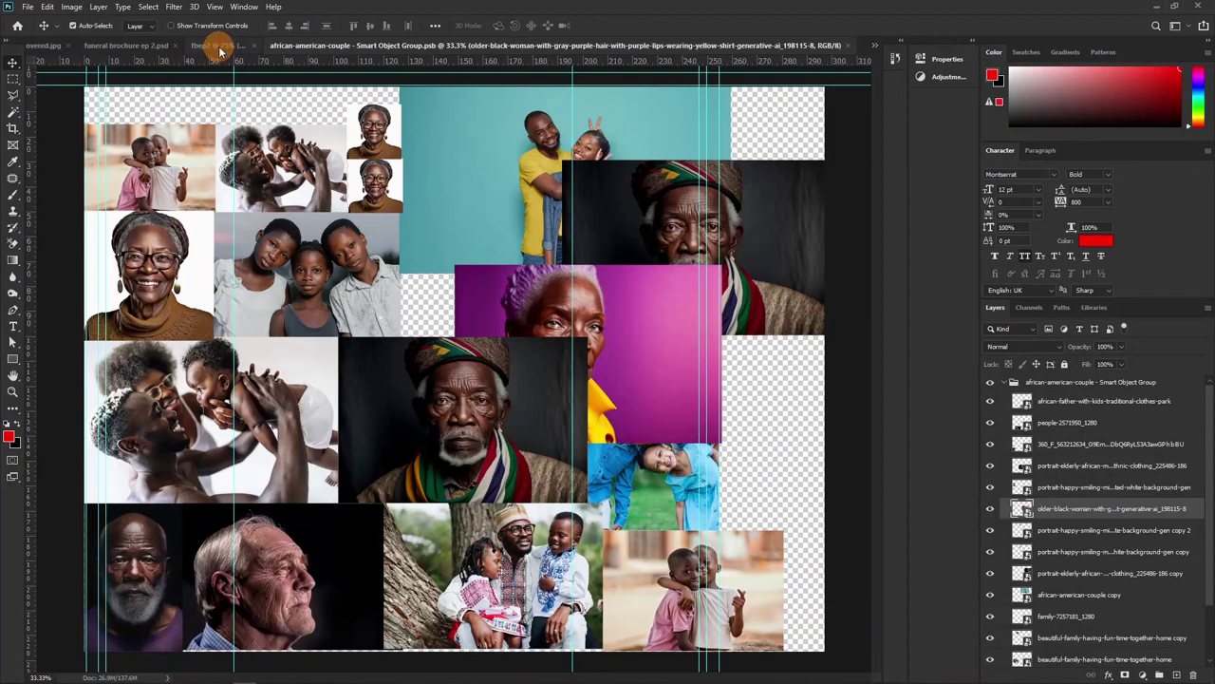
pyautogui.click(190, 45)
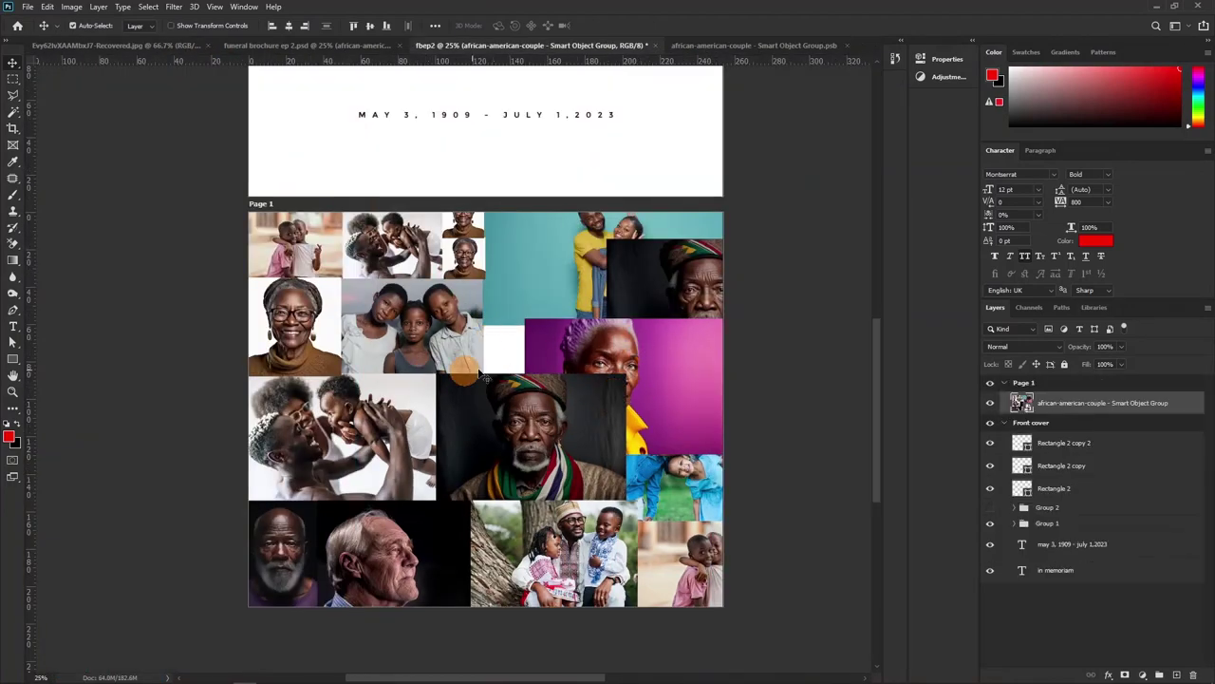
# Undo the stray move of the purple portrait, save the contents again, and return to the brochure
pyautogui.click(732, 46)
pyautogui.hotkey('ctrl', 'z')
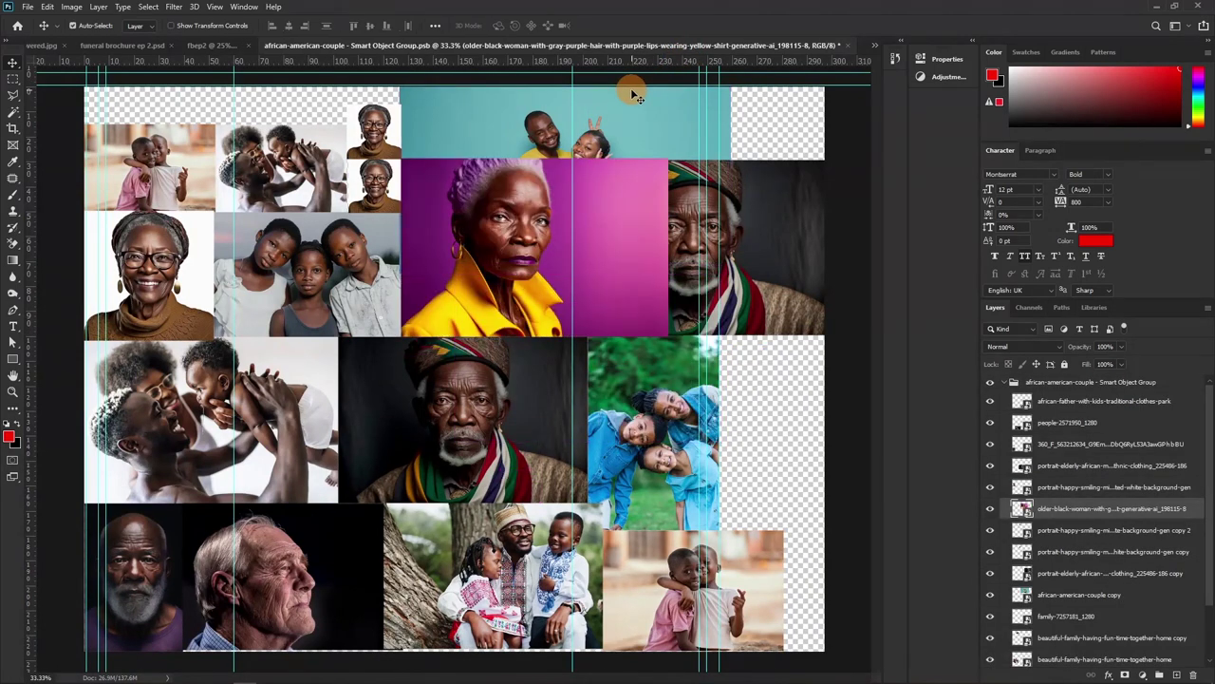
pyautogui.hotkey('ctrl', 's')
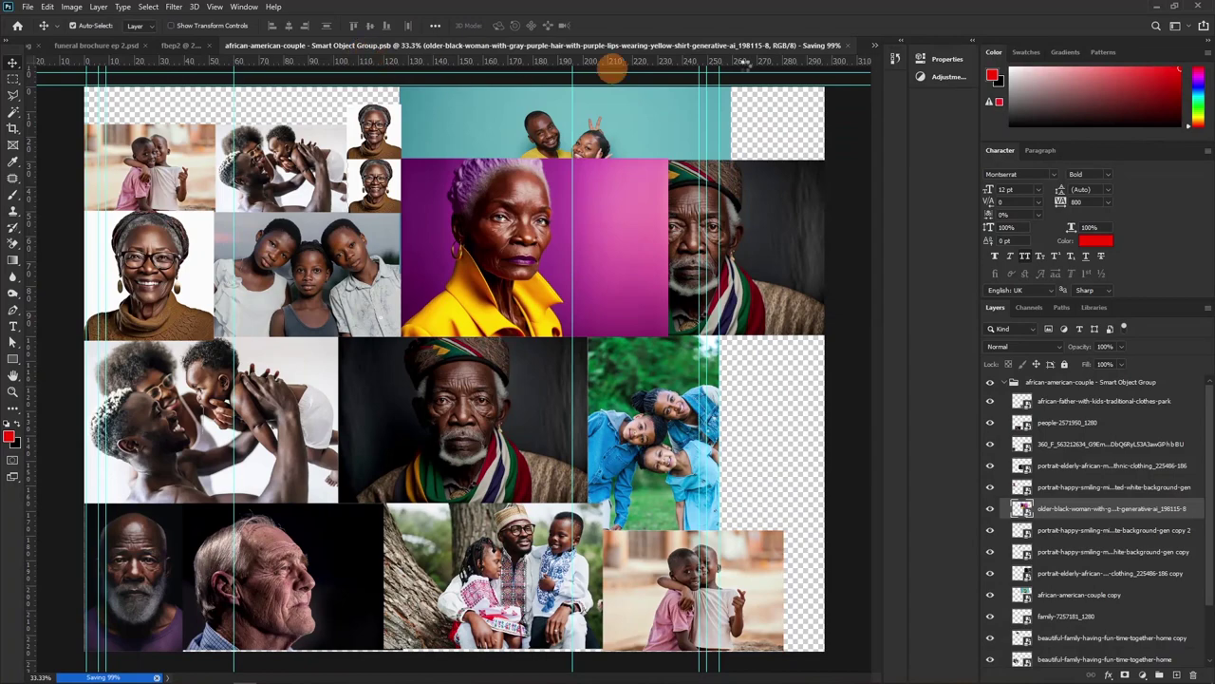
pyautogui.click(190, 45)
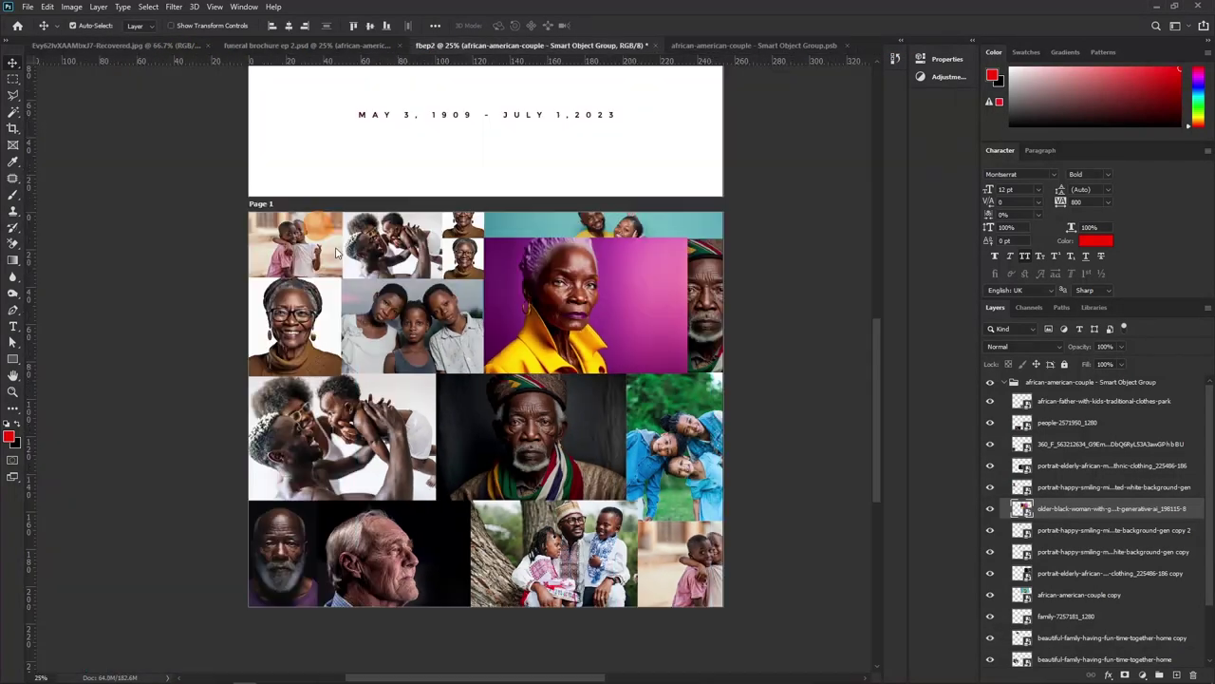
pyautogui.click(477, 114)
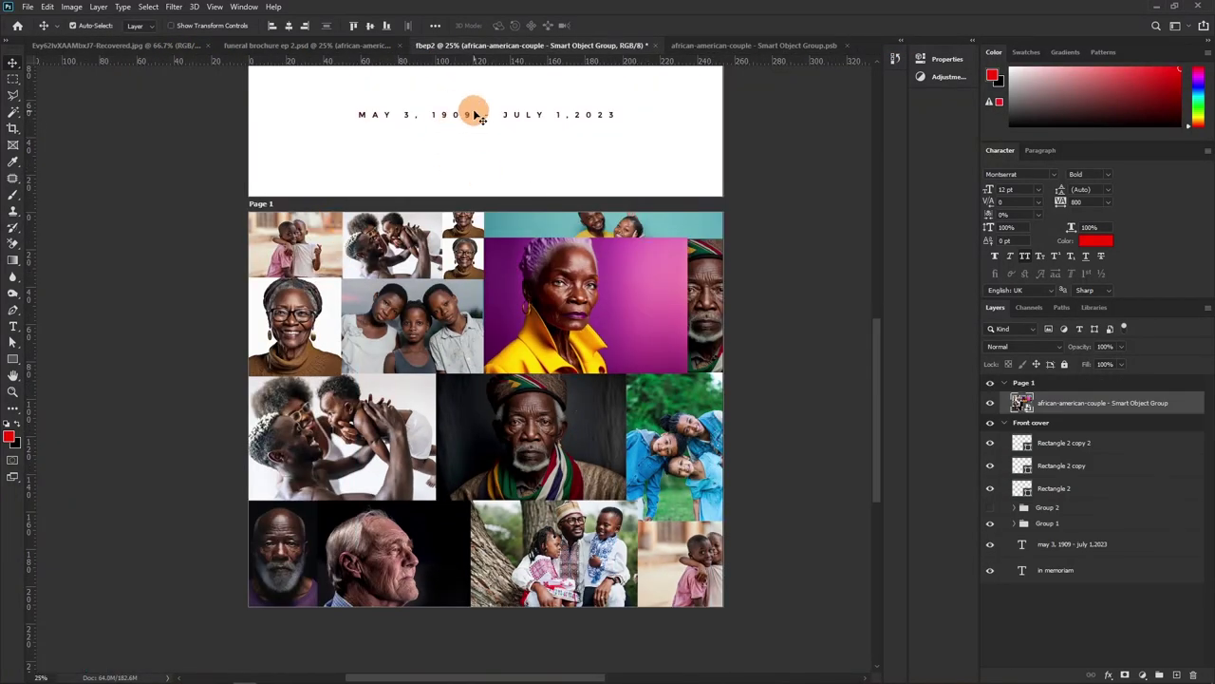
# Try Luminosity blending on the collage, return it to Normal, and open Image > Adjustments
pyautogui.click(743, 349)
pyautogui.click(452, 356)
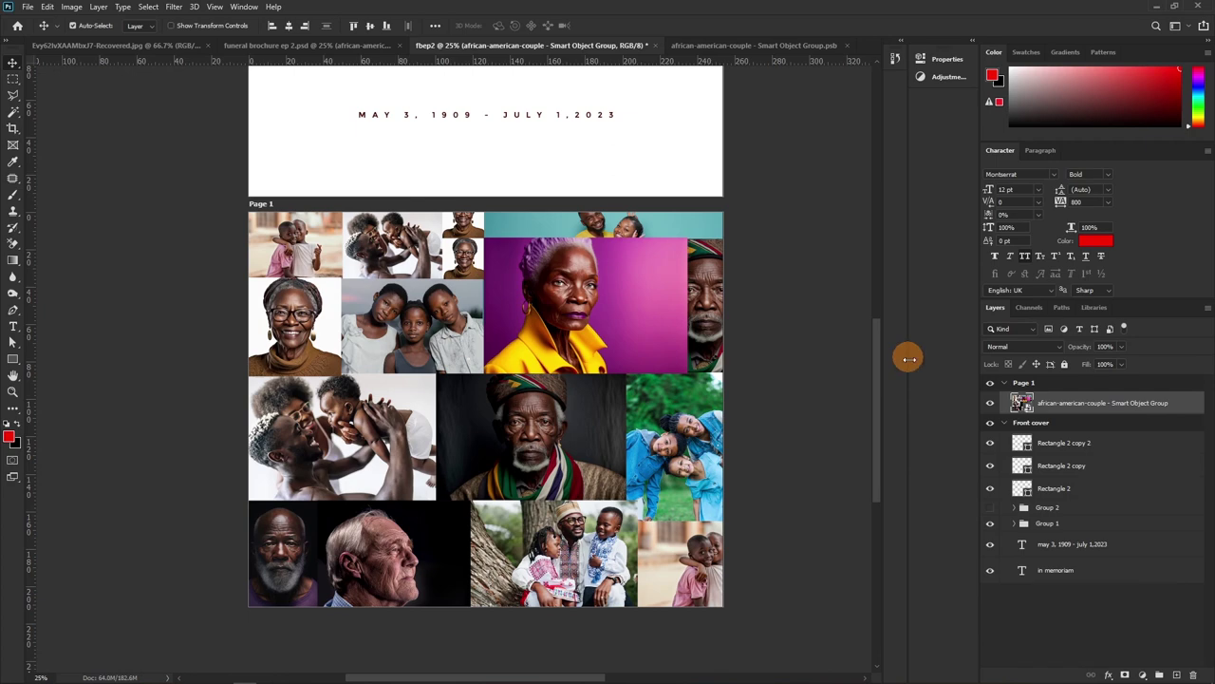
pyautogui.click(1012, 347)
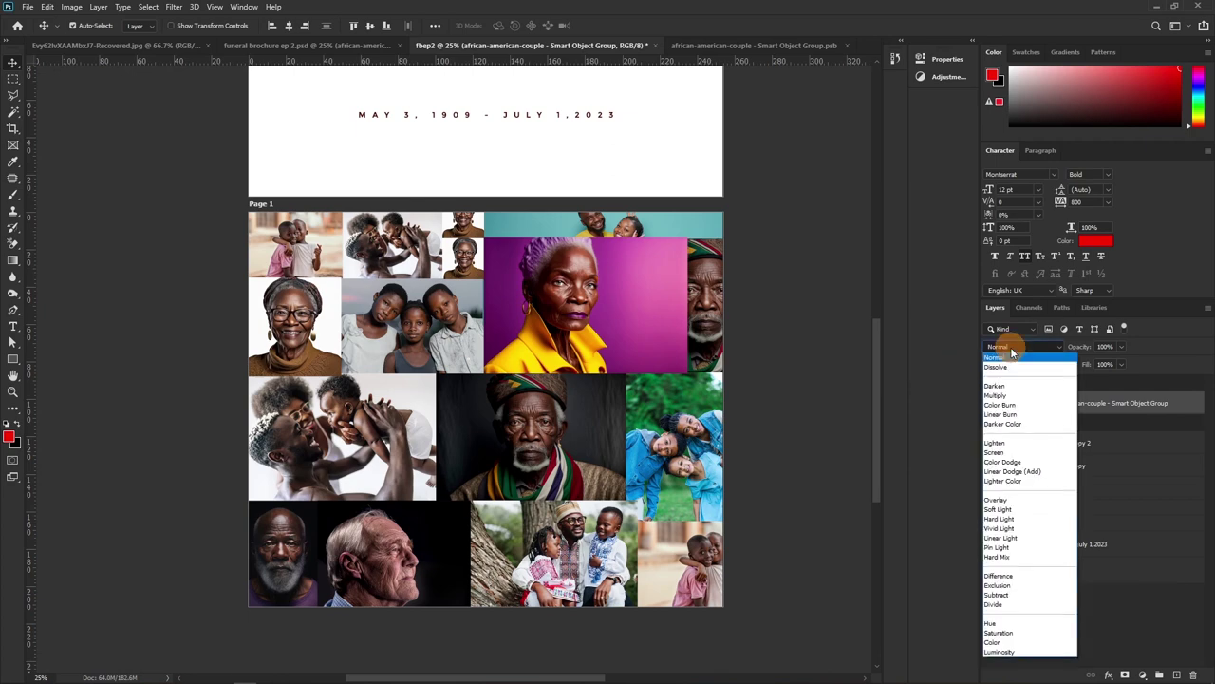
pyautogui.click(1016, 653)
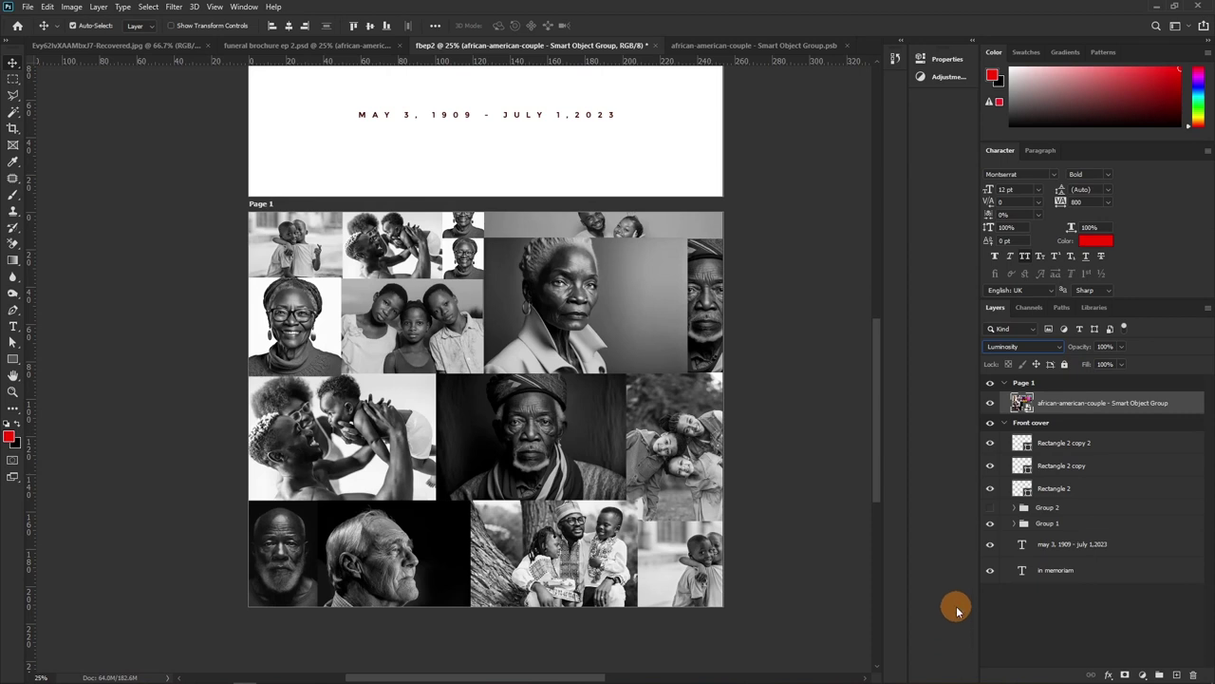
pyautogui.click(1020, 351)
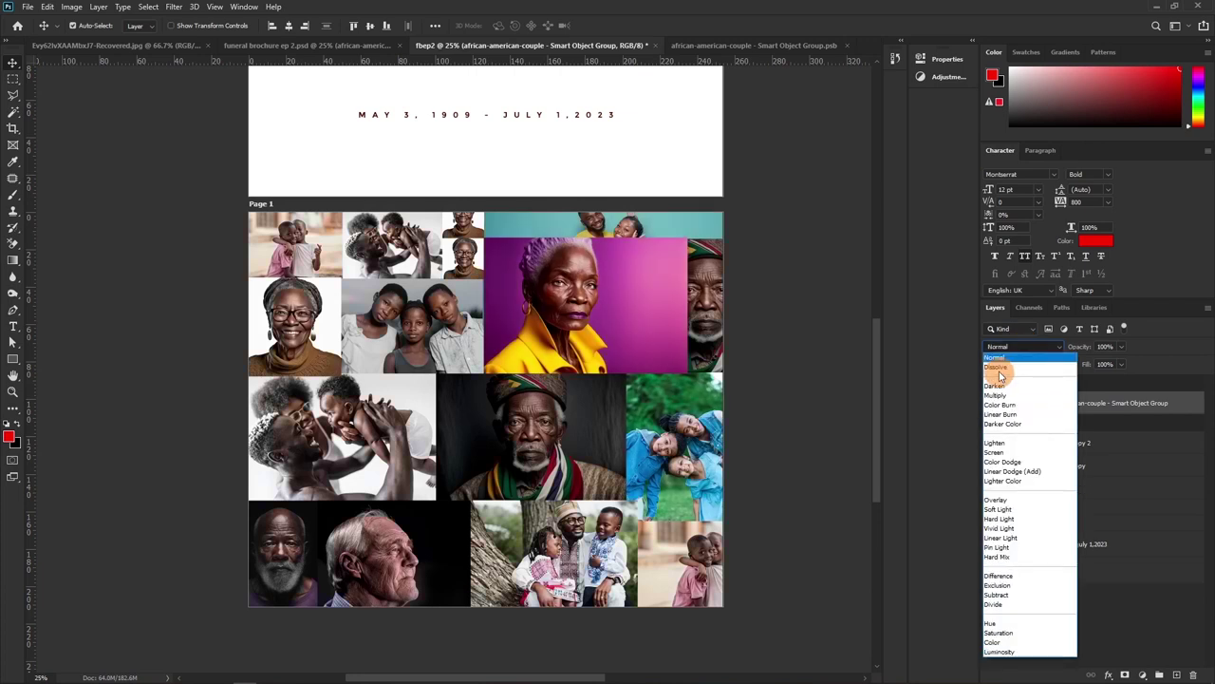
pyautogui.click(995, 359)
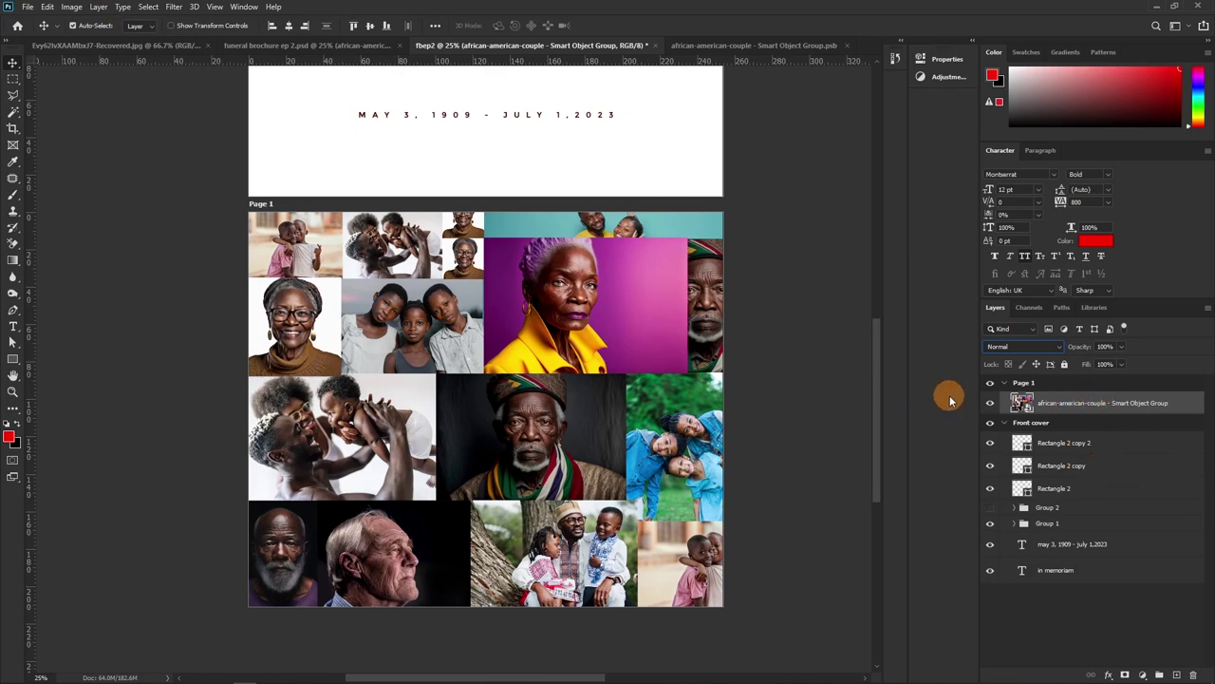
pyautogui.click(78, 8)
pyautogui.moveTo(90, 42)
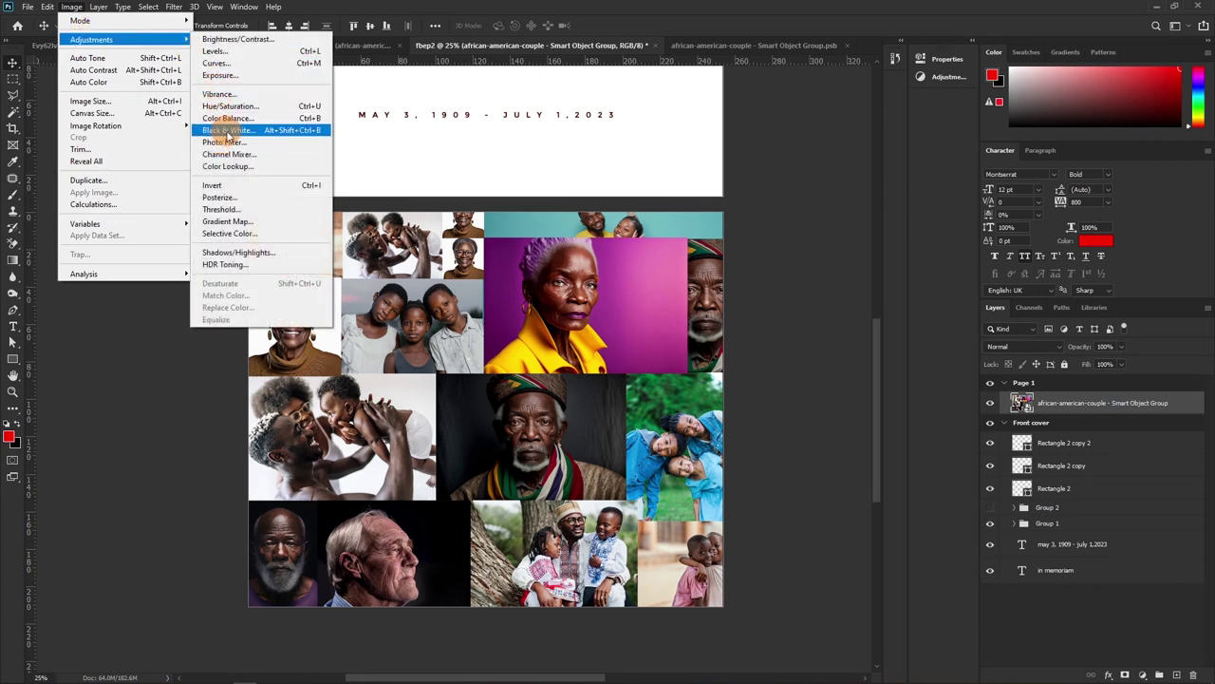
# Preview a Black & White adjustment, cancel it, and zoom in on the purple-background portrait
pyautogui.click(228, 132)
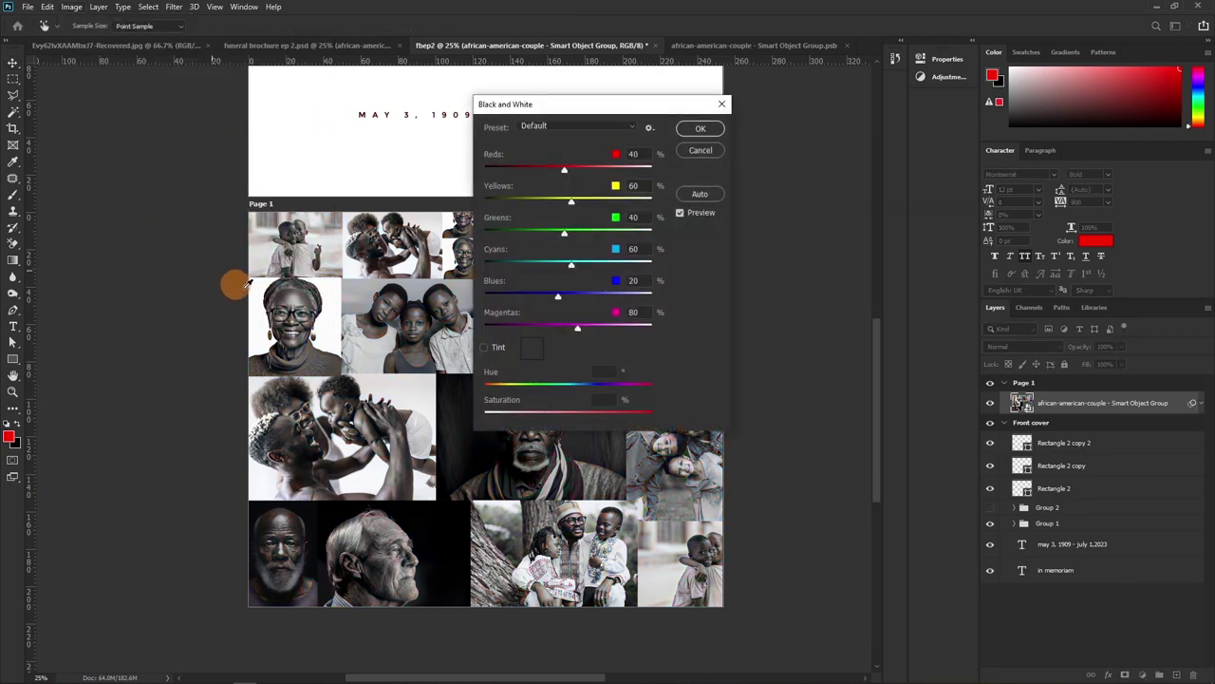
pyautogui.moveTo(578, 112); pyautogui.dragTo(889, 115)
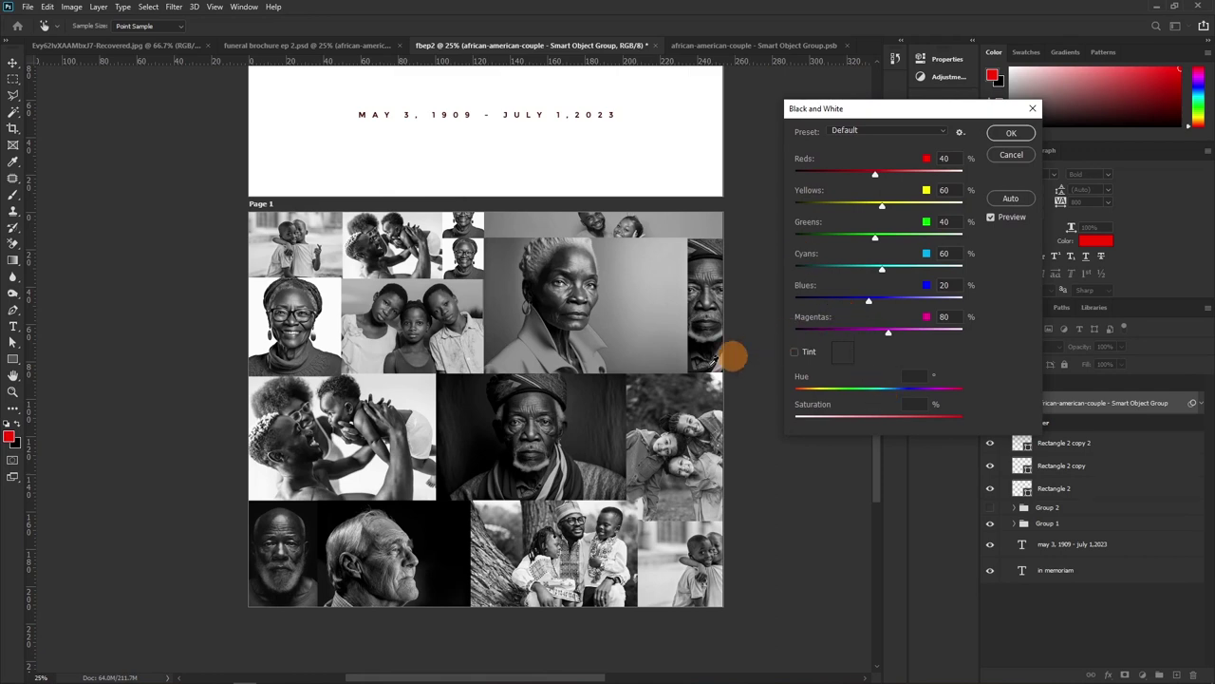
pyautogui.click(1010, 155)
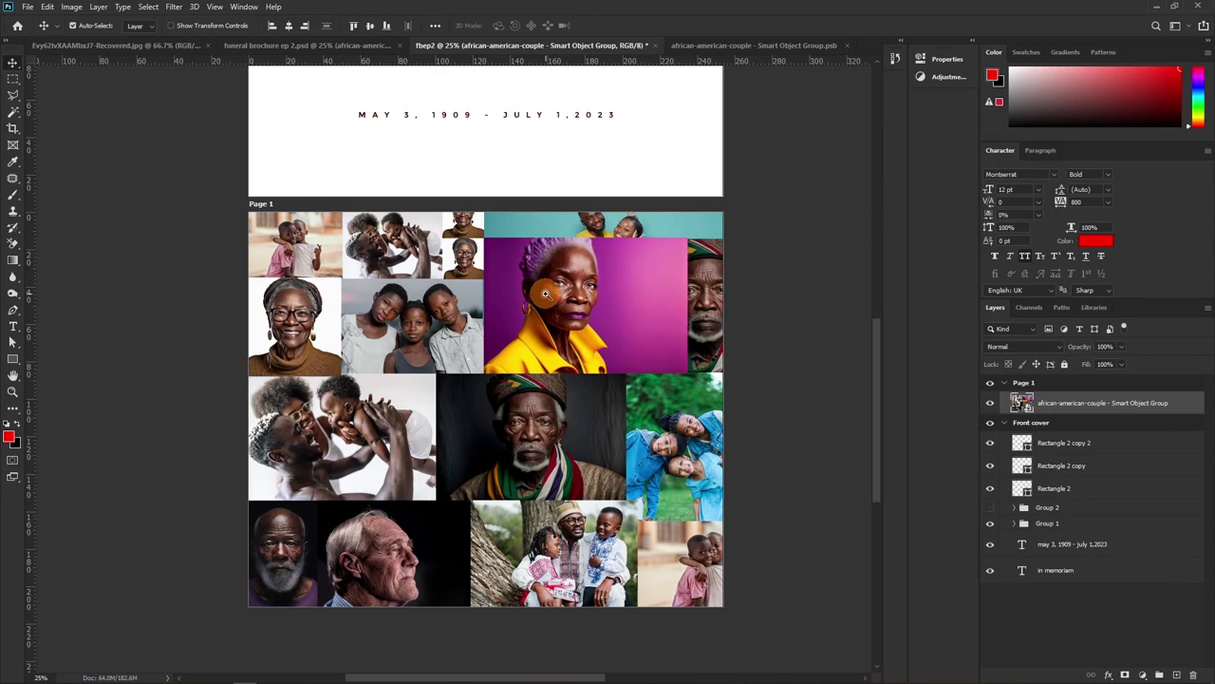
pyautogui.press('z')
pyautogui.moveTo(547, 299); pyautogui.dragTo(472, 253)
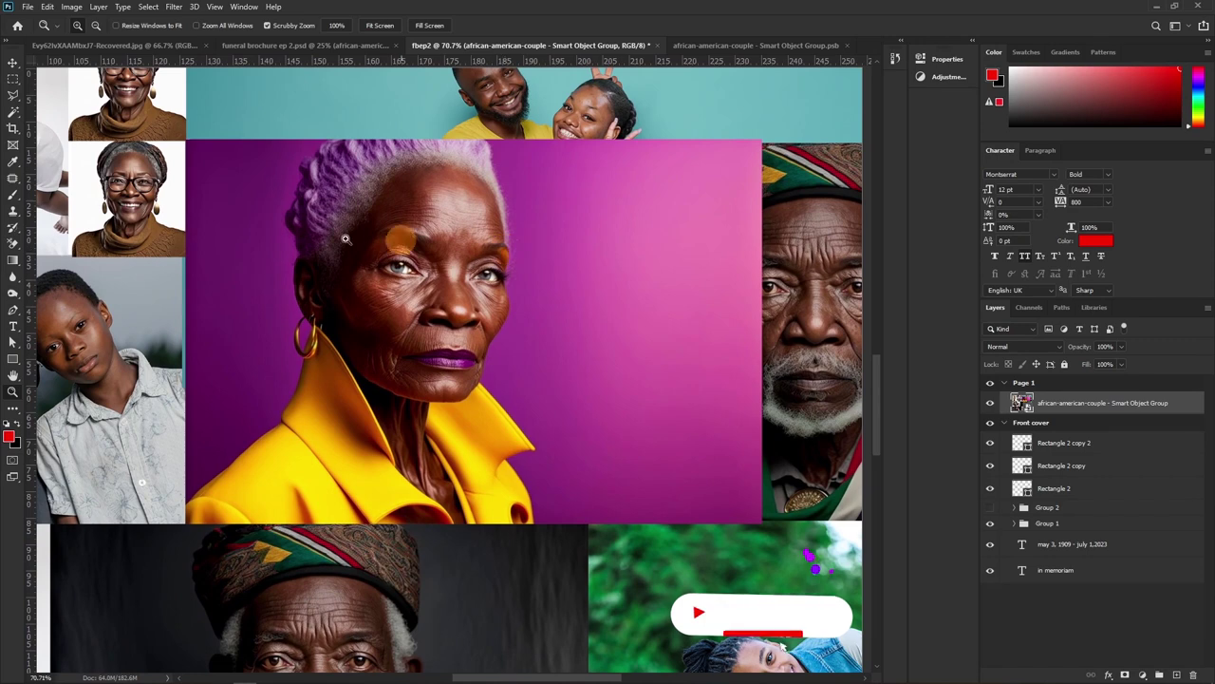
# Apply Black & White to the collage and adjust the magenta, yellow (53) and red sliders
pyautogui.moveTo(659, 314); pyautogui.dragTo(503, 301)
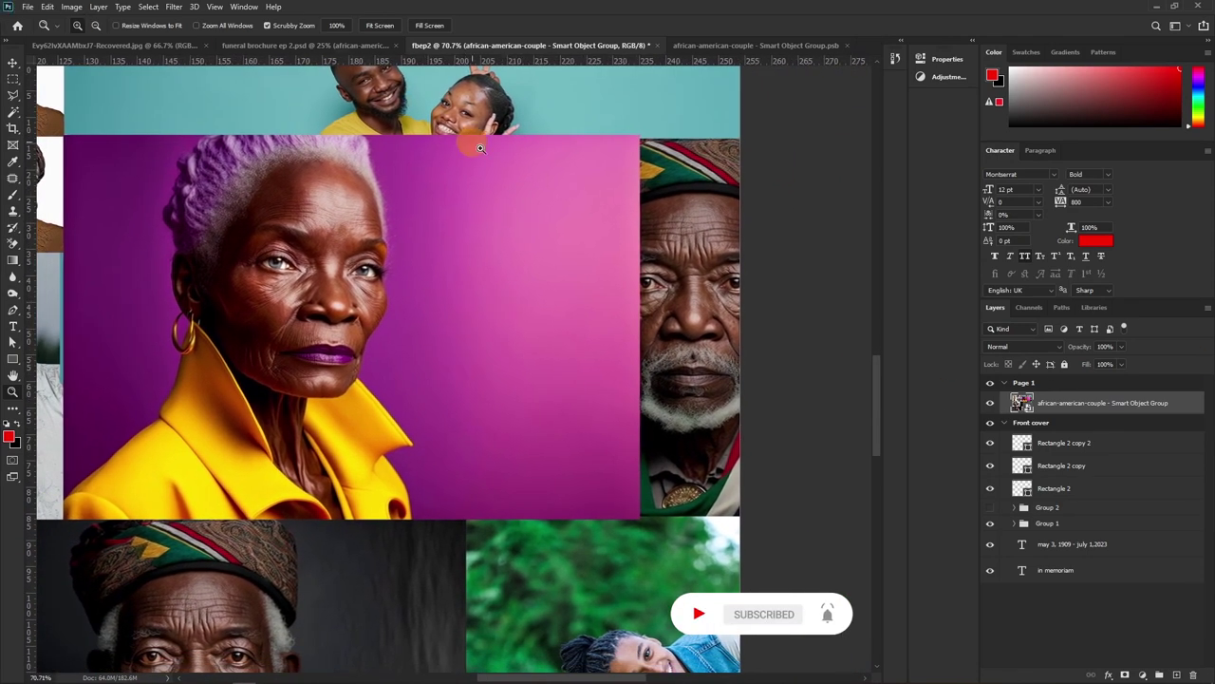
pyautogui.click(76, 8)
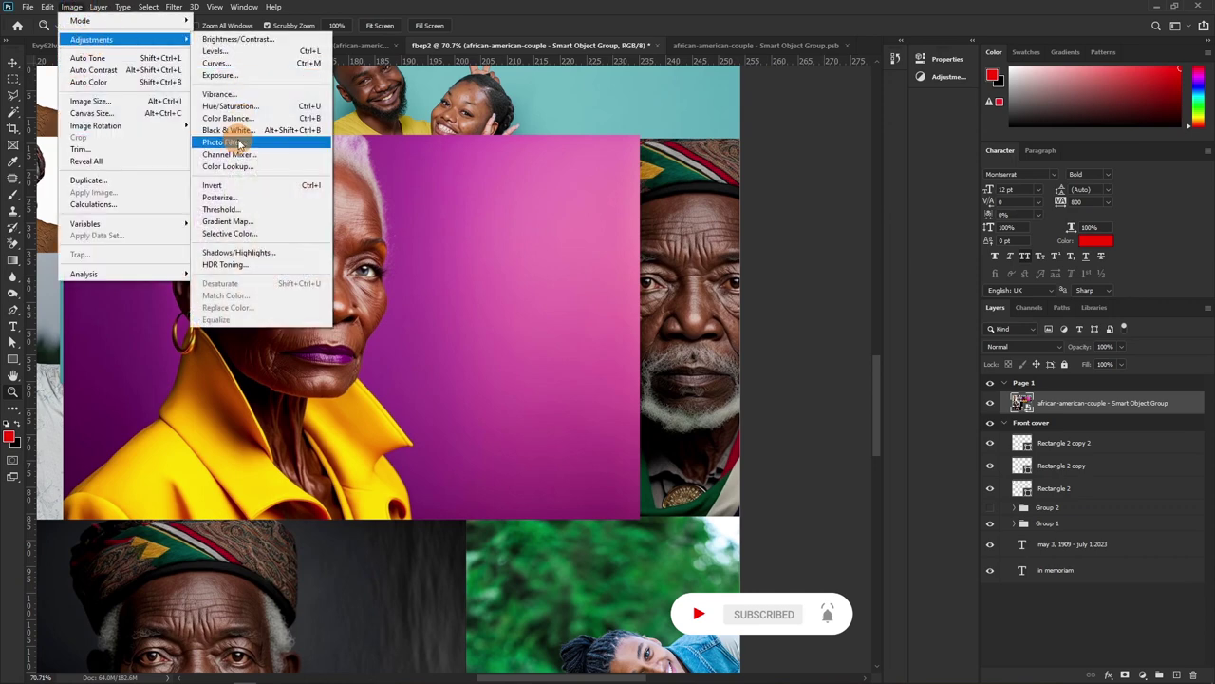
pyautogui.click(231, 130)
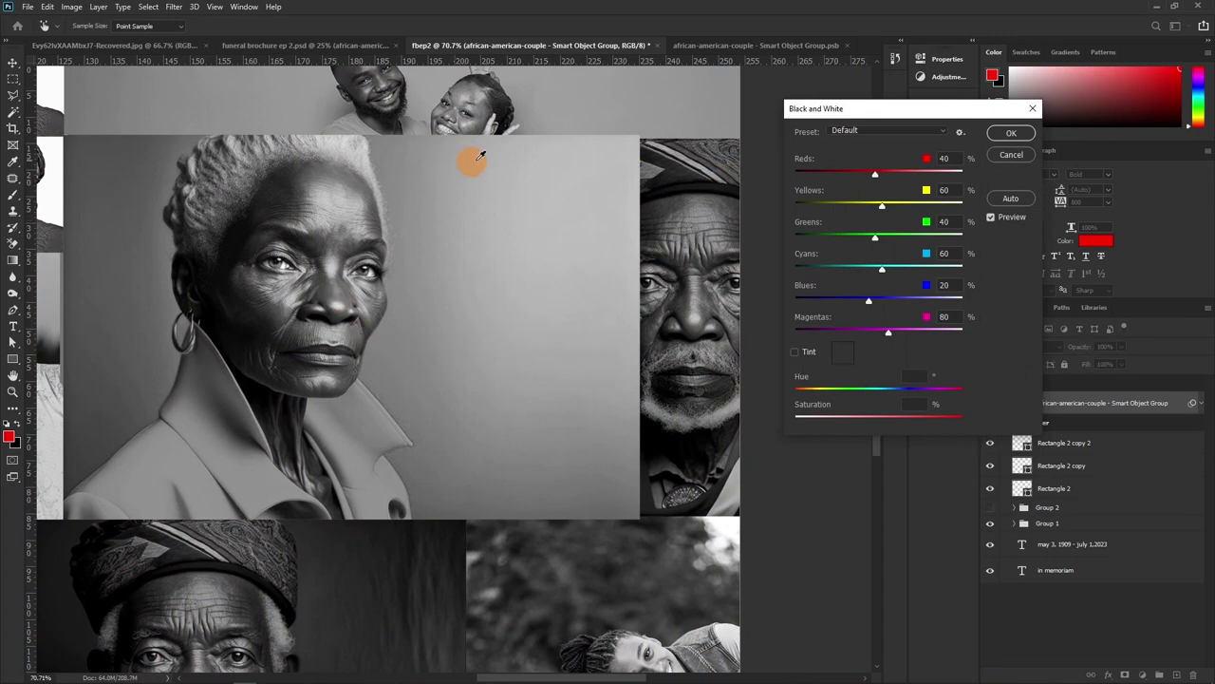
pyautogui.moveTo(889, 335); pyautogui.dragTo(777, 361)
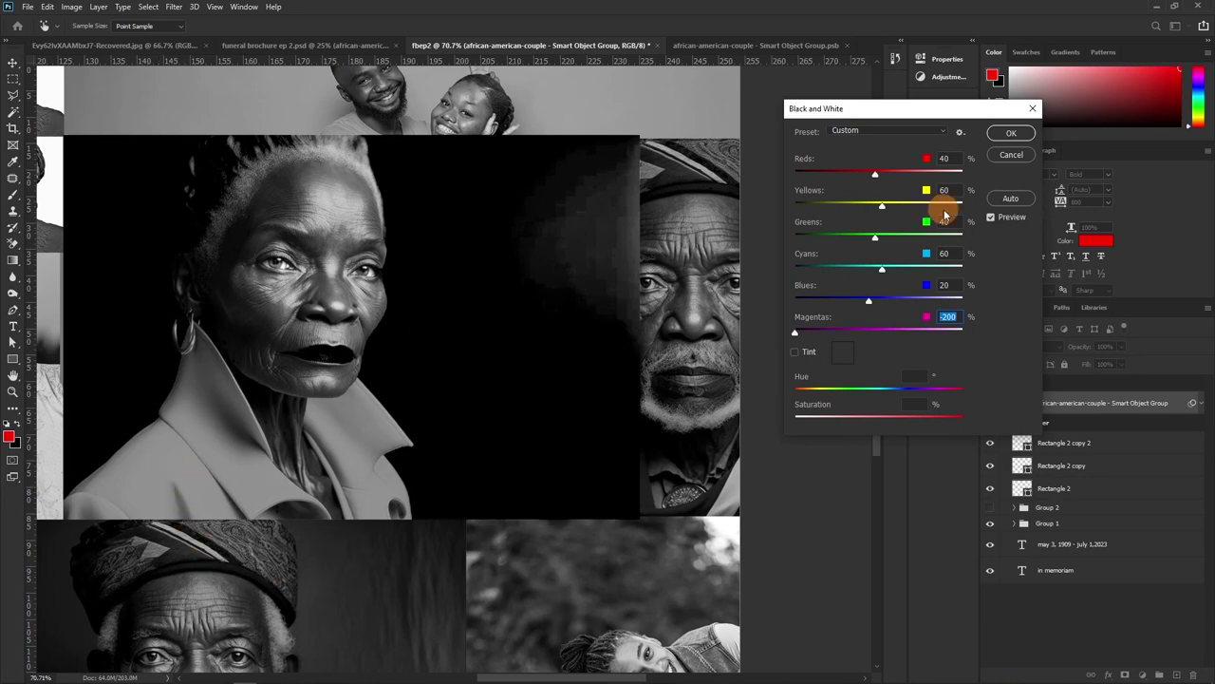
pyautogui.moveTo(884, 209); pyautogui.dragTo(899, 206)
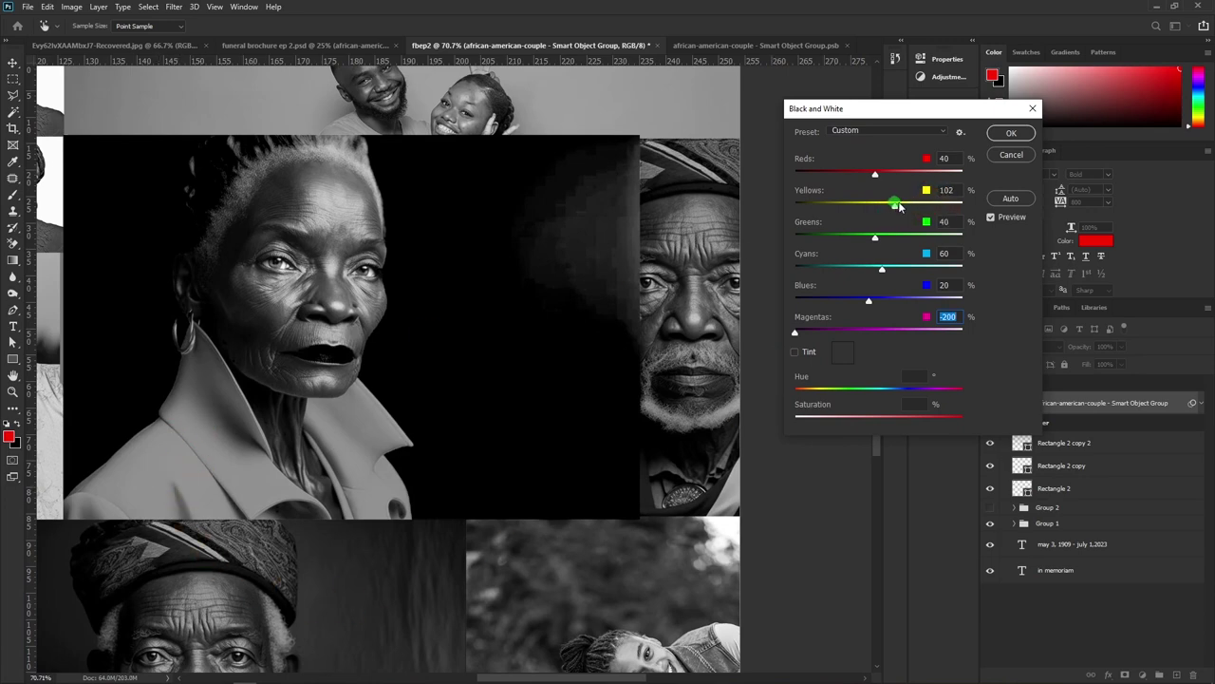
pyautogui.moveTo(978, 206); pyautogui.dragTo(983, 203)
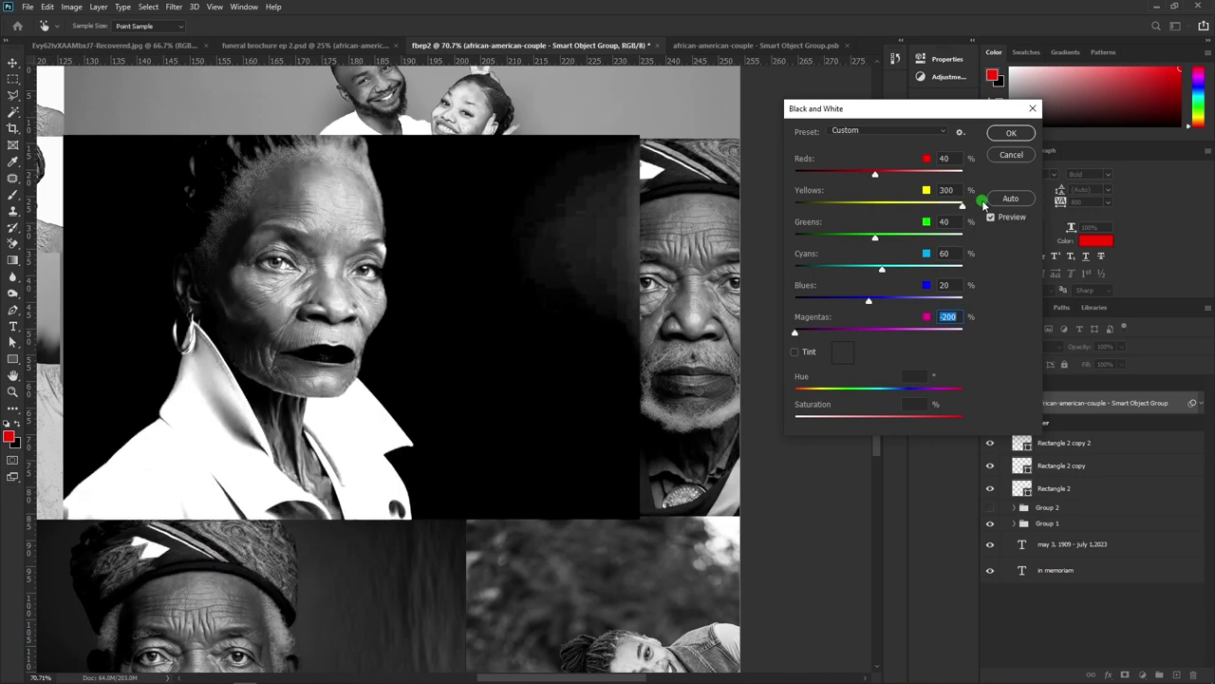
pyautogui.click(364, 392)
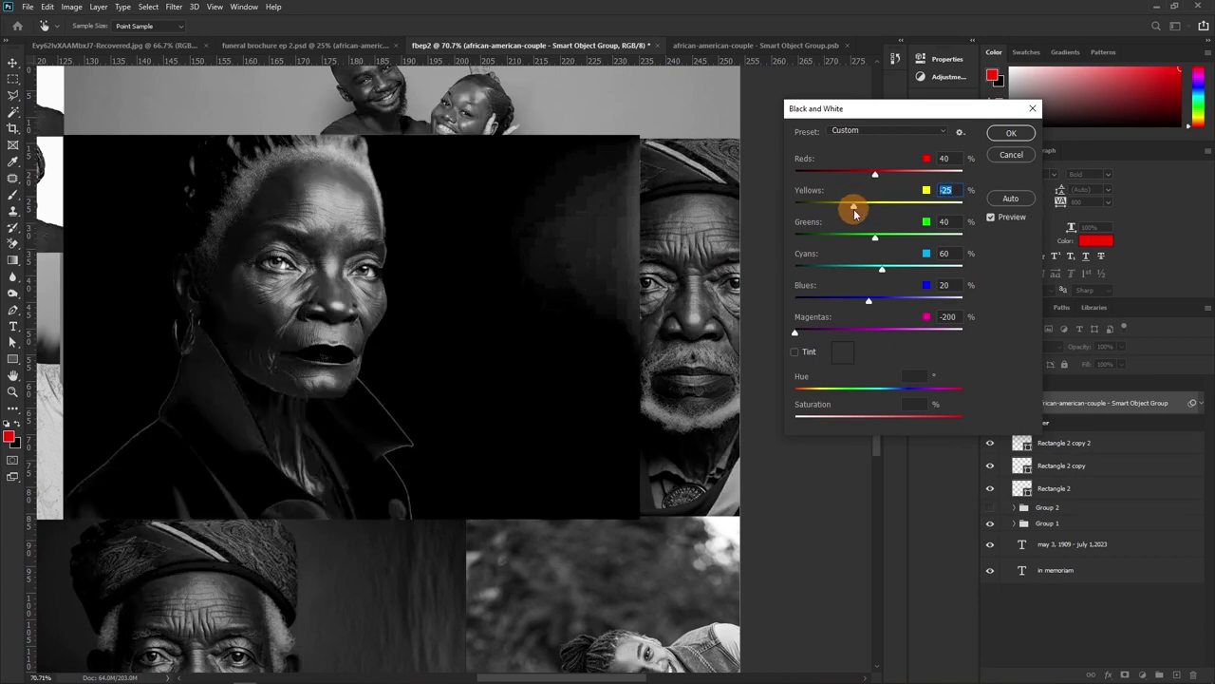
pyautogui.click(879, 204)
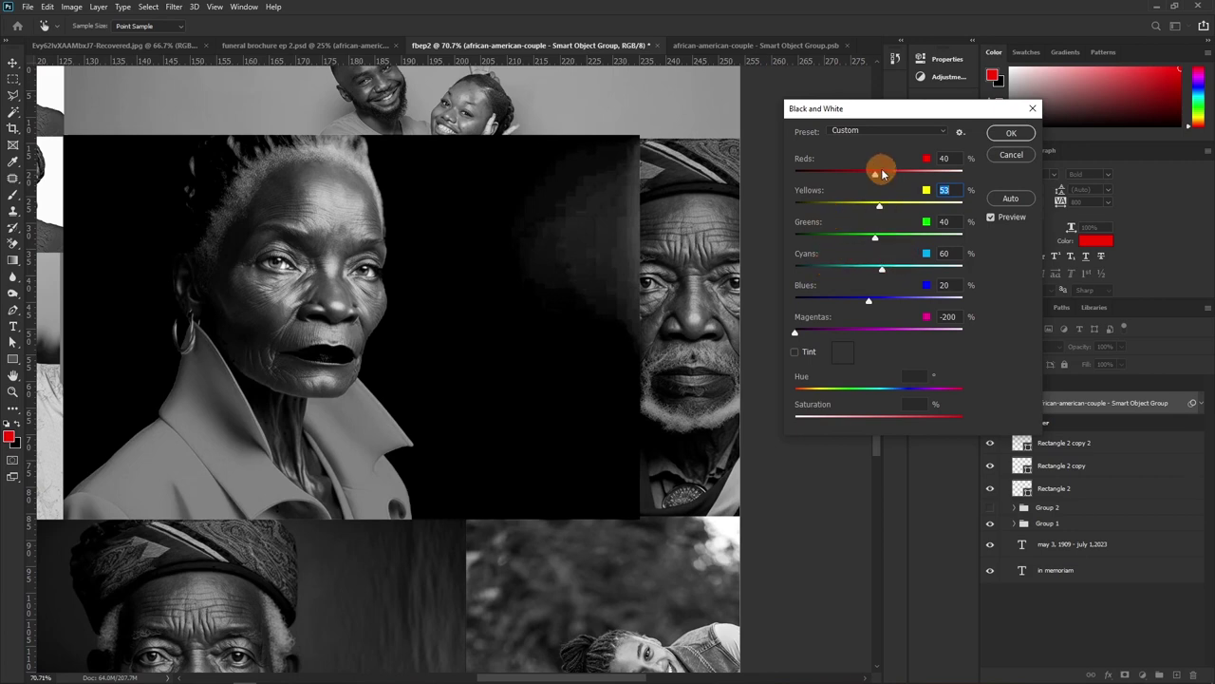
pyautogui.moveTo(876, 177); pyautogui.dragTo(935, 177)
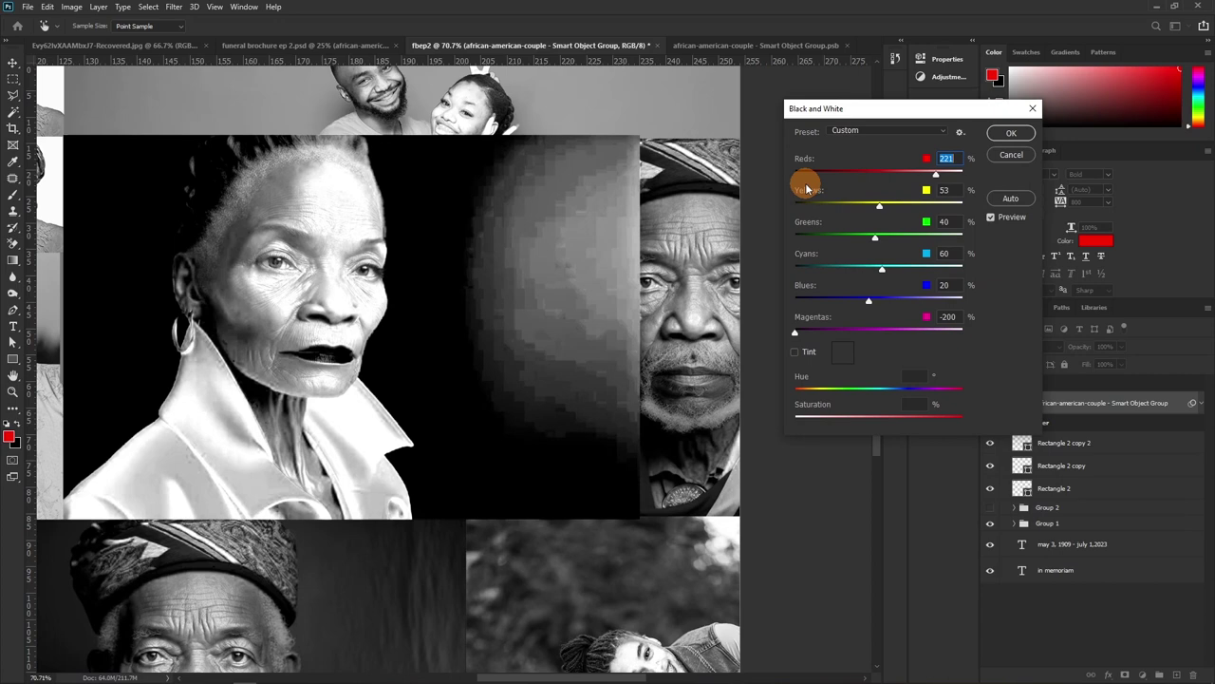
# Try the Blue Filter, Darker, Red Filter, Maximum Black and Maximum White presets, then confirm Default
pyautogui.click(940, 136)
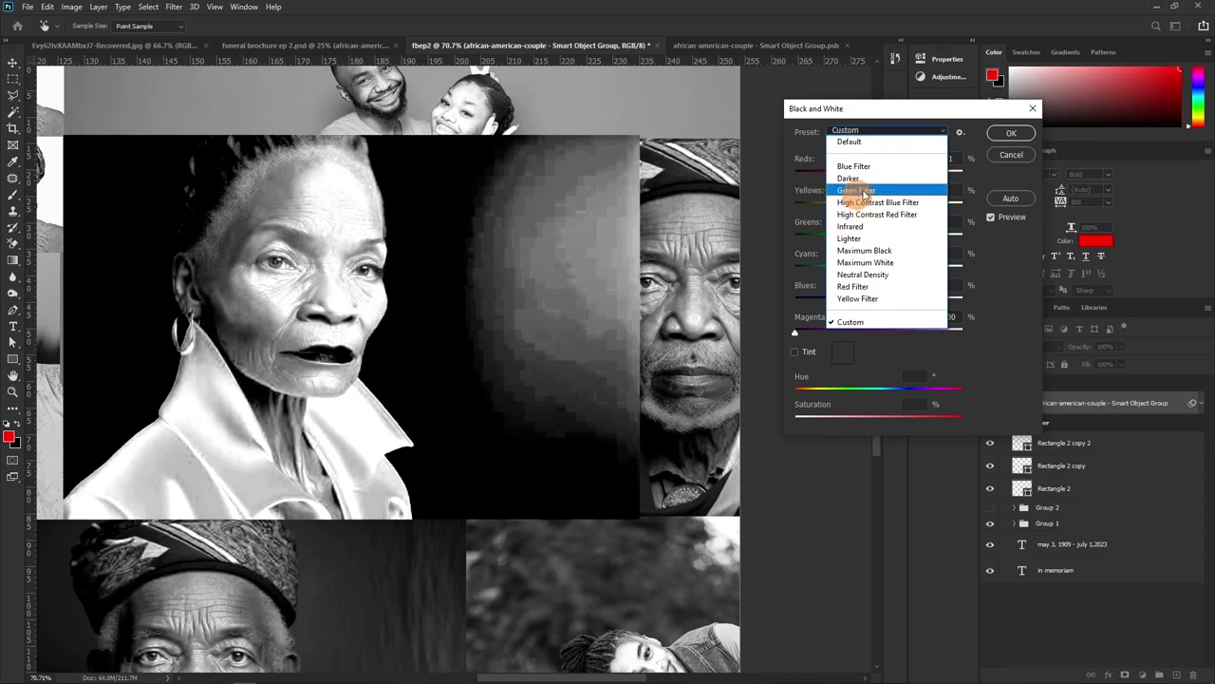
pyautogui.click(859, 166)
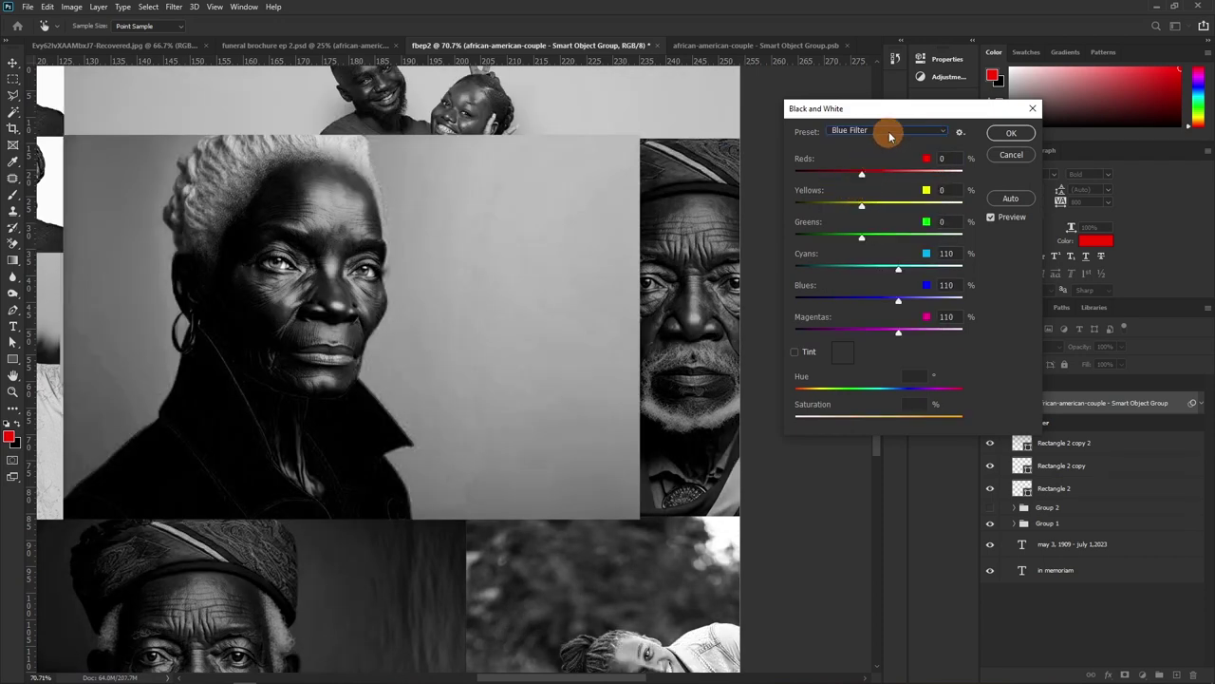
pyautogui.click(889, 134)
pyautogui.click(859, 179)
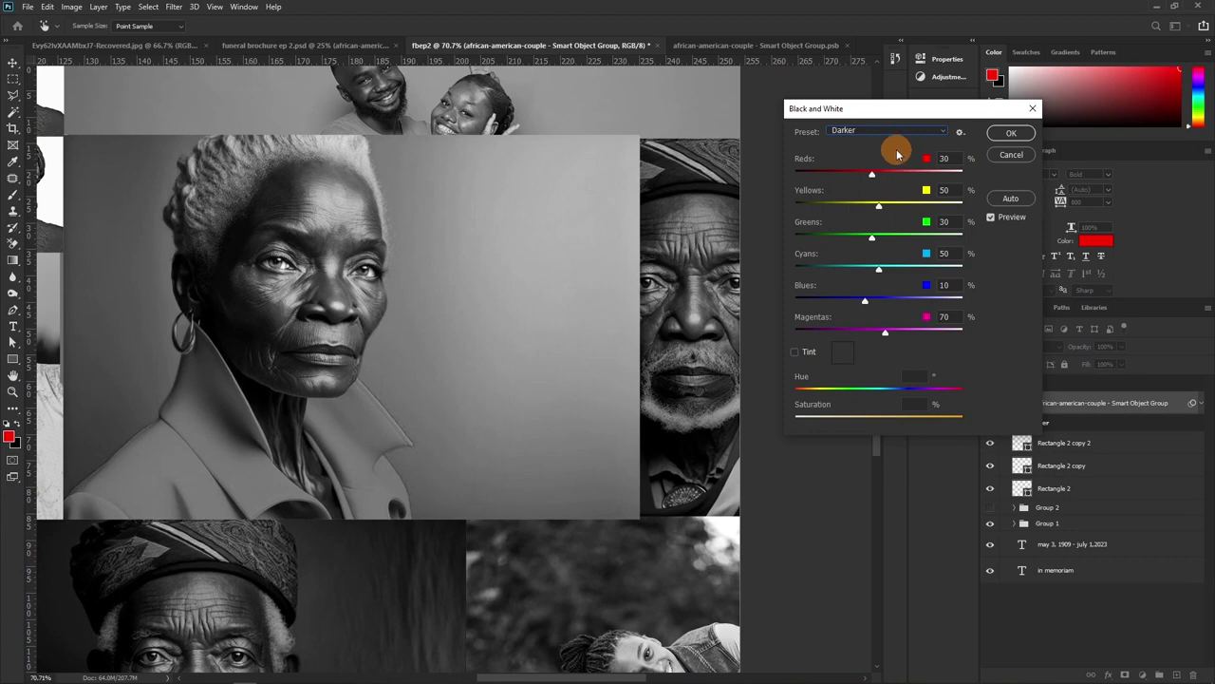
pyautogui.click(888, 135)
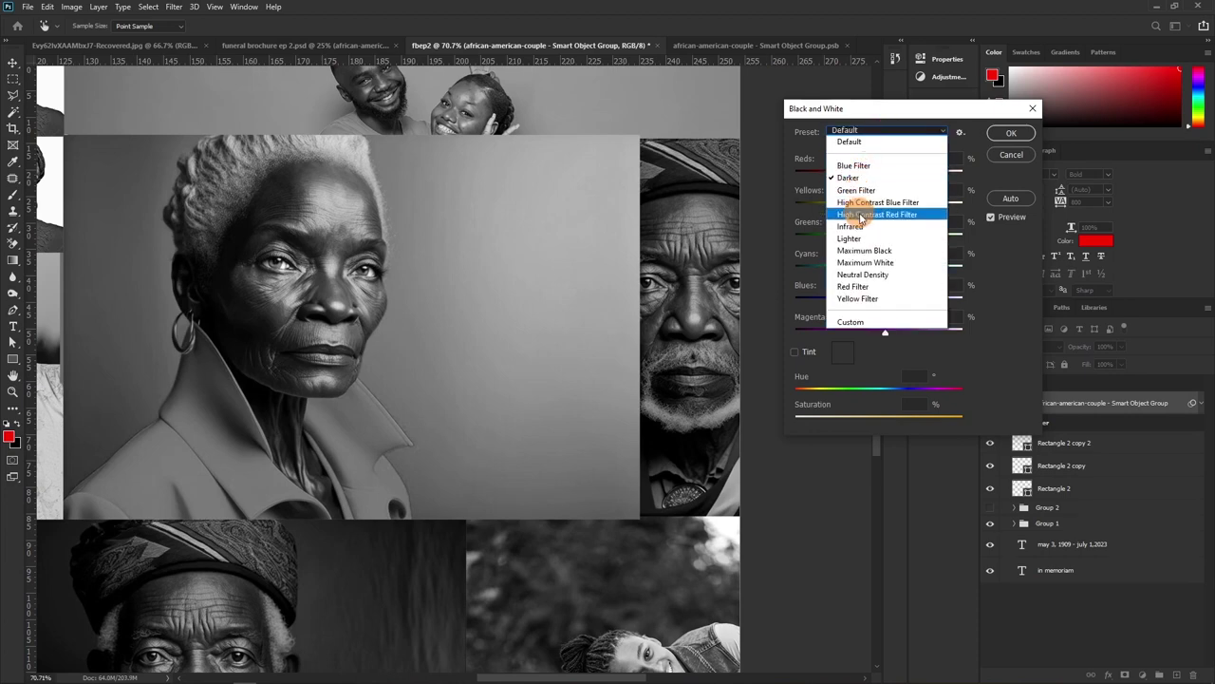
pyautogui.click(853, 287)
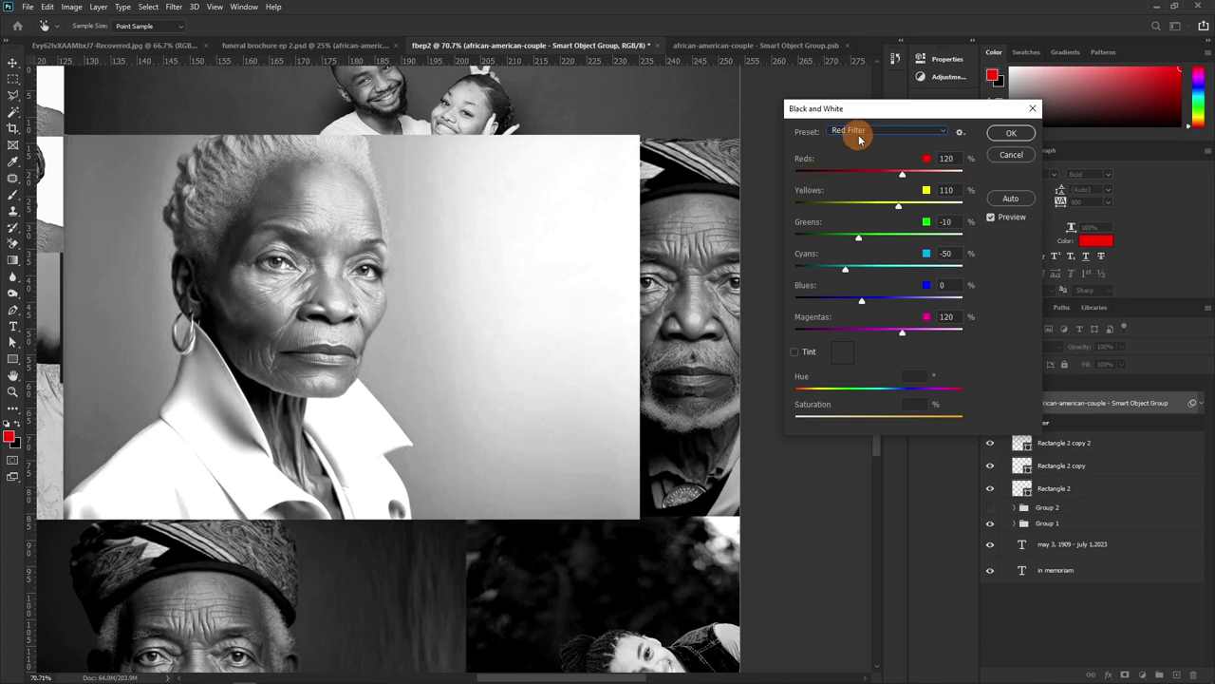
pyautogui.click(859, 131)
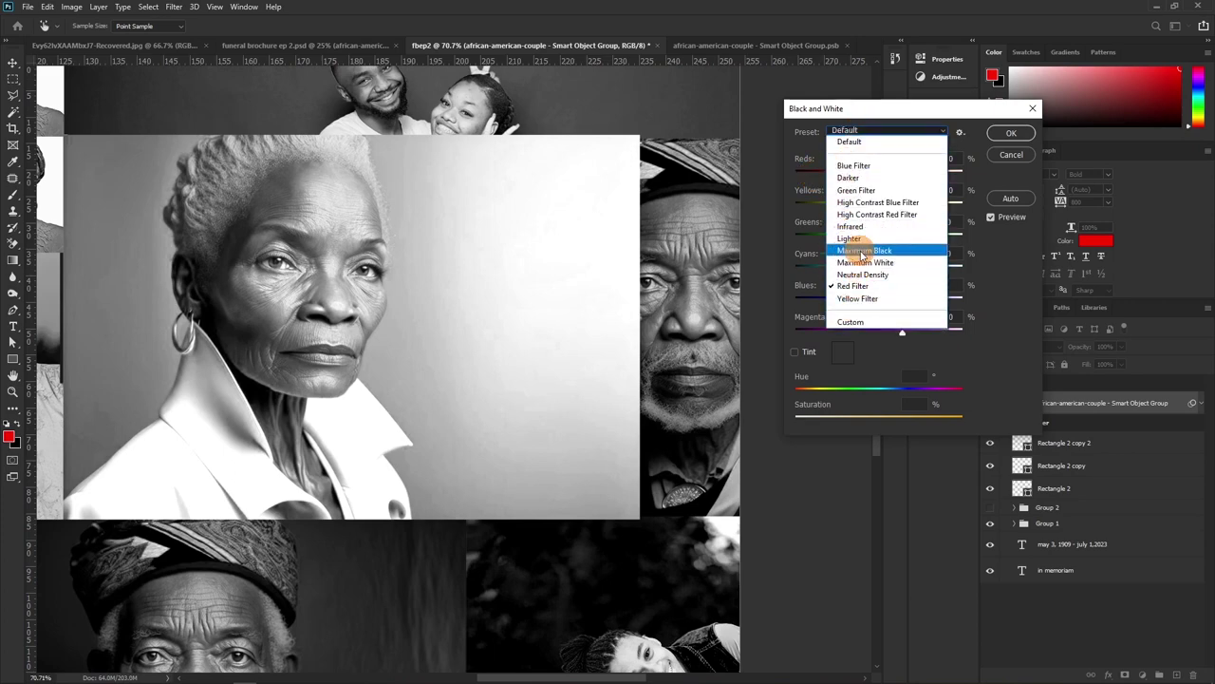
pyautogui.click(862, 251)
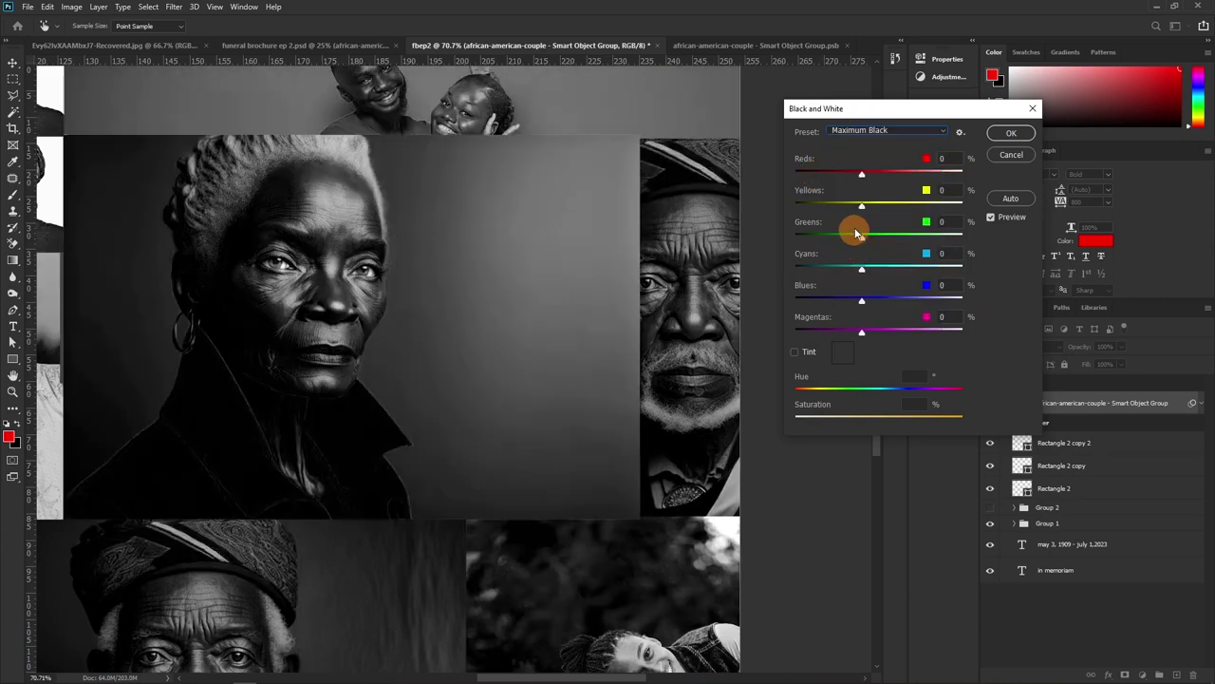
pyautogui.click(874, 130)
pyautogui.click(862, 263)
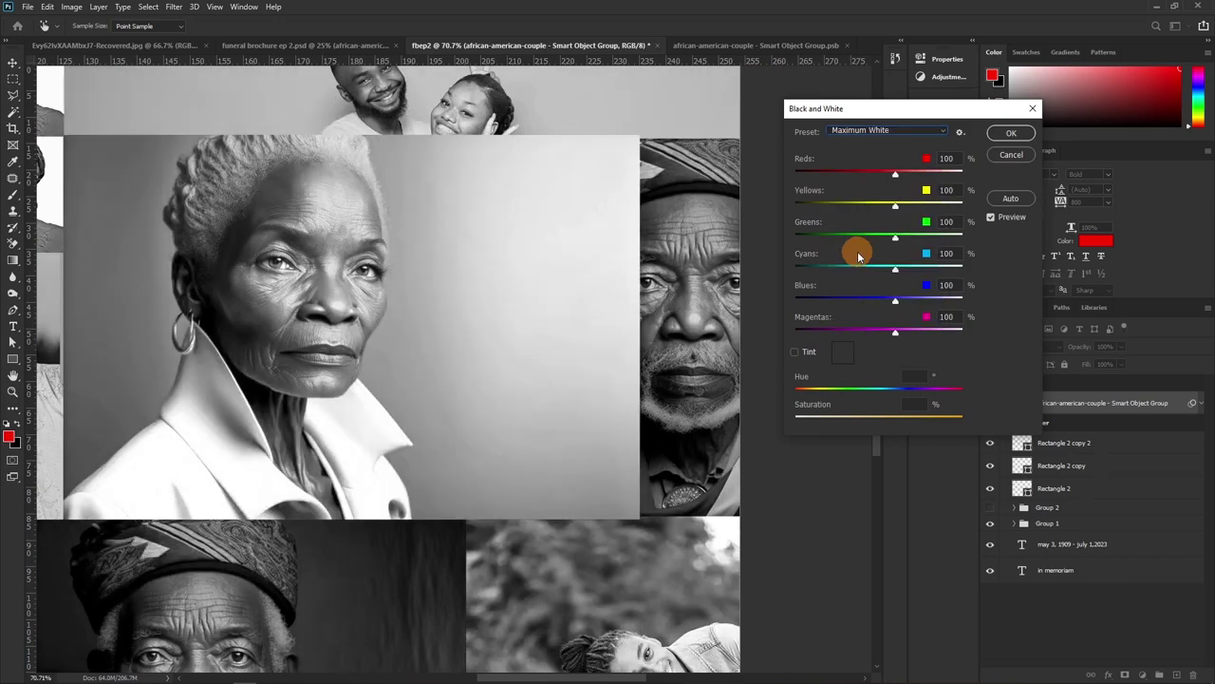
pyautogui.click(872, 132)
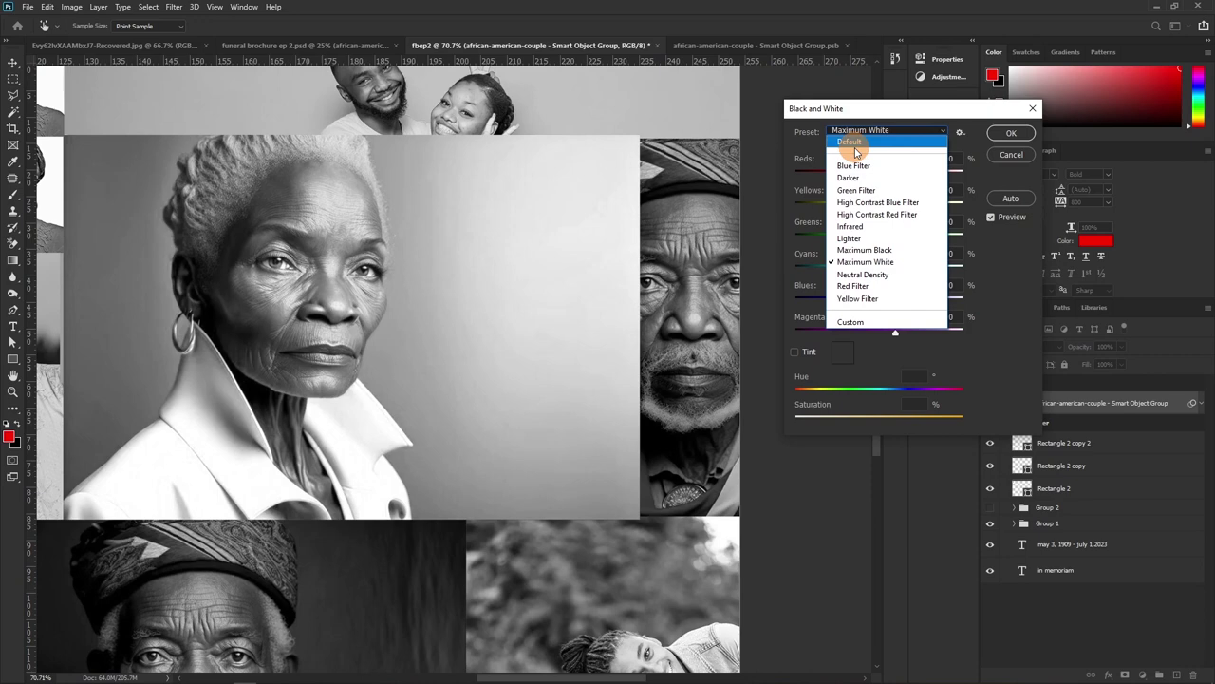
pyautogui.click(850, 142)
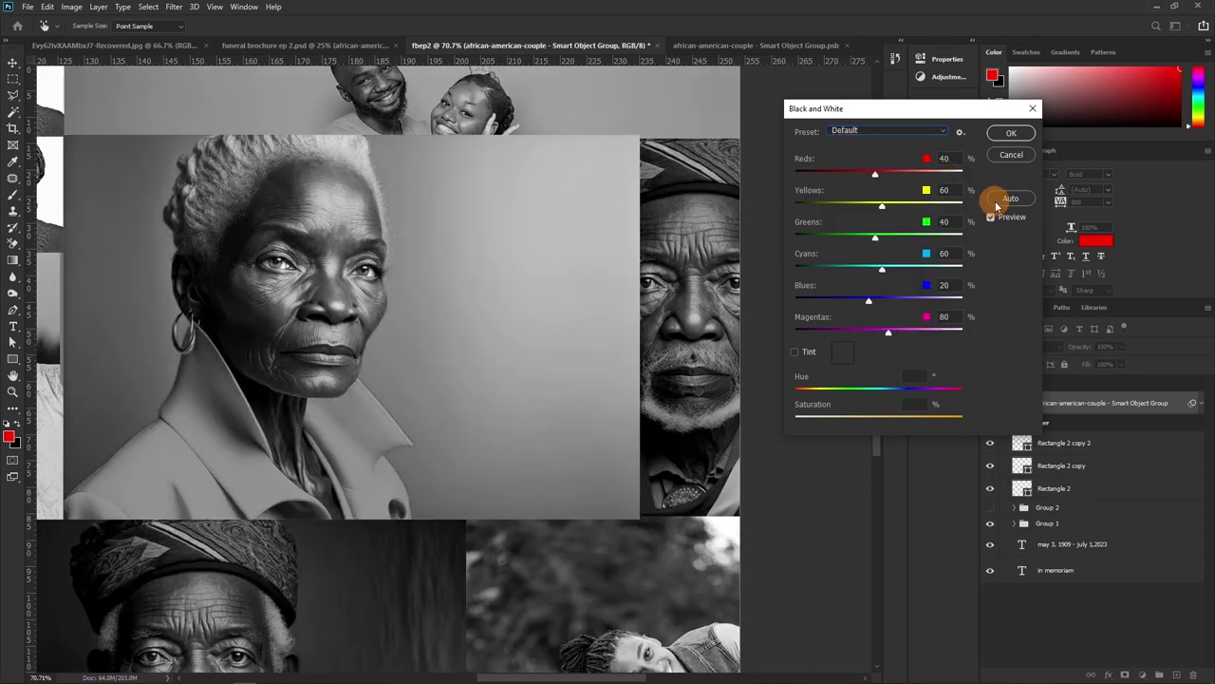
pyautogui.click(1012, 135)
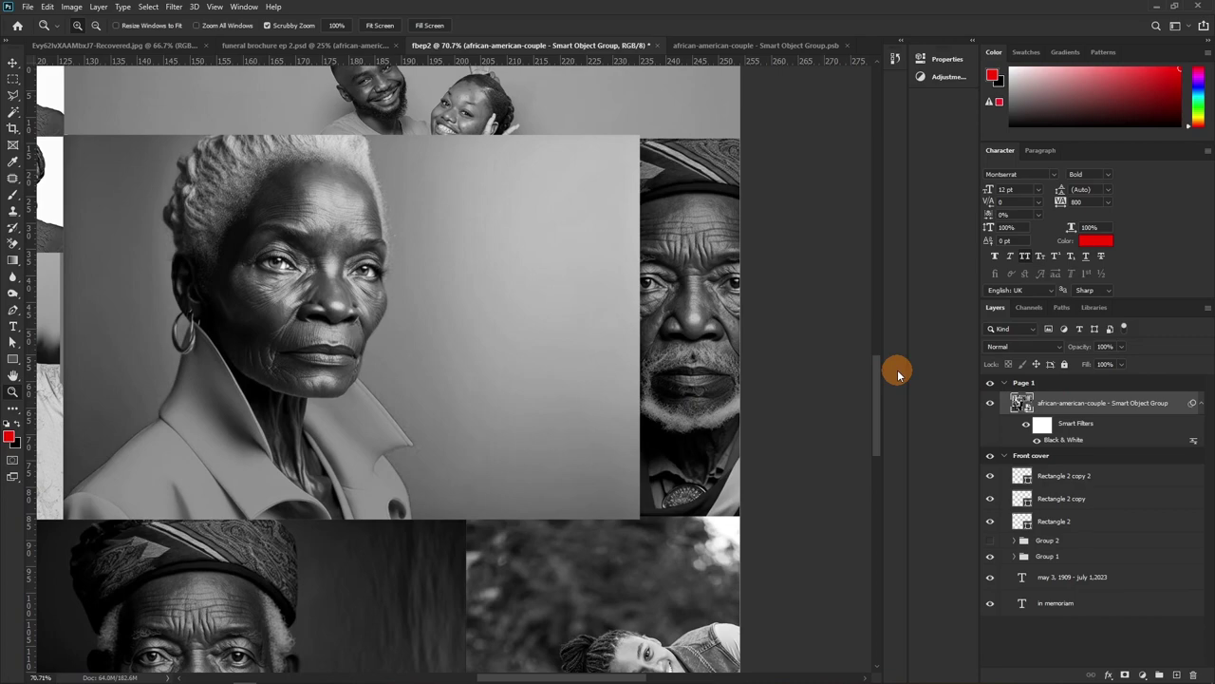
# Zoom out and set the greyscale collage's opacity to about 85%, up from a trial 75%
pyautogui.moveTo(528, 387); pyautogui.dragTo(557, 343)
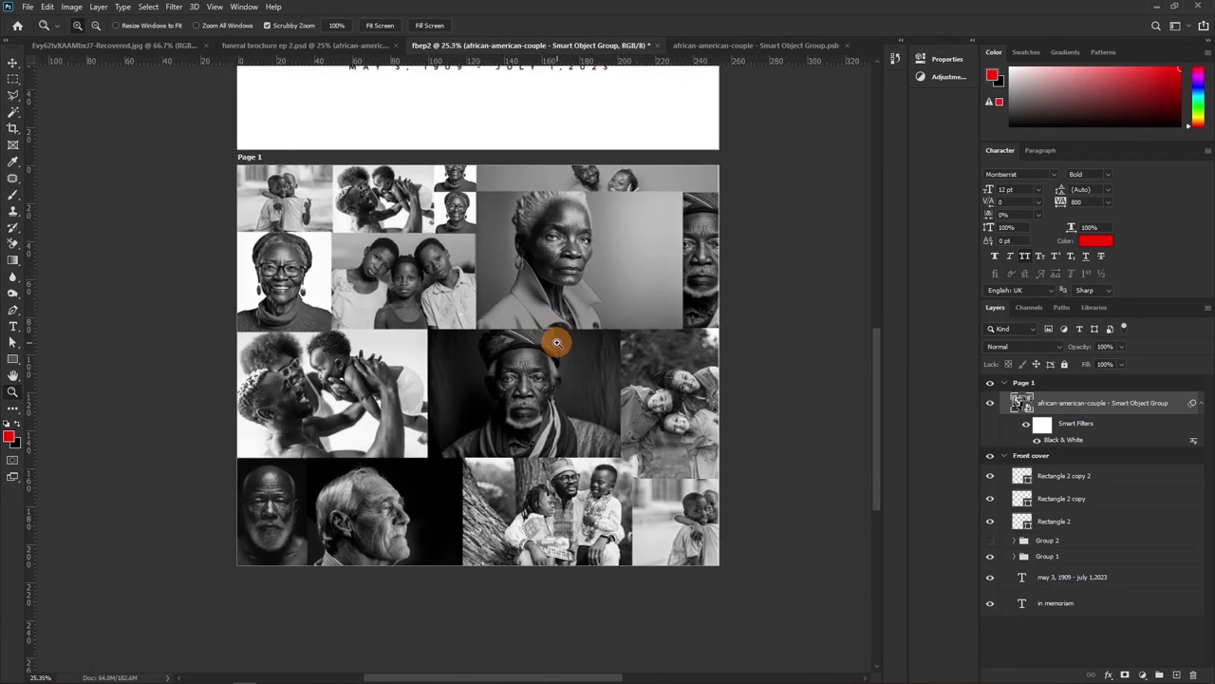
pyautogui.moveTo(1077, 349); pyautogui.dragTo(1059, 355)
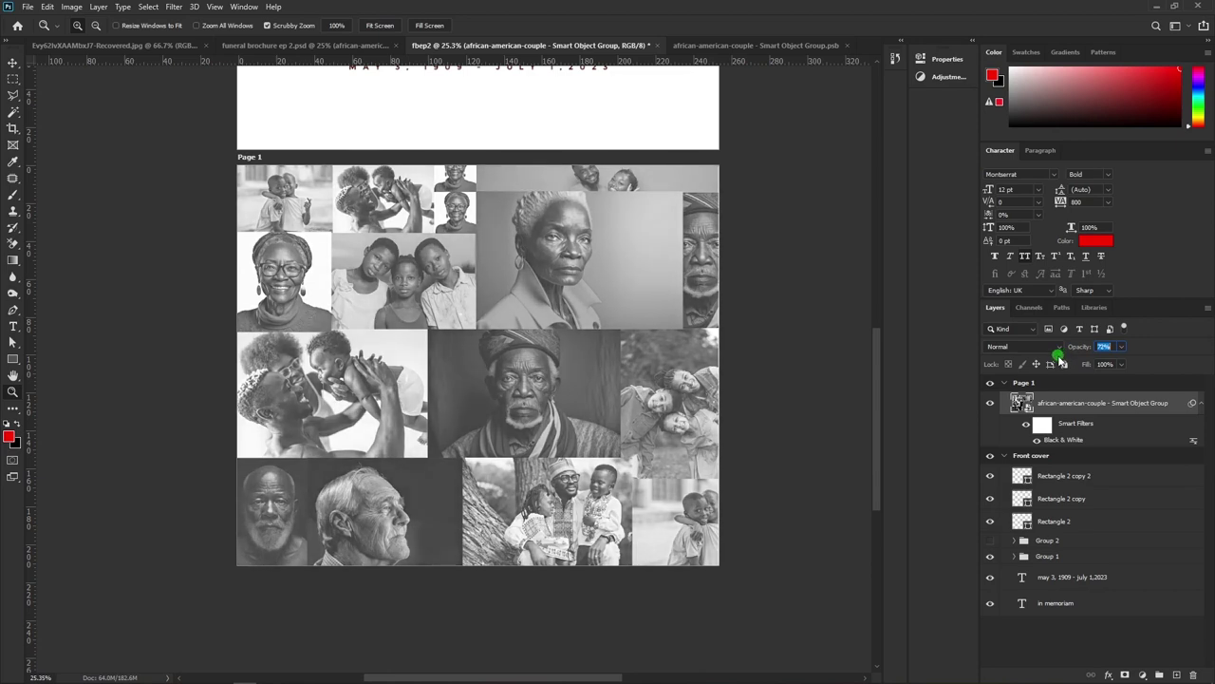
pyautogui.moveTo(1061, 362); pyautogui.dragTo(1066, 355)
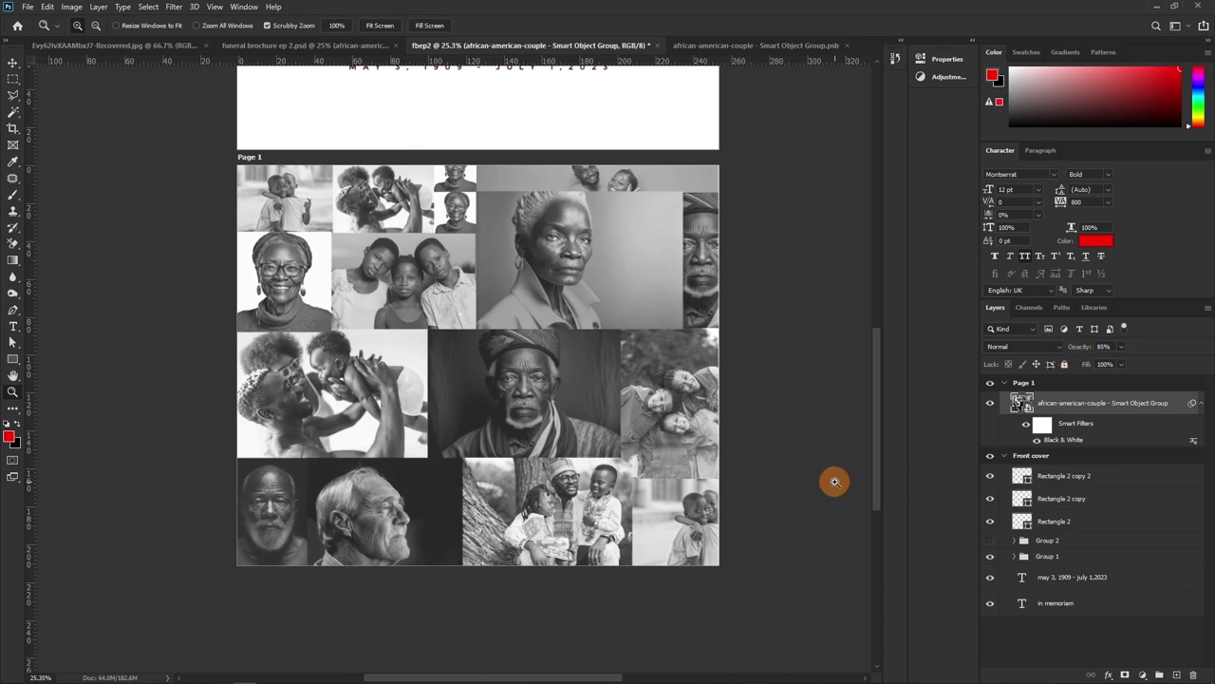
pyautogui.scroll(2, 490, 263)
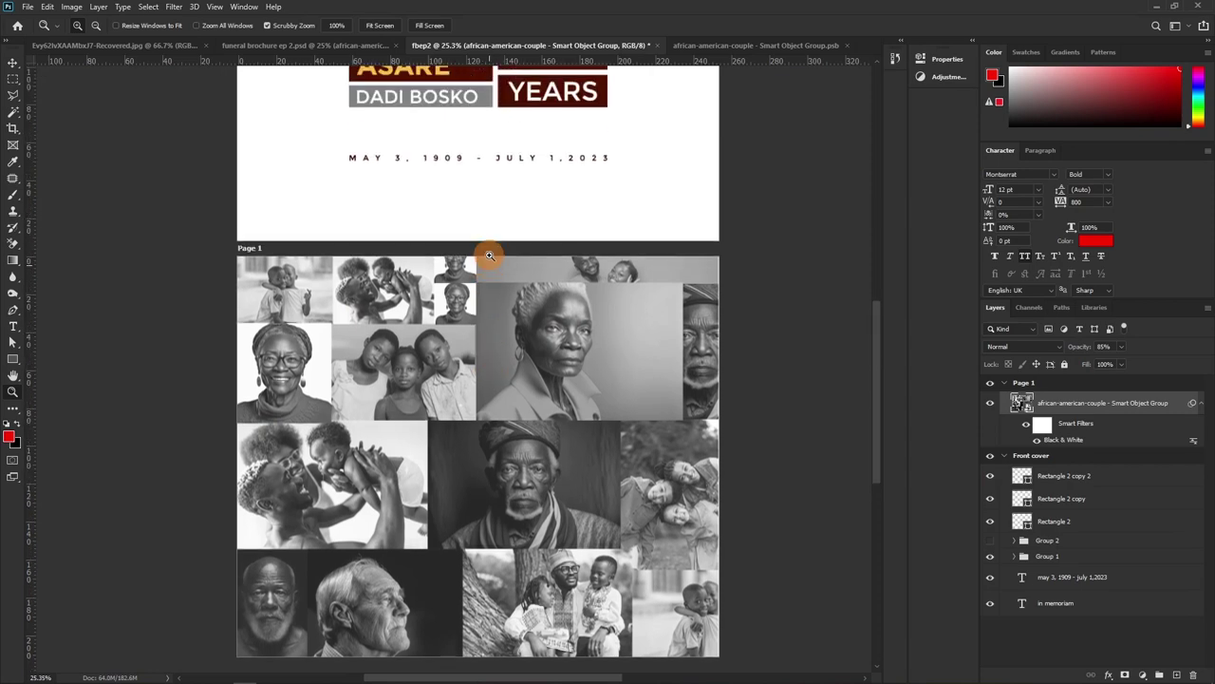
pyautogui.scroll(3, 489, 256)
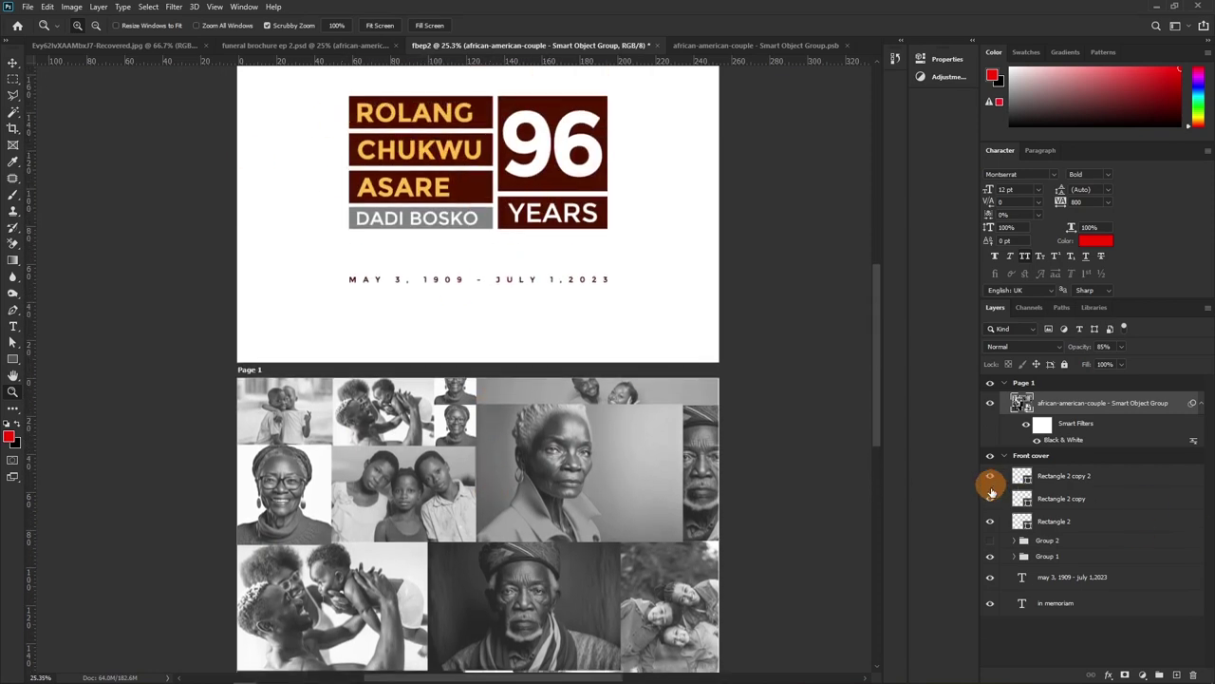
# Move the Group 2 title block into the Page 1 group above the collage and make it visible
pyautogui.click(1047, 541)
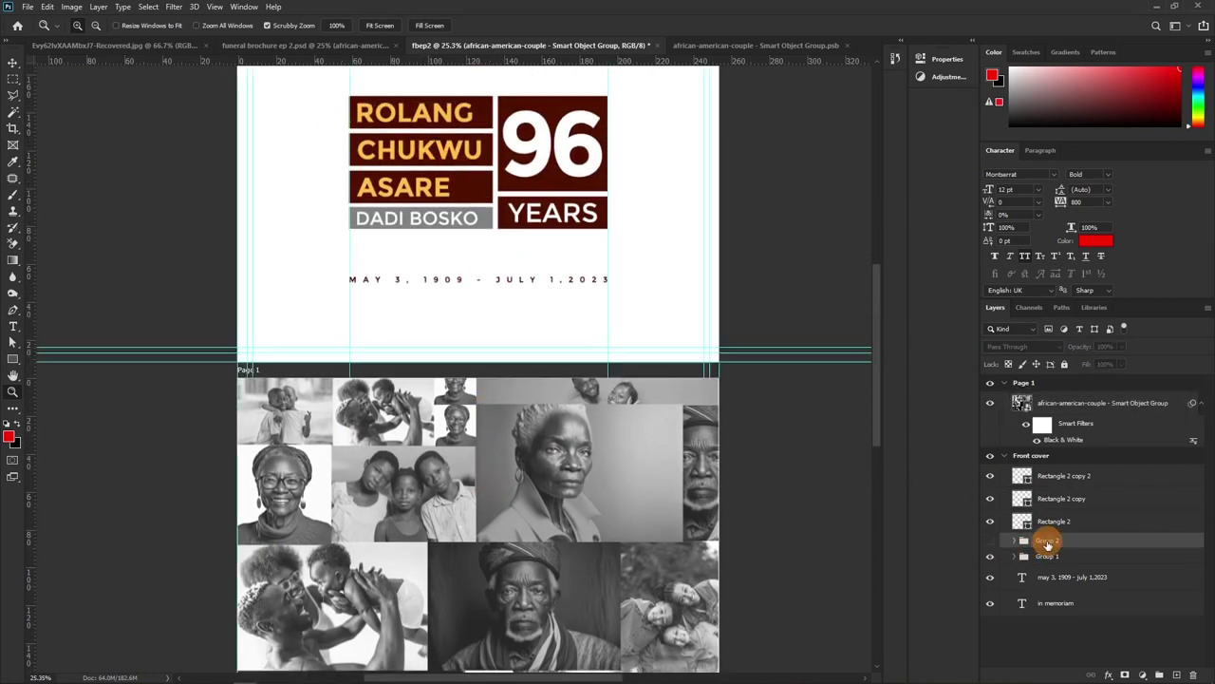
pyautogui.moveTo(1047, 540); pyautogui.dragTo(1042, 408)
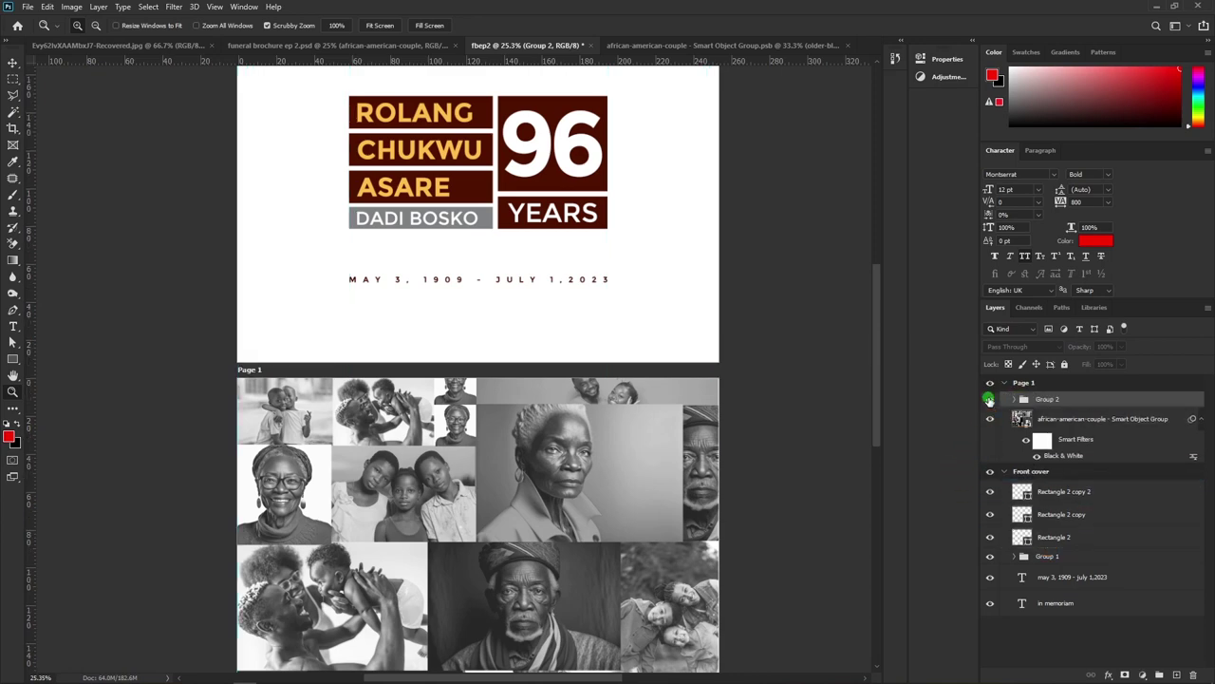
pyautogui.moveTo(574, 534); pyautogui.dragTo(590, 319)
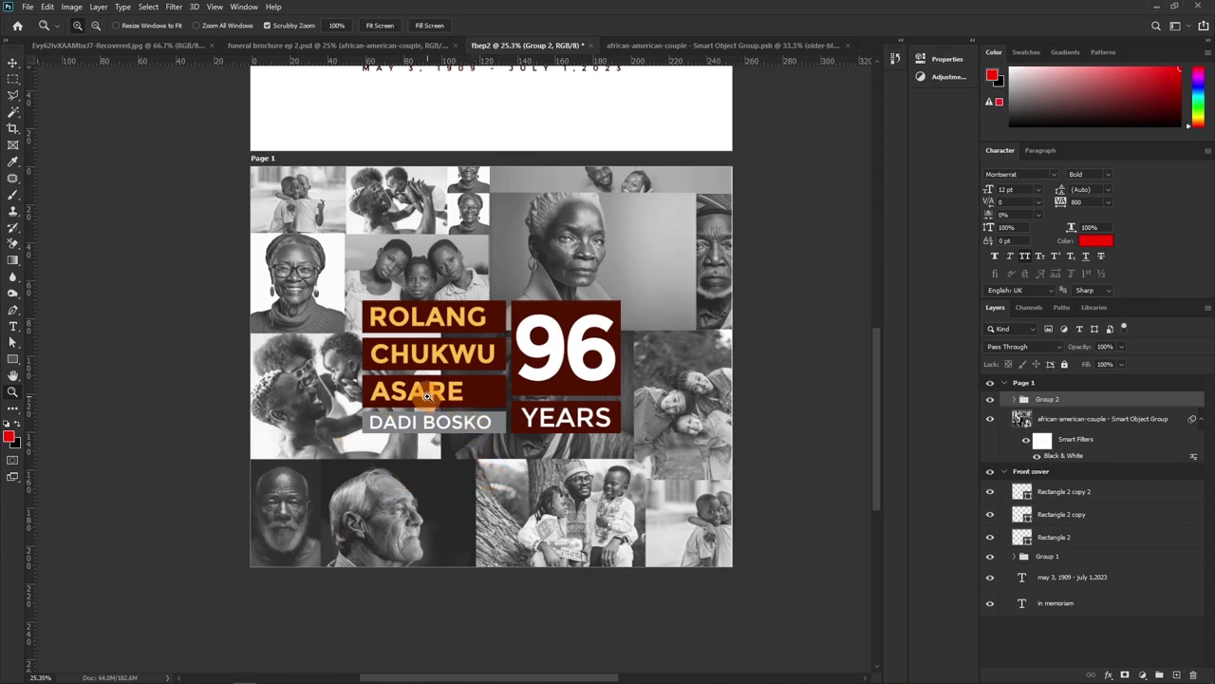
# Select the collage smart object and lower its opacity to 30%
pyautogui.click(1087, 424)
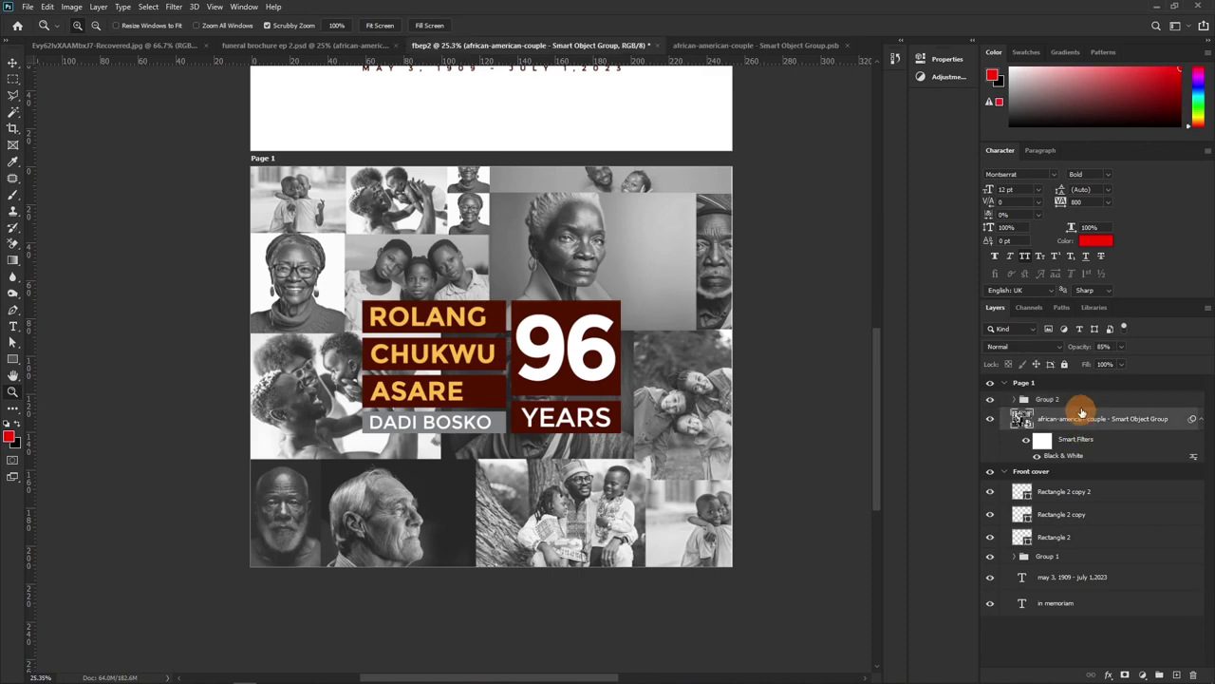
pyautogui.moveTo(1082, 347); pyautogui.dragTo(1049, 370)
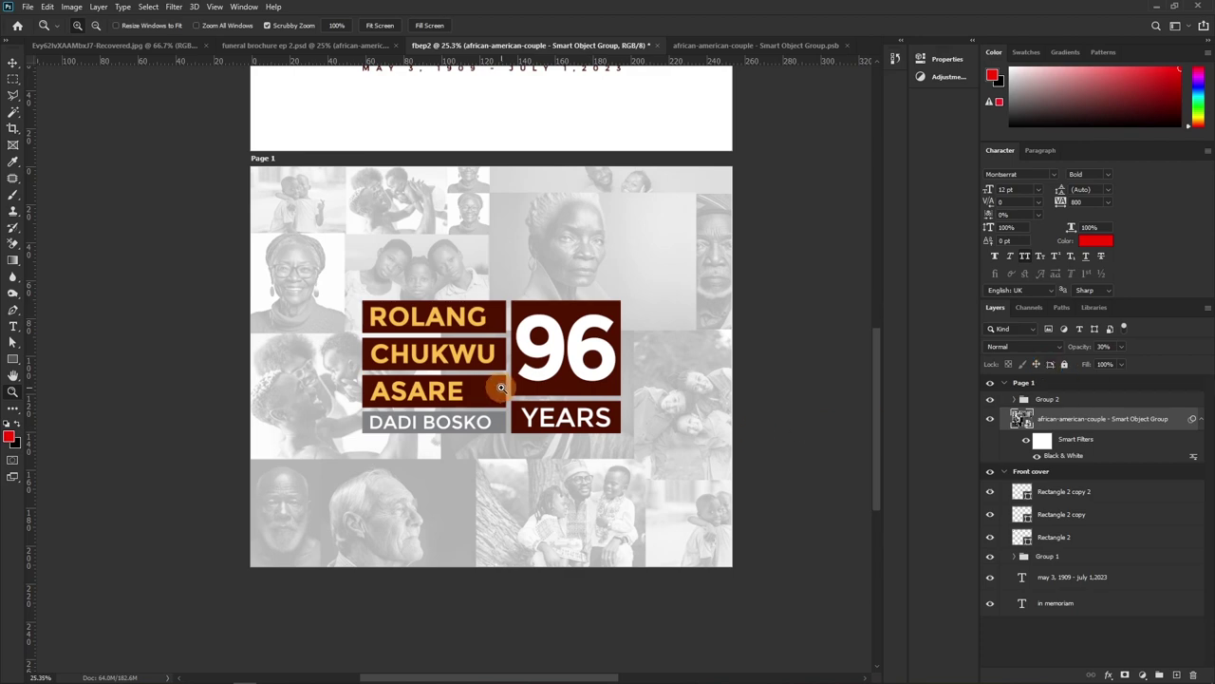
pyautogui.scroll(1, 516, 386)
pyautogui.scroll(3, 515, 385)
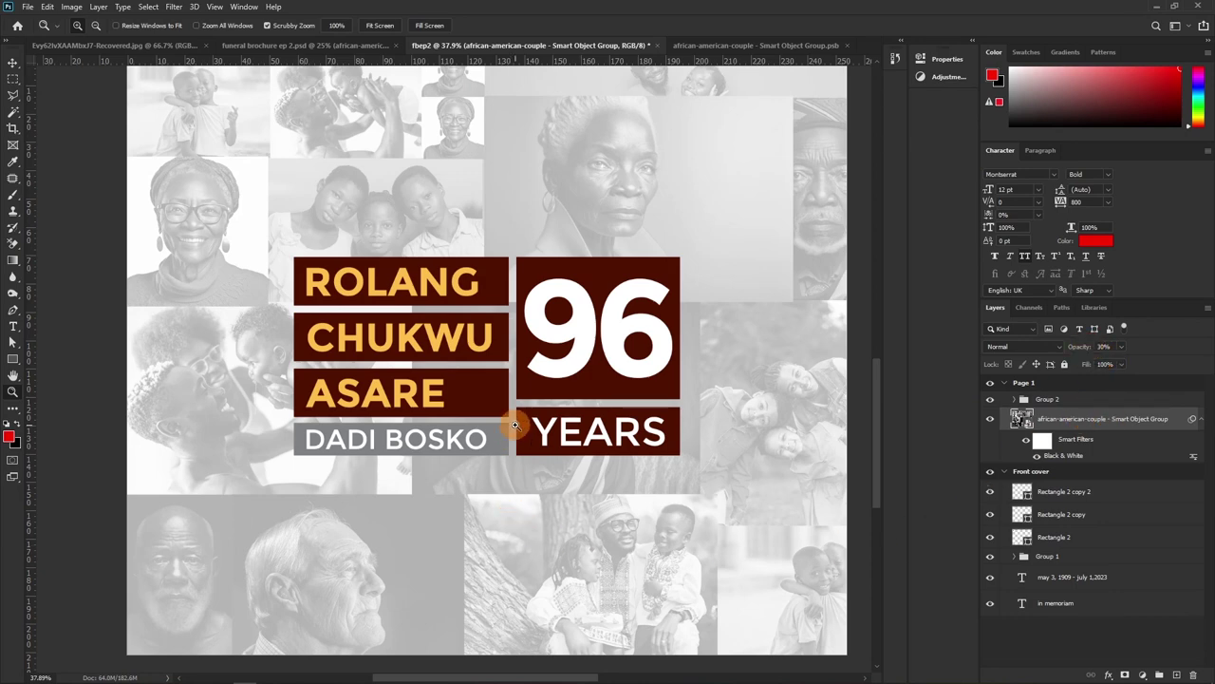
# Select the six name-box rectangle layers, try merging them with Ctrl+E, then undo the merge
pyautogui.press('v')
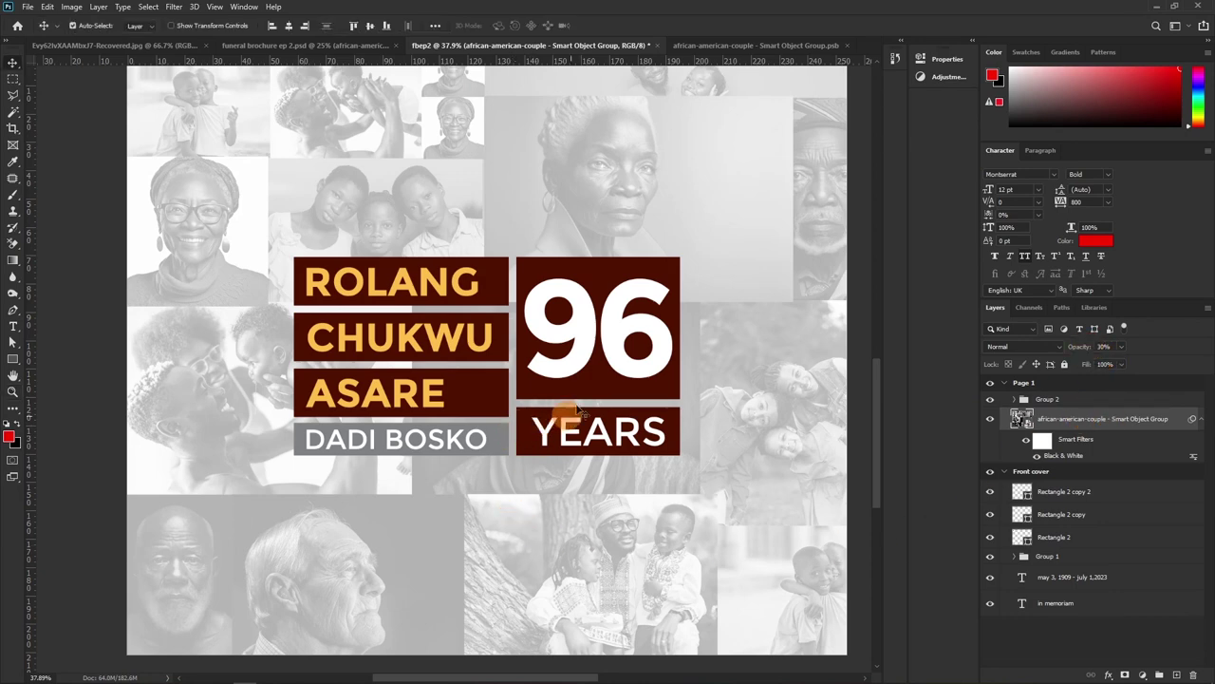
pyautogui.click(571, 331)
pyautogui.scroll(-2, 1063, 532)
pyautogui.scroll(1, 1063, 475)
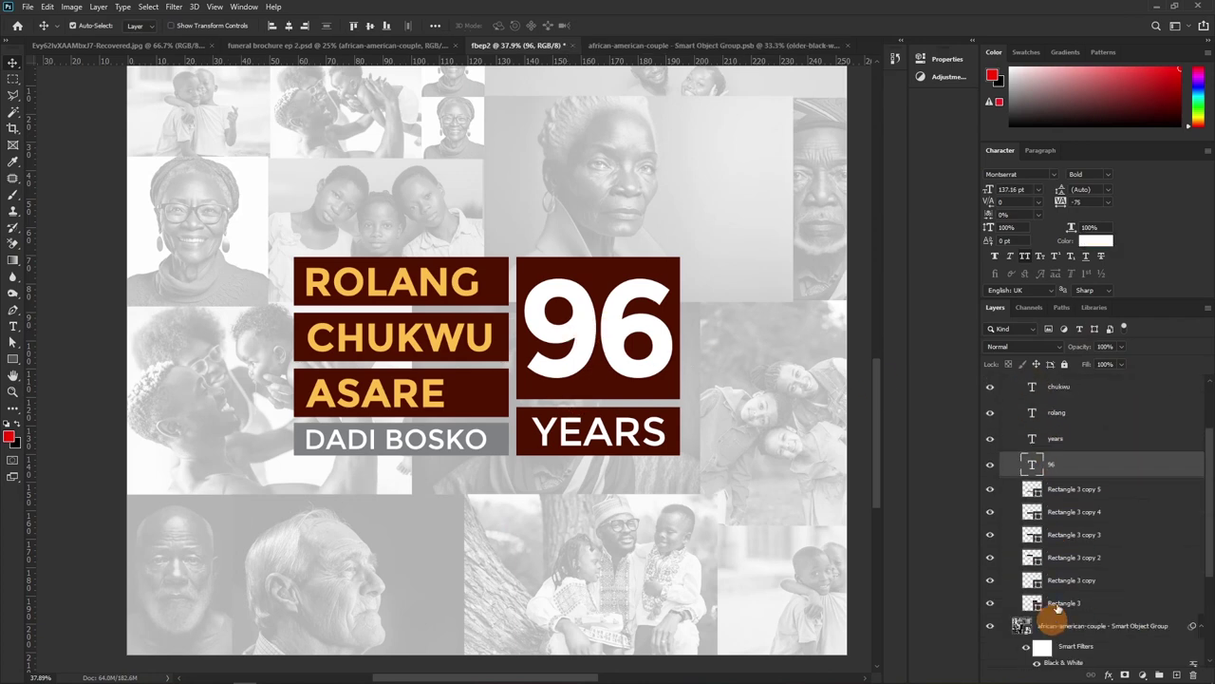
pyautogui.click(1064, 490)
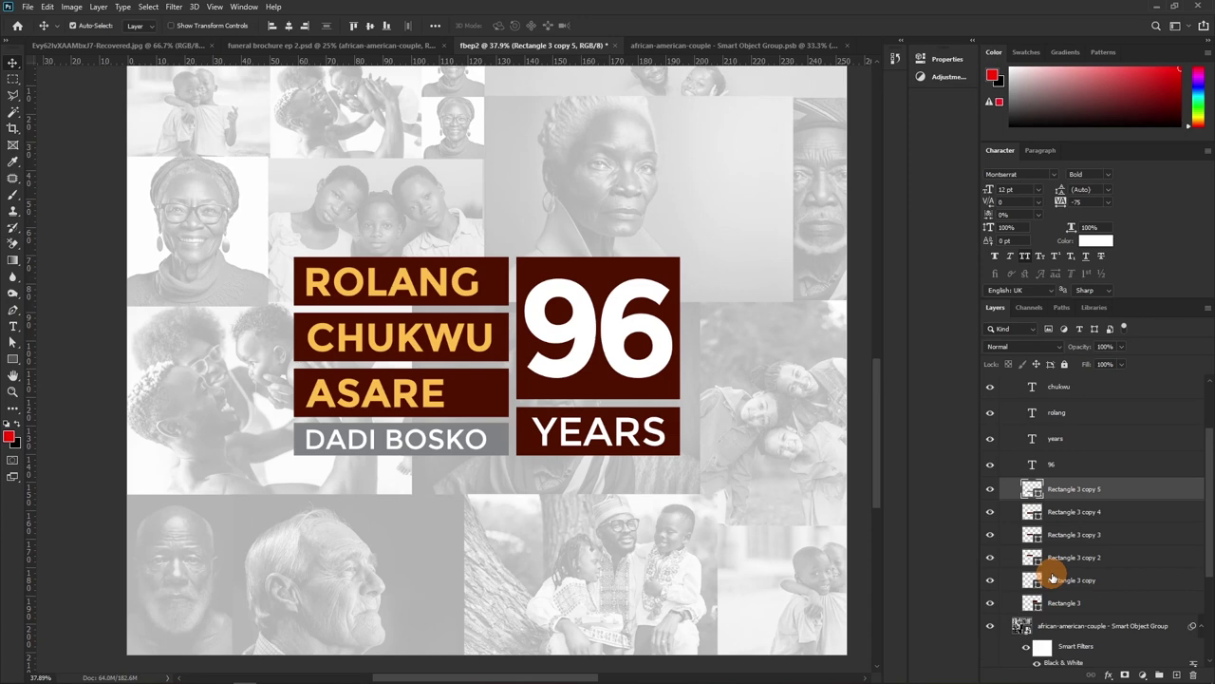
pyautogui.keyDown('shift'); pyautogui.click(1061, 602); pyautogui.keyUp('shift')
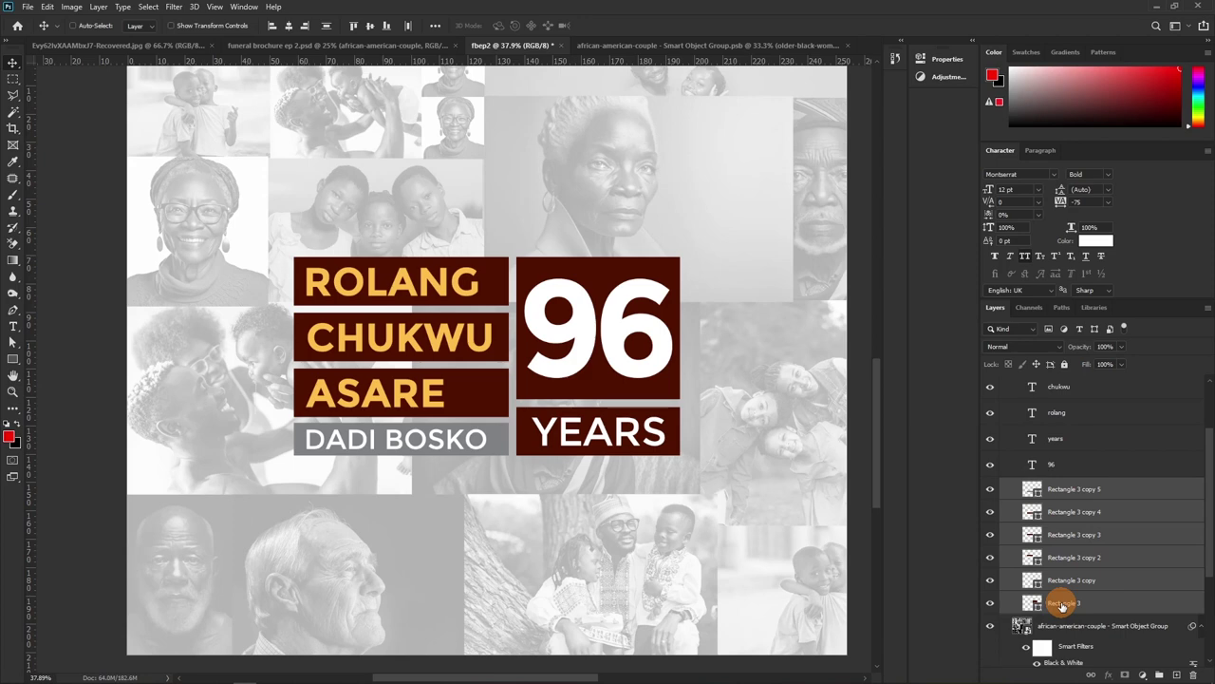
pyautogui.hotkey('ctrl', 'e')
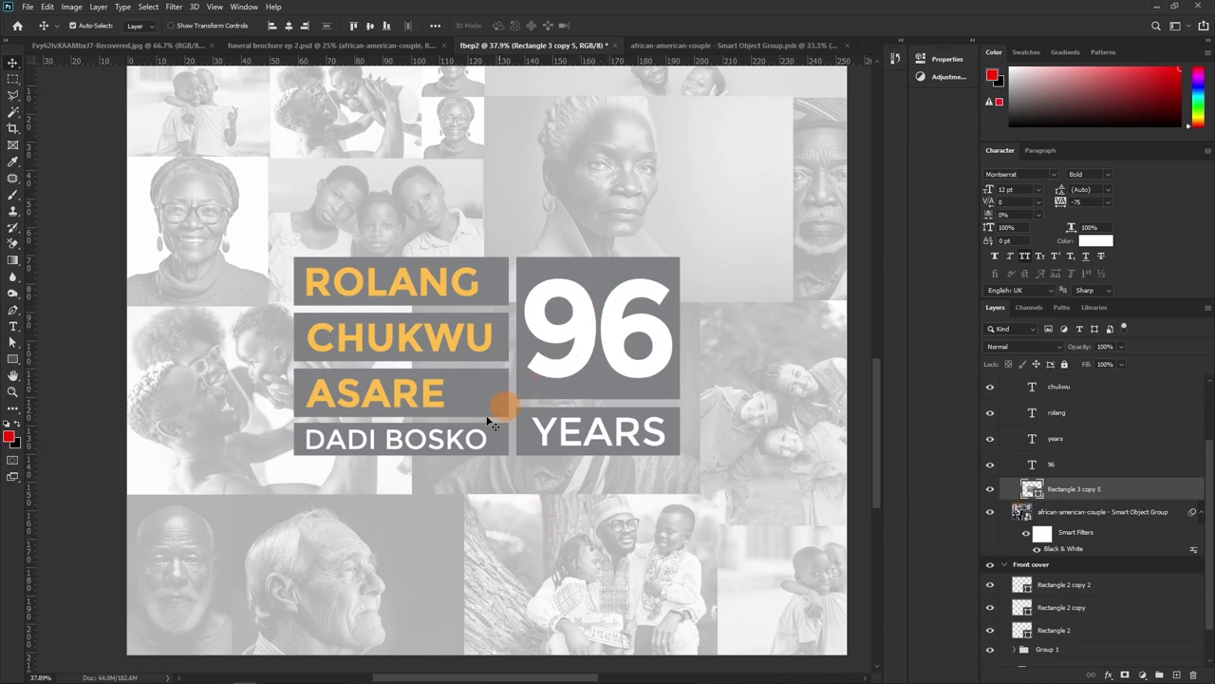
pyautogui.hotkey('ctrl', 'z')
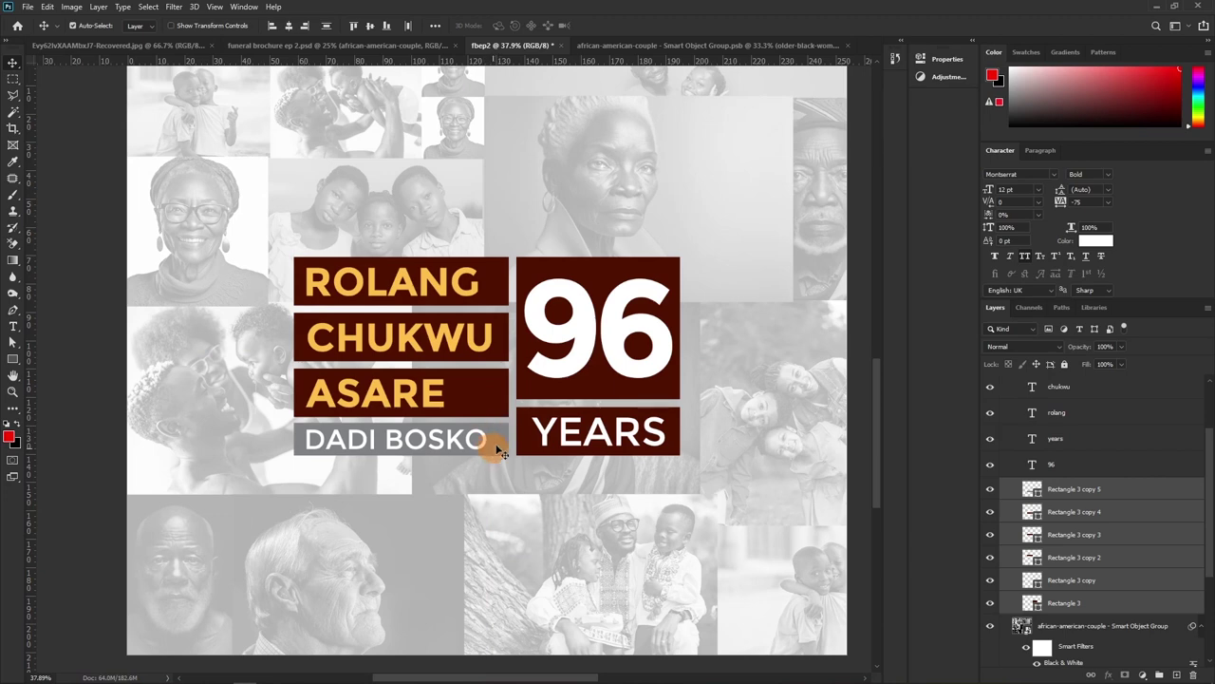
# Identify a rectangle by toggling its visibility, then drag Rectangle 3 copy 4 above Rectangle 3 copy 5
pyautogui.click(992, 490)
pyautogui.click(993, 490)
pyautogui.click(1085, 600)
pyautogui.moveTo(1085, 600); pyautogui.dragTo(1035, 489)
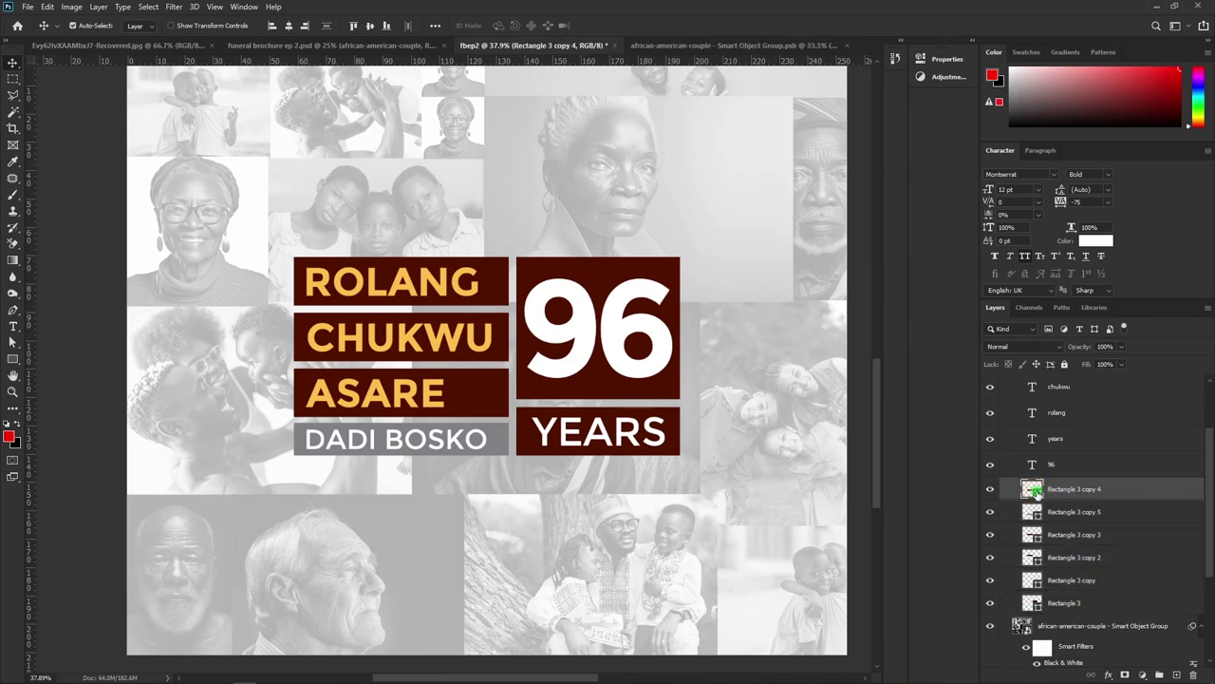
# Try a red-orange, then salmon pink fill on the ASARE name box
pyautogui.doubleClick(1035, 489)
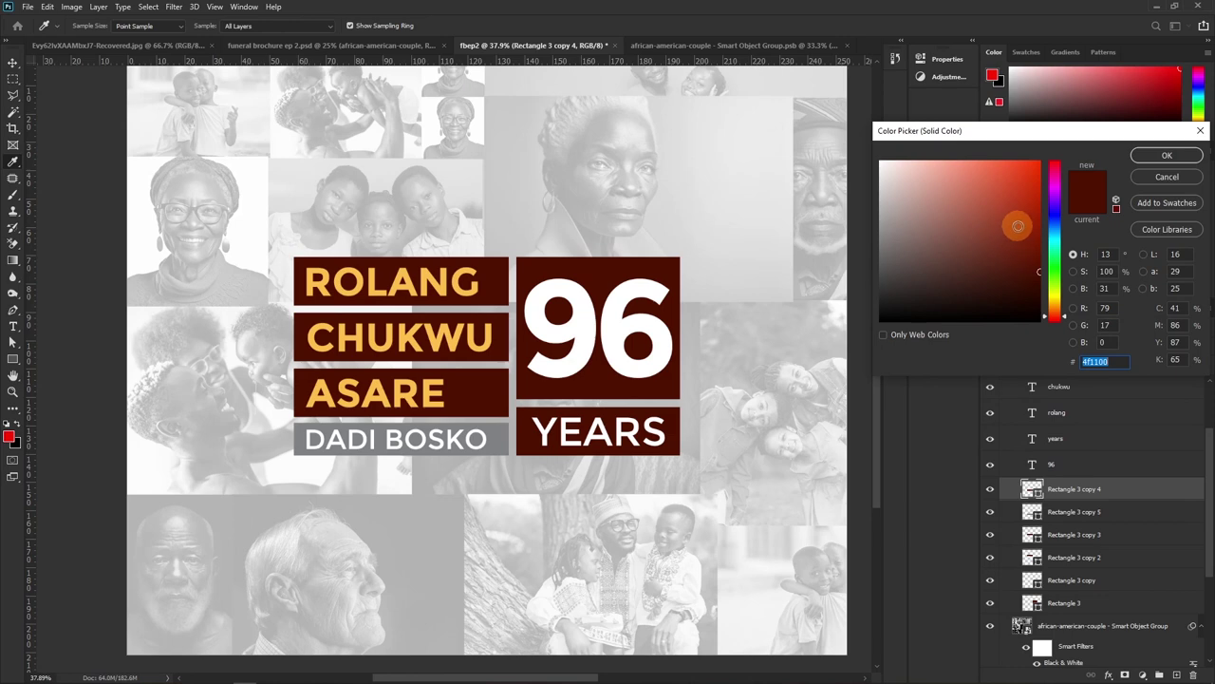
pyautogui.moveTo(1018, 225); pyautogui.dragTo(1043, 202)
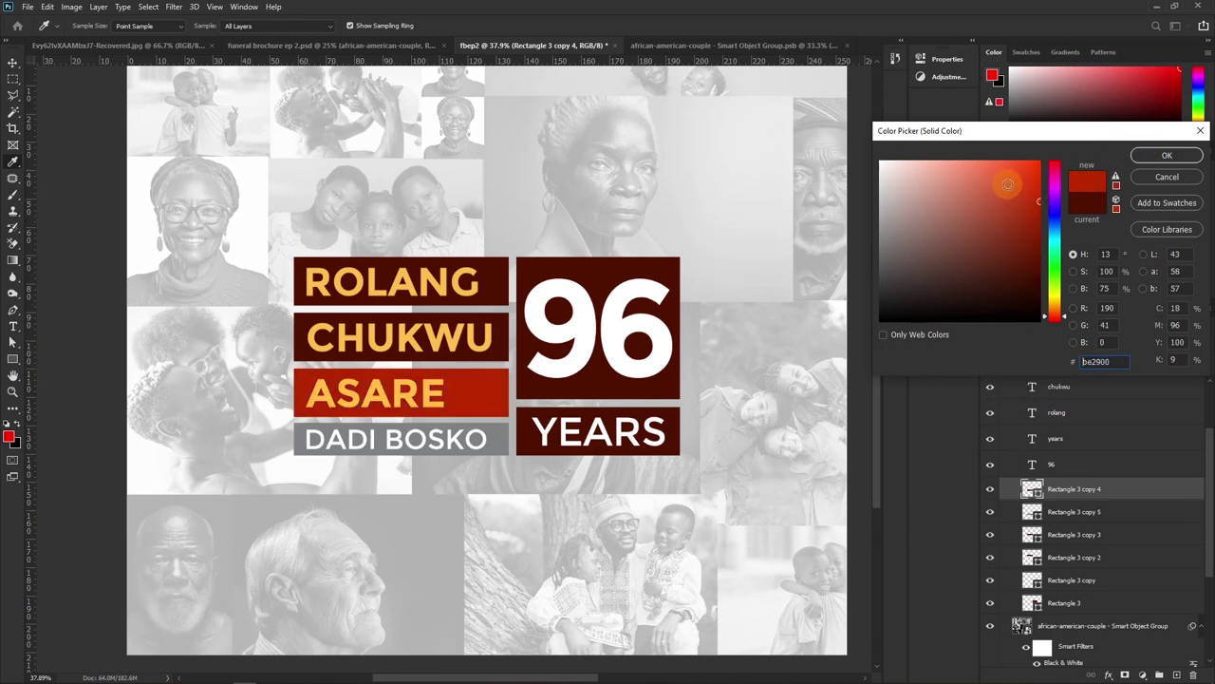
pyautogui.moveTo(1008, 188); pyautogui.dragTo(971, 150)
pyautogui.click(1144, 155)
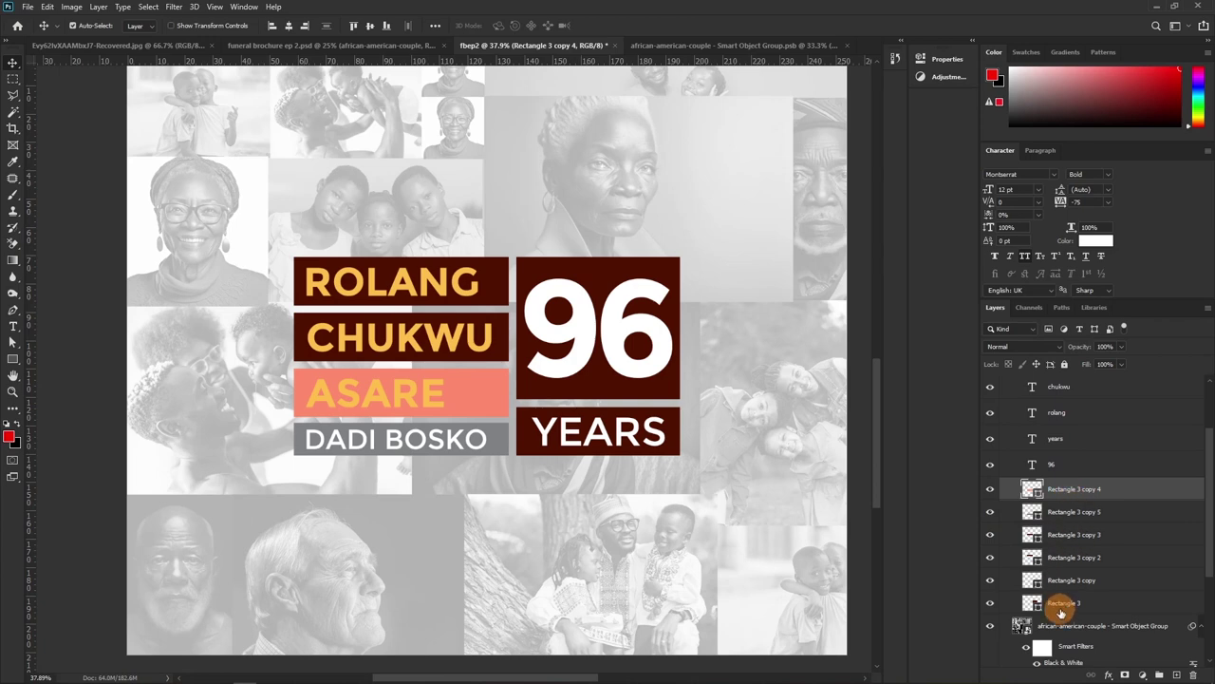
# Merge the six rectangle layers and fill the merged boxes with solid black (000000)
pyautogui.keyDown('shift'); pyautogui.click(1065, 604); pyautogui.keyUp('shift')
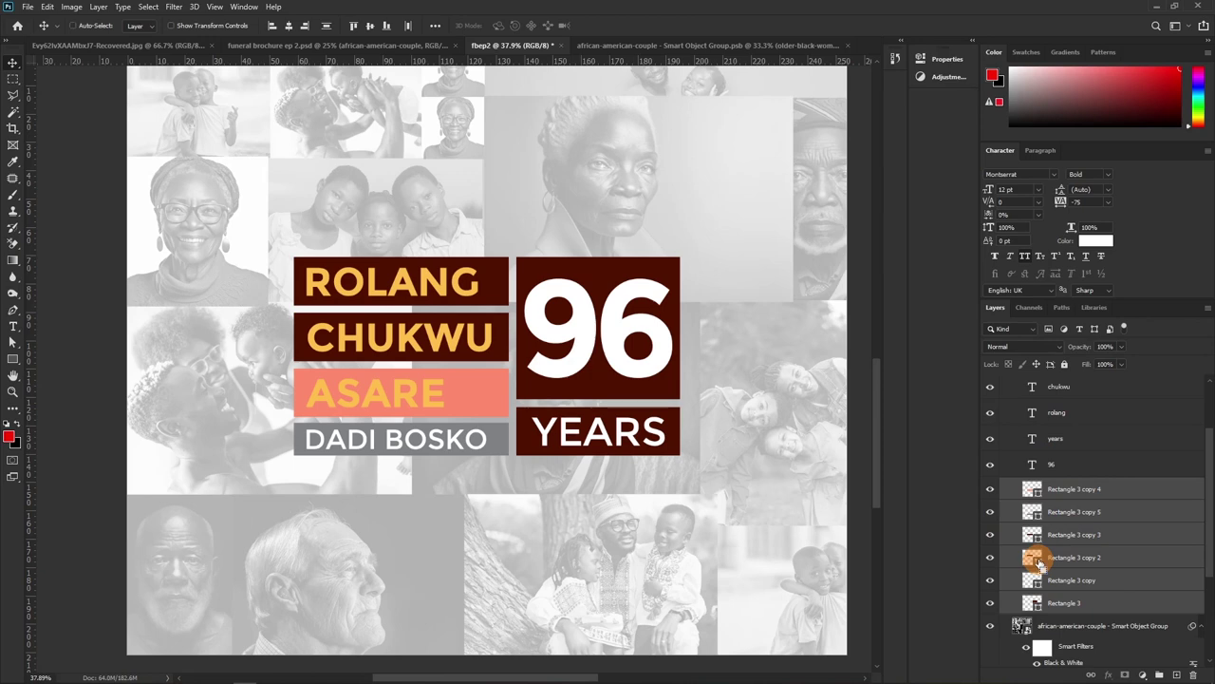
pyautogui.hotkey('ctrl', 'e')
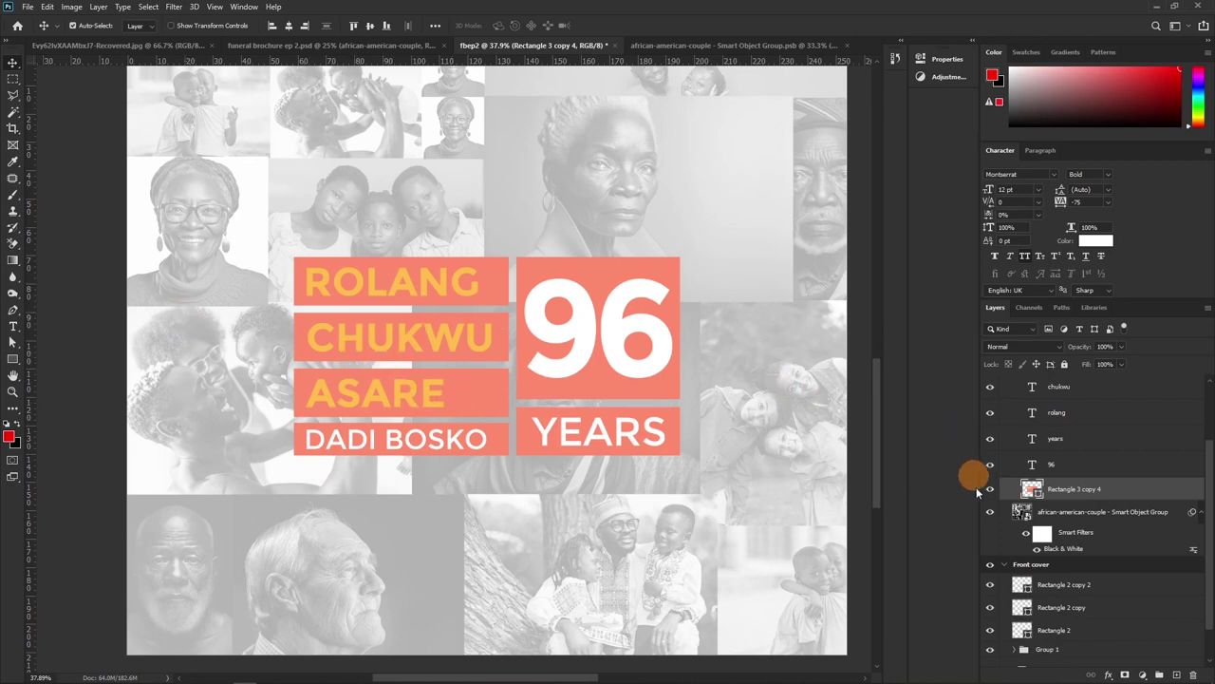
pyautogui.doubleClick(1032, 489)
pyautogui.write('4e2d24')
pyautogui.click(966, 275)
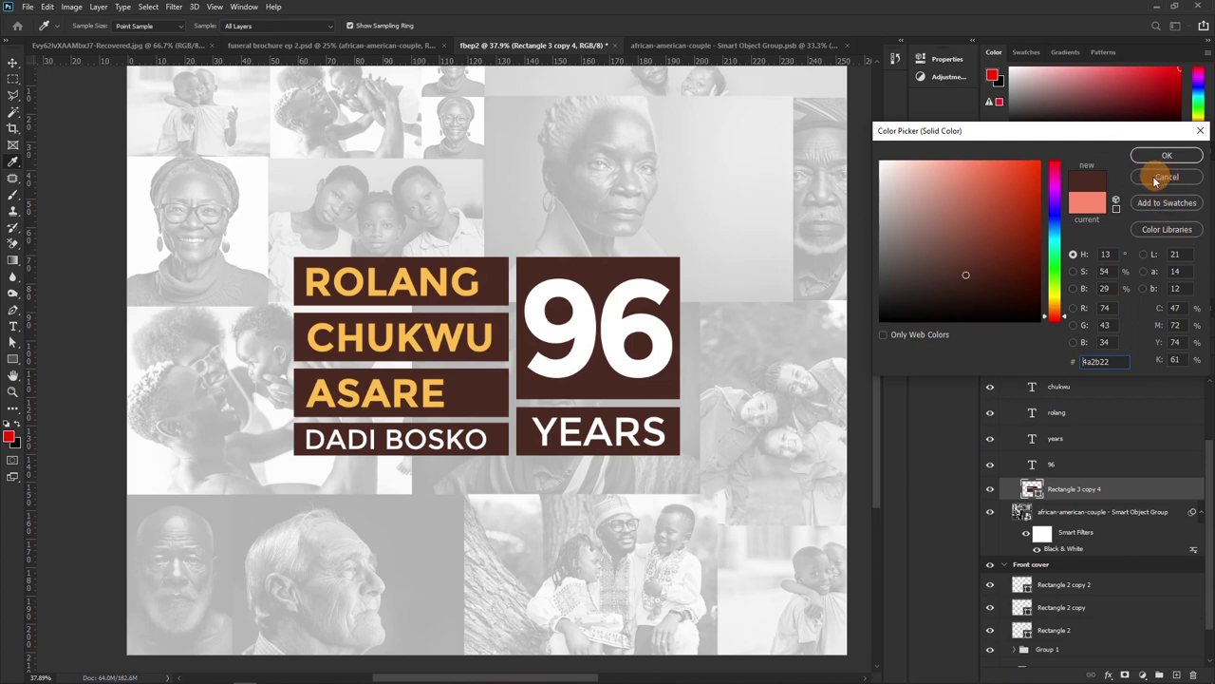
pyautogui.moveTo(923, 295); pyautogui.dragTo(880, 321)
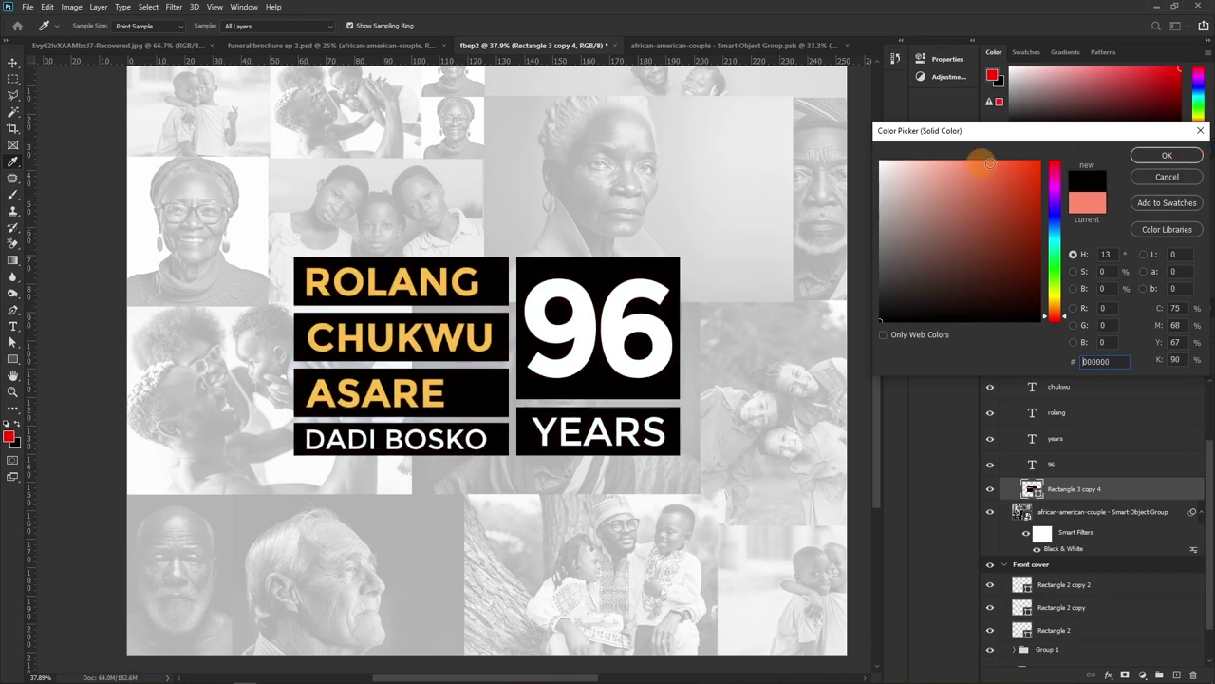
pyautogui.press('Return')
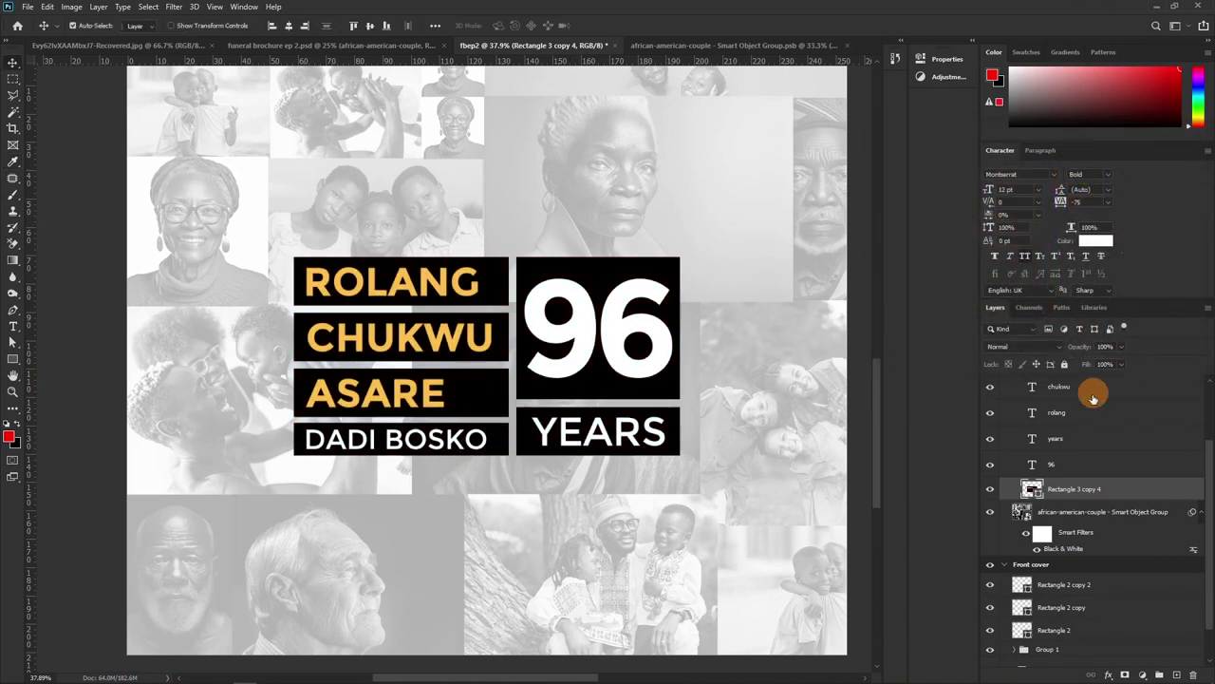
pyautogui.scroll(3, 1093, 489)
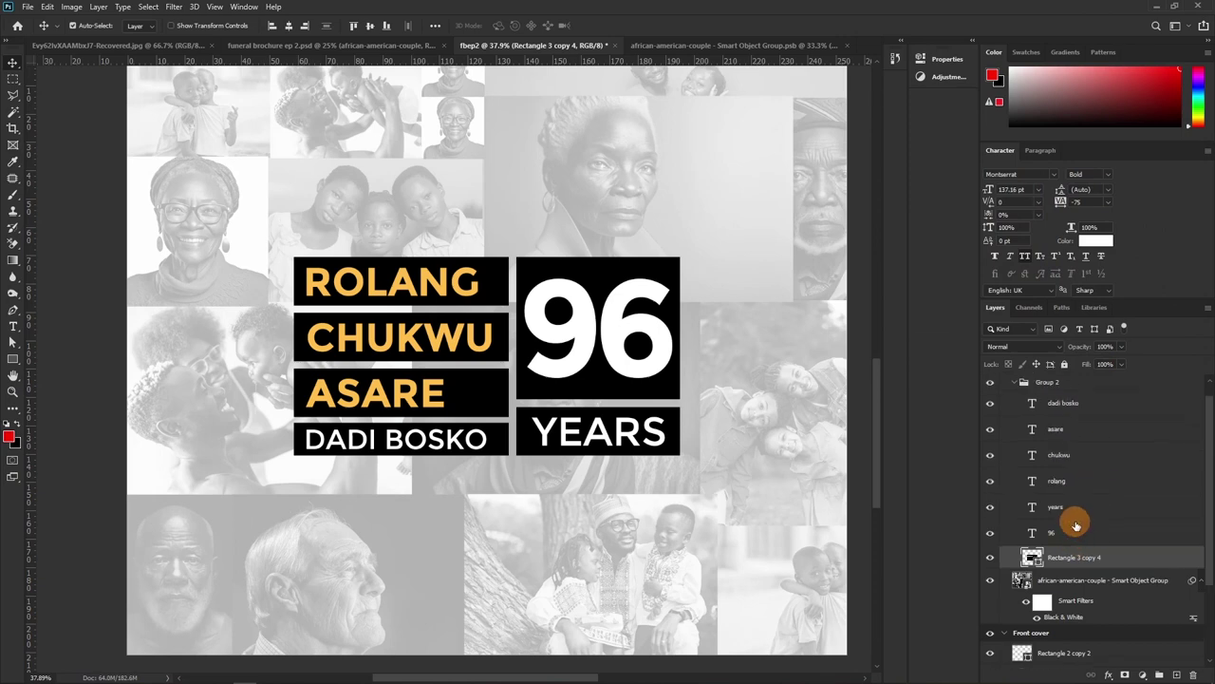
pyautogui.click(1076, 525)
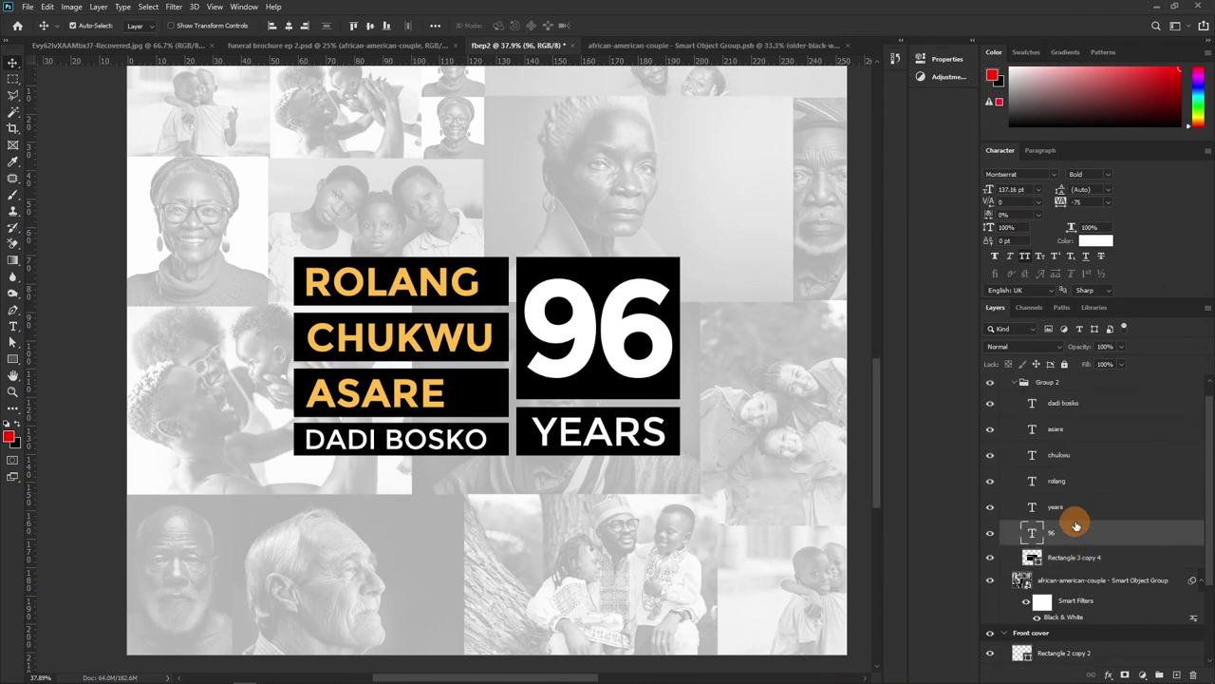
pyautogui.keyDown('shift'); pyautogui.click(1064, 385); pyautogui.keyUp('shift')
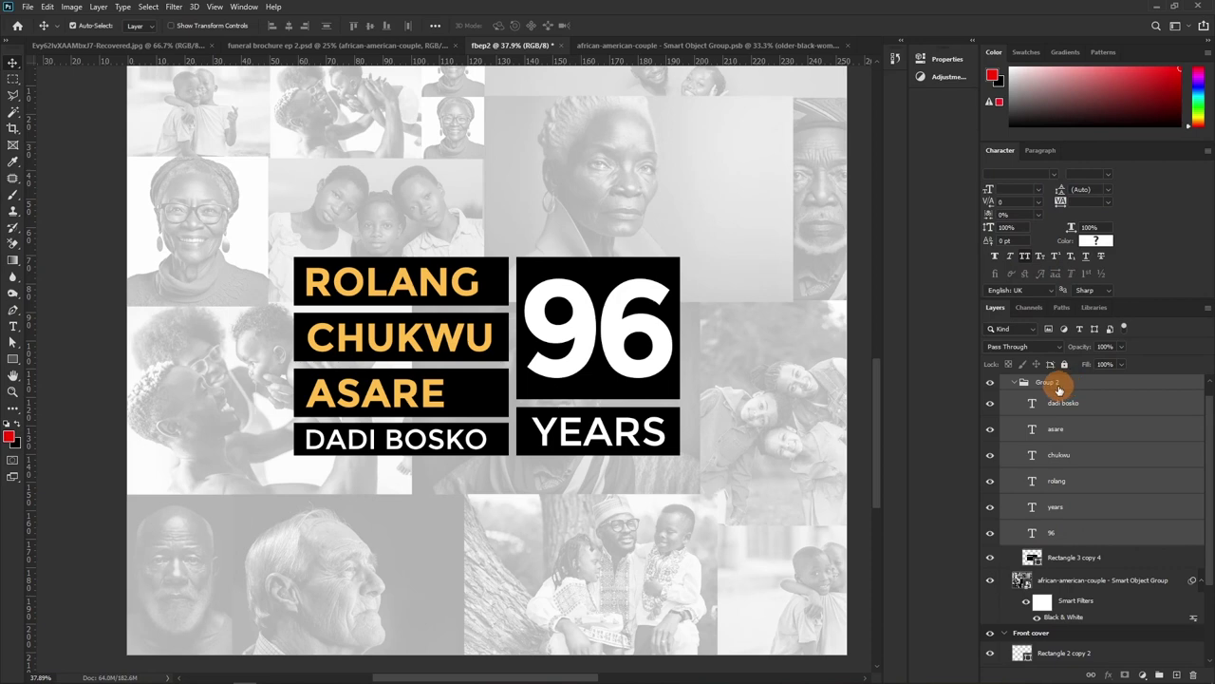
pyautogui.keyDown('shift'); pyautogui.click(1056, 401); pyautogui.keyUp('shift')
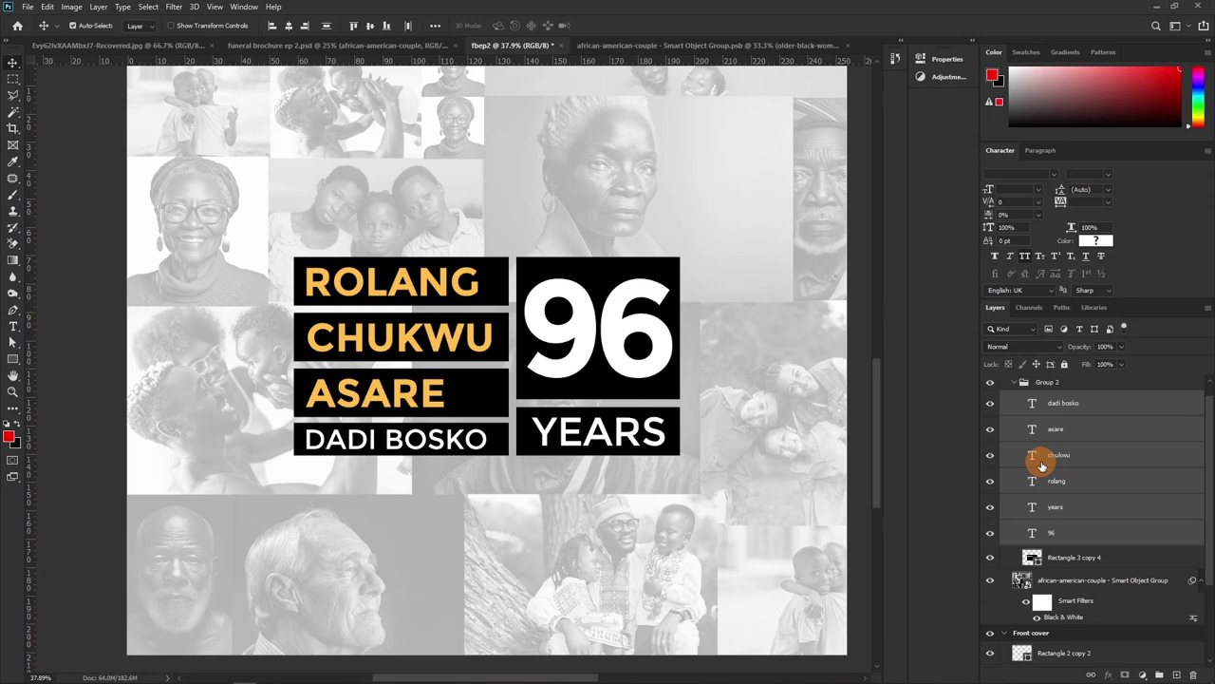
pyautogui.hotkey('ctrl', 'e')
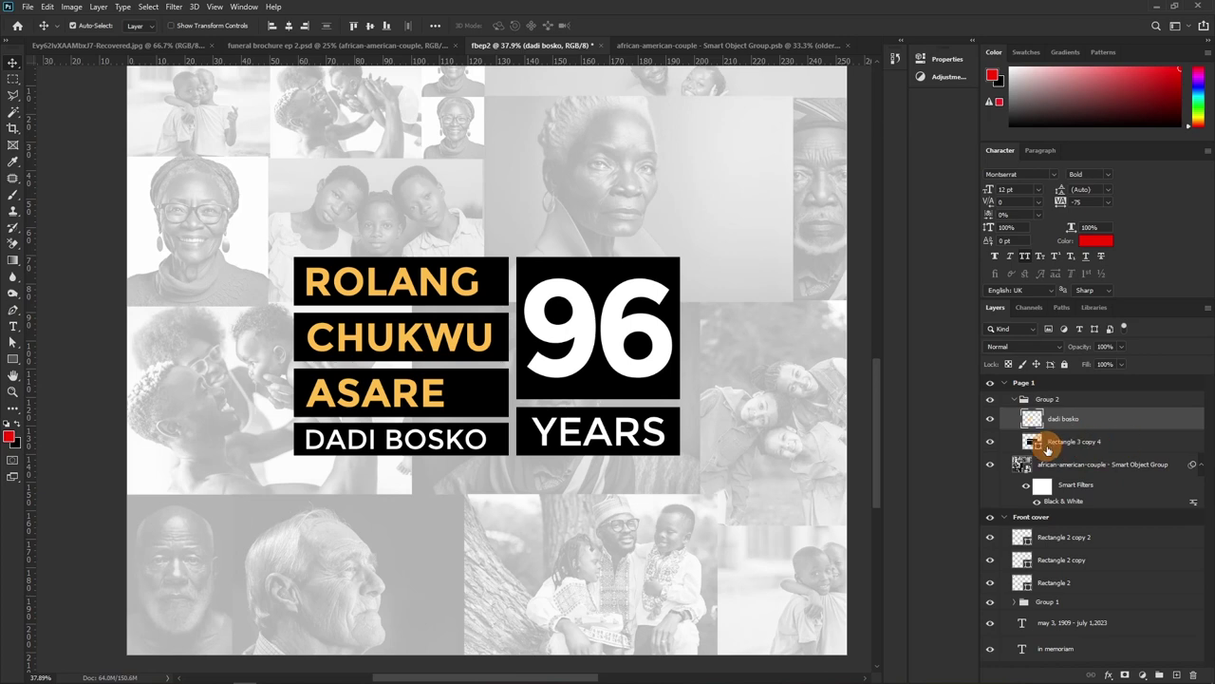
# Add a reveal-all layer mask to the black boxes layer, Rectangle 3 copy 4
pyautogui.click(1039, 446)
pyautogui.click(990, 442)
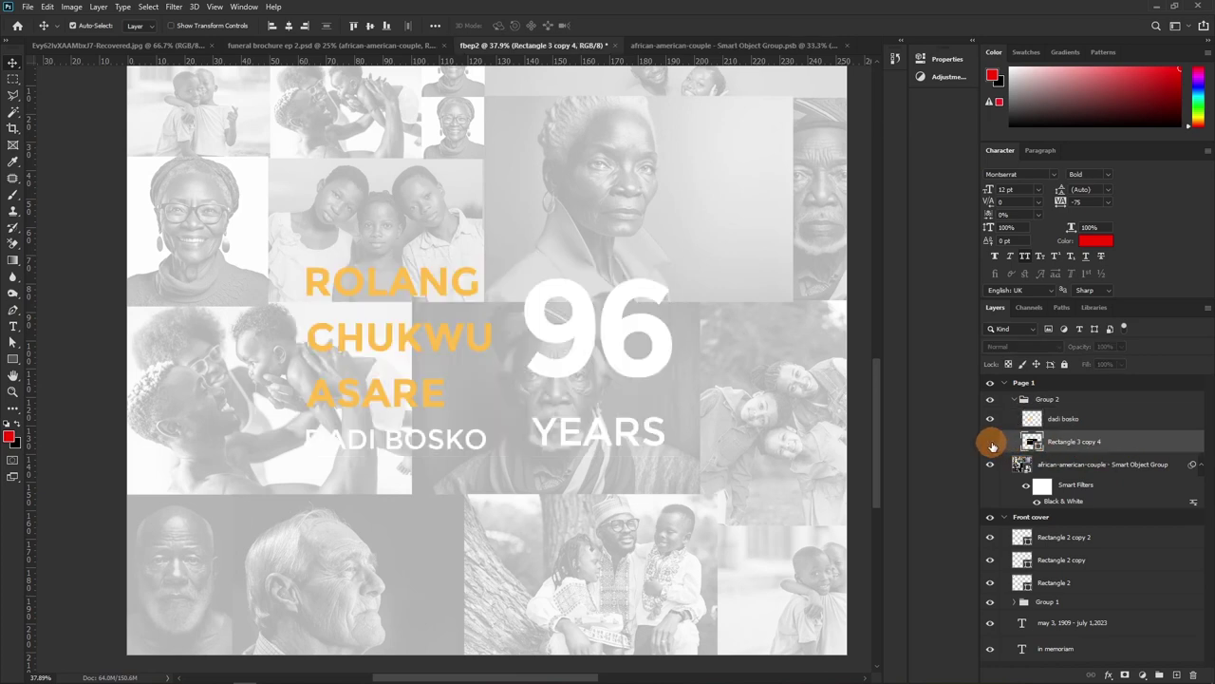
pyautogui.click(990, 441)
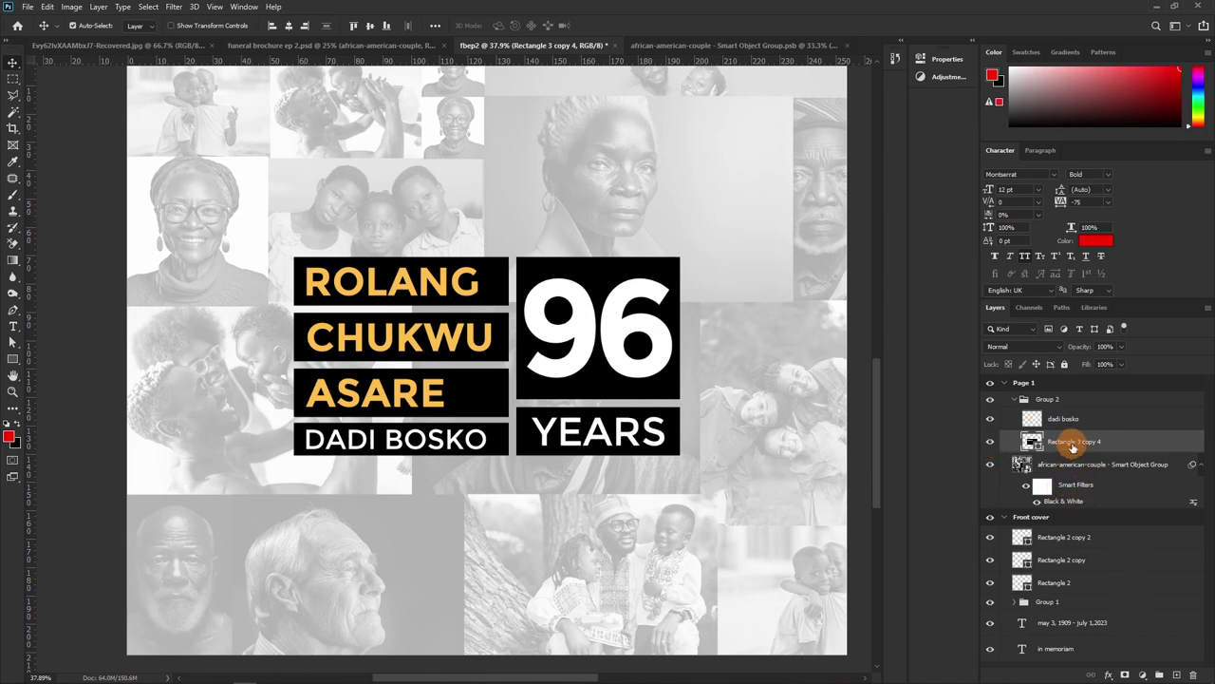
pyautogui.click(1126, 673)
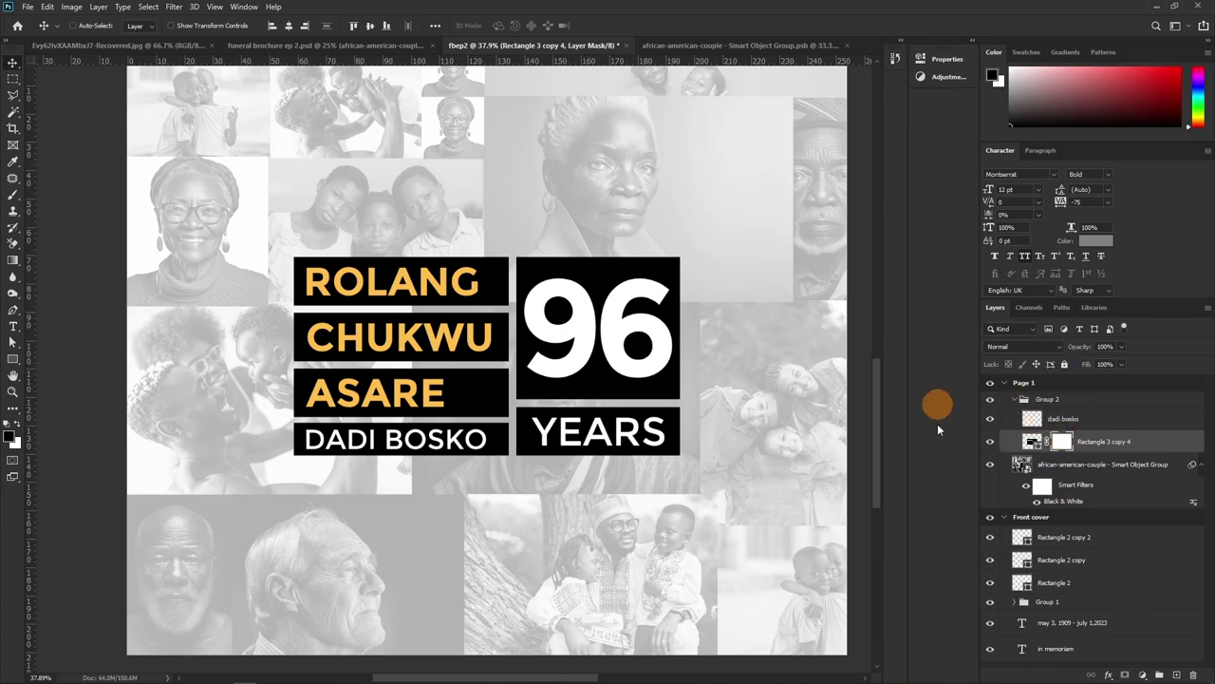
pyautogui.press('ctrl')
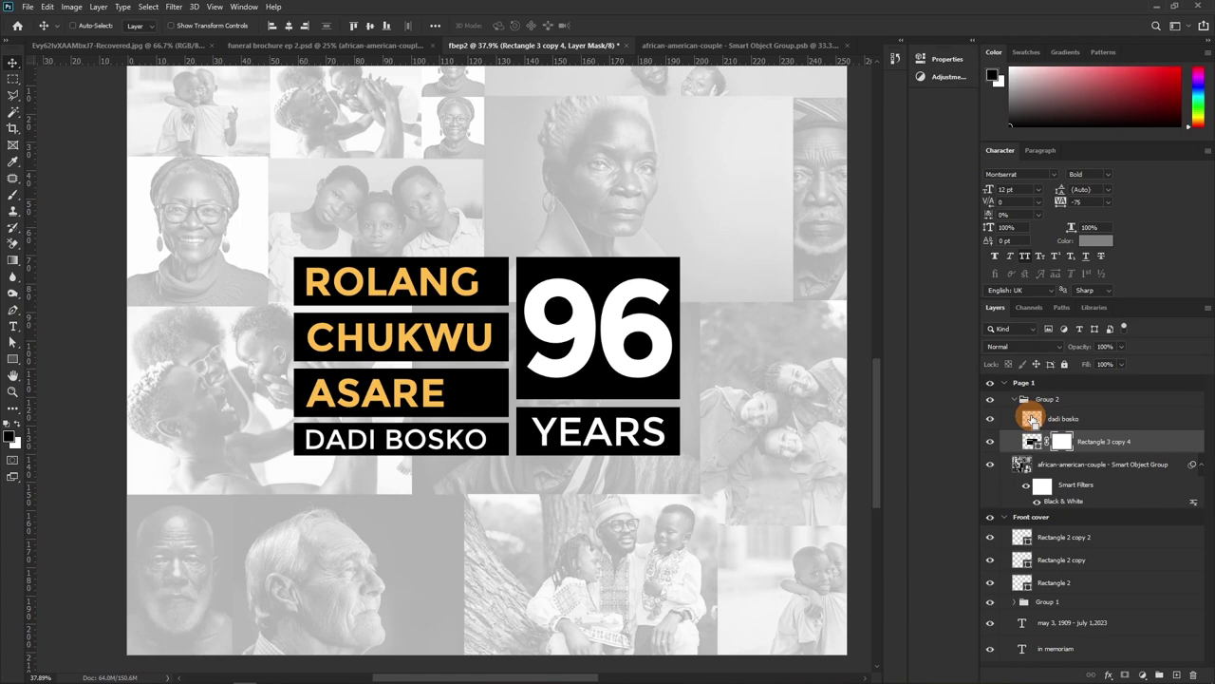
pyautogui.moveTo(1032, 418)
pyautogui.mouseDown()
pyautogui.moveTo(800, 393)
pyautogui.moveTo(863, 344)
pyautogui.moveTo(1062, 410)
pyautogui.mouseUp()
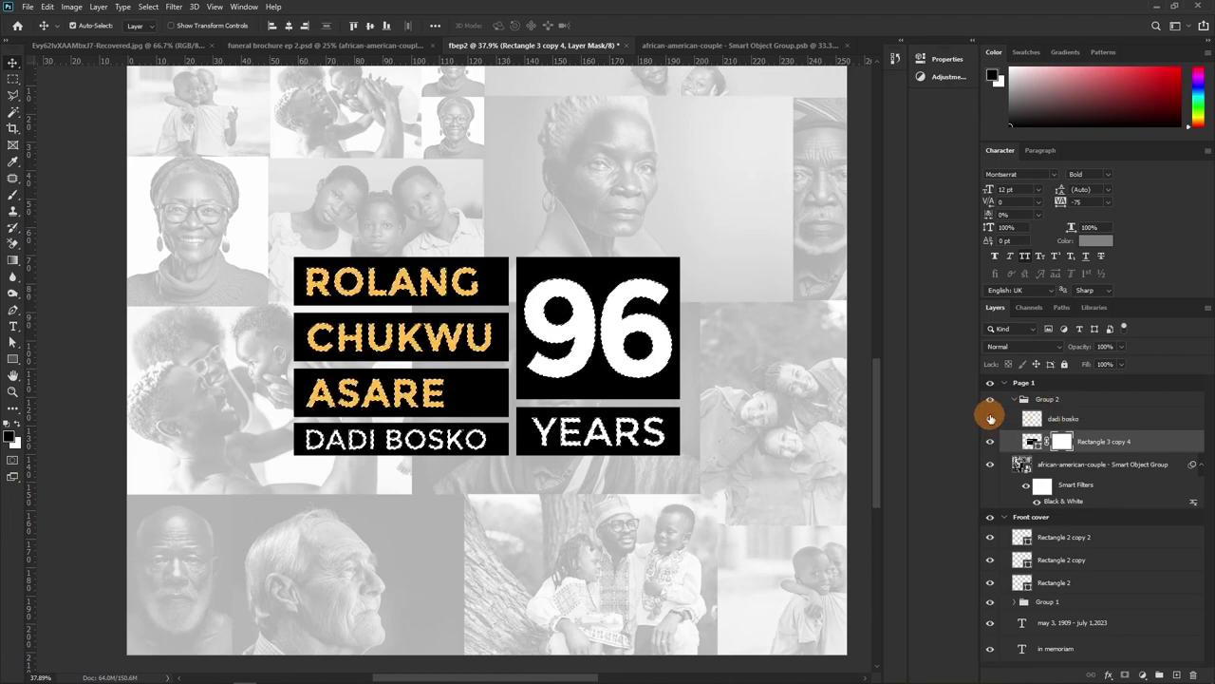
pyautogui.click(990, 418)
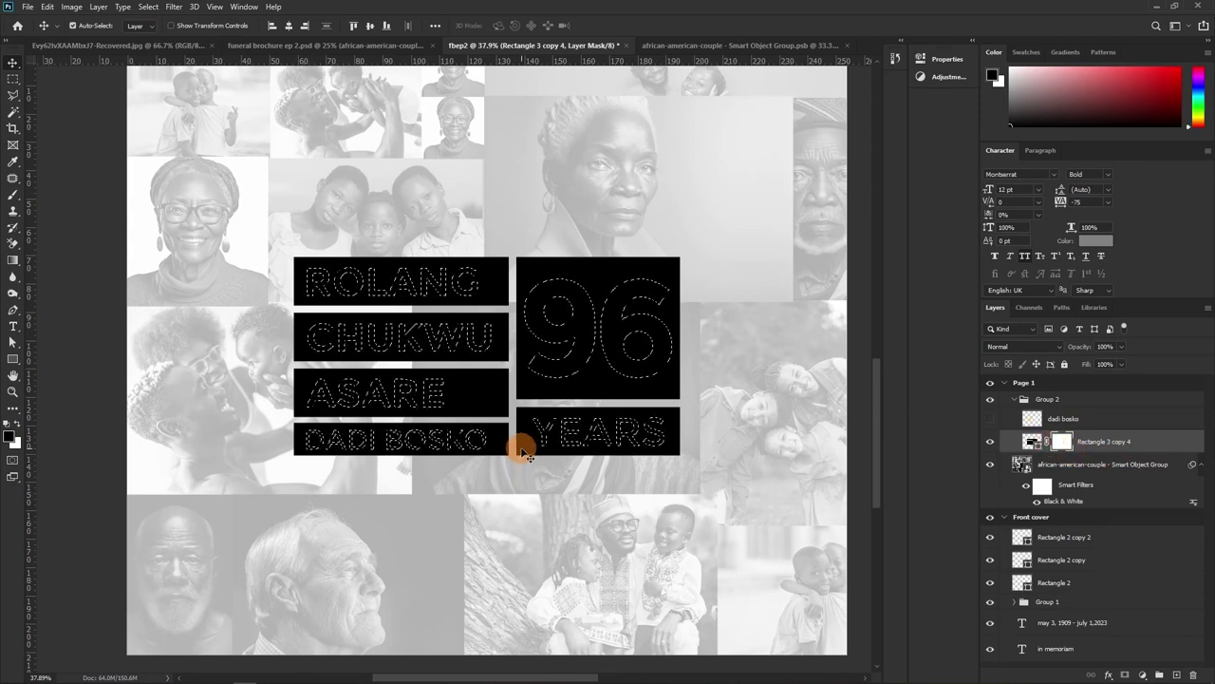
pyautogui.press('b')
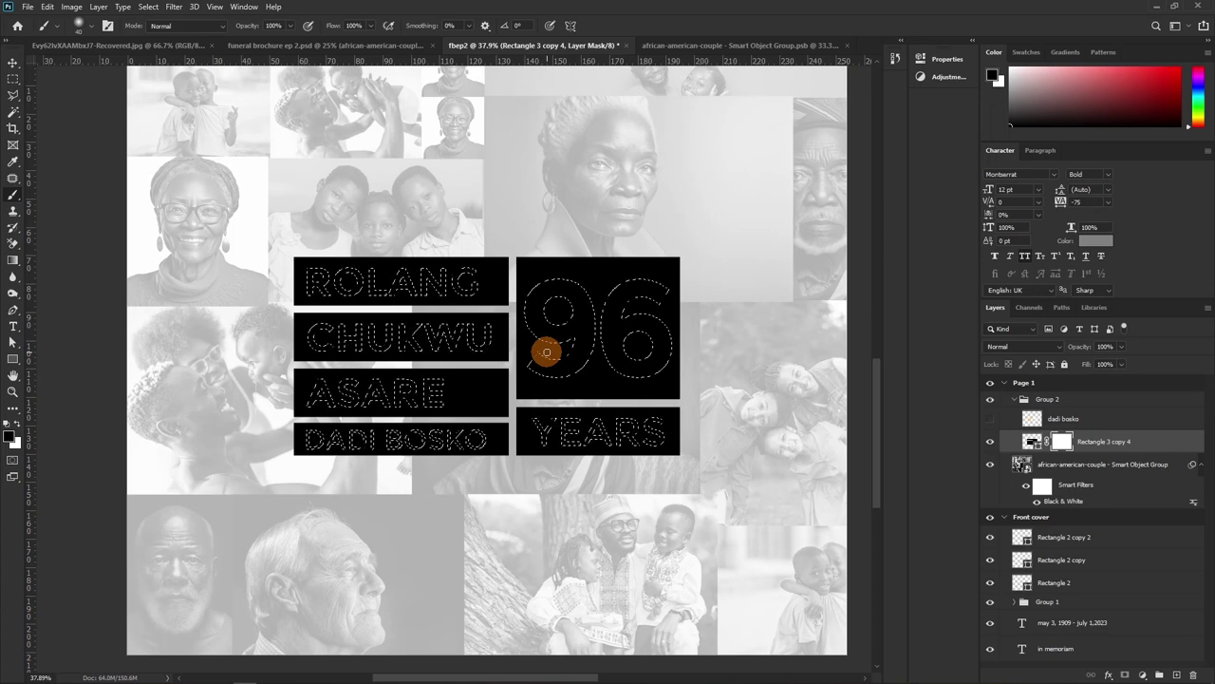
# Paint the mask with a hard round brush to knock the lettering out of the black boxes
pyautogui.press(']')
pyautogui.press(']')
pyautogui.press(']')
pyautogui.press(']')
pyautogui.press(']')
pyautogui.press(']')
pyautogui.press(']')
pyautogui.press(']')
pyautogui.press(']')
pyautogui.press(']')
pyautogui.press(']')
pyautogui.press(']')
pyautogui.press(']')
pyautogui.press(']')
pyautogui.press(']')
pyautogui.press(']')
pyautogui.press(']')
pyautogui.press(']')
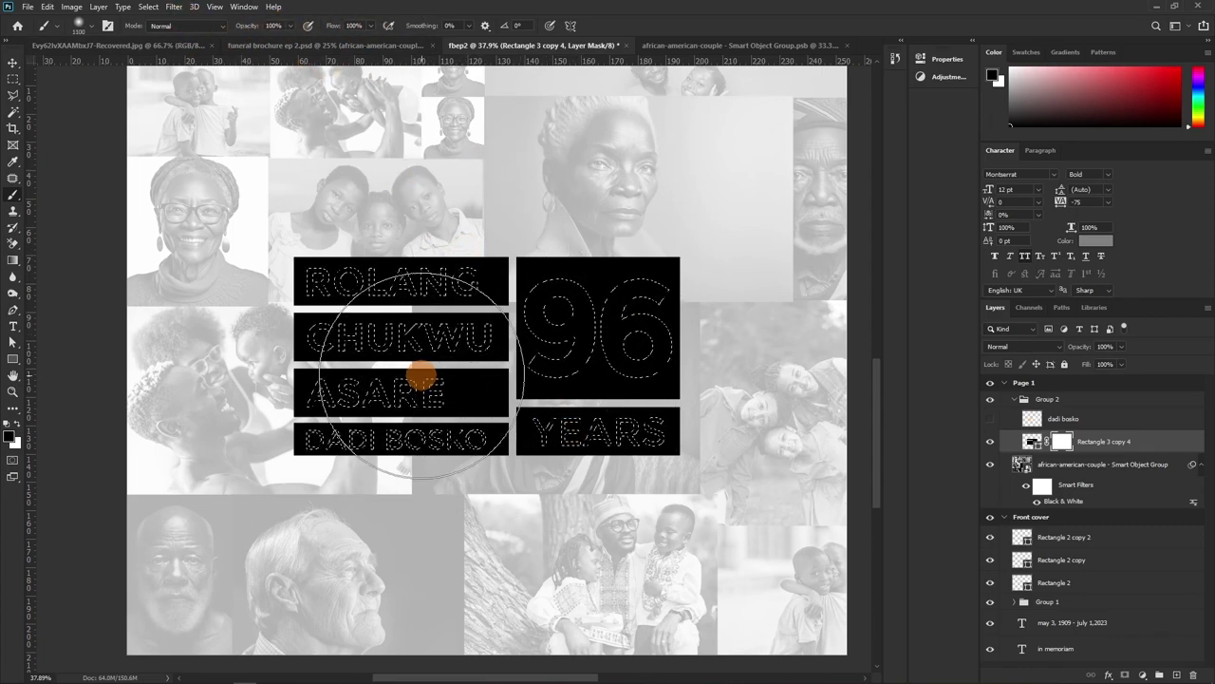
pyautogui.click(88, 31)
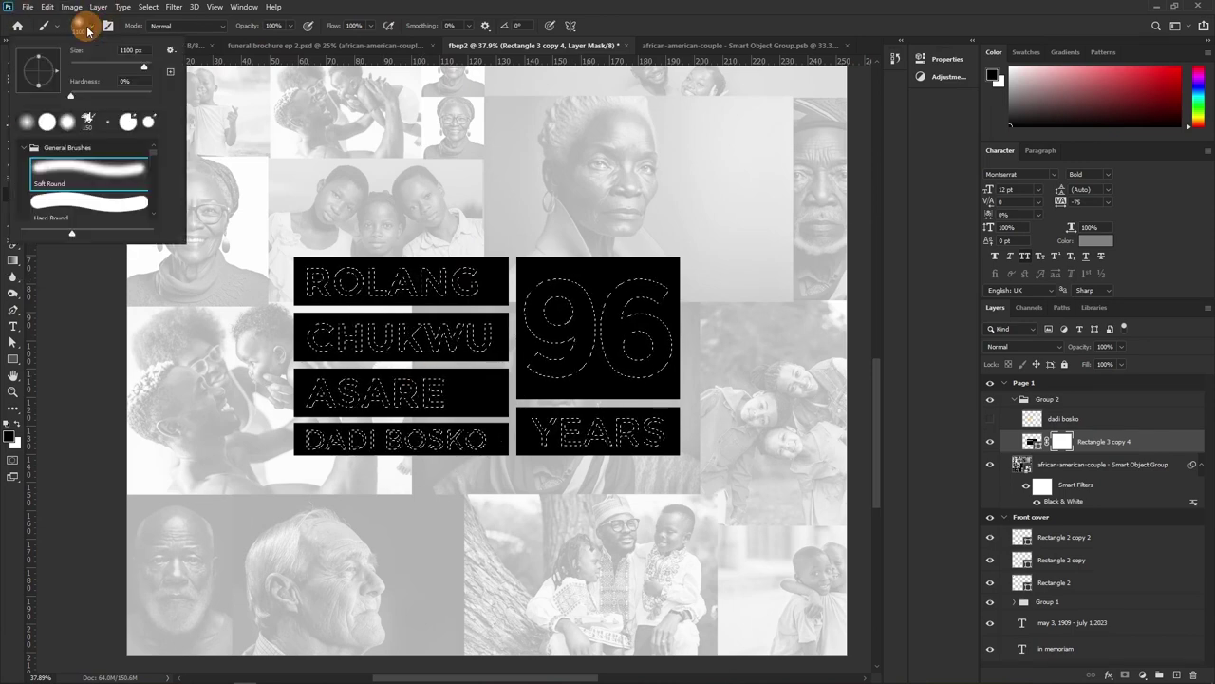
pyautogui.click(92, 197)
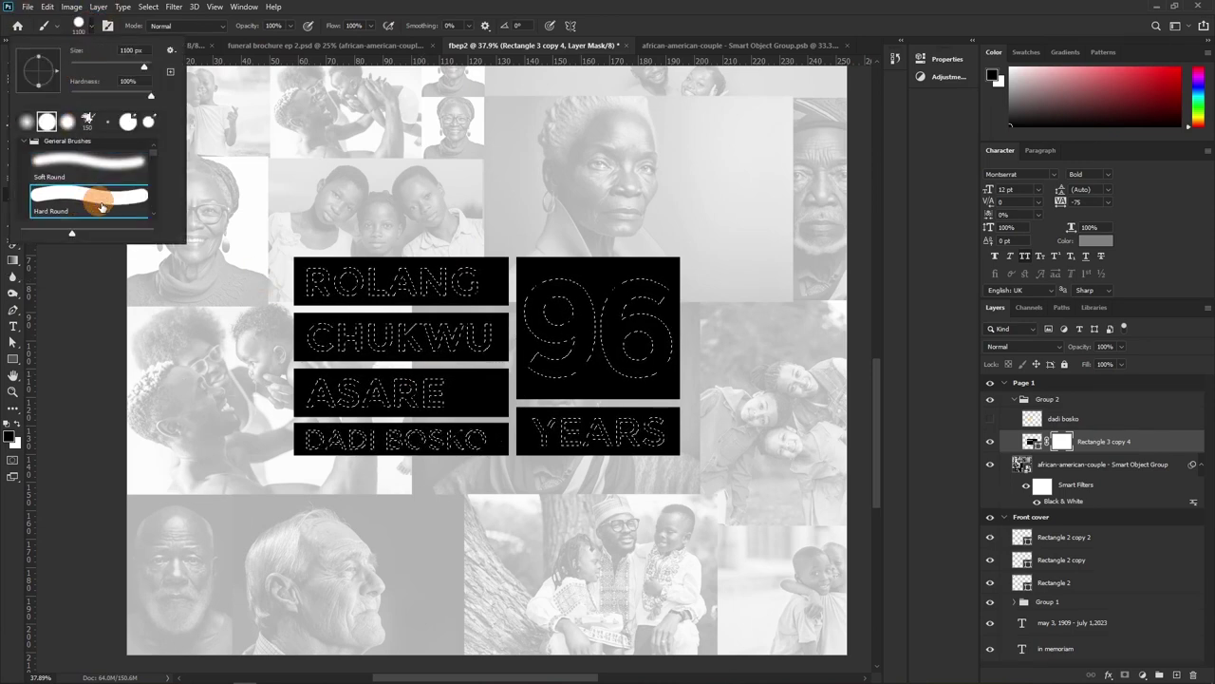
pyautogui.click(354, 370)
pyautogui.moveTo(354, 374)
pyautogui.mouseDown()
pyautogui.moveTo(426, 330)
pyautogui.moveTo(646, 349)
pyautogui.moveTo(494, 446)
pyautogui.moveTo(565, 387)
pyautogui.moveTo(646, 347)
pyautogui.moveTo(442, 476)
pyautogui.moveTo(488, 456)
pyautogui.moveTo(341, 484)
pyautogui.moveTo(408, 526)
pyautogui.moveTo(162, 474)
pyautogui.moveTo(306, 397)
pyautogui.moveTo(257, 360)
pyautogui.moveTo(326, 410)
pyautogui.moveTo(338, 495)
pyautogui.moveTo(325, 461)
pyautogui.mouseUp()
# Reposition the masked name block and turn off the collage's Black & White filter
pyautogui.press('v')
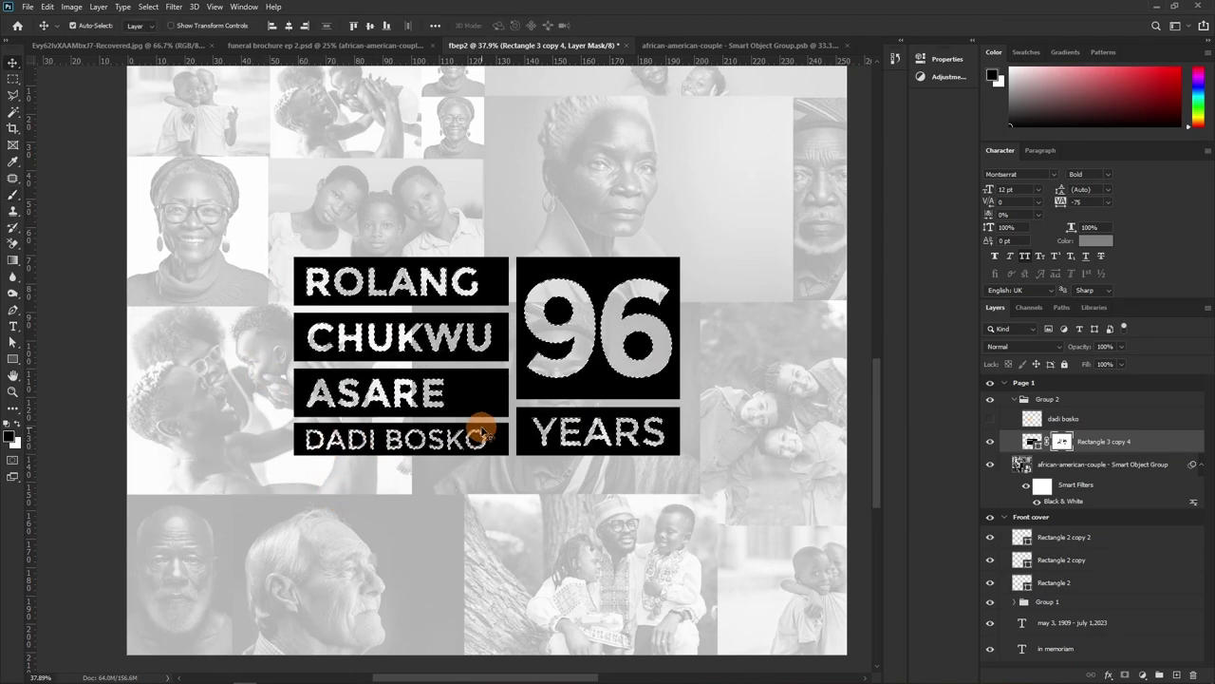
pyautogui.moveTo(482, 431); pyautogui.dragTo(484, 433)
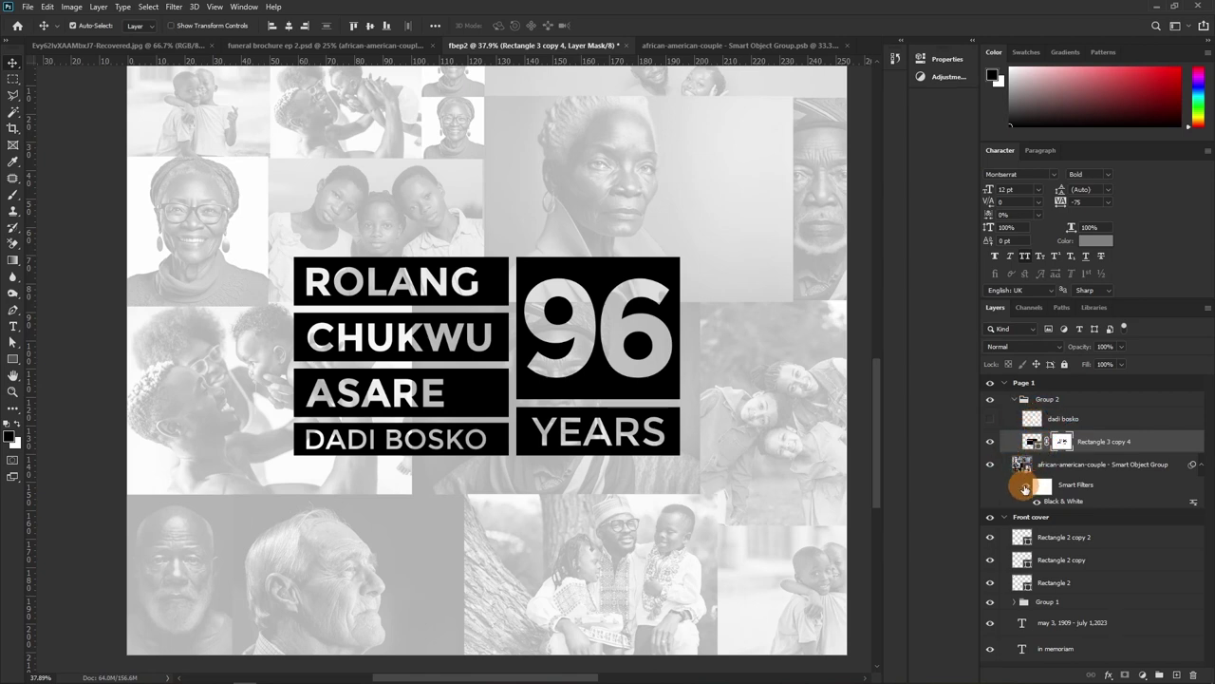
pyautogui.click(1024, 488)
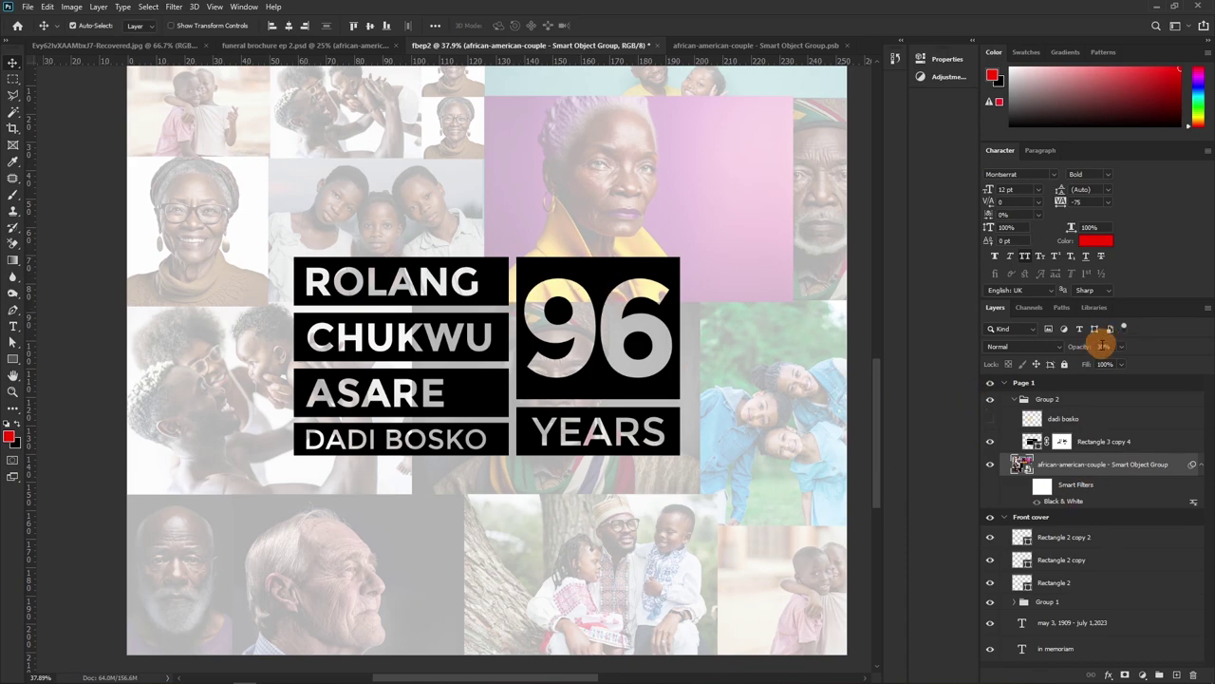
# Set the collage smart object's opacity to 40%, then 30%
pyautogui.moveTo(1083, 348); pyautogui.dragTo(1113, 353)
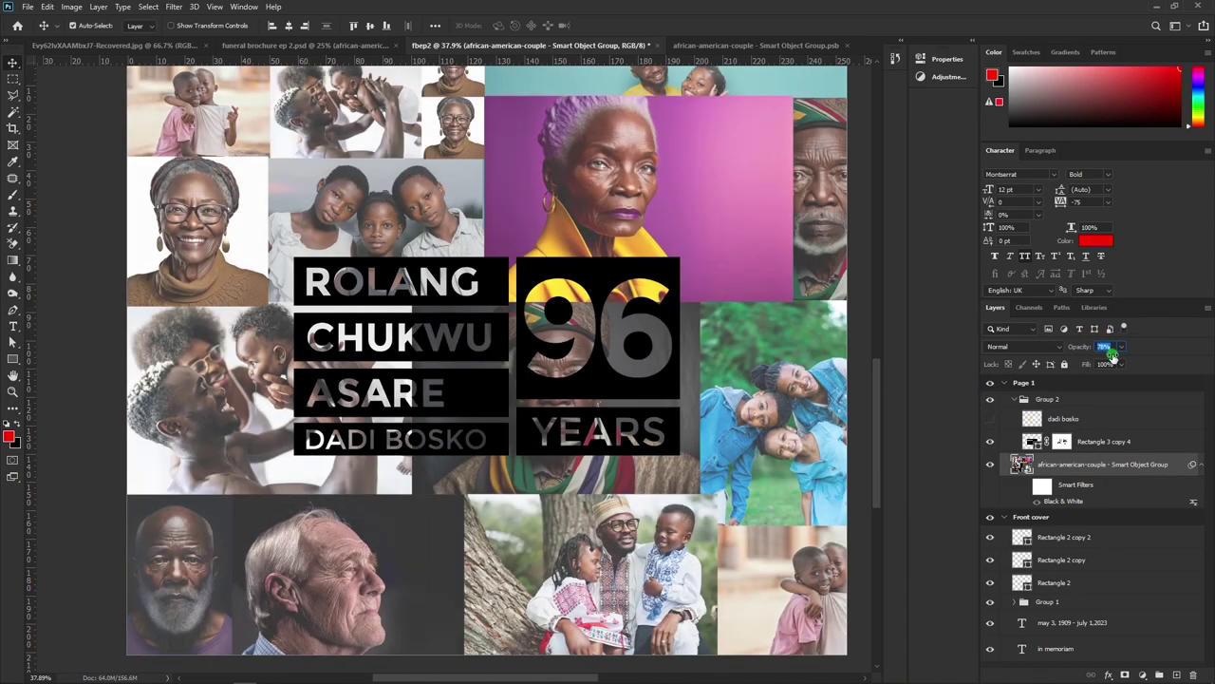
pyautogui.write('40')
pyautogui.press('Return')
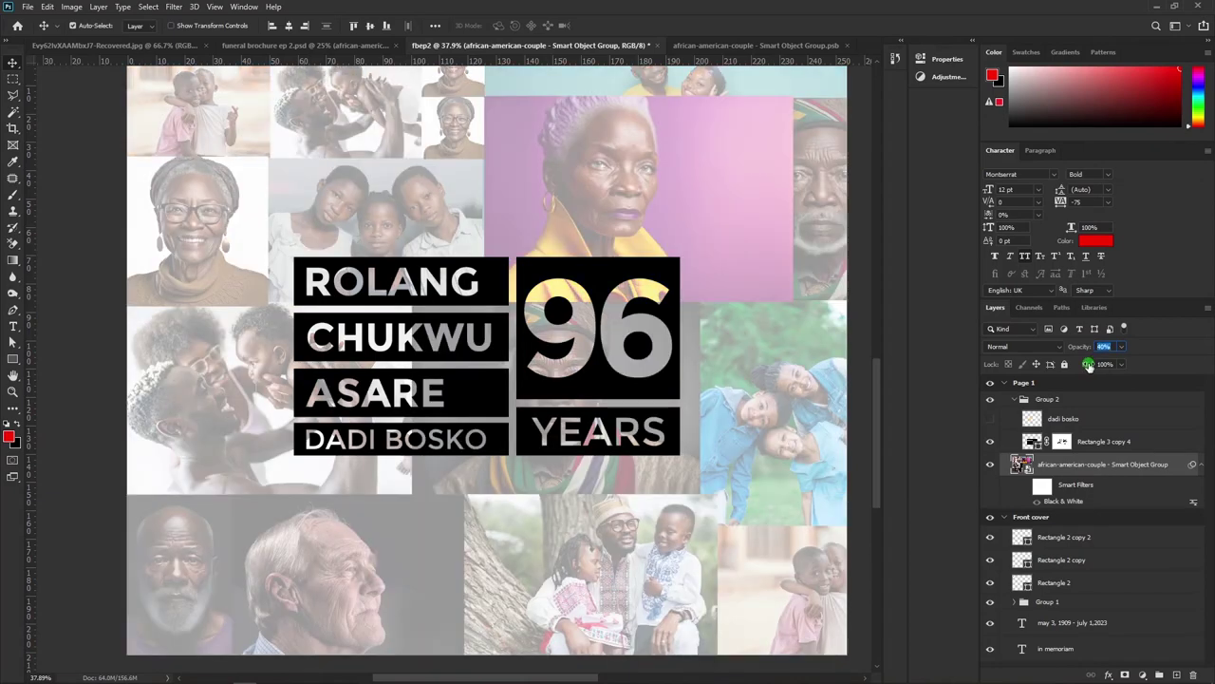
pyautogui.press('3')
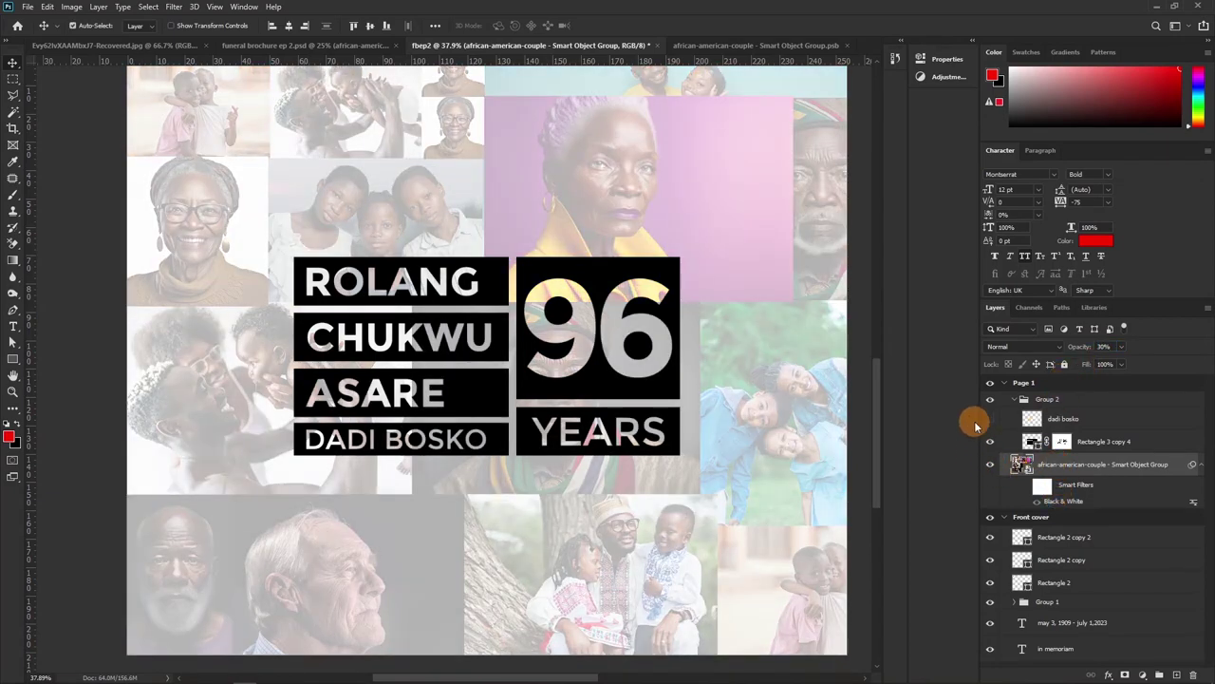
# Move the name/96 YEARS block slightly up and to the left
pyautogui.moveTo(1029, 523); pyautogui.dragTo(1047, 462)
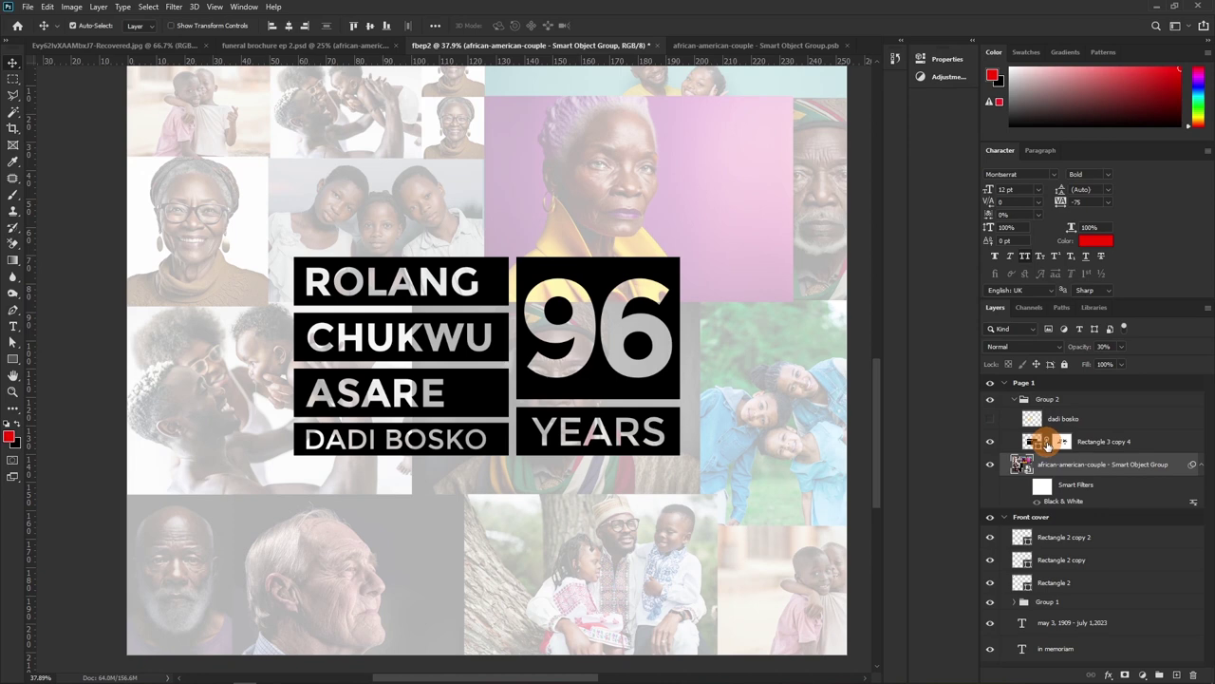
pyautogui.moveTo(1047, 451); pyautogui.dragTo(576, 319)
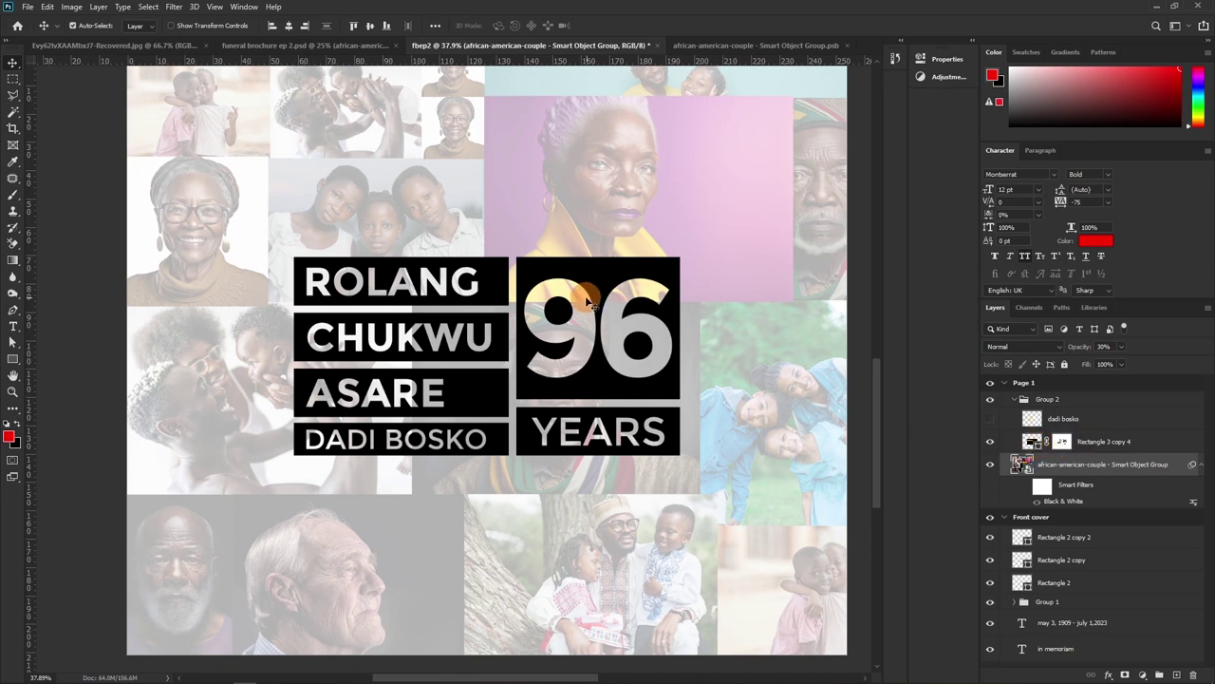
pyautogui.moveTo(588, 273); pyautogui.dragTo(590, 254)
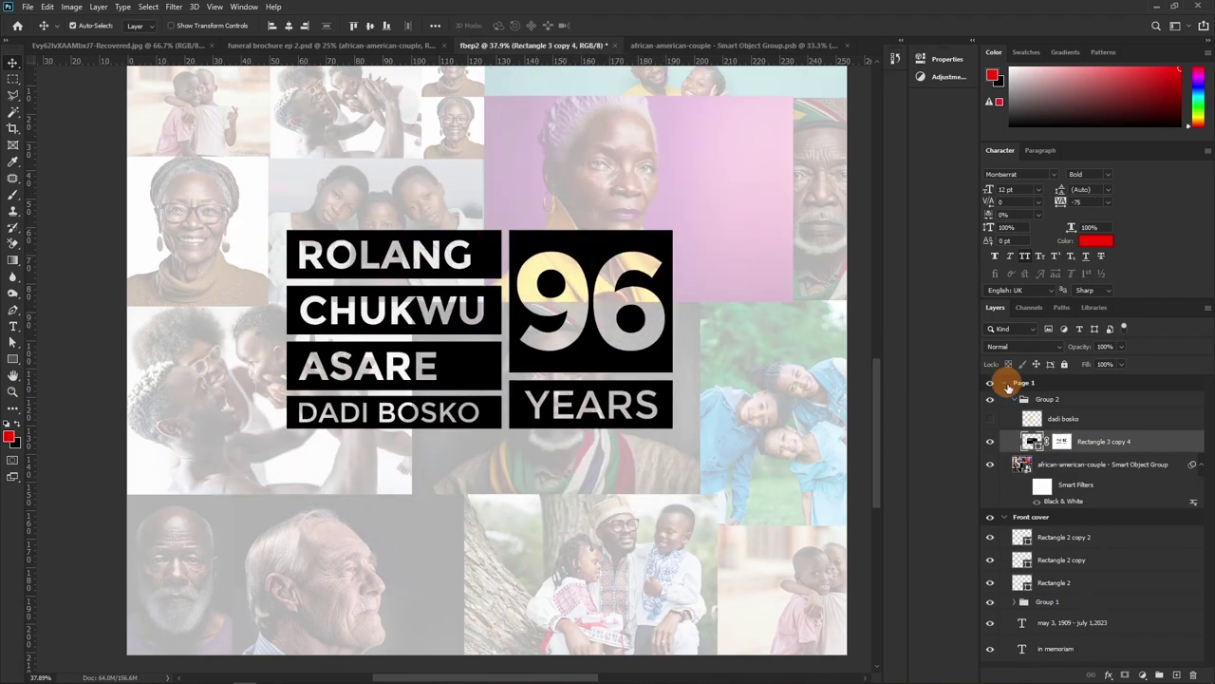
# Try moving the black boxes down, undo it, then shift their mask up-left over the 96 block
pyautogui.click(1044, 440)
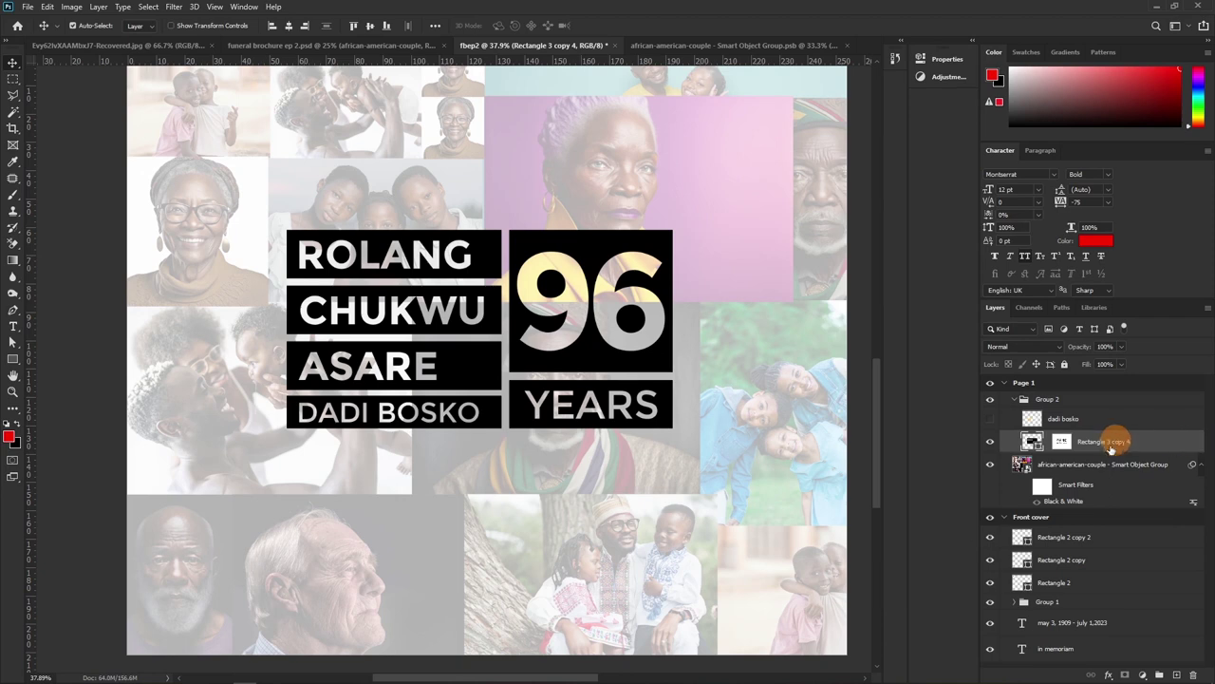
pyautogui.moveTo(582, 249); pyautogui.dragTo(583, 379)
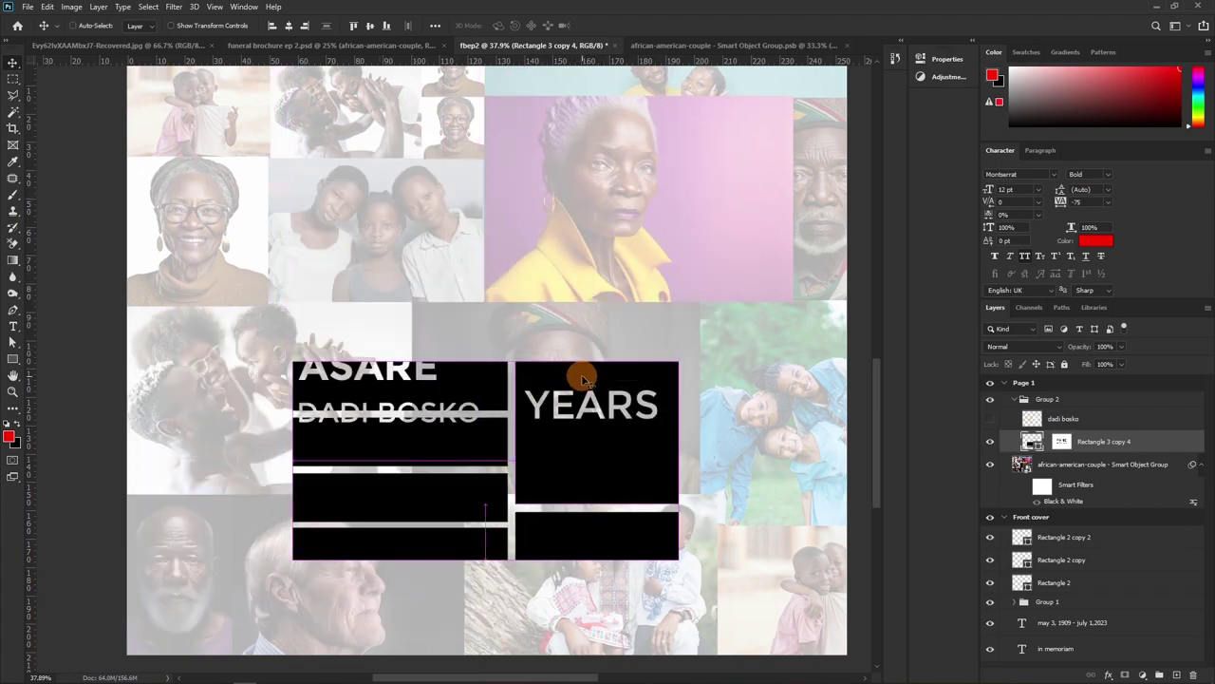
pyautogui.hotkey('ctrl', 'z')
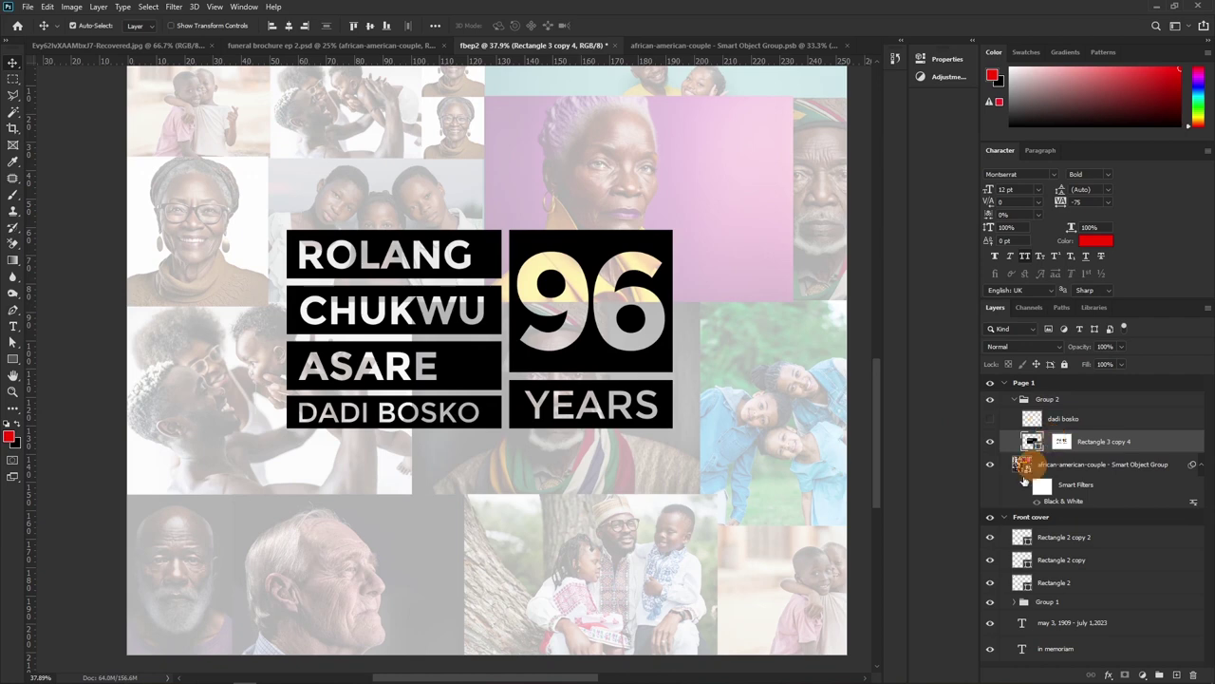
pyautogui.moveTo(1046, 452); pyautogui.dragTo(558, 339)
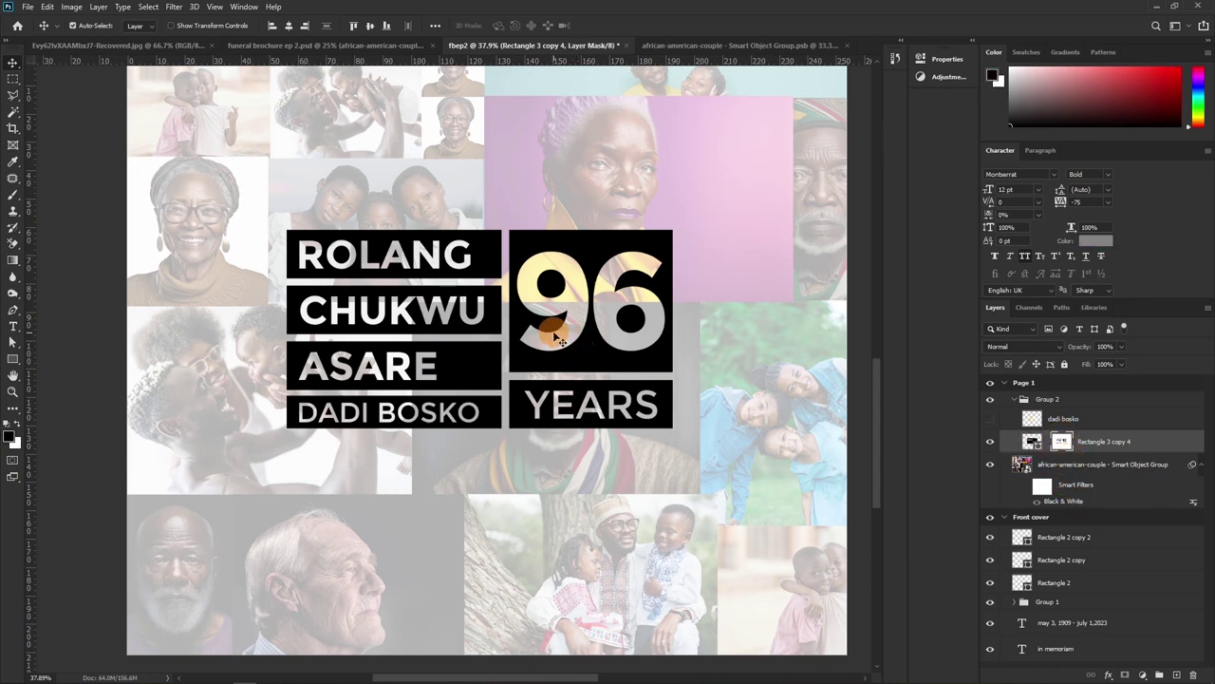
pyautogui.moveTo(583, 300); pyautogui.dragTo(513, 318)
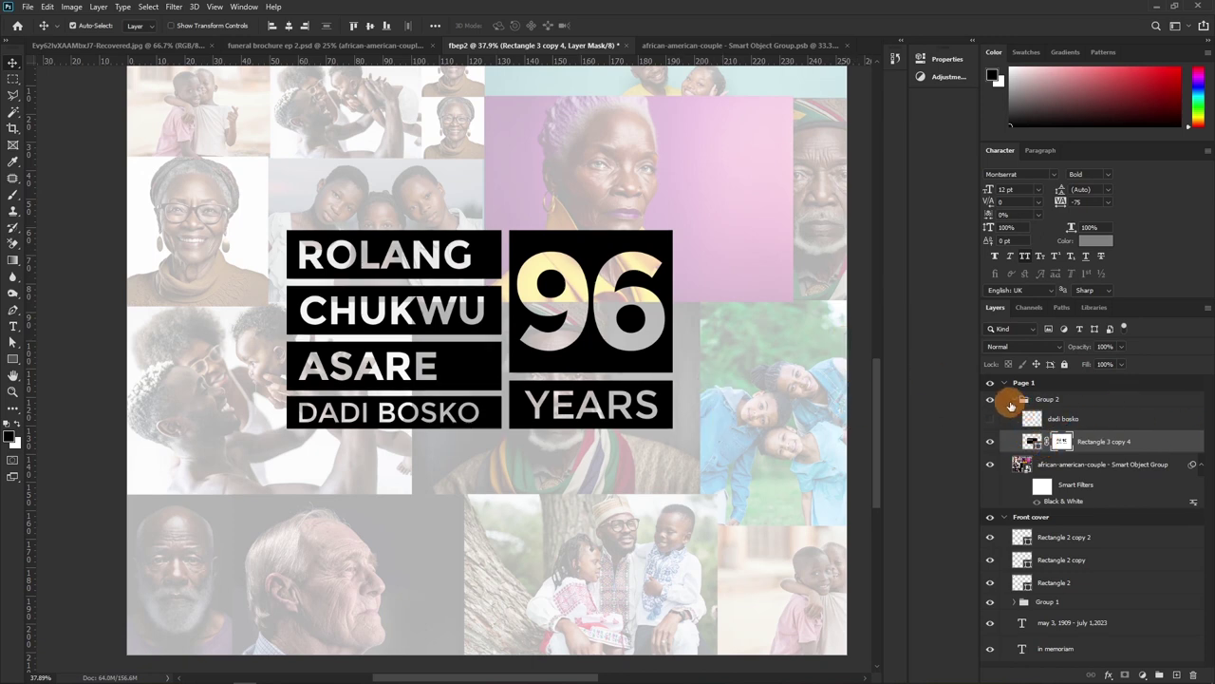
pyautogui.click(1029, 418)
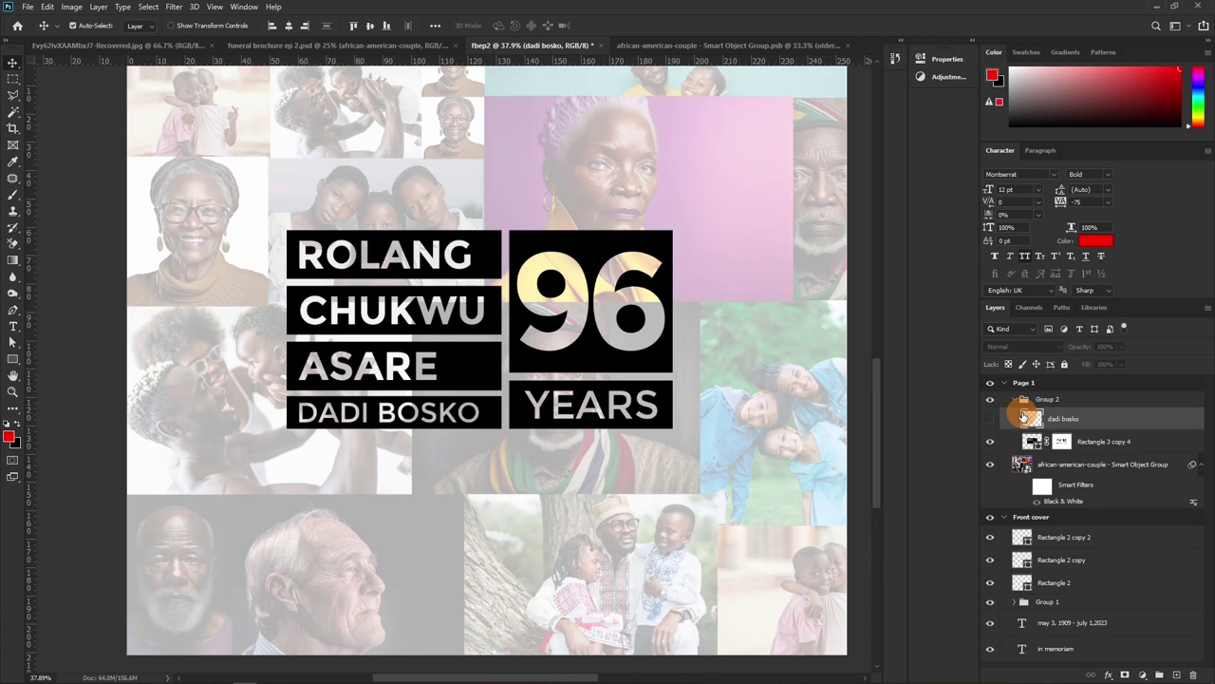
pyautogui.click(997, 421)
pyautogui.click(997, 424)
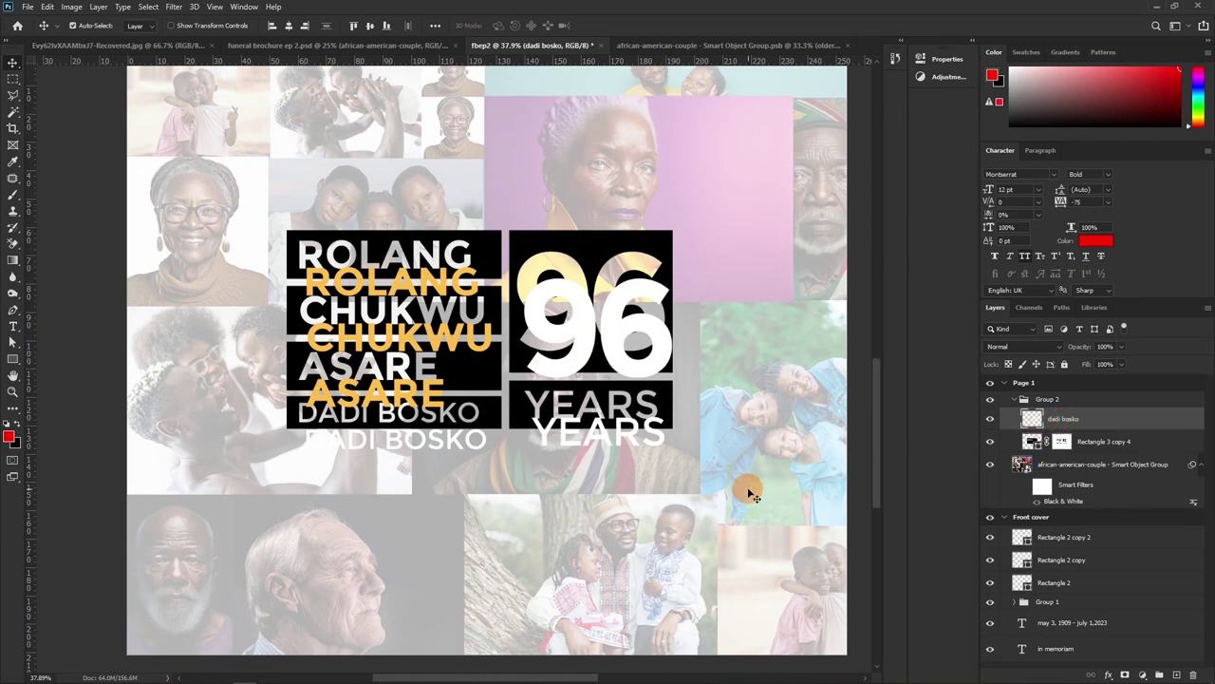
pyautogui.press('Delete')
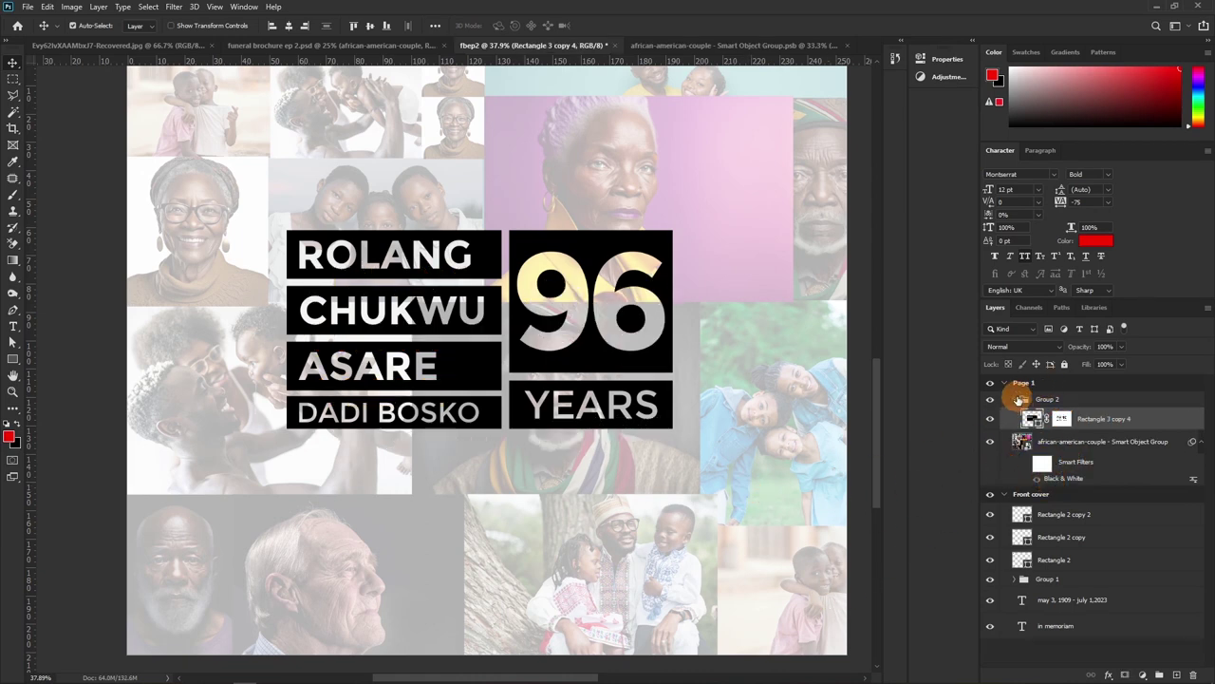
pyautogui.click(1026, 462)
pyautogui.click(1019, 441)
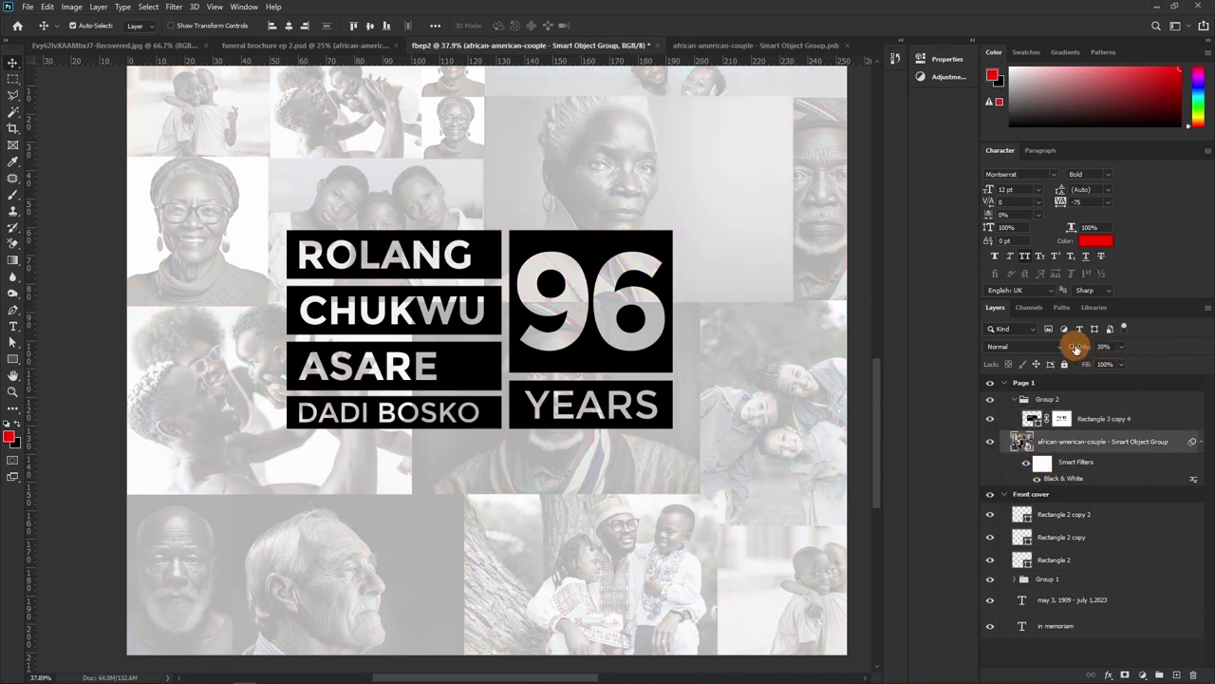
# Raise the collage opacity to 85% and make the name boxes white (ffffff)
pyautogui.moveTo(1105, 351); pyautogui.dragTo(1099, 352)
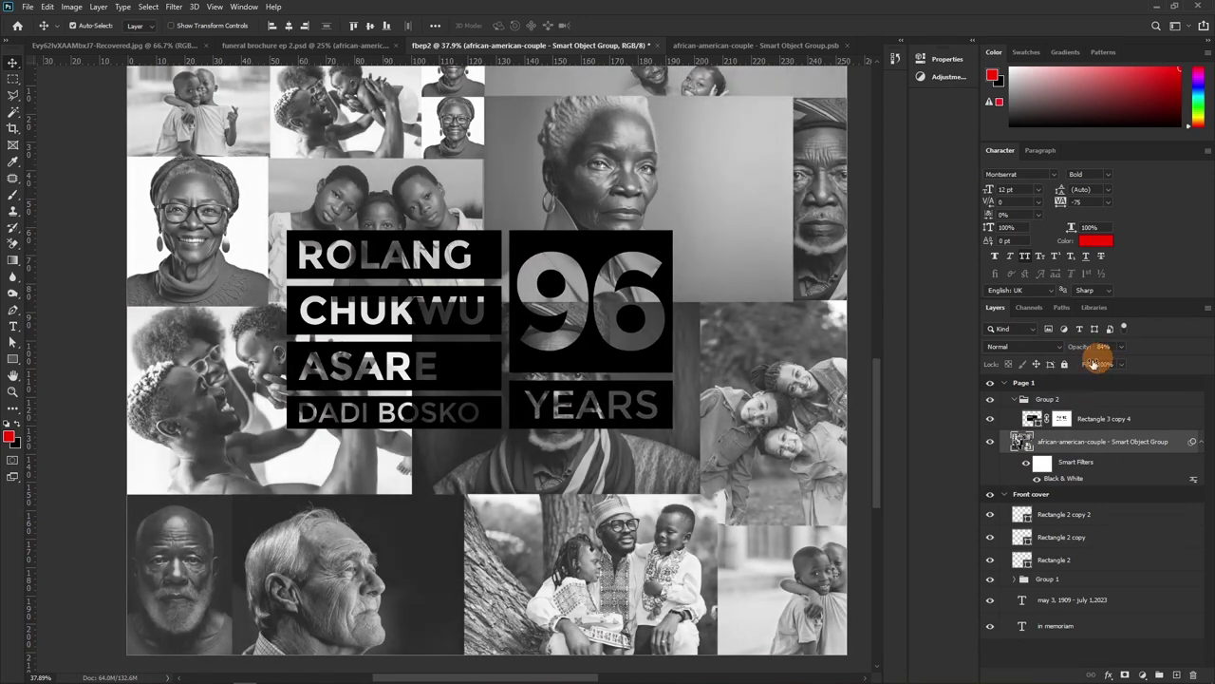
pyautogui.scroll(-2, 569, 399)
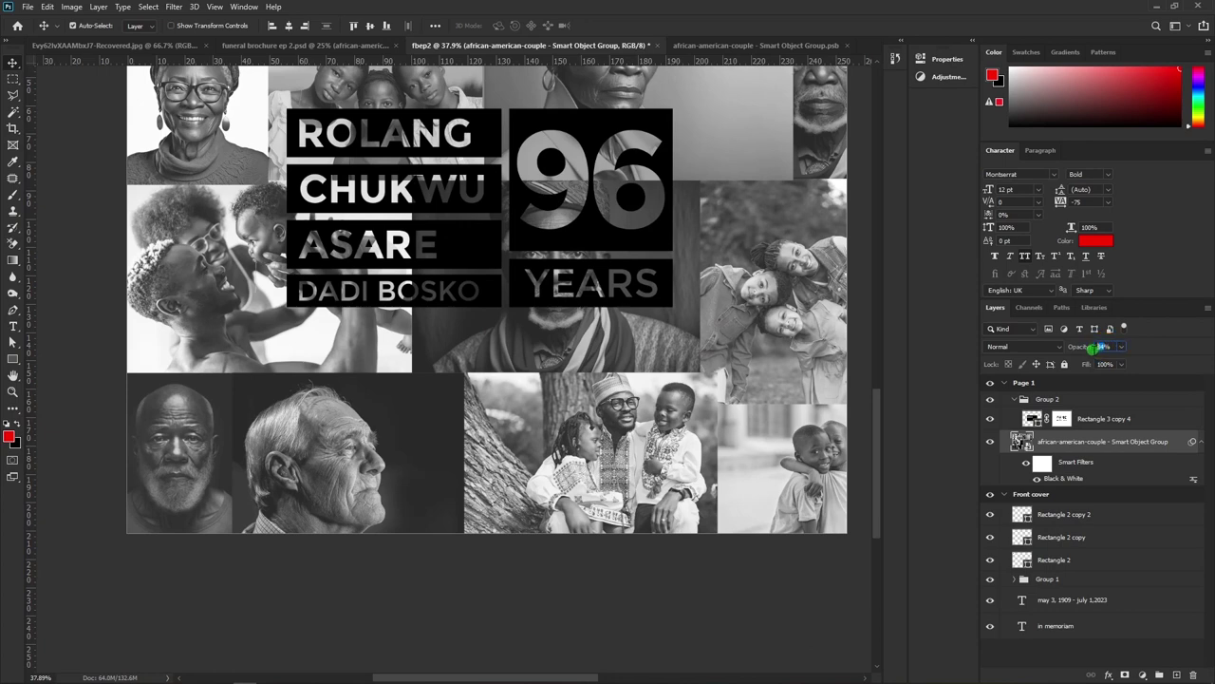
pyautogui.click(1097, 347)
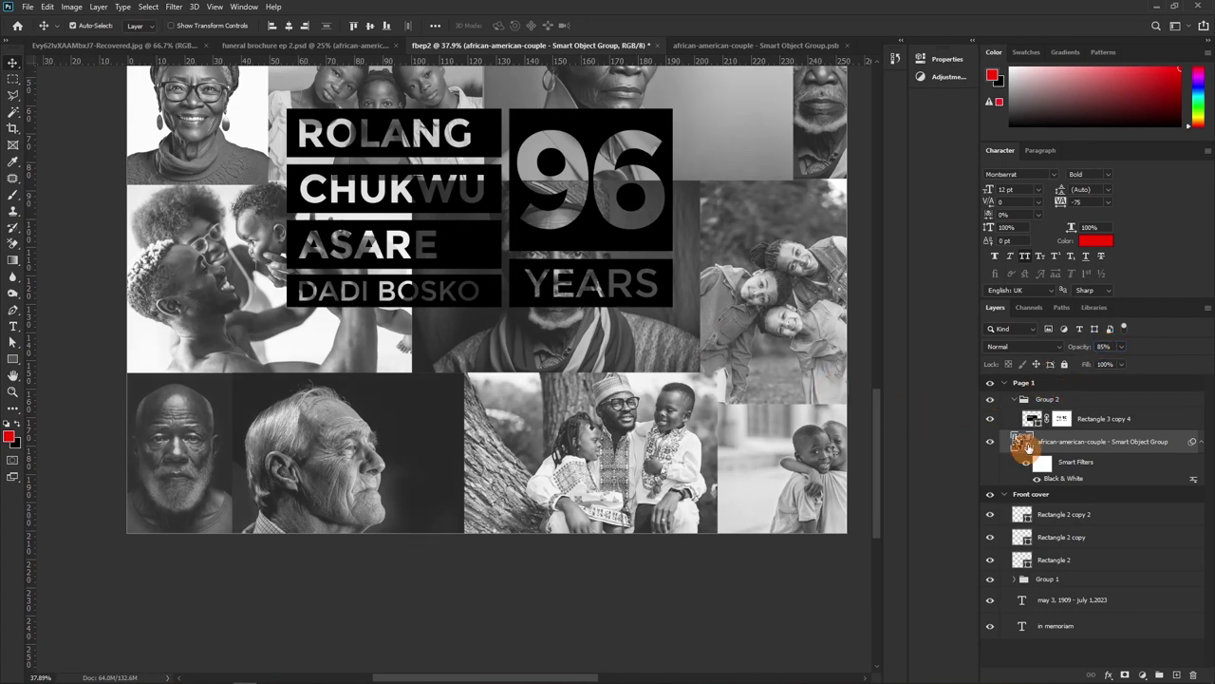
pyautogui.doubleClick(1038, 427)
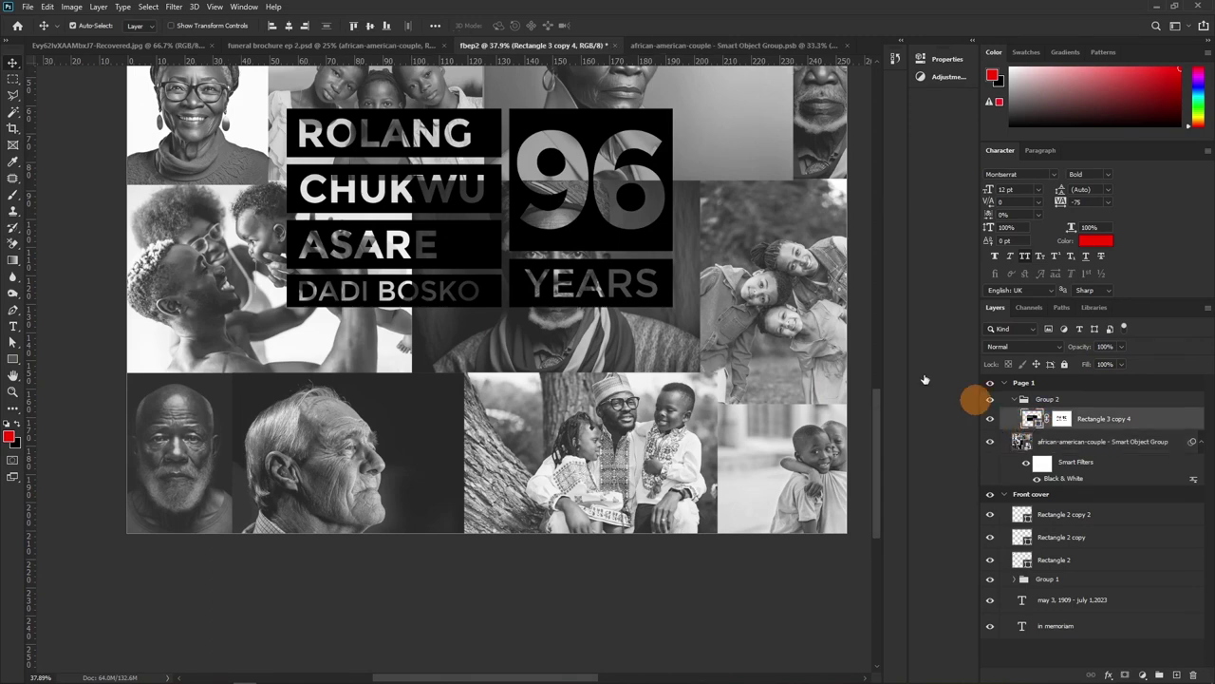
pyautogui.write('ffffff')
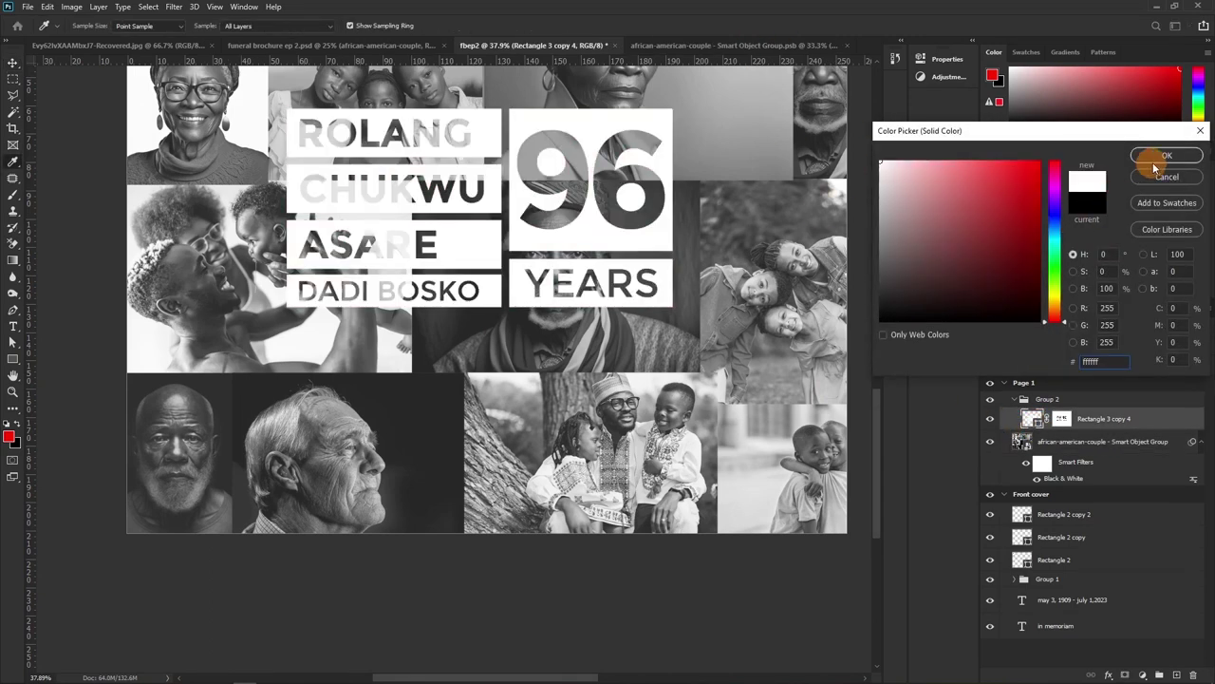
pyautogui.click(1160, 156)
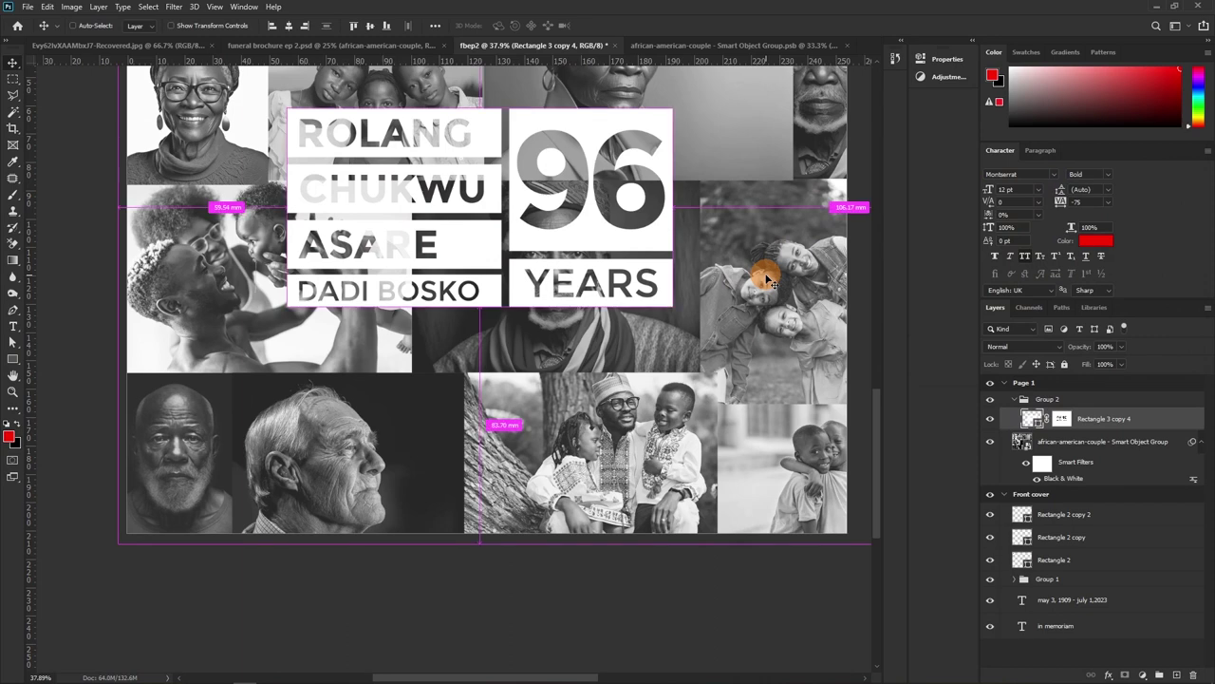
# Scale the logo down to about 20.75% and place it on the bottom-left portrait
pyautogui.hotkey('ctrl', 't')
pyautogui.moveTo(657, 123); pyautogui.dragTo(368, 305)
pyautogui.moveTo(318, 324); pyautogui.dragTo(201, 488)
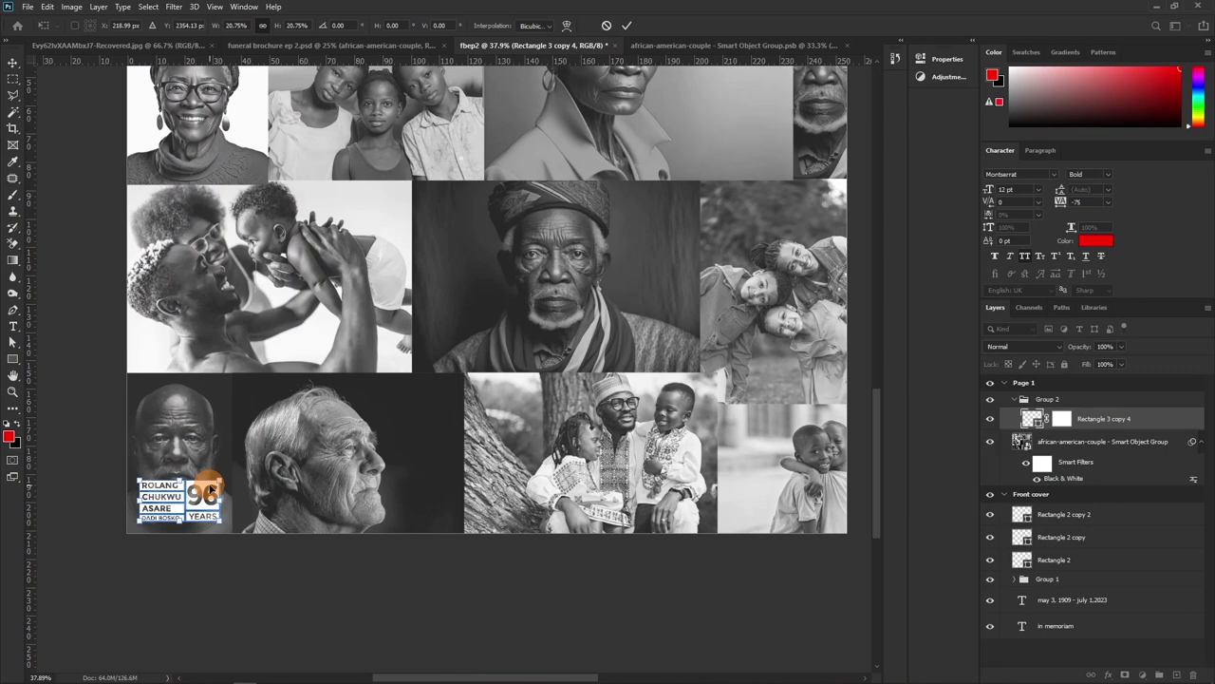
pyautogui.doubleClick(208, 488)
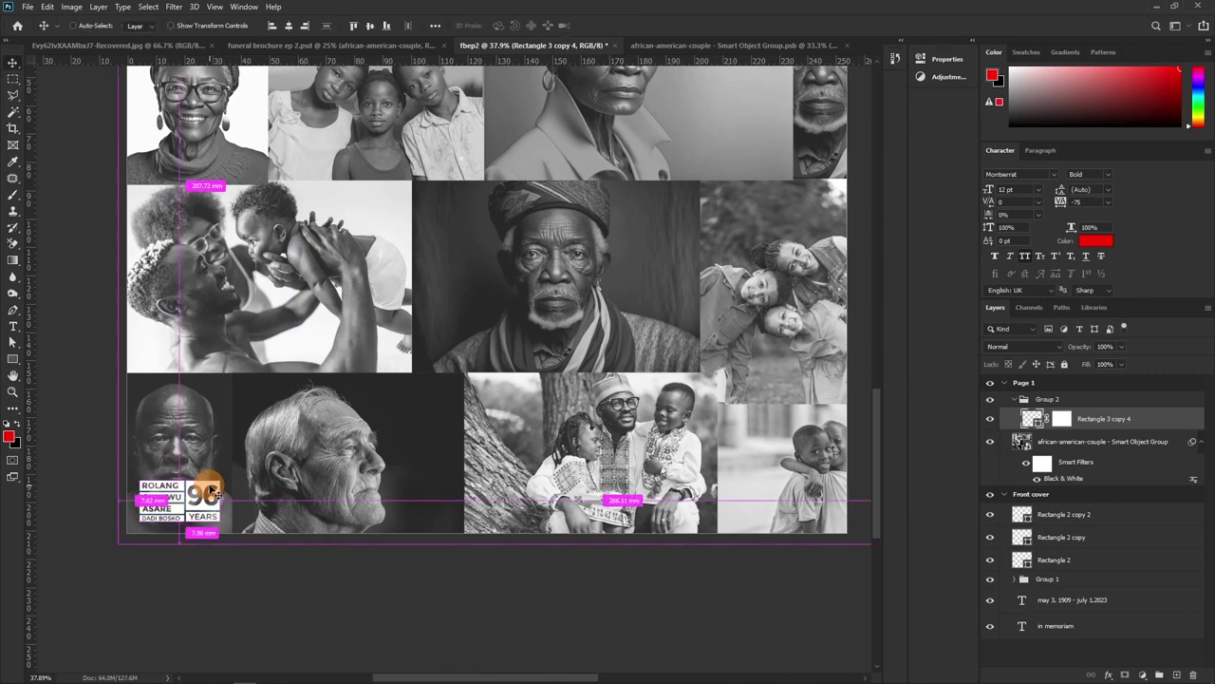
pyautogui.scroll(5, 470, 455)
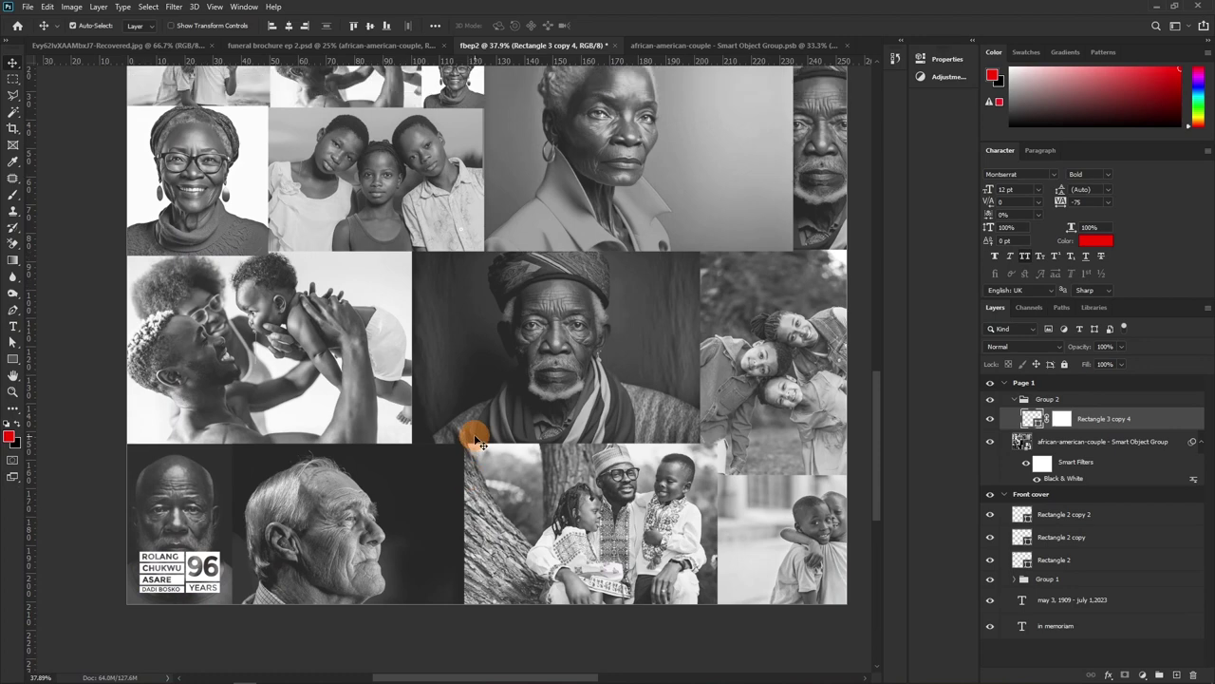
pyautogui.scroll(-1, 478, 440)
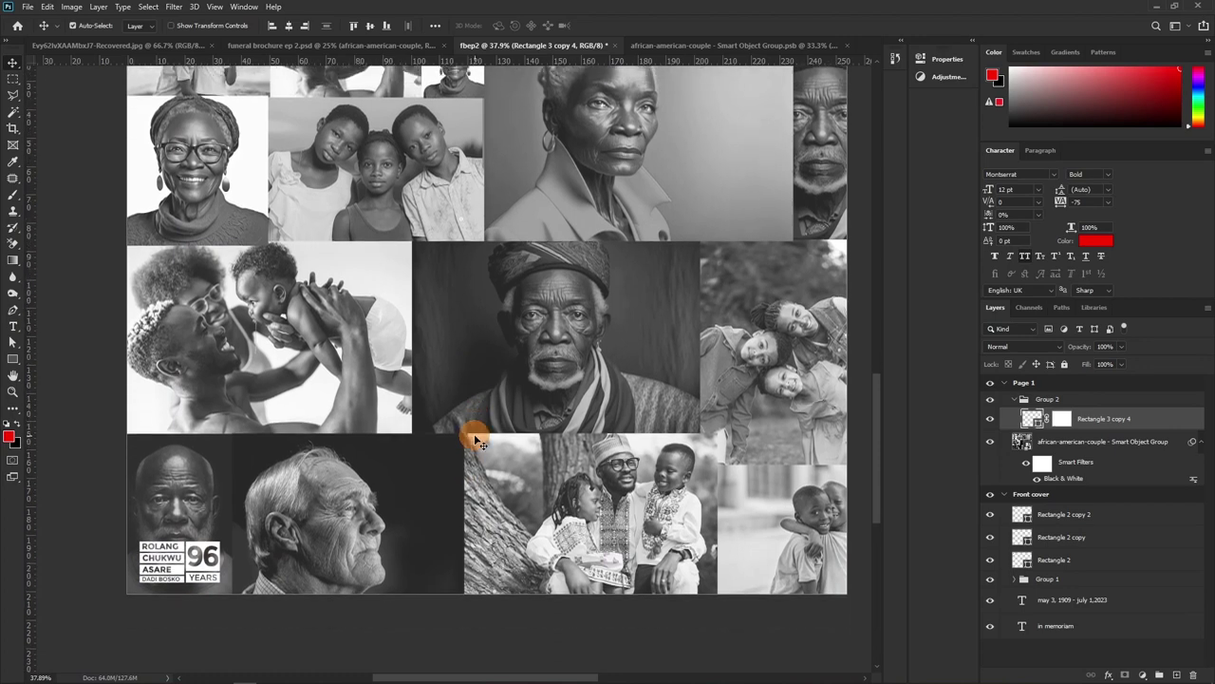
pyautogui.scroll(15, 465, 432)
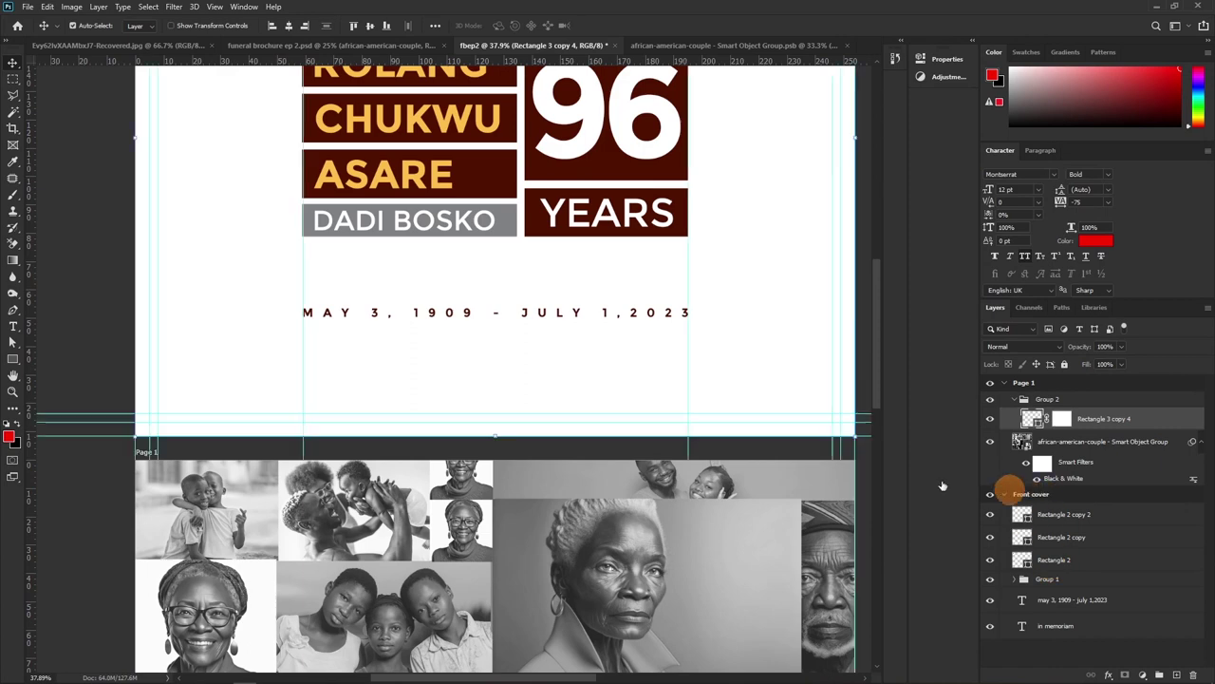
# Create a default 100 px rectangle inside the Page 1 group near the logo
pyautogui.click(1014, 494)
pyautogui.moveTo(370, 568); pyautogui.dragTo(459, 246)
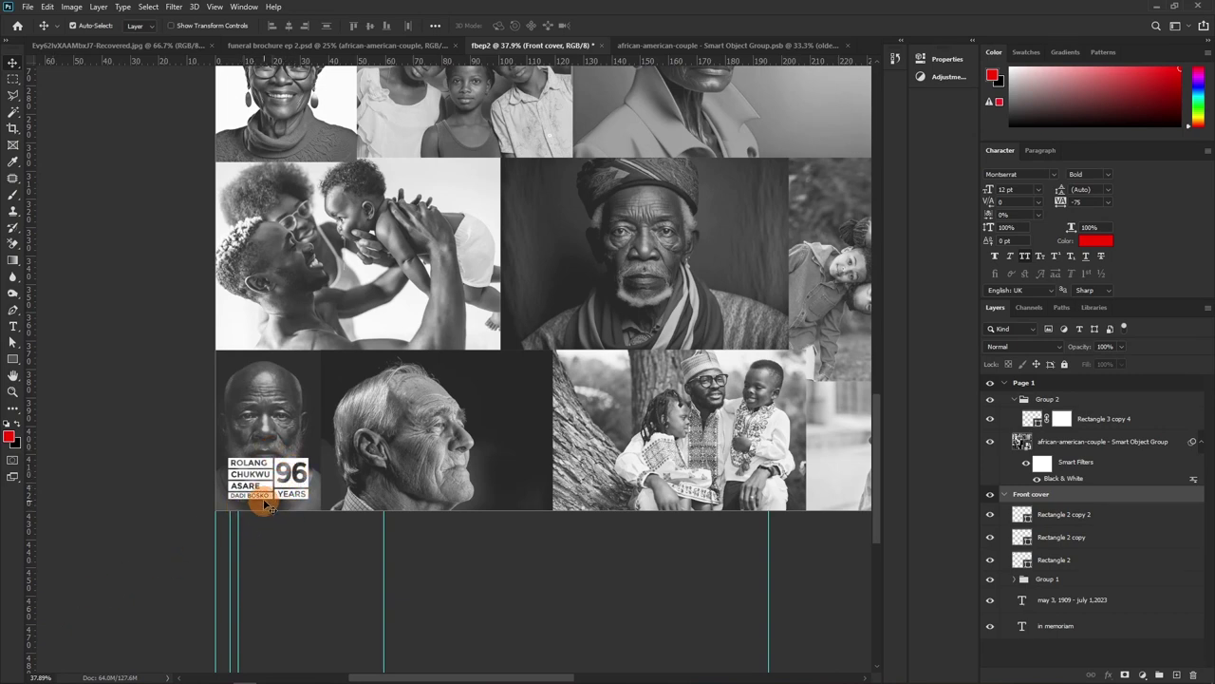
pyautogui.click(14, 358)
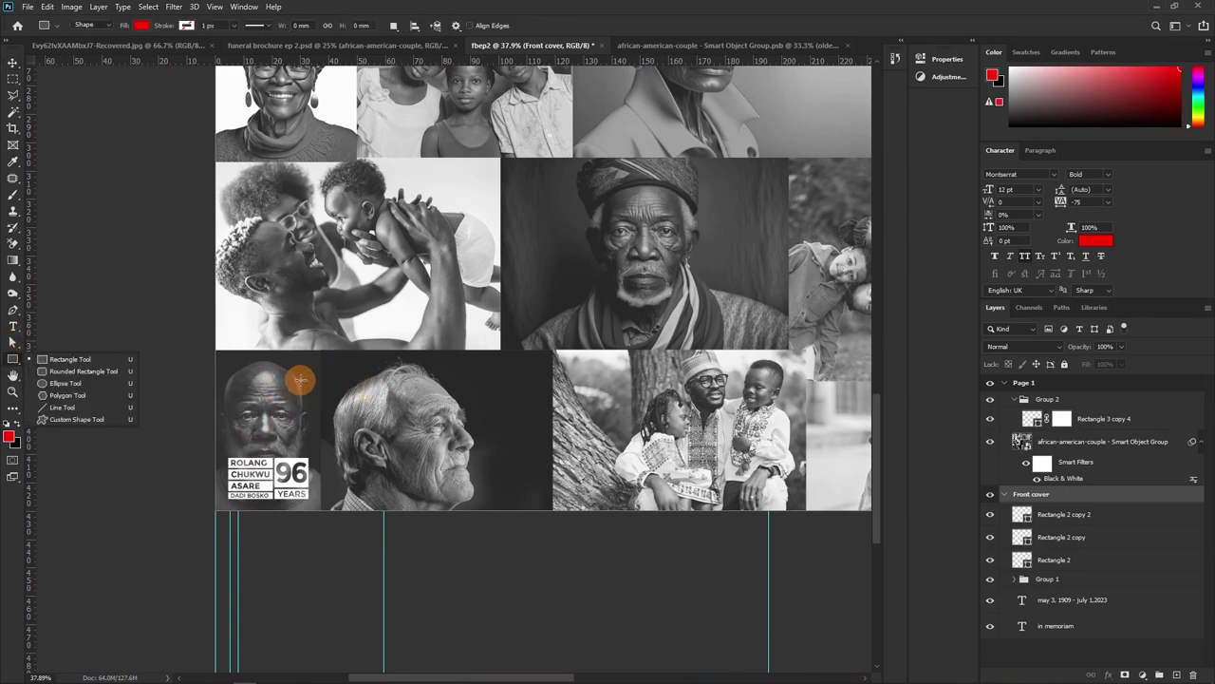
pyautogui.click(1037, 384)
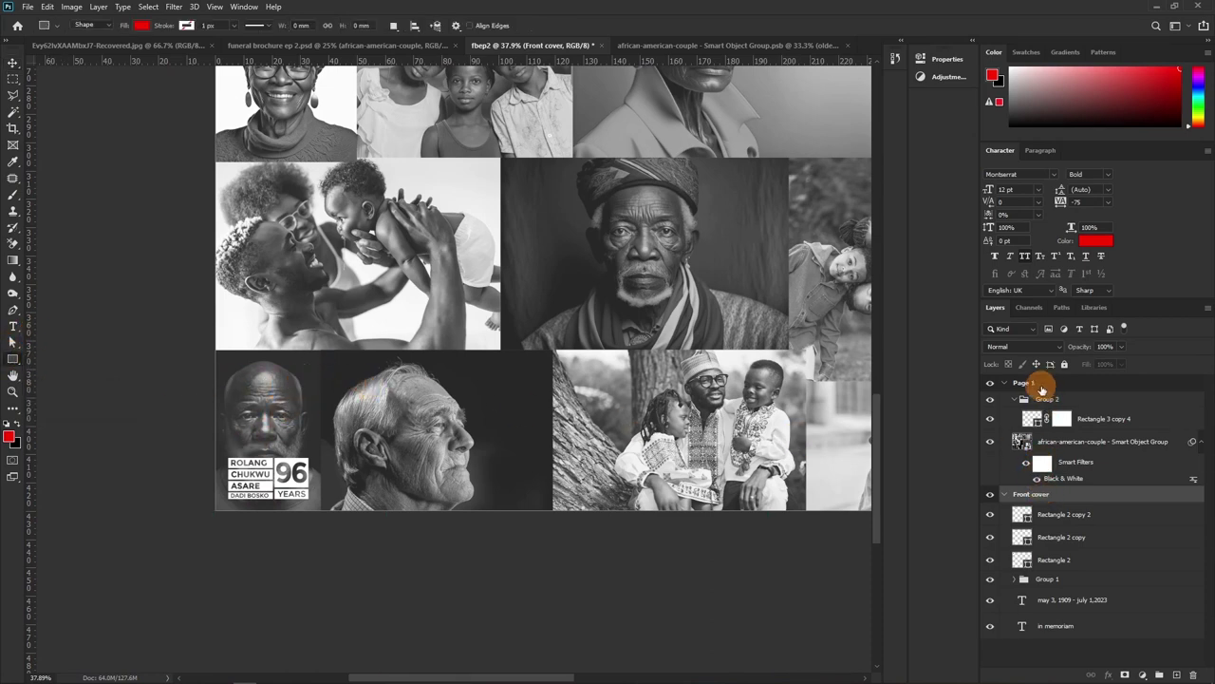
pyautogui.click(271, 370)
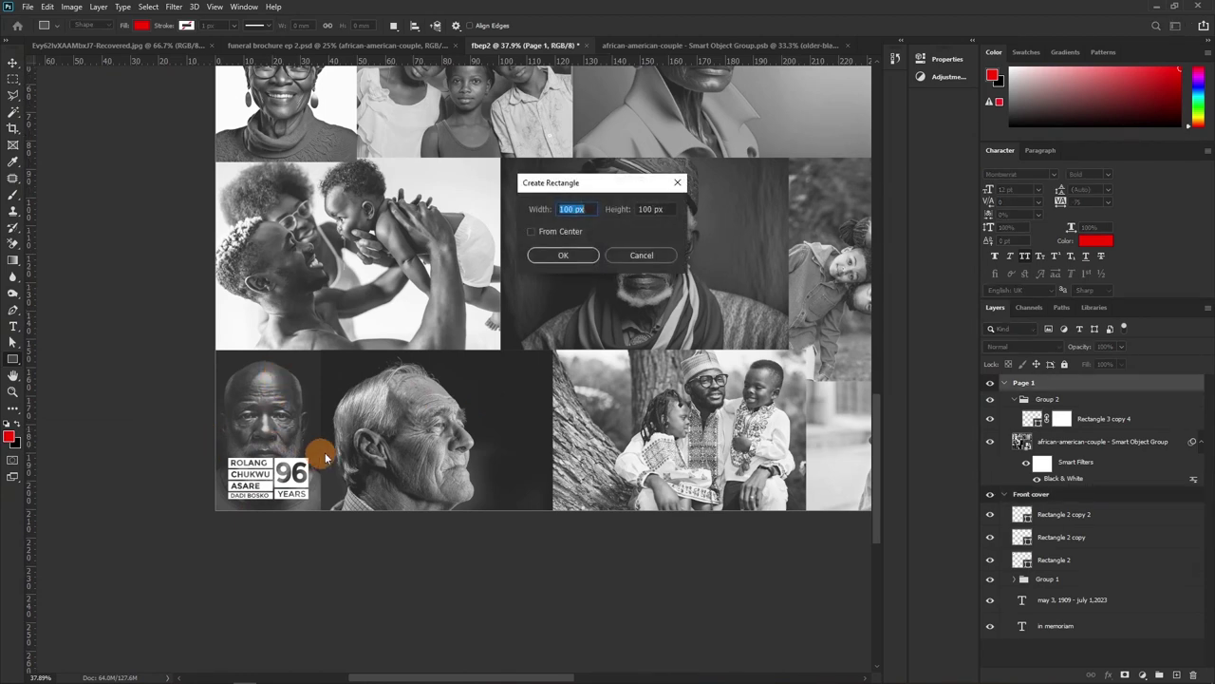
pyautogui.click(568, 255)
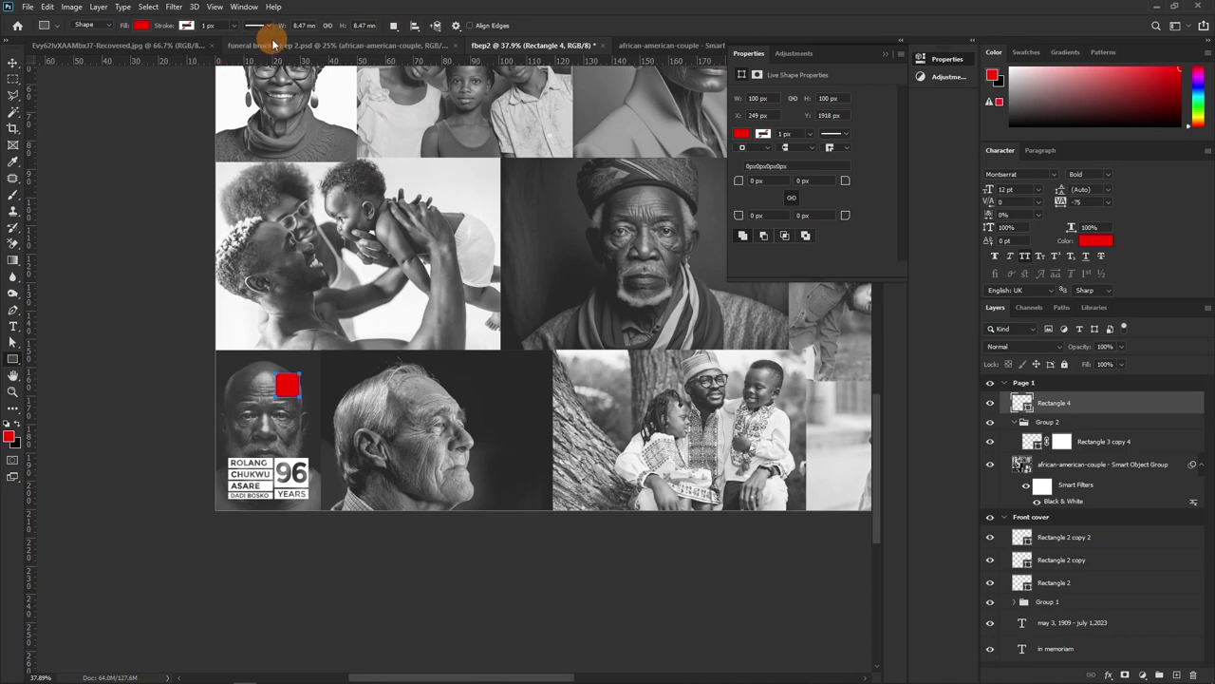
# Resize the rectangle to 5 mm by 5 mm and collapse the Properties panel
pyautogui.click(302, 26)
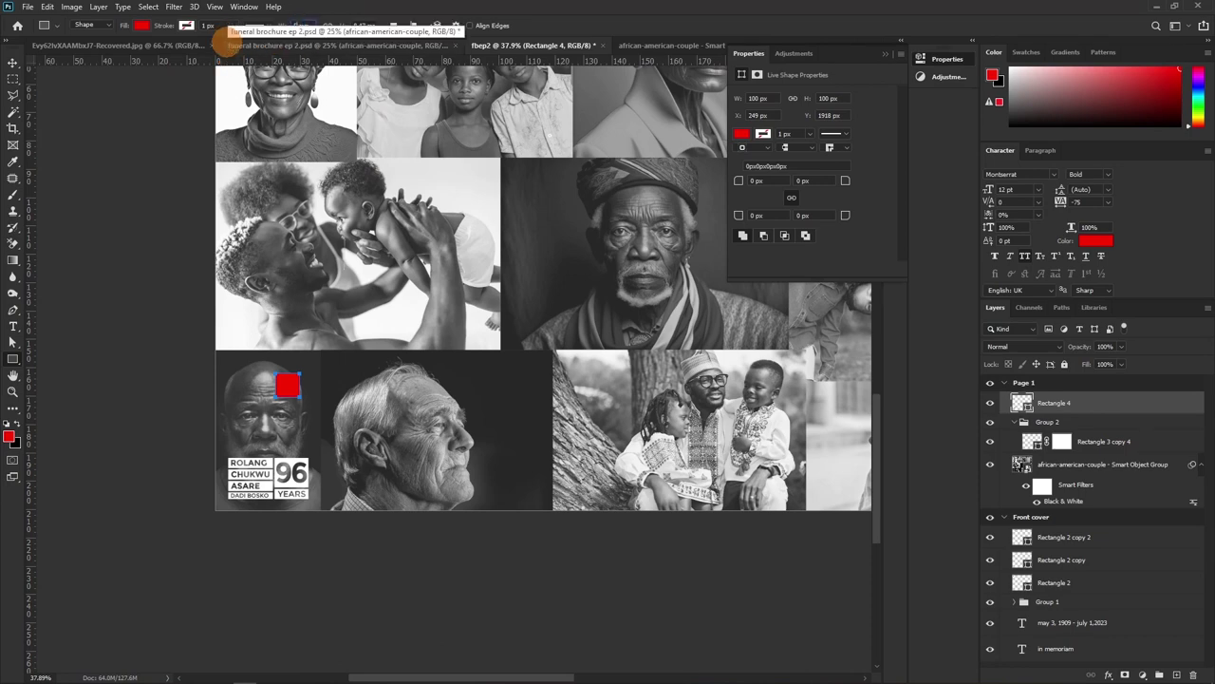
pyautogui.write('5')
pyautogui.click(361, 26)
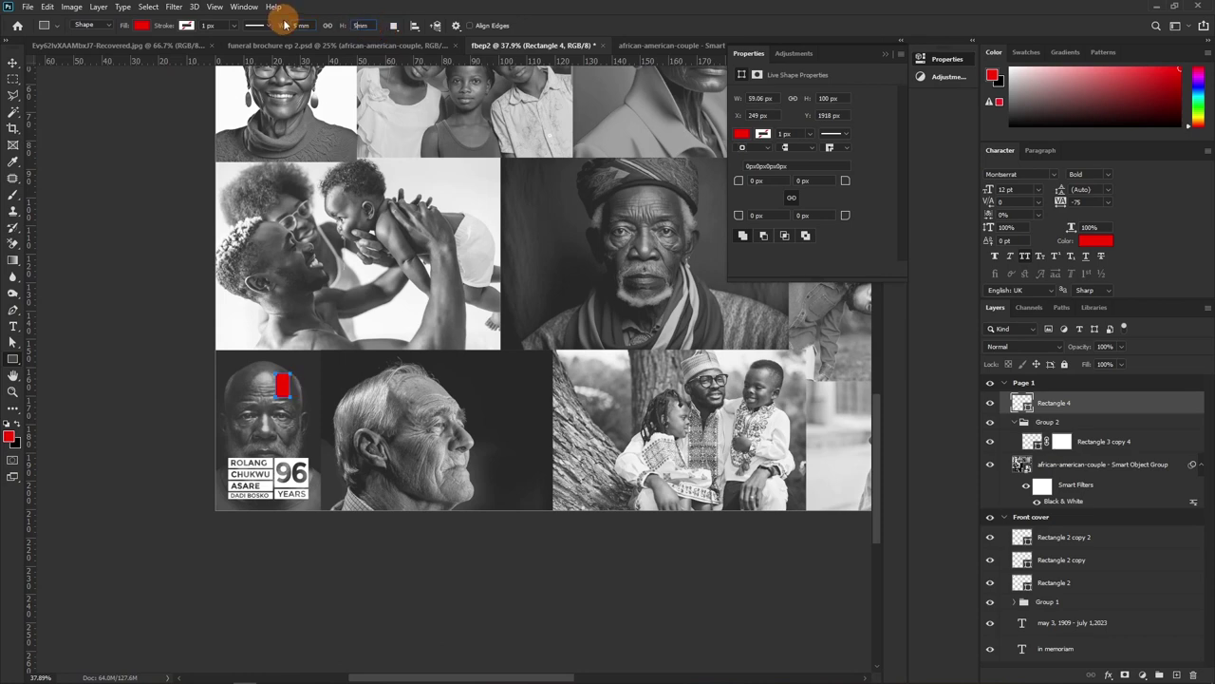
pyautogui.press('Return')
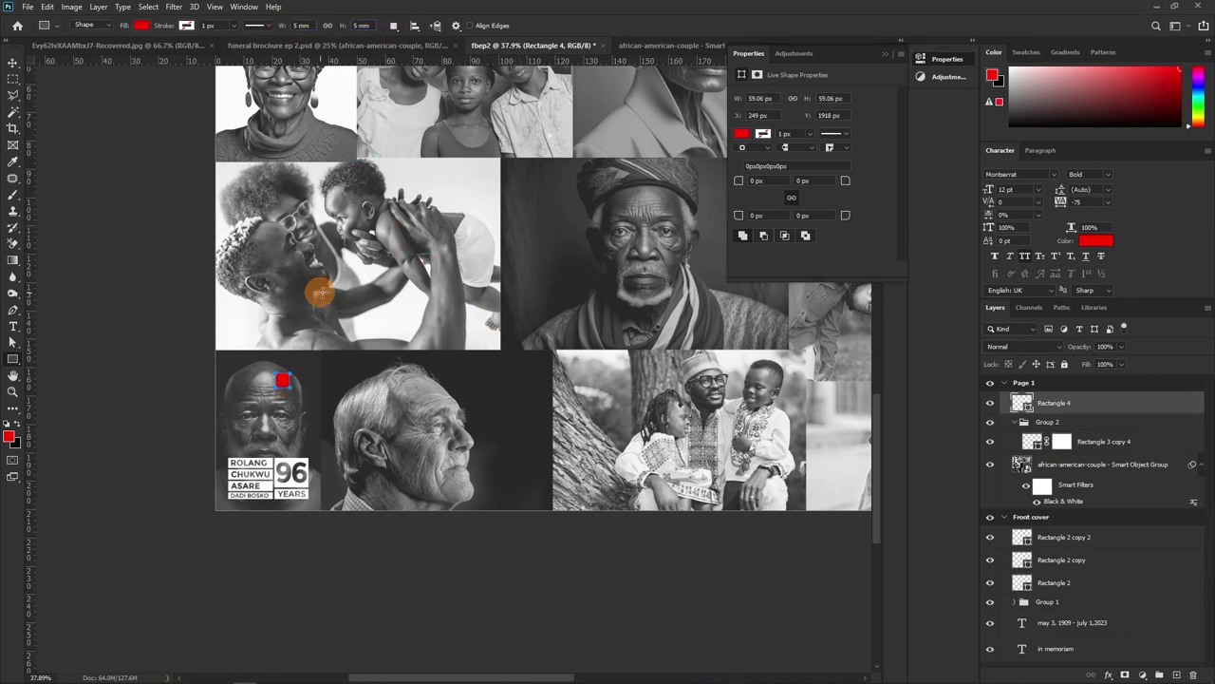
pyautogui.click(886, 53)
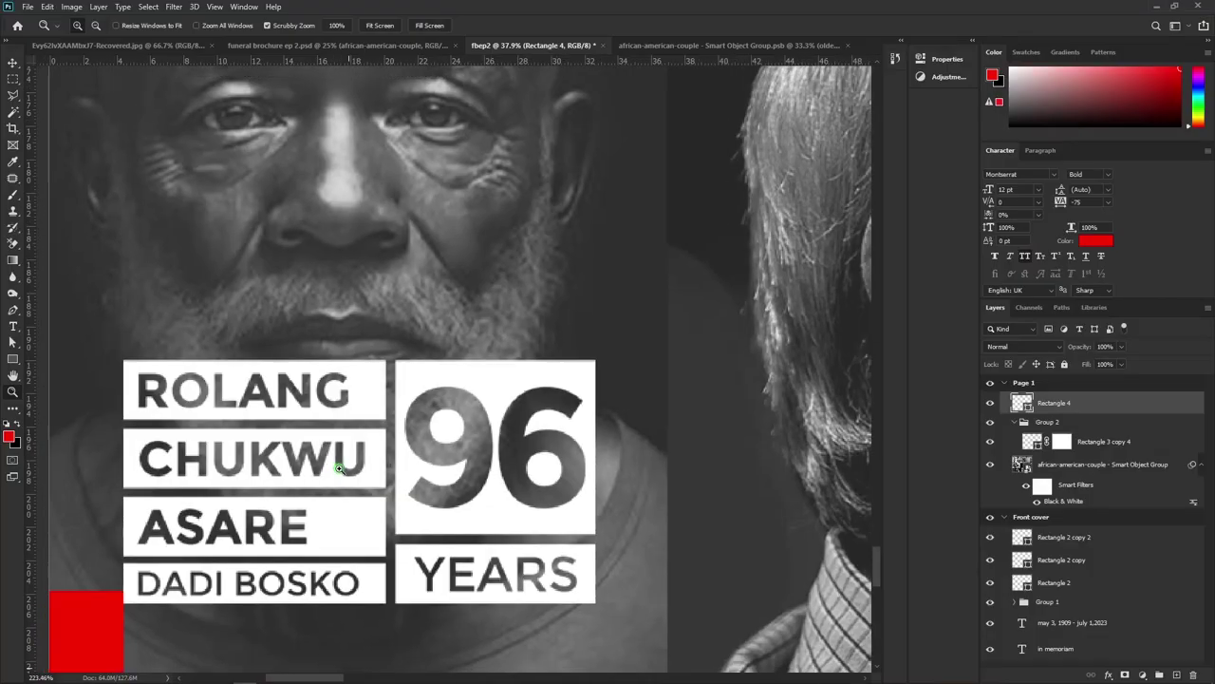
# Bring the name block into view and add a horizontal guide at Y 205.4 mm
pyautogui.moveTo(225, 469); pyautogui.dragTo(265, 143)
pyautogui.moveTo(240, 60); pyautogui.dragTo(245, 268)
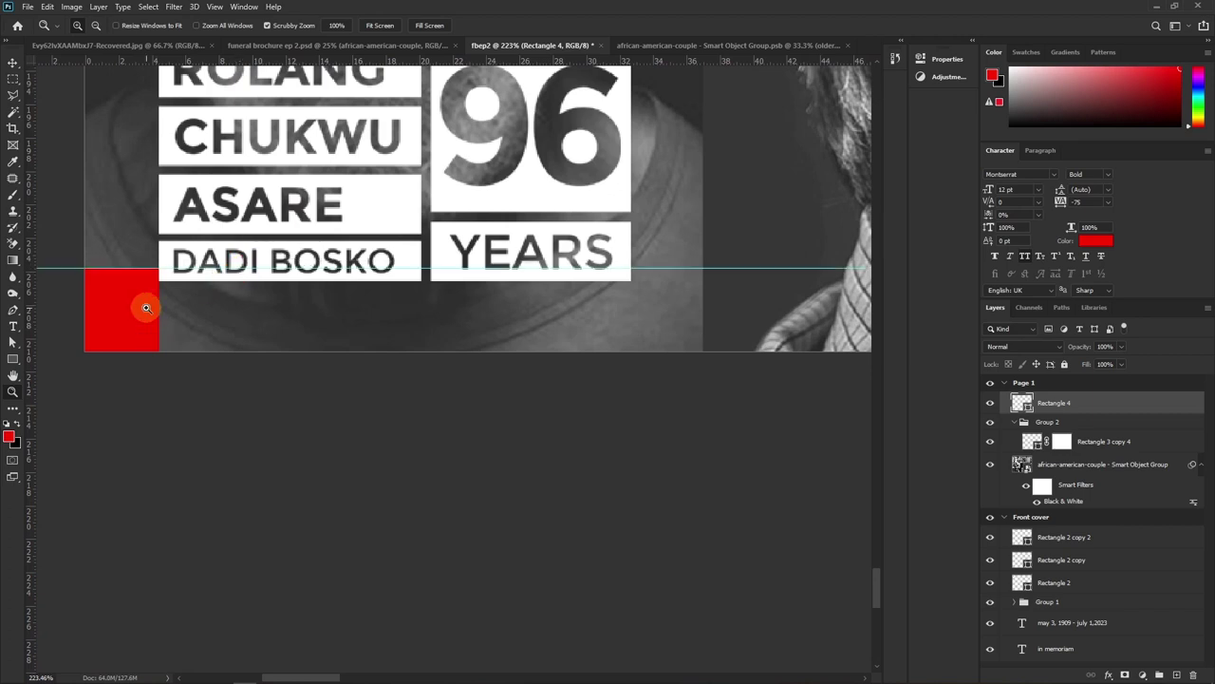
# Move the red spacer square into the bottom-left corner, then beside the family photo
pyautogui.press('v')
pyautogui.moveTo(150, 309); pyautogui.dragTo(140, 321)
pyautogui.hscroll(10, 195, 244)
pyautogui.scroll(-5, 89, 222)
pyautogui.moveTo(89, 222); pyautogui.dragTo(885, 239)
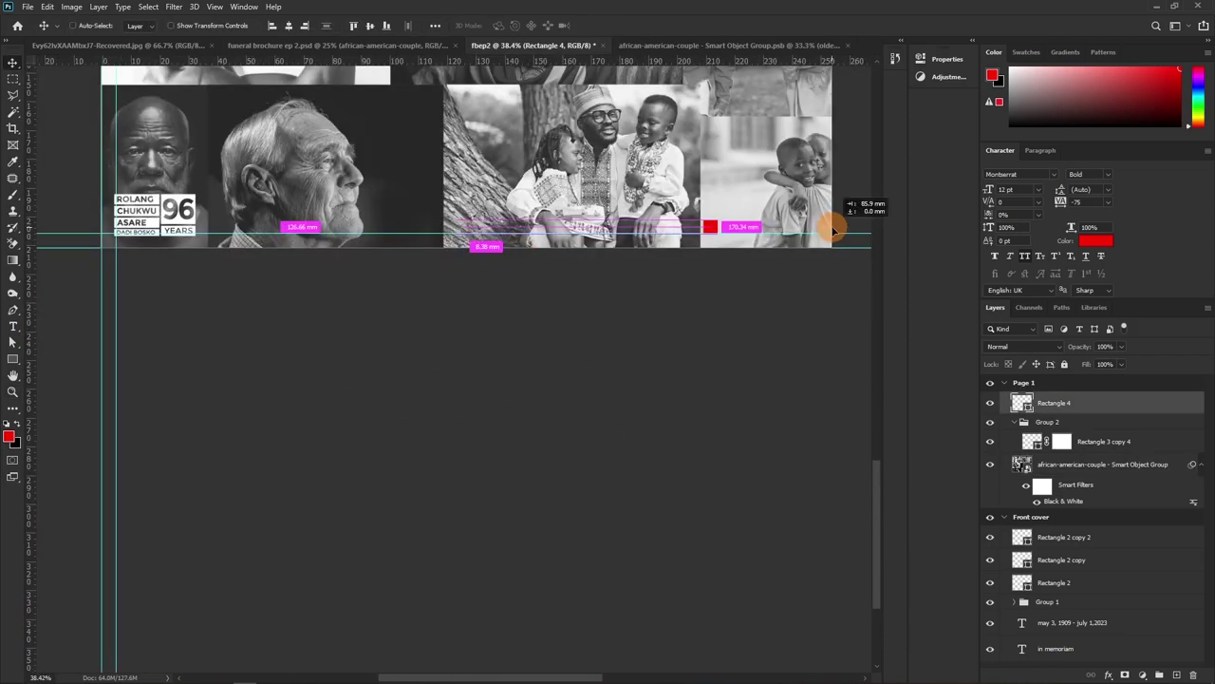
pyautogui.scroll(3, 754, 252)
pyautogui.scroll(-4, 371, 371)
# Zoom in and adjust the red square's size and position against the page edges
pyautogui.press('z')
pyautogui.scroll(6, 483, 326)
pyautogui.press('v')
pyautogui.scroll(-3, 114, 246)
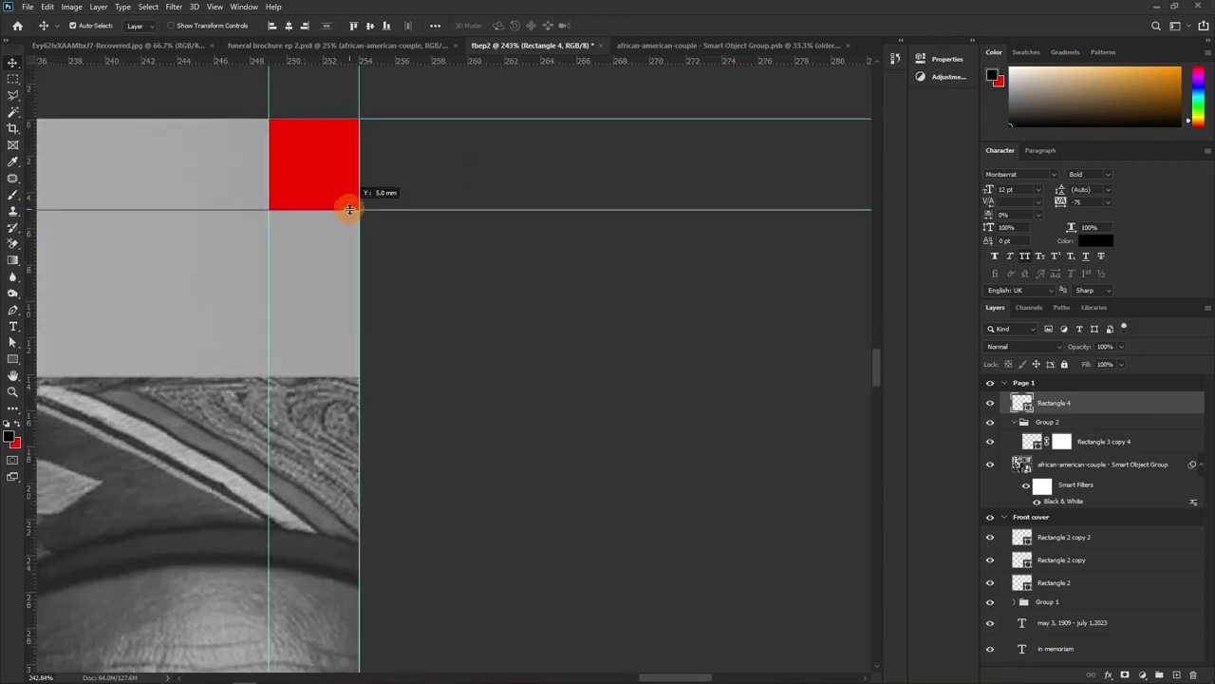
pyautogui.press('u')
pyautogui.hotkey('ctrl', 'z')
pyautogui.hotkey('ctrl', 'z')
pyautogui.scroll(-5, 478, 285)
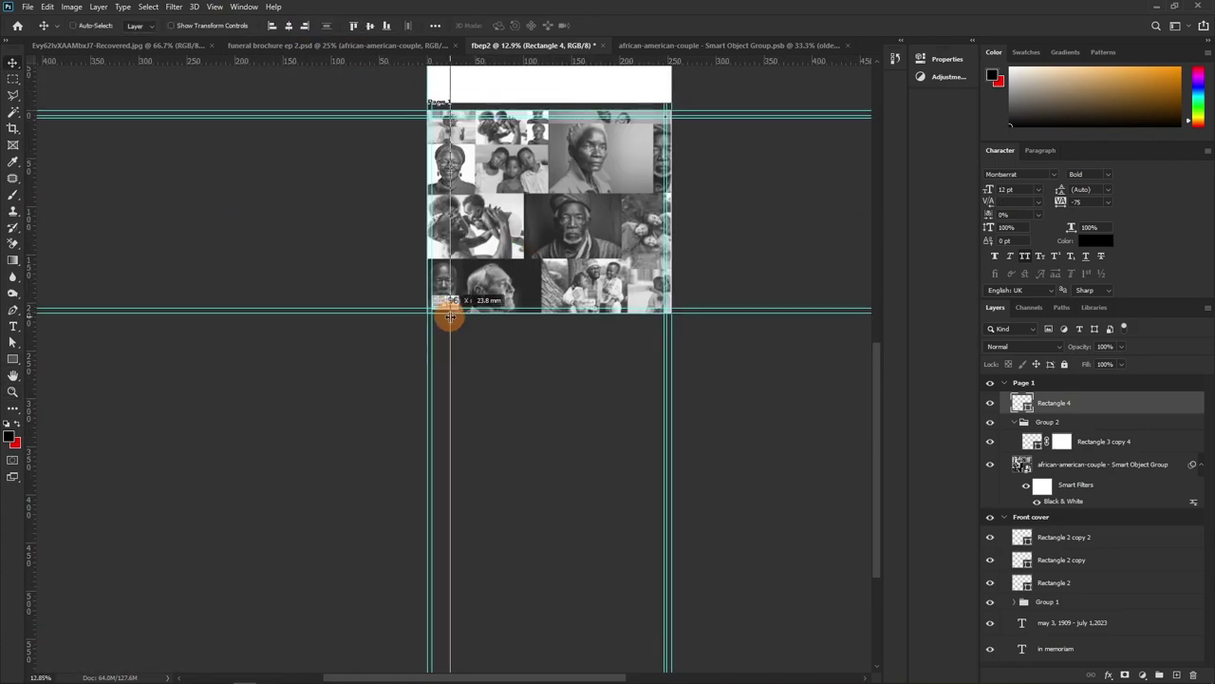
pyautogui.scroll(8, 602, 269)
pyautogui.scroll(-8, 478, 64)
pyautogui.press('z')
pyautogui.scroll(5, 372, 374)
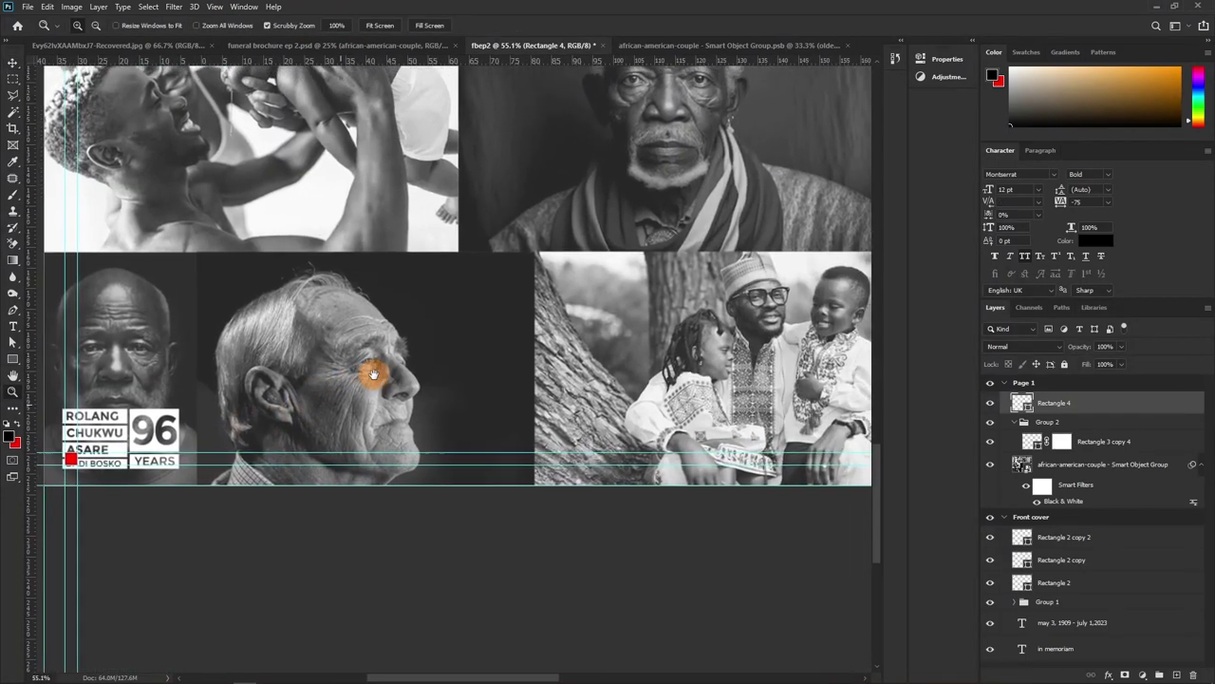
# Delete the red spacer square and move the name/96 YEARS logo up and right inside the guides
pyautogui.press('Delete')
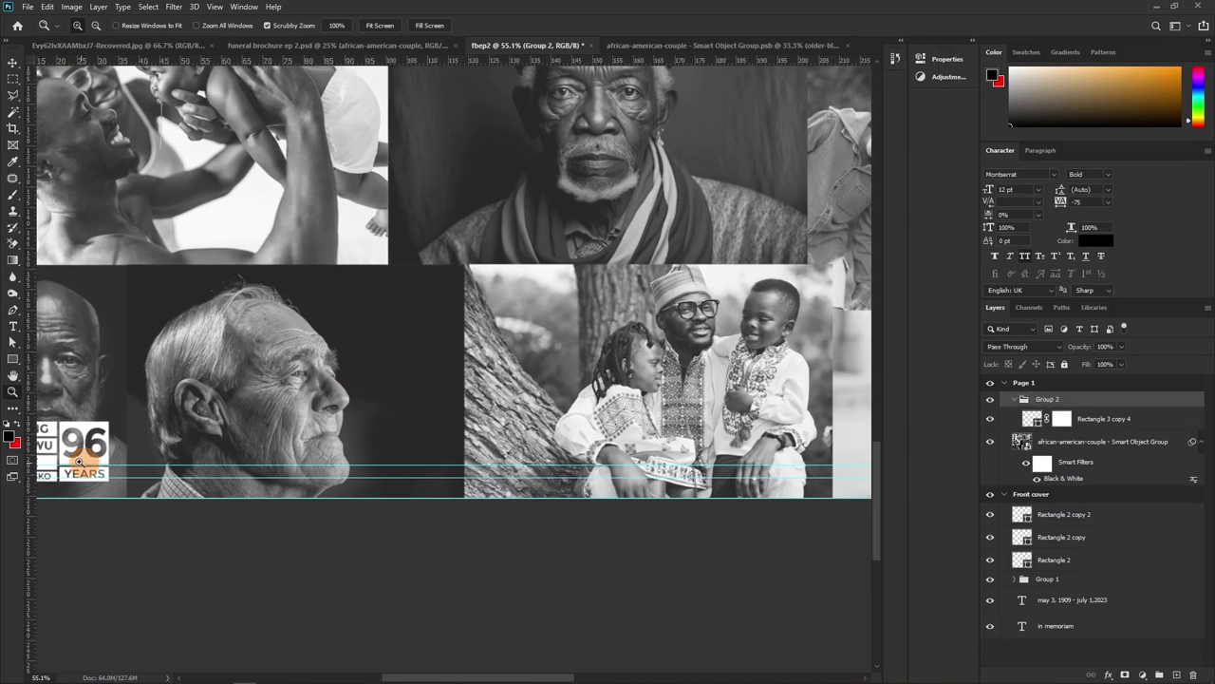
pyautogui.moveTo(238, 360); pyautogui.dragTo(472, 350)
pyautogui.click(472, 349)
pyautogui.click(357, 406)
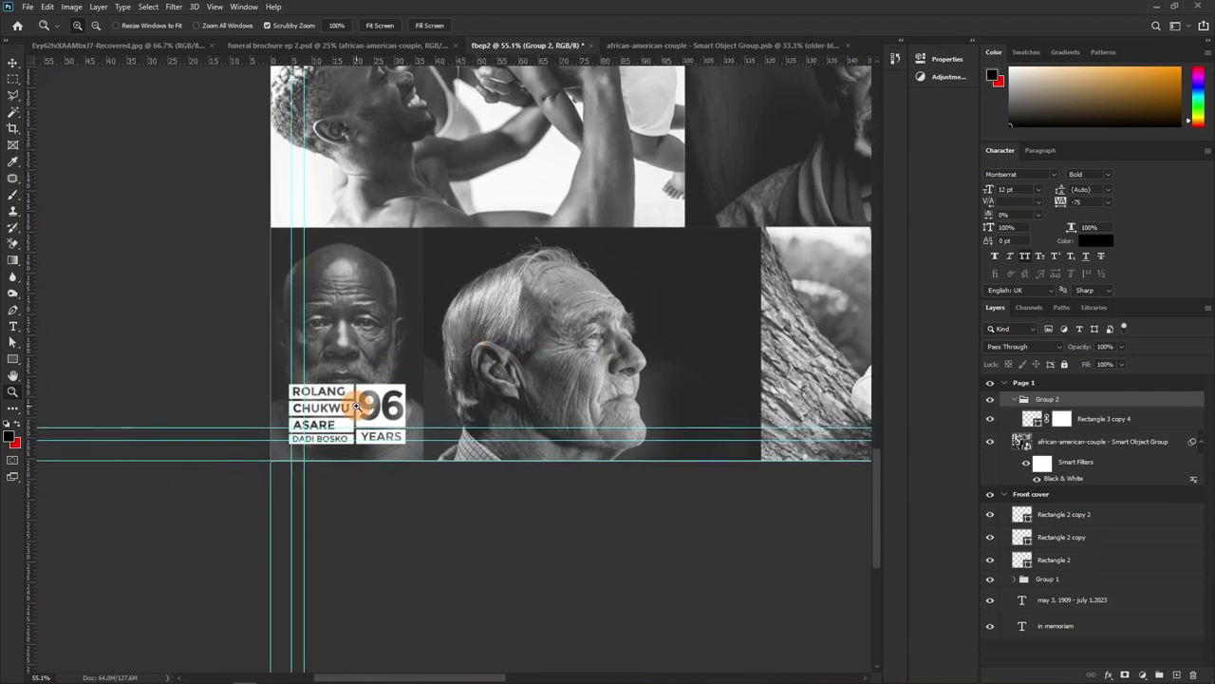
pyautogui.press('v')
pyautogui.moveTo(378, 428); pyautogui.dragTo(397, 412)
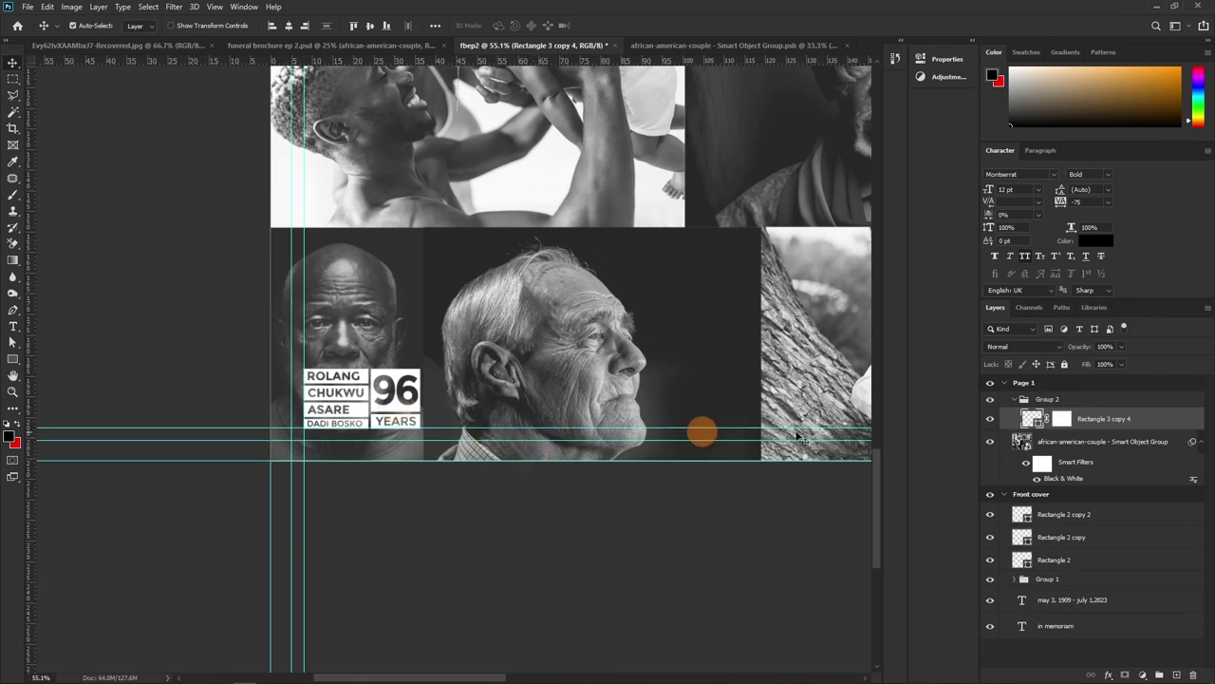
pyautogui.click(1004, 382)
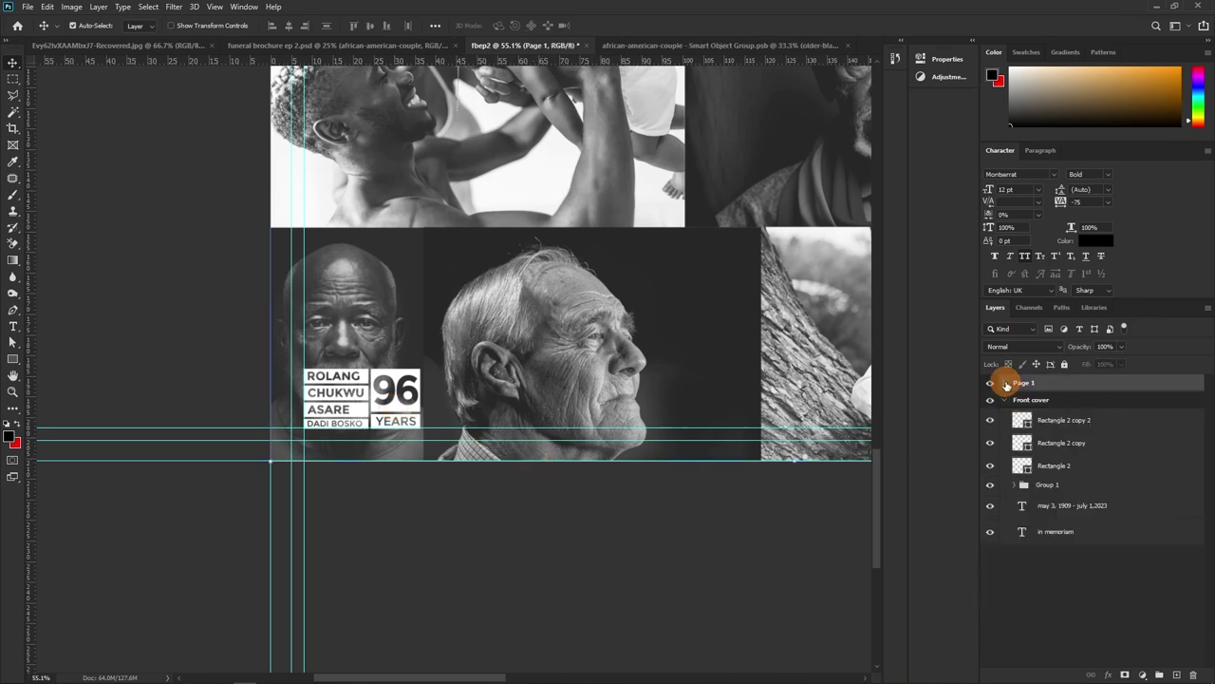
# Zoom out to see the whole page and front cover, then zoom back in and pan to Page 1's right edge
pyautogui.press('z')
pyautogui.moveTo(481, 270); pyautogui.dragTo(404, 323)
pyautogui.moveTo(565, 238); pyautogui.dragTo(274, 434)
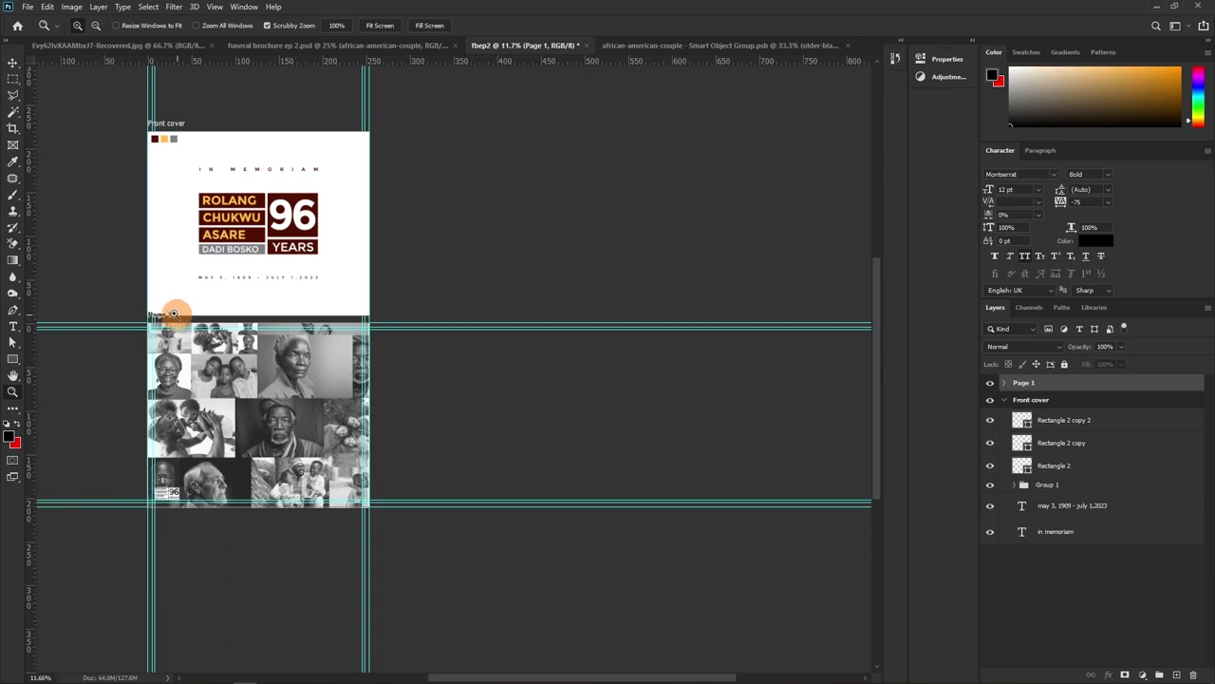
pyautogui.moveTo(162, 322); pyautogui.dragTo(227, 322)
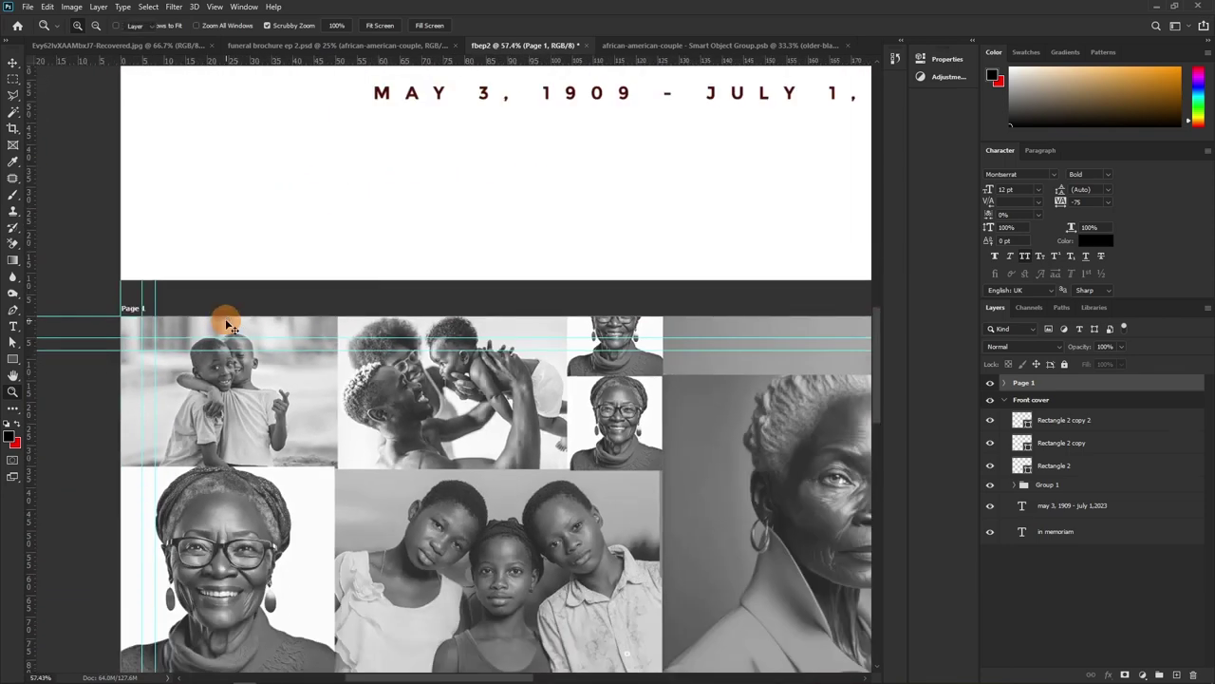
pyautogui.press('v')
pyautogui.moveTo(656, 440); pyautogui.dragTo(586, 328)
# Add a new blank artboard beside Page 1 and zoom out to see it next to the collage
pyautogui.click(592, 331)
pyautogui.moveTo(344, 268); pyautogui.dragTo(484, 323)
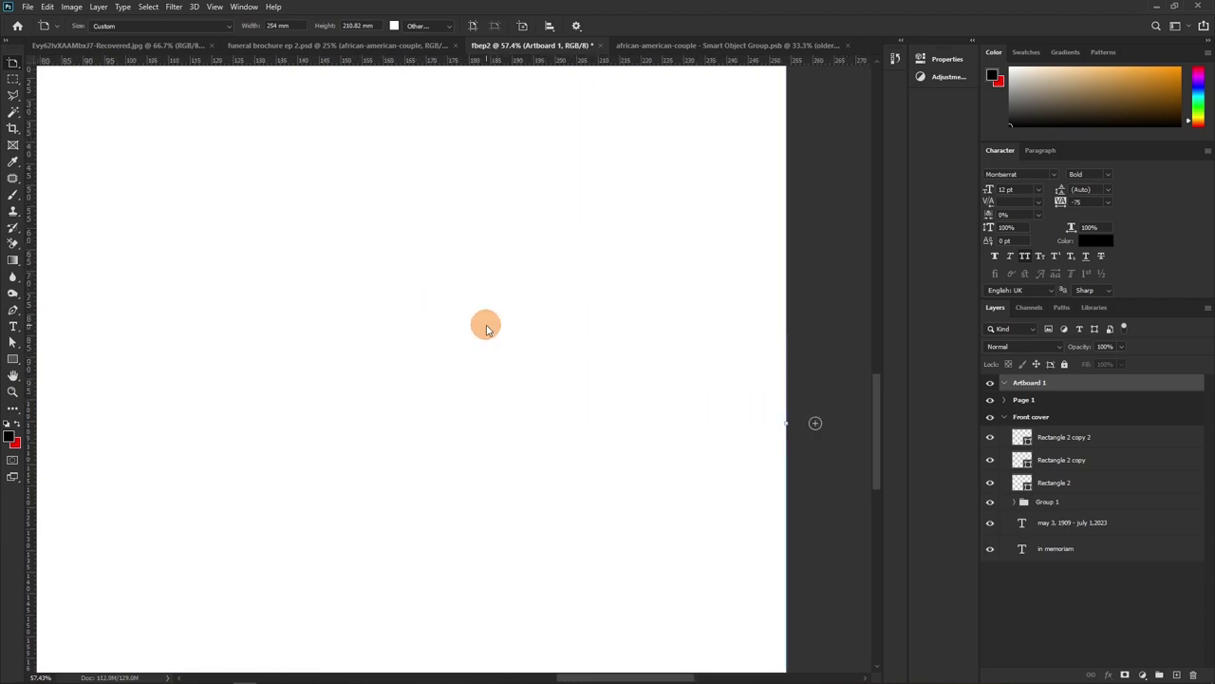
pyautogui.hotkey('ctrl', '-')
pyautogui.hotkey('ctrl', '-')
pyautogui.moveTo(252, 306); pyautogui.dragTo(478, 292)
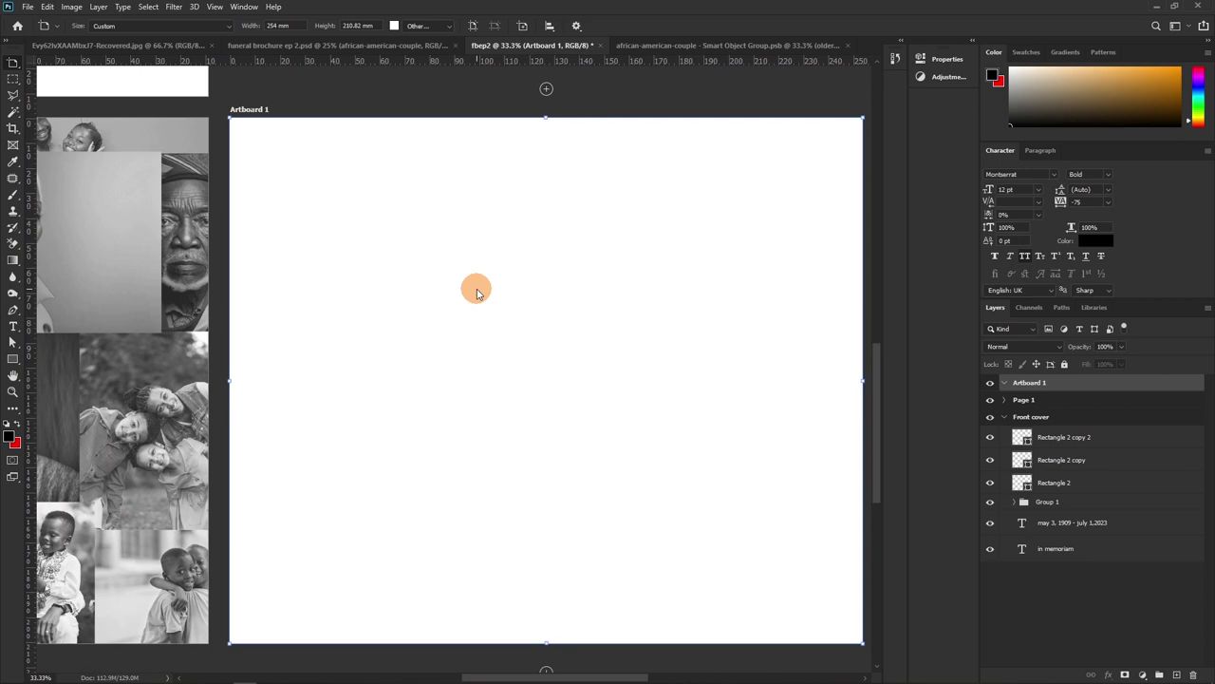
# Rename the new artboard to 'Page 2'
pyautogui.doubleClick(1027, 381)
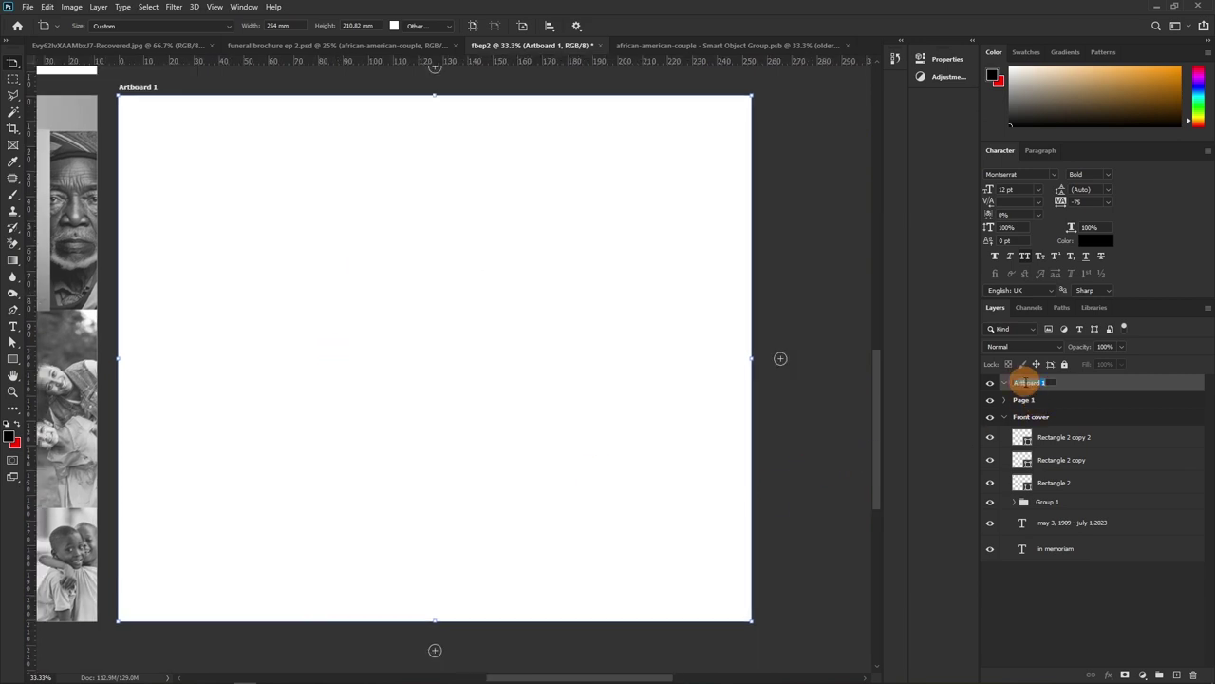
pyautogui.write('F')
pyautogui.press('Return')
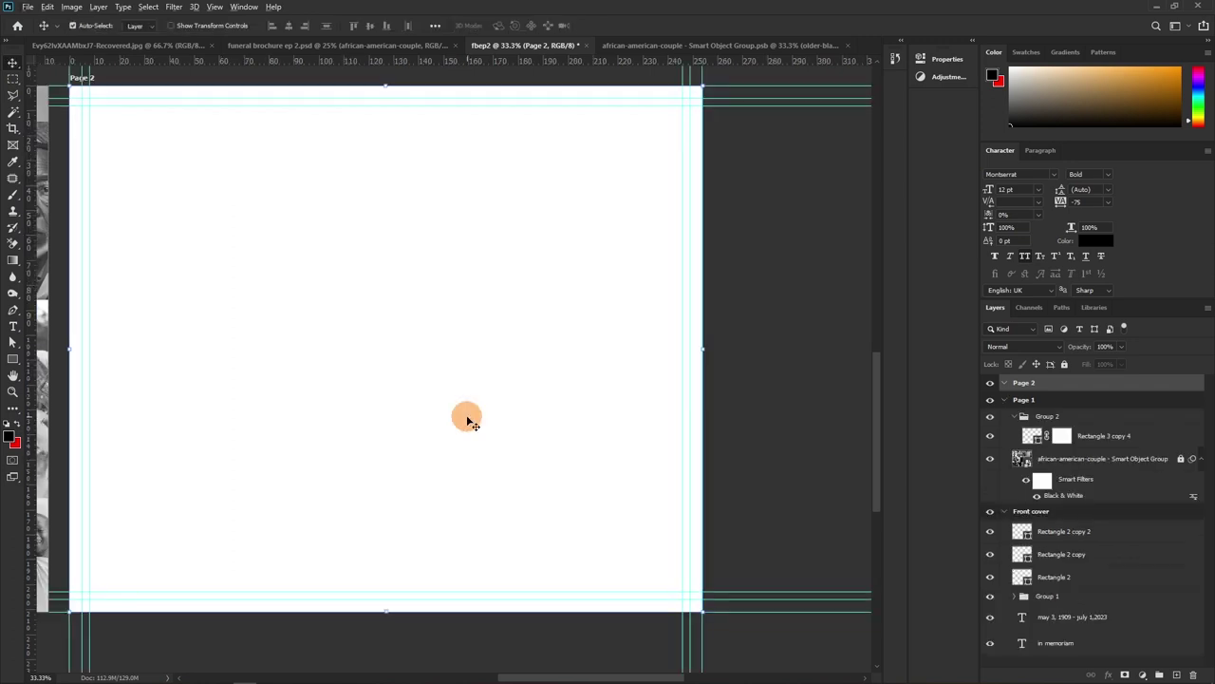
pyautogui.hotkey('alt', 'Tab')
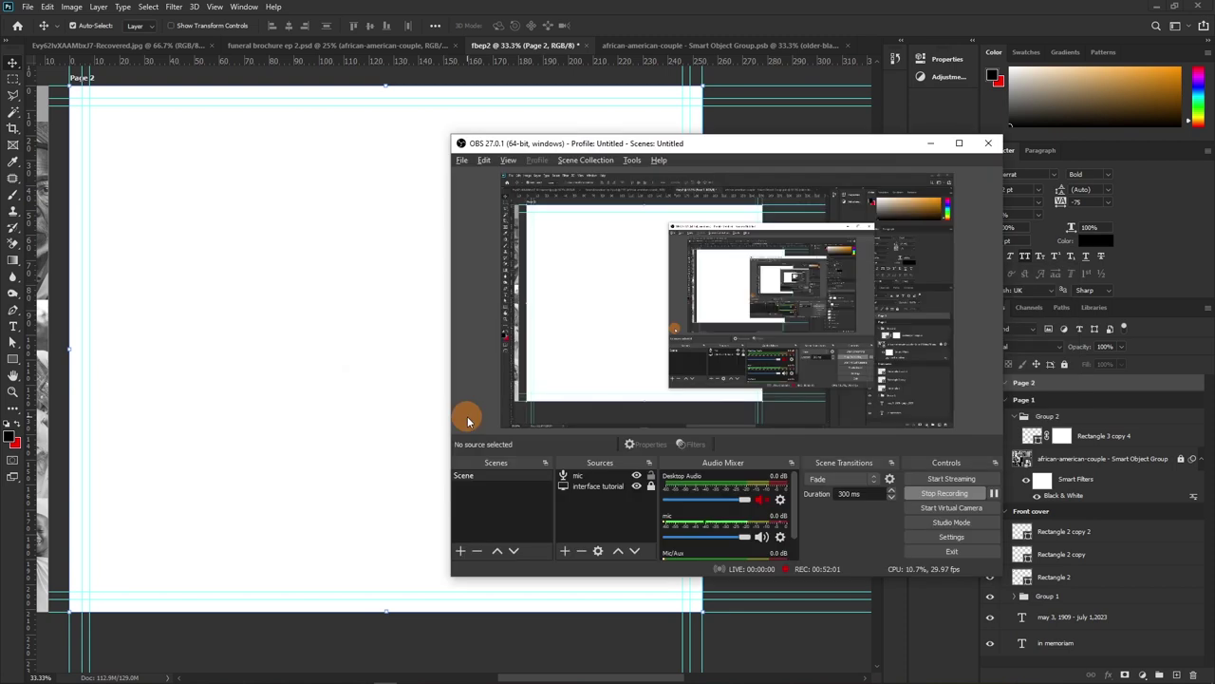
pyautogui.hotkey('alt', 'Tab')
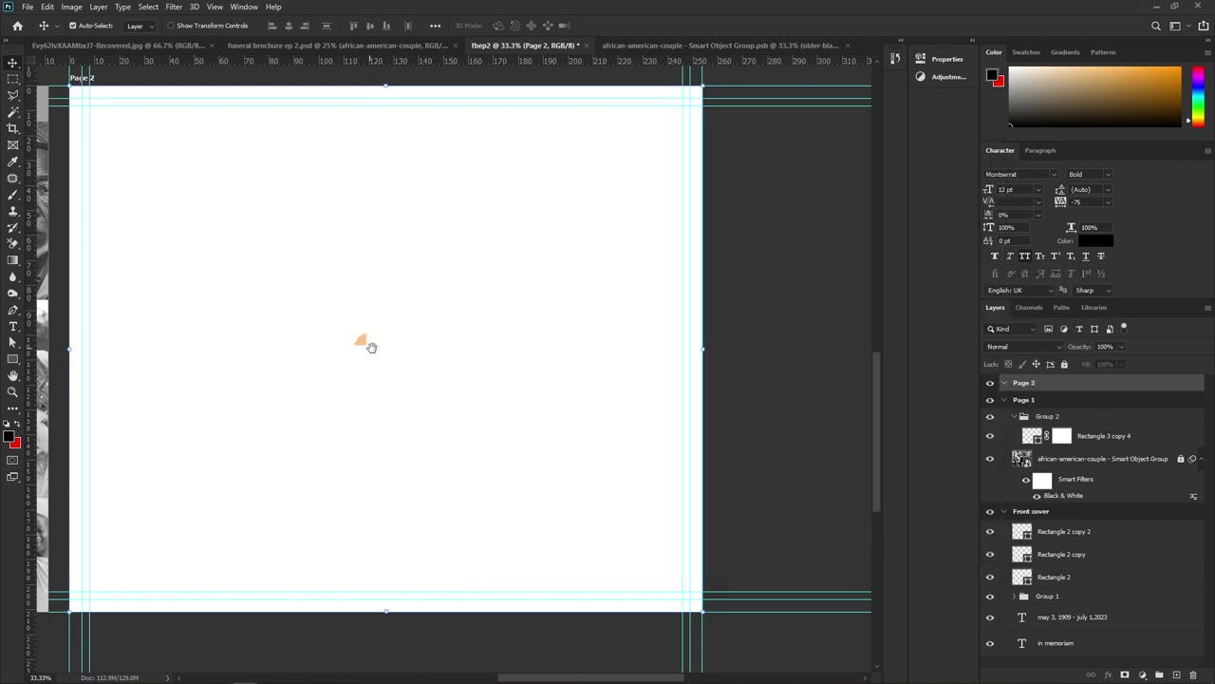
pyautogui.moveTo(369, 344); pyautogui.dragTo(397, 376)
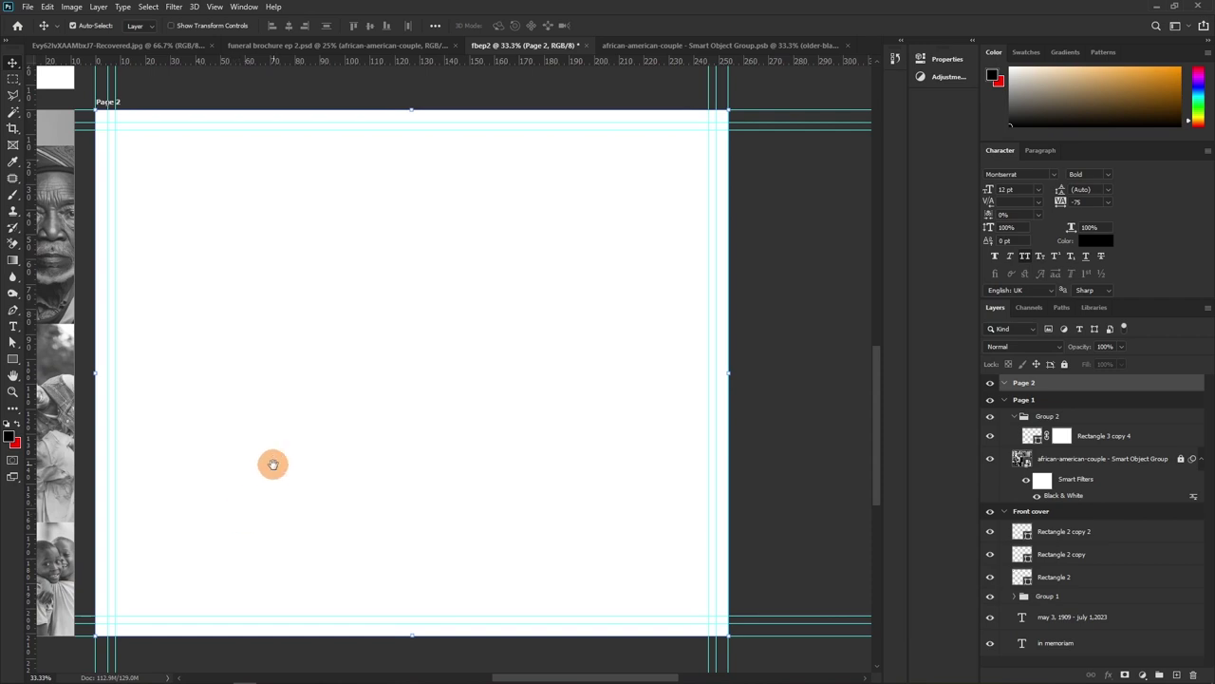
pyautogui.moveTo(271, 464); pyautogui.dragTo(250, 434)
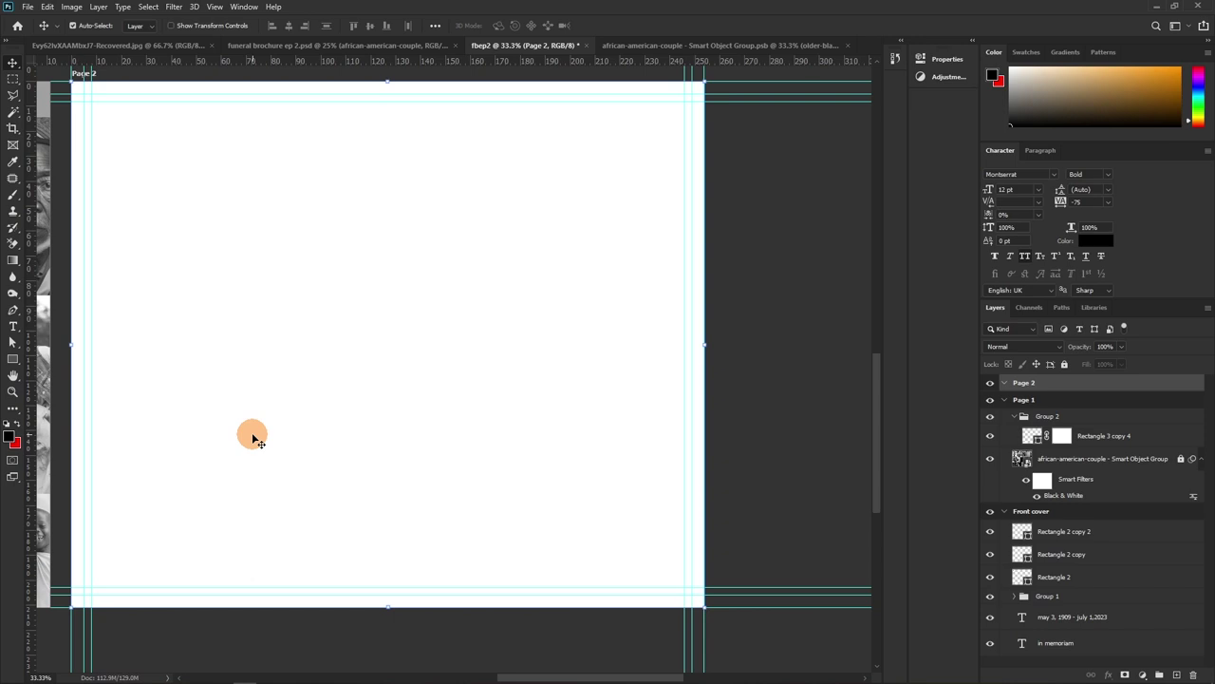
pyautogui.moveTo(237, 676)
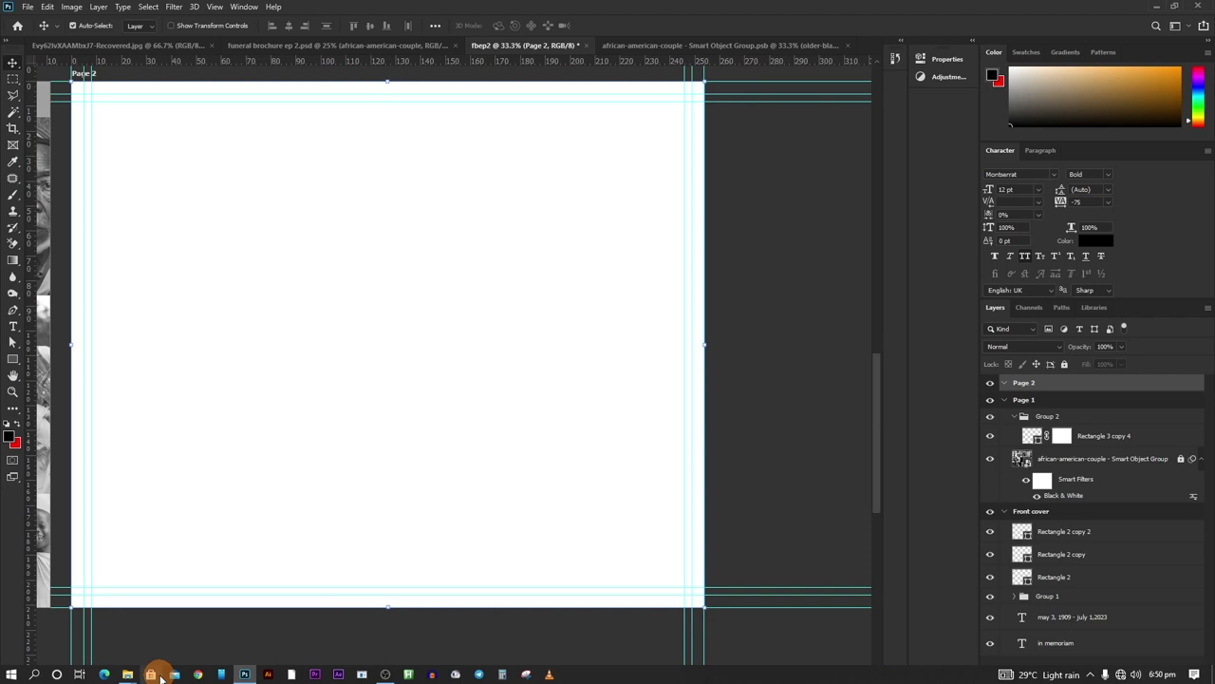
pyautogui.moveTo(131, 675)
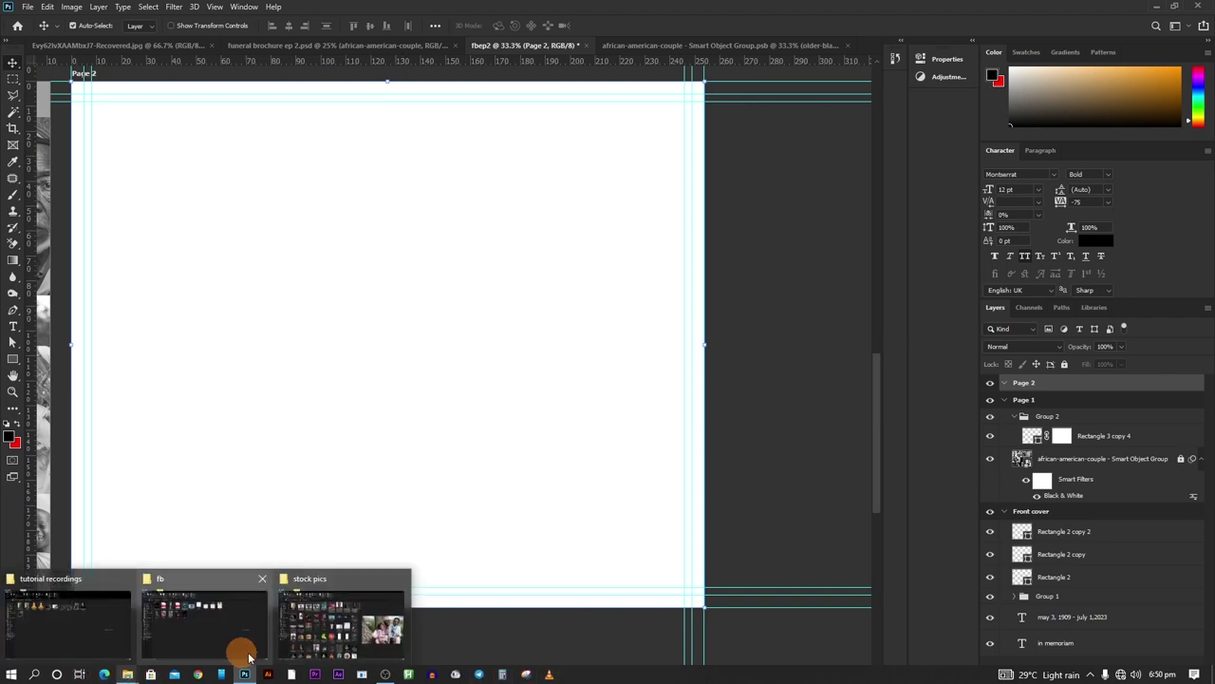
# Place the old man's portrait from the stock pics folder, enlarge it and move it to Page 2's right side
pyautogui.click(342, 569)
pyautogui.moveTo(727, 187); pyautogui.dragTo(358, 429)
pyautogui.moveTo(388, 308); pyautogui.dragTo(455, 87)
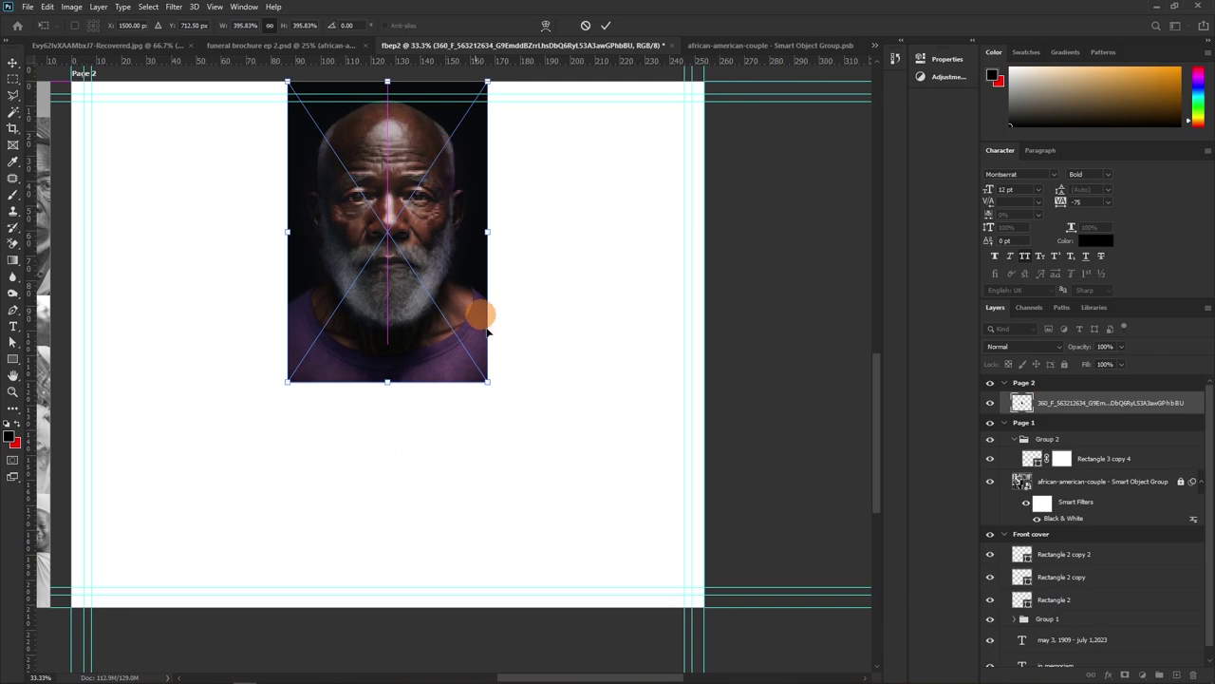
pyautogui.moveTo(496, 403); pyautogui.dragTo(642, 598)
pyautogui.moveTo(515, 389); pyautogui.dragTo(557, 388)
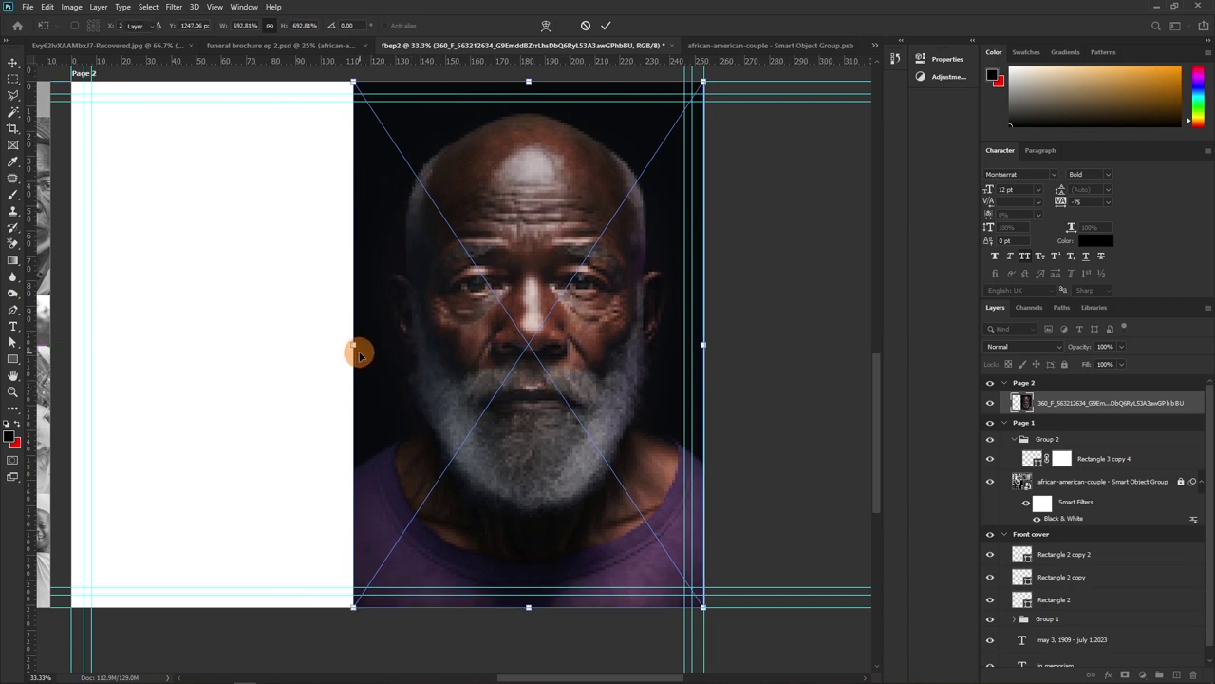
pyautogui.press('Return')
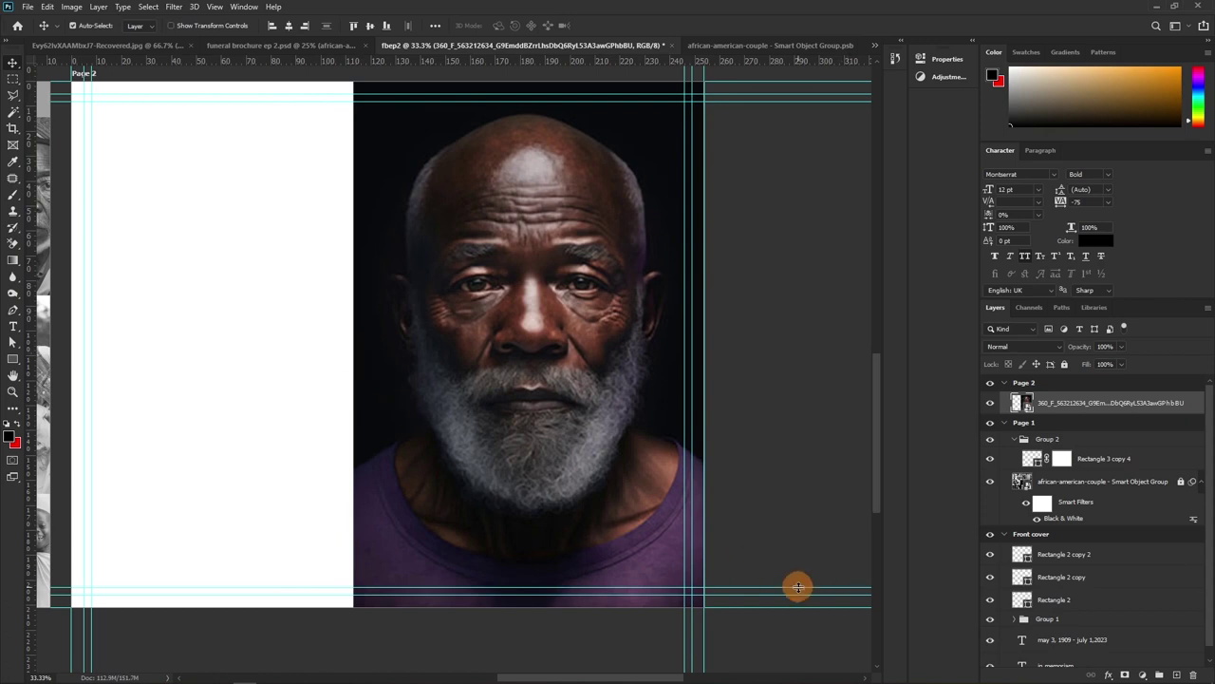
pyautogui.moveTo(1031, 514); pyautogui.dragTo(326, 330)
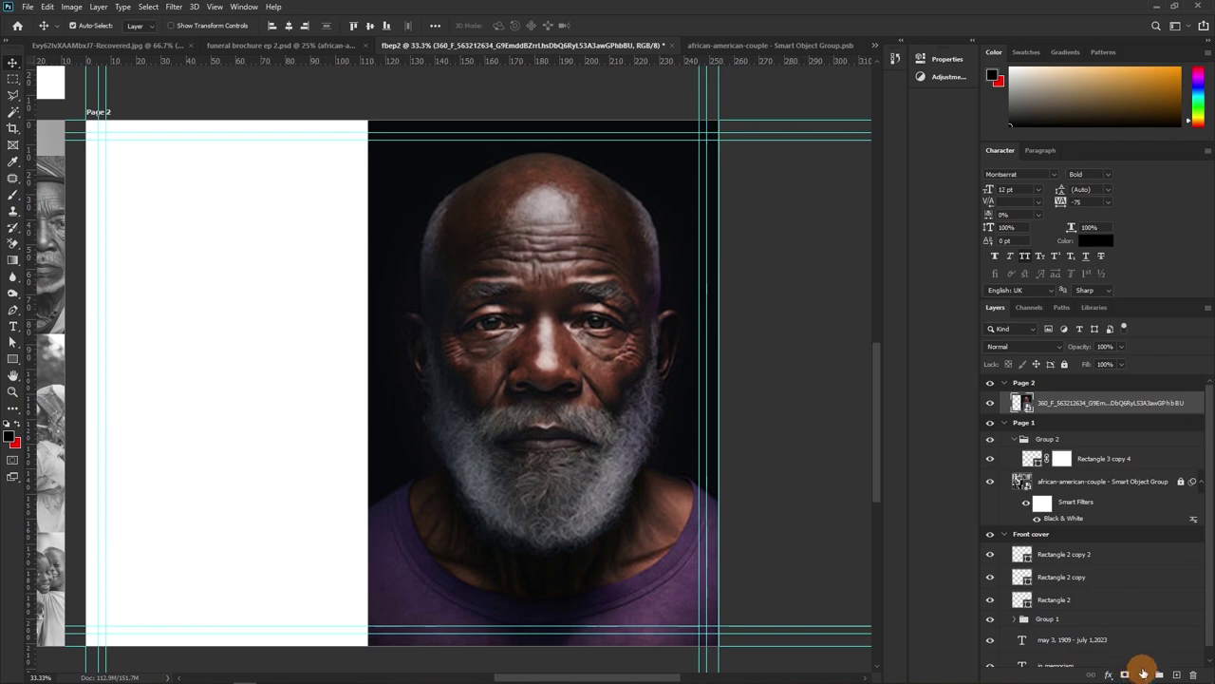
# Draw a rectangle covering all of Page 2 and move it beneath the portrait layer
pyautogui.click(1143, 674)
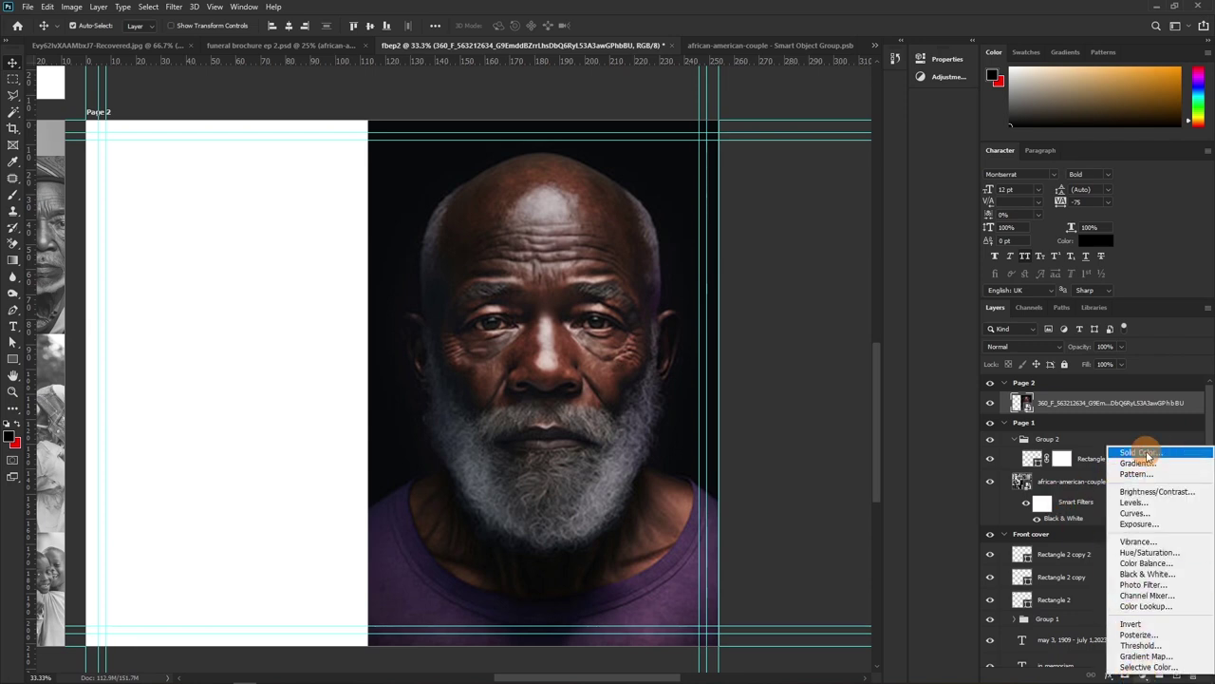
pyautogui.click(10, 361)
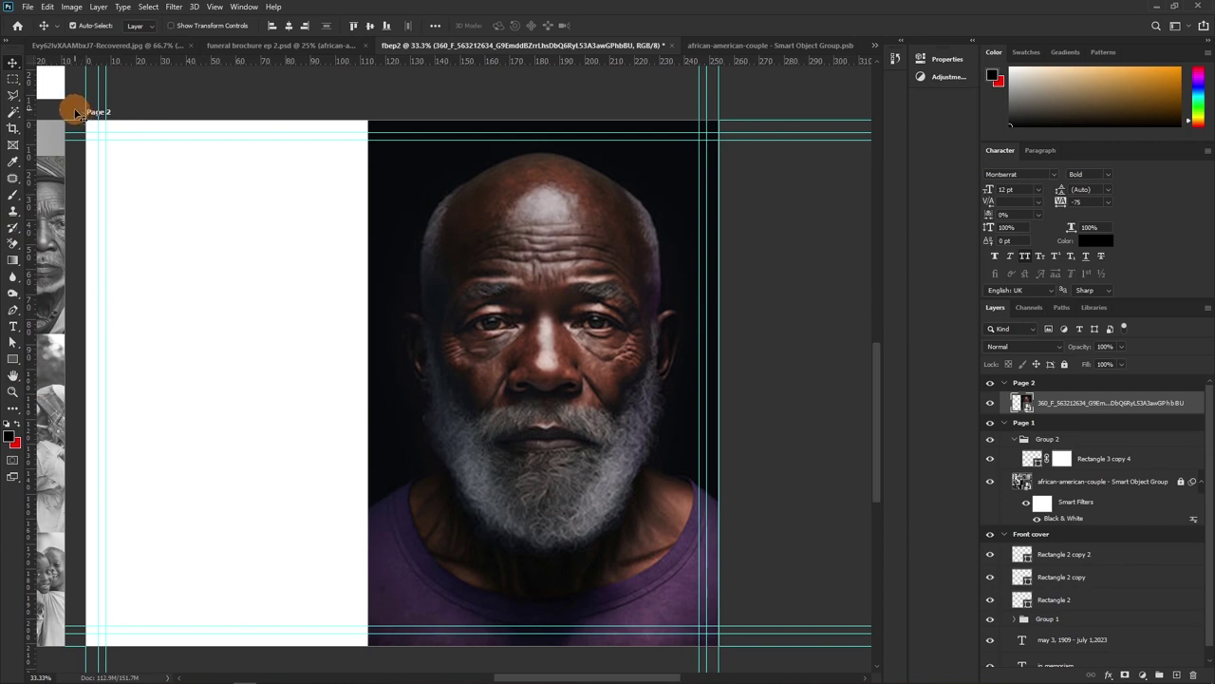
pyautogui.click(15, 353)
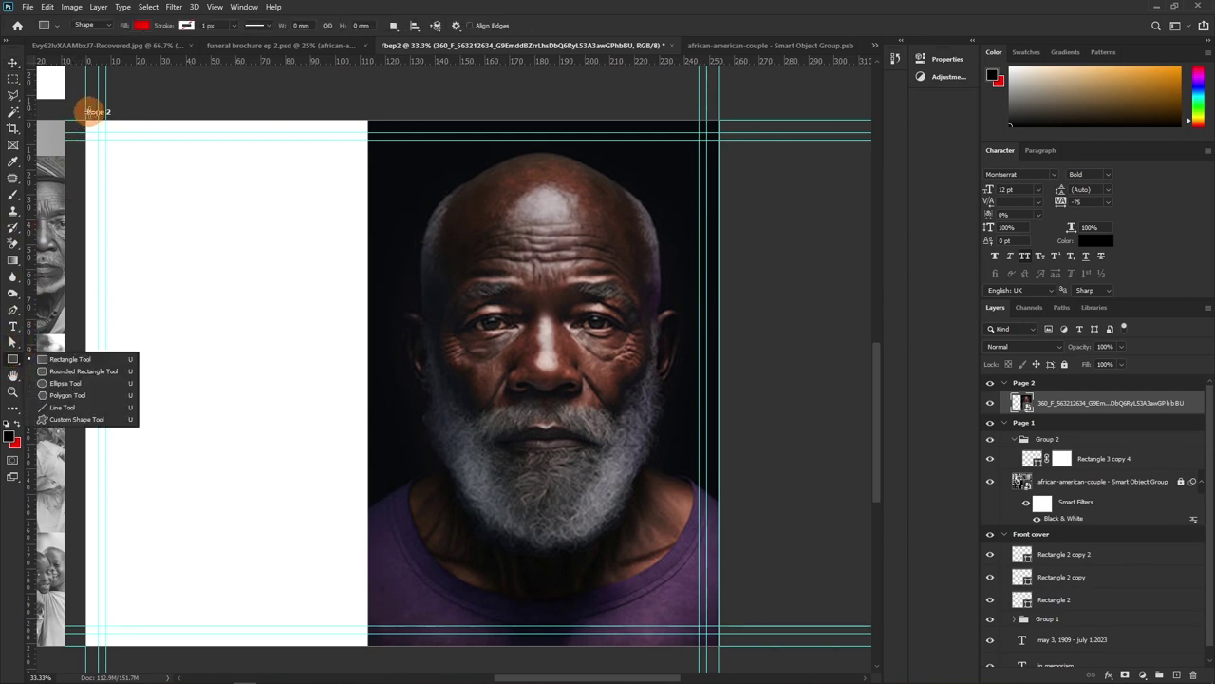
pyautogui.moveTo(88, 121); pyautogui.dragTo(725, 652)
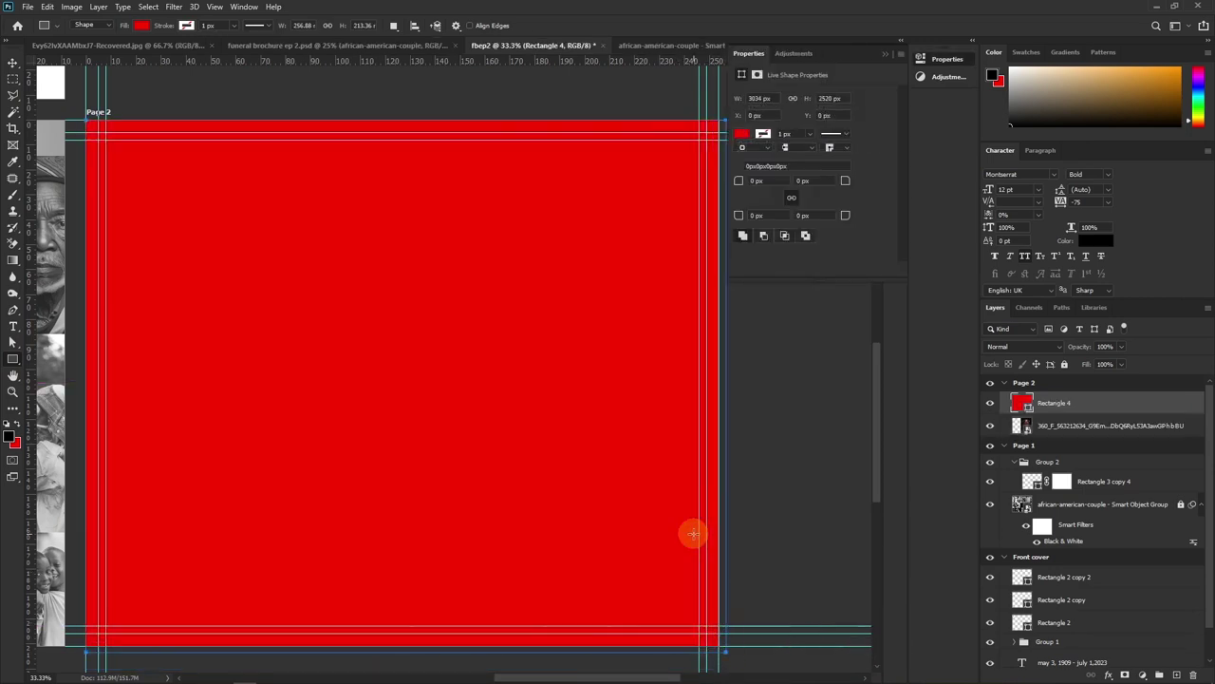
pyautogui.press('v')
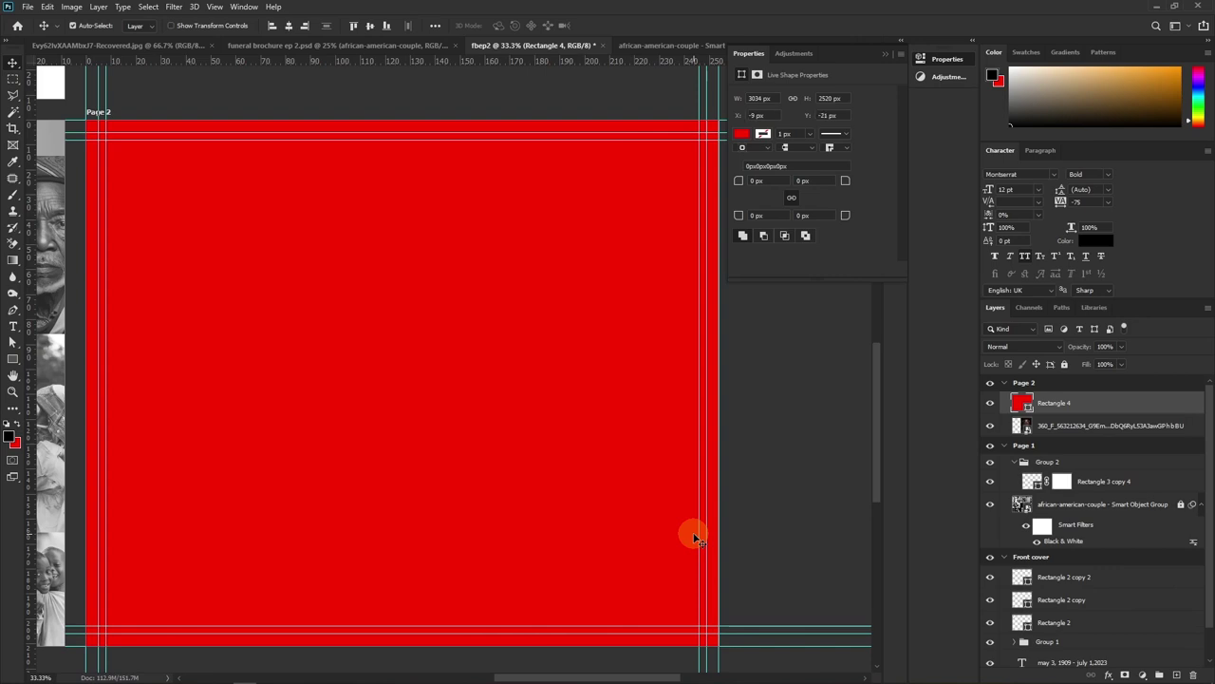
pyautogui.moveTo(1060, 405); pyautogui.dragTo(1064, 430)
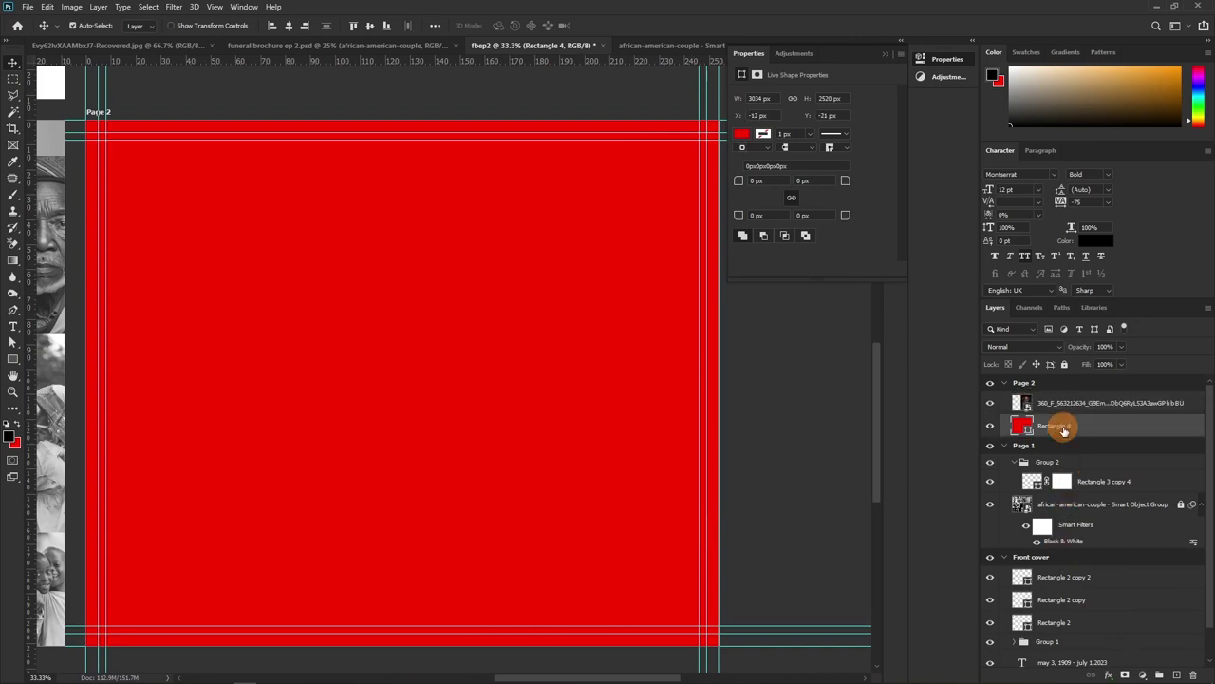
# Fill the rectangle with the near-black colour sampled from the portrait's backdrop
pyautogui.doubleClick(1028, 434)
pyautogui.click(399, 182)
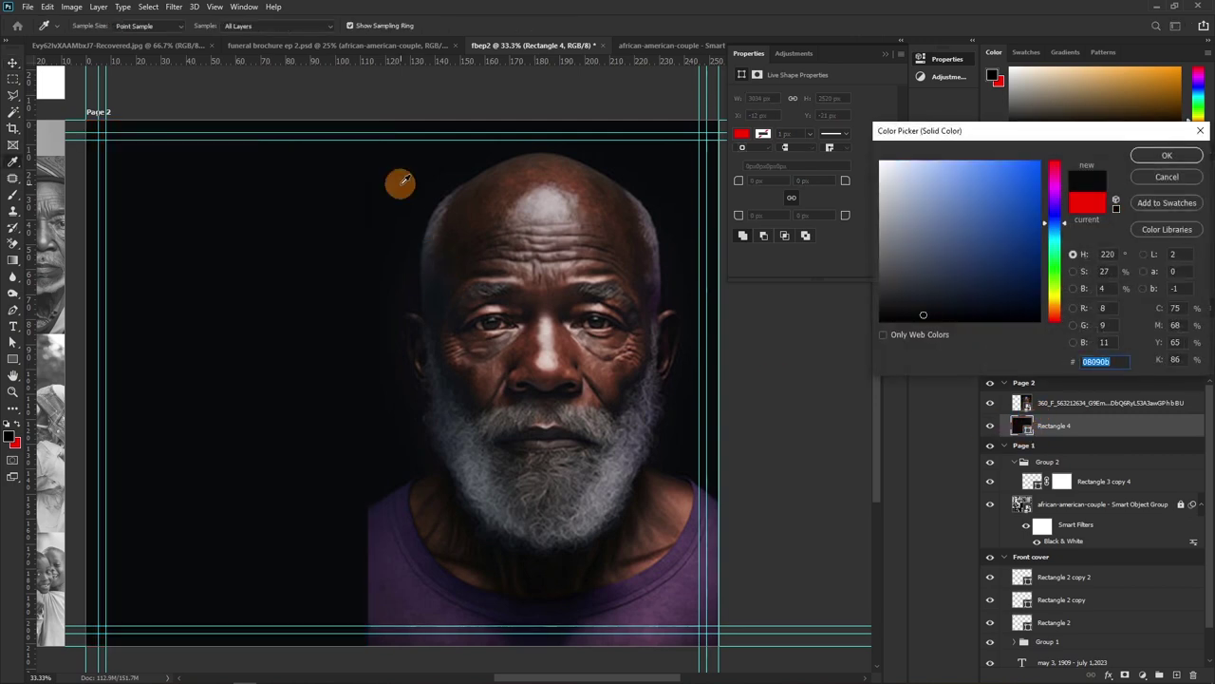
pyautogui.click(1166, 155)
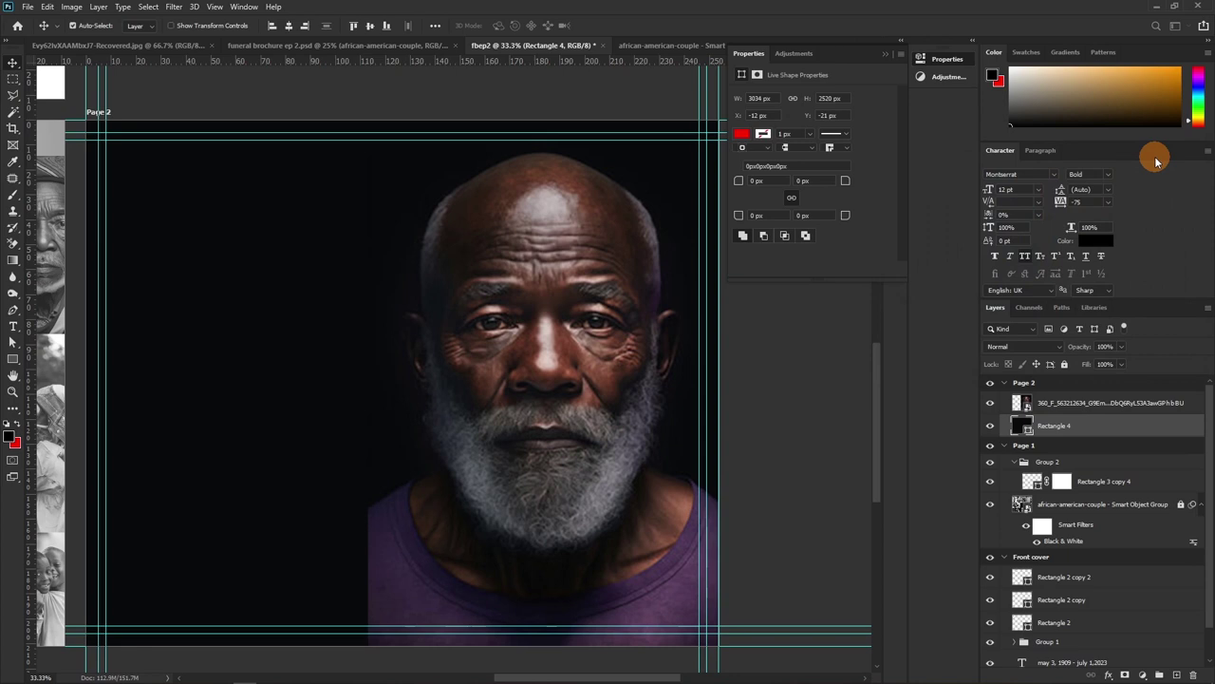
pyautogui.click(1080, 406)
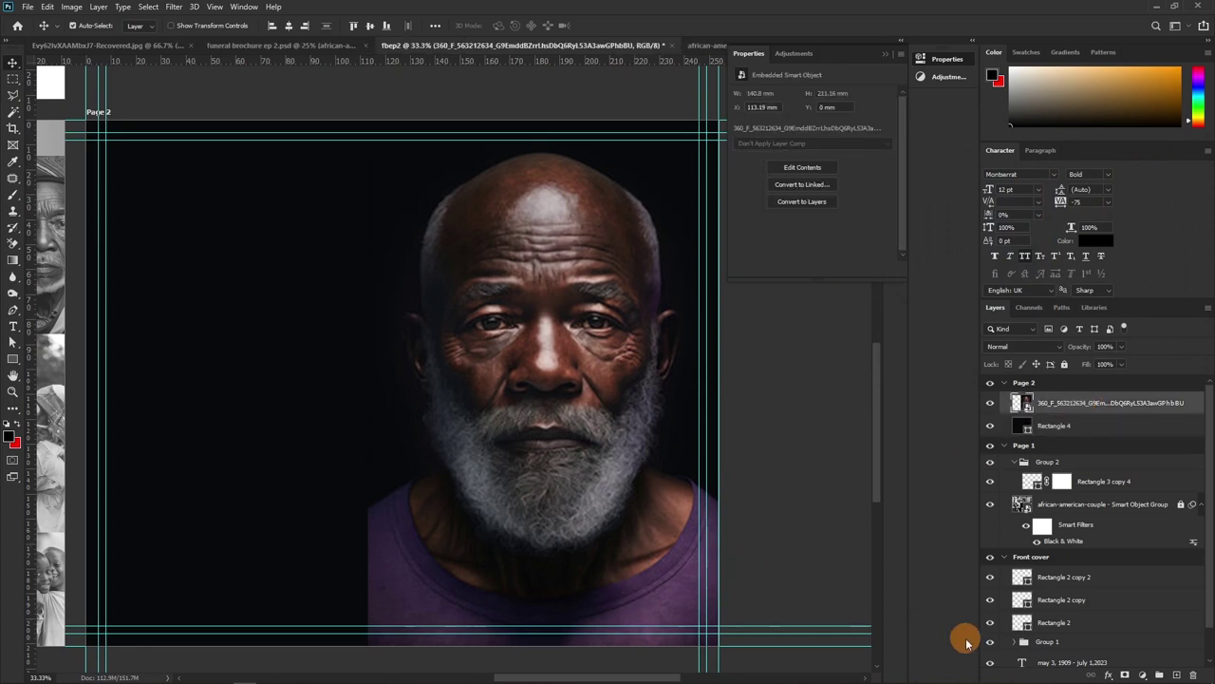
# Add a white mask to the portrait and soften its left edge with a 300 px soft round brush at 65% opacity
pyautogui.click(1125, 673)
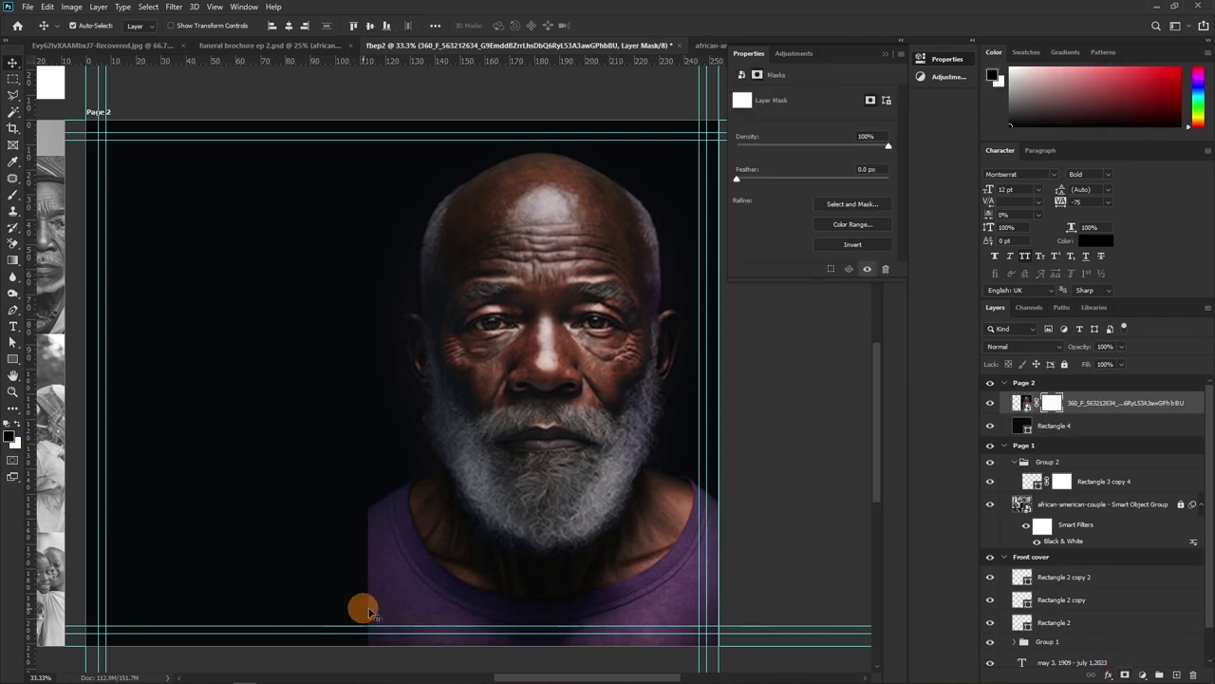
pyautogui.moveTo(445, 565); pyautogui.dragTo(453, 426)
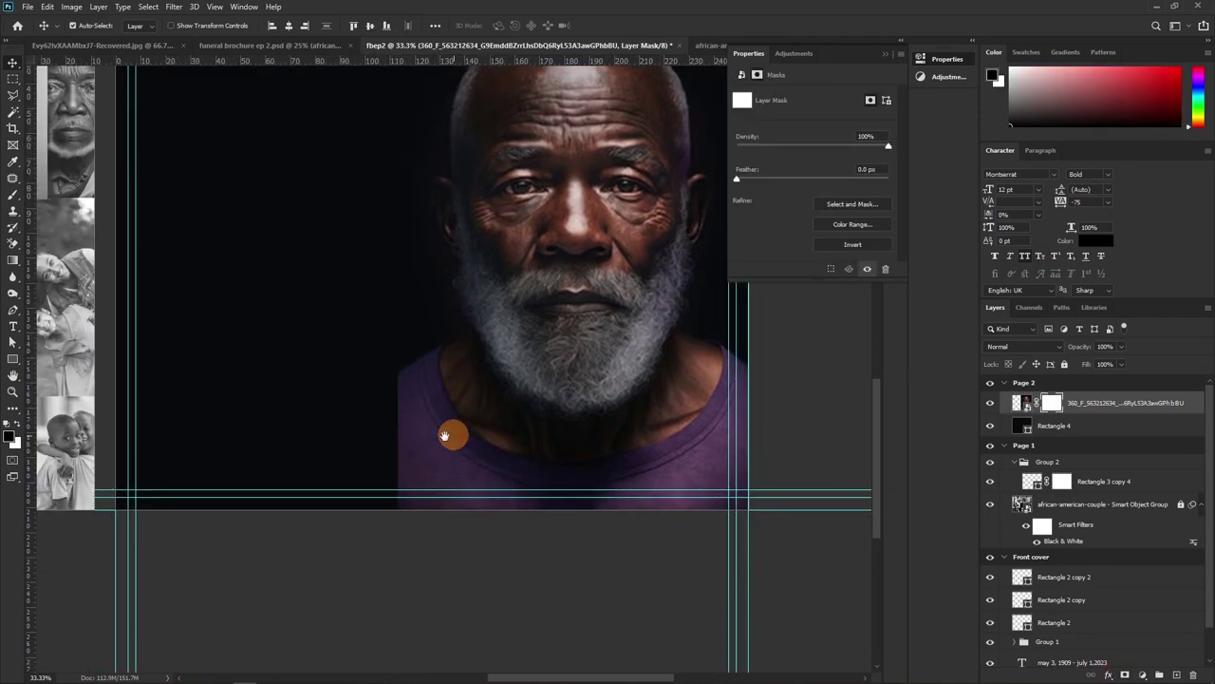
pyautogui.press('b')
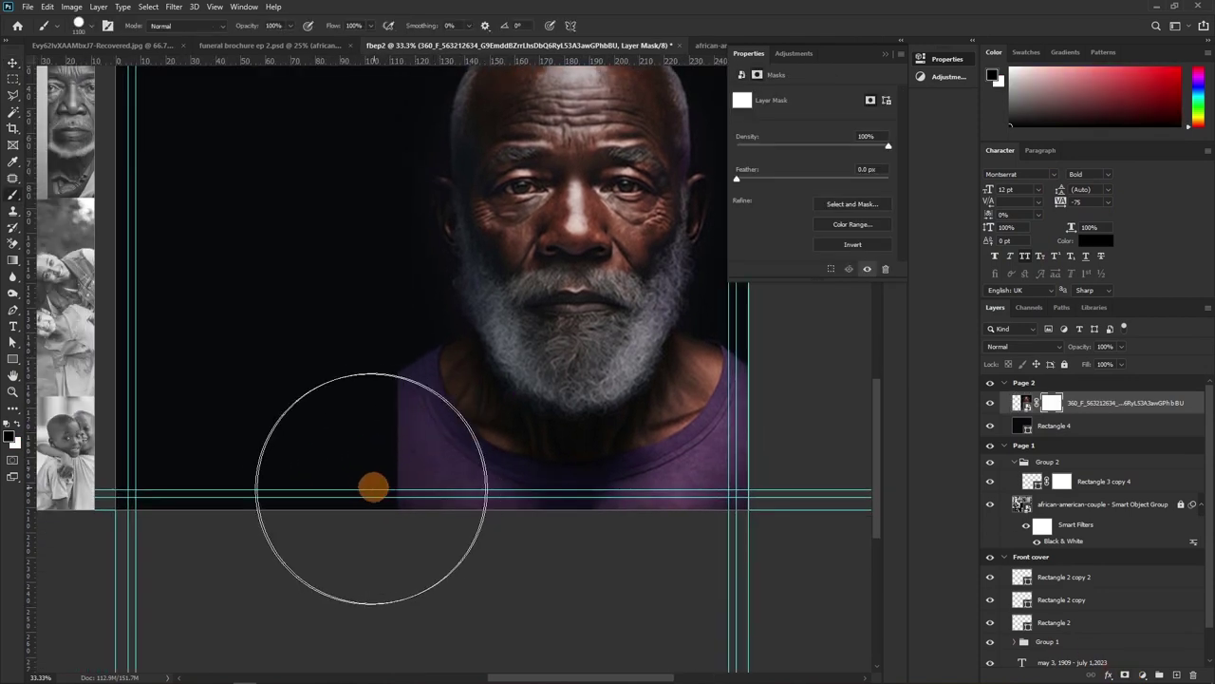
pyautogui.press('[')
pyautogui.press('[')
pyautogui.press('[')
pyautogui.press('[')
pyautogui.press('[')
pyautogui.press('[')
pyautogui.press('[')
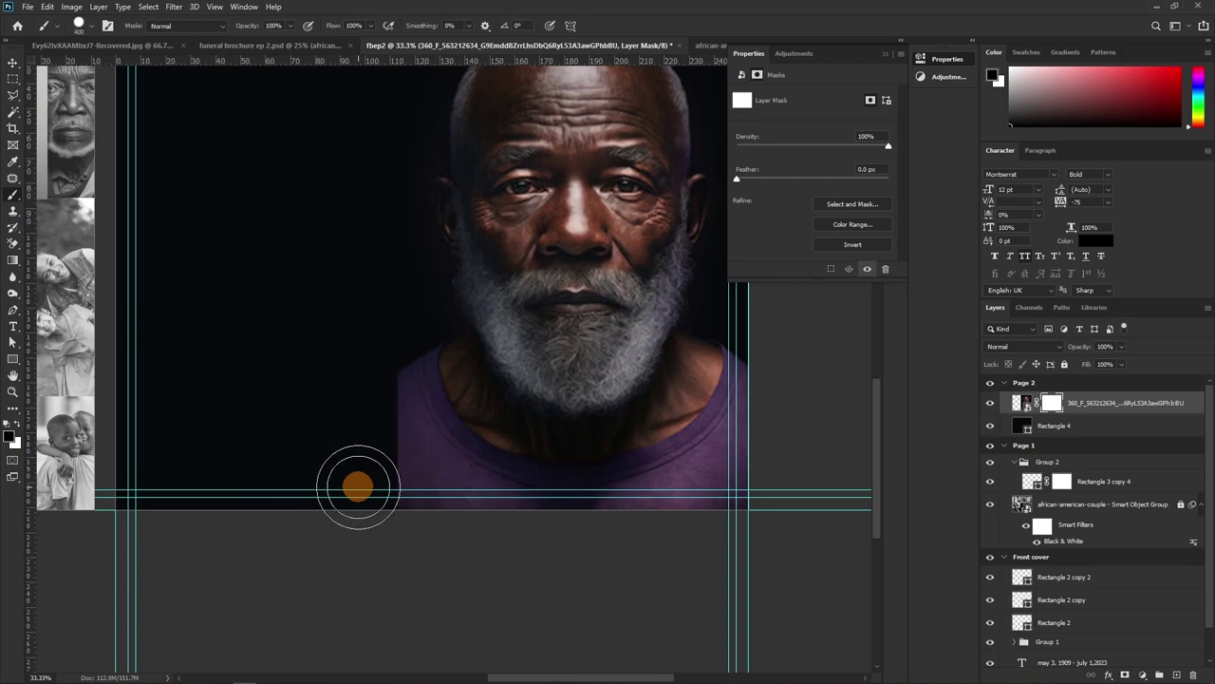
pyautogui.click(83, 25)
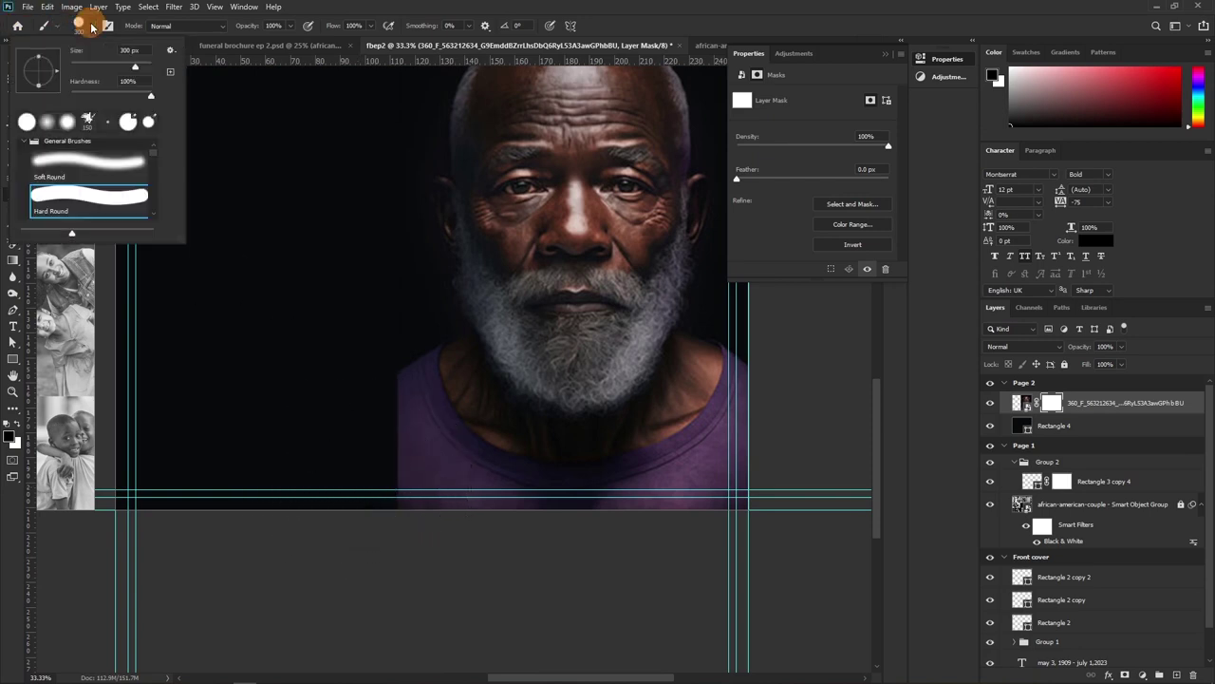
pyautogui.click(64, 167)
pyautogui.click(384, 391)
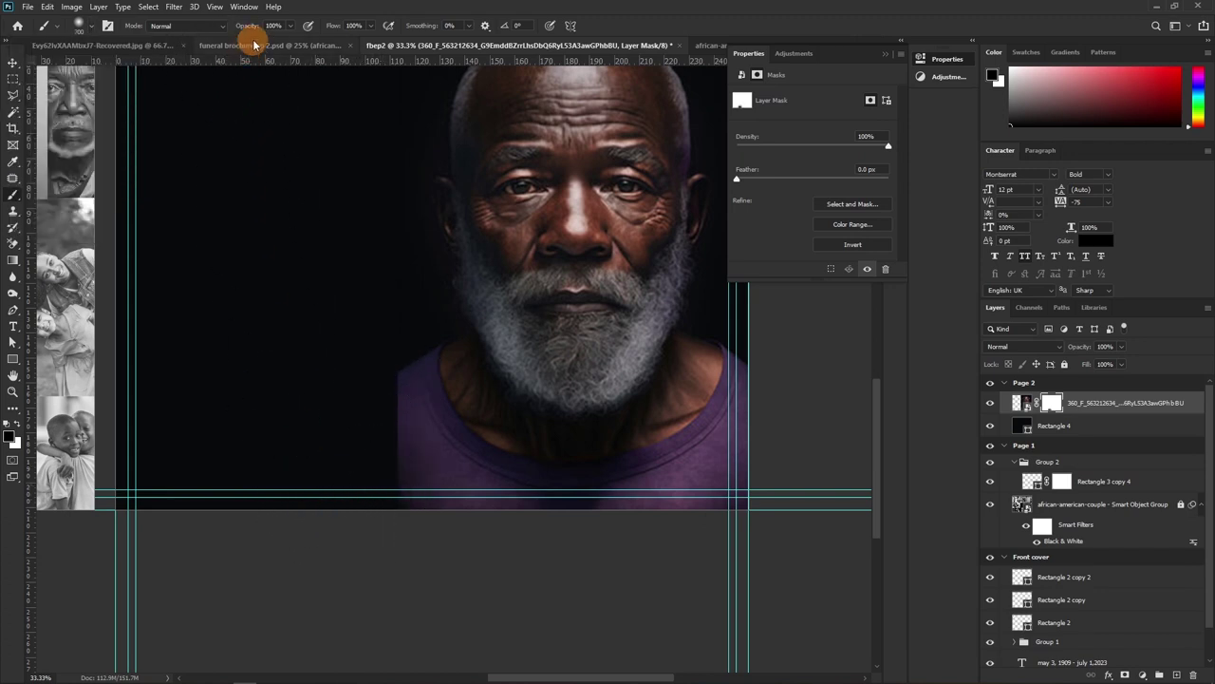
pyautogui.moveTo(251, 30)
pyautogui.mouseDown()
pyautogui.moveTo(238, 32)
pyautogui.moveTo(227, 168)
pyautogui.mouseUp()
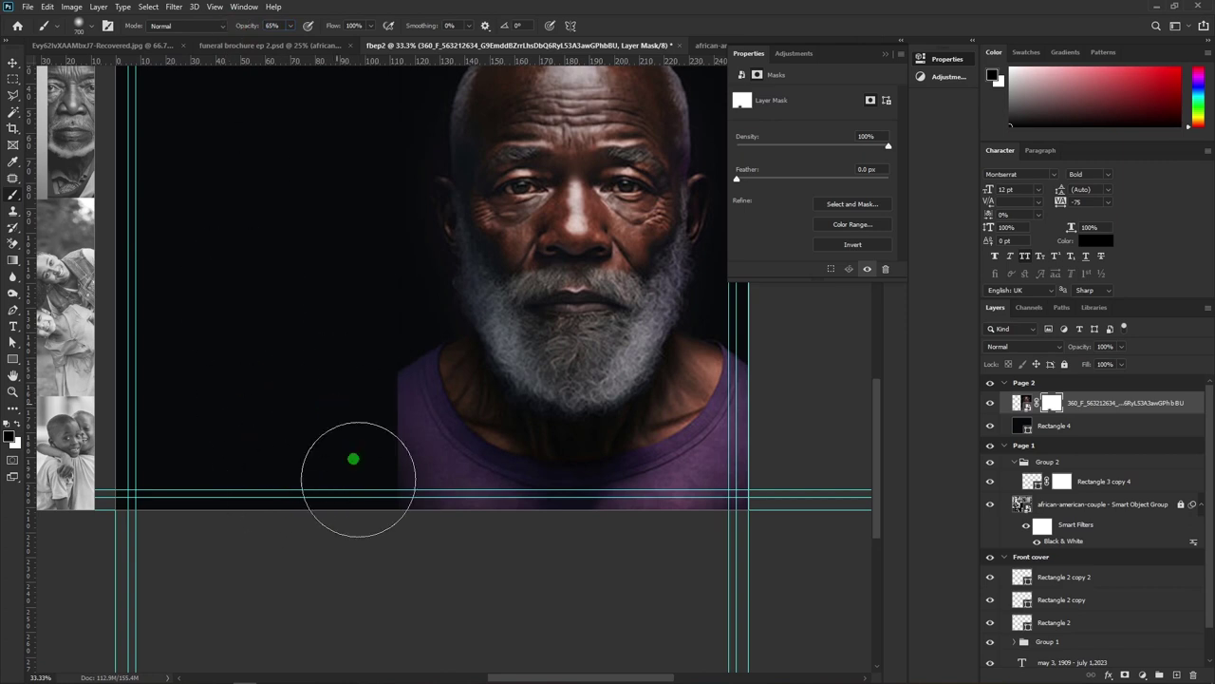
pyautogui.moveTo(364, 421)
pyautogui.mouseDown()
pyautogui.moveTo(404, 502)
pyautogui.moveTo(428, 217)
pyautogui.mouseUp()
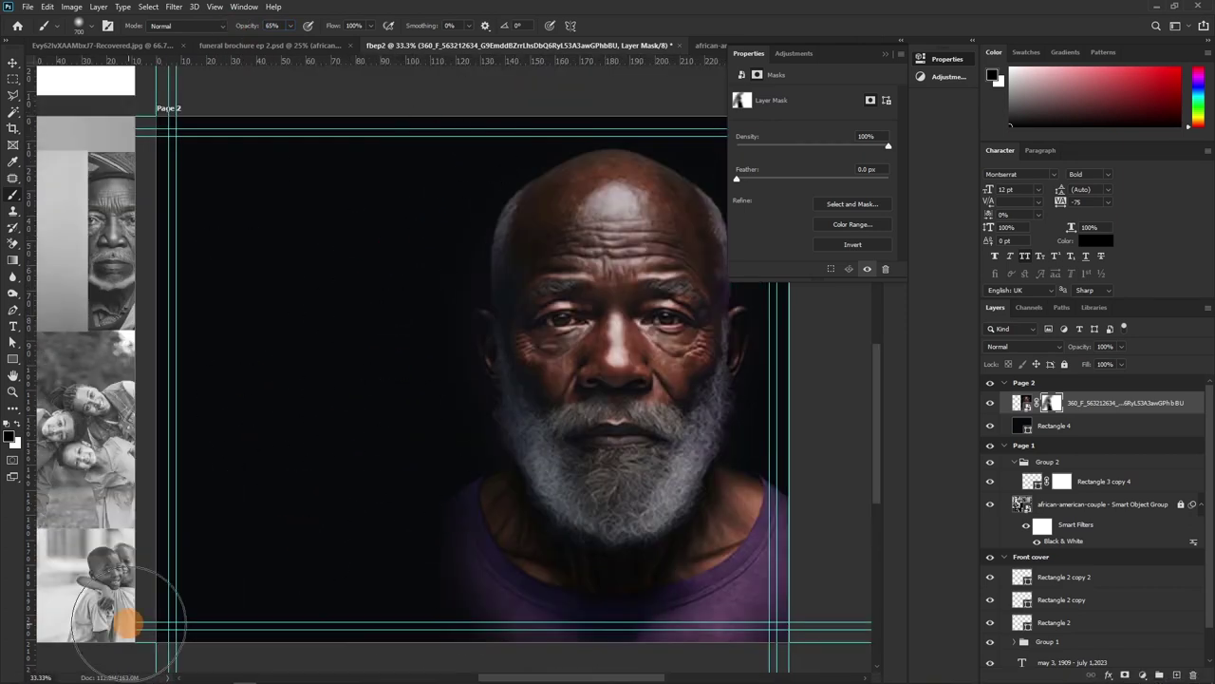
pyautogui.press('v')
pyautogui.moveTo(346, 386); pyautogui.dragTo(396, 380)
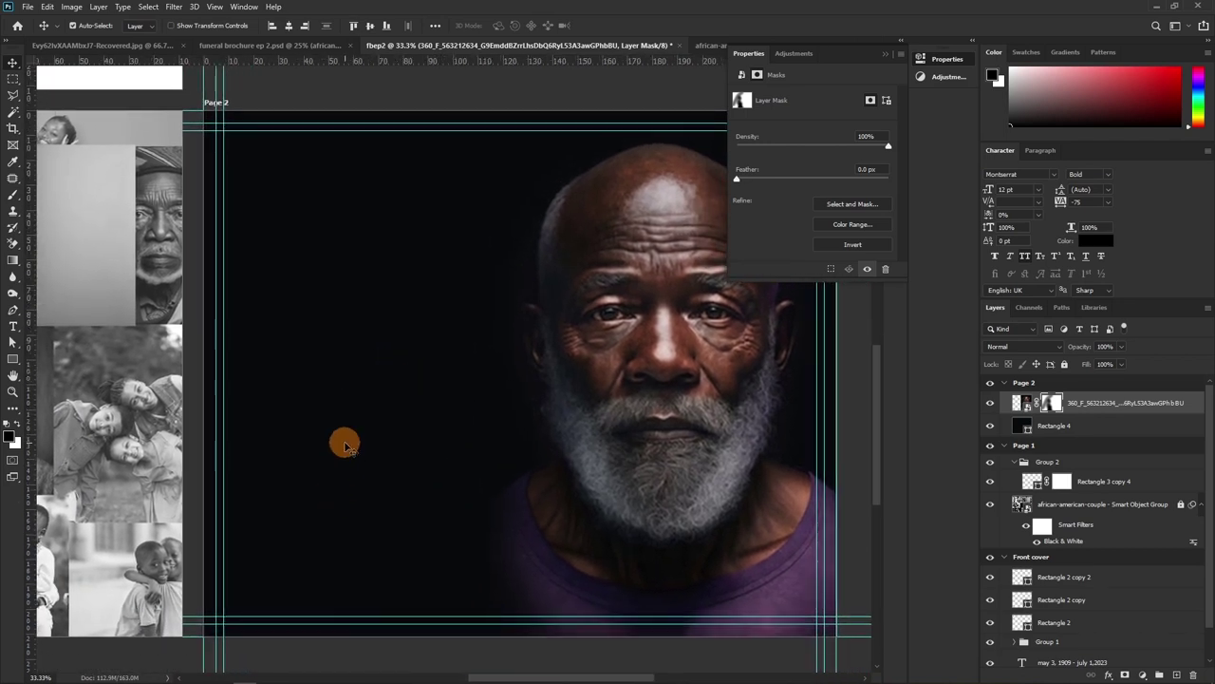
# Switch to the Type tool to begin adding Page 2's text
pyautogui.press('t')
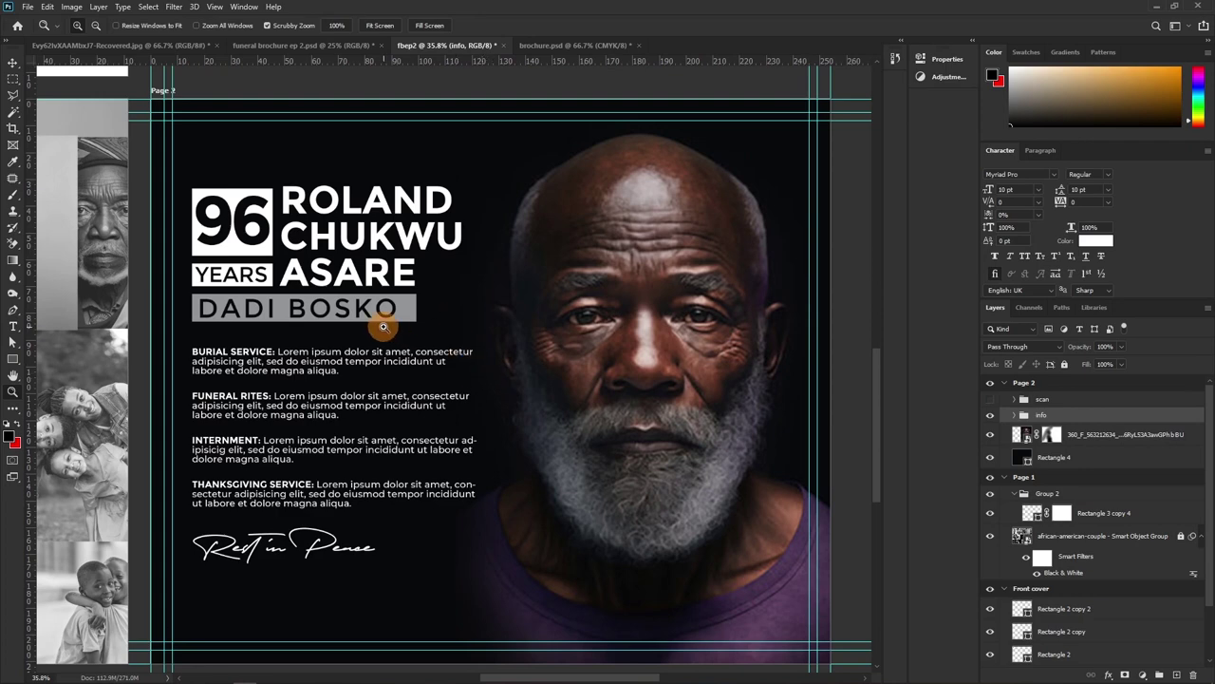
pyautogui.press('v')
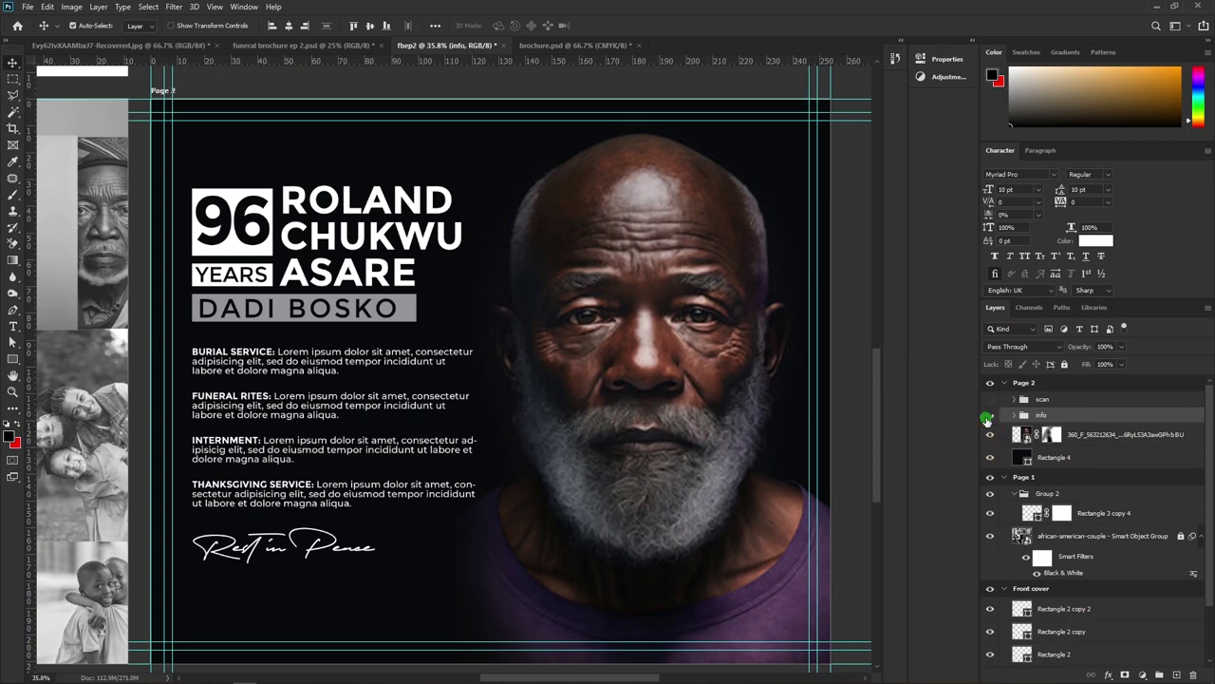
# Hide the info group's text, then toggle Rectangle 4 and the portrait's fade mask off and on to compare
pyautogui.click(990, 415)
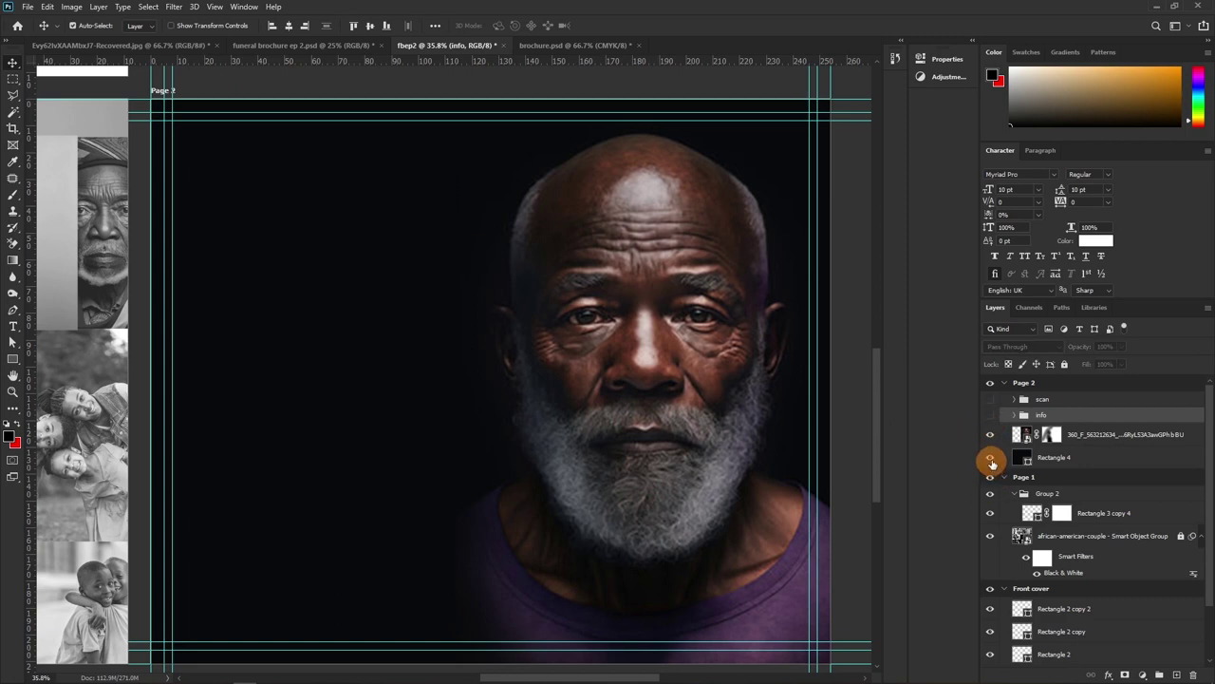
pyautogui.click(990, 457)
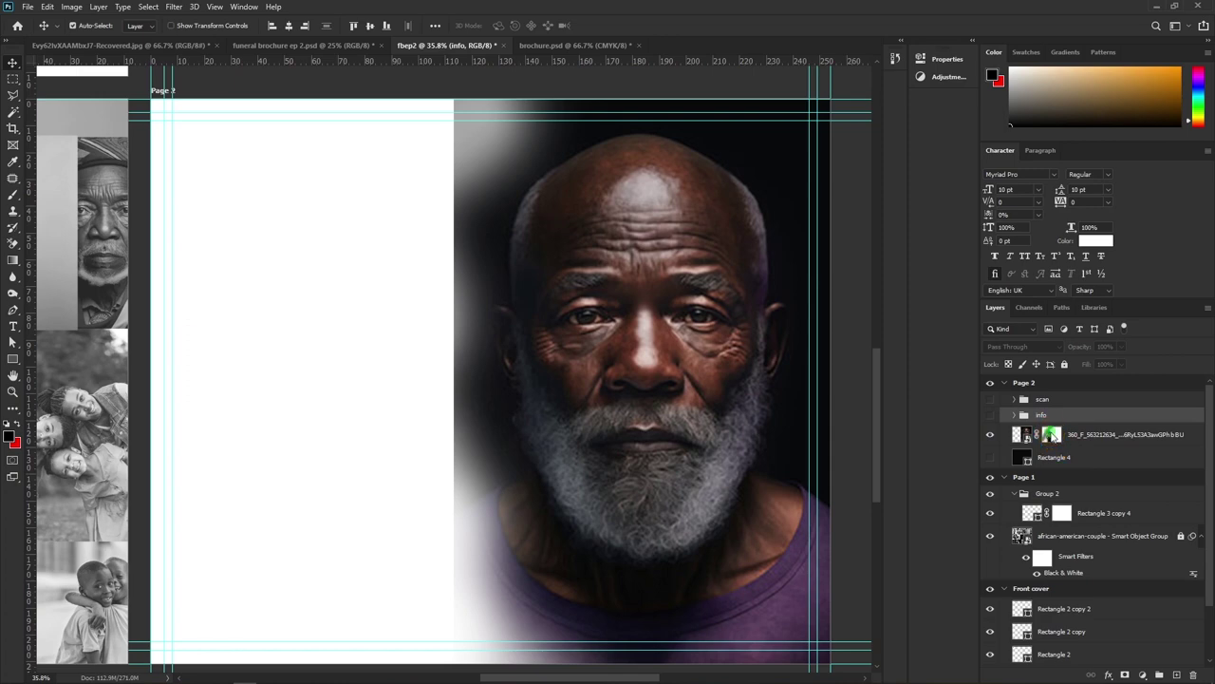
pyautogui.rightClick(1053, 437)
pyautogui.click(1073, 440)
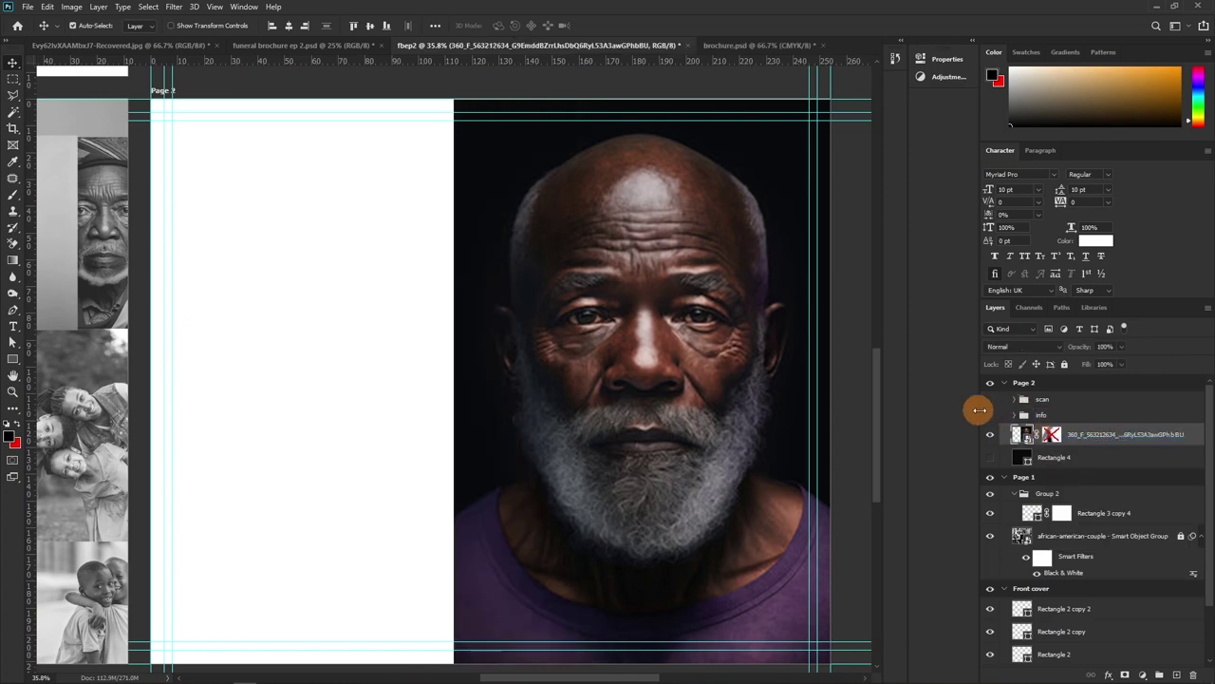
pyautogui.click(990, 464)
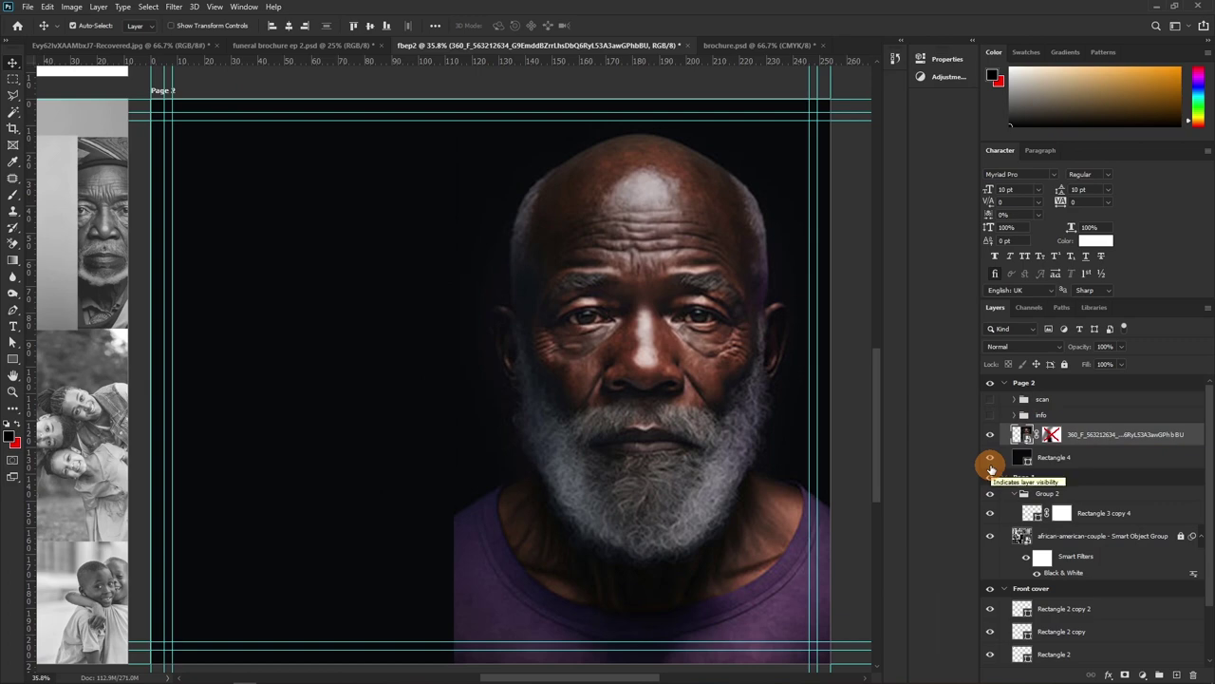
pyautogui.rightClick(1051, 435)
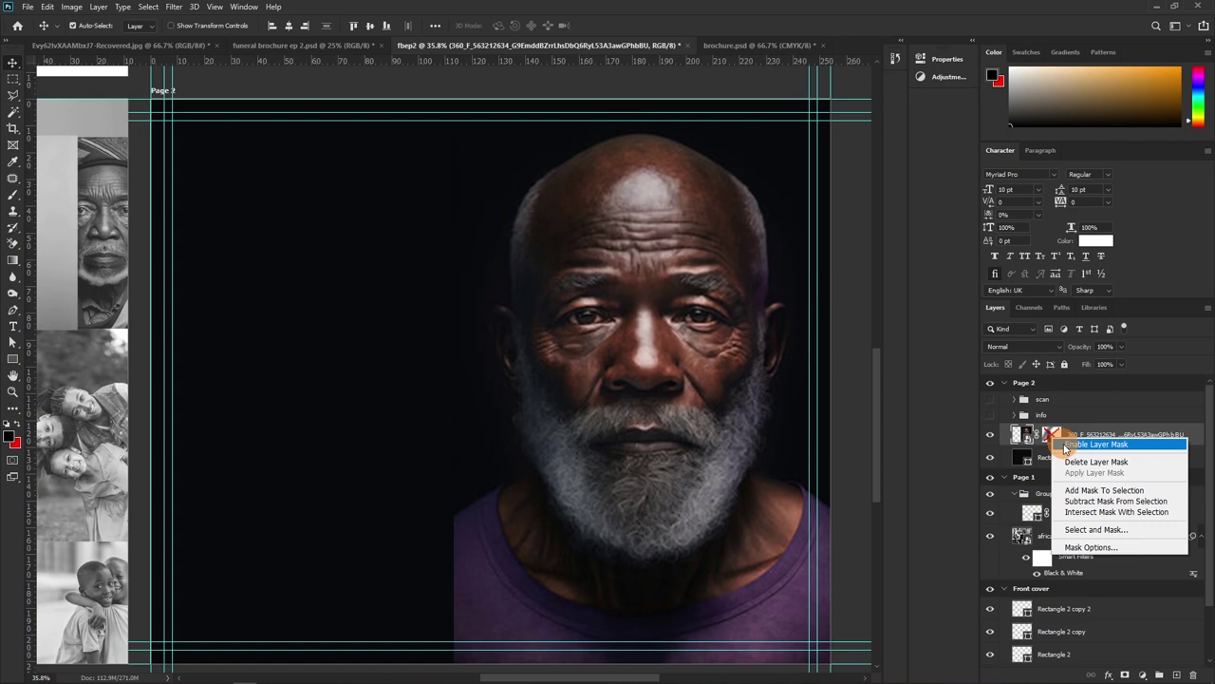
pyautogui.click(1092, 445)
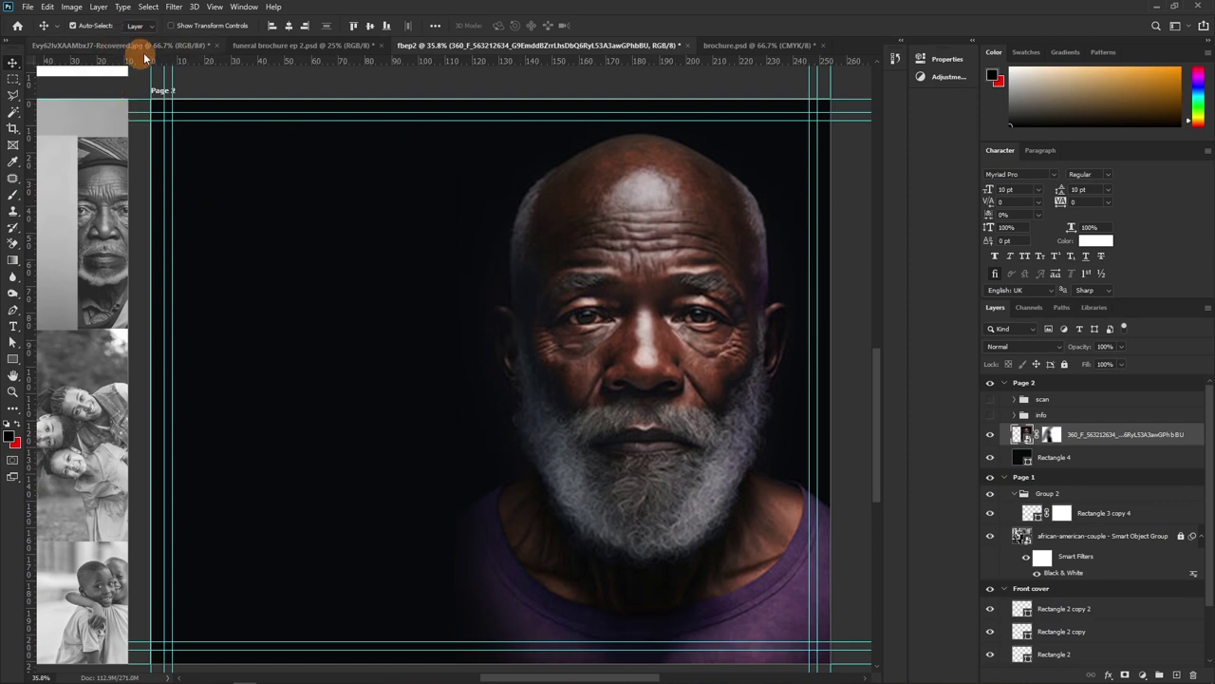
# Duplicate the portrait and Rectangle 4 layers, hiding the original background rectangle
pyautogui.click(149, 7)
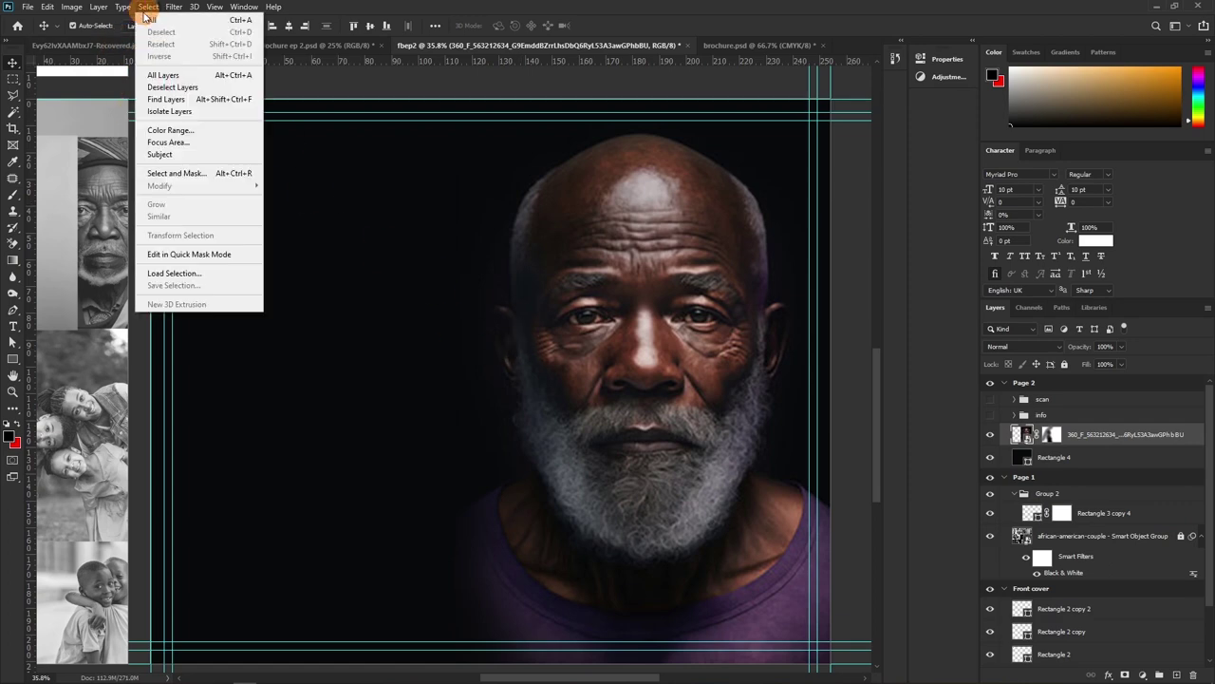
pyautogui.click(161, 153)
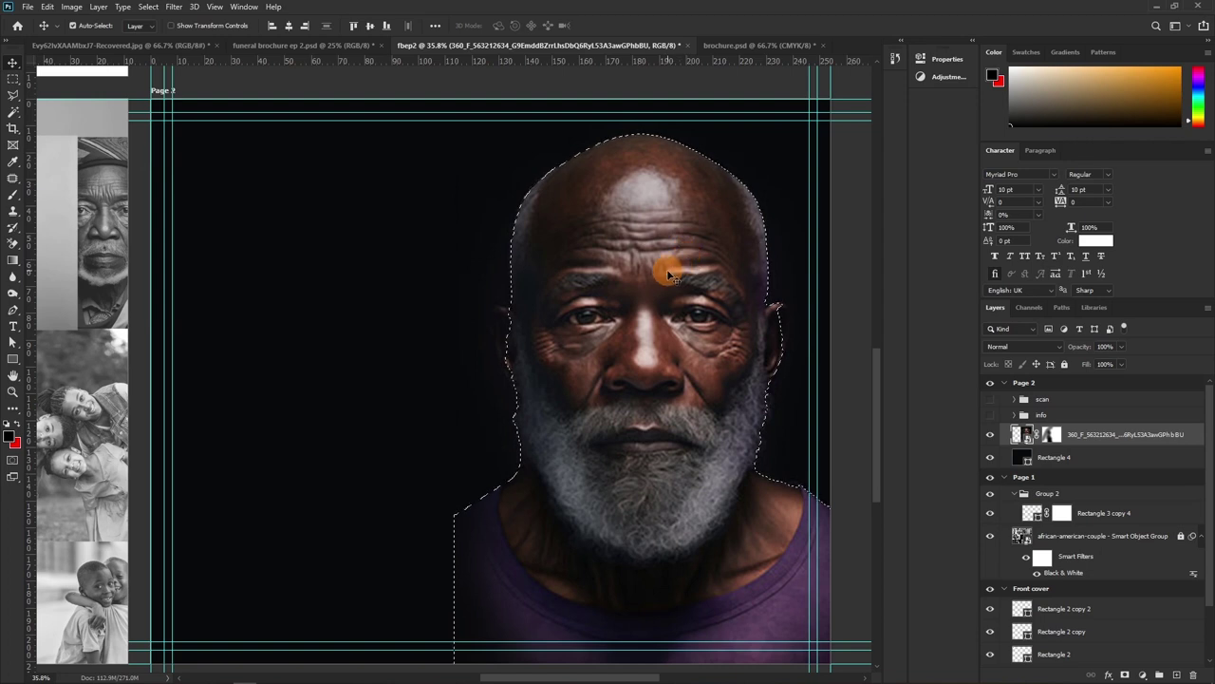
pyautogui.hotkey('ctrl', 'd')
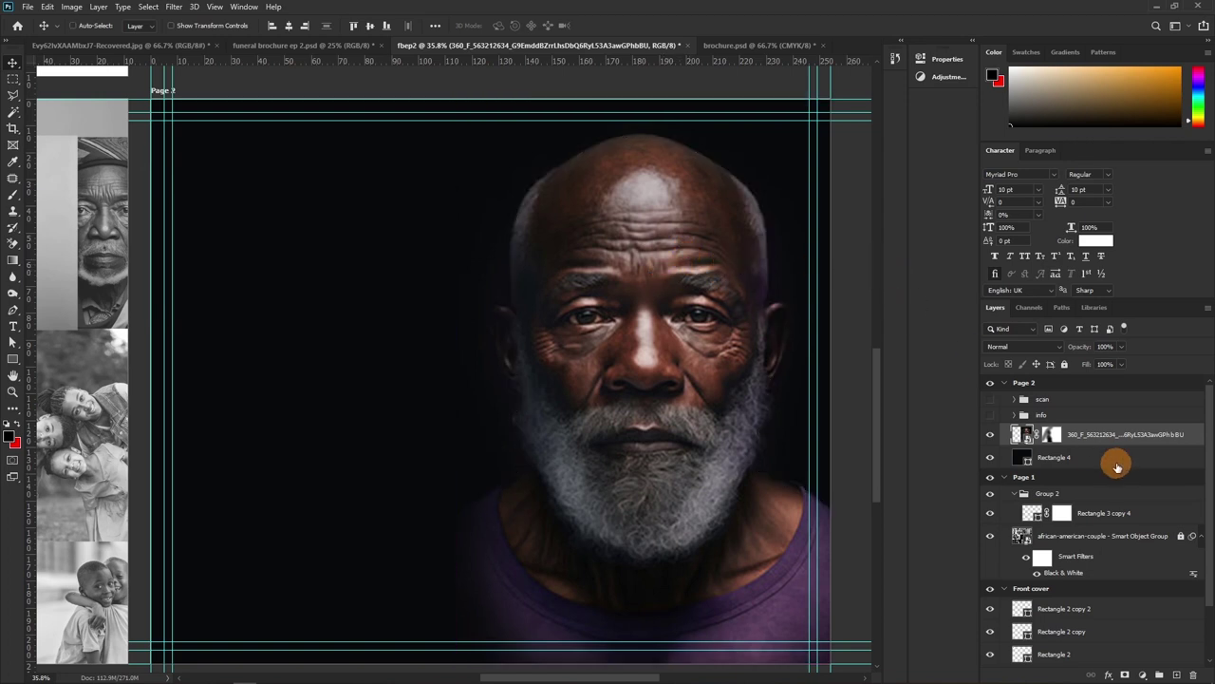
pyautogui.click(1110, 457)
pyautogui.hotkey('ctrl', 'j')
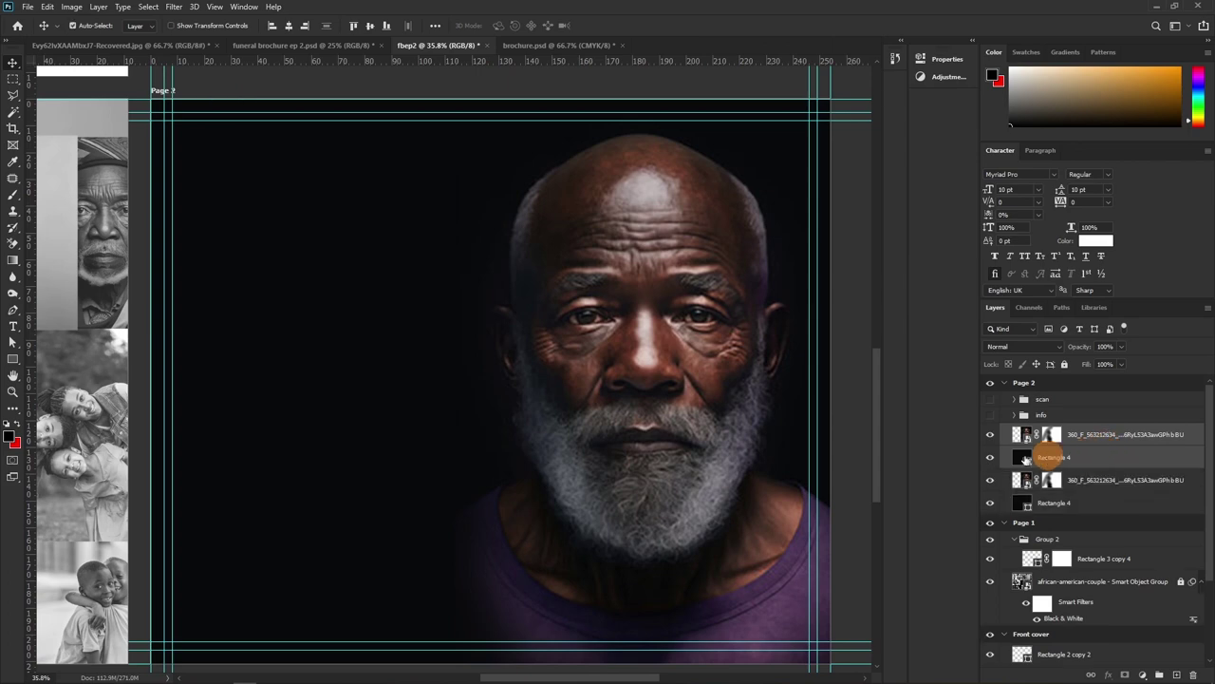
pyautogui.click(988, 500)
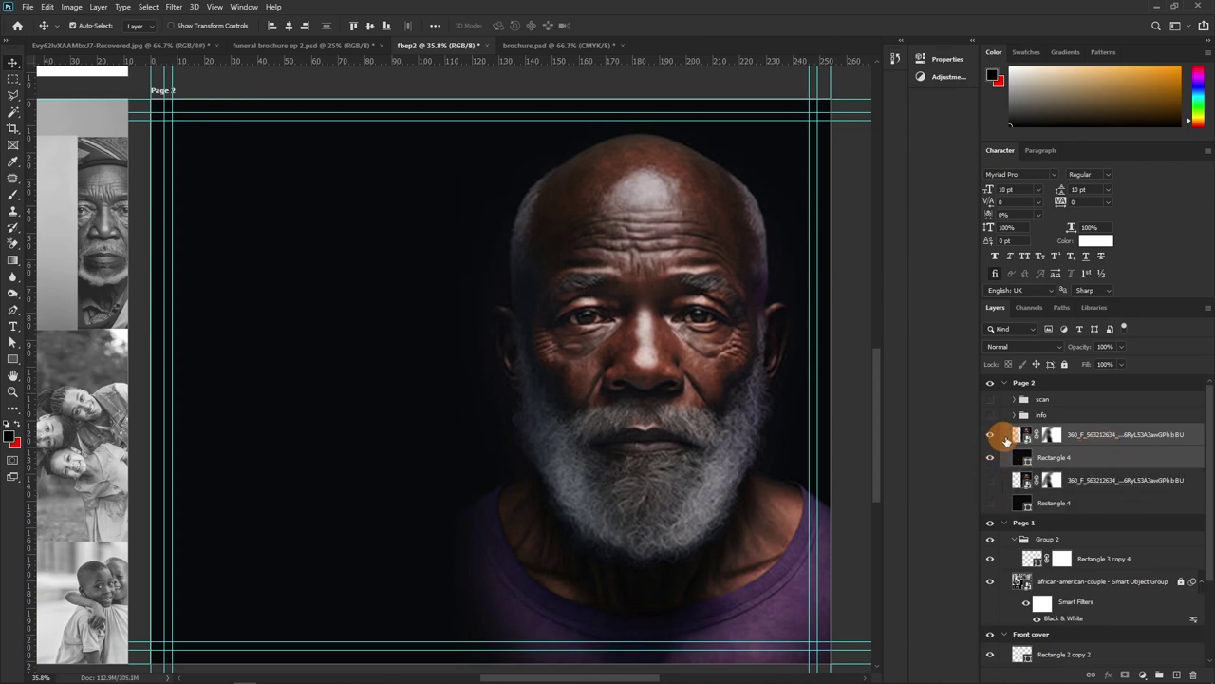
pyautogui.click(1022, 436)
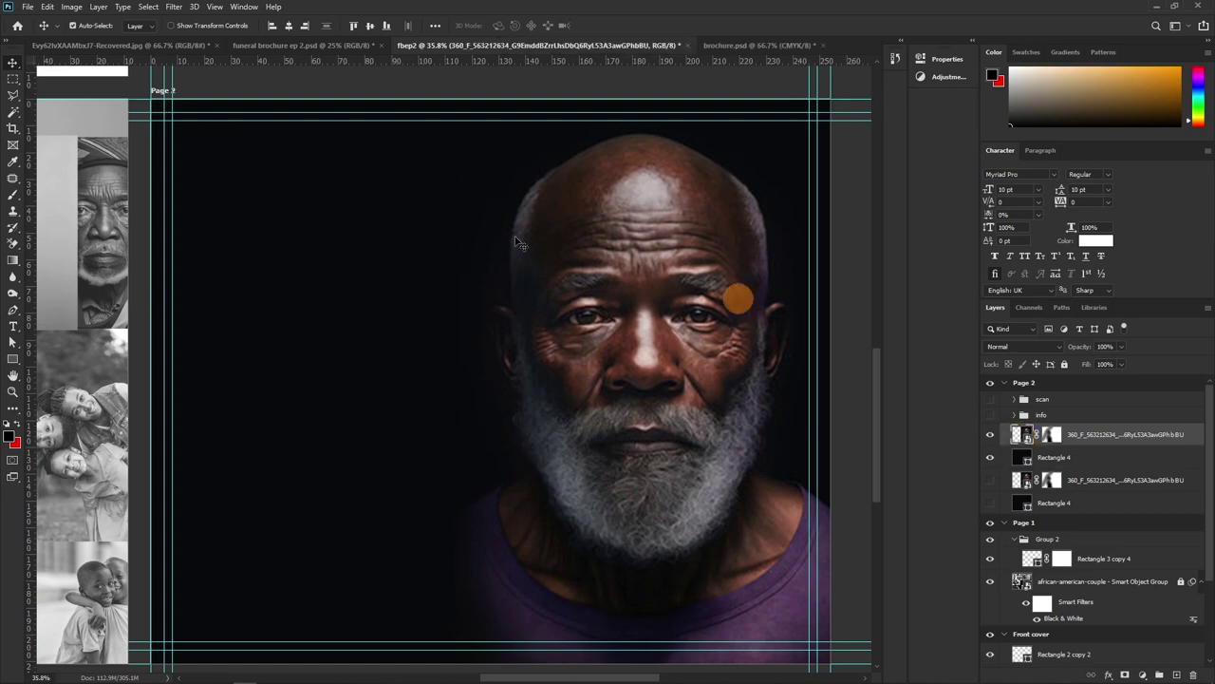
# Select the man as subject, invert the selection to the backdrop, and target the photo's layer mask
pyautogui.click(148, 7)
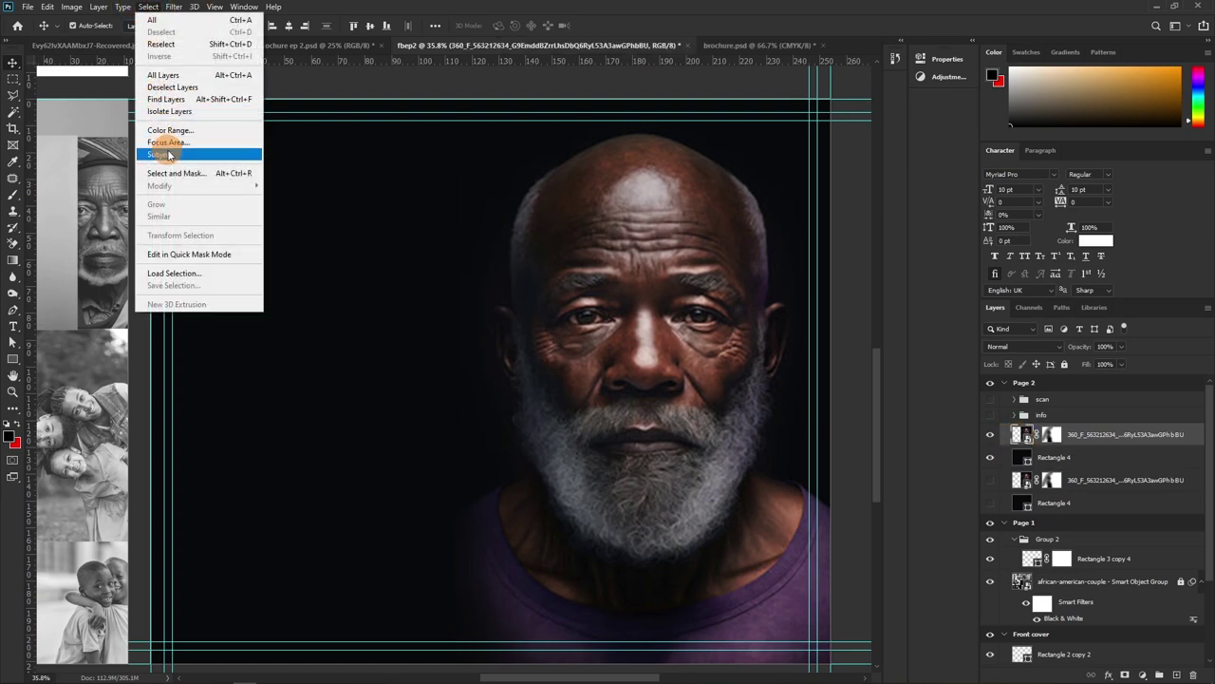
pyautogui.click(159, 153)
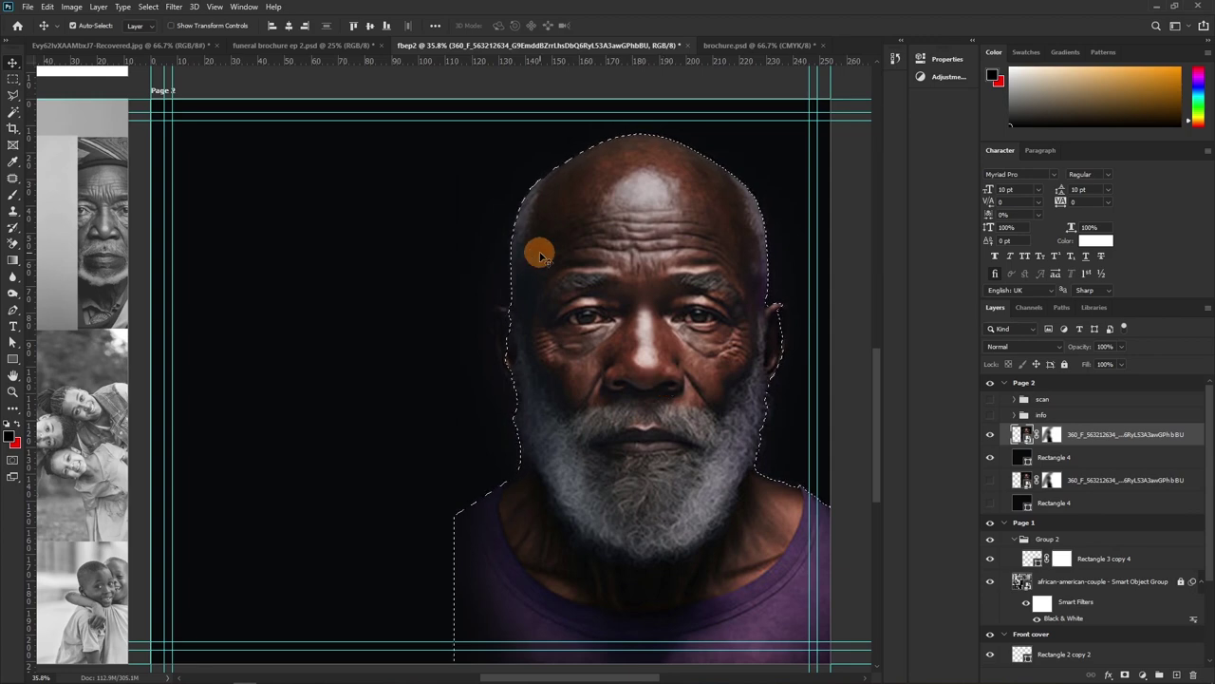
pyautogui.click(151, 6)
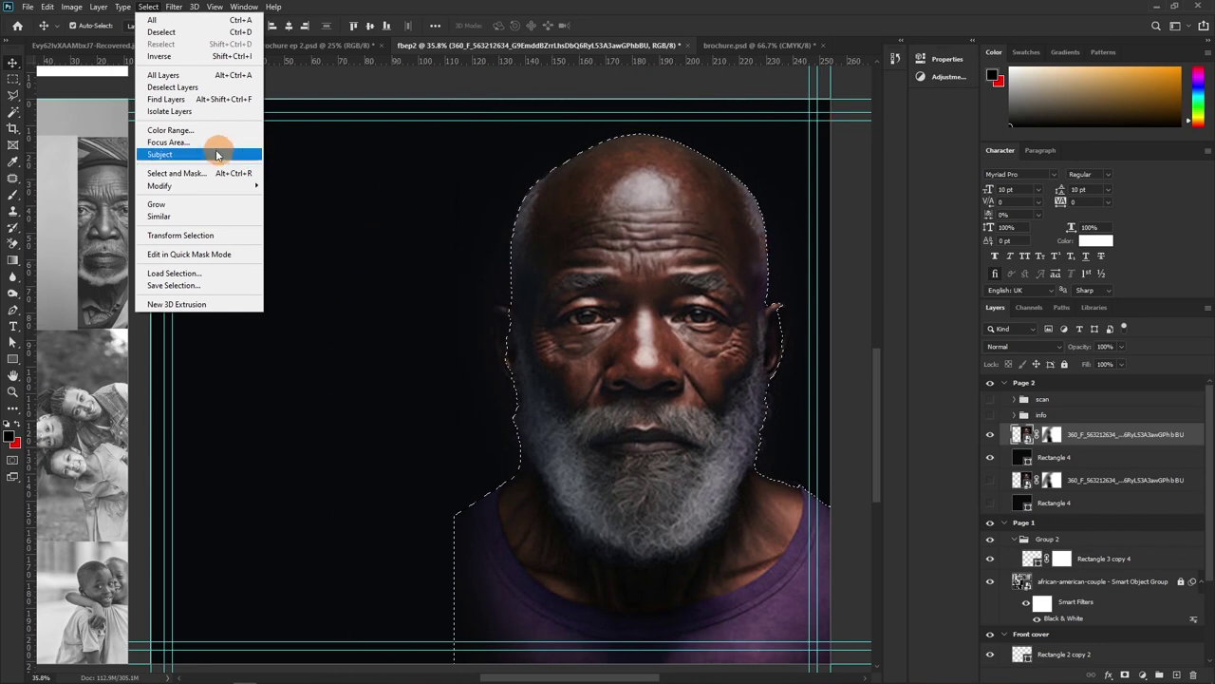
pyautogui.click(162, 56)
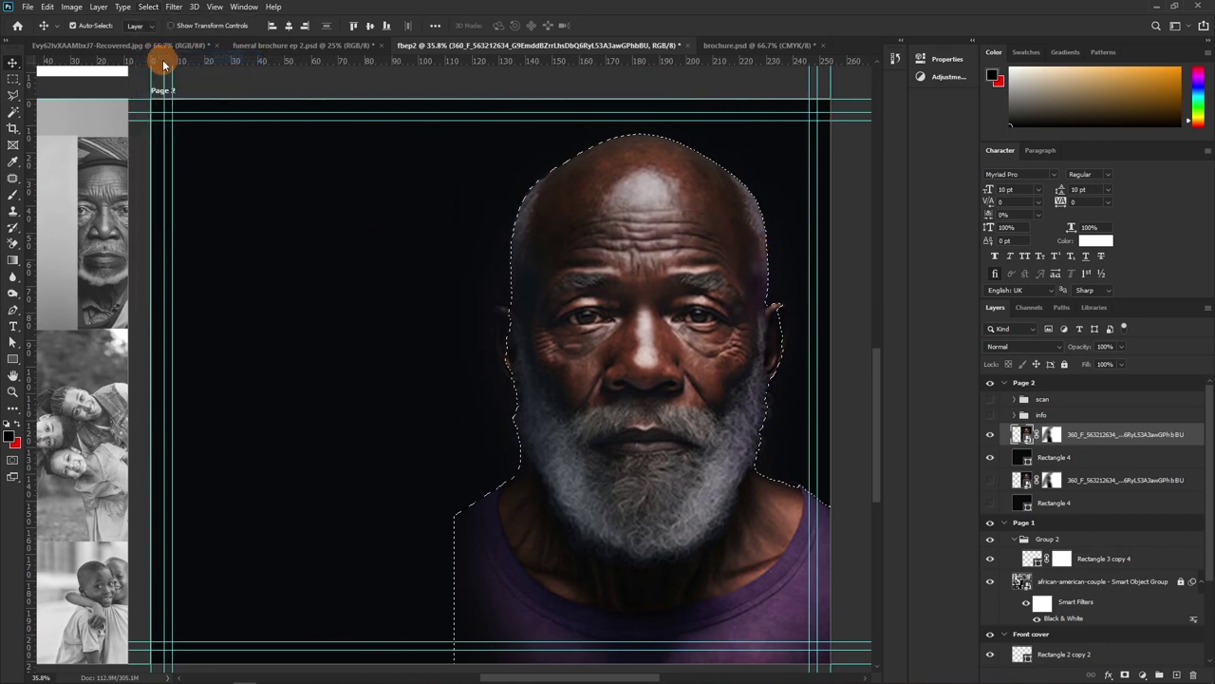
pyautogui.click(1054, 436)
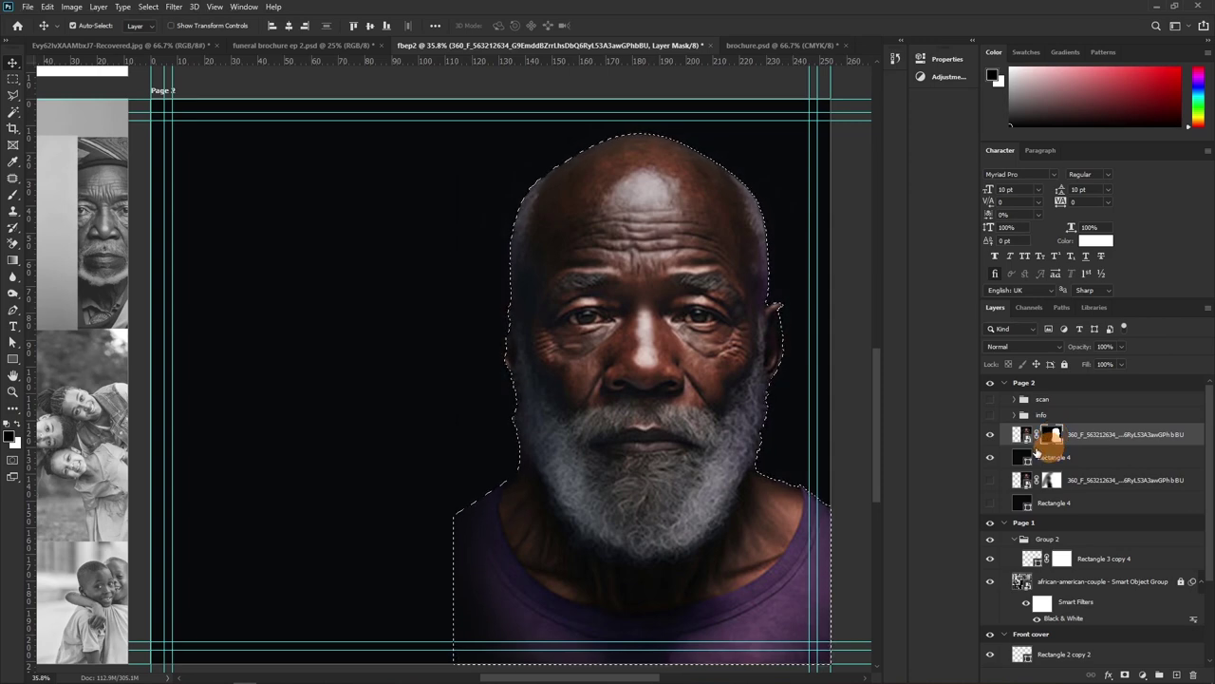
# Toggle Rectangle 4 off and on to check the cutout, then deselect with Ctrl+D
pyautogui.click(991, 460)
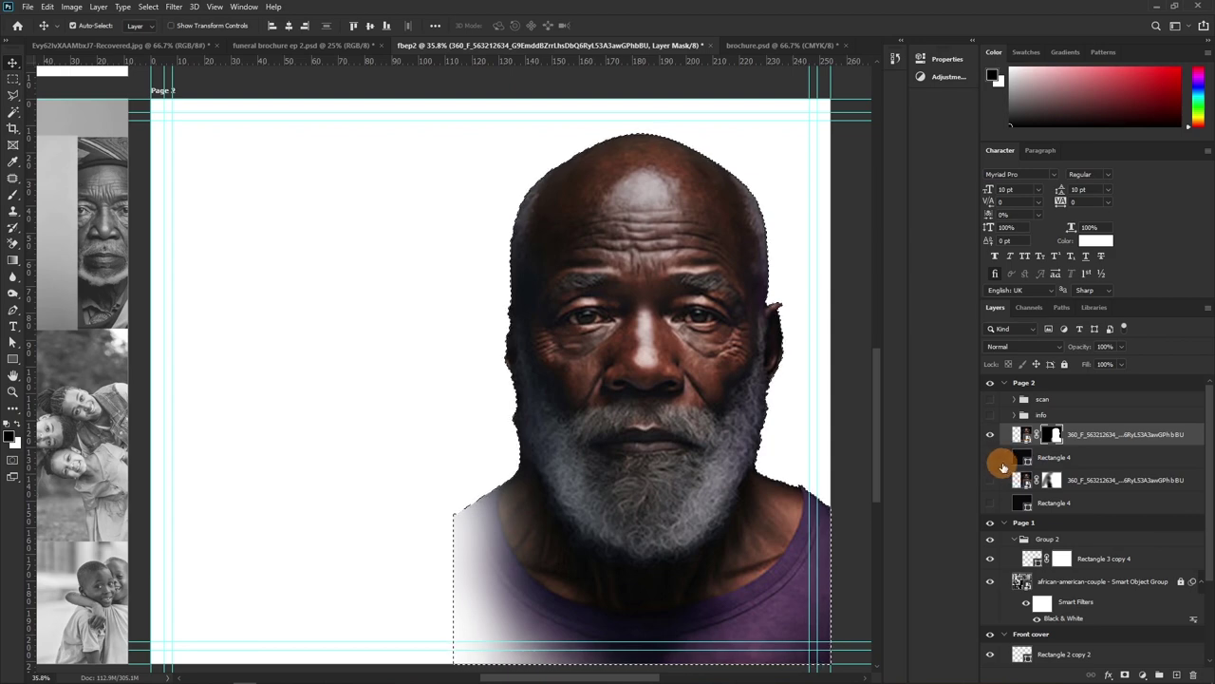
pyautogui.click(990, 457)
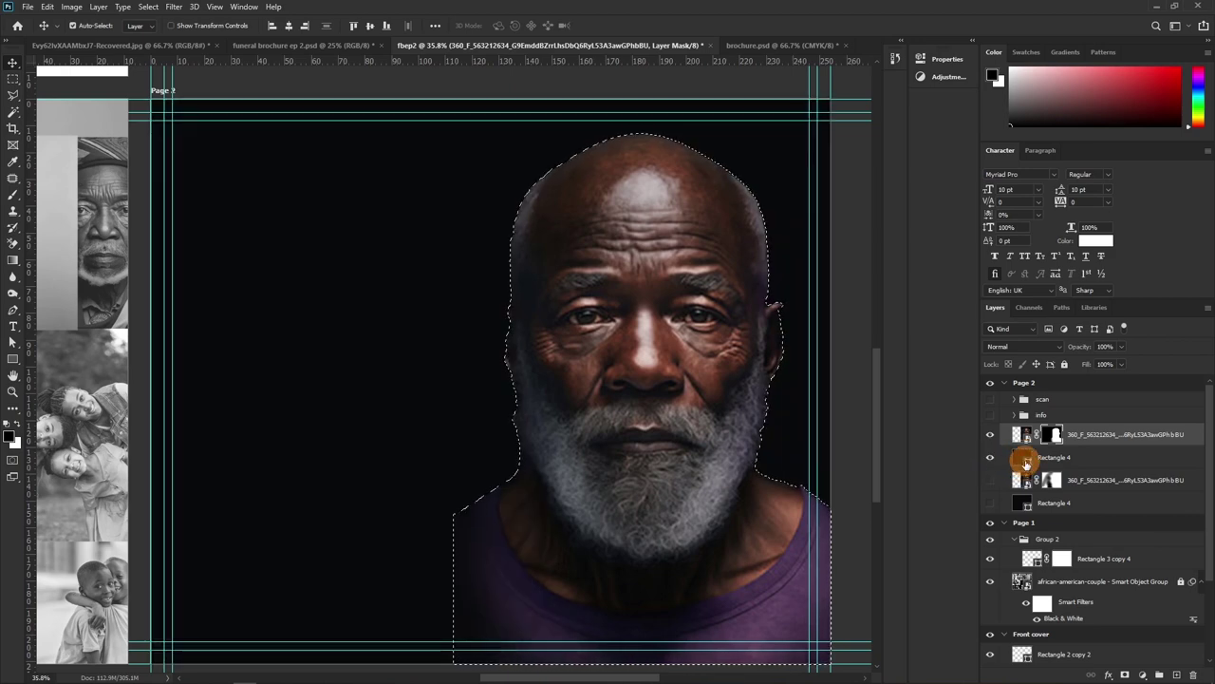
pyautogui.press('ctrl')
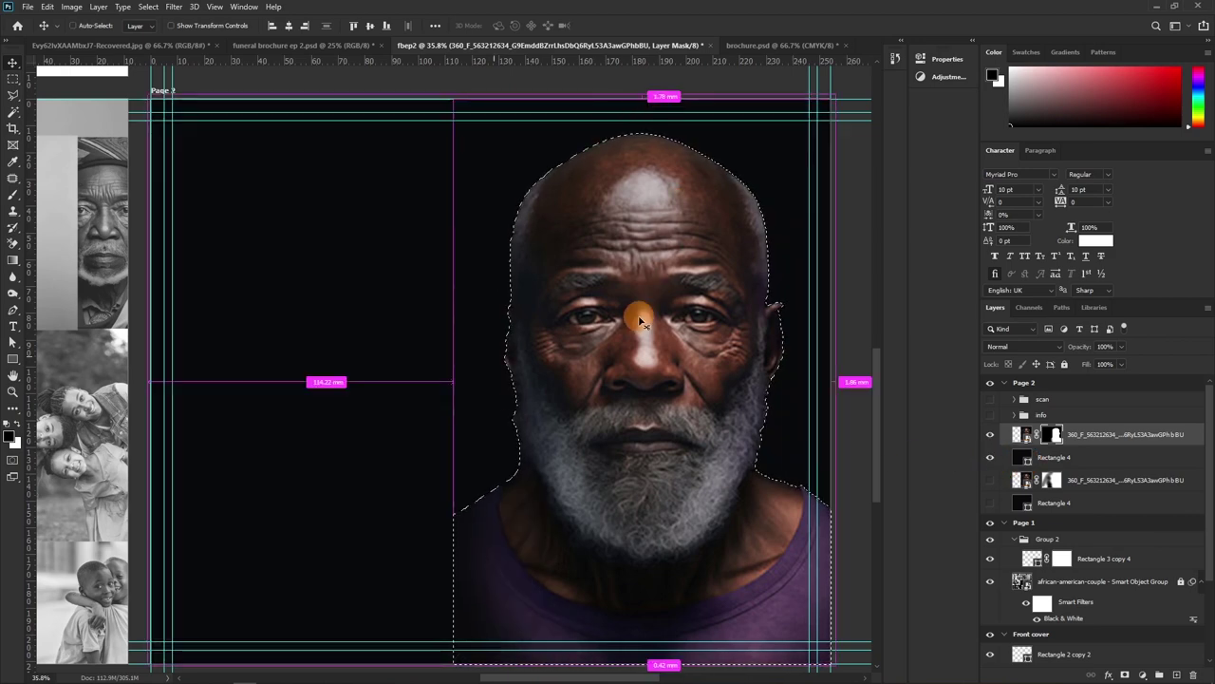
pyautogui.hotkey('ctrl', 'd')
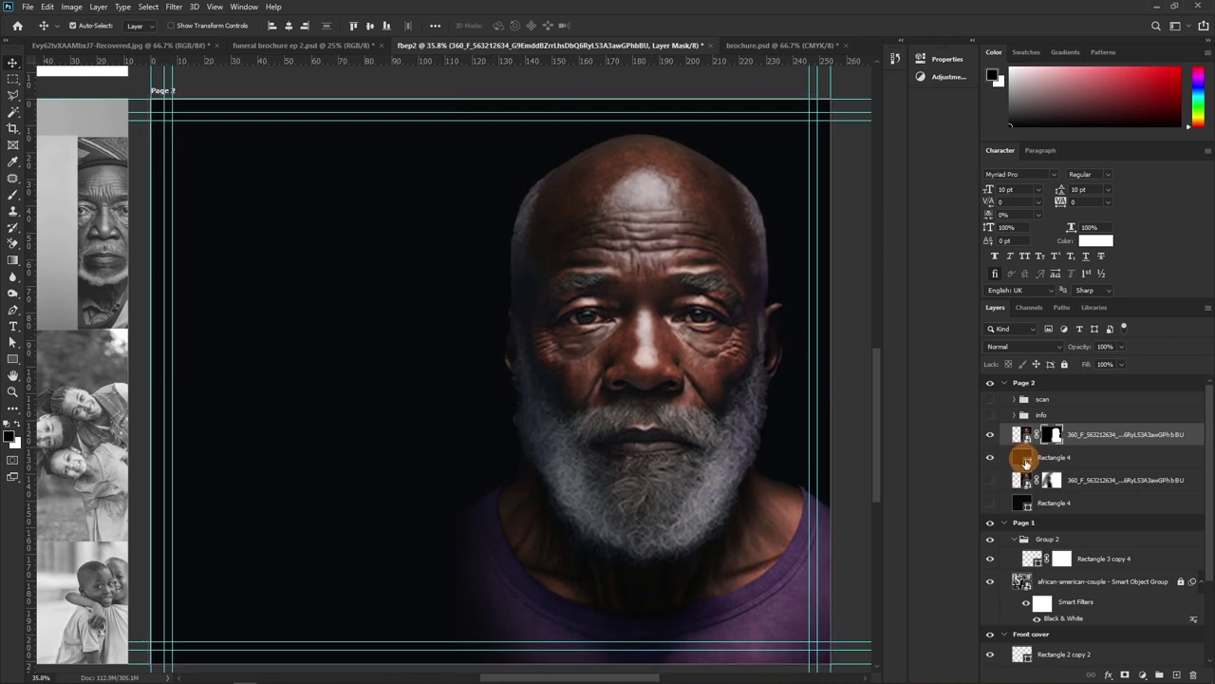
# Sample the shirt's purple into Rectangle 4's fill and adjust it to deep purple #680077
pyautogui.doubleClick(1029, 462)
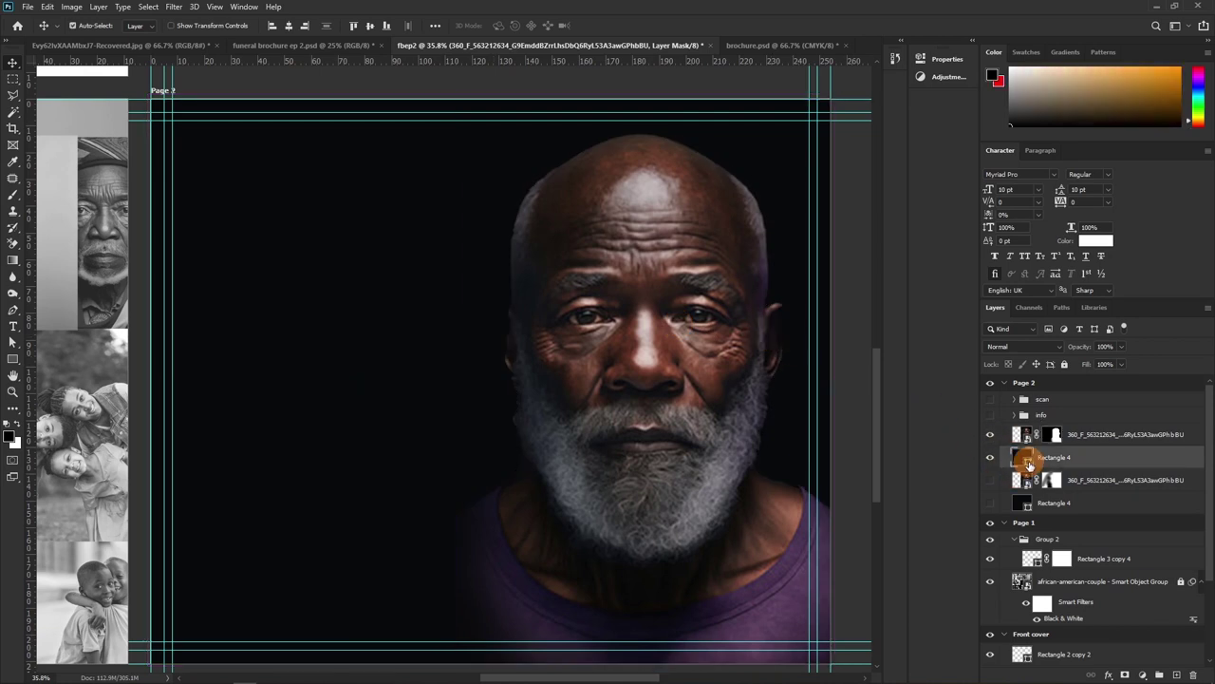
pyautogui.click(784, 614)
pyautogui.moveTo(1024, 209); pyautogui.dragTo(1037, 218)
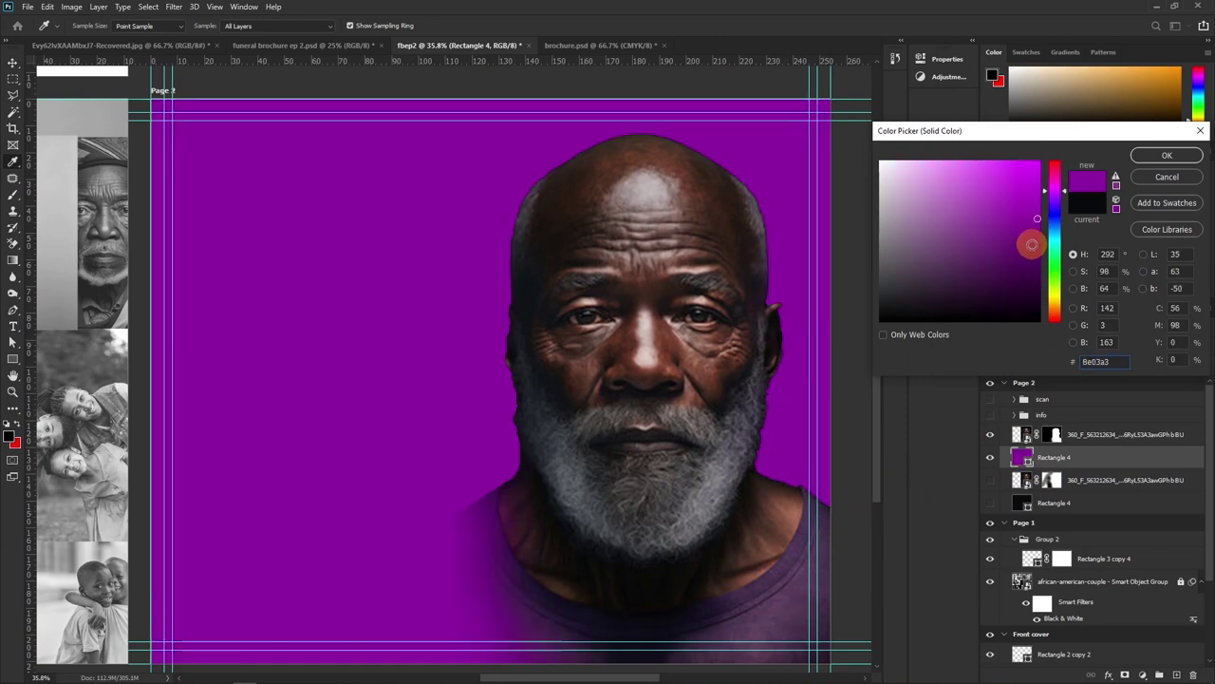
pyautogui.moveTo(1031, 239); pyautogui.dragTo(1040, 253)
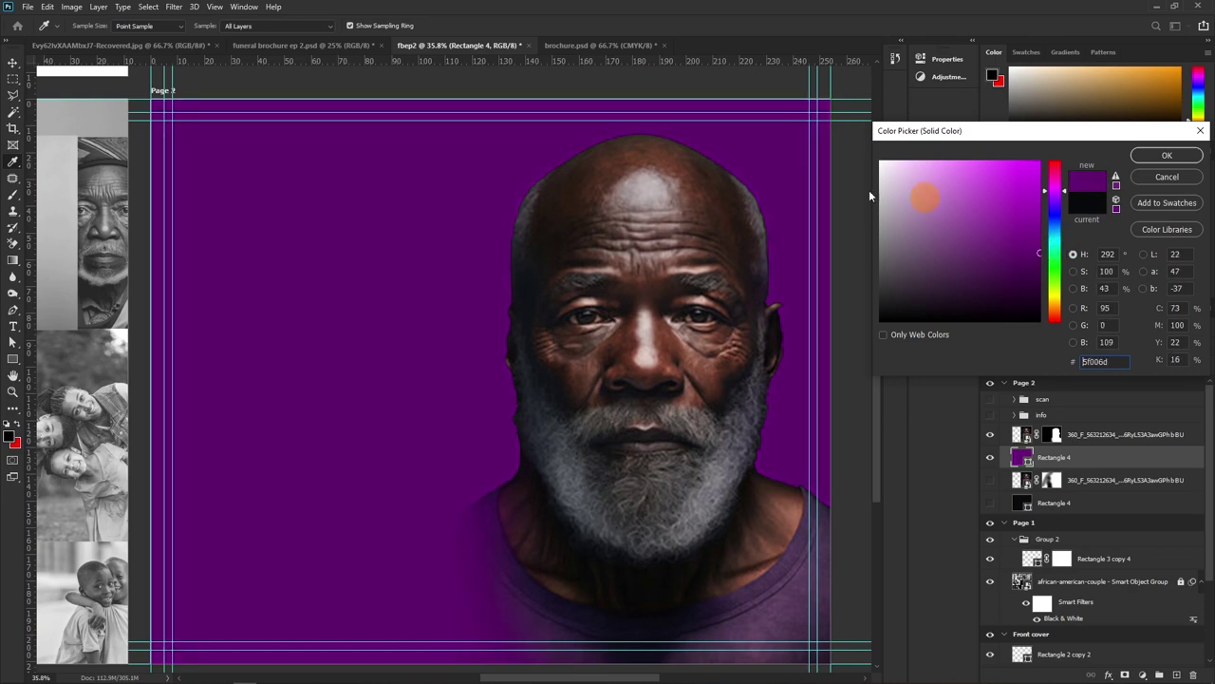
pyautogui.moveTo(893, 182); pyautogui.dragTo(860, 155)
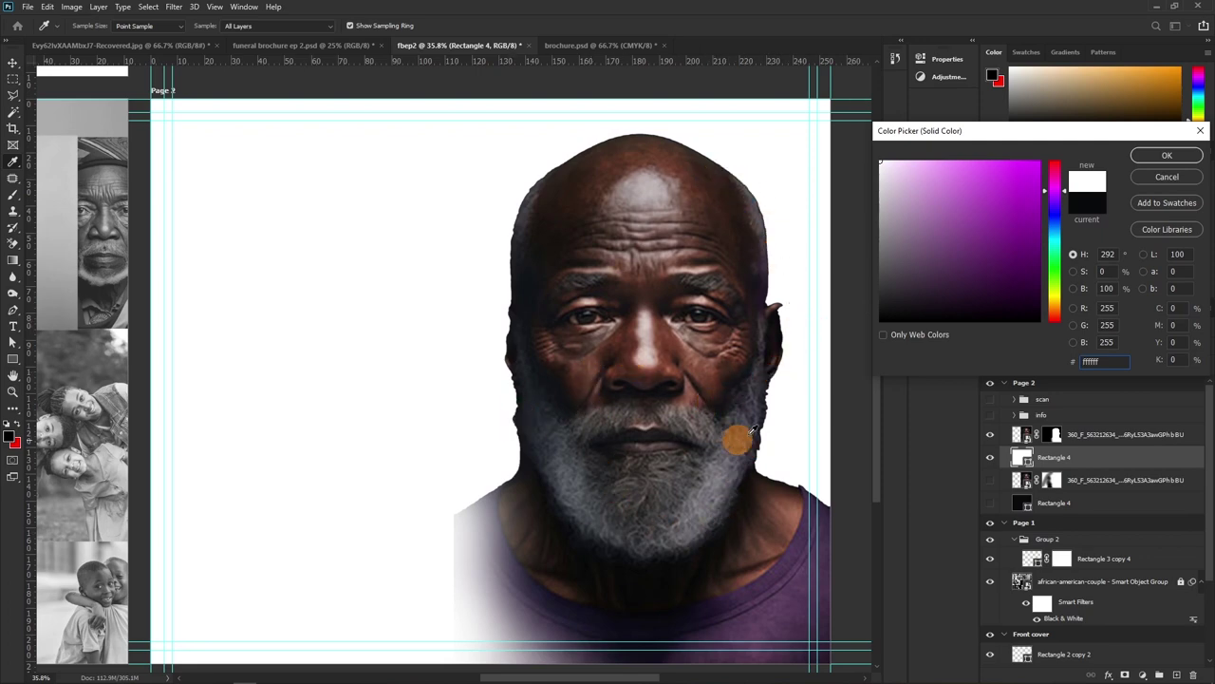
pyautogui.moveTo(983, 225); pyautogui.dragTo(1043, 224)
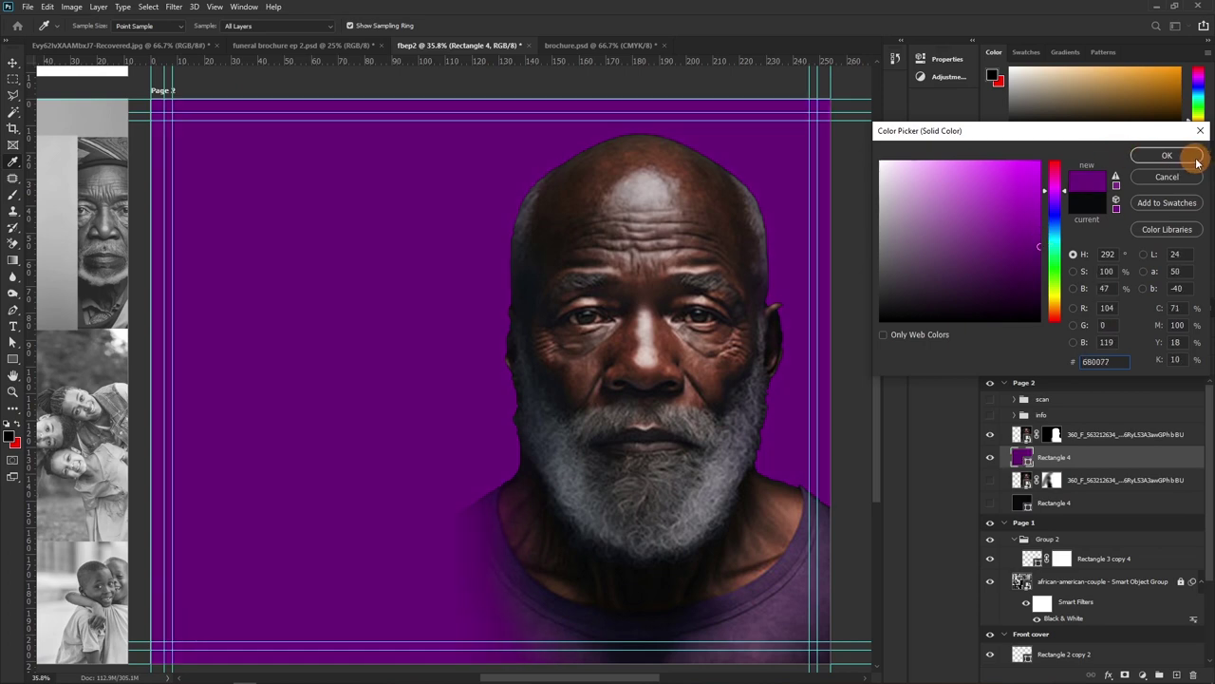
pyautogui.click(1186, 155)
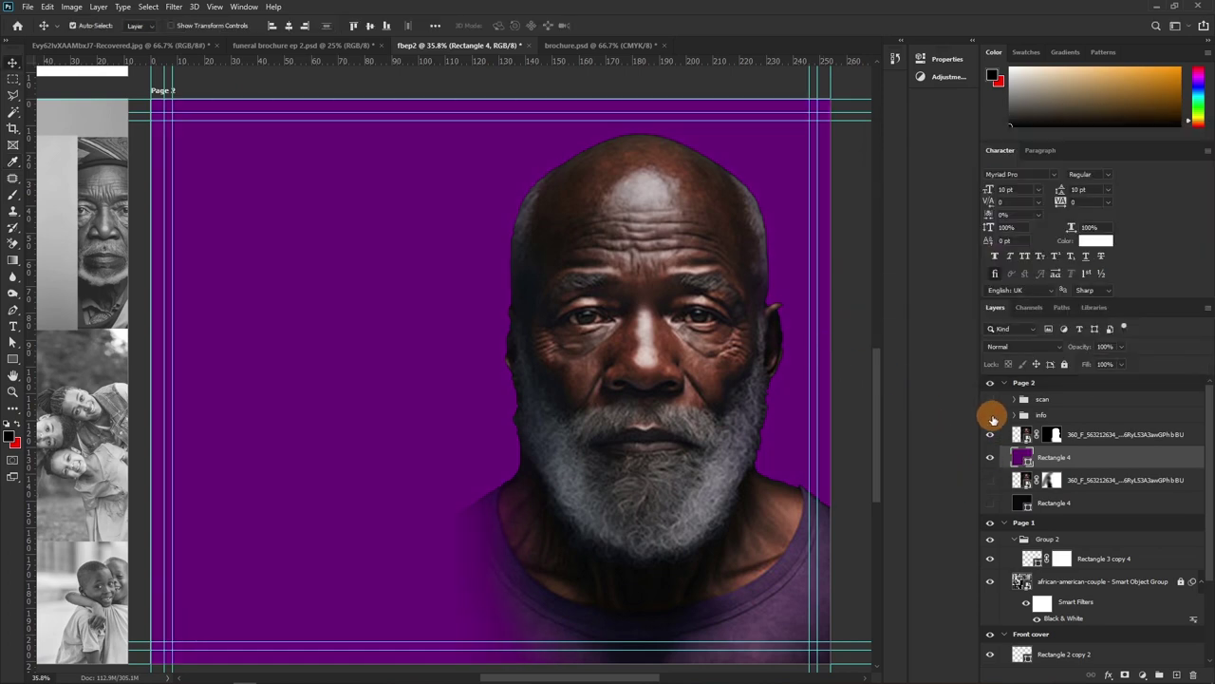
# Show the name and service text block, then try a green fill on the 96 box (Rectangle 5)
pyautogui.click(989, 416)
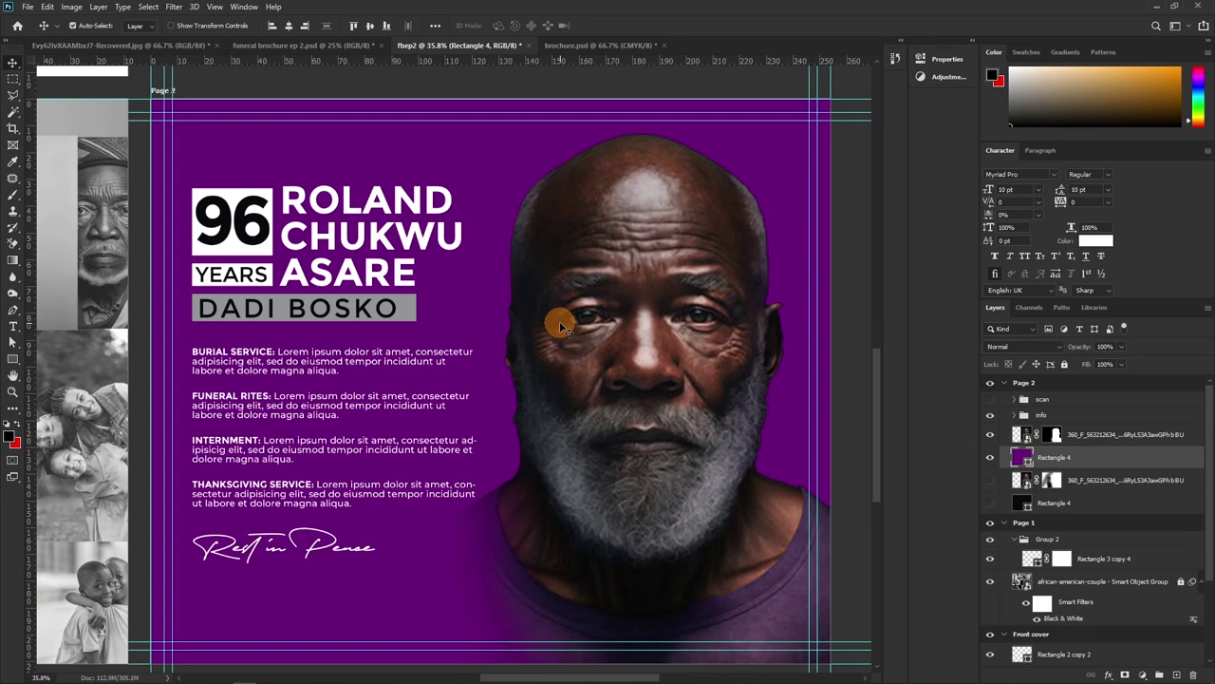
pyautogui.click(251, 258)
pyautogui.scroll(-1, 1049, 655)
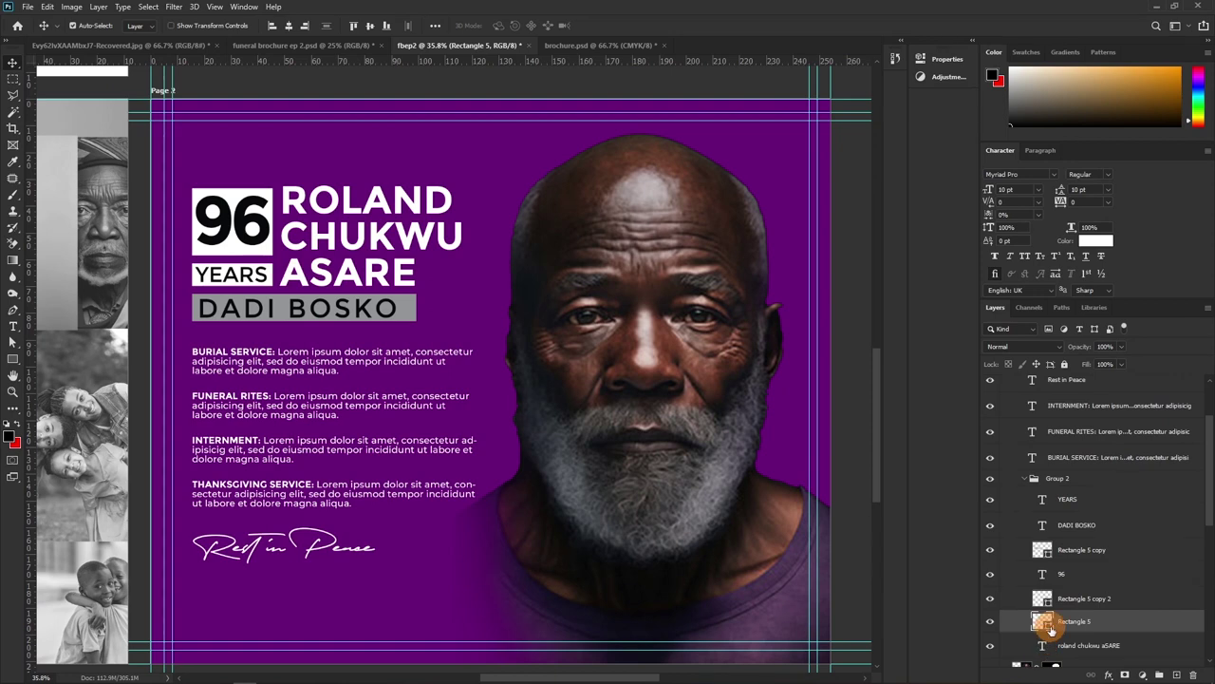
pyautogui.doubleClick(1043, 623)
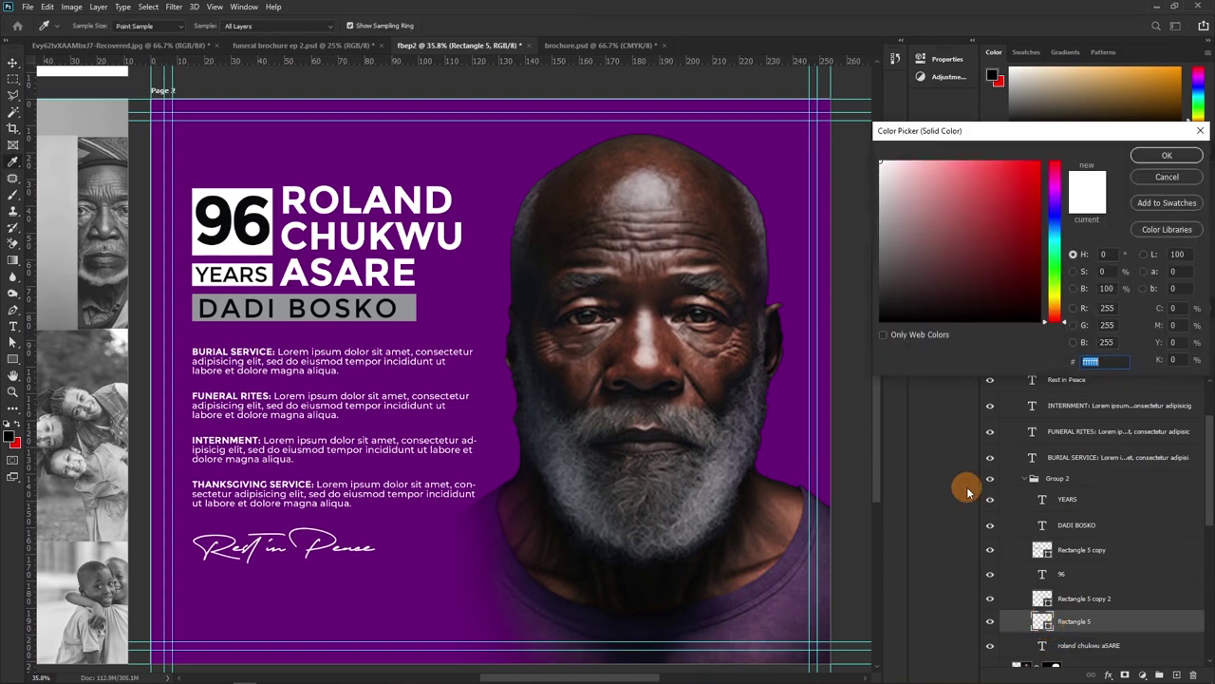
pyautogui.moveTo(1052, 293); pyautogui.dragTo(1044, 278)
pyautogui.moveTo(1008, 196); pyautogui.dragTo(1007, 180)
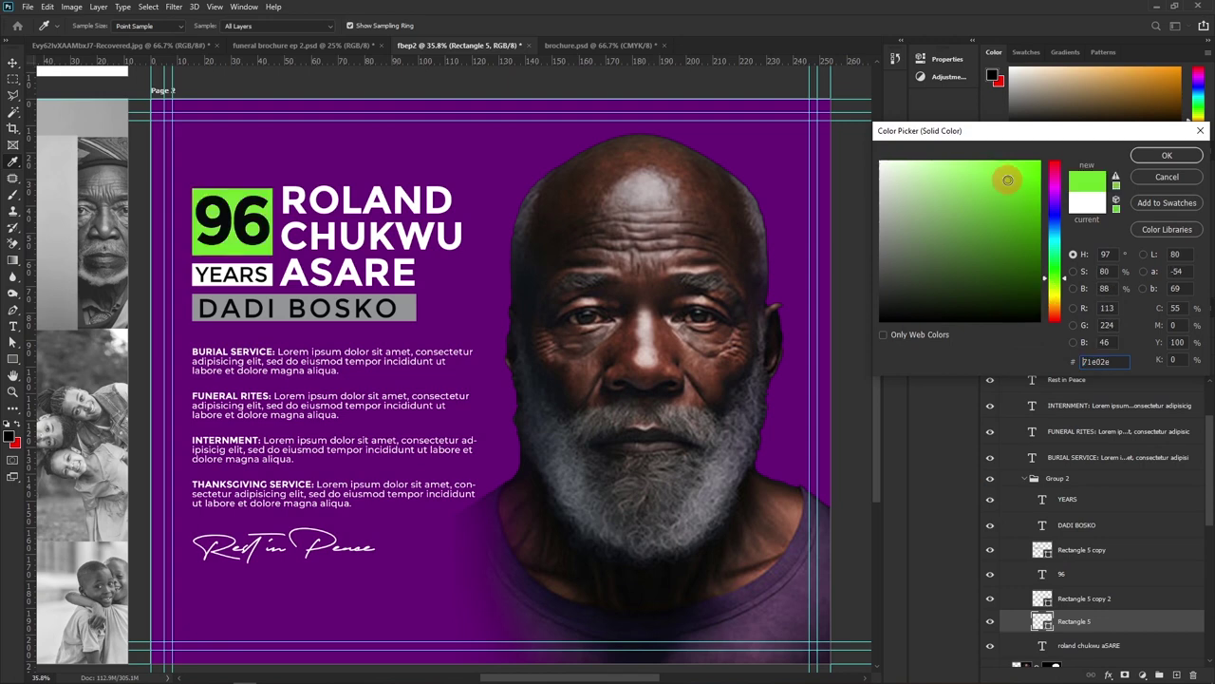
pyautogui.click(1139, 156)
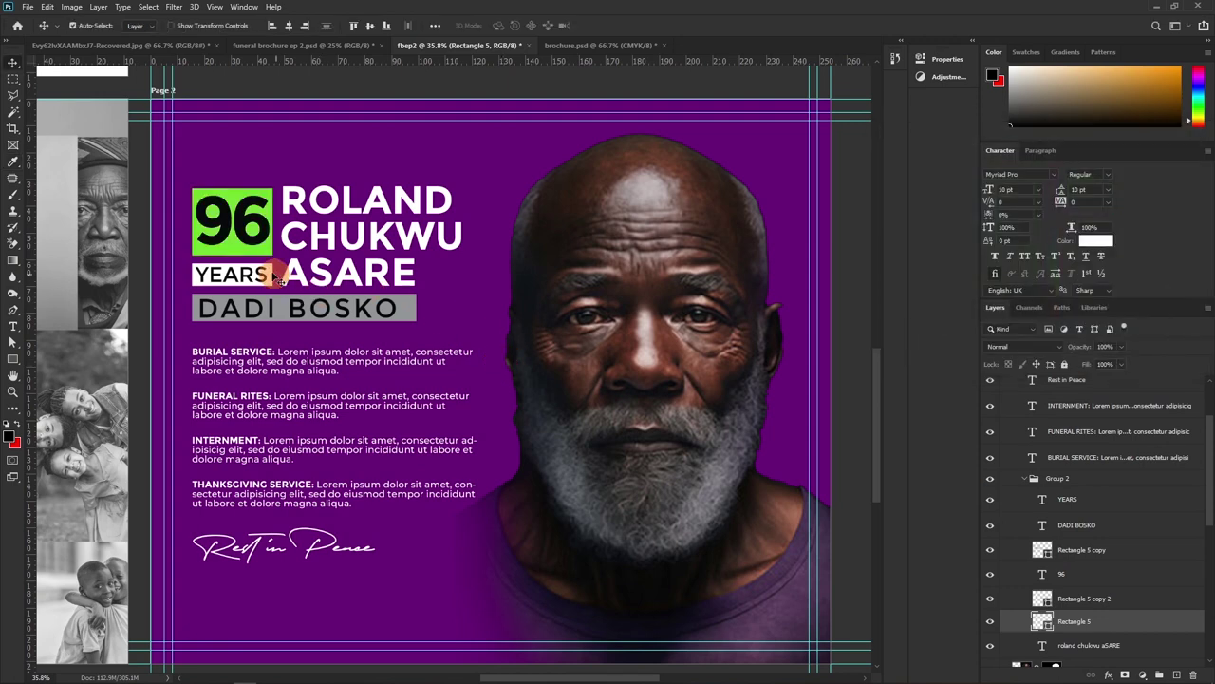
# Try sampled purple on the 96 text, then undo both colour changes, keeping the white box and black numerals
pyautogui.click(252, 240)
pyautogui.click(1088, 255)
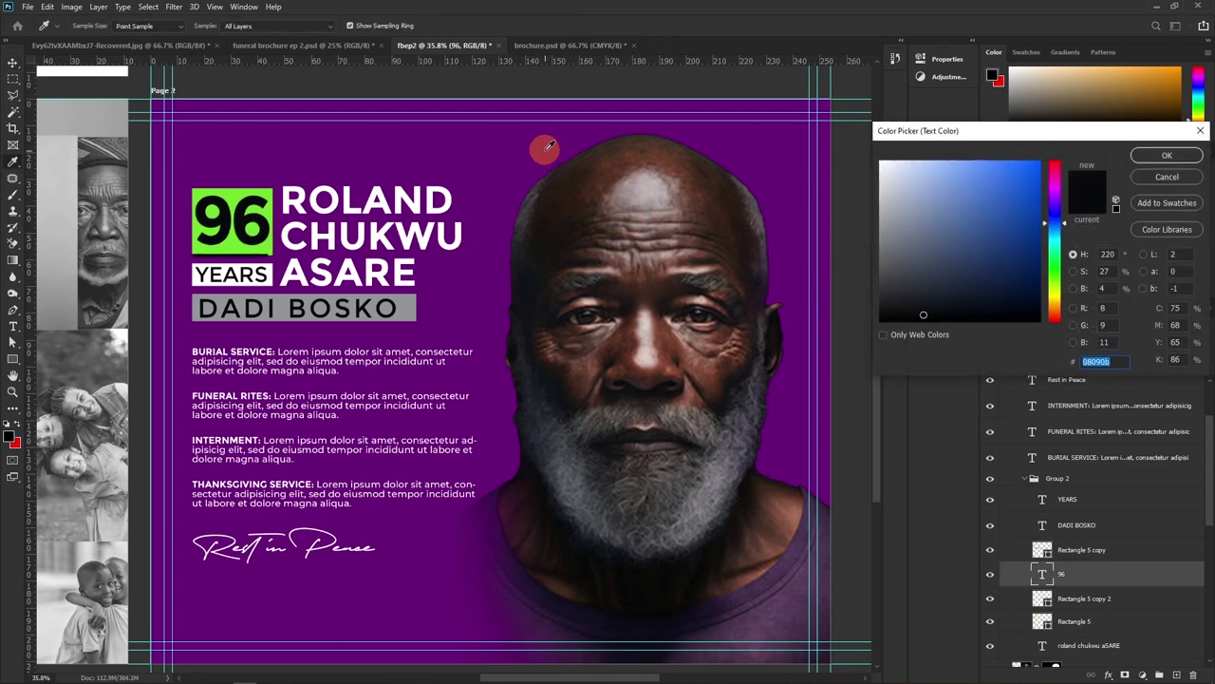
pyautogui.click(548, 145)
pyautogui.click(1167, 154)
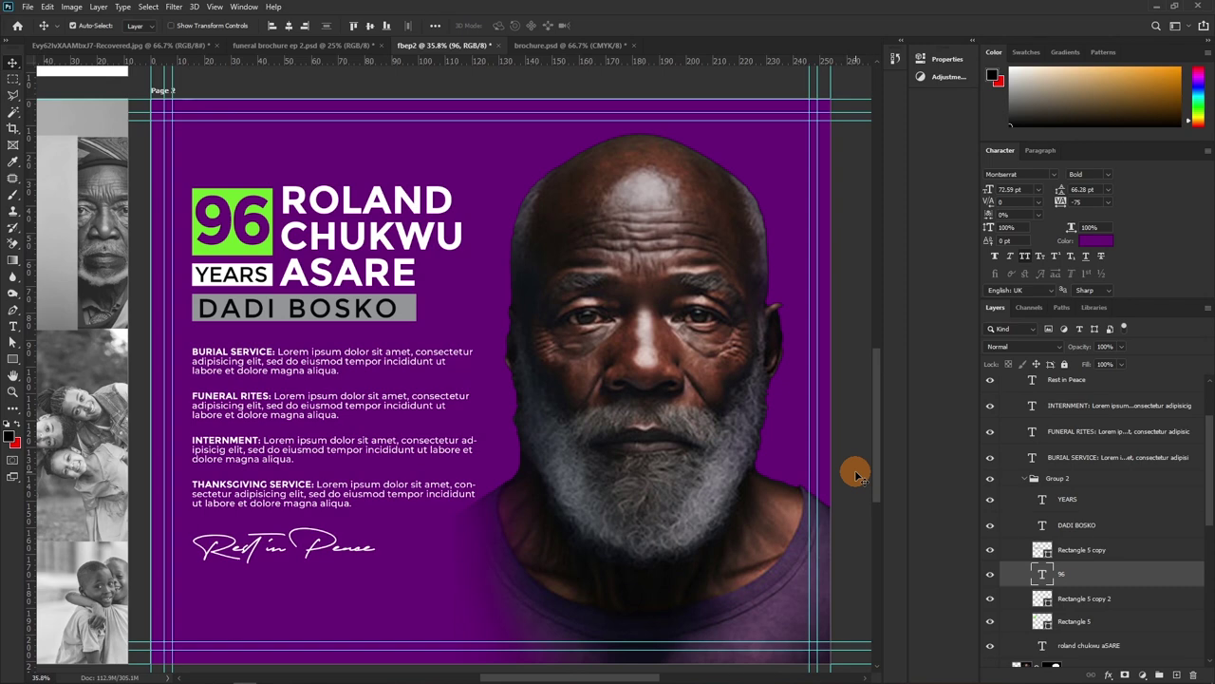
pyautogui.hotkey('ctrl', 'z')
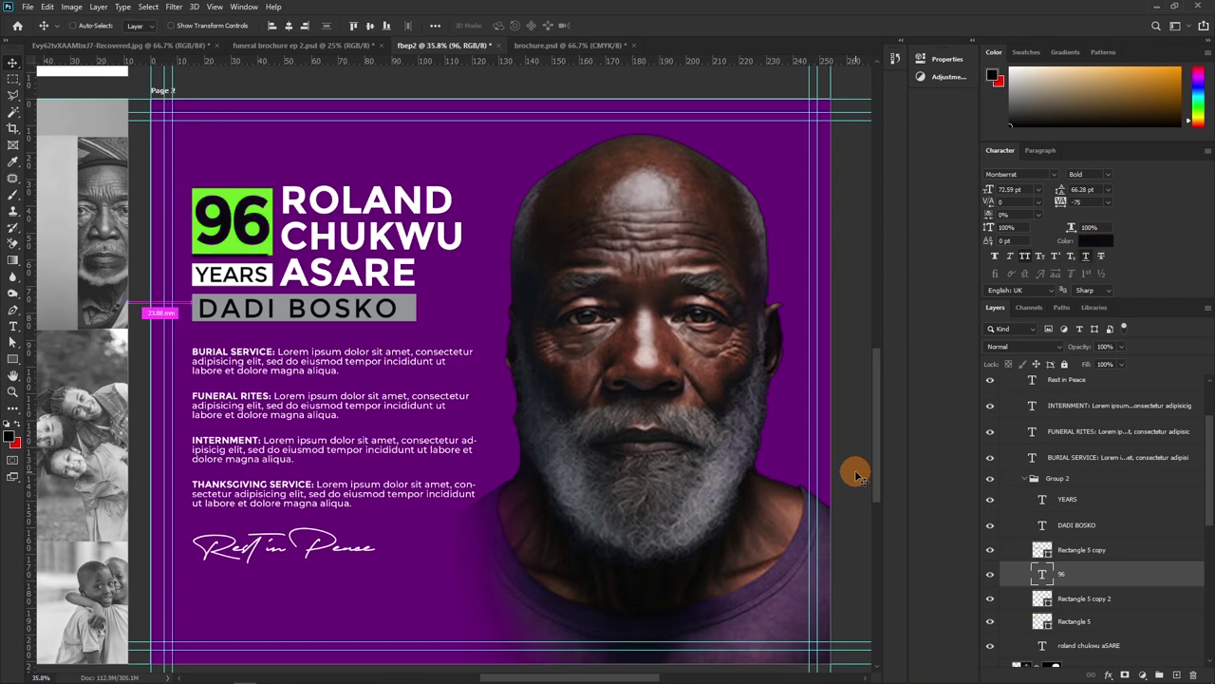
pyautogui.hotkey('ctrl', 'z')
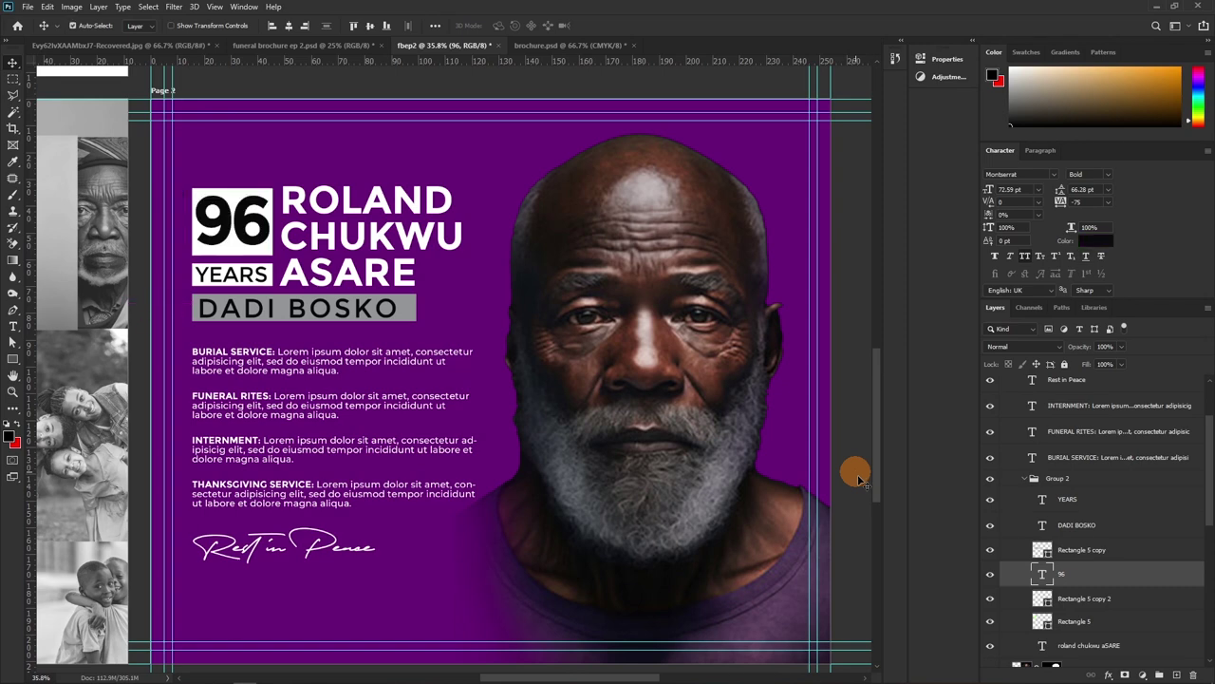
pyautogui.scroll(3, 1107, 551)
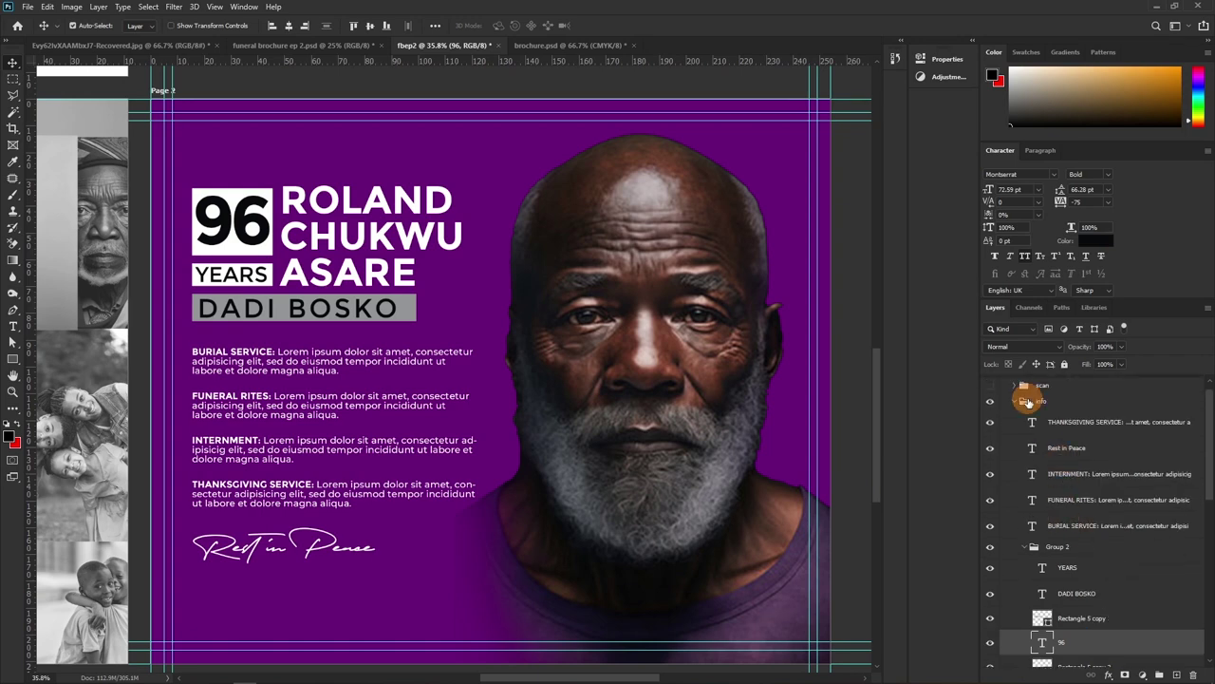
# Collapse the info group, delete the purple rectangle and portrait photo, and restore the dark background version
pyautogui.click(1019, 401)
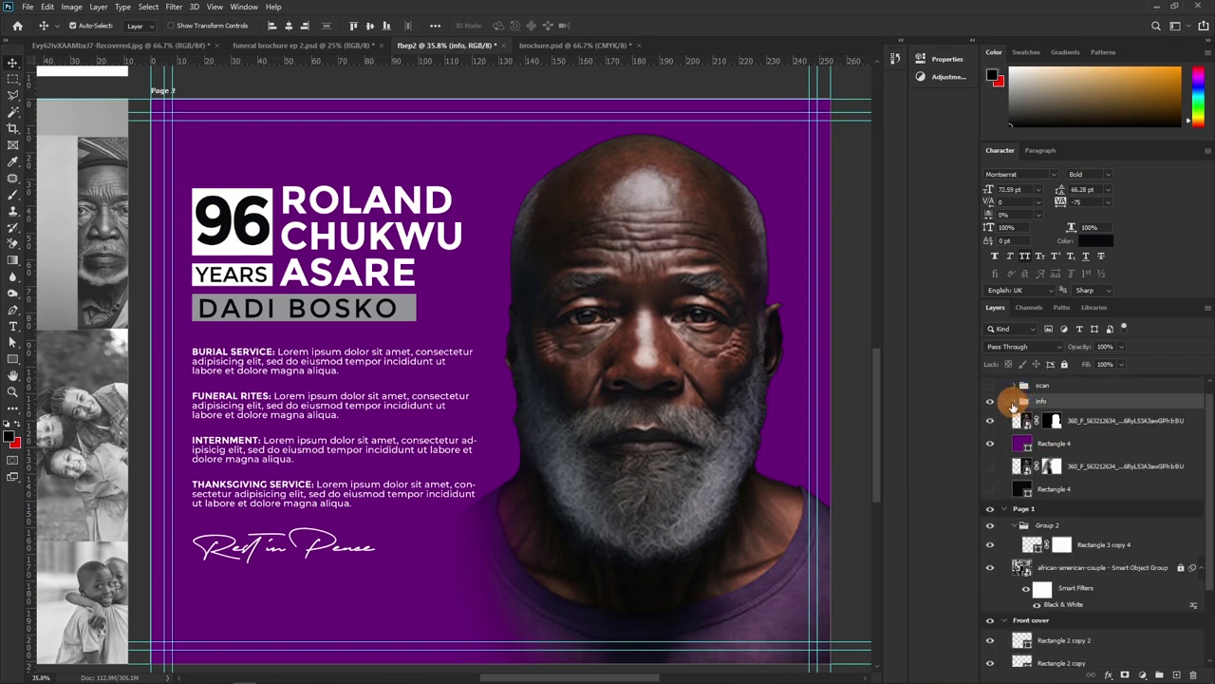
pyautogui.click(1065, 446)
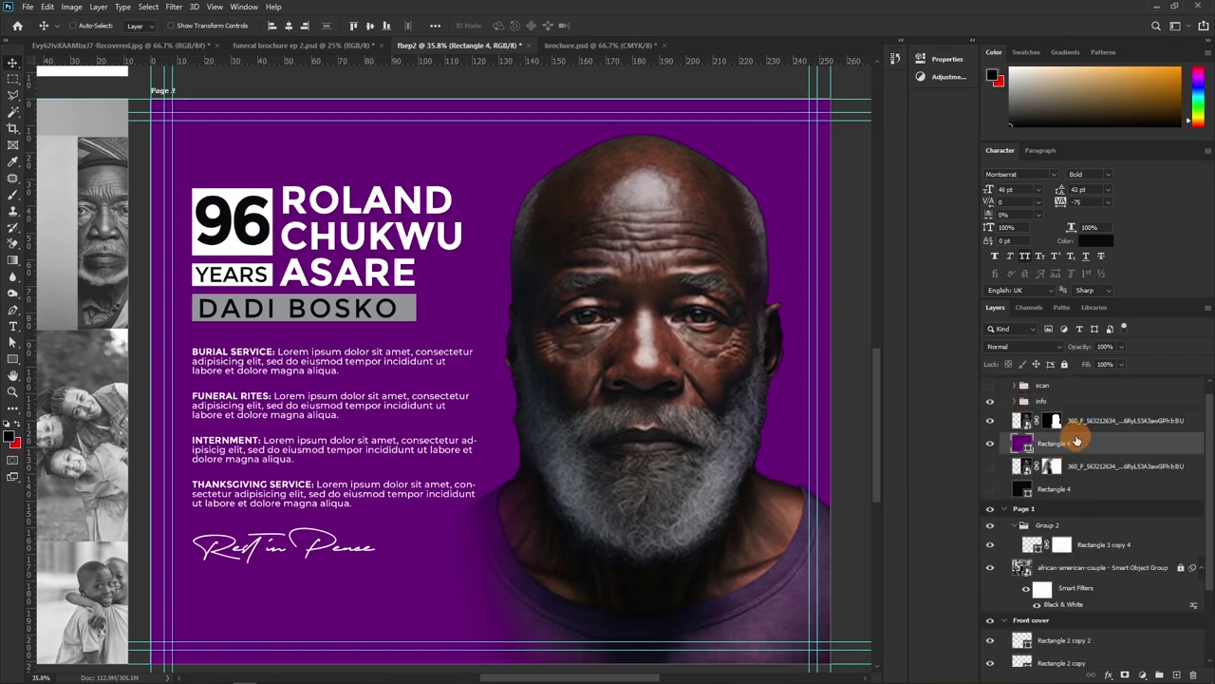
pyautogui.keyDown('ctrl'); pyautogui.click(1090, 424); pyautogui.keyUp('ctrl')
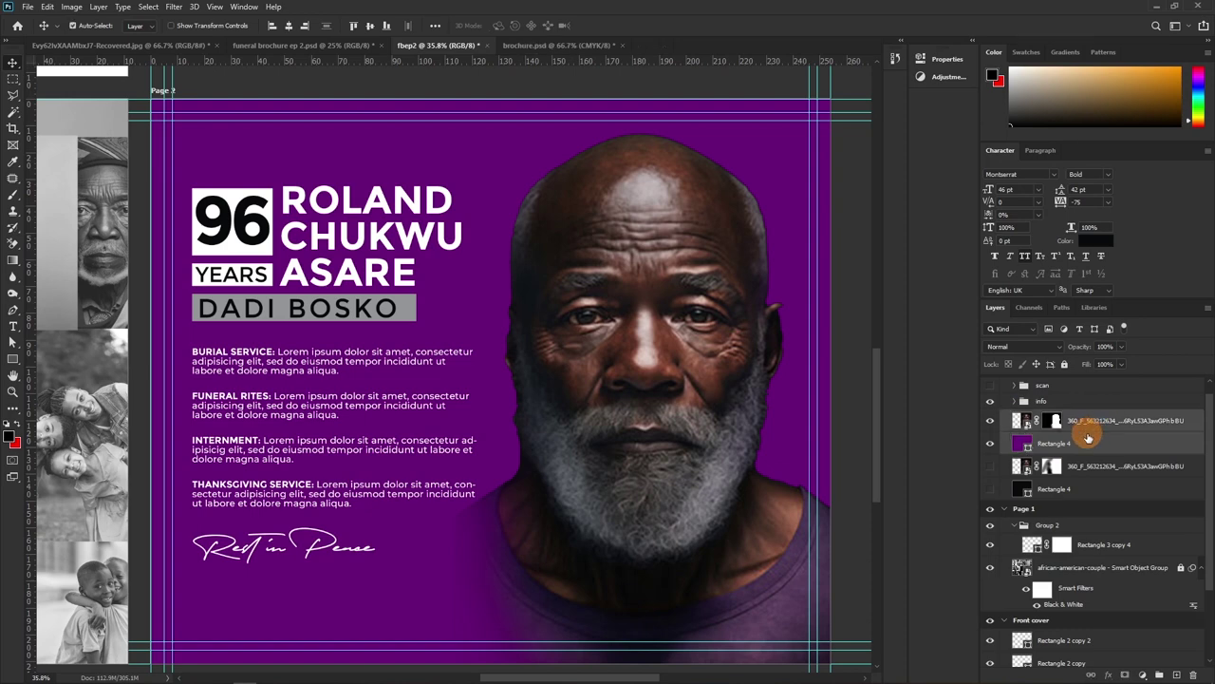
pyautogui.press('Delete')
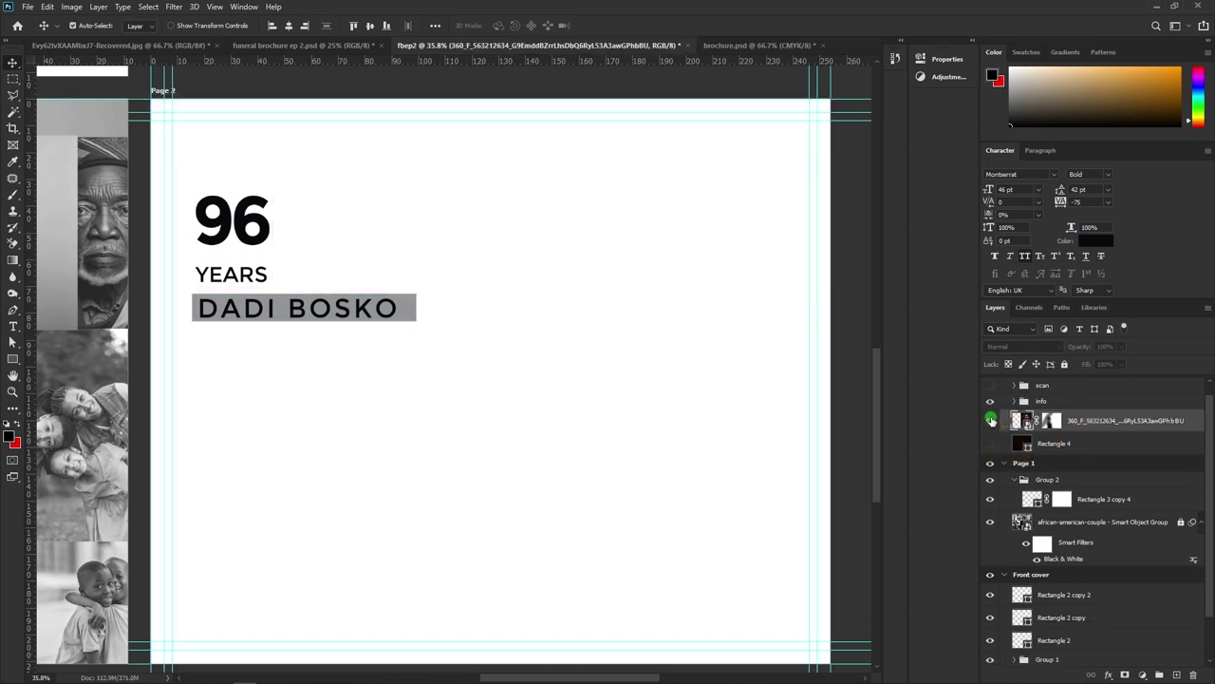
pyautogui.click(991, 444)
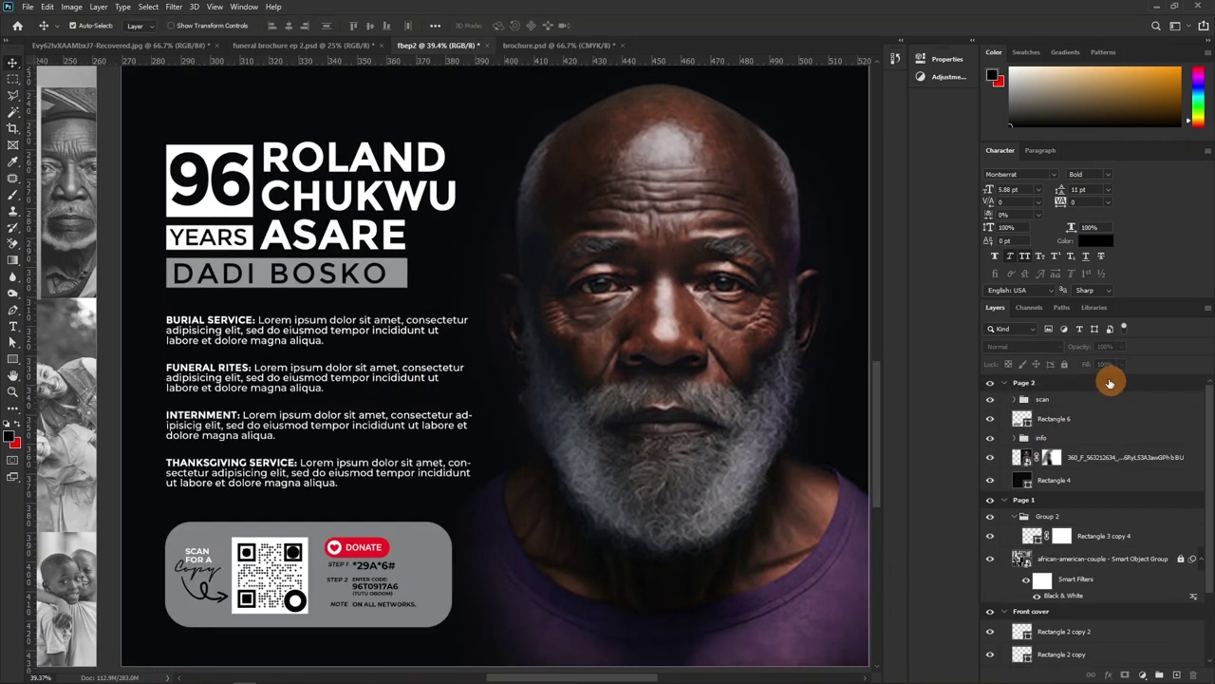
# Inspect the QR code and donation card up close, then collapse the Page 2 and Page 1 groups
pyautogui.click(993, 400)
pyautogui.click(993, 400)
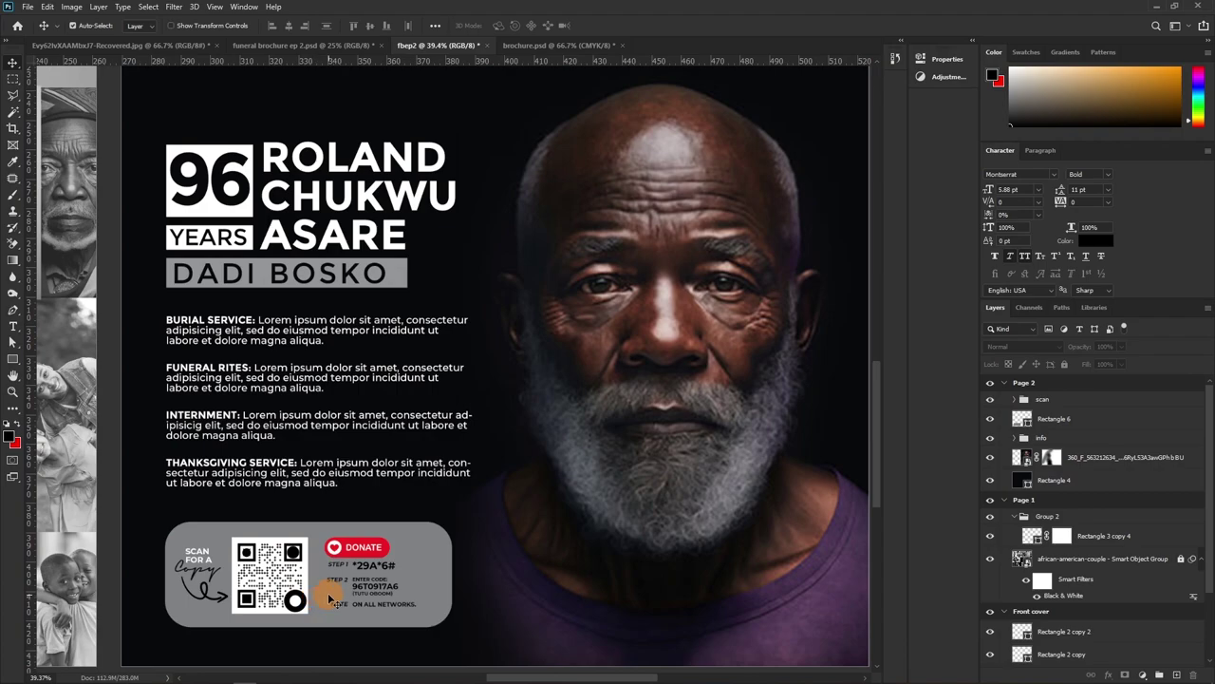
pyautogui.press('z')
pyautogui.moveTo(347, 581); pyautogui.dragTo(396, 494)
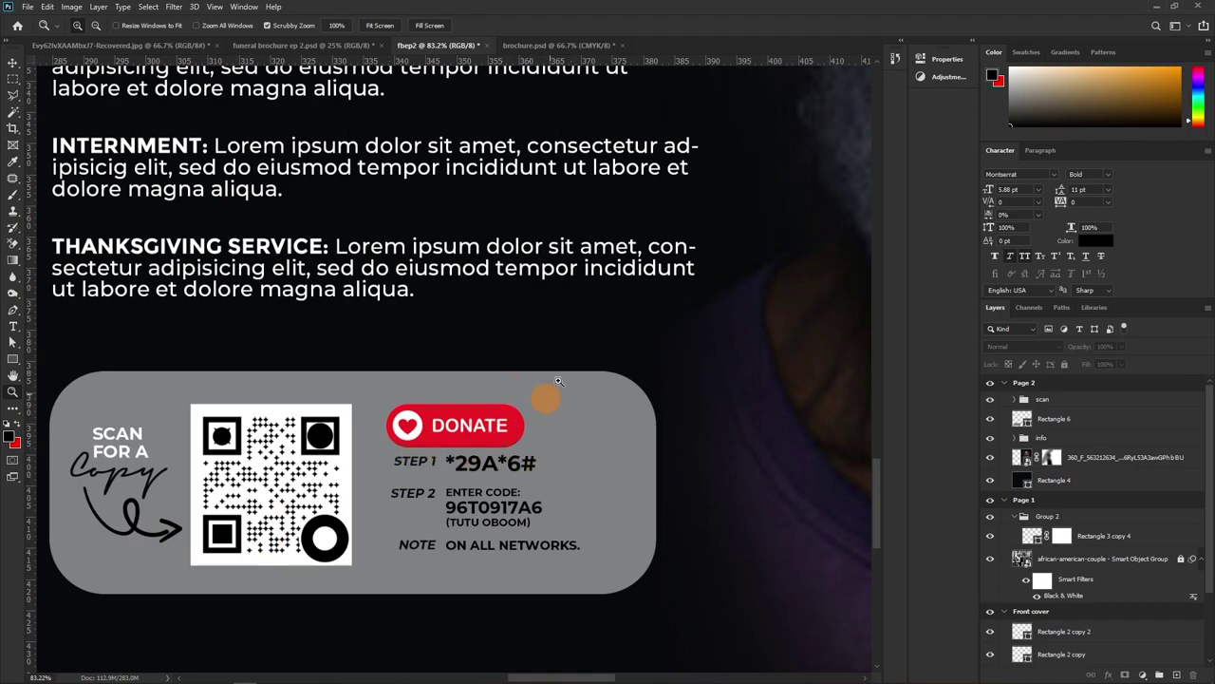
pyautogui.moveTo(570, 314); pyautogui.dragTo(447, 455)
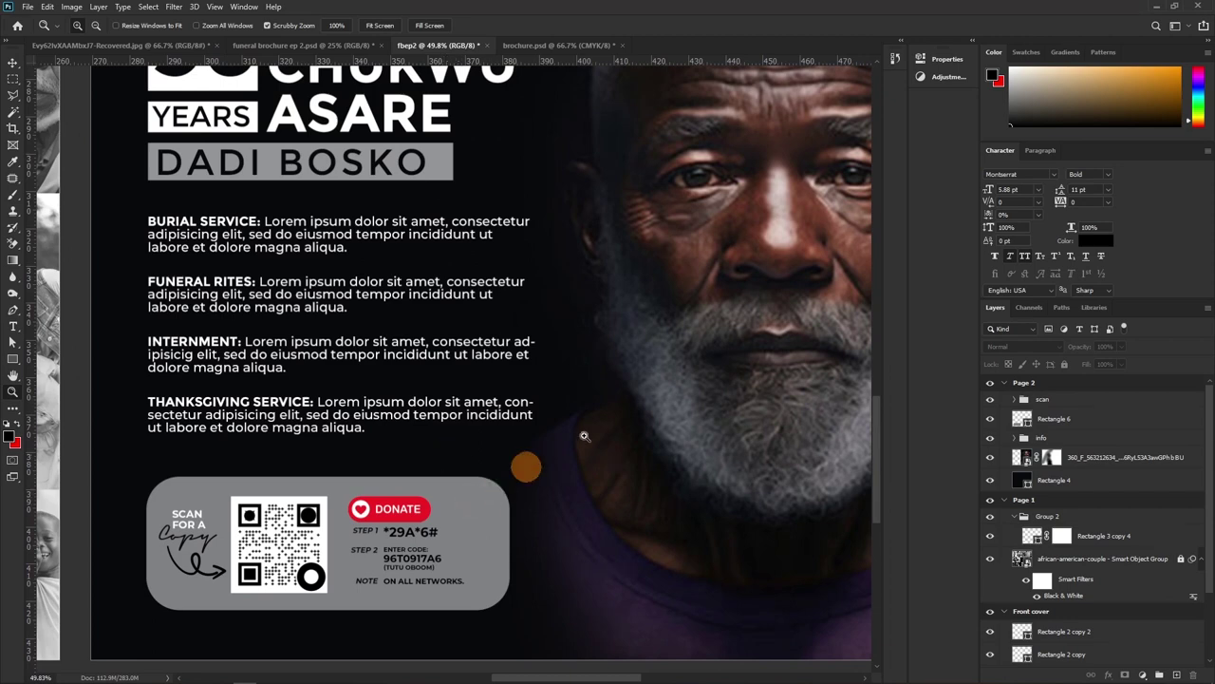
pyautogui.click(1003, 382)
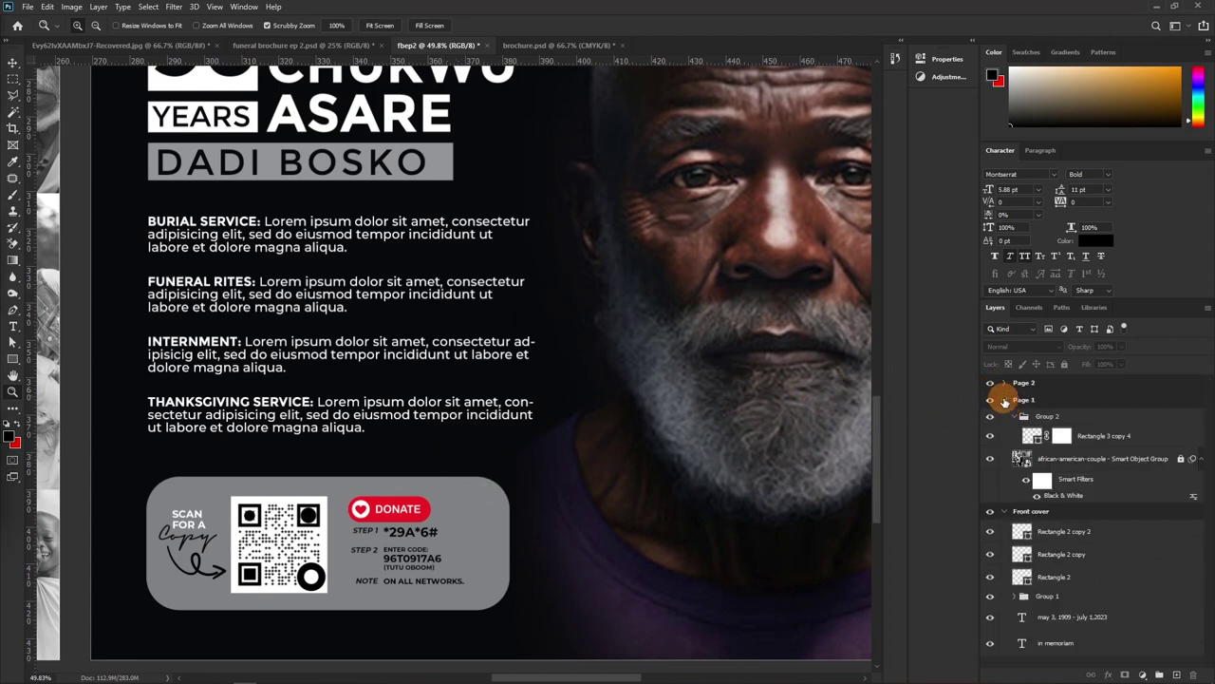
pyautogui.click(1003, 400)
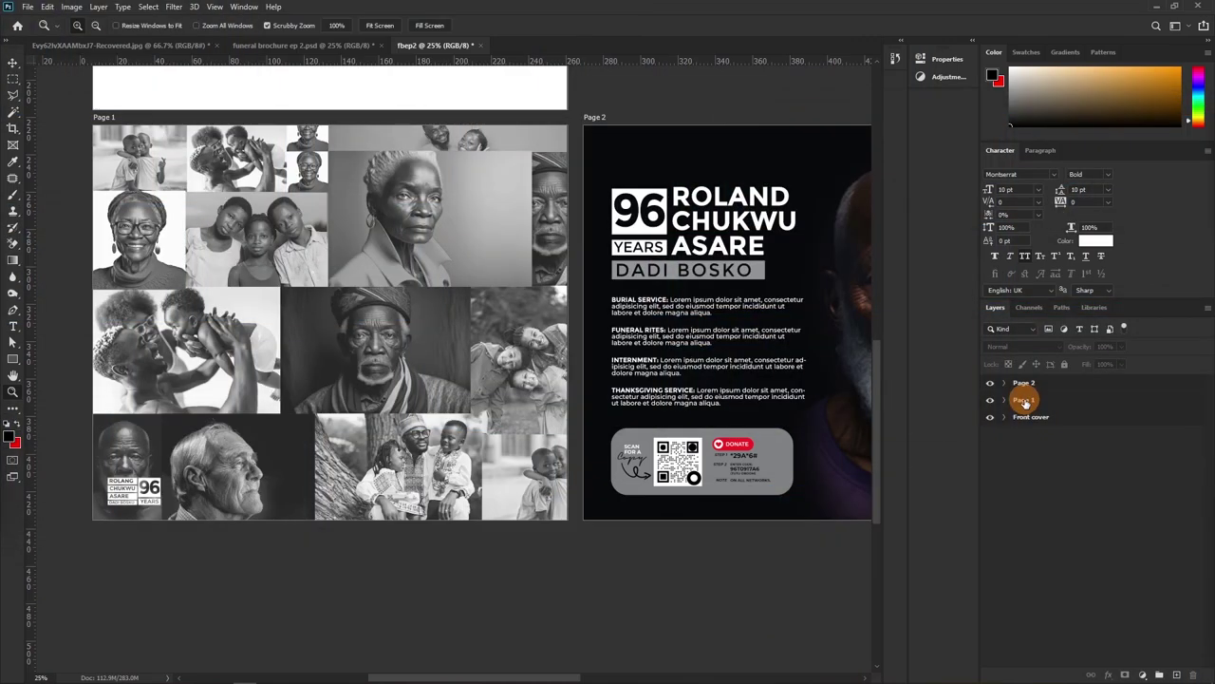
# Add a new blank artboard below Page 1 and name it Page 3
pyautogui.click(1026, 402)
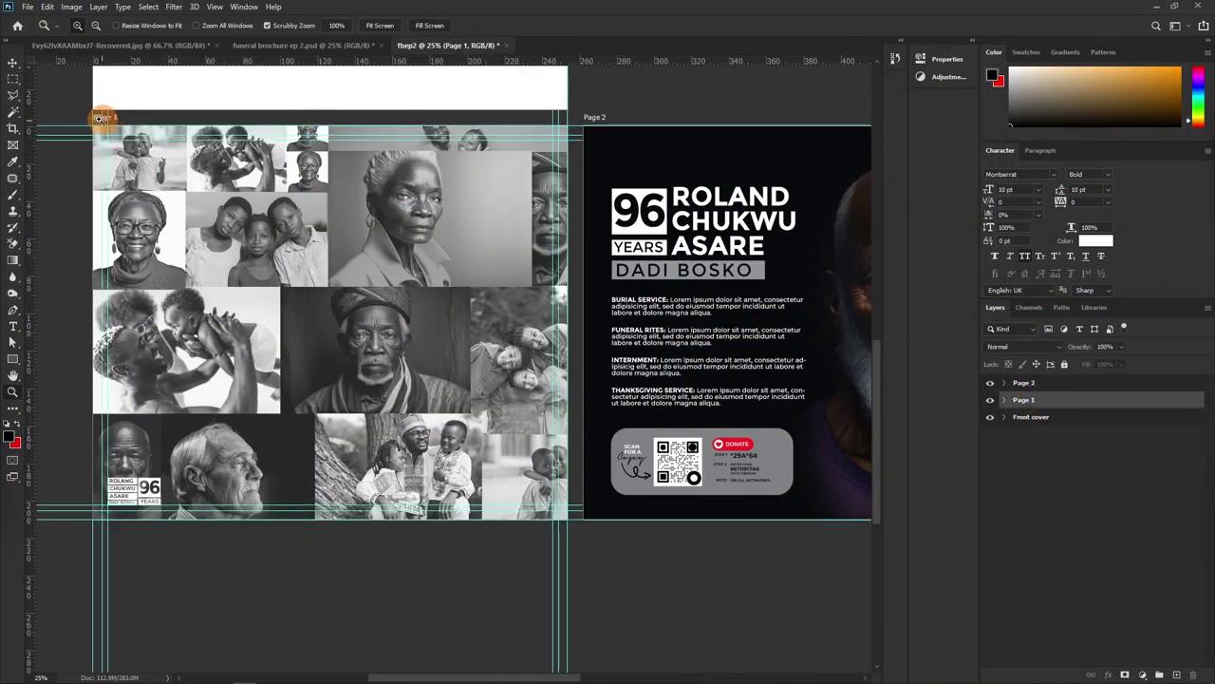
pyautogui.click(19, 65)
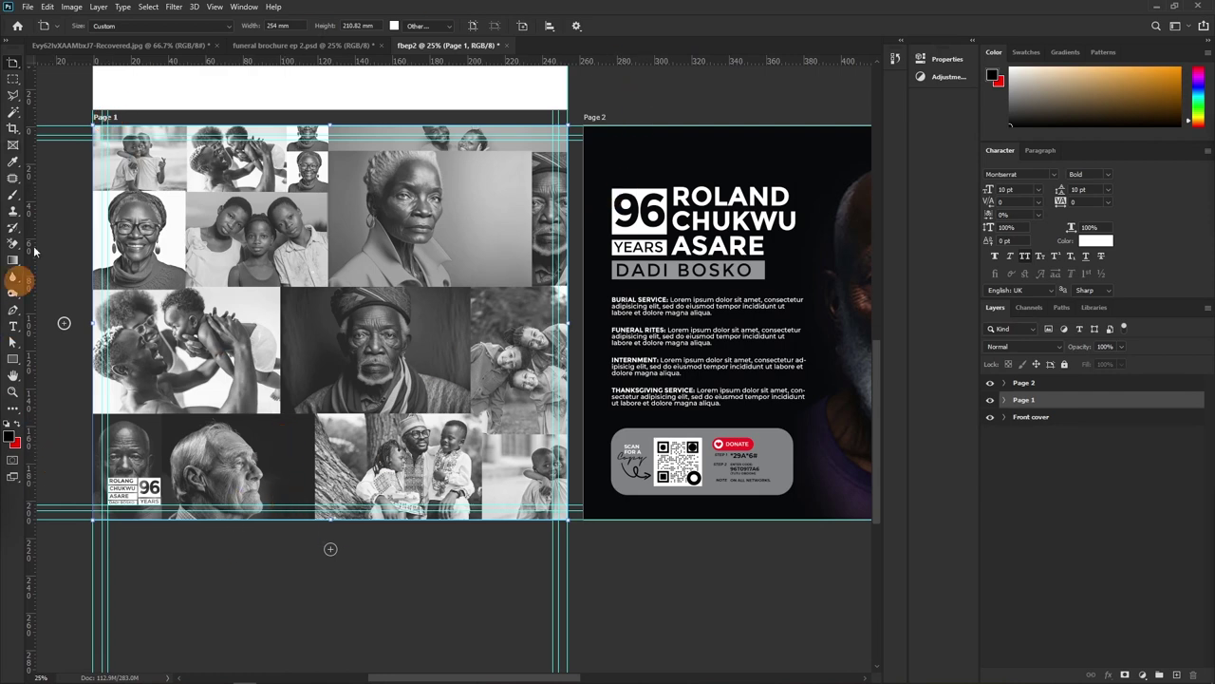
pyautogui.scroll(-5, 341, 532)
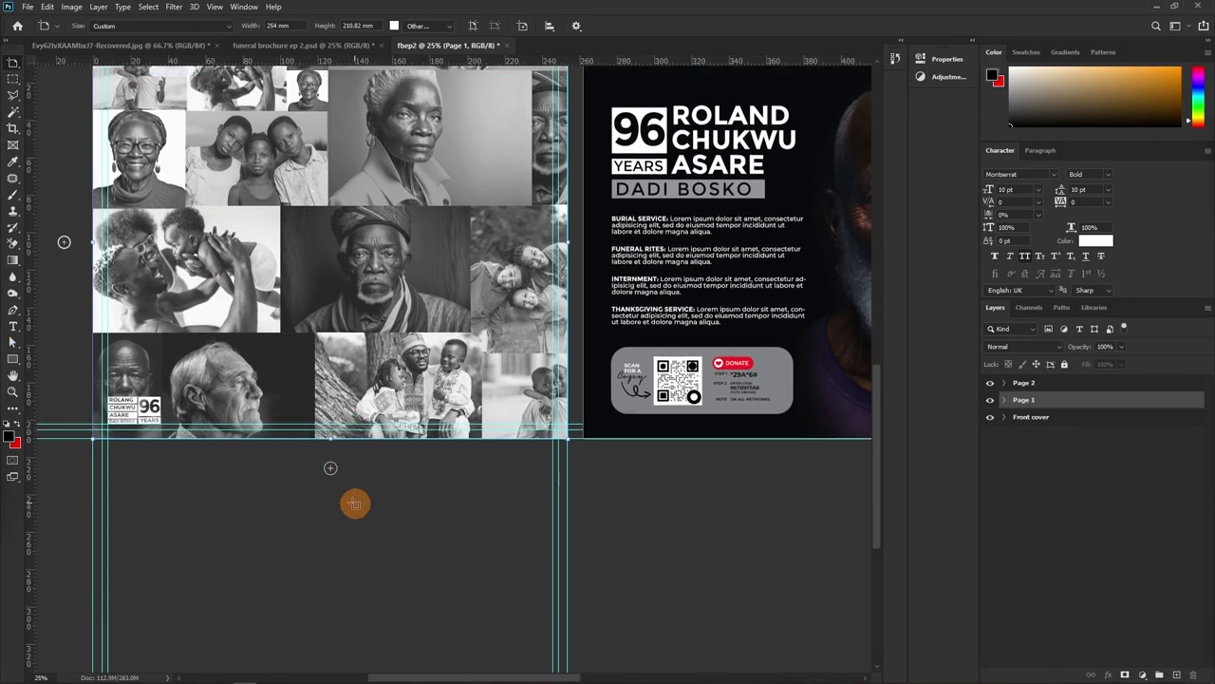
pyautogui.click(331, 418)
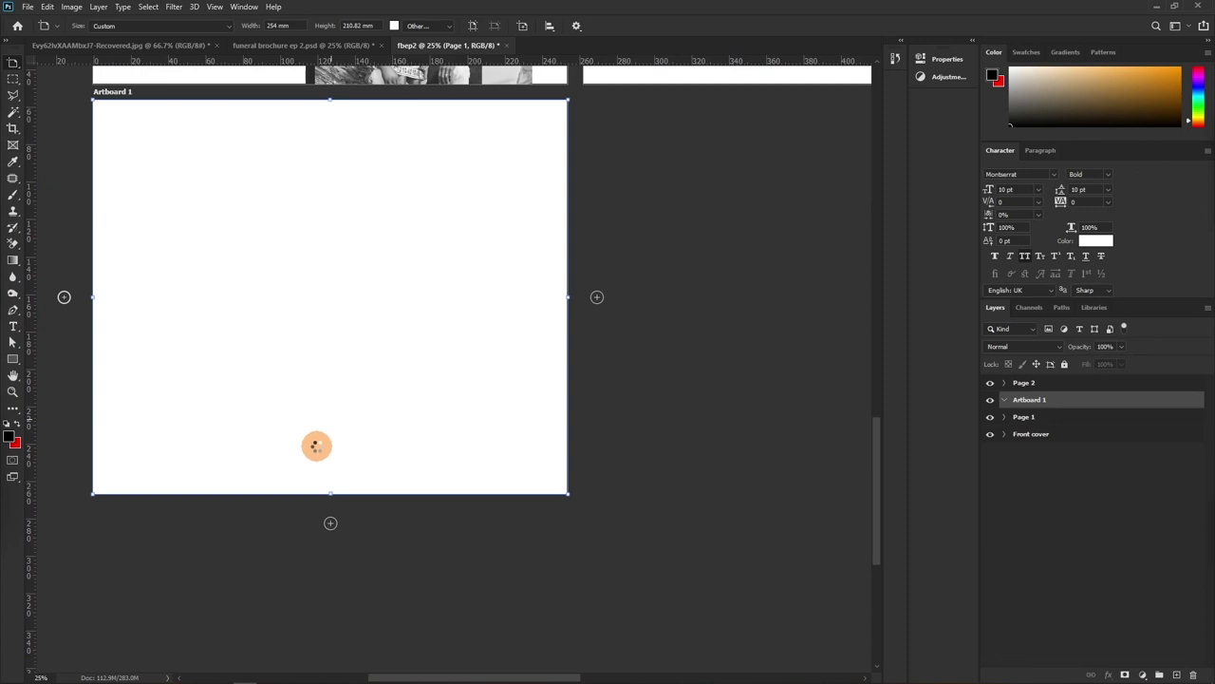
pyautogui.doubleClick(1029, 400)
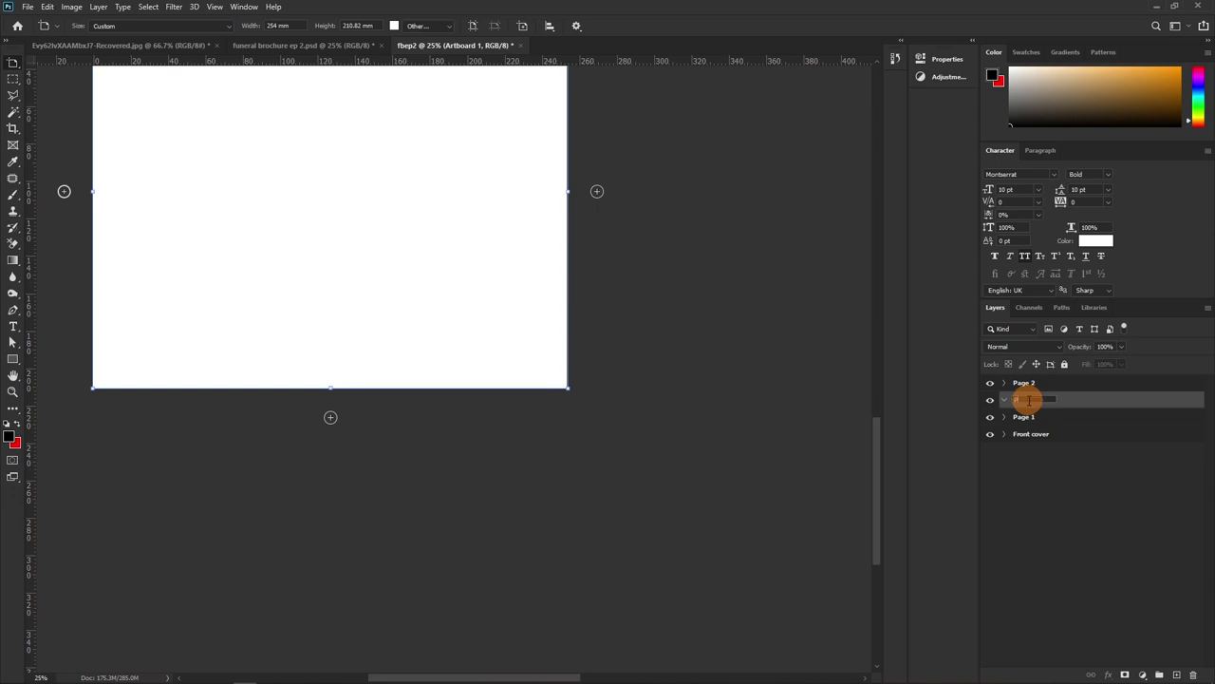
pyautogui.press('Return')
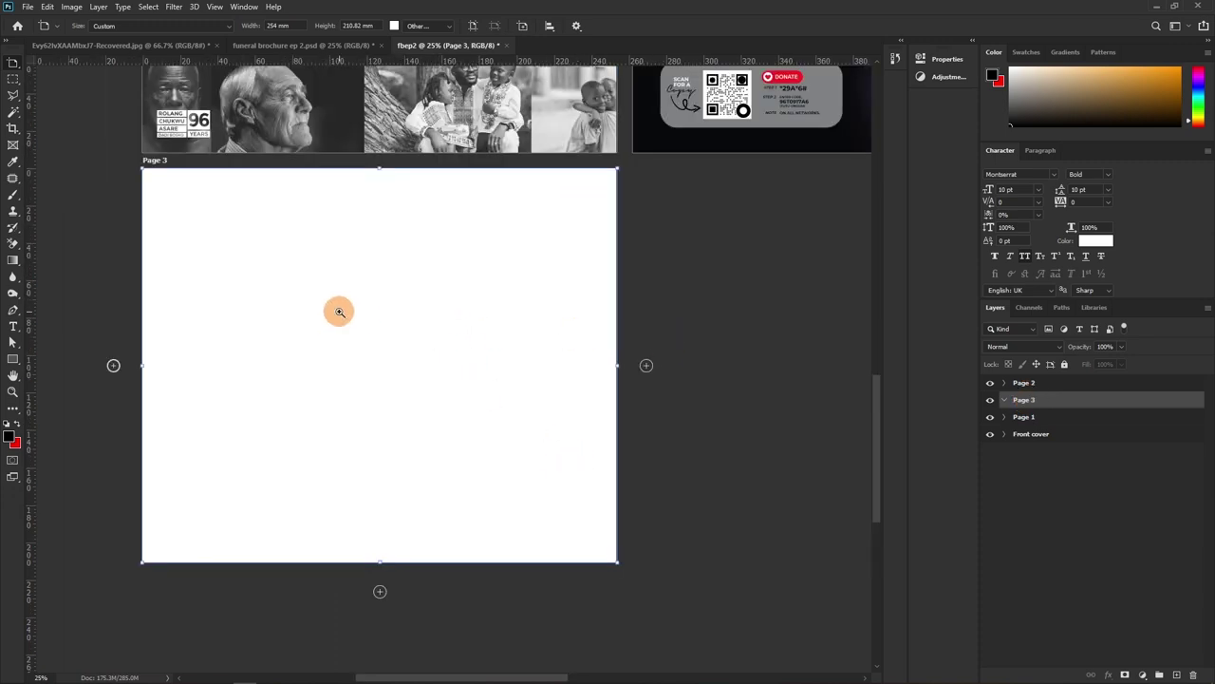
pyautogui.press('z')
pyautogui.moveTo(351, 298); pyautogui.dragTo(370, 301)
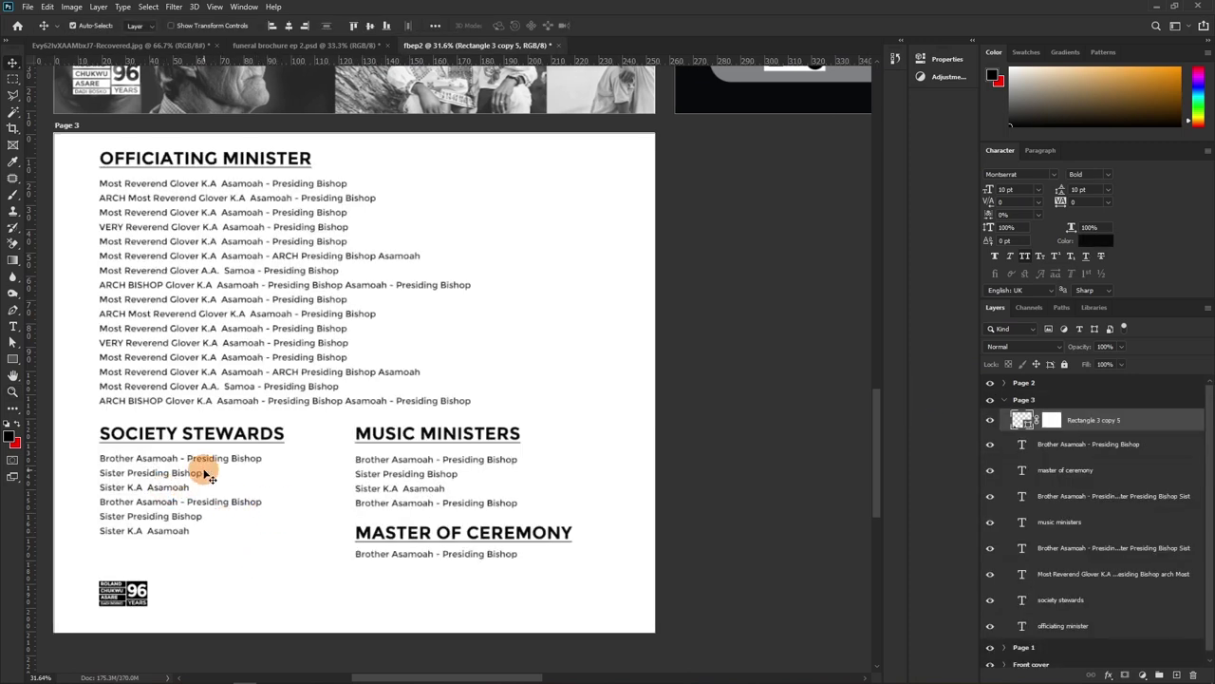
# Zoom in to check Page 3's Officiating Minister list and the 96 YEARS logo
pyautogui.press('z')
pyautogui.click(237, 345)
pyautogui.moveTo(273, 313); pyautogui.dragTo(353, 407)
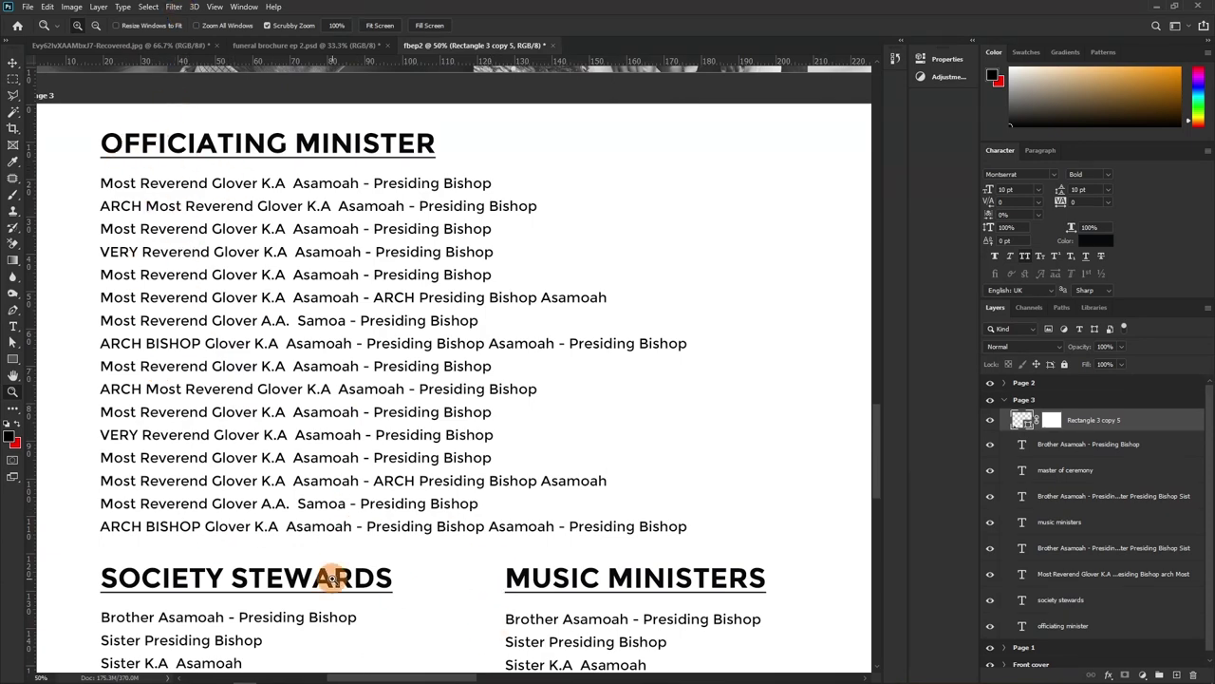
pyautogui.scroll(-1, 300, 356)
pyautogui.scroll(-3, 302, 354)
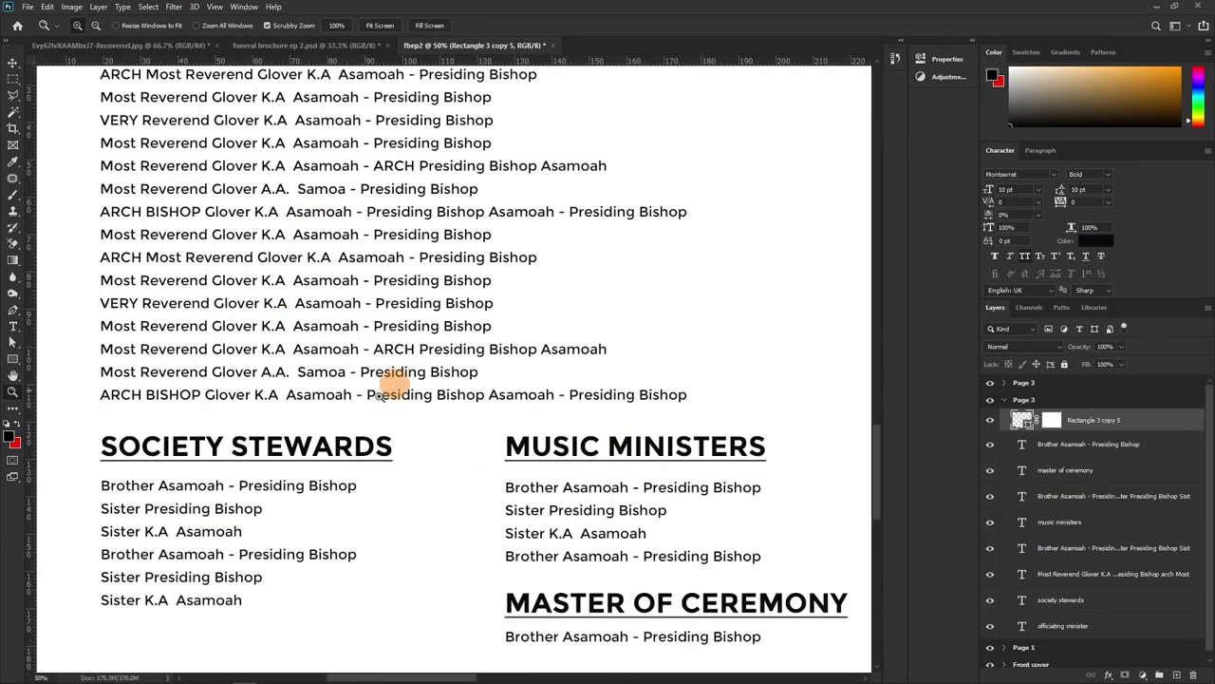
pyautogui.scroll(-3, 393, 388)
pyautogui.scroll(-2, 414, 463)
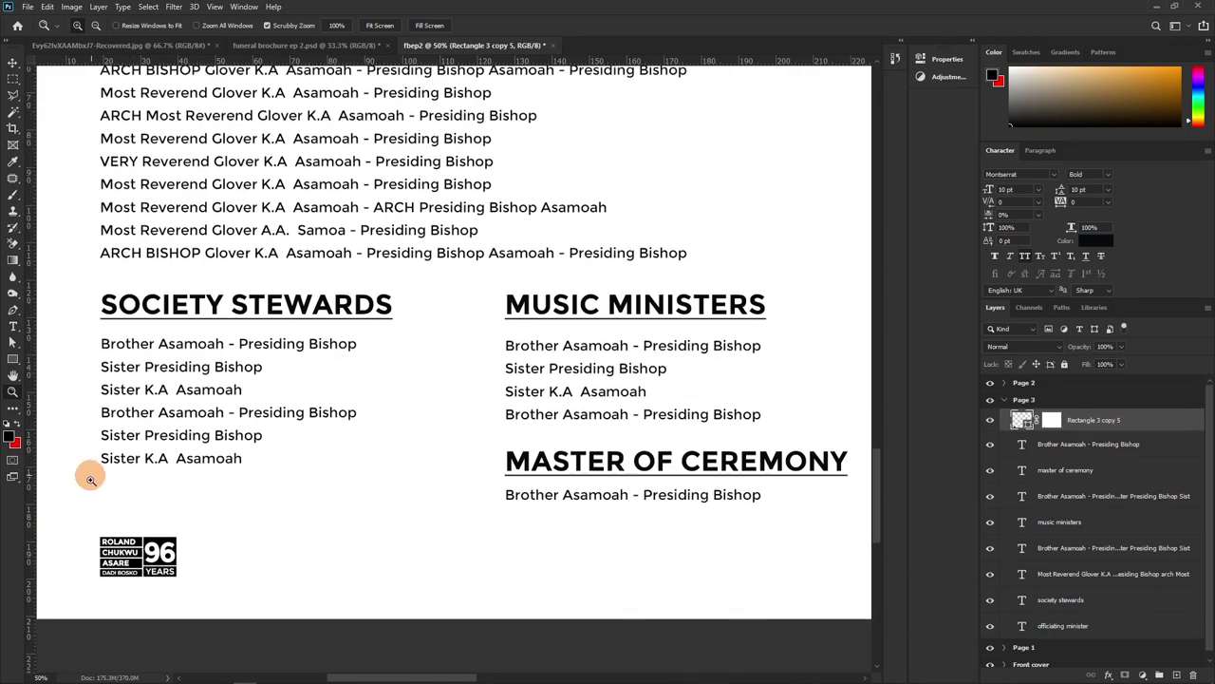
pyautogui.moveTo(104, 540); pyautogui.dragTo(114, 542)
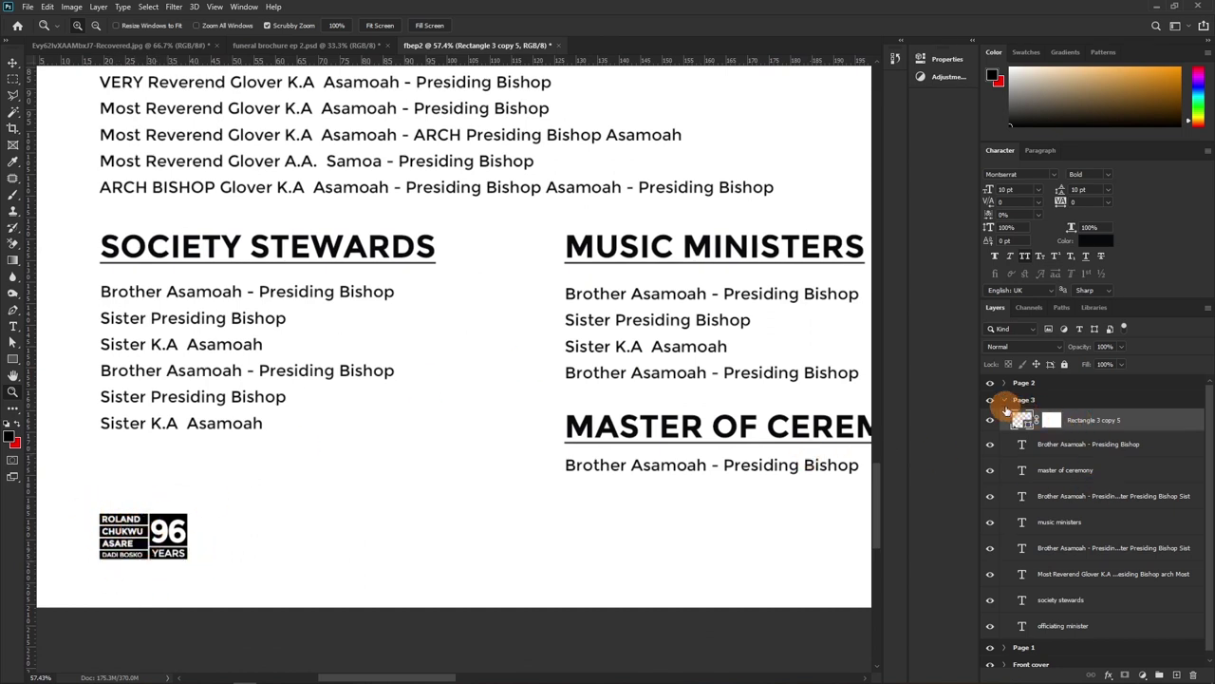
# Collapse the Page 3 group, then select and expand the Page 1 artboard group
pyautogui.click(1004, 400)
pyautogui.moveTo(605, 184); pyautogui.dragTo(525, 230)
pyautogui.moveTo(615, 126); pyautogui.dragTo(360, 297)
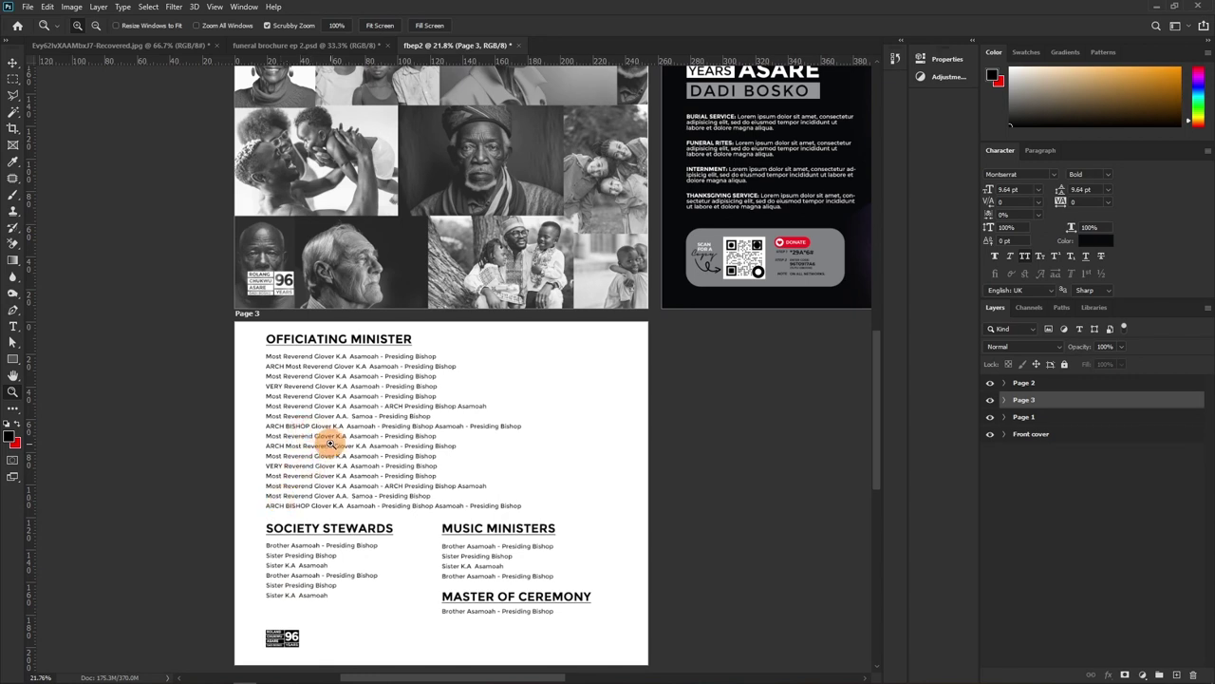
pyautogui.scroll(1, 332, 439)
pyautogui.press('v')
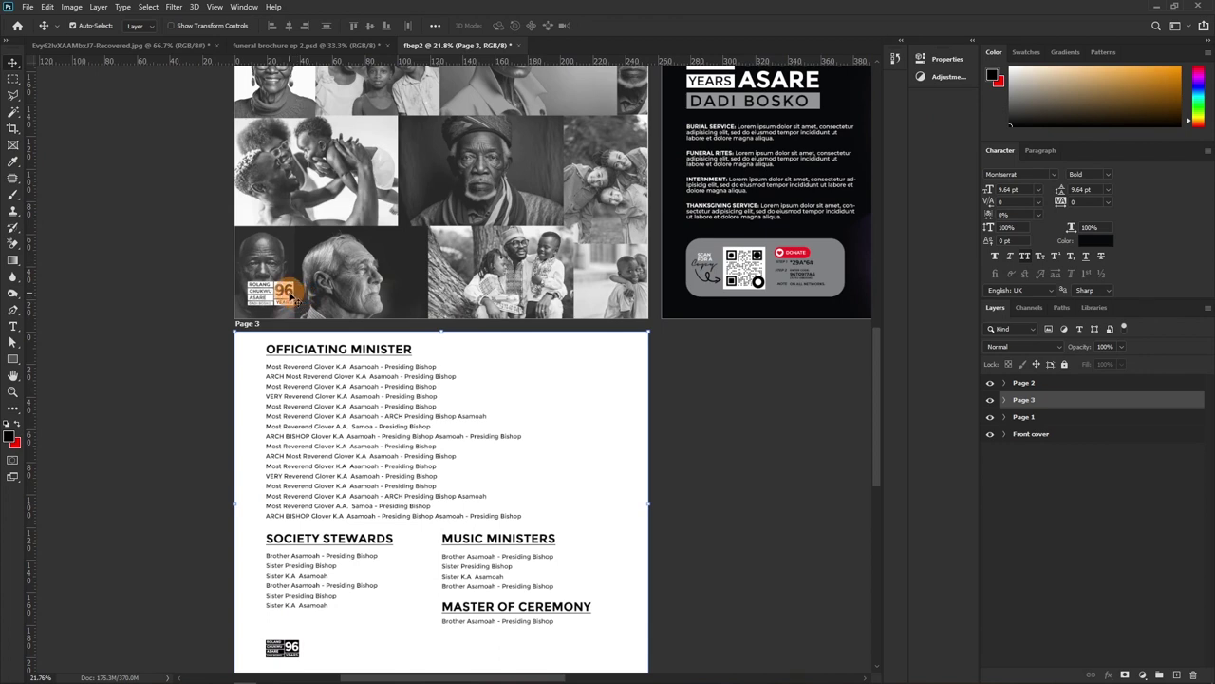
pyautogui.click(1026, 419)
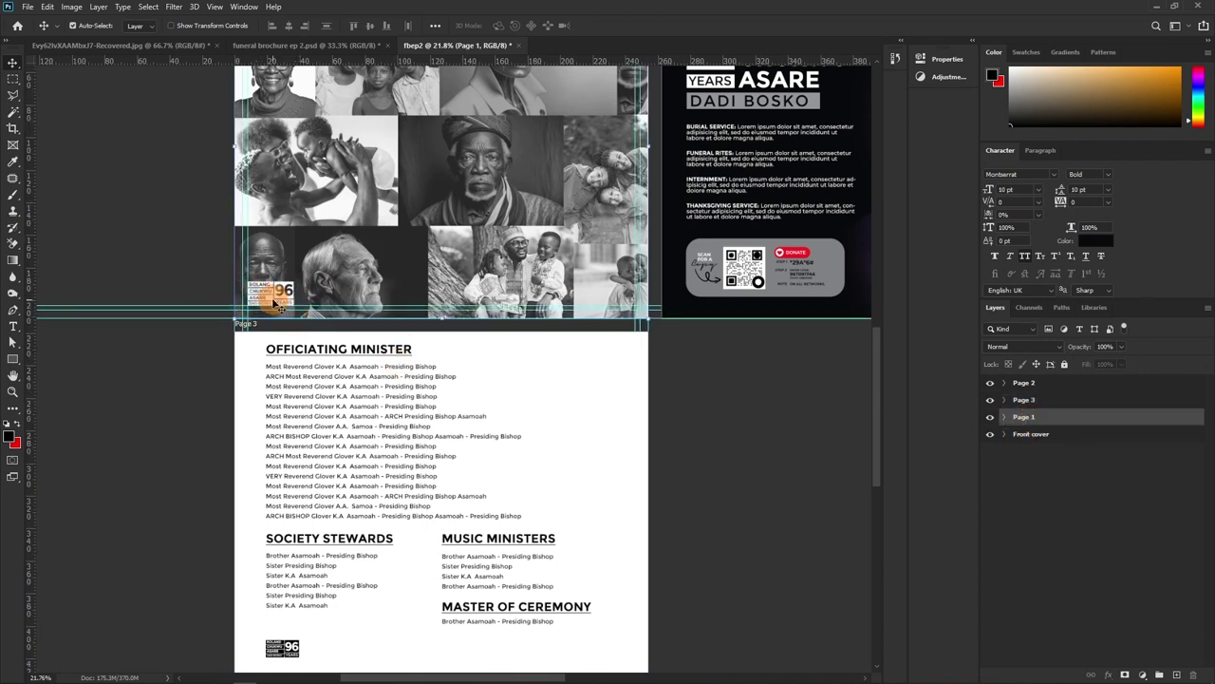
pyautogui.click(1003, 418)
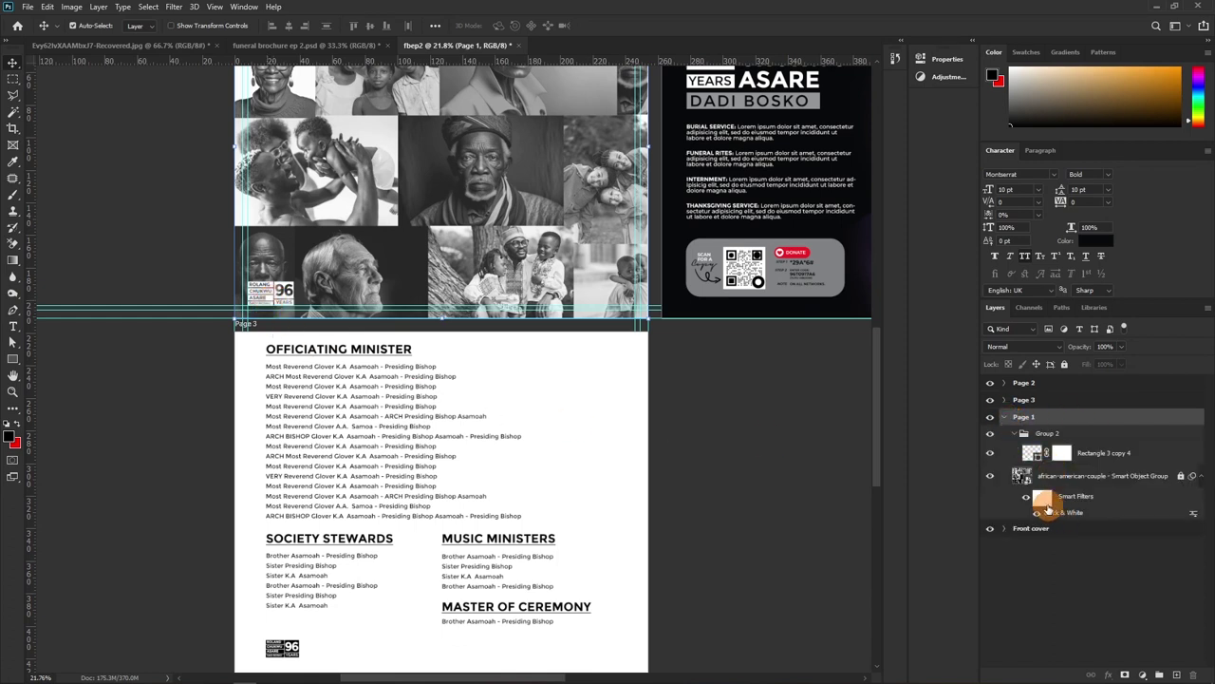
# Identify Page 1's Rectangle 3 copy 4 logo layer and Alt-drag a copy into the Page 3 group
pyautogui.click(990, 453)
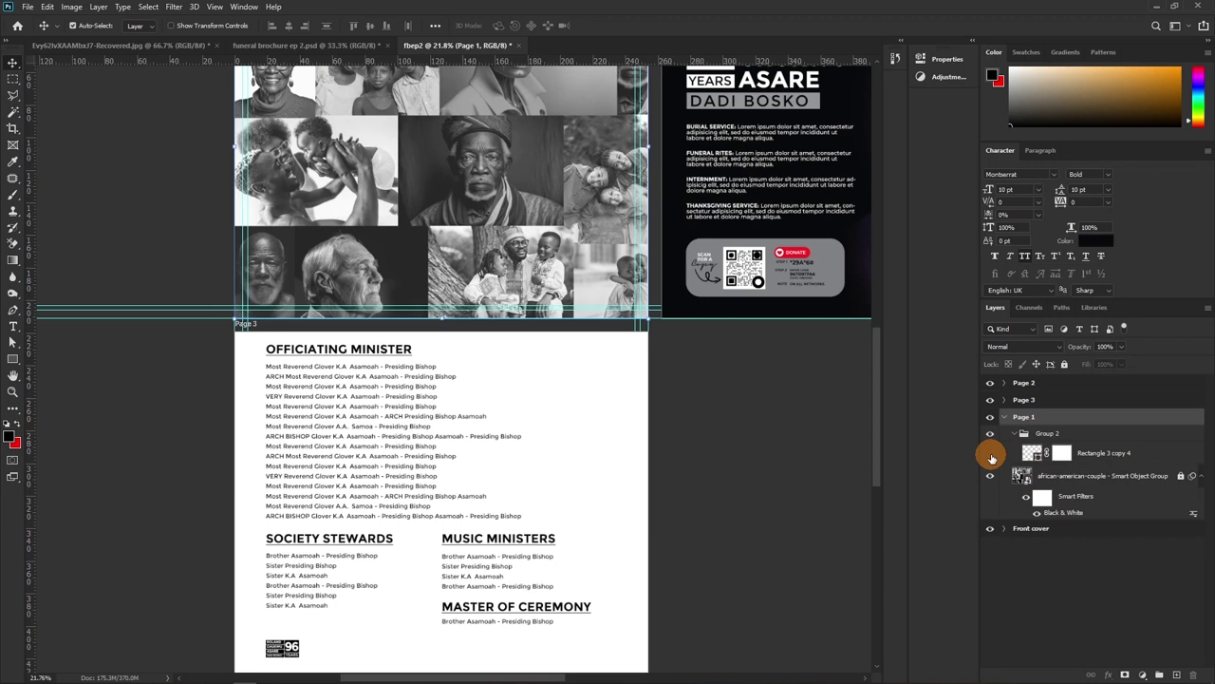
pyautogui.click(991, 453)
pyautogui.click(1104, 457)
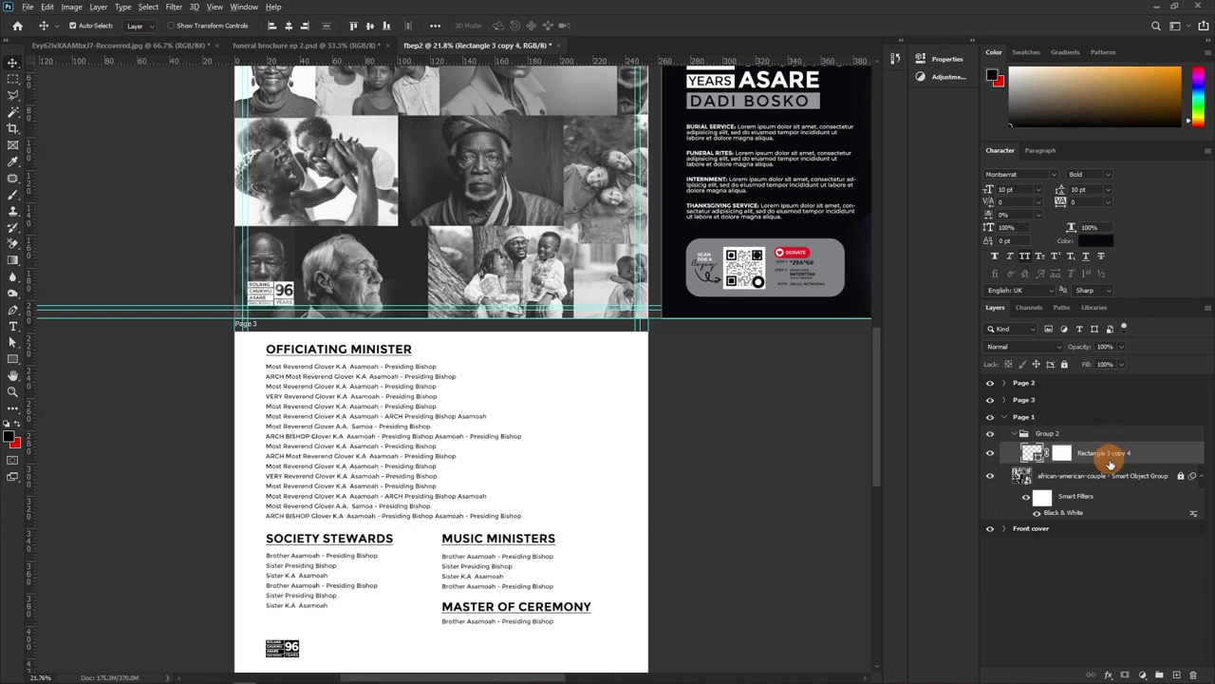
pyautogui.moveTo(1099, 456); pyautogui.dragTo(1080, 450)
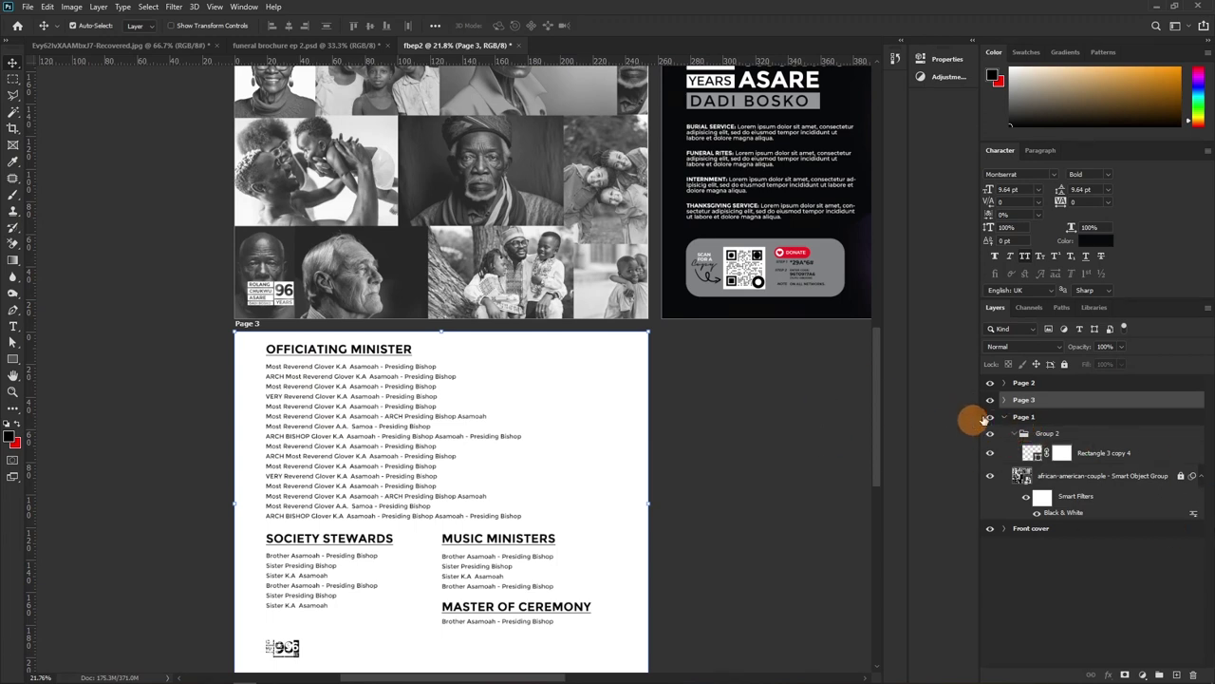
# Recolour the copied Page 3 logo red (ed1c24), sampled from the DONATE button
pyautogui.click(1007, 419)
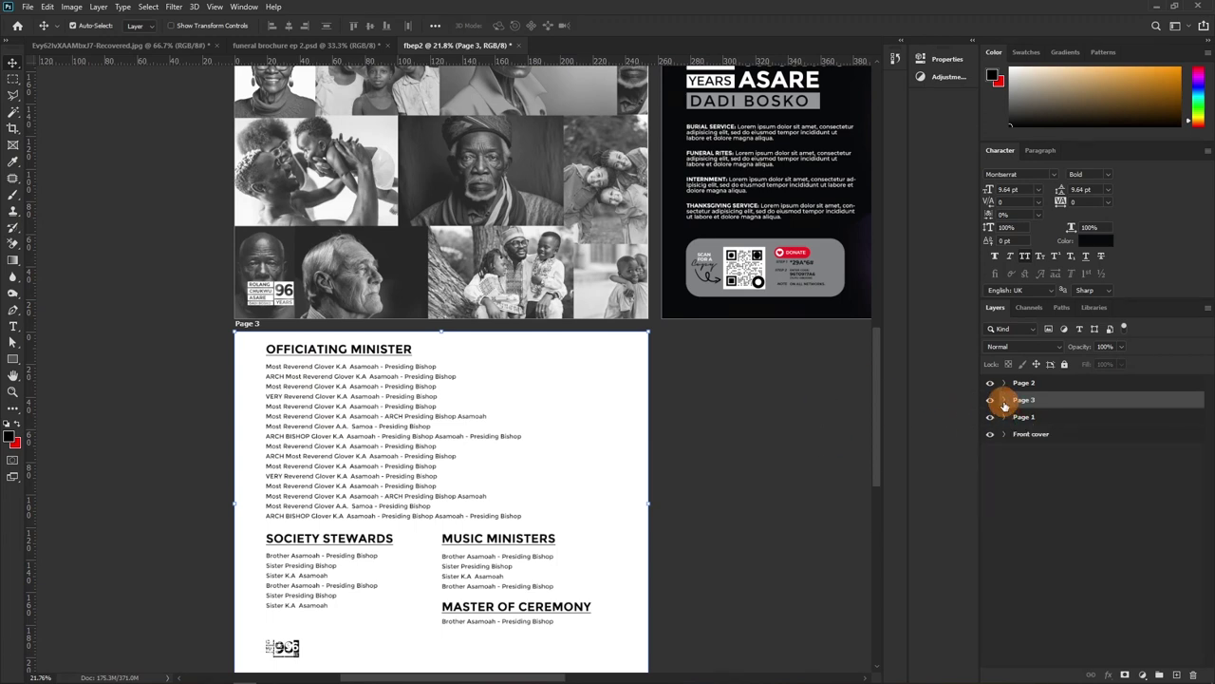
pyautogui.click(1004, 399)
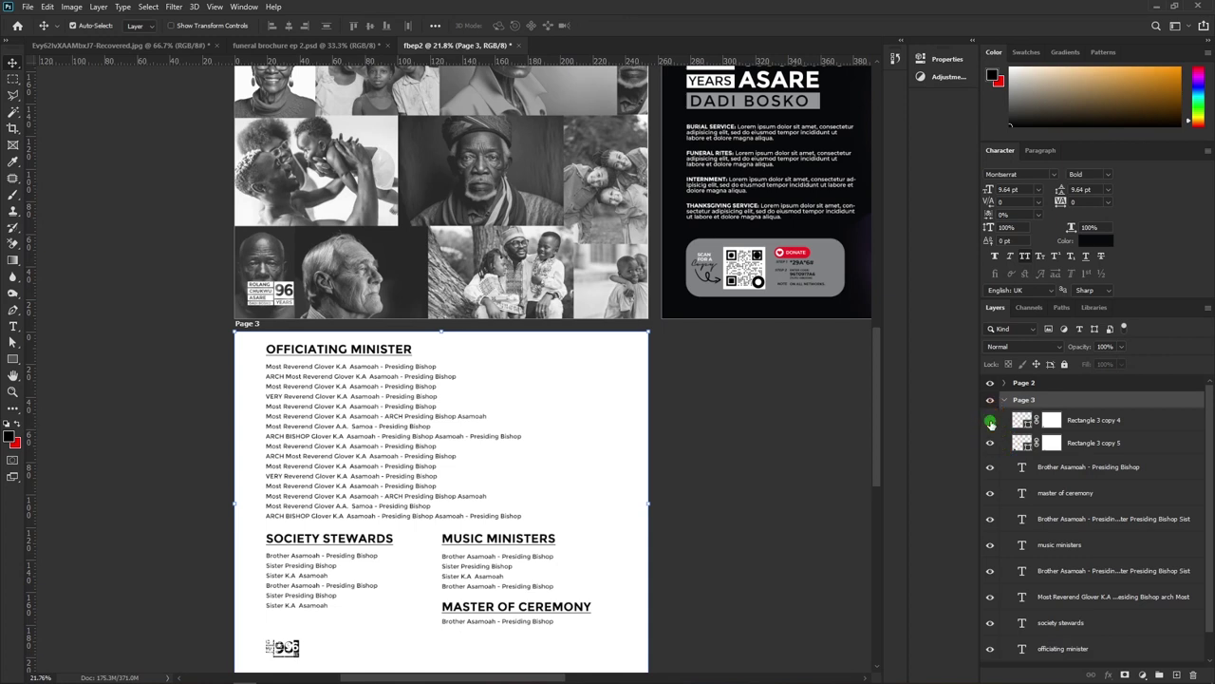
pyautogui.keyDown('ctrl'); pyautogui.click(1019, 441); pyautogui.keyUp('ctrl')
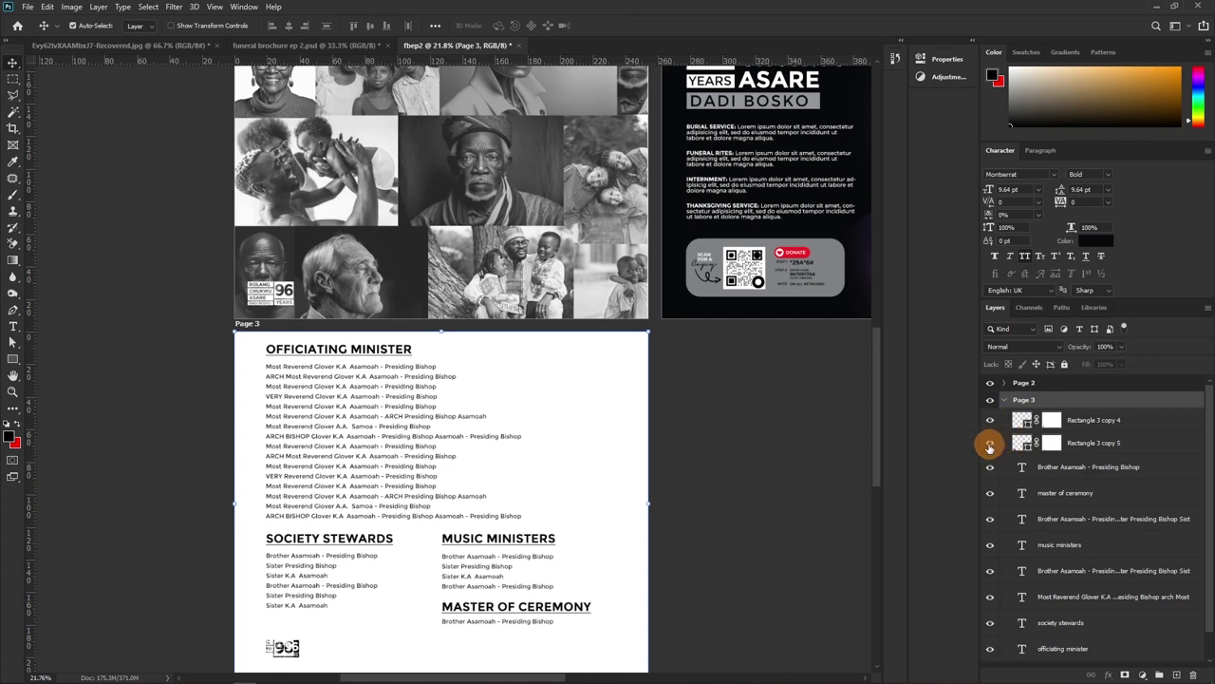
pyautogui.doubleClick(1025, 426)
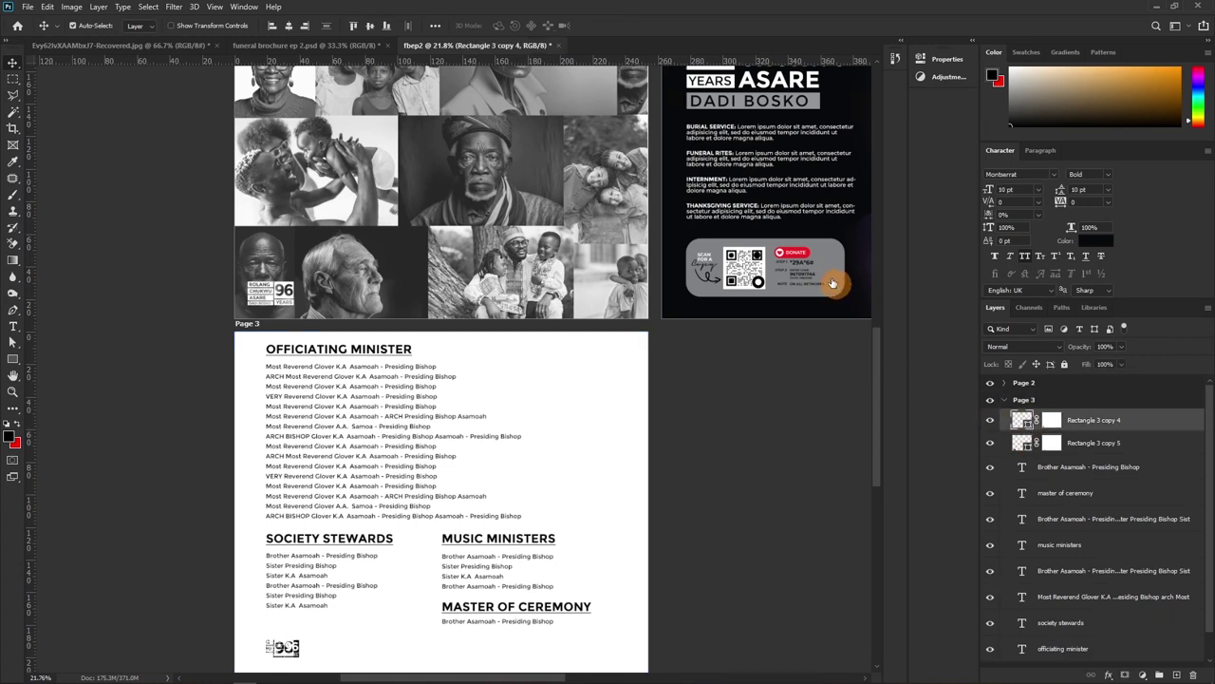
pyautogui.click(810, 250)
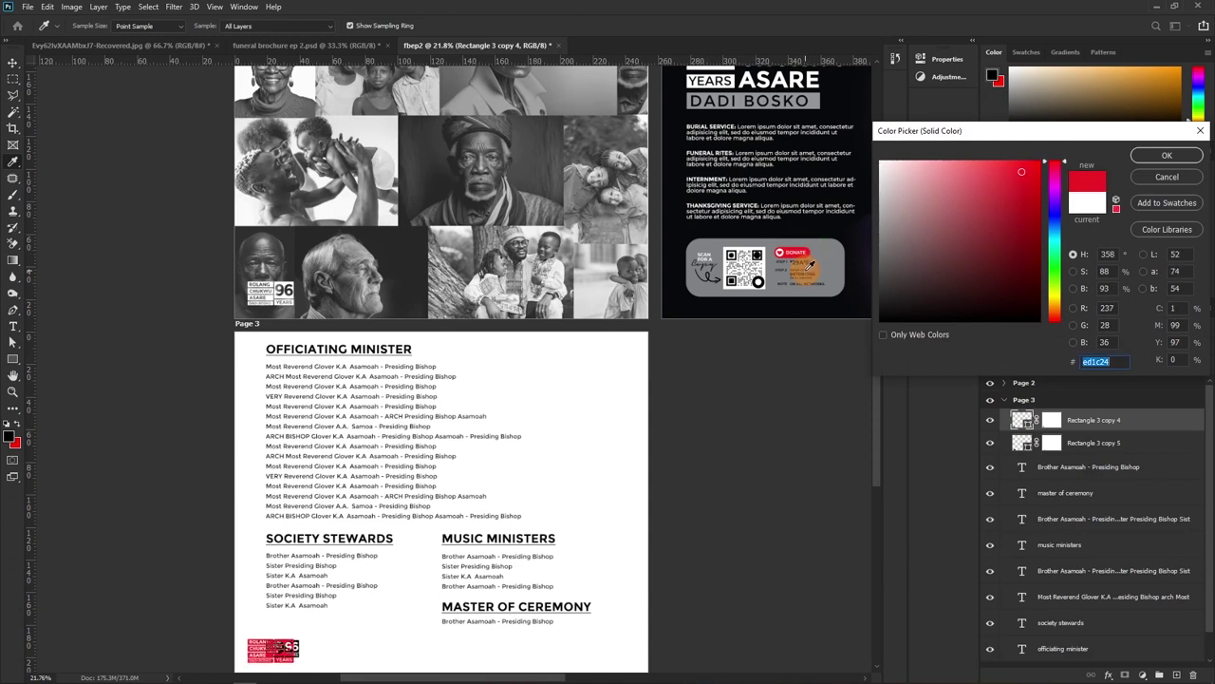
pyautogui.click(1167, 156)
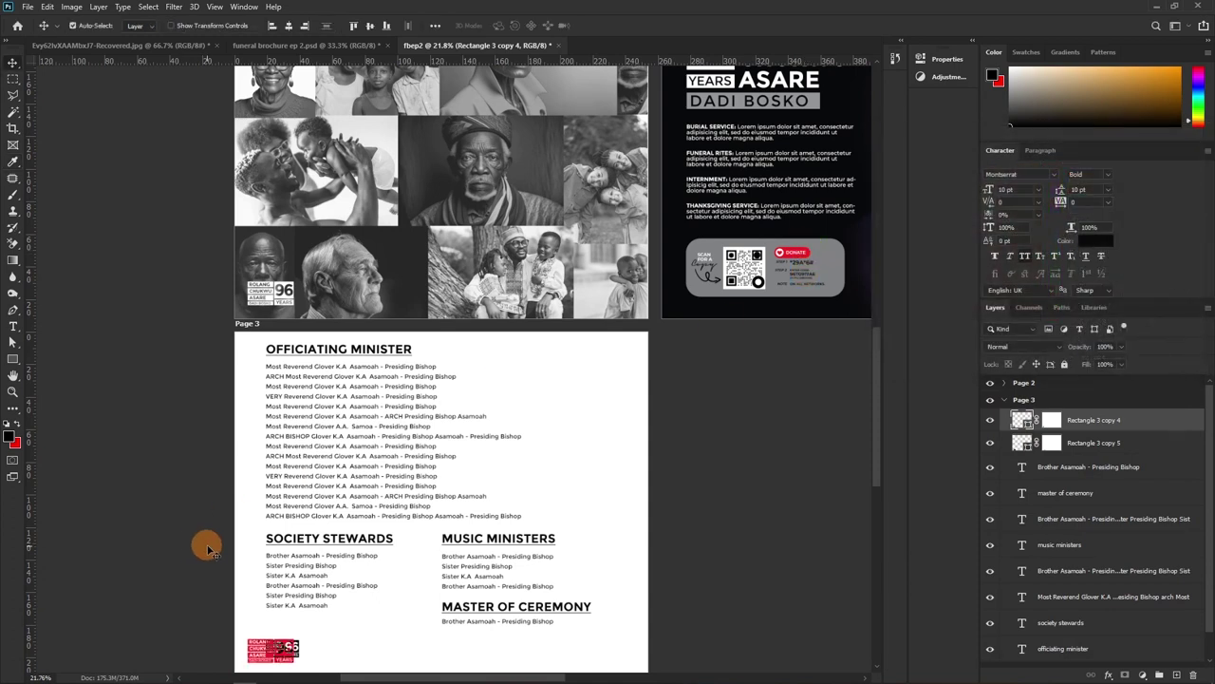
# Zoom in on the bottom-left logo below Society Stewards and select the Brother Asamoah - Presiding Bishop layer
pyautogui.press('z')
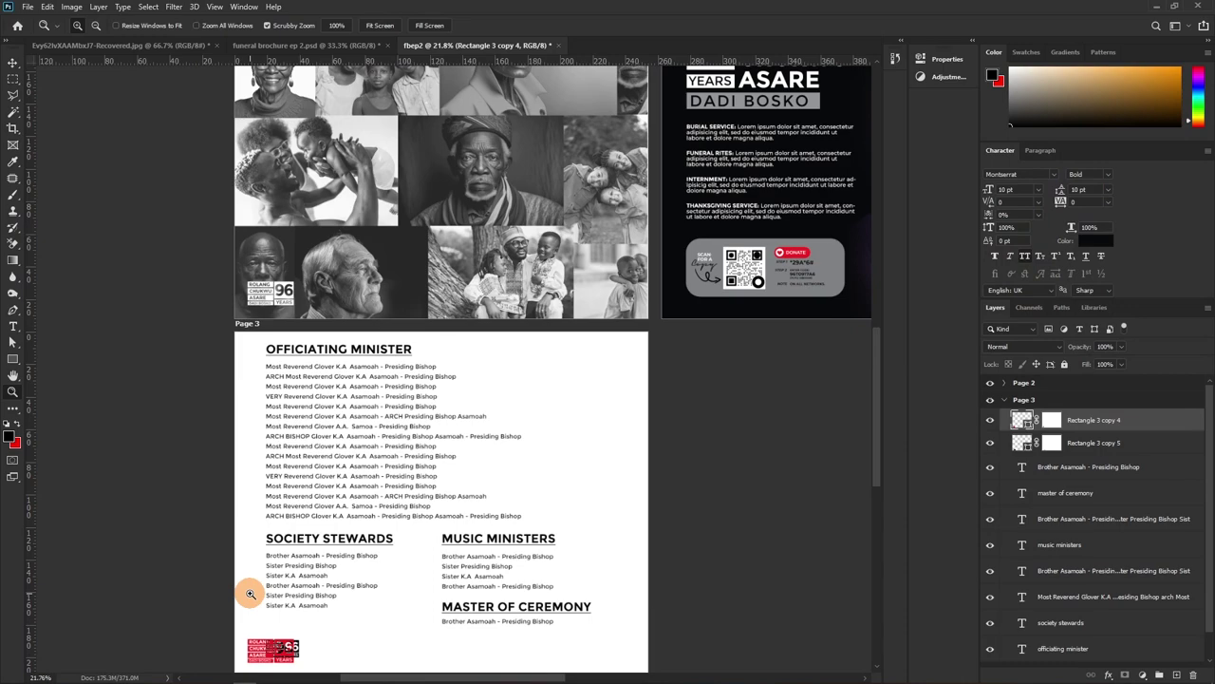
pyautogui.click(403, 515)
pyautogui.moveTo(323, 557); pyautogui.dragTo(352, 410)
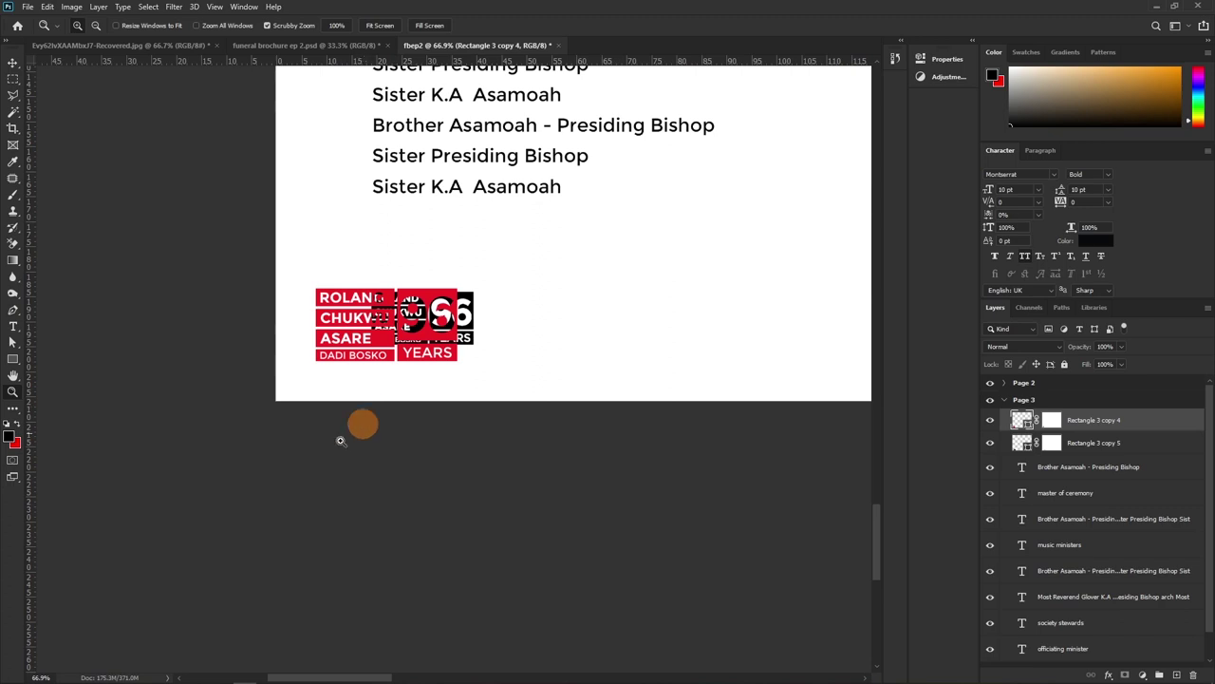
pyautogui.moveTo(442, 258); pyautogui.dragTo(433, 470)
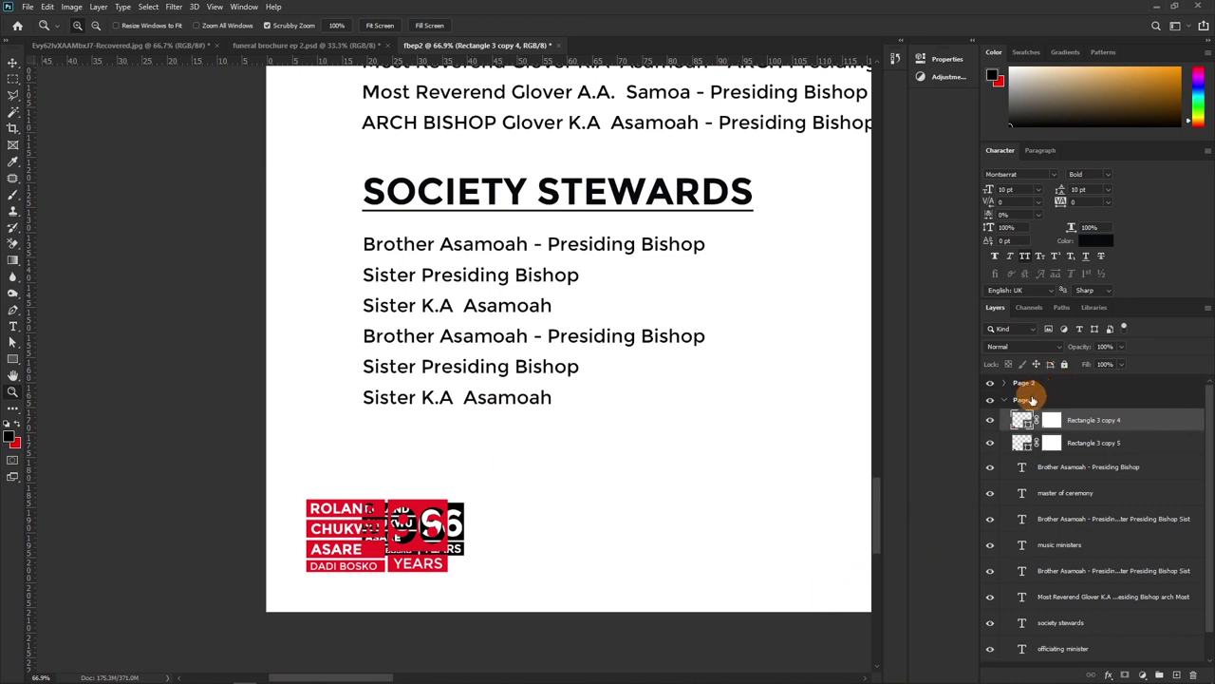
pyautogui.click(1033, 403)
pyautogui.click(1092, 419)
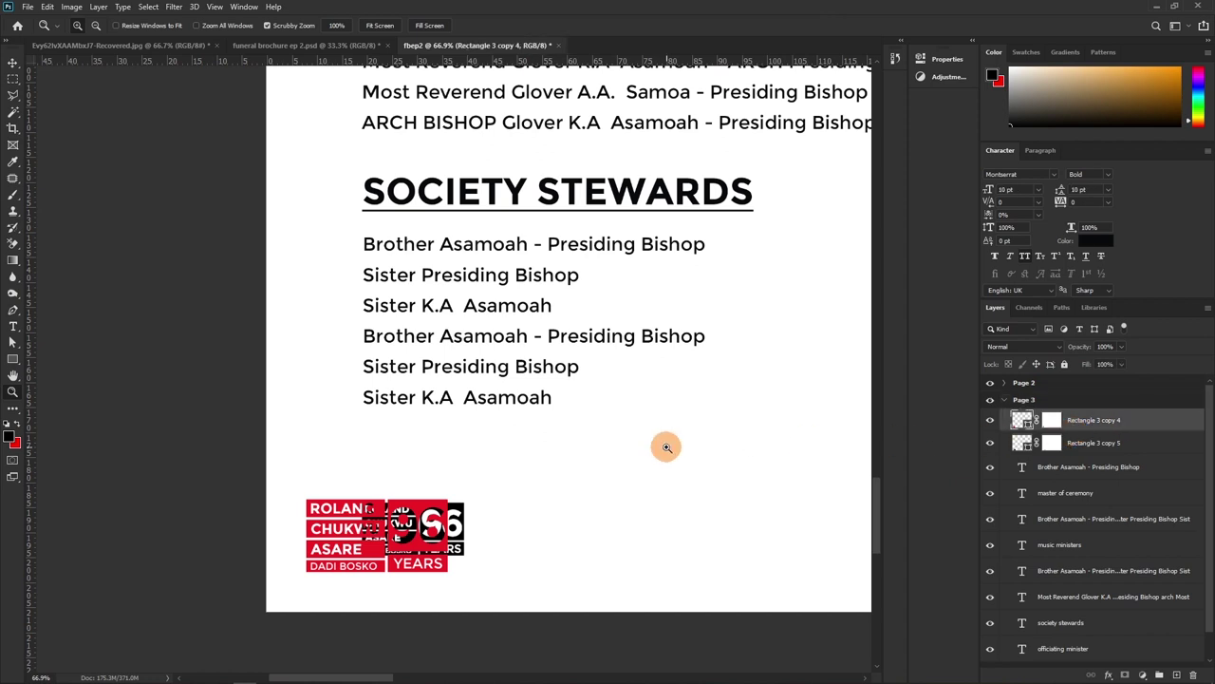
pyautogui.click(1078, 472)
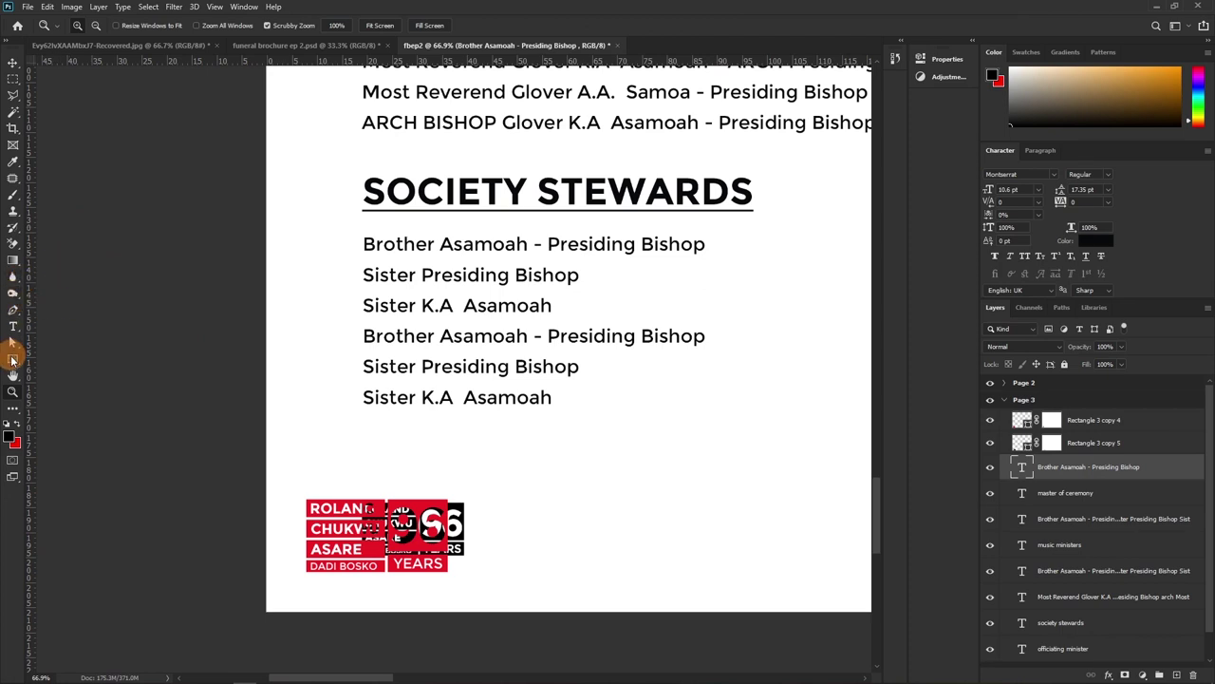
# Draw a red measuring square sized 5 × 5 mm below the Society Stewards list
pyautogui.moveTo(352, 435); pyautogui.dragTo(376, 456)
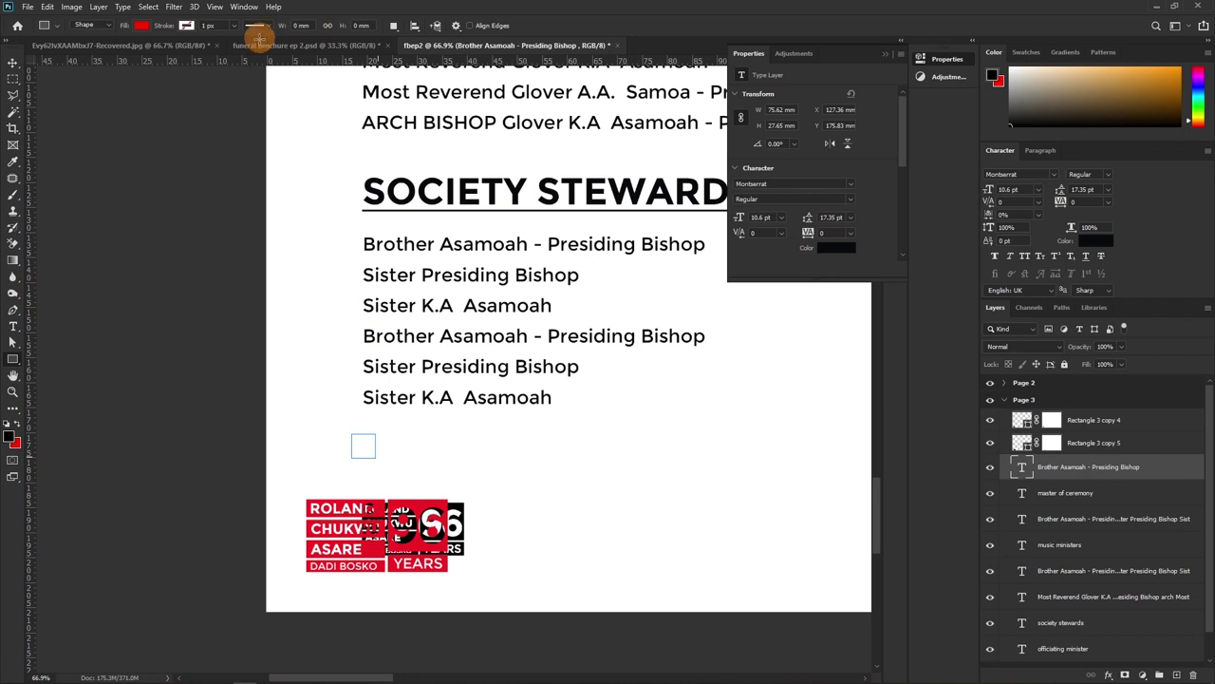
pyautogui.click(302, 24)
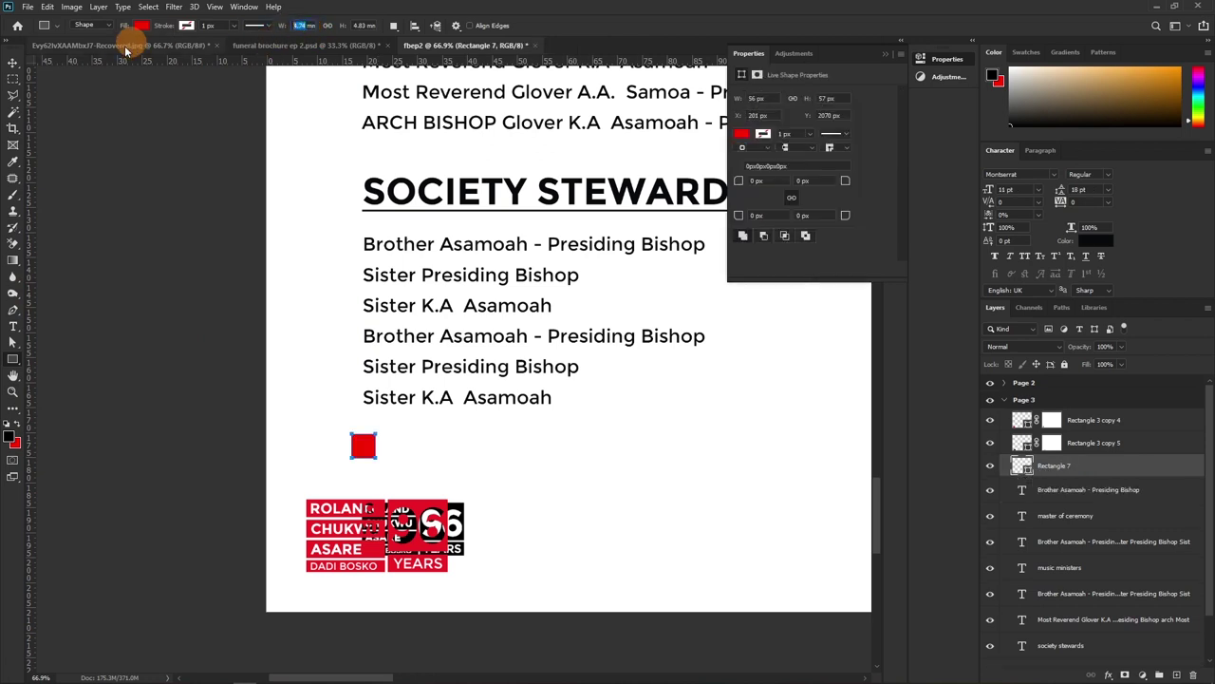
pyautogui.write('5')
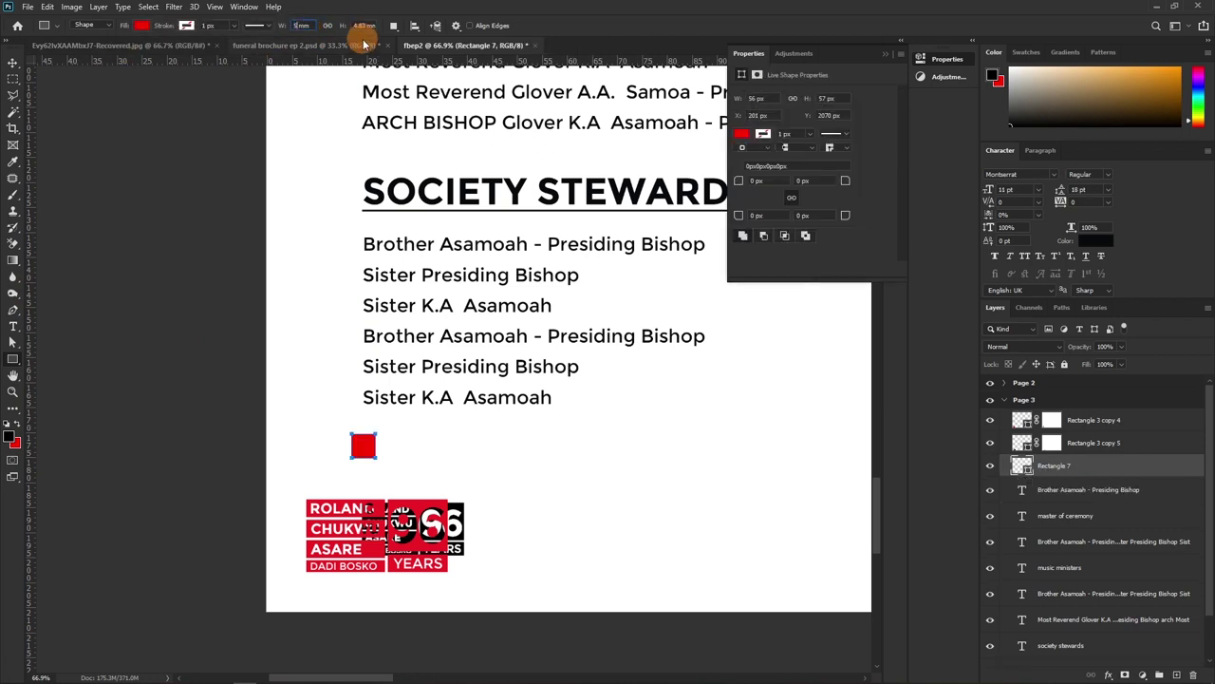
pyautogui.press('Tab')
pyautogui.write('5')
pyautogui.press('Return')
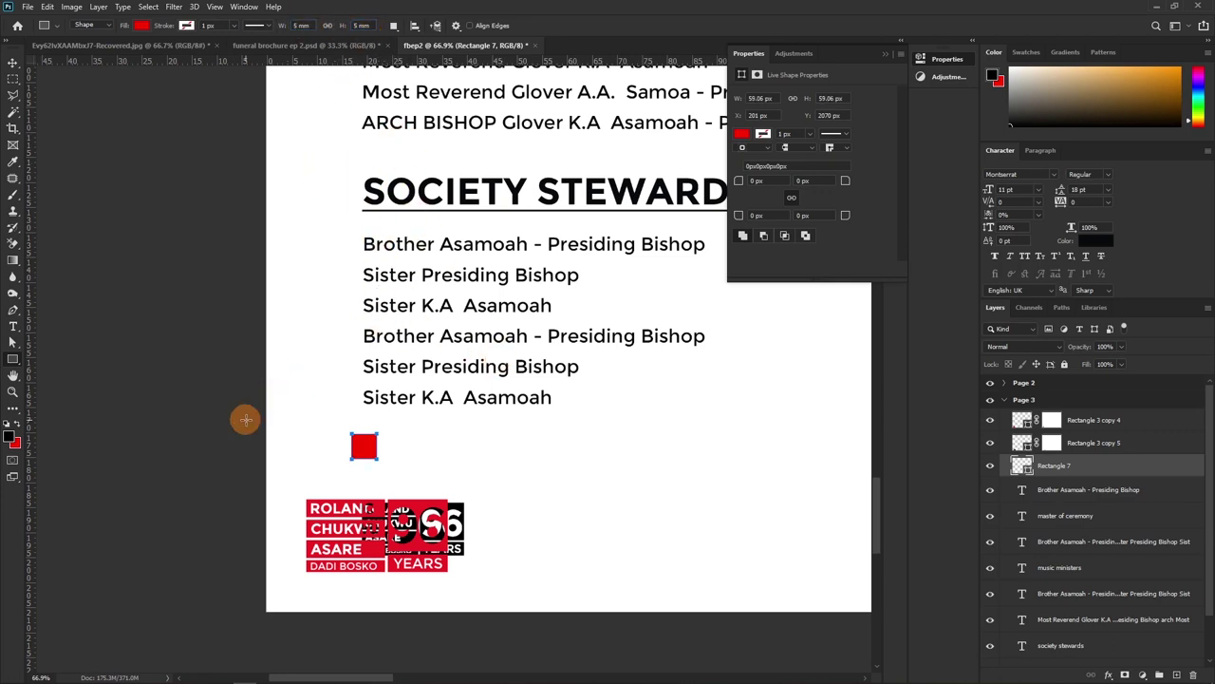
# Duplicate the square and move both squares to page 3's bottom-right corner
pyautogui.press('v')
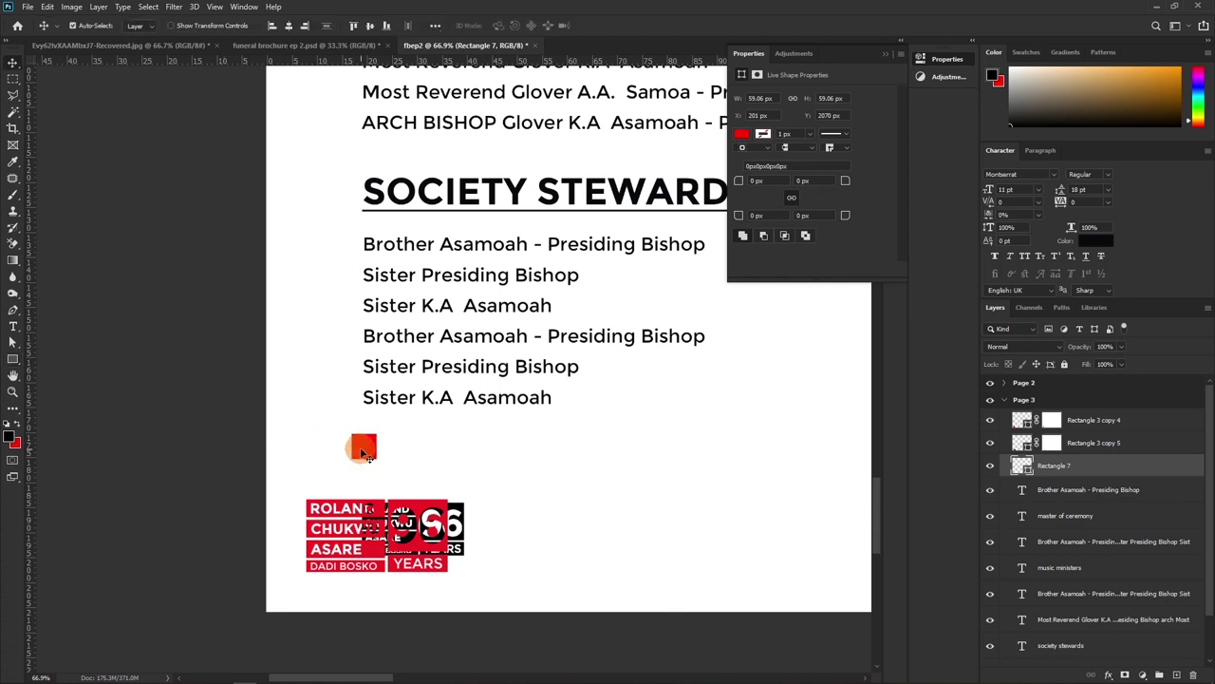
pyautogui.moveTo(352, 444); pyautogui.dragTo(407, 238)
pyautogui.keyDown('shift'); pyautogui.click(1111, 491); pyautogui.keyUp('shift')
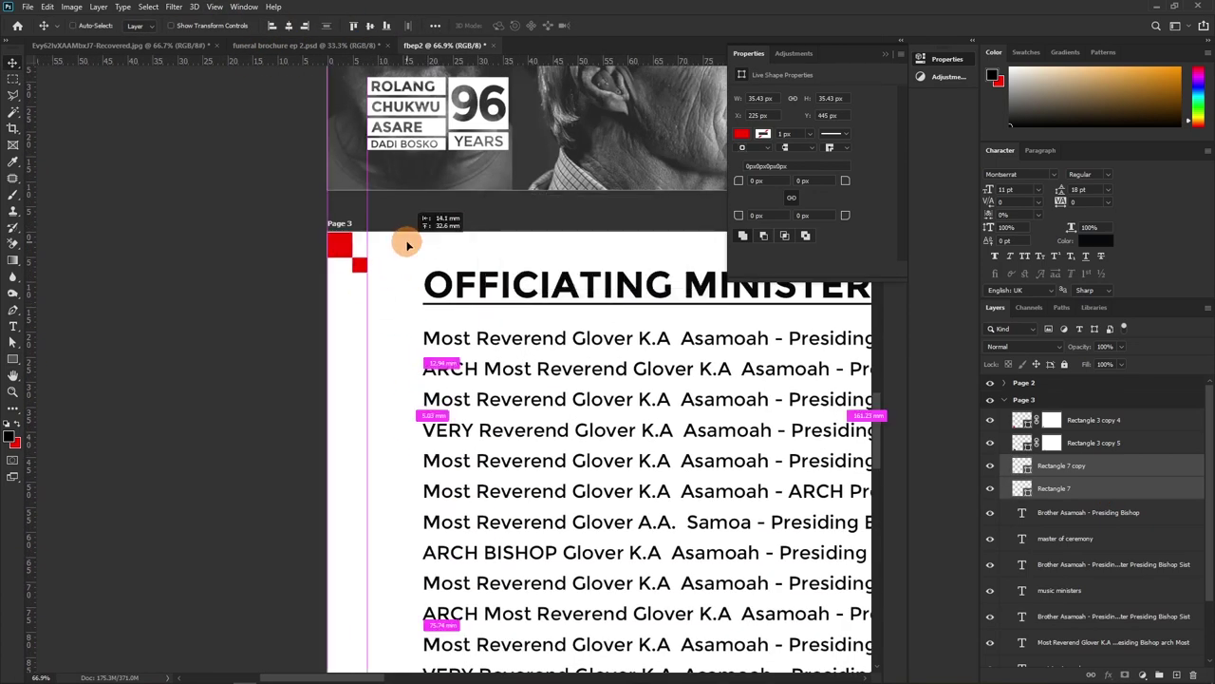
pyautogui.scroll(5, 298, 114)
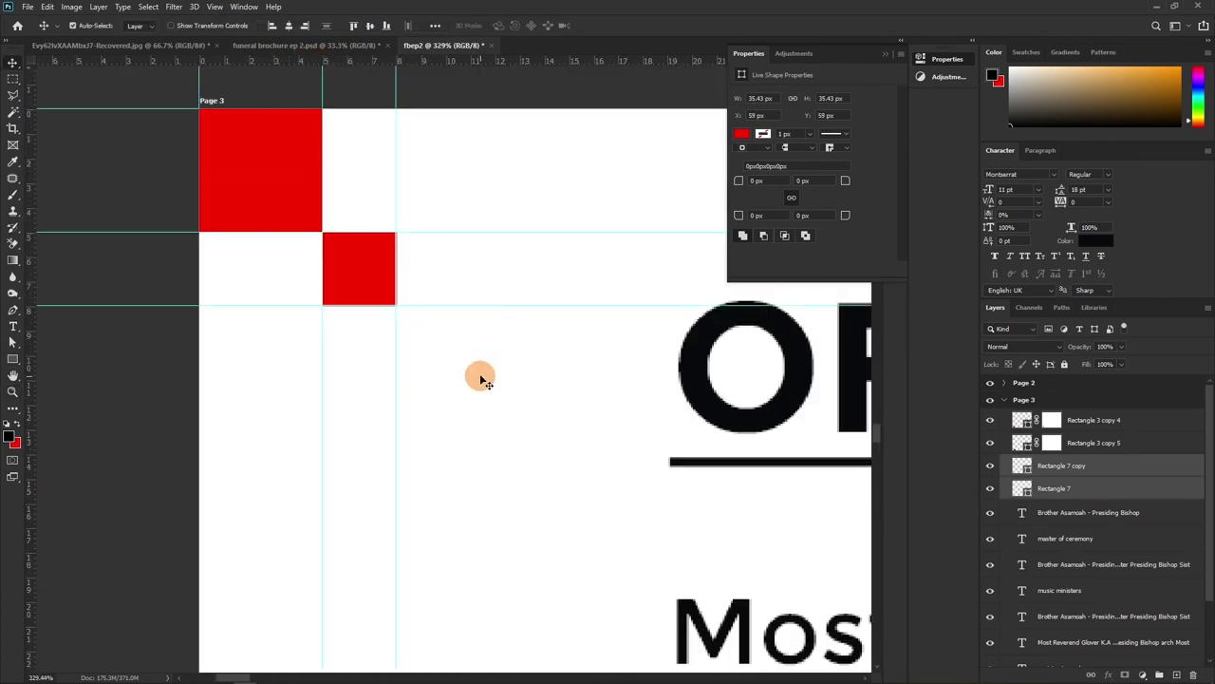
pyautogui.hotkey('ctrl', 't')
pyautogui.scroll(-5, 484, 377)
pyautogui.moveTo(567, 575); pyautogui.dragTo(483, 556)
pyautogui.press('Return')
# Drag margin guides along the squares' edges, then delete both temporary squares
pyautogui.scroll(10, 483, 556)
pyautogui.moveTo(537, 466); pyautogui.dragTo(182, 260)
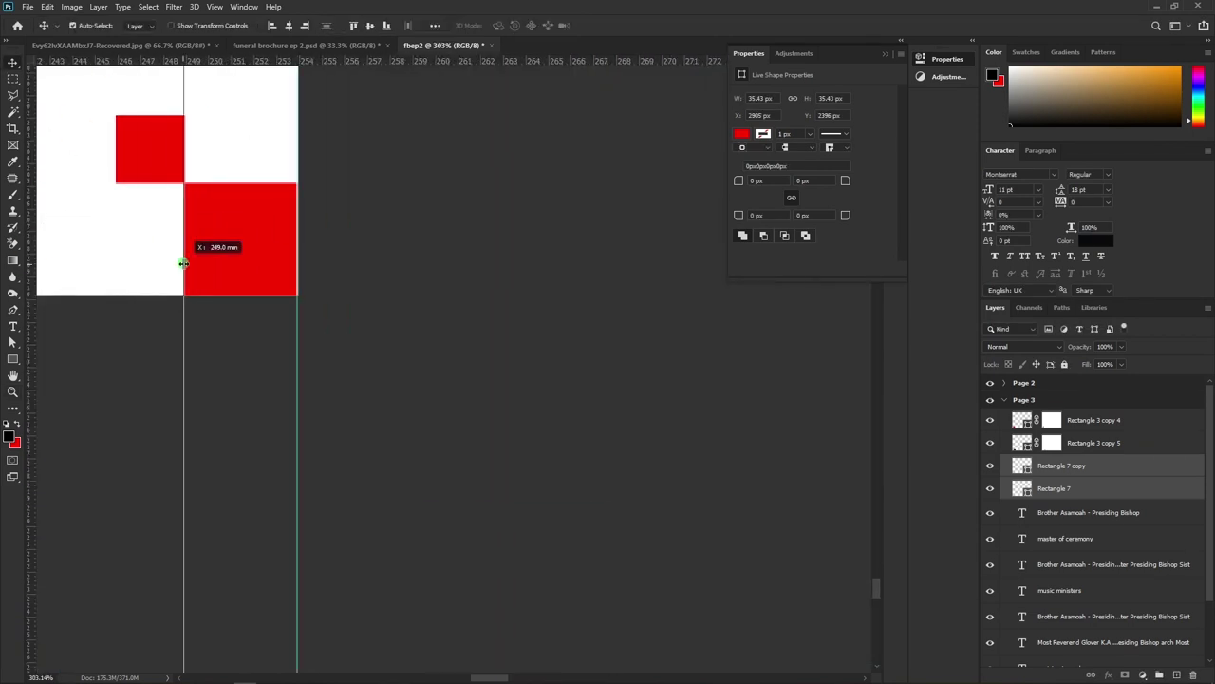
pyautogui.moveTo(266, 57); pyautogui.dragTo(245, 295)
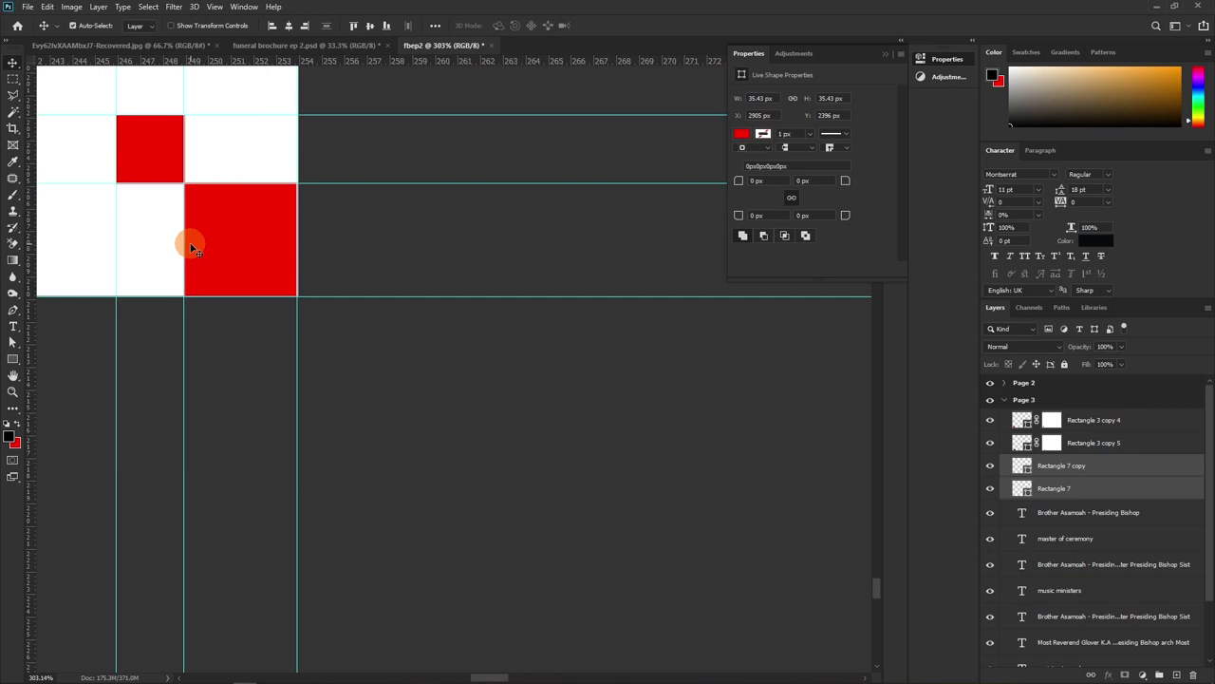
pyautogui.press('Delete')
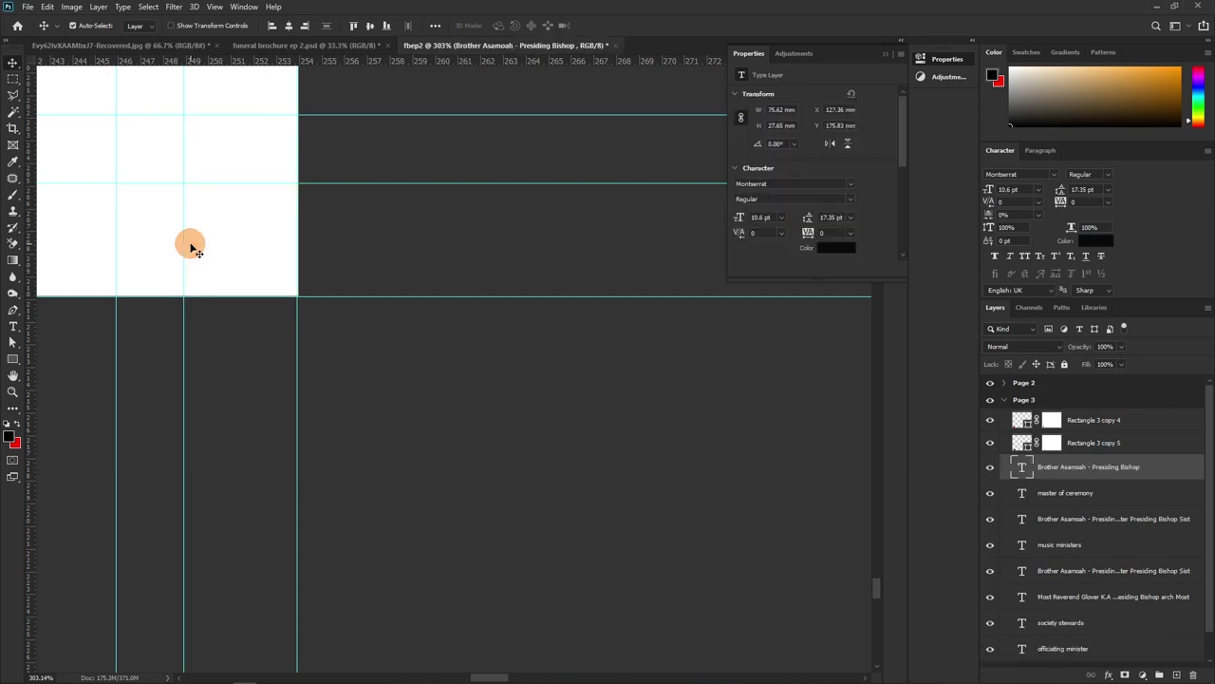
# Zoom to the bottom-left logo and delete the extra overlapping copy, Rectangle 3 copy 5
pyautogui.press('z')
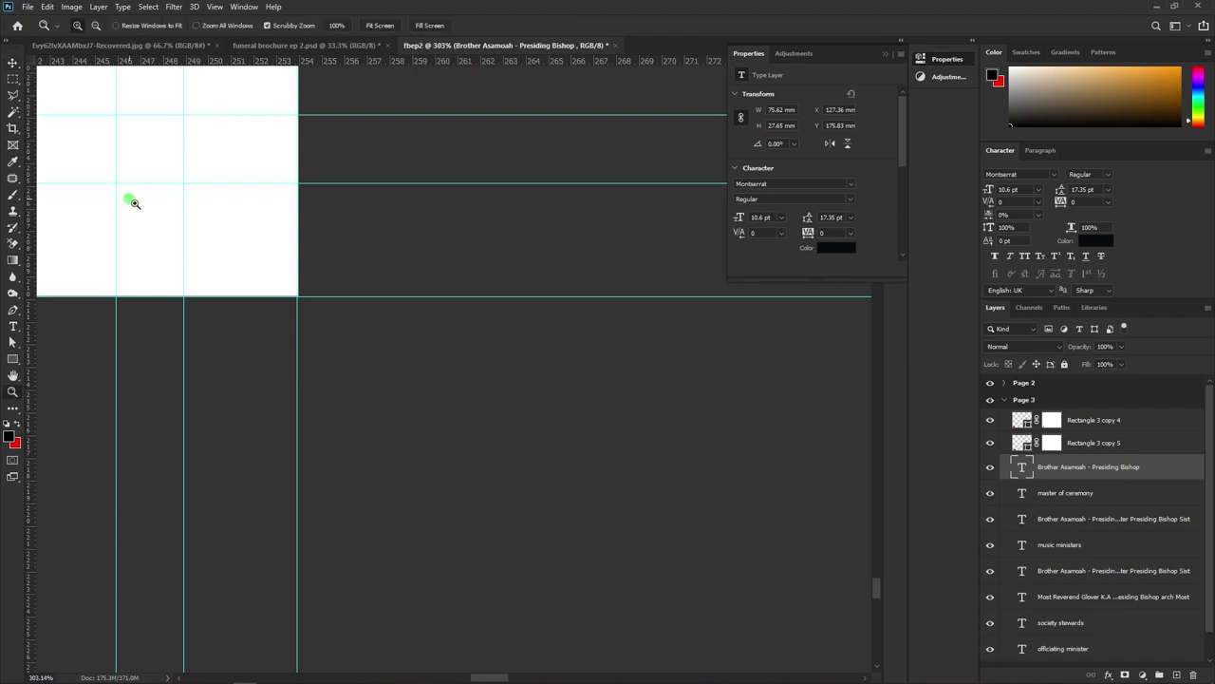
pyautogui.moveTo(130, 198); pyautogui.dragTo(91, 313)
pyautogui.moveTo(123, 206); pyautogui.dragTo(575, 238)
pyautogui.moveTo(388, 329); pyautogui.dragTo(658, 311)
pyautogui.moveTo(298, 329); pyautogui.dragTo(583, 307)
pyautogui.moveTo(209, 313); pyautogui.dragTo(274, 314)
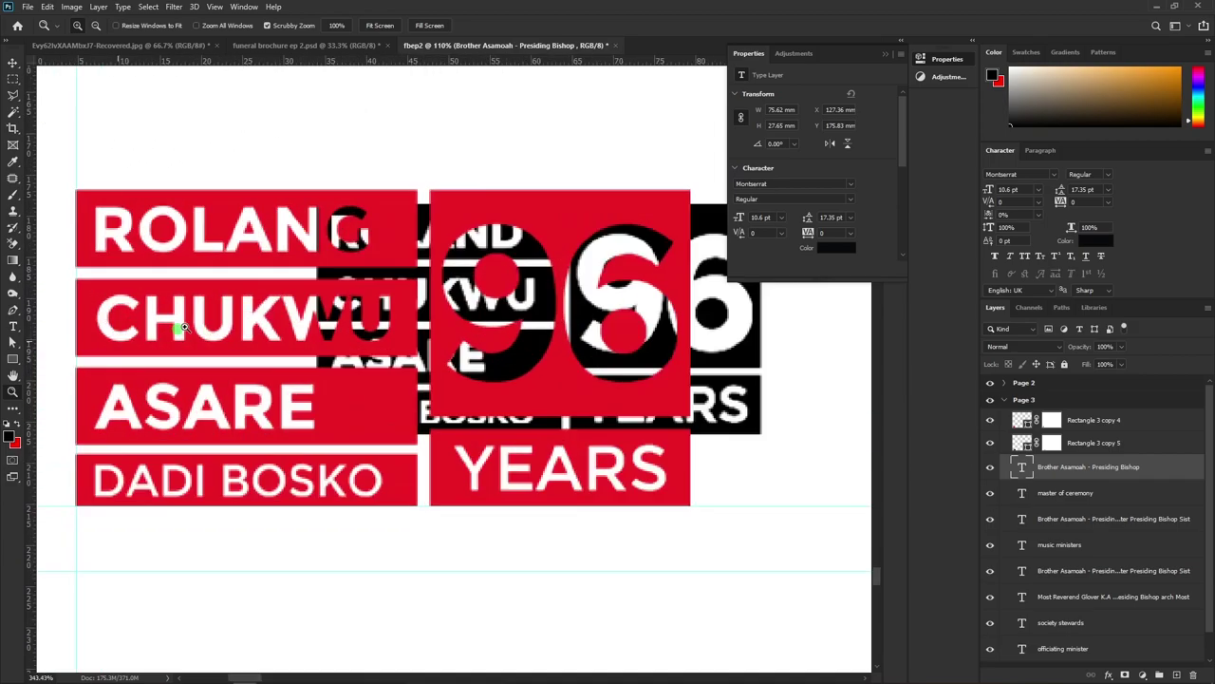
pyautogui.moveTo(123, 333); pyautogui.dragTo(240, 248)
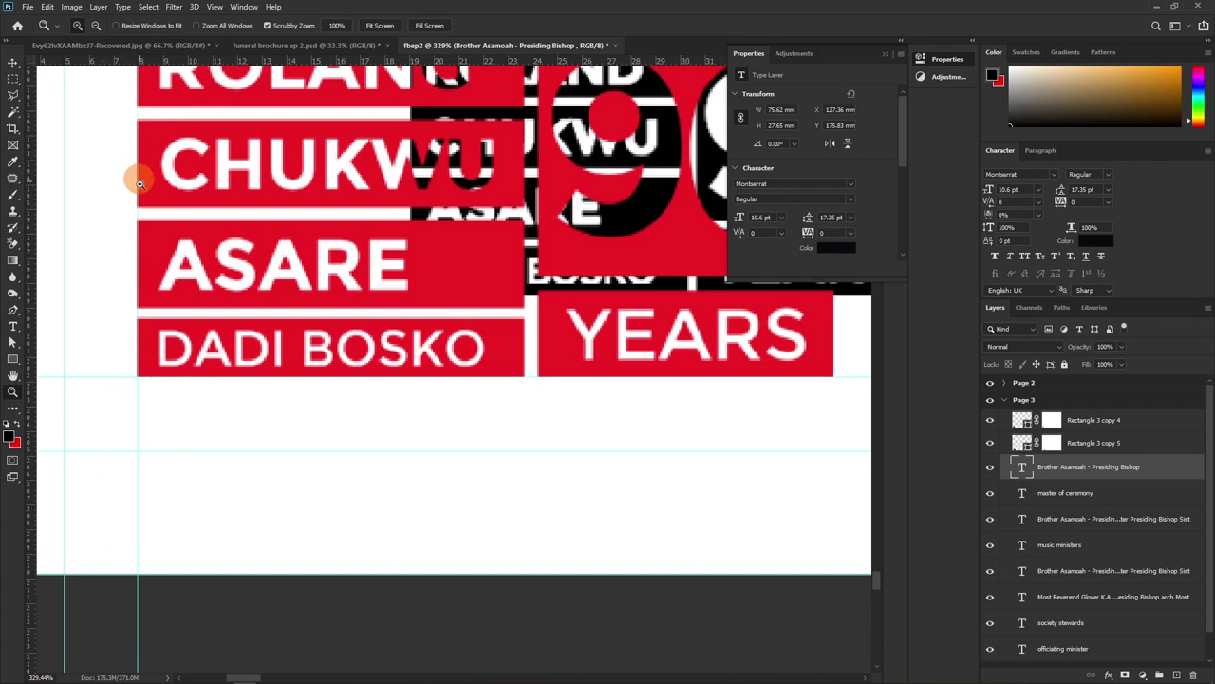
pyautogui.scroll(3, 139, 175)
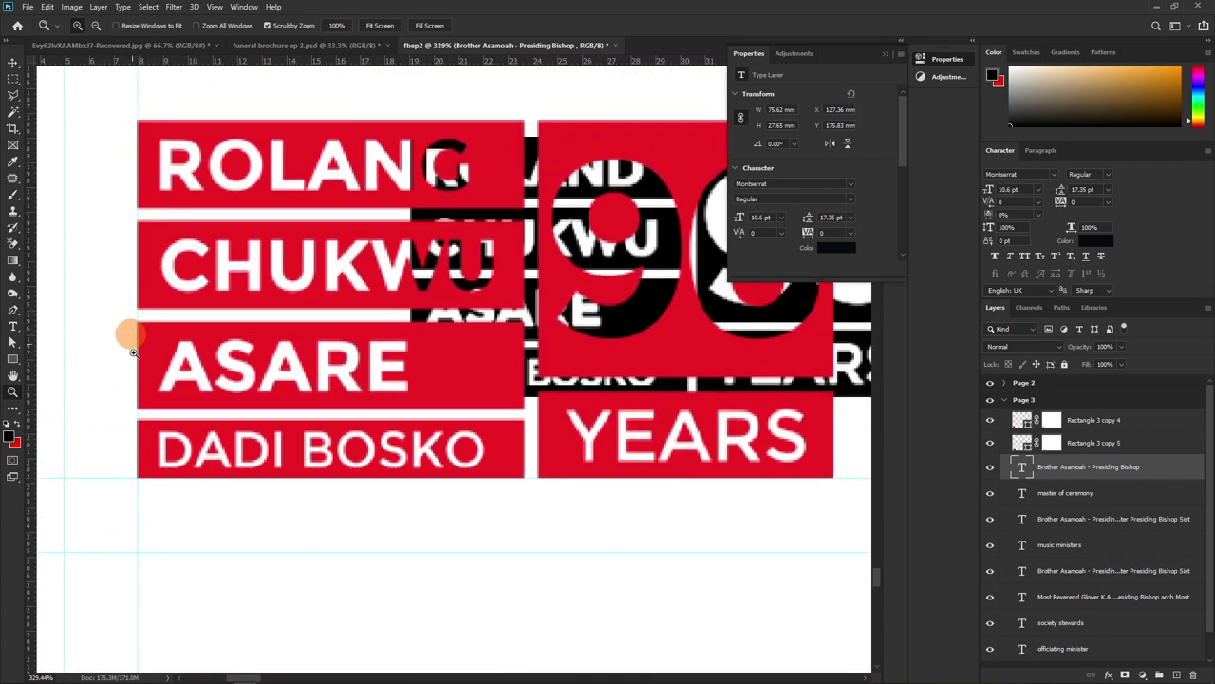
pyautogui.scroll(2, 380, 399)
pyautogui.hscroll(6, 380, 398)
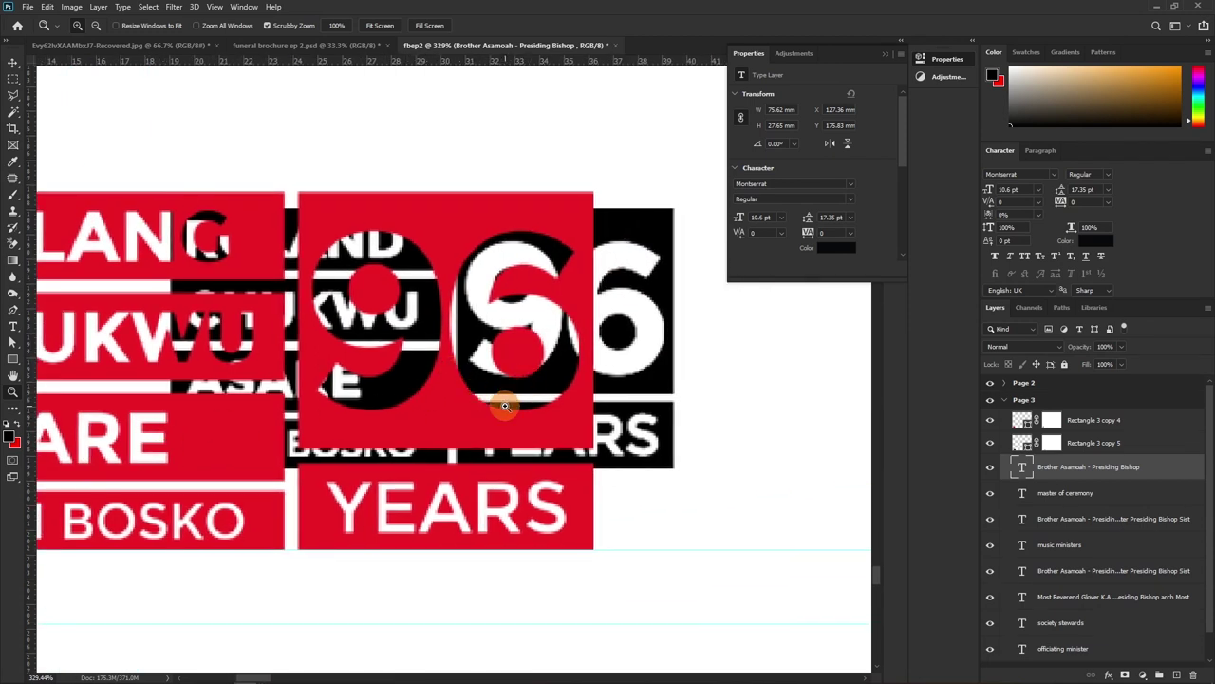
pyautogui.press('v')
pyautogui.click(653, 292)
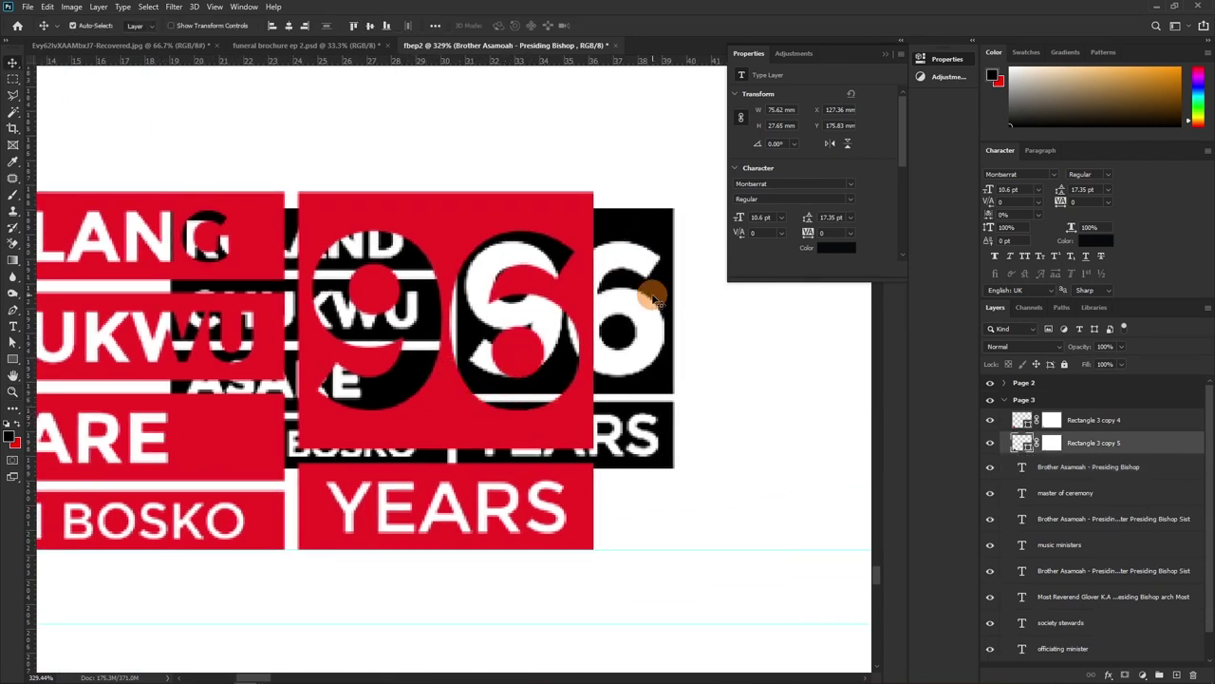
pyautogui.press('Delete')
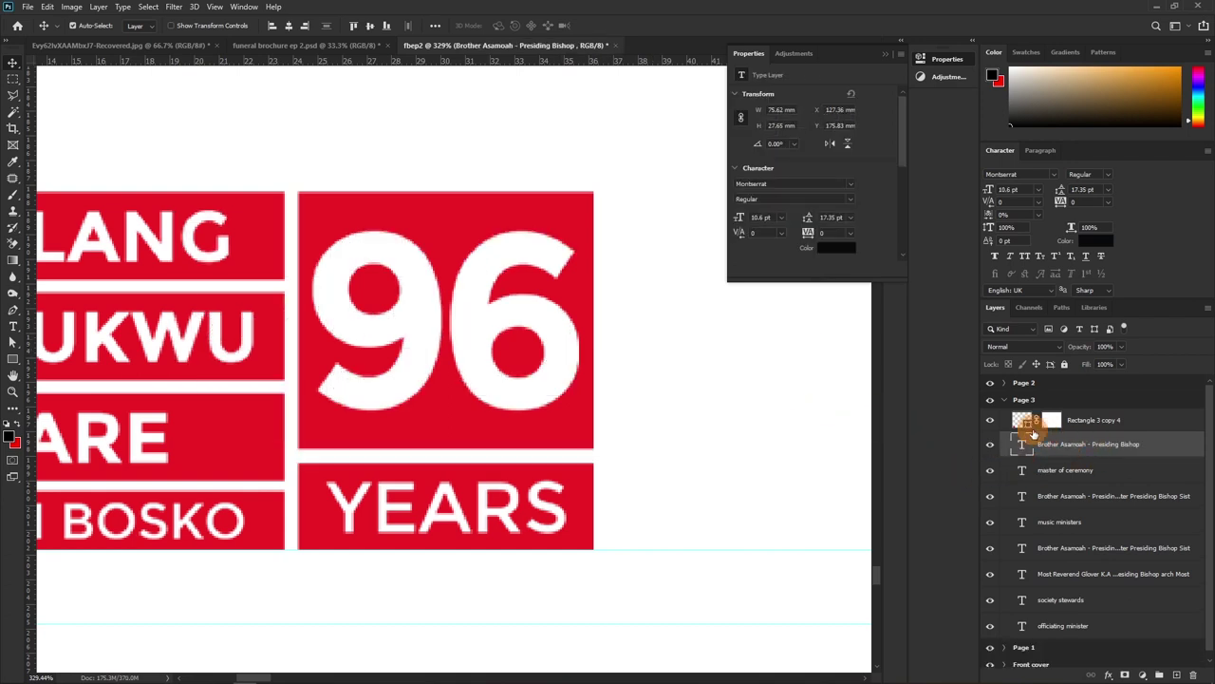
# Set Rectangle 3 copy 4's fill to black #000000 and zoom out to the whole page
pyautogui.doubleClick(1022, 421)
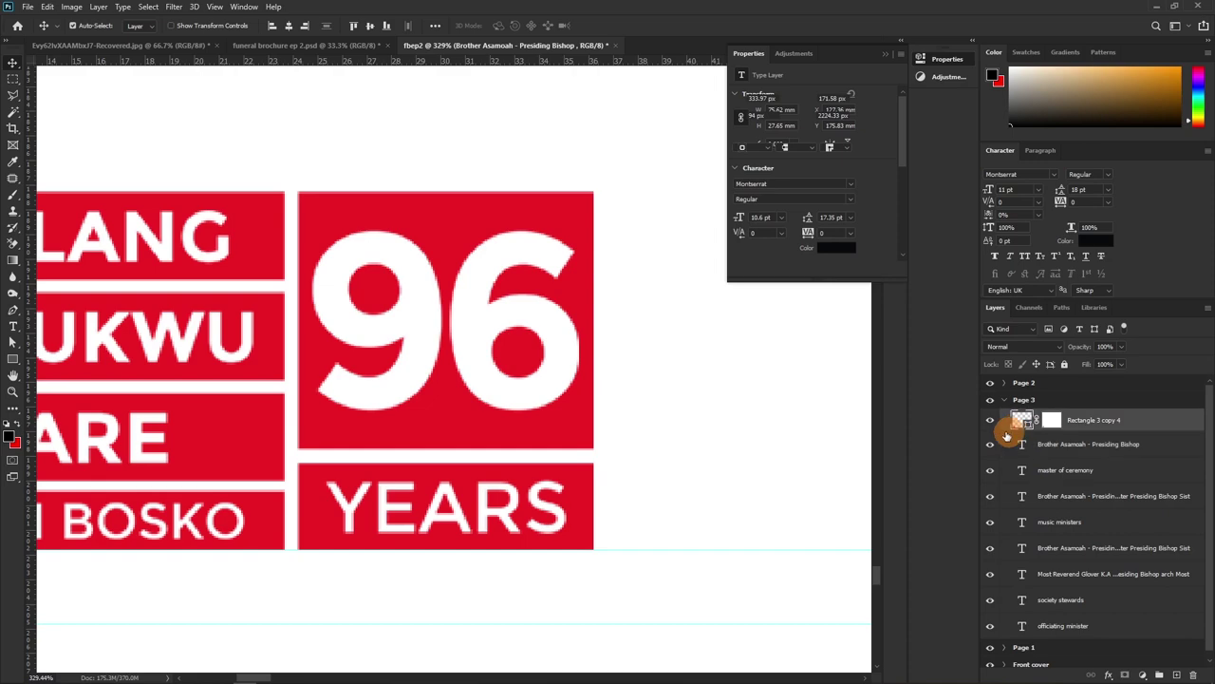
pyautogui.click(898, 277)
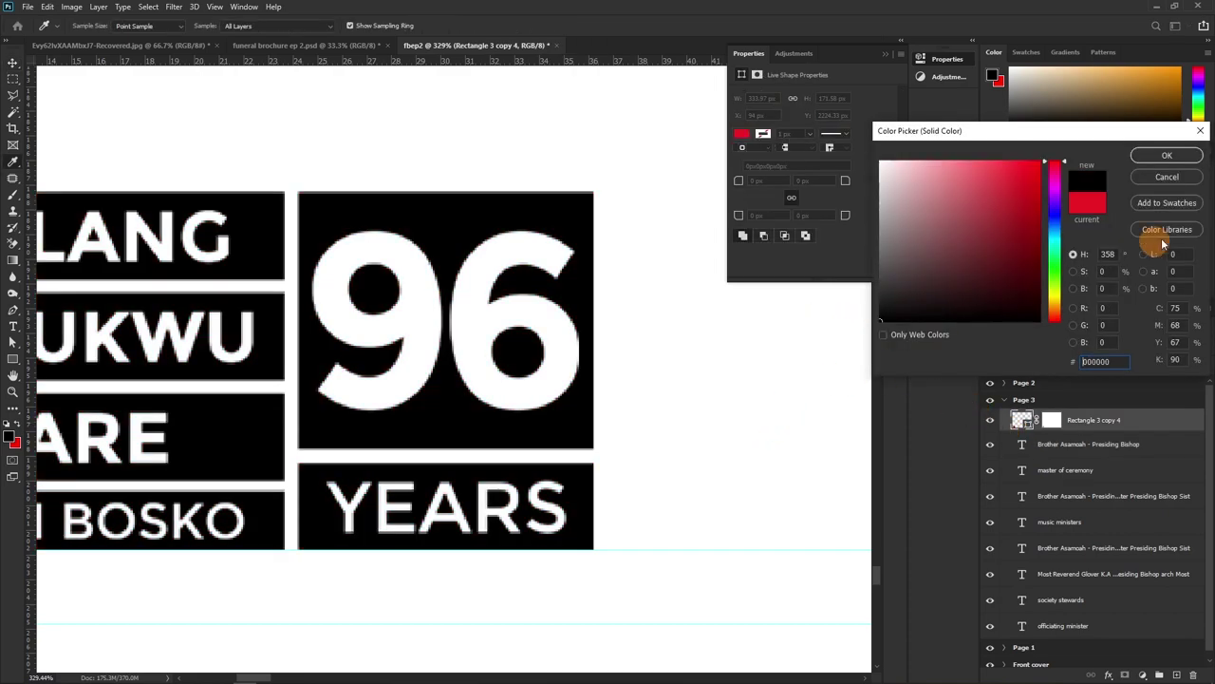
pyautogui.click(1167, 155)
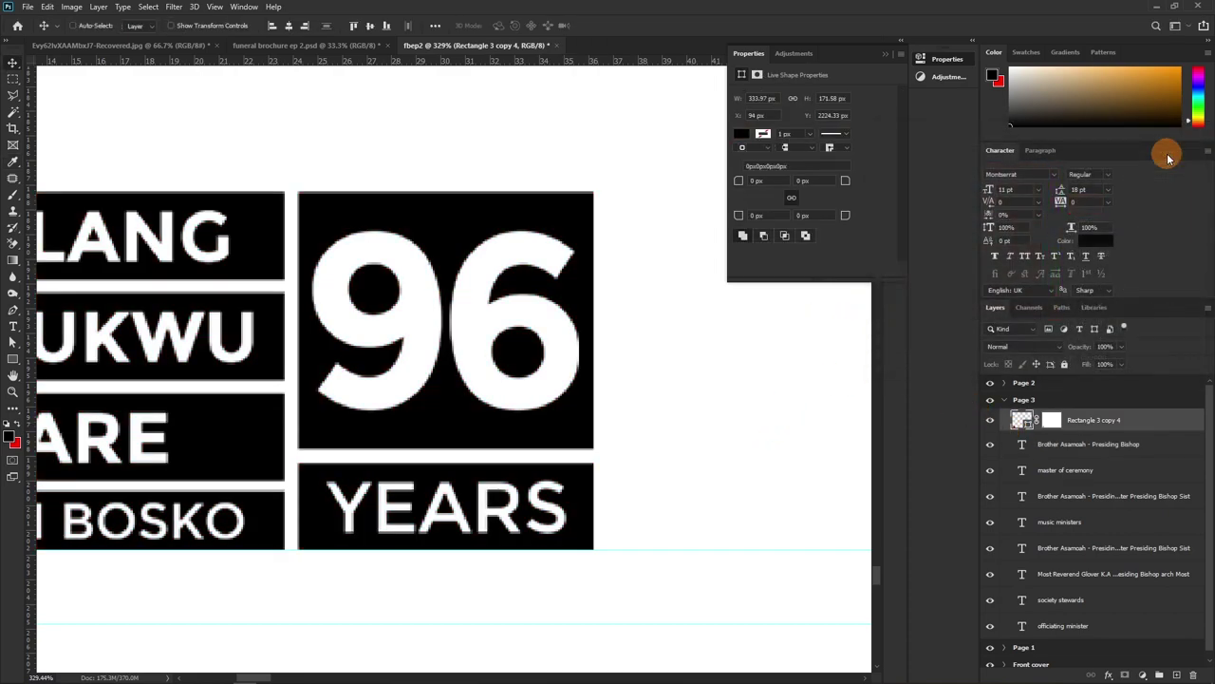
pyautogui.hotkey('ctrl', '-')
pyautogui.hotkey('ctrl', '-')
pyautogui.hotkey('ctrl', '-')
pyautogui.hotkey('ctrl', '-')
pyautogui.moveTo(565, 327); pyautogui.dragTo(411, 472)
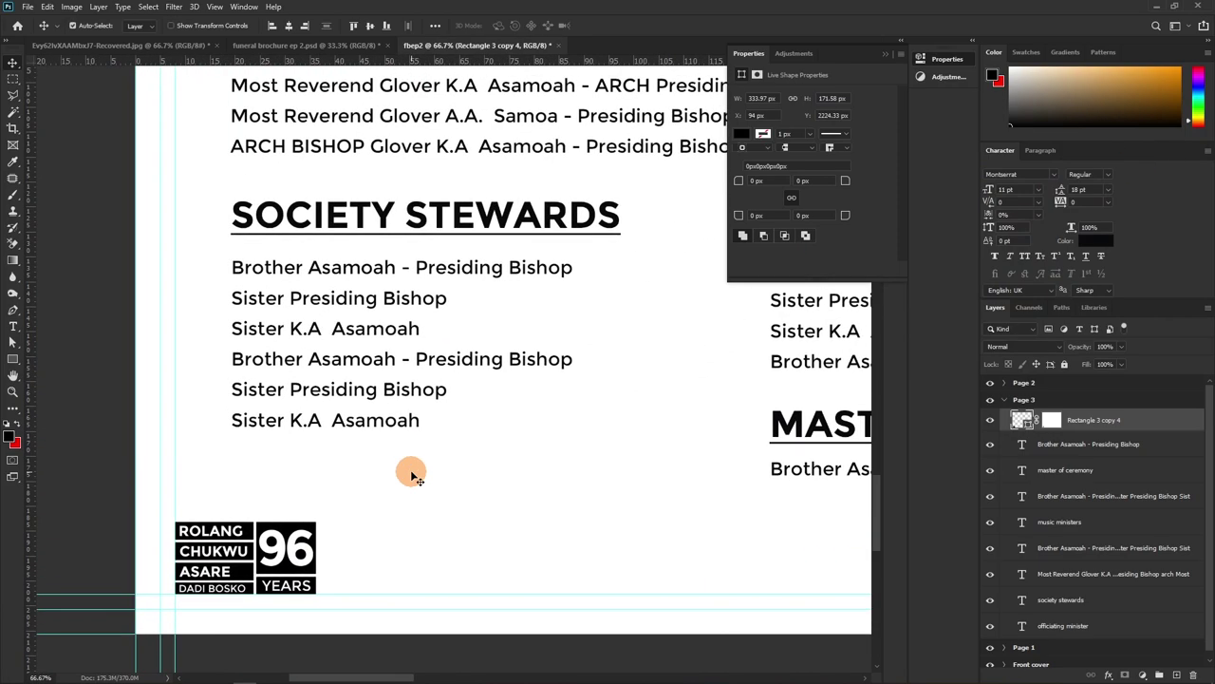
pyautogui.hotkey('ctrl', '-')
pyautogui.hotkey('ctrl', '-')
pyautogui.moveTo(482, 228); pyautogui.dragTo(455, 378)
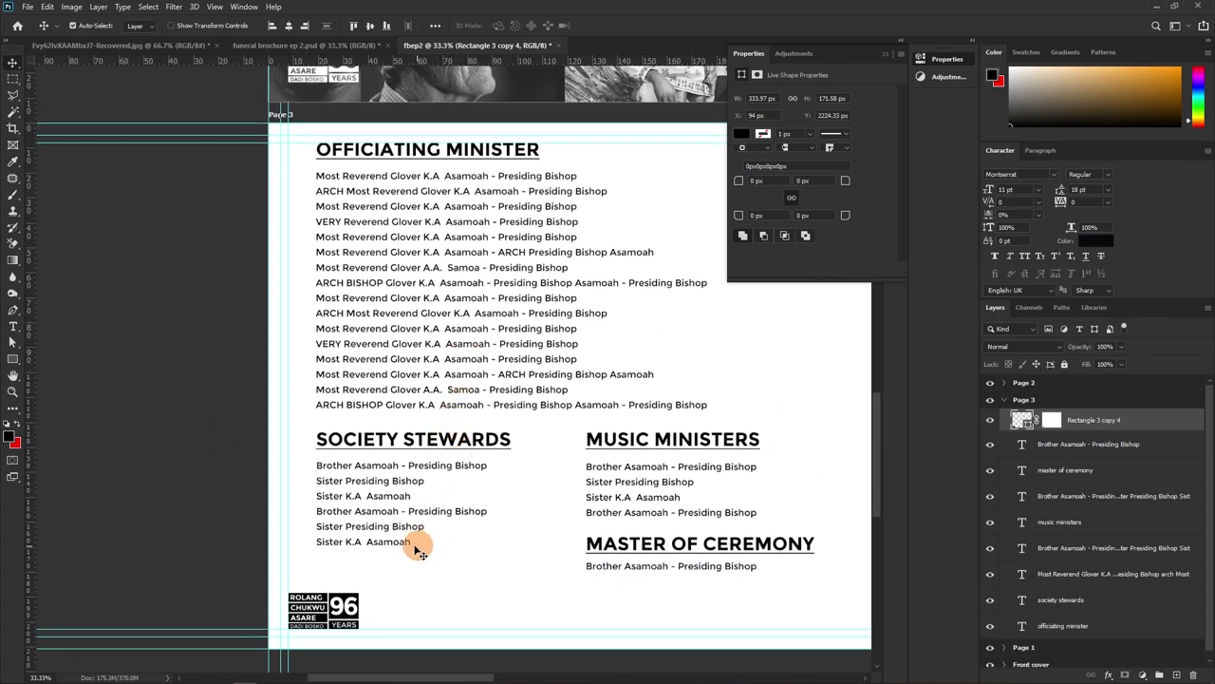
pyautogui.moveTo(378, 562)
pyautogui.mouseDown()
pyautogui.moveTo(391, 346)
pyautogui.moveTo(541, 468)
pyautogui.mouseUp()
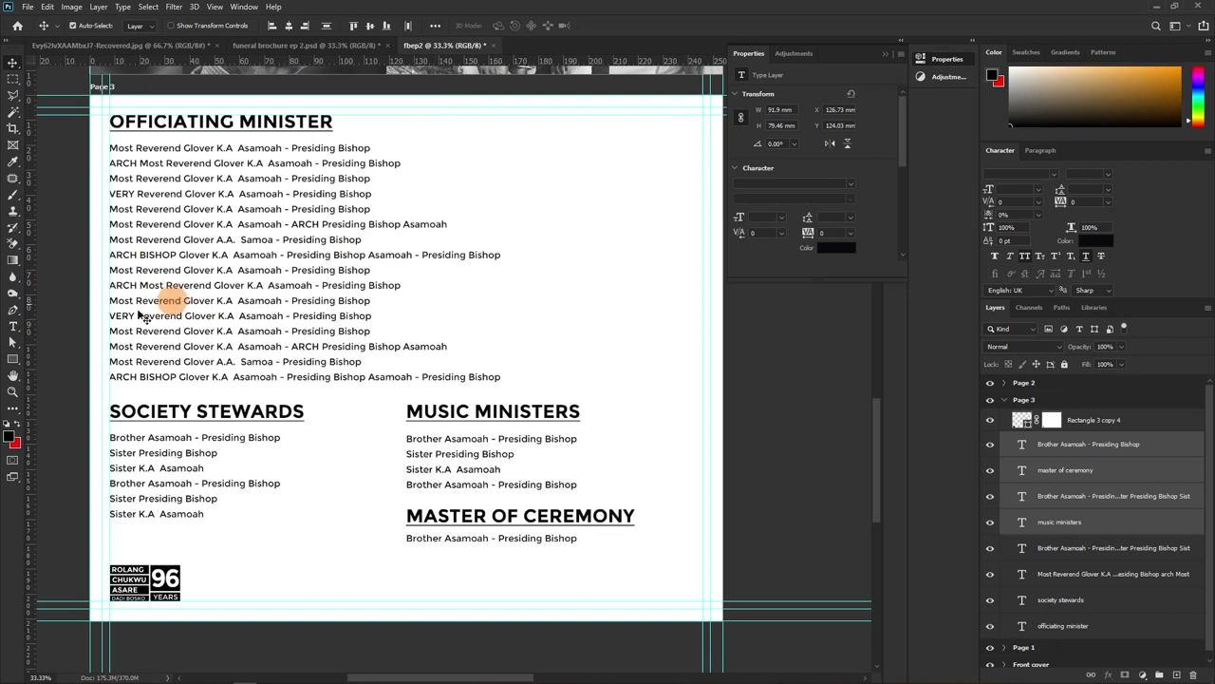
# Narrow the Officiating Minister text box to about 78.31 mm and duplicate it as a right column
pyautogui.press('t')
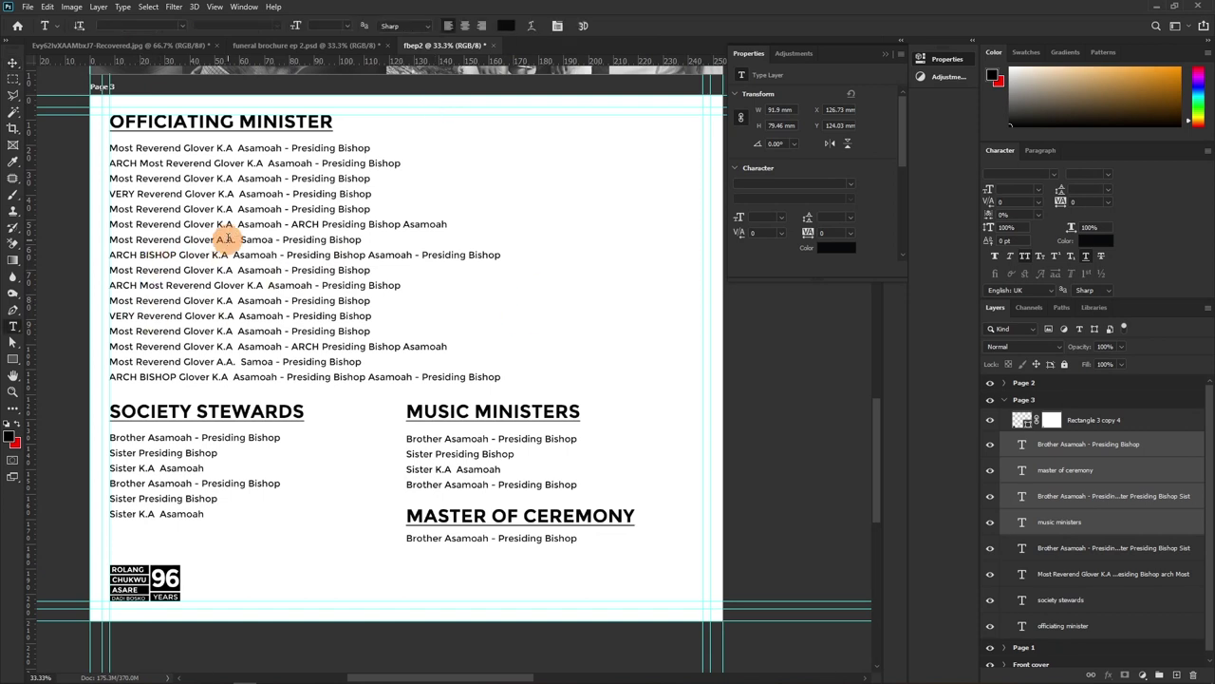
pyautogui.click(224, 239)
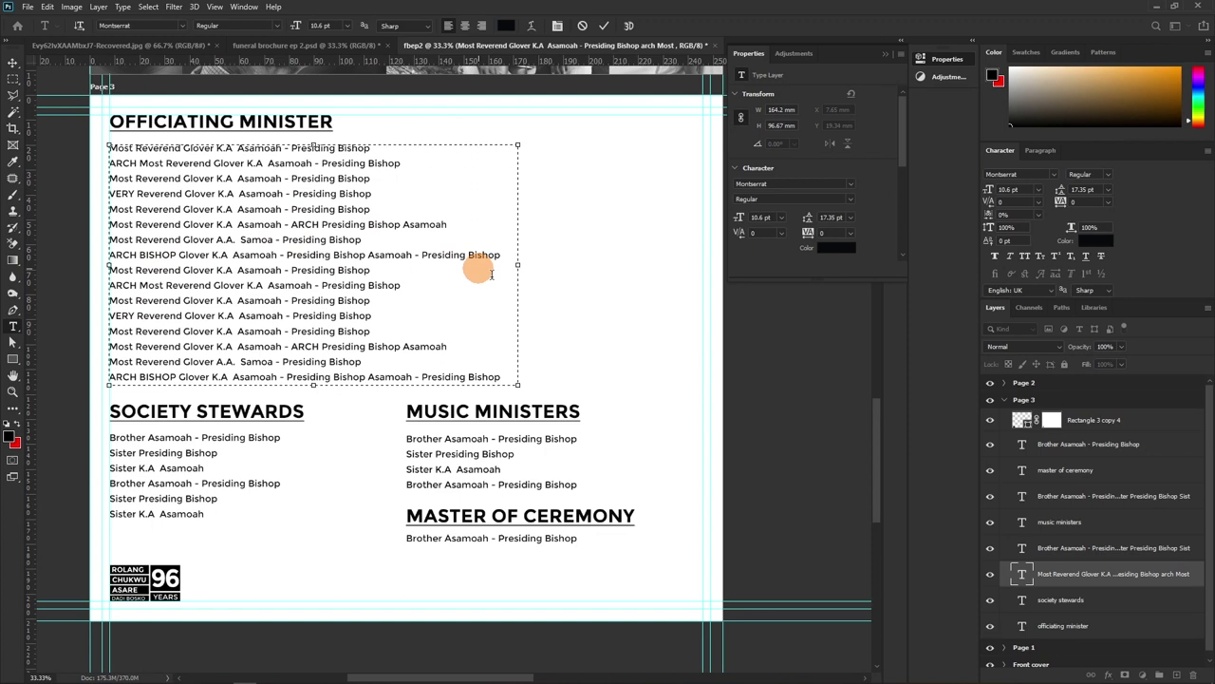
pyautogui.moveTo(520, 265); pyautogui.dragTo(366, 284)
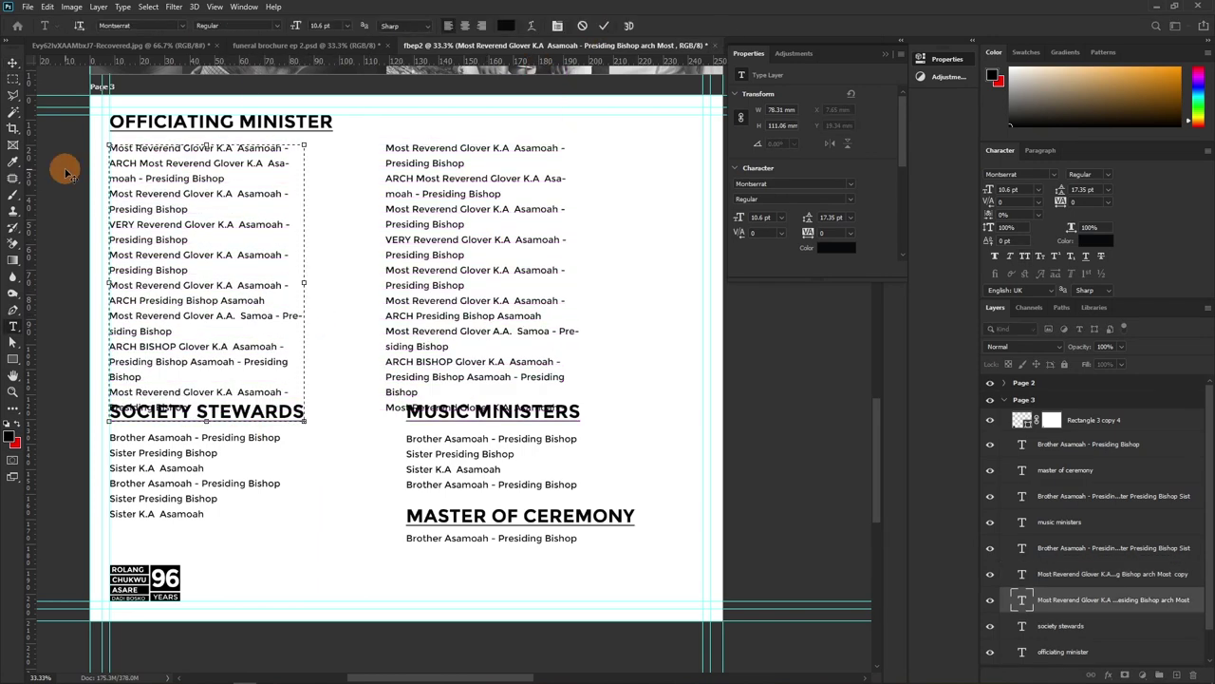
pyautogui.click(425, 302)
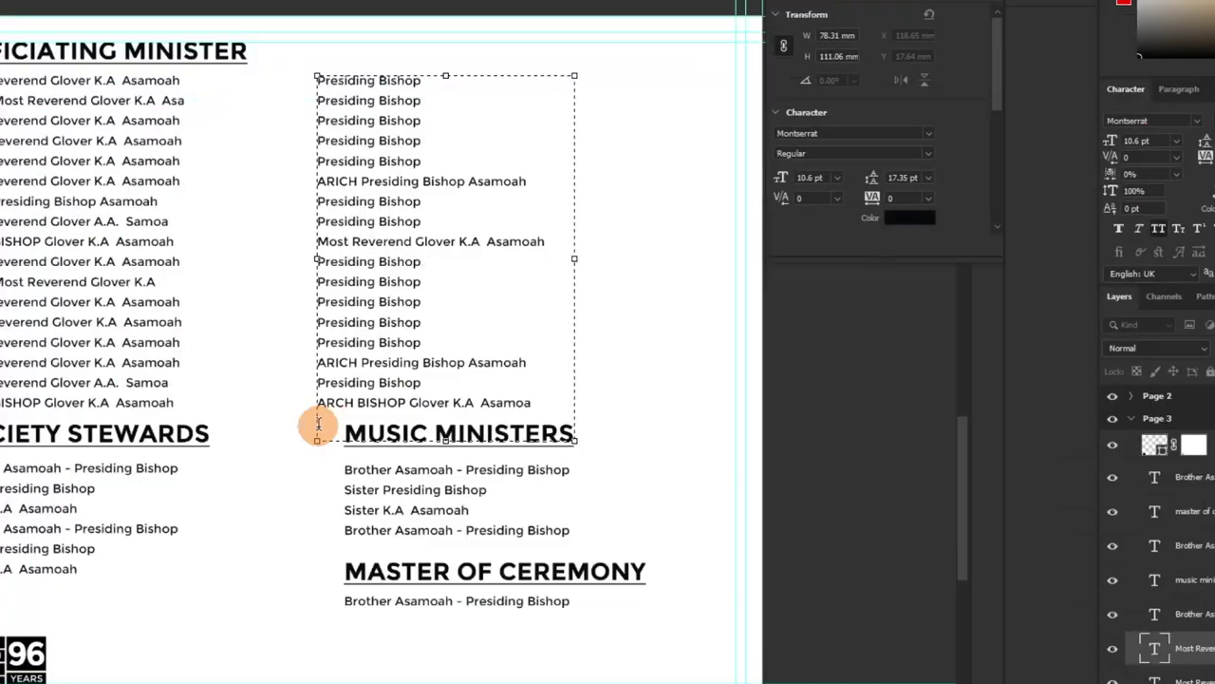
pyautogui.click(332, 419)
pyautogui.write('I')
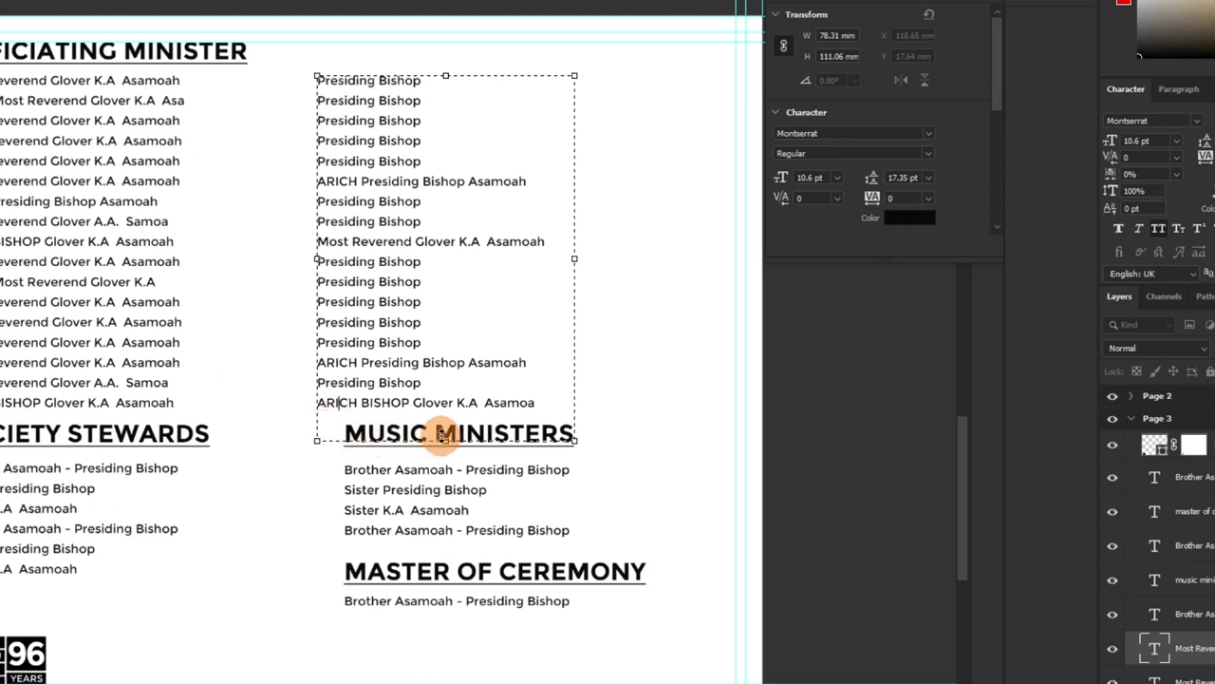
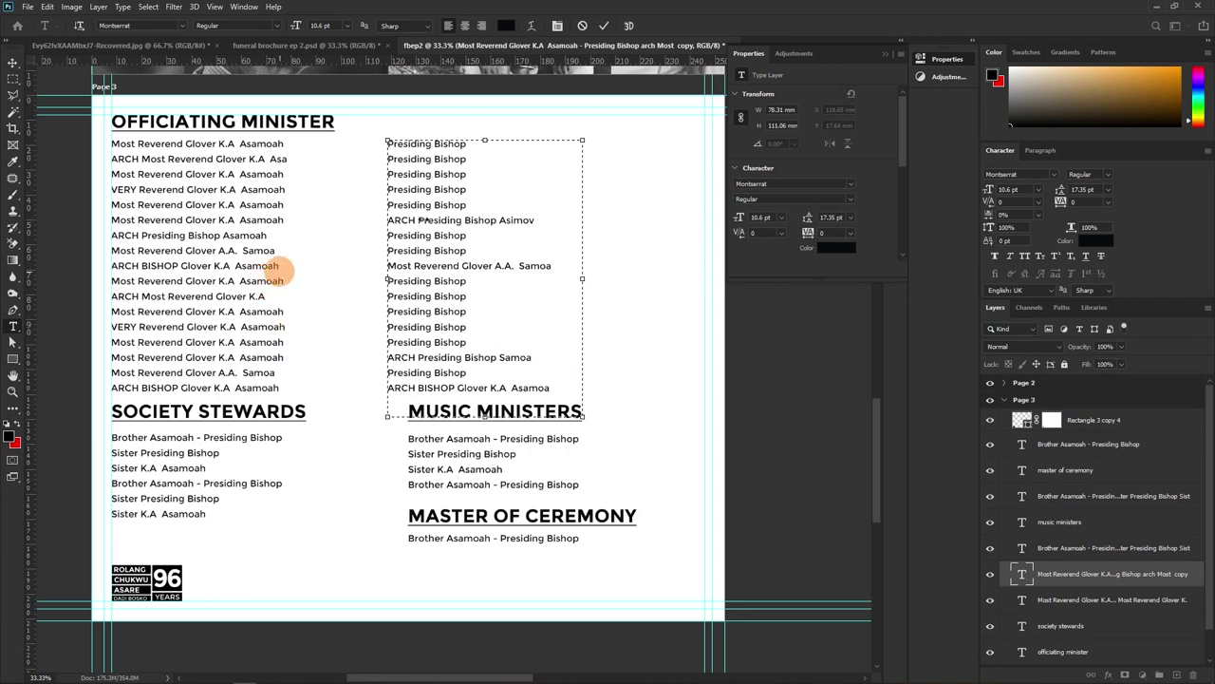
# Commit the name list, shift the three lower sections down, and align Music Ministers under the list
pyautogui.click(604, 26)
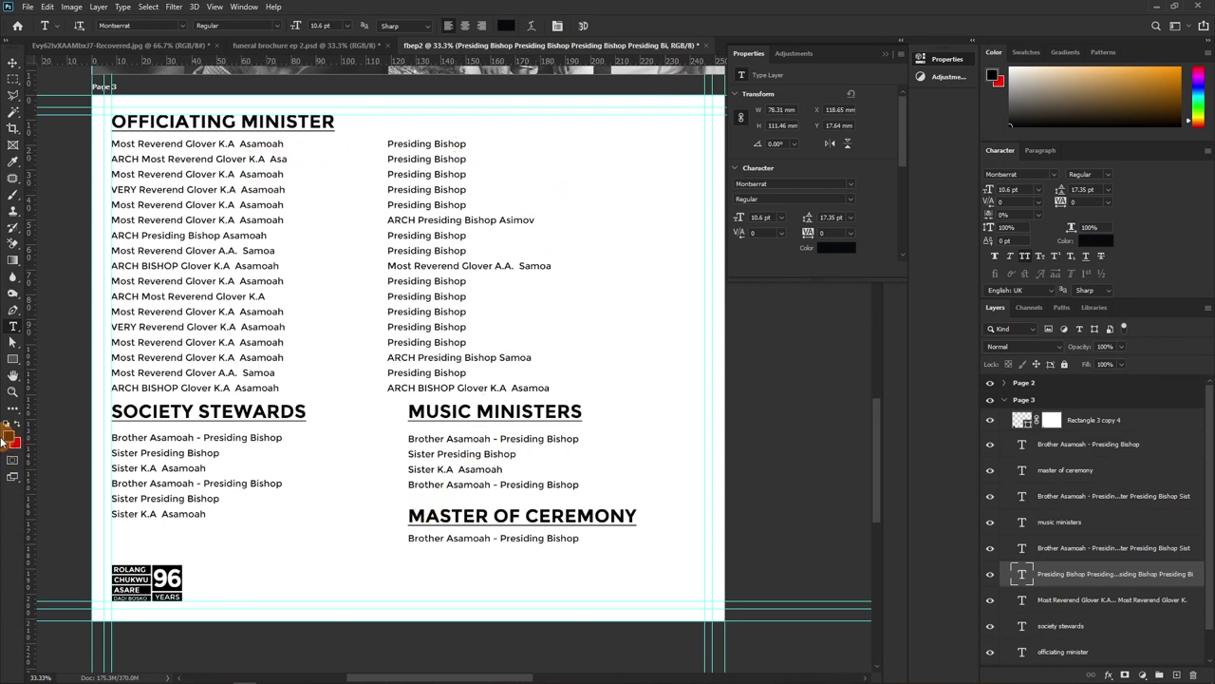
pyautogui.press('v')
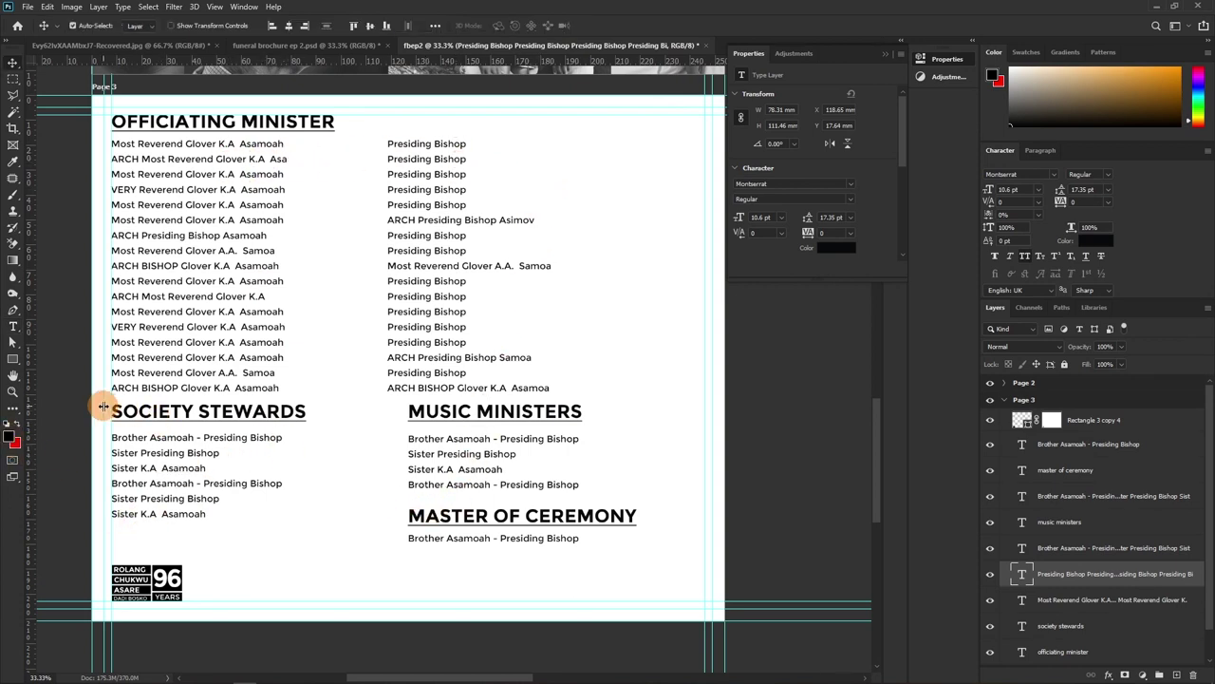
pyautogui.moveTo(102, 407); pyautogui.dragTo(499, 538)
pyautogui.hotkey('shift', 'Down')
pyautogui.hotkey('shift', 'Down')
pyautogui.hotkey('shift', 'Down')
pyautogui.hotkey('shift', 'Down')
pyautogui.moveTo(75, 188); pyautogui.dragTo(413, 242)
pyautogui.scroll(-1, 413, 242)
pyautogui.moveTo(412, 434); pyautogui.dragTo(451, 466)
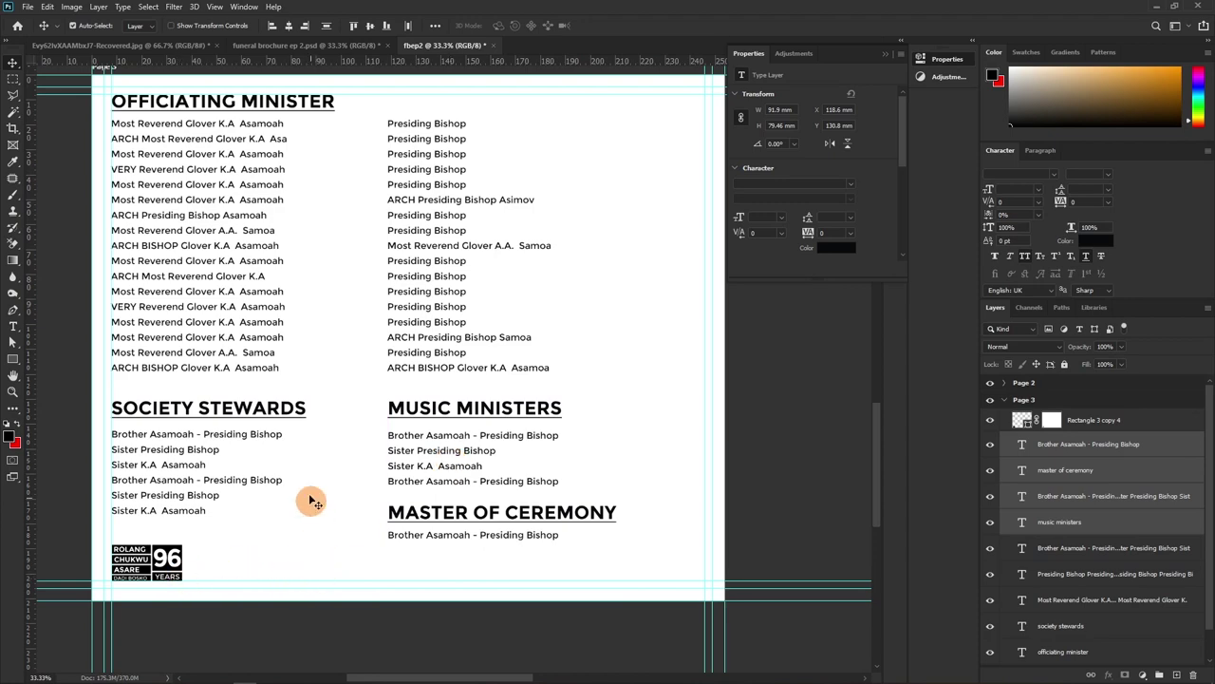
# Zoom out, select the Page 3 artboard and add a 254 × 210.82 mm Artboard 1 to its right
pyautogui.press('z')
pyautogui.keyDown('alt'); pyautogui.moveTo(331, 447); pyautogui.dragTo(339, 420); pyautogui.keyUp('alt')
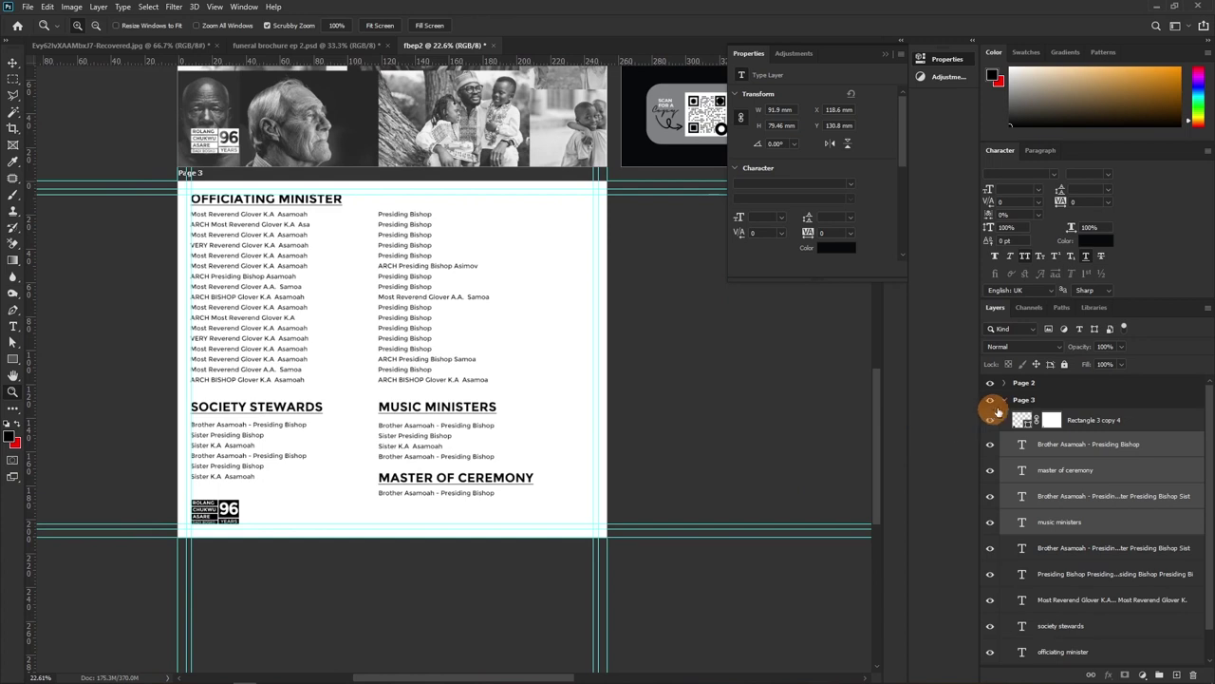
pyautogui.click(1004, 399)
pyautogui.click(1009, 402)
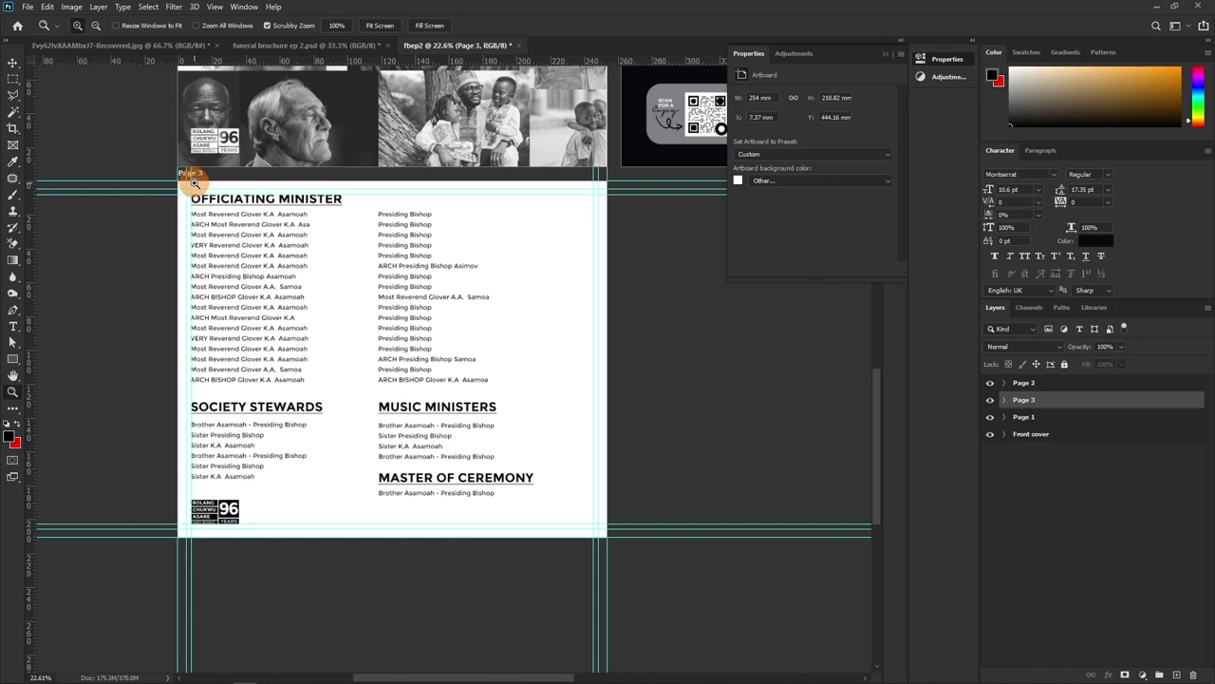
pyautogui.press('v')
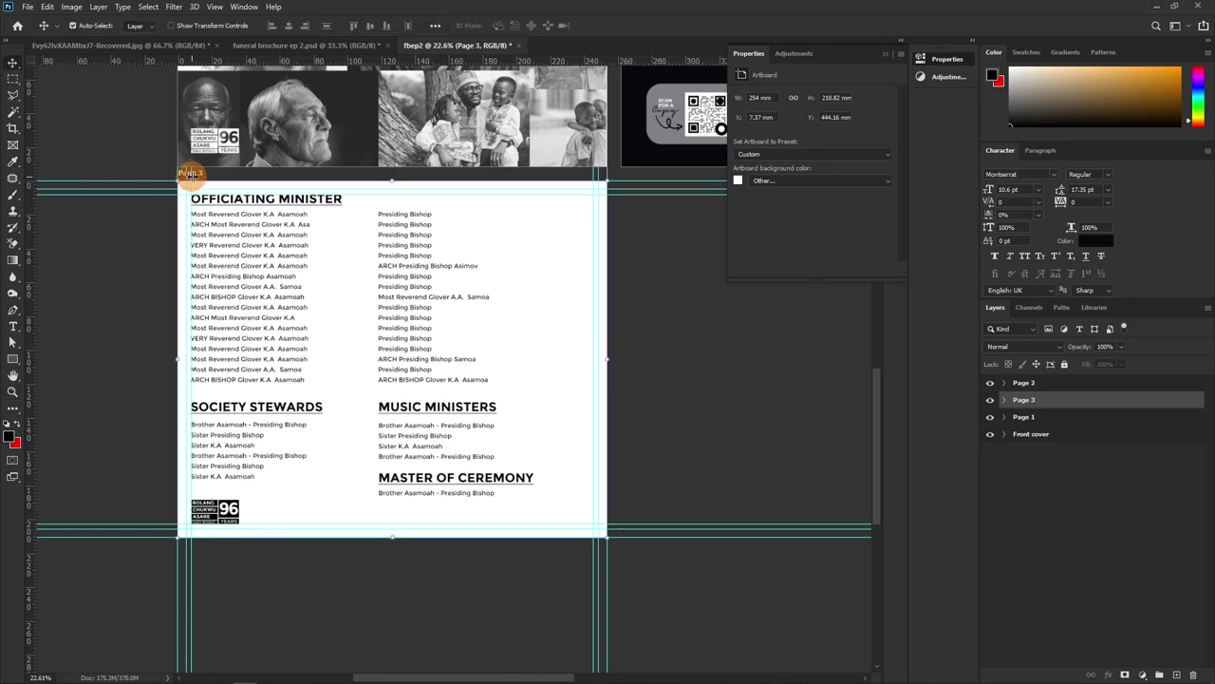
pyautogui.click(635, 362)
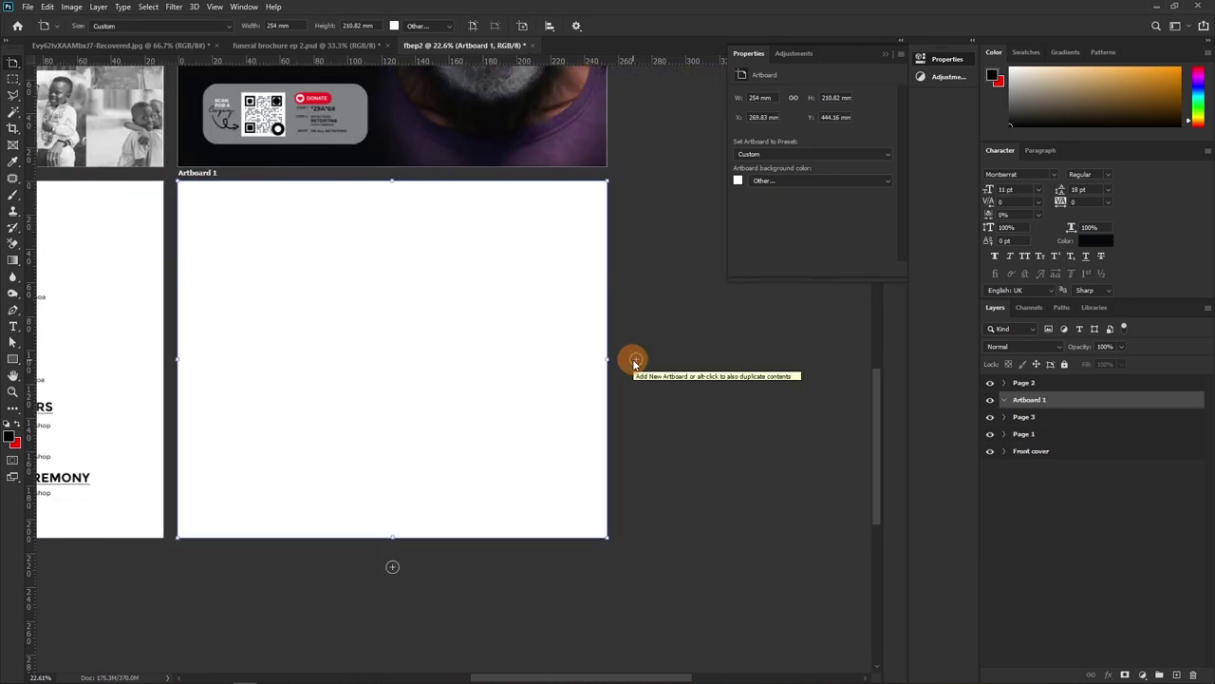
# Bring the new Artboard 1 into view and zoom in on it
pyautogui.hscroll(-3, 407, 427)
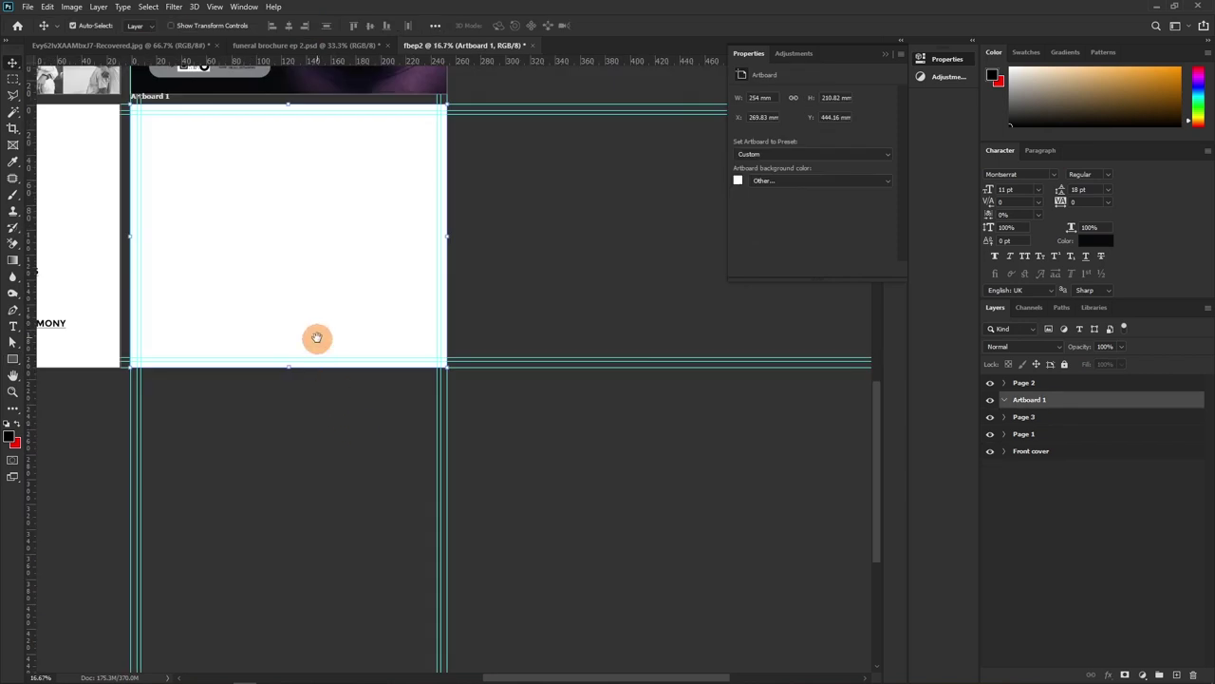
pyautogui.moveTo(318, 339); pyautogui.dragTo(402, 372)
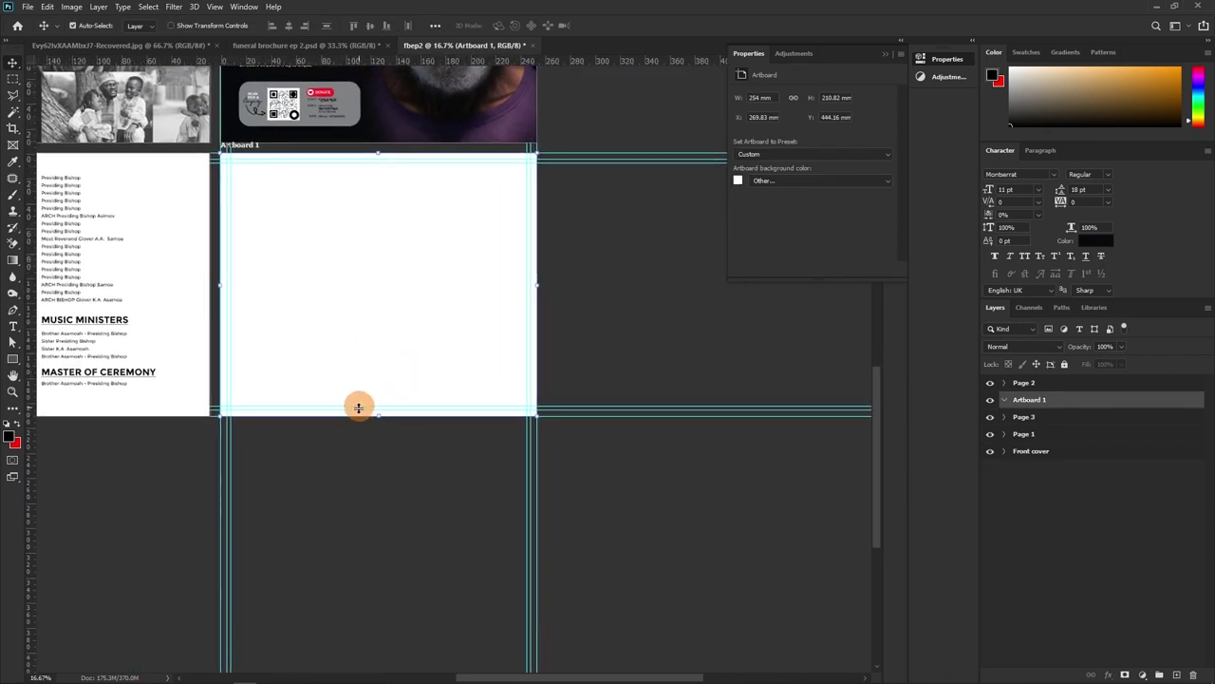
pyautogui.press('z')
pyautogui.moveTo(326, 291); pyautogui.dragTo(323, 370)
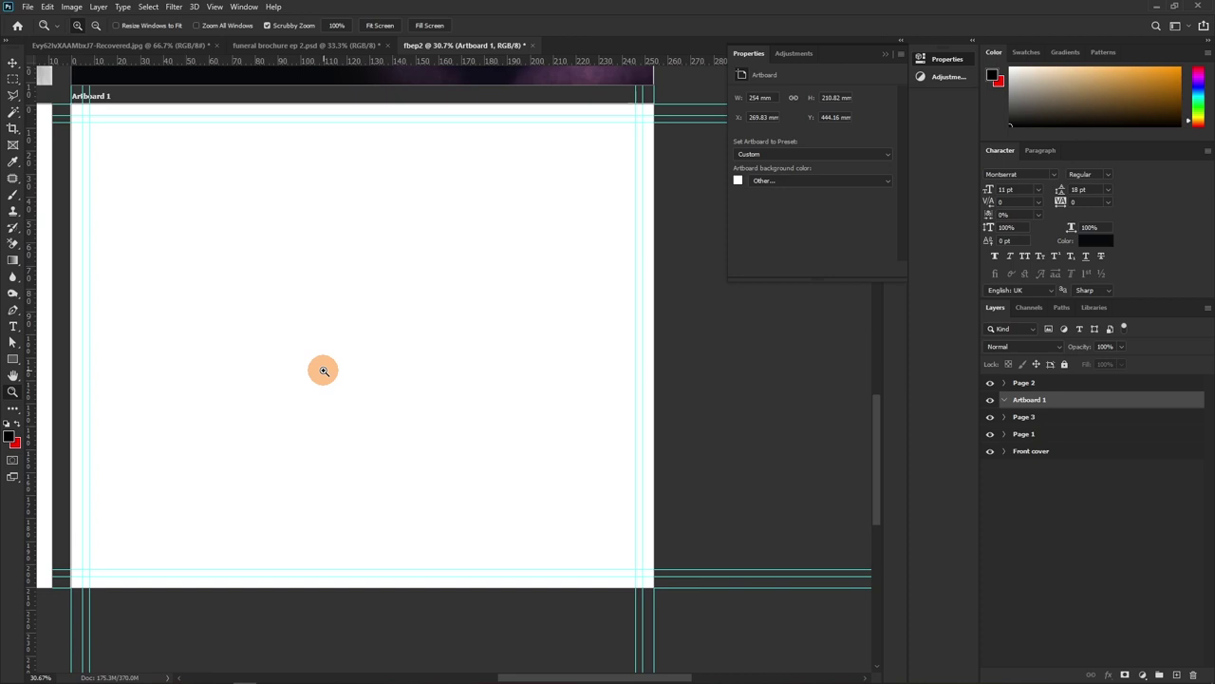
pyautogui.press('alt')
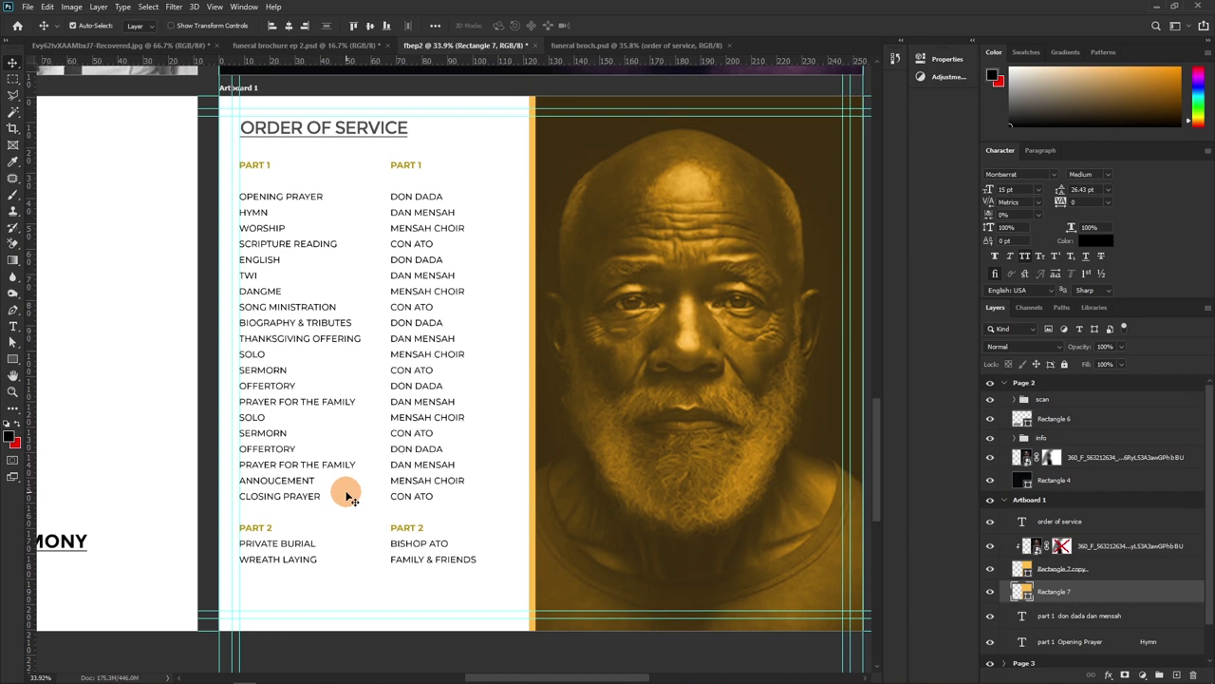
pyautogui.click(689, 244)
pyautogui.moveTo(676, 198); pyautogui.dragTo(615, 544)
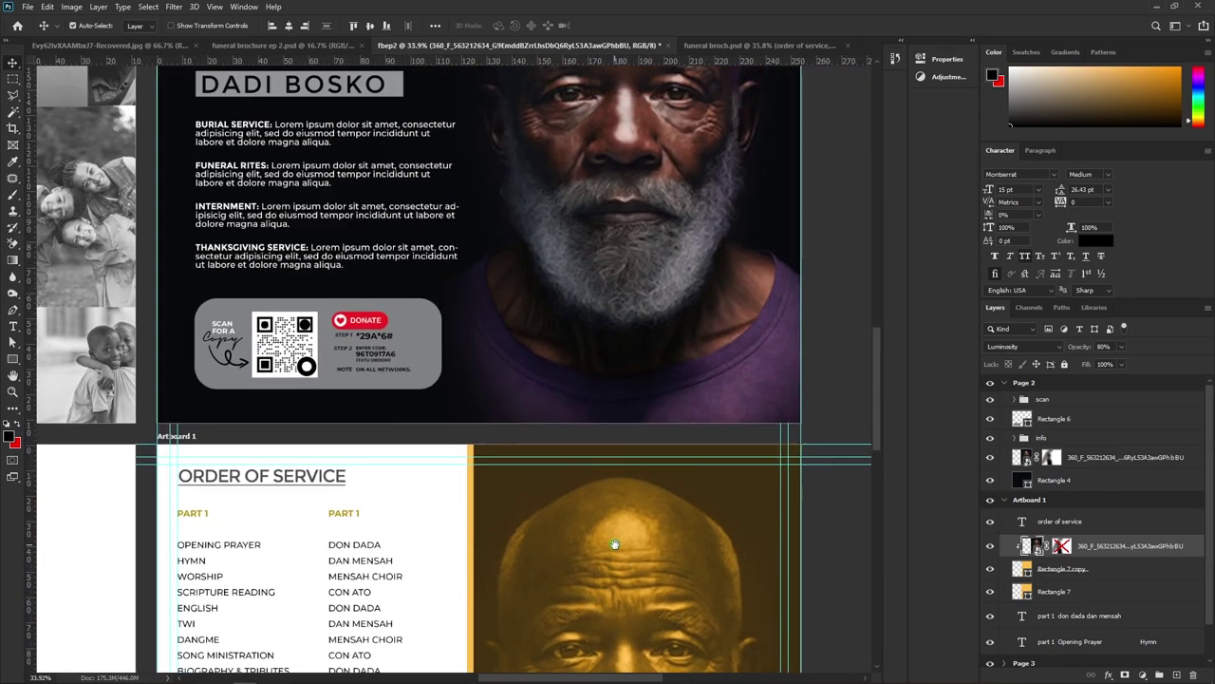
pyautogui.moveTo(608, 598); pyautogui.dragTo(610, 307)
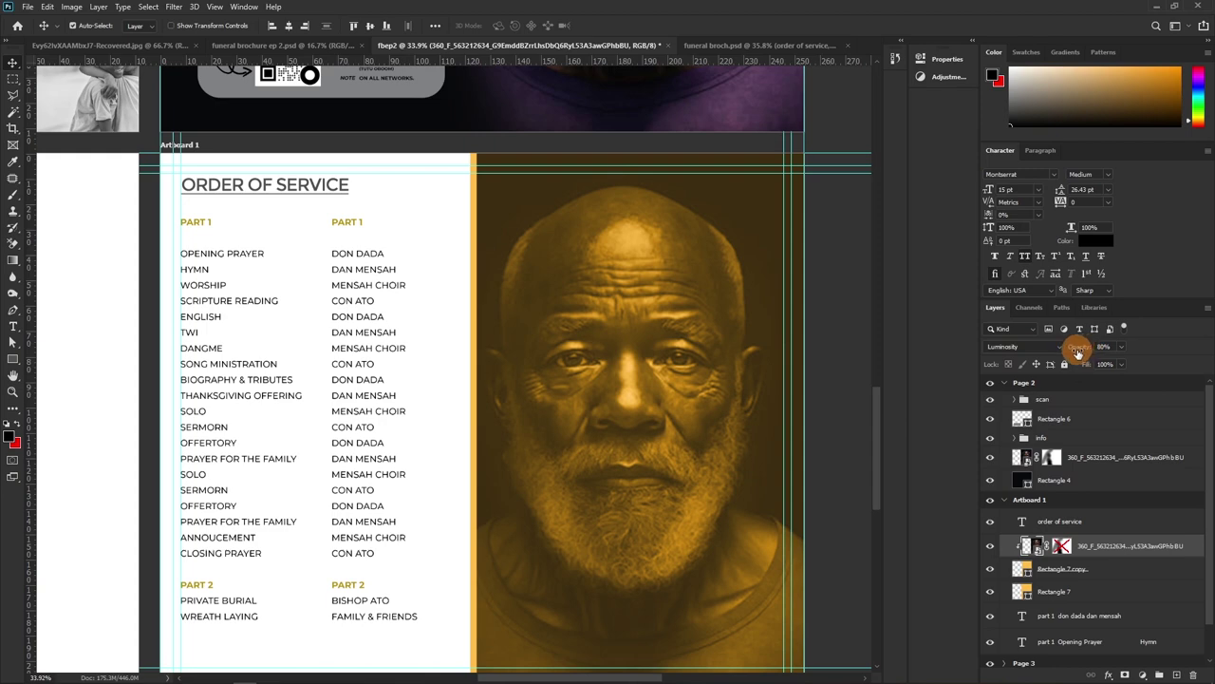
pyautogui.moveTo(515, 491); pyautogui.dragTo(583, 386)
pyautogui.click(585, 389)
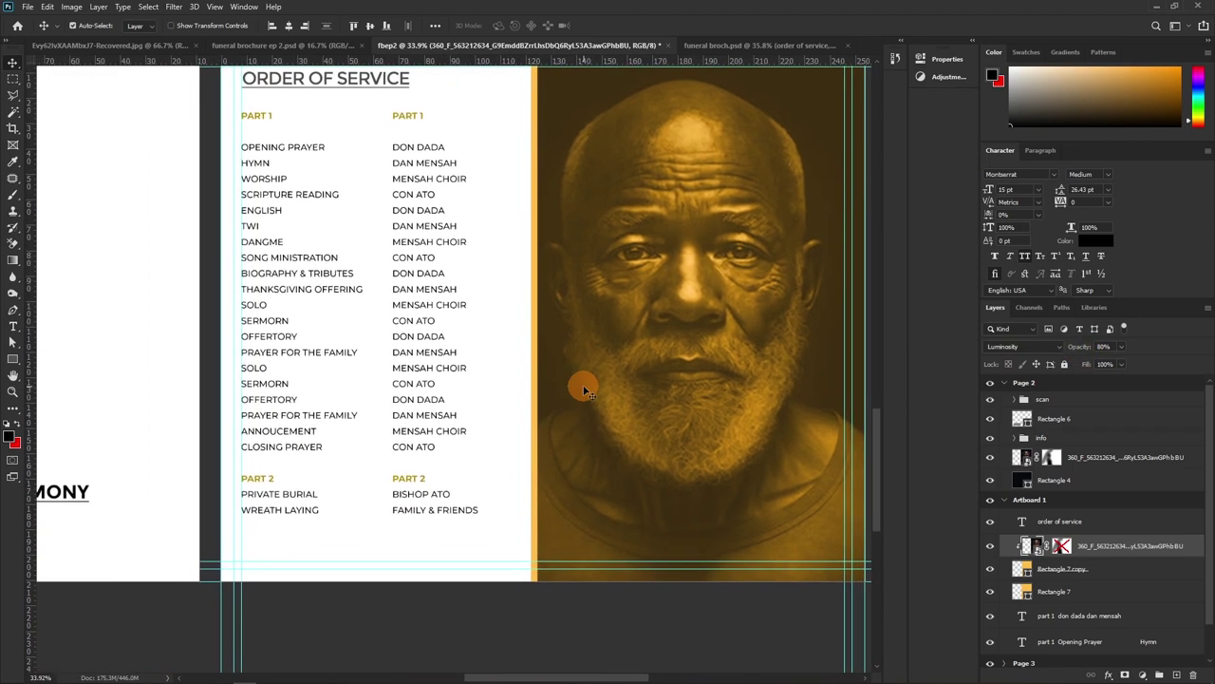
pyautogui.click(388, 480)
pyautogui.keyDown('shift'); pyautogui.click(561, 394); pyautogui.keyUp('shift')
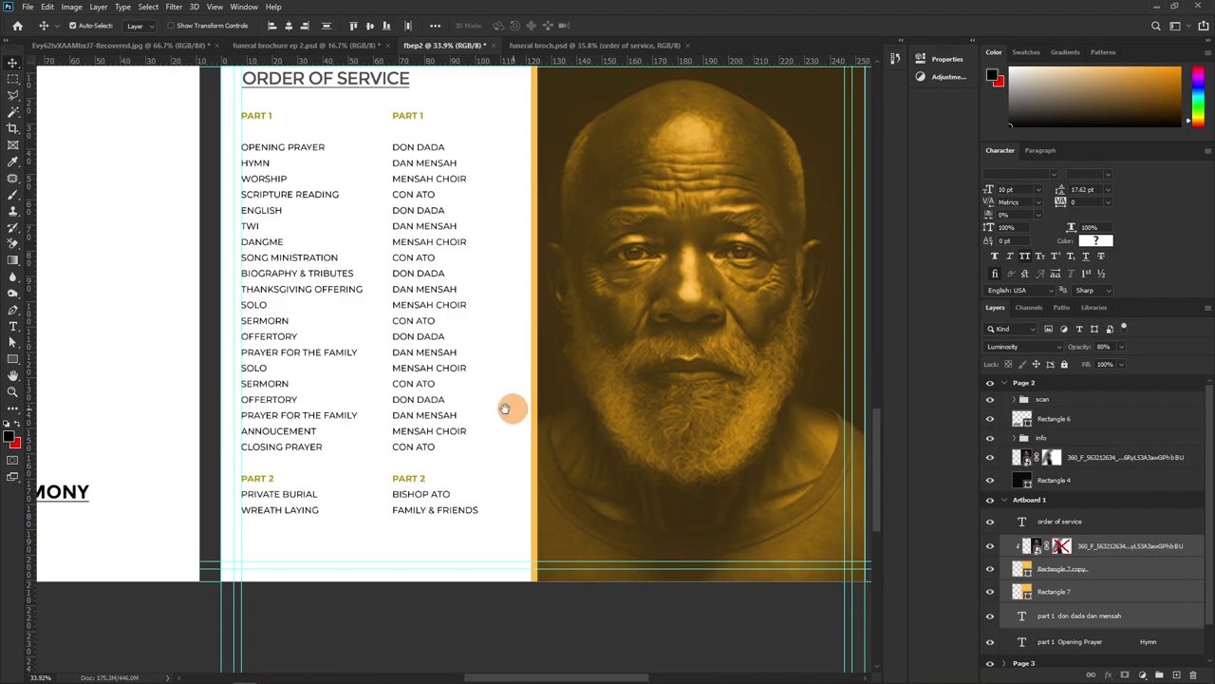
pyautogui.moveTo(483, 403); pyautogui.dragTo(716, 370)
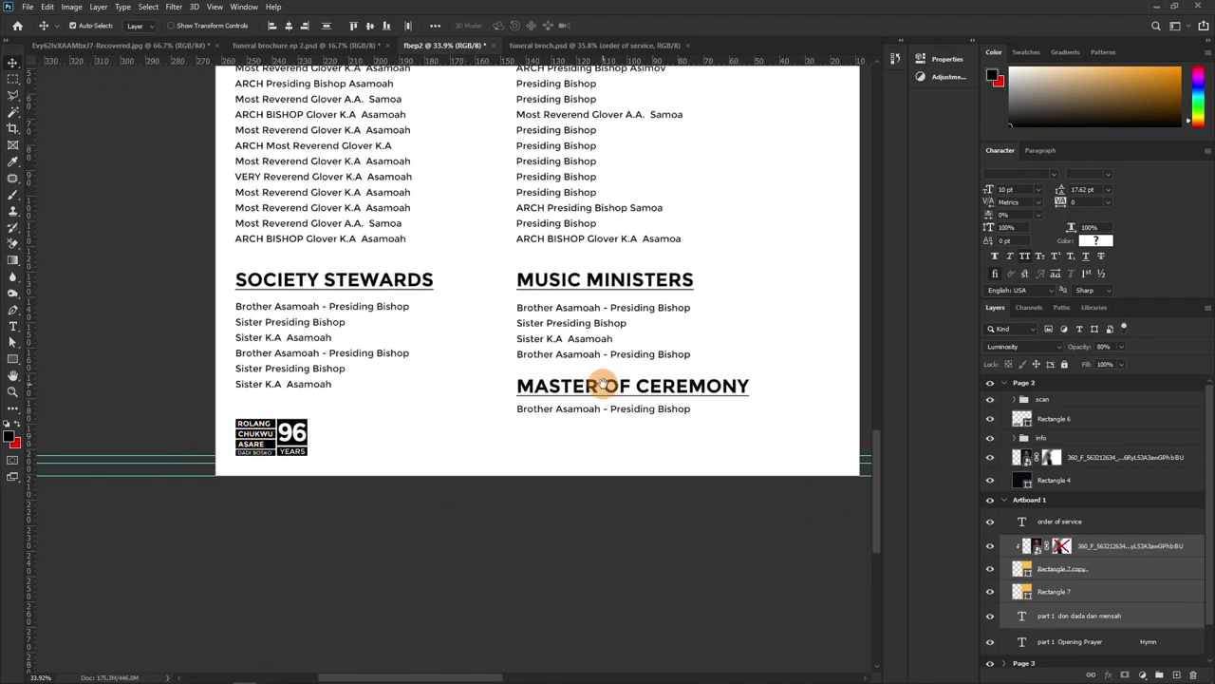
pyautogui.moveTo(535, 389); pyautogui.dragTo(263, 396)
pyautogui.moveTo(437, 394); pyautogui.dragTo(494, 423)
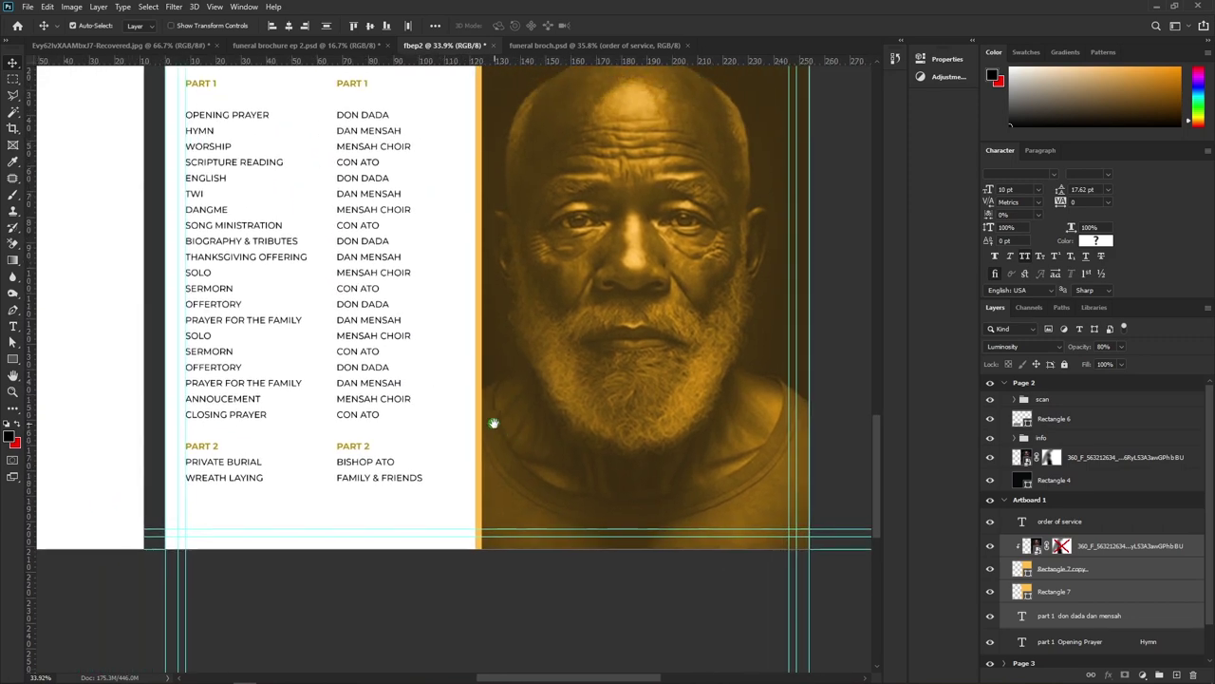
pyautogui.moveTo(1016, 456); pyautogui.dragTo(1052, 505)
# Rename Artboard 1 to 'Page 4'
pyautogui.click(1021, 509)
pyautogui.write('P')
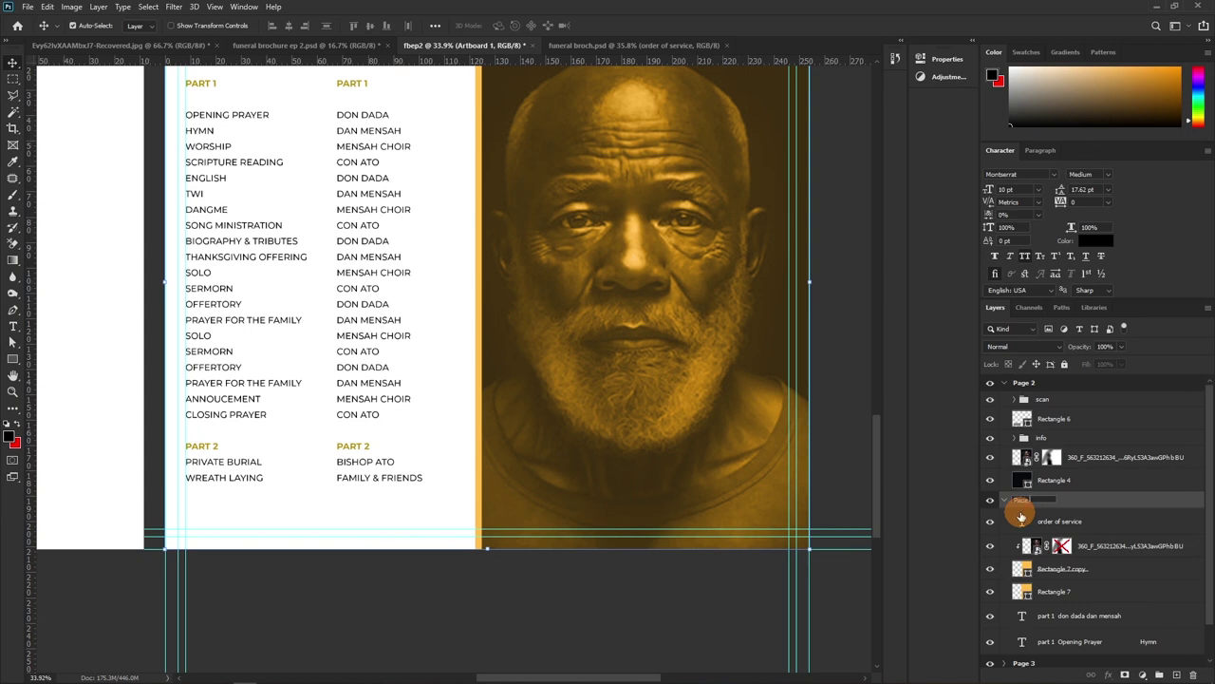
pyautogui.write('age 4')
pyautogui.press('Return')
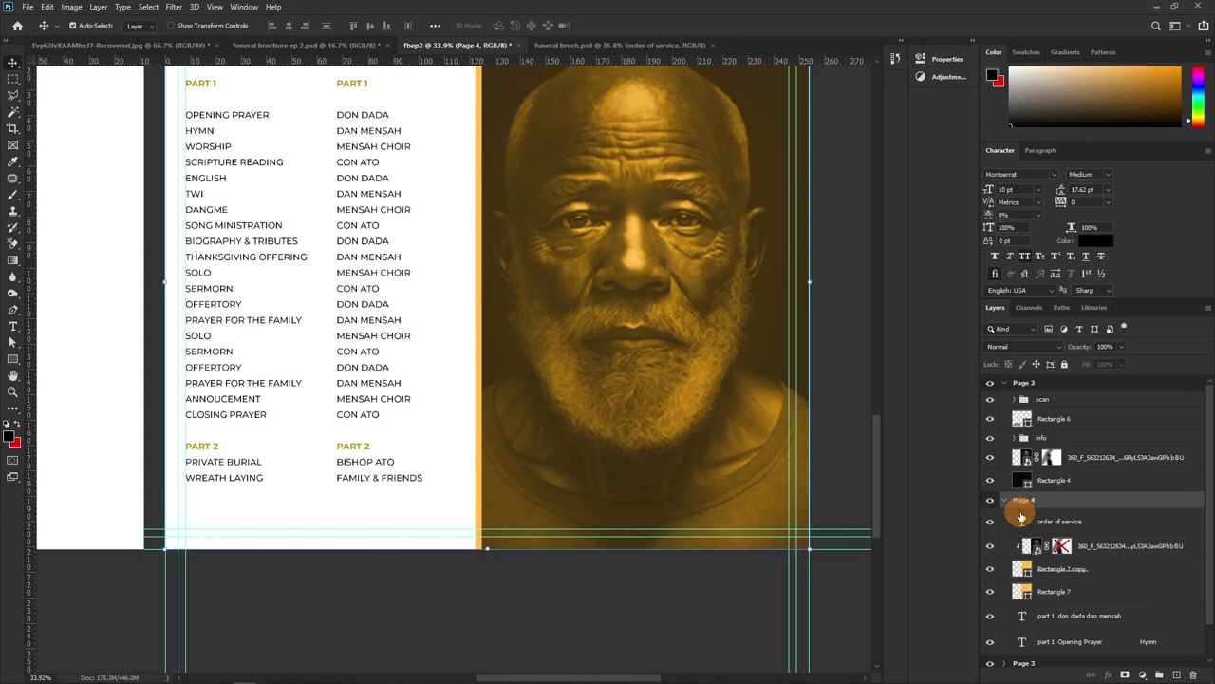
# Duplicate Page 3's Rectangle 3 copy 4 memorial badge into the Page 4 group
pyautogui.scroll(-1, 1032, 611)
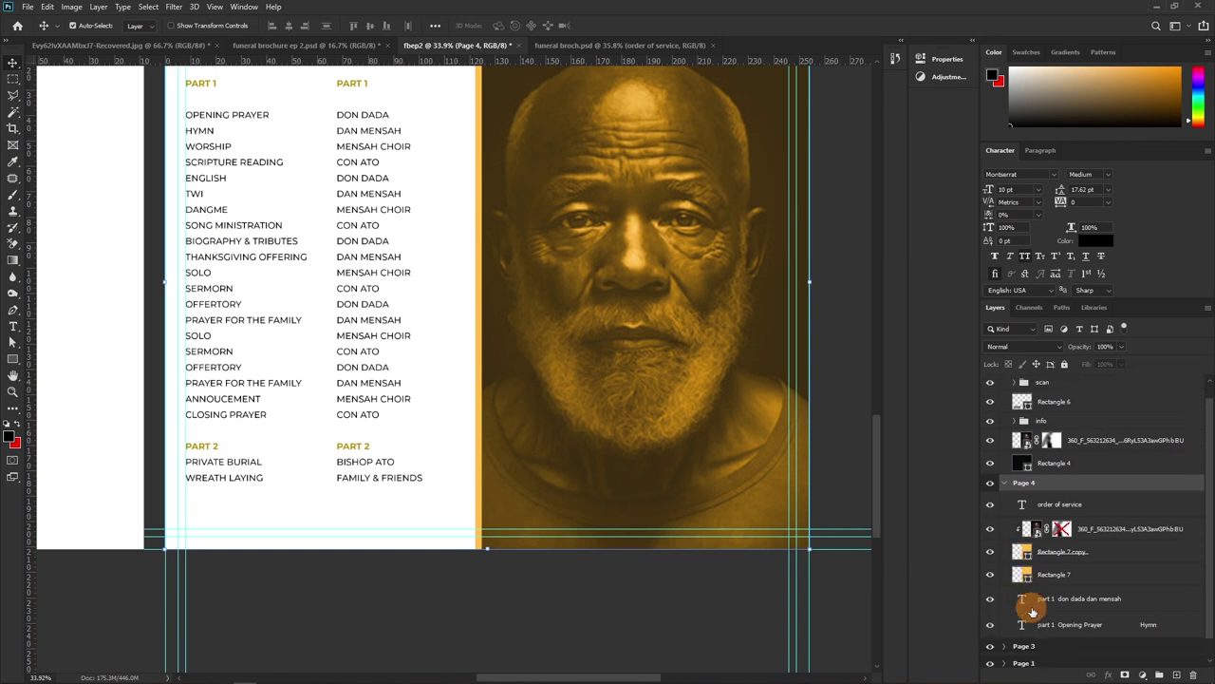
pyautogui.scroll(1, 1038, 525)
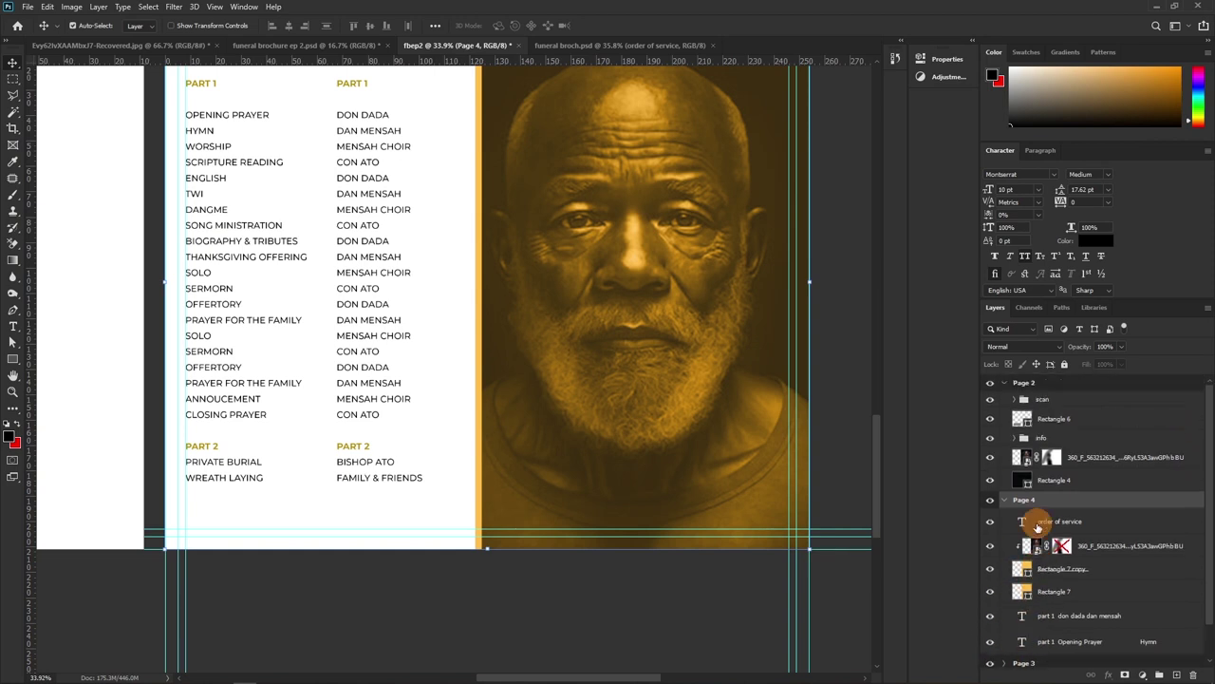
pyautogui.click(1004, 382)
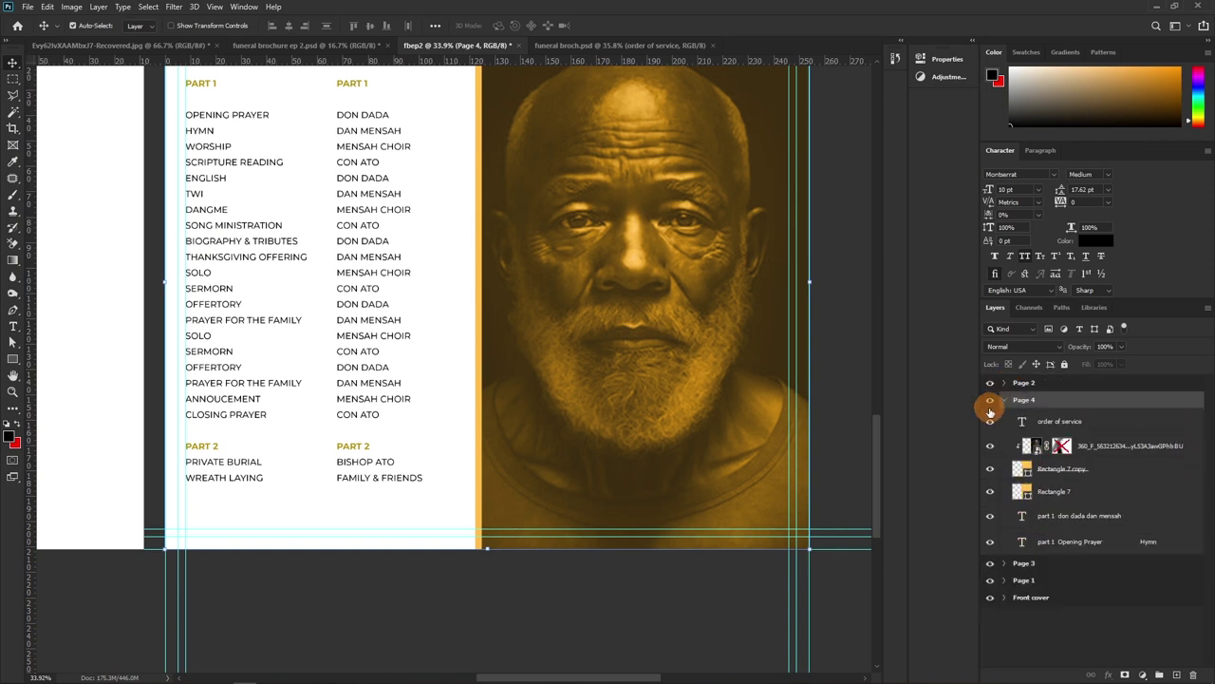
pyautogui.click(1005, 564)
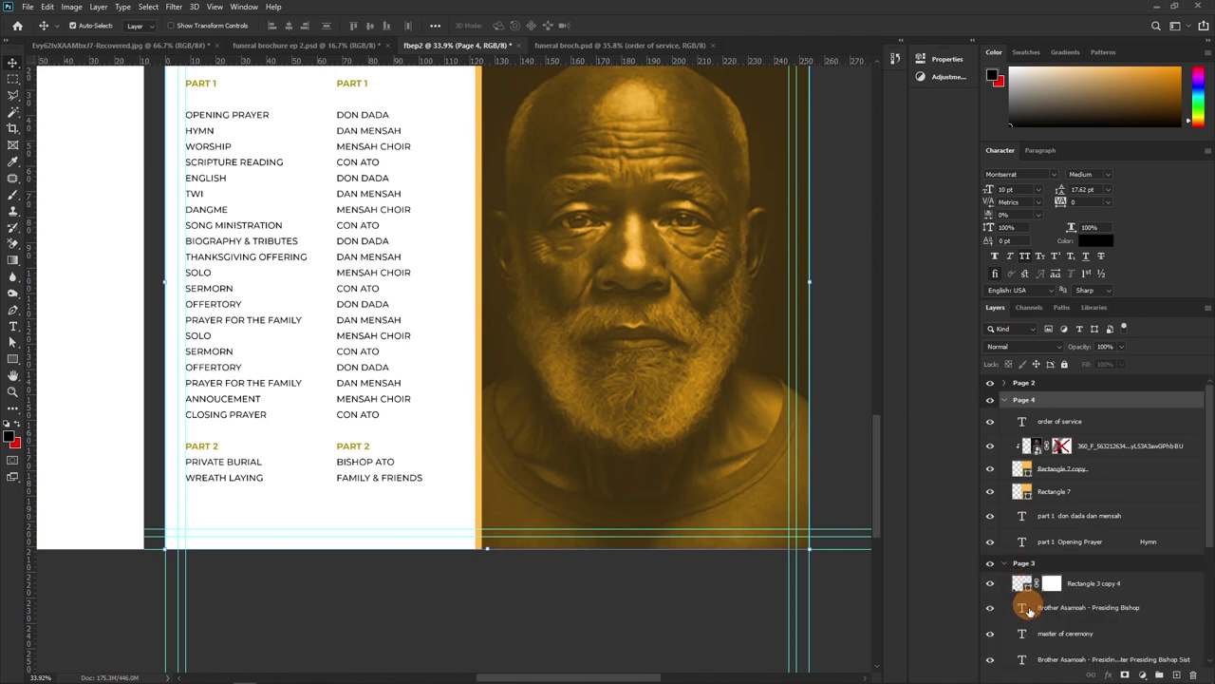
pyautogui.scroll(-6, 1098, 600)
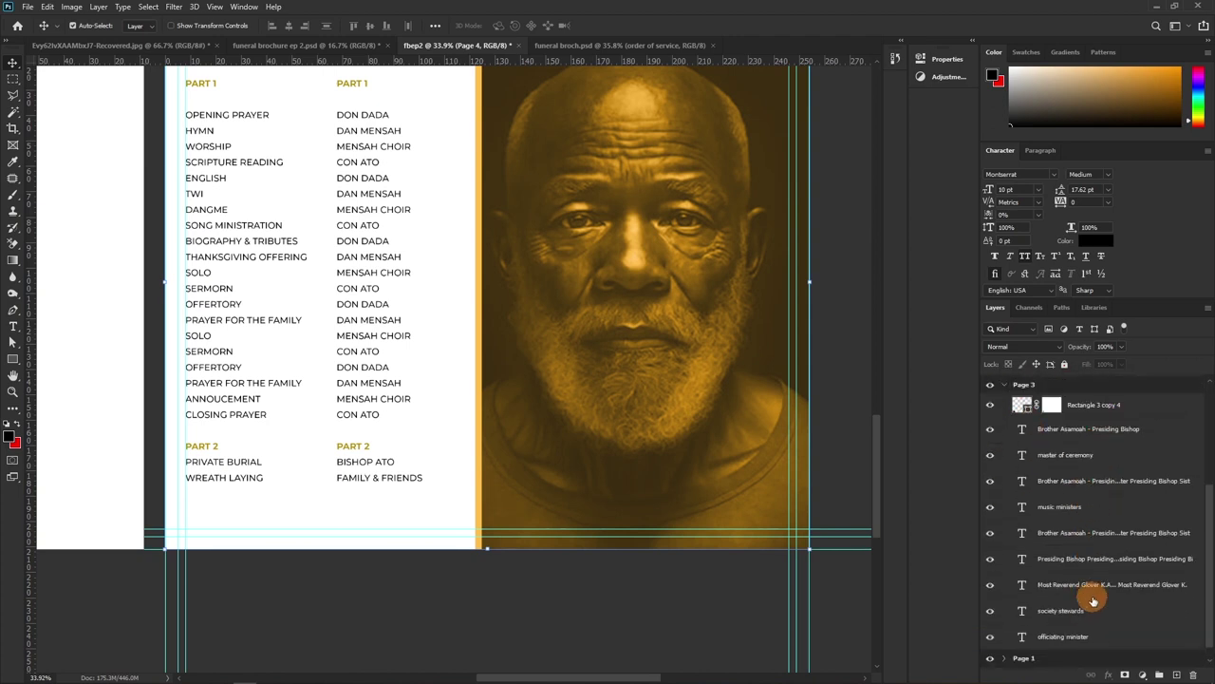
pyautogui.scroll(3, 1082, 551)
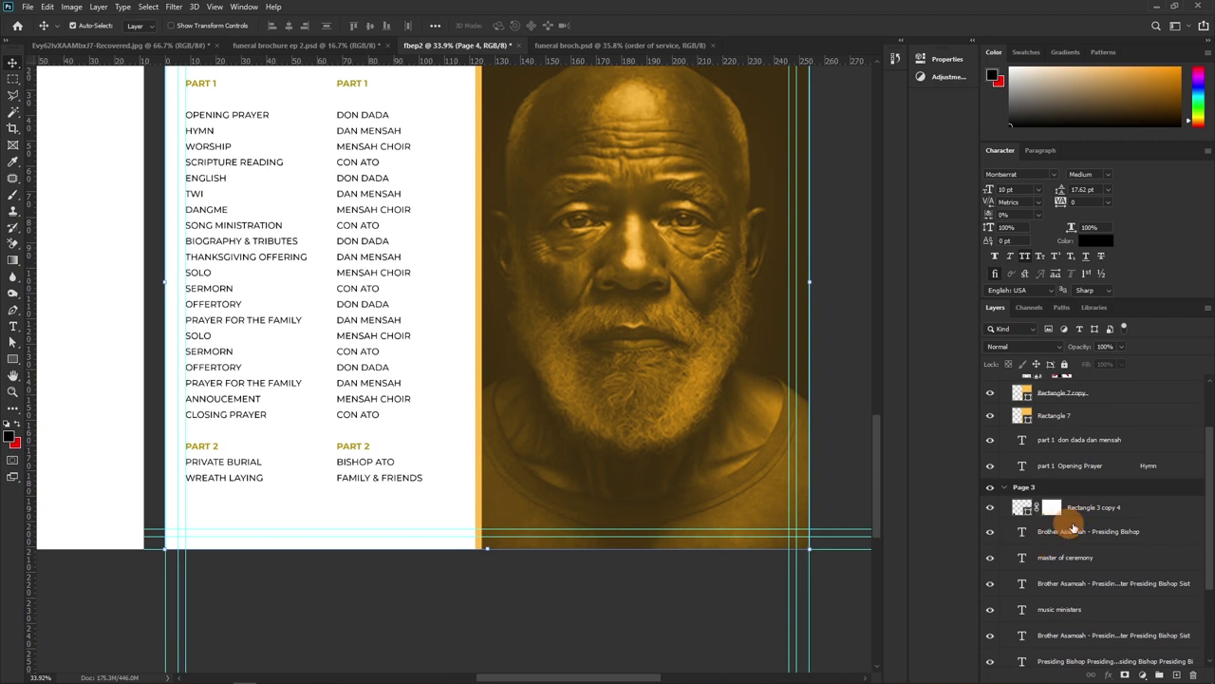
pyautogui.click(1086, 511)
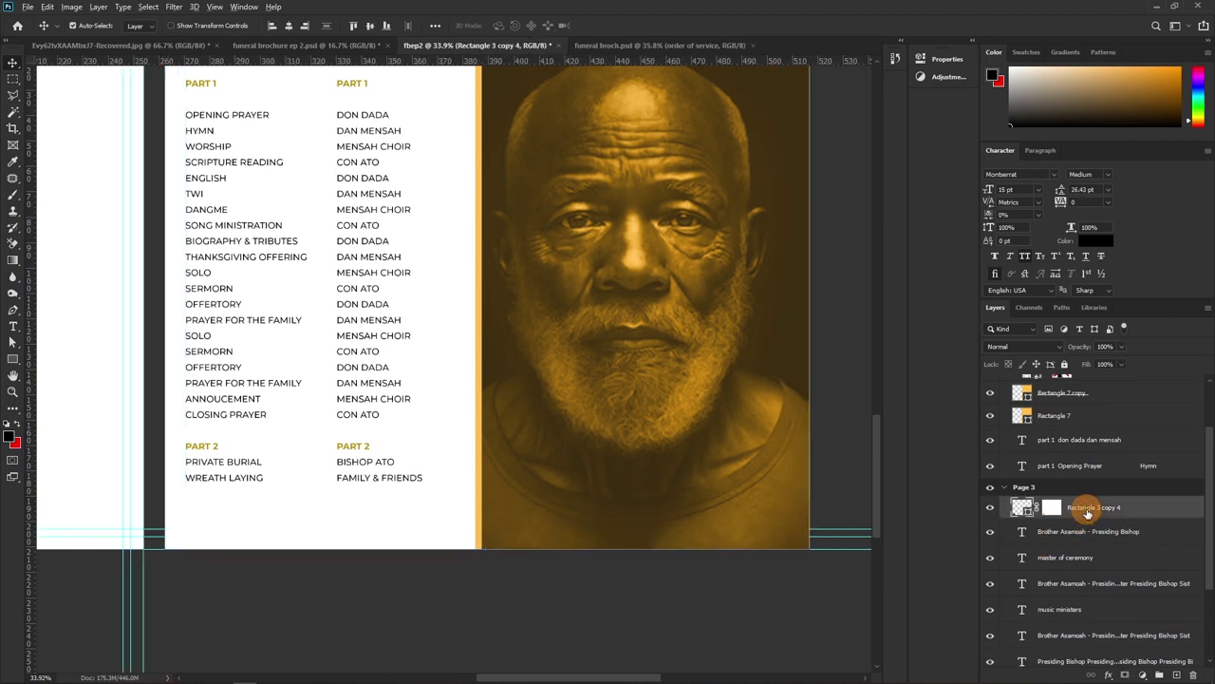
pyautogui.moveTo(1085, 511); pyautogui.dragTo(1073, 411)
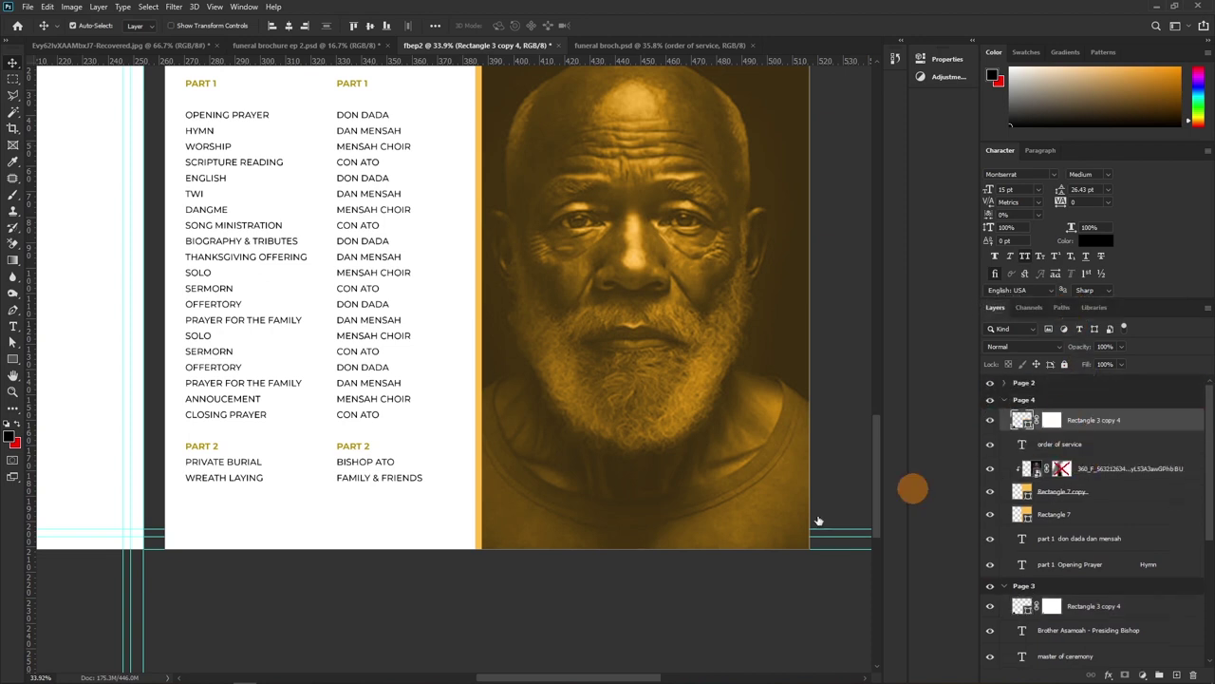
# Select the Part 1 and Part 2 text columns and nudge both slightly upward
pyautogui.click(221, 529)
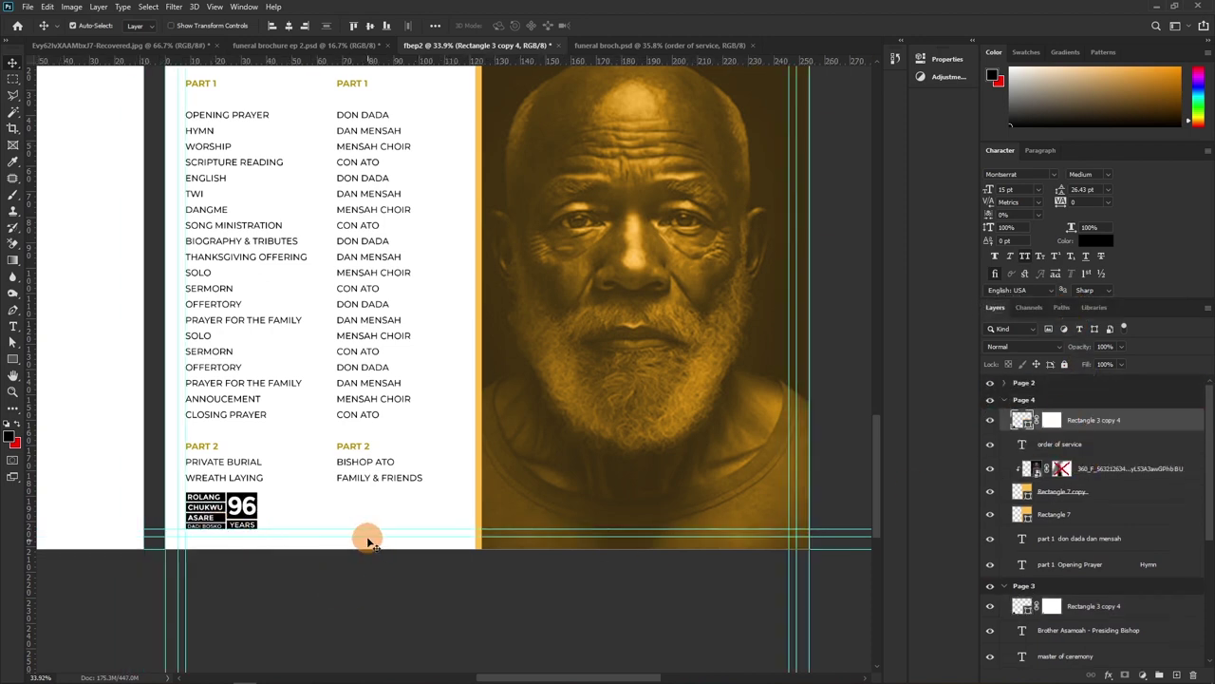
pyautogui.scroll(2, 370, 522)
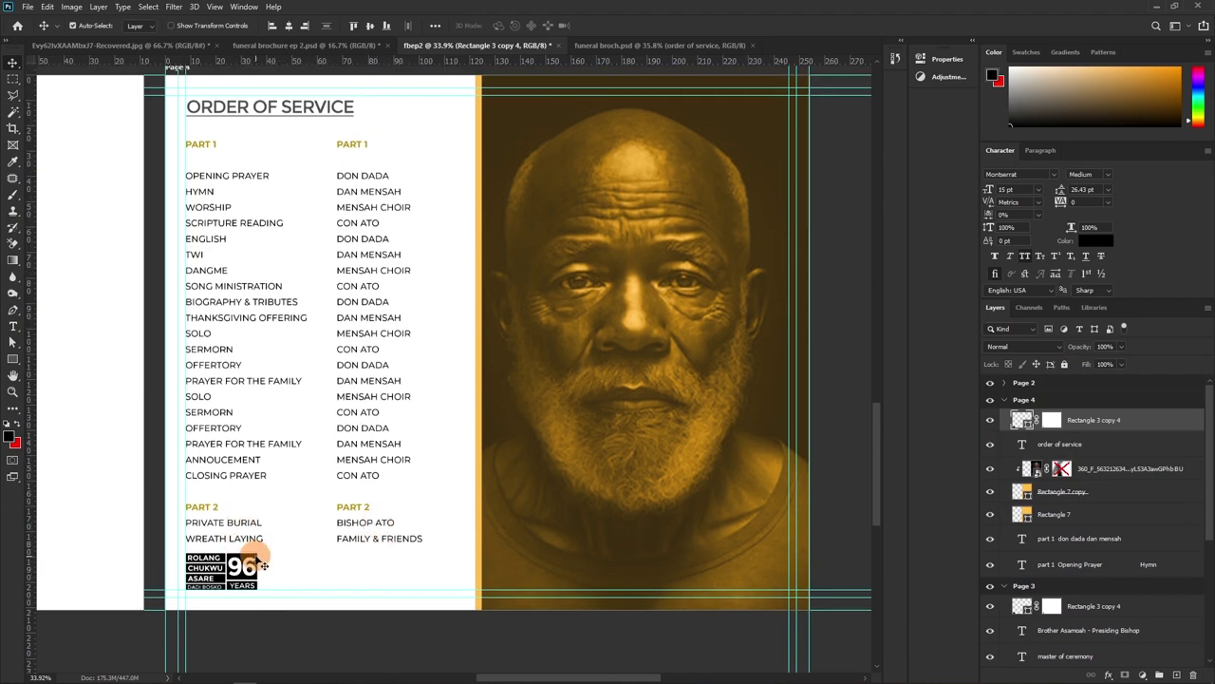
pyautogui.click(230, 452)
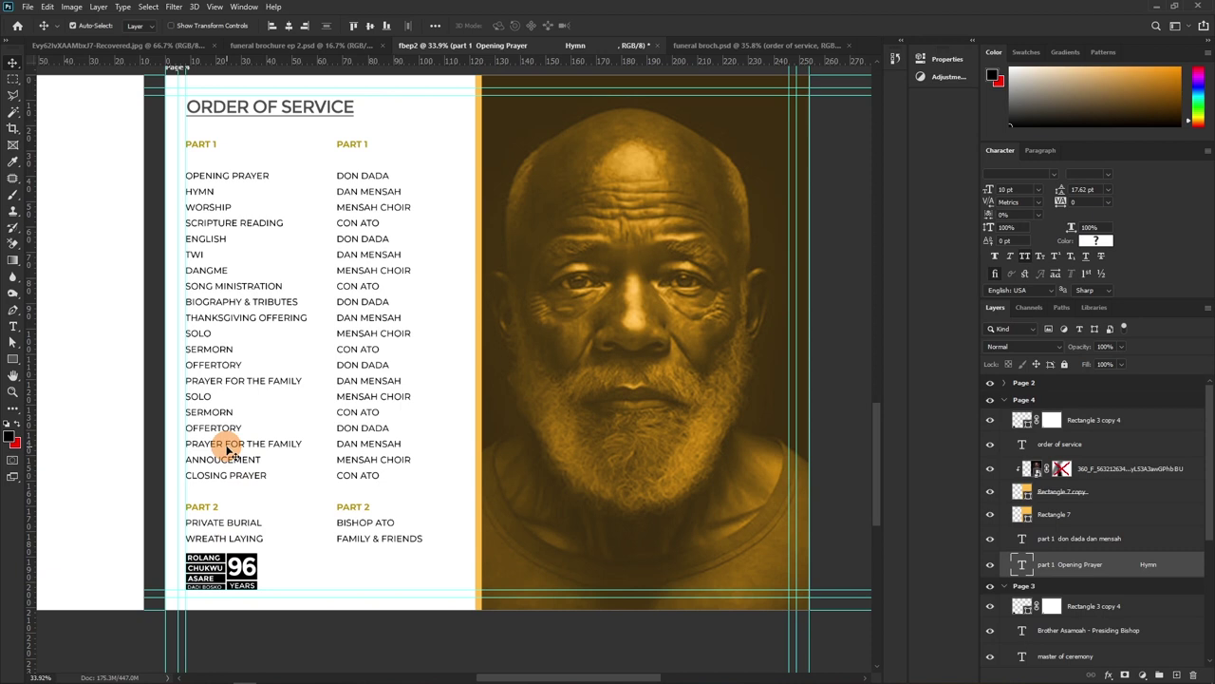
pyautogui.press('Up')
pyautogui.press('Up')
pyautogui.press('Down')
pyautogui.press('Down')
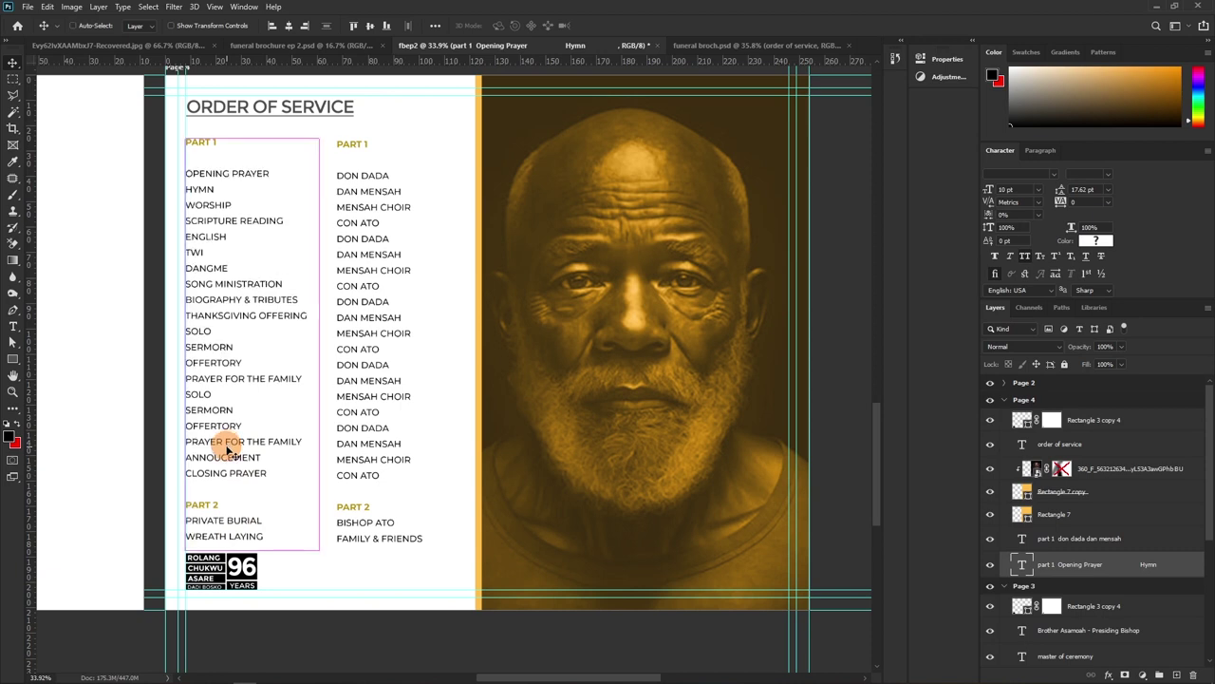
pyautogui.click(385, 391)
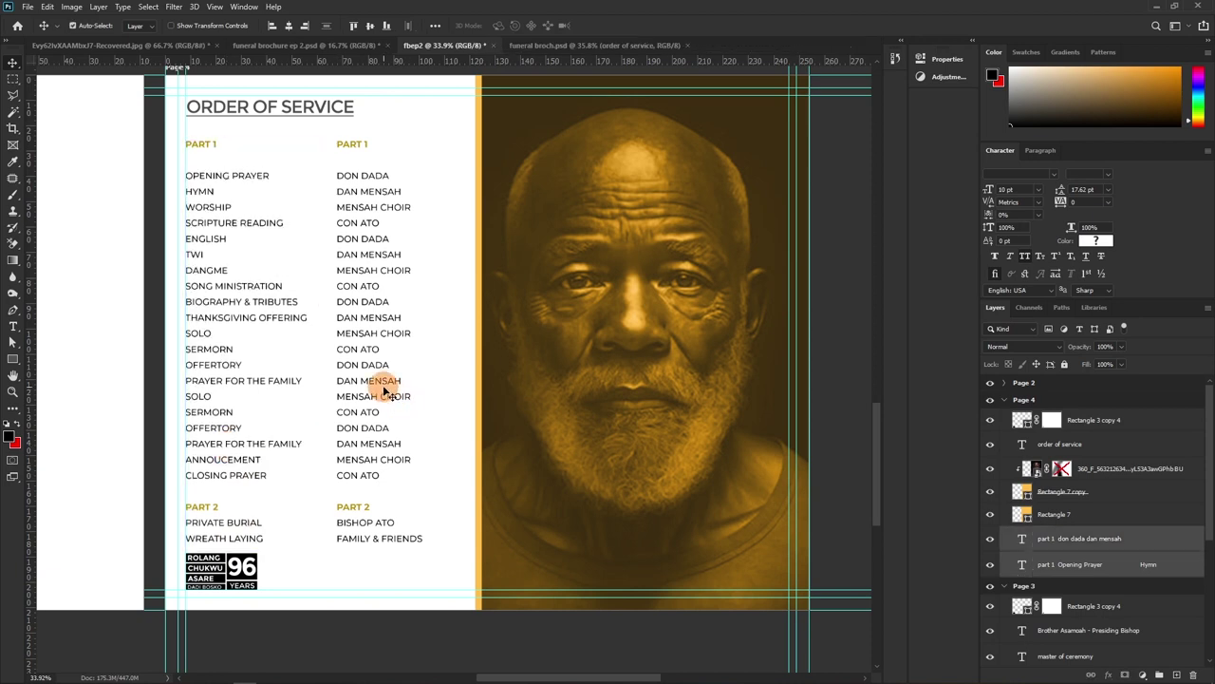
pyautogui.hotkey('shift', 'Up')
pyautogui.hotkey('shift', 'Up')
pyautogui.hotkey('shift', 'Up')
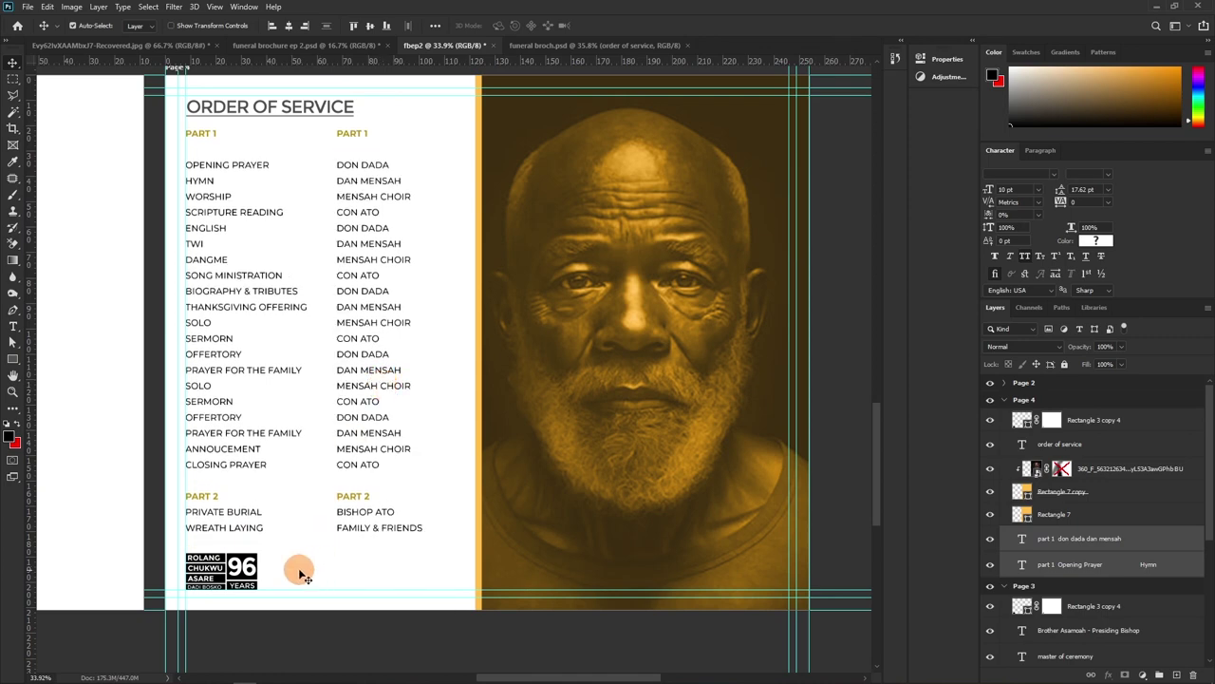
# Recentre on the Order of Service, try duplicating the portrait photo, then remove the copy
pyautogui.moveTo(383, 415); pyautogui.dragTo(361, 451)
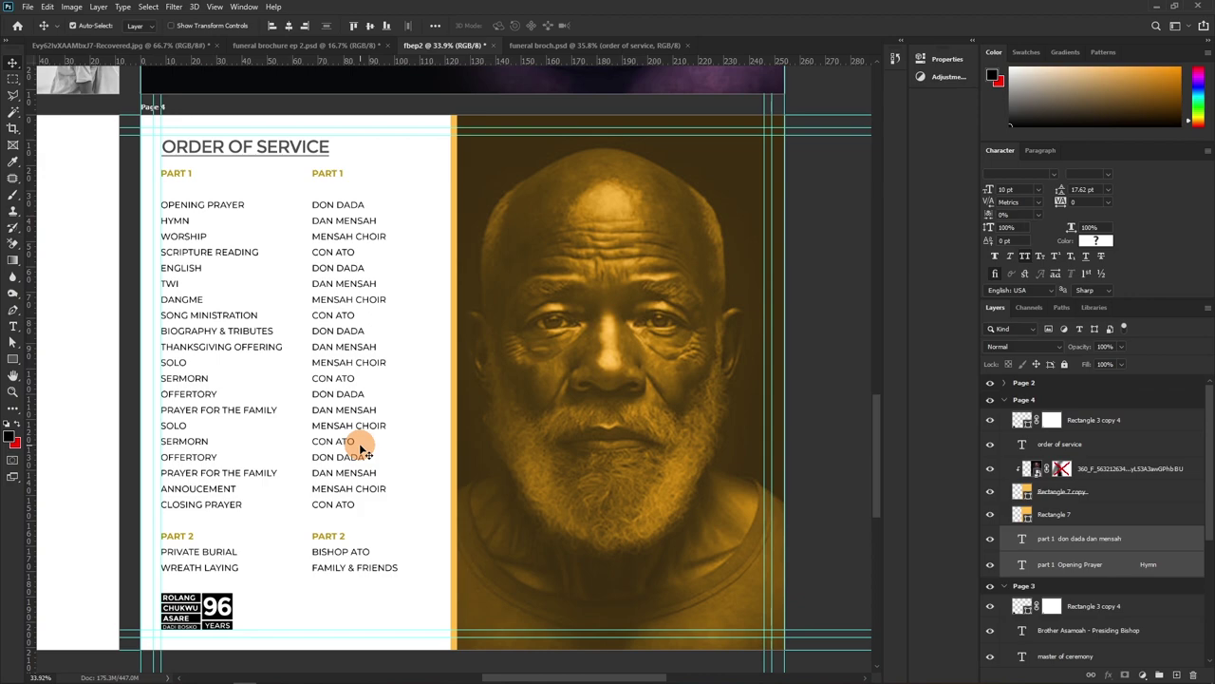
pyautogui.moveTo(366, 393); pyautogui.dragTo(502, 400)
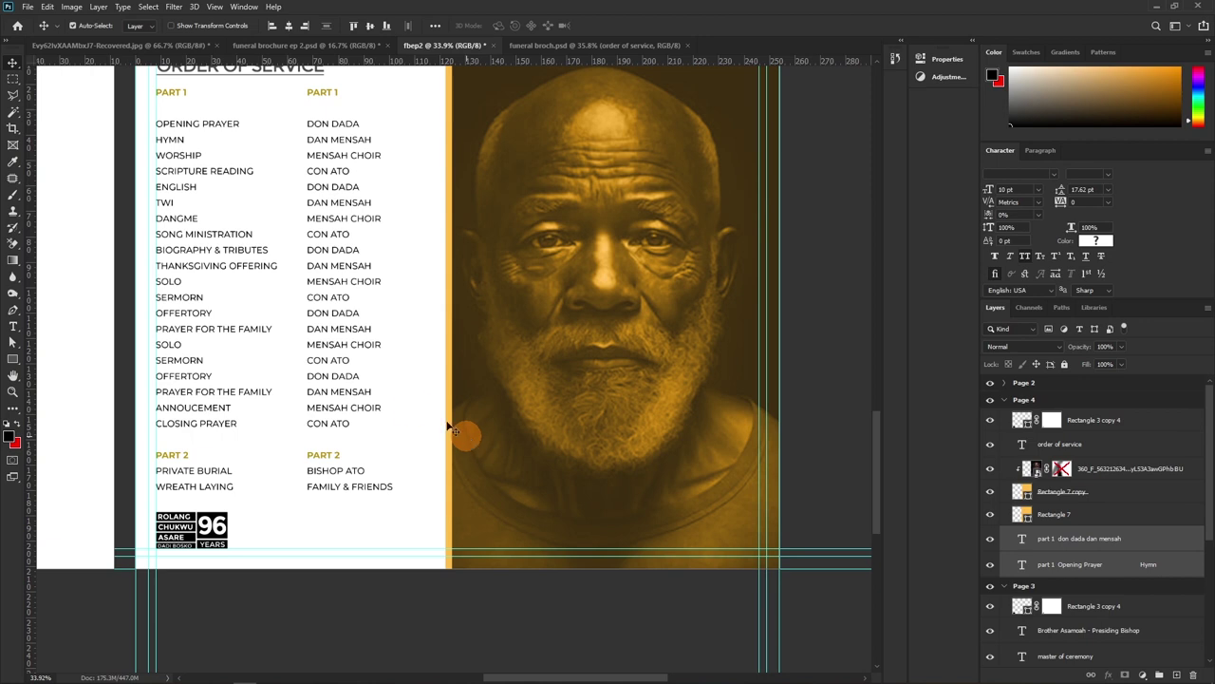
pyautogui.moveTo(456, 402); pyautogui.dragTo(570, 370)
pyautogui.press('8')
pyautogui.press('Delete')
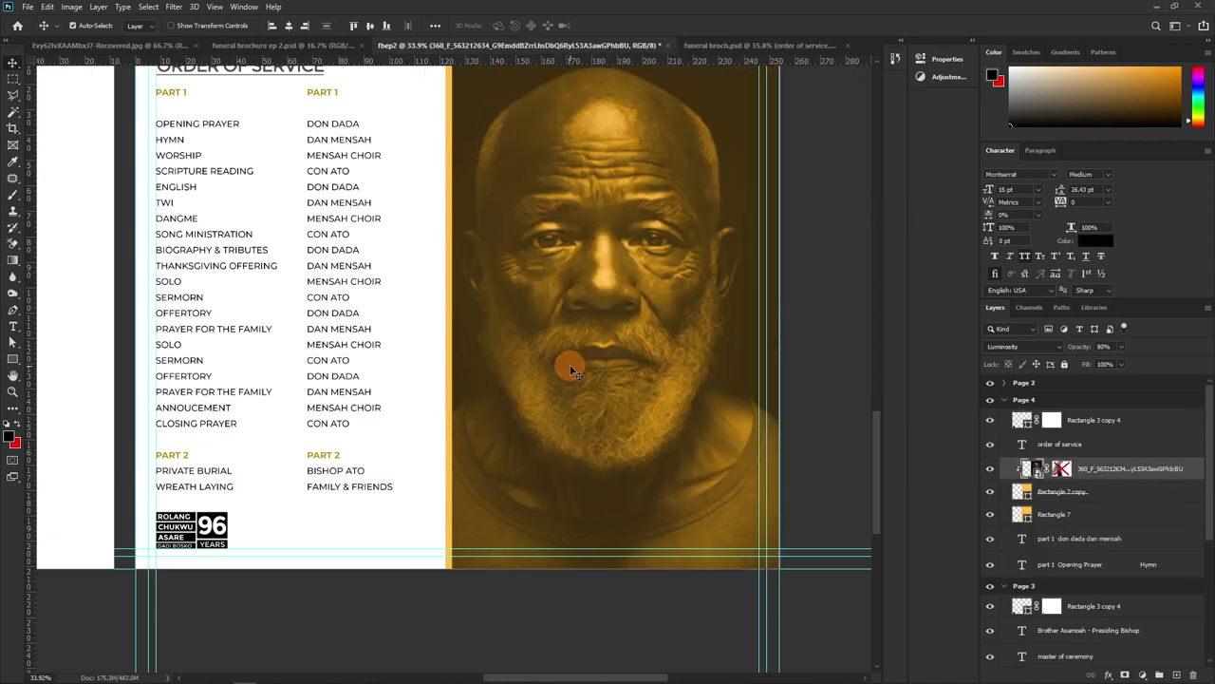
# Zoom out to see Page 3 and Page 4 together and select the Page 3 artboard
pyautogui.moveTo(489, 381); pyautogui.dragTo(699, 401)
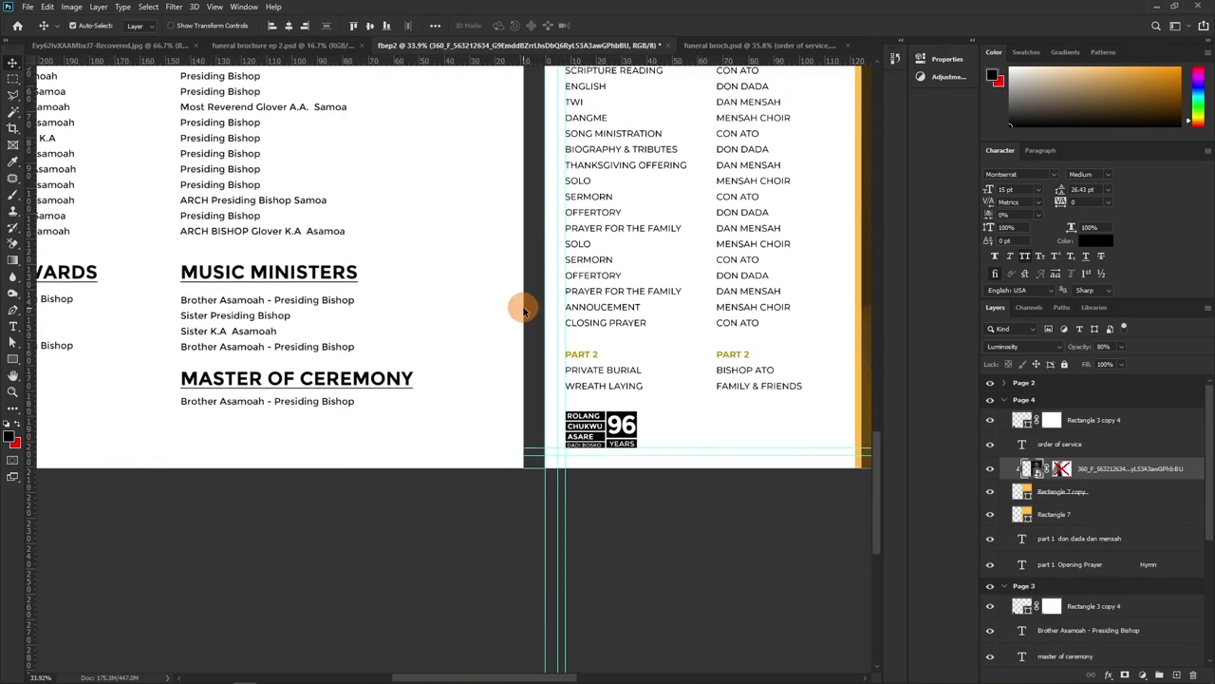
pyautogui.press('z')
pyautogui.scroll(-5, 502, 349)
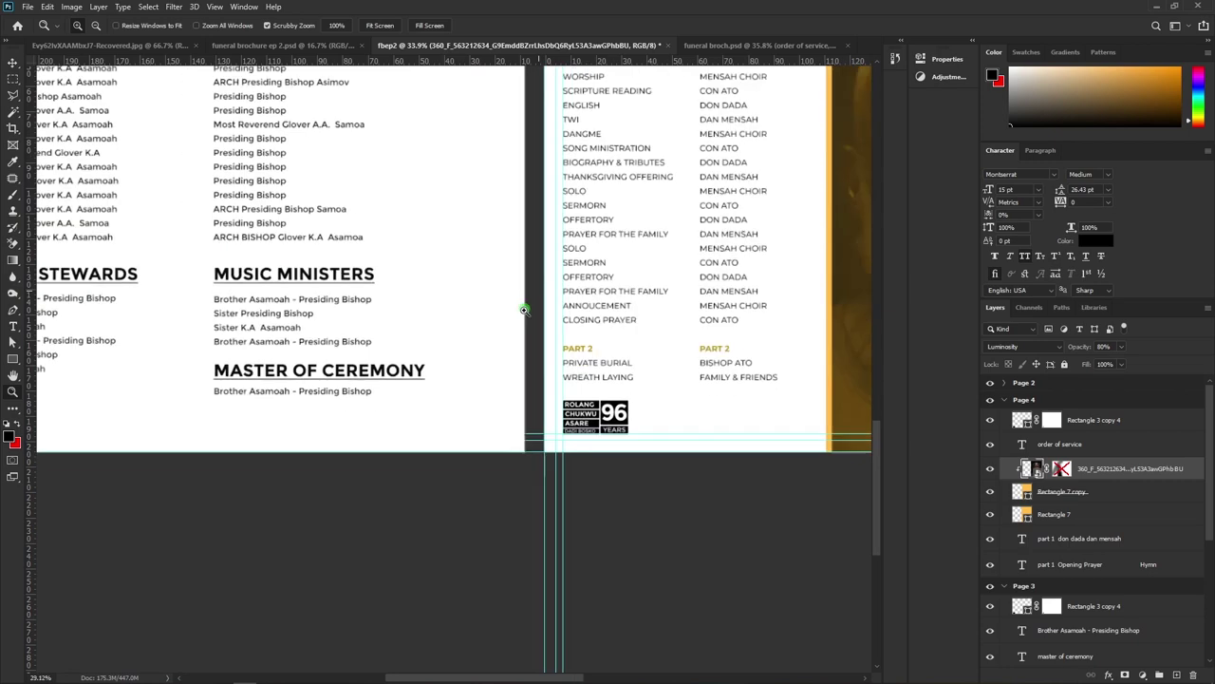
pyautogui.scroll(3, 437, 338)
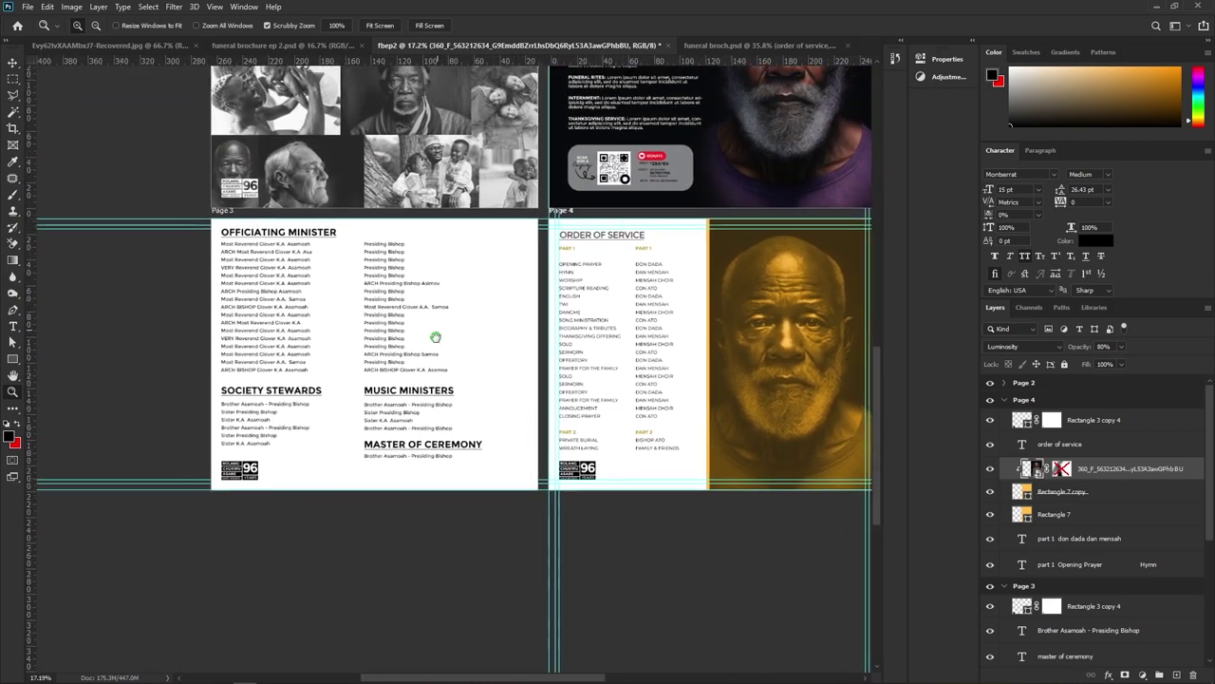
pyautogui.press('v')
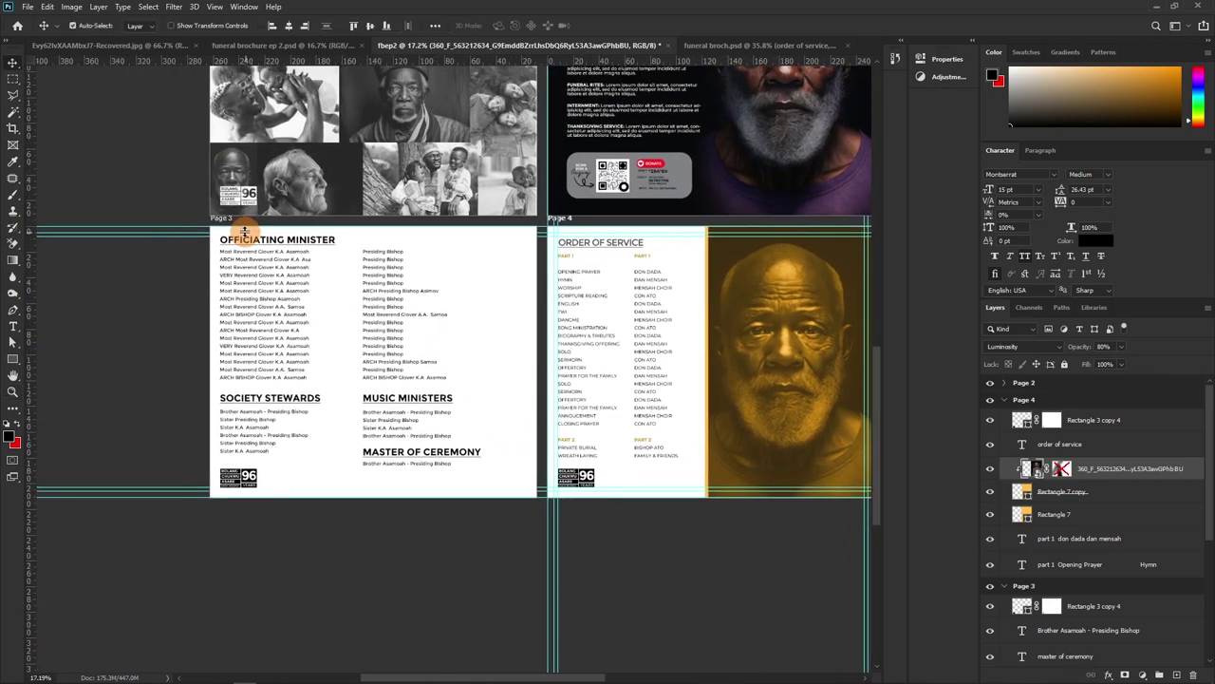
pyautogui.click(223, 218)
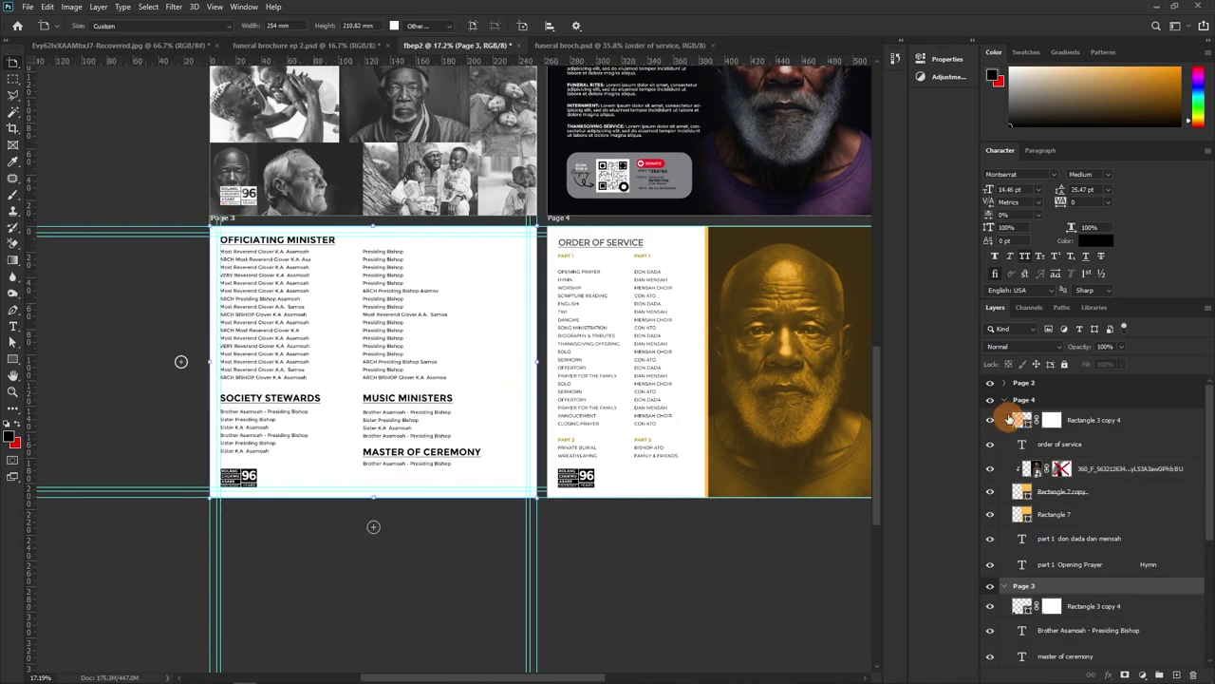
# Collapse the Page 4 and Page 3 groups and add a blank artboard below Page 3
pyautogui.click(1004, 400)
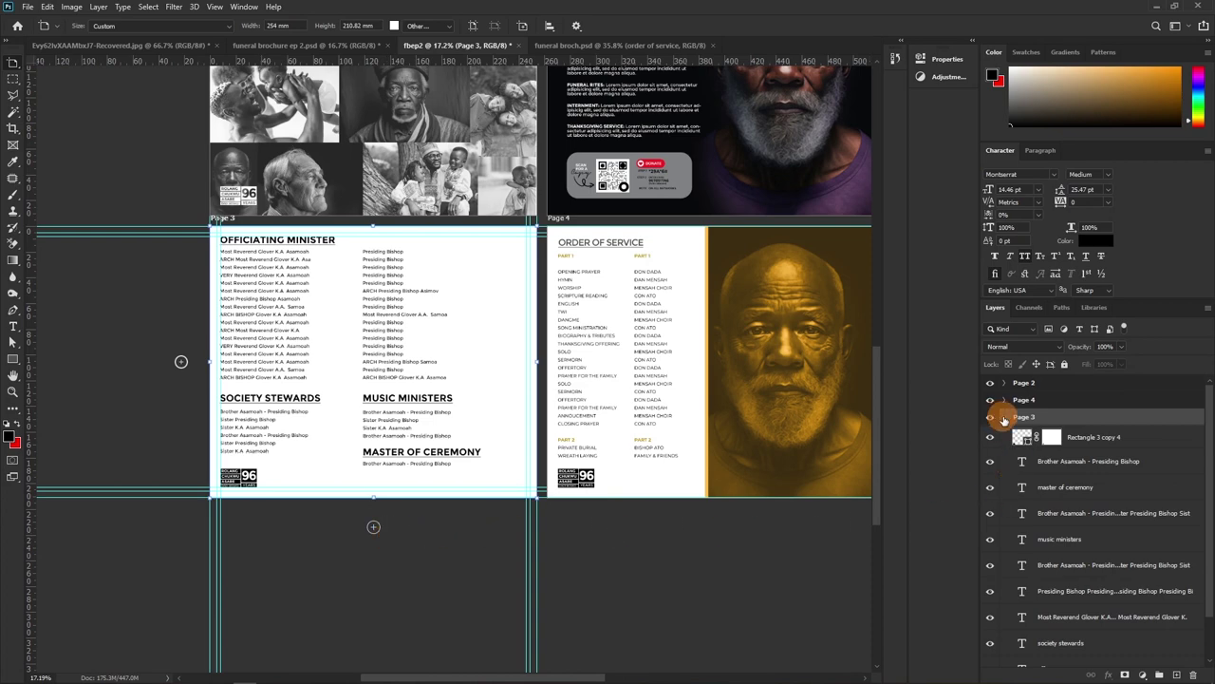
pyautogui.click(1005, 418)
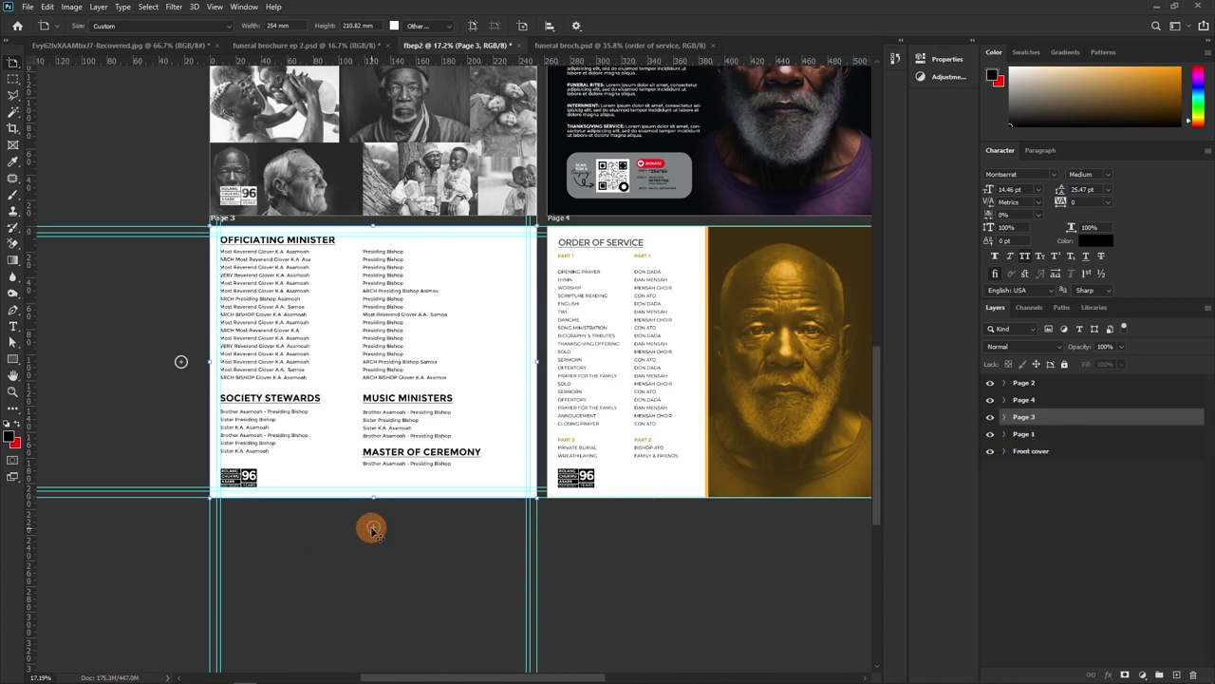
pyautogui.click(371, 528)
# Rename the new artboard to 'Page 5' and bring it into view
pyautogui.scroll(-1, 426, 434)
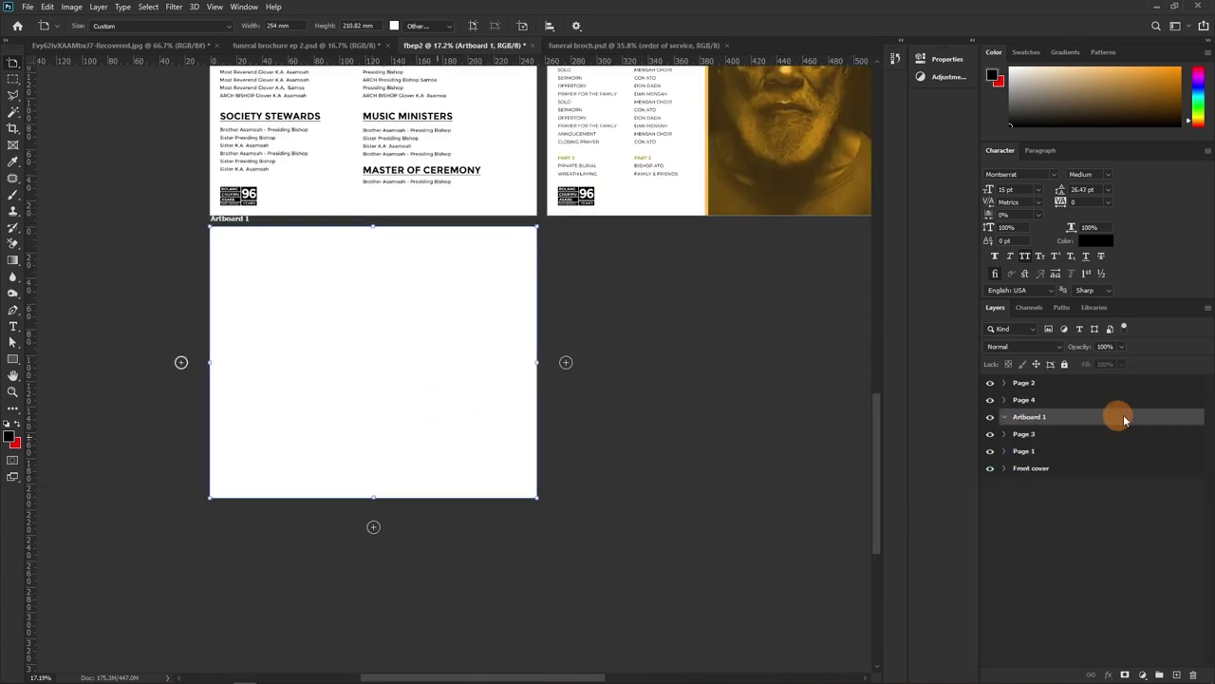
pyautogui.doubleClick(1031, 418)
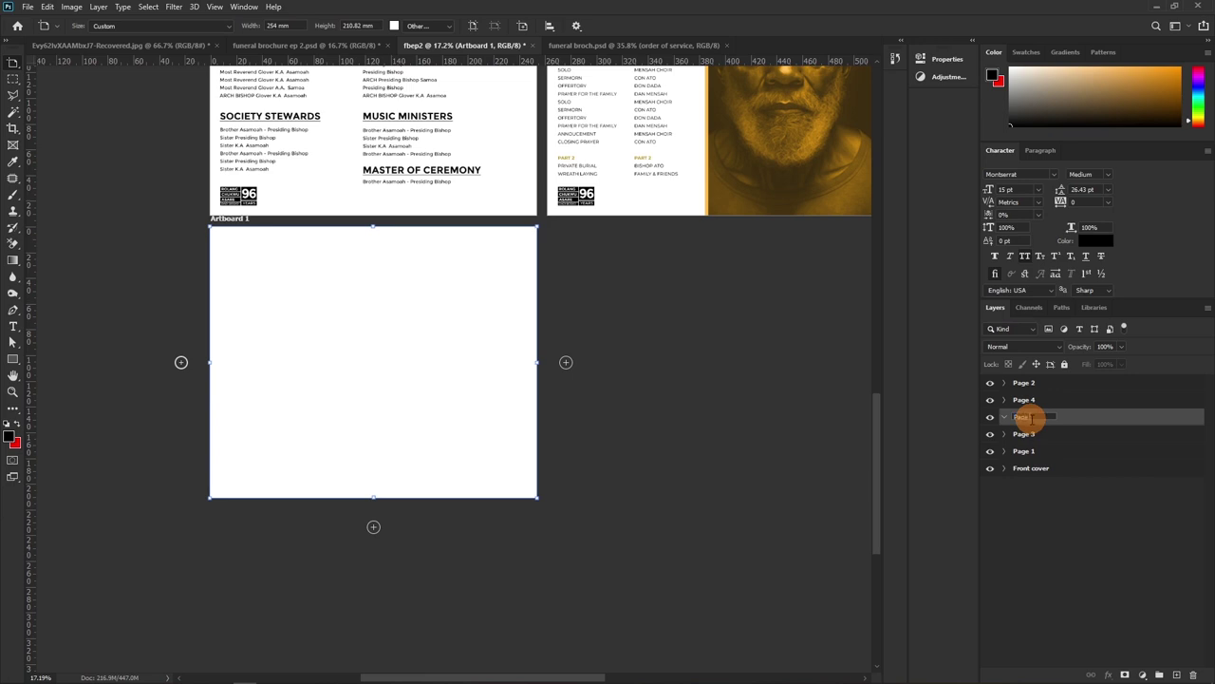
pyautogui.write('5')
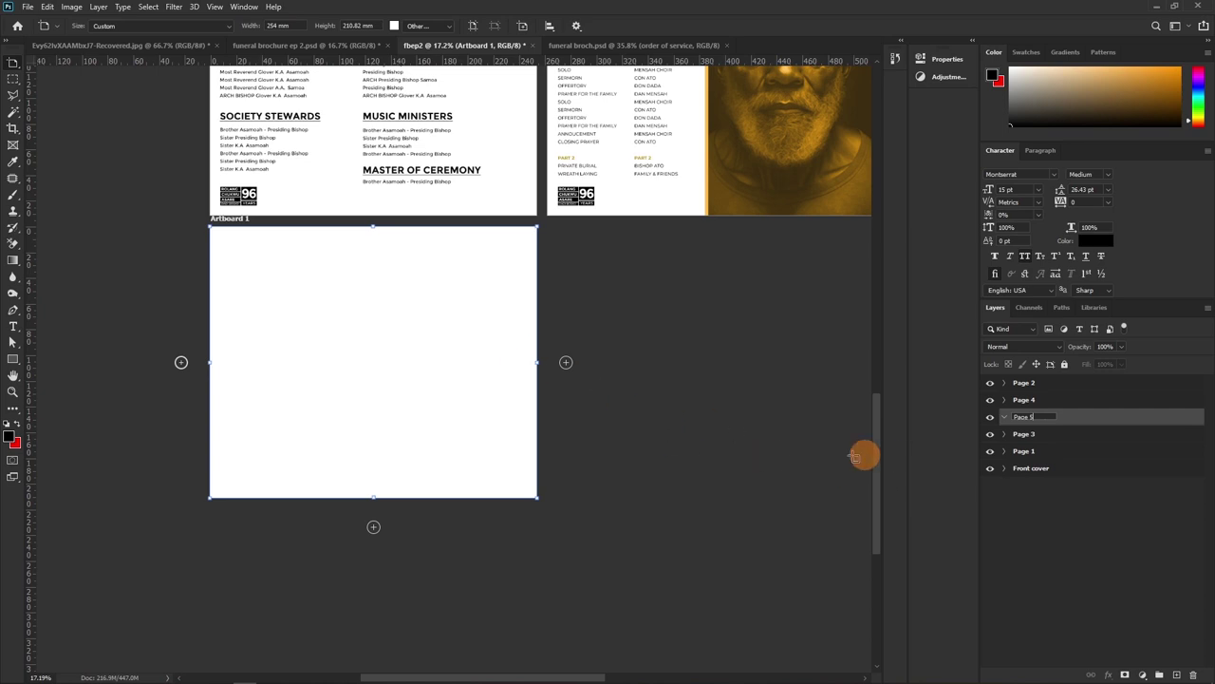
pyautogui.click(1071, 420)
pyautogui.moveTo(639, 358); pyautogui.dragTo(574, 444)
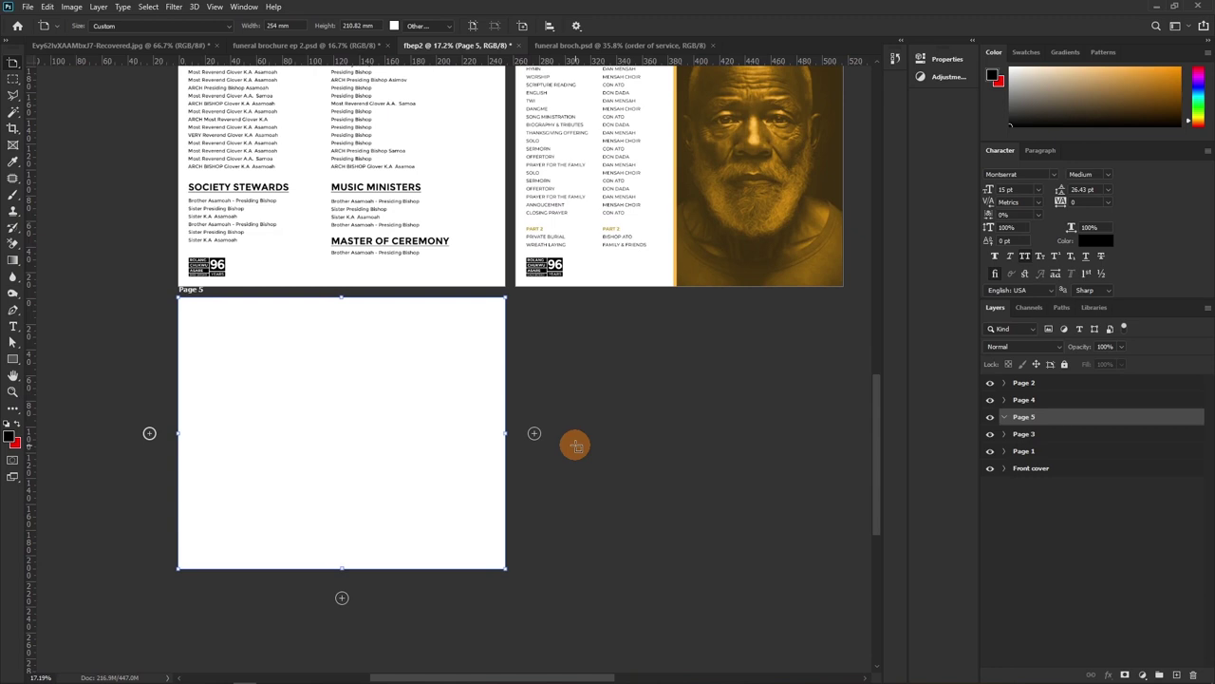
# Zoom in on the blank Page 5 artboard until it fills the work area
pyautogui.press('z')
pyautogui.scroll(2, 305, 444)
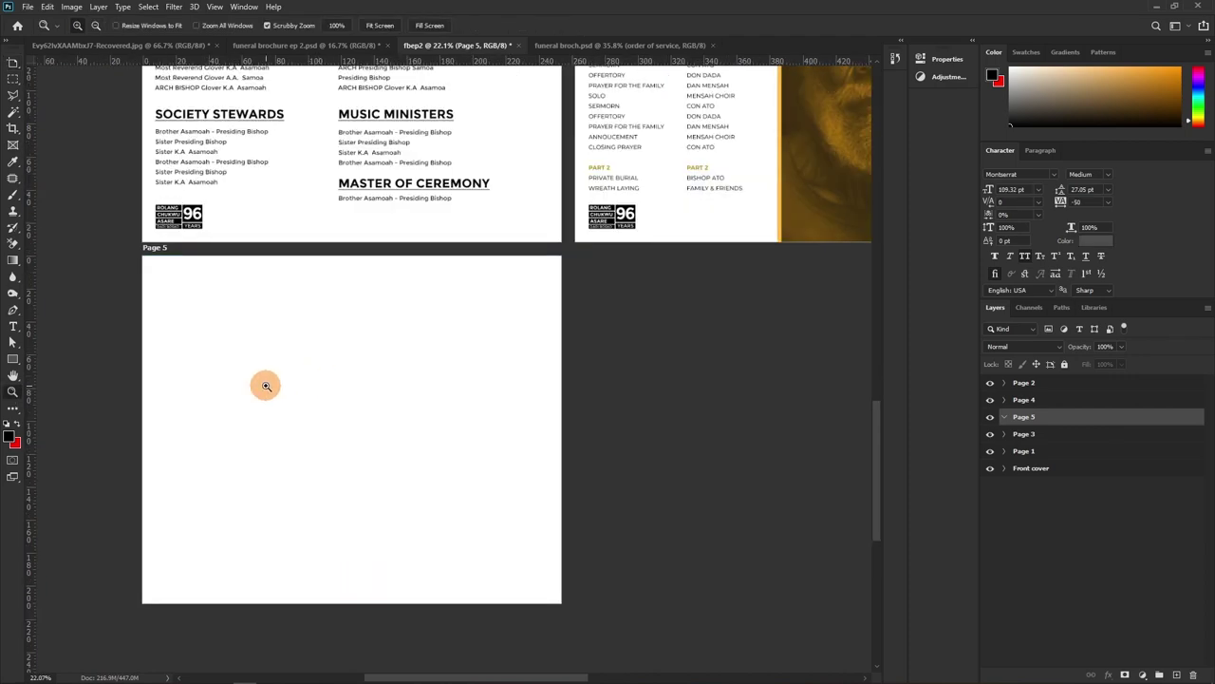
pyautogui.moveTo(242, 349); pyautogui.dragTo(256, 365)
pyautogui.scroll(-3, 329, 356)
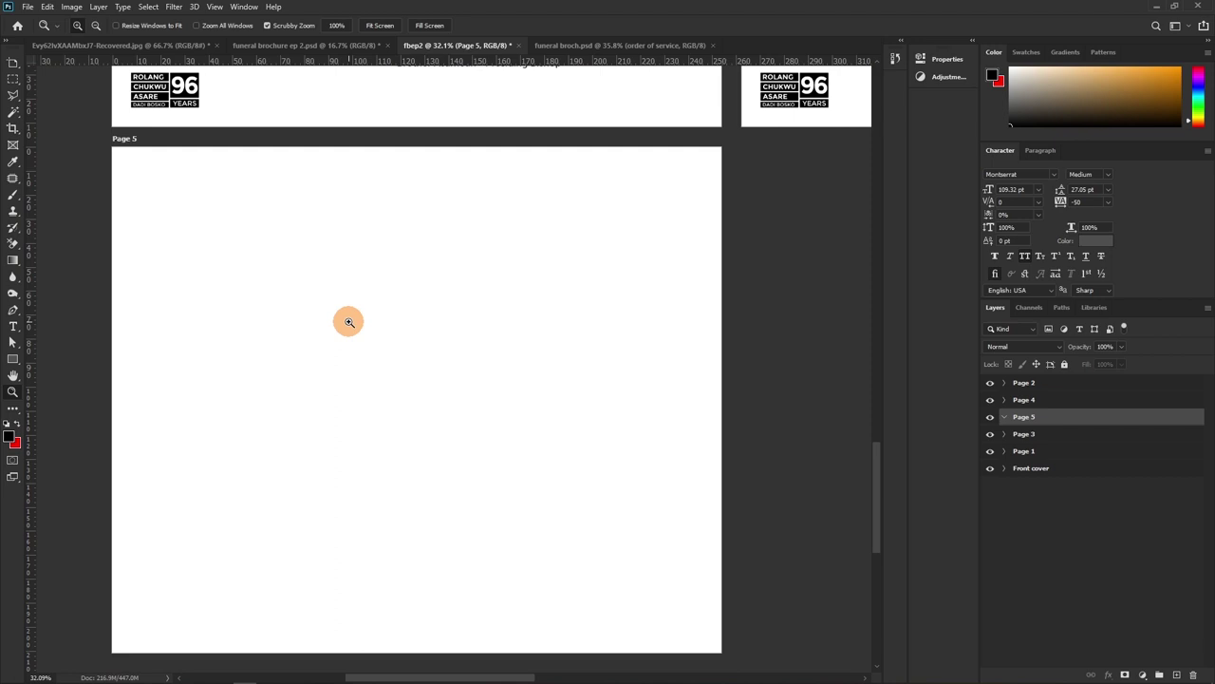
pyautogui.press('v')
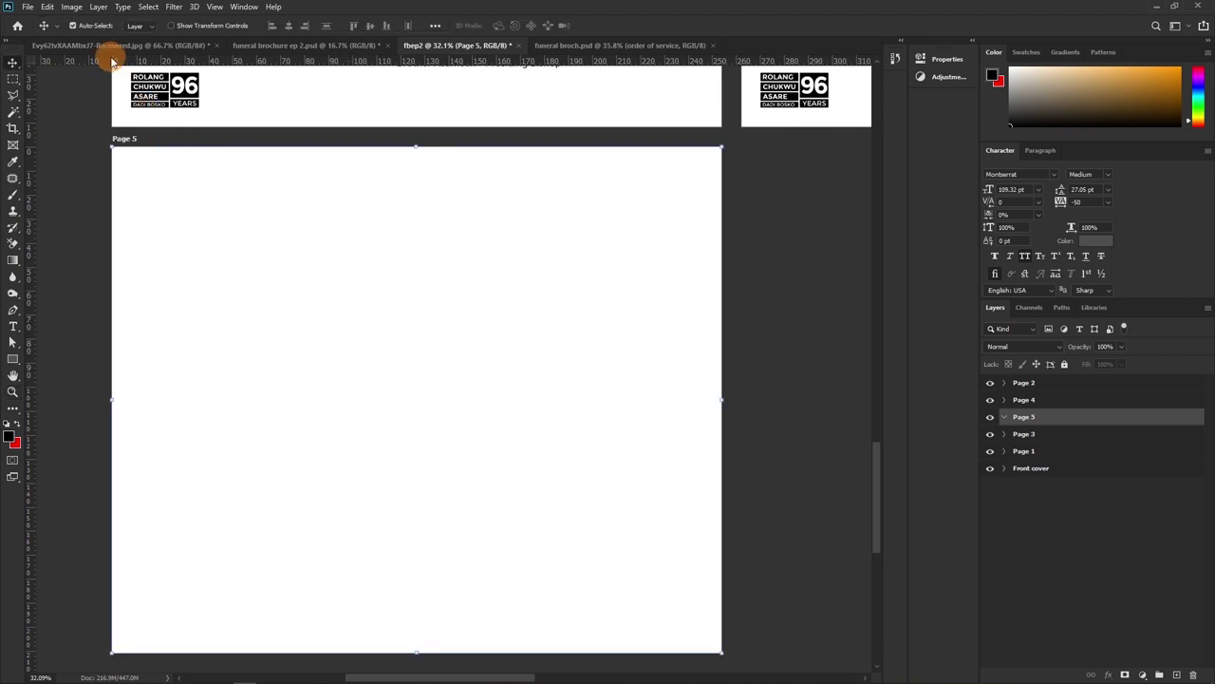
# In the Recovered.jpg portrait, adjust layer visibility so the face shows inside the crown
pyautogui.click(111, 48)
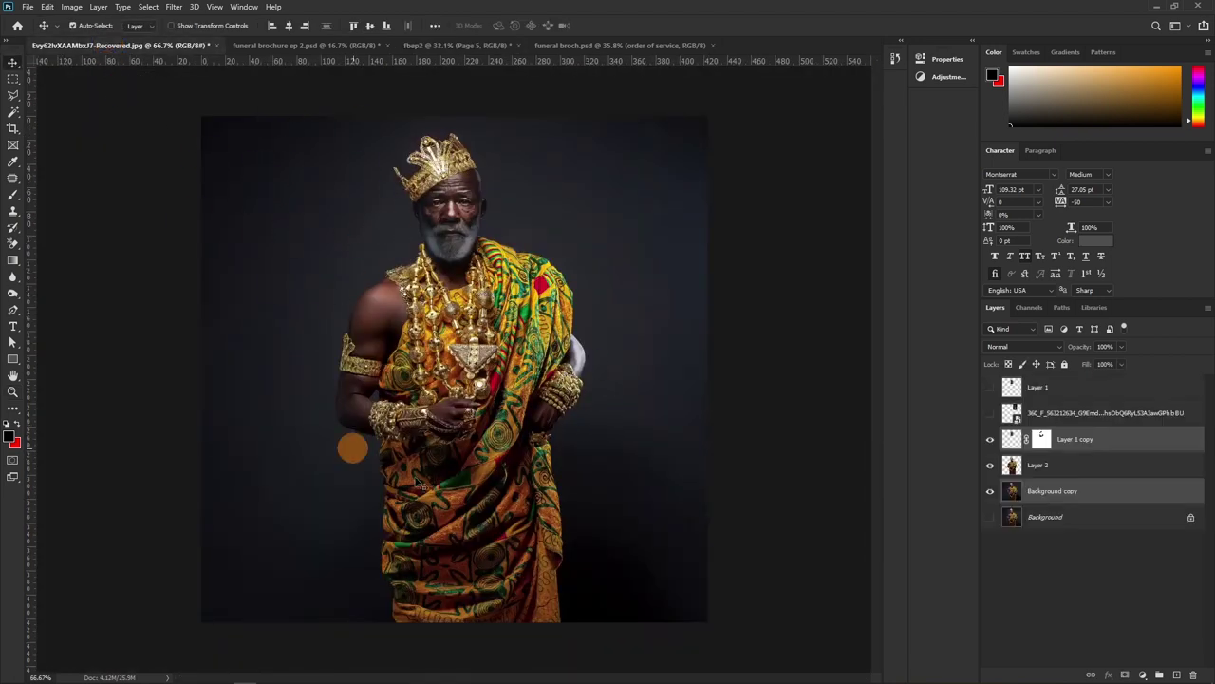
pyautogui.hotkey('ctrl', 'z')
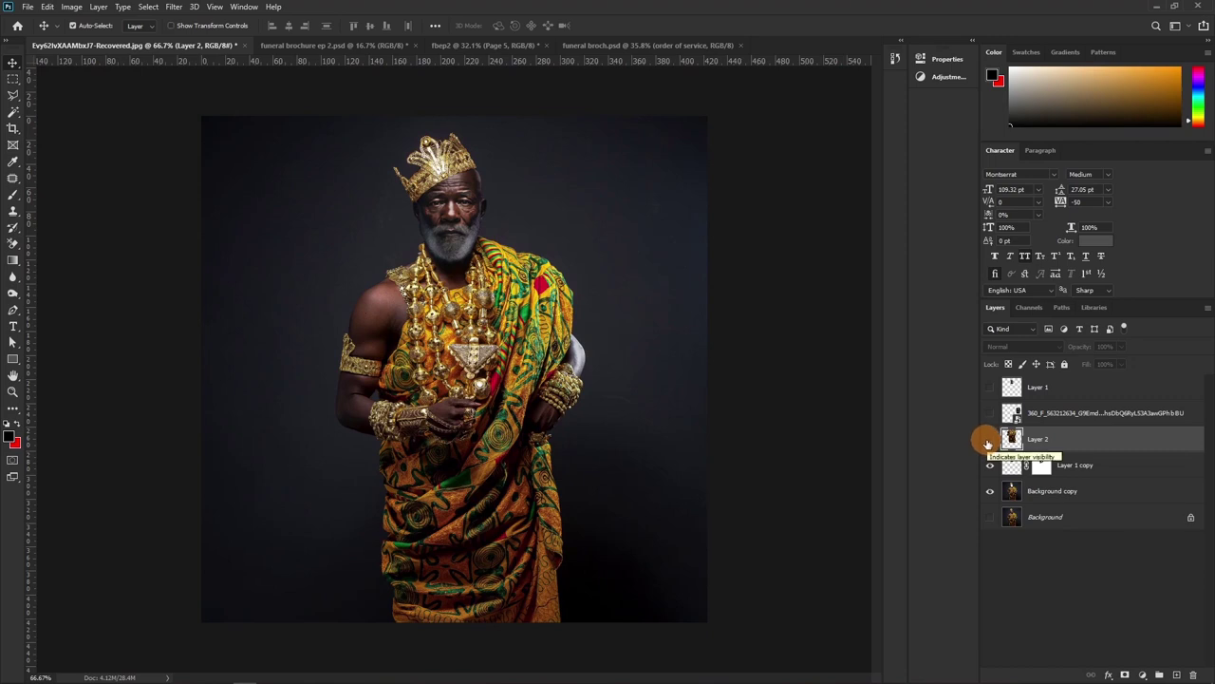
pyautogui.moveTo(990, 443); pyautogui.dragTo(991, 414)
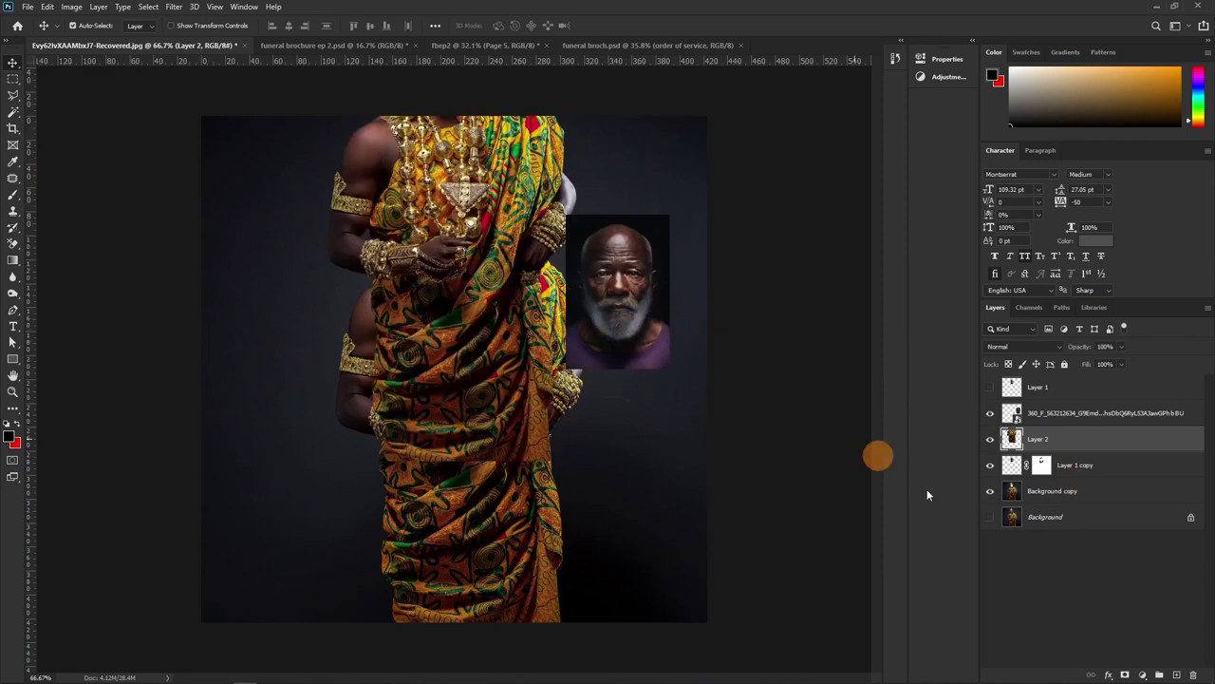
pyautogui.moveTo(990, 439); pyautogui.dragTo(987, 466)
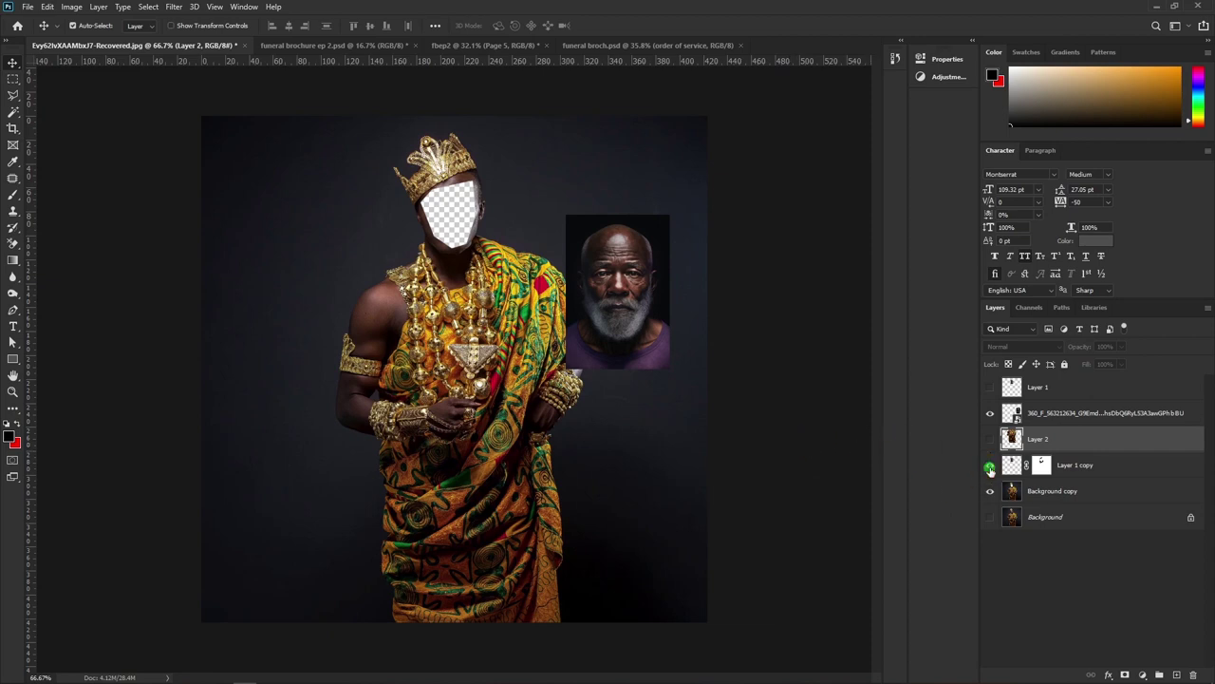
pyautogui.click(990, 464)
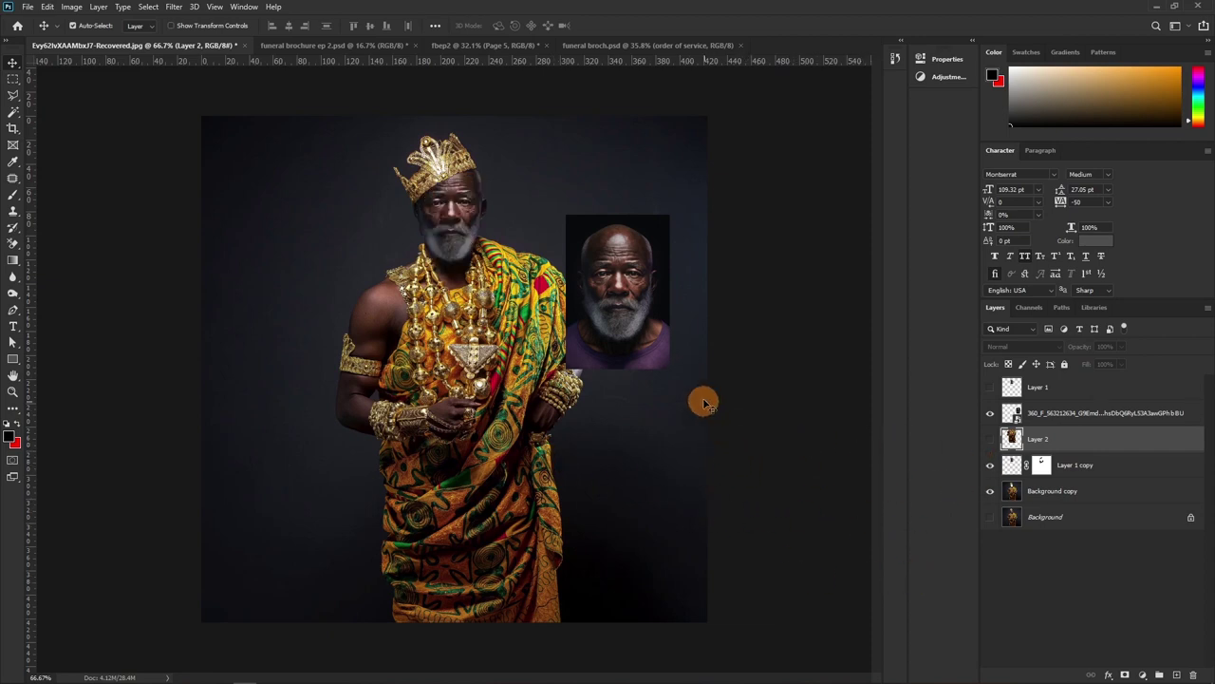
# Drag the Background copy and Layer 1 copy layers onto Page 5 of the brochure
pyautogui.click(1108, 497)
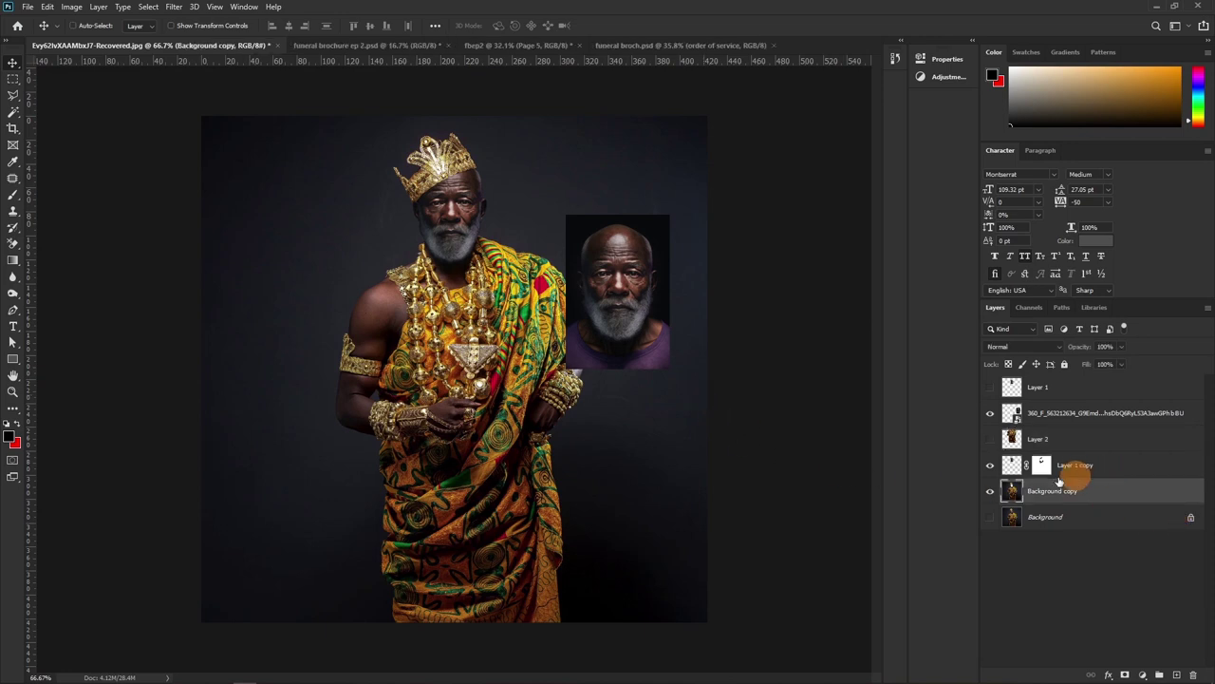
pyautogui.keyDown('shift'); pyautogui.click(1077, 471); pyautogui.keyUp('shift')
pyautogui.moveTo(511, 408); pyautogui.dragTo(579, 133)
pyautogui.moveTo(543, 185); pyautogui.dragTo(382, 444)
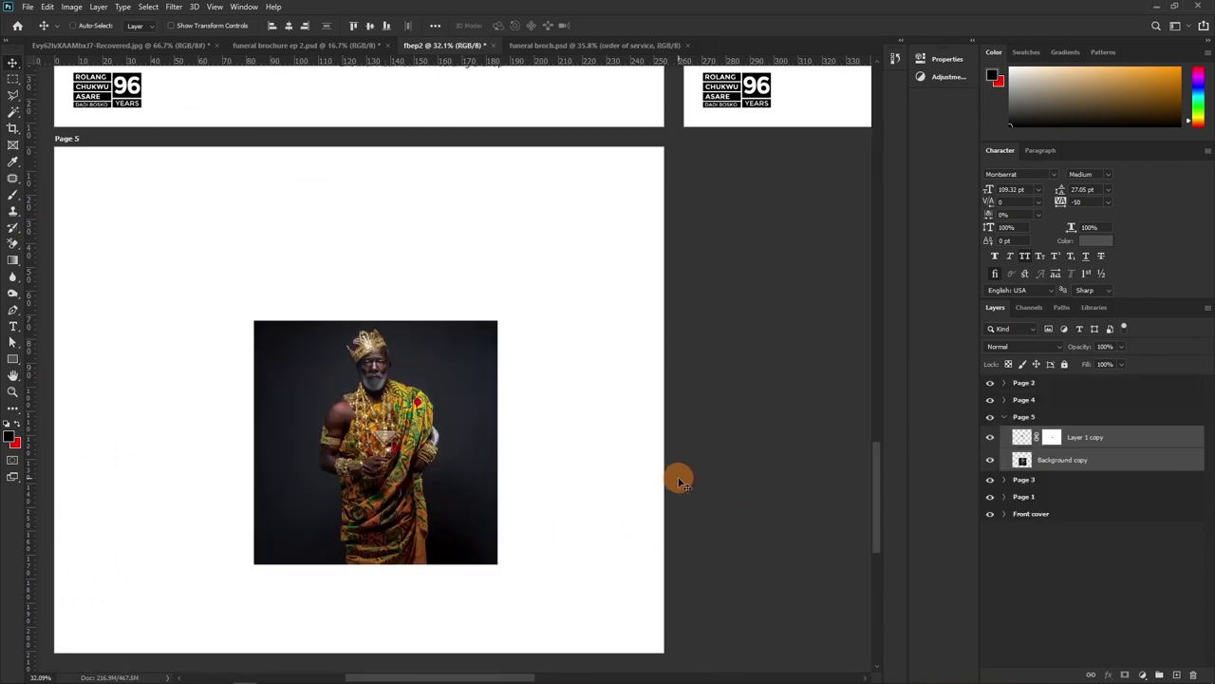
pyautogui.hotkey('ctrl', 'e')
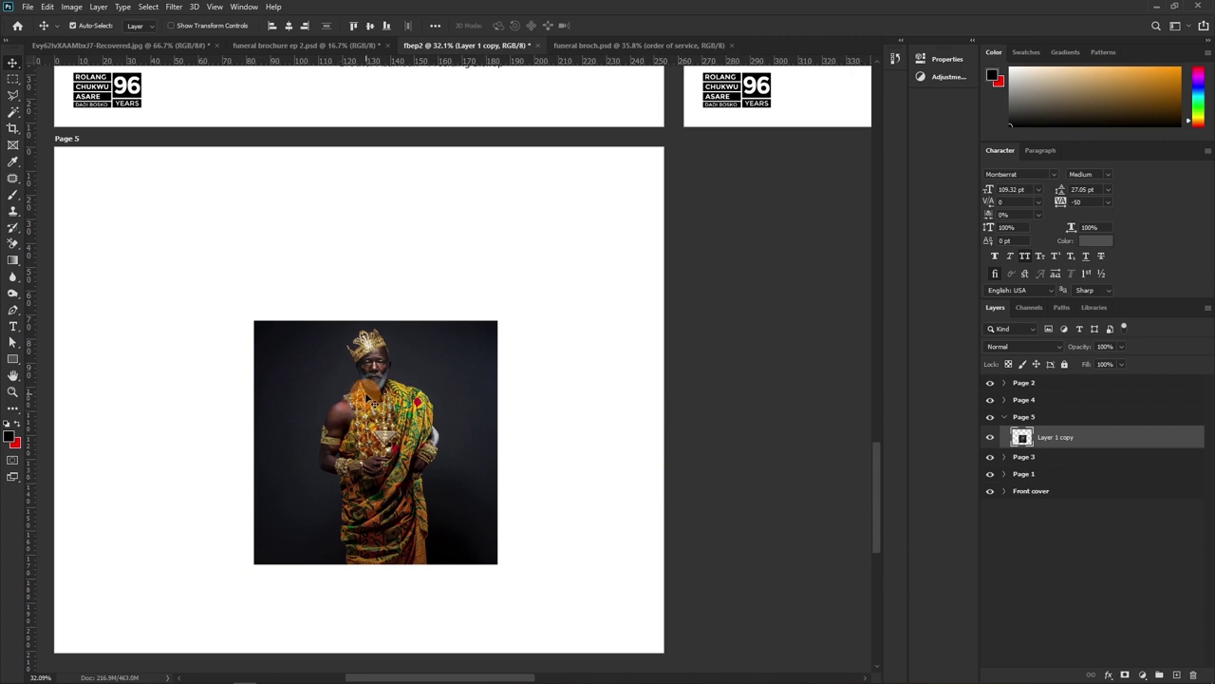
pyautogui.moveTo(366, 450); pyautogui.dragTo(333, 234)
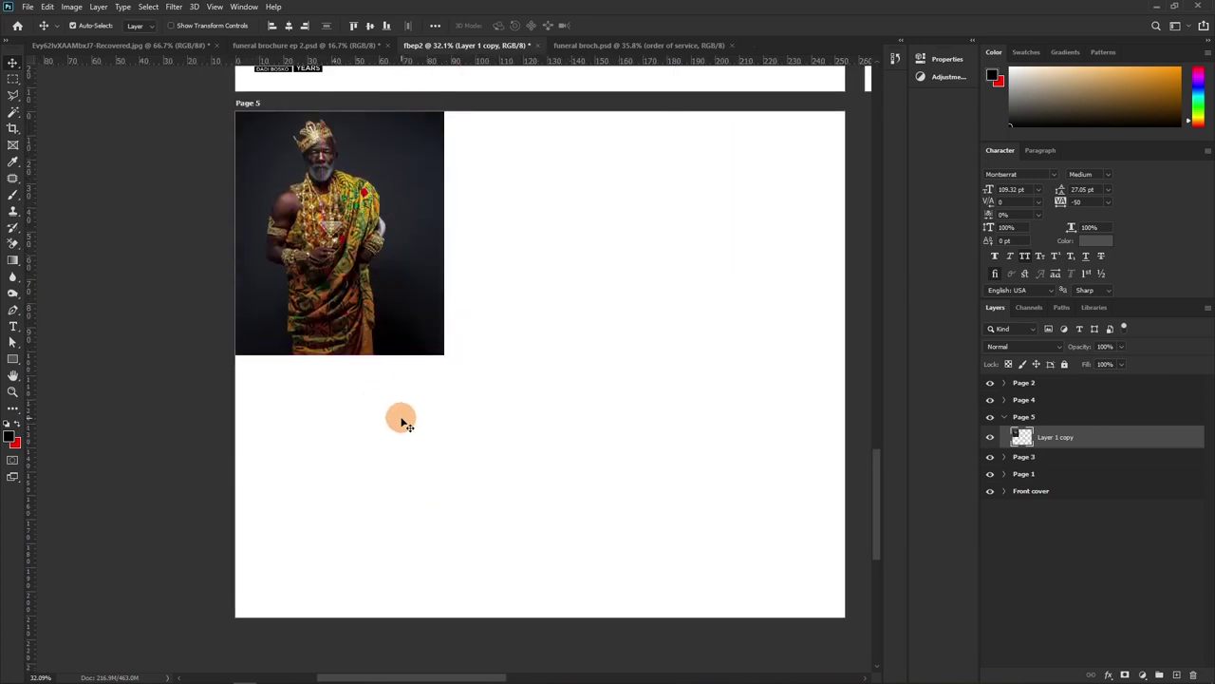
pyautogui.hotkey('ctrl', 't')
pyautogui.moveTo(447, 401); pyautogui.dragTo(615, 678)
pyautogui.moveTo(460, 274); pyautogui.dragTo(389, 277)
pyautogui.moveTo(432, 335); pyautogui.dragTo(388, 408)
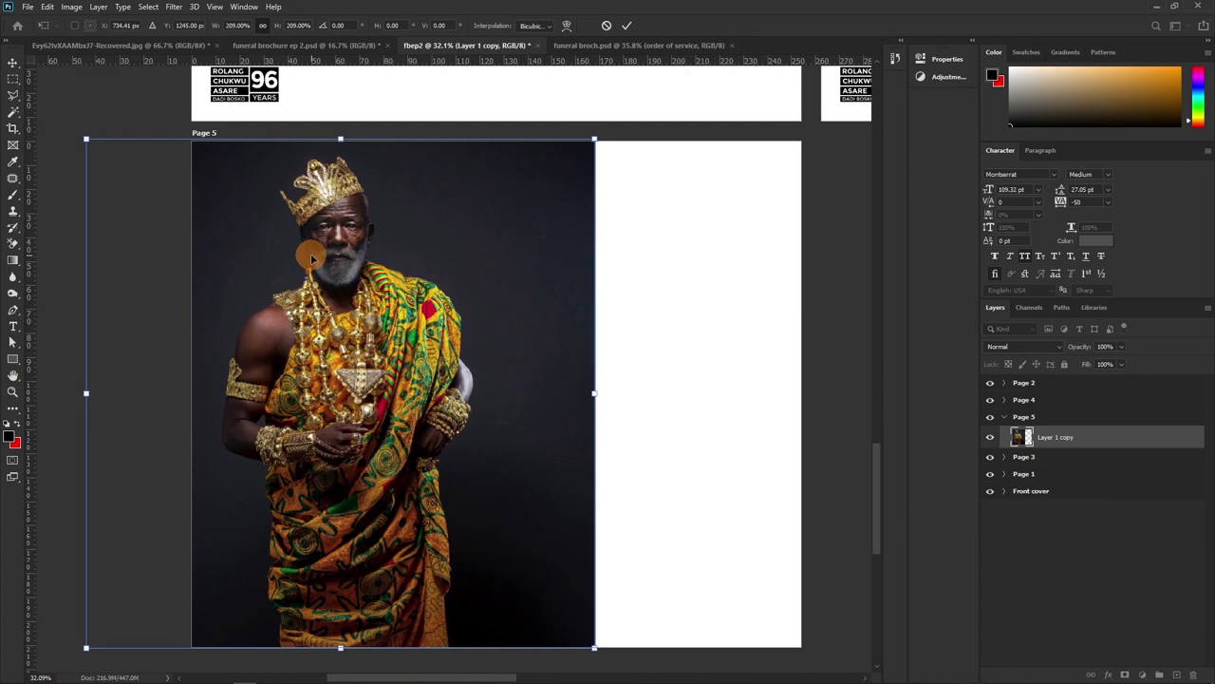
pyautogui.moveTo(596, 651); pyautogui.dragTo(600, 652)
pyautogui.press('Return')
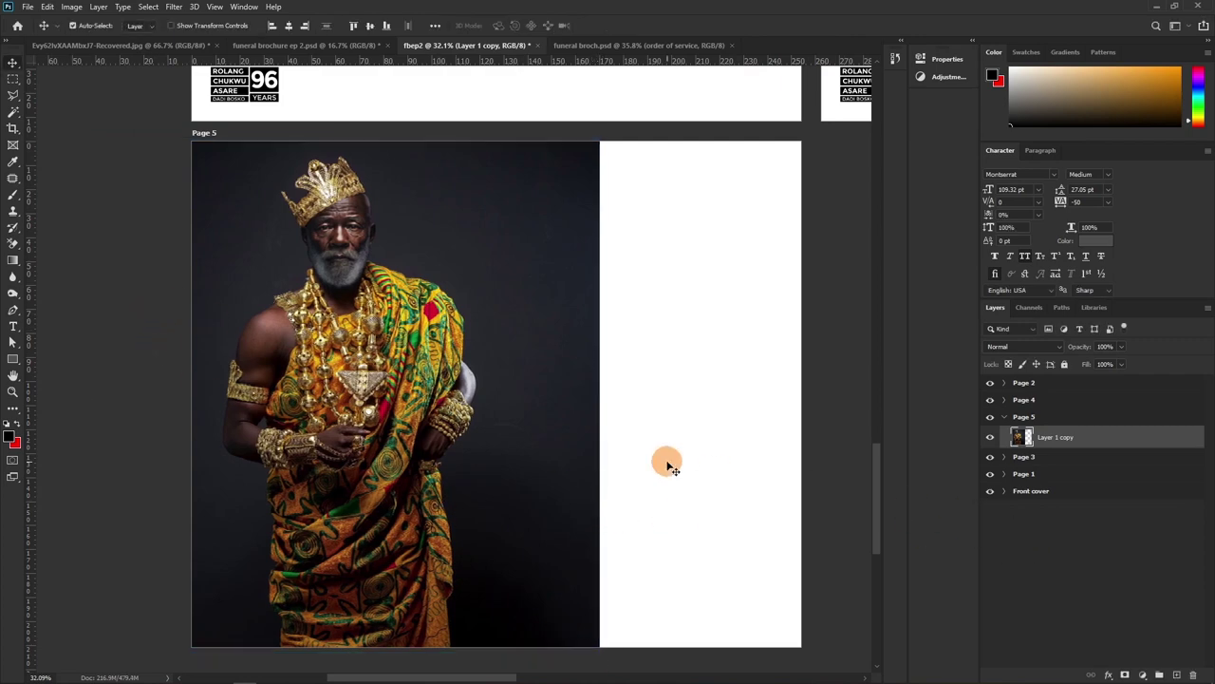
pyautogui.hotkey('alt', 'Tab')
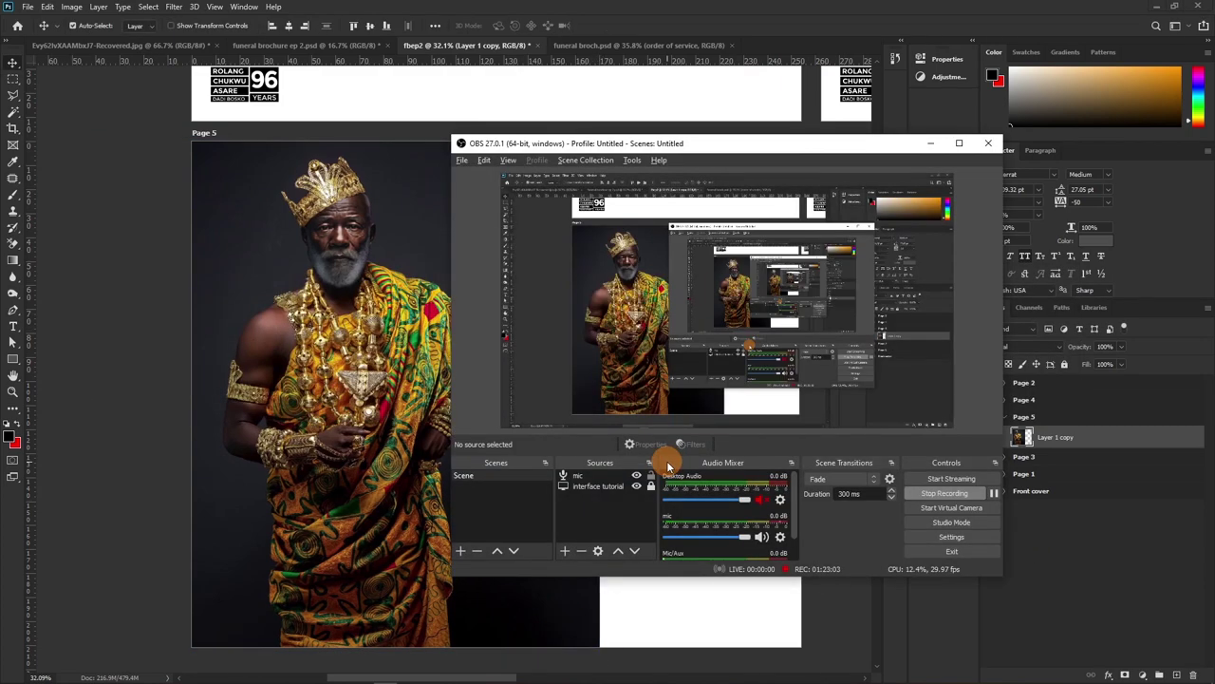
pyautogui.hotkey('alt', 'Tab')
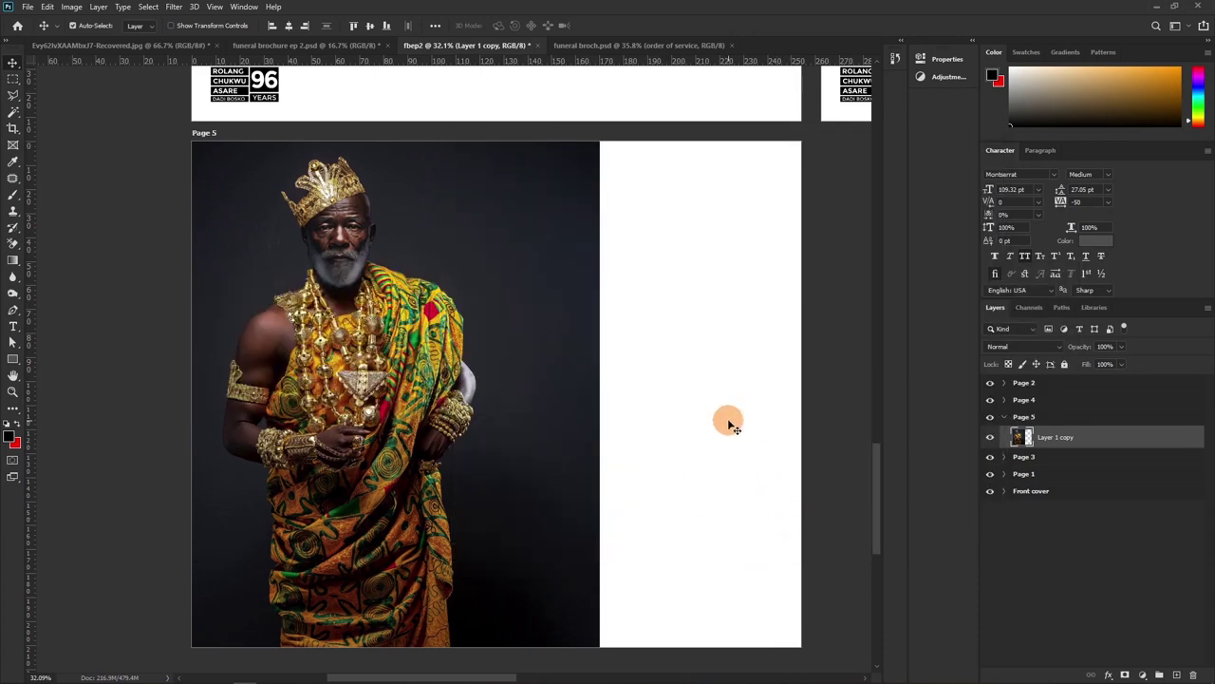
pyautogui.moveTo(570, 454); pyautogui.dragTo(767, 467)
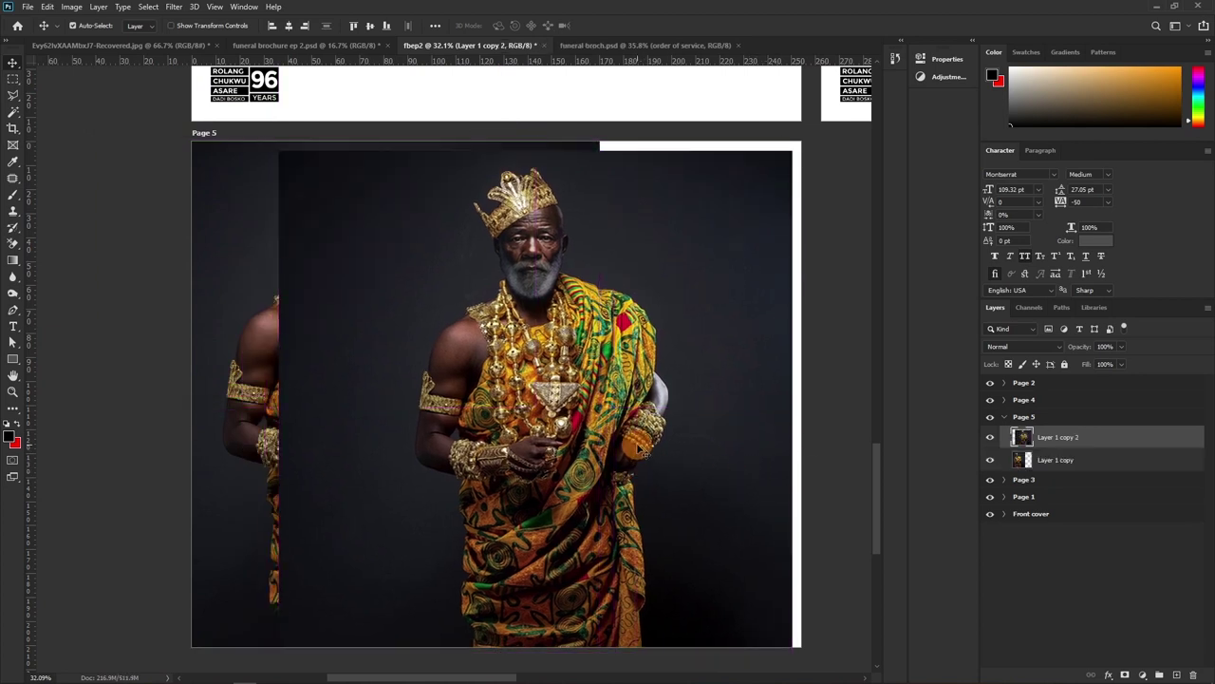
pyautogui.hotkey('ctrl', 'z')
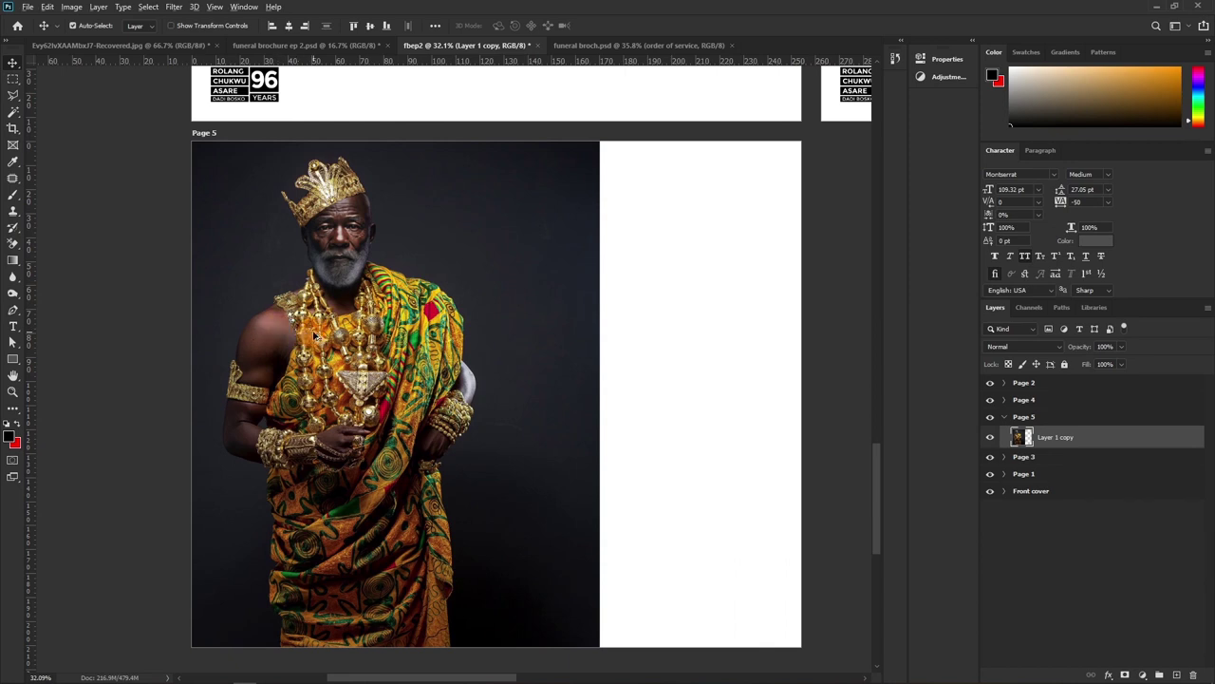
pyautogui.scroll(-1, 461, 368)
pyautogui.hscroll(1, 461, 369)
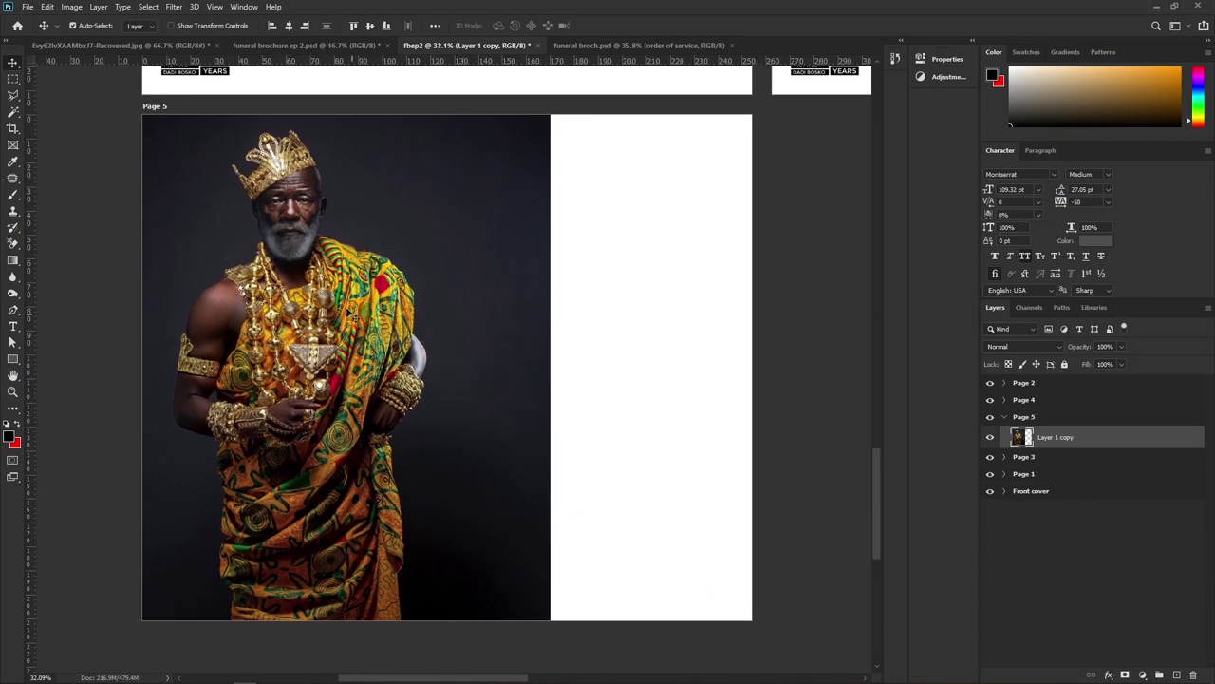
# Draw a rectangle over Page 5's right half and fill it with white
pyautogui.click(12, 358)
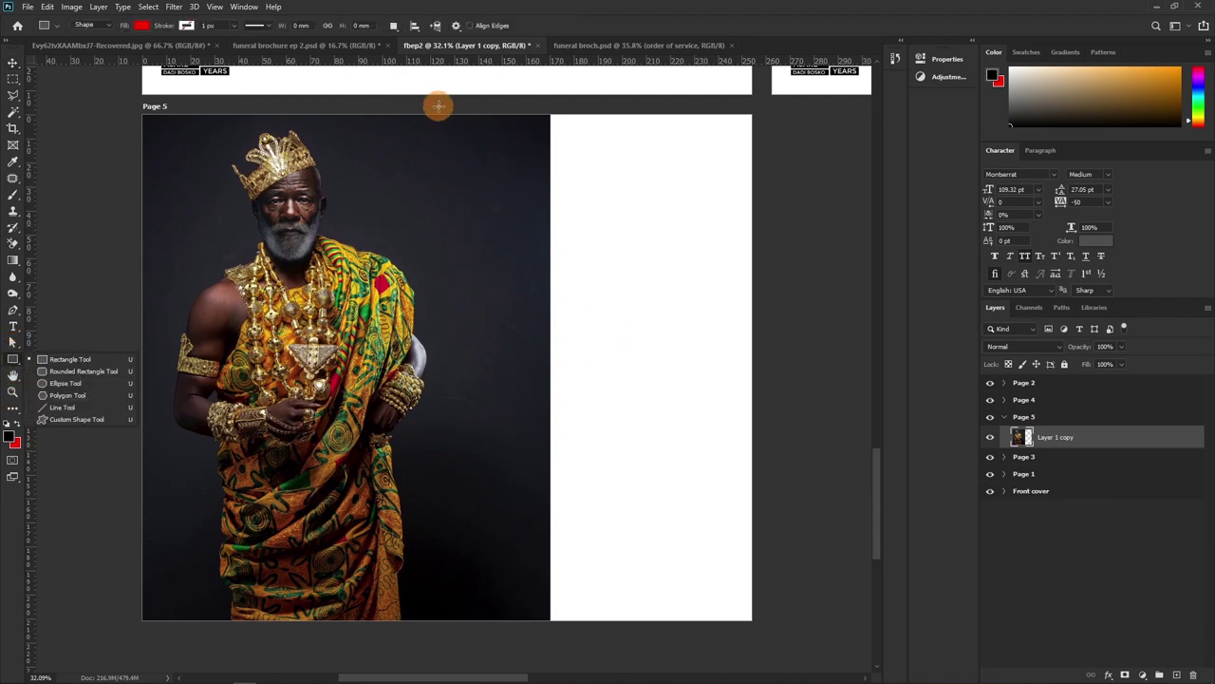
pyautogui.moveTo(450, 111); pyautogui.dragTo(769, 631)
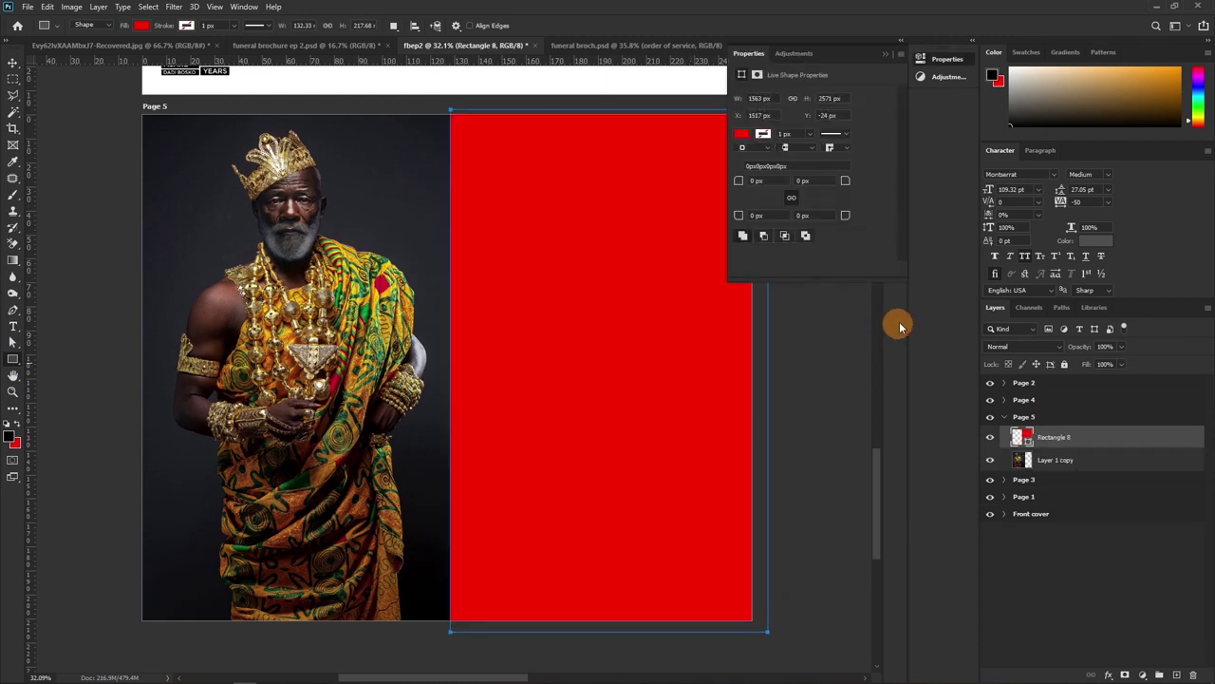
pyautogui.doubleClick(1028, 442)
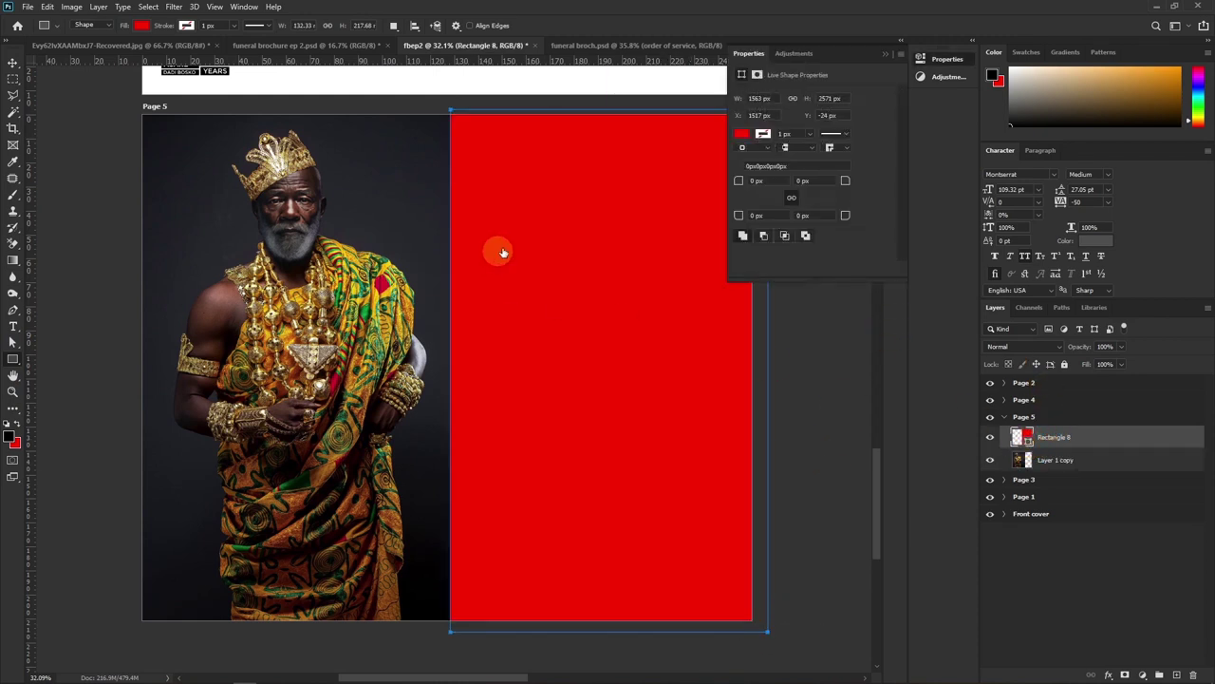
pyautogui.click(573, 84)
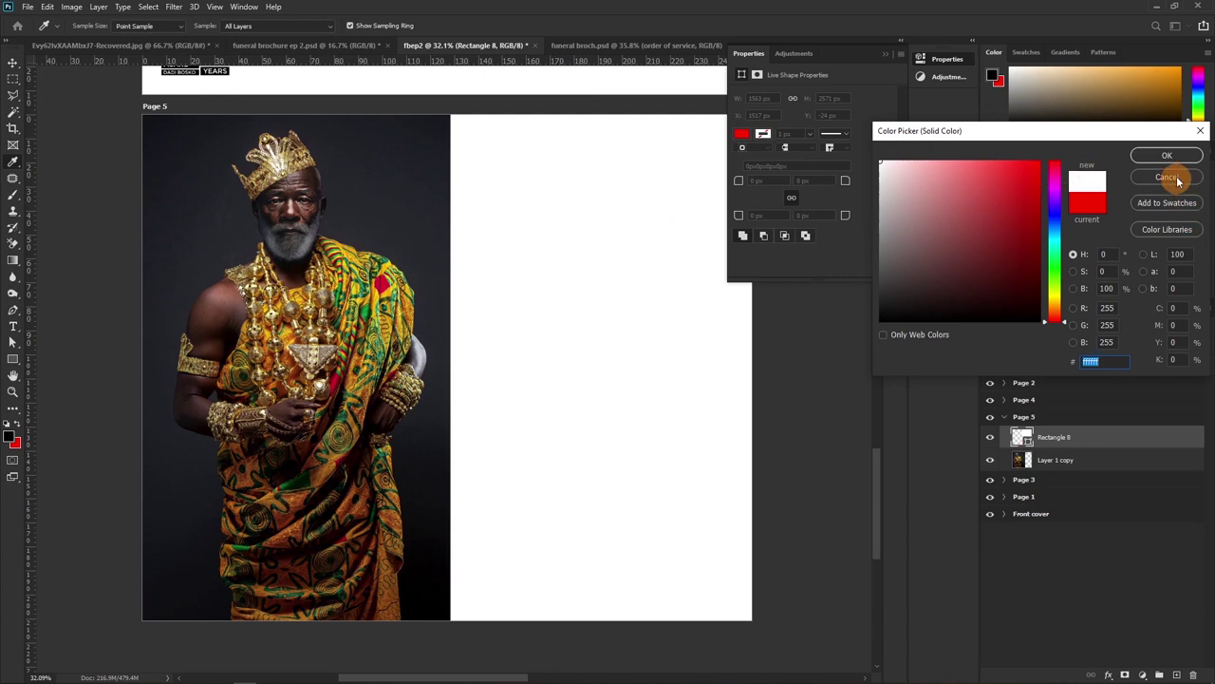
pyautogui.press('Return')
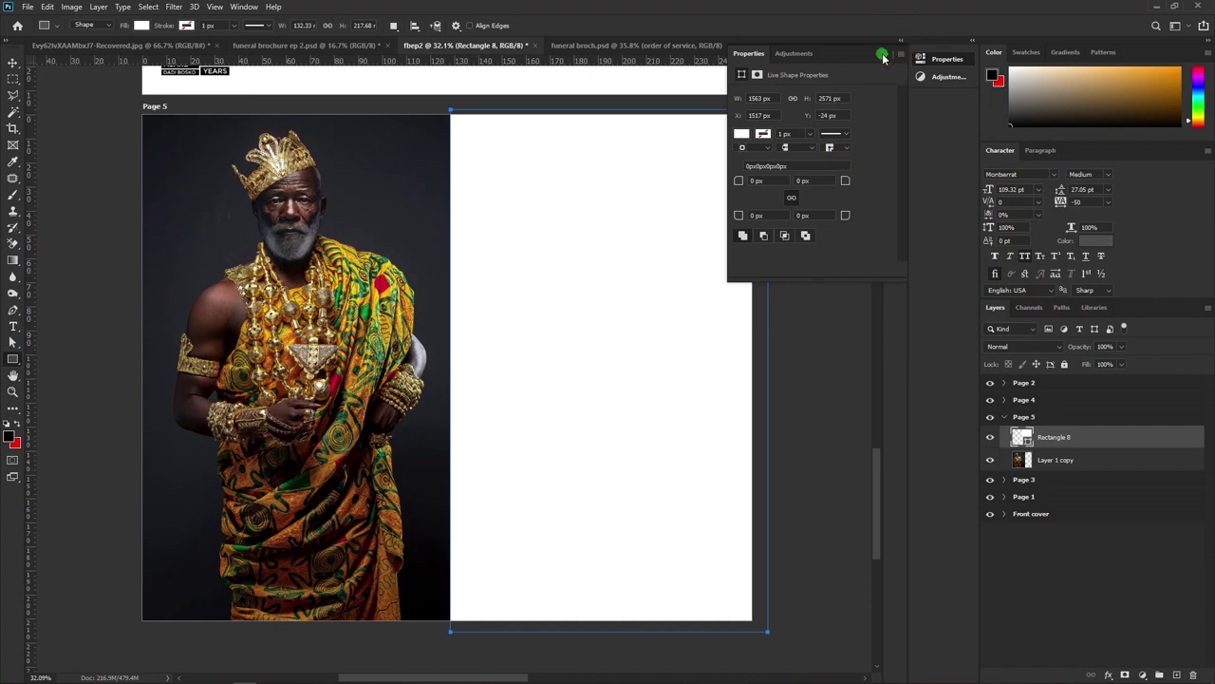
pyautogui.click(885, 44)
# Add a vertical guide at the opening quote mark's left edge
pyautogui.press('v')
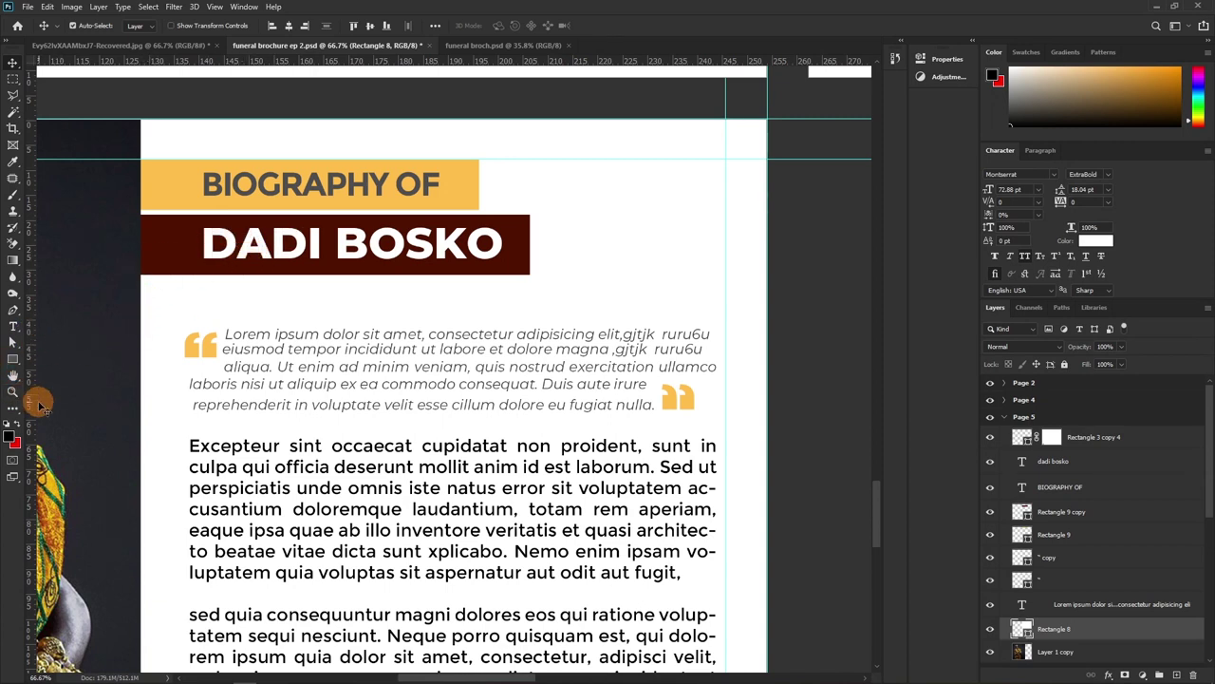
pyautogui.moveTo(35, 406); pyautogui.dragTo(188, 422)
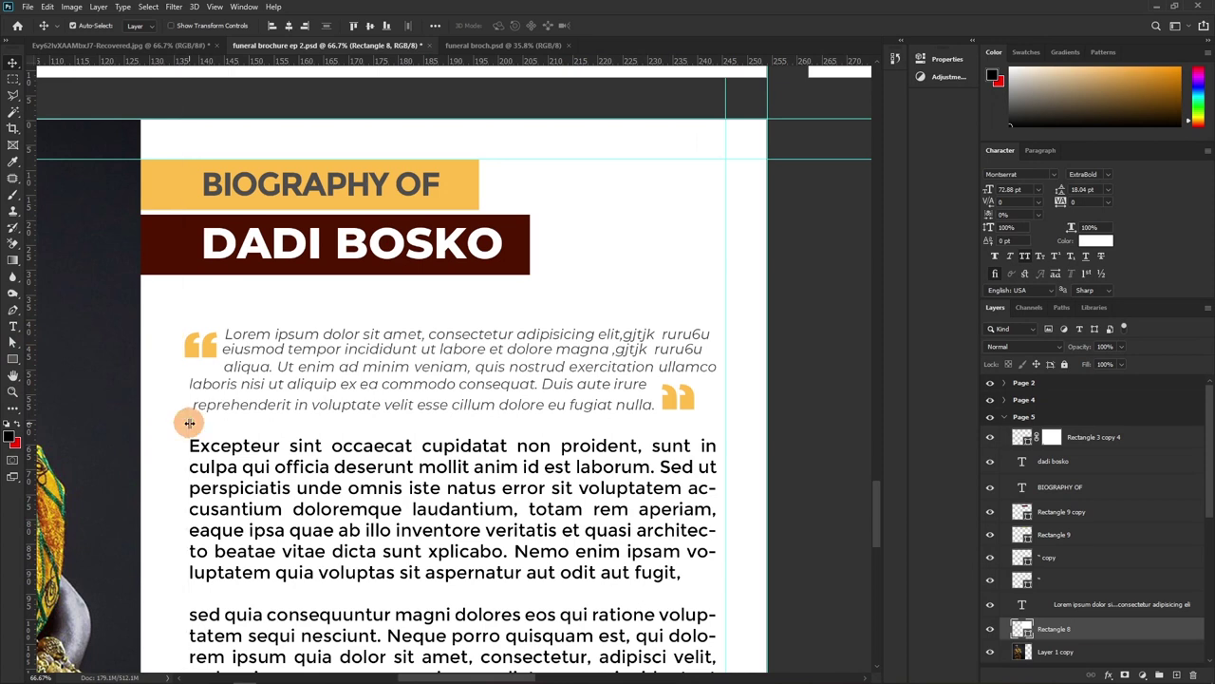
pyautogui.click(200, 359)
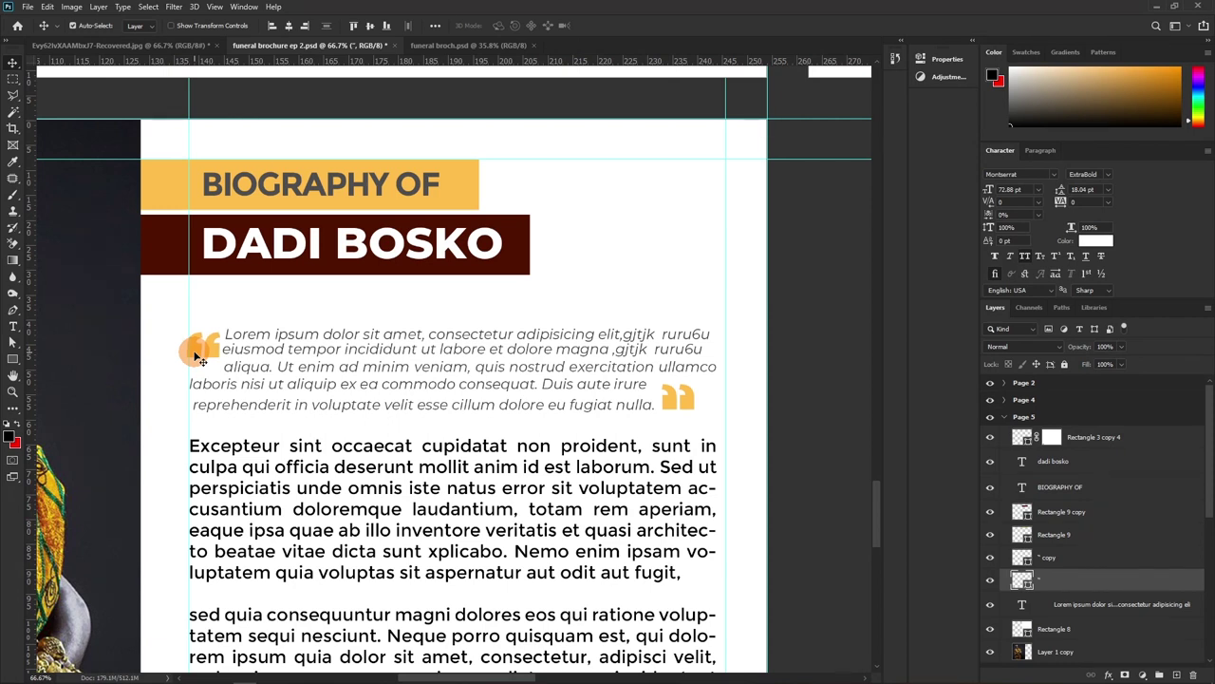
# Select the name and BIOGRAPHY OF headings and align their left edges
pyautogui.click(217, 262)
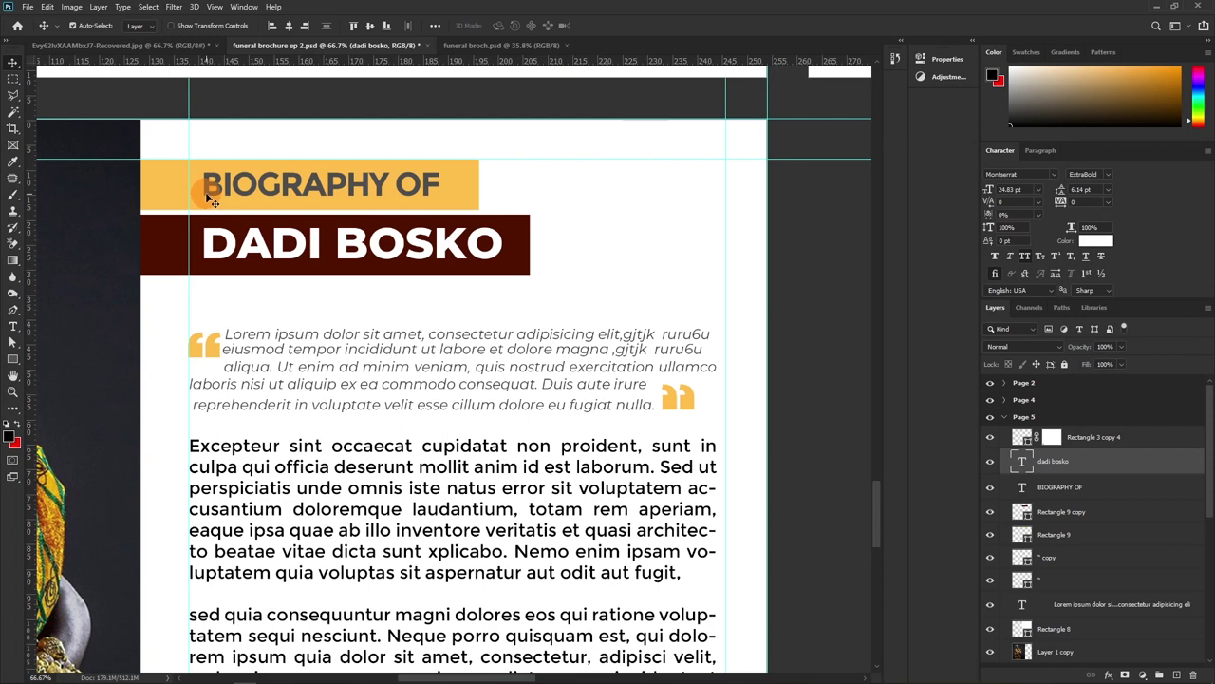
pyautogui.keyDown('shift'); pyautogui.click(205, 192); pyautogui.keyUp('shift')
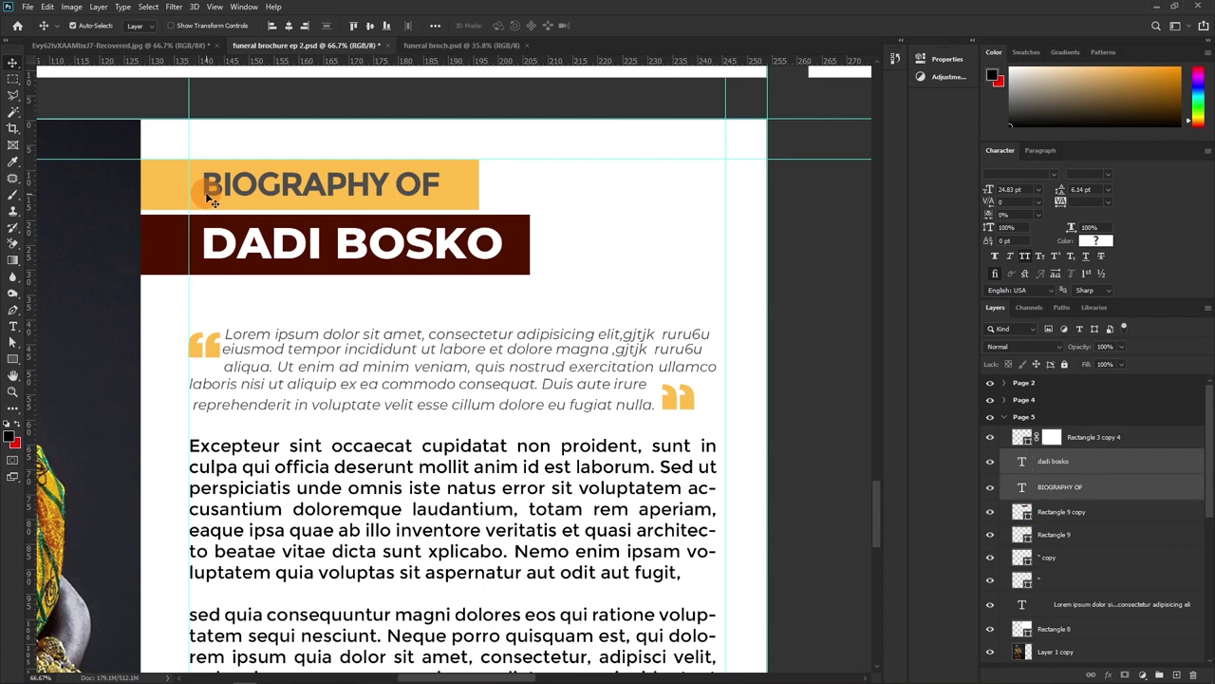
pyautogui.click(271, 26)
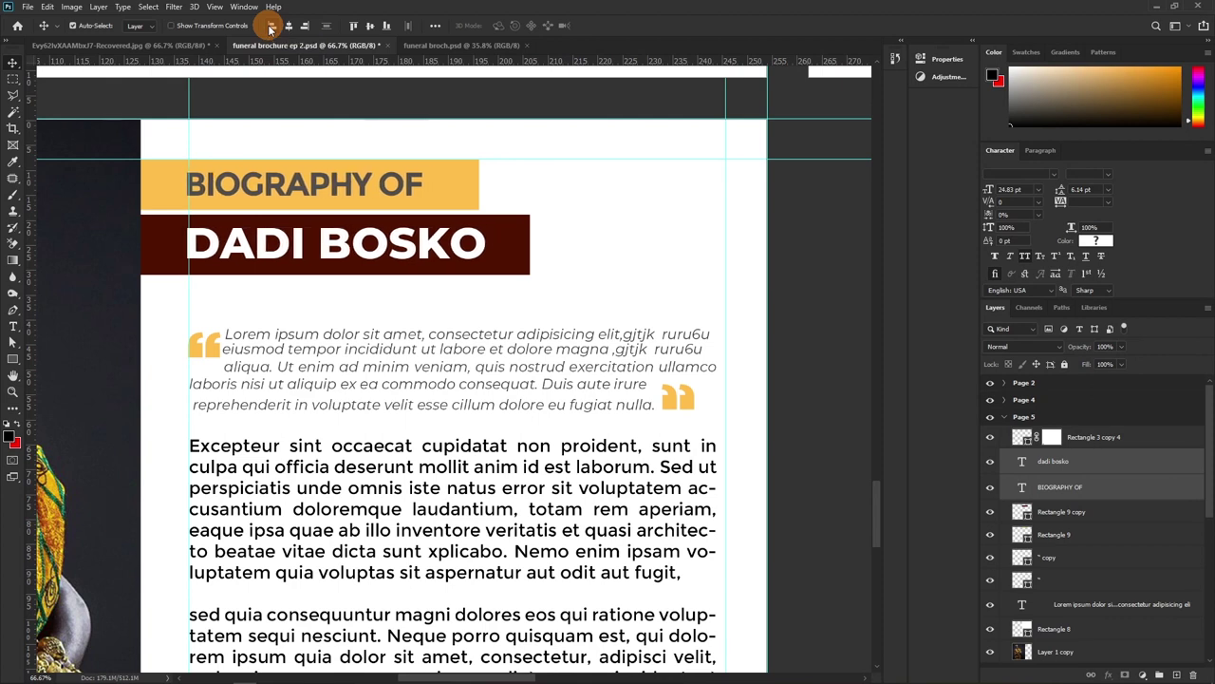
pyautogui.click(270, 25)
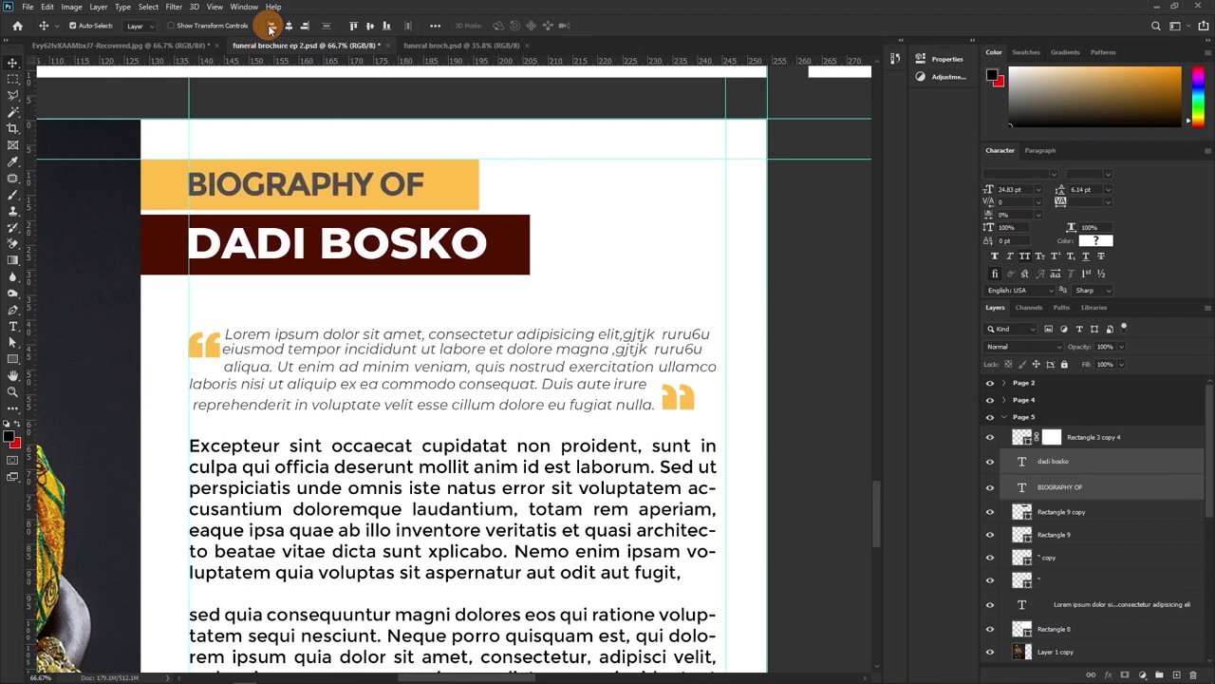
pyautogui.click(230, 185)
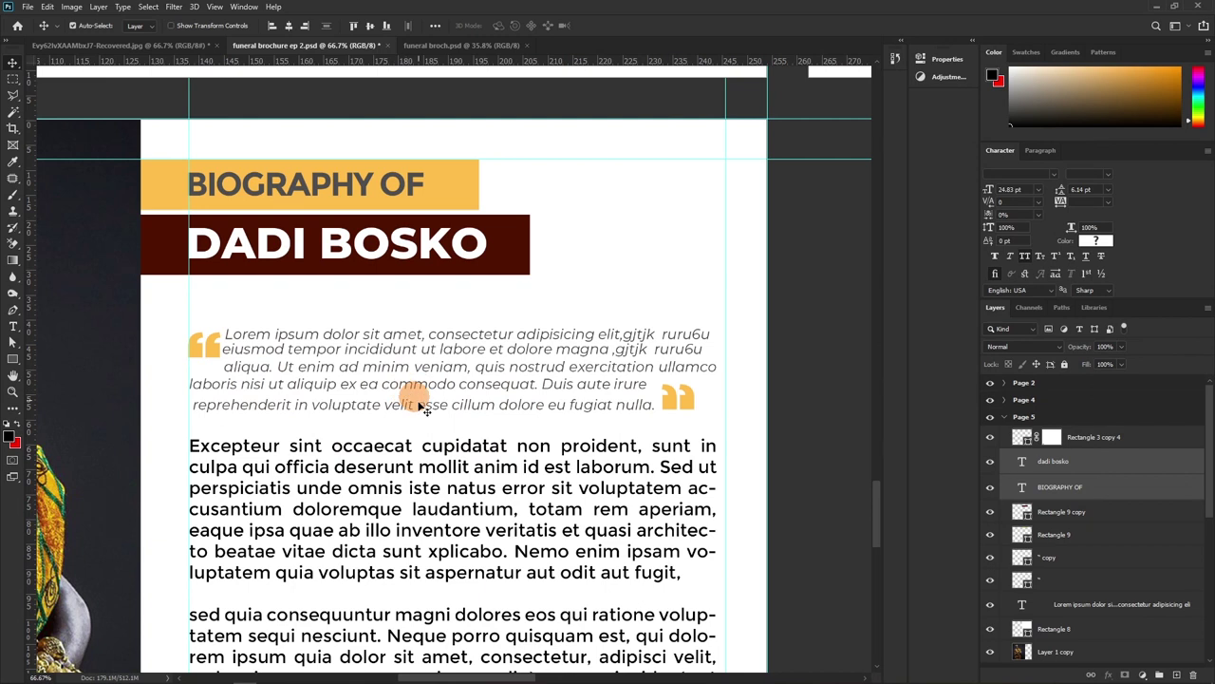
pyautogui.click(215, 352)
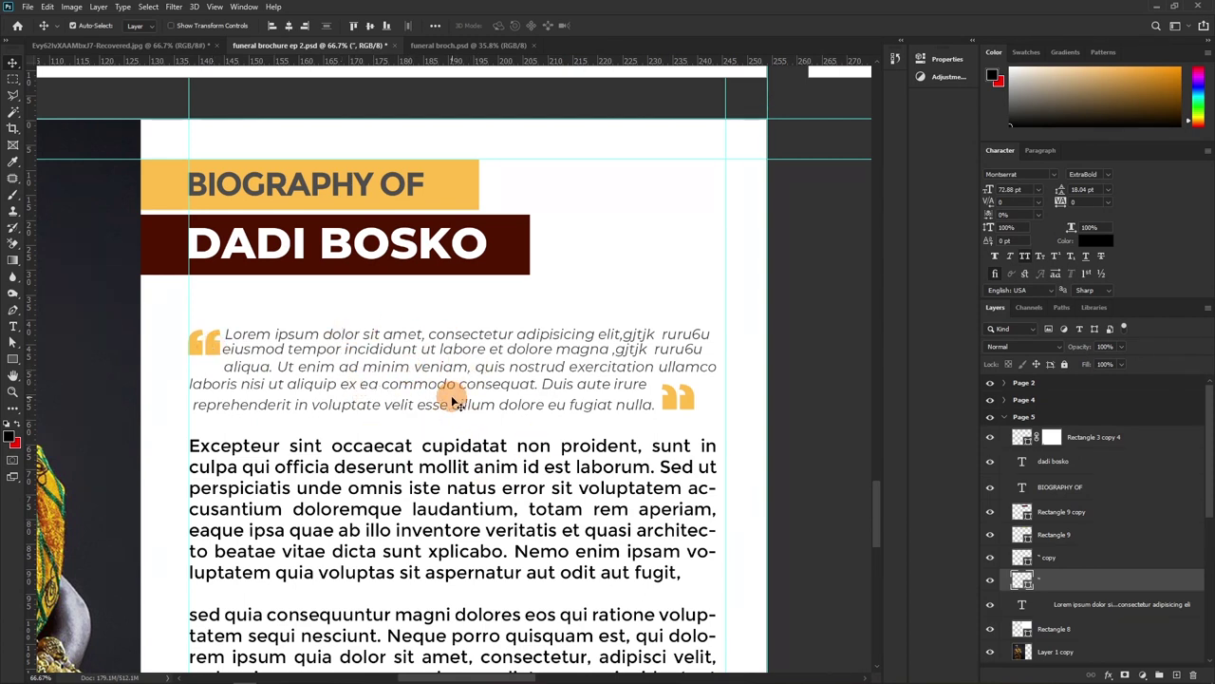
# Select the Lorem ipsum body text layer and create an empty Layer 1 above it
pyautogui.scroll(-2, 454, 402)
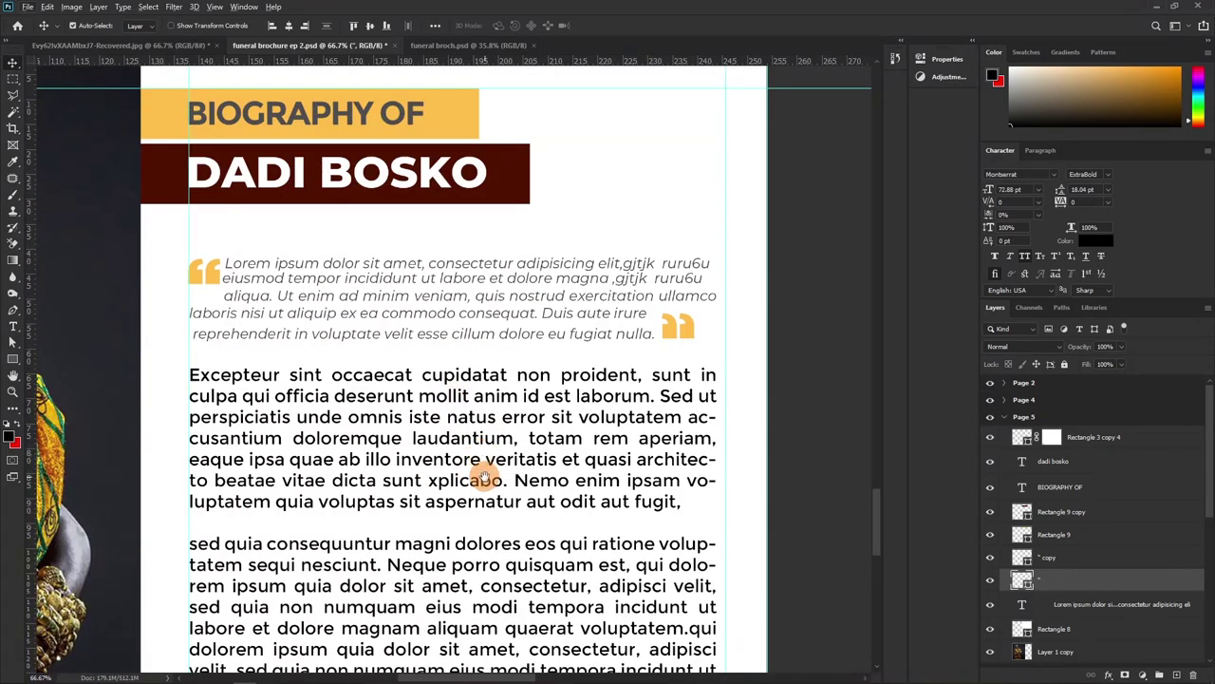
pyautogui.click(491, 471)
pyautogui.scroll(-4, 474, 481)
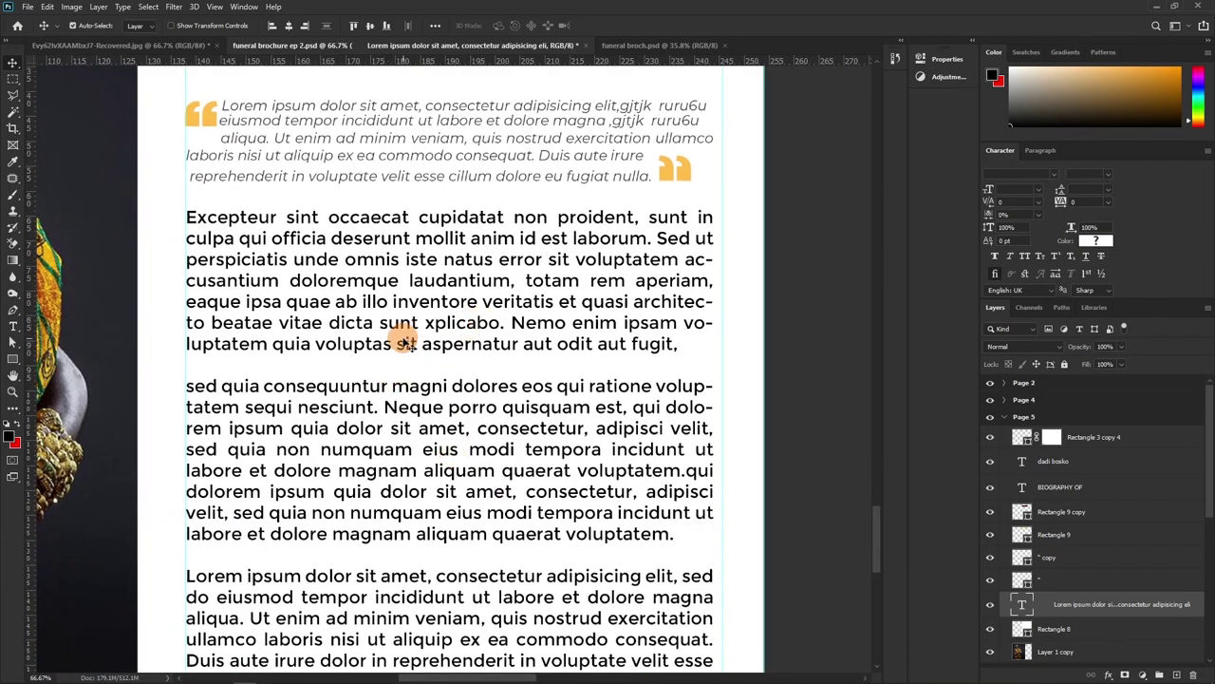
pyautogui.moveTo(442, 495); pyautogui.dragTo(427, 451)
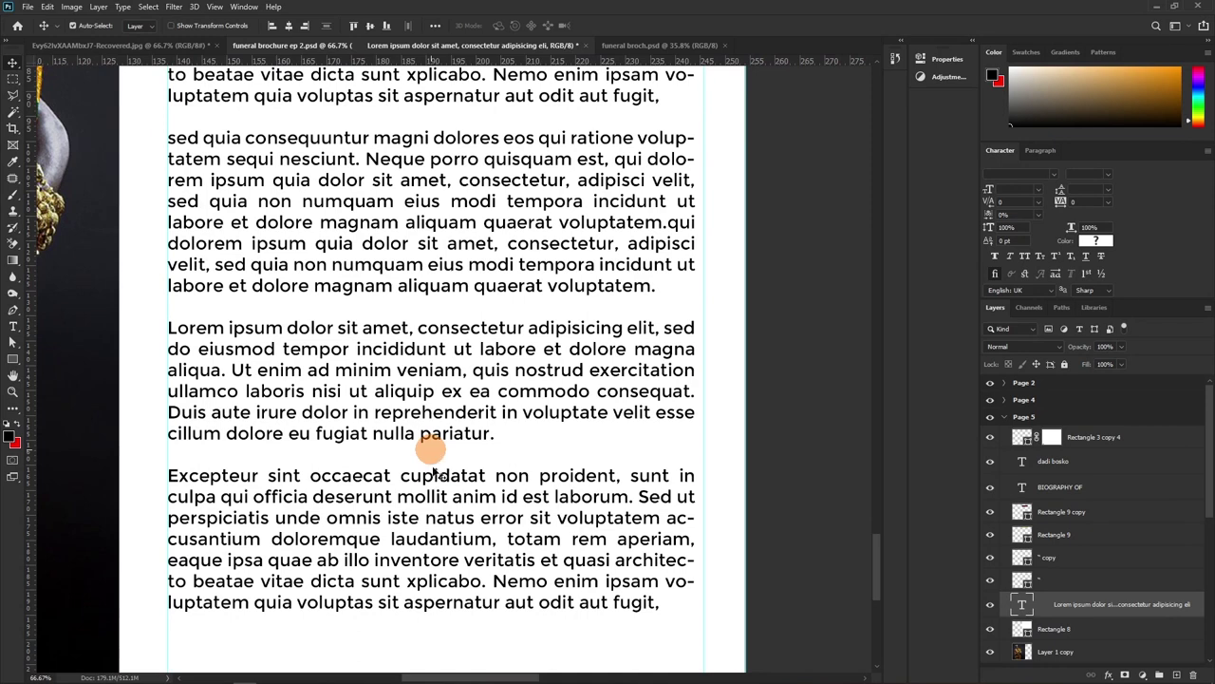
pyautogui.scroll(3, 432, 474)
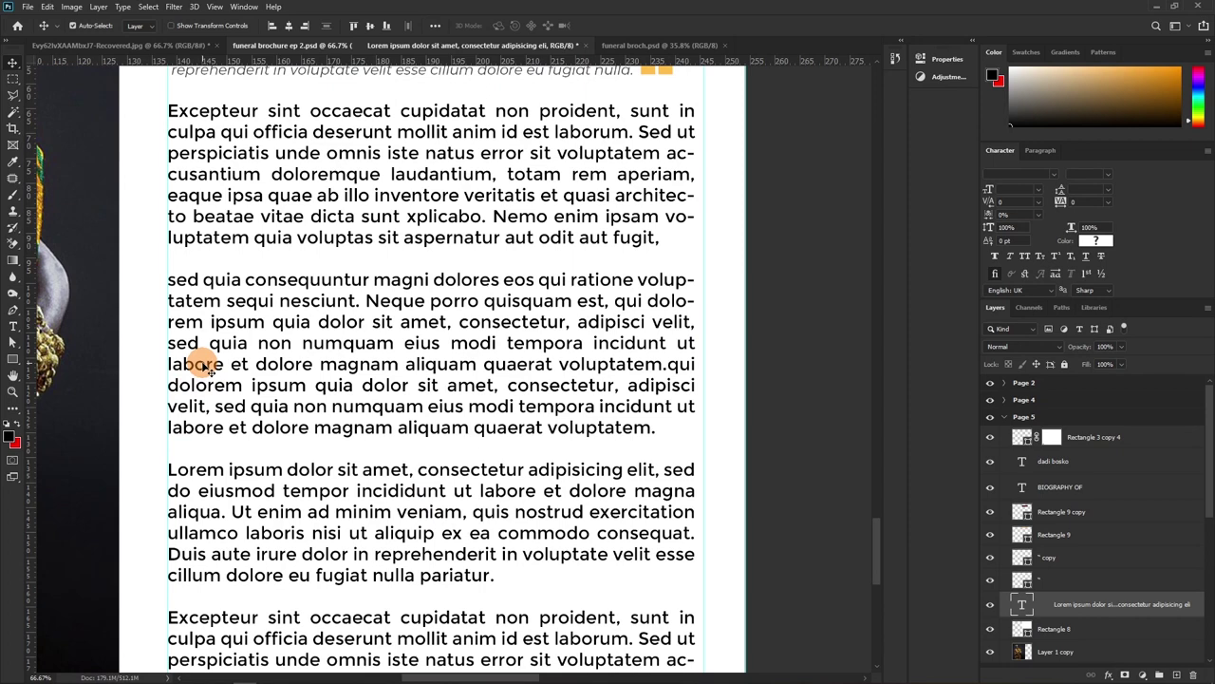
pyautogui.moveTo(380, 386); pyautogui.dragTo(365, 390)
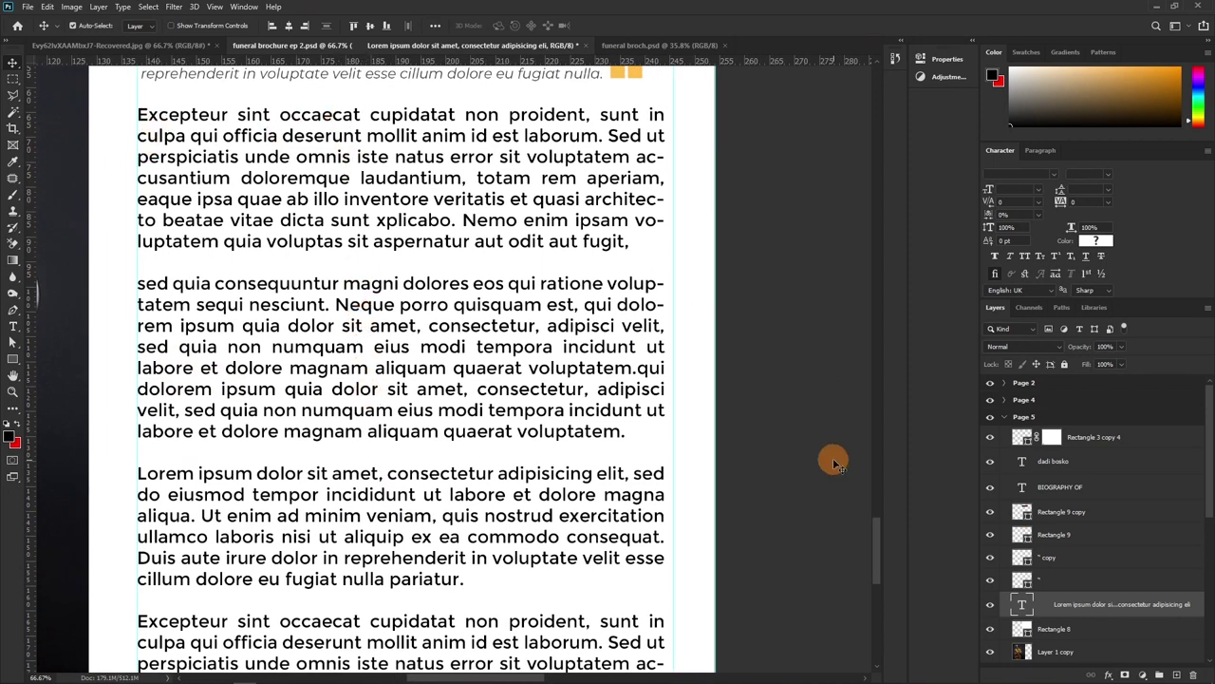
pyautogui.moveTo(1077, 609); pyautogui.dragTo(1180, 675)
pyautogui.click(1178, 675)
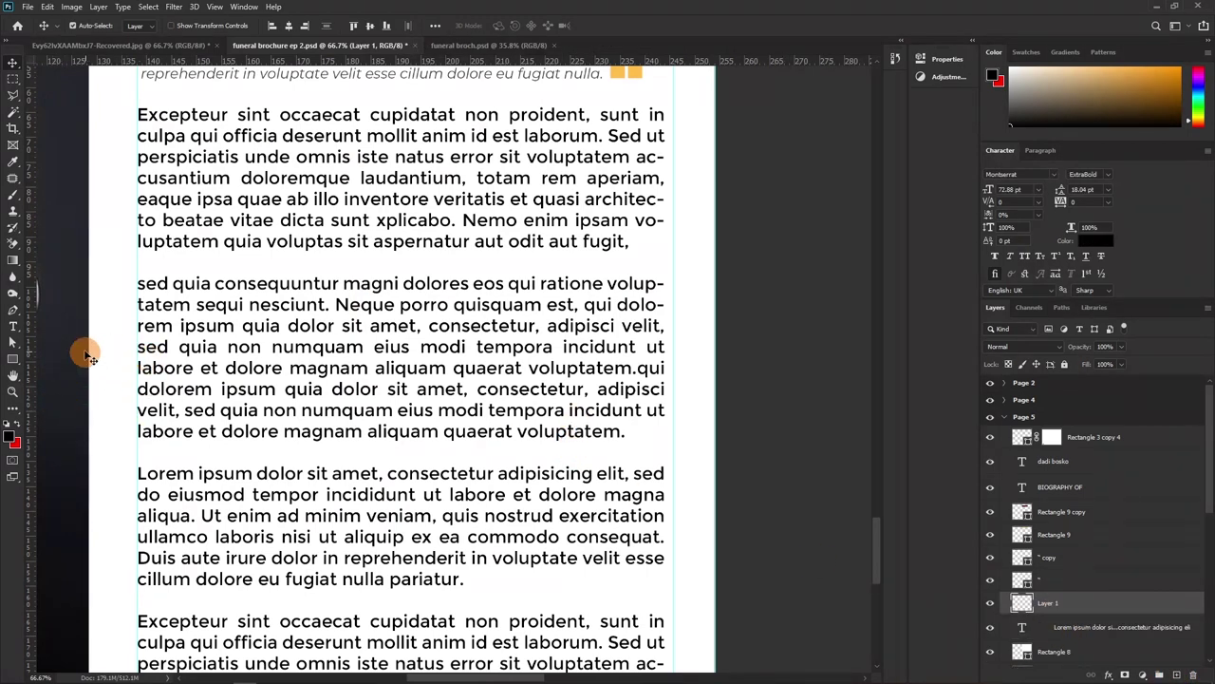
# Switch to the Brush Tool and adjust its size with the bracket keys
pyautogui.press('b')
pyautogui.press(']')
pyautogui.press(']')
pyautogui.press('[')
pyautogui.press('[')
pyautogui.press('[')
pyautogui.press('[')
pyautogui.press('[')
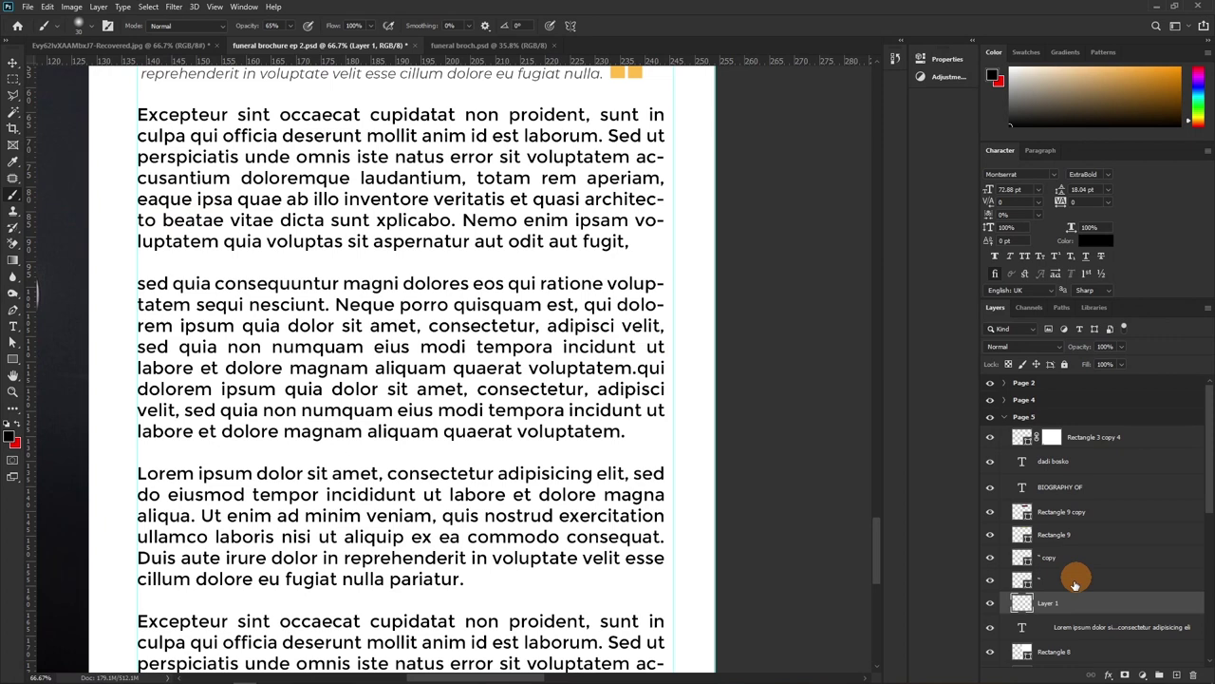
# Hide the Lorem ipsum body text so Page 5 shows blank, and pan to the neighbouring pages
pyautogui.click(990, 628)
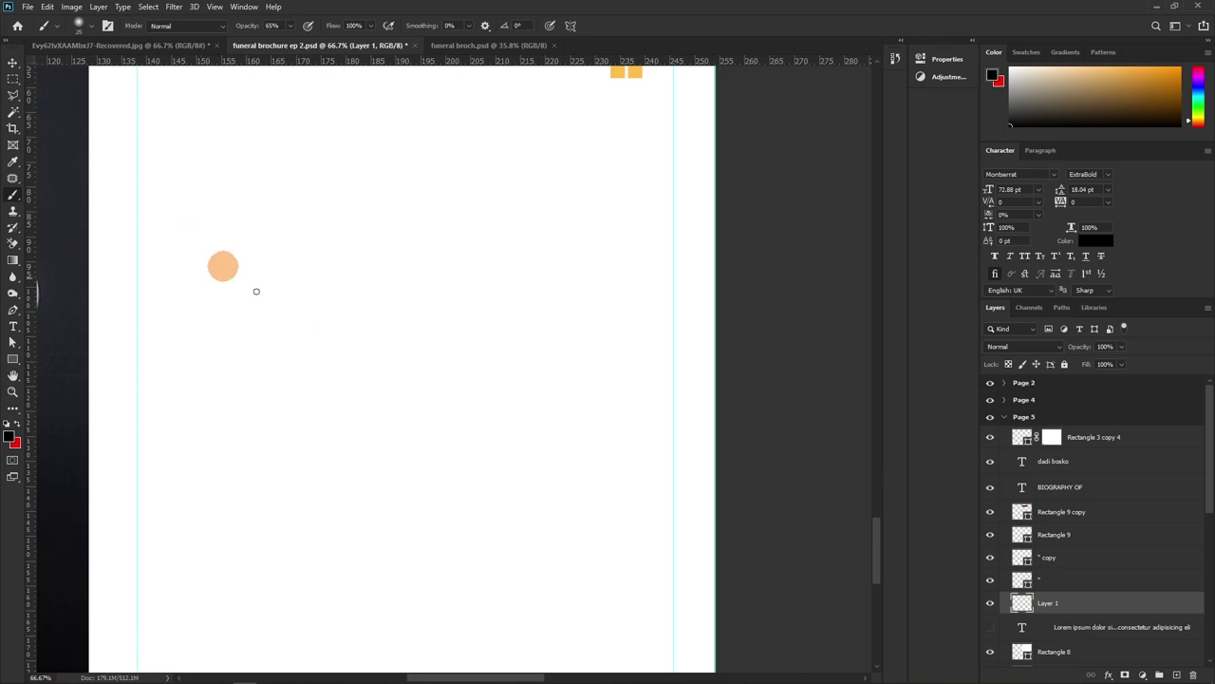
pyautogui.scroll(-2, 1145, 605)
pyautogui.scroll(-1, 1145, 604)
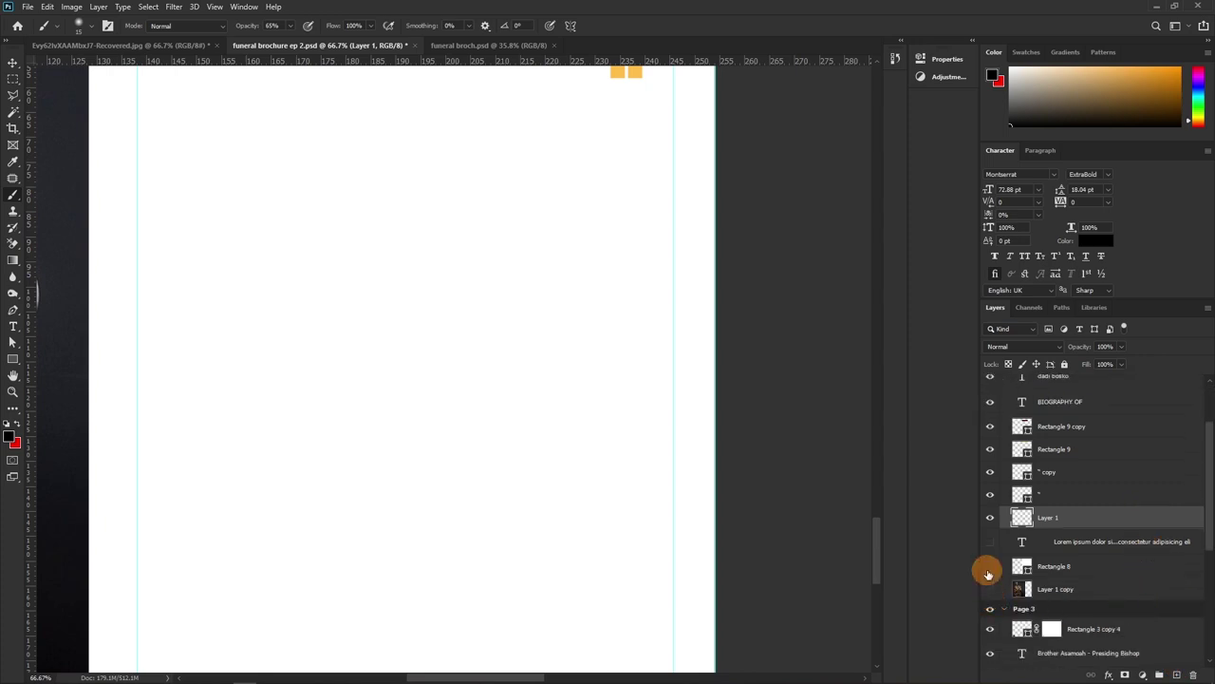
pyautogui.scroll(4, 1021, 472)
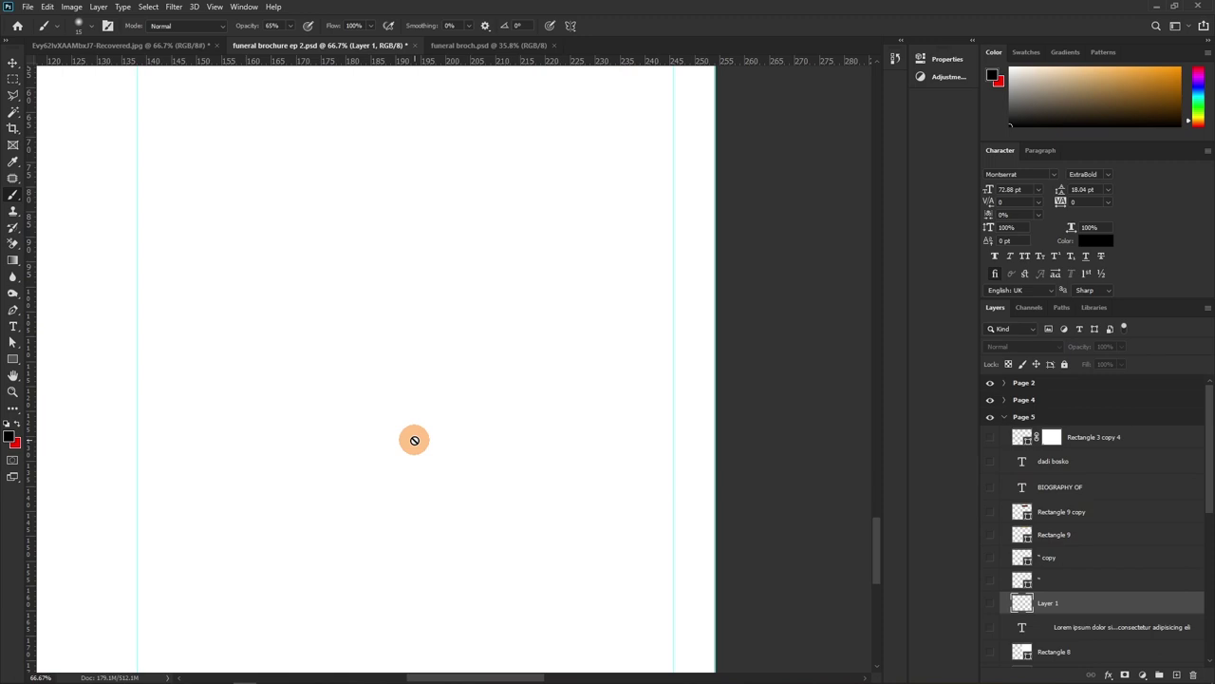
pyautogui.scroll(-3, 414, 442)
pyautogui.moveTo(344, 339); pyautogui.dragTo(469, 352)
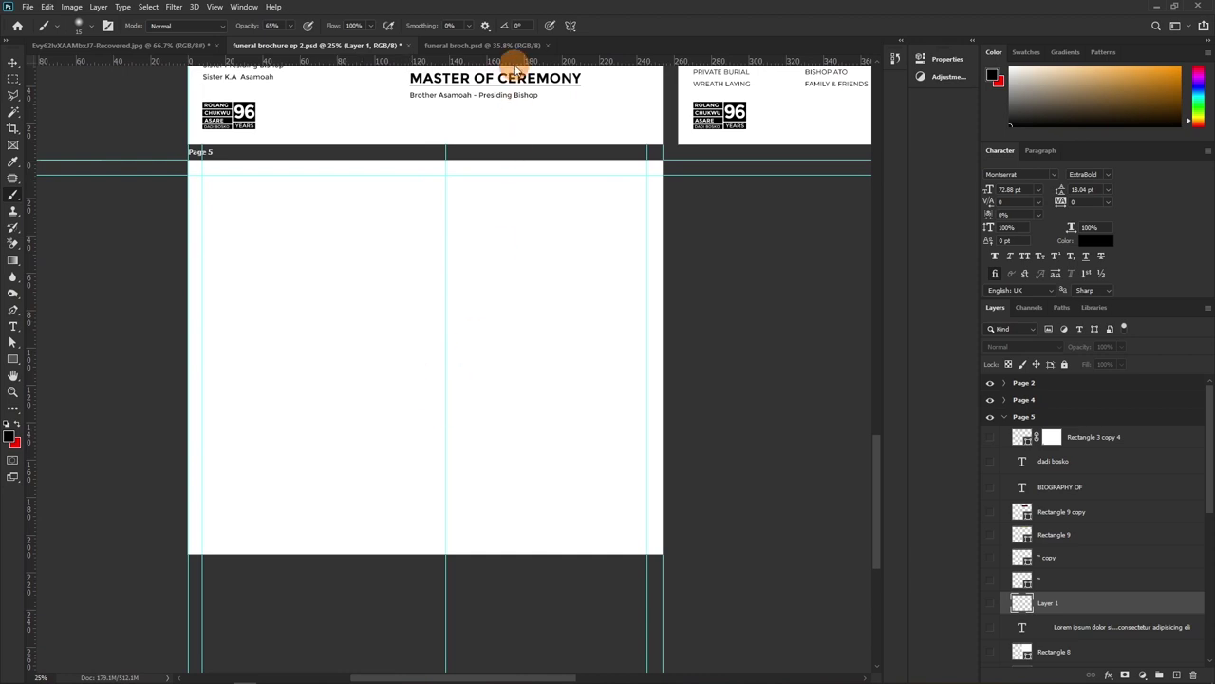
# Add a horizontal guide at Page 5's bottom edge and centre the blank Page 5 artboard in view
pyautogui.moveTo(514, 63); pyautogui.dragTo(504, 553)
pyautogui.click(466, 45)
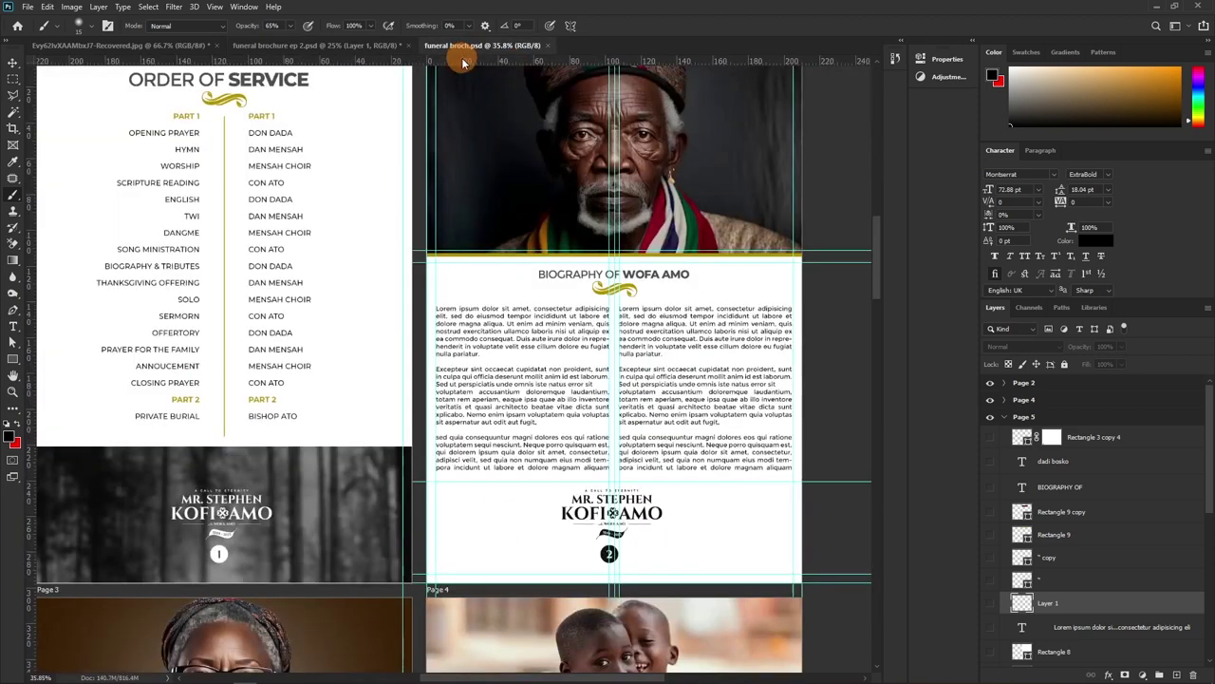
pyautogui.click(371, 46)
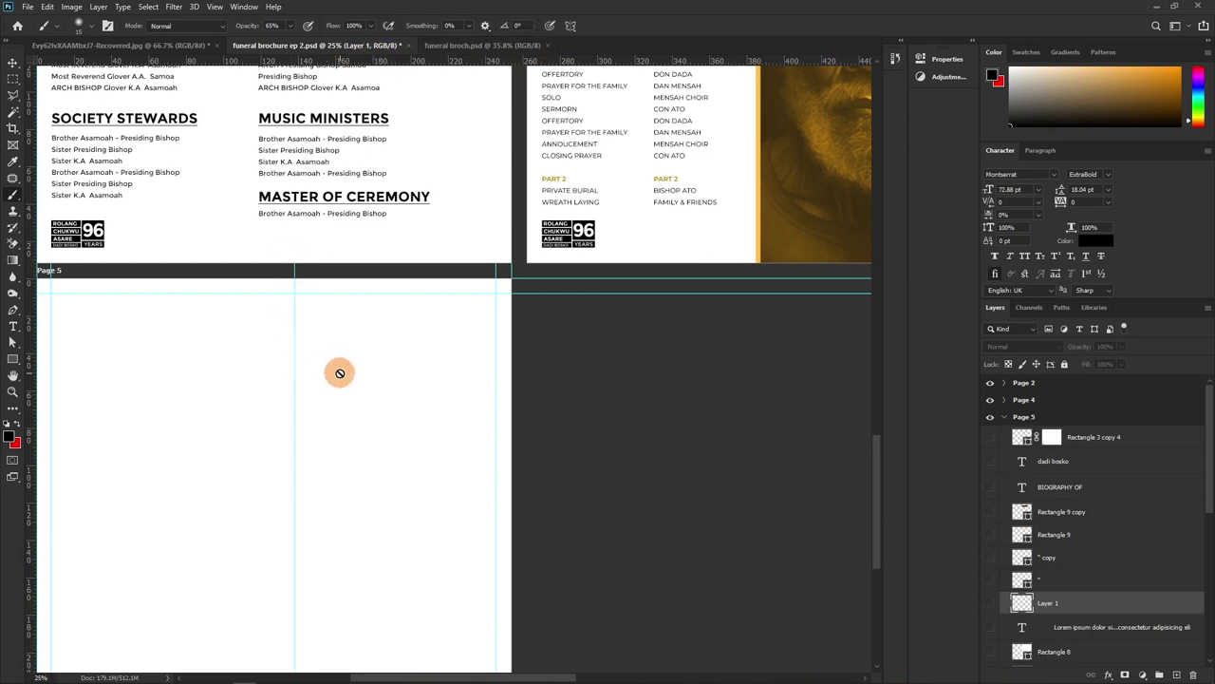
pyautogui.scroll(-2, 516, 303)
pyautogui.hscroll(-3, 510, 266)
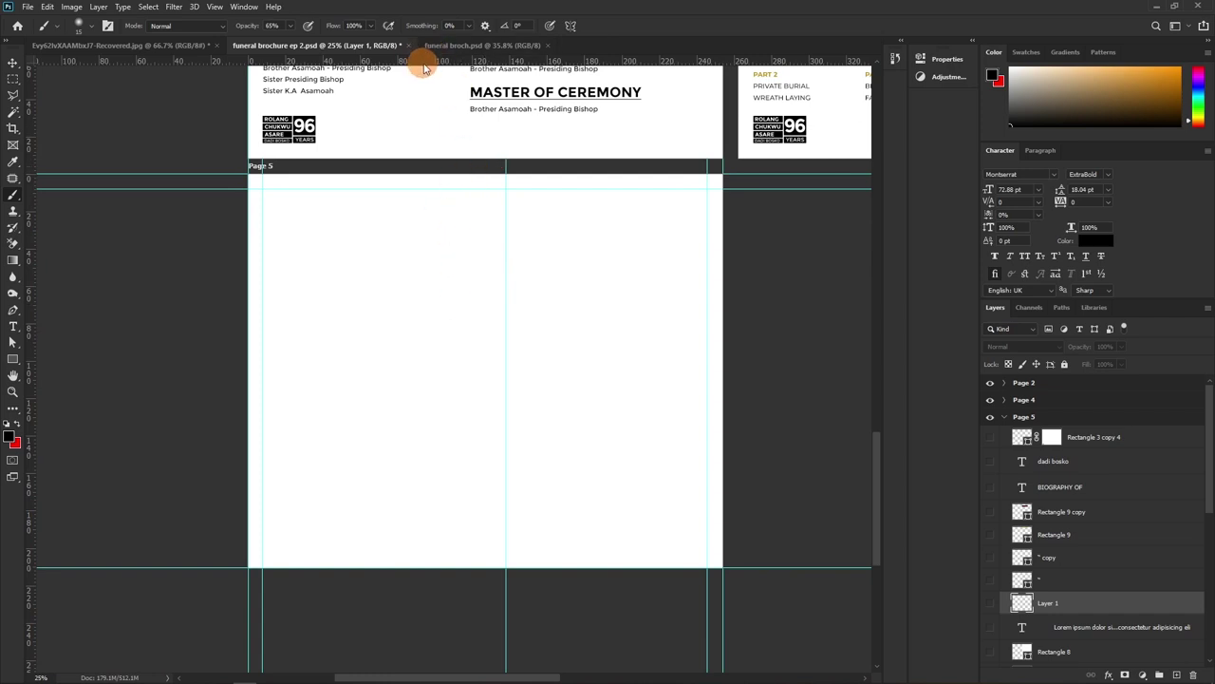
# Place a horizontal guide at Y 203.4 mm and move the vertical guide to about X 121.4 mm
pyautogui.moveTo(425, 62); pyautogui.dragTo(448, 549)
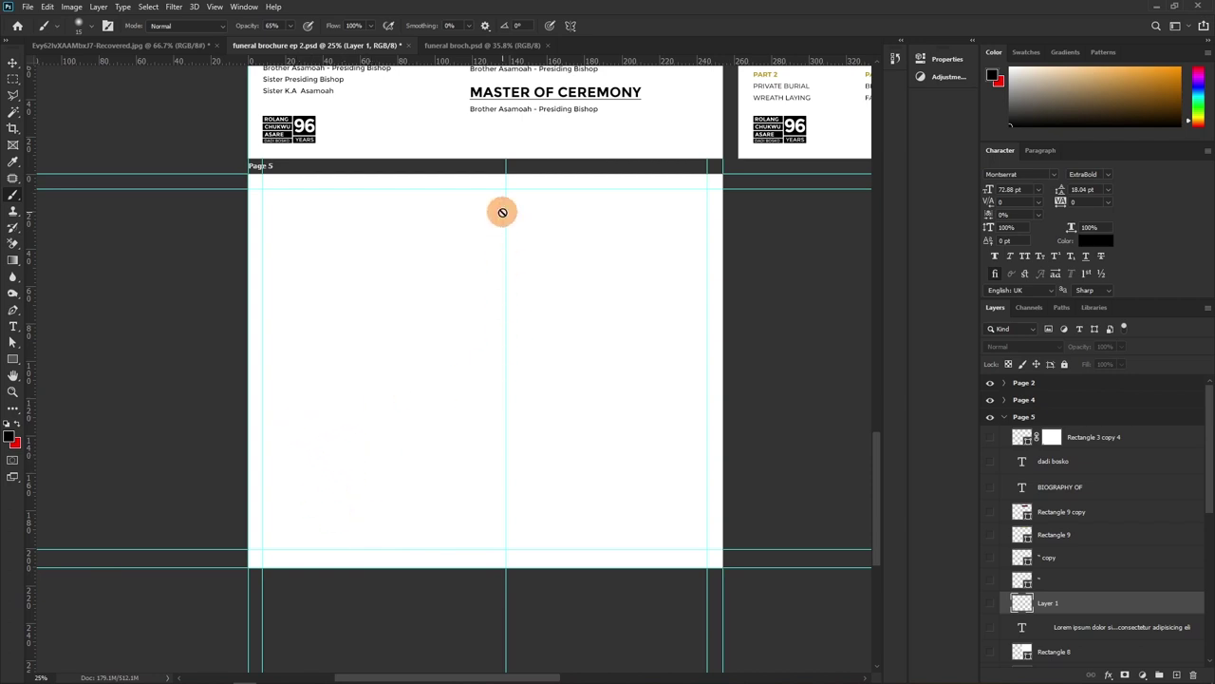
pyautogui.press('v')
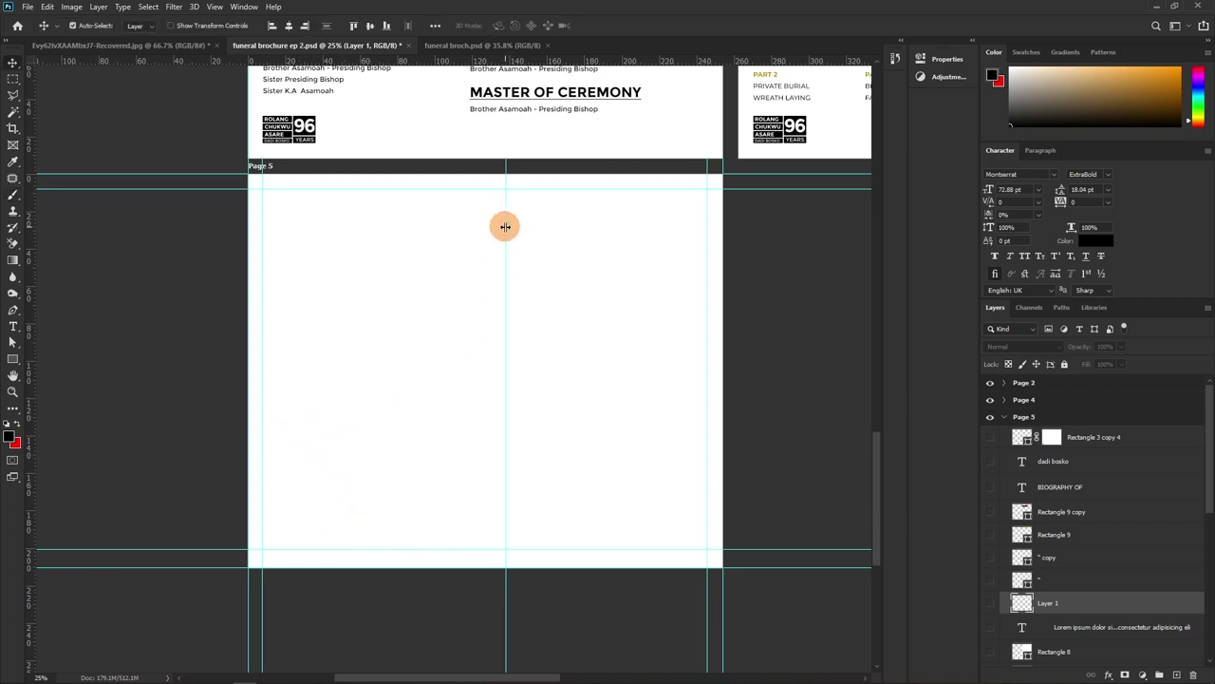
pyautogui.moveTo(500, 229); pyautogui.dragTo(486, 290)
pyautogui.click(618, 295)
pyautogui.click(492, 294)
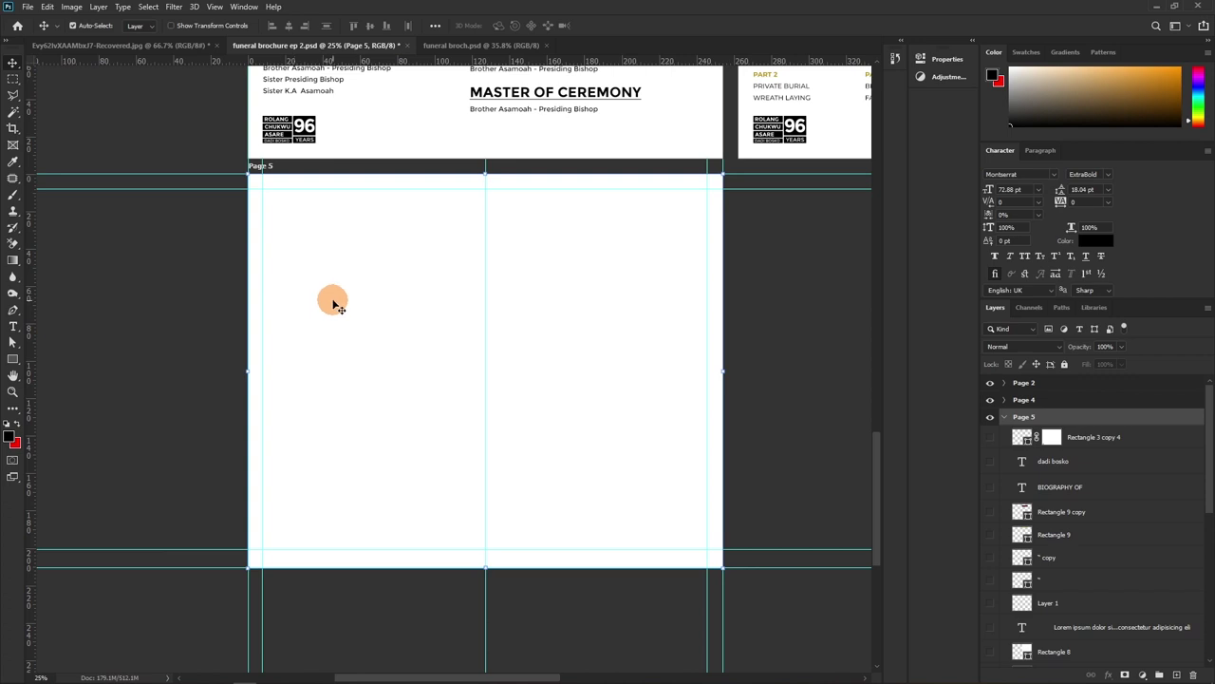
pyautogui.press('t')
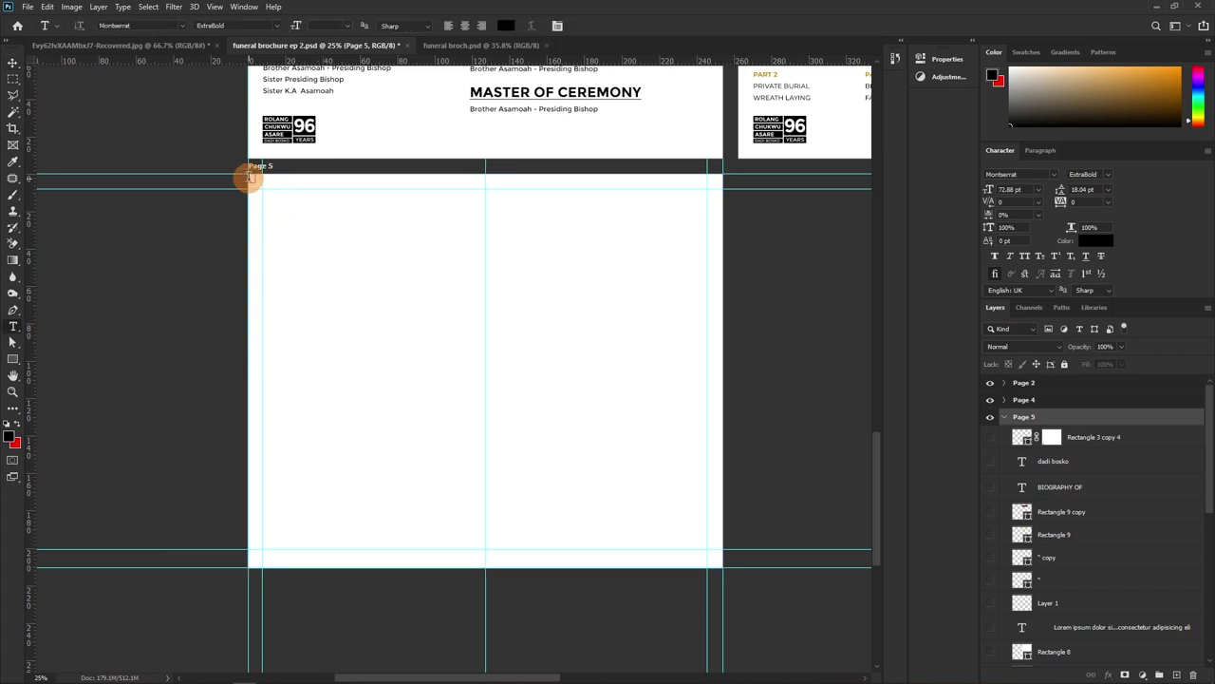
# Draw a paragraph text box in the left column and fill it with Lorem Ipsum placeholder text
pyautogui.moveTo(264, 187); pyautogui.dragTo(470, 542)
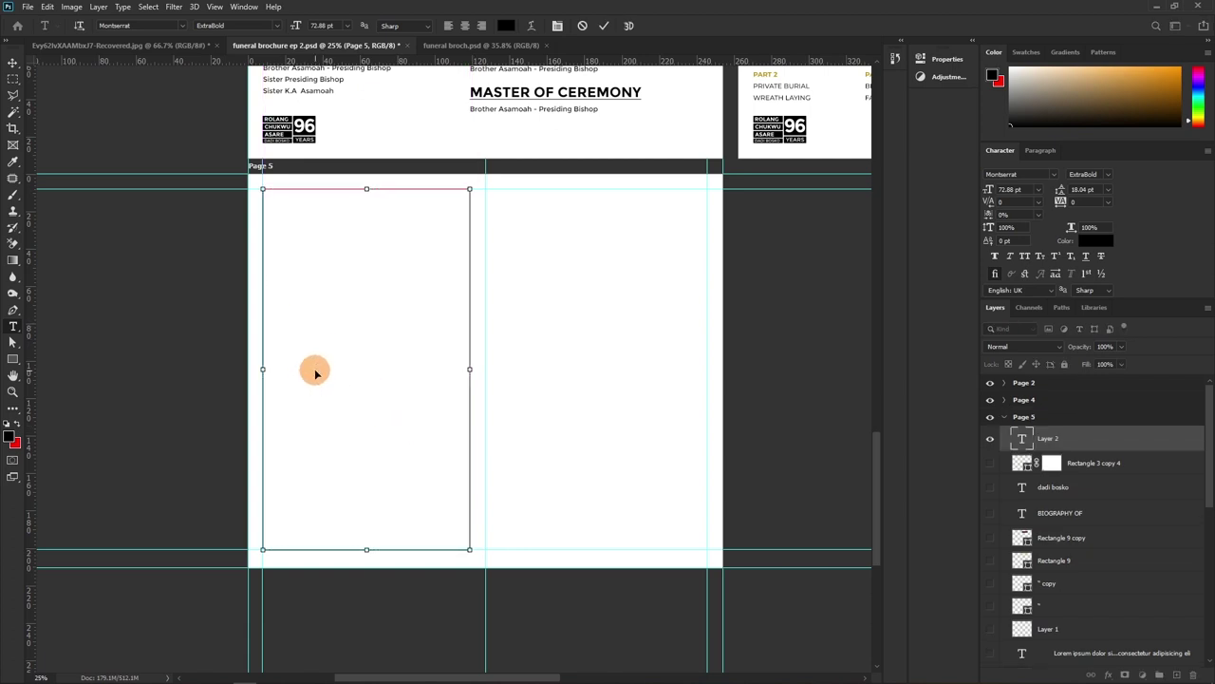
pyautogui.write('ajdk rurueu')
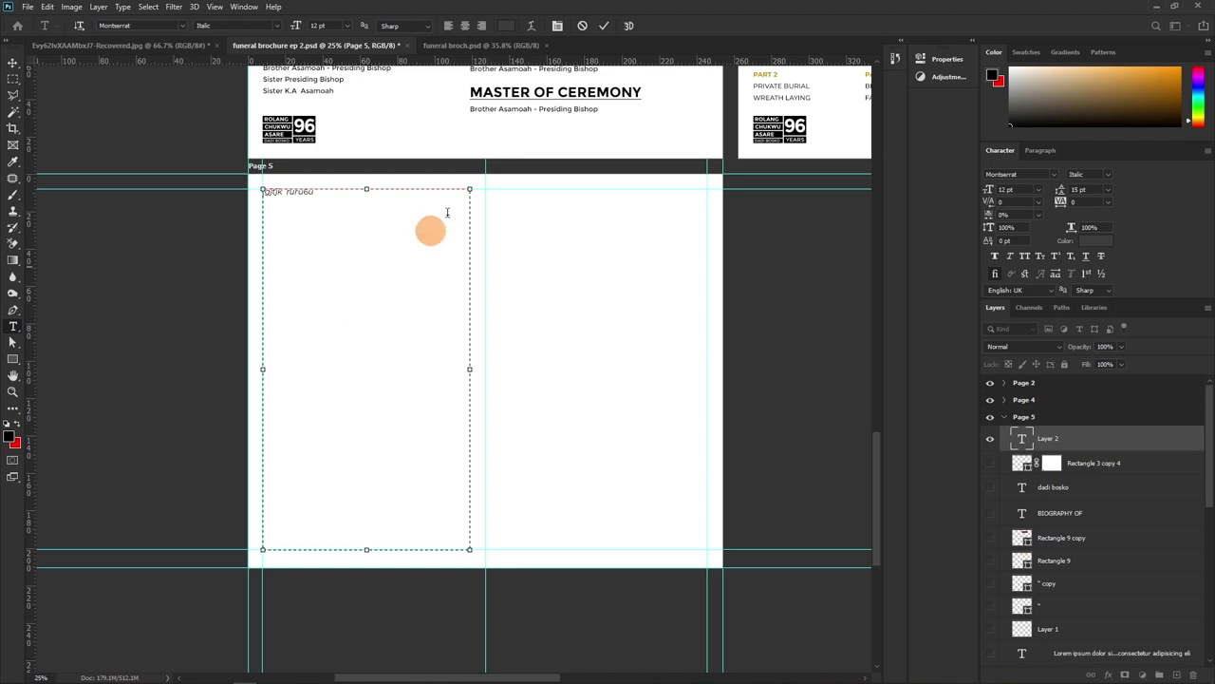
pyautogui.hotkey('ctrl', 'z')
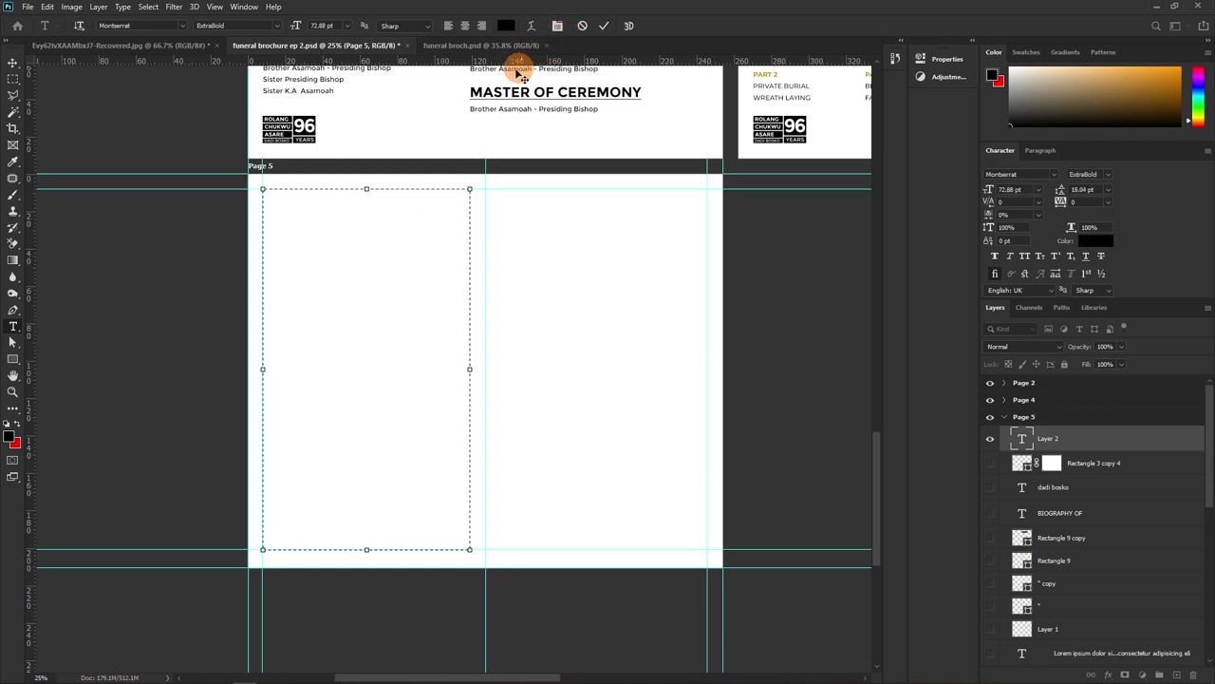
pyautogui.click(148, 8)
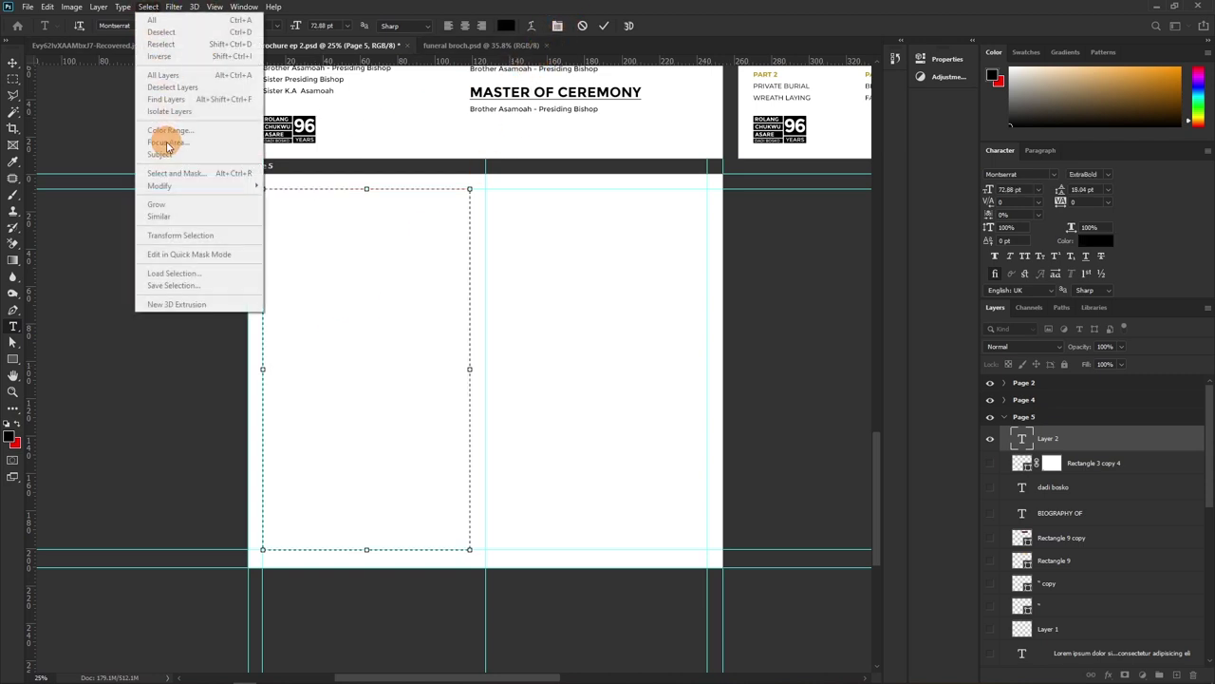
pyautogui.click(122, 7)
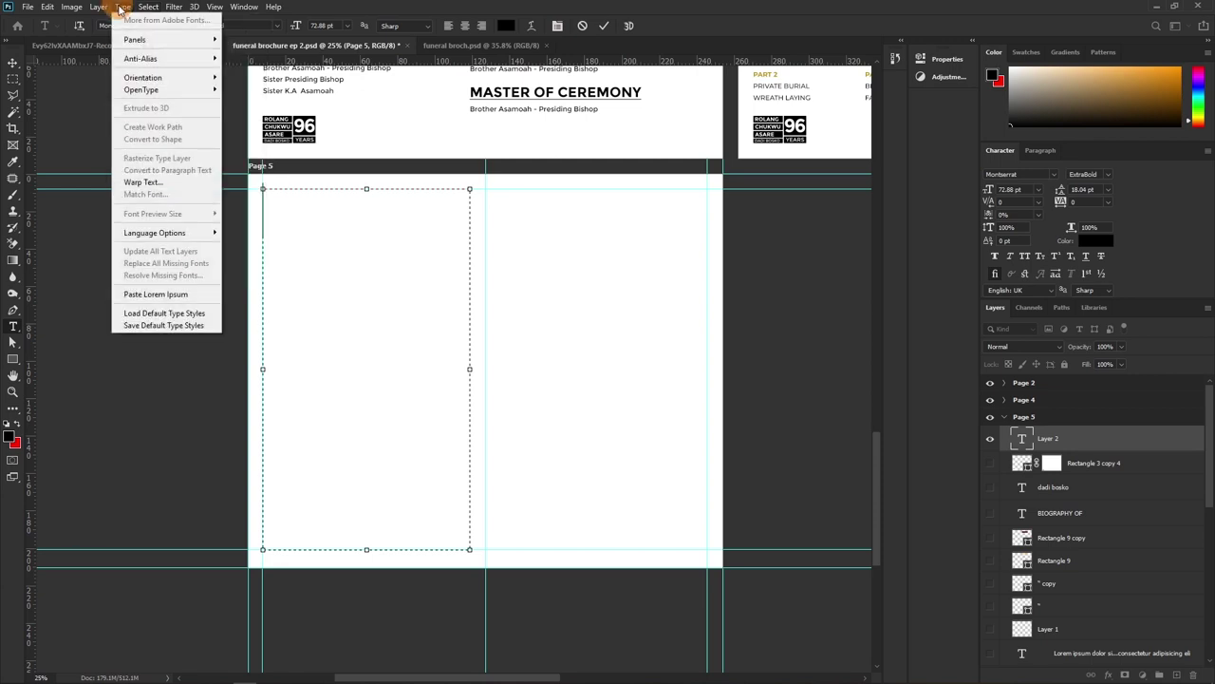
pyautogui.click(152, 294)
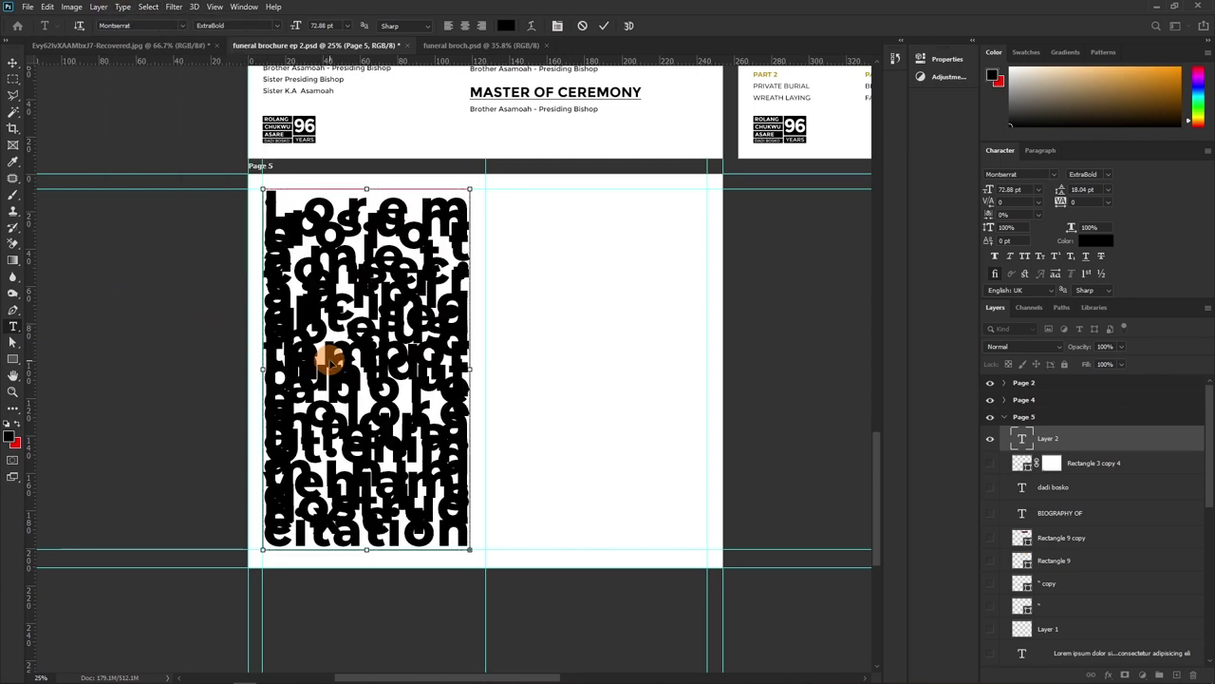
# Format all the placeholder text as 10 pt Montserrat Regular with 14 pt leading
pyautogui.hotkey('ctrl', 'a')
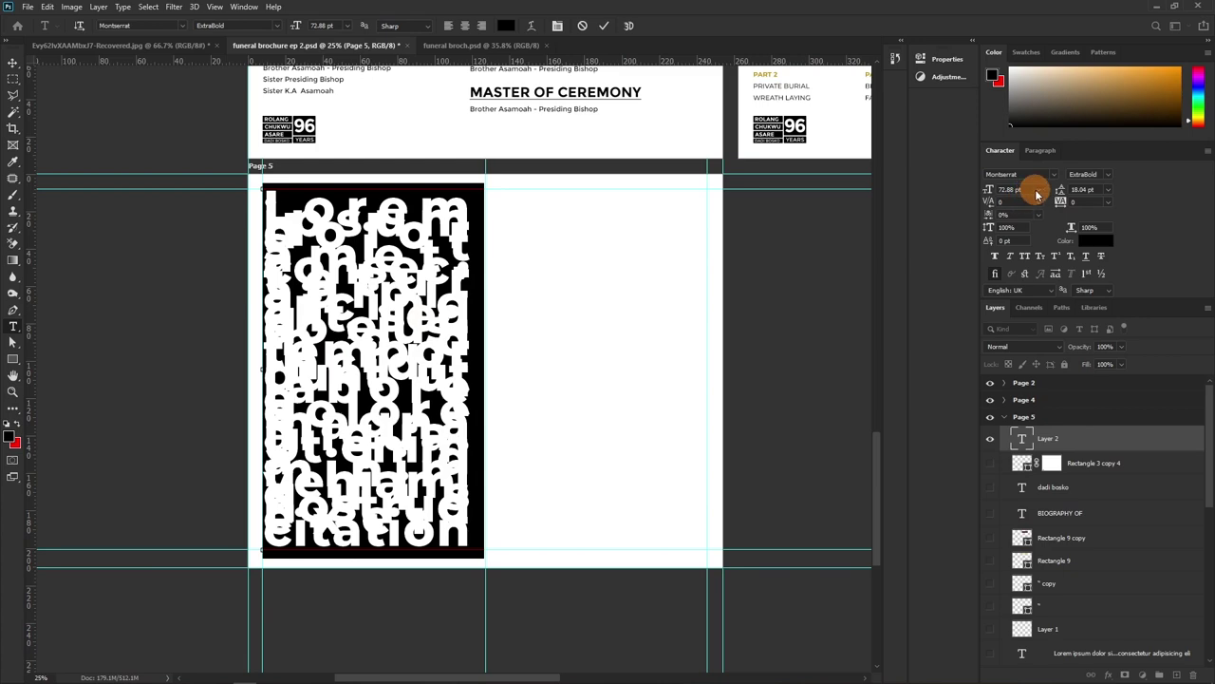
pyautogui.click(1038, 190)
pyautogui.click(1017, 245)
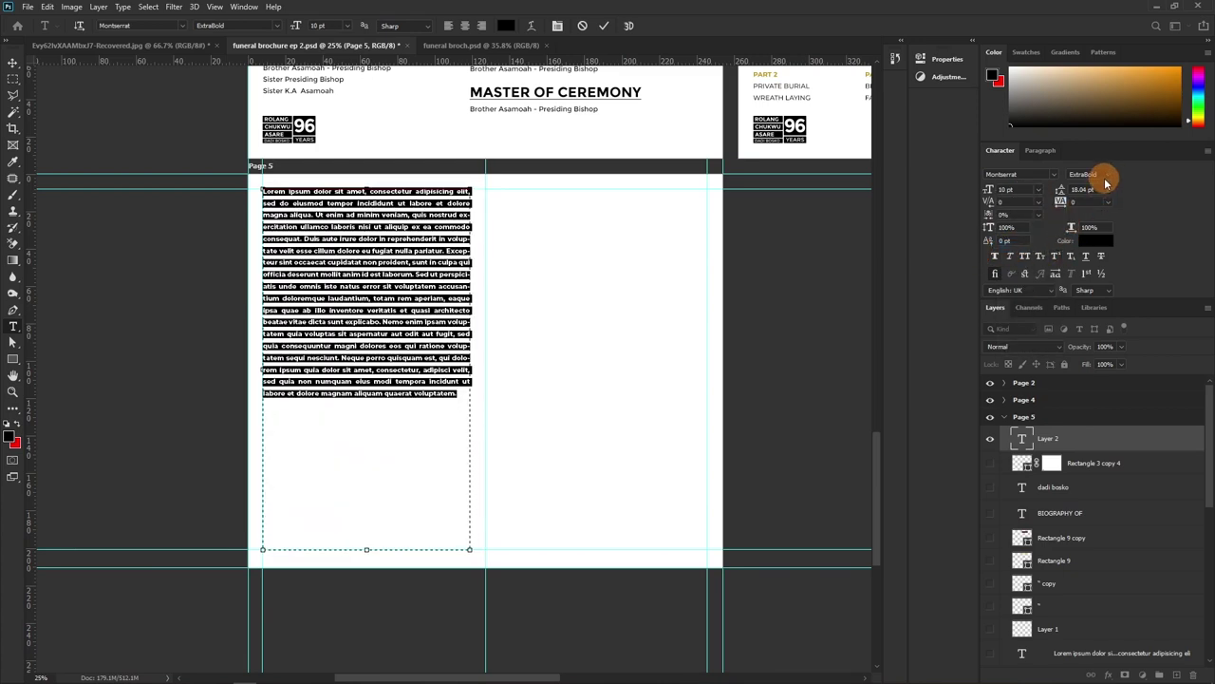
pyautogui.click(1101, 176)
pyautogui.click(1047, 184)
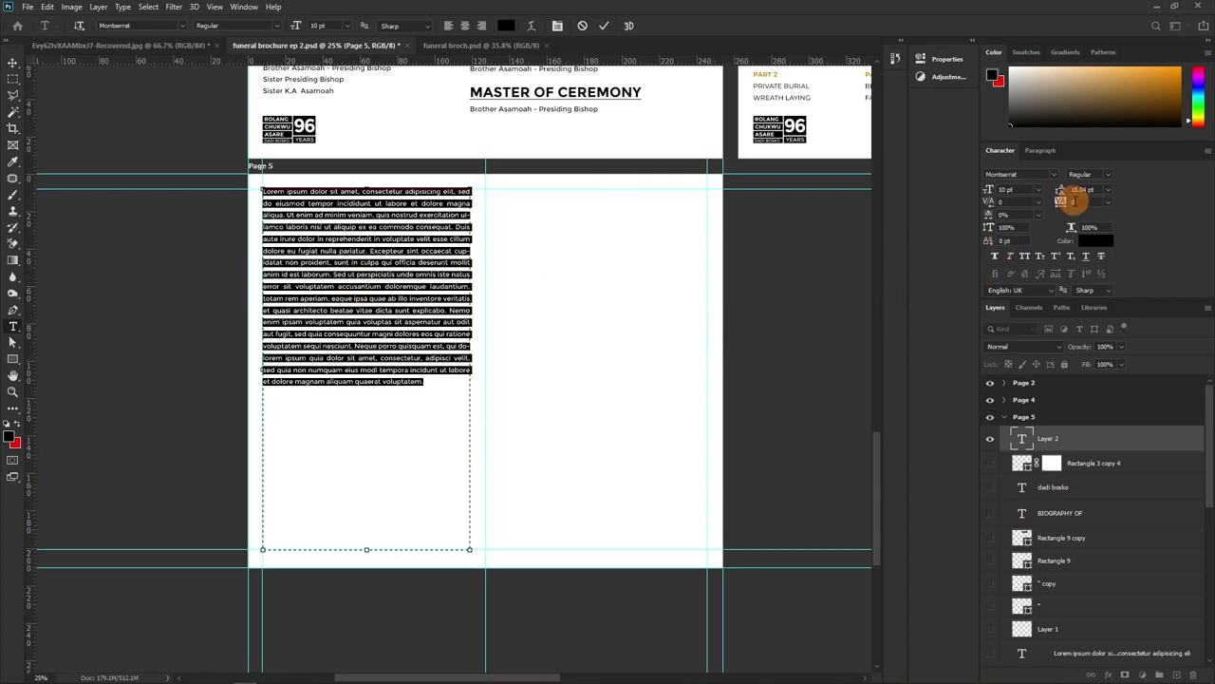
pyautogui.click(1108, 191)
pyautogui.click(1085, 275)
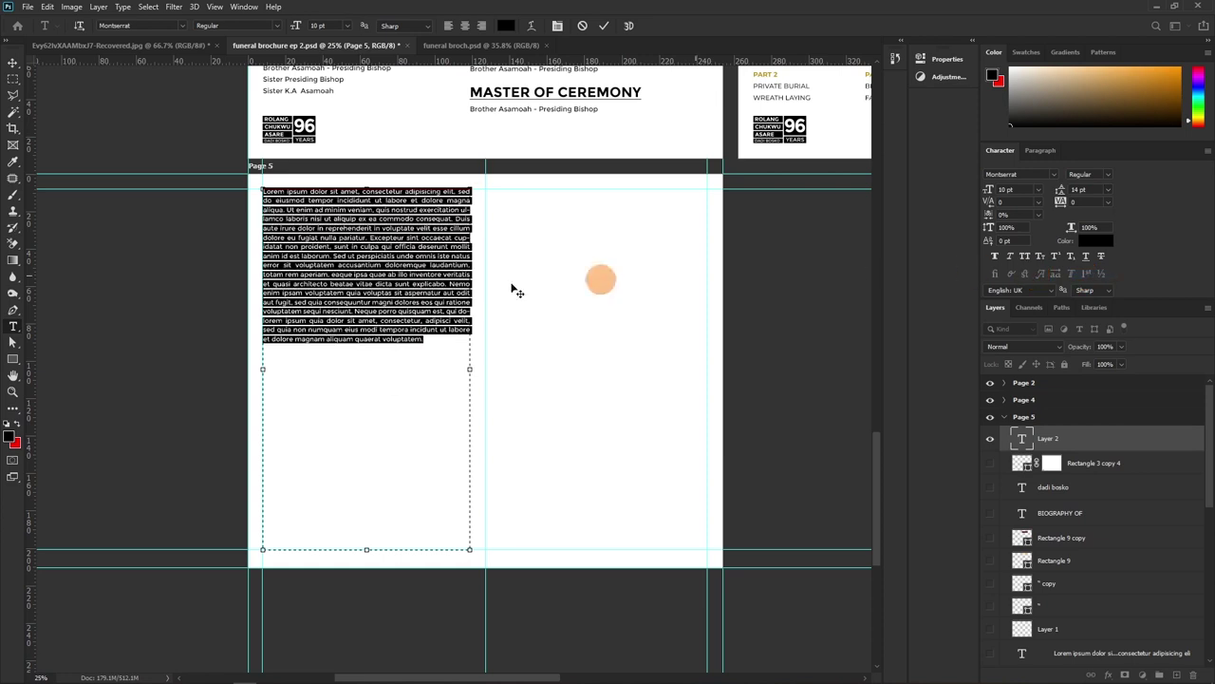
# Split the text into two paragraphs, paste a second copy below to make four, and commit
pyautogui.click(281, 257)
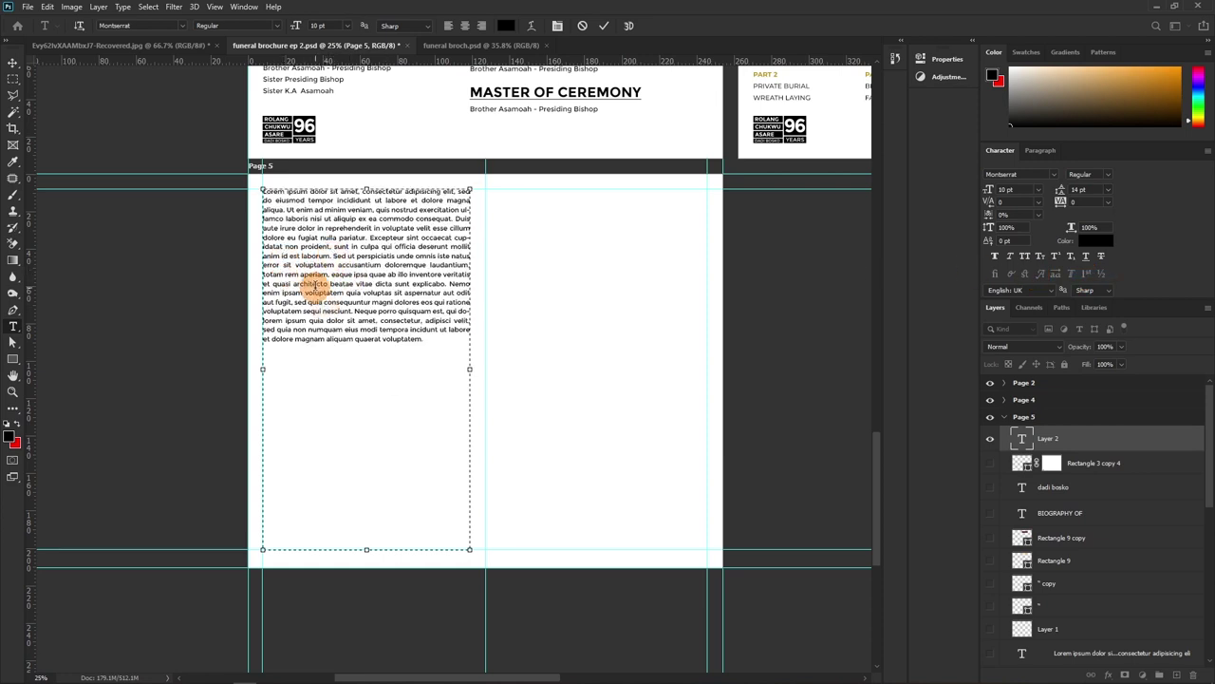
pyautogui.press('Return')
pyautogui.press('Return')
pyautogui.moveTo(367, 367); pyautogui.dragTo(229, 187)
pyautogui.hotkey('ctrl', 'c')
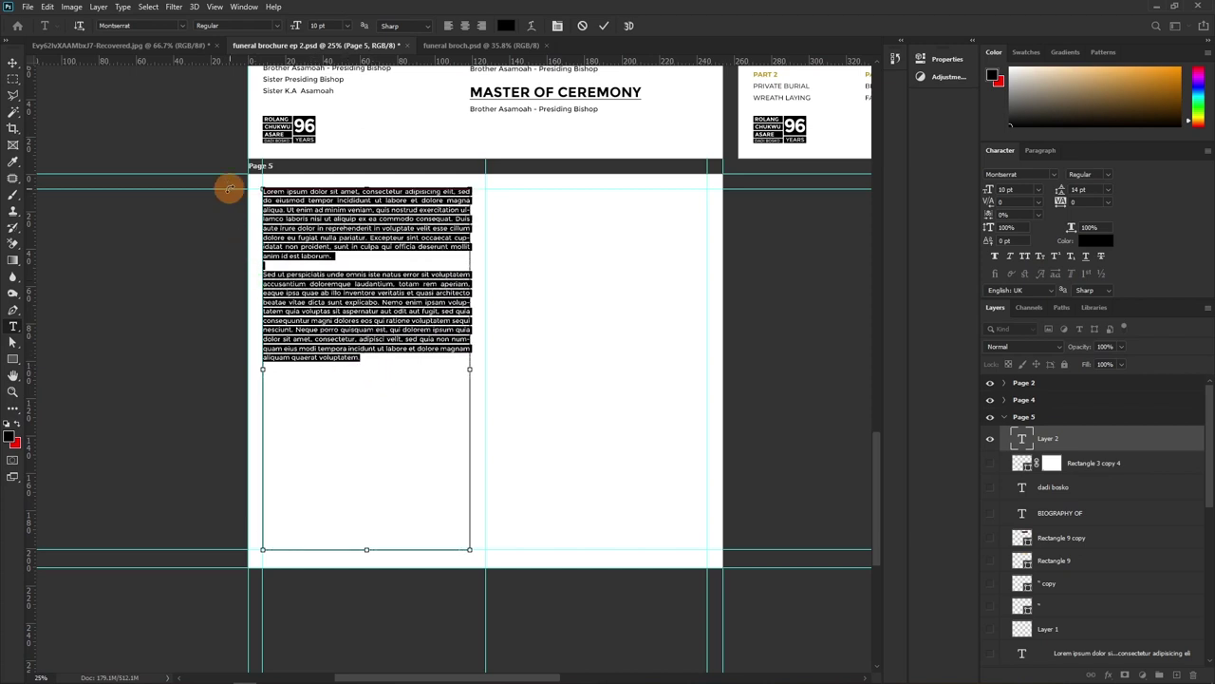
pyautogui.click(389, 365)
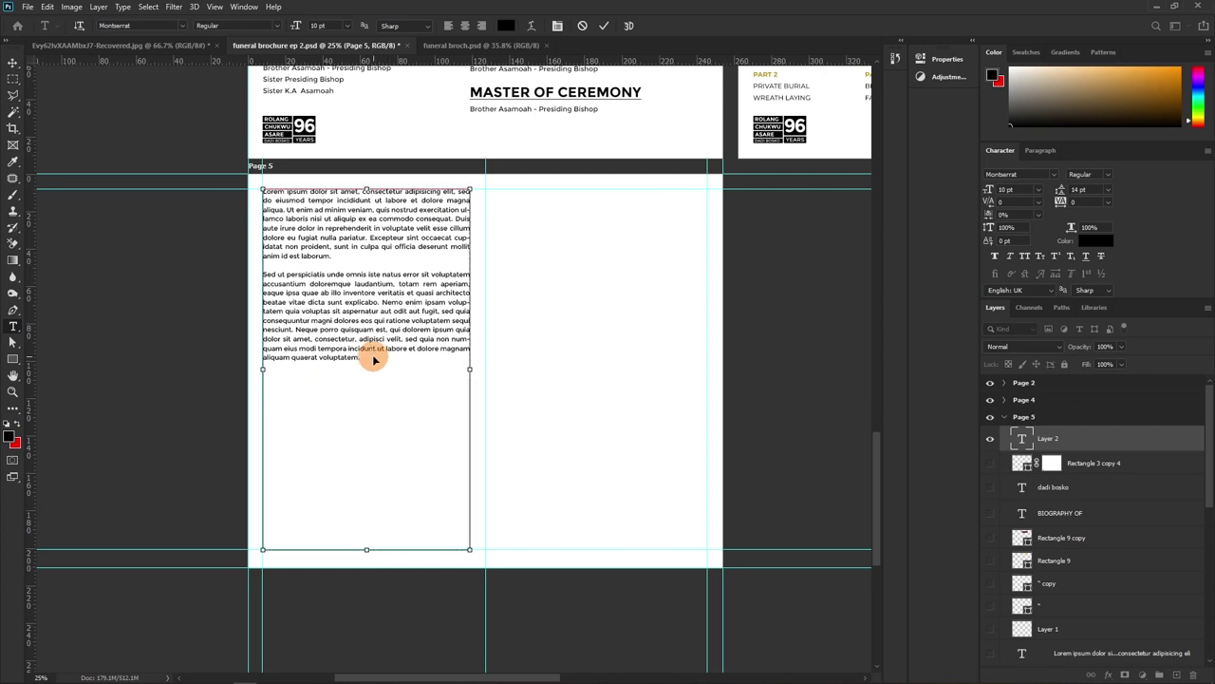
pyautogui.press('Return')
pyautogui.press('Return')
pyautogui.hotkey('ctrl', 'v')
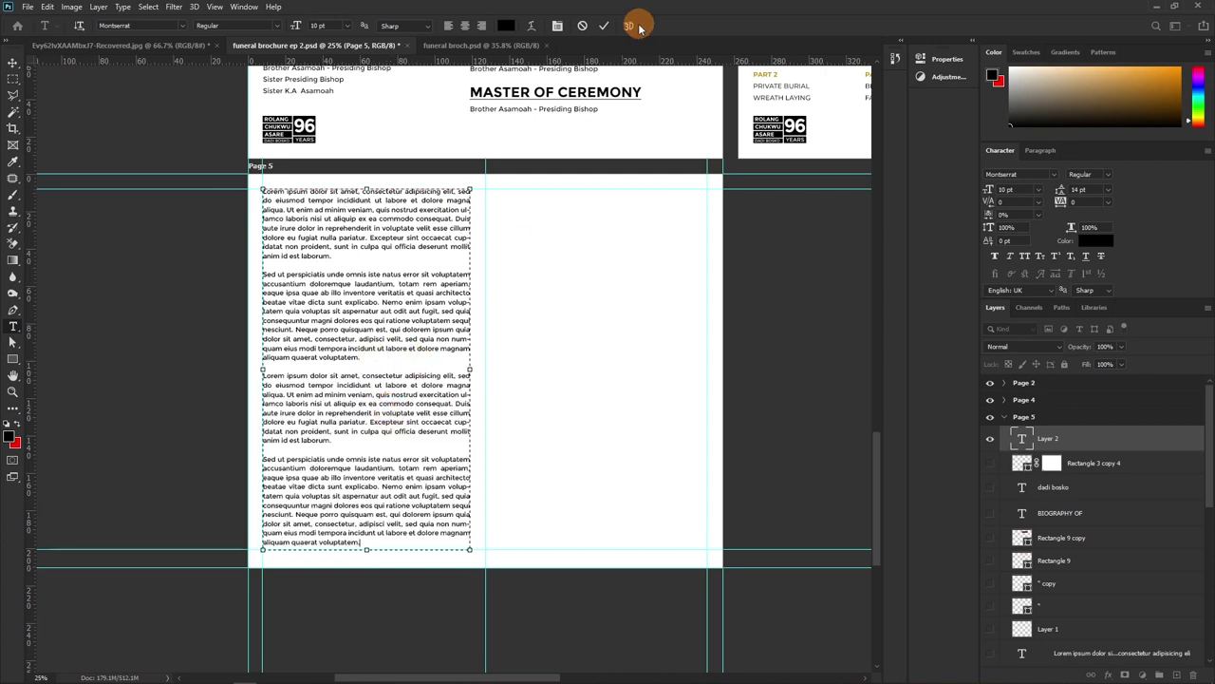
pyautogui.click(603, 25)
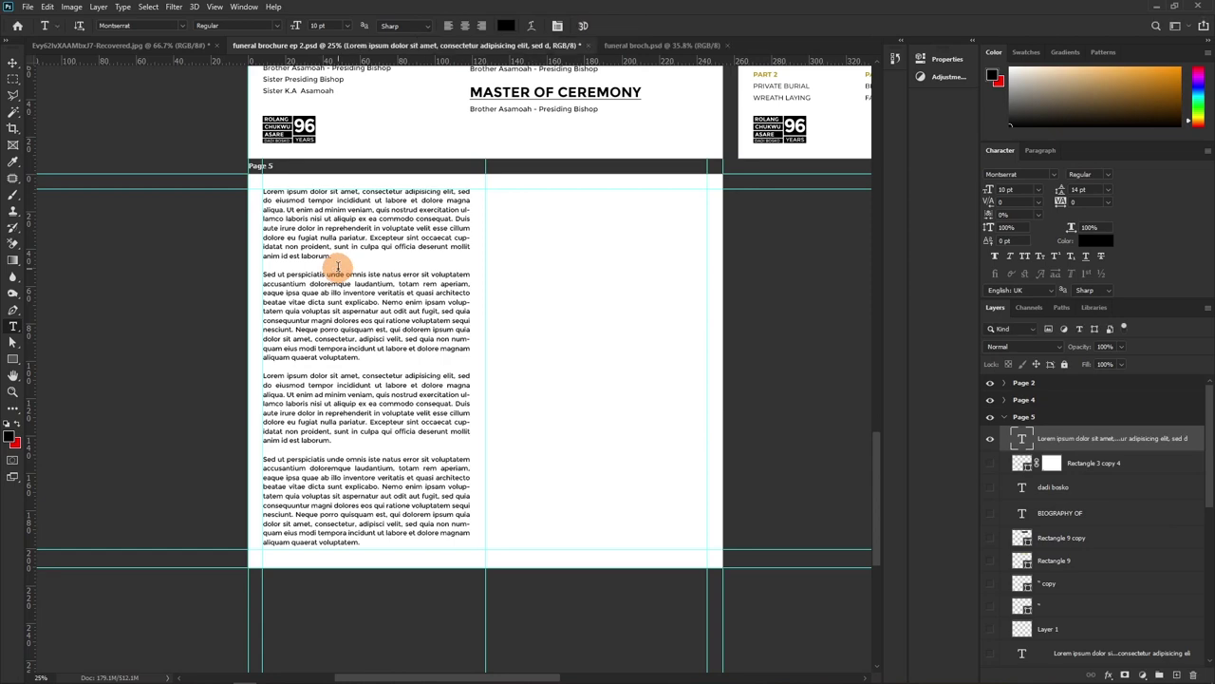
# Alt-drag a copy of the Lorem ipsum text block from the left column into the right column
pyautogui.press('v')
pyautogui.moveTo(339, 272); pyautogui.dragTo(586, 279)
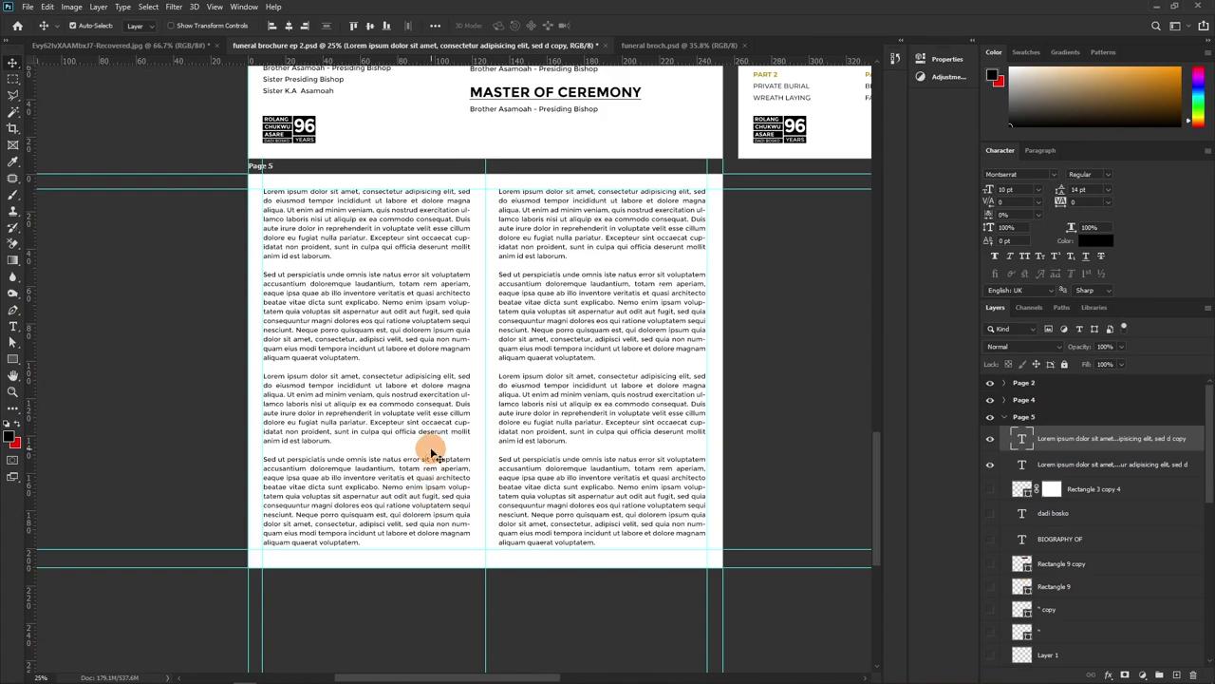
pyautogui.scroll(10, 602, 344)
pyautogui.hscroll(4, 602, 345)
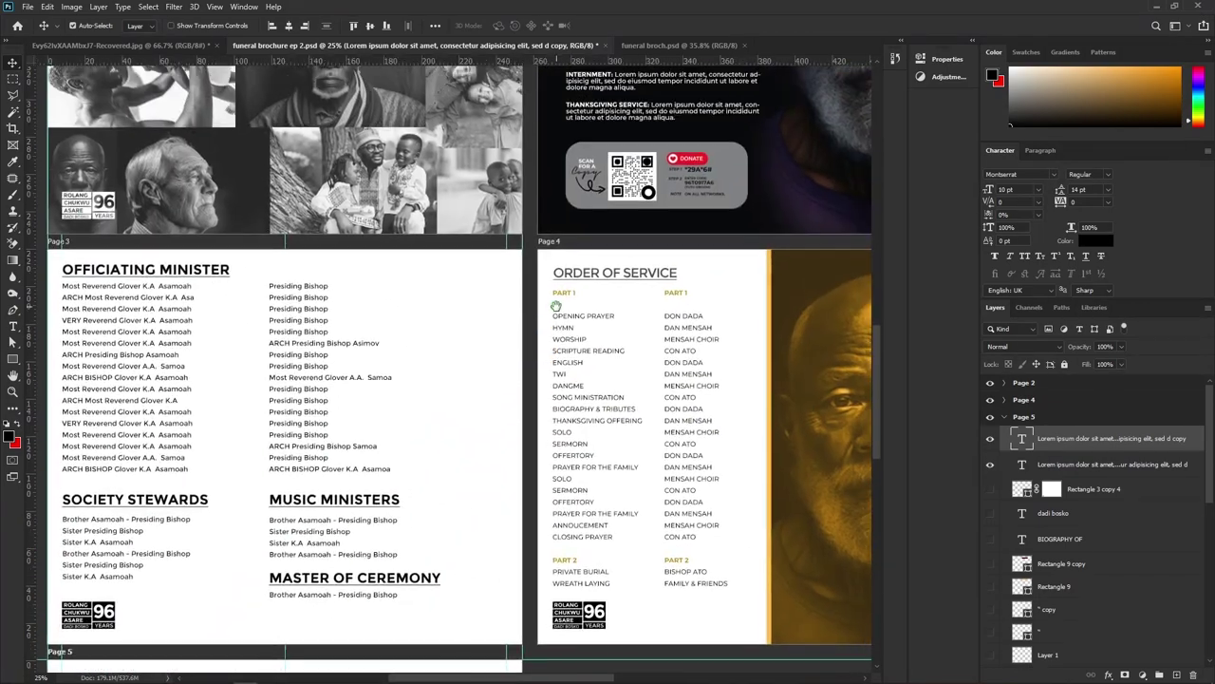
pyautogui.moveTo(583, 283); pyautogui.dragTo(801, 410)
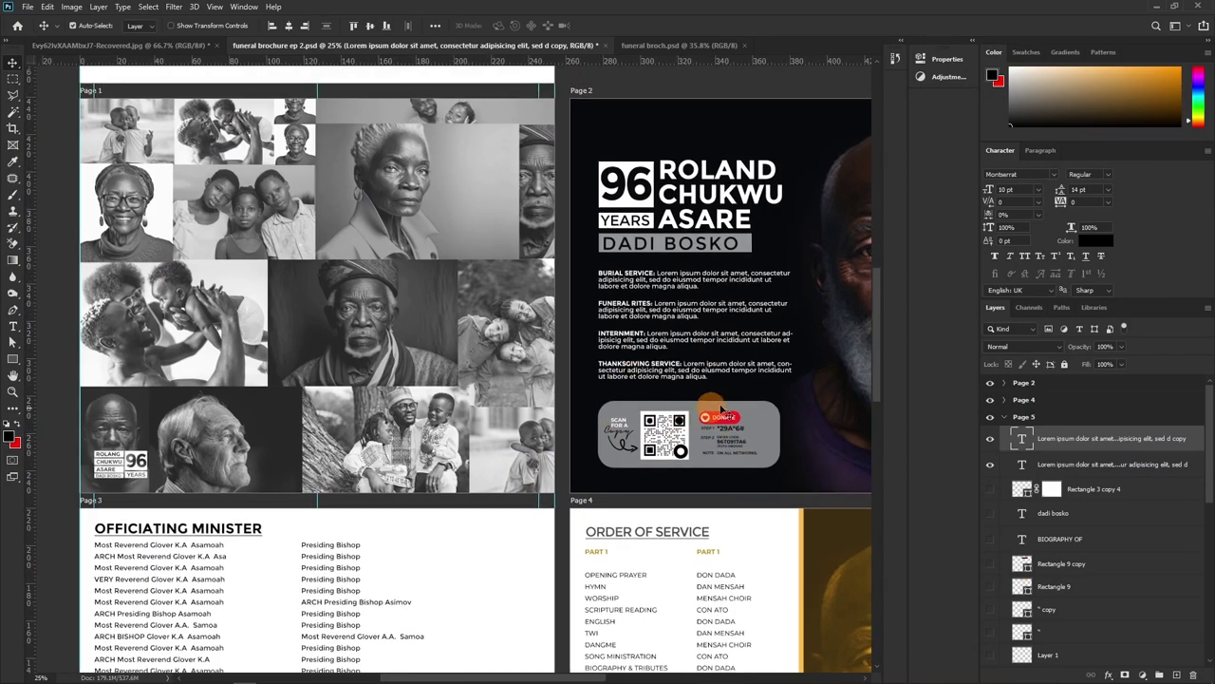
pyautogui.scroll(-10, 319, 558)
pyautogui.hscroll(-2, 319, 558)
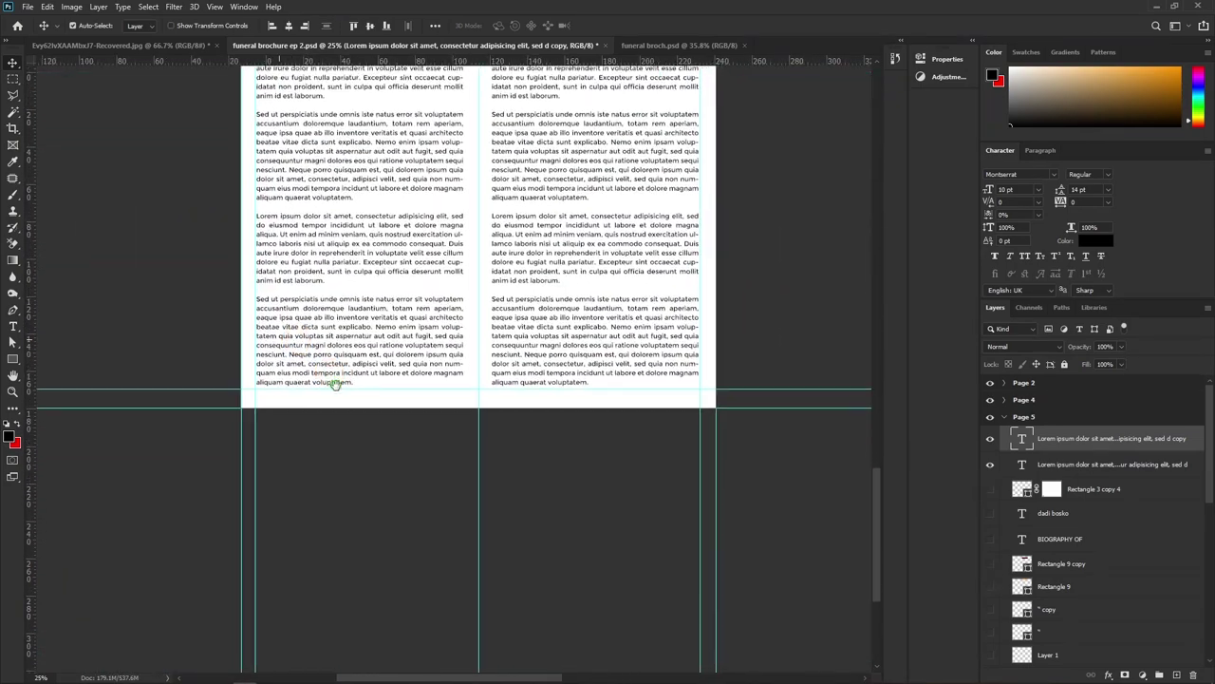
pyautogui.moveTo(399, 289); pyautogui.dragTo(380, 447)
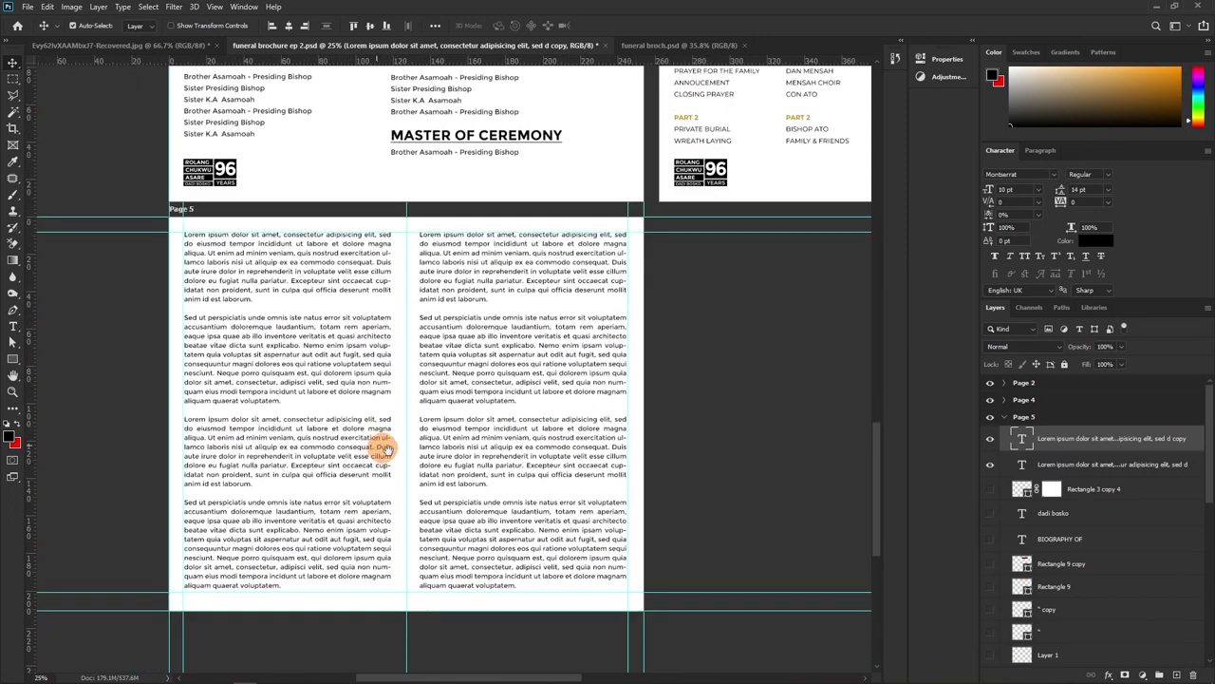
# Try the Rectangle 9 bars over the left column, then hide both Rectangle 9 and Lorem ipsum layers
pyautogui.click(992, 567)
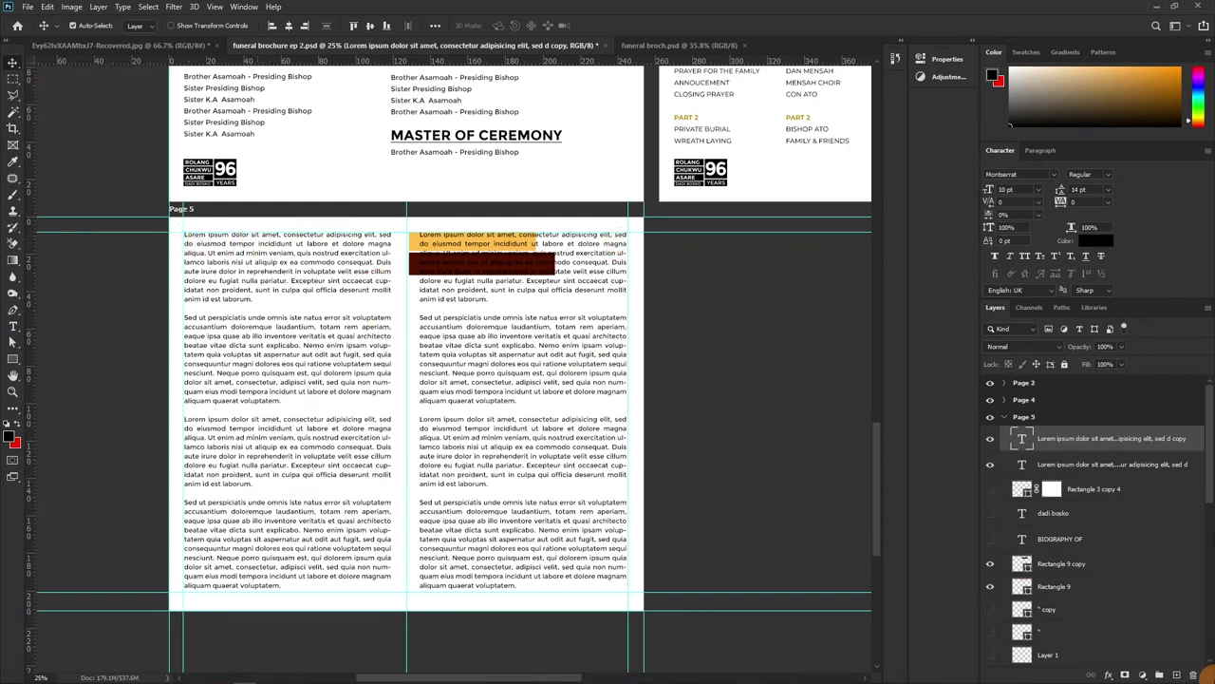
pyautogui.click(1083, 583)
pyautogui.keyDown('shift'); pyautogui.click(1083, 564); pyautogui.keyUp('shift')
pyautogui.moveTo(542, 263); pyautogui.dragTo(317, 282)
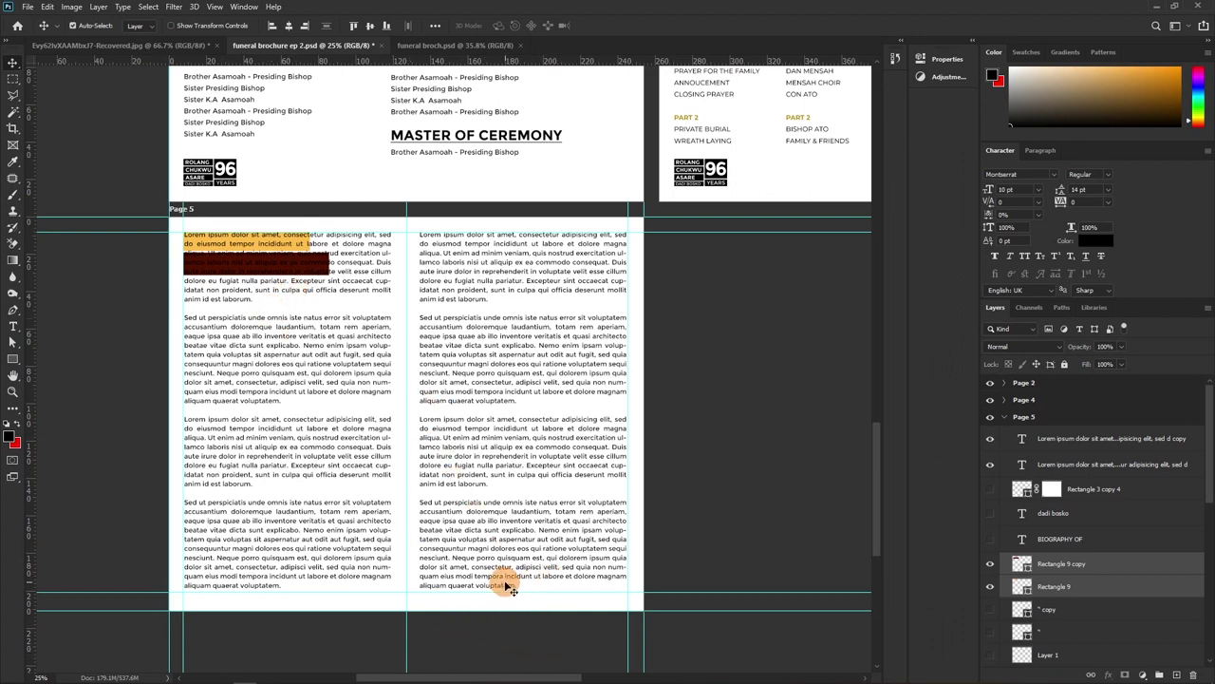
pyautogui.hotkey('shift', 'Right')
pyautogui.hotkey('shift', 'Right')
pyautogui.hotkey('shift', 'Right')
pyautogui.hotkey('shift', 'Right')
pyautogui.hotkey('shift', 'Right')
pyautogui.hotkey('shift', 'Right')
pyautogui.hotkey('shift', 'Right')
pyautogui.hotkey('shift', 'Right')
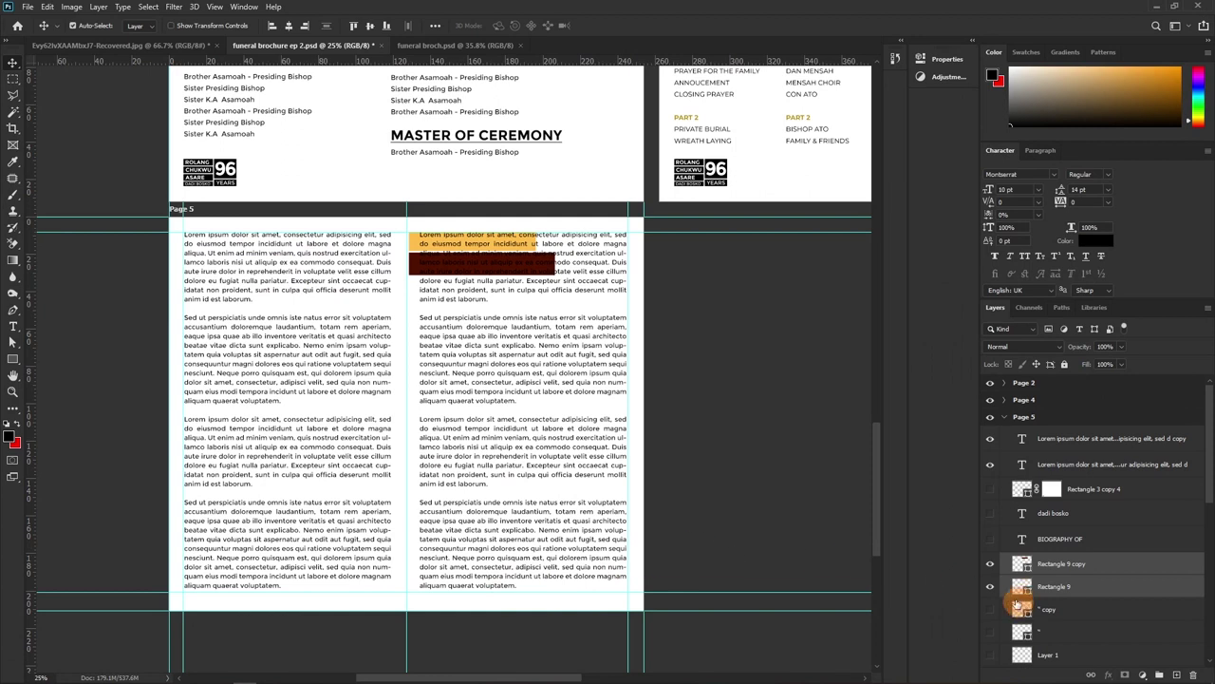
pyautogui.moveTo(991, 587); pyautogui.dragTo(990, 563)
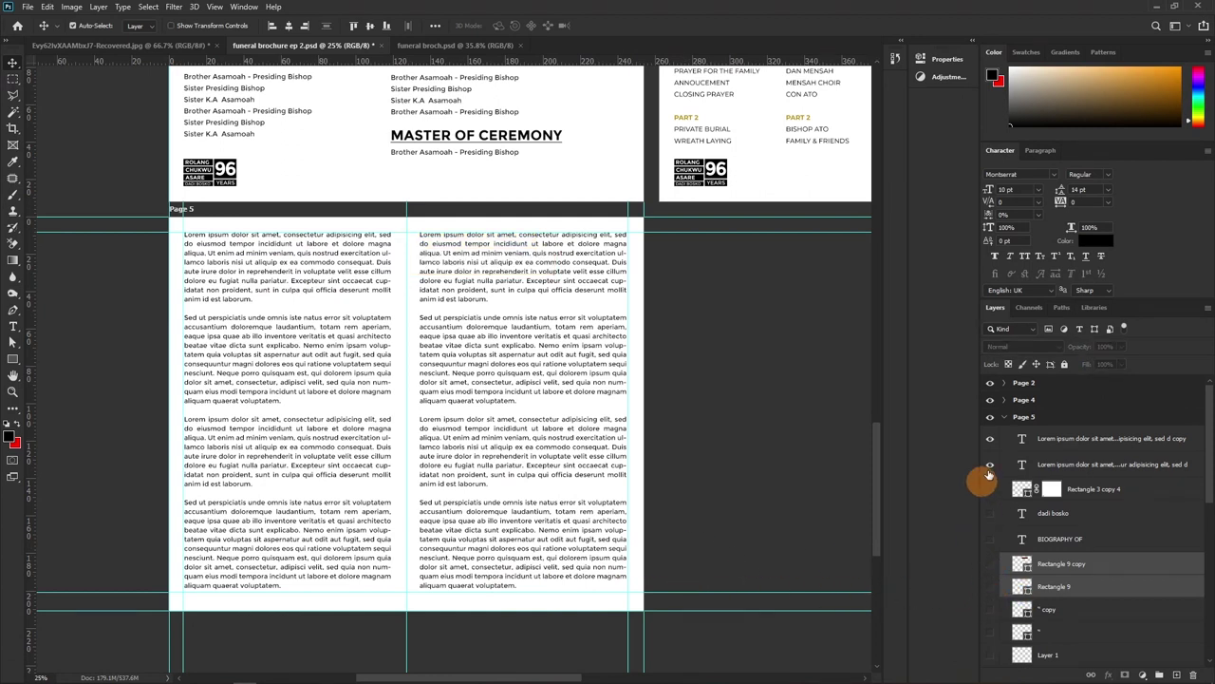
pyautogui.moveTo(991, 464); pyautogui.dragTo(992, 443)
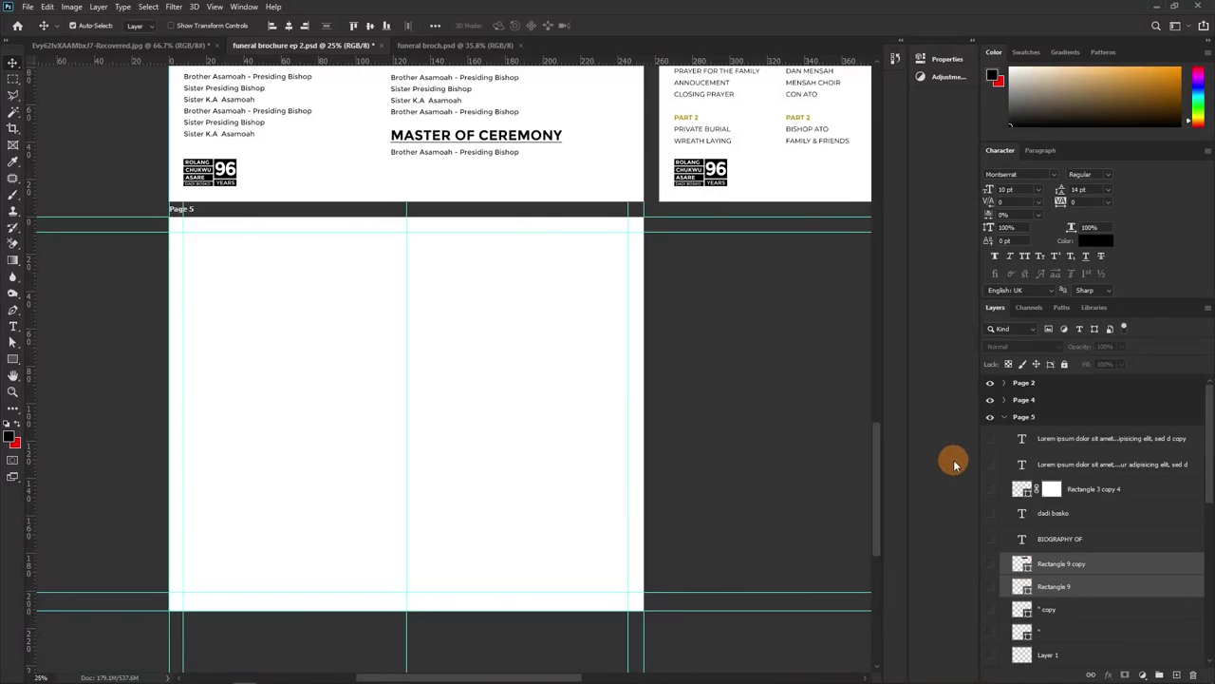
# Show the Page 5 heading, portrait photo and body text layers, and select the portrait Layer 1 copy
pyautogui.hotkey('alt', 'Tab')
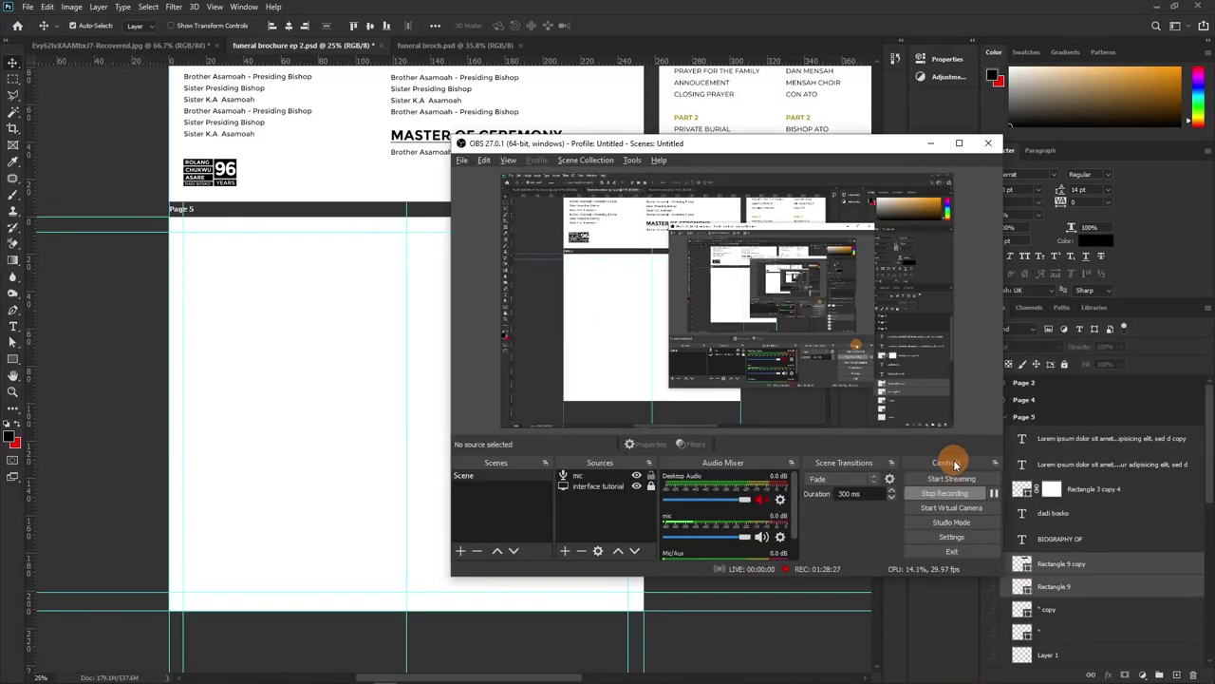
pyautogui.hotkey('alt', 'Tab')
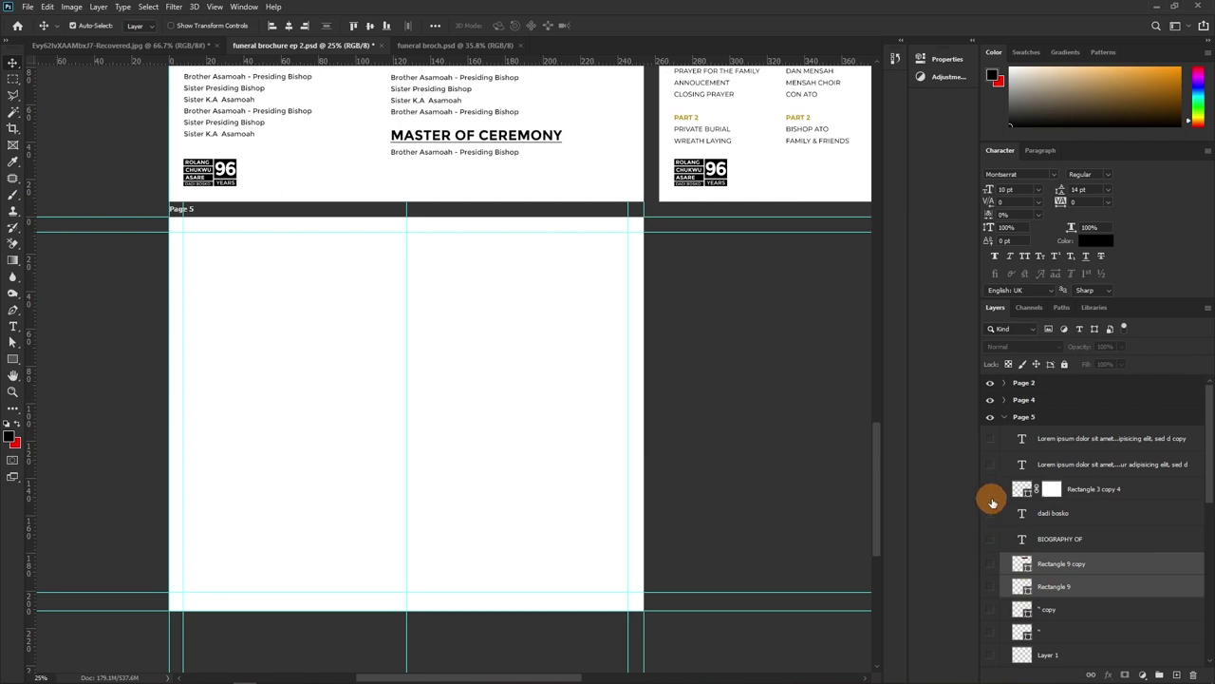
pyautogui.moveTo(988, 488); pyautogui.dragTo(987, 564)
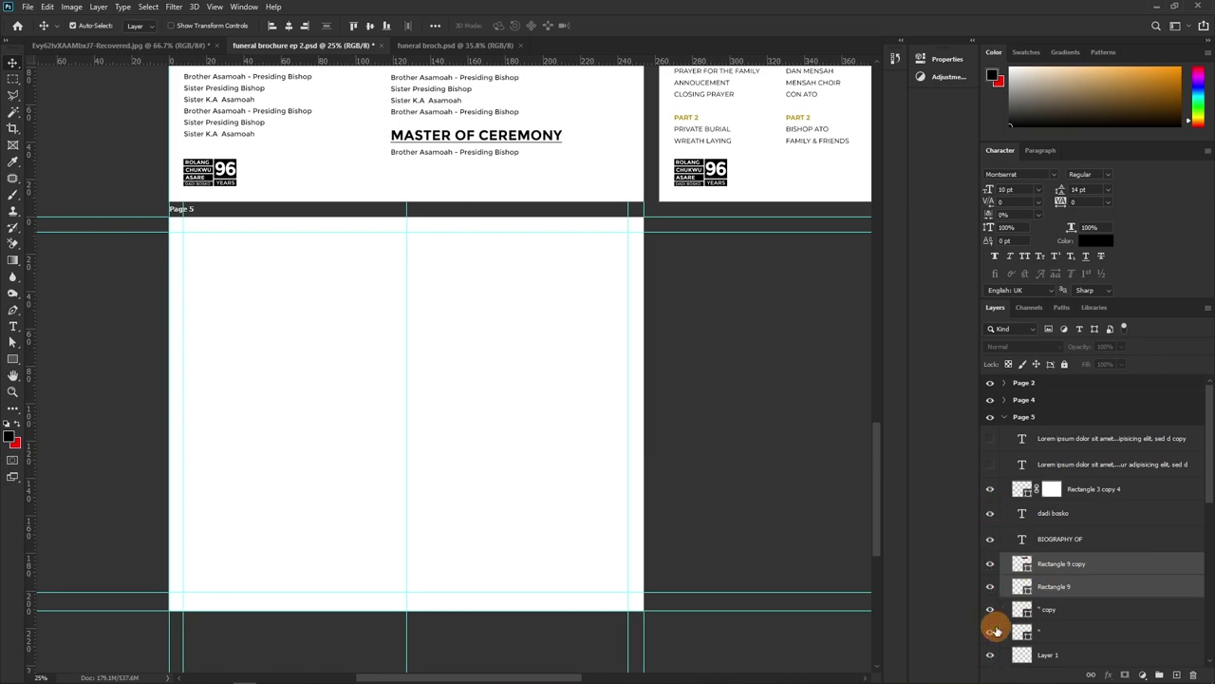
pyautogui.scroll(-4, 993, 618)
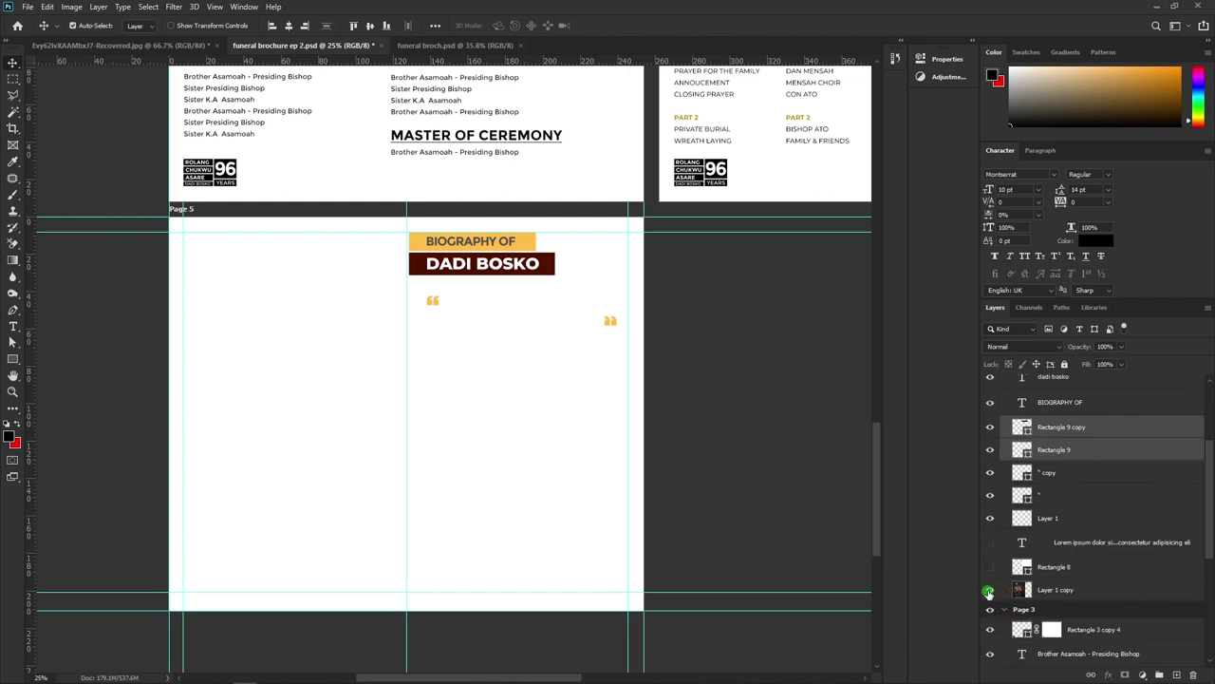
pyautogui.click(989, 543)
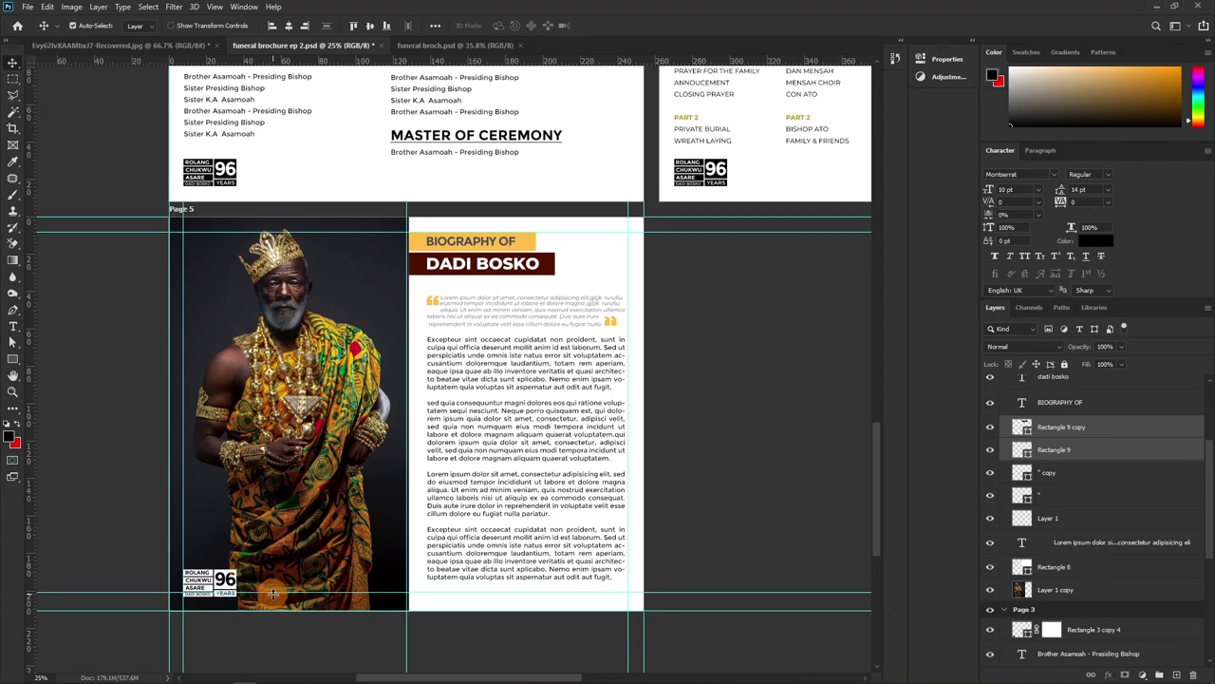
pyautogui.moveTo(230, 669)
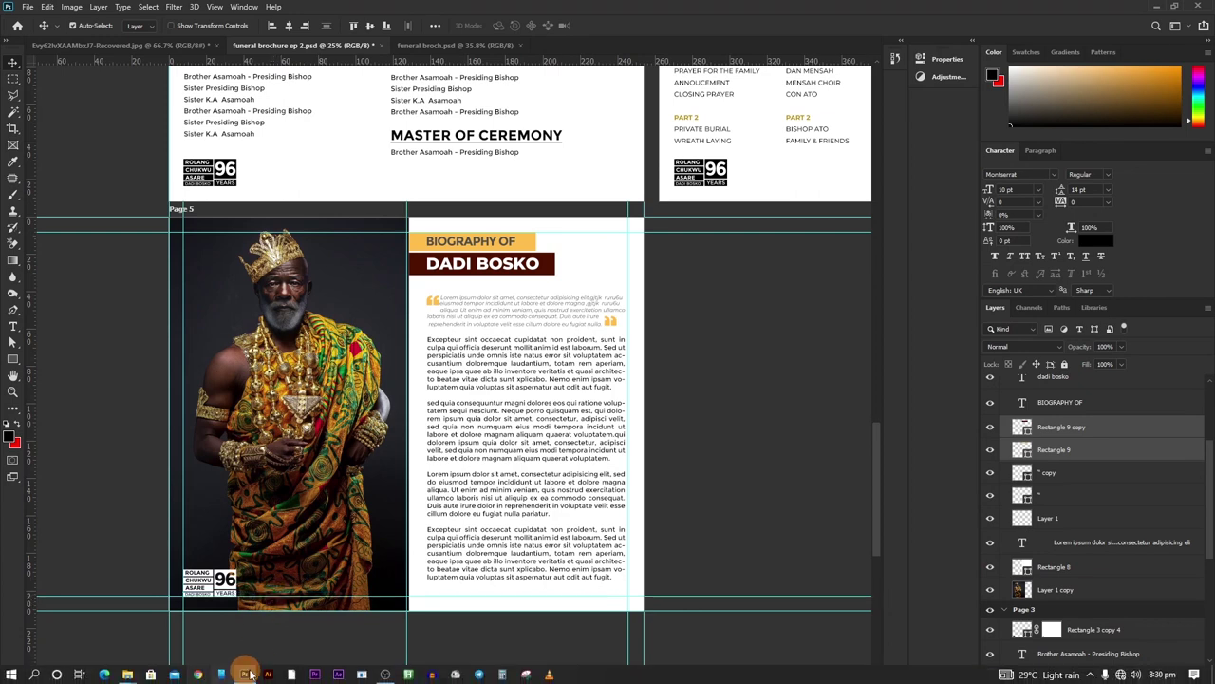
pyautogui.click(313, 570)
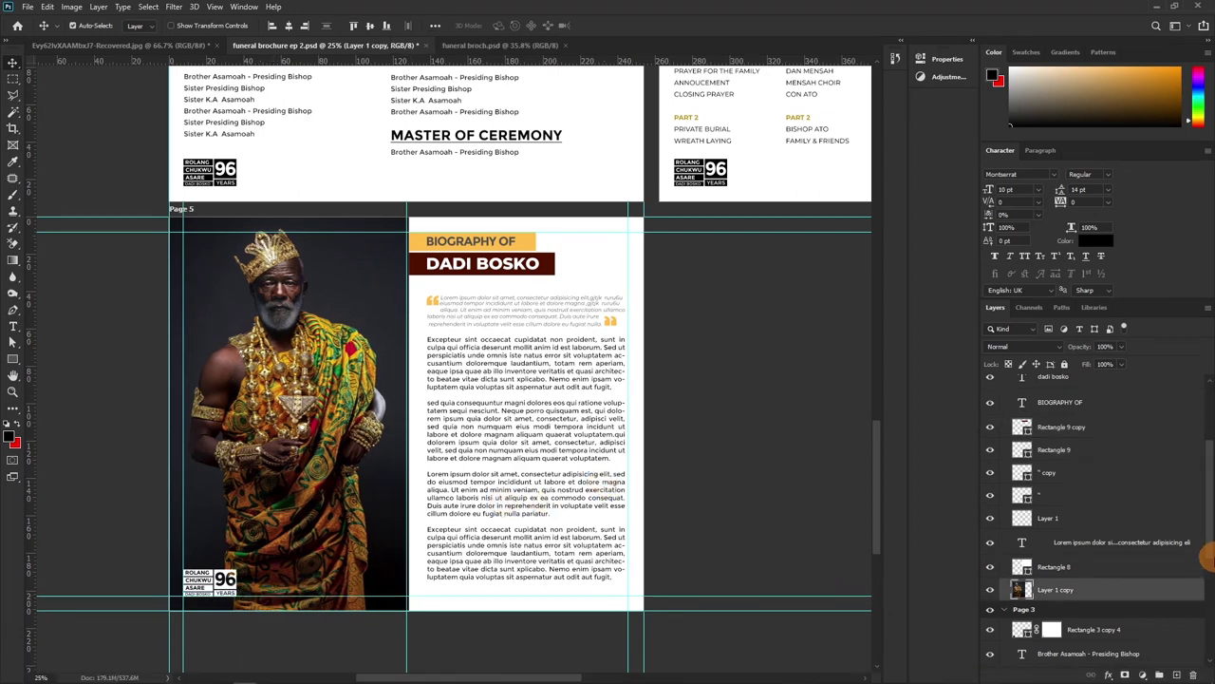
# Collapse the Page 5 and Page 3 groups, duplicate the Page 5 artboard with Ctrl+J, and name it Page 6
pyautogui.scroll(1, 591, 475)
pyautogui.scroll(2, 1091, 506)
pyautogui.scroll(2, 1091, 506)
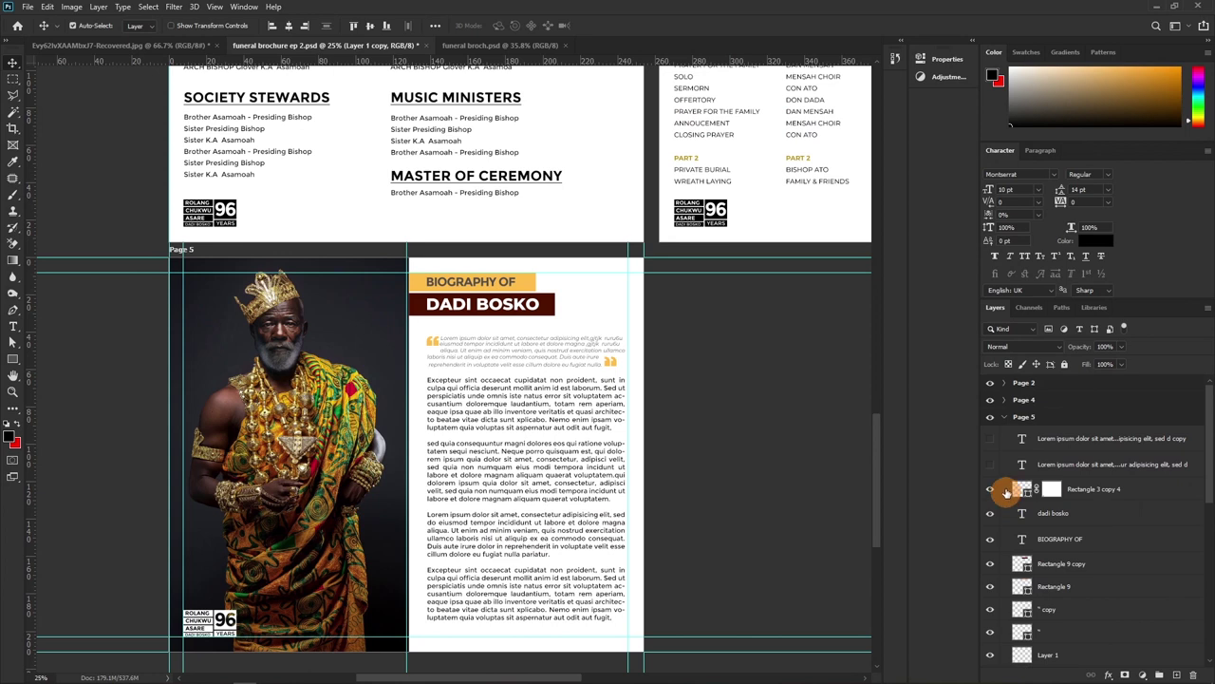
pyautogui.click(1004, 418)
pyautogui.click(1020, 419)
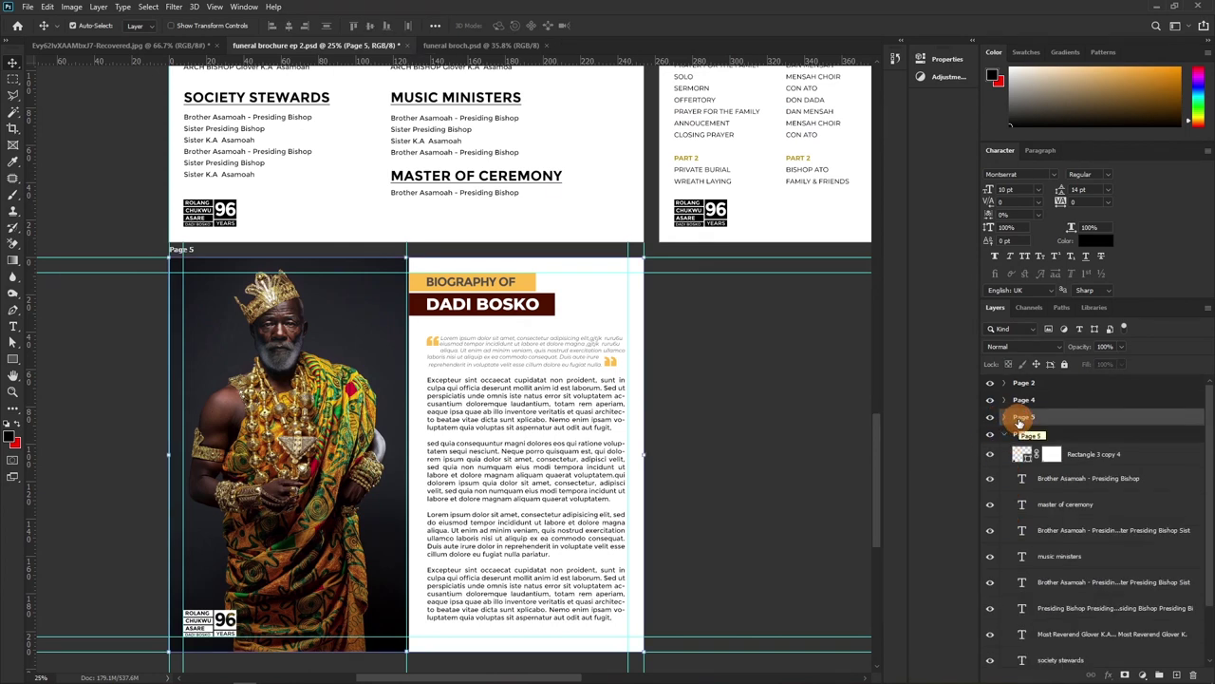
pyautogui.moveTo(1019, 423); pyautogui.dragTo(1053, 414)
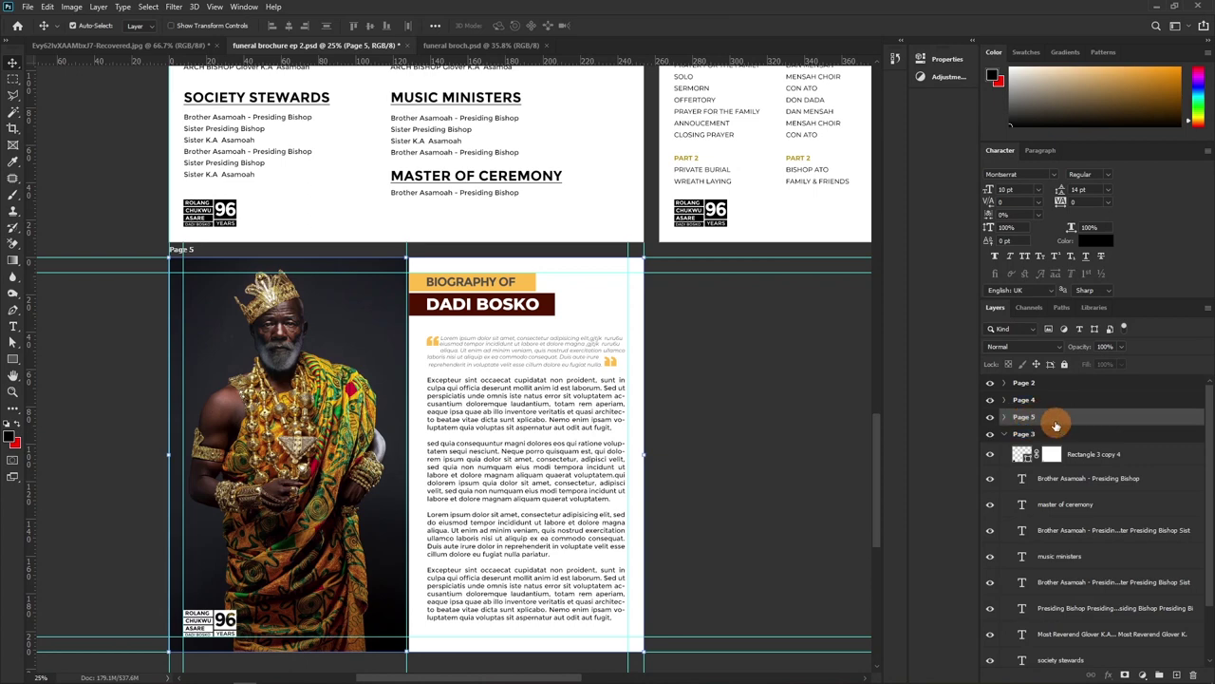
pyautogui.click(990, 418)
pyautogui.click(990, 418)
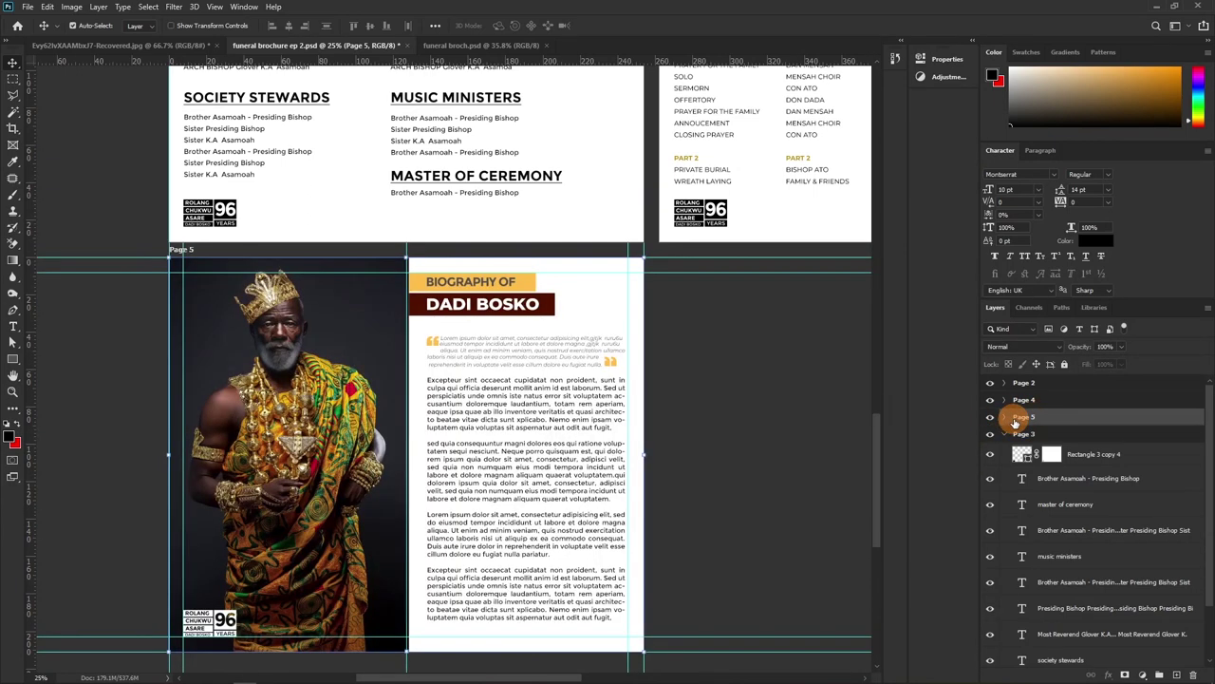
pyautogui.click(1006, 435)
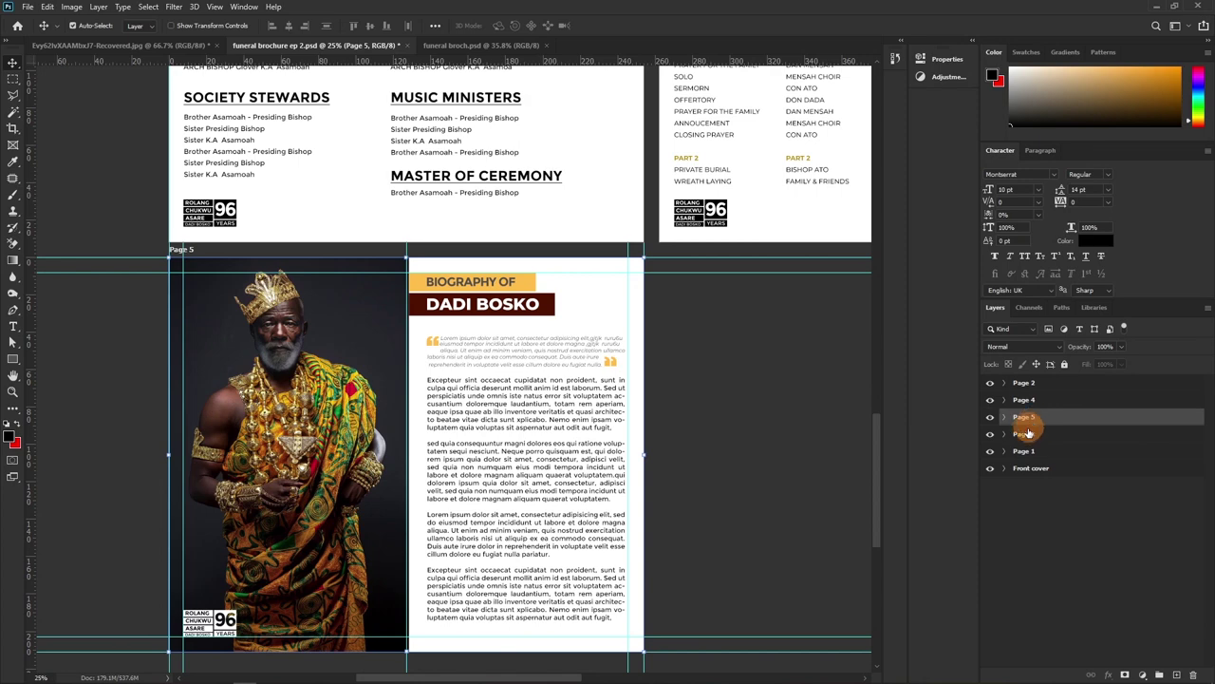
pyautogui.hotkey('ctrl', 'j')
pyautogui.hscroll(5, 542, 516)
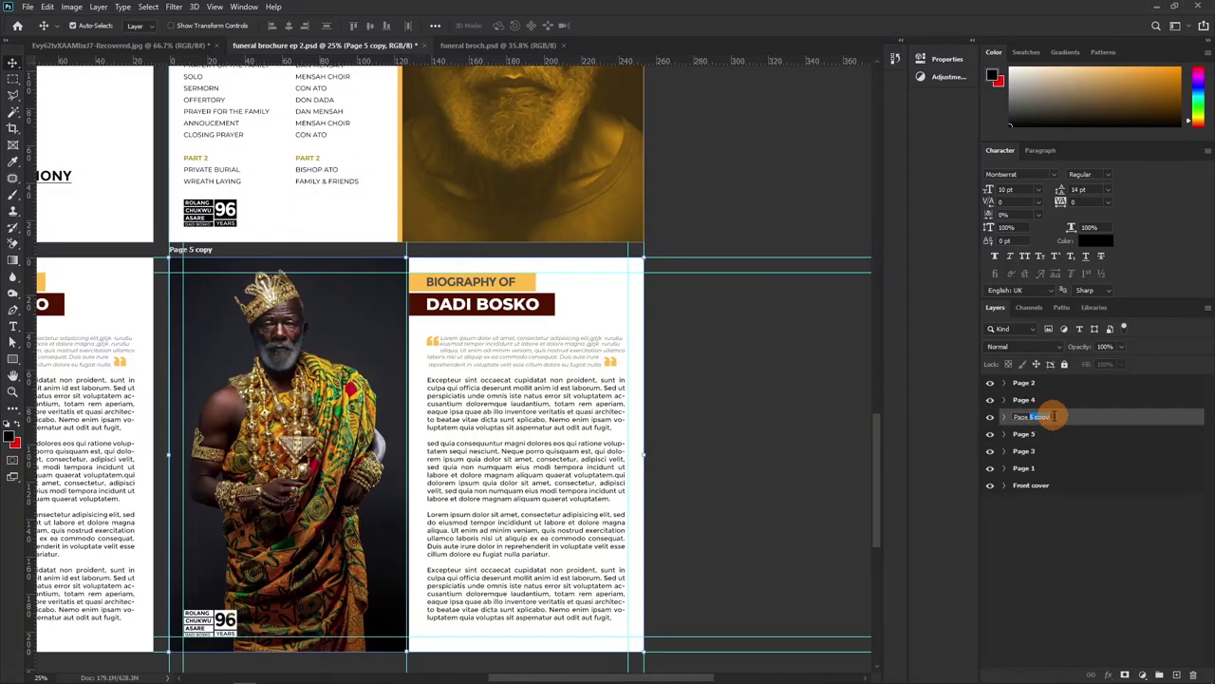
pyautogui.click(585, 638)
# Pan to the new Page 6 Biography page and select its portrait photo, Layer 1 copy
pyautogui.moveTo(447, 497); pyautogui.dragTo(491, 415)
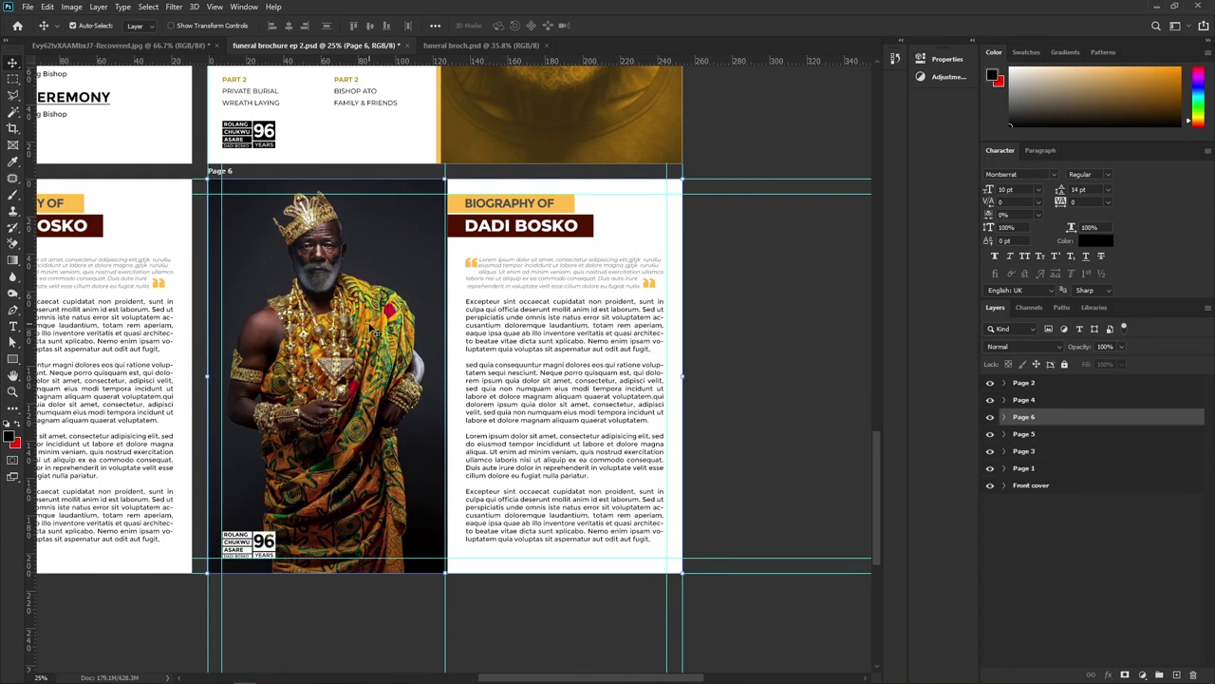
pyautogui.moveTo(377, 332); pyautogui.dragTo(472, 345)
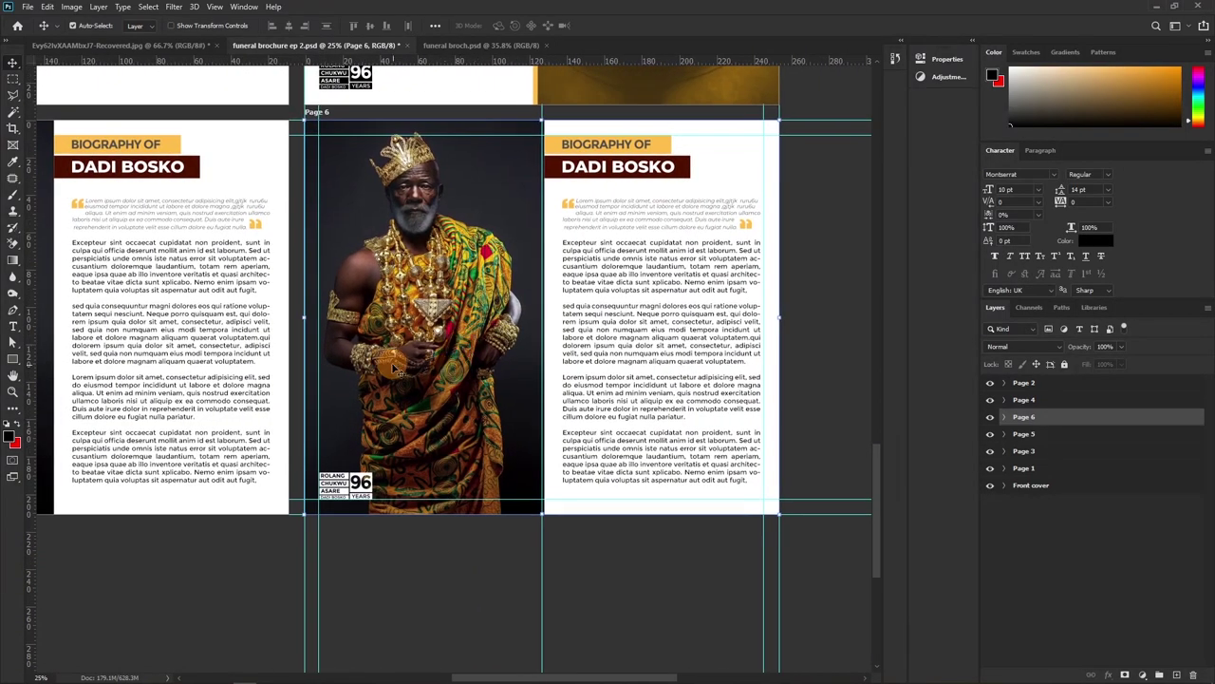
pyautogui.click(465, 299)
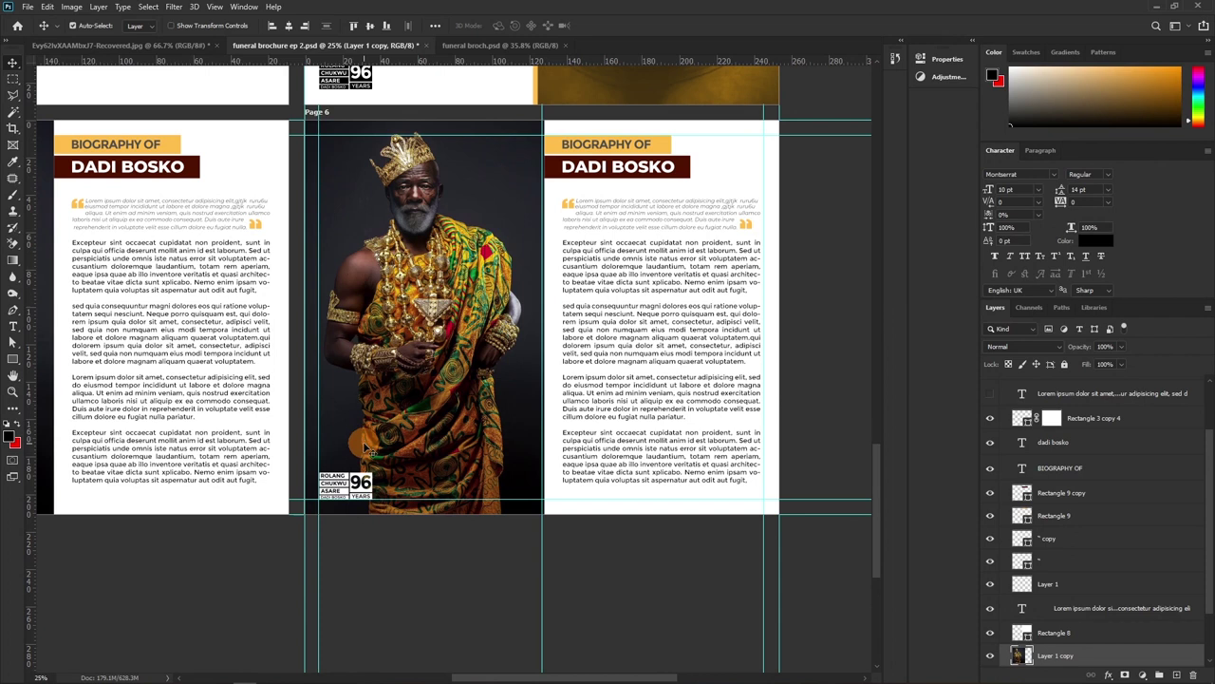
# Drag the african-father-with-kids-traditional-clothes-park photo from the stock pics folder onto Page 6
pyautogui.moveTo(200, 672)
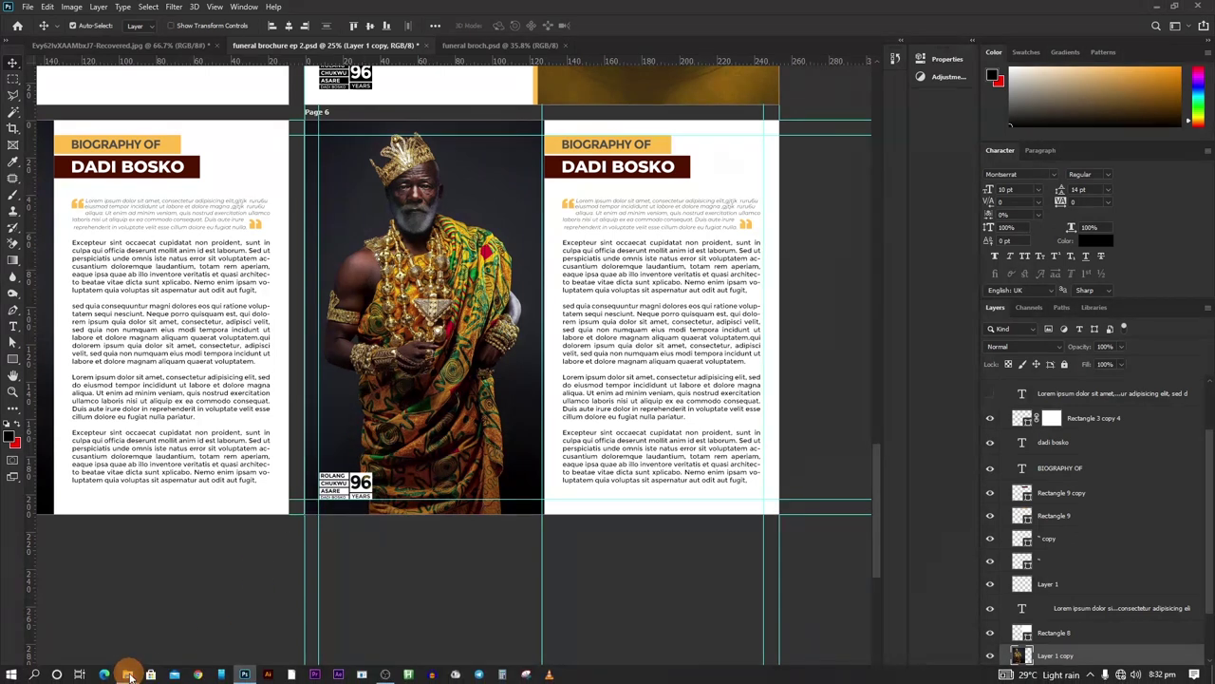
pyautogui.moveTo(129, 675)
pyautogui.click(323, 617)
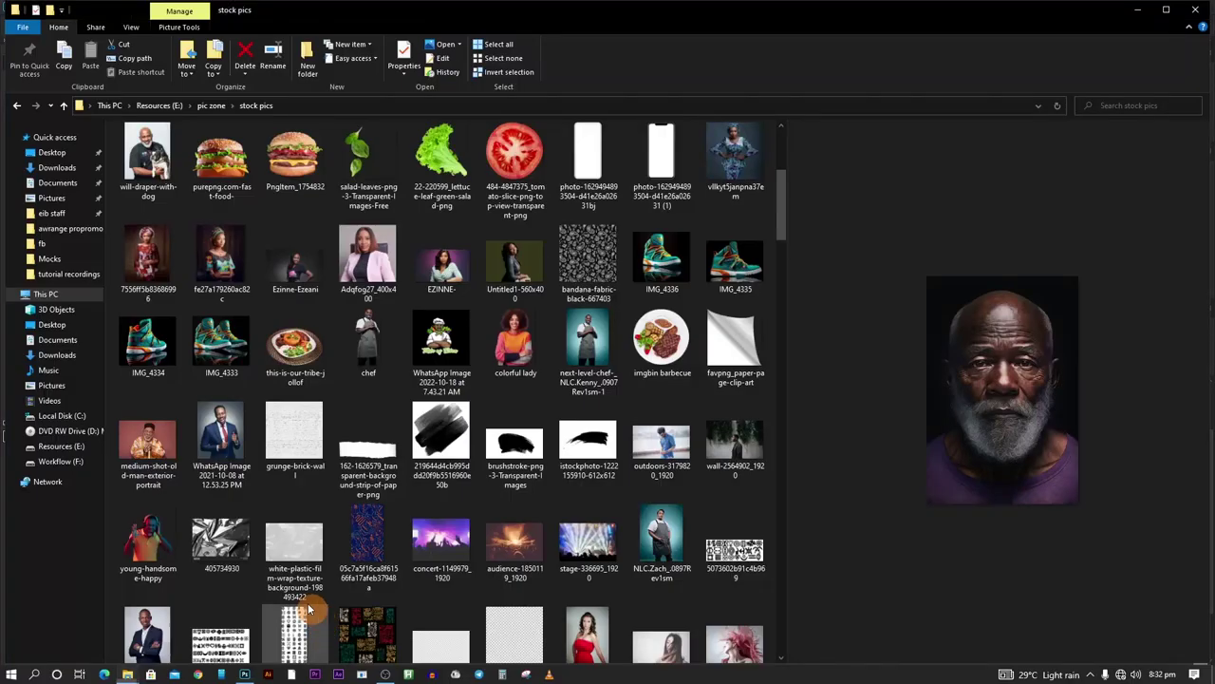
pyautogui.scroll(-5, 431, 560)
pyautogui.scroll(-3, 428, 563)
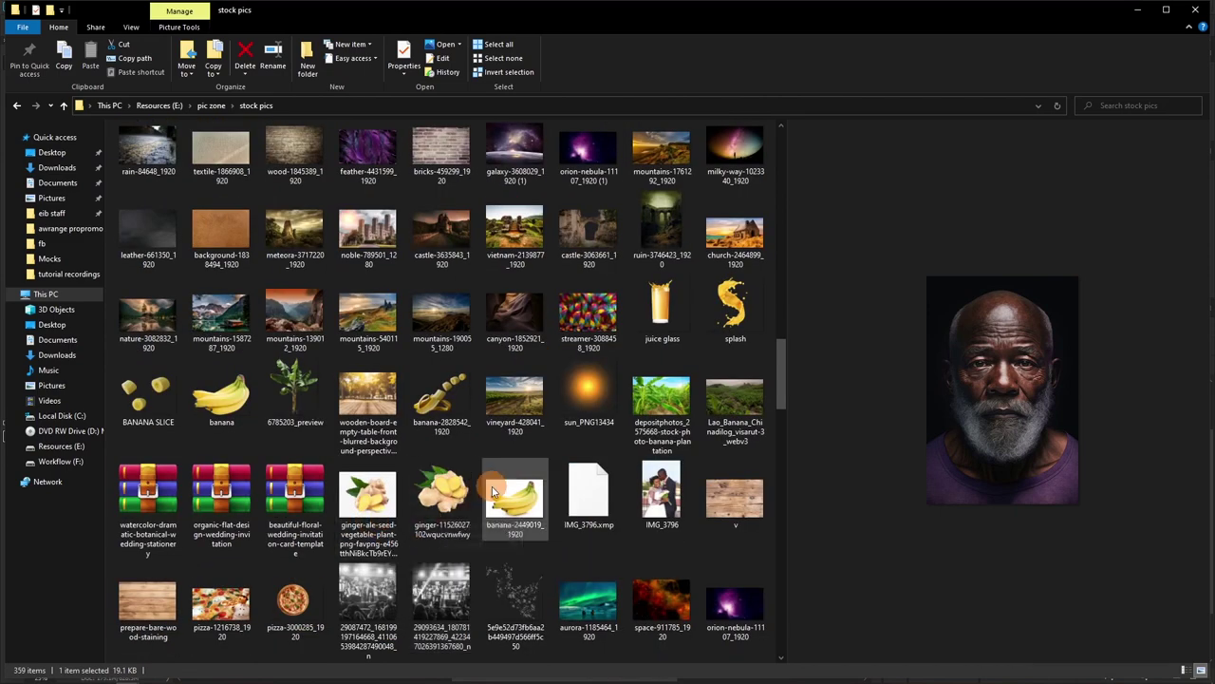
pyautogui.scroll(-10, 499, 489)
pyautogui.moveTo(515, 607); pyautogui.dragTo(348, 300)
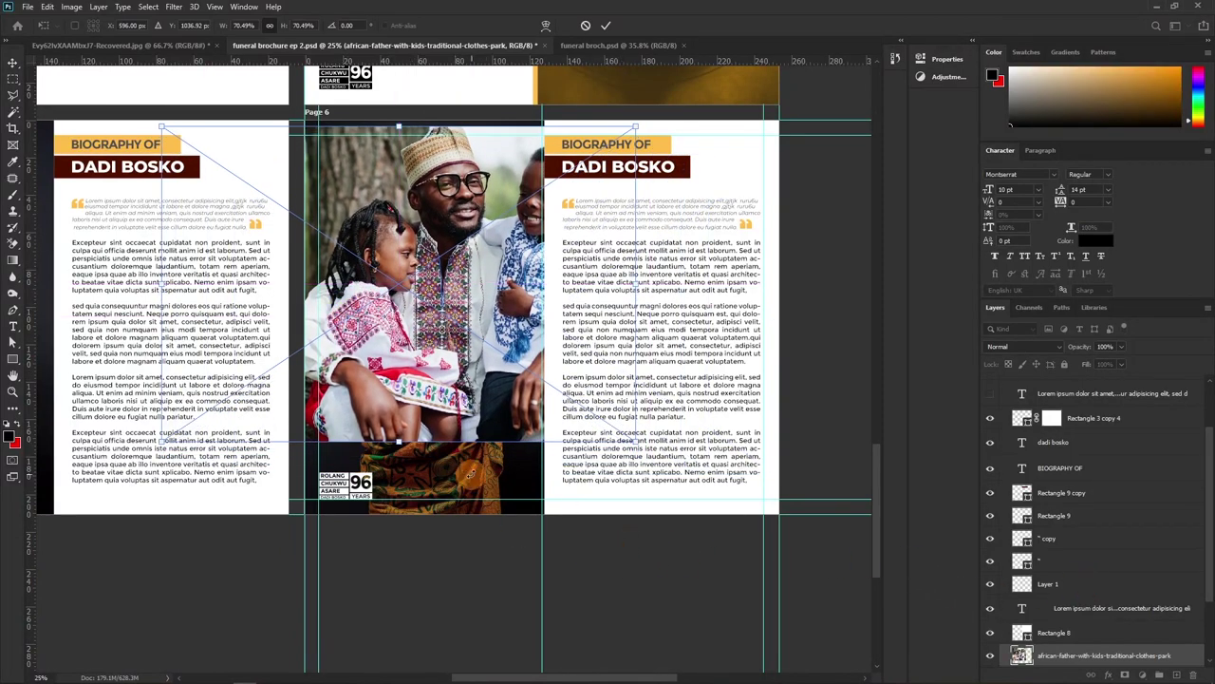
# Scale the family photo to 86.56% and shift it left into Page 6's photo panel
pyautogui.moveTo(402, 445); pyautogui.dragTo(409, 515)
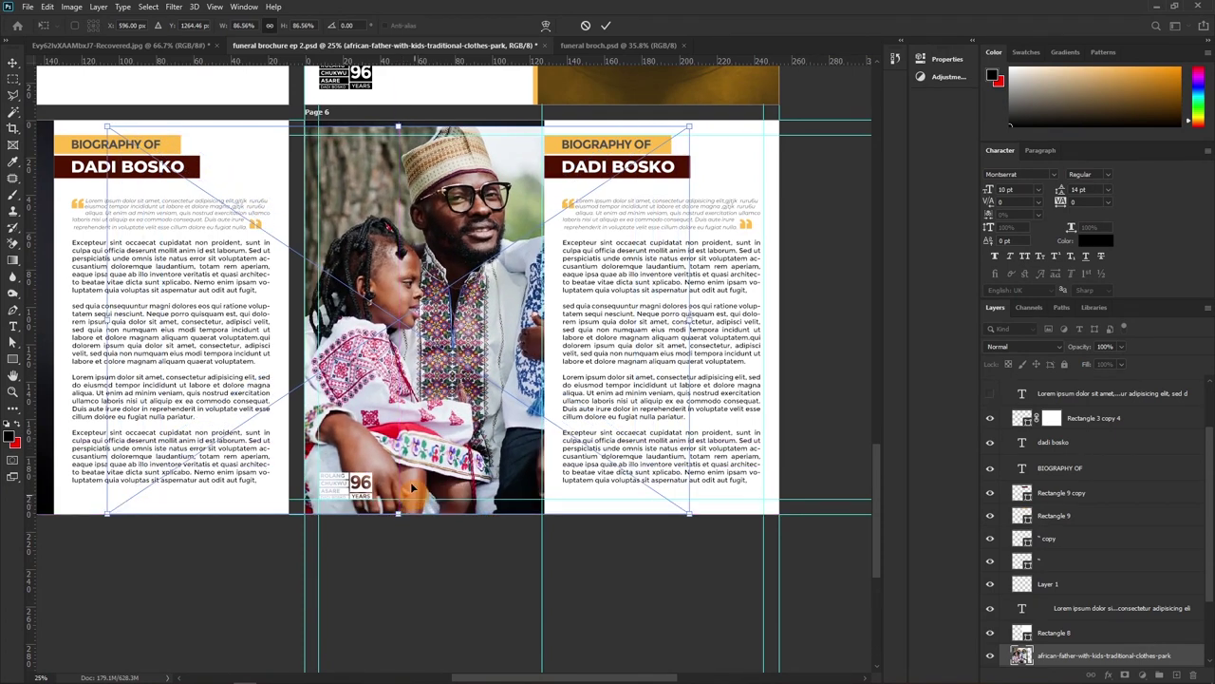
pyautogui.moveTo(426, 353); pyautogui.dragTo(400, 352)
pyautogui.moveTo(390, 351); pyautogui.dragTo(389, 356)
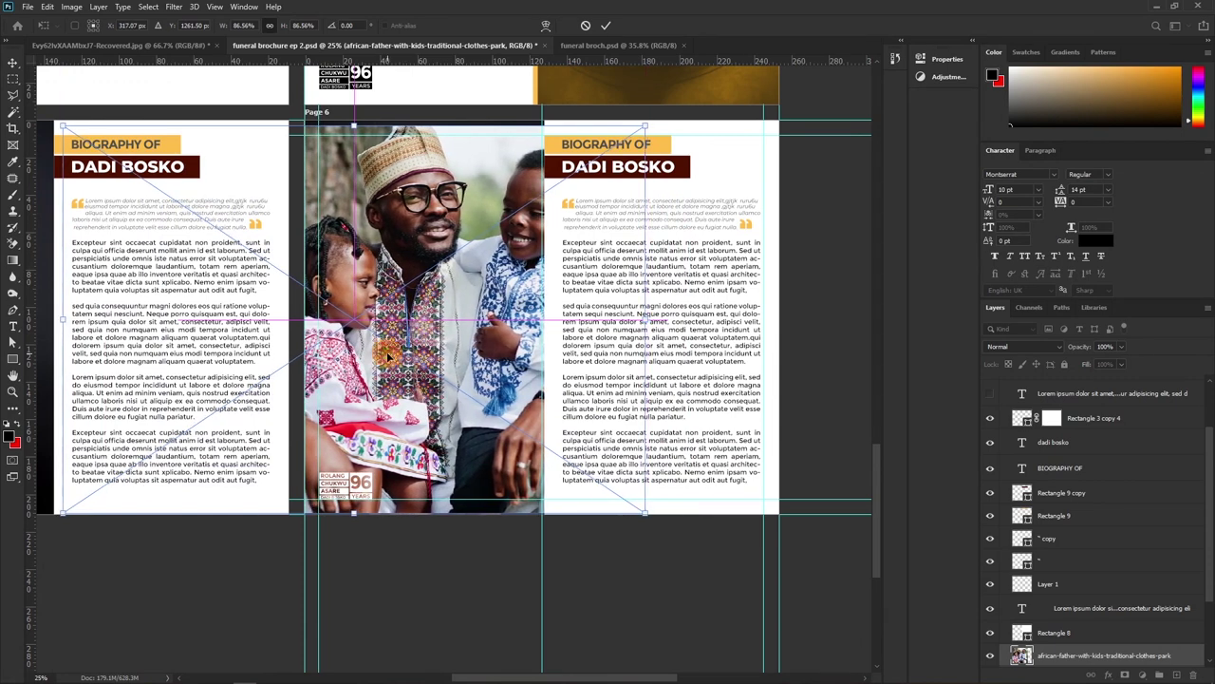
pyautogui.click(605, 26)
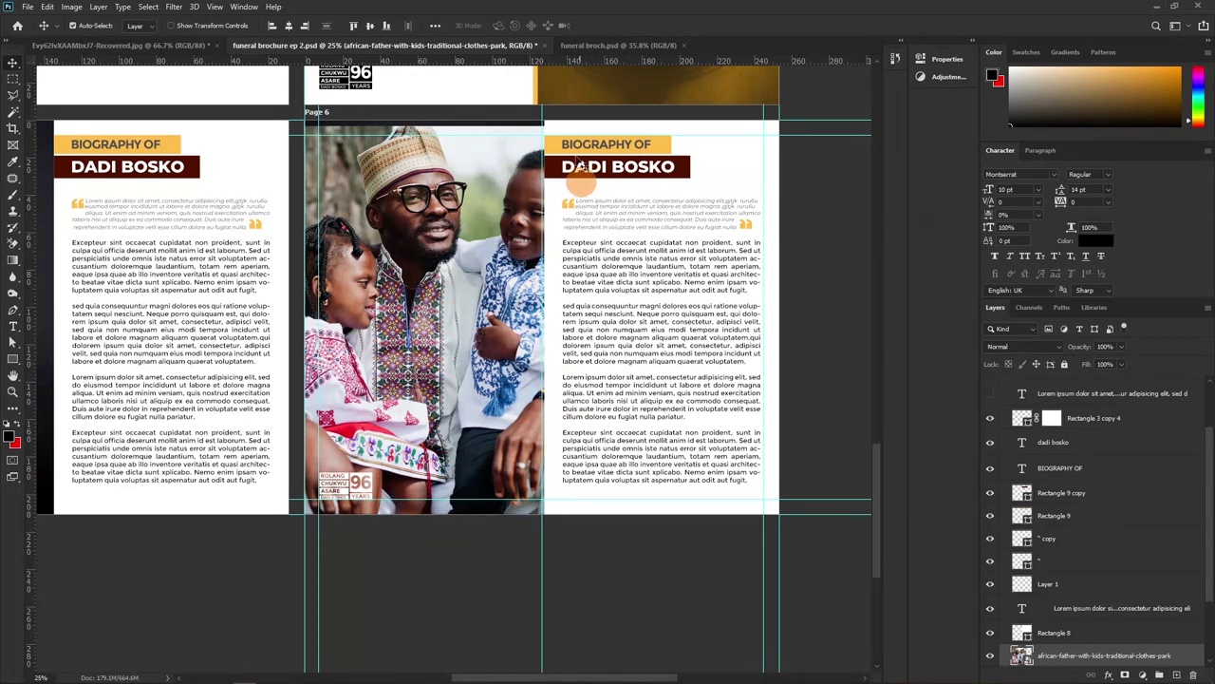
pyautogui.doubleClick(638, 145)
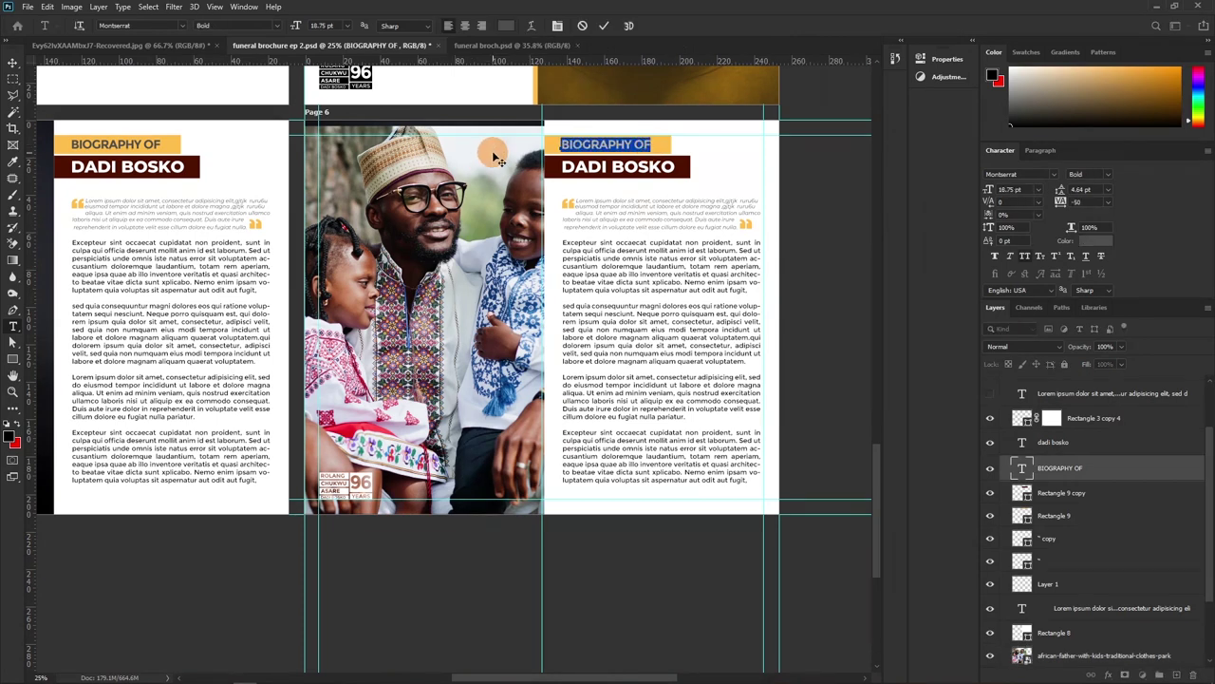
pyautogui.write('TRIBUTE BY')
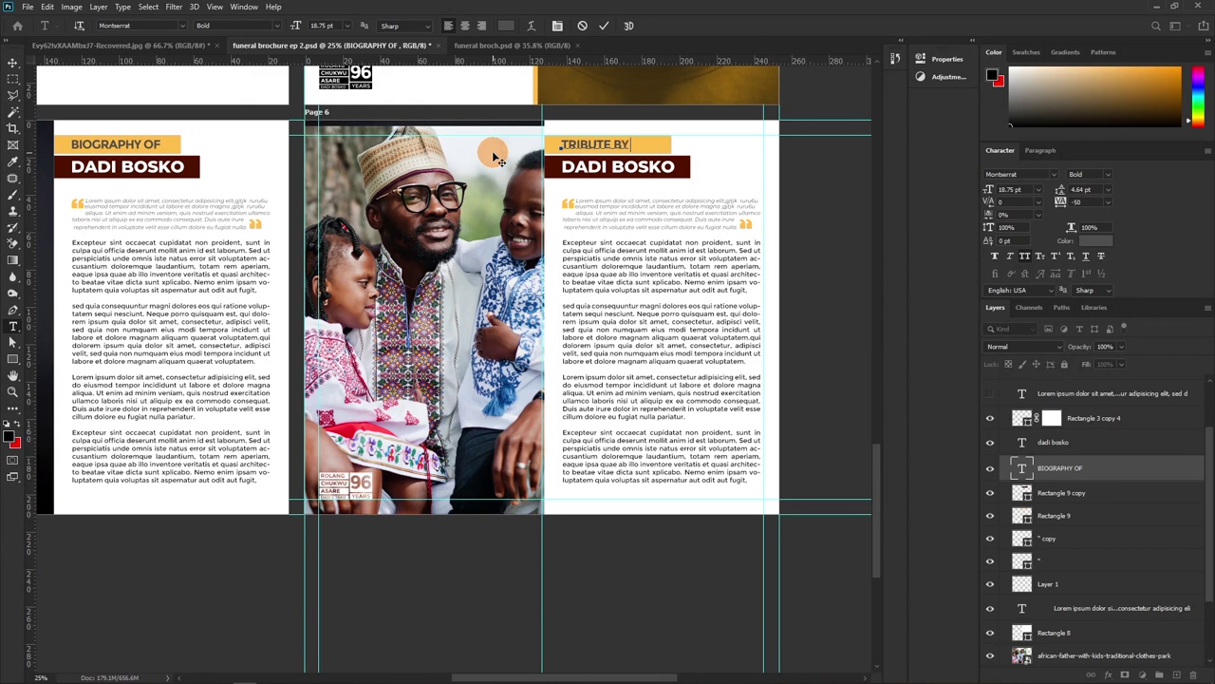
pyautogui.click(604, 26)
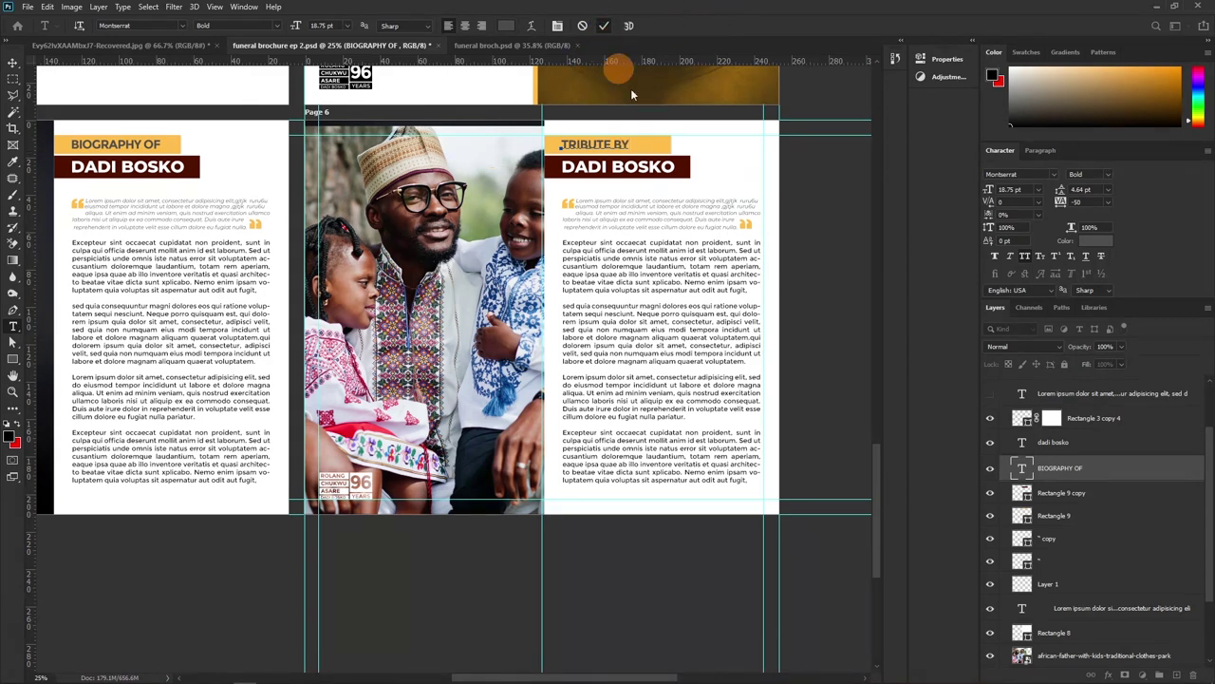
pyautogui.click(656, 167)
pyautogui.hotkey('ctrl', 'a')
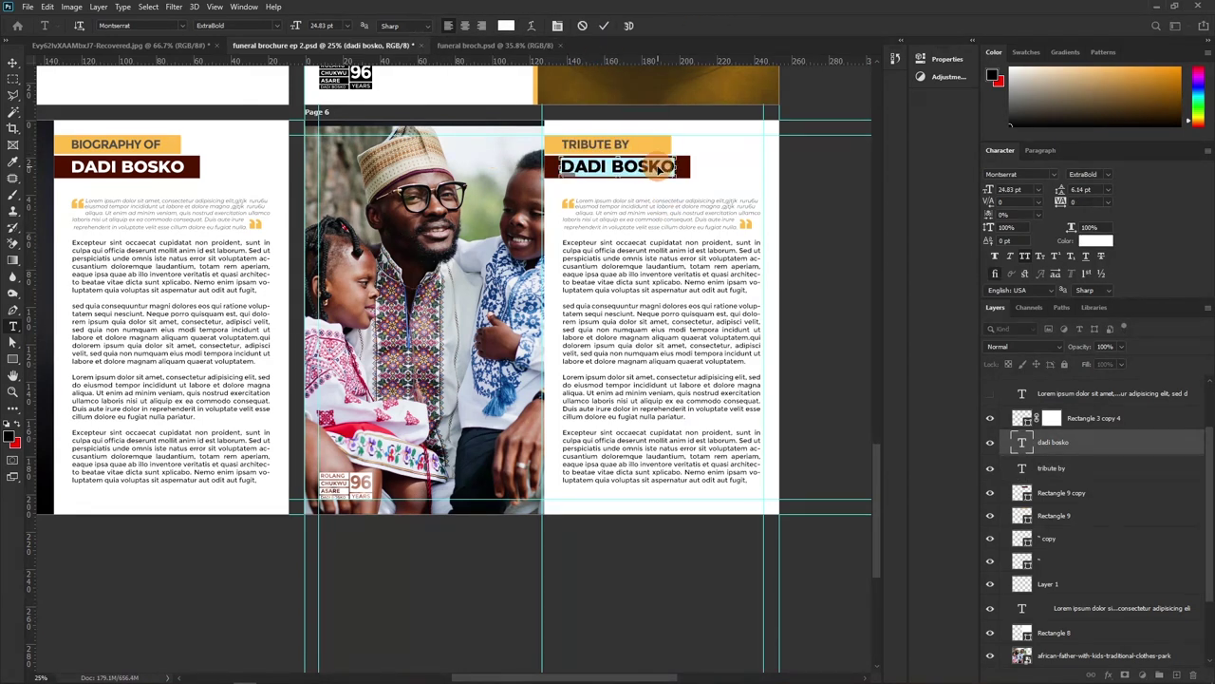
pyautogui.write('CHILDREN')
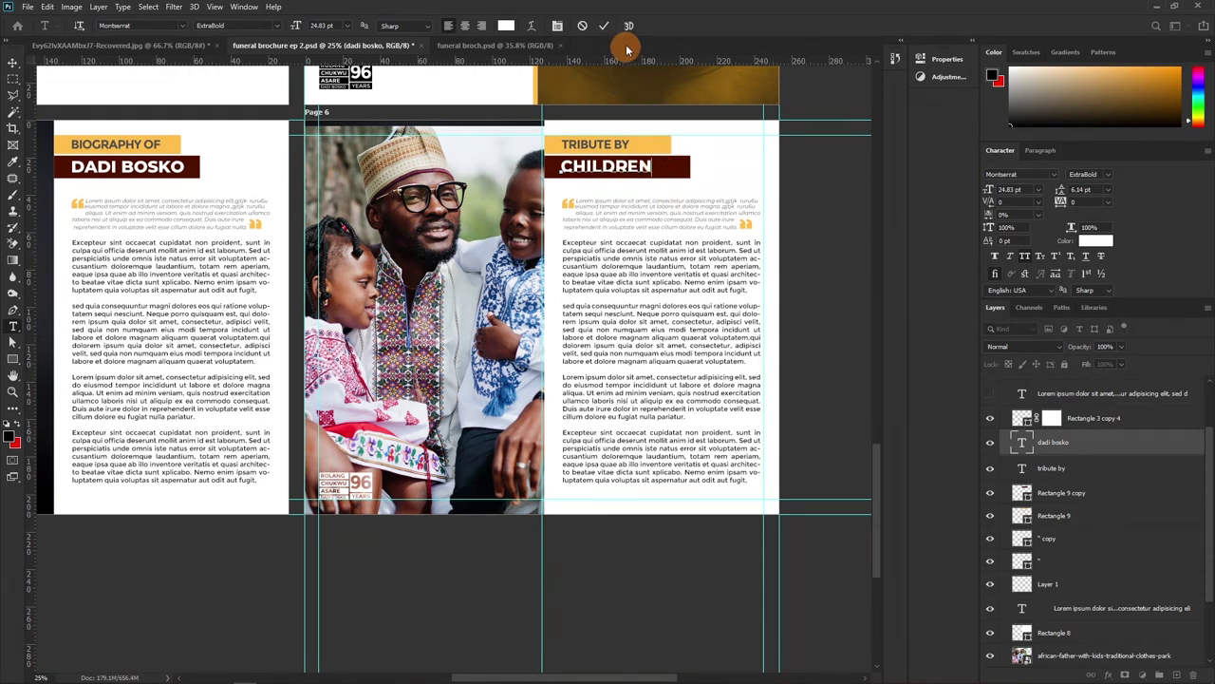
pyautogui.click(604, 26)
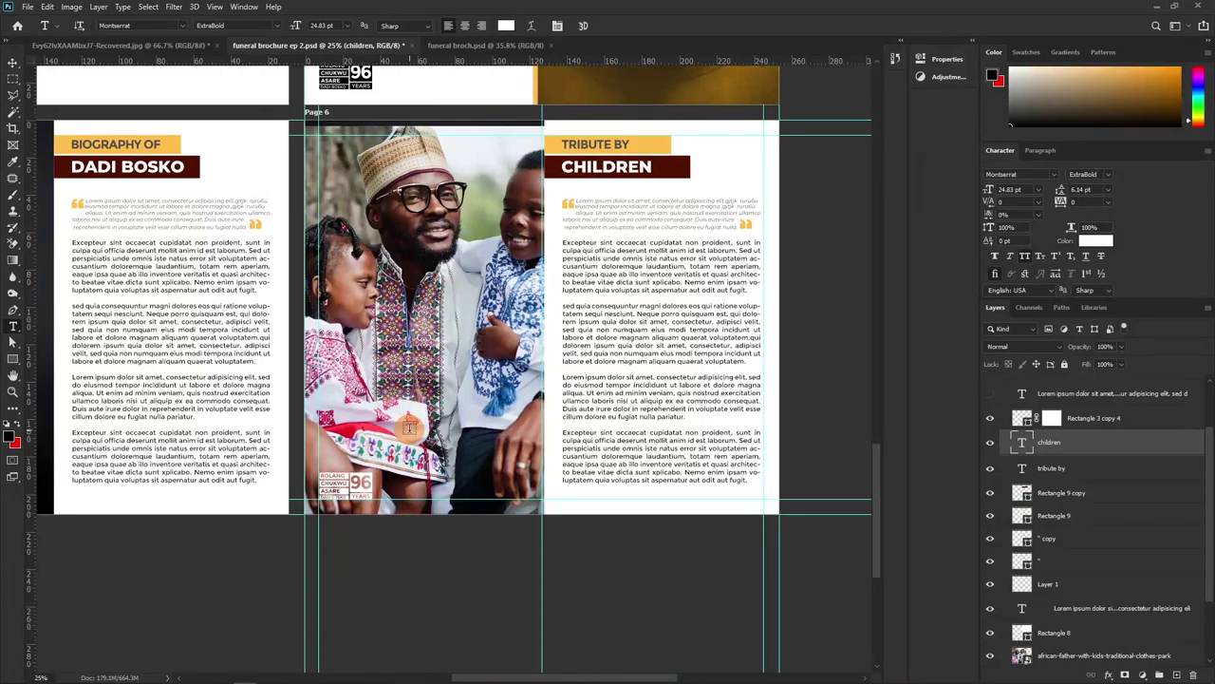
# Paste replacement body text and delete the extra passages so the column ends at 'nulla pariatur.'
pyautogui.hotkey('ctrl', '+')
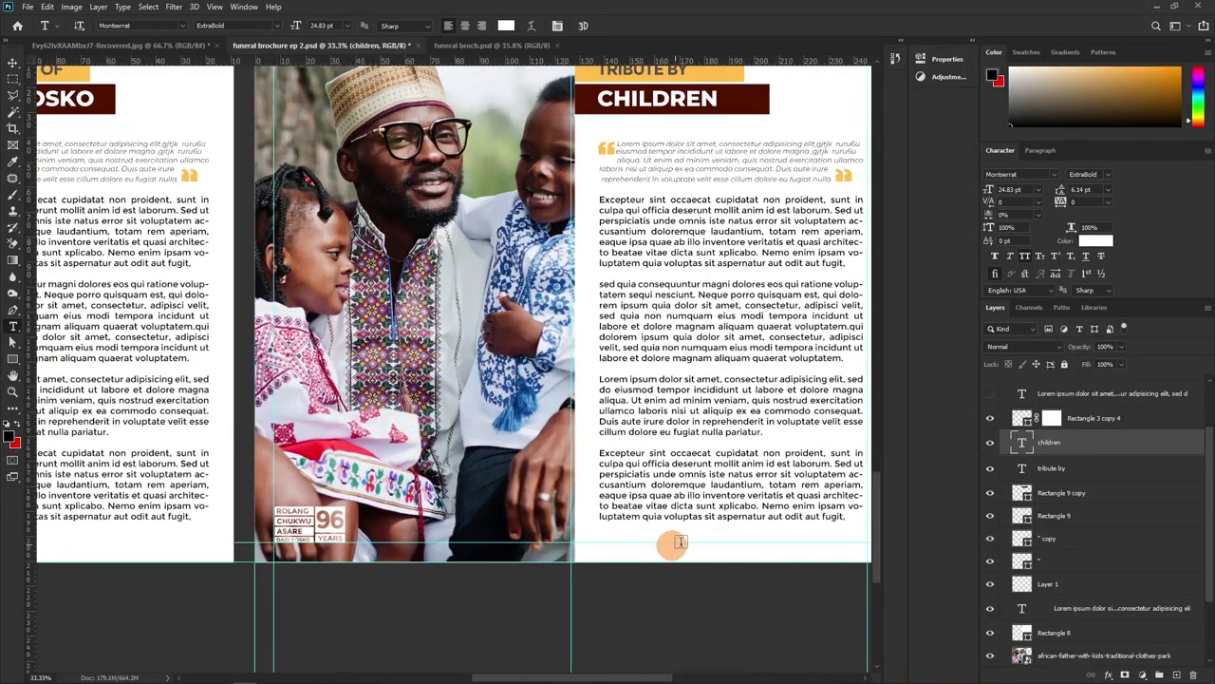
pyautogui.scroll(-5, 682, 309)
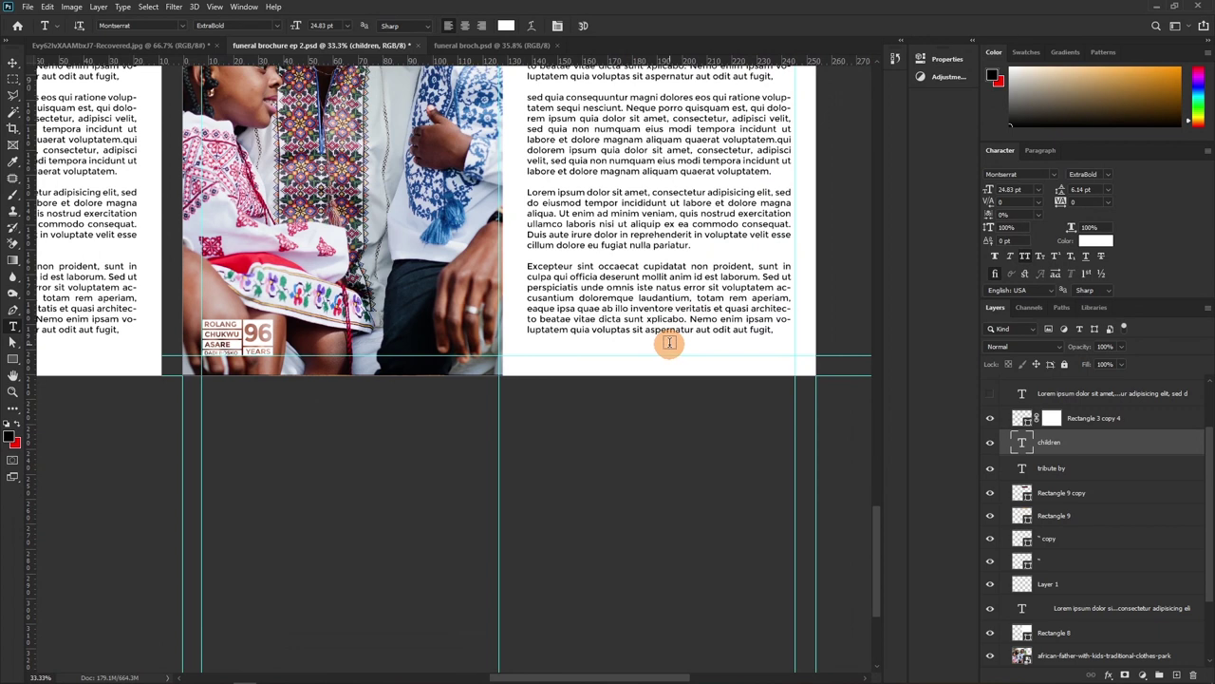
pyautogui.click(723, 319)
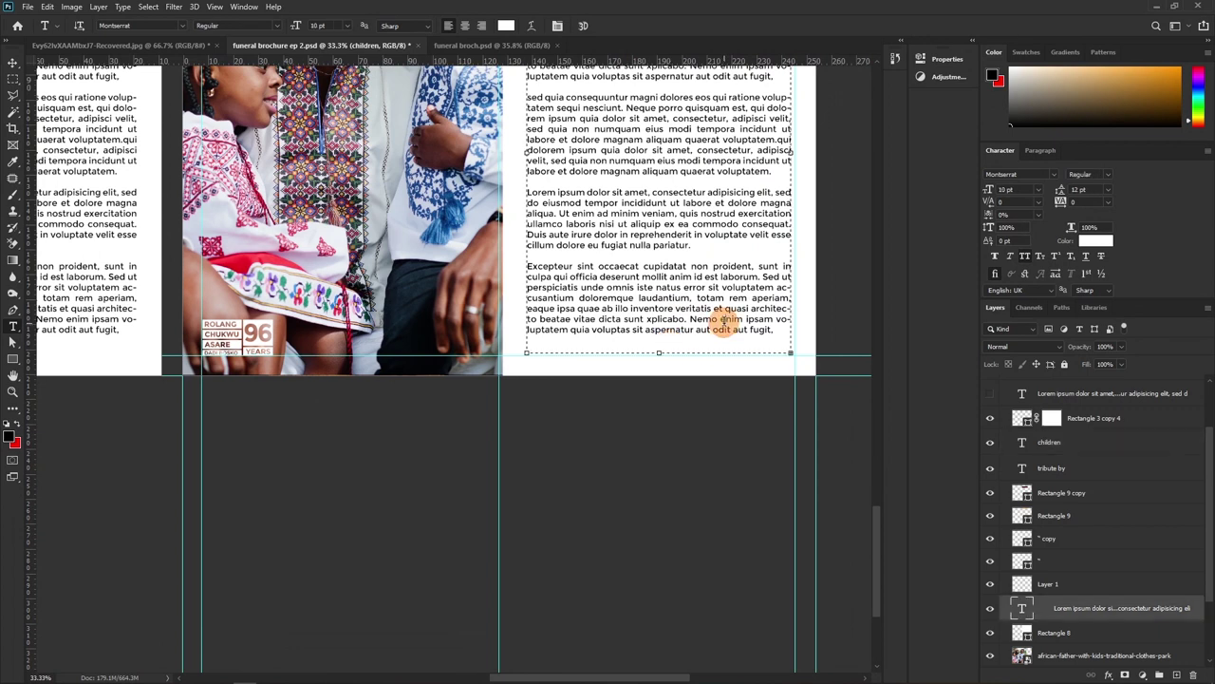
pyautogui.moveTo(775, 329); pyautogui.dragTo(522, 275)
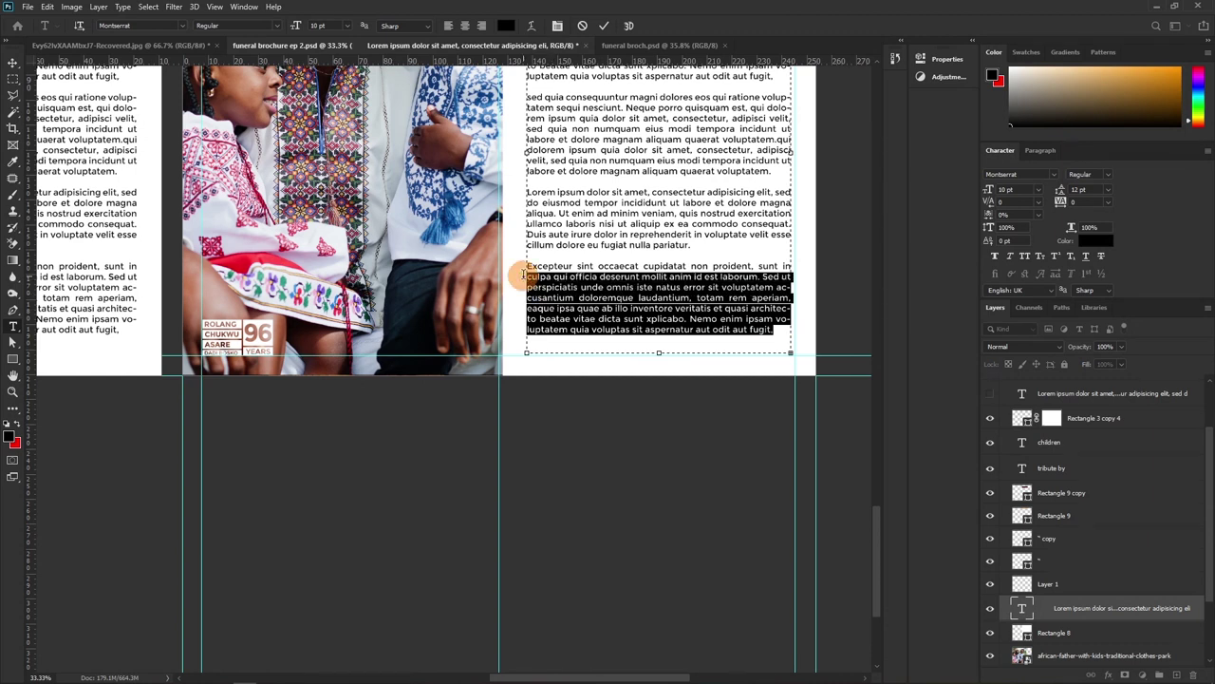
pyautogui.write('sed quia consequuntur magni dolores eos qui ratione voluptatem sequi nesciunt. Neque porro quisquam est, qui dolorem ipsum quia dolor sit amet, consectetur, adipisci velit, sed quia non numquam eius modi tempora incidunt ut labore et dolore magnam aliquam quaerat voluptatem.qui dolorem')
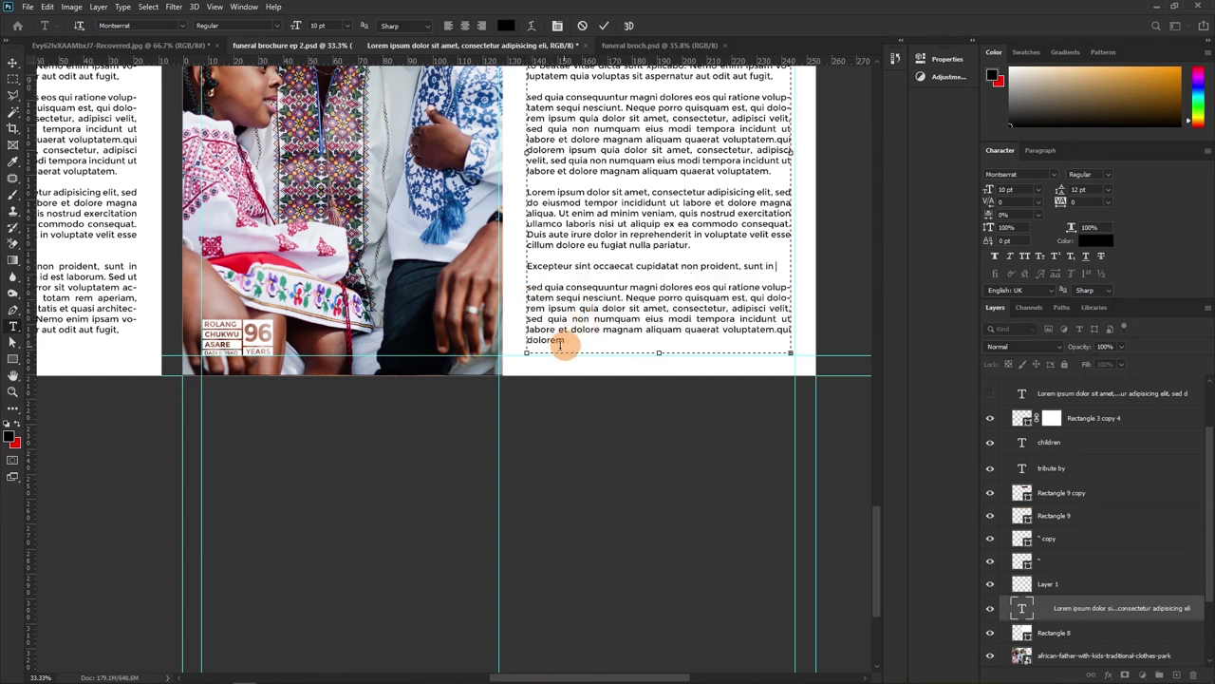
pyautogui.moveTo(567, 342); pyautogui.dragTo(503, 286)
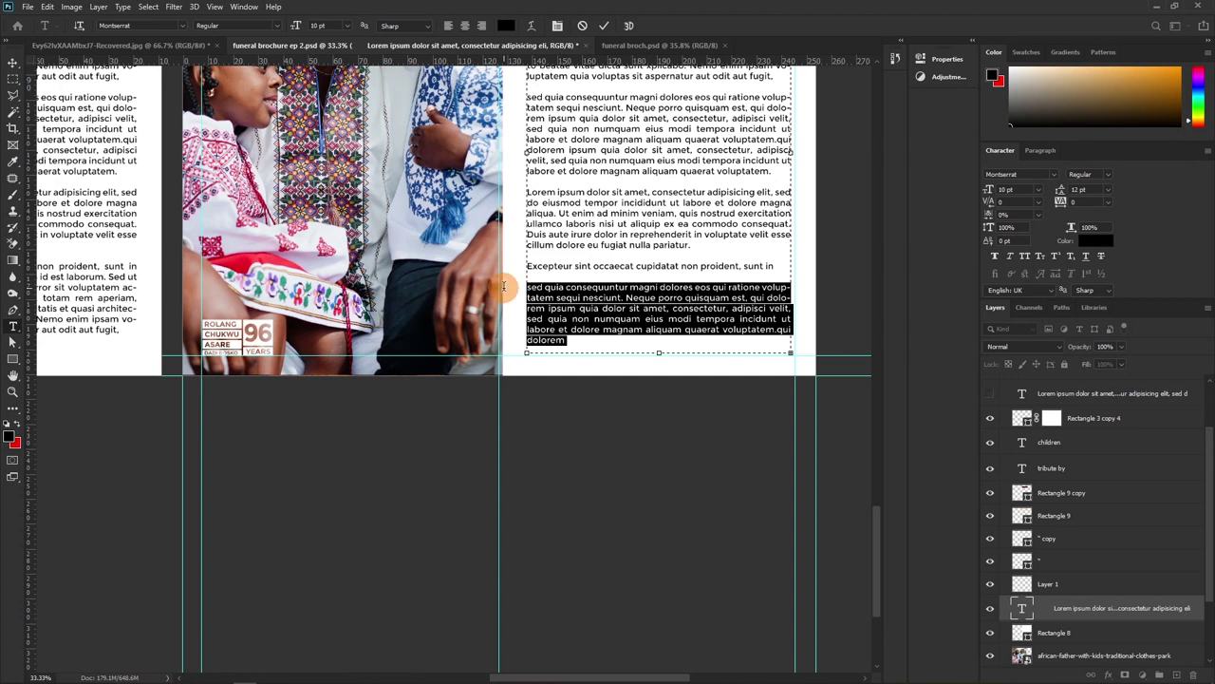
pyautogui.press('BackSpace')
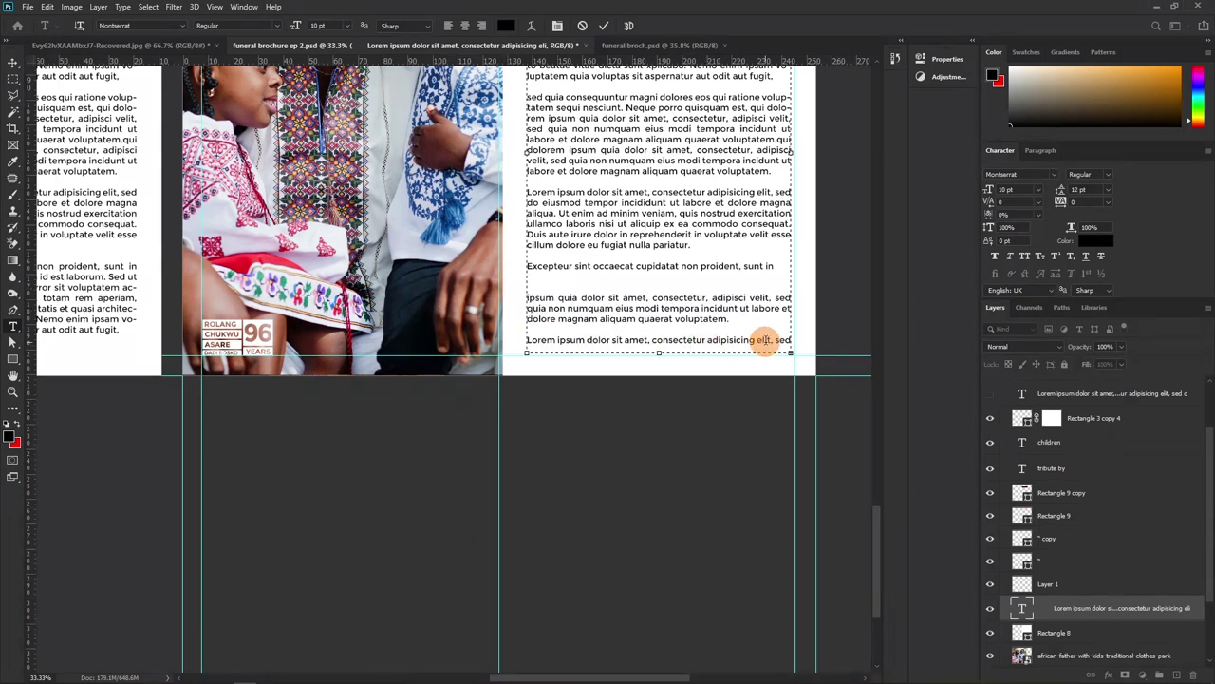
pyautogui.moveTo(778, 339); pyautogui.dragTo(506, 270)
pyautogui.press('BackSpace')
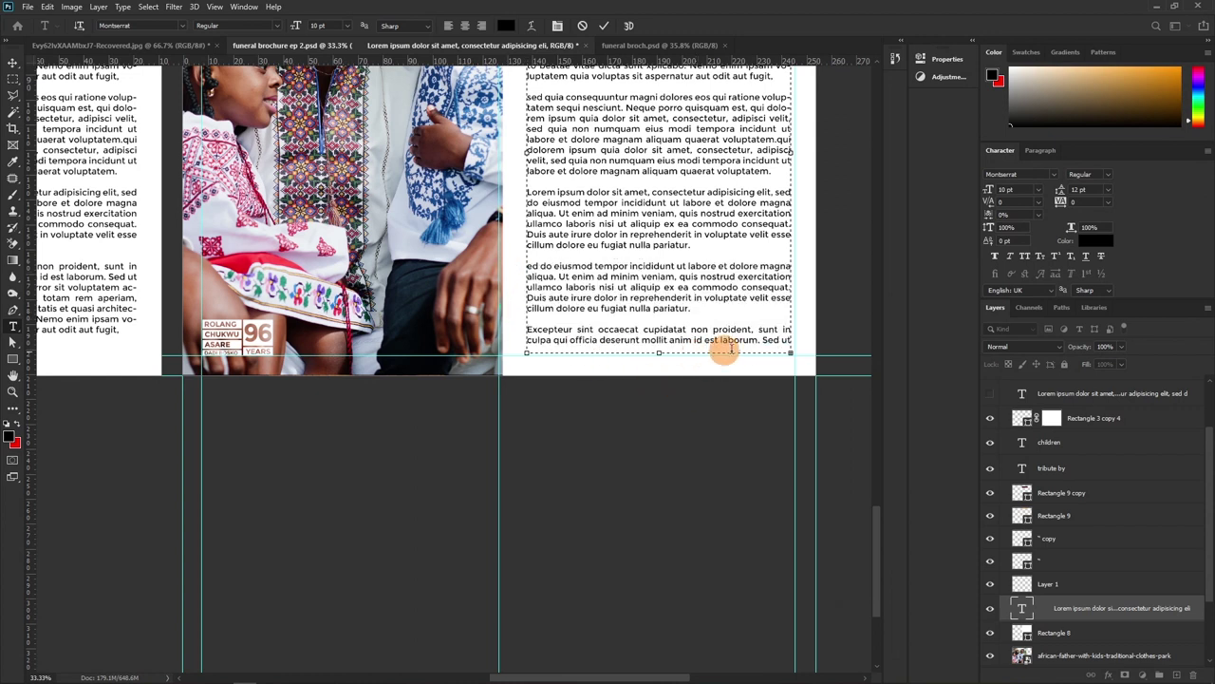
pyautogui.hotkey('alt', 'Tab')
pyautogui.hotkey('alt', 'Tab')
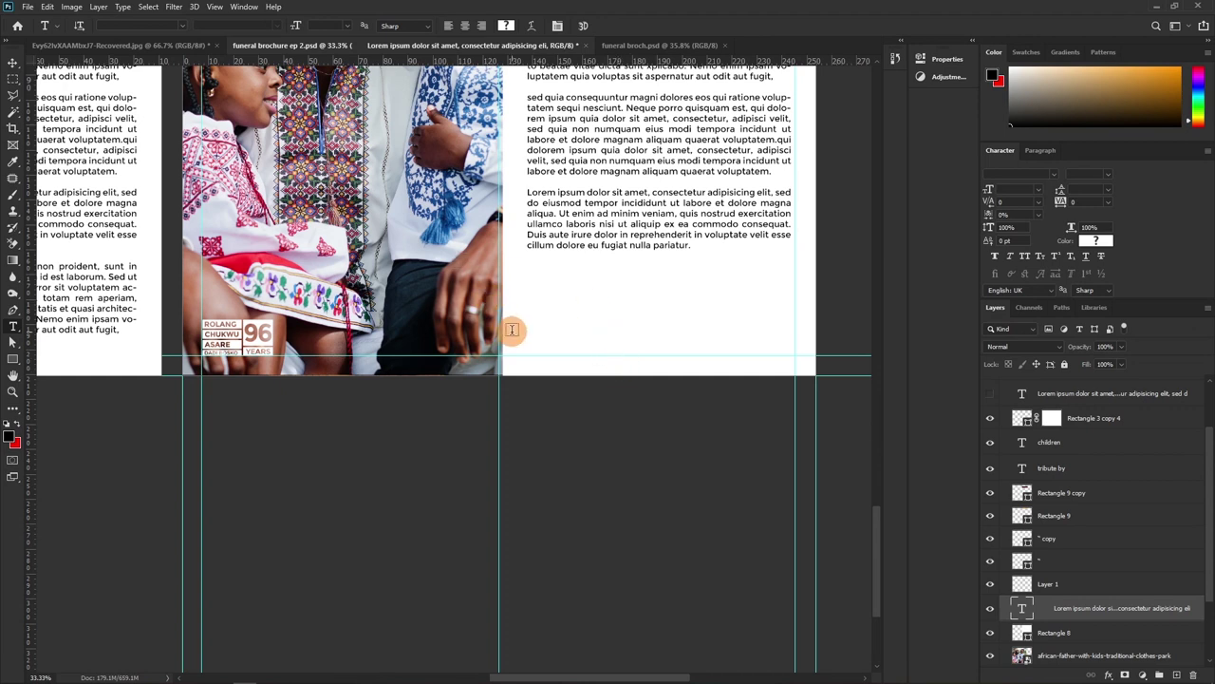
# Paste 'Rest in Peace' below the tribute text in All Caps, with PEACE in Black weight
pyautogui.click(549, 294)
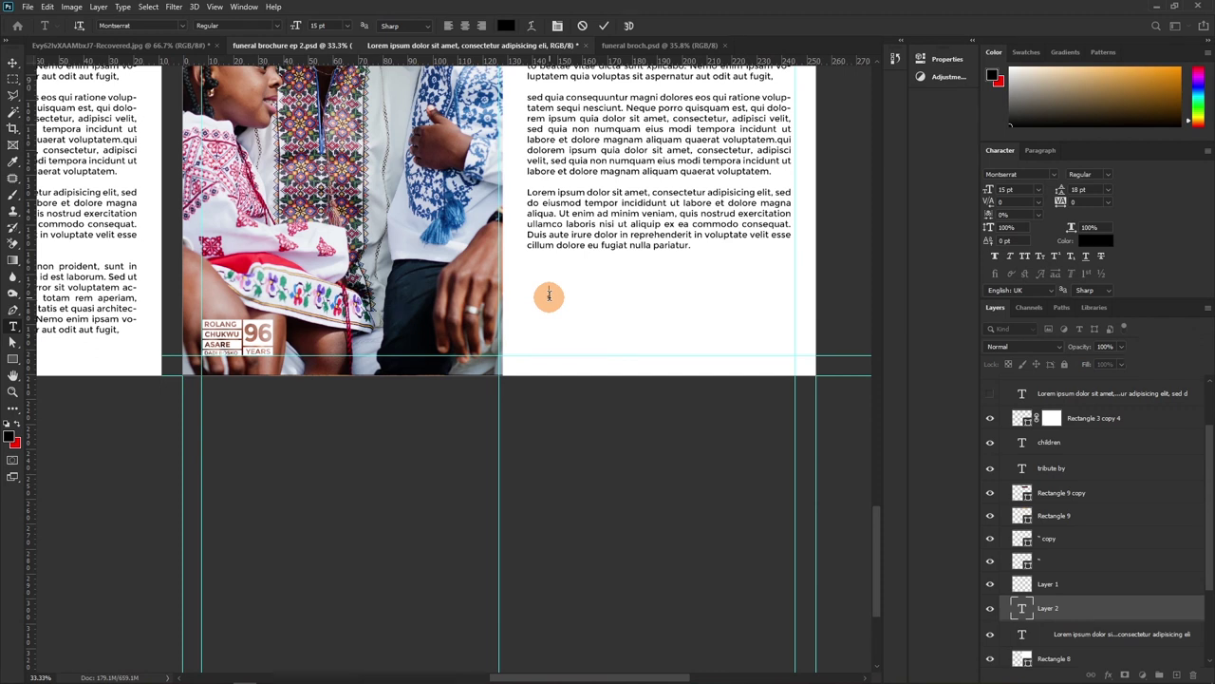
pyautogui.write('Rest in Peace')
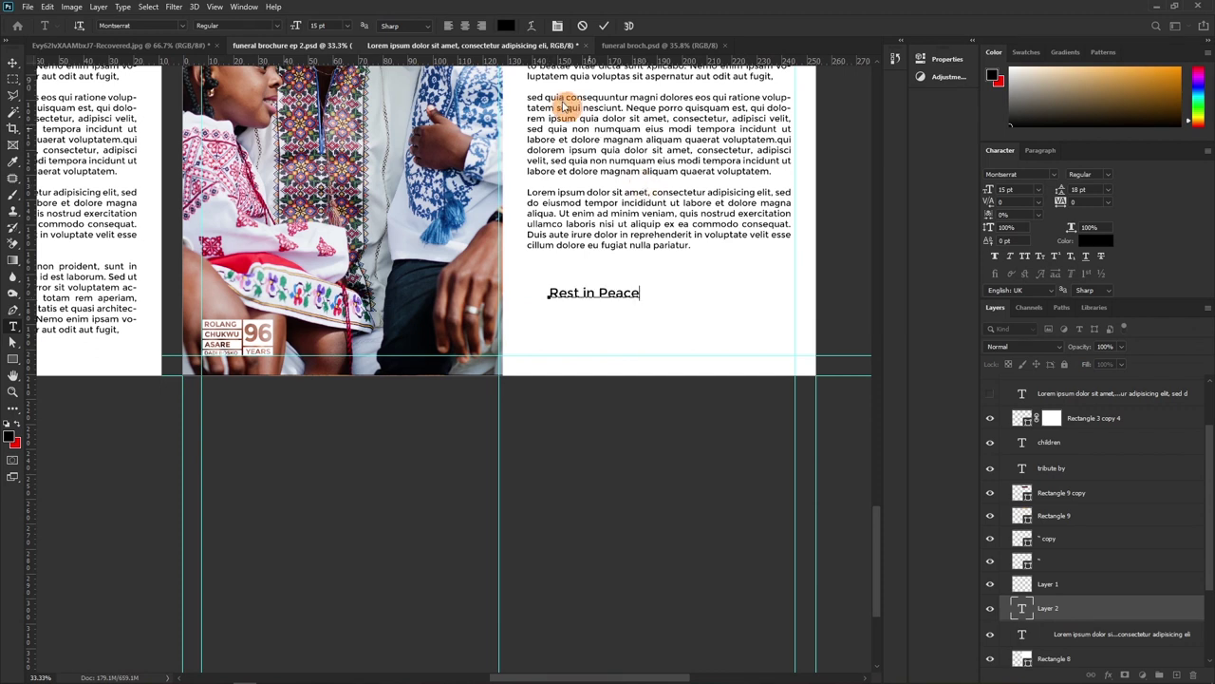
pyautogui.click(603, 25)
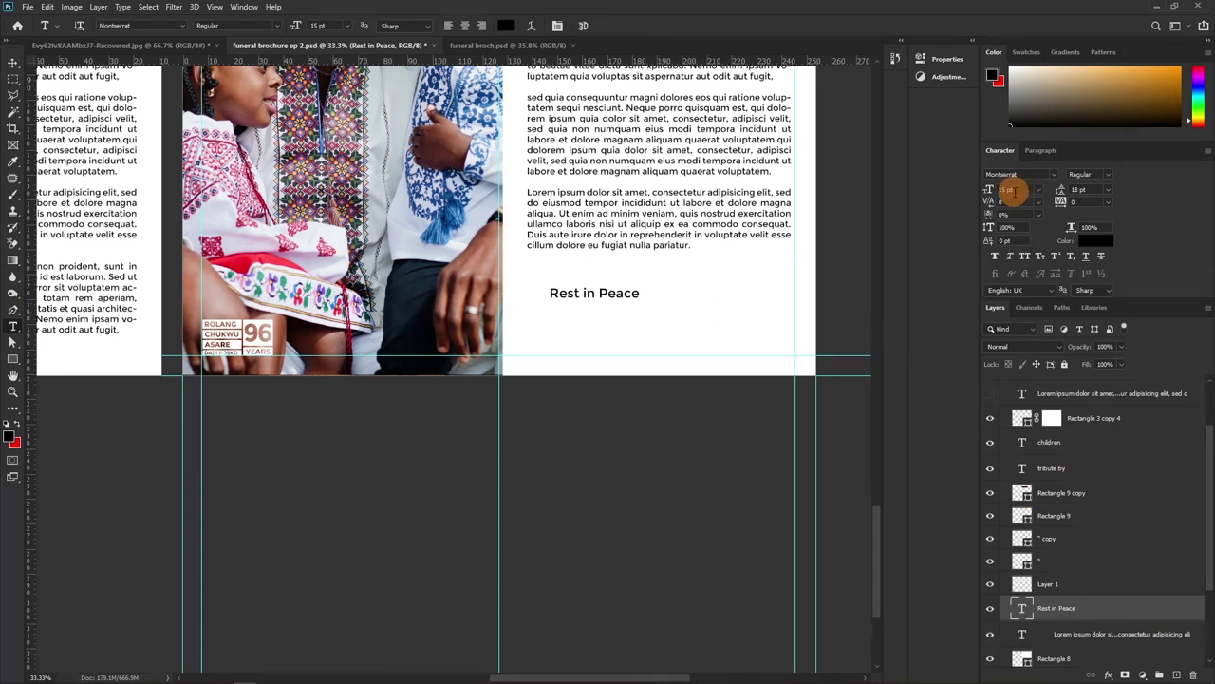
pyautogui.click(1024, 257)
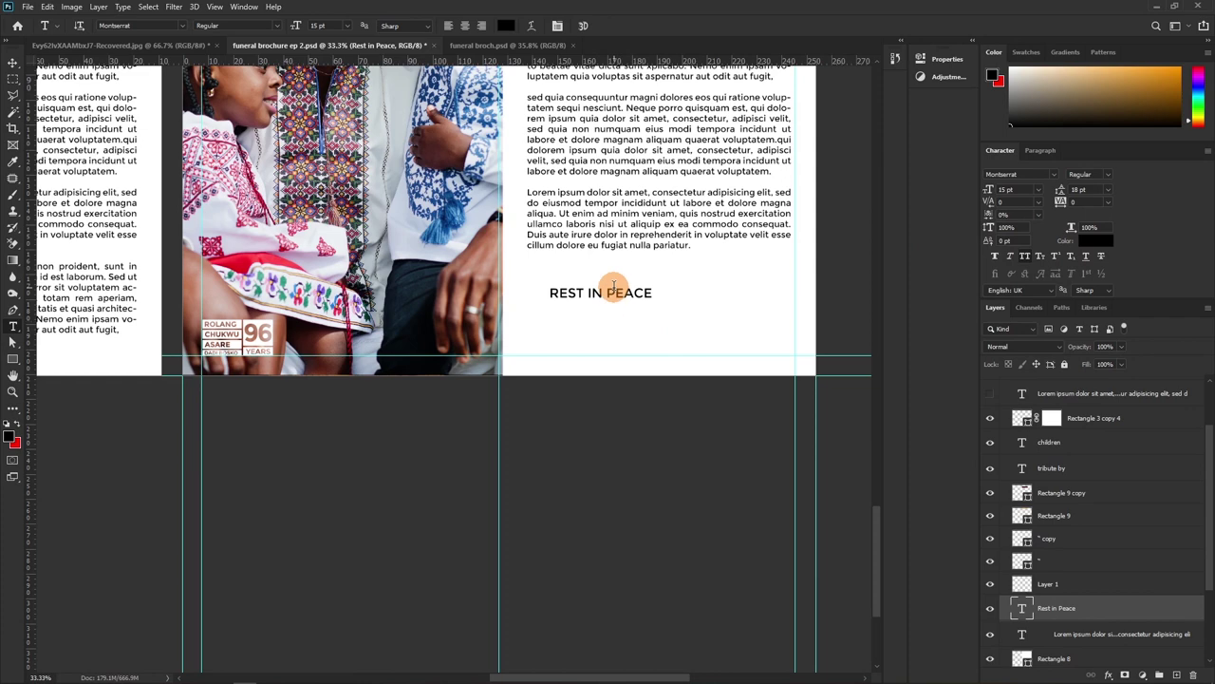
pyautogui.moveTo(606, 293); pyautogui.dragTo(662, 294)
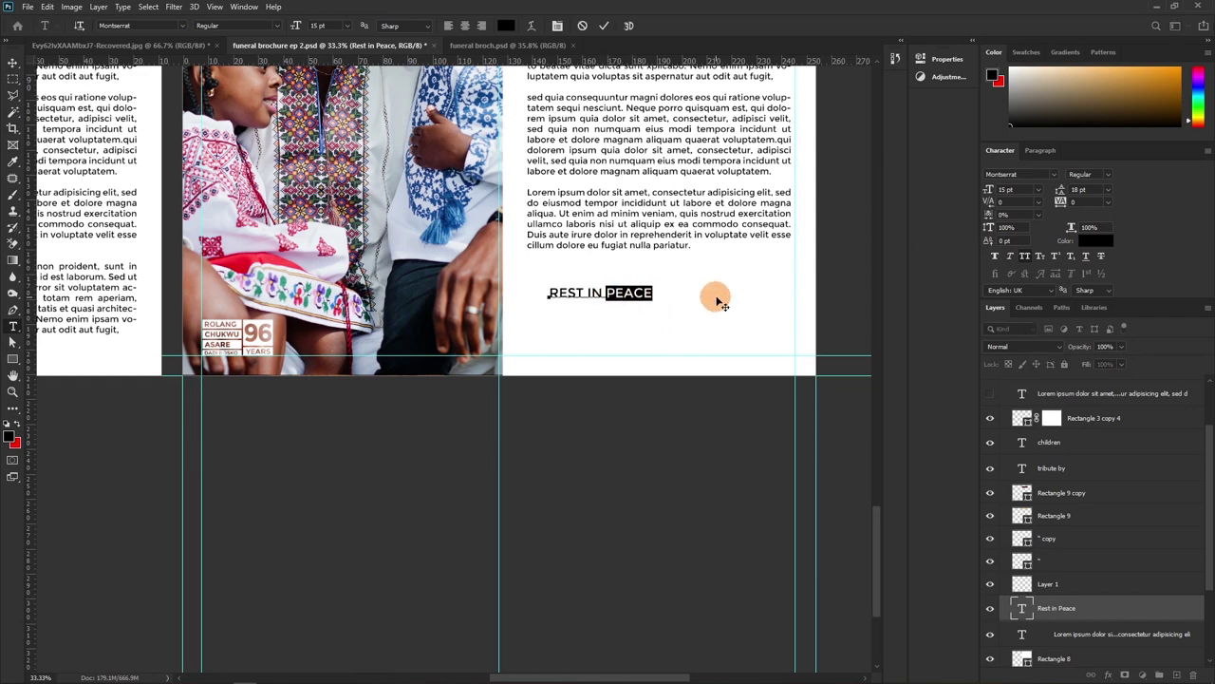
pyautogui.click(1107, 175)
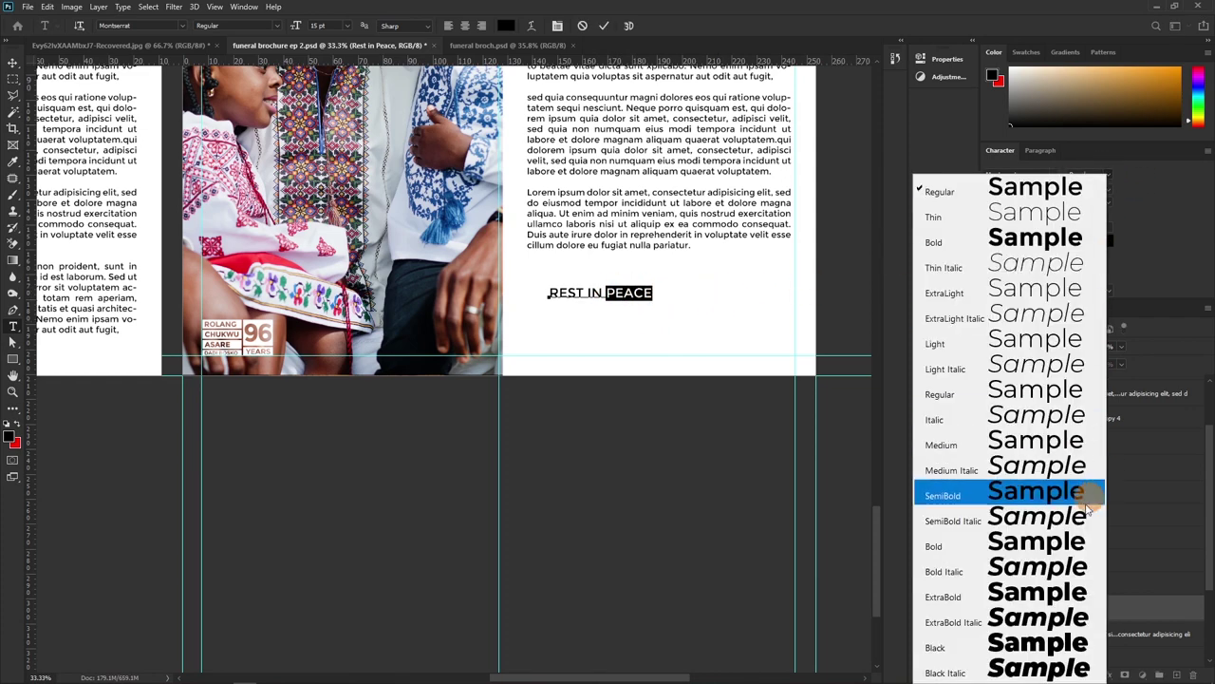
pyautogui.click(1049, 645)
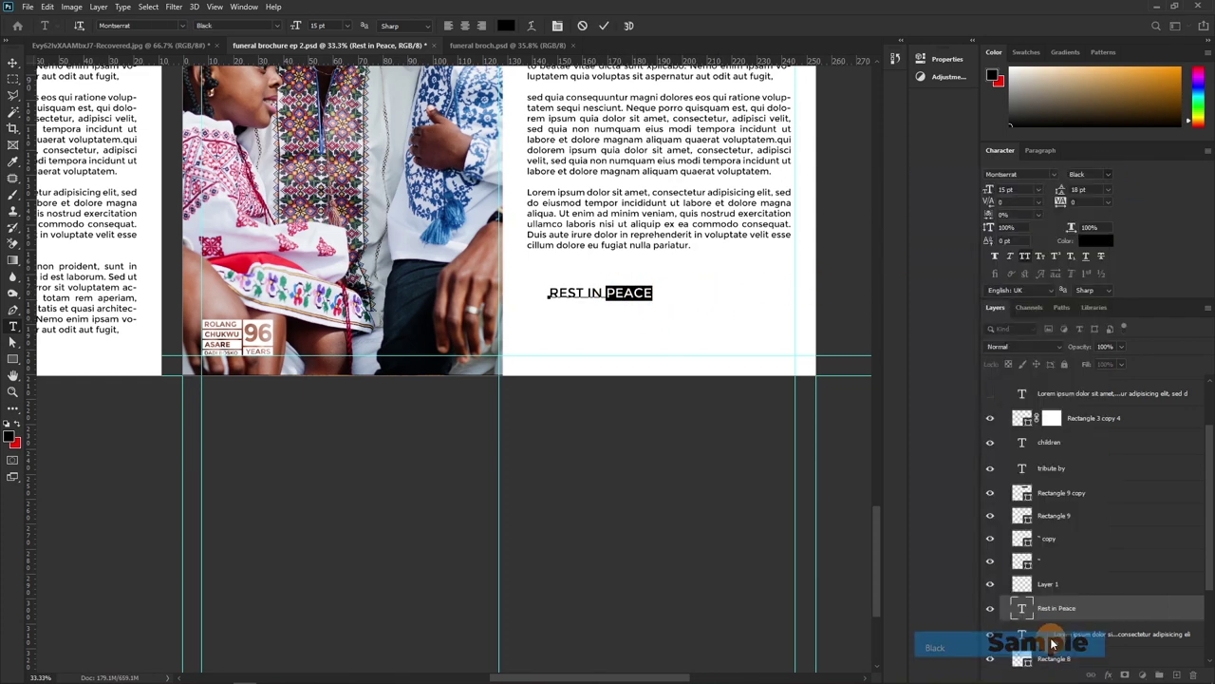
pyautogui.click(603, 27)
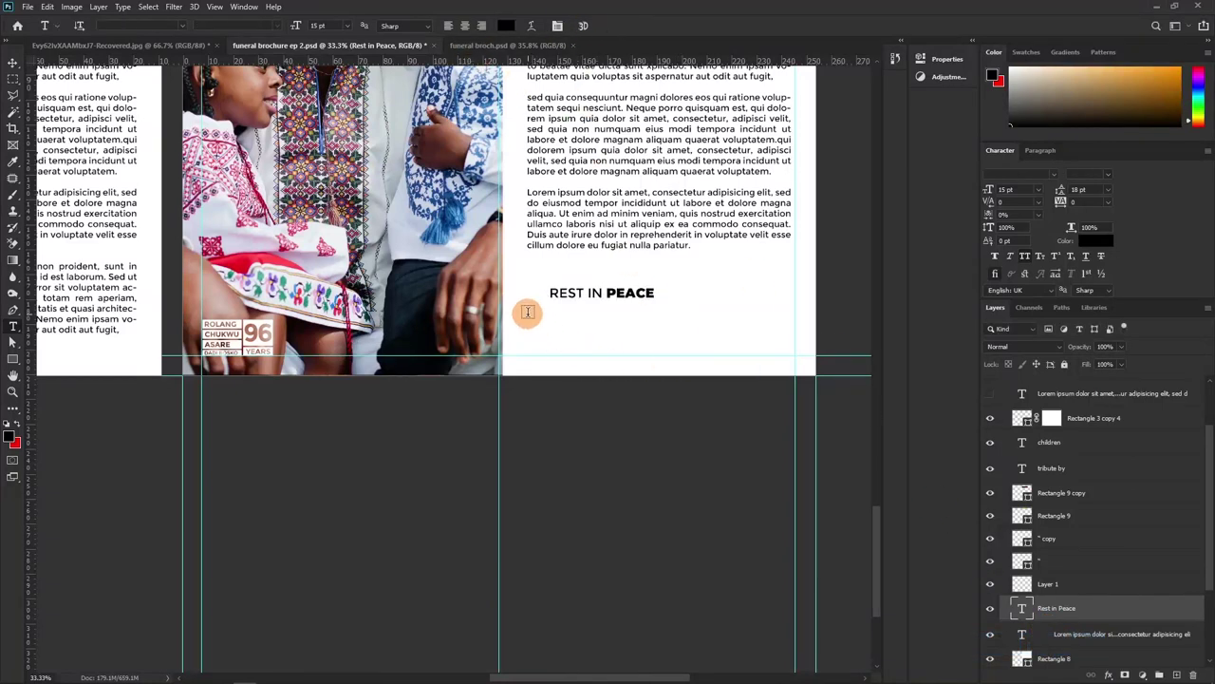
# Enlarge and position the REST IN PEACE line with Free Transform
pyautogui.press('v')
pyautogui.hotkey('ctrl', 't')
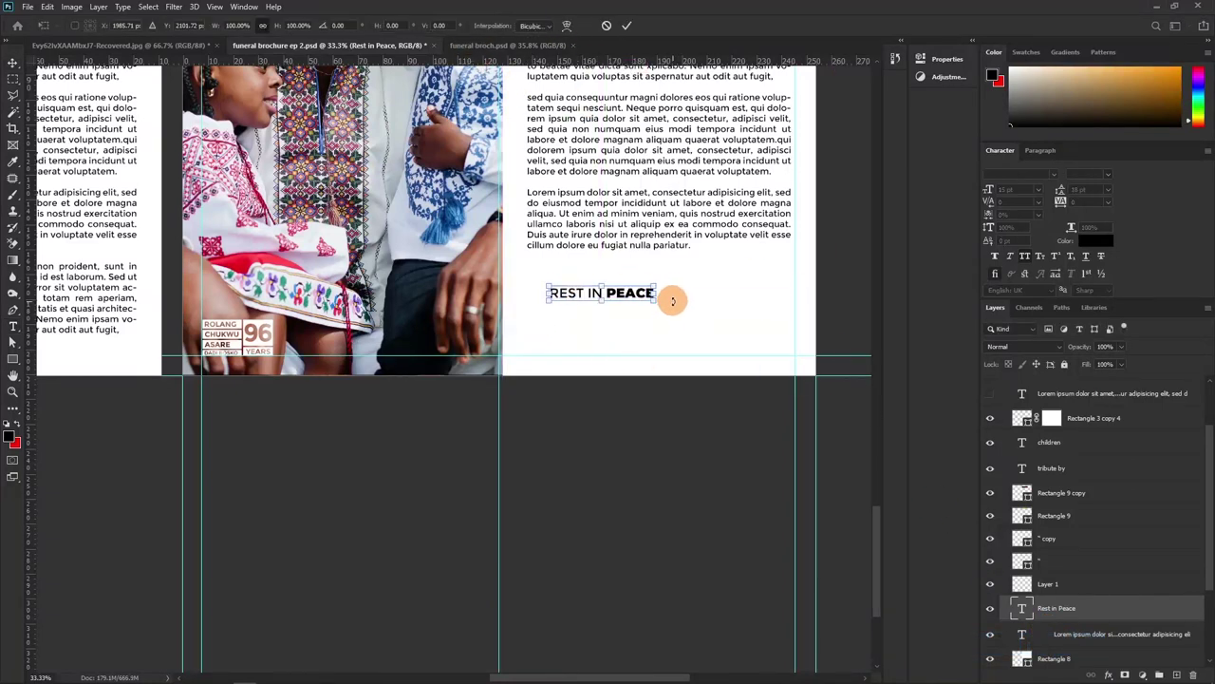
pyautogui.moveTo(654, 298); pyautogui.dragTo(712, 342)
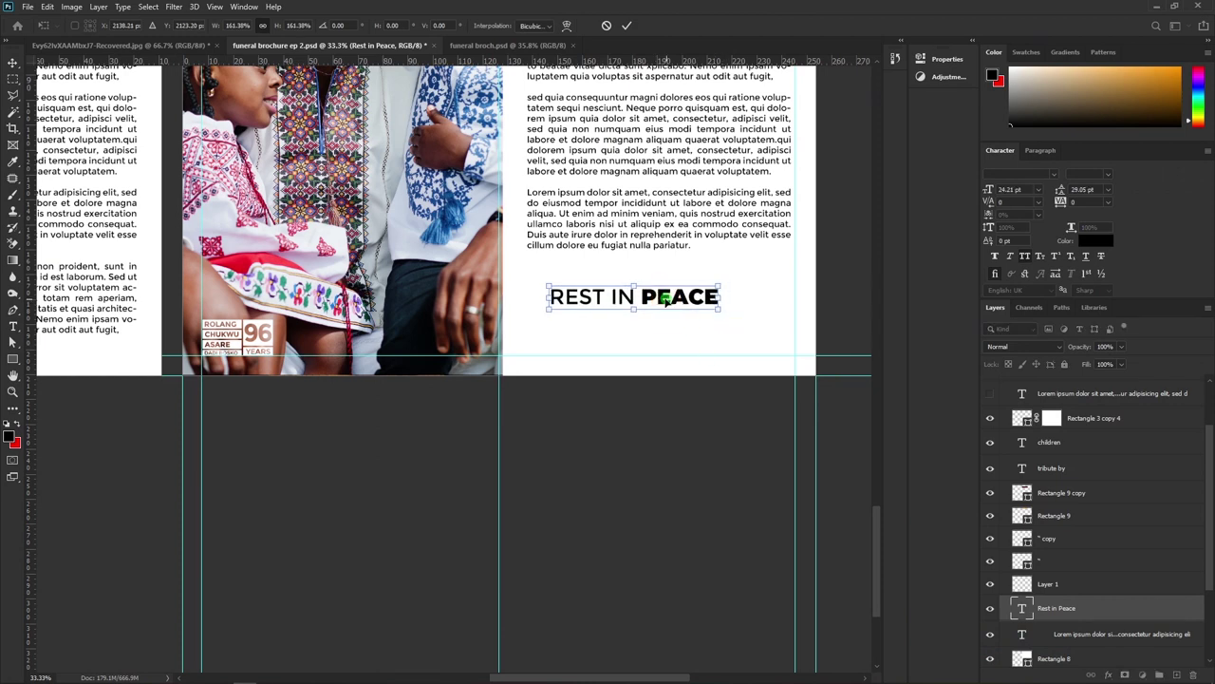
pyautogui.moveTo(636, 284); pyautogui.dragTo(646, 285)
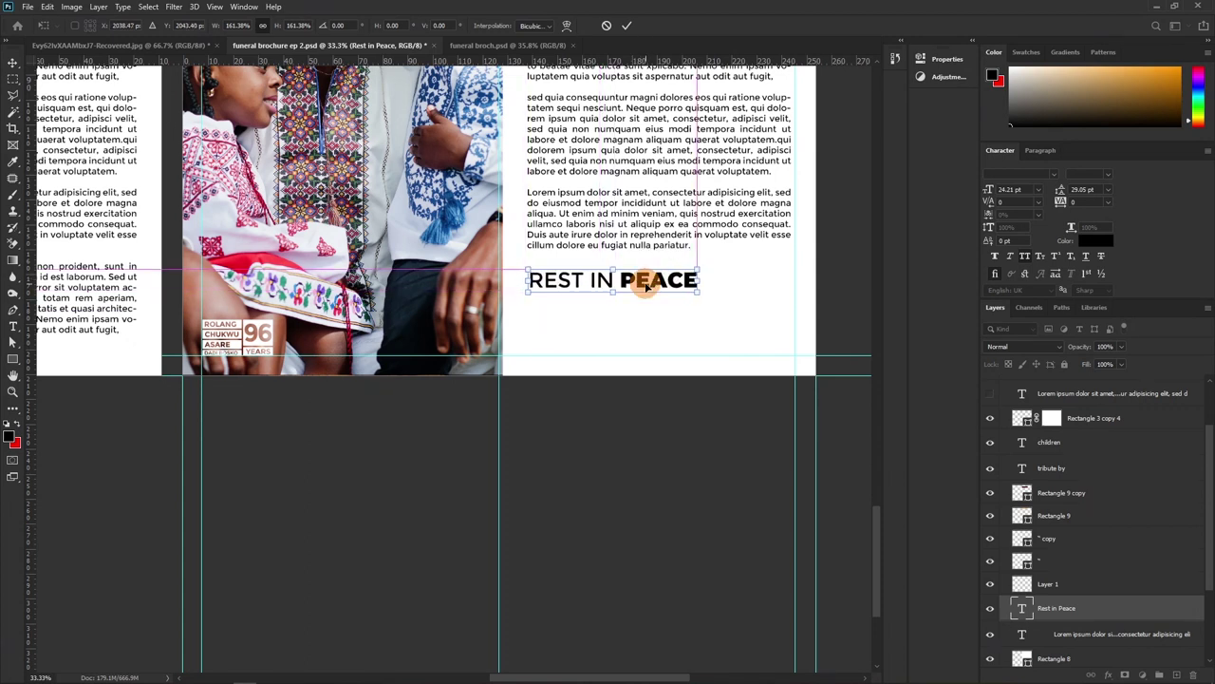
pyautogui.press('Return')
# Colour the REST IN PEACE text grey #5c5c5c and set its size to 16.21 pt
pyautogui.click(1091, 240)
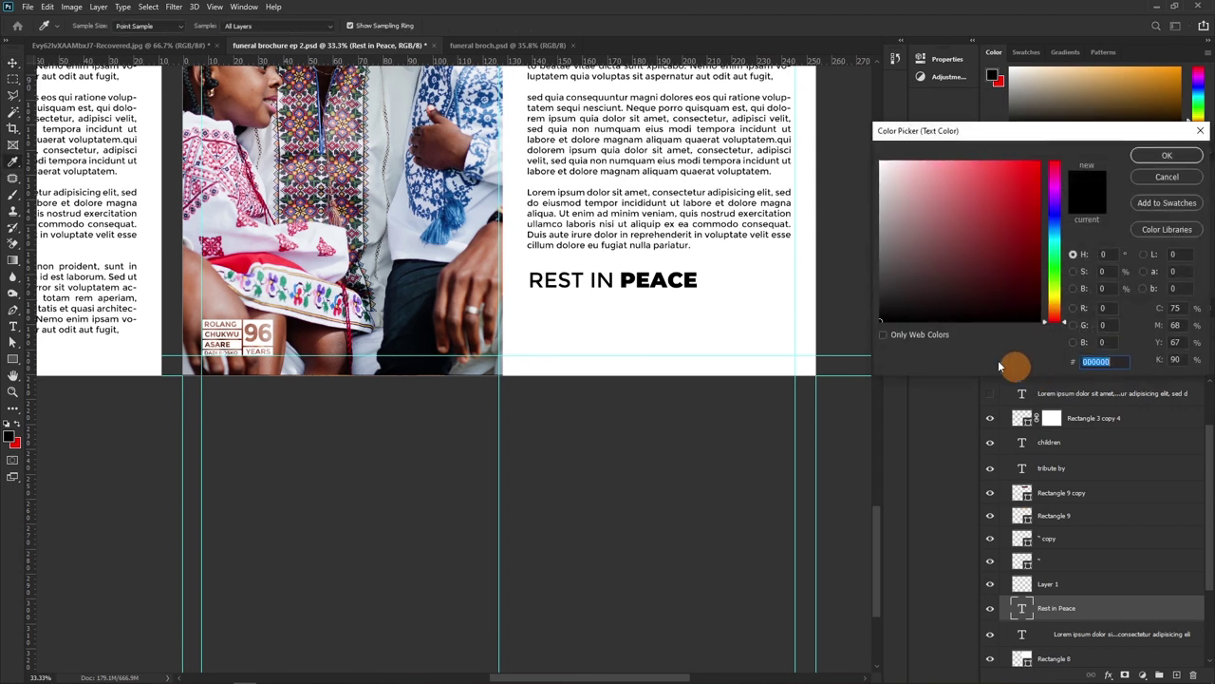
pyautogui.write('4e4e4e')
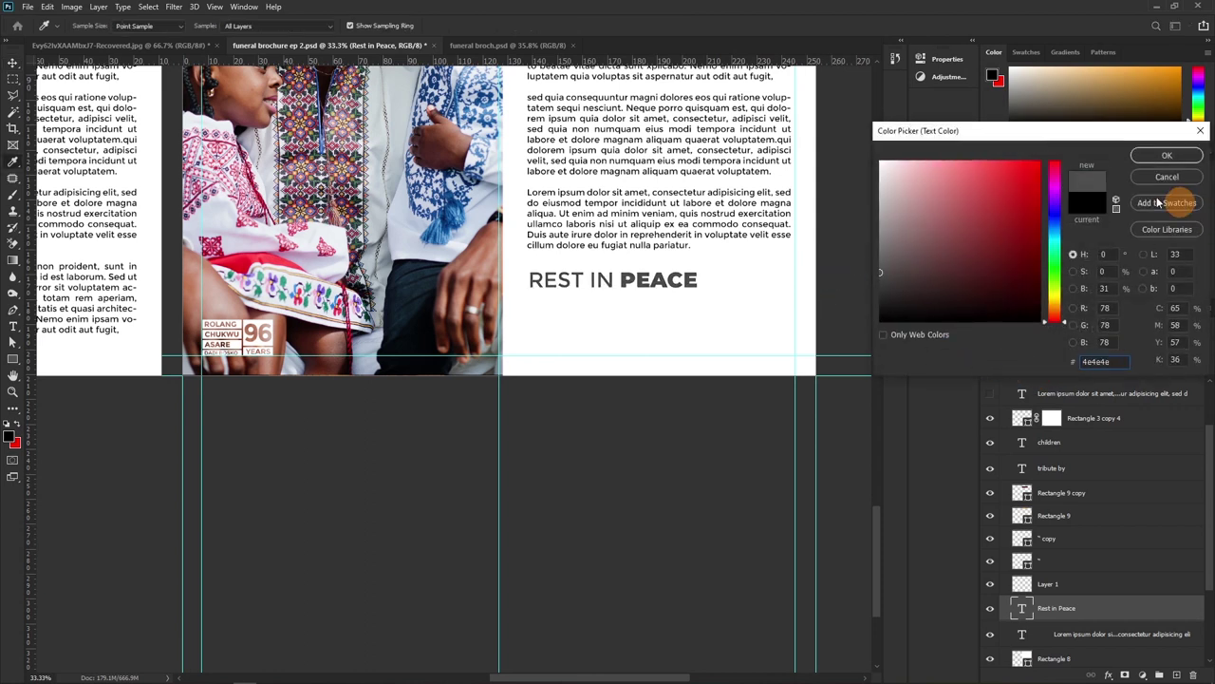
pyautogui.moveTo(883, 280); pyautogui.dragTo(880, 264)
pyautogui.click(1189, 156)
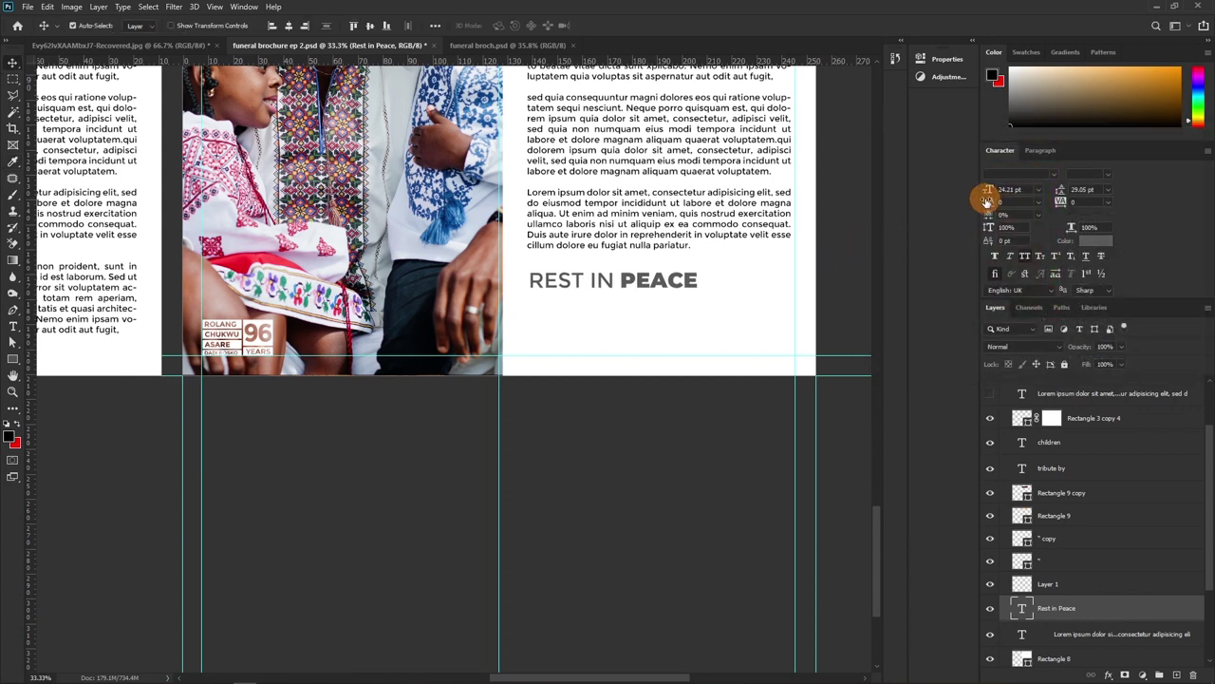
pyautogui.moveTo(987, 189); pyautogui.dragTo(978, 193)
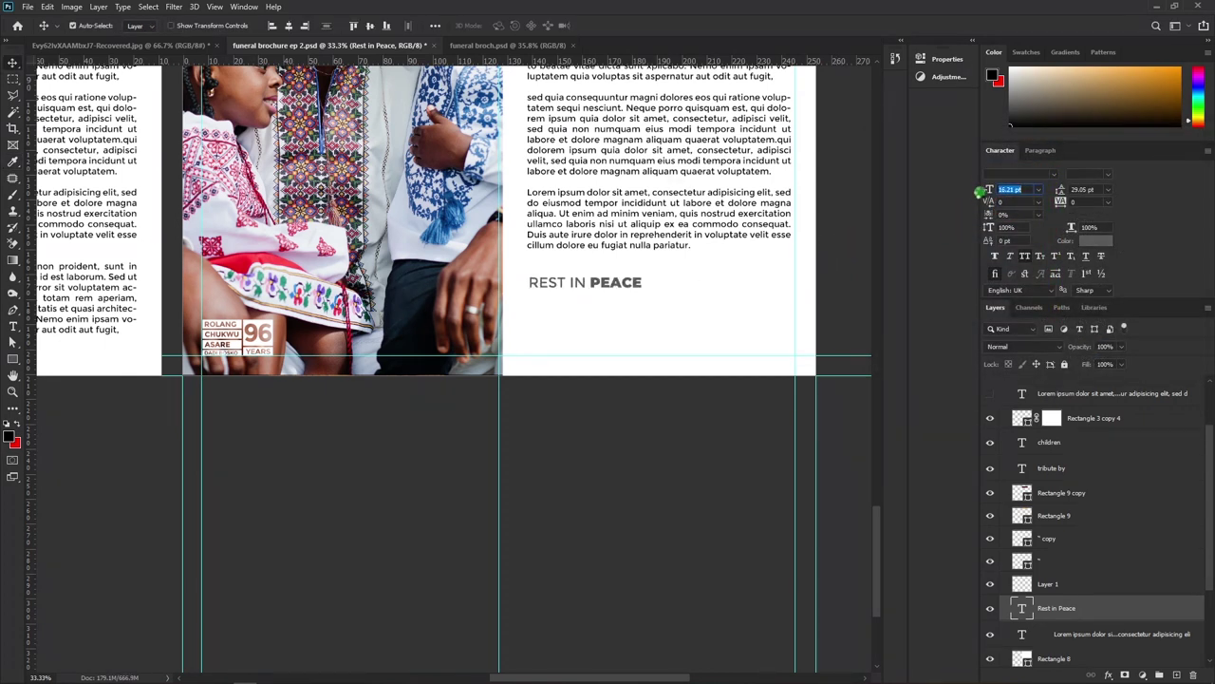
pyautogui.scroll(1, 617, 256)
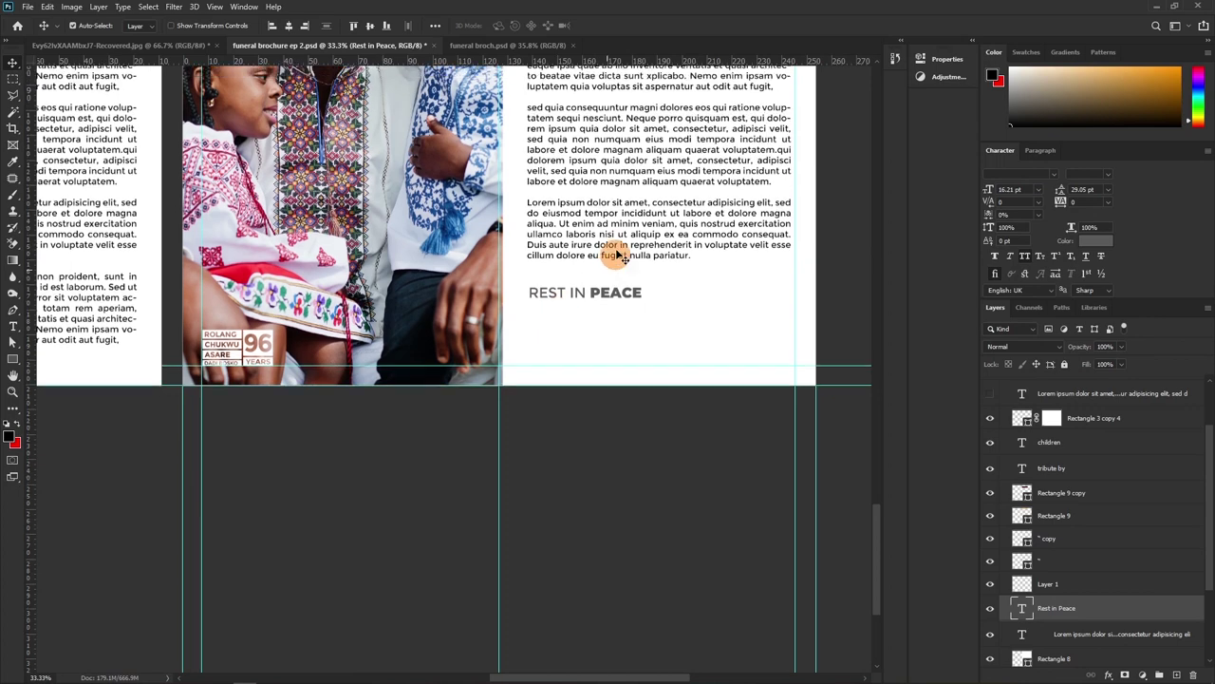
pyautogui.scroll(3, 617, 254)
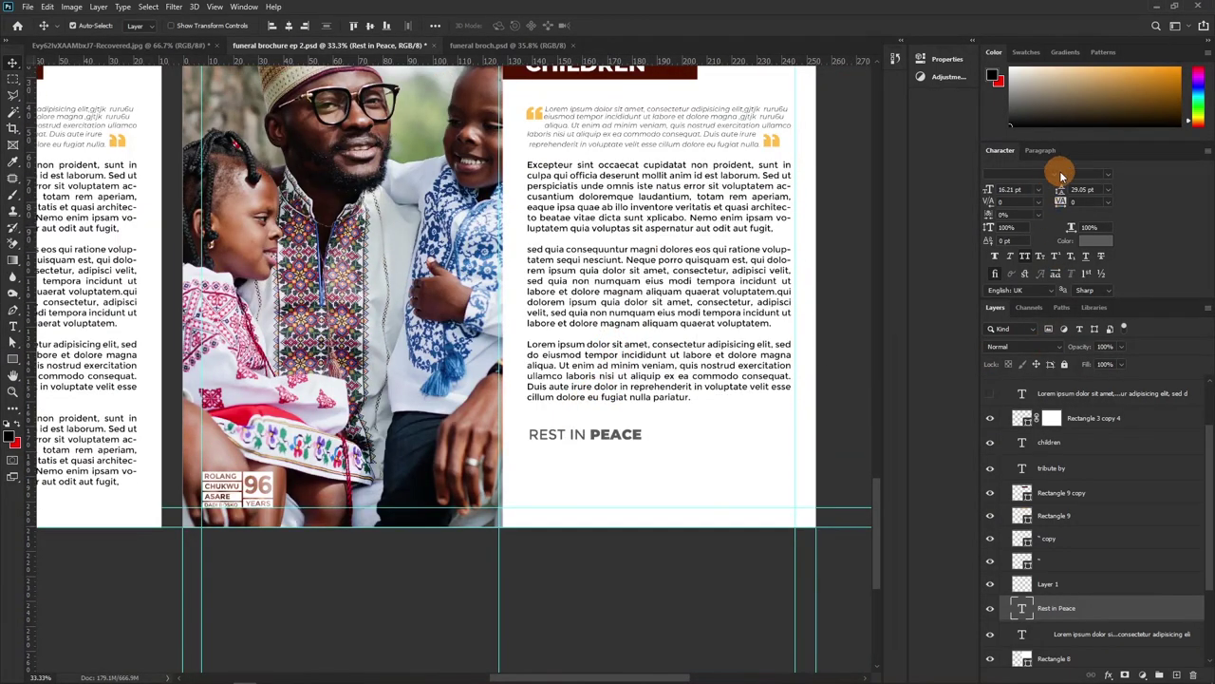
# Set Rest in Peace in Robertson Alternate at 57.21 pt, All Caps off, and move it lower
pyautogui.click(1061, 176)
pyautogui.click(1068, 256)
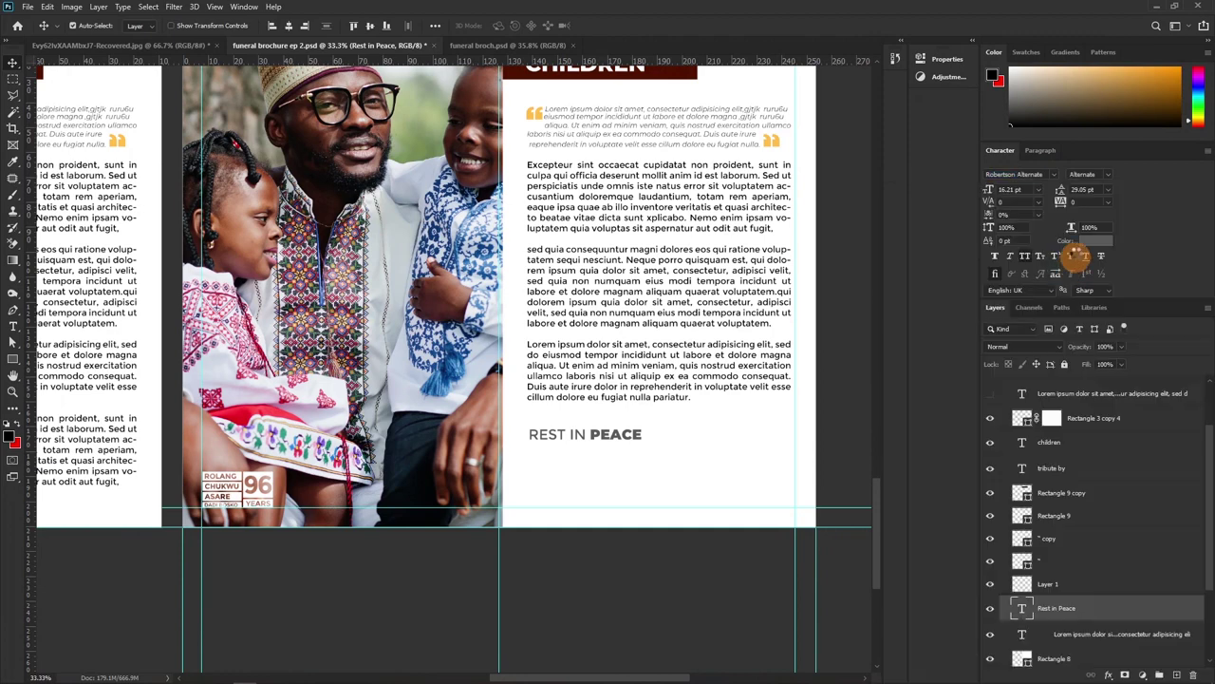
pyautogui.click(1027, 258)
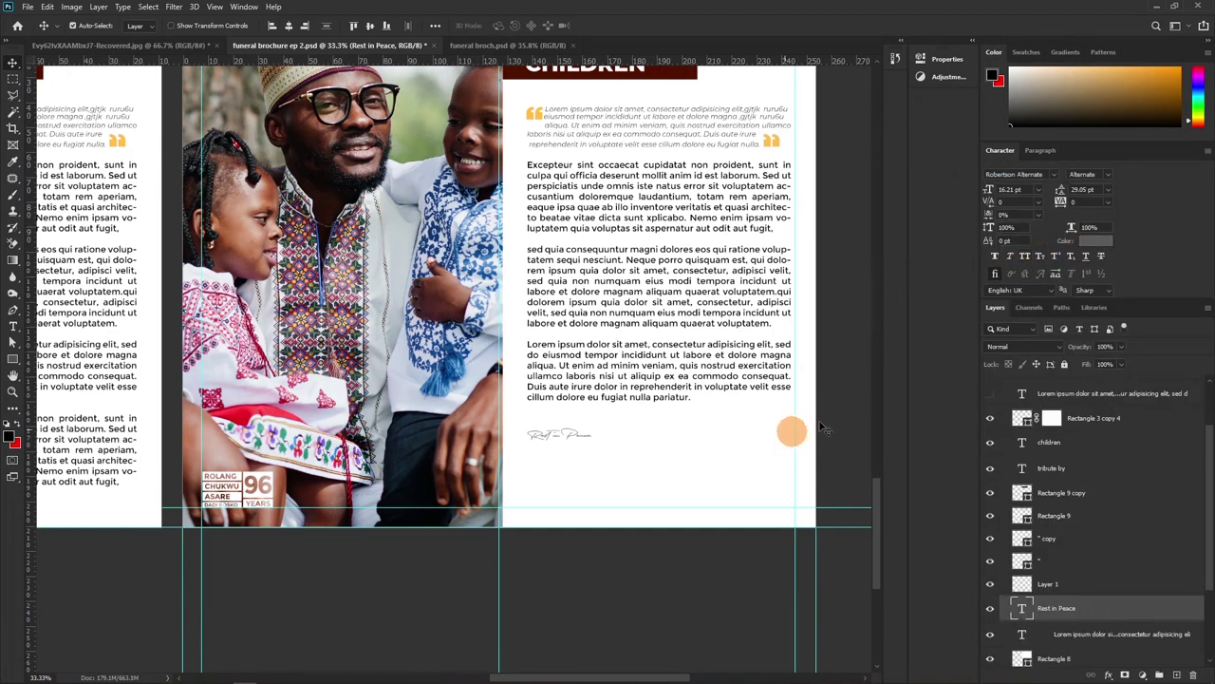
pyautogui.moveTo(987, 190); pyautogui.dragTo(1006, 191)
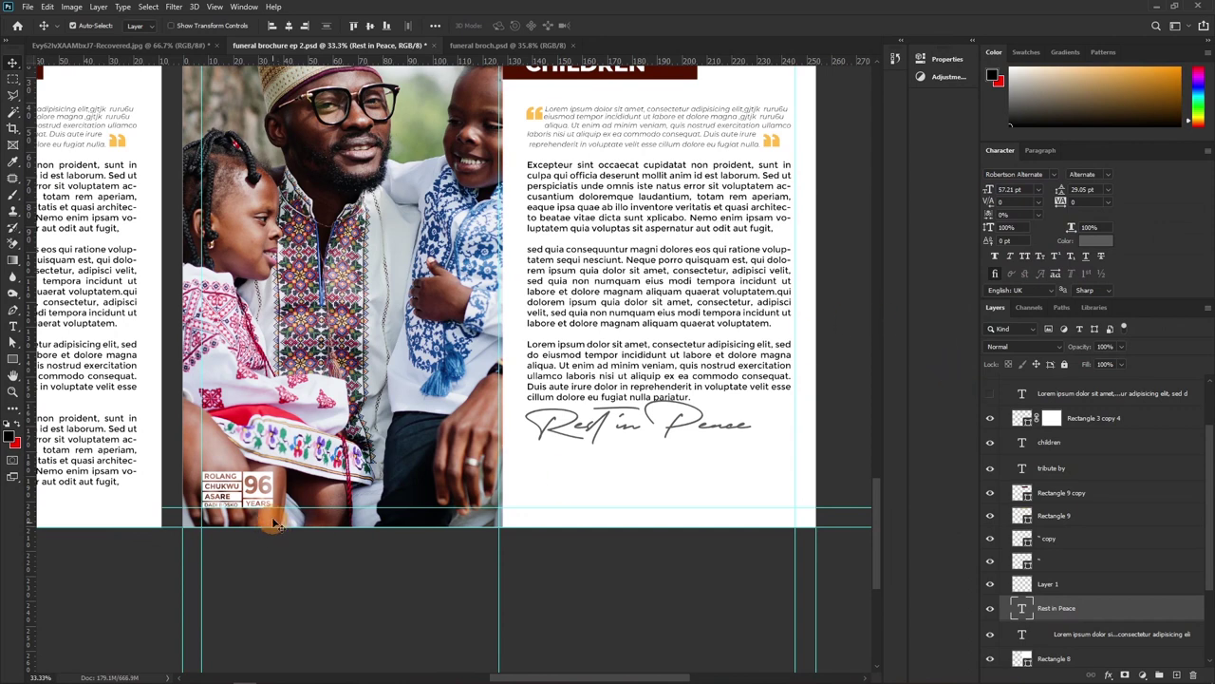
pyautogui.moveTo(647, 441); pyautogui.dragTo(646, 461)
pyautogui.scroll(1, 651, 480)
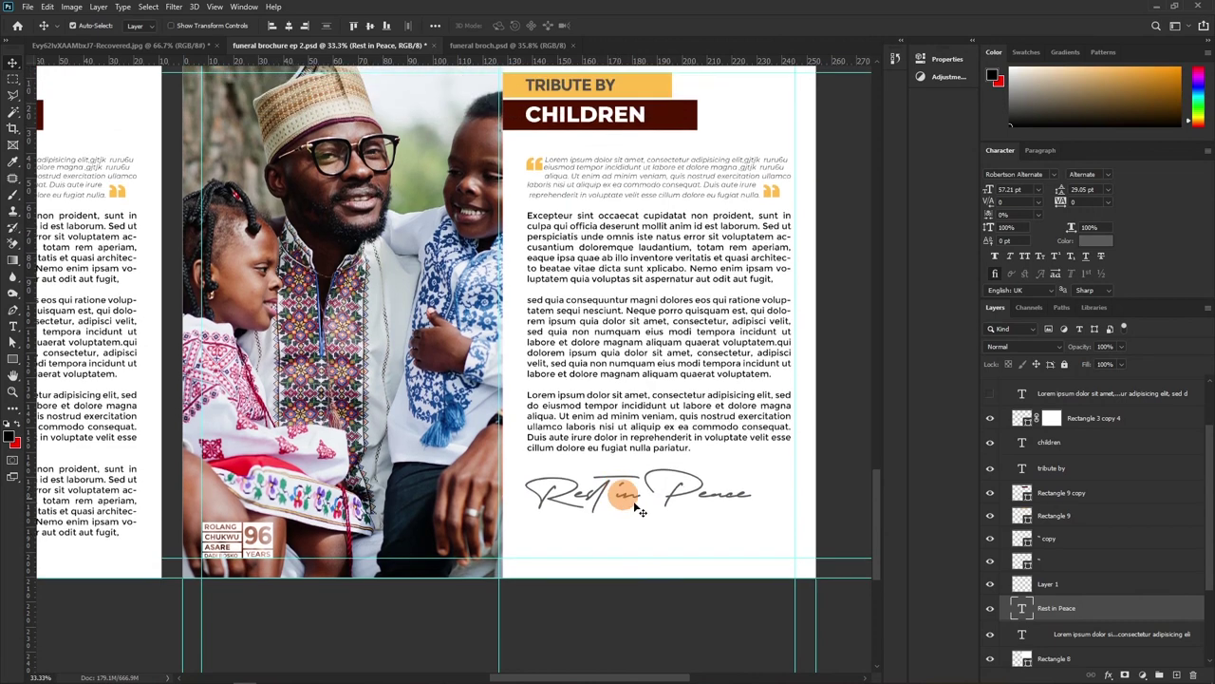
pyautogui.scroll(1, 683, 527)
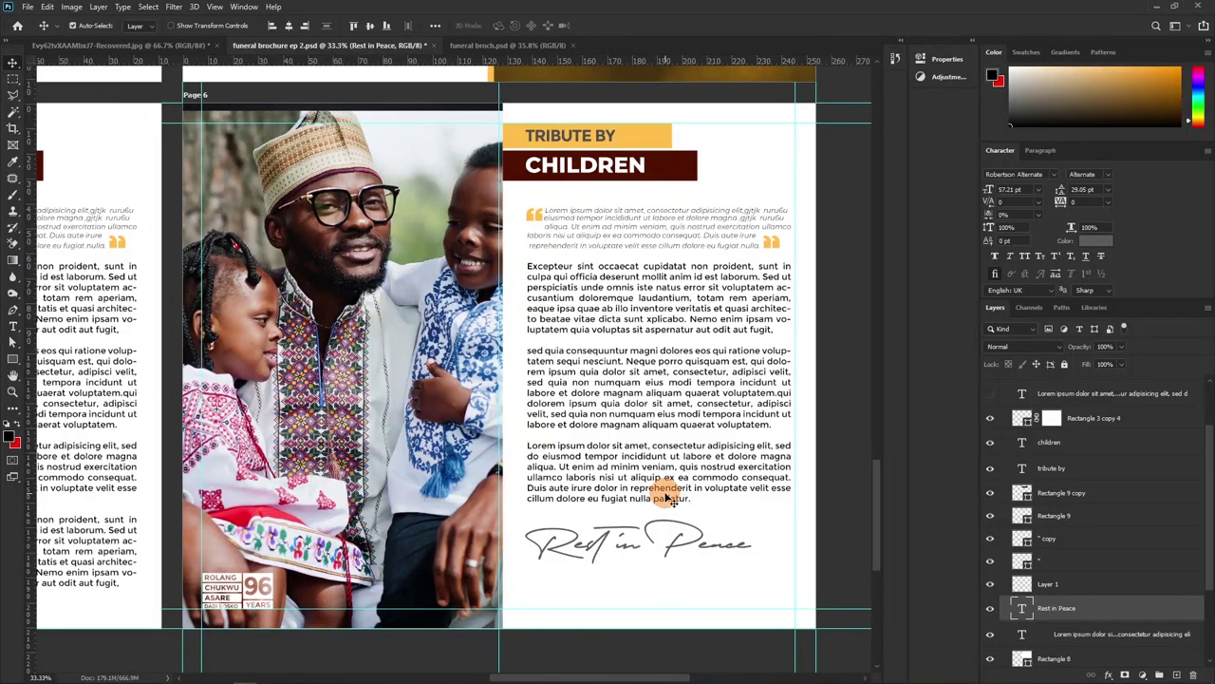
# Stretch the family photo slightly taller to 87.83% so it fills its panel
pyautogui.click(361, 270)
pyautogui.hotkey('ctrl', 't')
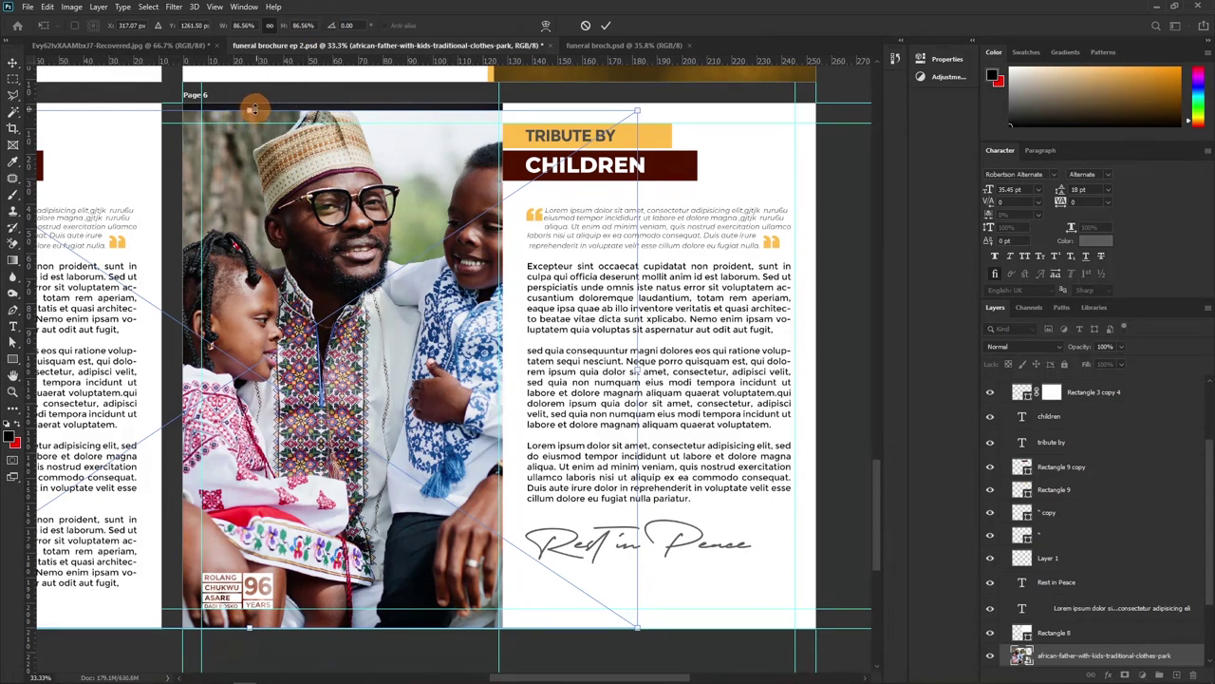
pyautogui.moveTo(251, 108); pyautogui.dragTo(249, 101)
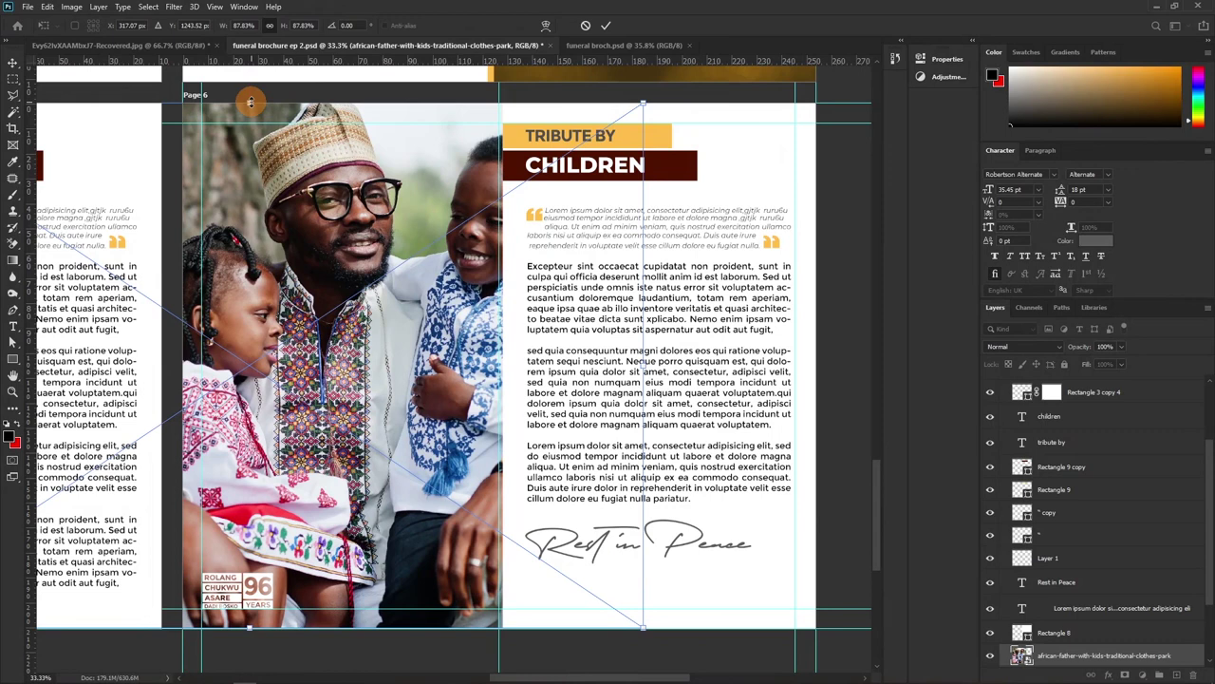
pyautogui.press('Return')
# Delete the Layer 1 copy layer and zoom out to 16.7%
pyautogui.scroll(-3, 1087, 598)
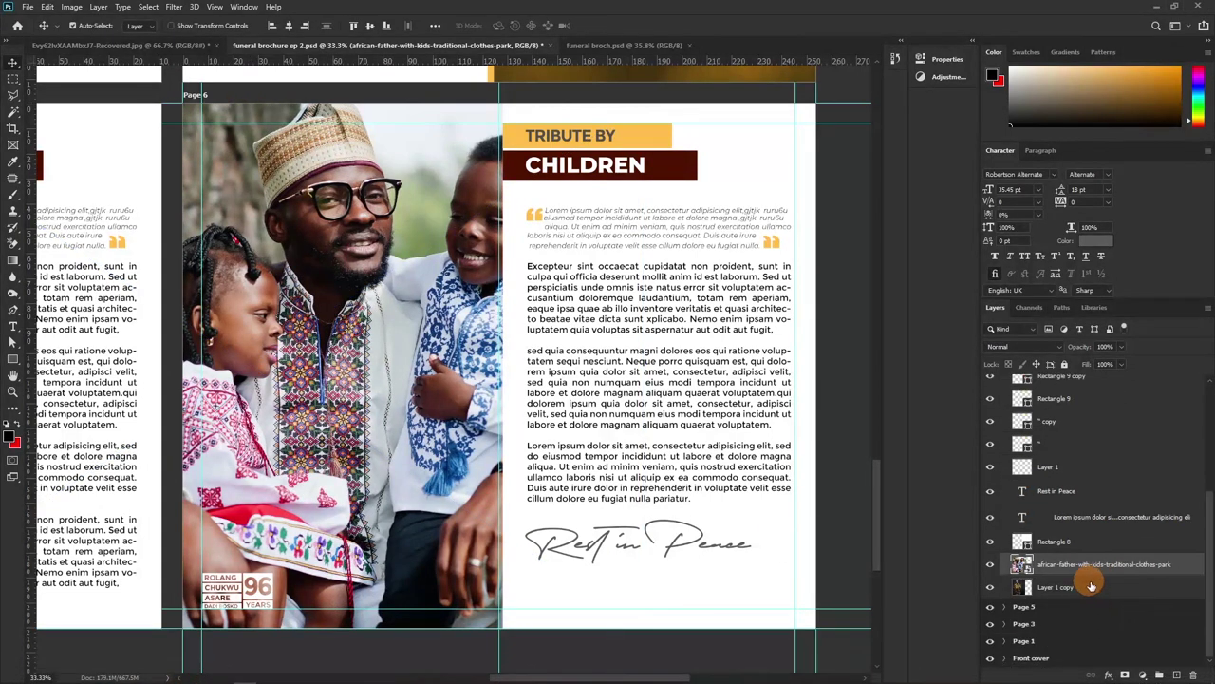
pyautogui.click(1093, 589)
pyautogui.press('Delete')
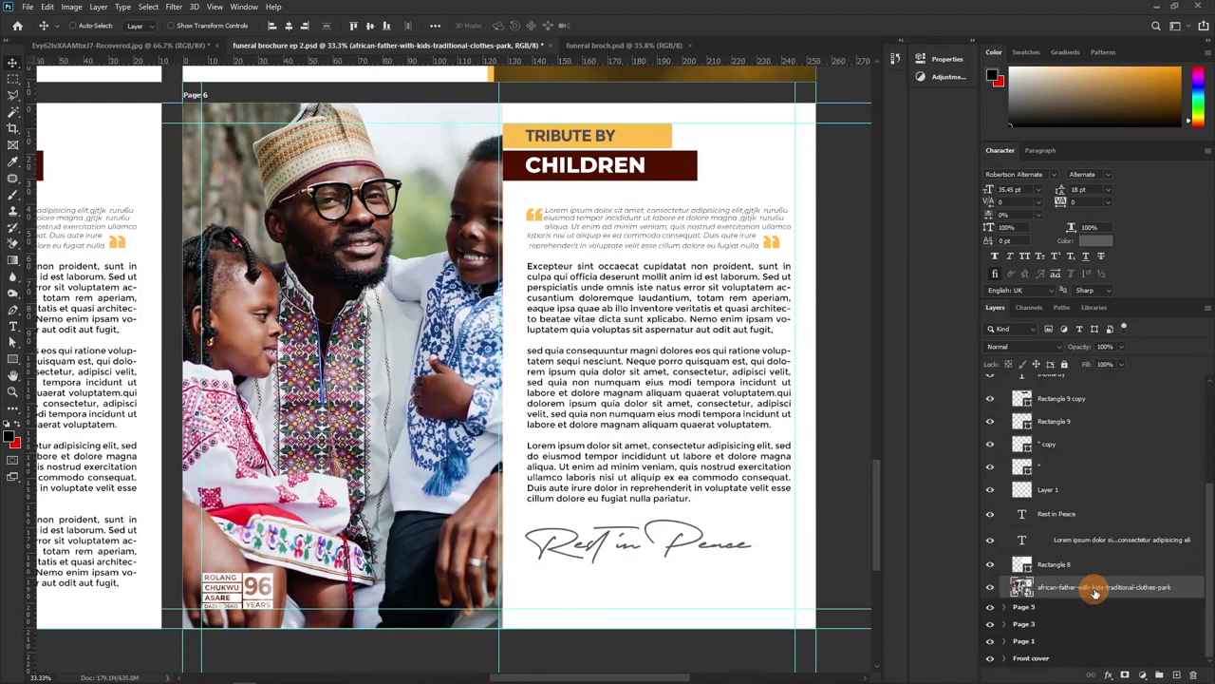
pyautogui.hotkey('ctrl', '-')
pyautogui.hotkey('ctrl', '-')
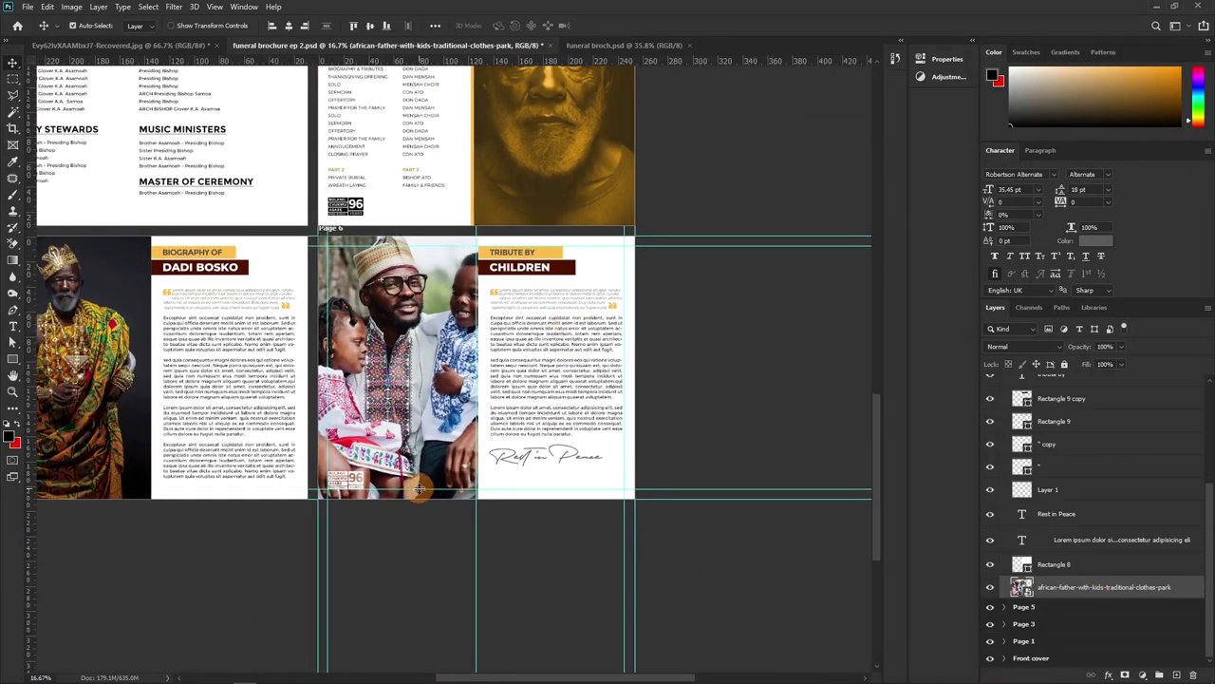
# Collapse the Page 6 group in the Layers panel and select the Page 5 artboard
pyautogui.moveTo(397, 348); pyautogui.dragTo(429, 337)
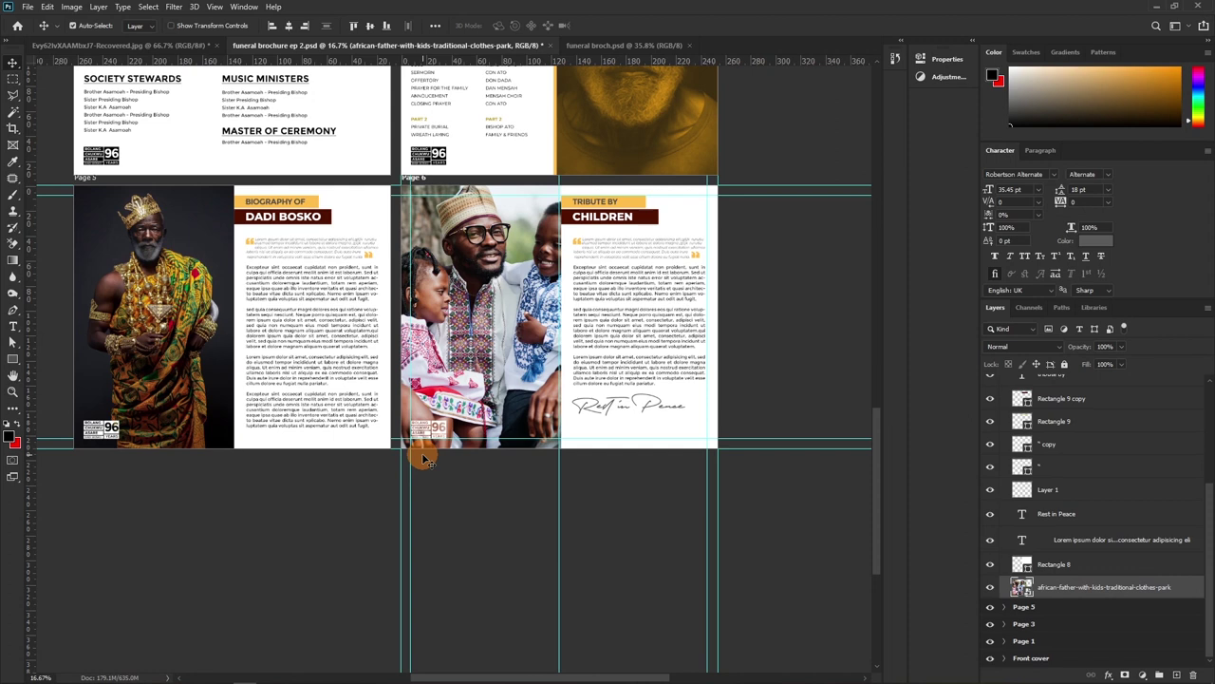
pyautogui.scroll(4, 1021, 422)
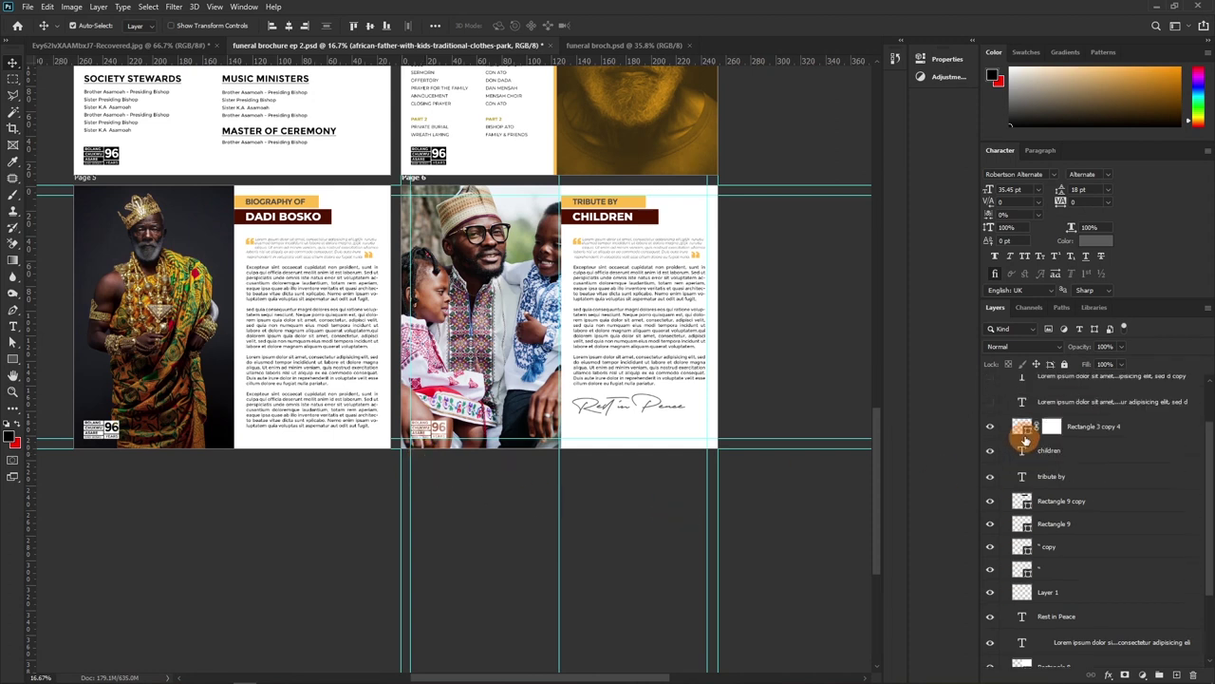
pyautogui.click(1004, 417)
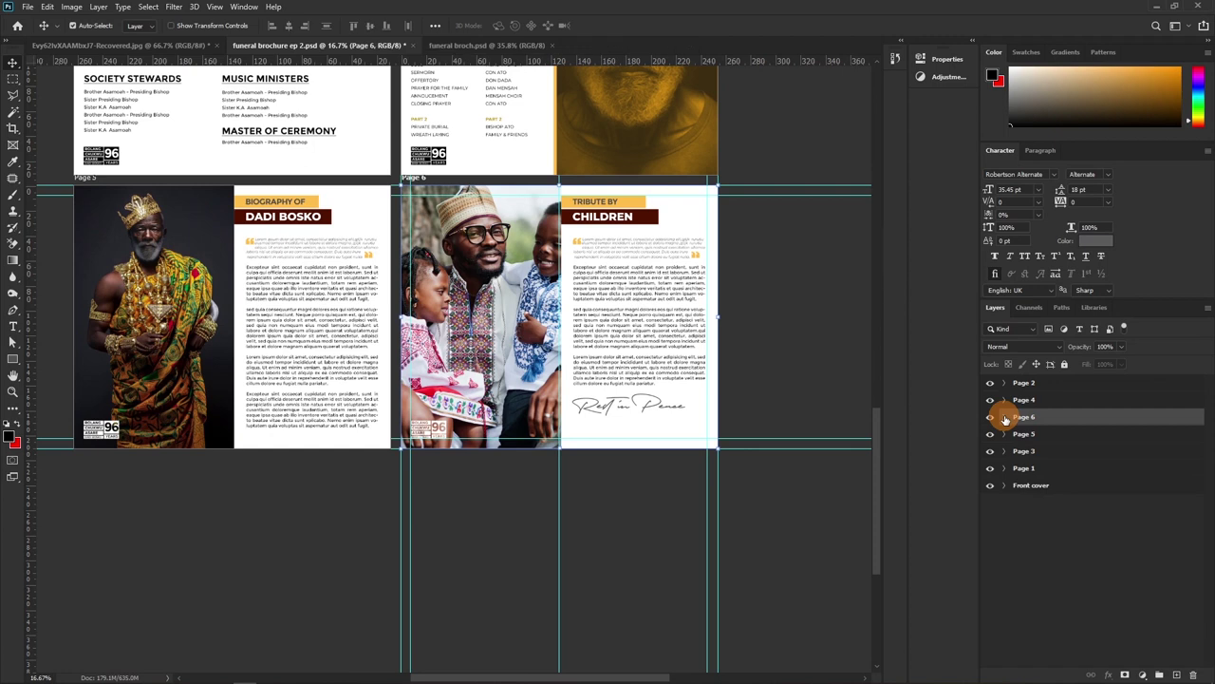
pyautogui.moveTo(1004, 420); pyautogui.dragTo(1026, 427)
pyautogui.click(1025, 433)
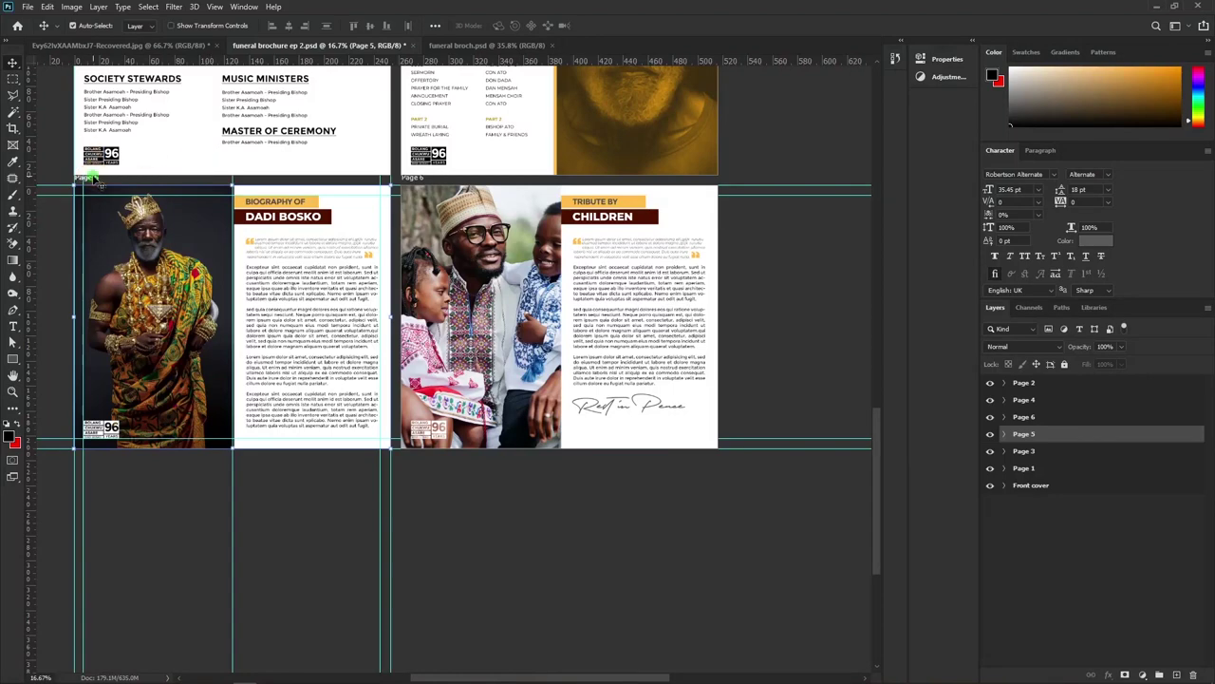
# Add a blank Artboard 1 below Page 5 using the Artboard tool
pyautogui.hotkey('shift', 'v')
pyautogui.click(231, 476)
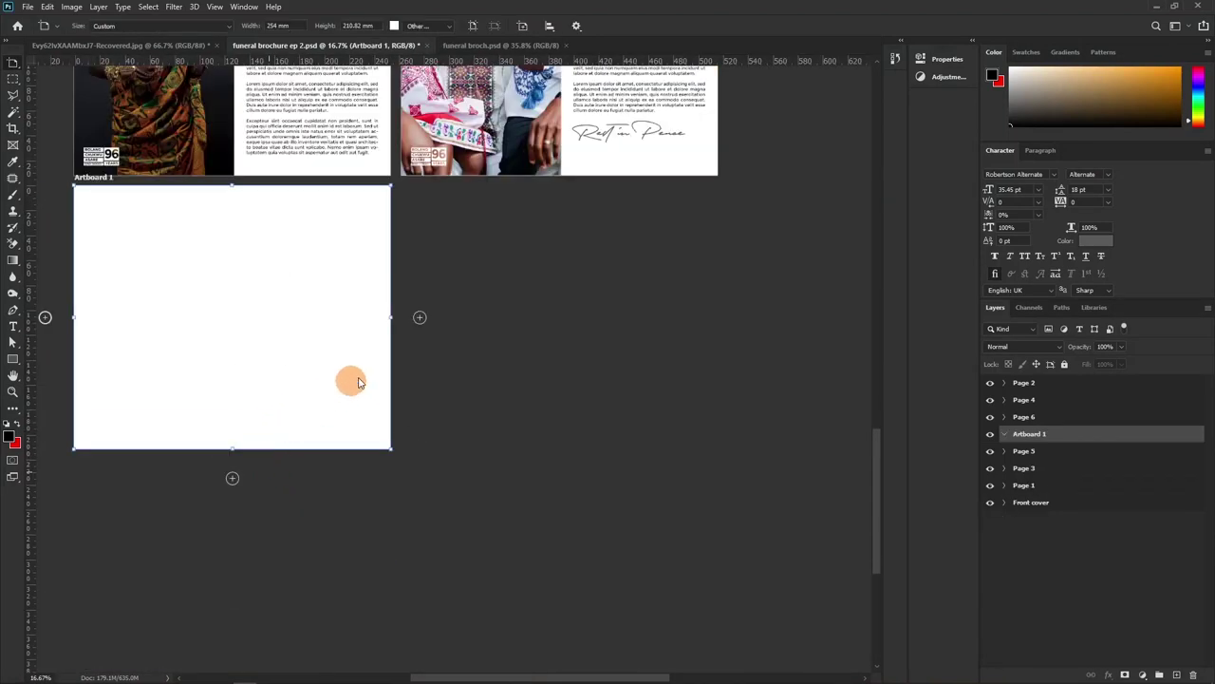
pyautogui.scroll(1, 360, 380)
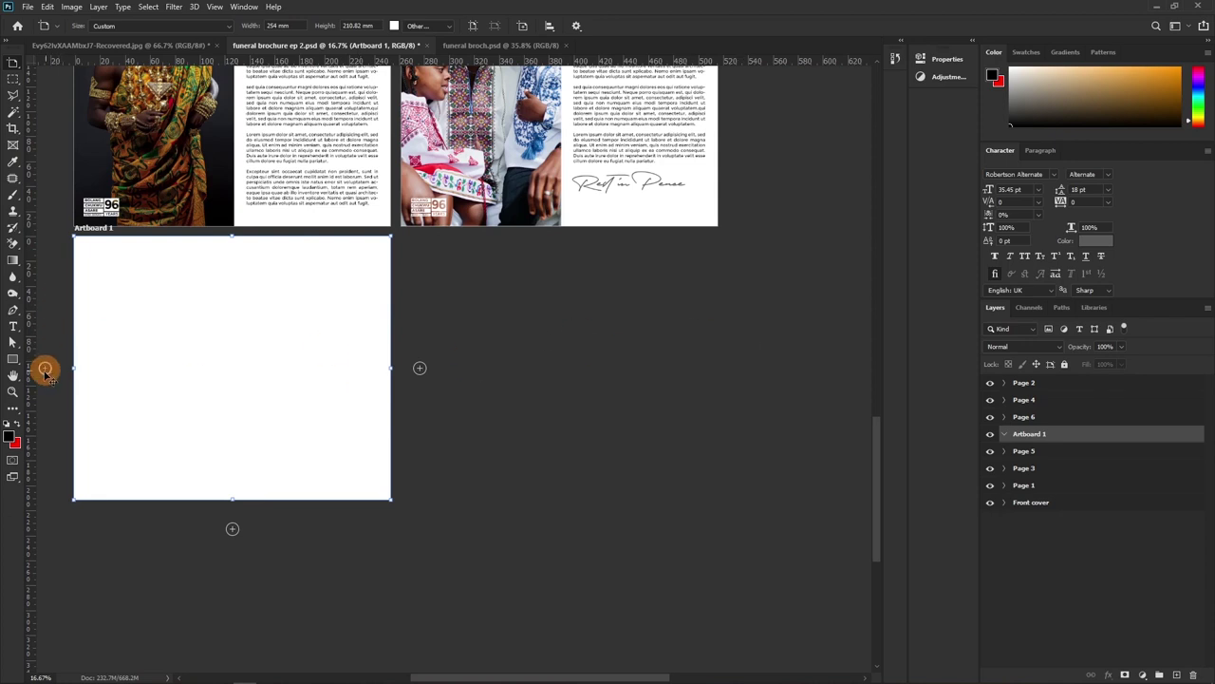
pyautogui.click(14, 359)
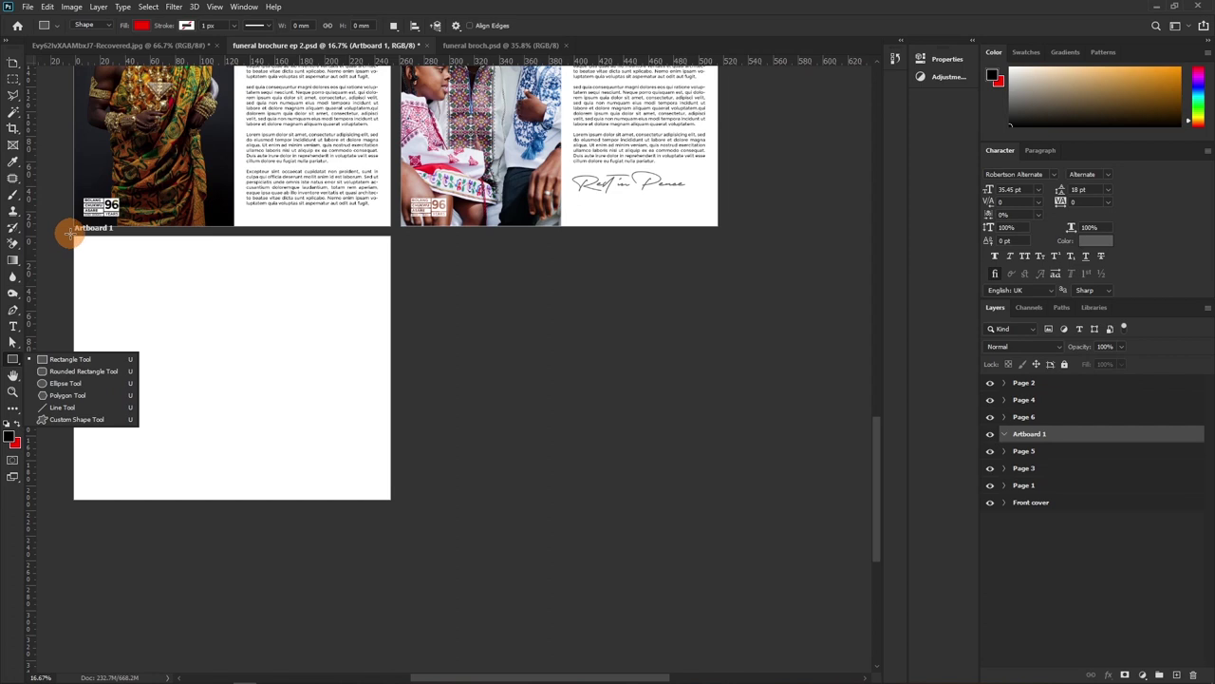
# Cover Artboard 1 with a rectangle filled with the cover's maroon 4f1100
pyautogui.moveTo(69, 232); pyautogui.dragTo(399, 504)
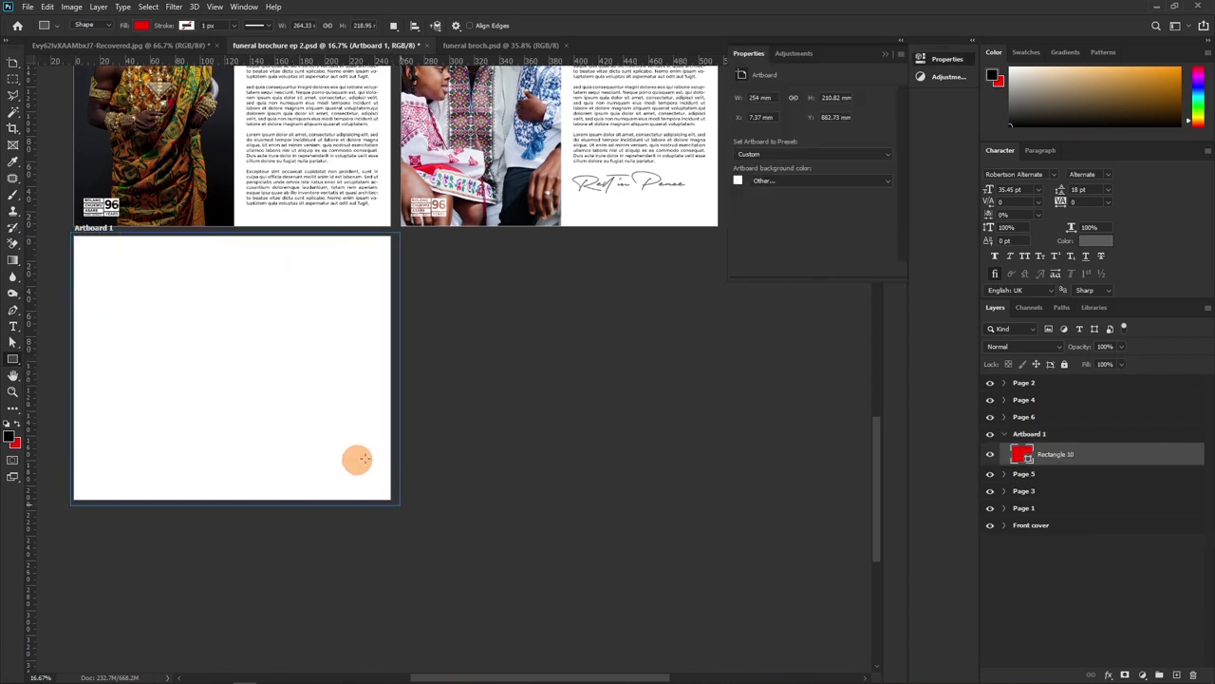
pyautogui.moveTo(882, 445); pyautogui.dragTo(862, 230)
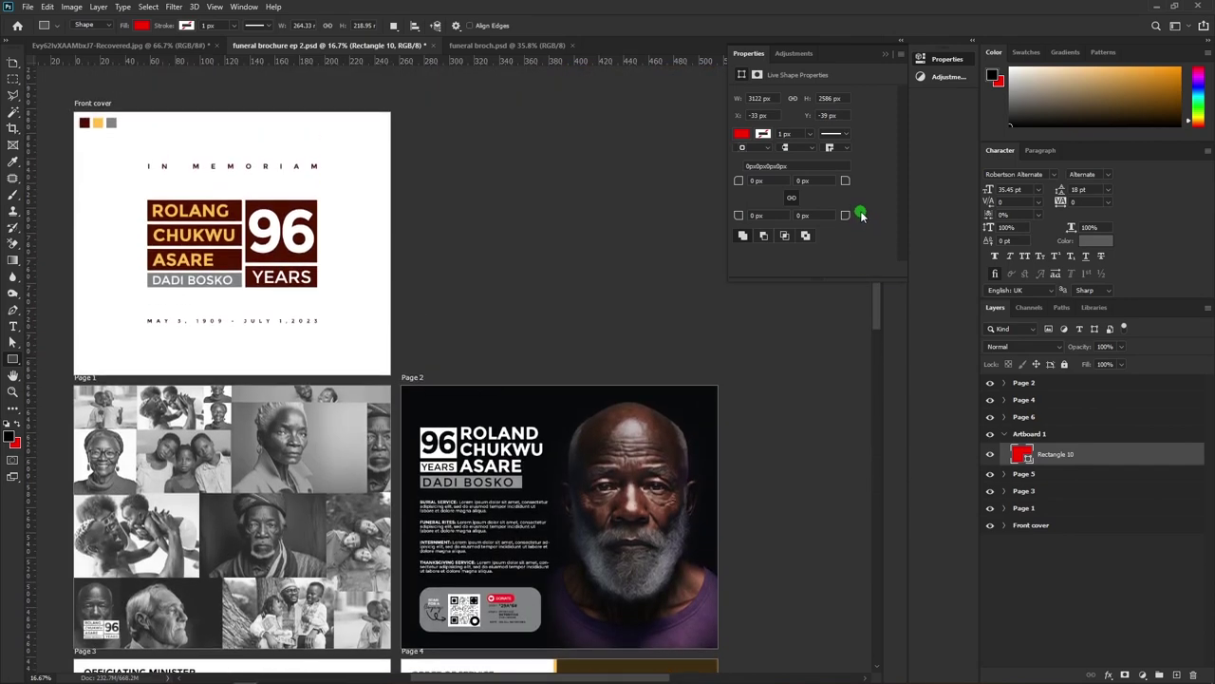
pyautogui.doubleClick(1025, 457)
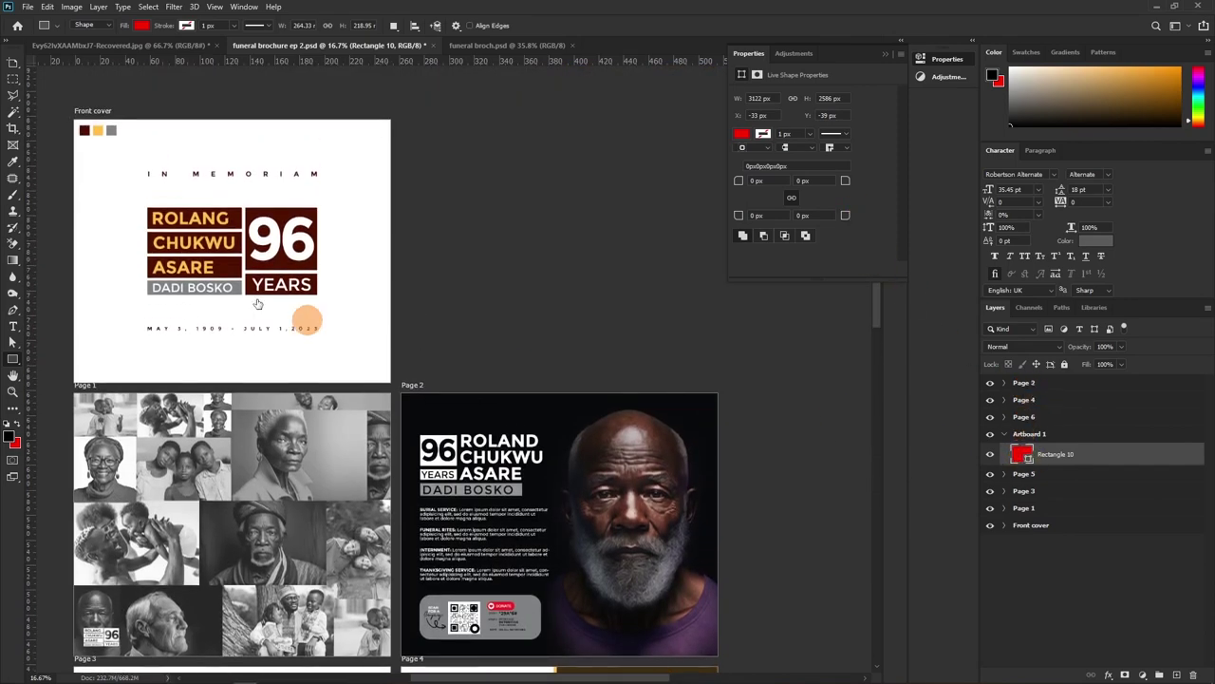
pyautogui.click(84, 130)
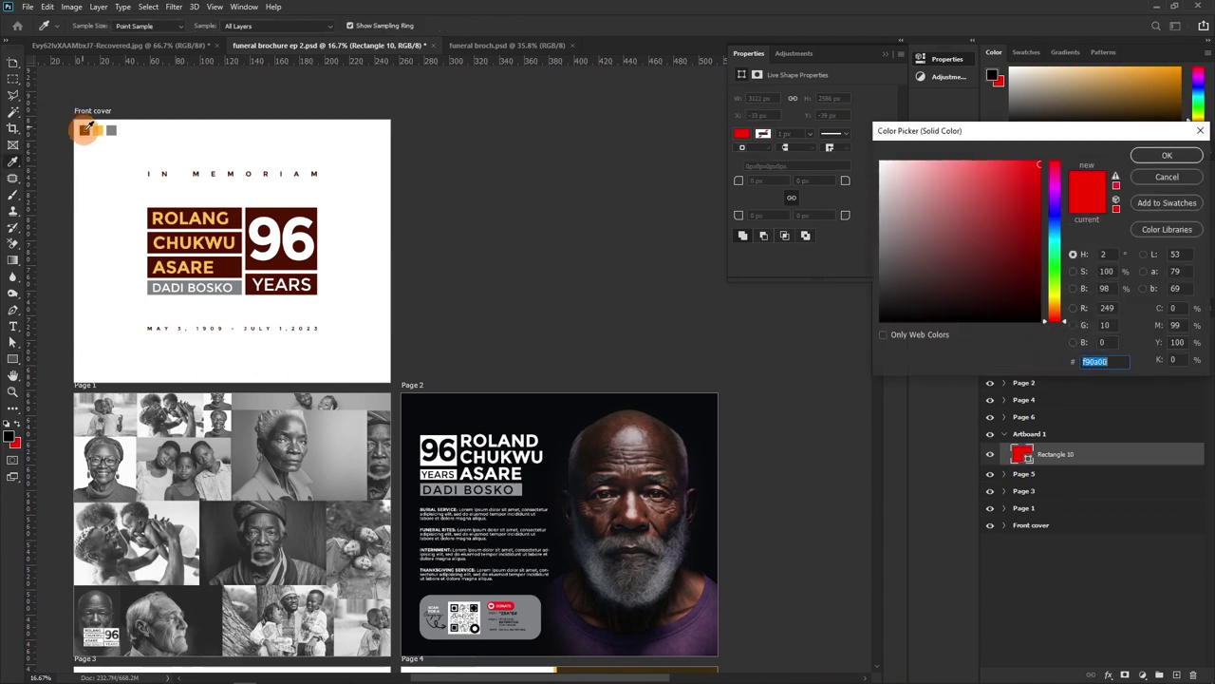
pyautogui.click(1144, 155)
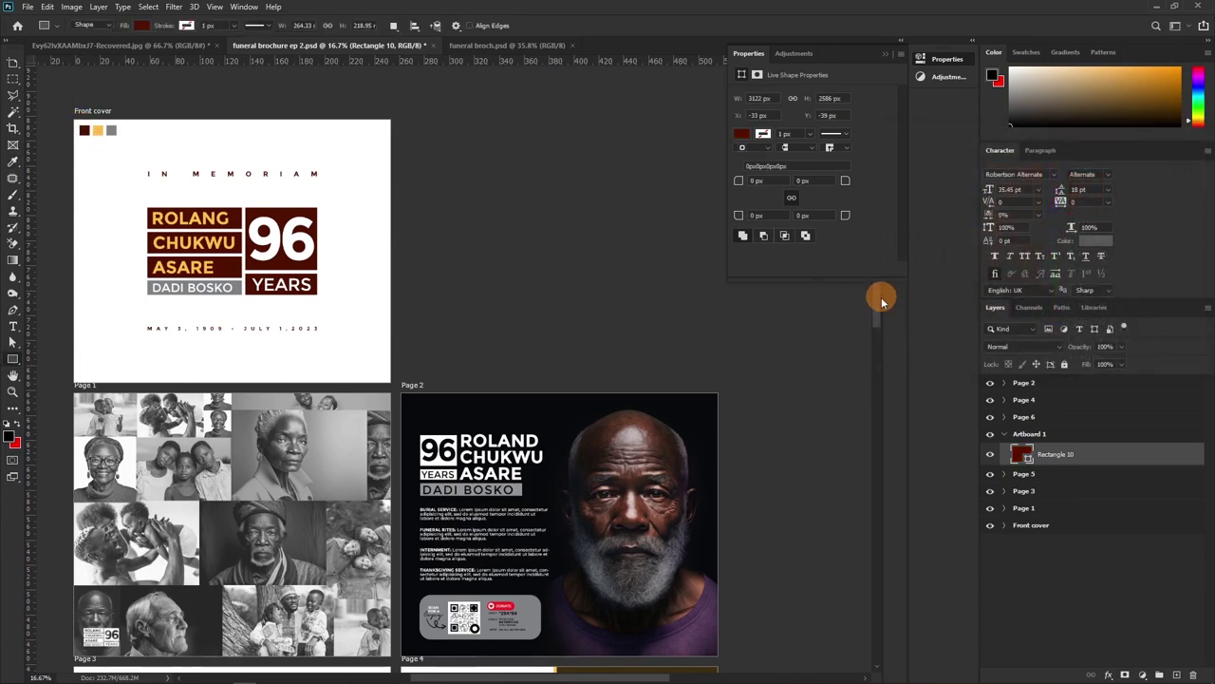
pyautogui.moveTo(878, 318); pyautogui.dragTo(875, 489)
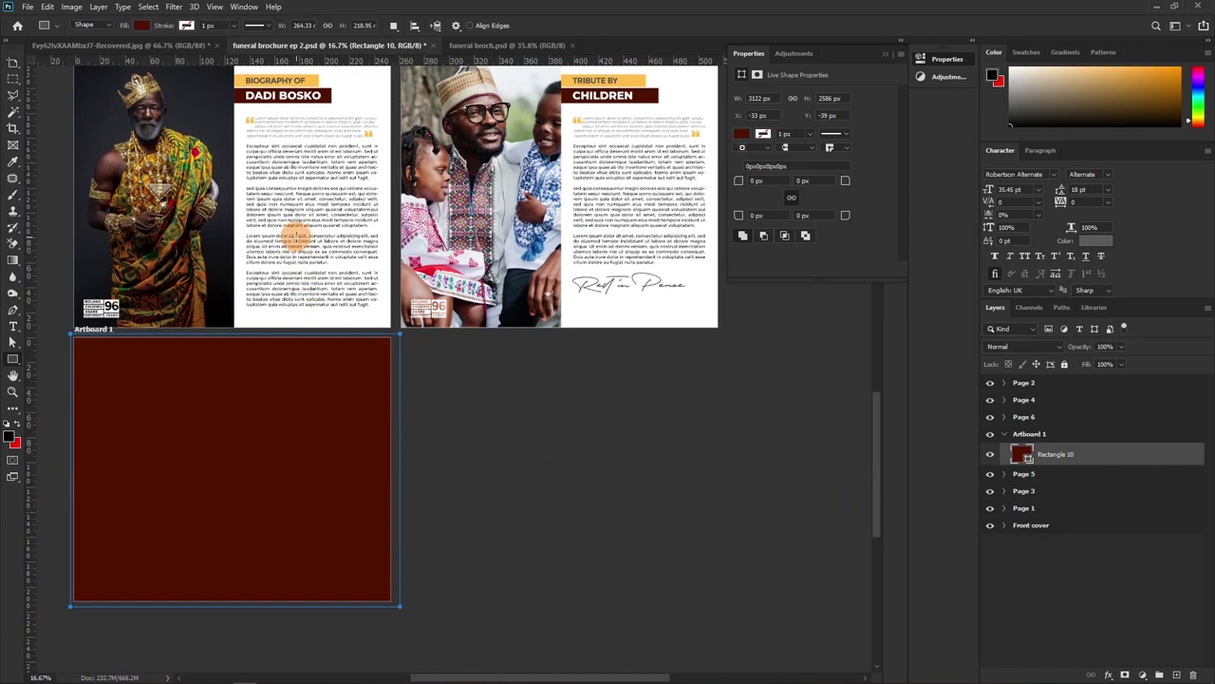
pyautogui.press('v')
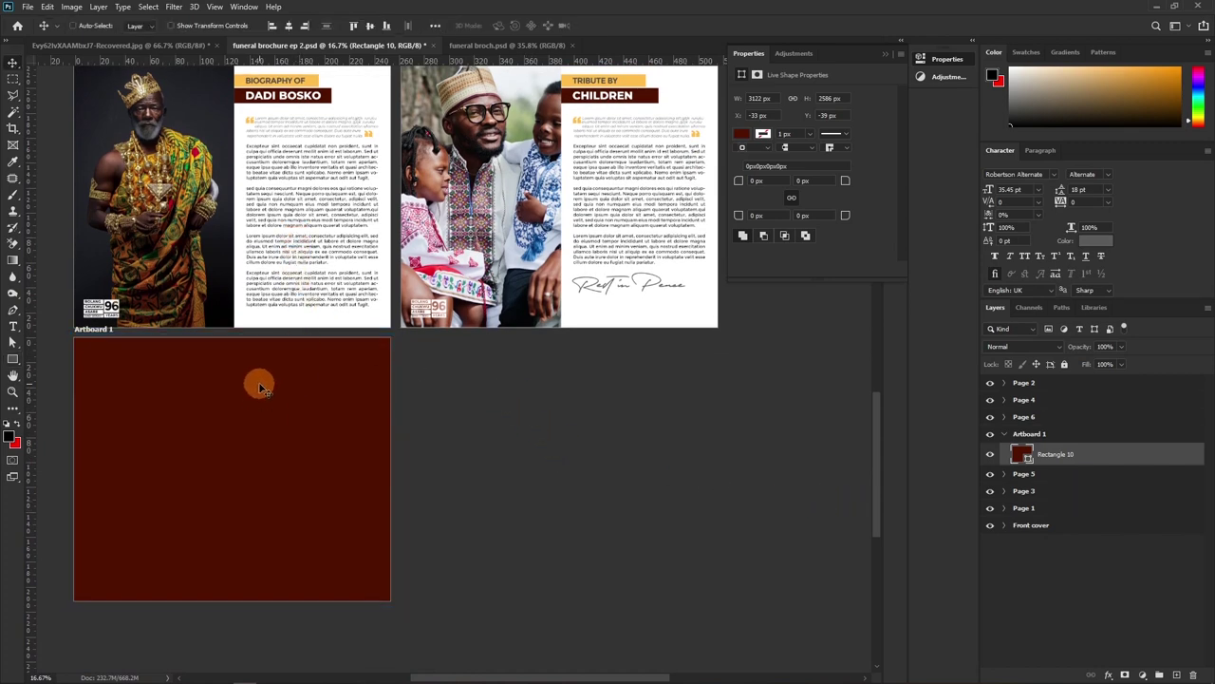
pyautogui.hotkey('ctrl', '+')
pyautogui.moveTo(300, 373); pyautogui.dragTo(477, 307)
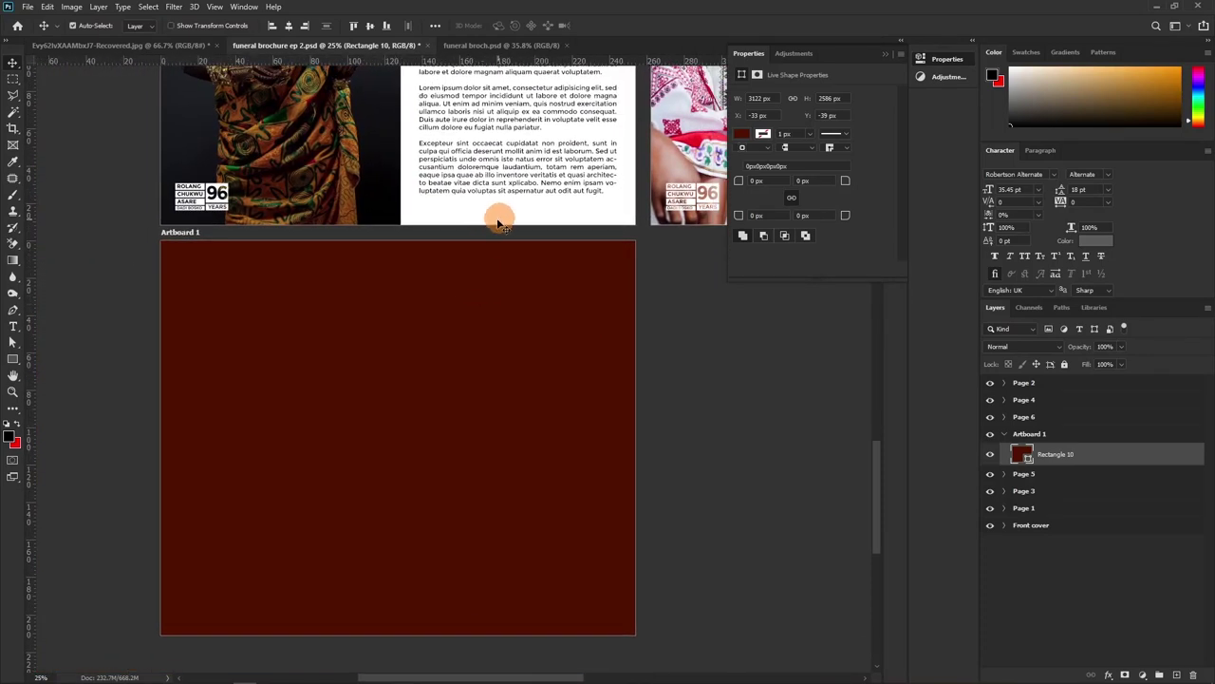
# Rename Artboard 1 to 'Page 7'
pyautogui.doubleClick(1030, 434)
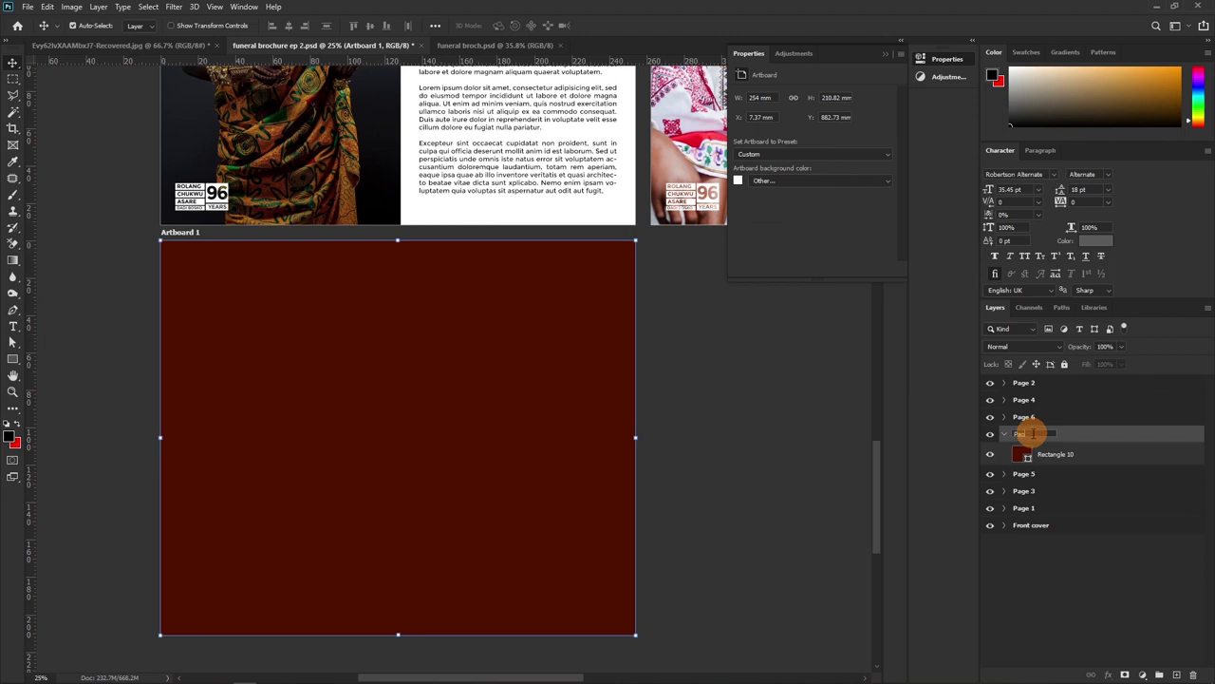
pyautogui.write('Page 7')
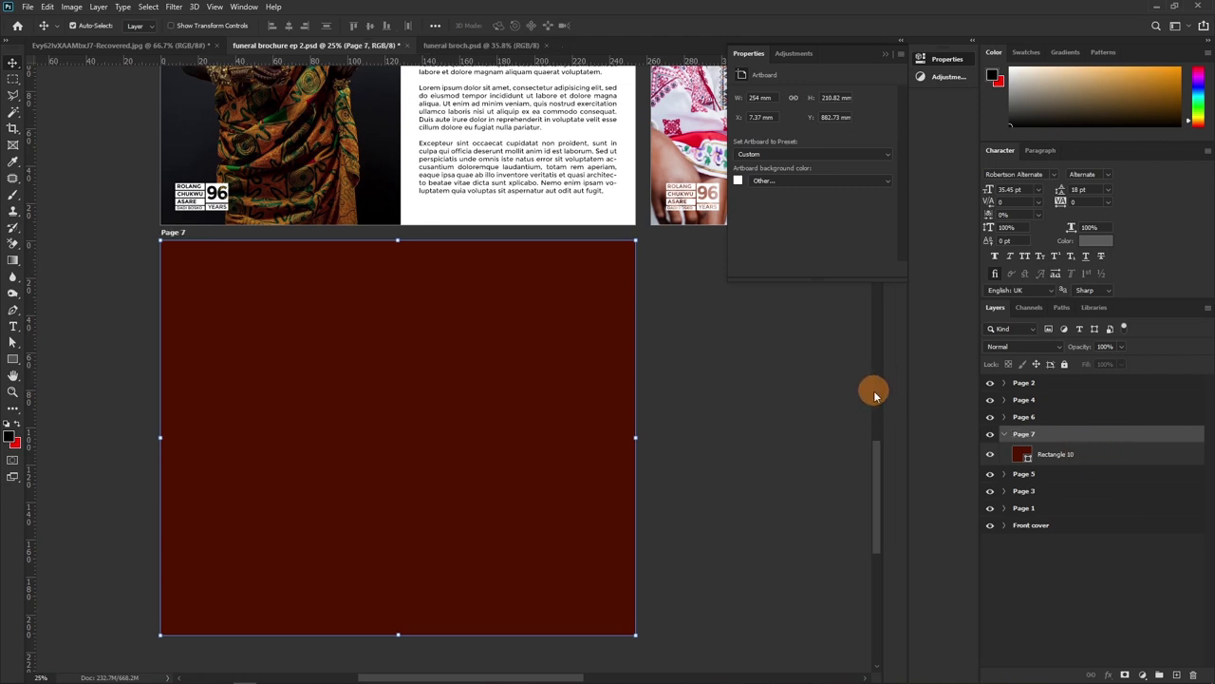
pyautogui.moveTo(1035, 424); pyautogui.dragTo(1038, 424)
pyautogui.click(1039, 424)
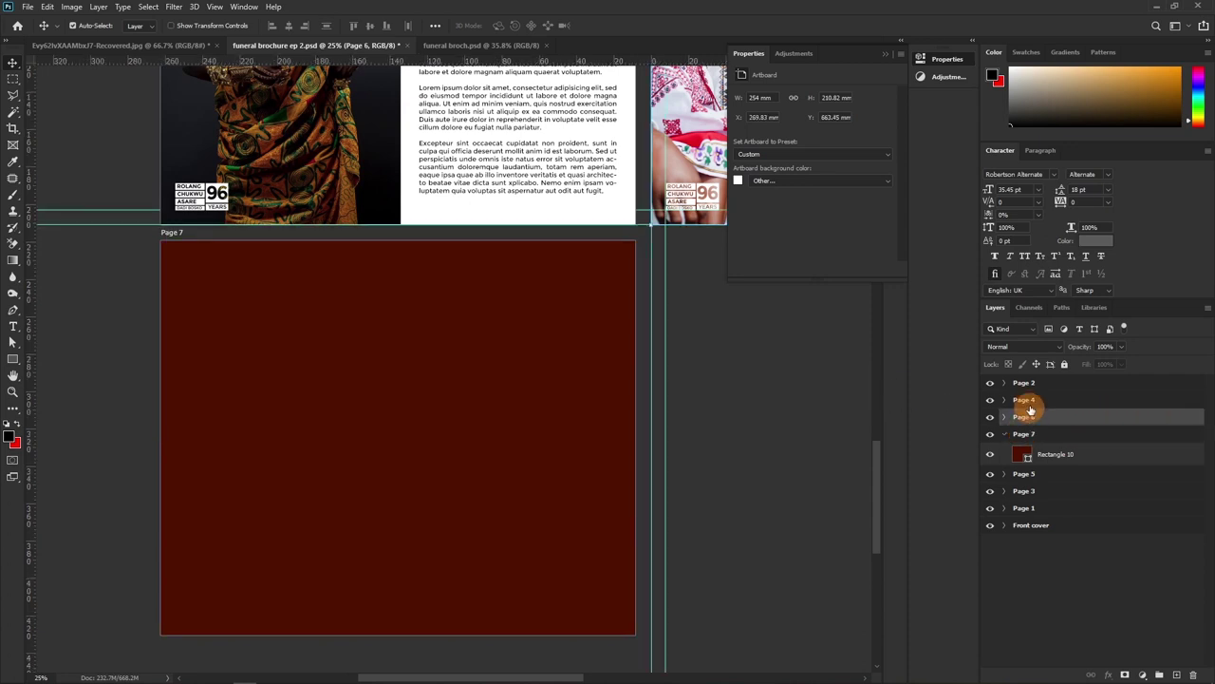
pyautogui.click(1029, 399)
pyautogui.click(1025, 472)
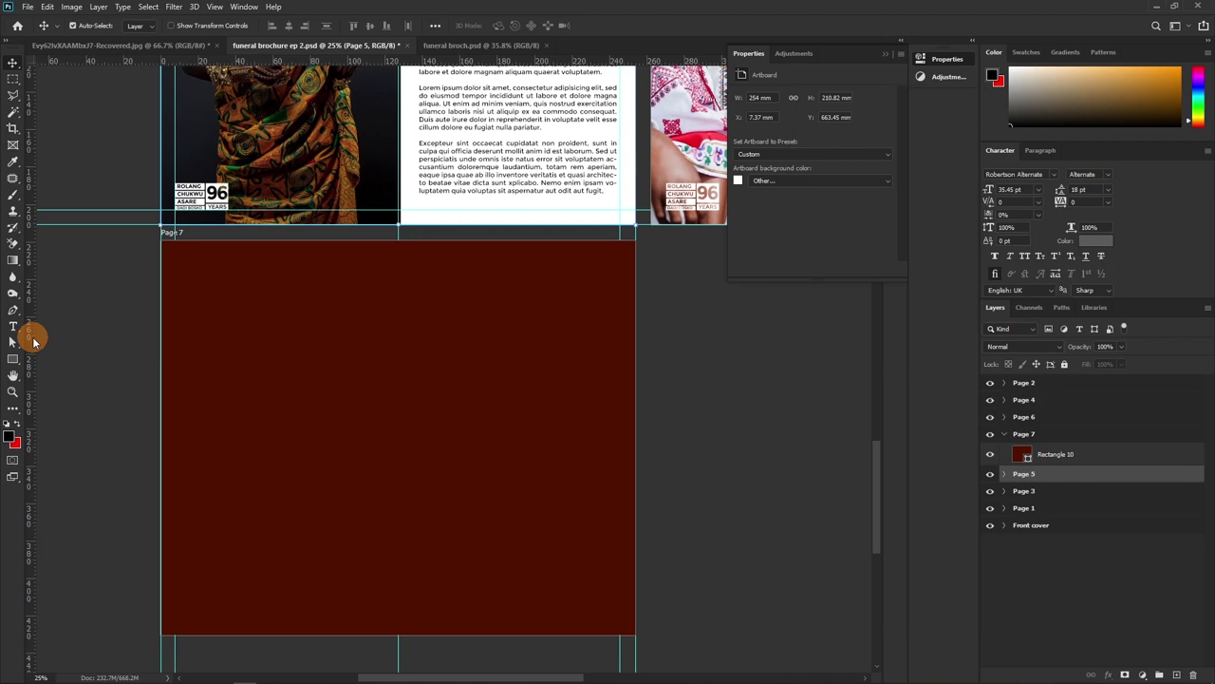
# Place a vertical guide about 8 mm inside Page 7's left edge
pyautogui.moveTo(31, 339); pyautogui.dragTo(34, 323)
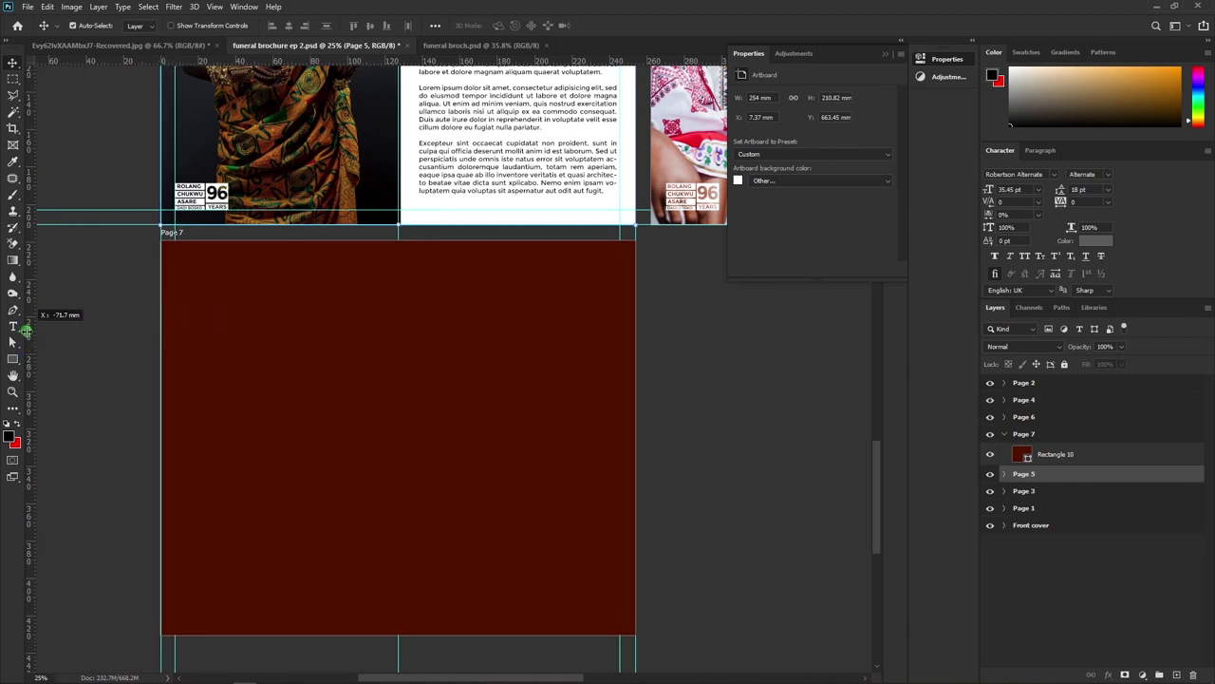
pyautogui.click(1031, 436)
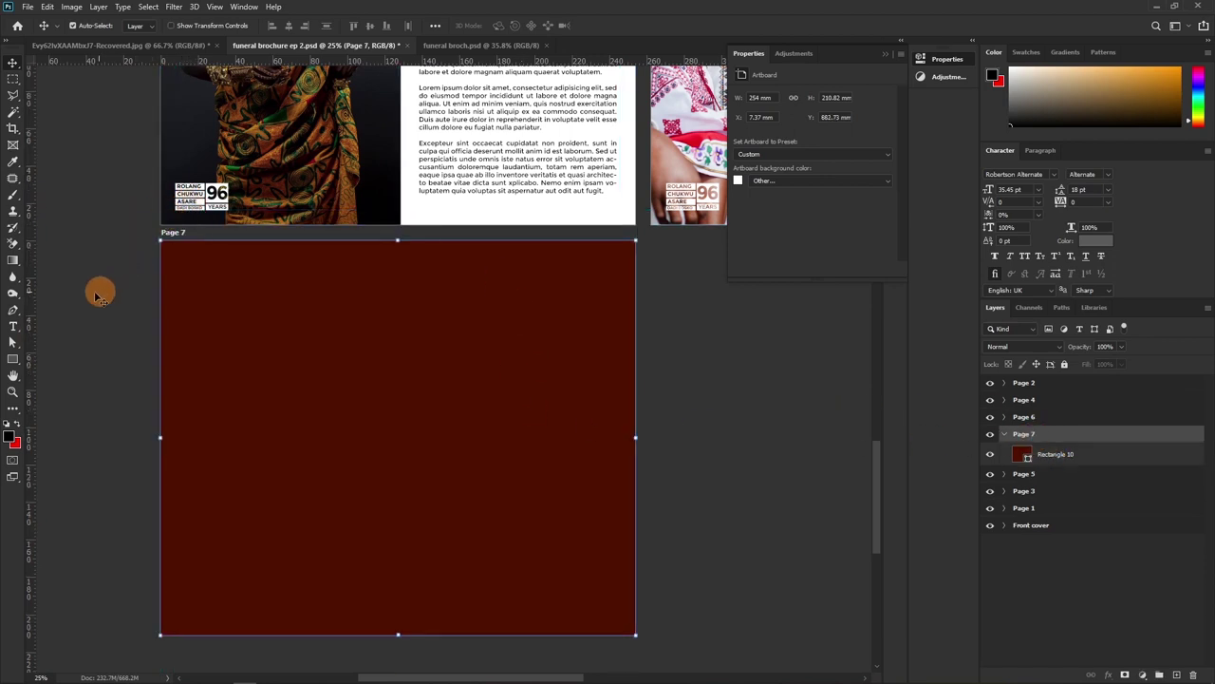
pyautogui.moveTo(32, 328); pyautogui.dragTo(175, 330)
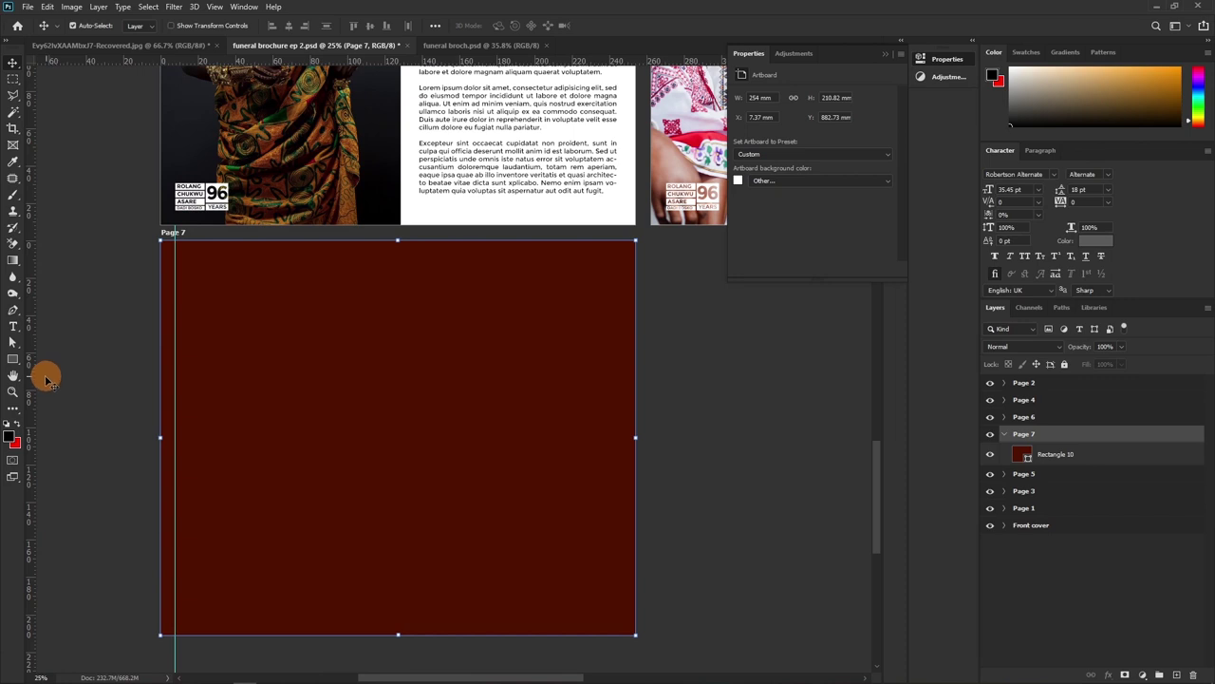
# Add vertical guides on Page 7 at about 8 mm, 245 mm and 254 mm, plus a horizontal guide along its top
pyautogui.moveTo(35, 381); pyautogui.dragTo(161, 387)
pyautogui.moveTo(21, 342); pyautogui.dragTo(612, 335)
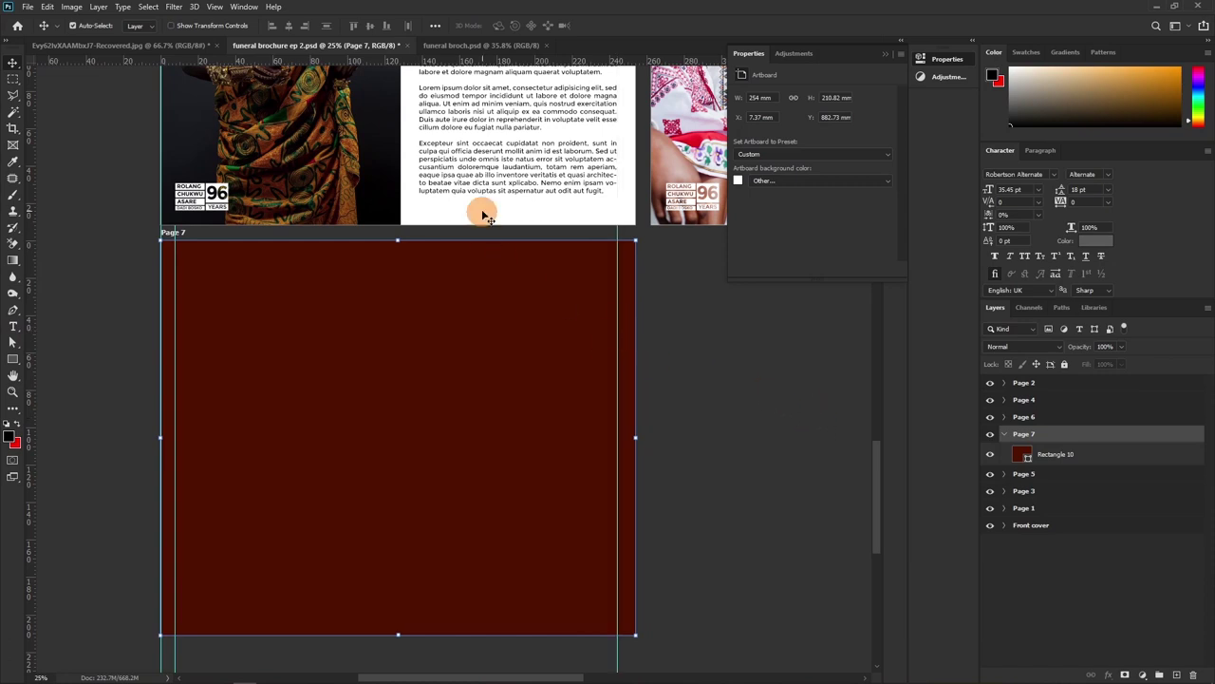
pyautogui.click(1039, 481)
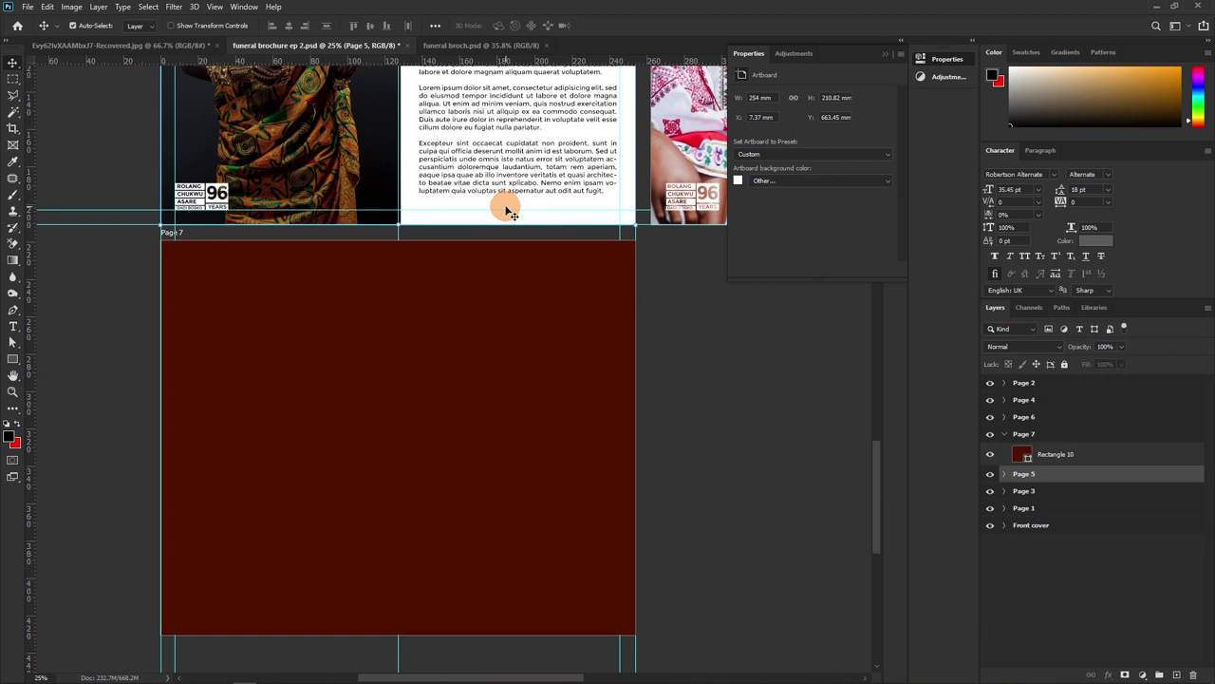
pyautogui.click(1031, 437)
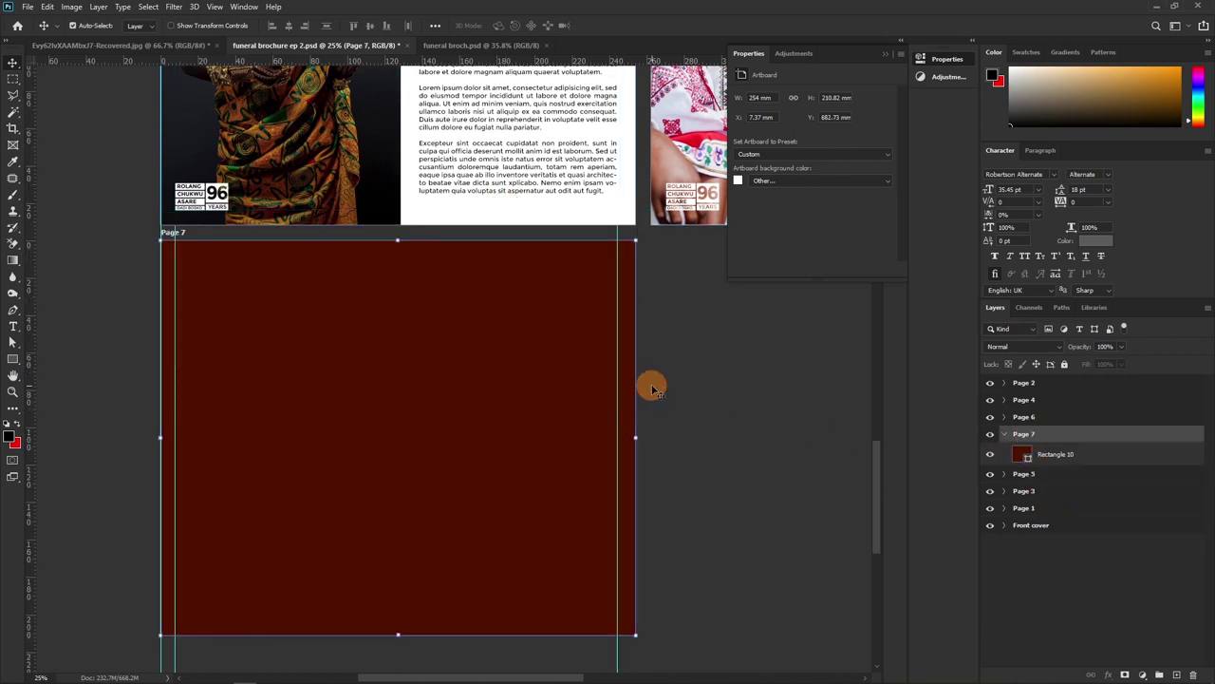
pyautogui.moveTo(616, 294); pyautogui.dragTo(619, 290)
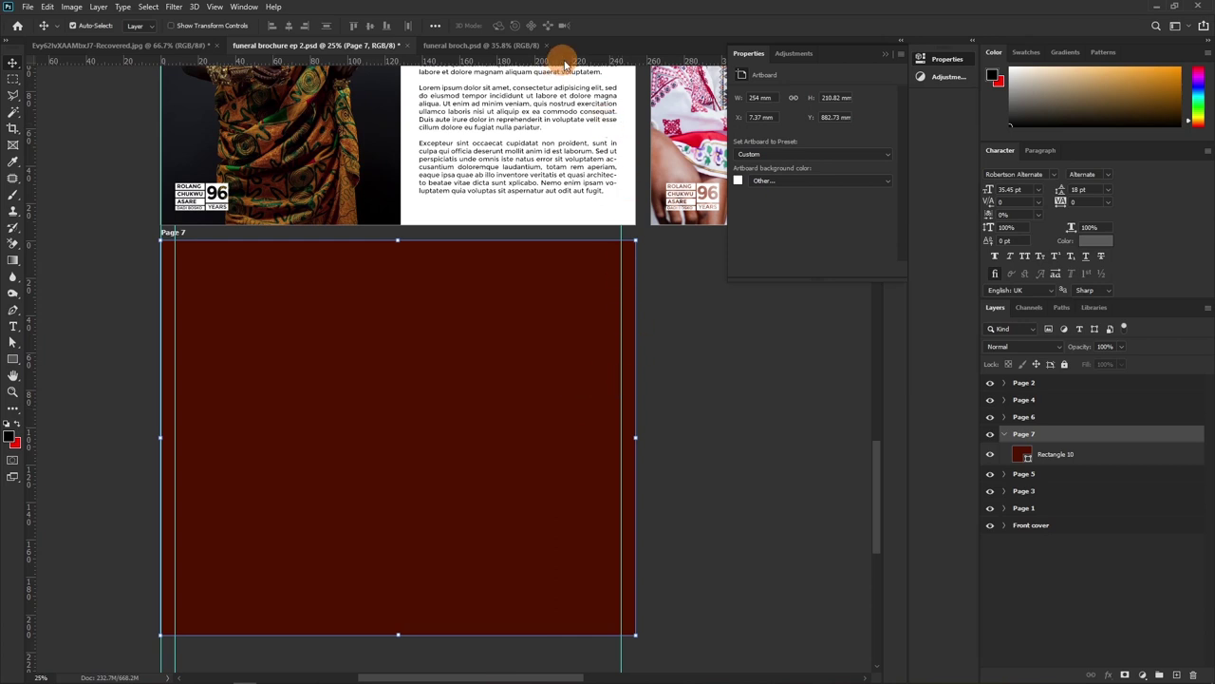
pyautogui.moveTo(33, 349); pyautogui.dragTo(636, 469)
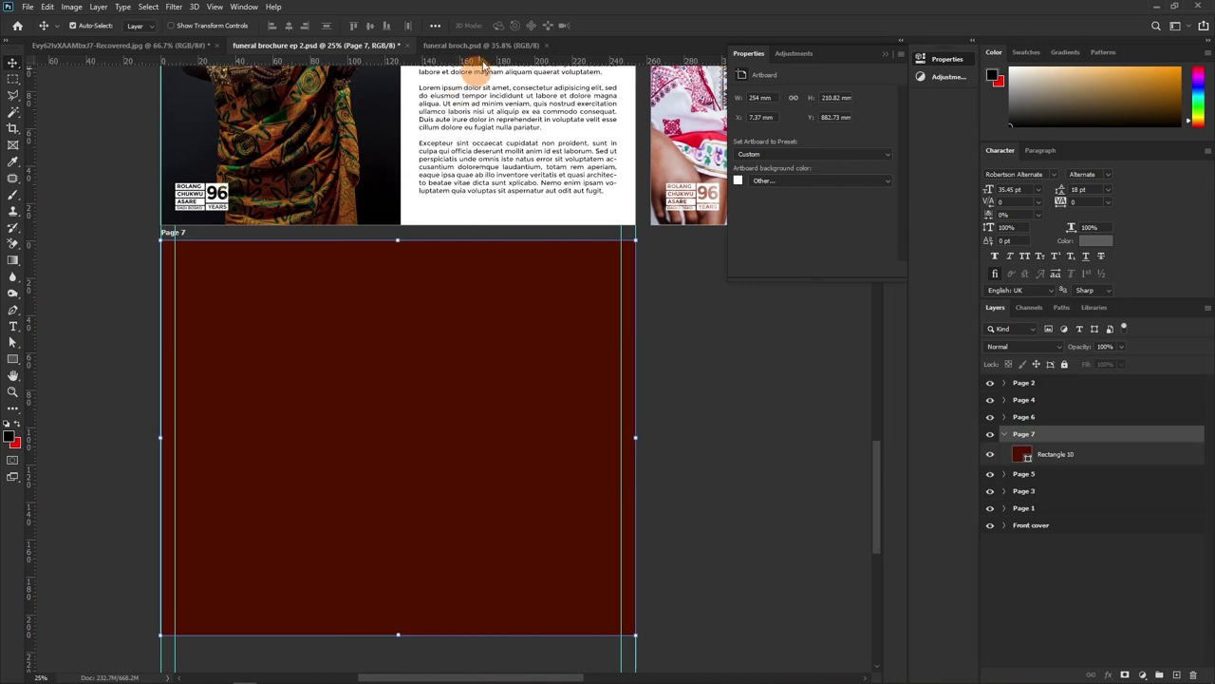
pyautogui.moveTo(480, 60); pyautogui.dragTo(473, 239)
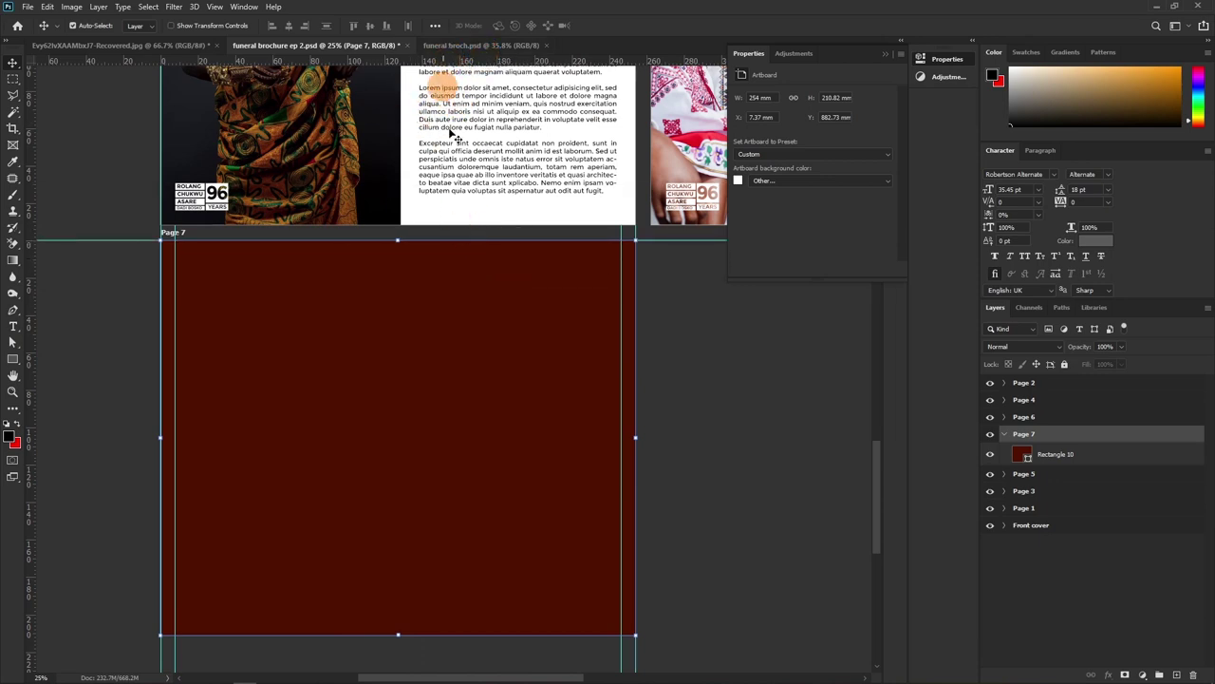
pyautogui.click(218, 202)
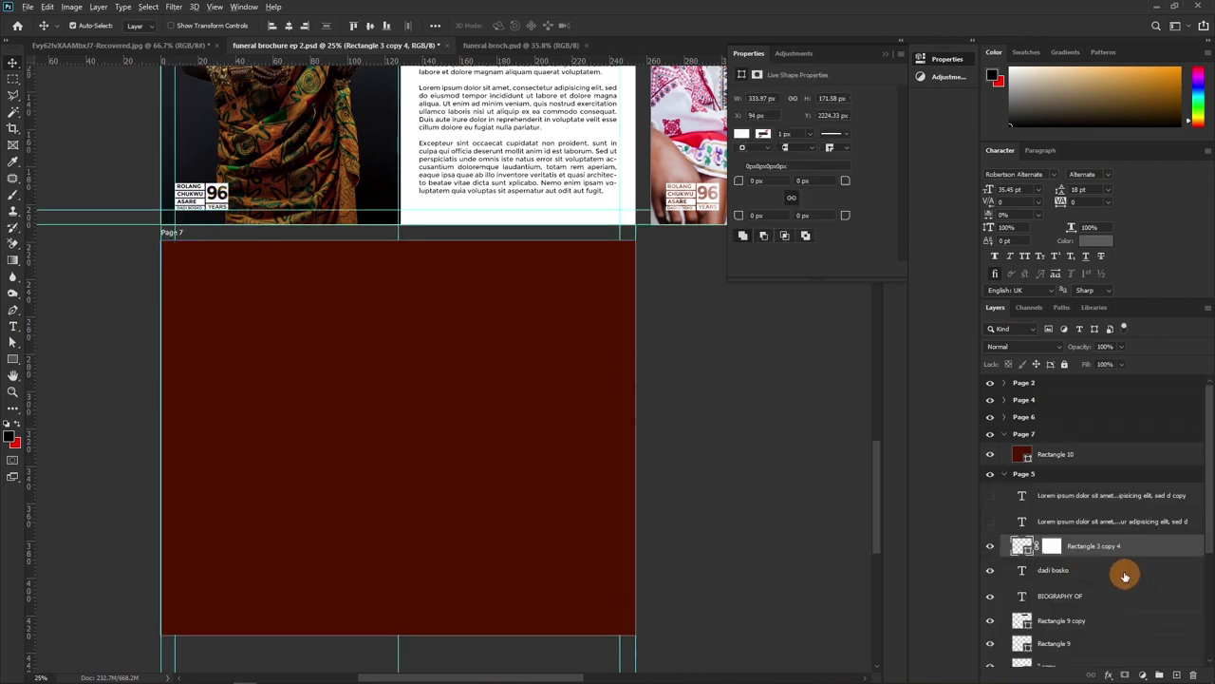
pyautogui.moveTo(1115, 549); pyautogui.dragTo(1082, 453)
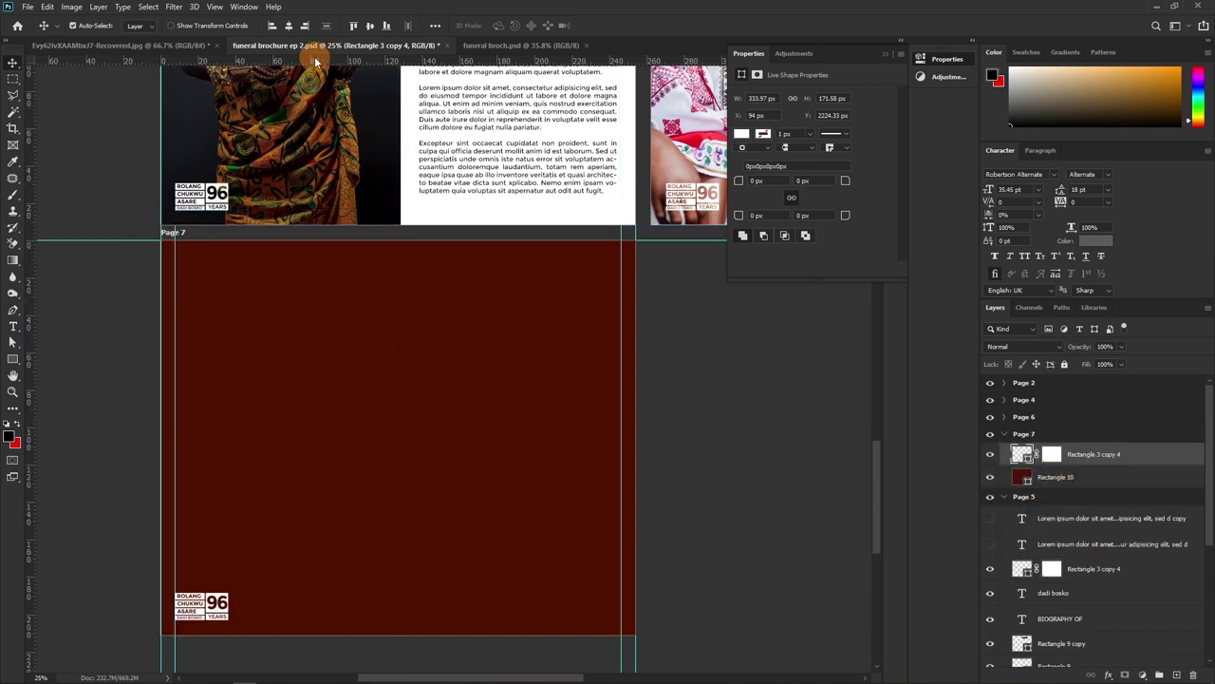
pyautogui.moveTo(314, 62); pyautogui.dragTo(294, 620)
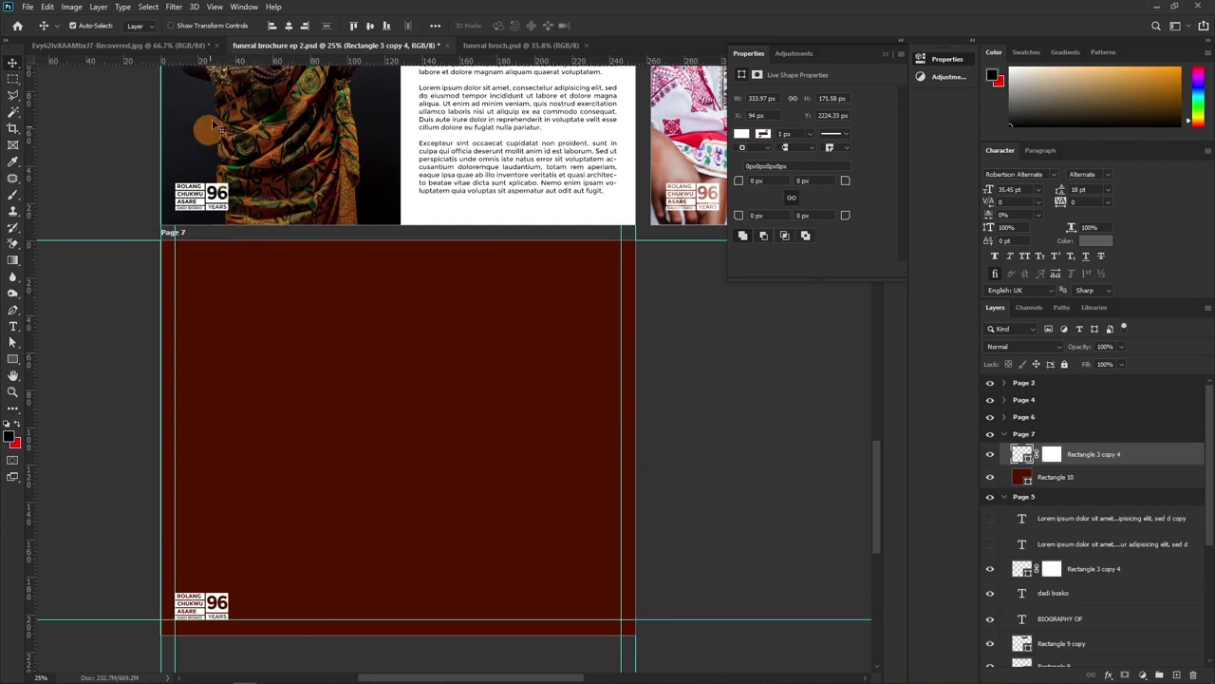
pyautogui.moveTo(248, 61); pyautogui.dragTo(245, 252)
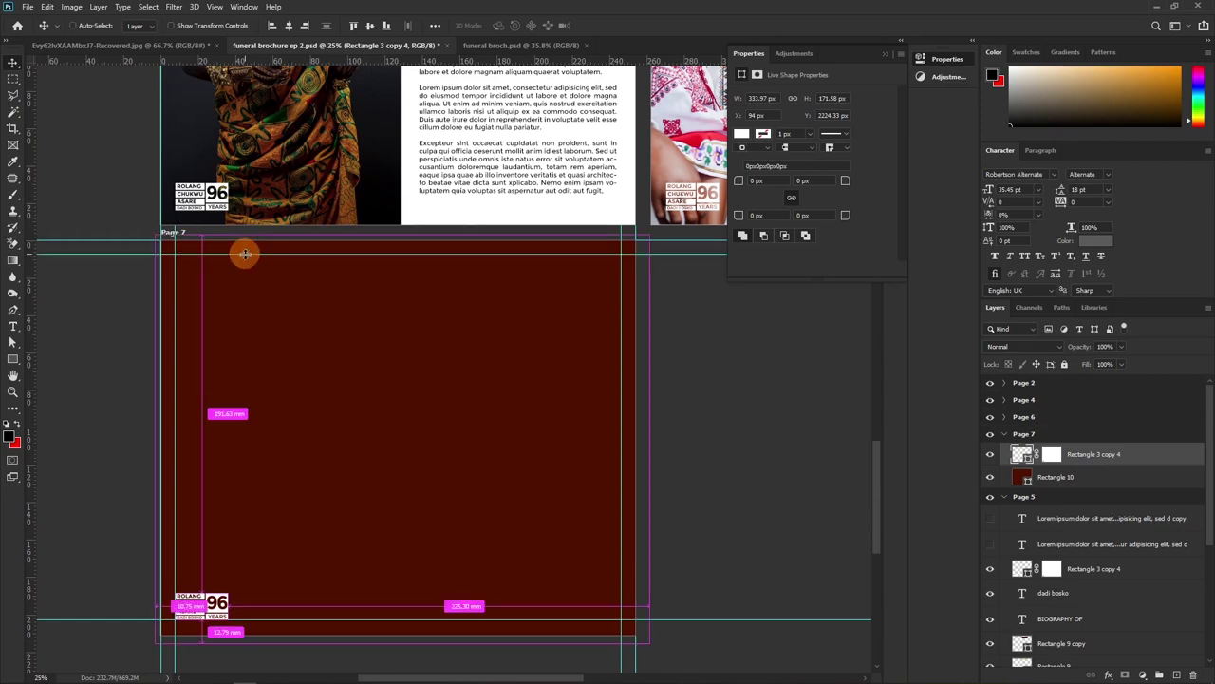
# Fine-tune Page 7's top margin guide while zoomed in, then zoom back out to the whole page
pyautogui.hotkey('ctrl', '+')
pyautogui.hotkey('ctrl', '+')
pyautogui.hotkey('ctrl', '+')
pyautogui.moveTo(265, 218); pyautogui.dragTo(285, 446)
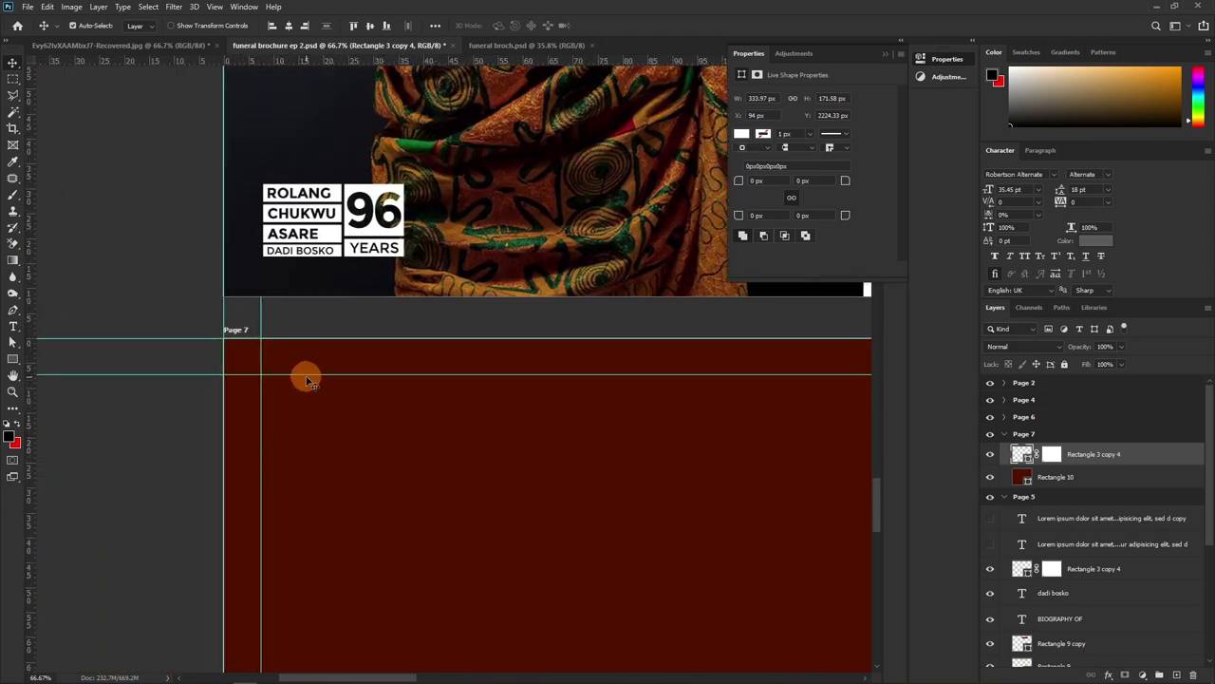
pyautogui.moveTo(306, 379); pyautogui.dragTo(263, 349)
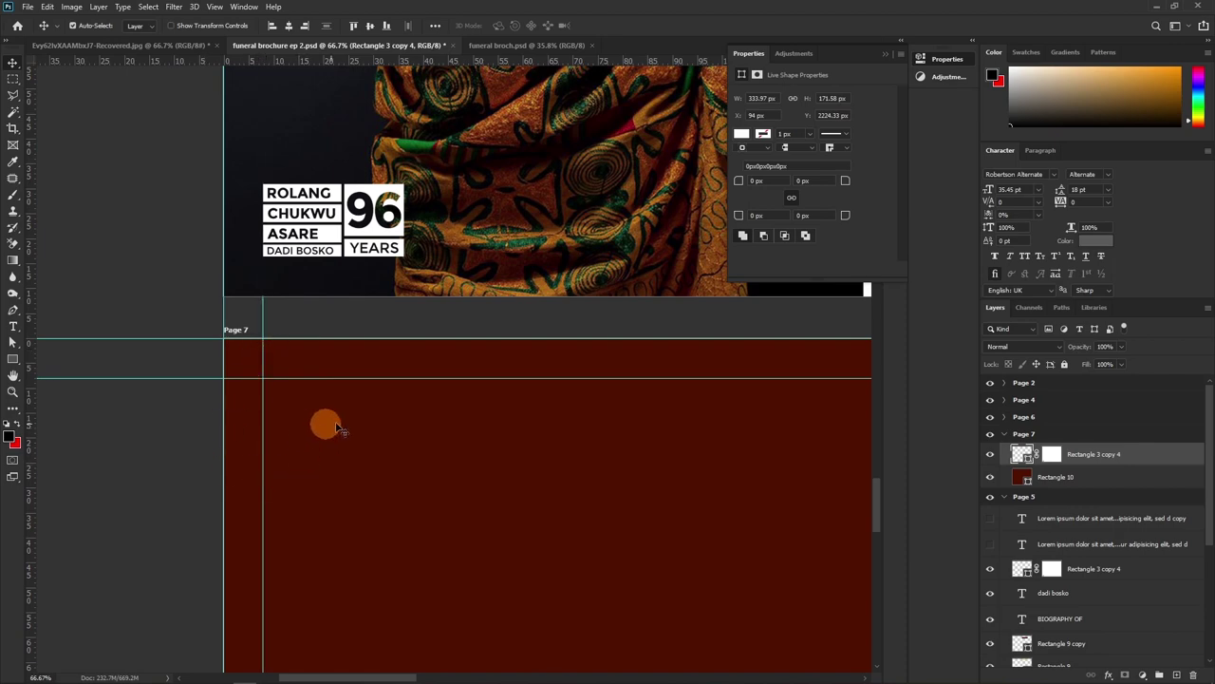
pyautogui.moveTo(611, 414); pyautogui.dragTo(553, 447)
pyautogui.hotkey('ctrl', '-')
pyautogui.hotkey('ctrl', '-')
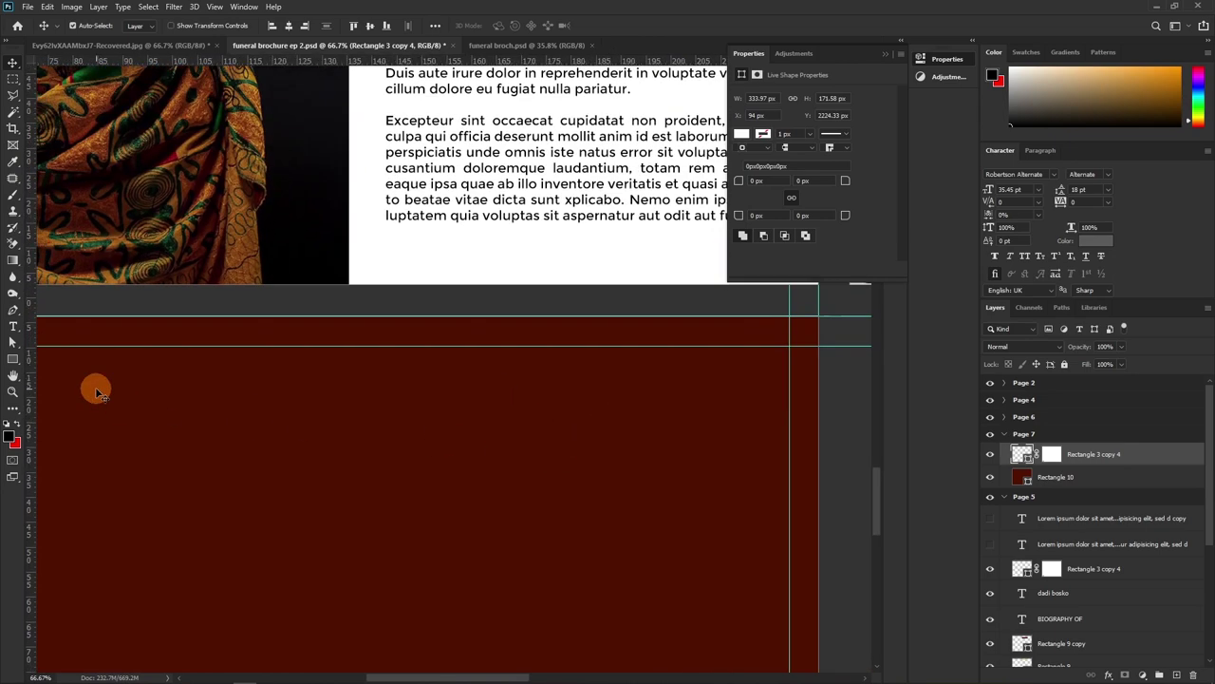
pyautogui.hotkey('ctrl', '-')
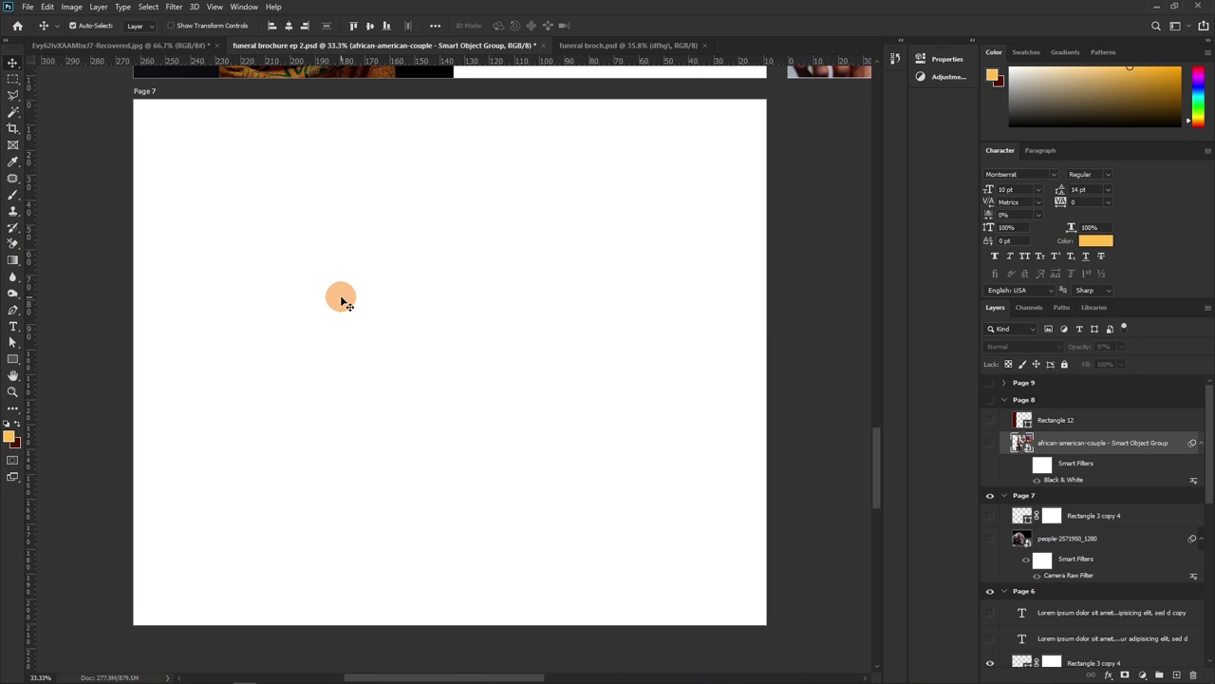
# Make the people-2571950_1280 portrait and the 96 YEARS badge visible on Page 7, toggling the Camera Raw smart filter to compare
pyautogui.click(990, 540)
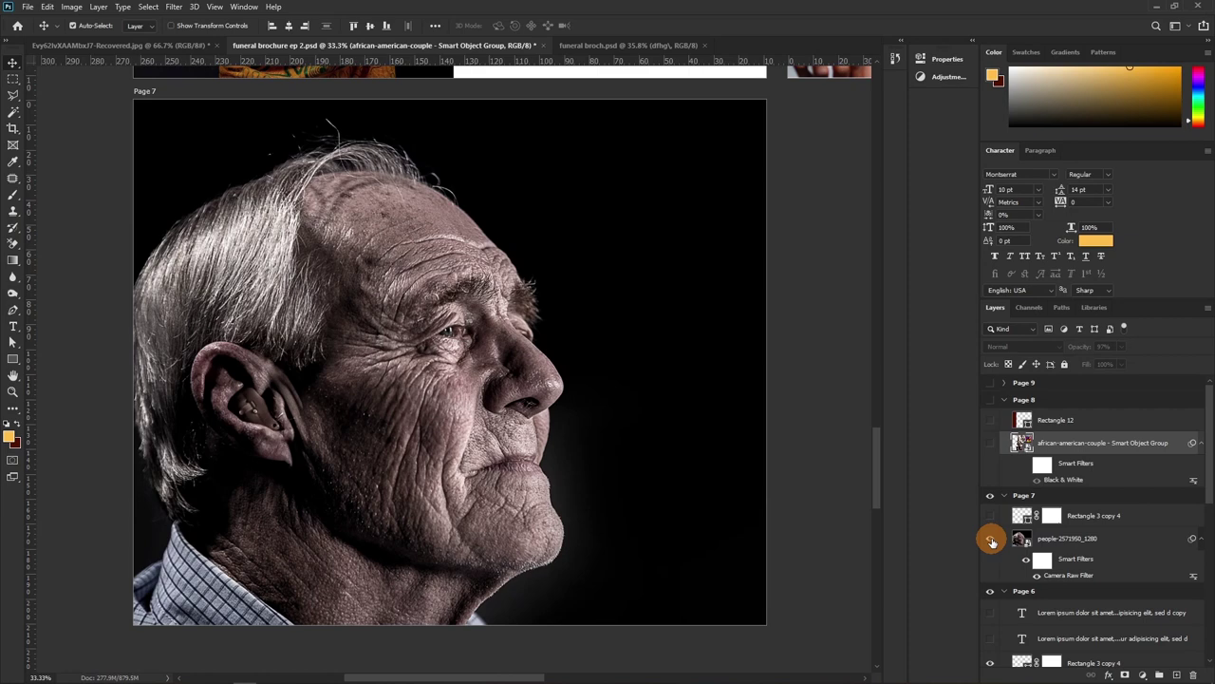
pyautogui.moveTo(992, 540); pyautogui.dragTo(990, 564)
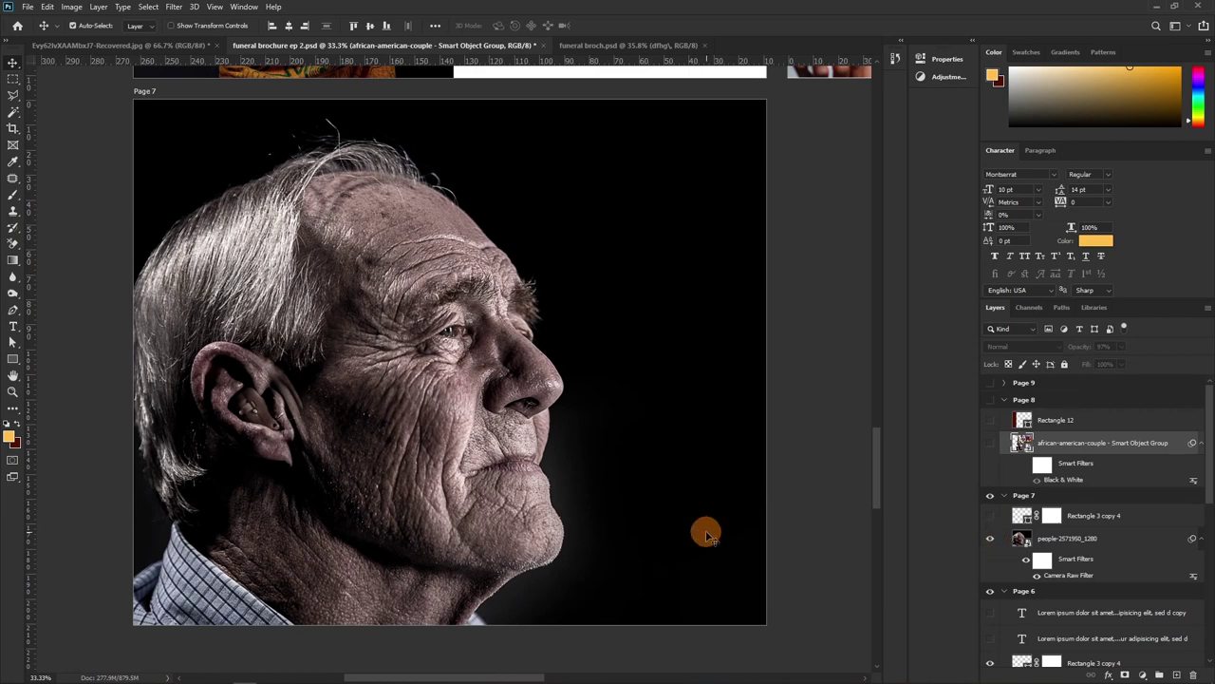
pyautogui.click(1085, 499)
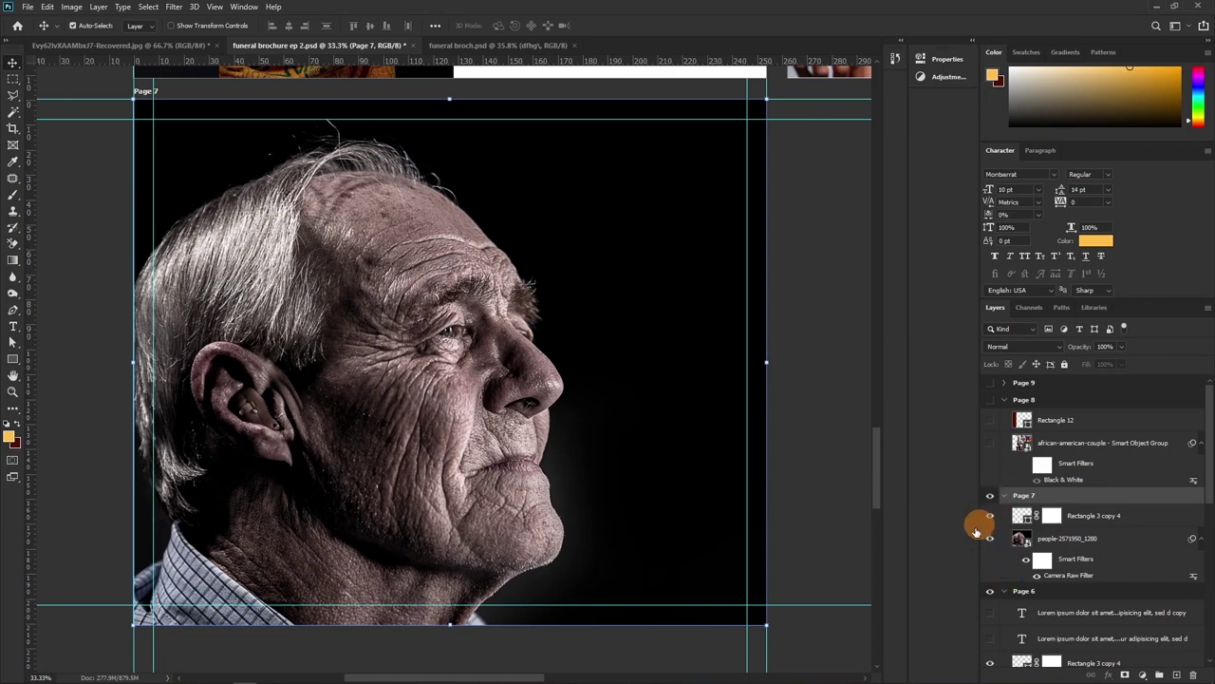
pyautogui.click(990, 516)
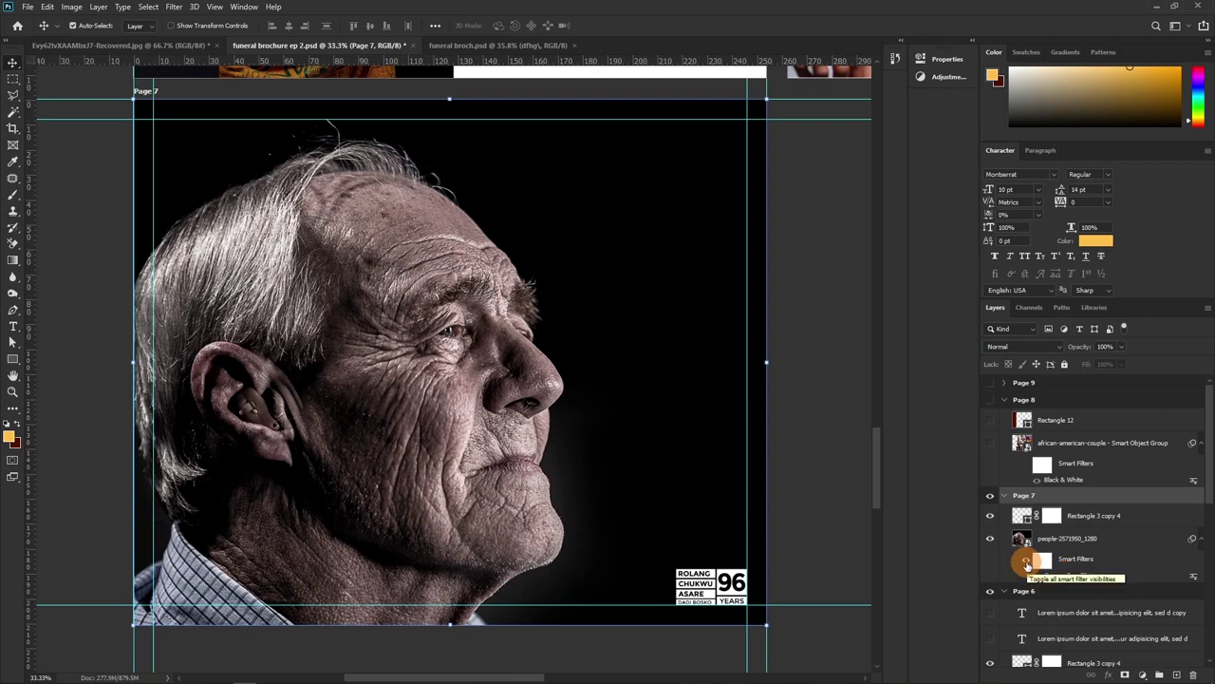
pyautogui.click(1026, 560)
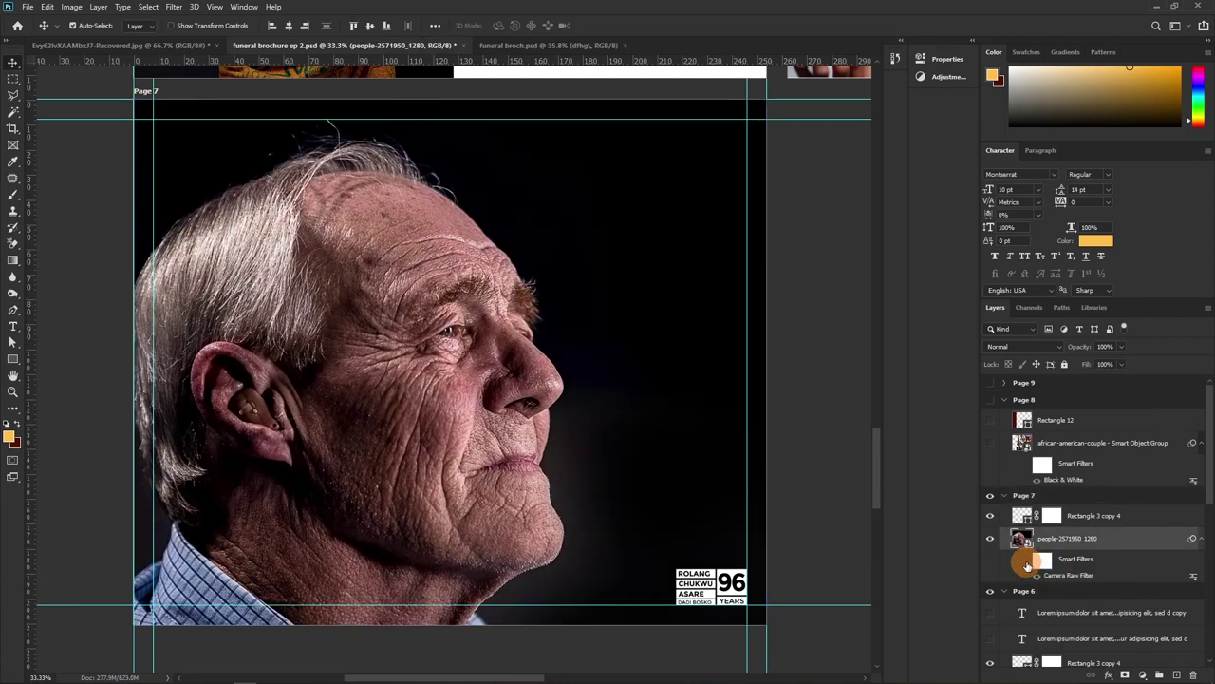
pyautogui.click(1026, 560)
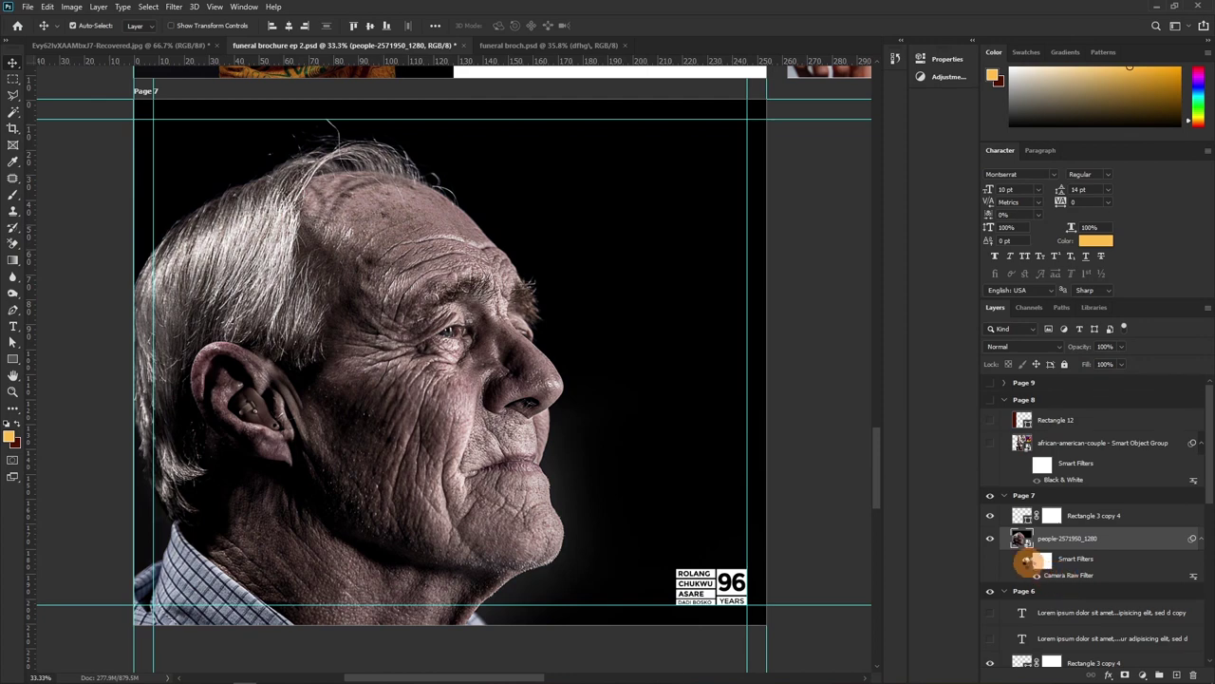
pyautogui.doubleClick(1030, 569)
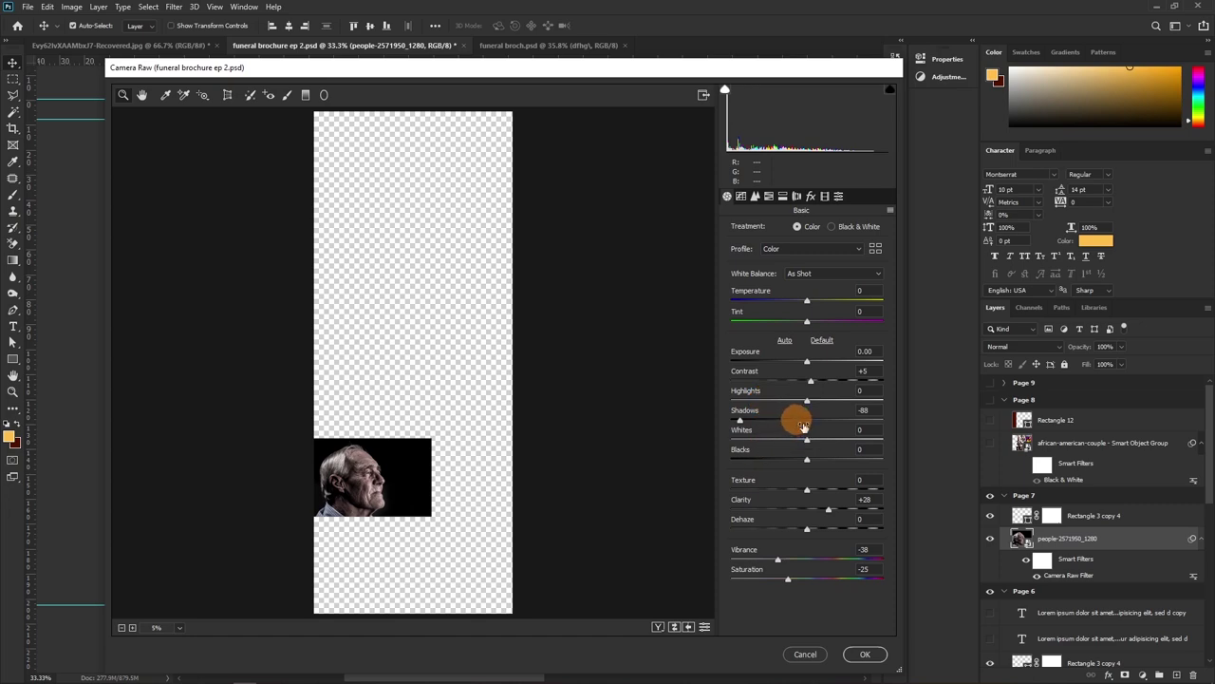
pyautogui.click(805, 655)
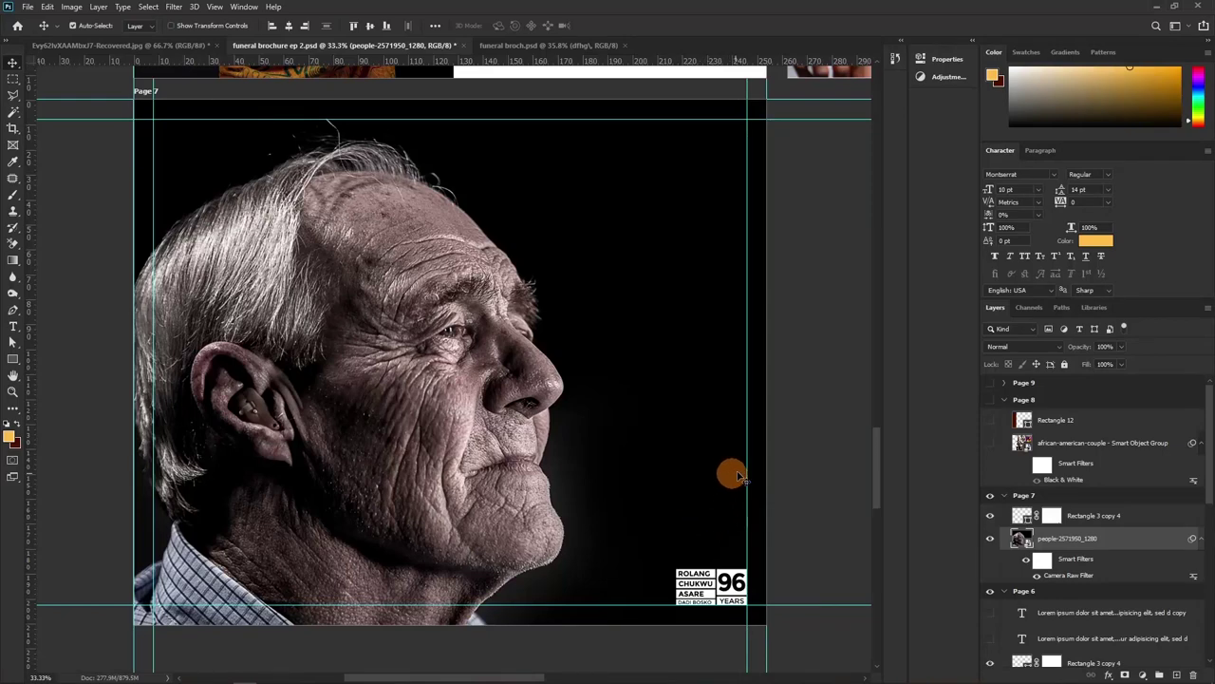
pyautogui.moveTo(663, 470); pyautogui.dragTo(602, 477)
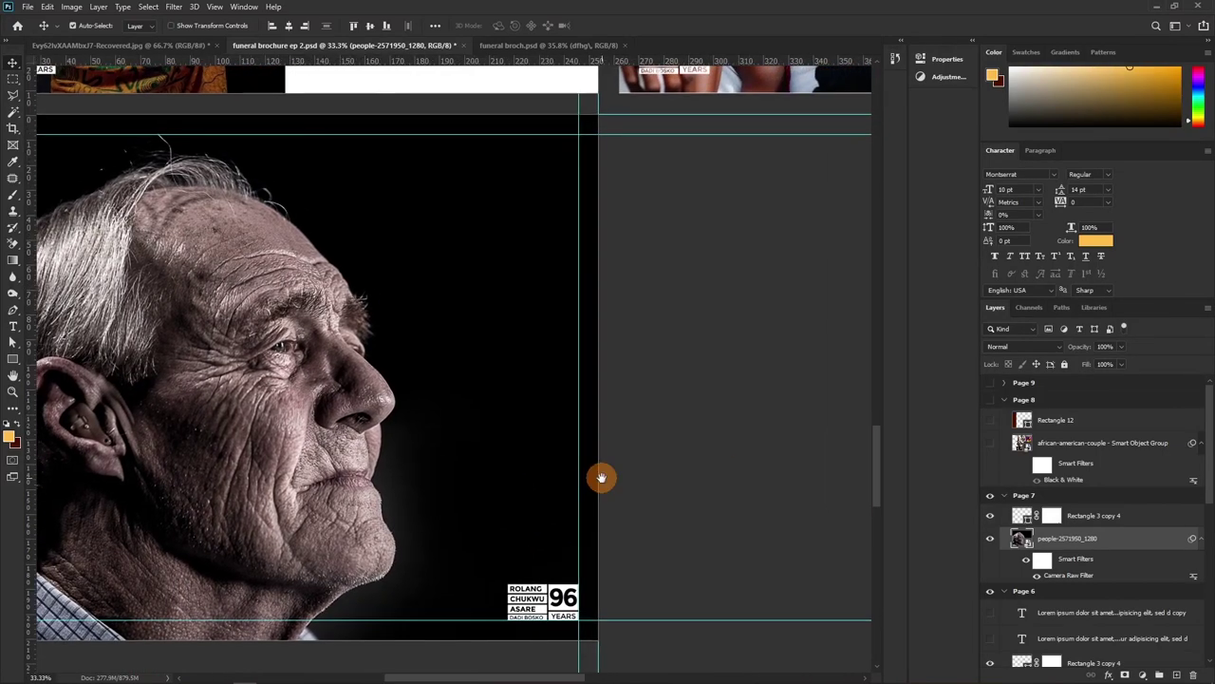
# Show the Page 8 group with its photo collage Smart Object Group and the maroon Rectangle 12 strip
pyautogui.click(989, 404)
pyautogui.moveTo(689, 363); pyautogui.dragTo(309, 323)
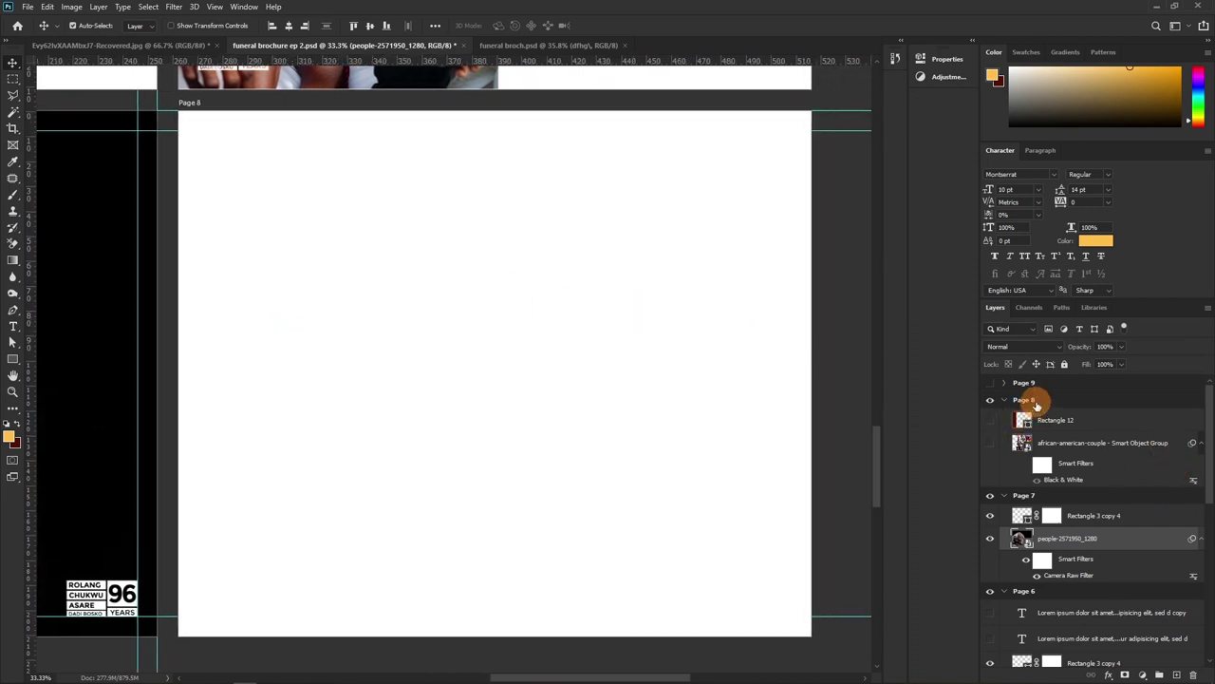
pyautogui.click(1036, 403)
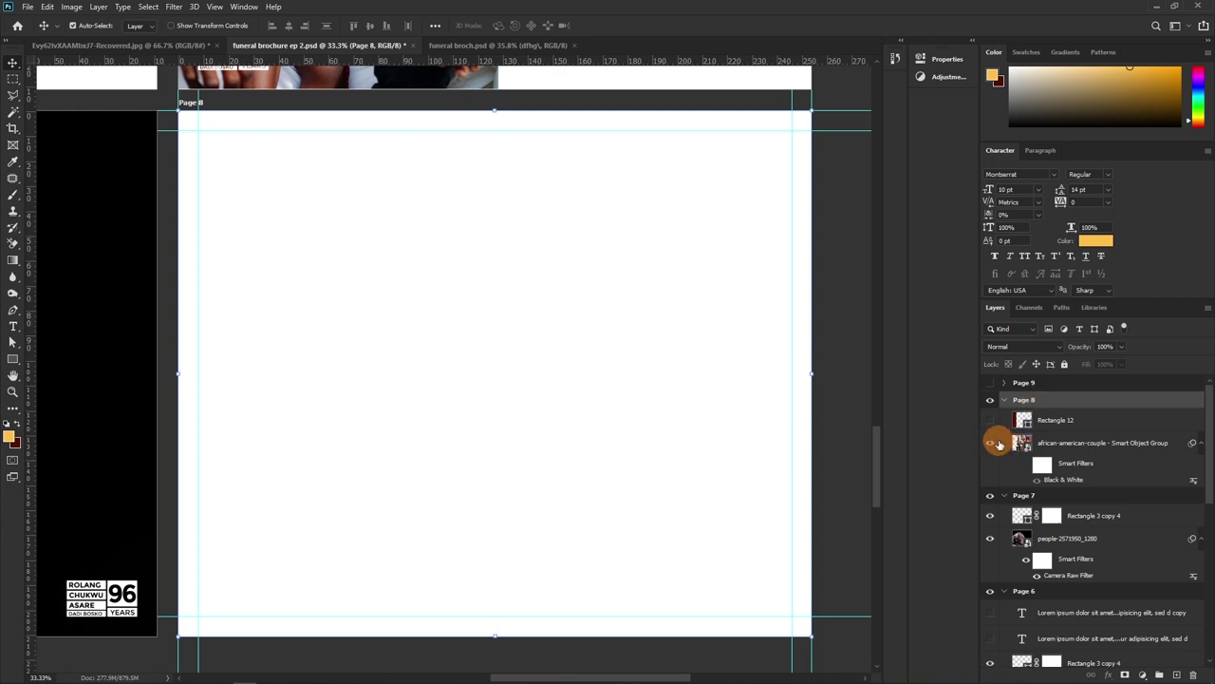
pyautogui.click(993, 443)
pyautogui.click(993, 421)
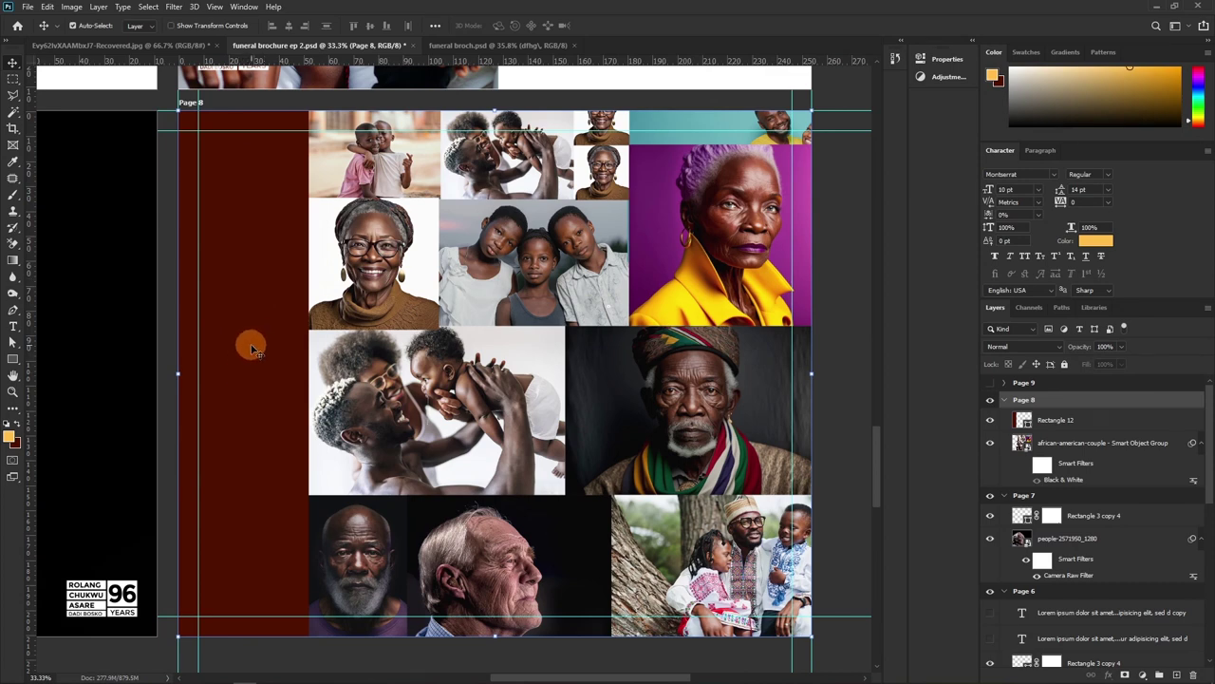
# Paste the vertical PHOTO GALLERY CHILDREN title and badge onto Page 8's red strip and position them
pyautogui.hotkey('ctrl', 'v')
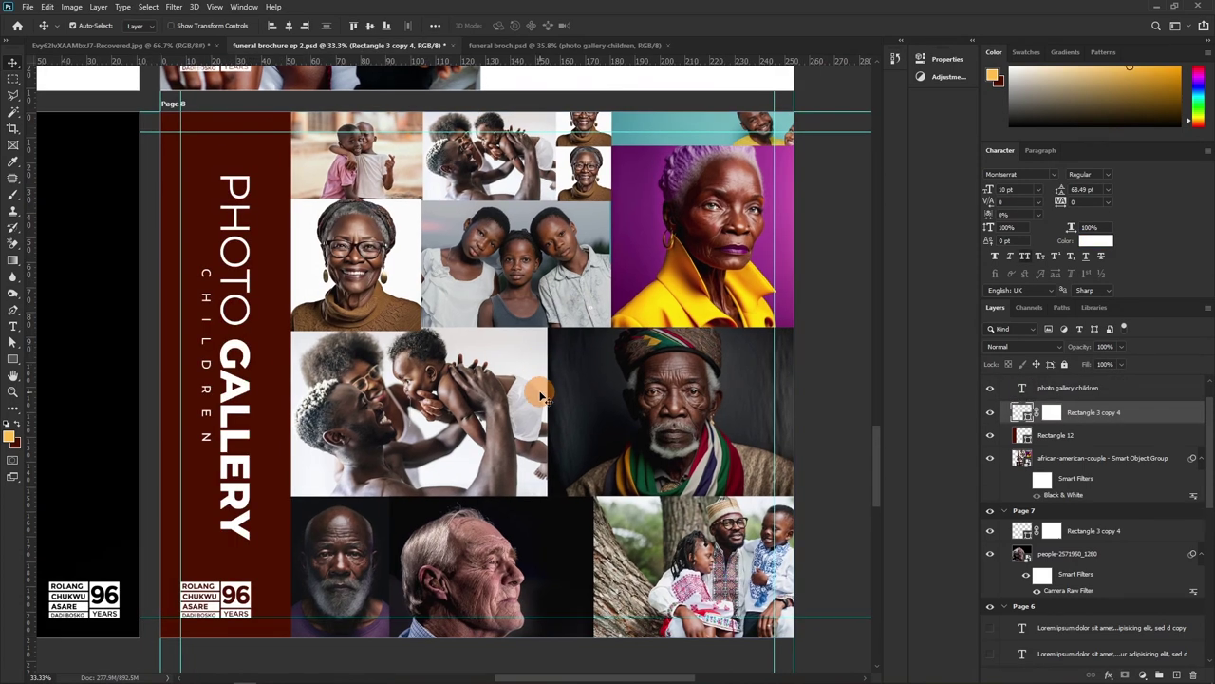
pyautogui.moveTo(465, 363); pyautogui.dragTo(419, 356)
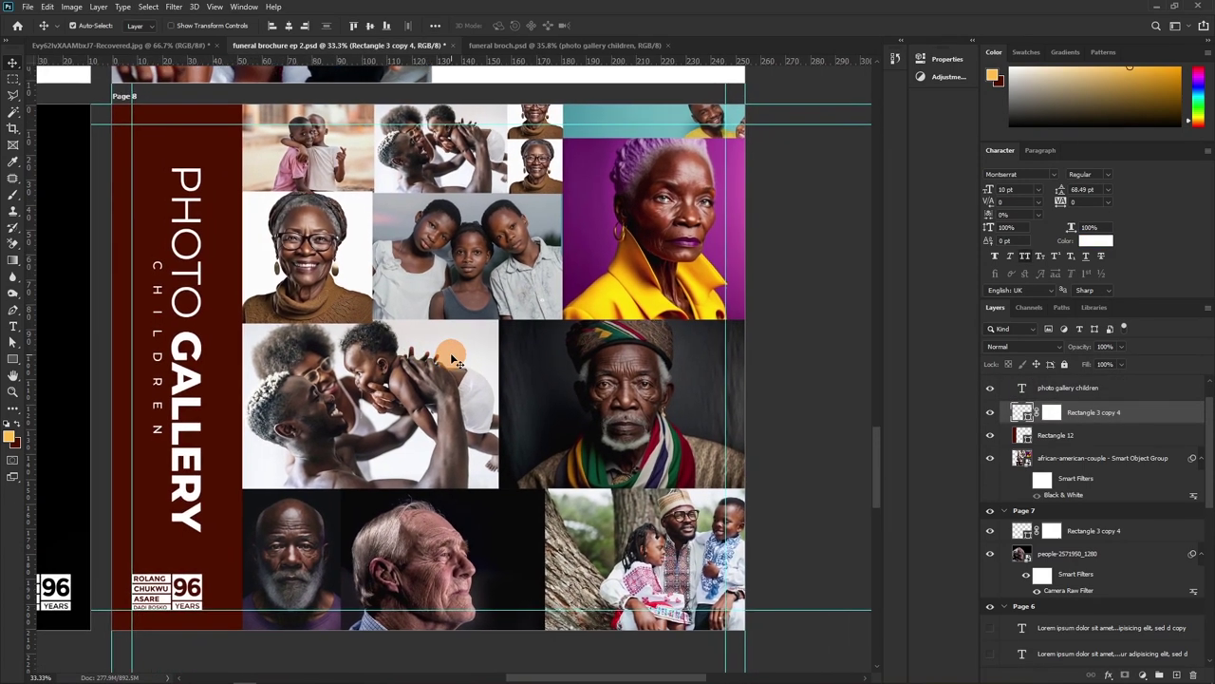
pyautogui.moveTo(195, 405); pyautogui.dragTo(196, 400)
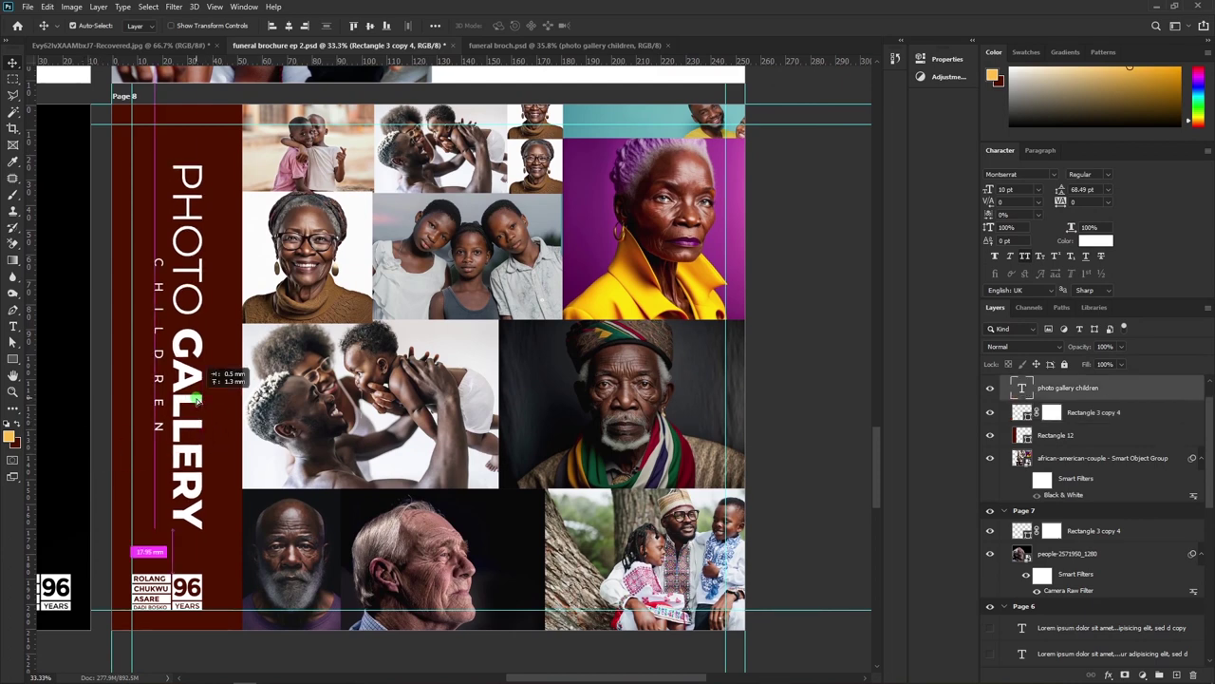
pyautogui.moveTo(197, 401); pyautogui.dragTo(197, 400)
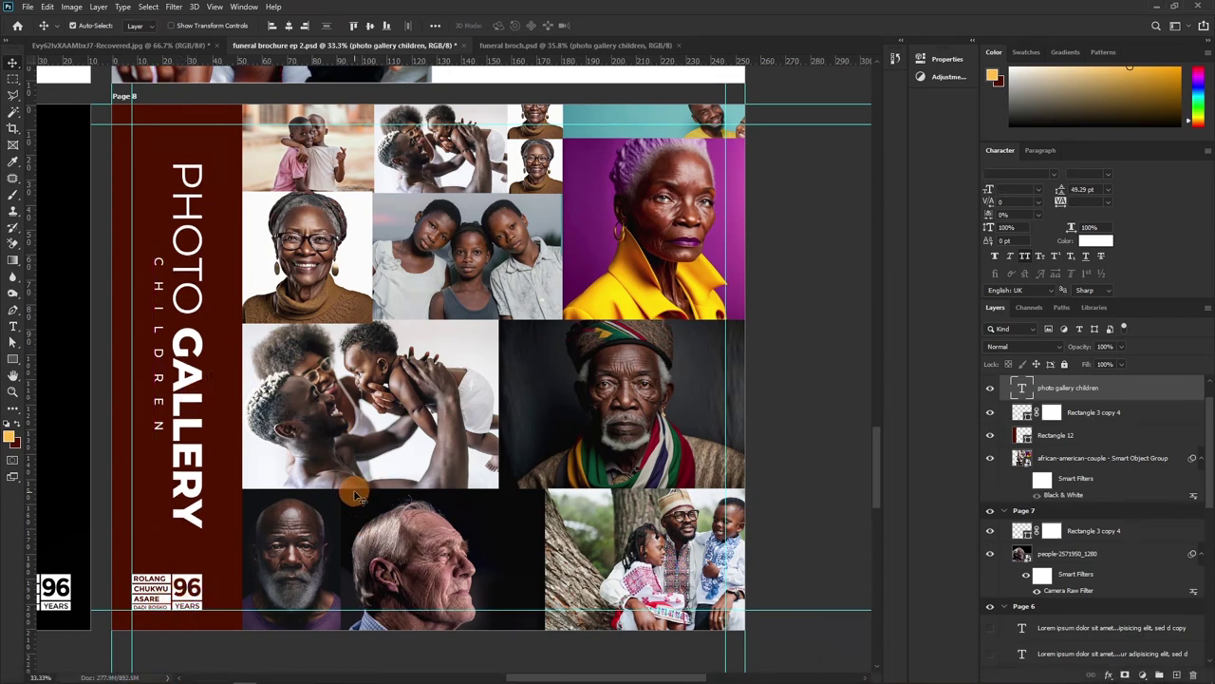
# Collapse the Page 6, 7 and 8 groups and reveal the Page 9 HYMNS page
pyautogui.scroll(1, 1063, 418)
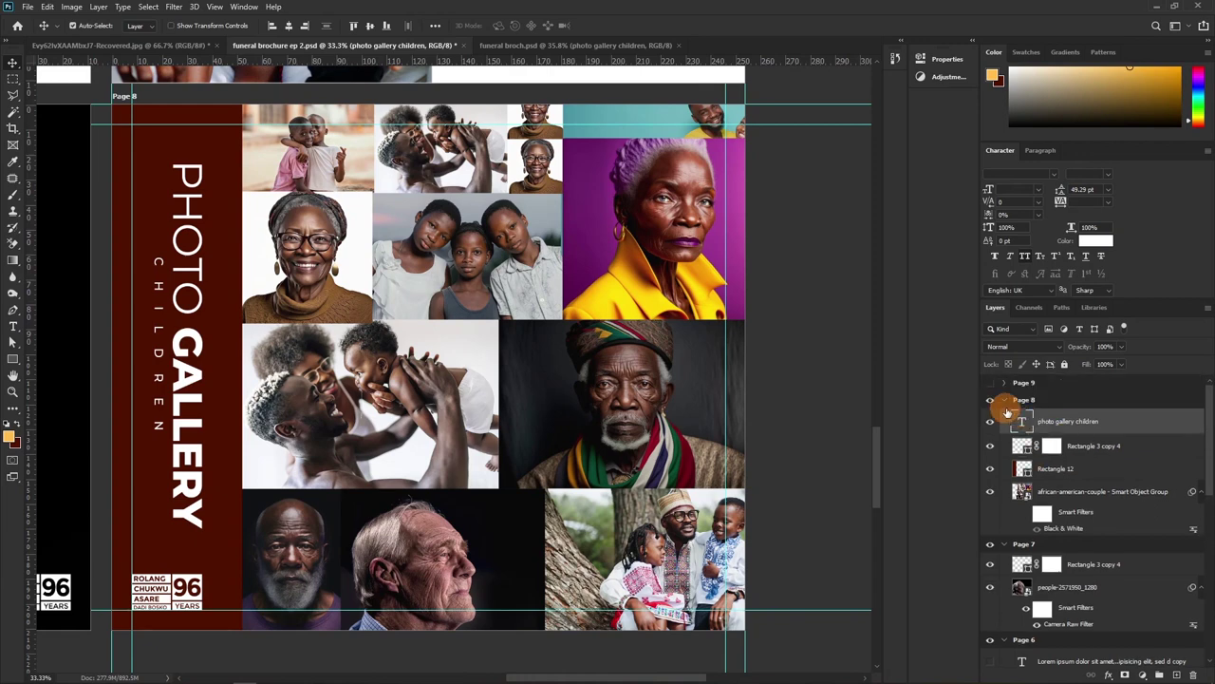
pyautogui.click(1003, 399)
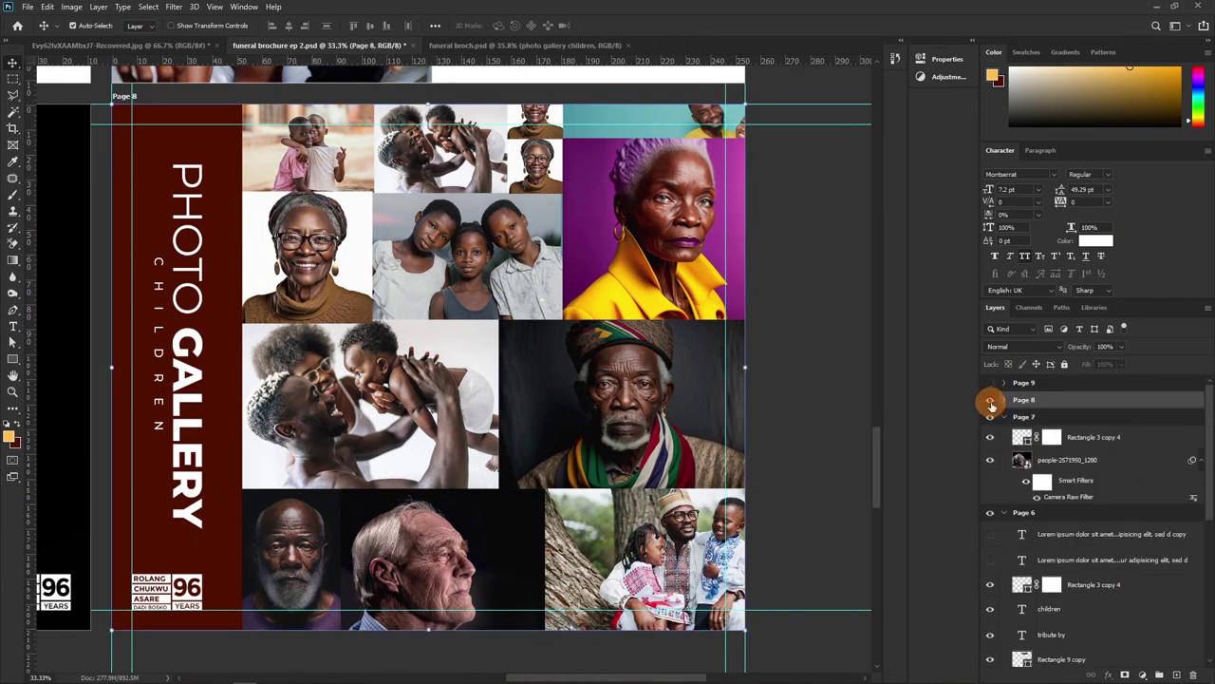
pyautogui.click(1004, 416)
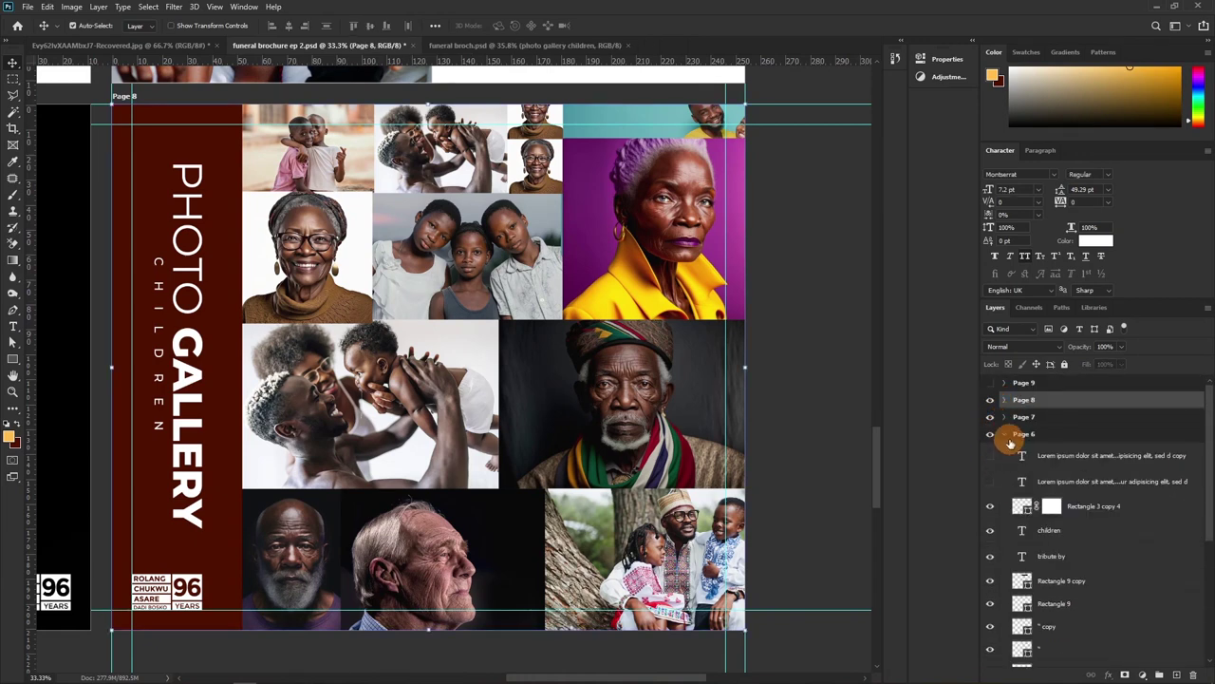
pyautogui.click(1005, 435)
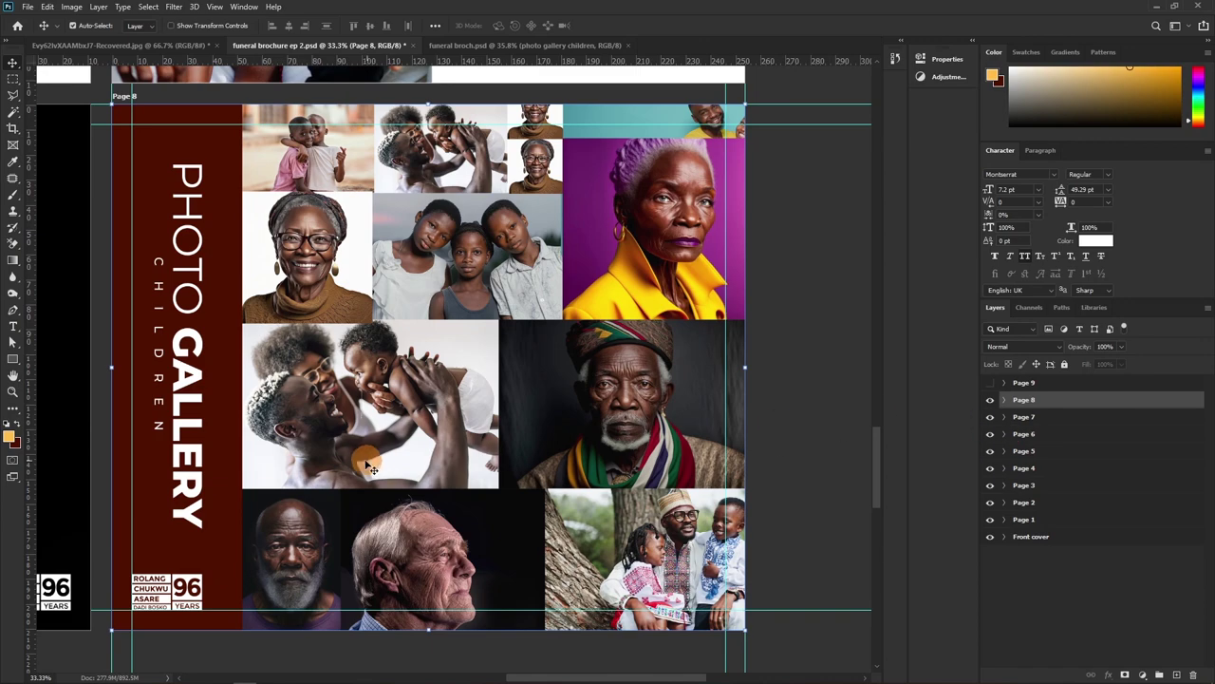
pyautogui.moveTo(326, 476); pyautogui.dragTo(725, 231)
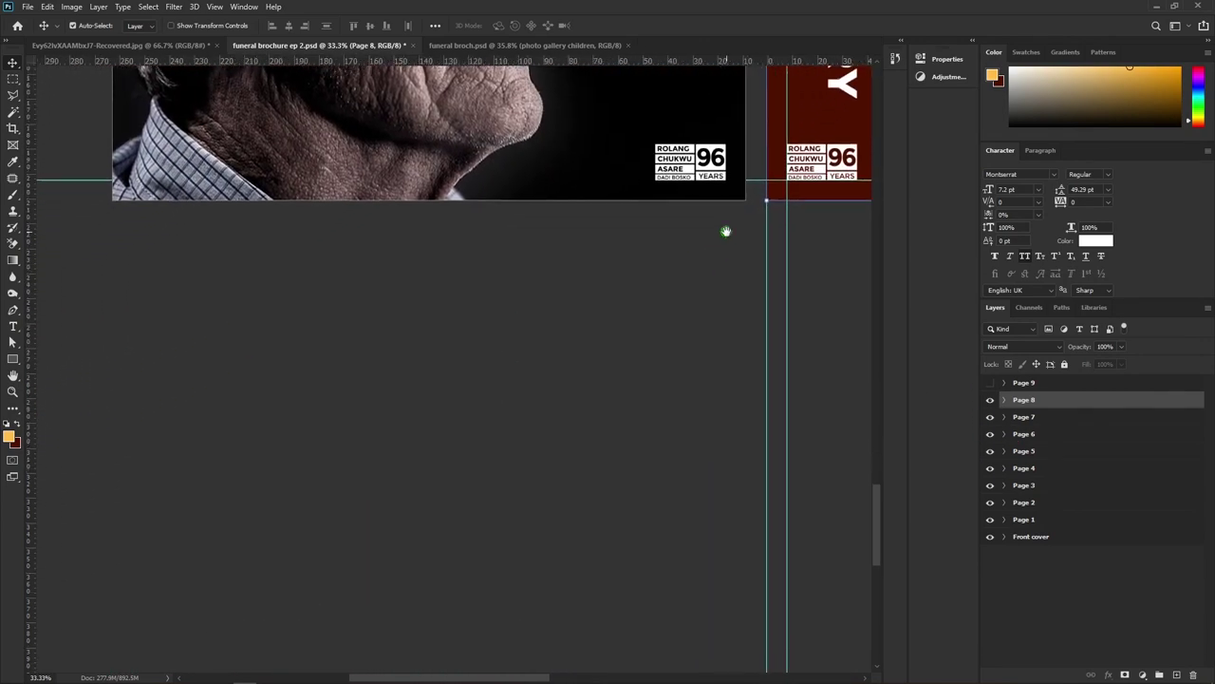
pyautogui.click(990, 382)
pyautogui.moveTo(521, 513); pyautogui.dragTo(535, 394)
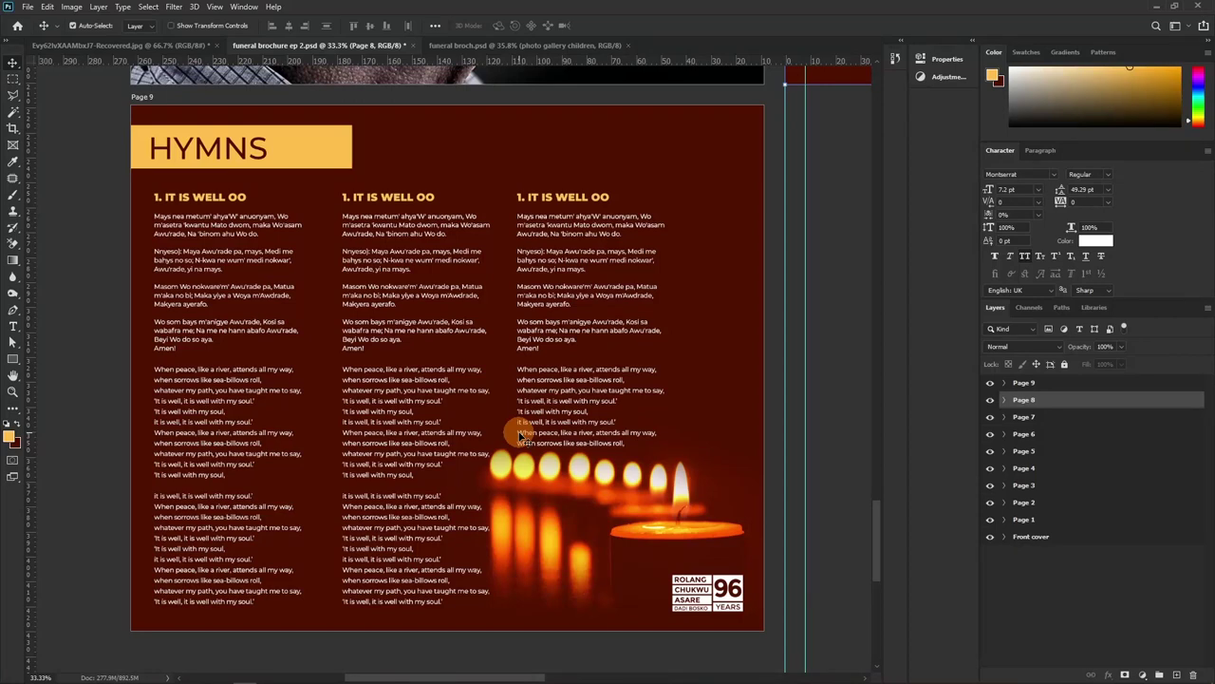
# Shift the middle 'It Is Well Oo' hymn column on Page 9 about 2 mm left
pyautogui.click(1019, 383)
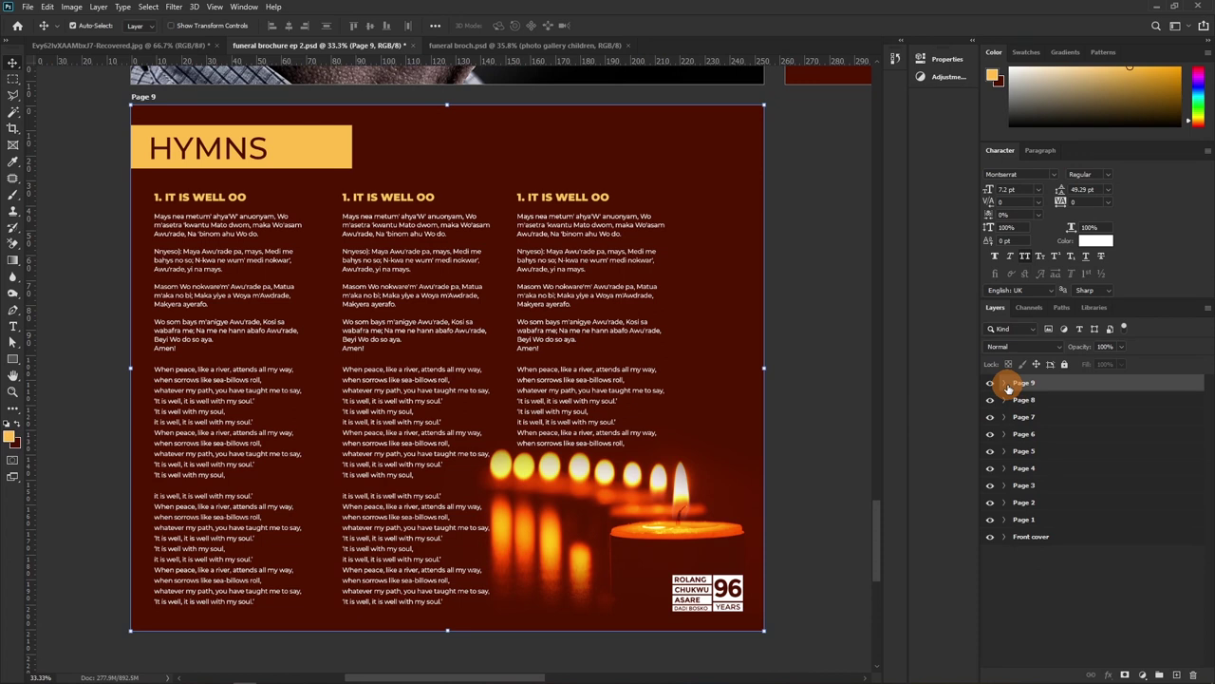
pyautogui.click(361, 430)
pyautogui.moveTo(361, 431); pyautogui.dragTo(371, 417)
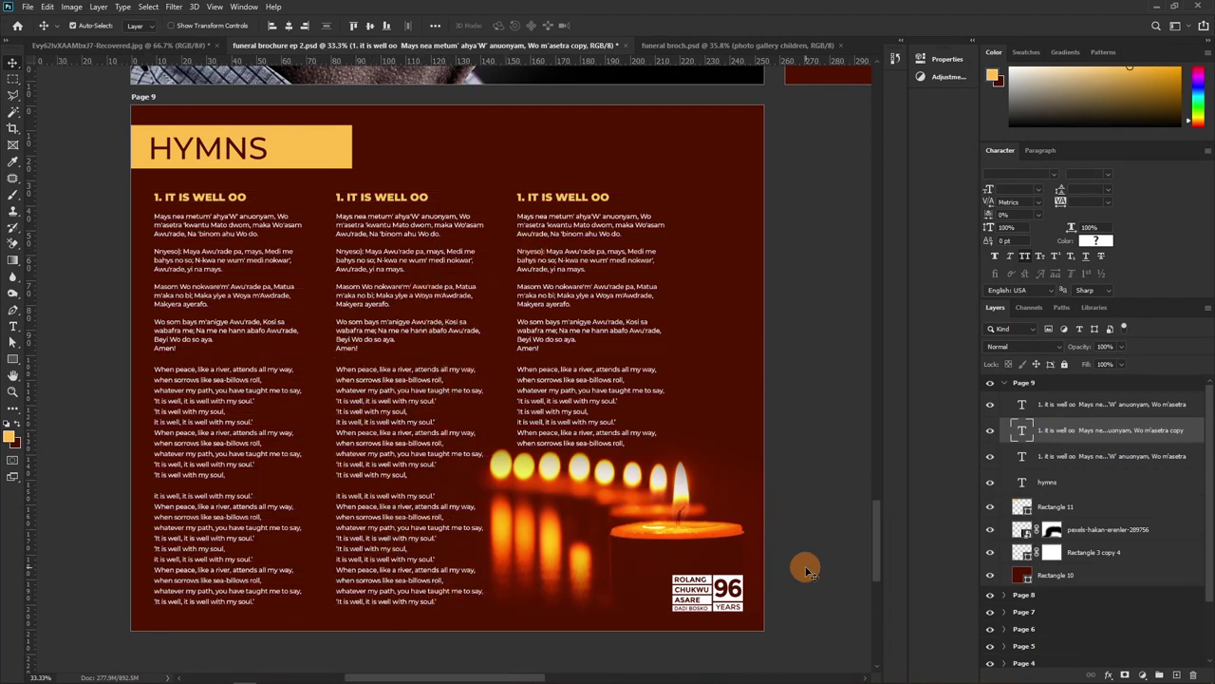
pyautogui.click(1003, 383)
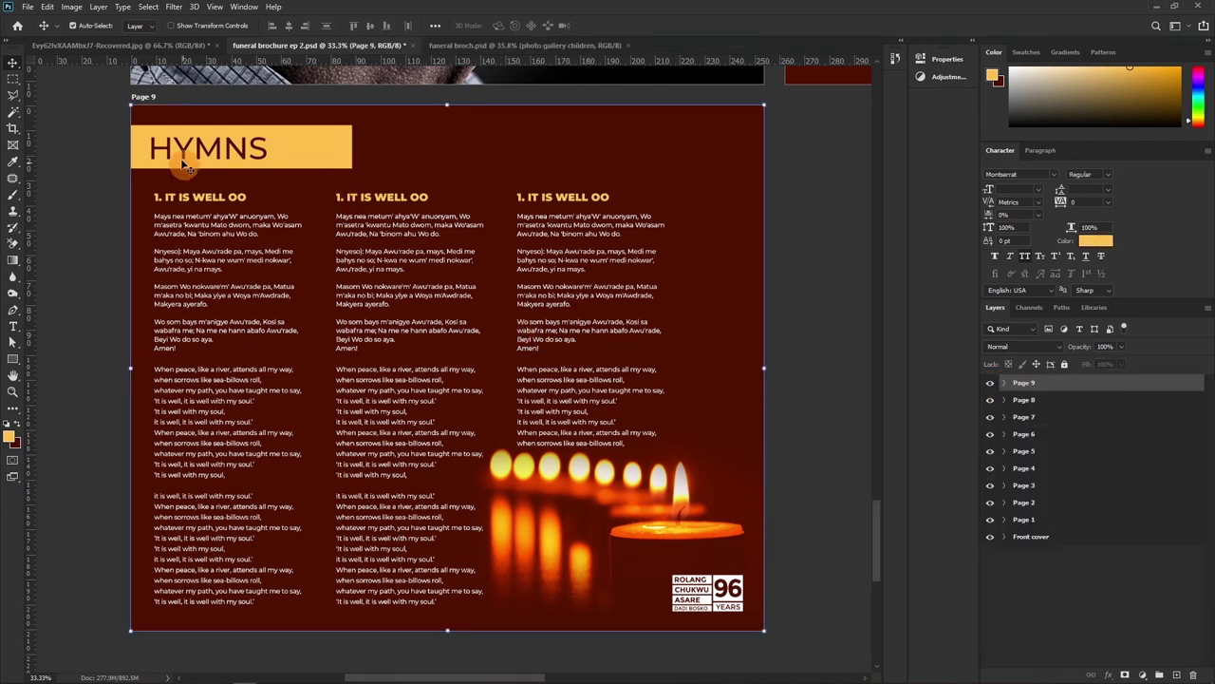
pyautogui.click(147, 97)
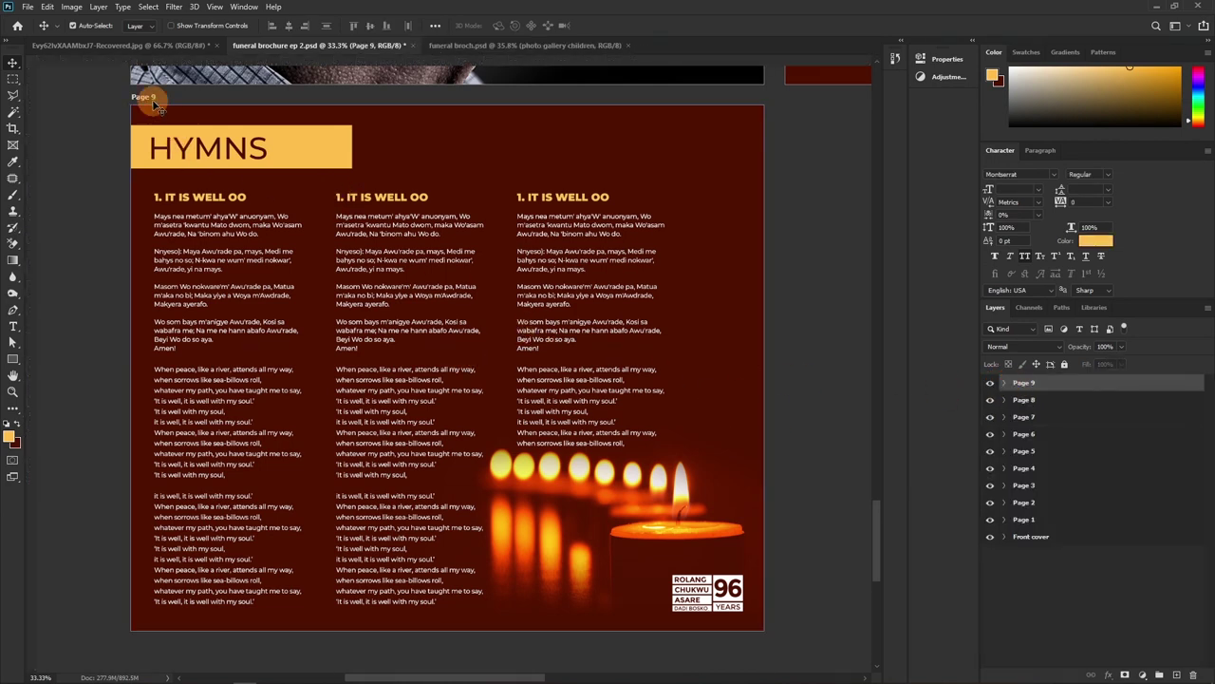
# Add a new artboard to the right of Page 9 and name it Page 10
pyautogui.click(792, 367)
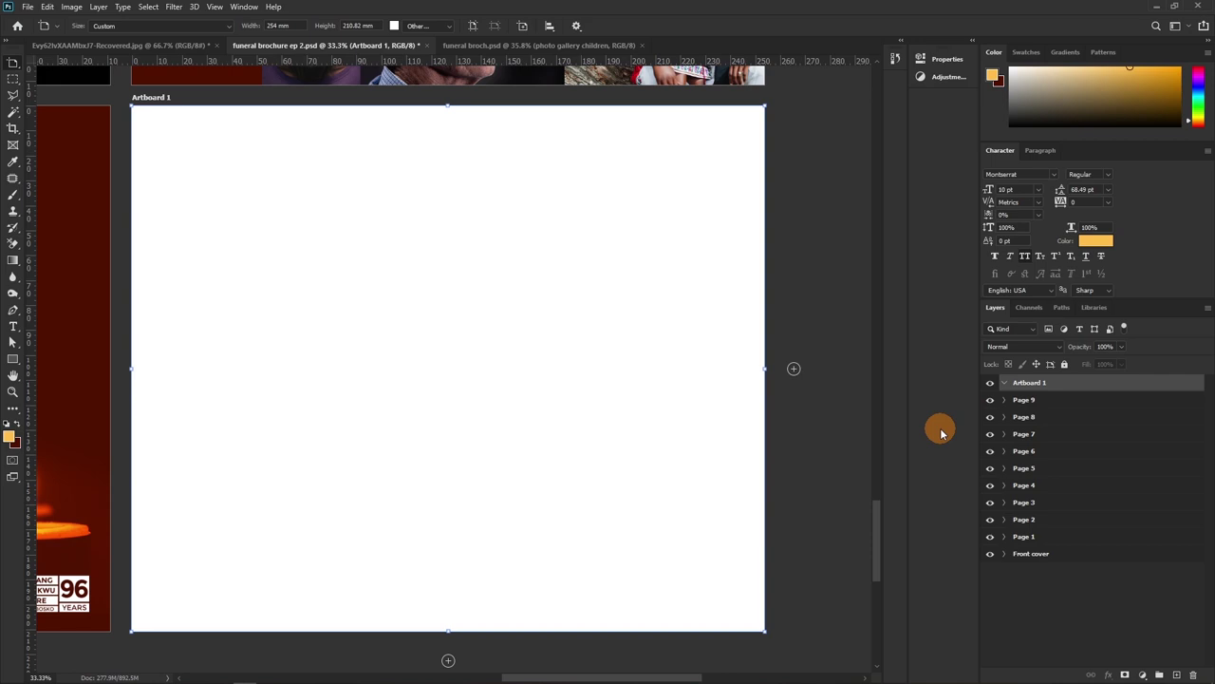
pyautogui.doubleClick(1029, 382)
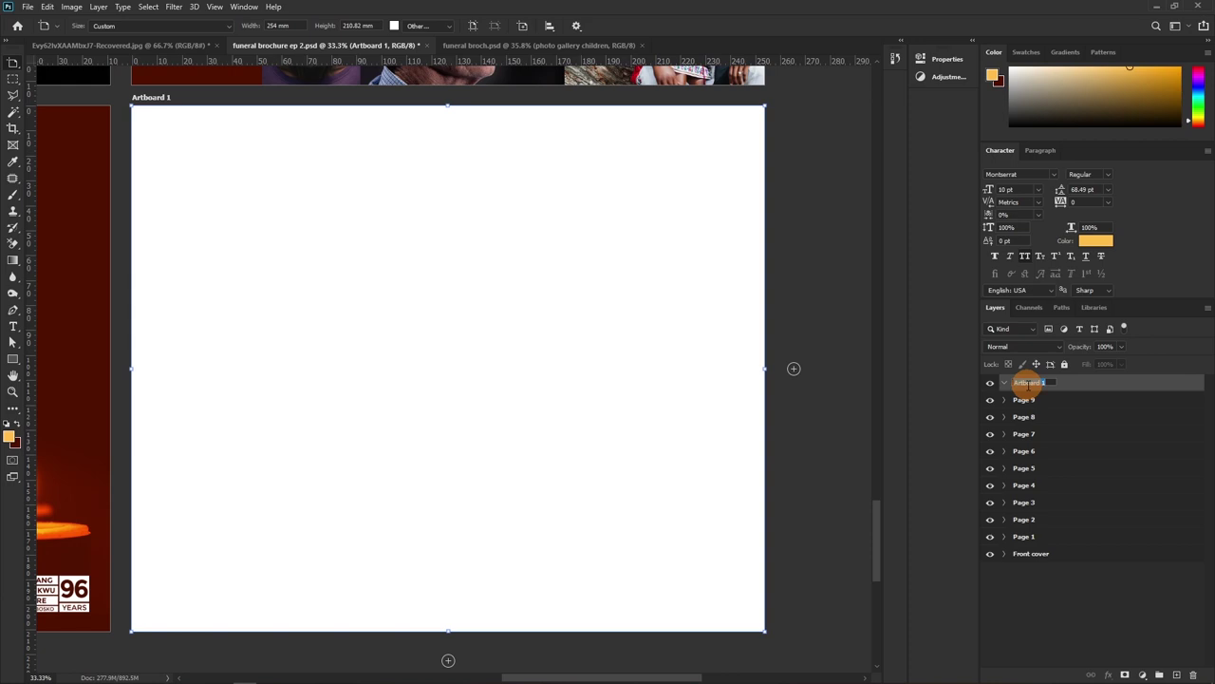
pyautogui.write('Page 10')
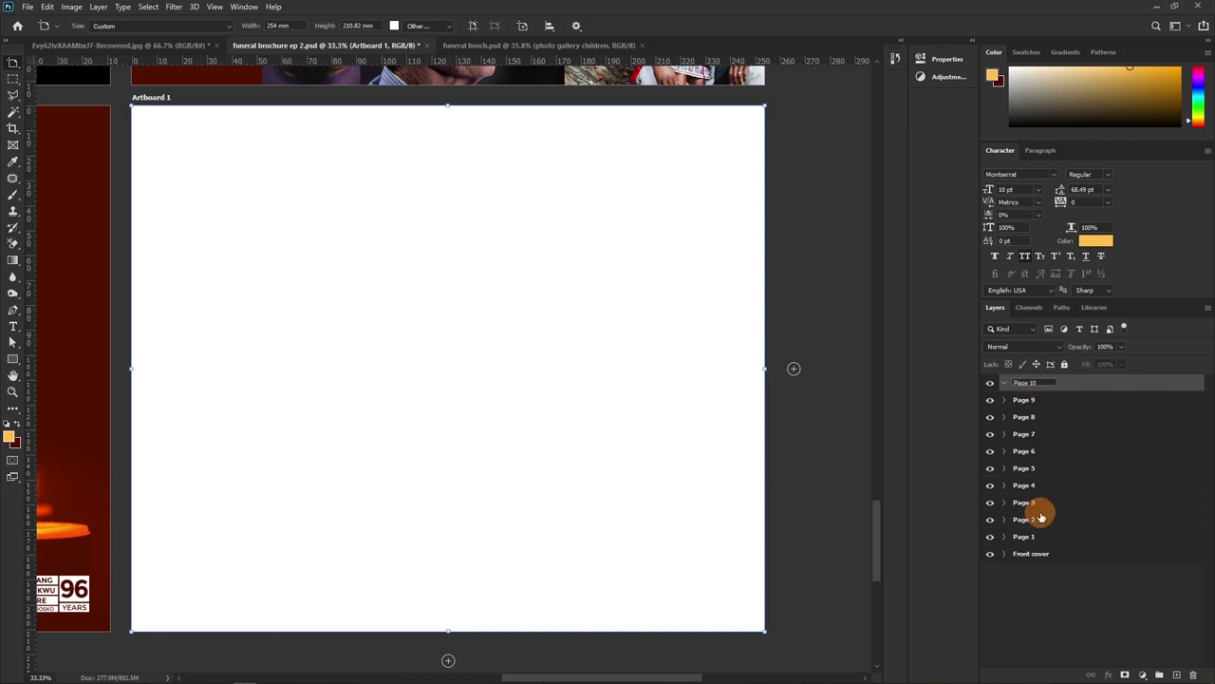
pyautogui.click(942, 263)
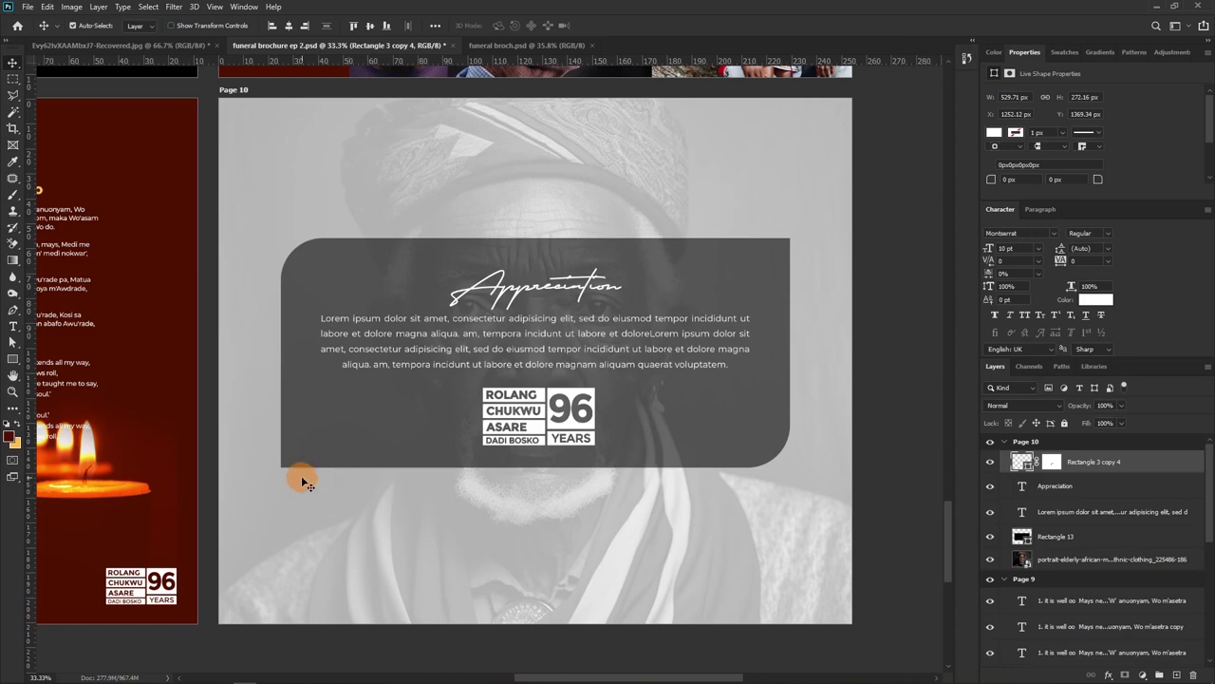
# Set the Page 10 portrait to Normal blend mode at 100% opacity
pyautogui.press('z')
pyautogui.moveTo(407, 344); pyautogui.dragTo(439, 334)
pyautogui.press('v')
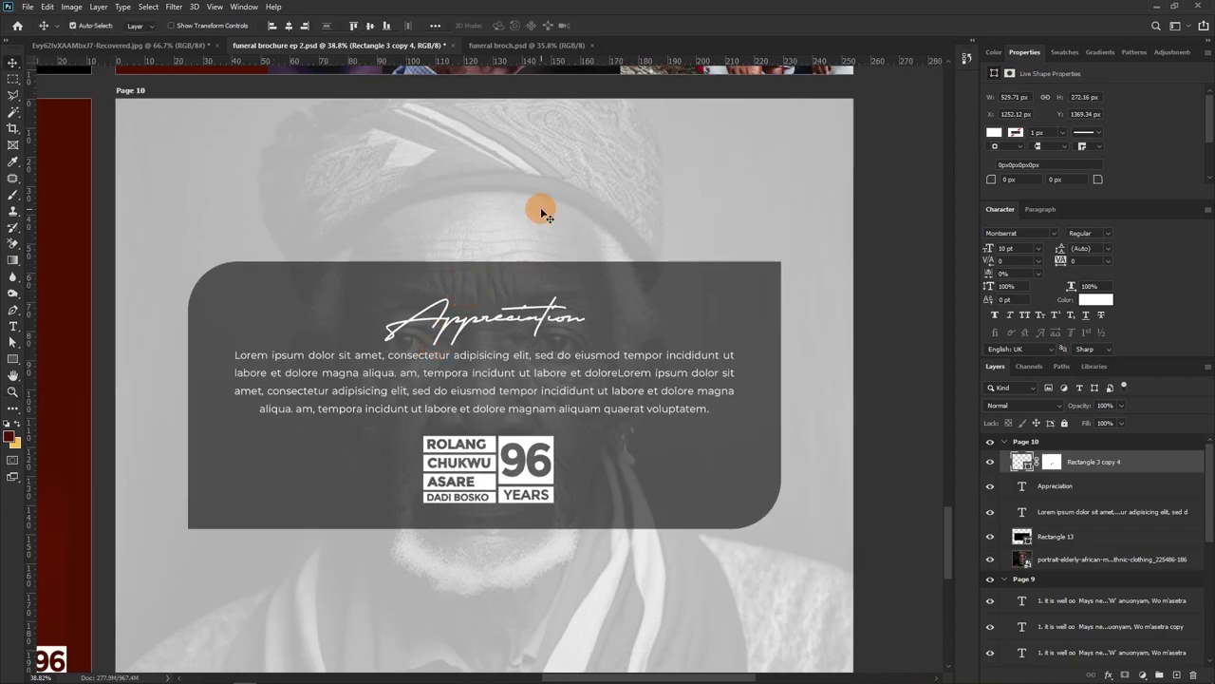
pyautogui.click(540, 207)
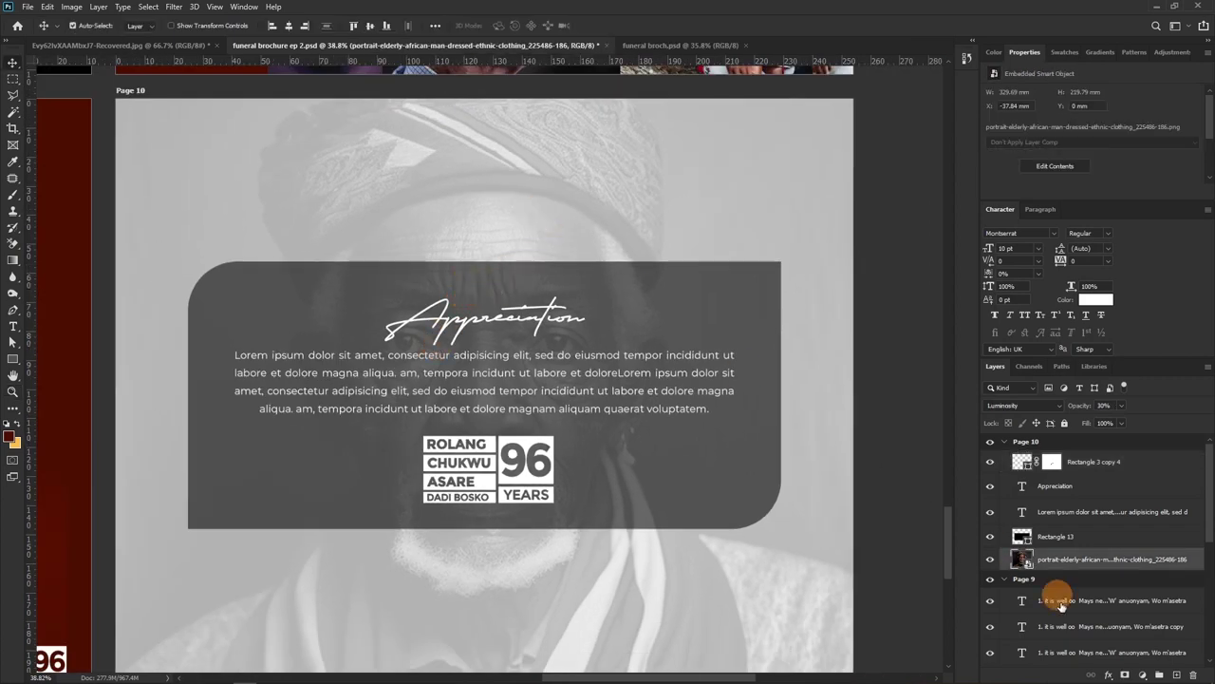
pyautogui.click(1005, 579)
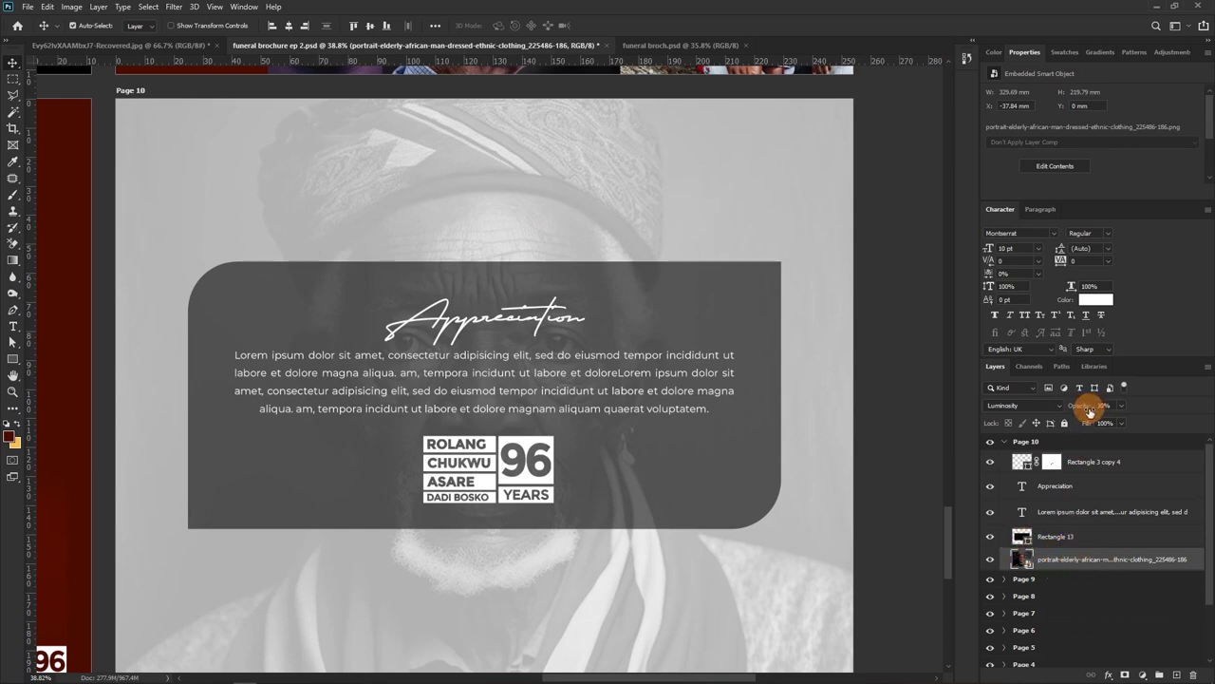
pyautogui.click(1020, 406)
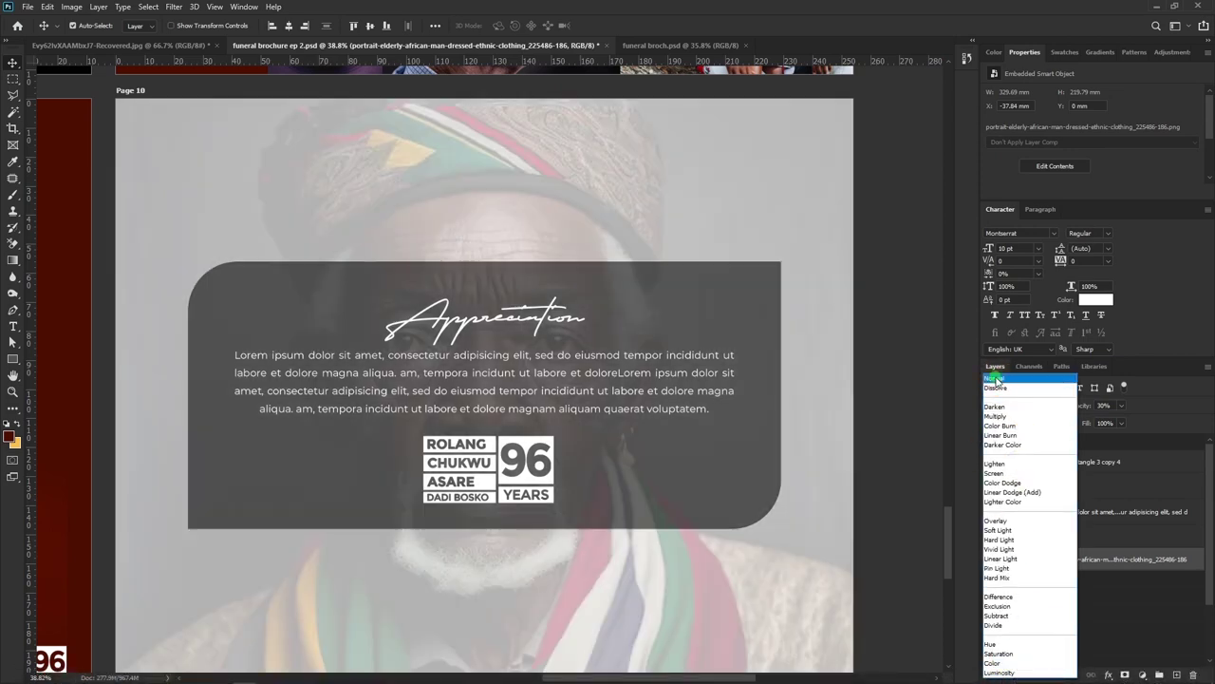
pyautogui.click(997, 380)
pyautogui.moveTo(1077, 405); pyautogui.dragTo(1211, 408)
pyautogui.click(1126, 404)
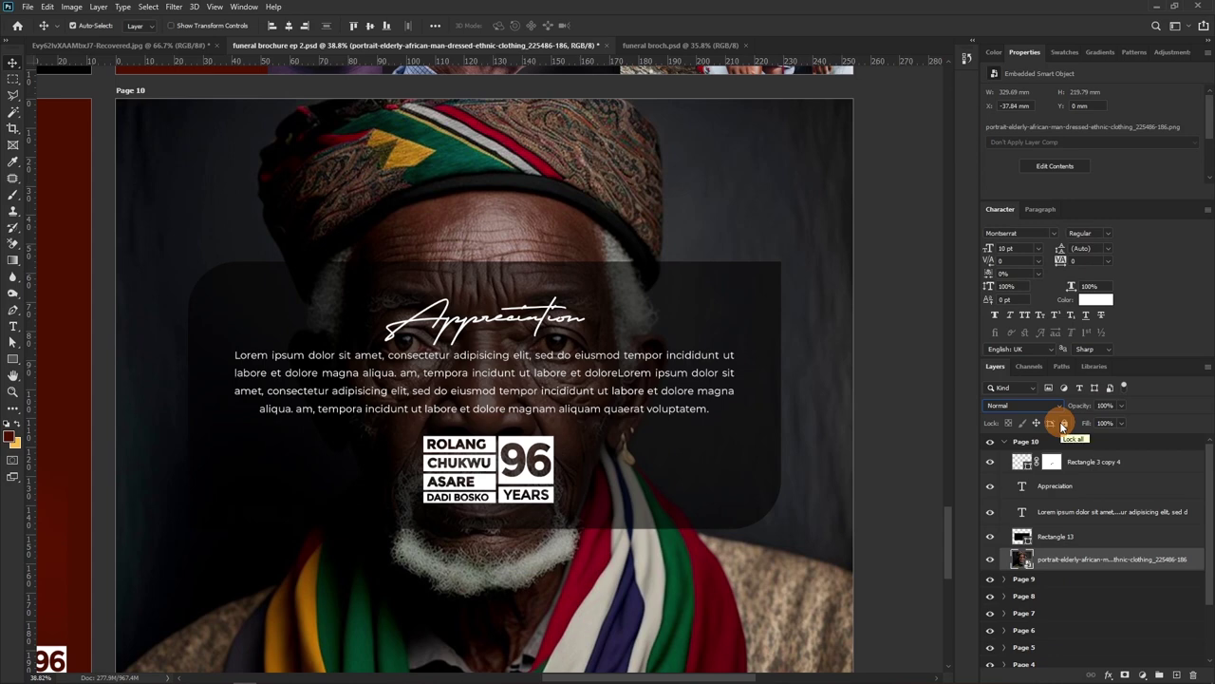
# Sample the orange-yellow ffbe4c swatch as Rectangle 13's fill
pyautogui.click(1054, 538)
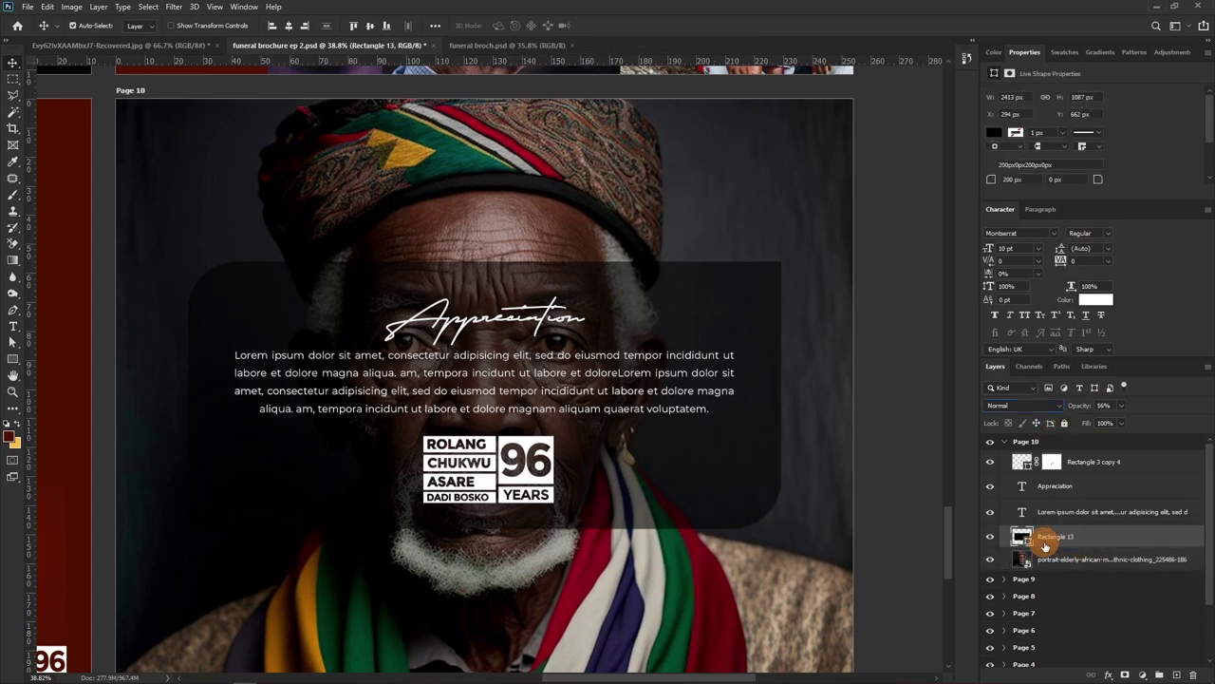
pyautogui.doubleClick(1022, 537)
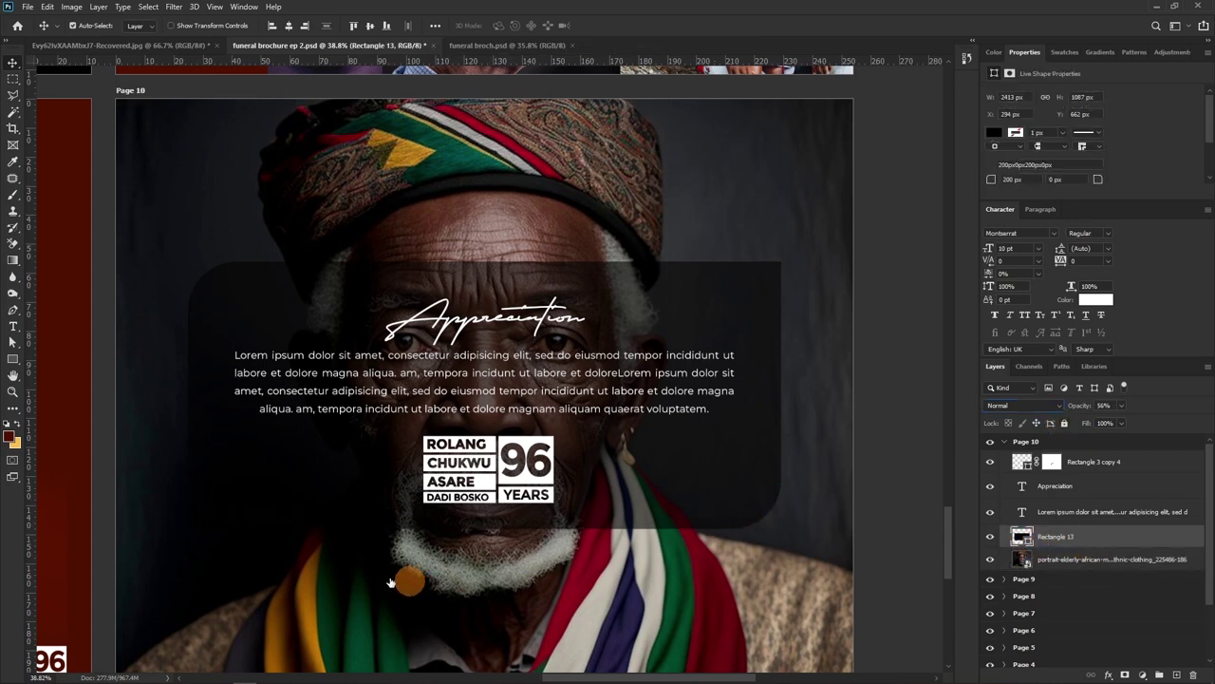
pyautogui.click(15, 443)
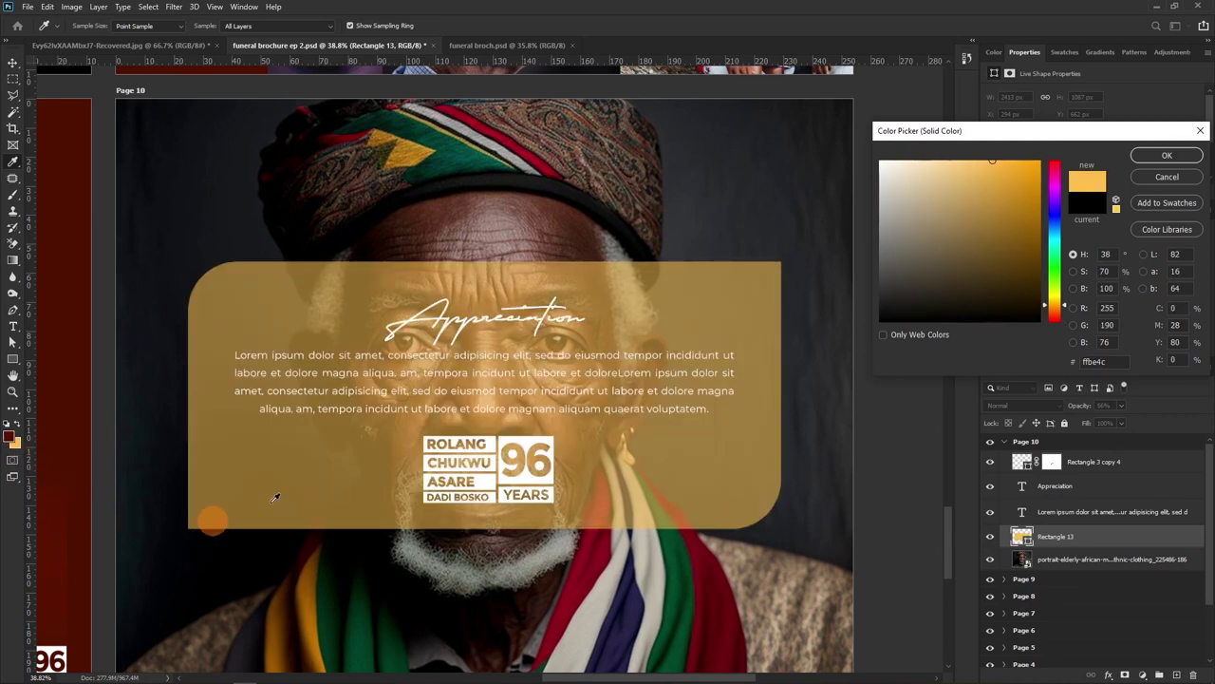
# Keep the orange-yellow panel fill and make both Appreciation text layers white
pyautogui.click(1167, 155)
pyautogui.click(1068, 512)
pyautogui.keyDown('shift'); pyautogui.click(1067, 486); pyautogui.keyUp('shift')
pyautogui.click(1094, 304)
pyautogui.click(11, 435)
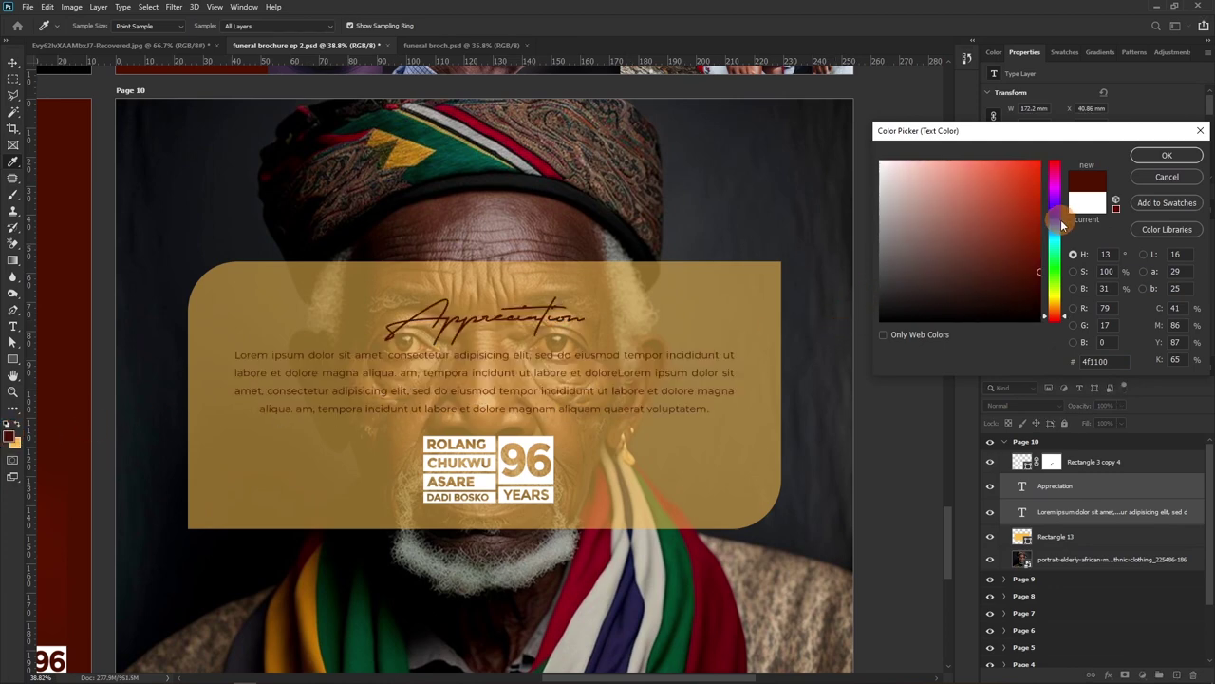
pyautogui.click(1087, 205)
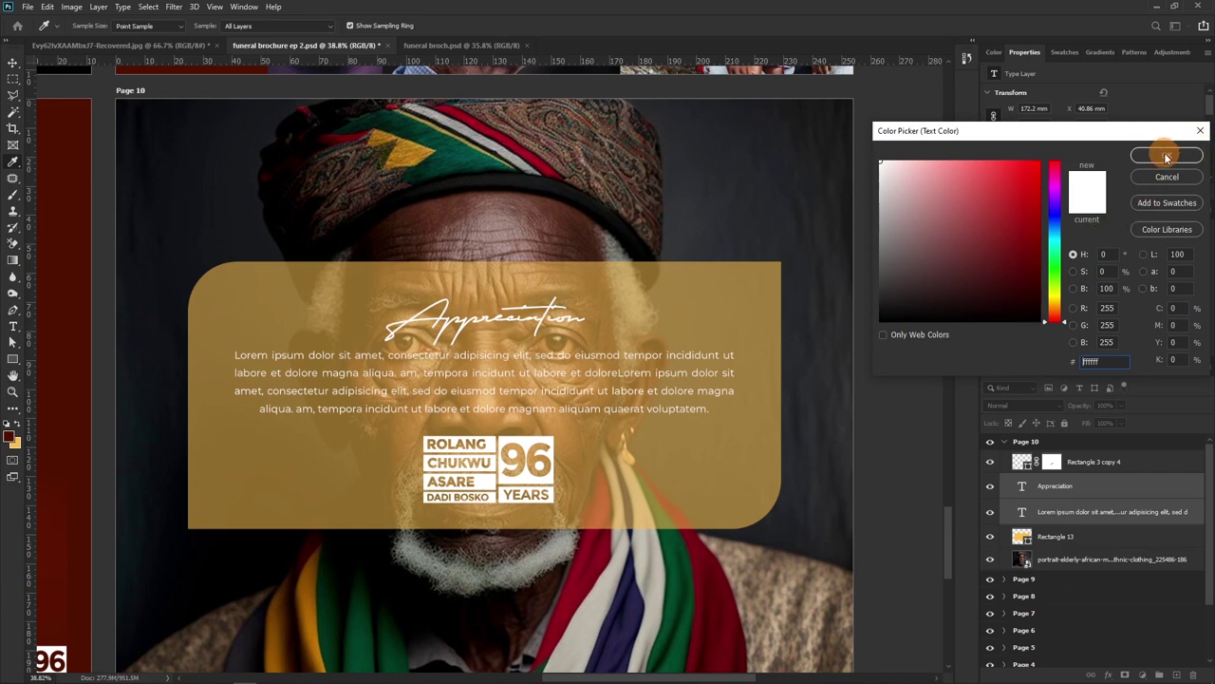
pyautogui.click(1167, 157)
# Make the Lorem ipsum body text Montserrat Bold, keeping the panel orange-yellow
pyautogui.click(1066, 511)
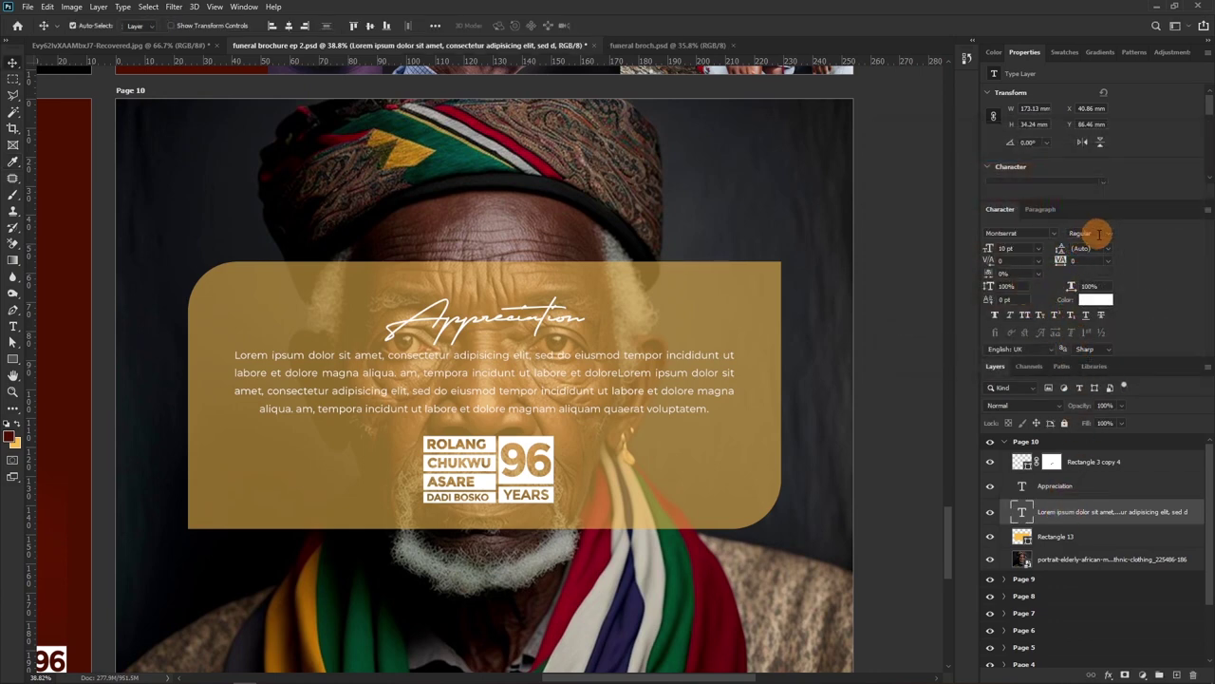
pyautogui.click(1099, 233)
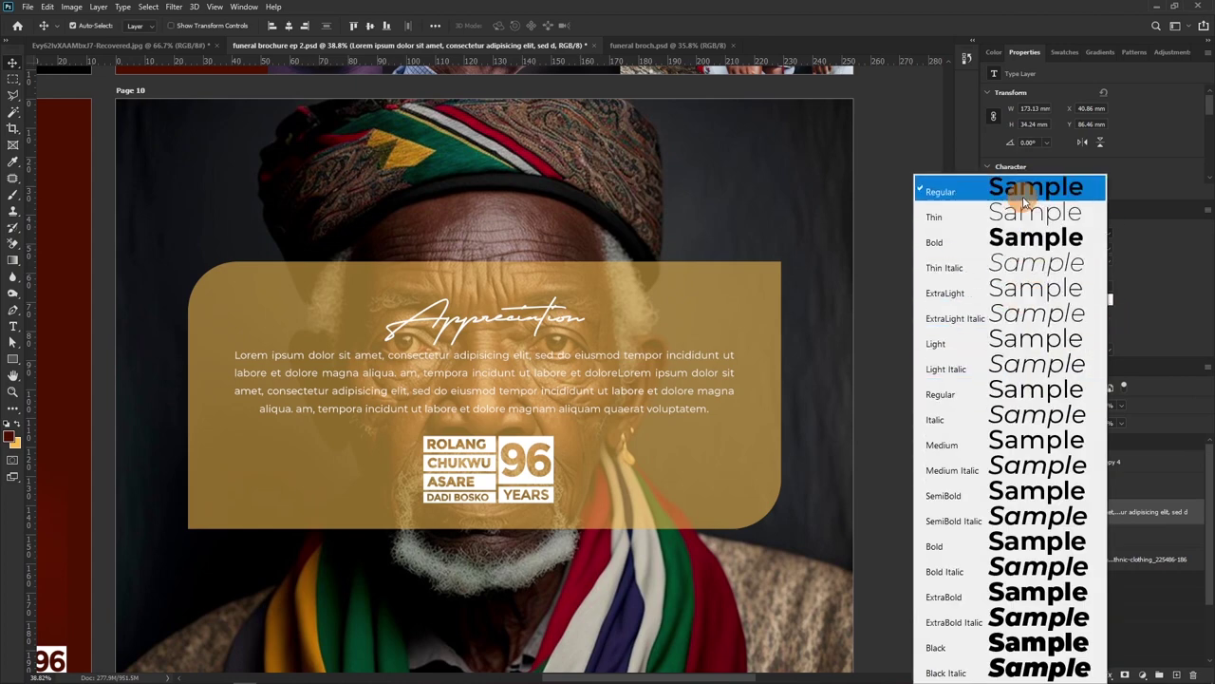
pyautogui.click(1028, 543)
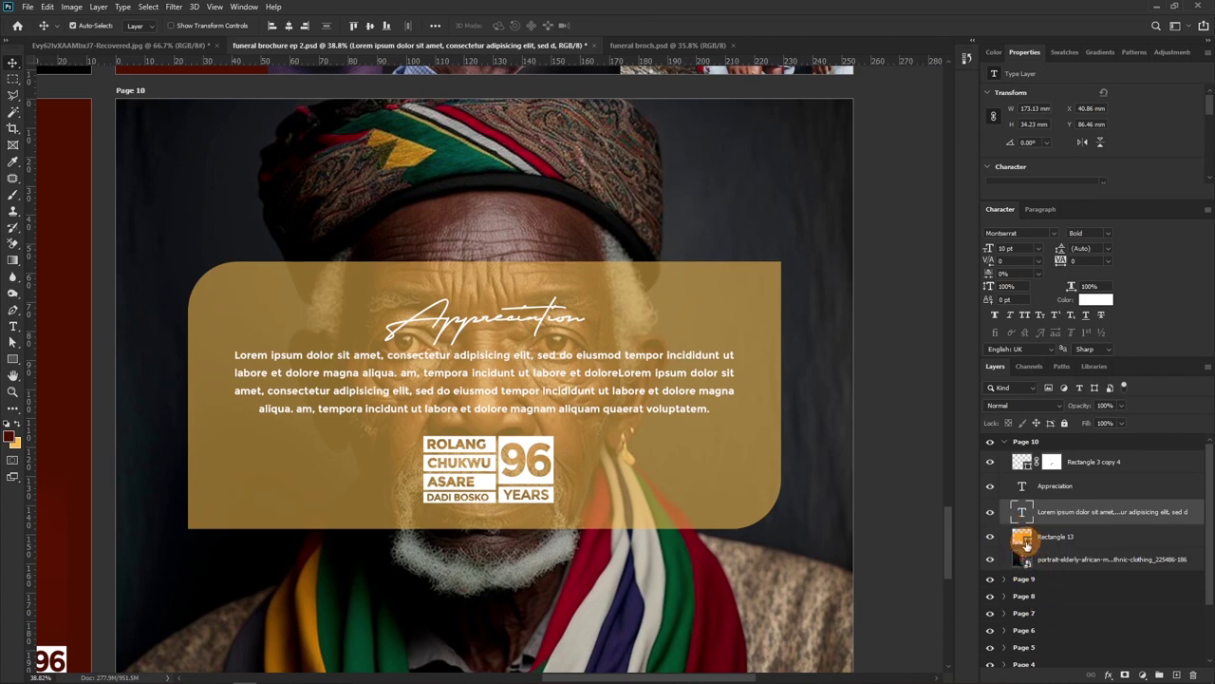
pyautogui.doubleClick(1023, 538)
pyautogui.click(13, 433)
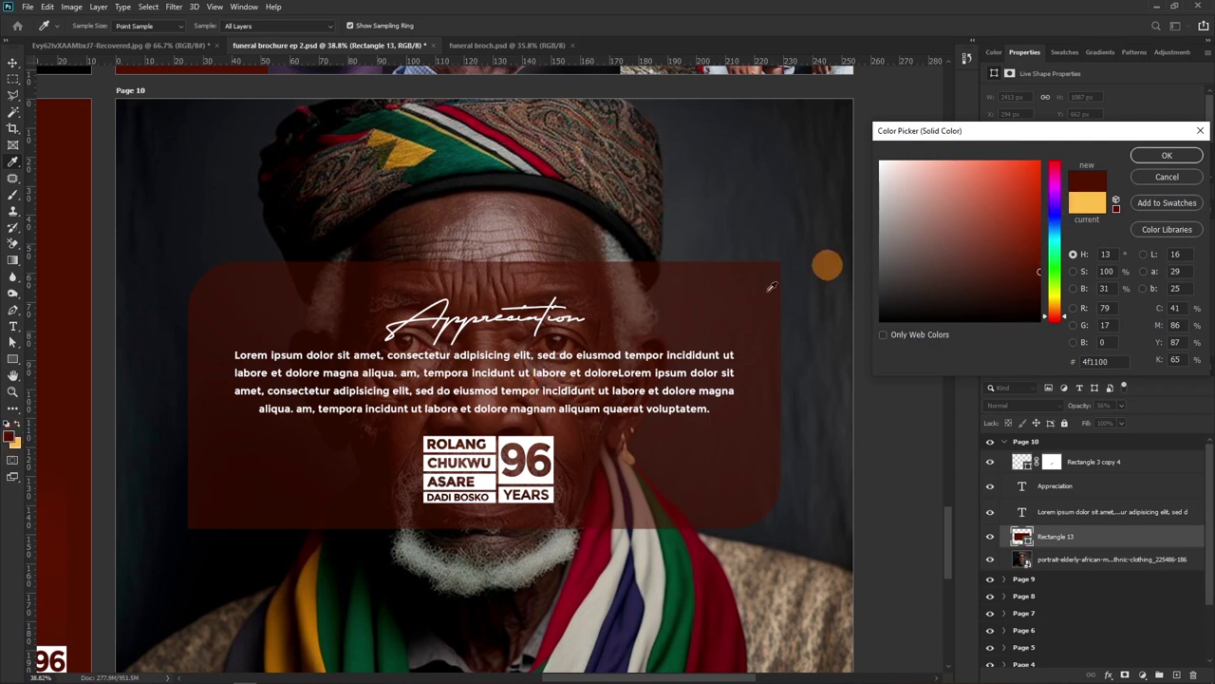
pyautogui.click(1085, 199)
pyautogui.click(1162, 156)
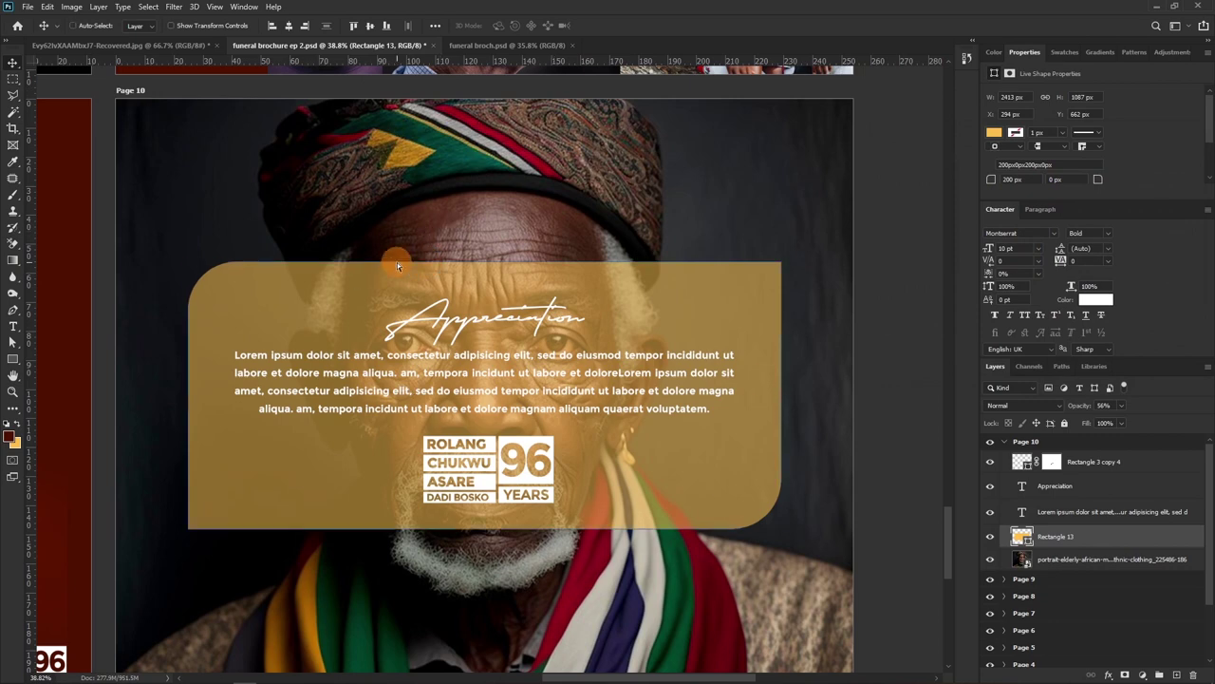
# Zoom out to the whole page and preview a black 000000 panel fill
pyautogui.hotkey('ctrl', '-')
pyautogui.scroll(-1, 395, 260)
pyautogui.scroll(2, 426, 337)
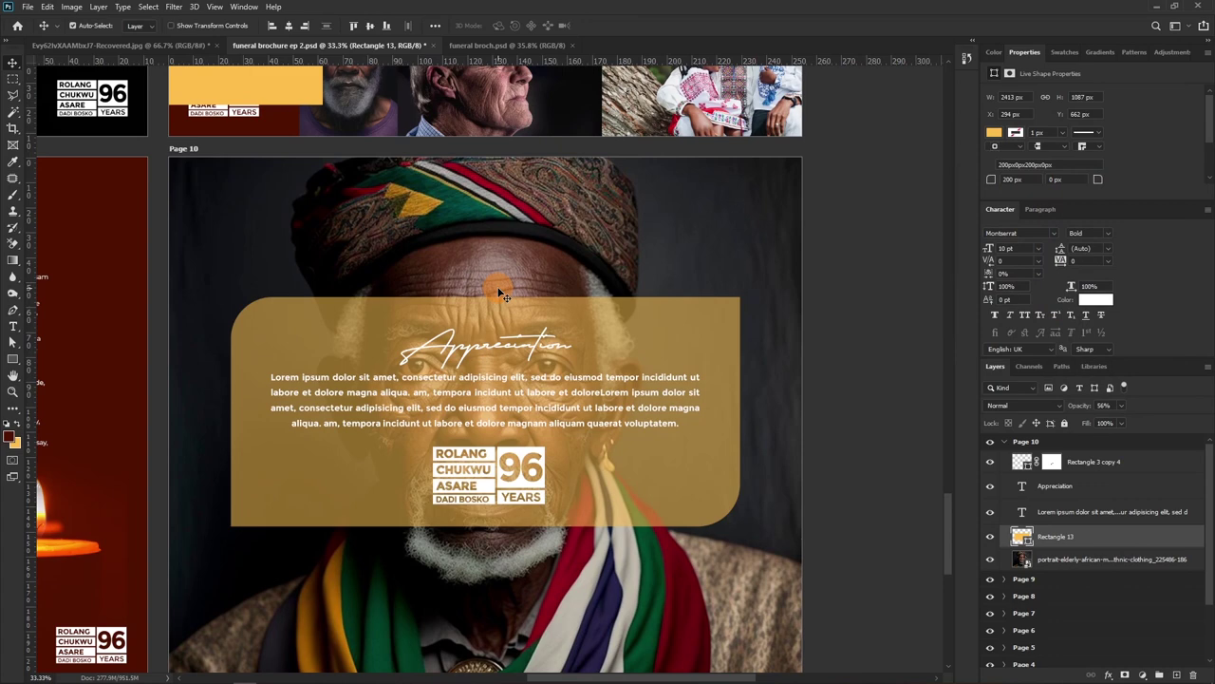
pyautogui.scroll(-1, 581, 399)
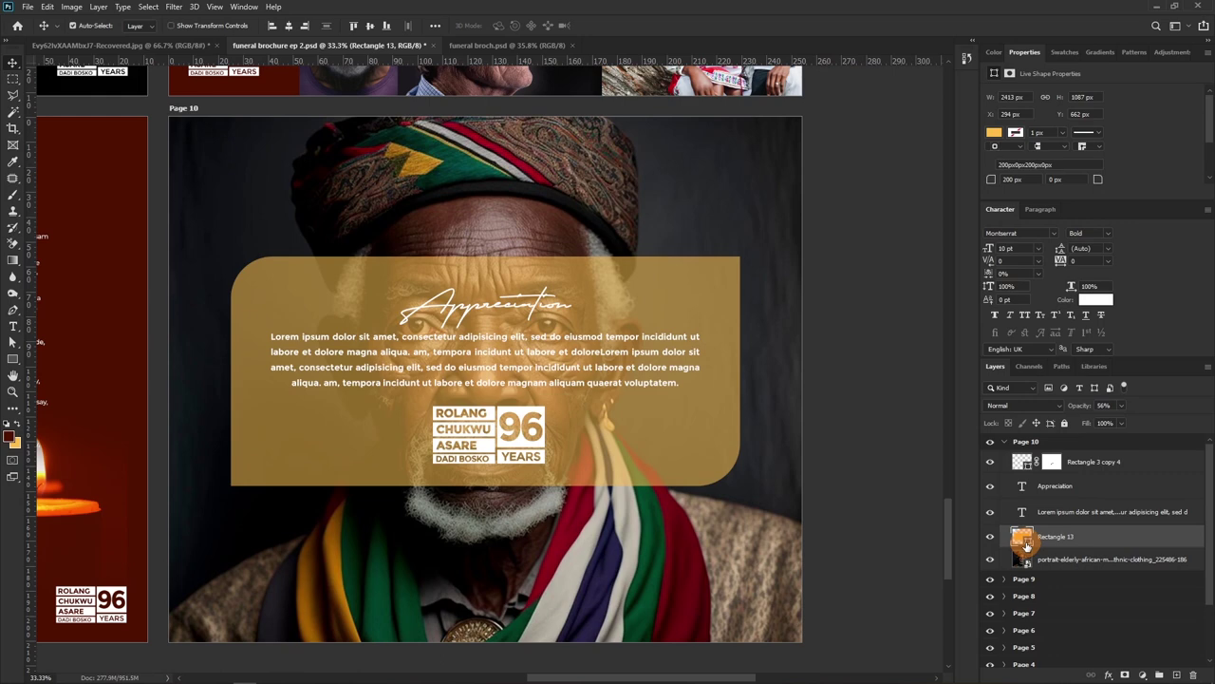
pyautogui.doubleClick(1027, 544)
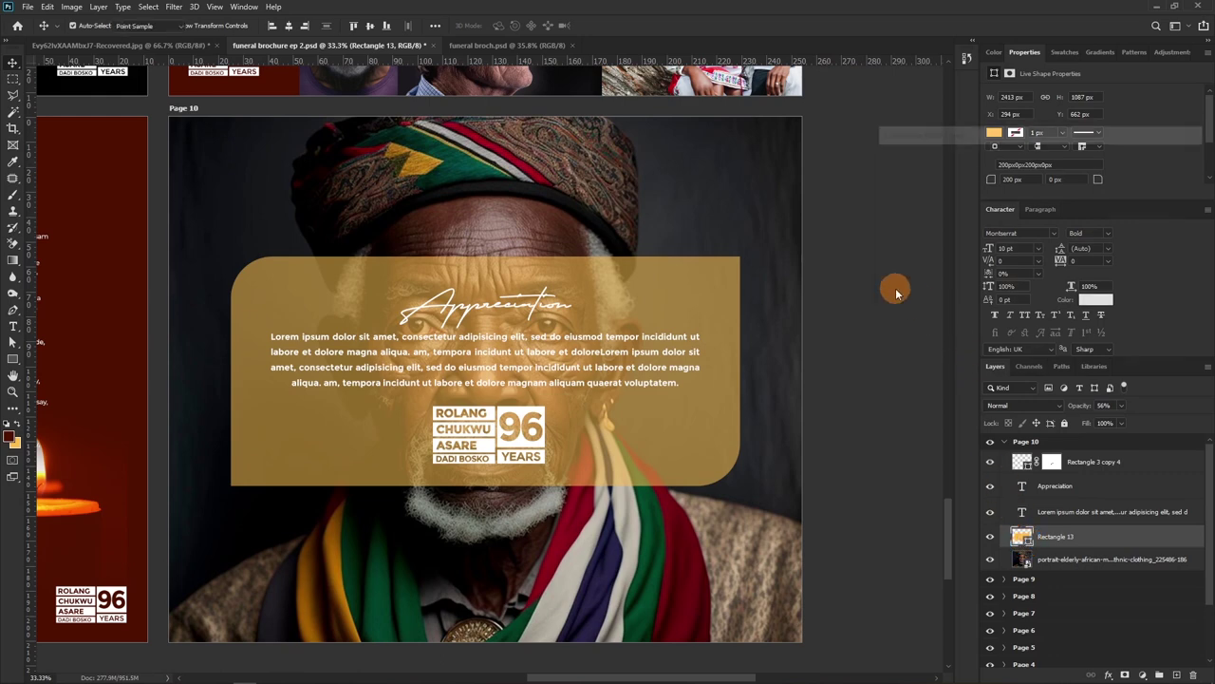
pyautogui.moveTo(908, 257); pyautogui.dragTo(835, 320)
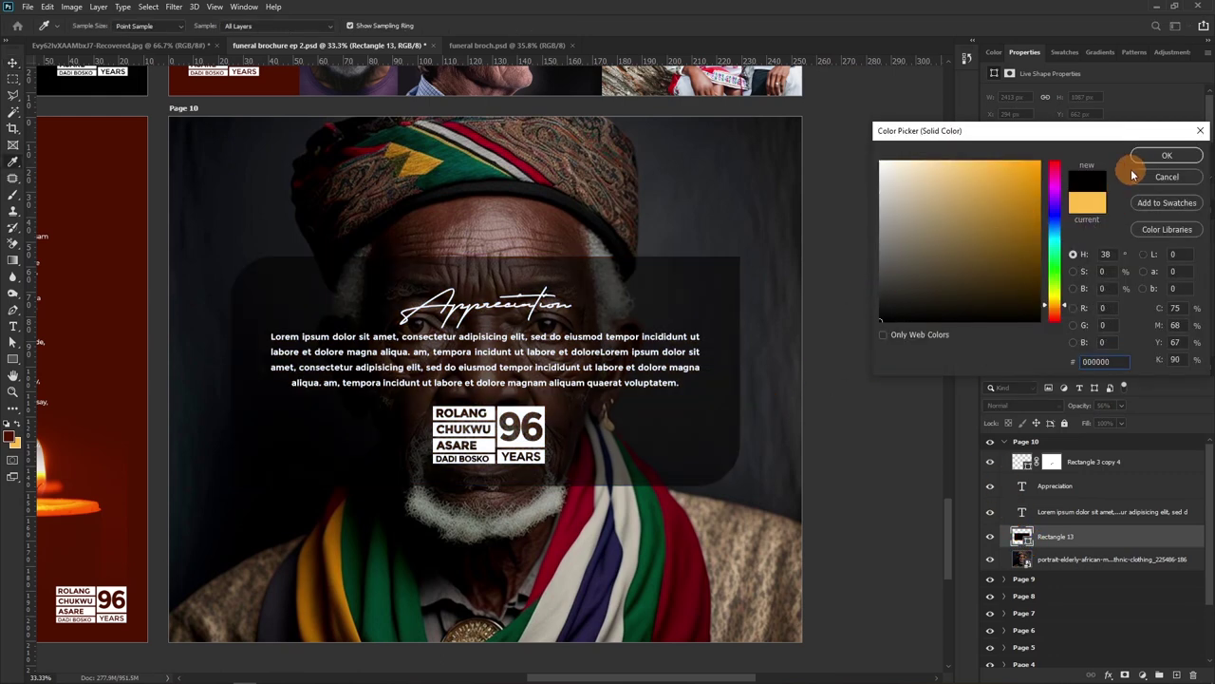
# Accept the black panel fill and set the portrait to Luminosity at 30% opacity
pyautogui.click(1166, 154)
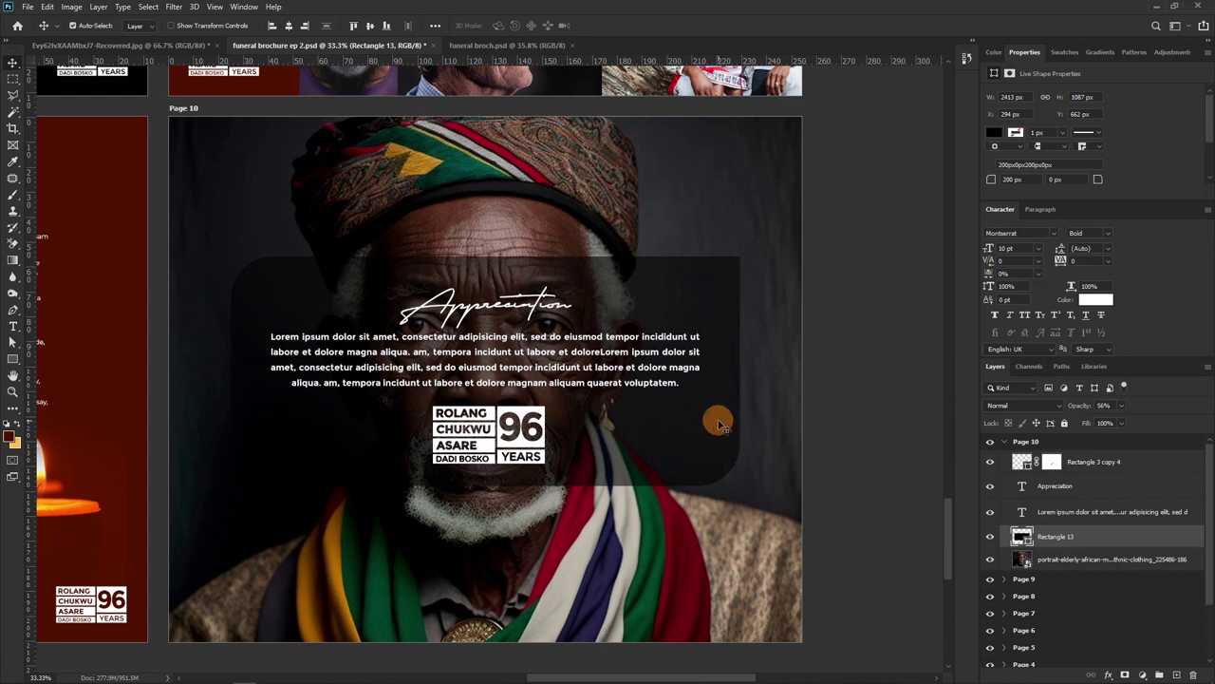
pyautogui.click(1102, 558)
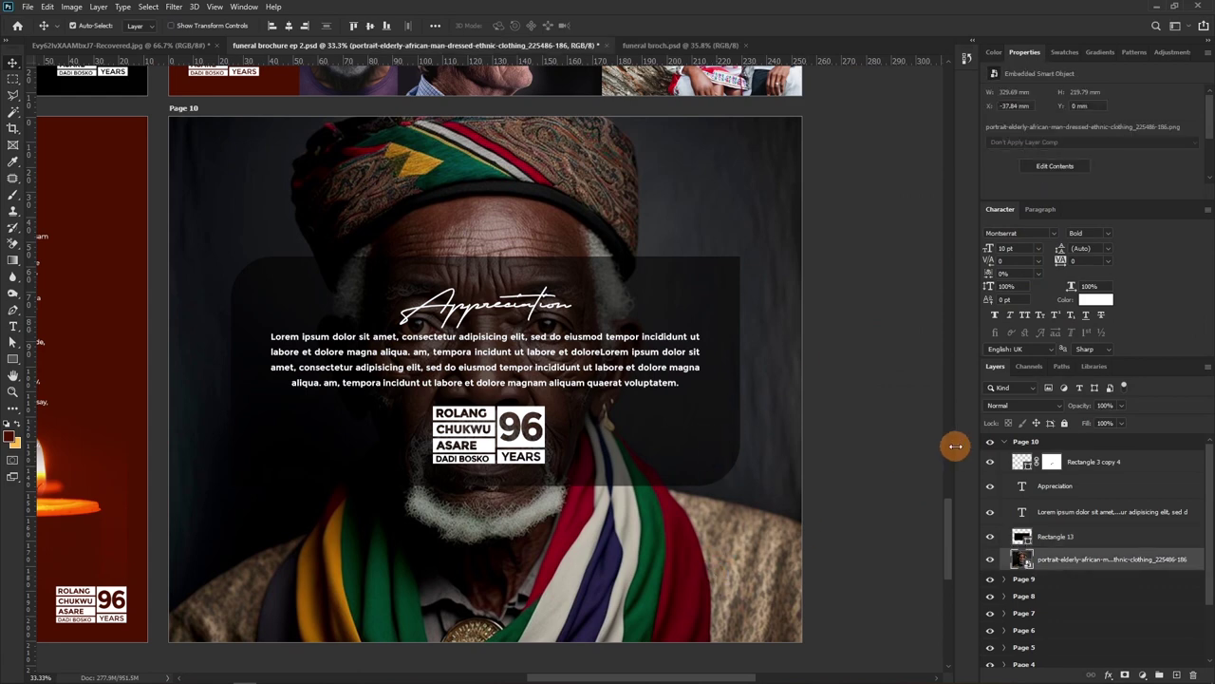
pyautogui.click(1012, 405)
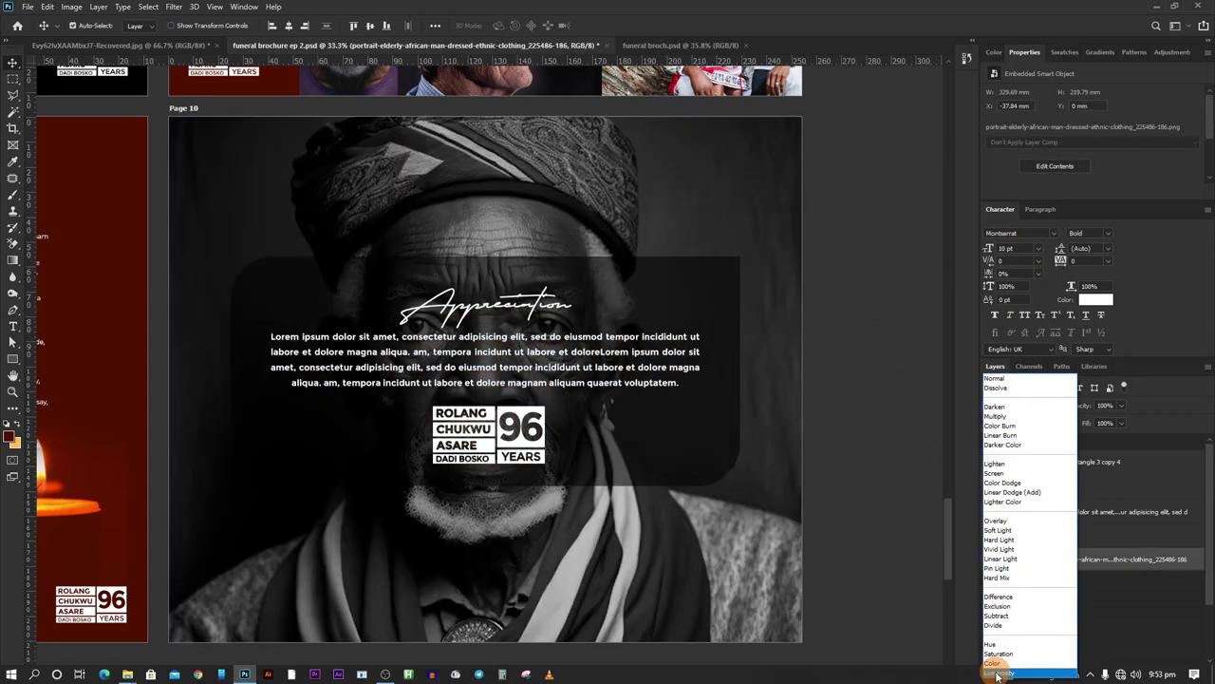
pyautogui.click(998, 672)
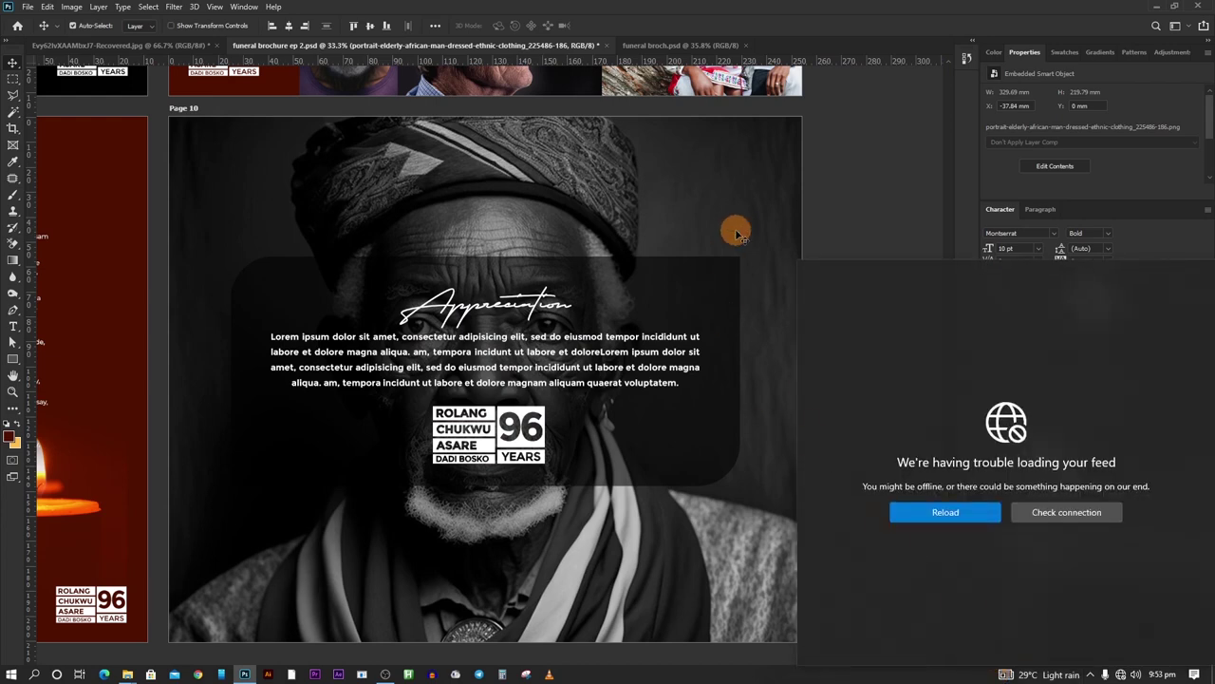
pyautogui.click(1103, 405)
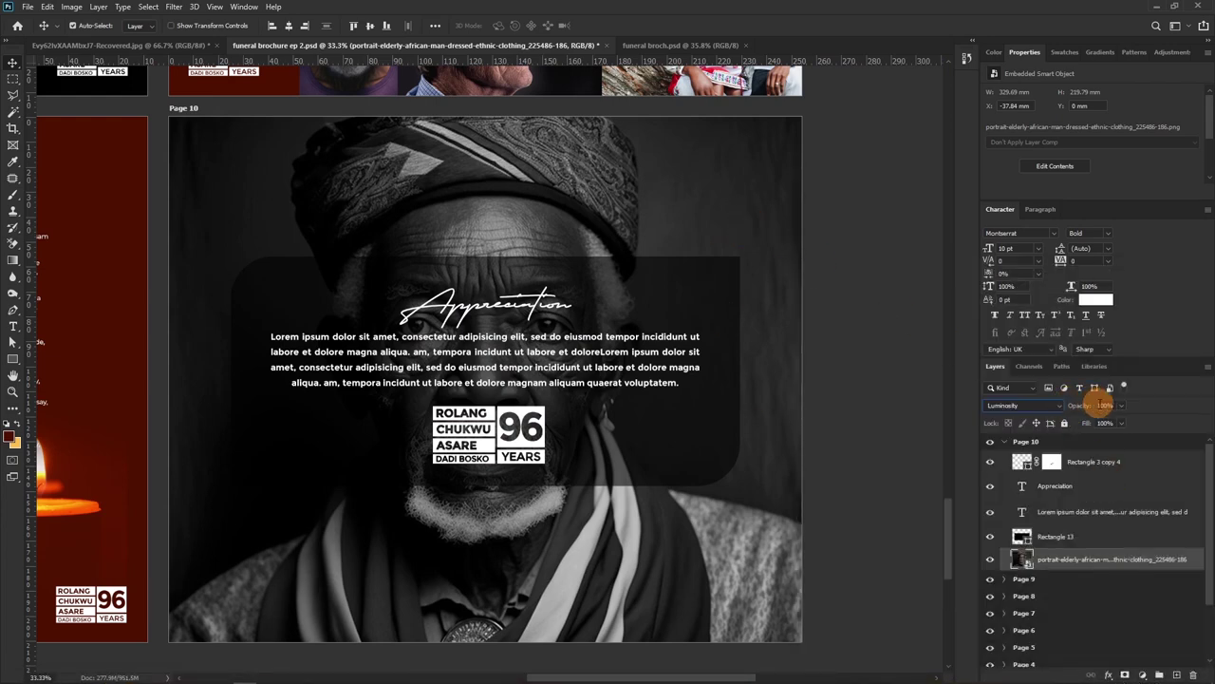
pyautogui.write('30')
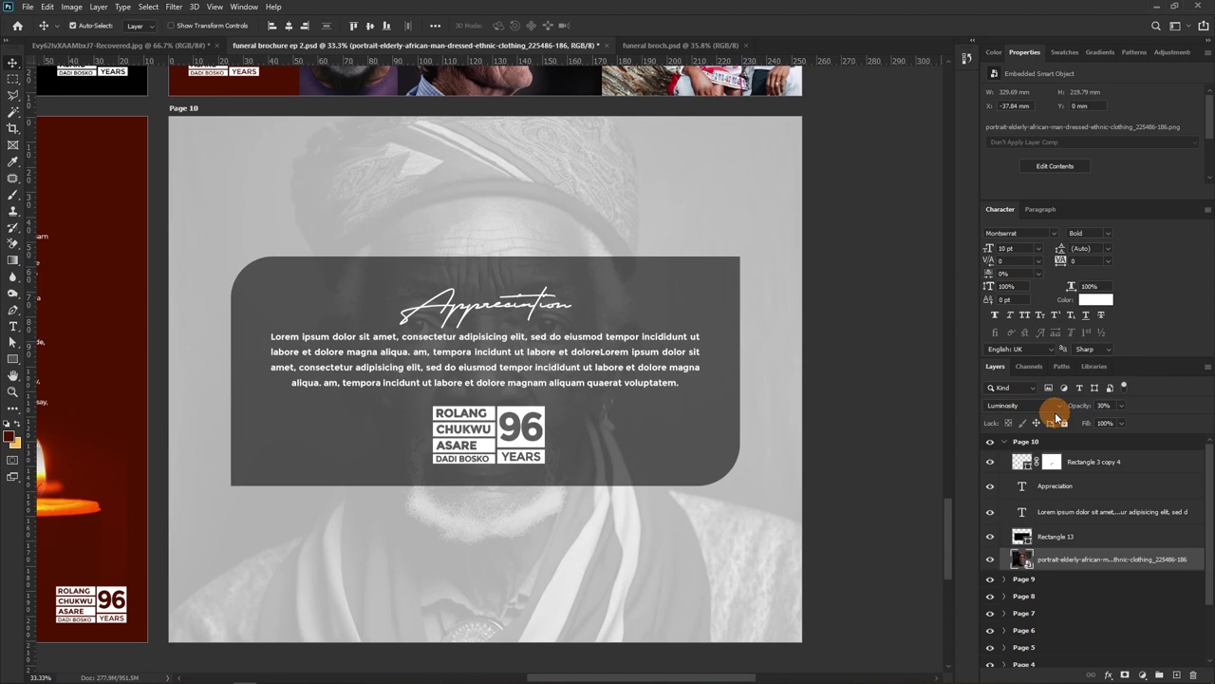
# Save the brochure and collapse the Page 10 artboard group
pyautogui.press('ctrl')
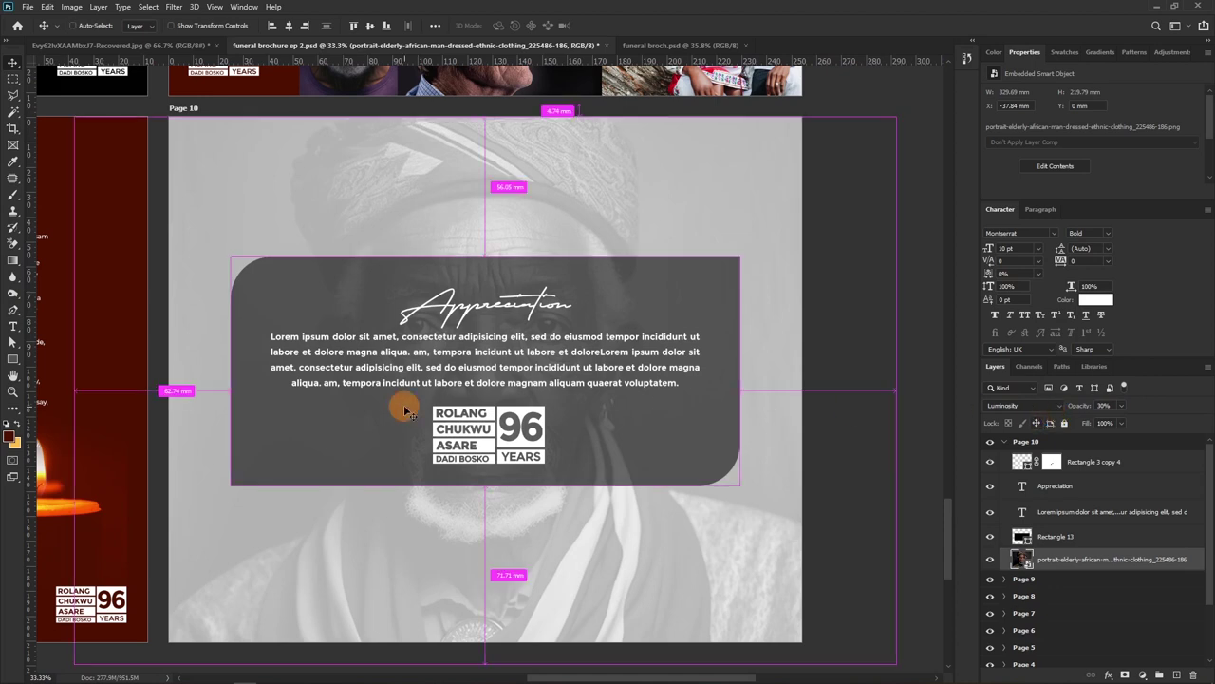
pyautogui.hotkey('ctrl', 's')
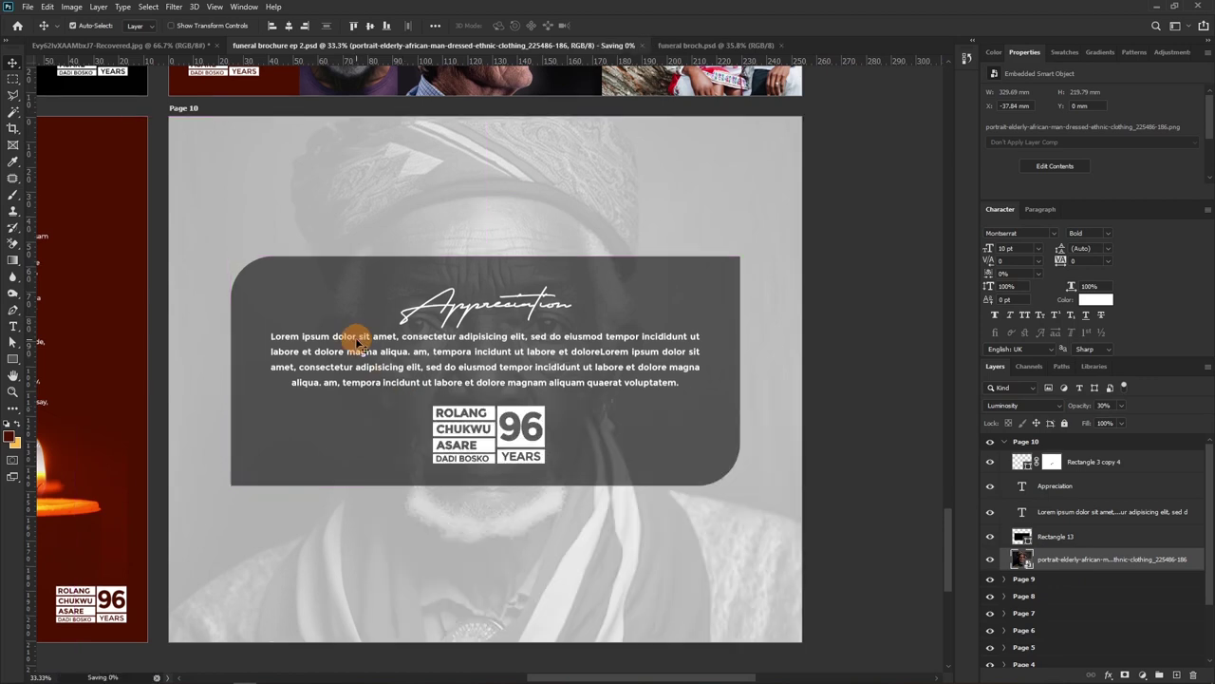
pyautogui.scroll(-1, 550, 347)
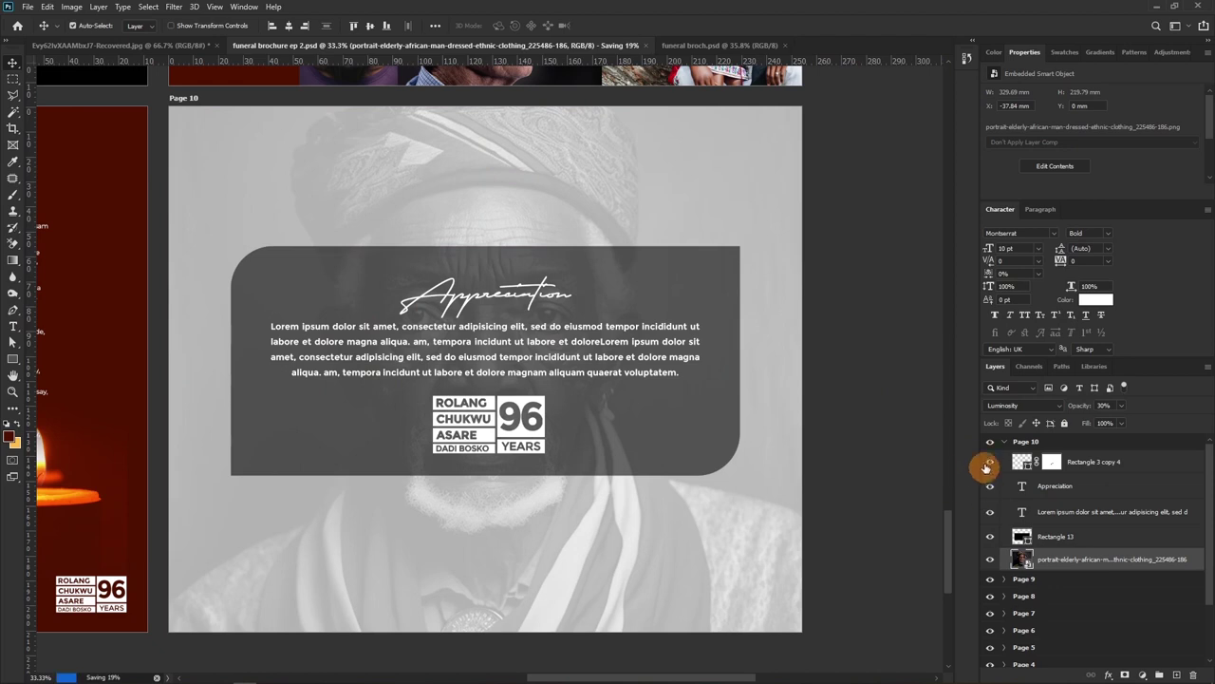
pyautogui.click(1005, 443)
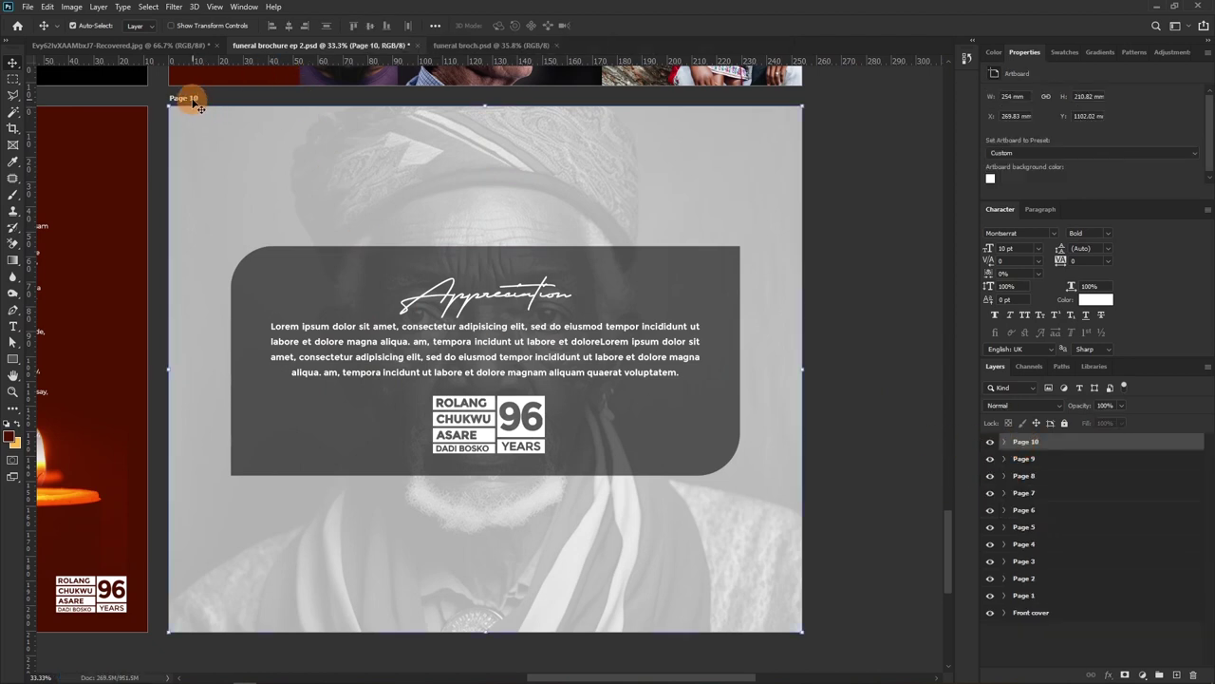
# Add a new blank artboard below Page 10 with the Artboard tool
pyautogui.hotkey('shift', 'v')
pyautogui.scroll(-2, 535, 398)
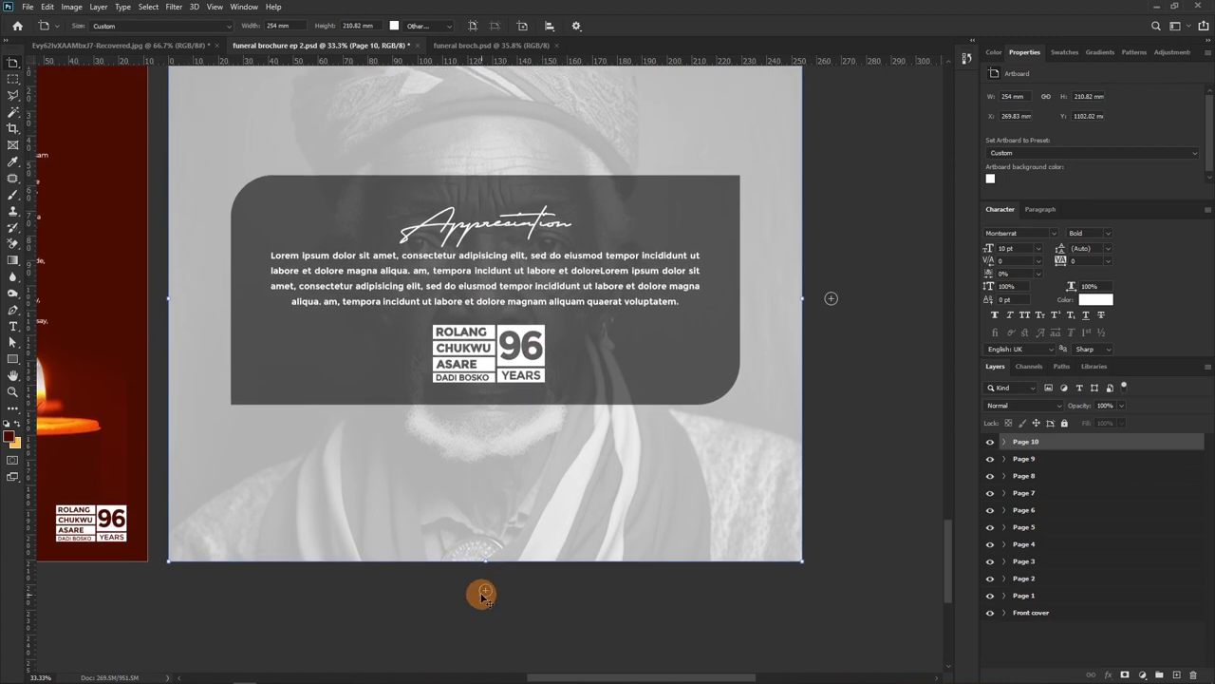
pyautogui.click(483, 592)
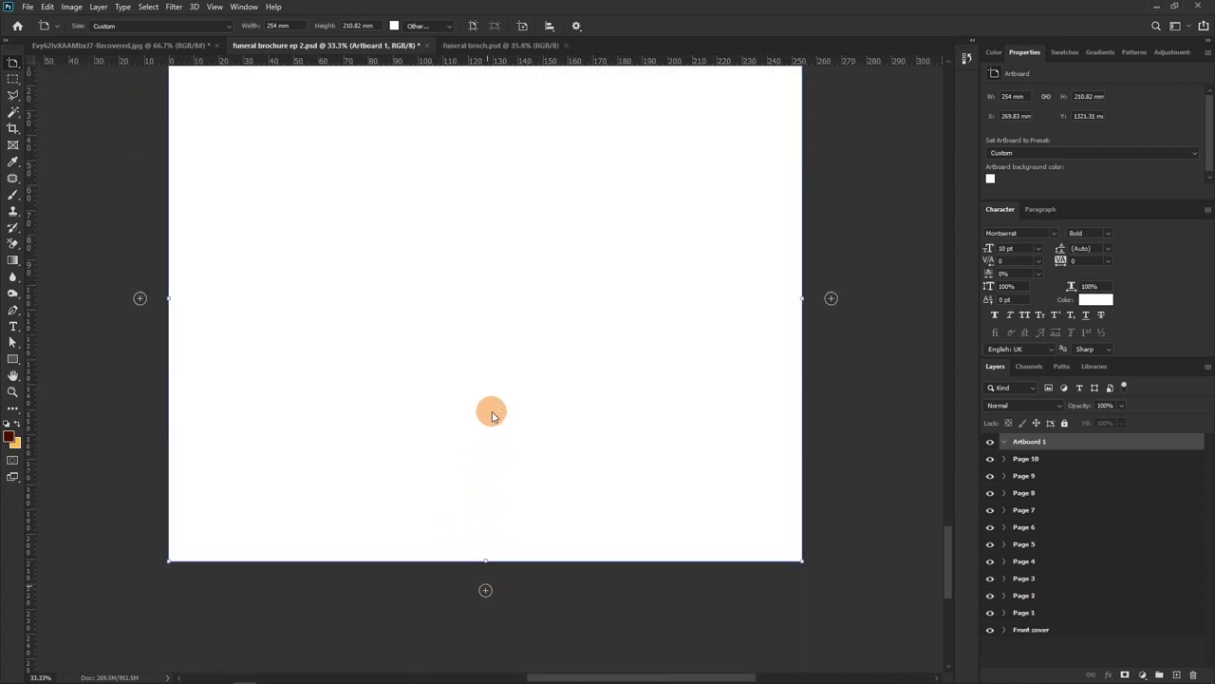
pyautogui.scroll(3, 572, 491)
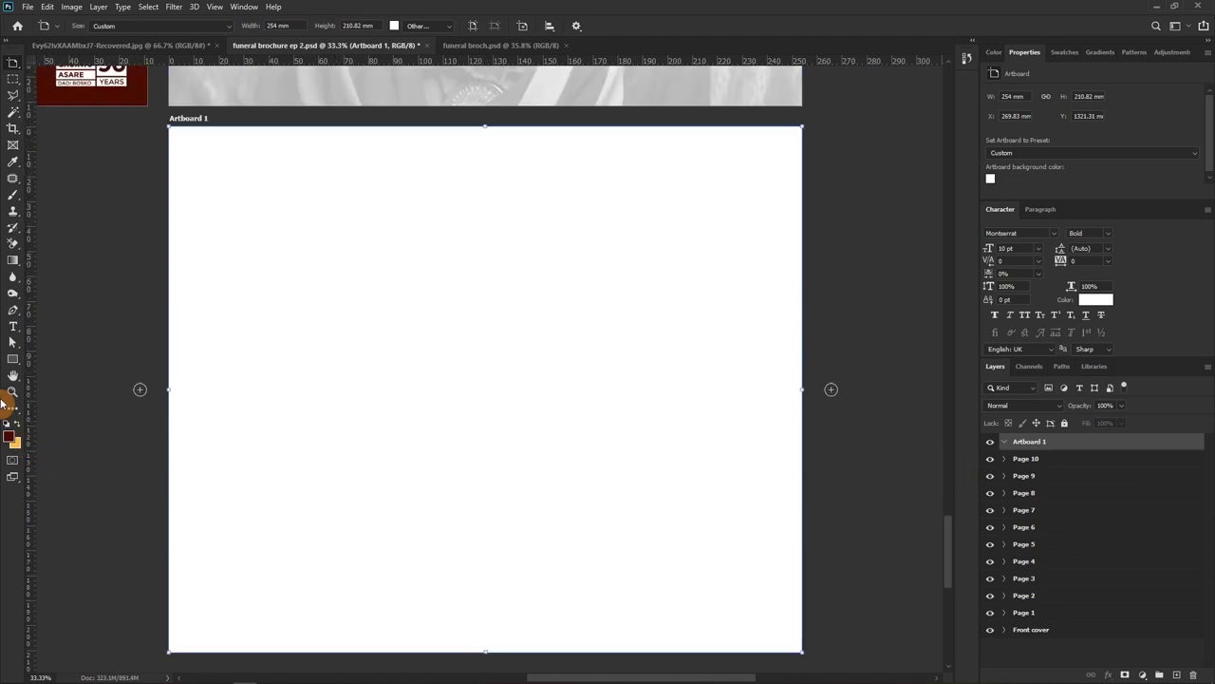
# Draw a maroon rectangle covering the new artboard, then delete that rectangle layer
pyautogui.click(11, 361)
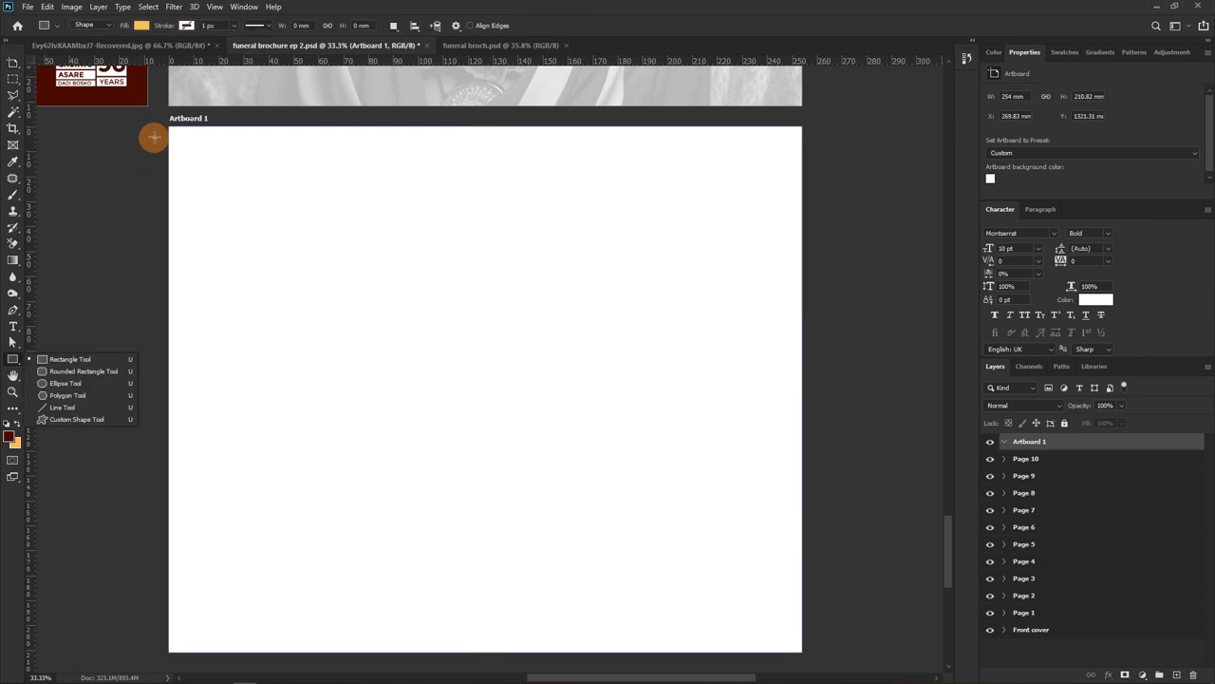
pyautogui.moveTo(161, 122); pyautogui.dragTo(553, 630)
pyautogui.moveTo(636, 678); pyautogui.dragTo(806, 651)
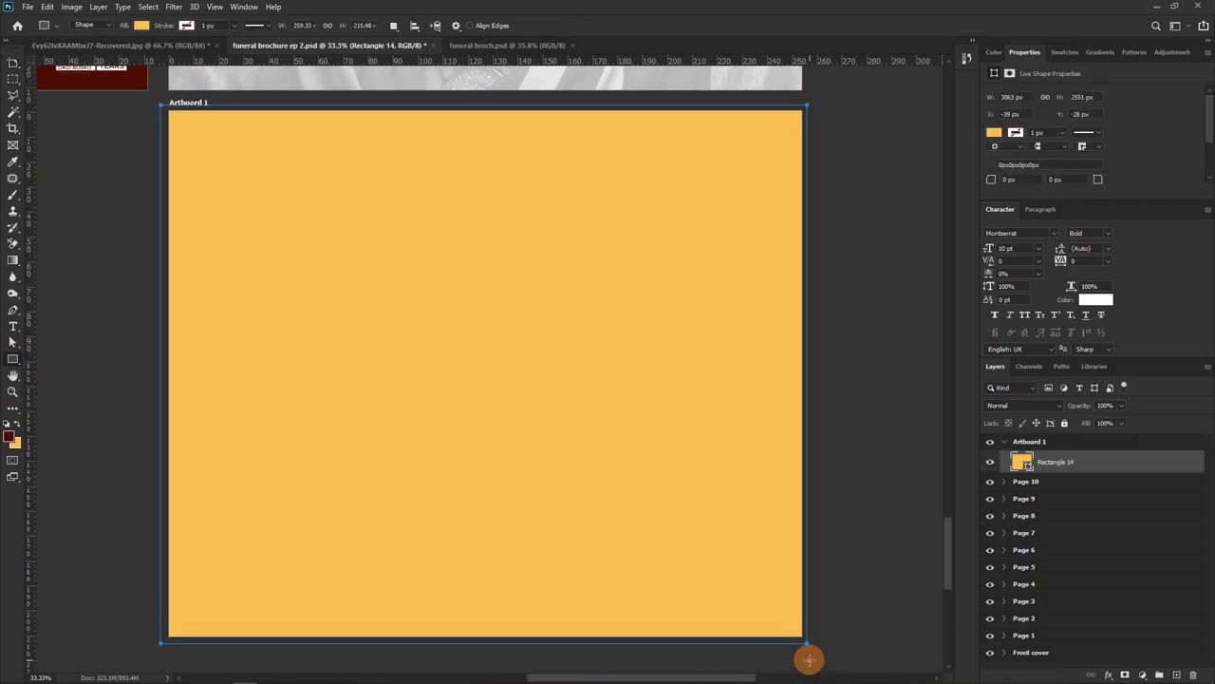
pyautogui.doubleClick(1026, 464)
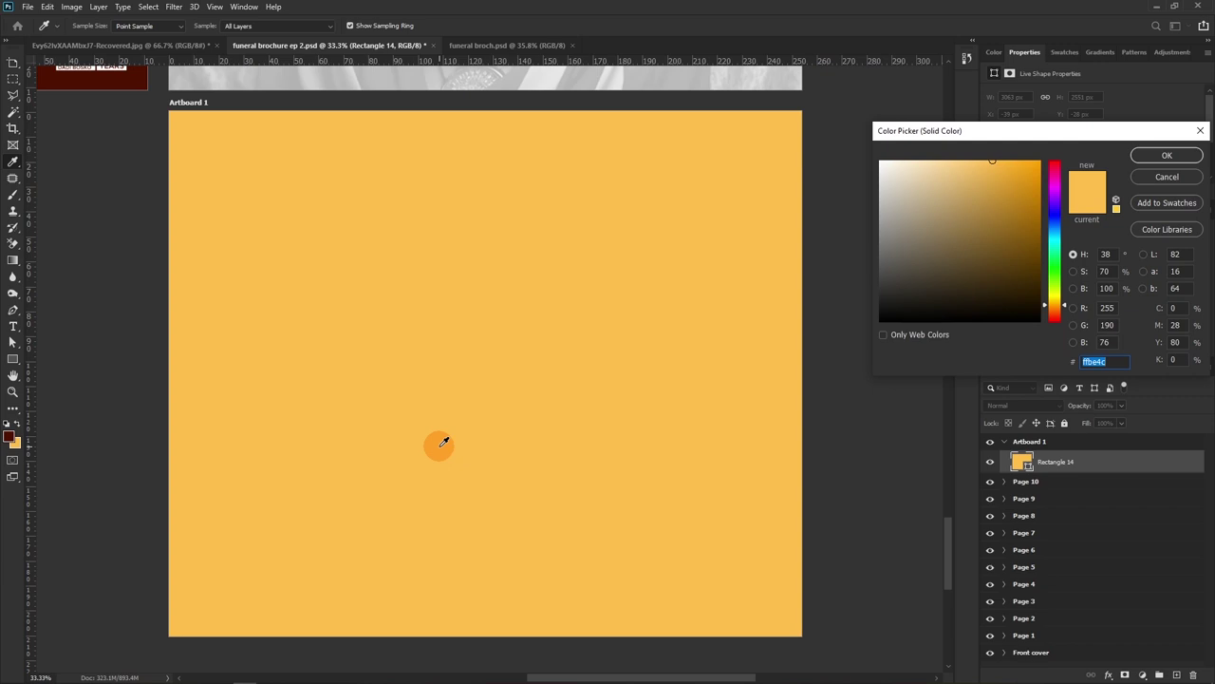
pyautogui.moveTo(443, 442); pyautogui.dragTo(11, 435)
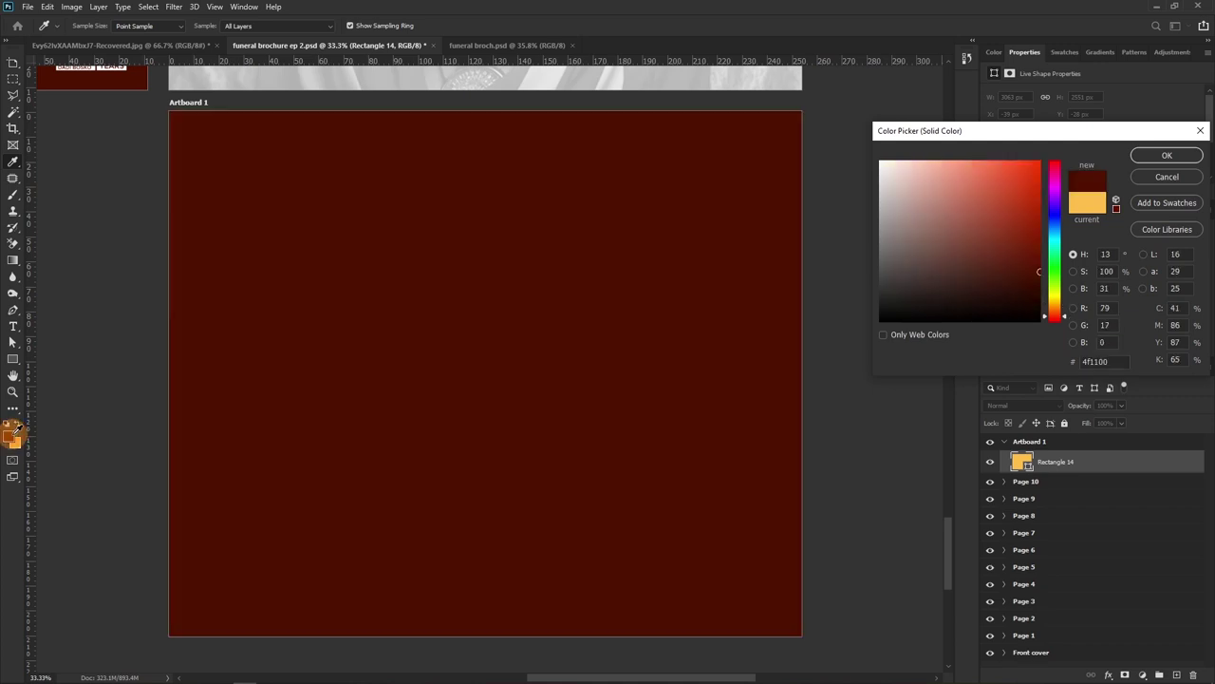
pyautogui.click(1167, 156)
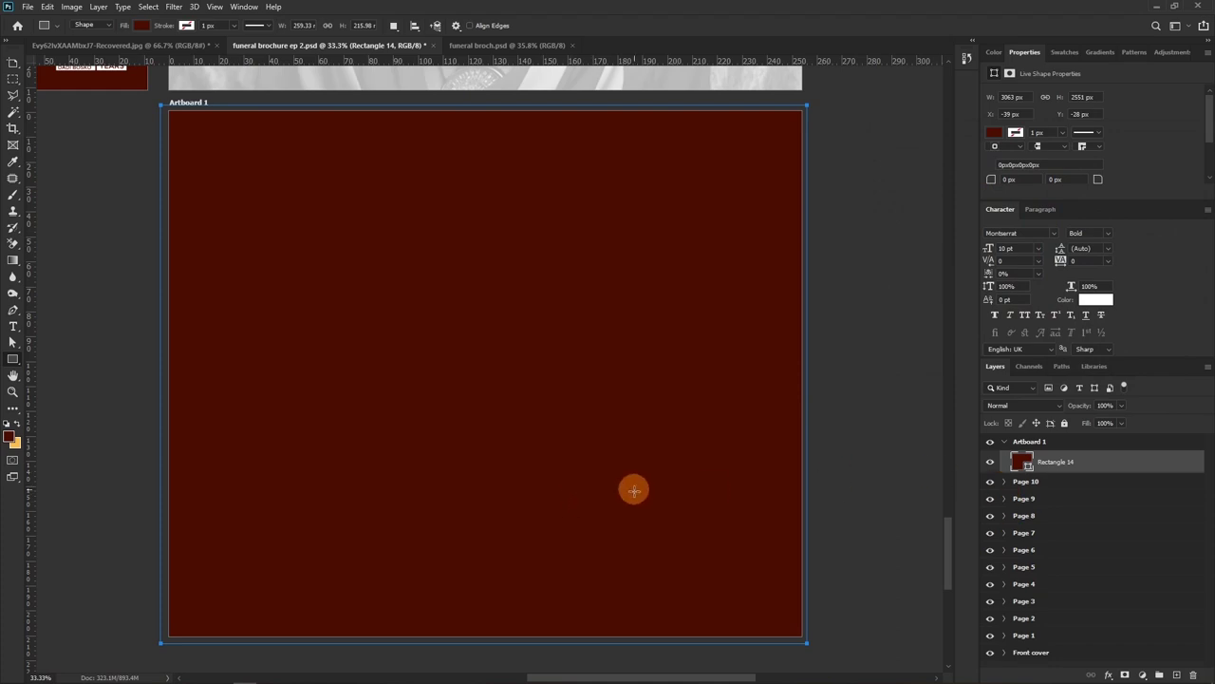
pyautogui.press('t')
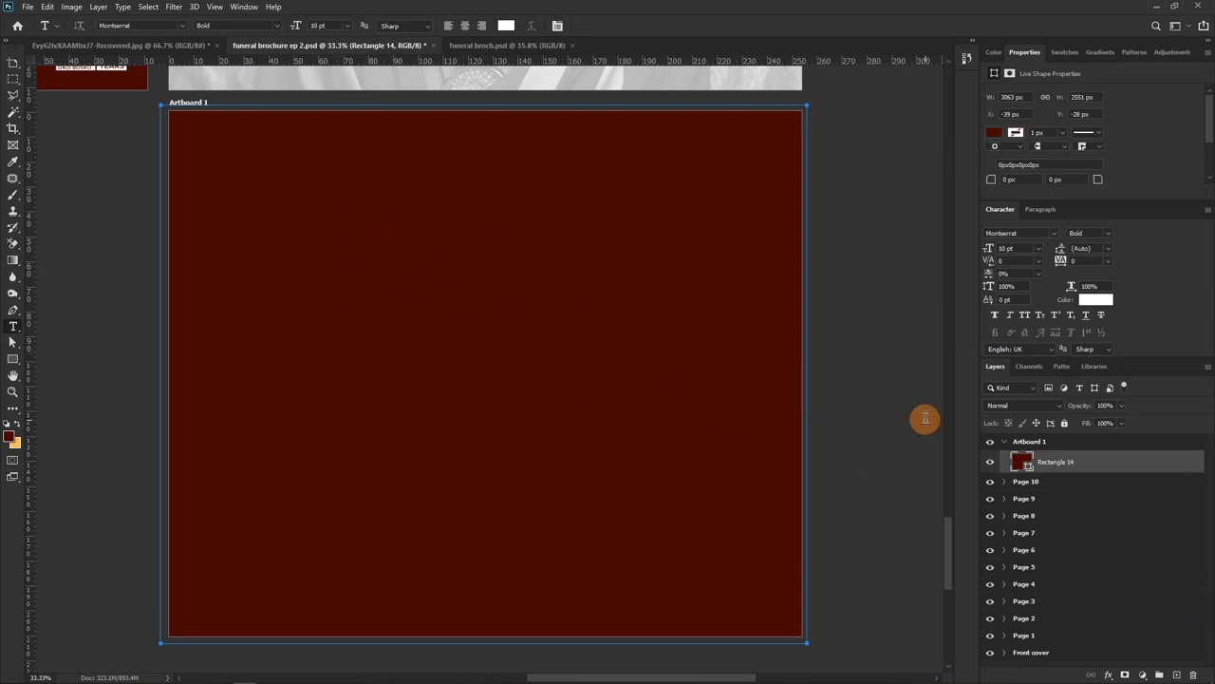
pyautogui.press('Delete')
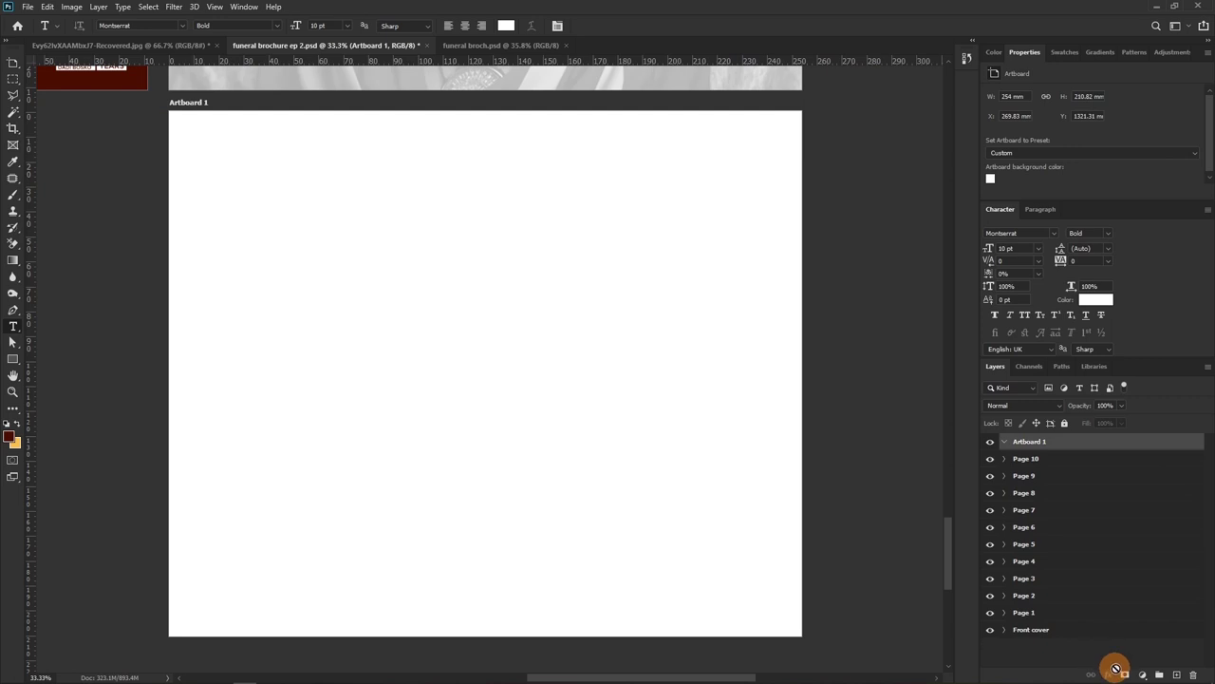
# Add a Solid Color fill layer in dark maroon #4f1100 to Artboard 1
pyautogui.click(1143, 674)
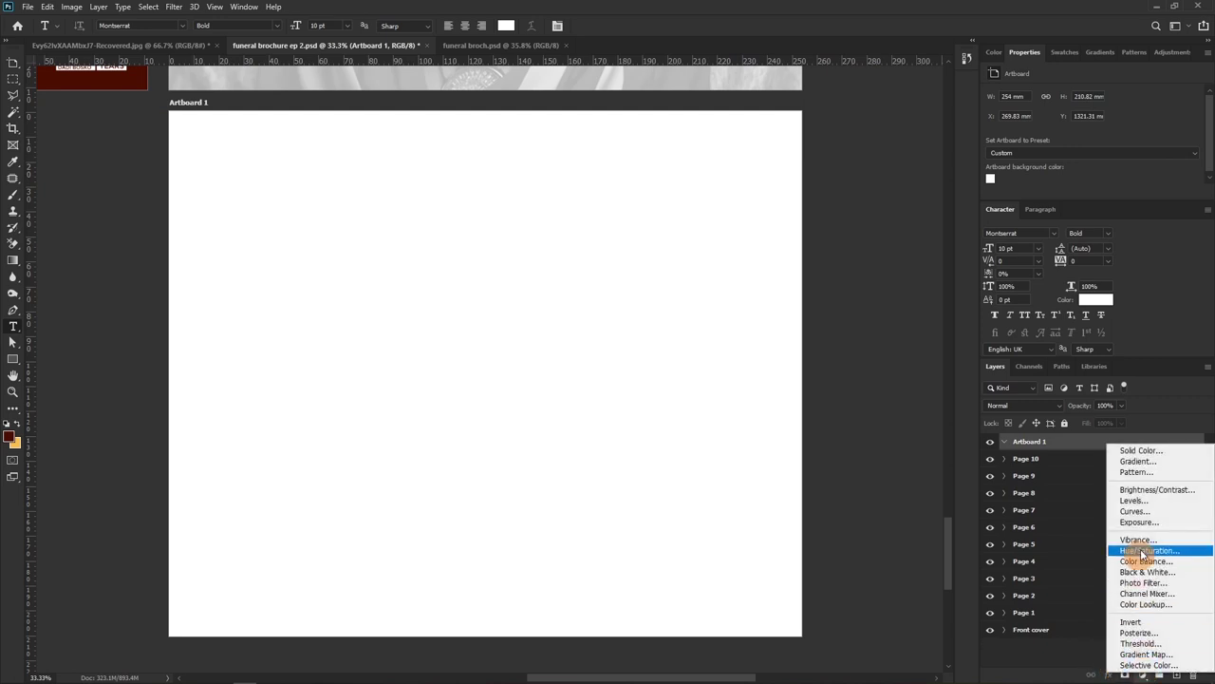
pyautogui.click(1143, 450)
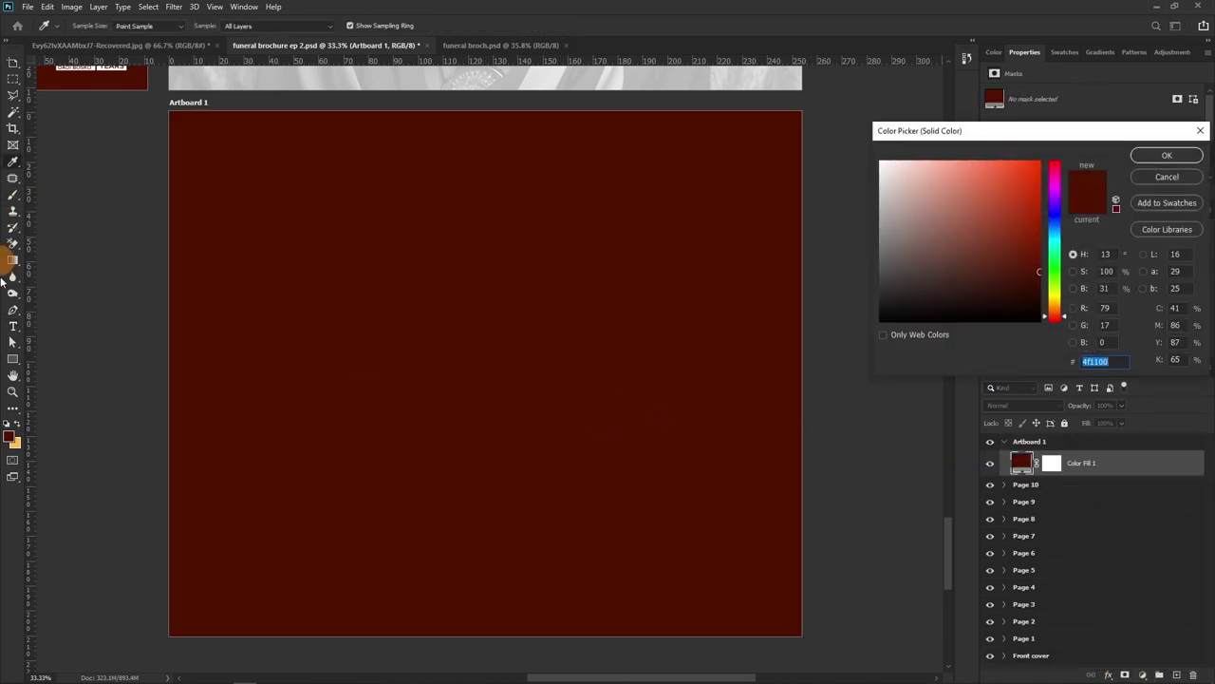
pyautogui.click(1133, 155)
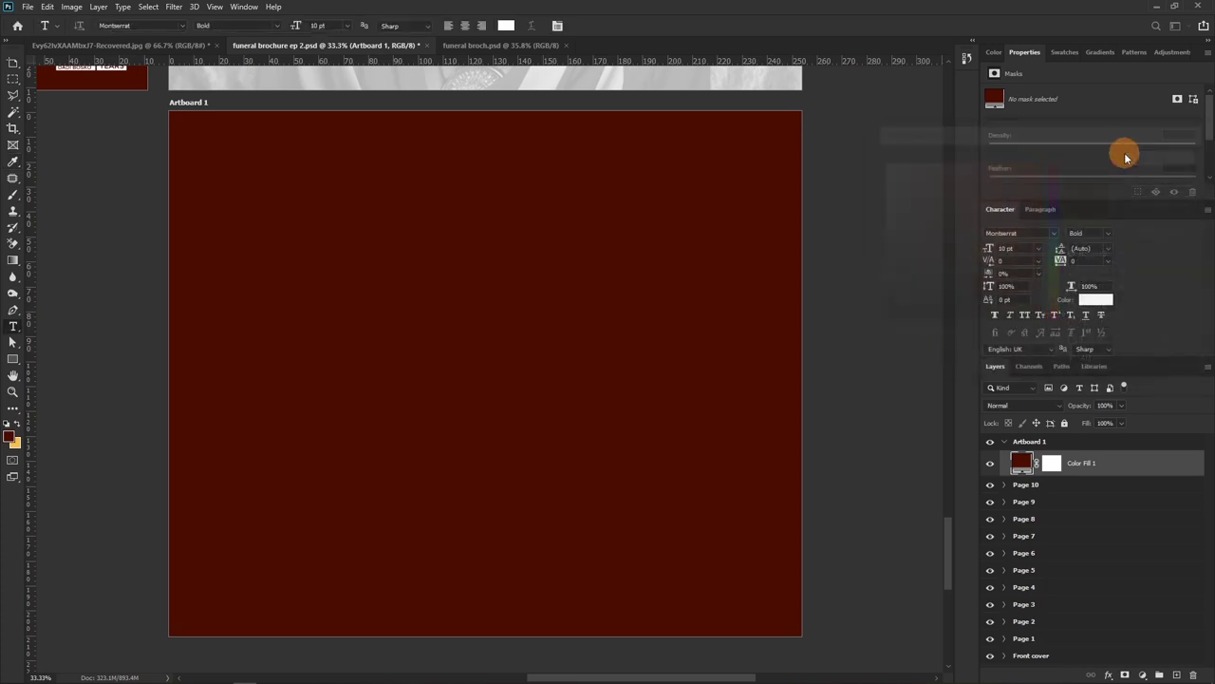
# Type the deceased's three names, one per line, as white text on the maroon artboard
pyautogui.click(331, 241)
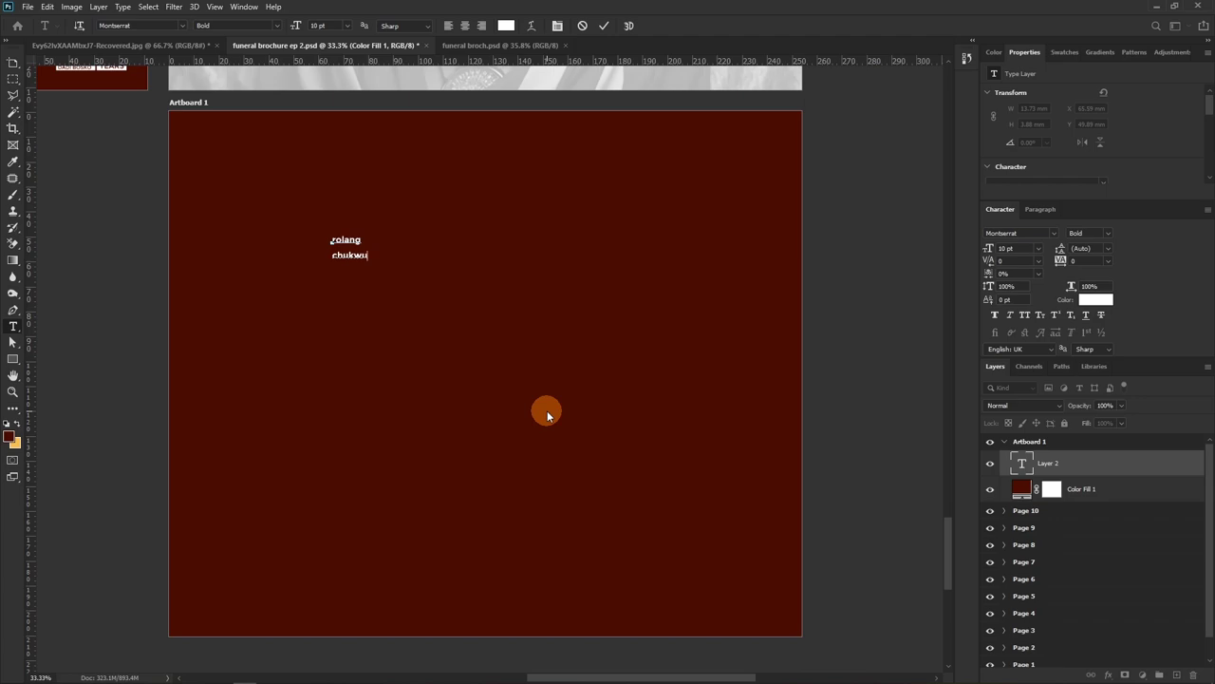
pyautogui.hotkey('alt', 'Tab')
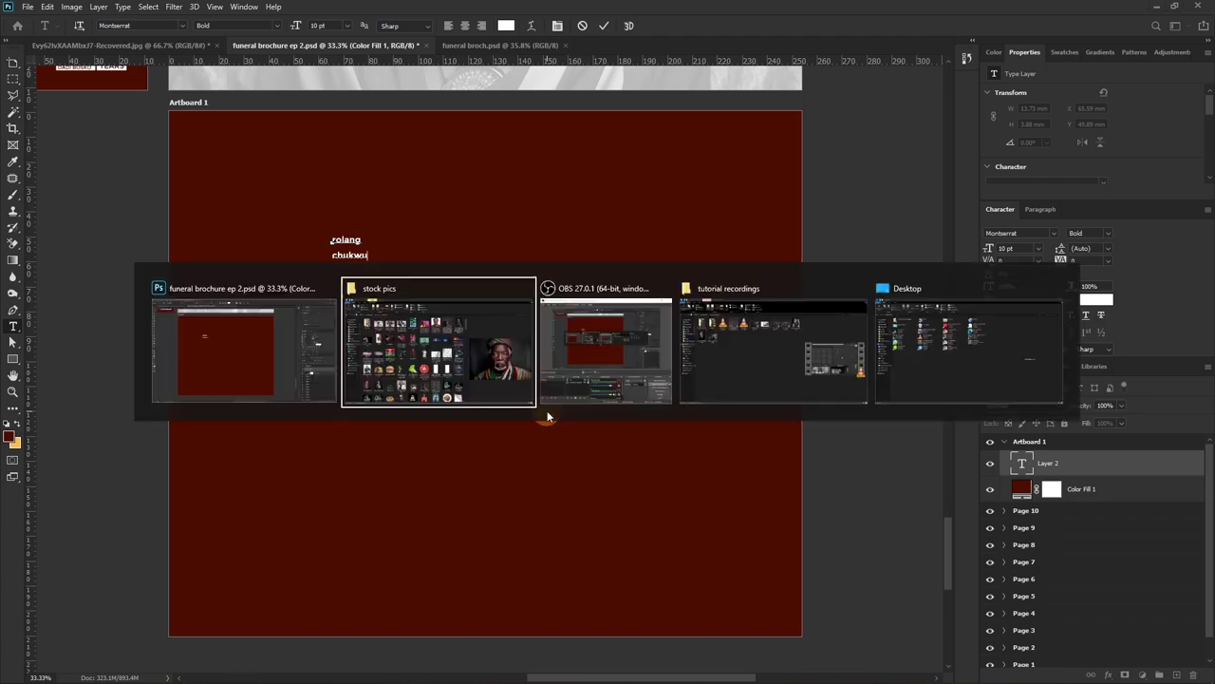
pyautogui.hotkey('alt', 'Tab')
pyautogui.press('Tab')
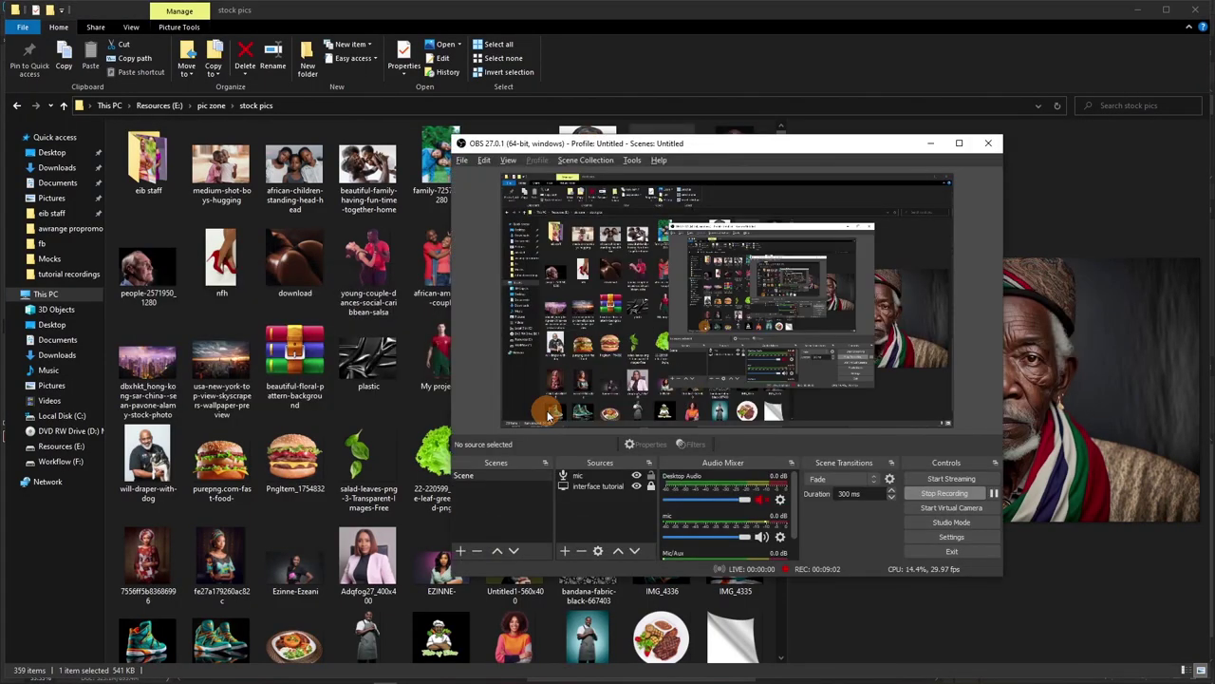
pyautogui.hotkey('alt', 'Tab')
pyautogui.press('Tab')
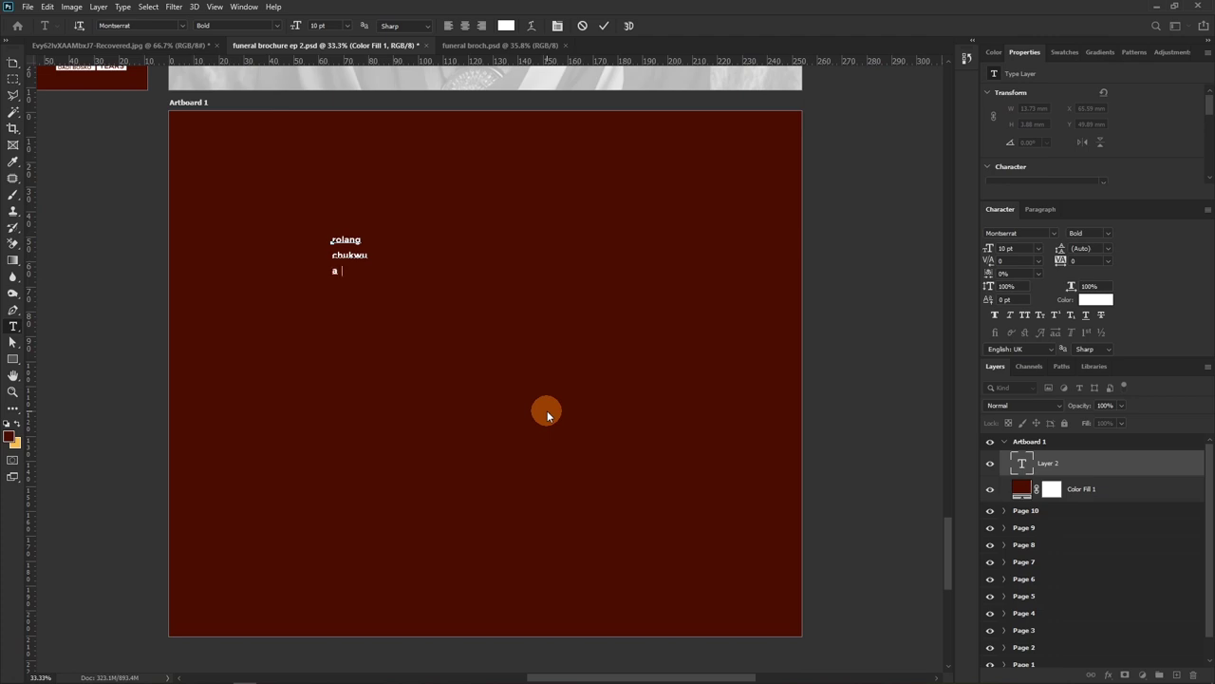
pyautogui.click(604, 26)
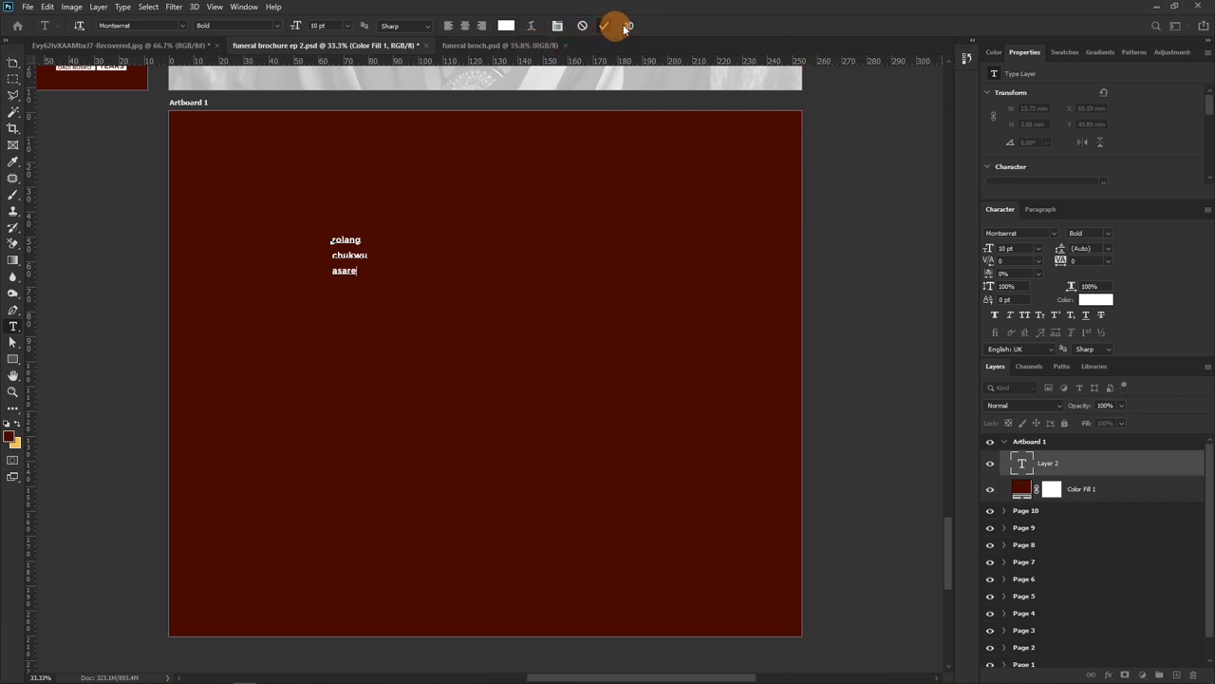
# Switch the name to all capitals and scale the text block up
pyautogui.click(1023, 315)
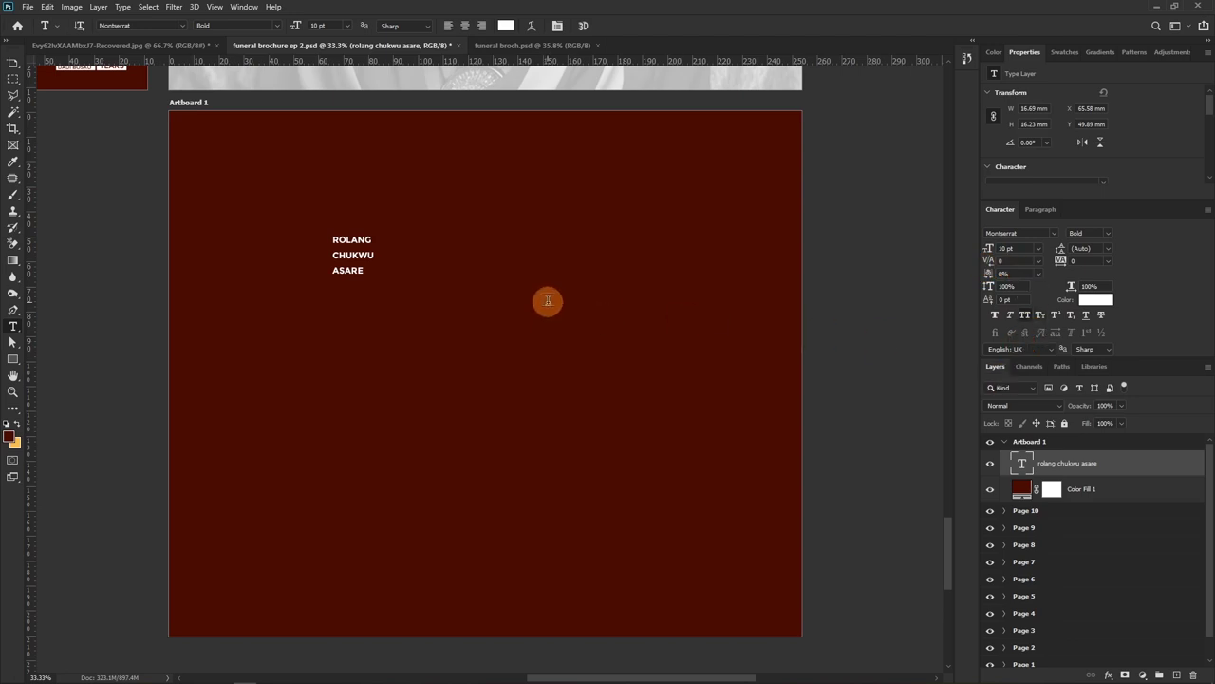
pyautogui.press('v')
pyautogui.hotkey('ctrl', 't')
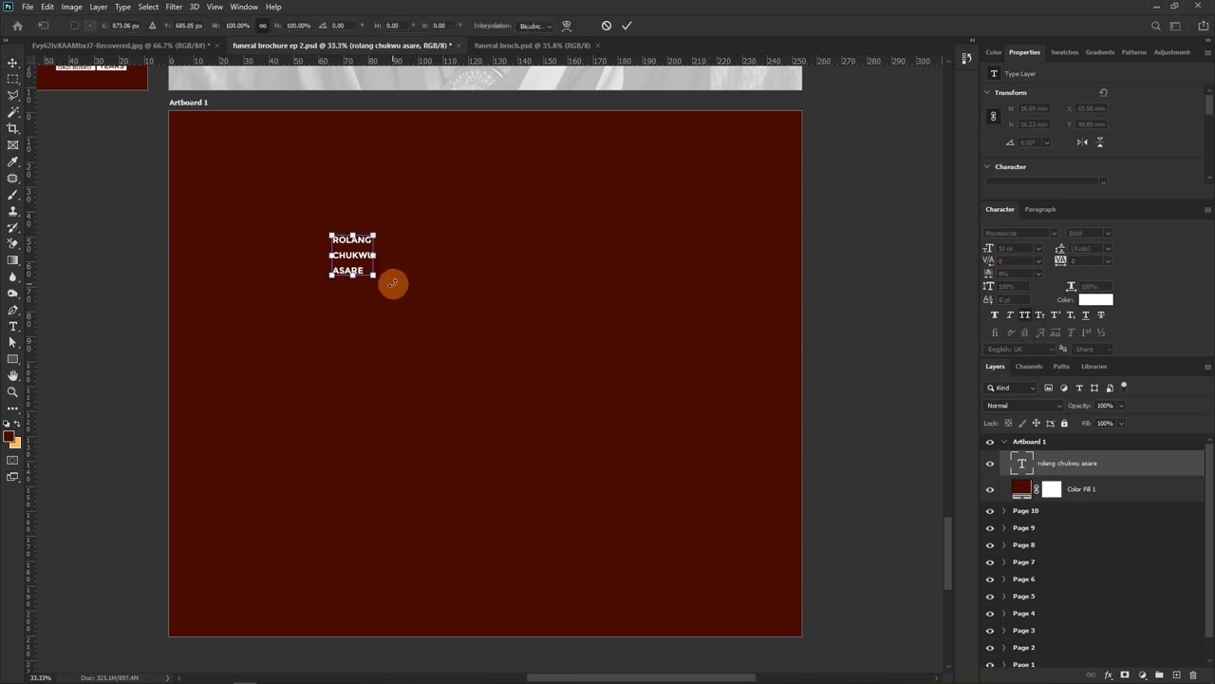
pyautogui.moveTo(584, 387); pyautogui.dragTo(740, 484)
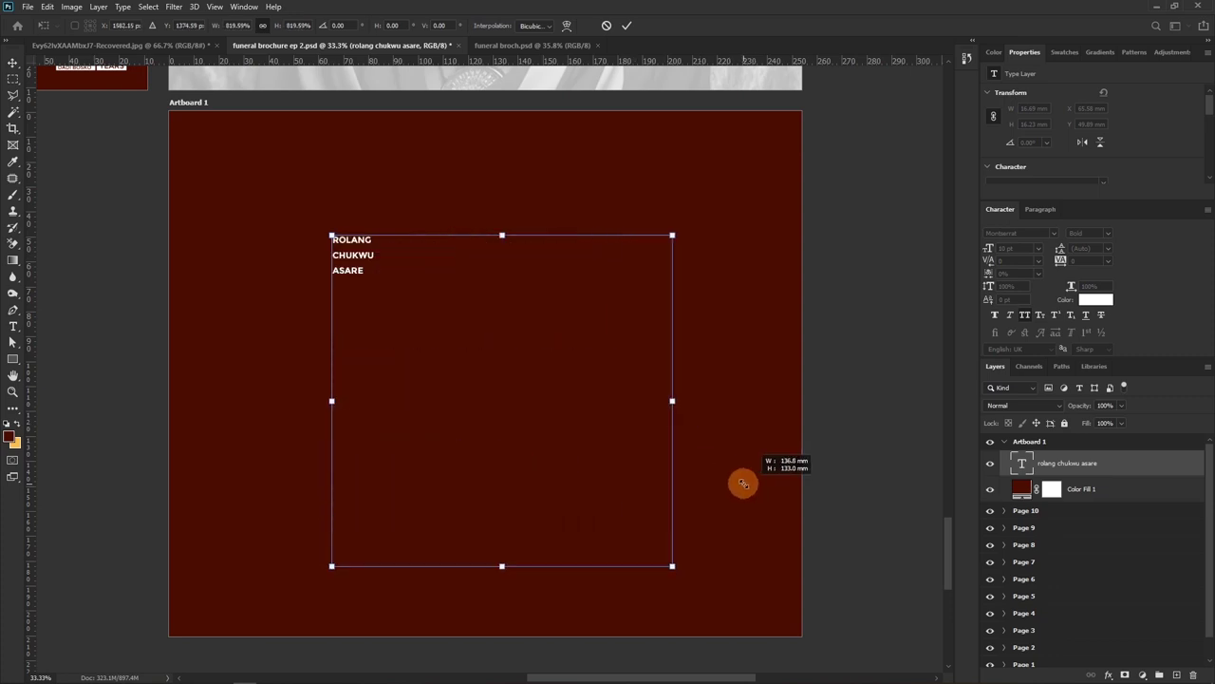
pyautogui.press('Return')
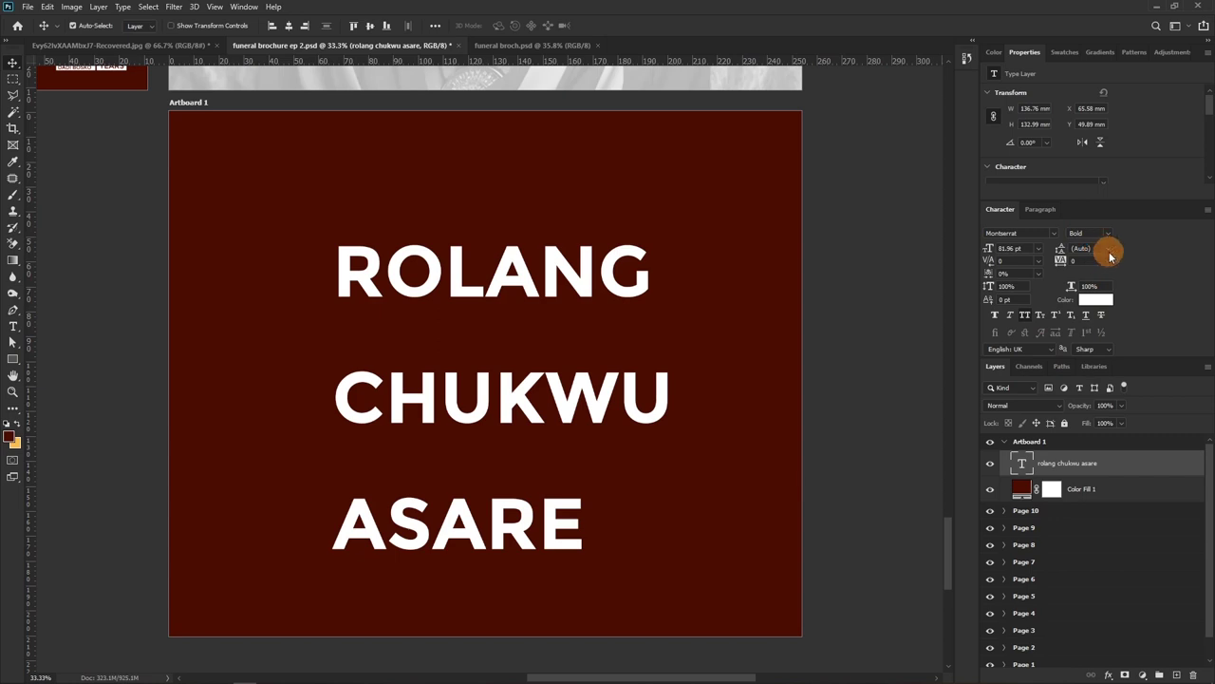
# Set 72 pt leading and enlarge the name to about 128.72 pt across the page
pyautogui.click(1108, 251)
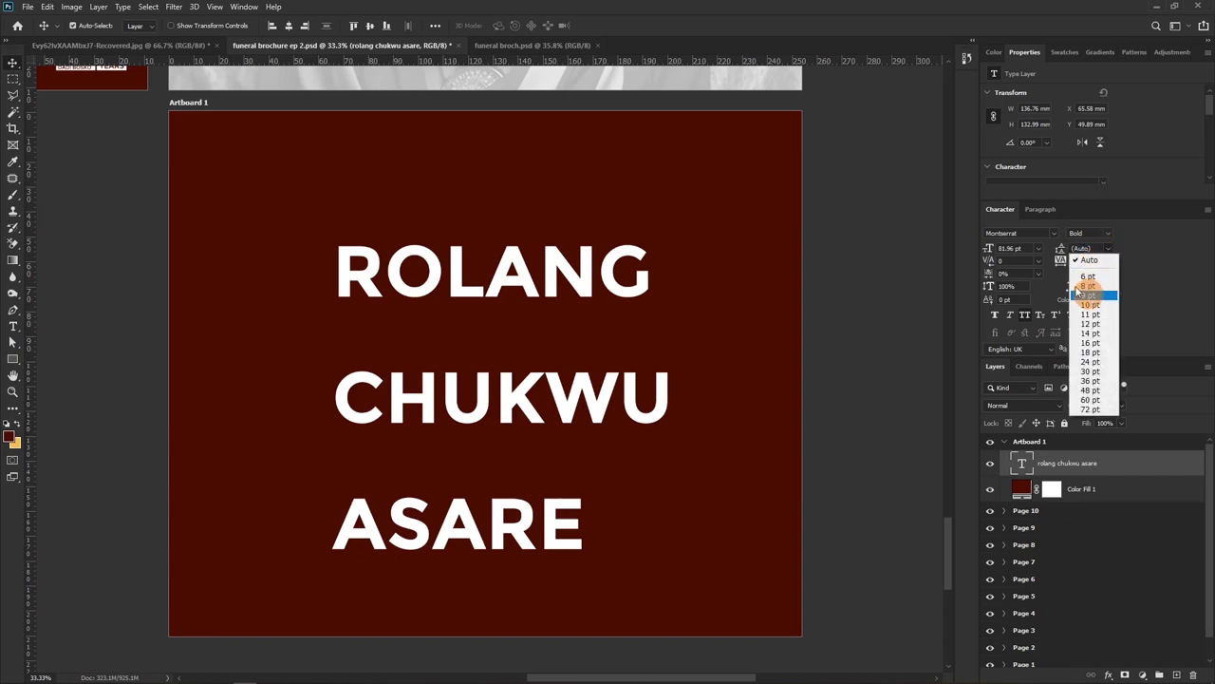
pyautogui.click(1090, 409)
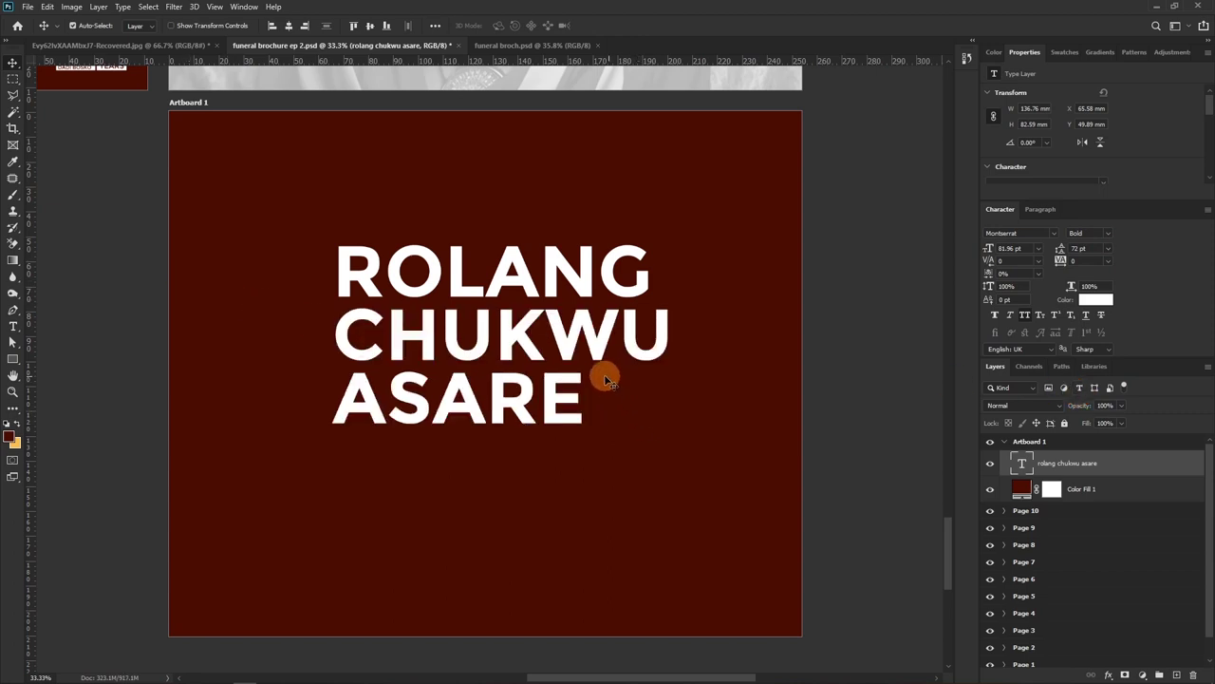
pyautogui.hotkey('ctrl', 't')
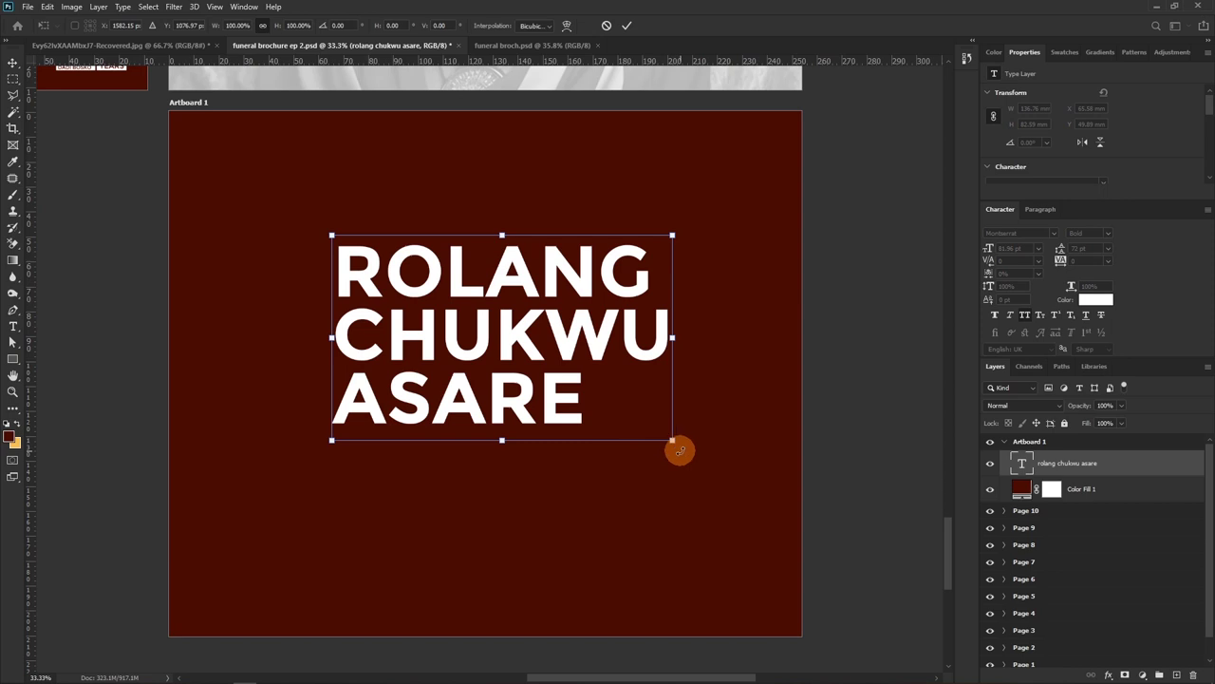
pyautogui.moveTo(673, 440); pyautogui.dragTo(745, 550)
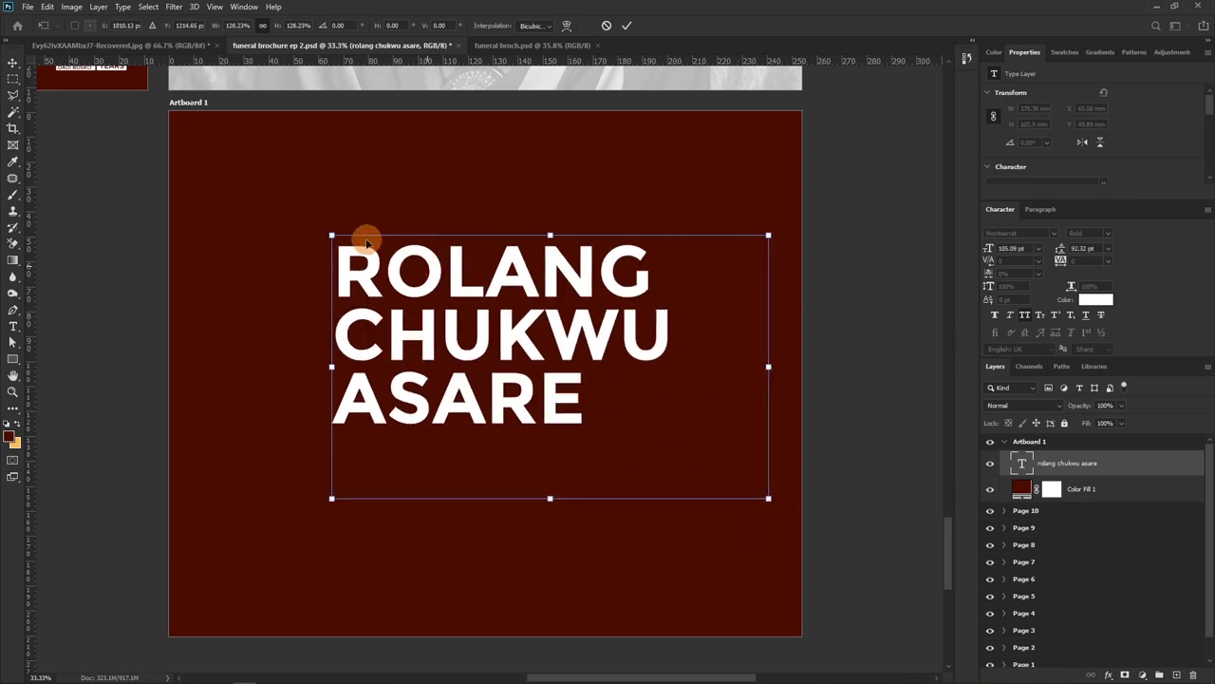
pyautogui.moveTo(345, 238); pyautogui.dragTo(234, 164)
pyautogui.click(627, 25)
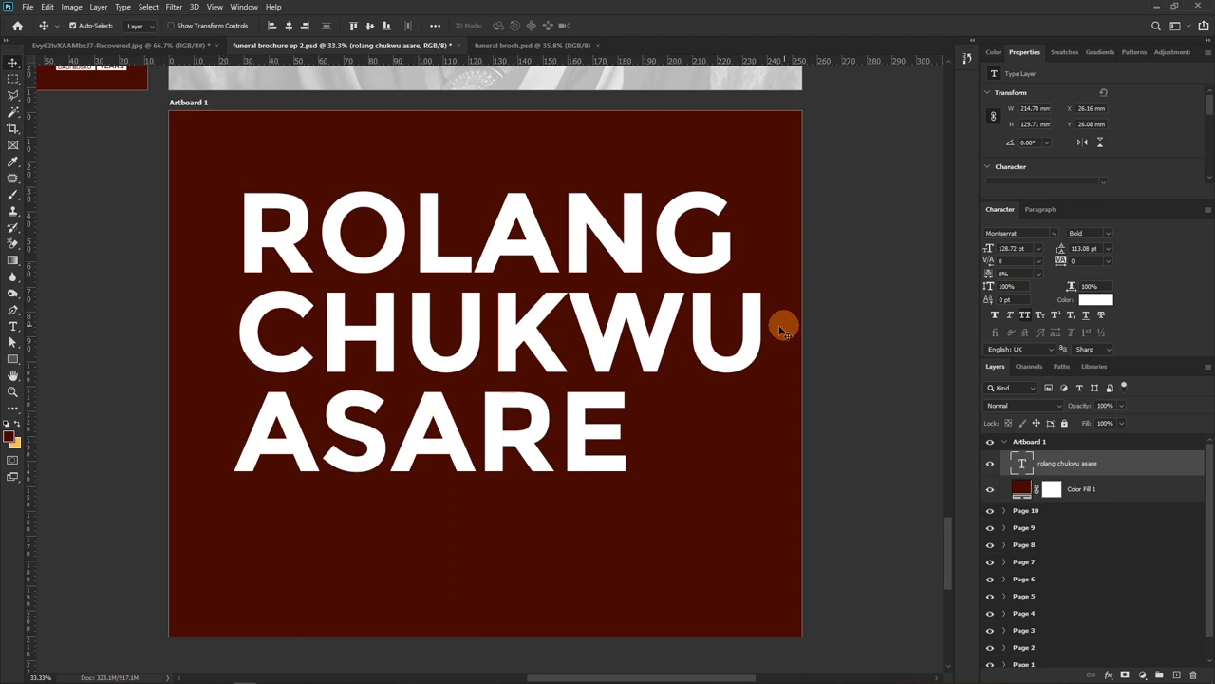
# Colour the first and third name lines golden ffbe4c, leaving the middle line white
pyautogui.press('t')
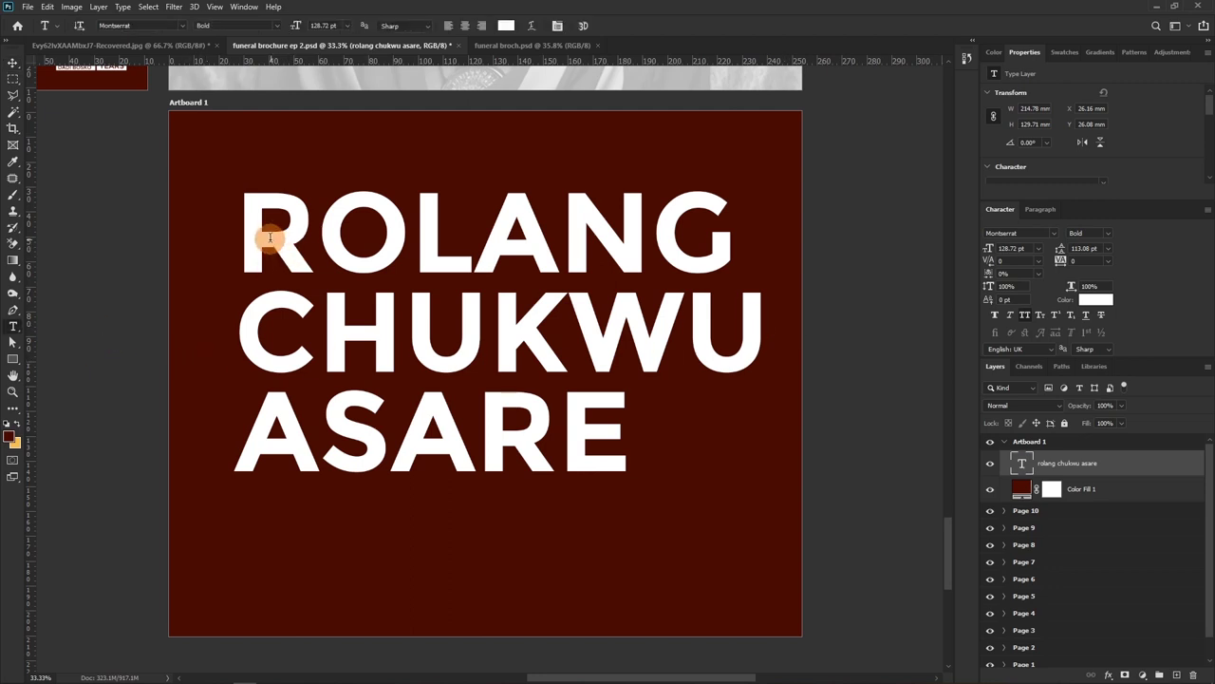
pyautogui.moveTo(240, 231); pyautogui.dragTo(718, 263)
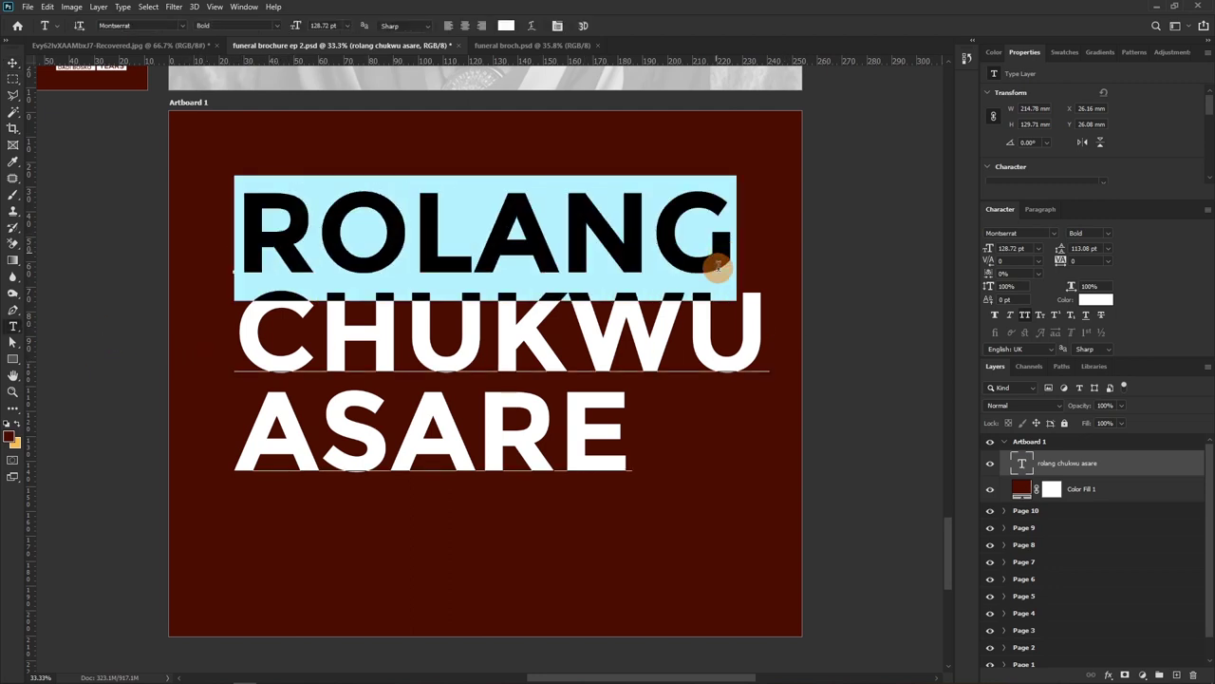
pyautogui.click(1090, 302)
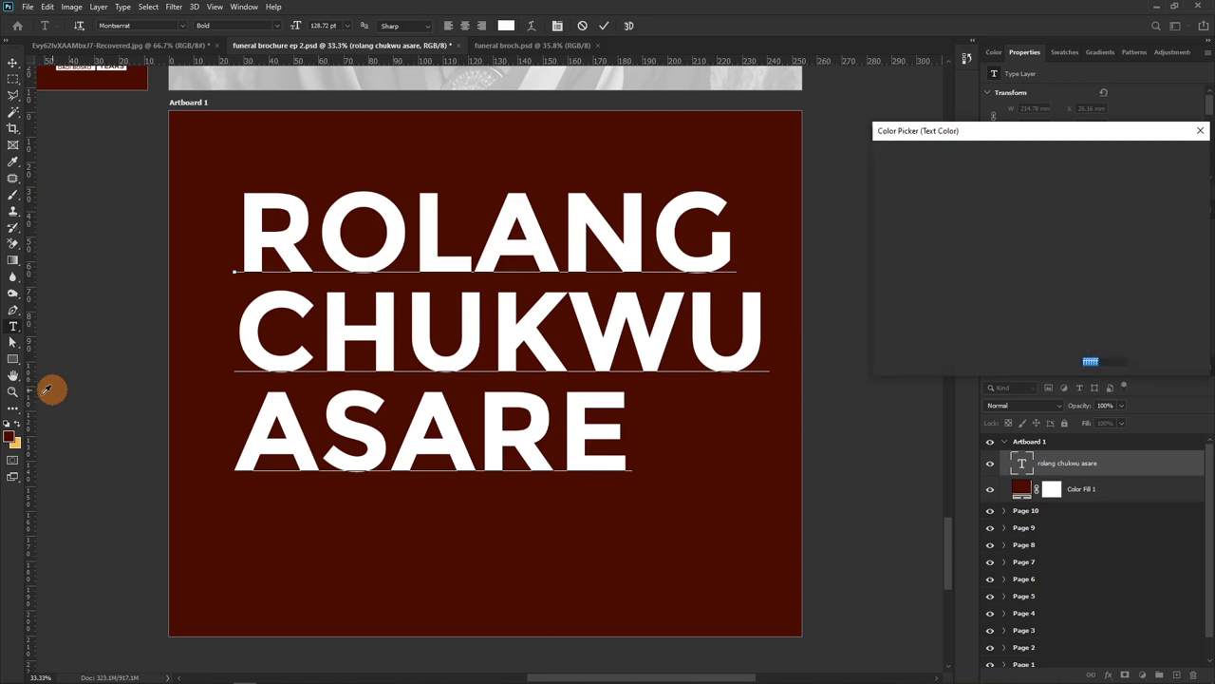
pyautogui.click(16, 437)
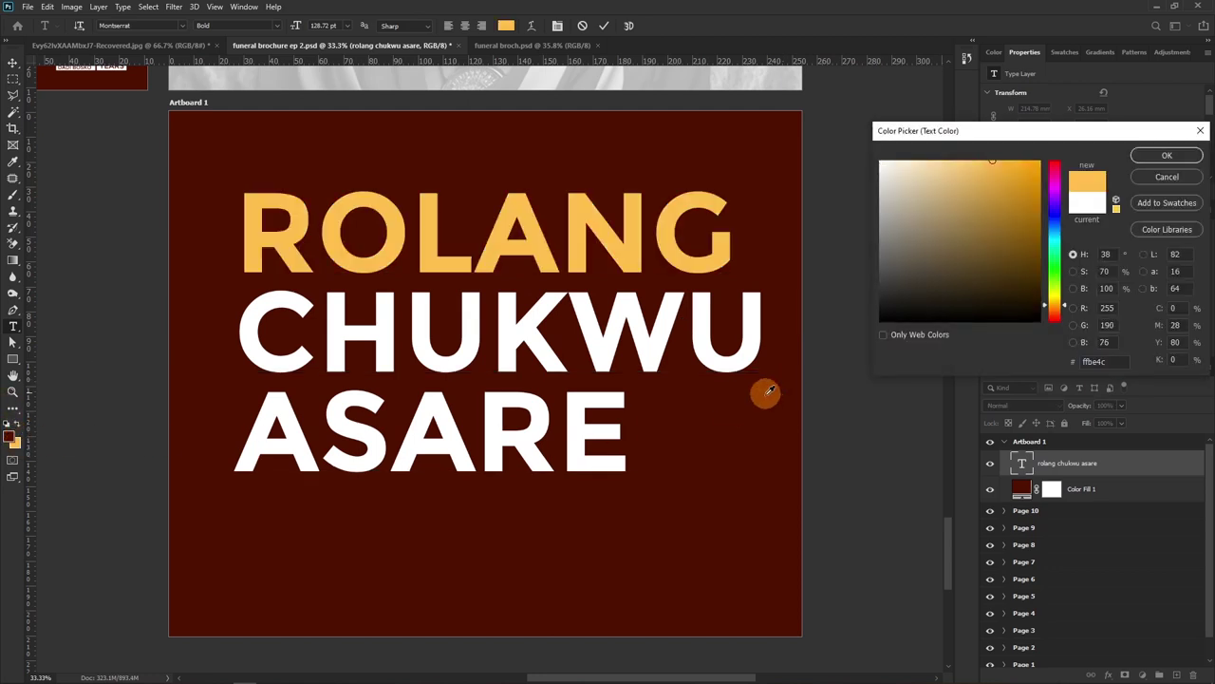
pyautogui.click(1166, 155)
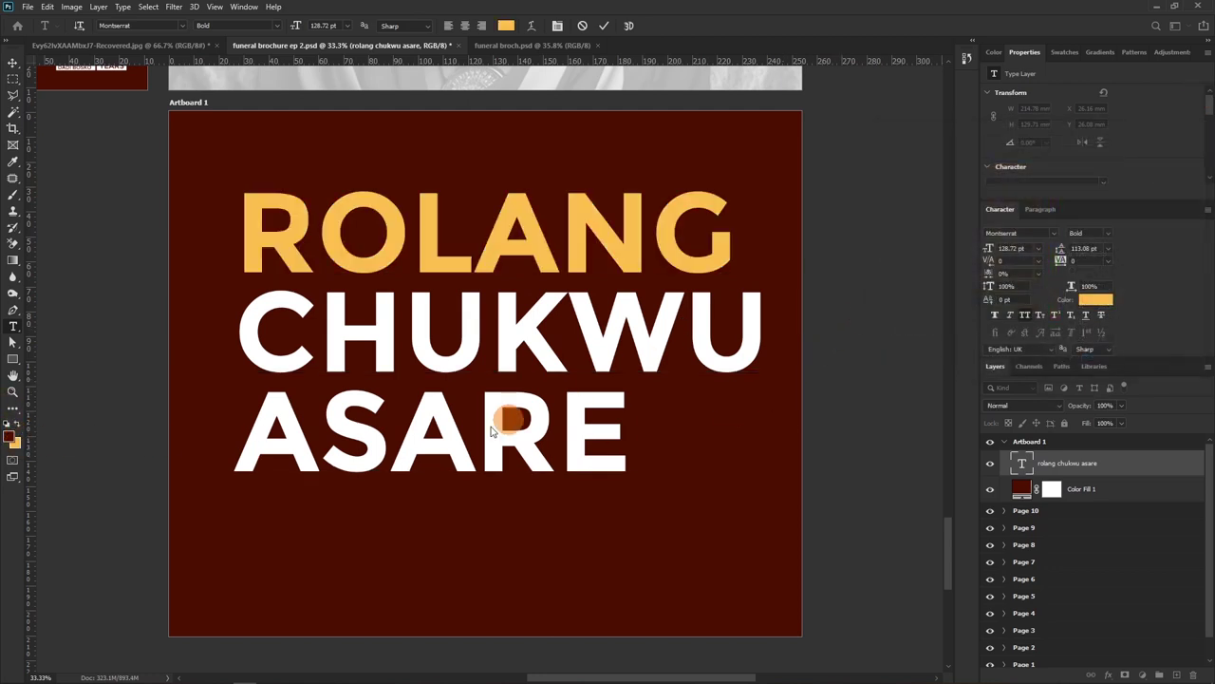
pyautogui.moveTo(239, 439); pyautogui.dragTo(597, 454)
pyautogui.click(1096, 299)
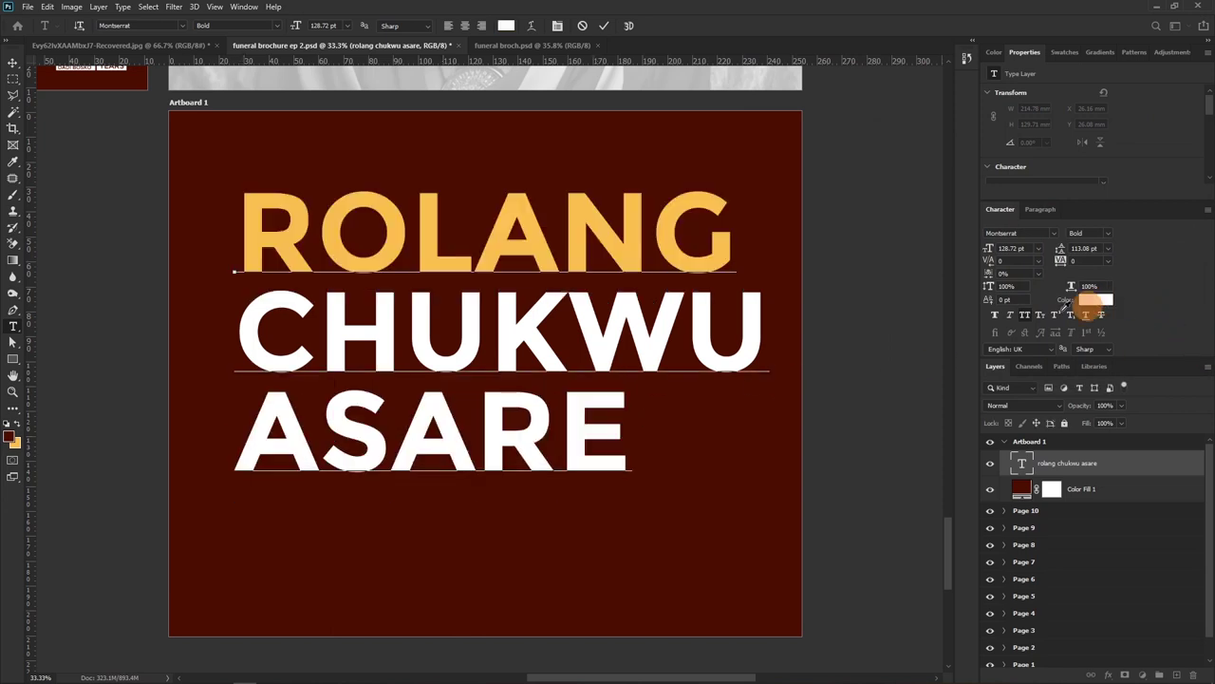
pyautogui.click(13, 440)
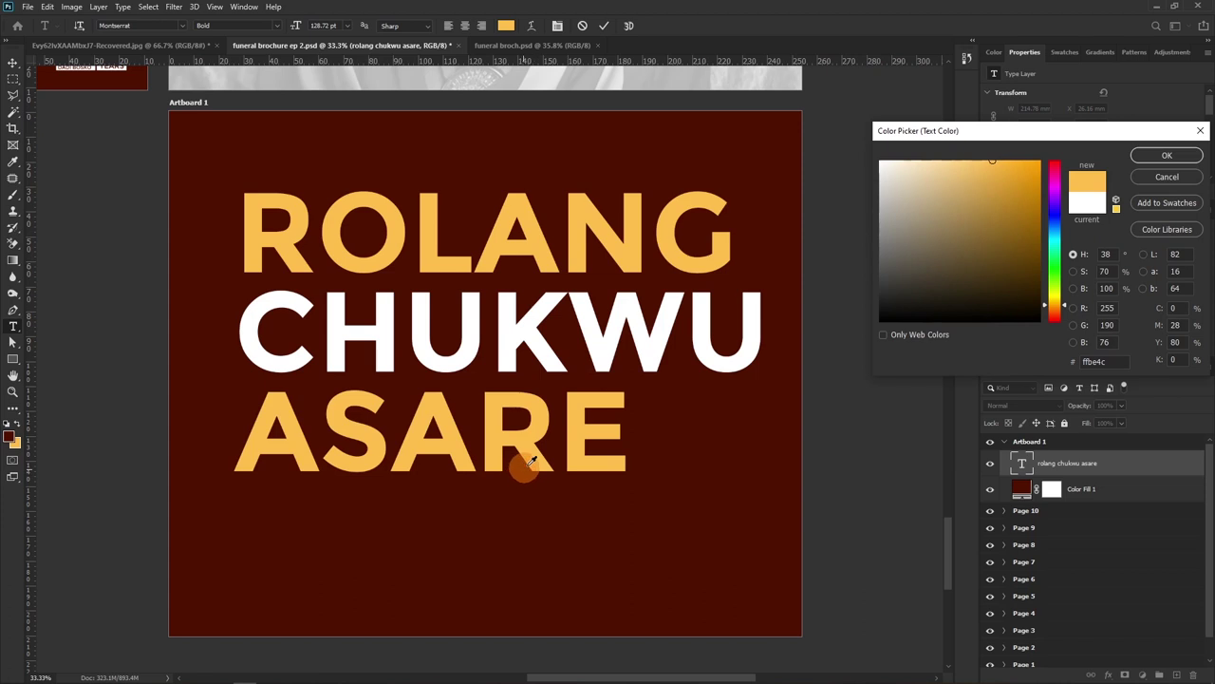
pyautogui.click(1161, 155)
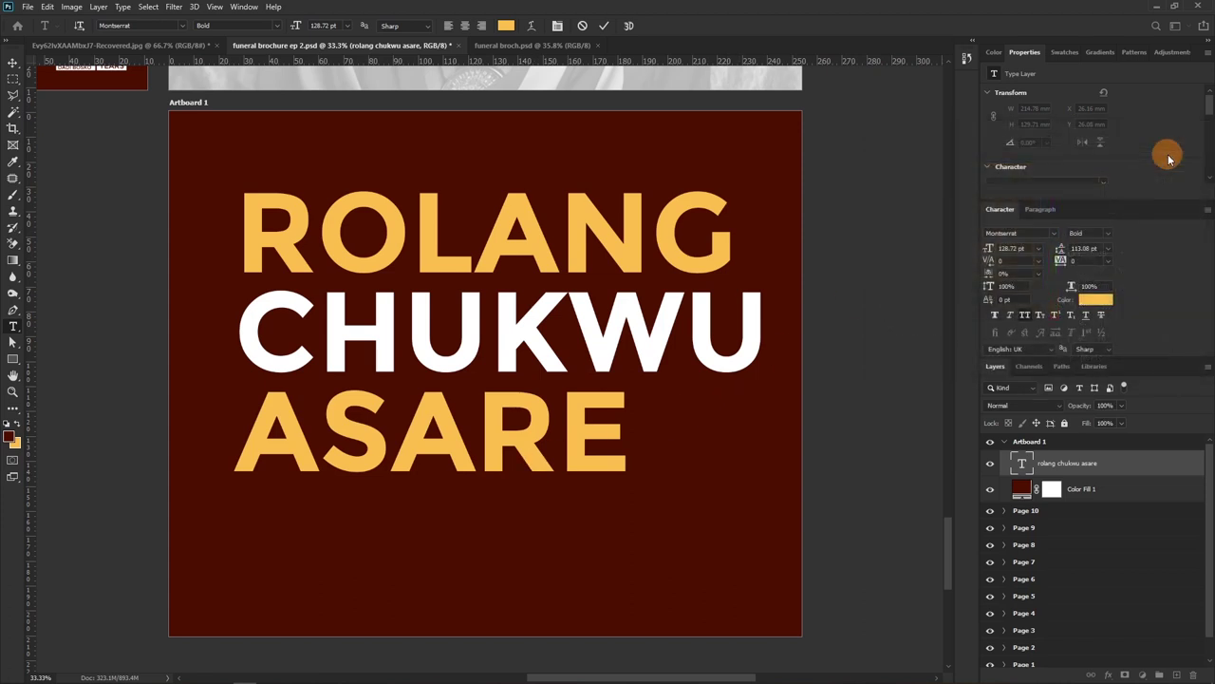
pyautogui.click(12, 65)
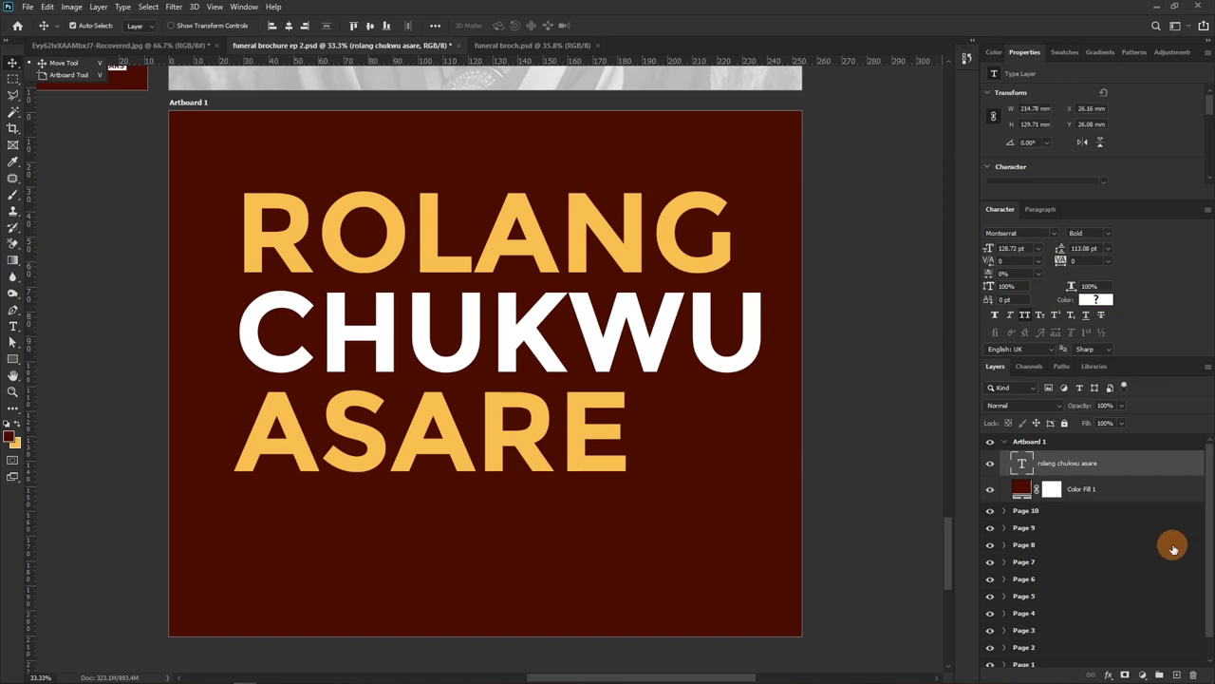
# Nudge the stacked name slightly down-left and switch it to Montserrat SemiBold
pyautogui.moveTo(529, 348); pyautogui.dragTo(524, 359)
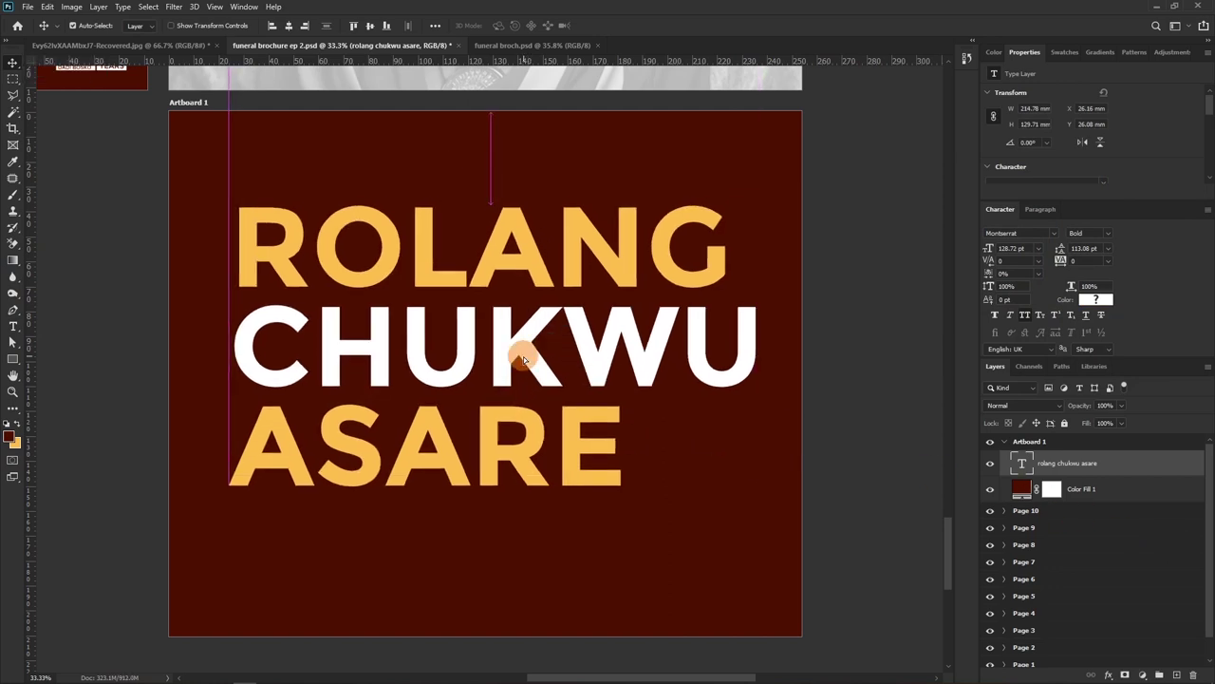
pyautogui.click(1110, 234)
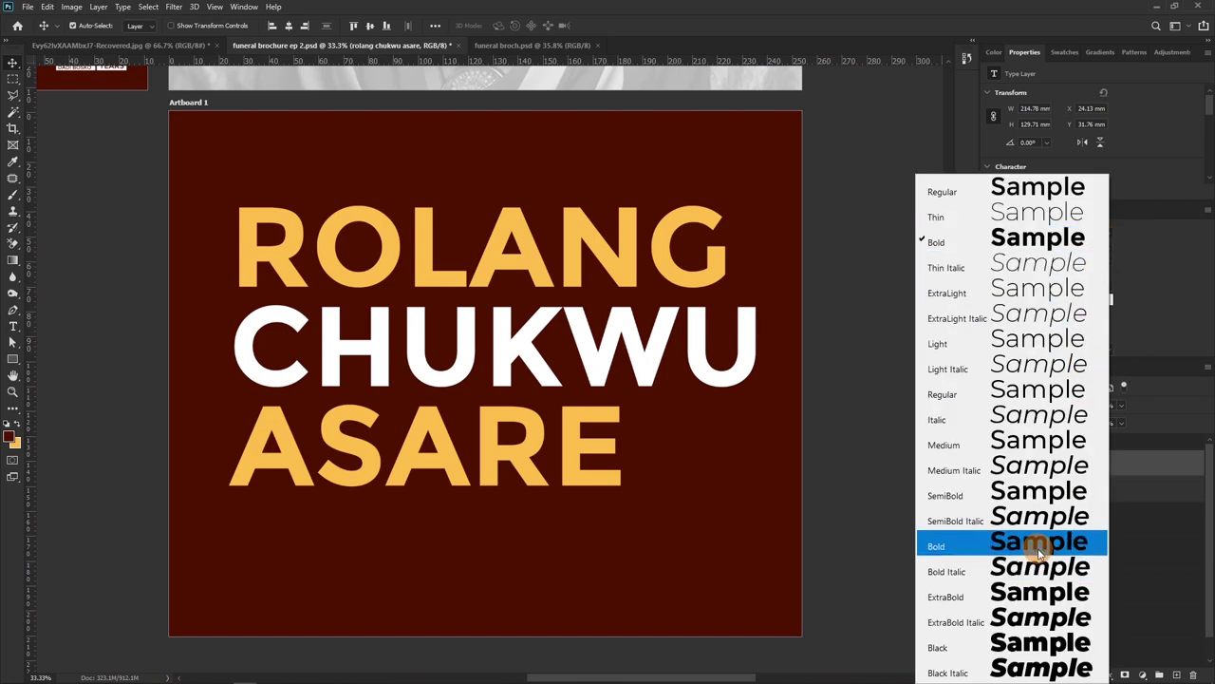
pyautogui.click(1041, 496)
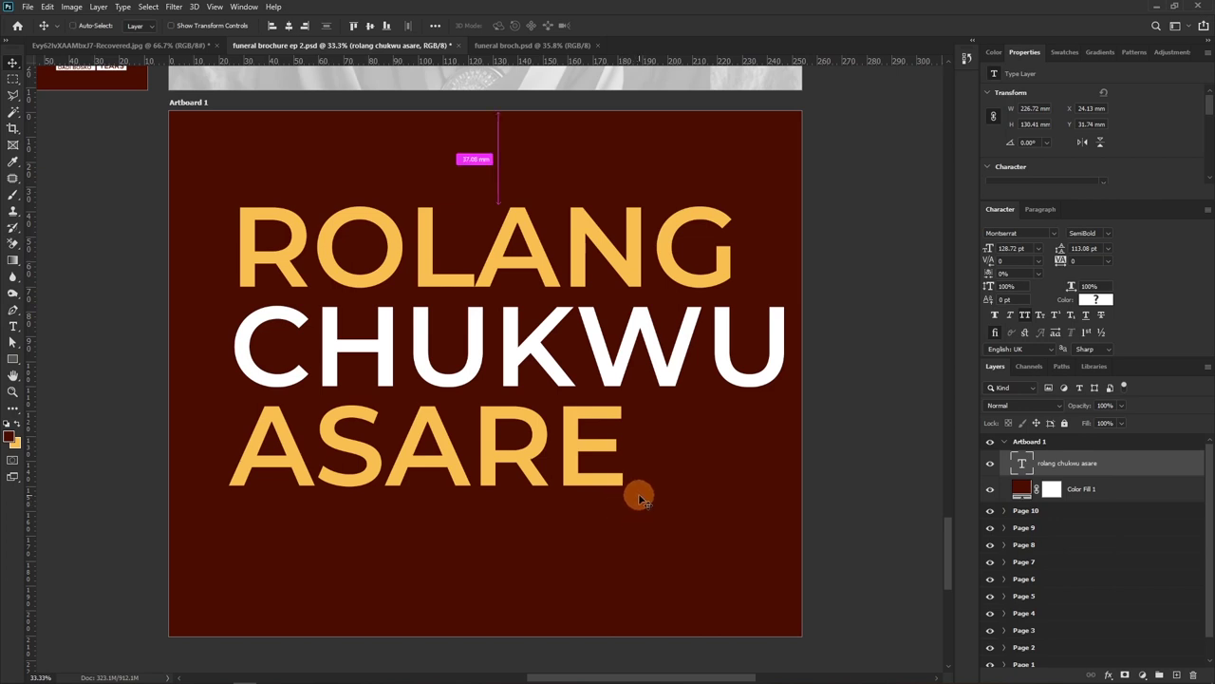
# Free-transform the name slightly narrower and shift it up and left on the maroon artboard
pyautogui.hotkey('ctrl', 't')
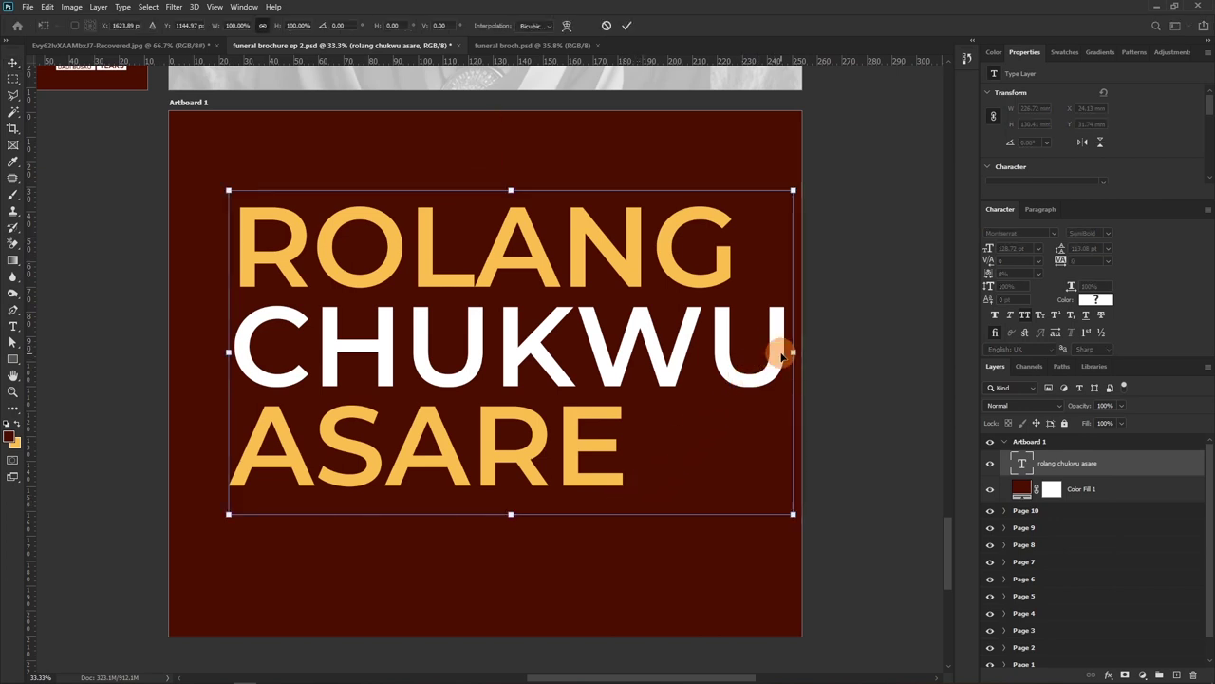
pyautogui.moveTo(789, 351); pyautogui.dragTo(767, 356)
pyautogui.click(779, 354)
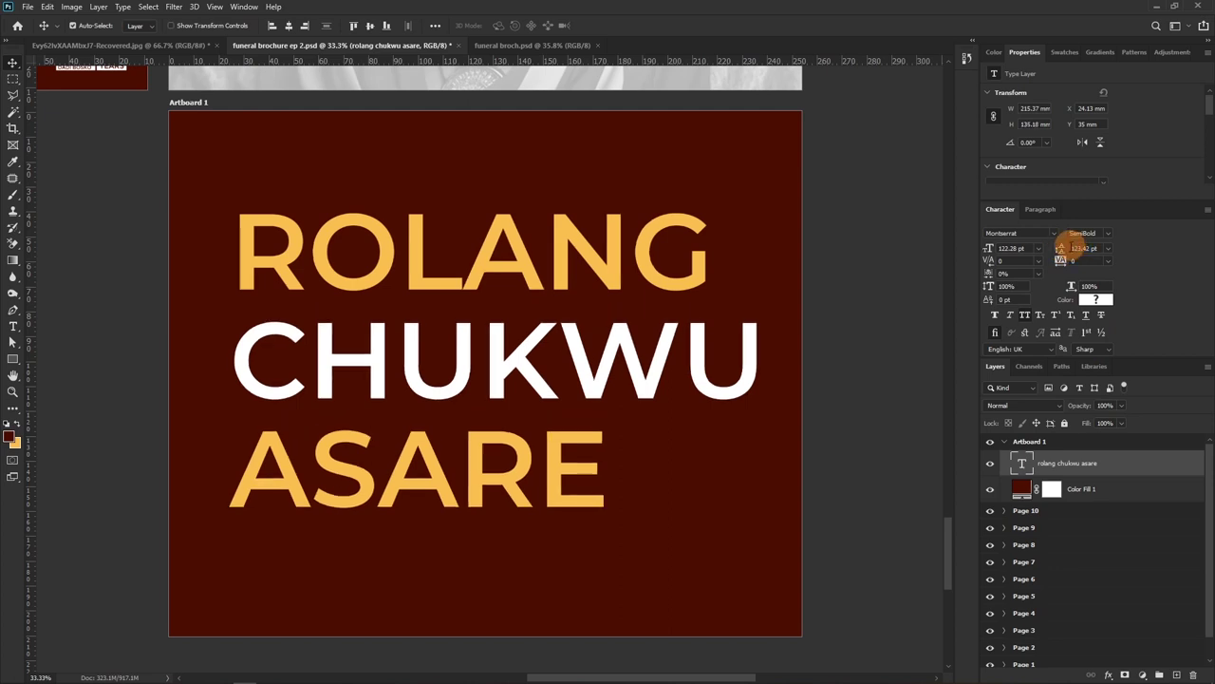
pyautogui.moveTo(456, 361); pyautogui.dragTo(446, 349)
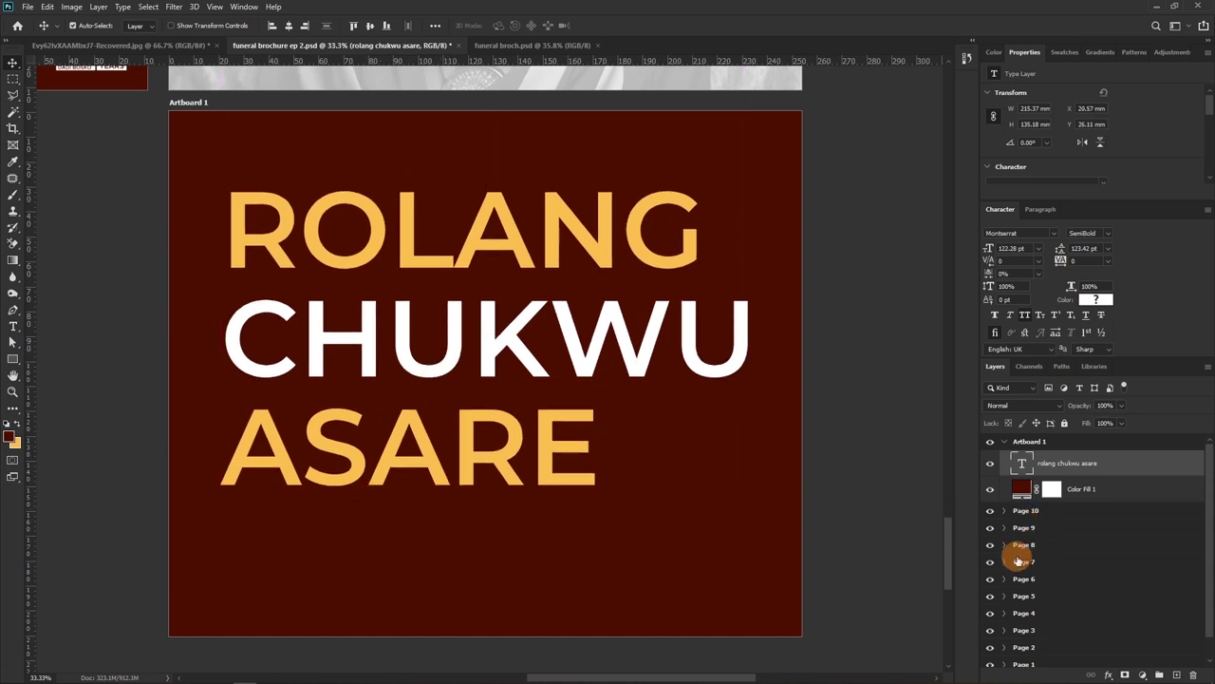
pyautogui.click(1009, 443)
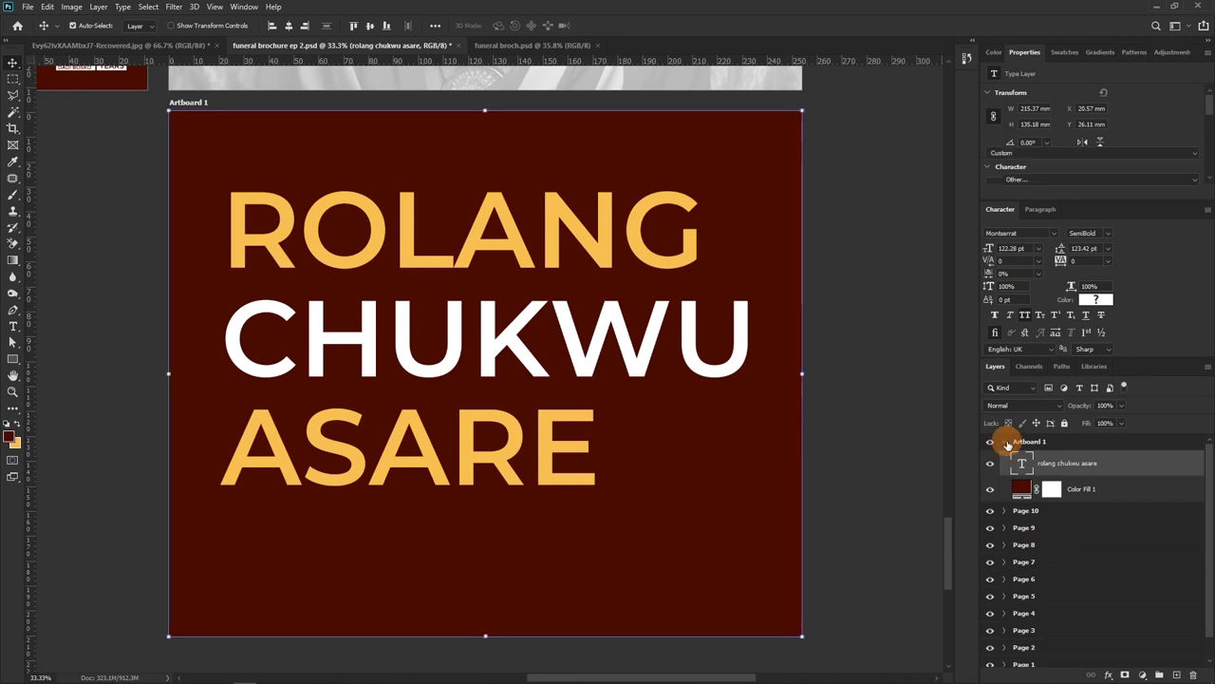
# Move Group 1 from the Front cover into Artboard 1 and rename the artboard 'back cover'
pyautogui.click(1005, 442)
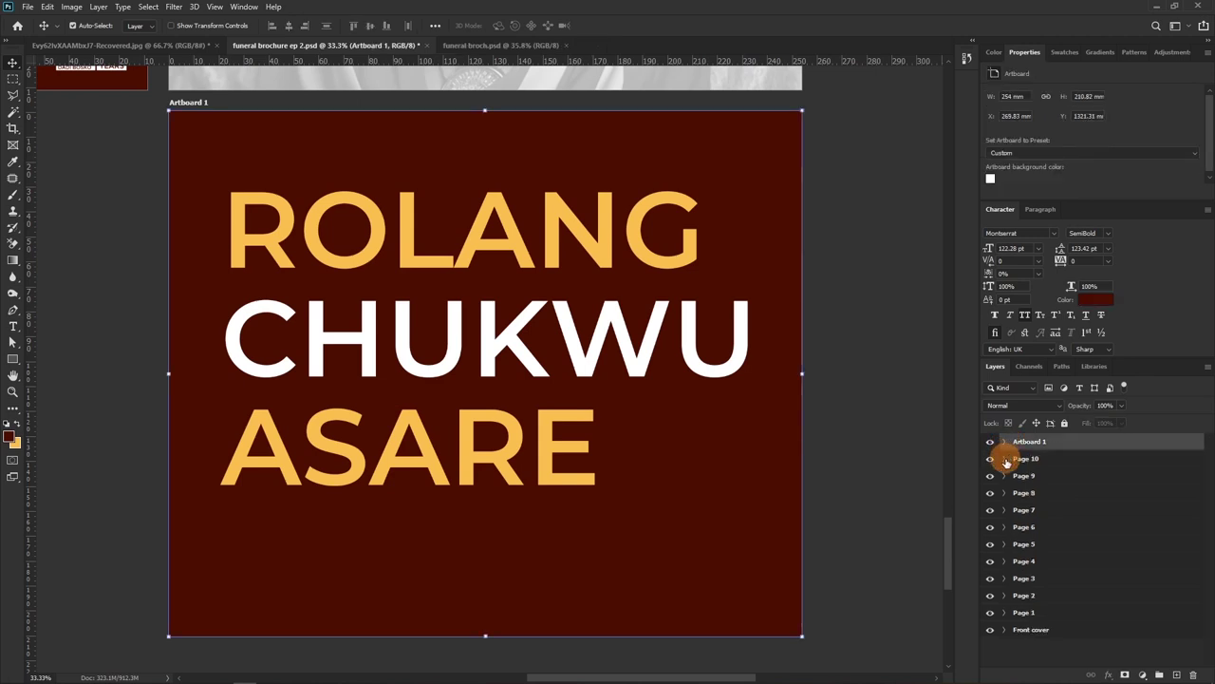
pyautogui.click(1004, 631)
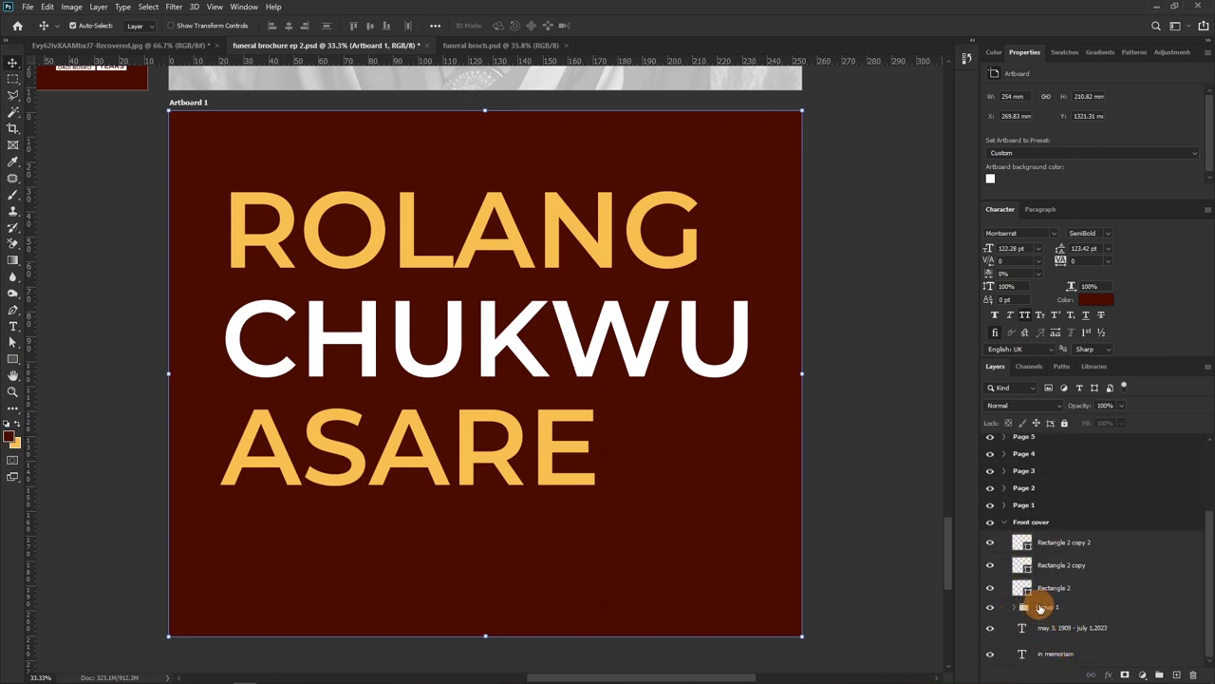
pyautogui.click(1039, 609)
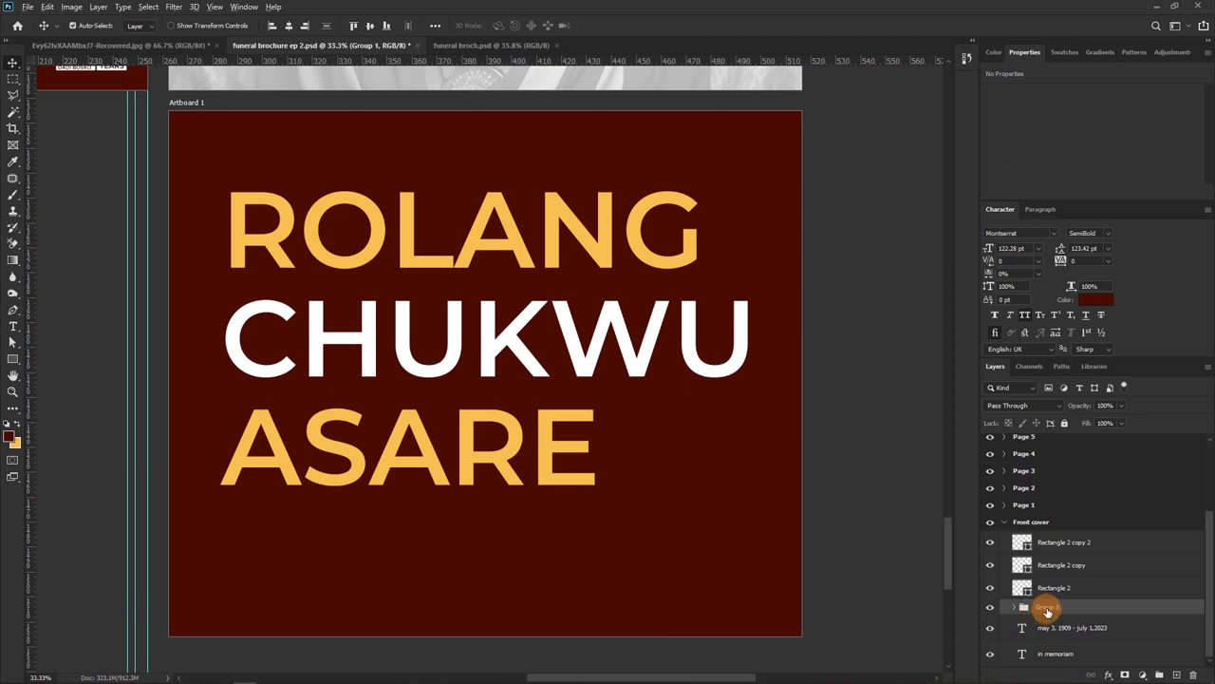
pyautogui.moveTo(1044, 604); pyautogui.dragTo(1018, 459)
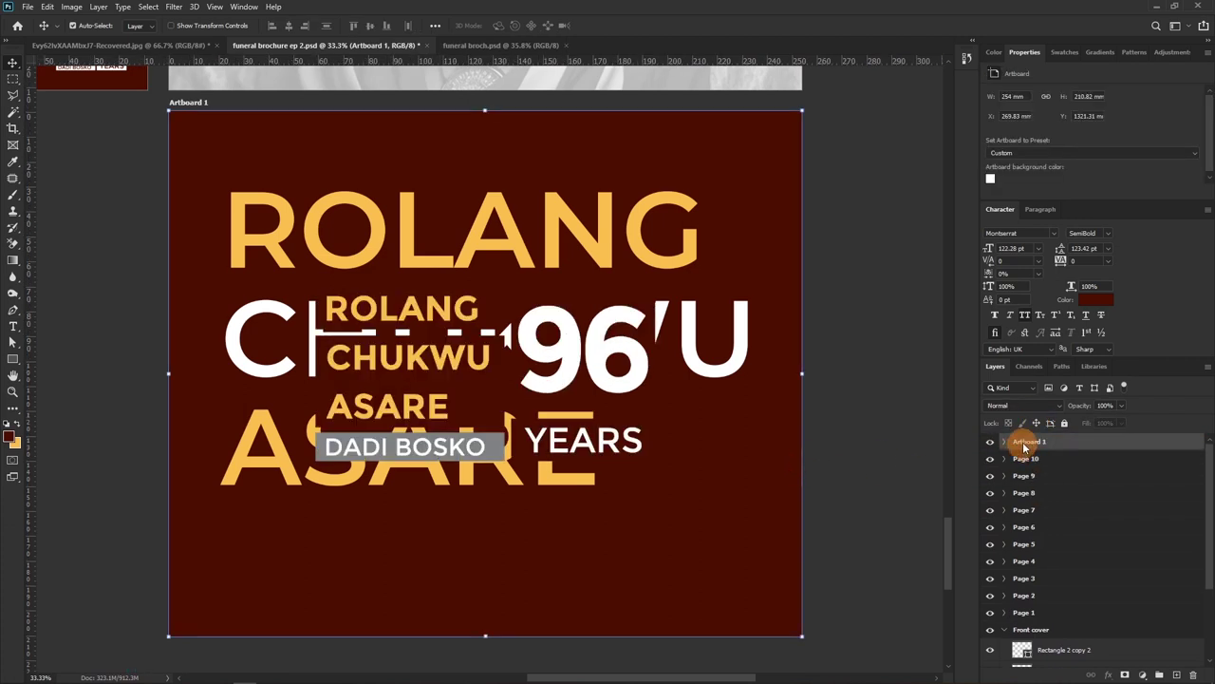
pyautogui.doubleClick(1028, 440)
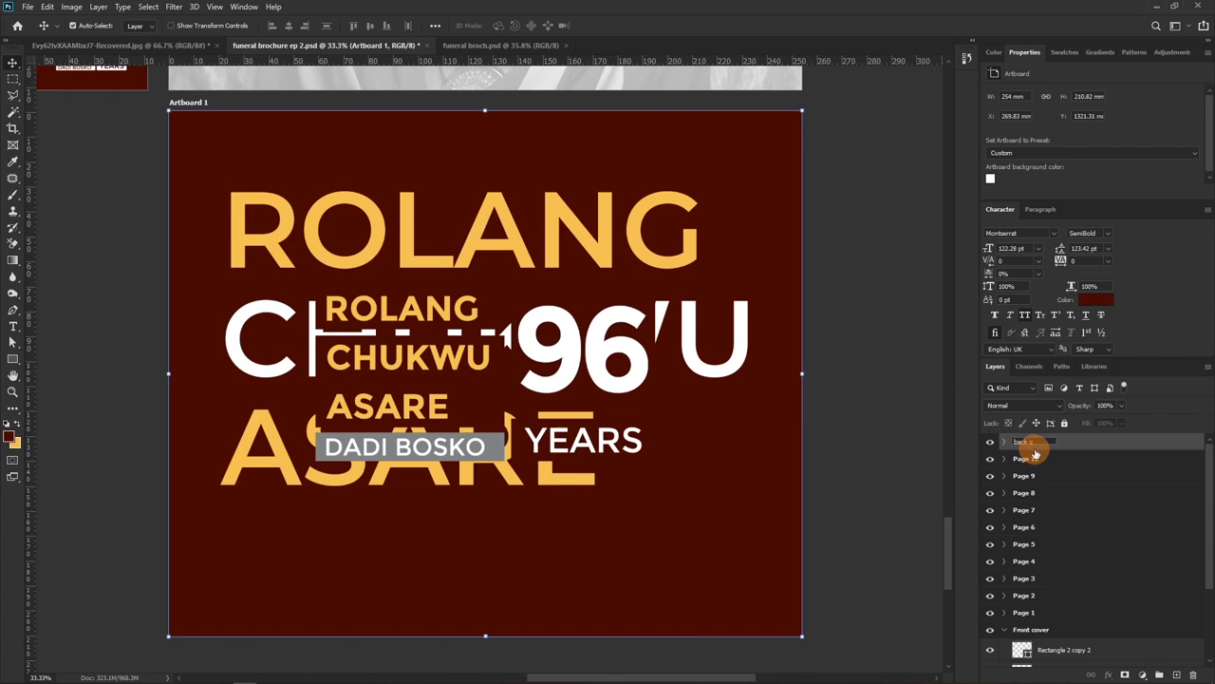
pyautogui.press('Return')
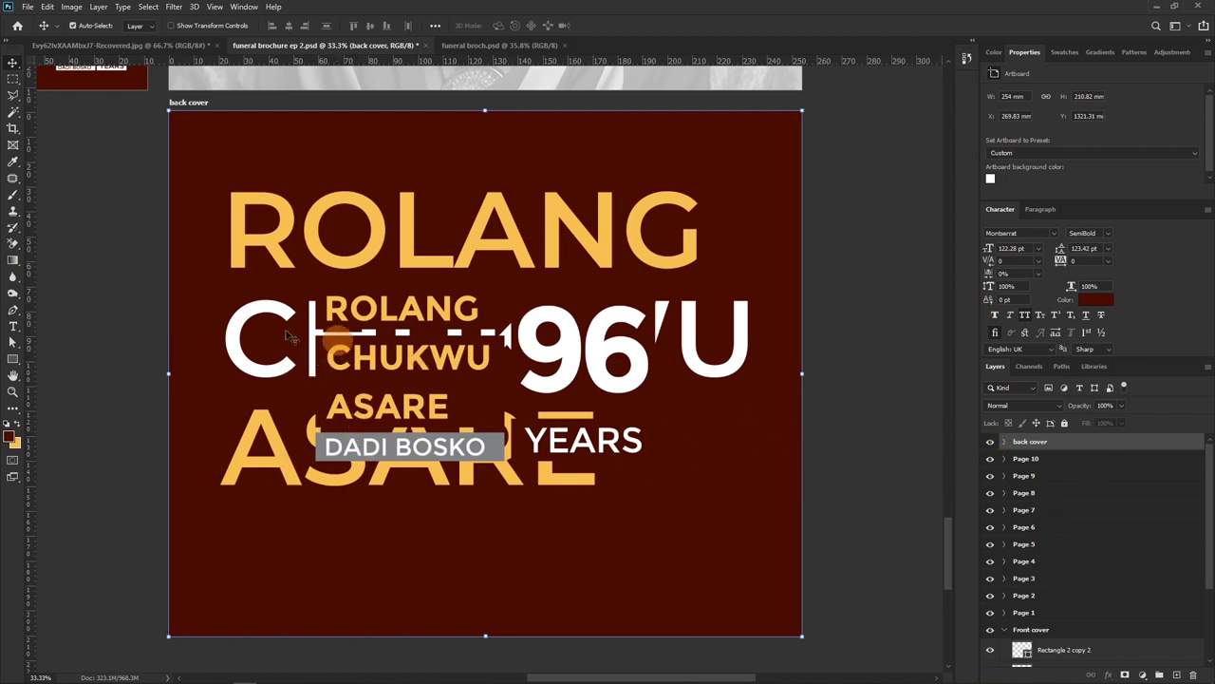
# Expand the back cover and Group 1 layers and select Rectangle 3
pyautogui.click(1004, 442)
pyautogui.click(1017, 459)
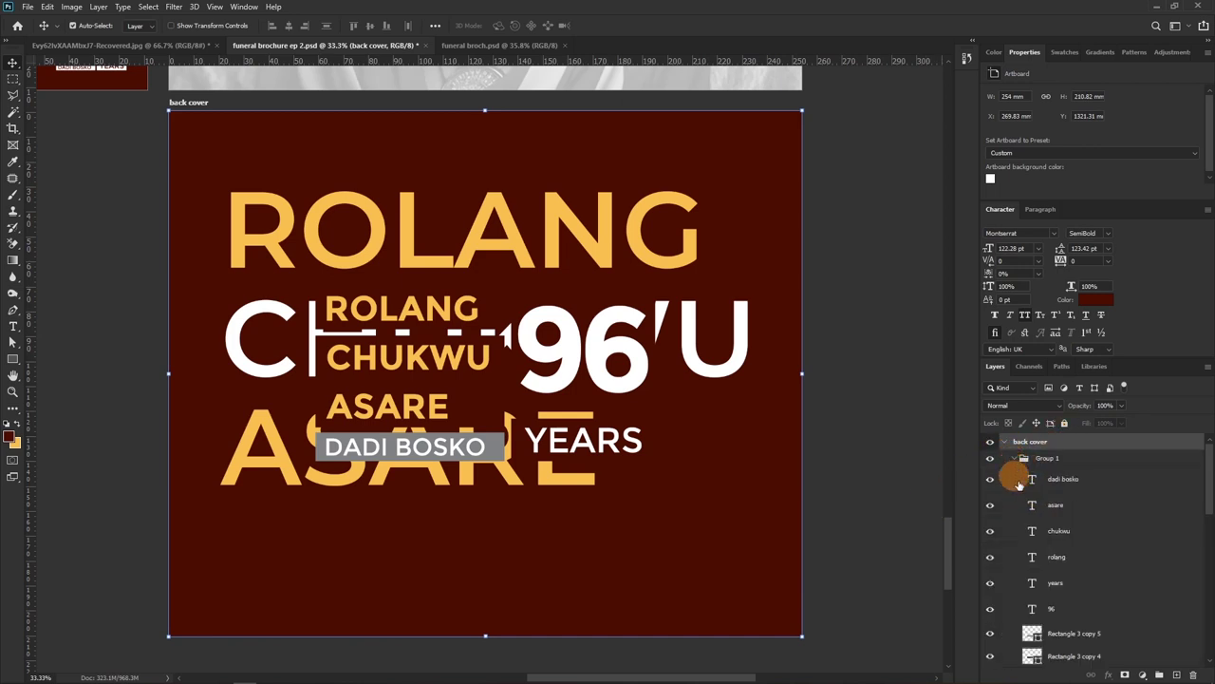
pyautogui.scroll(-3, 1052, 518)
pyautogui.moveTo(1037, 567)
pyautogui.mouseDown()
pyautogui.moveTo(1042, 539)
pyautogui.moveTo(1063, 562)
pyautogui.mouseUp()
pyautogui.scroll(2, 1066, 546)
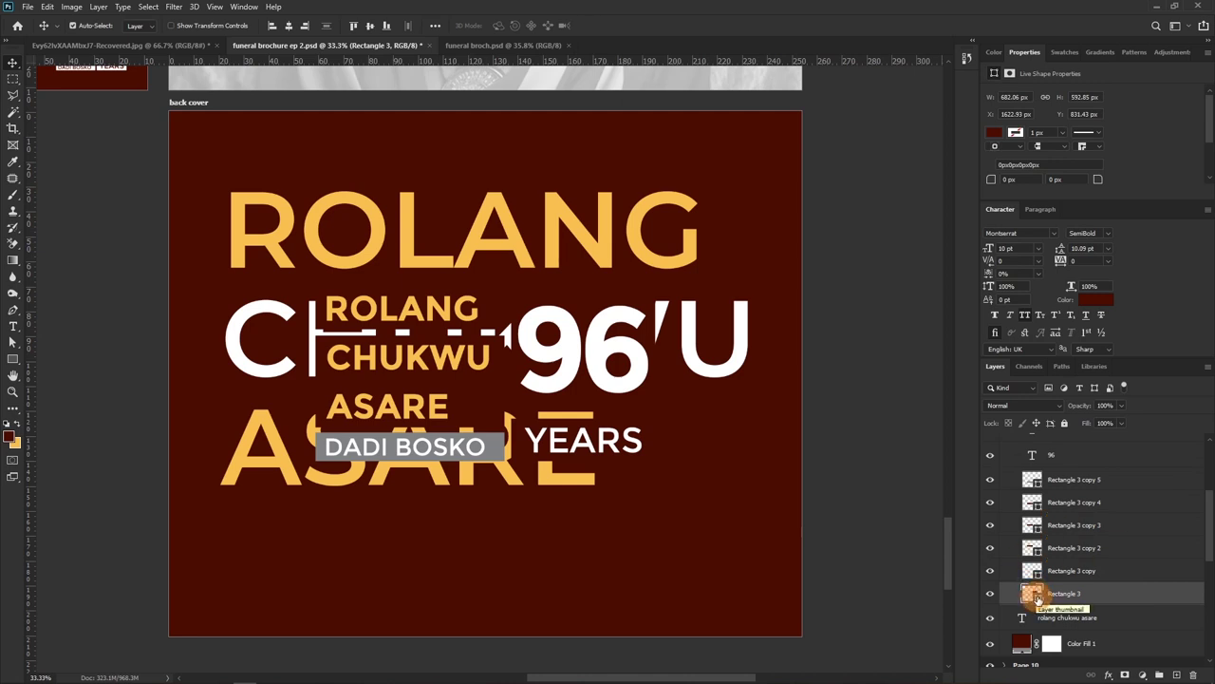
# Try the name's yellow as Rectangle 3's fill, cancel it, and select all six rectangle layers
pyautogui.doubleClick(1038, 597)
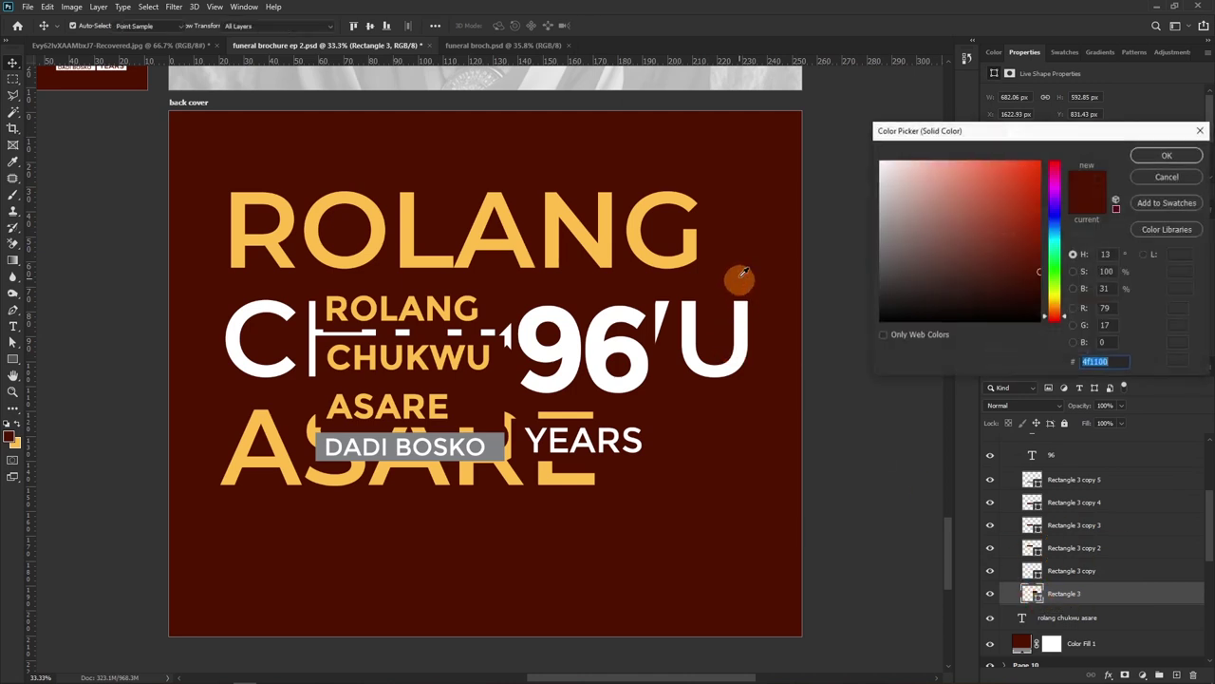
pyautogui.click(694, 248)
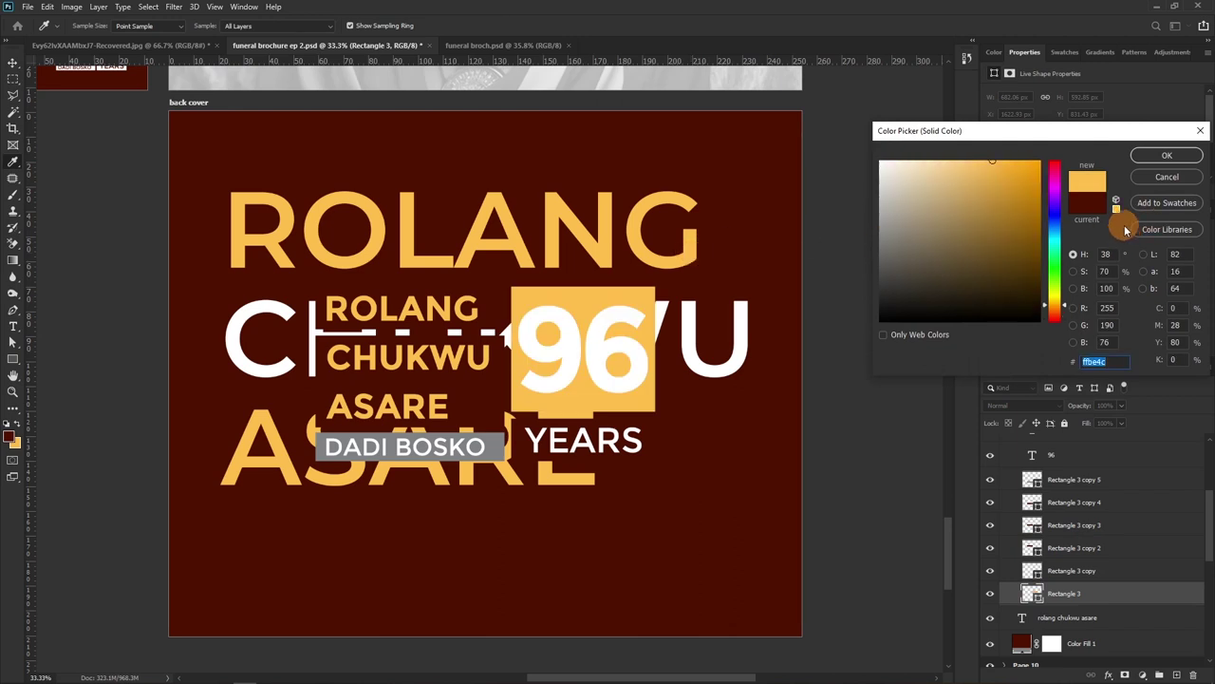
pyautogui.click(1167, 177)
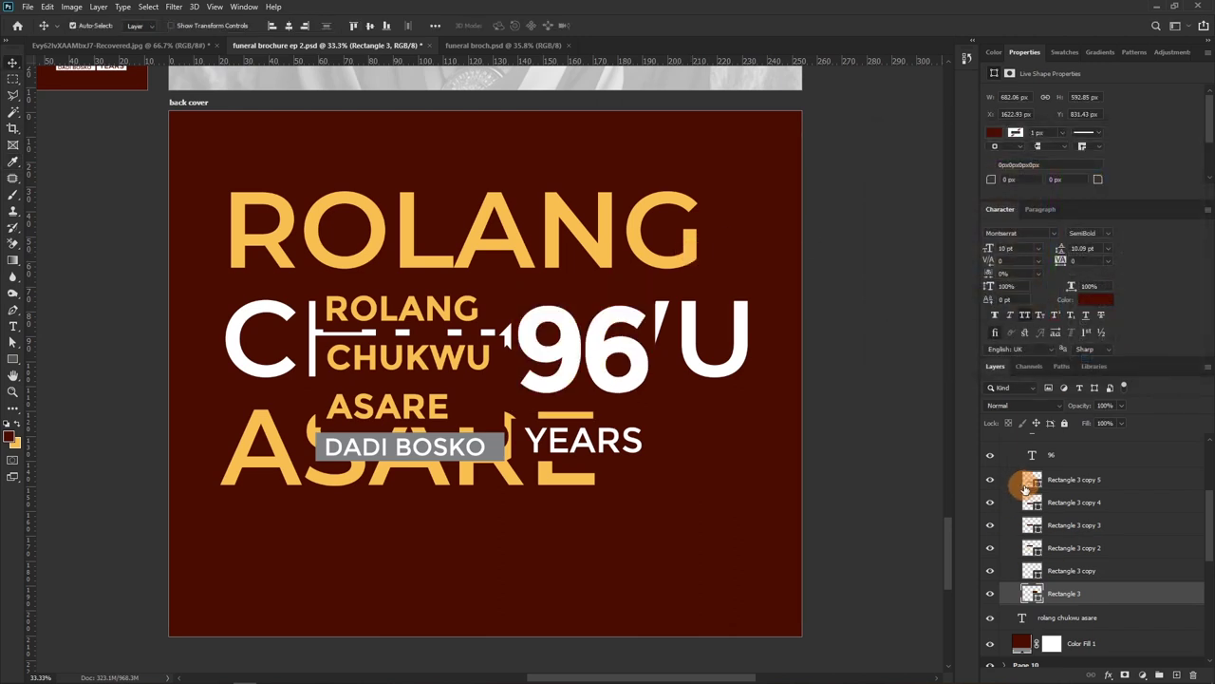
pyautogui.keyDown('shift'); pyautogui.click(1060, 488); pyautogui.keyUp('shift')
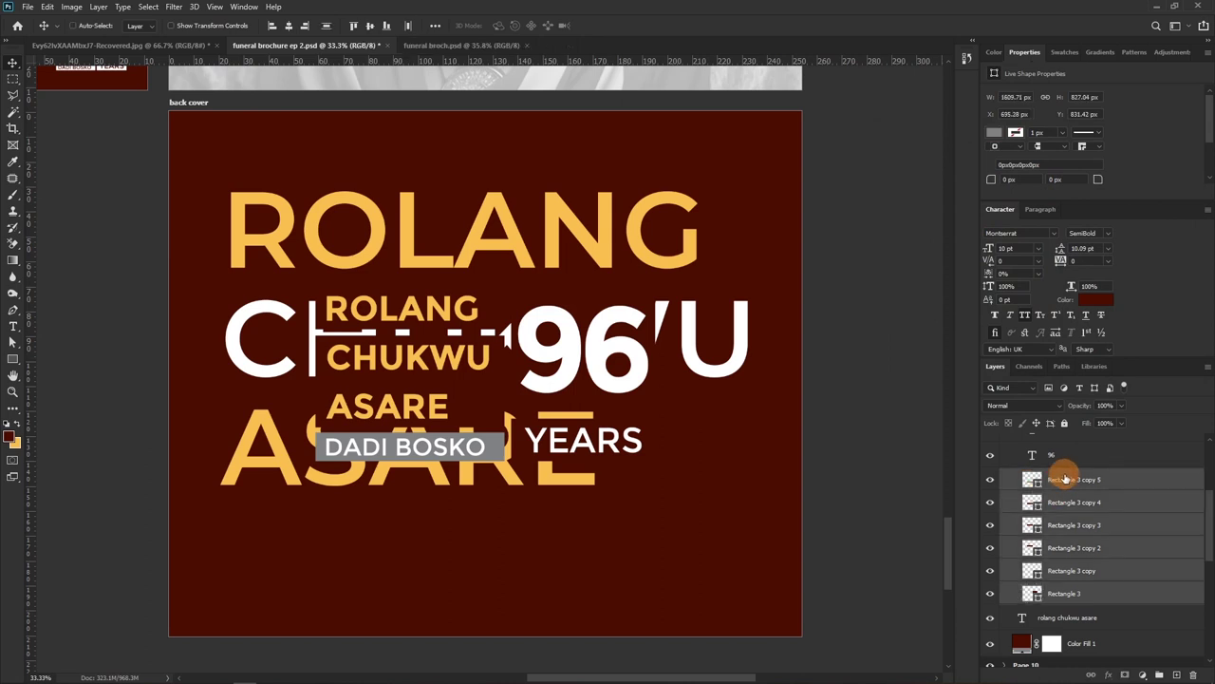
# Merge the six rectangles into one shape and select the six small text layers
pyautogui.hotkey('ctrl', 'e')
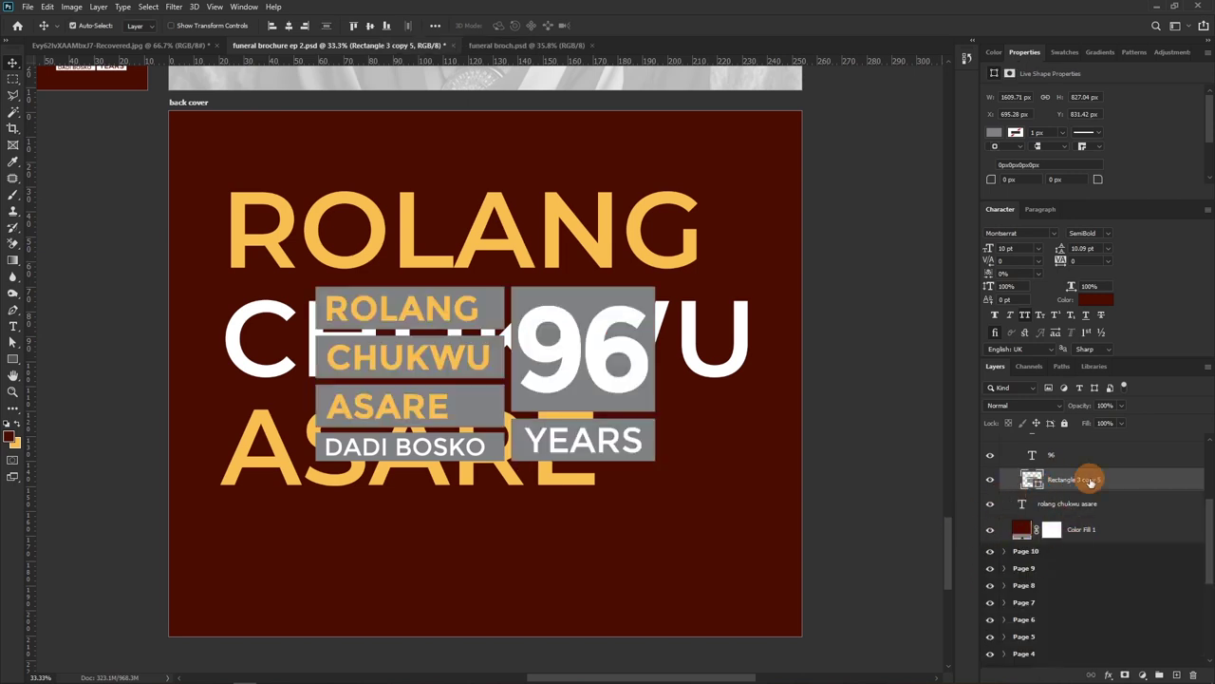
pyautogui.scroll(2, 1063, 474)
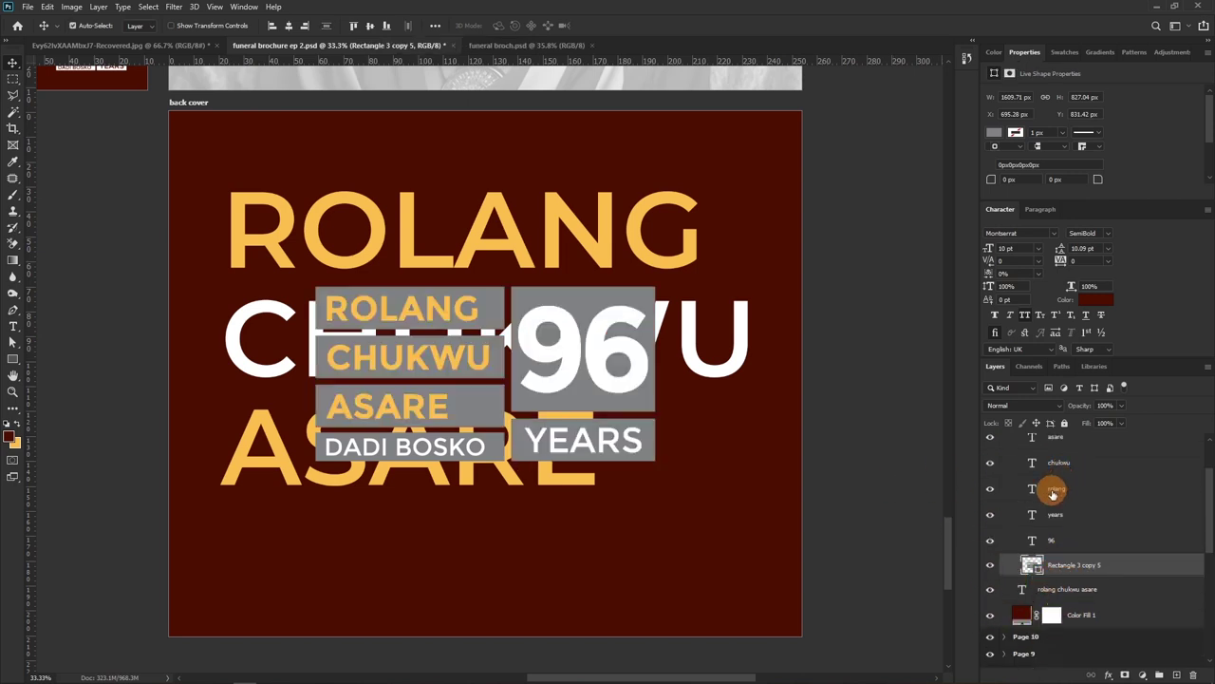
pyautogui.click(1048, 611)
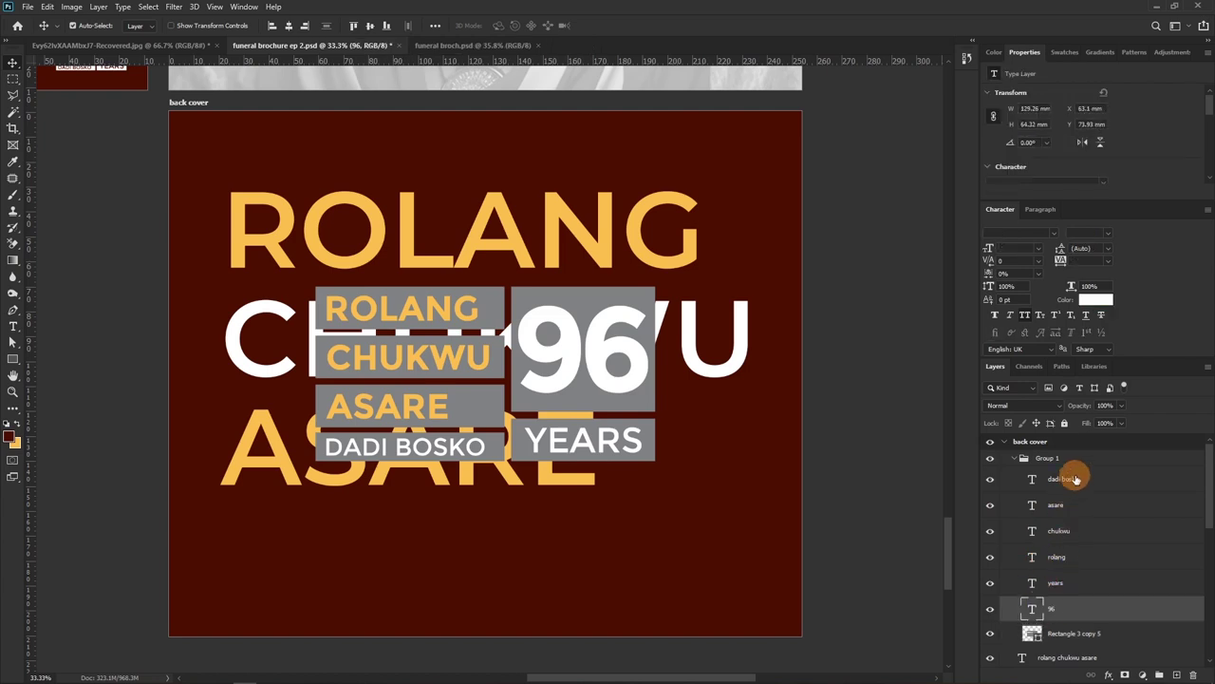
pyautogui.keyDown('shift'); pyautogui.click(1065, 484); pyautogui.keyUp('shift')
# Colour the six text layers dark maroon 4f1100 sampled from the background, then collapse Group 1
pyautogui.click(1092, 300)
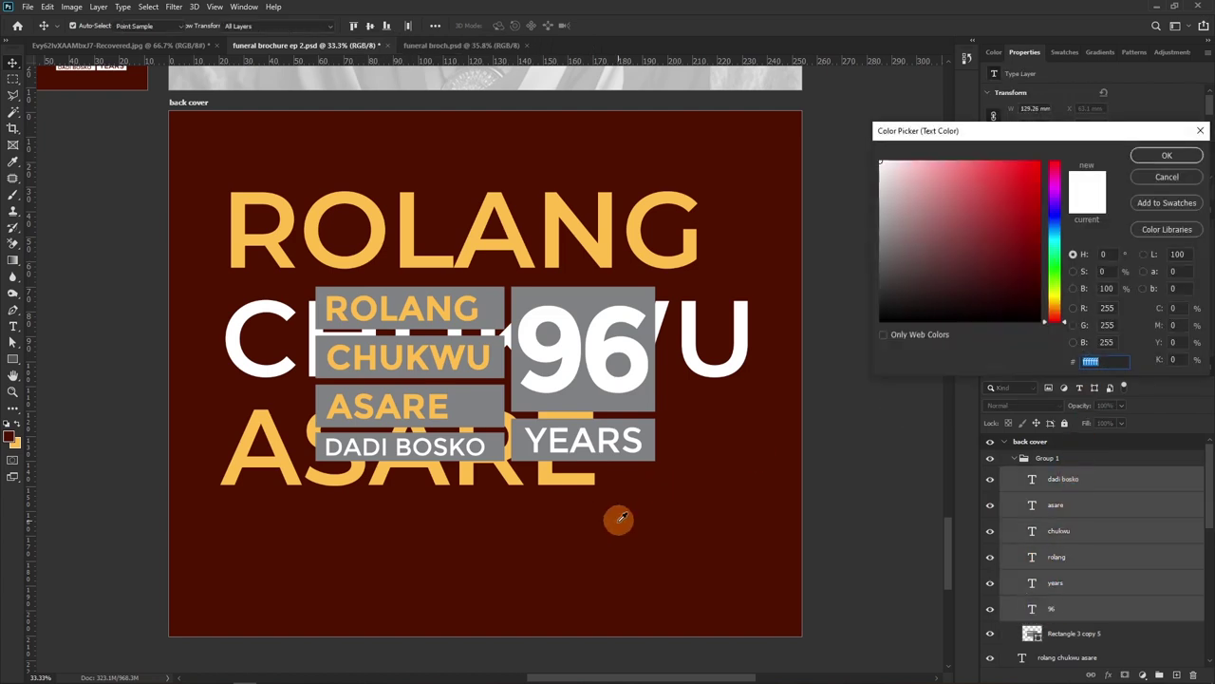
pyautogui.click(683, 509)
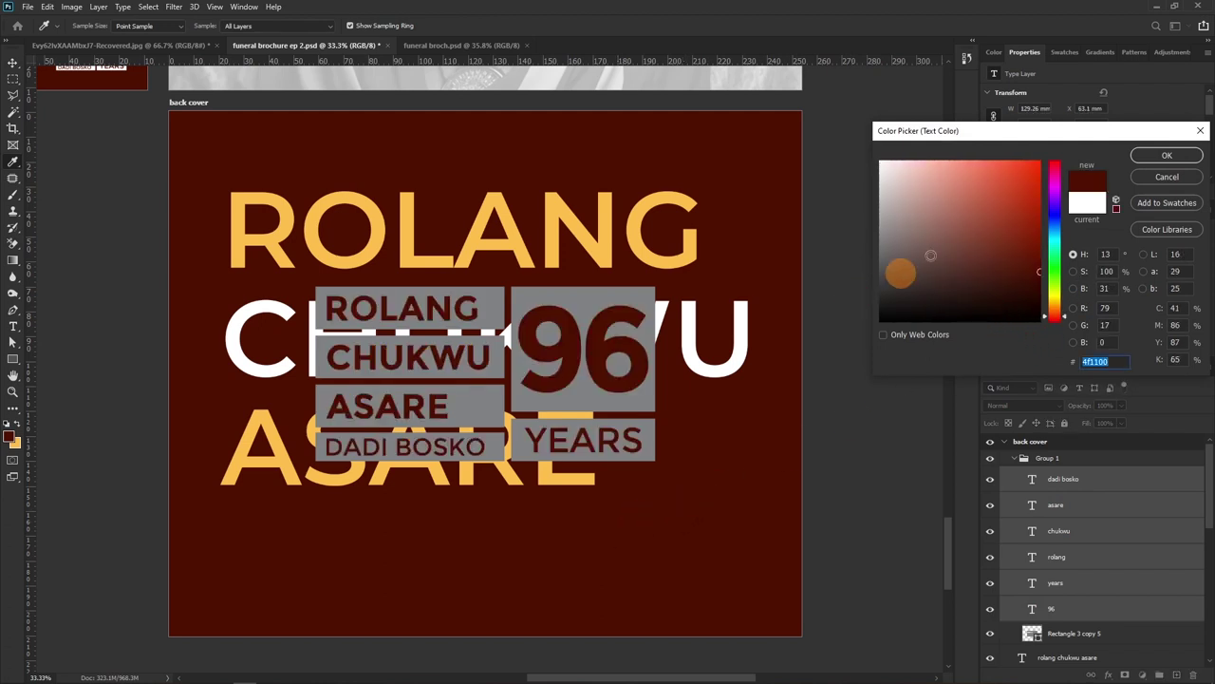
pyautogui.click(638, 237)
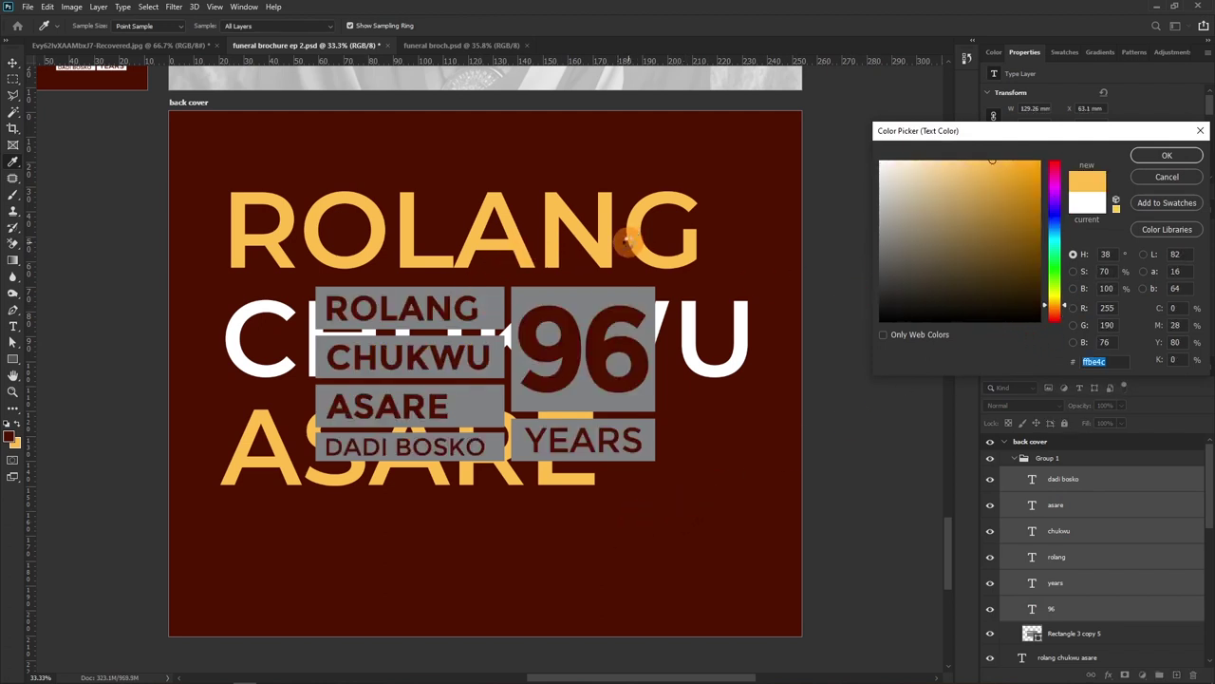
pyautogui.click(726, 289)
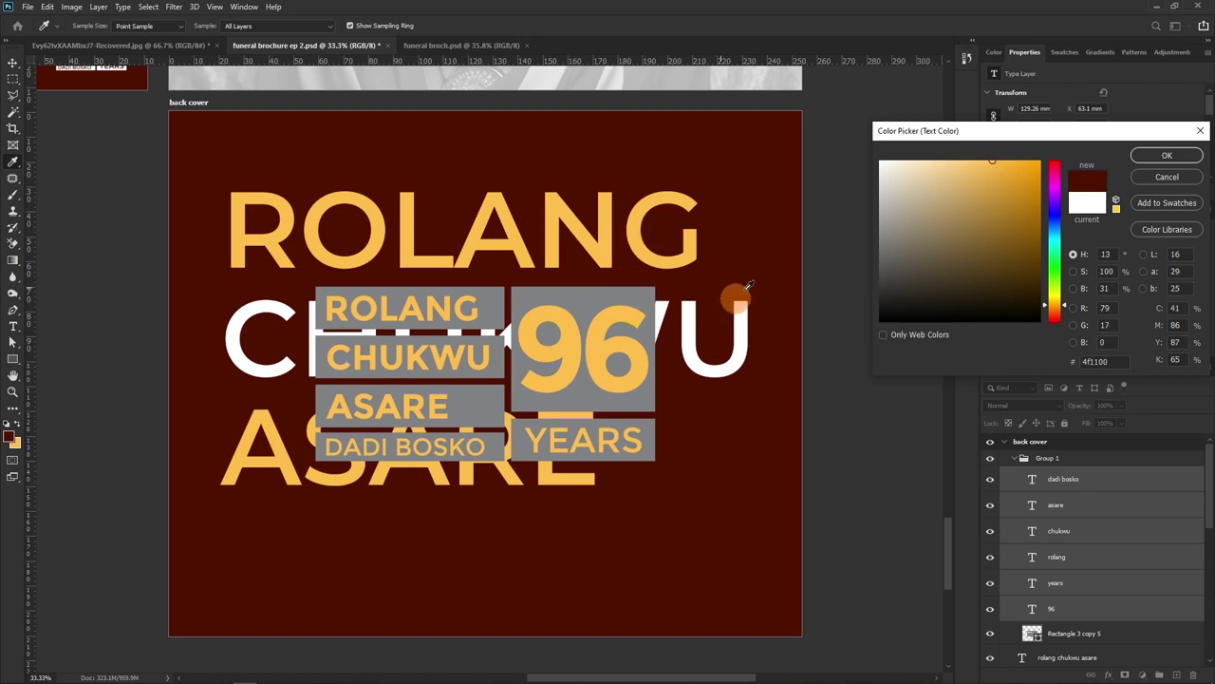
pyautogui.click(1167, 154)
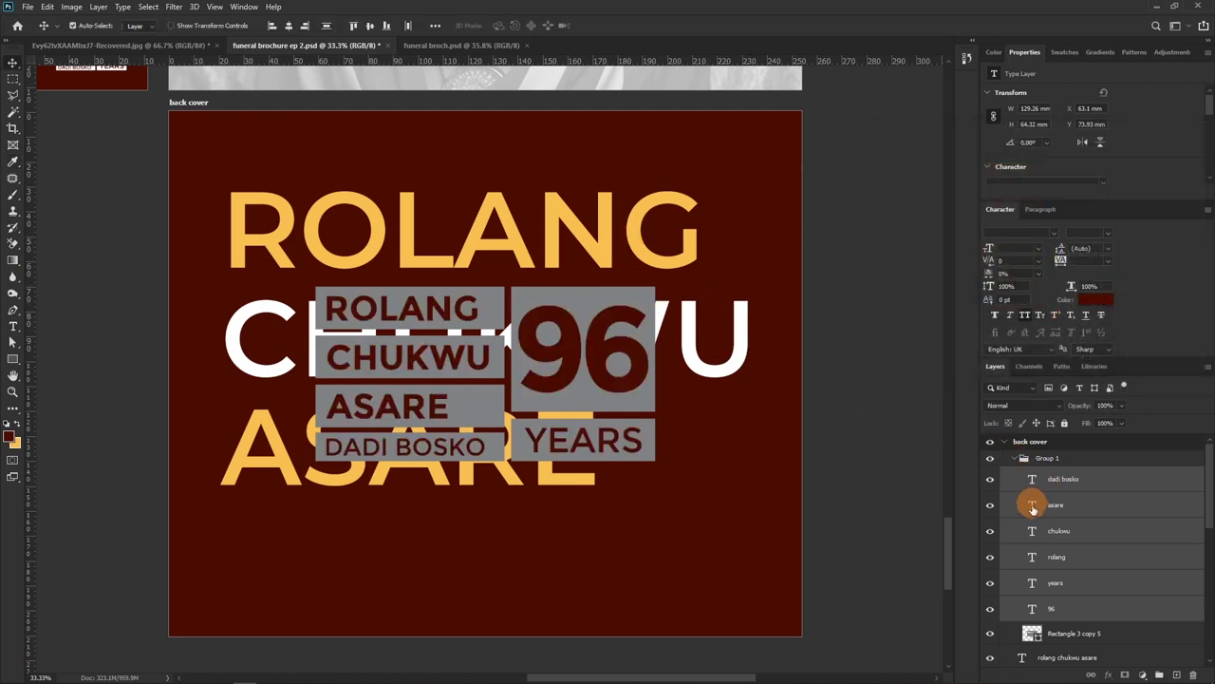
pyautogui.click(1023, 462)
pyautogui.click(1023, 460)
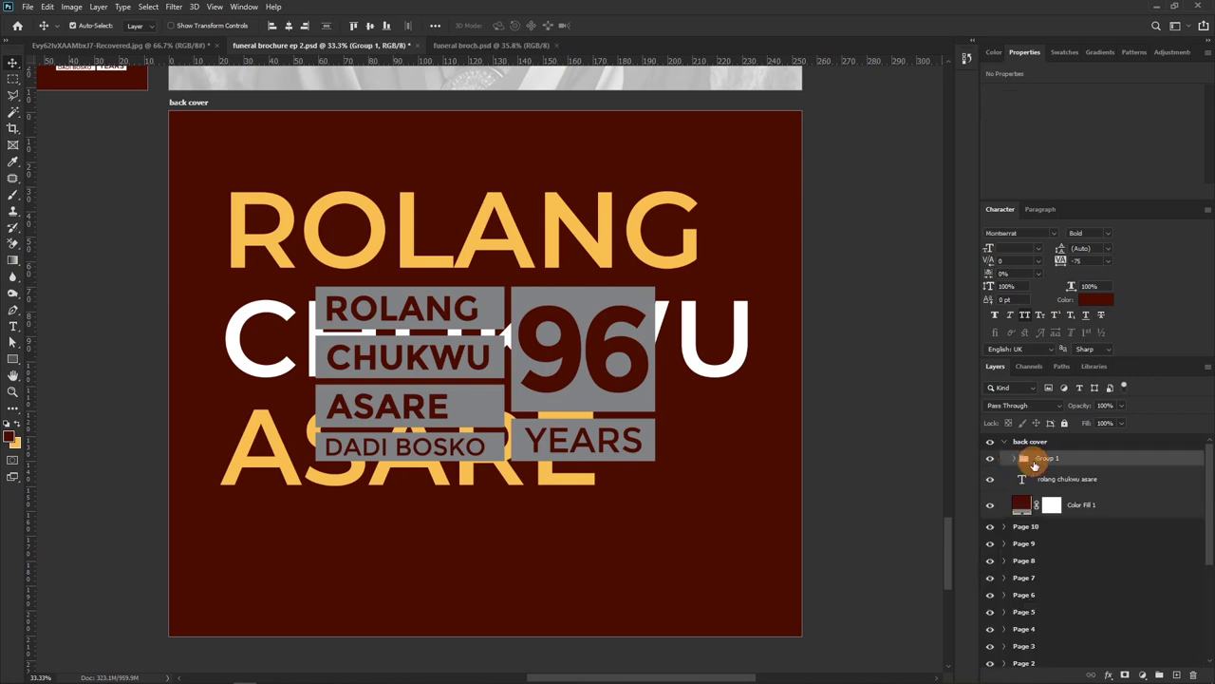
# Scale the badge group down to about 42.45% and place it beside ASARE
pyautogui.hotkey('ctrl', 't')
pyautogui.moveTo(659, 283); pyautogui.dragTo(505, 380)
pyautogui.moveTo(461, 414); pyautogui.dragTo(736, 438)
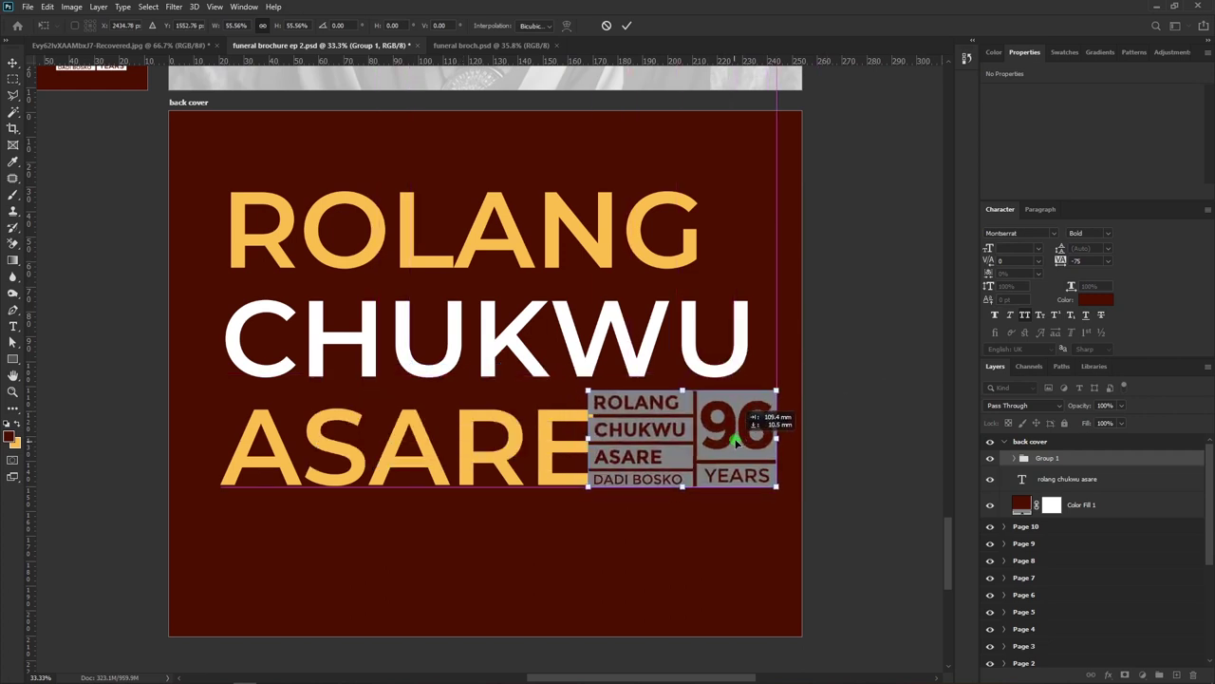
pyautogui.moveTo(773, 391); pyautogui.dragTo(705, 432)
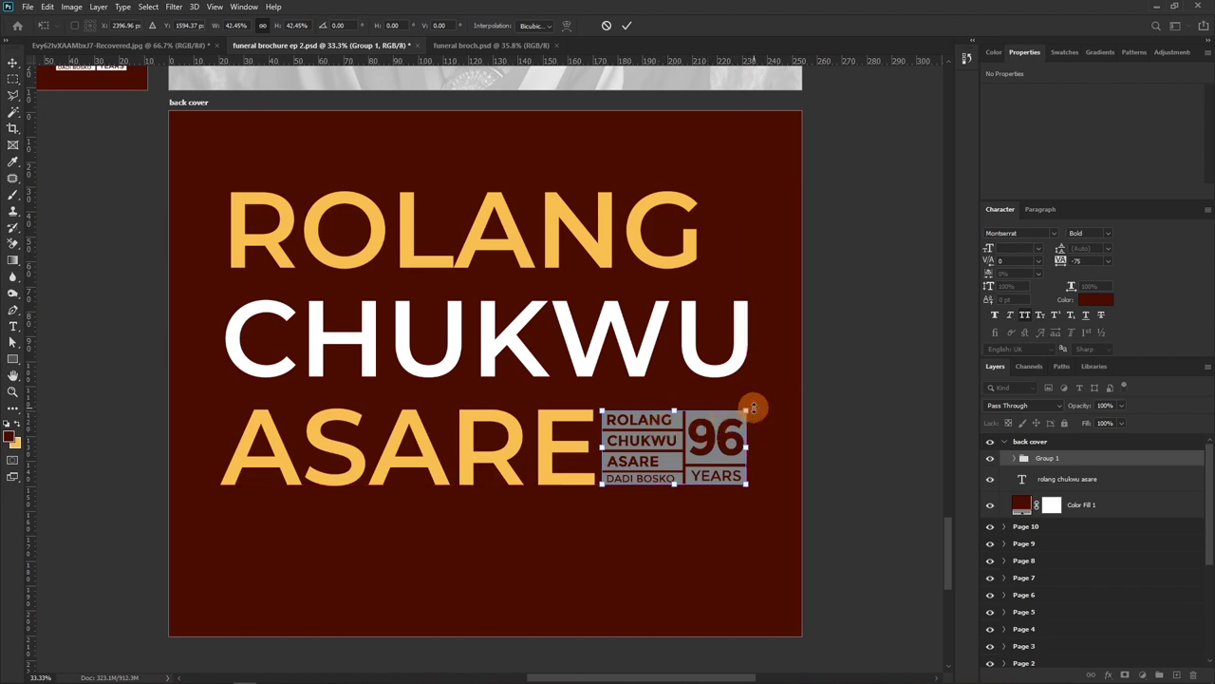
pyautogui.press('Return')
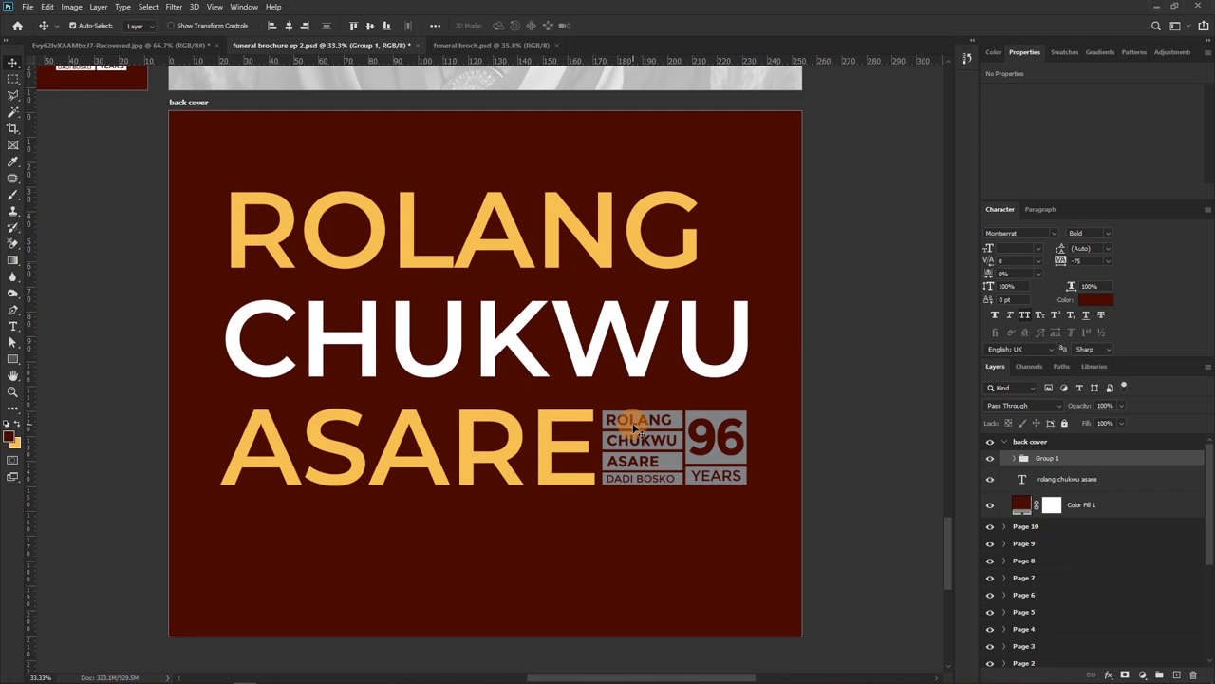
# Delete the grey label boxes beside the small names, confirming the shape conversion
pyautogui.click(678, 460)
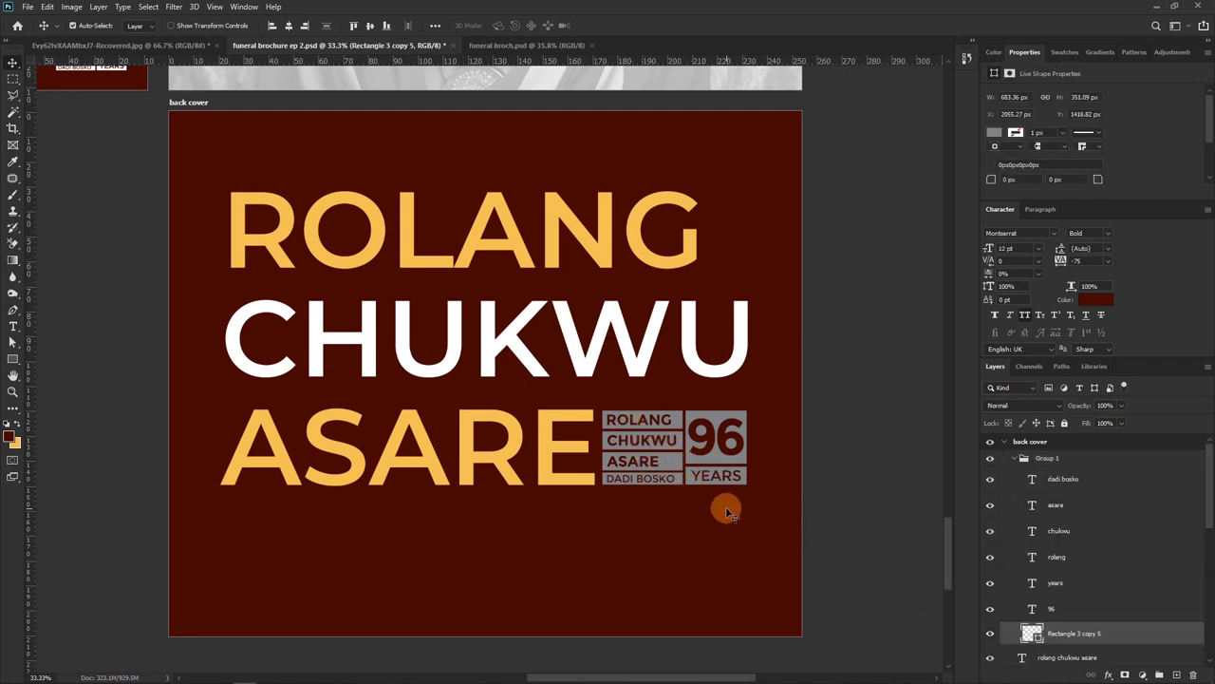
pyautogui.press('a')
pyautogui.click(595, 402)
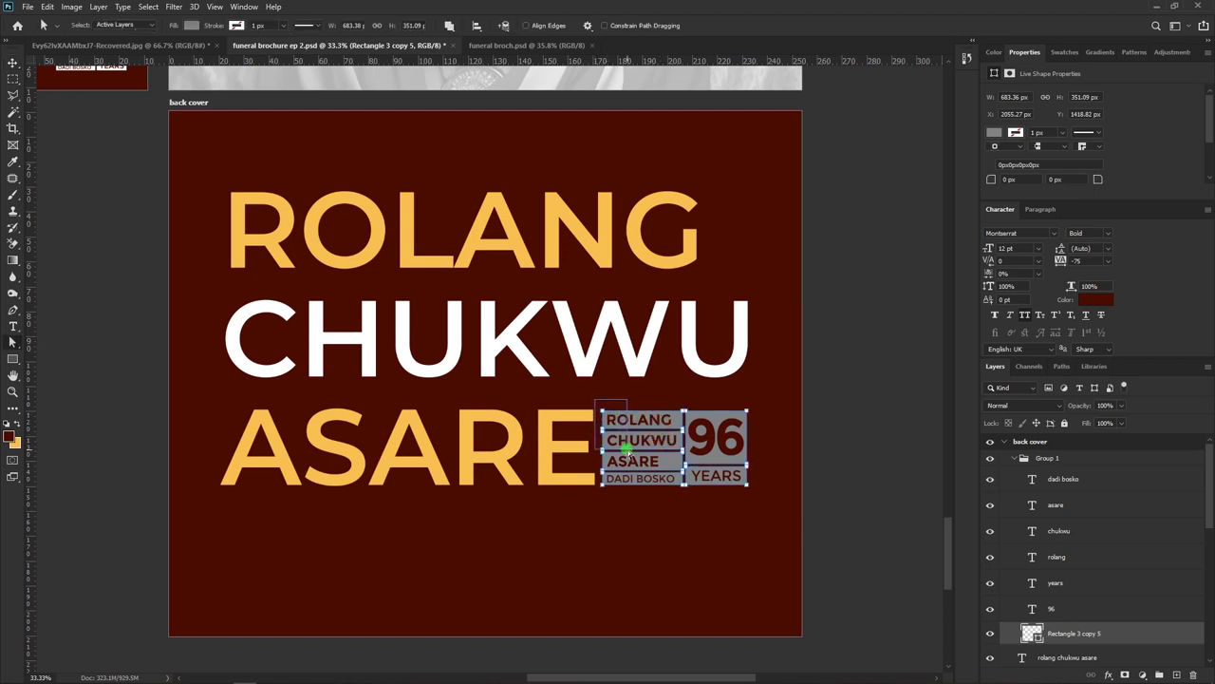
pyautogui.moveTo(633, 472); pyautogui.dragTo(678, 494)
pyautogui.moveTo(684, 492); pyautogui.dragTo(681, 496)
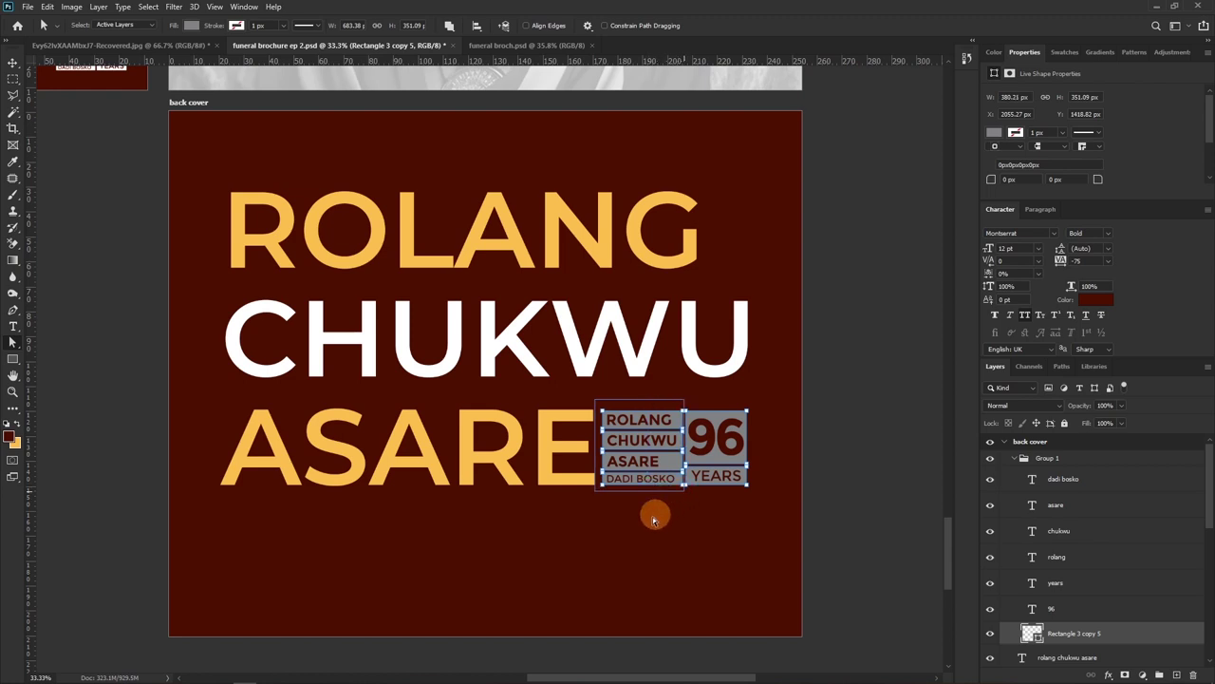
pyautogui.click(553, 461)
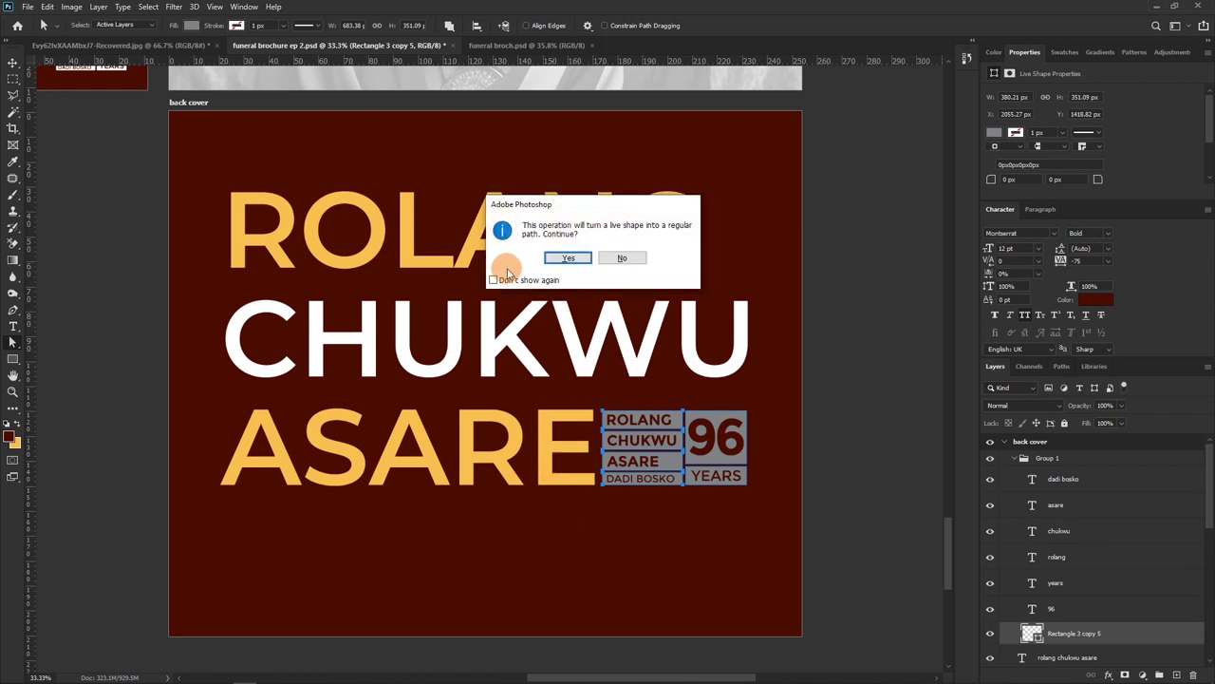
pyautogui.click(567, 258)
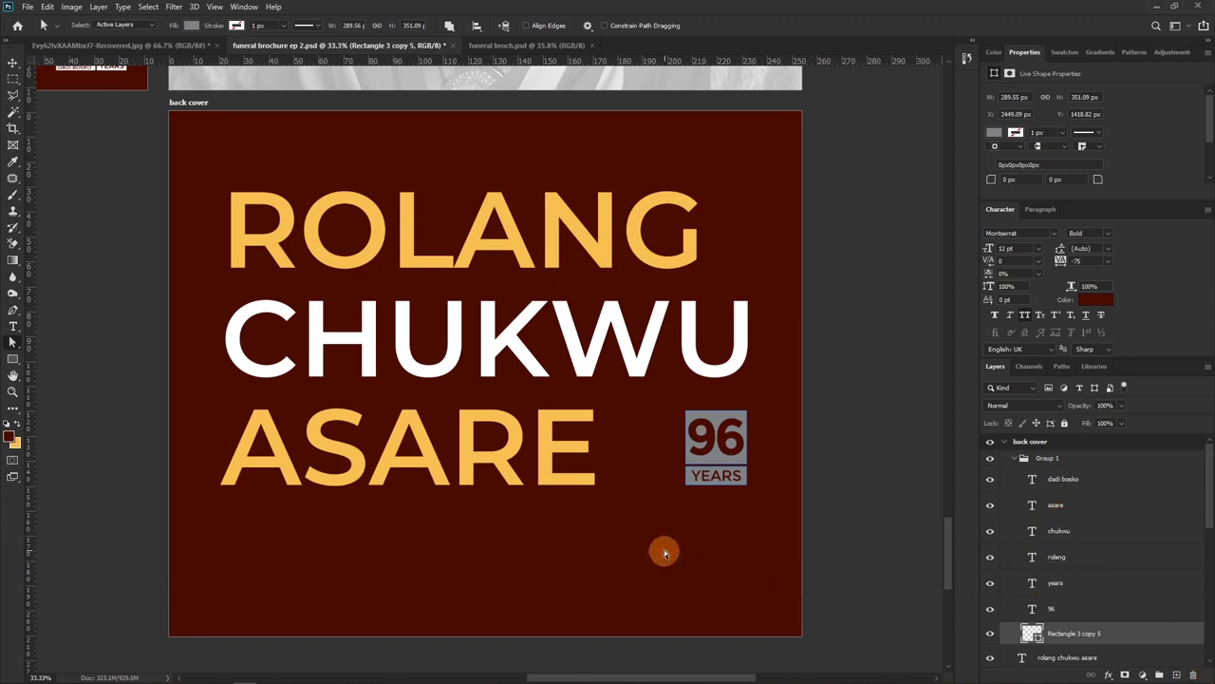
# Delete the four small name text layers from Group 1
pyautogui.press('v')
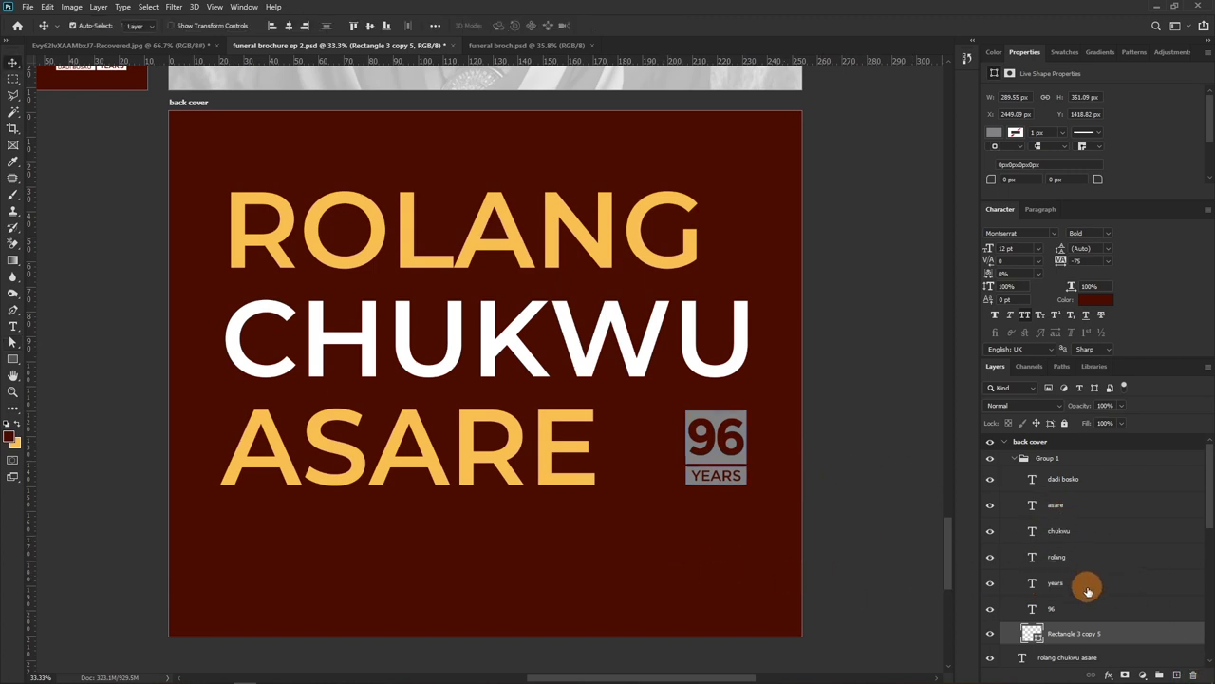
pyautogui.click(1071, 538)
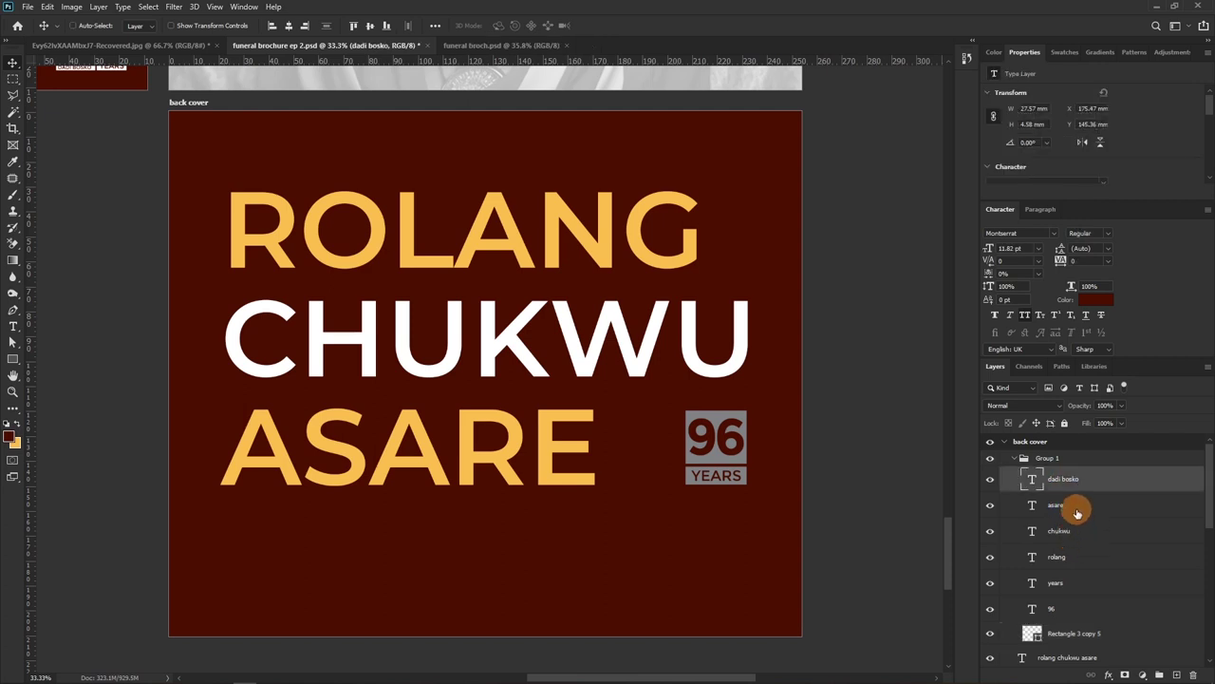
pyautogui.keyDown('ctrl'); pyautogui.click(1073, 513); pyautogui.keyUp('ctrl')
pyautogui.keyDown('ctrl'); pyautogui.click(1076, 539); pyautogui.keyUp('ctrl')
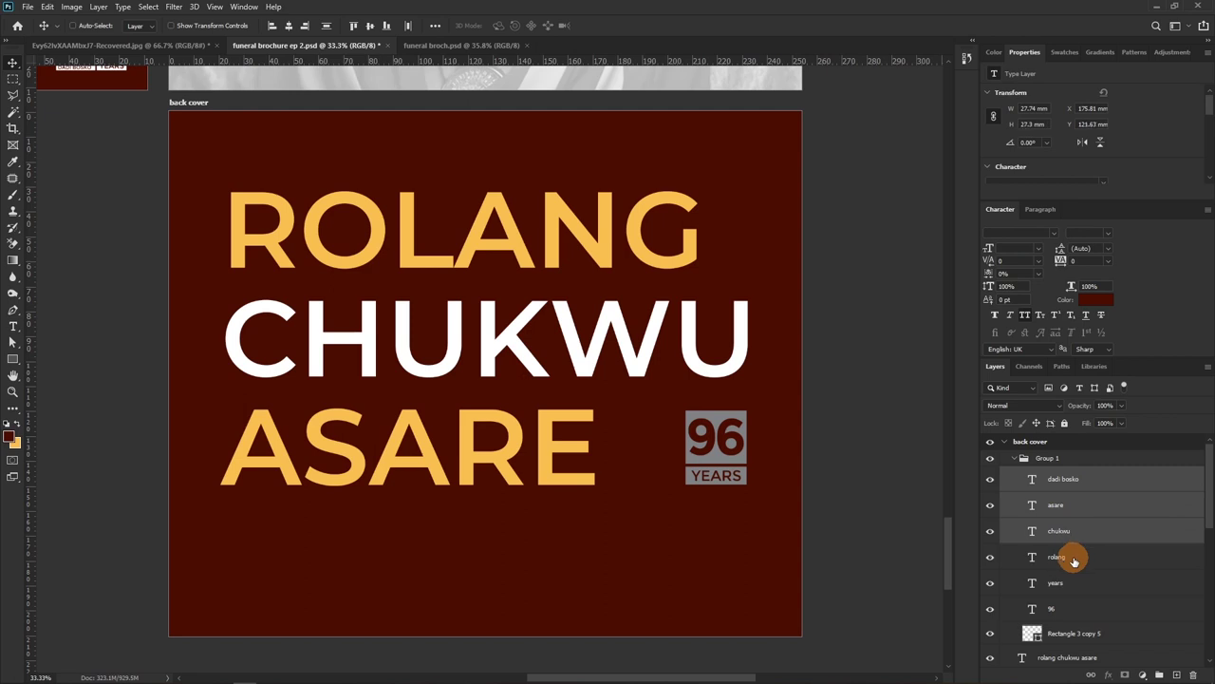
pyautogui.keyDown('ctrl'); pyautogui.click(1073, 558); pyautogui.keyUp('ctrl')
pyautogui.press('Delete')
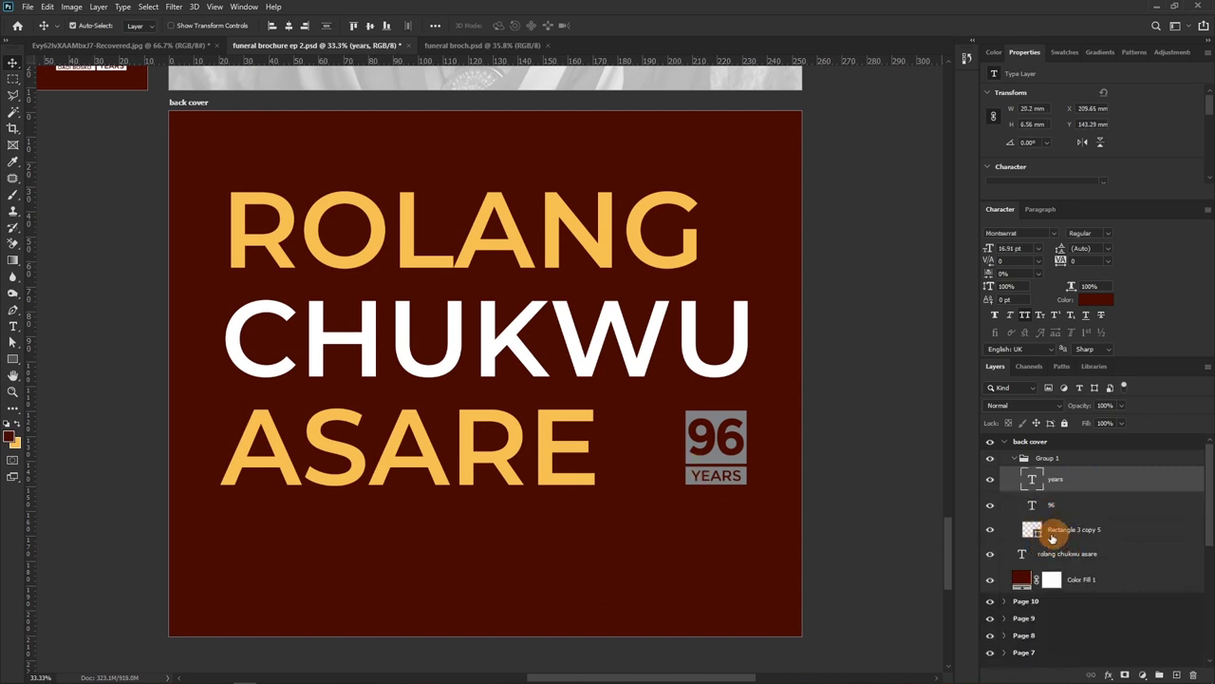
# Change the badge rectangle's fill to a neutral light grey #989898
pyautogui.doubleClick(1034, 531)
pyautogui.click(579, 448)
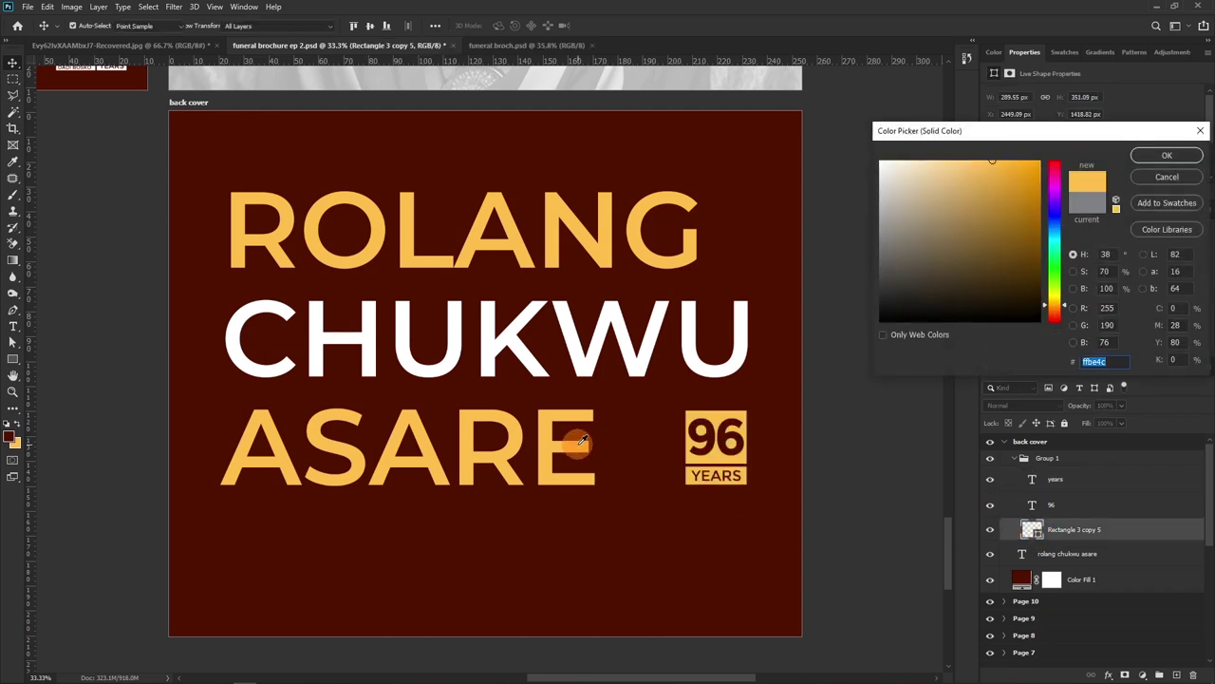
pyautogui.click(695, 368)
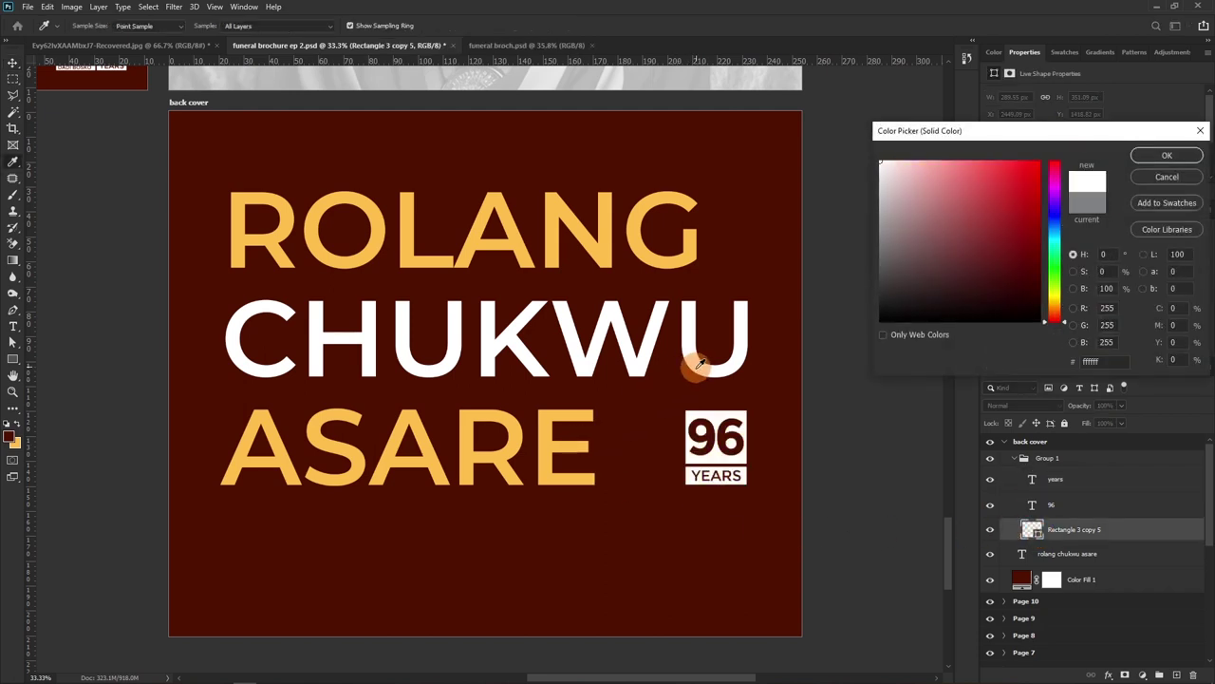
pyautogui.click(1073, 210)
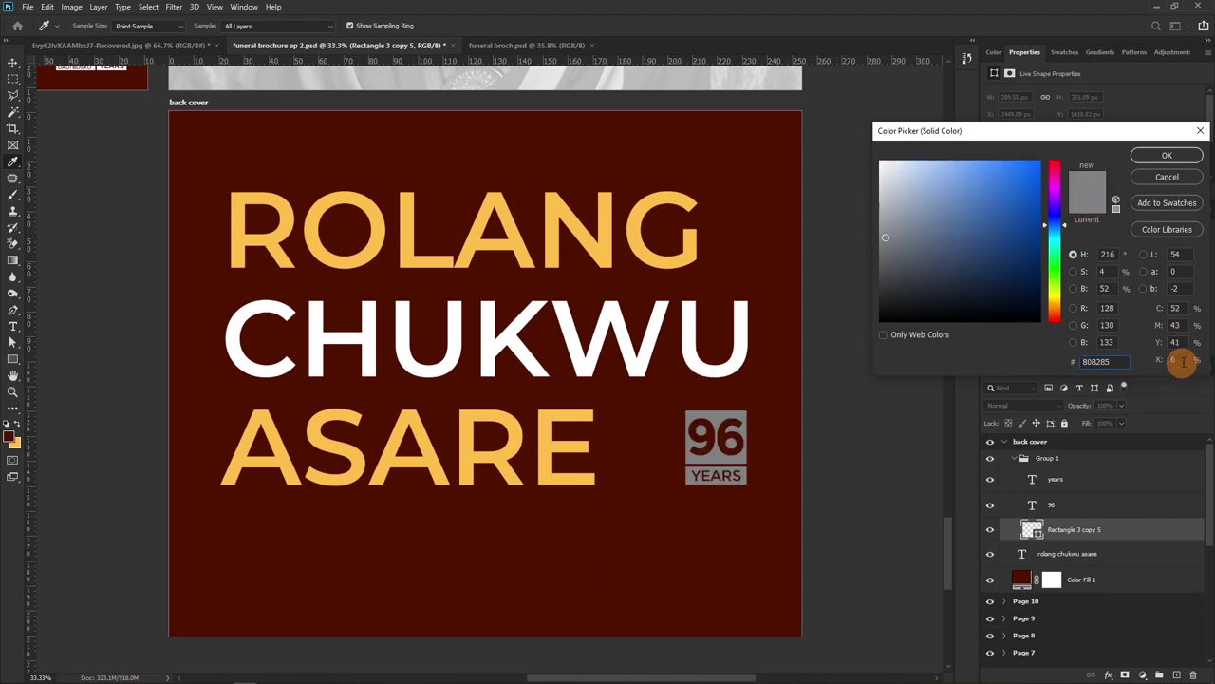
pyautogui.moveTo(882, 231); pyautogui.dragTo(869, 220)
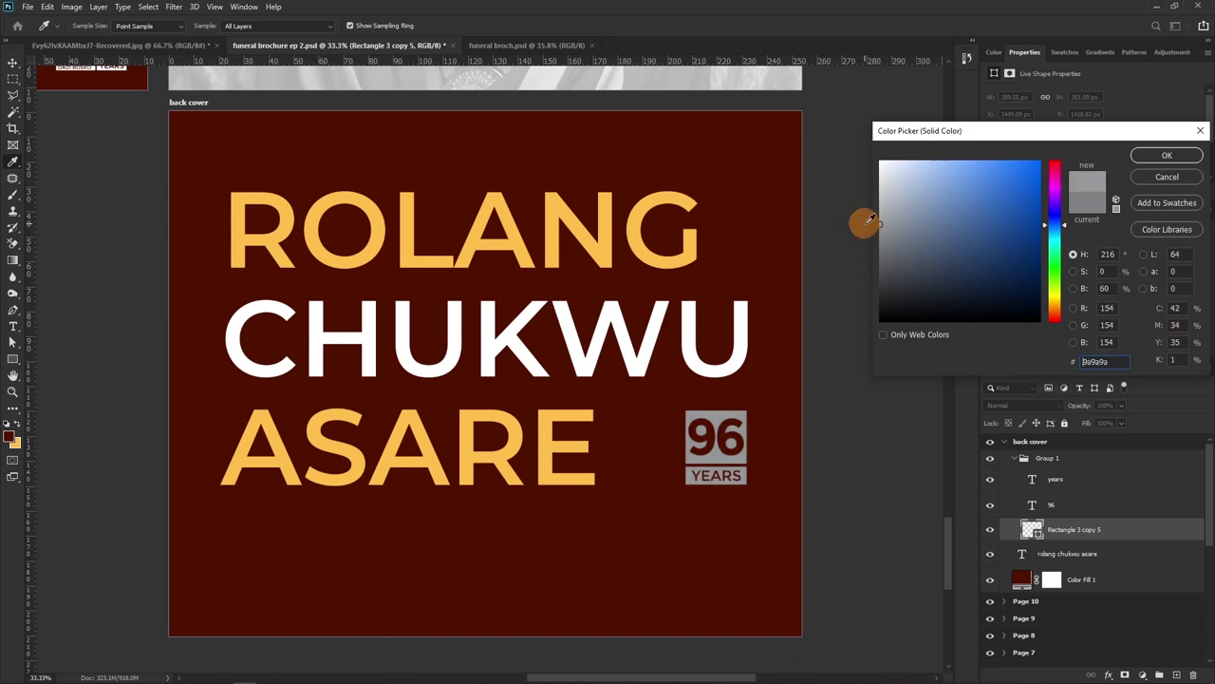
pyautogui.click(1167, 156)
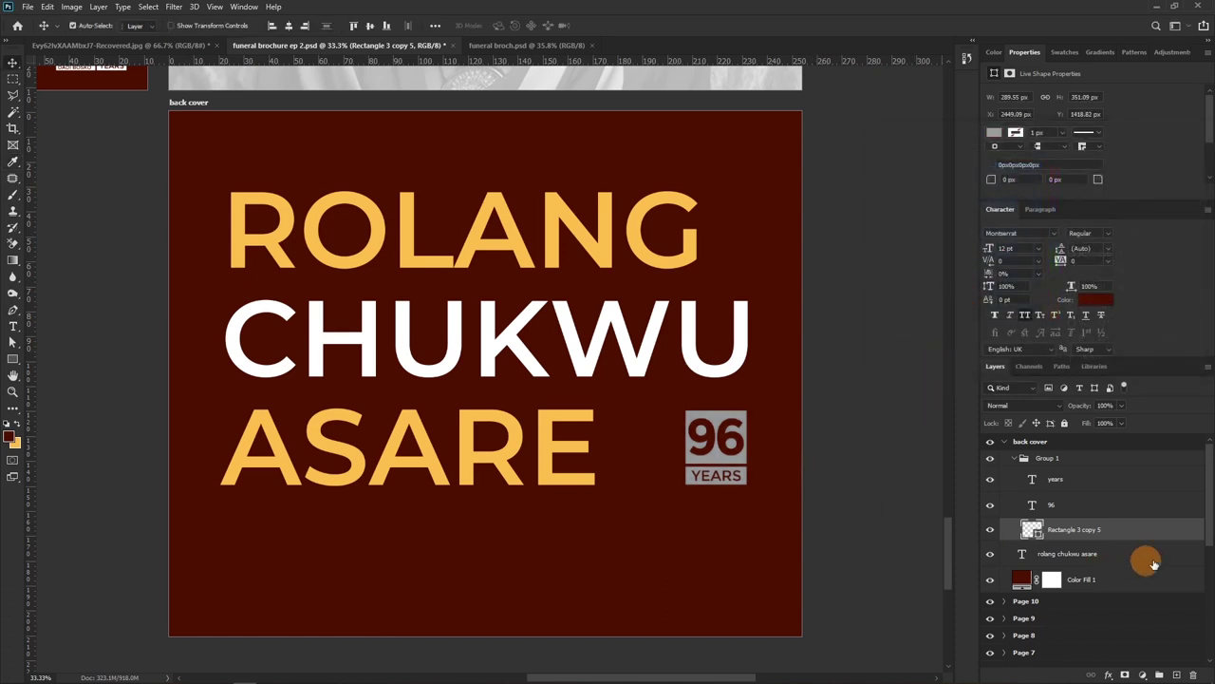
# Select the 96, YEARS and rectangle layers and move the badge left beside ASARE
pyautogui.click(1060, 486)
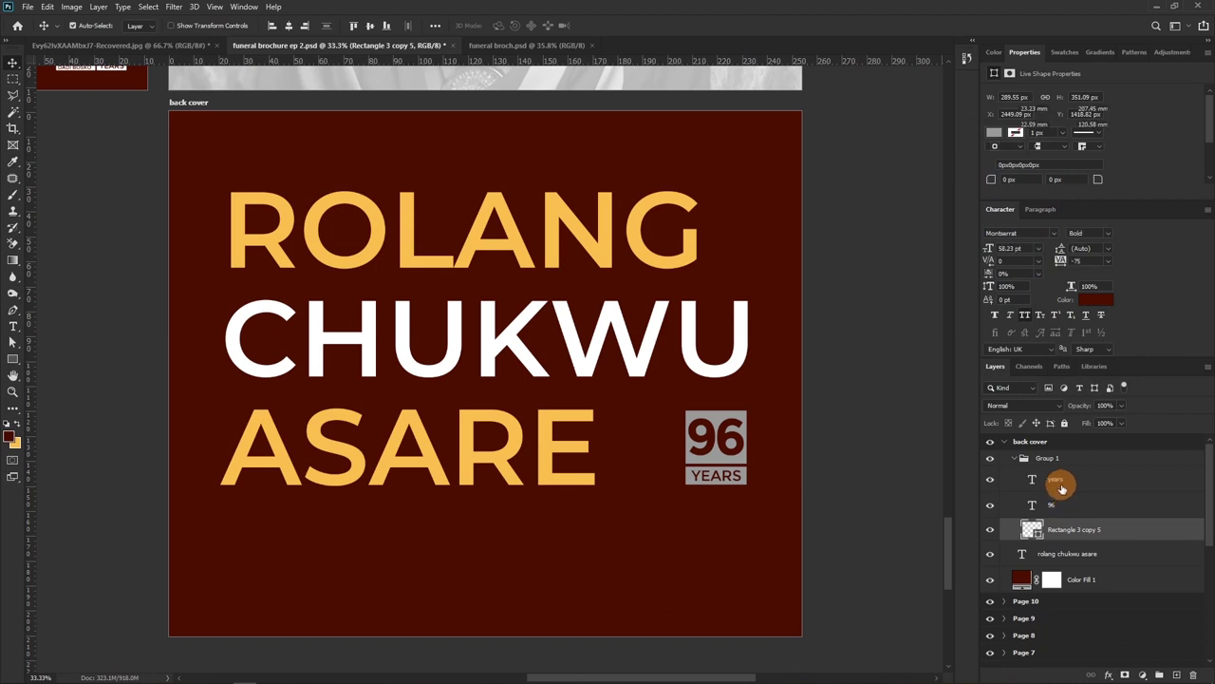
pyautogui.keyDown('ctrl'); pyautogui.click(1064, 533); pyautogui.keyUp('ctrl')
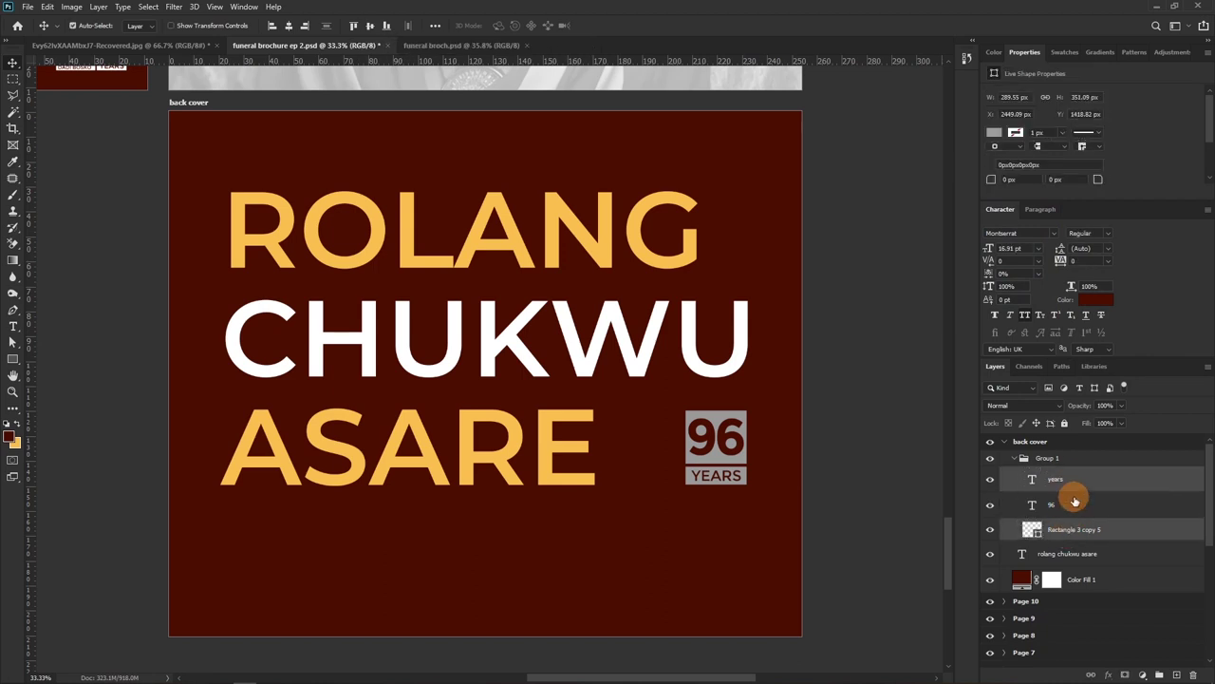
pyautogui.keyDown('shift'); pyautogui.click(1075, 503); pyautogui.keyUp('shift')
pyautogui.keyDown('ctrl'); pyautogui.click(1072, 489); pyautogui.keyUp('ctrl')
pyautogui.click(1074, 486)
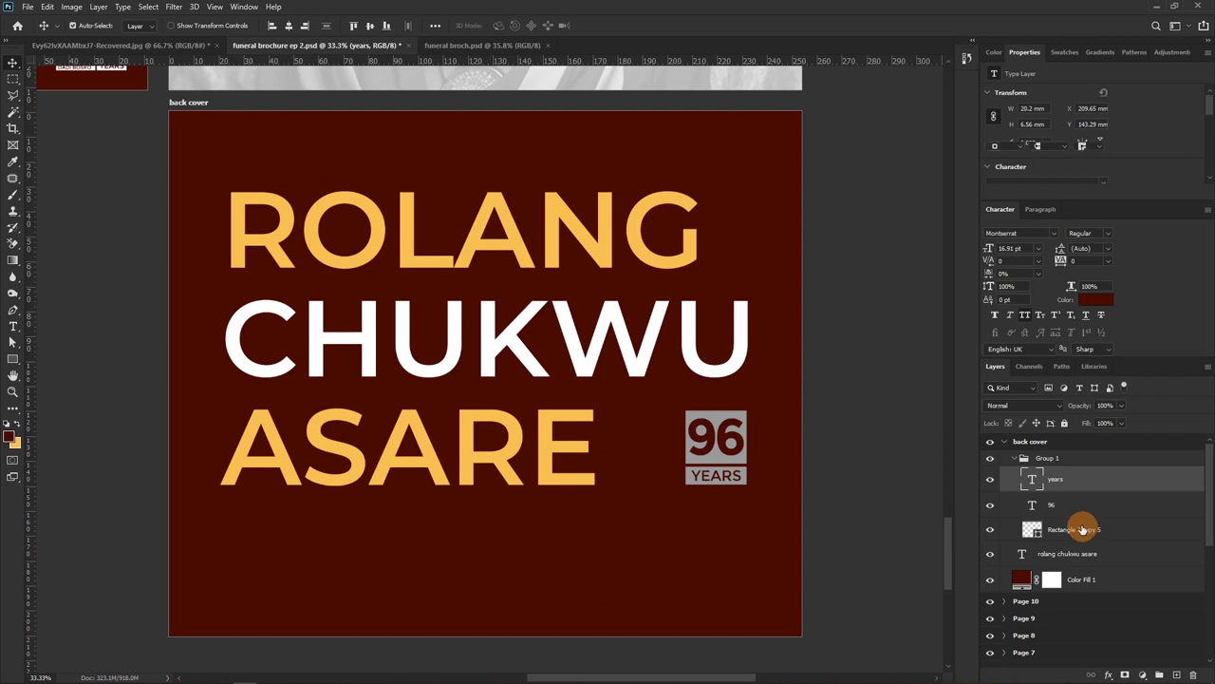
pyautogui.keyDown('shift'); pyautogui.click(1085, 530); pyautogui.keyUp('shift')
pyautogui.moveTo(725, 444); pyautogui.dragTo(655, 447)
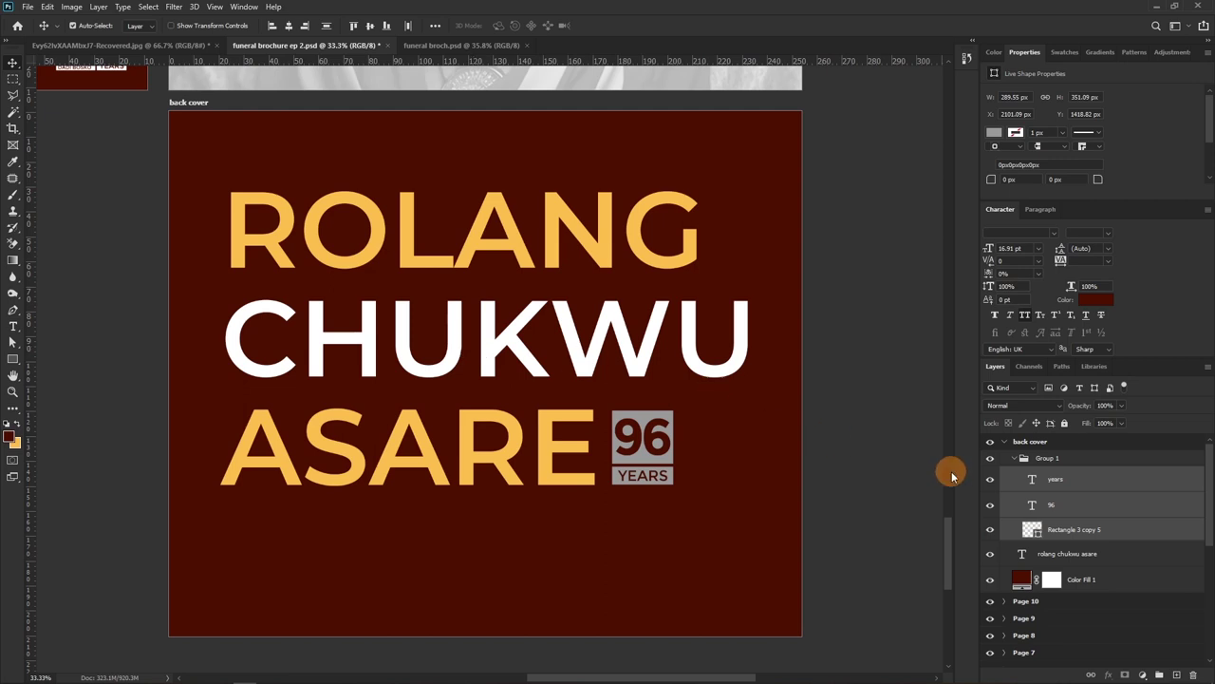
pyautogui.click(1005, 442)
pyautogui.scroll(-3, 1032, 513)
pyautogui.click(1027, 541)
# Move the date text layer from the front cover into the back cover group
pyautogui.click(1071, 638)
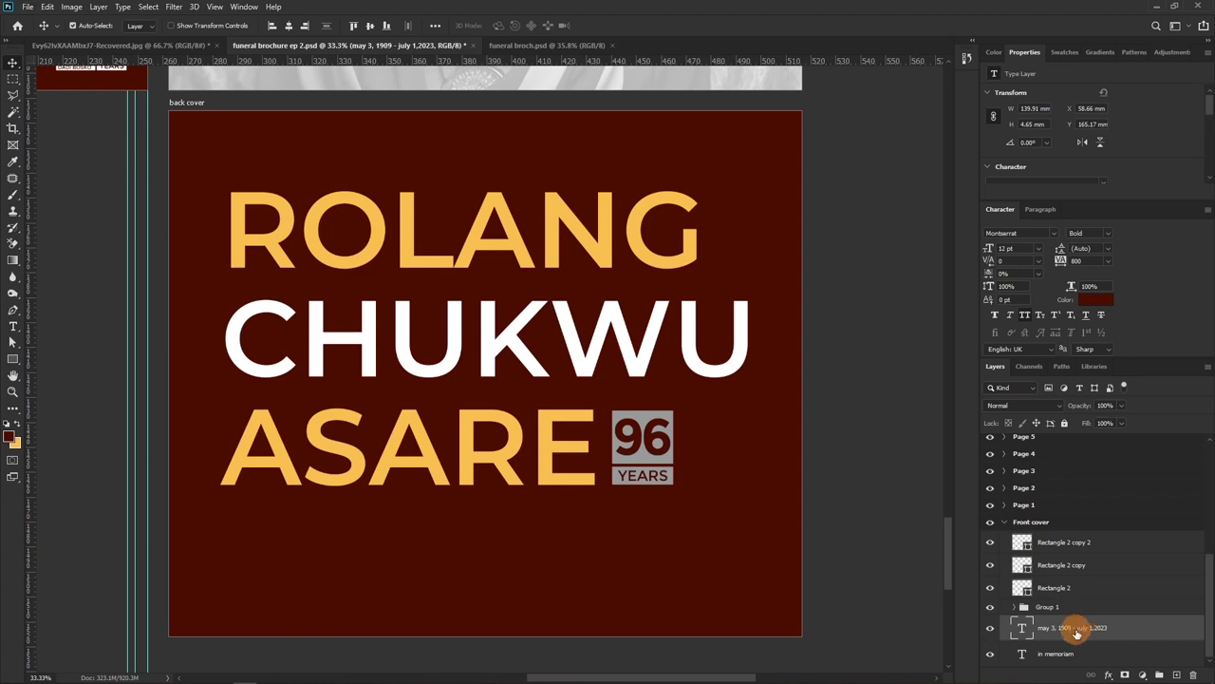
pyautogui.moveTo(1078, 634); pyautogui.dragTo(1082, 491)
pyautogui.moveTo(1100, 362); pyautogui.dragTo(1051, 465)
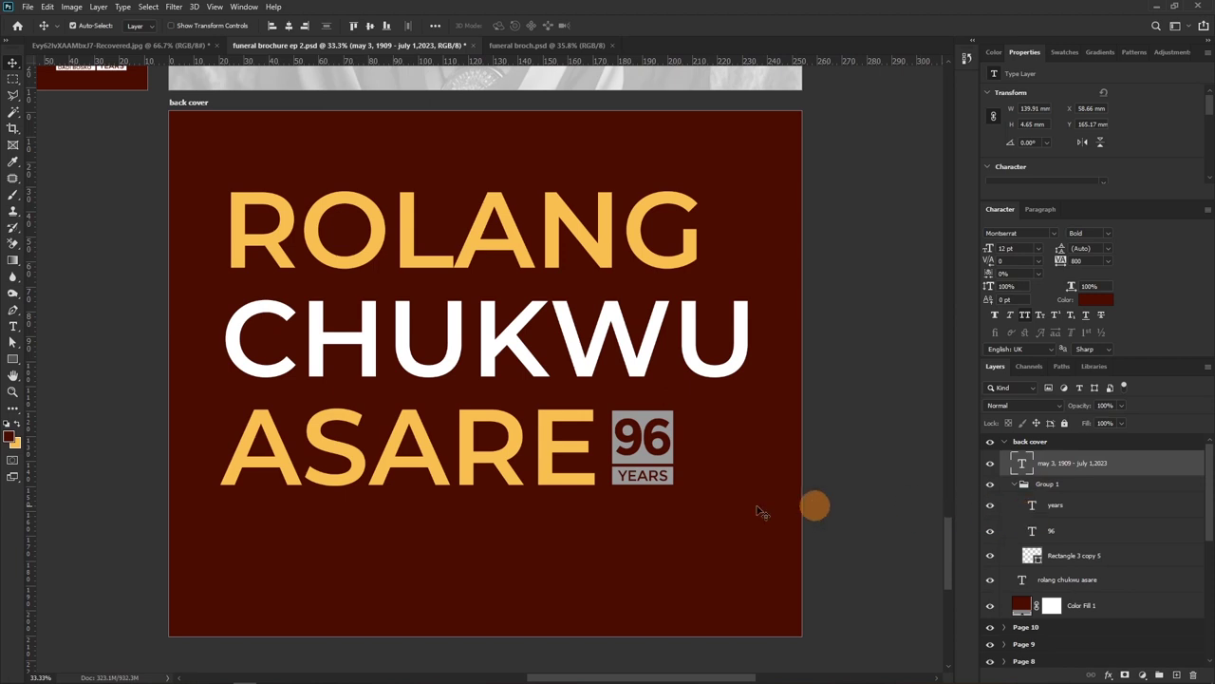
# Colour the date line the name's yellow, place it under ASARE, and widen its tracking to 1000
pyautogui.click(1094, 299)
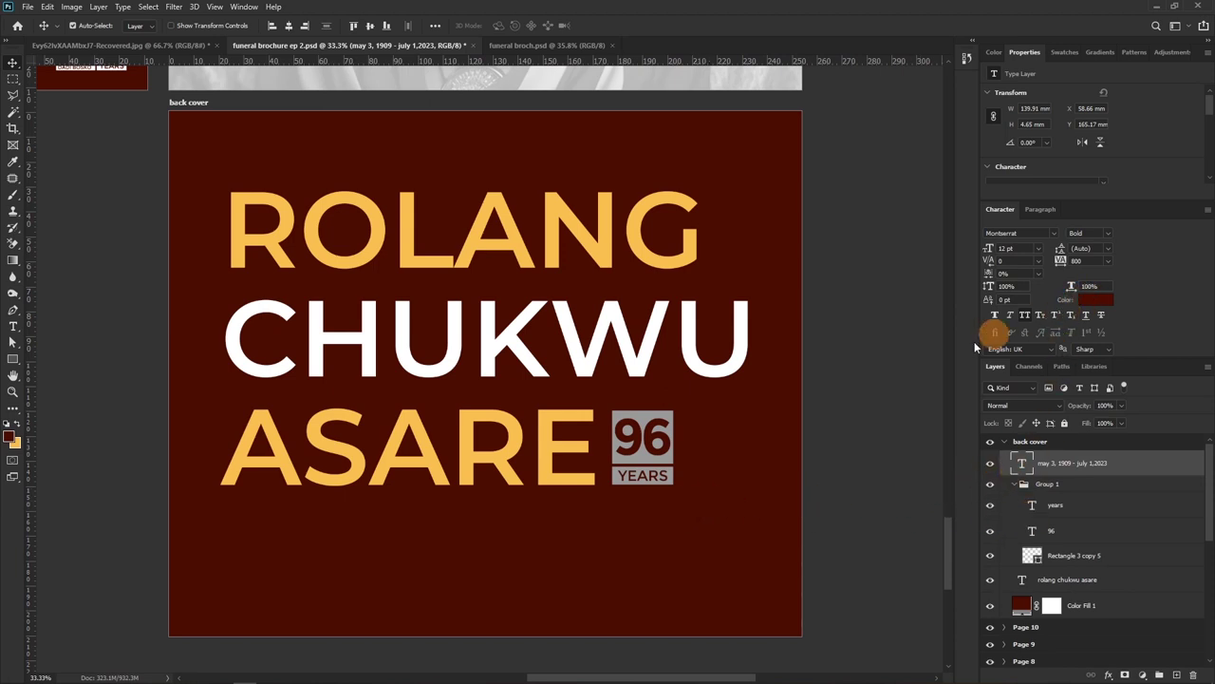
pyautogui.click(577, 414)
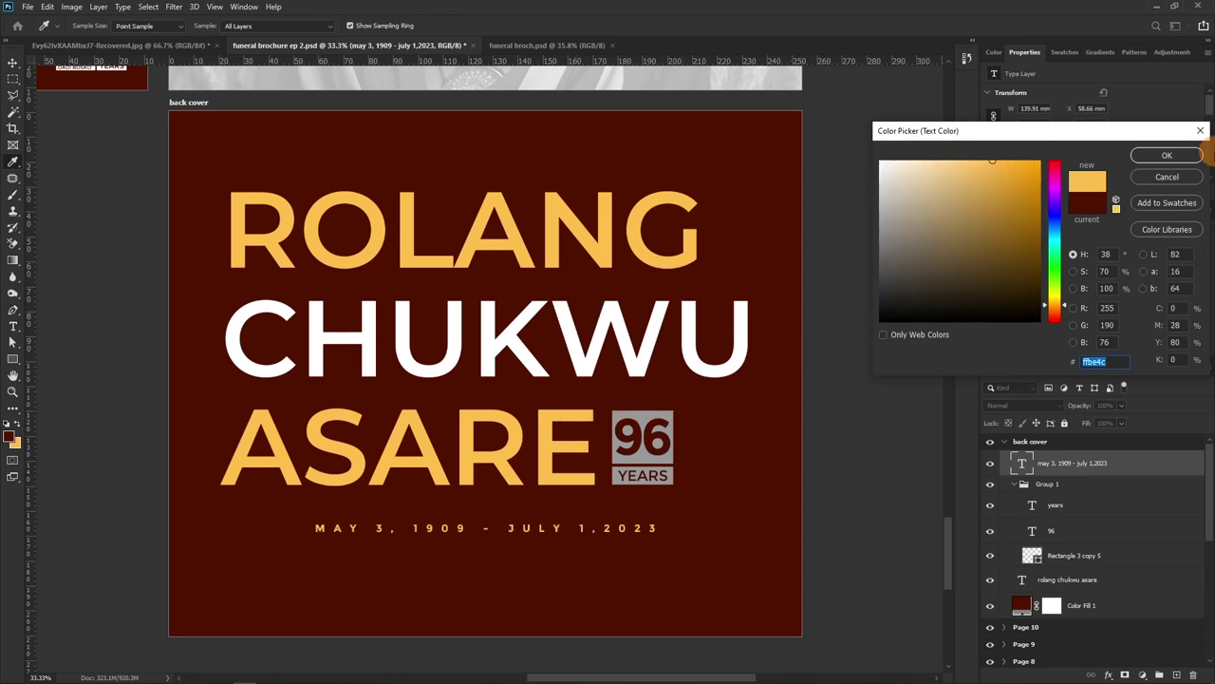
pyautogui.click(1166, 155)
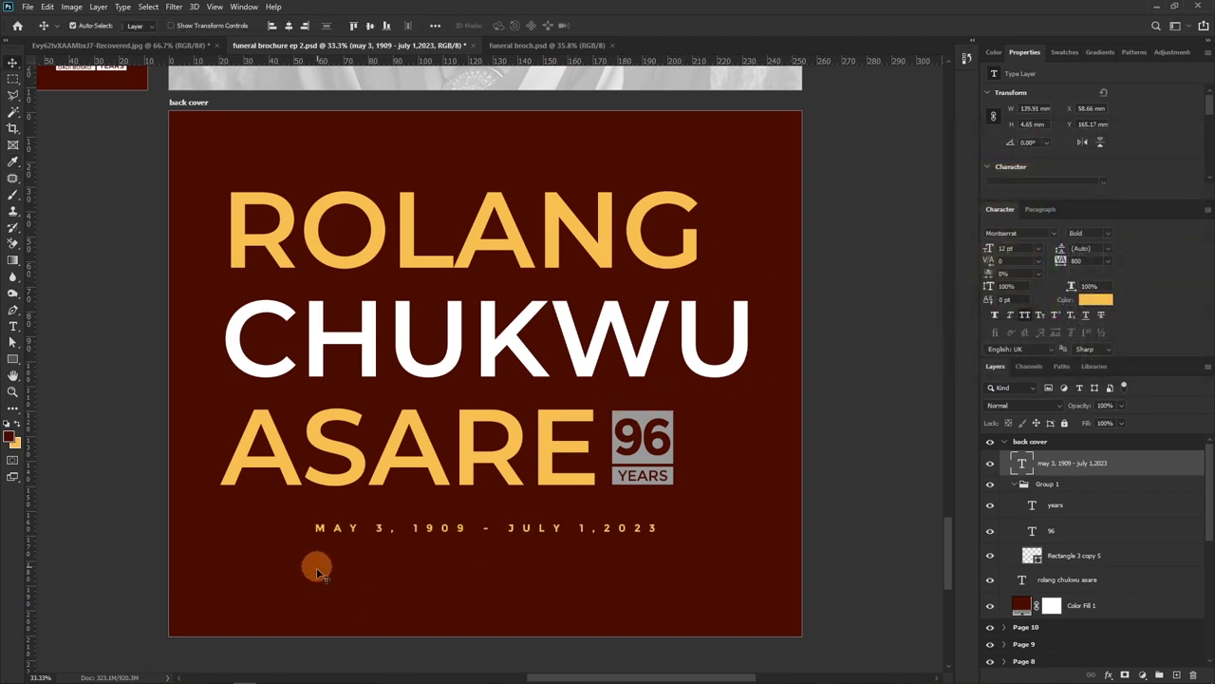
pyautogui.moveTo(478, 575); pyautogui.dragTo(383, 554)
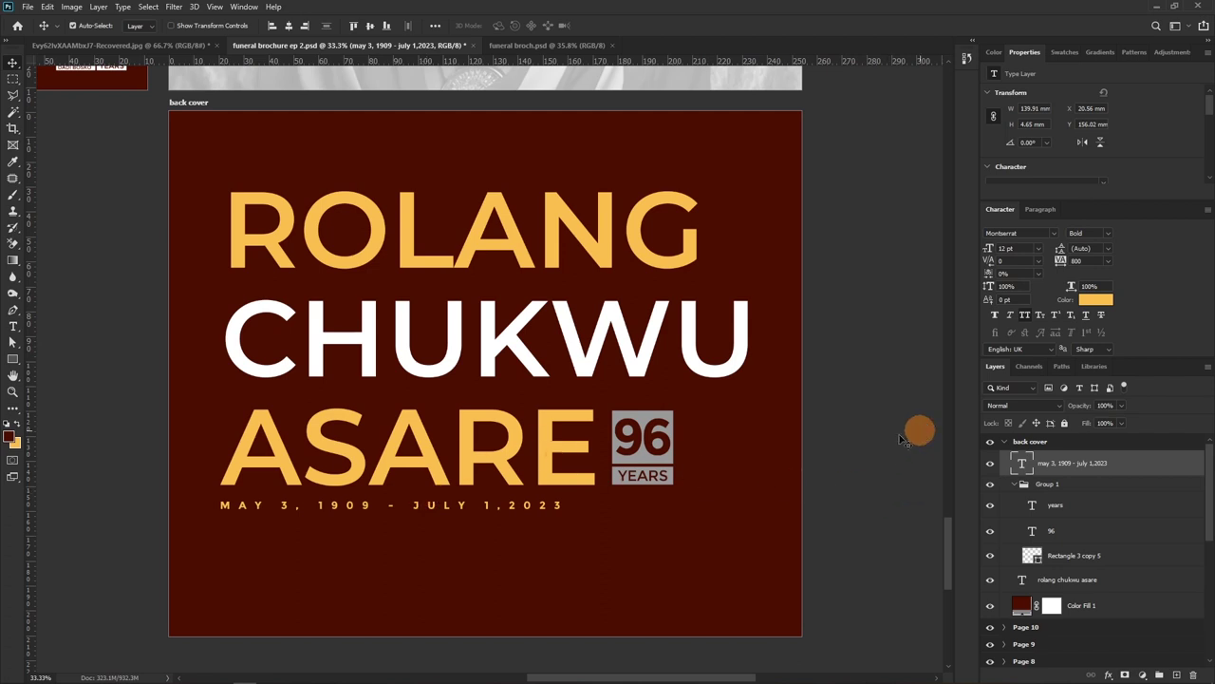
pyautogui.moveTo(1054, 263); pyautogui.dragTo(1060, 262)
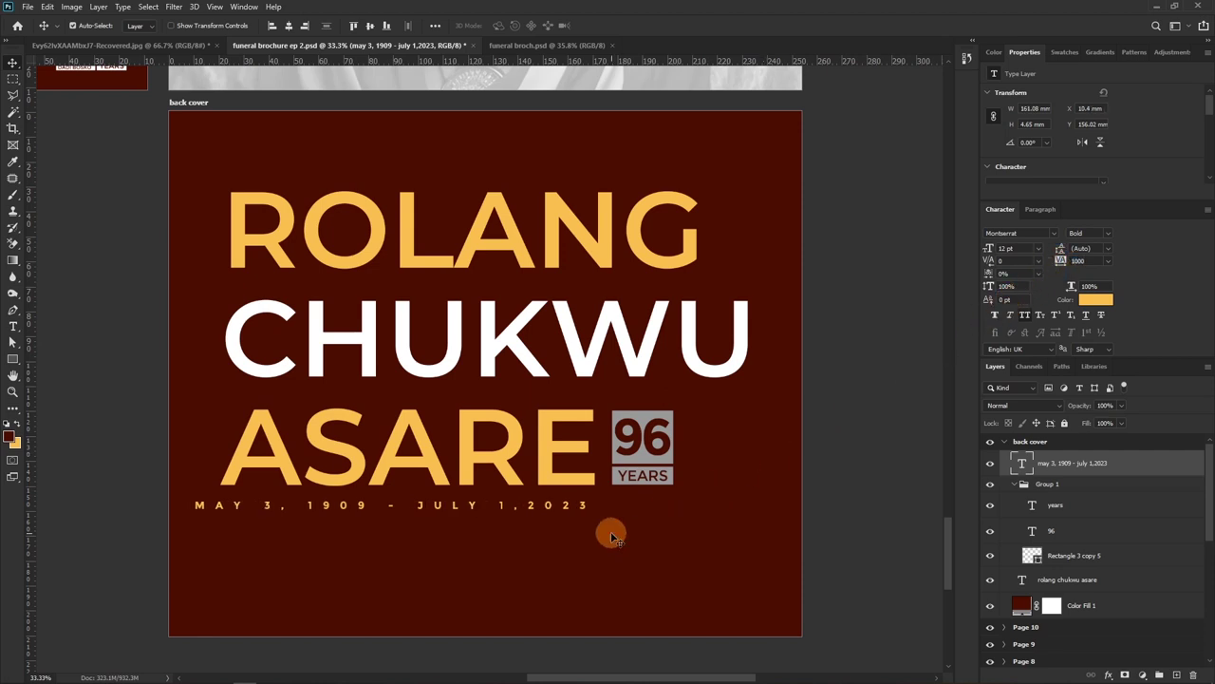
# Set the date line's tracking to 1260 and nudge it to span beneath the name
pyautogui.moveTo(475, 504); pyautogui.dragTo(501, 506)
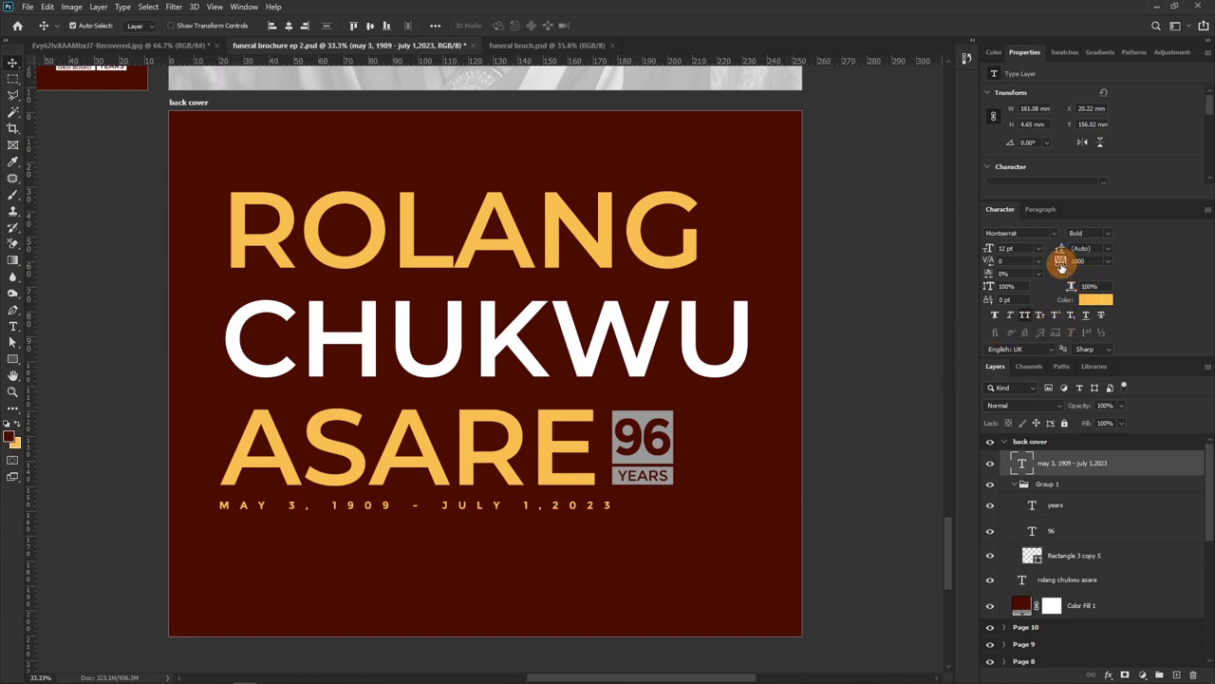
pyautogui.moveTo(1069, 264); pyautogui.dragTo(502, 510)
pyautogui.press('ctrl')
pyautogui.press('Right')
pyautogui.press('Right')
pyautogui.press('Right')
pyautogui.press('Right')
pyautogui.press('Right')
pyautogui.press('Right')
pyautogui.press('Right')
pyautogui.press('Right')
pyautogui.press('Right')
pyautogui.press('Right')
pyautogui.press('Right')
pyautogui.press('Right')
pyautogui.press('Right')
pyautogui.press('Right')
pyautogui.press('Right')
pyautogui.press('Right')
pyautogui.press('Right')
pyautogui.press('Right')
pyautogui.press('Right')
pyautogui.press('Right')
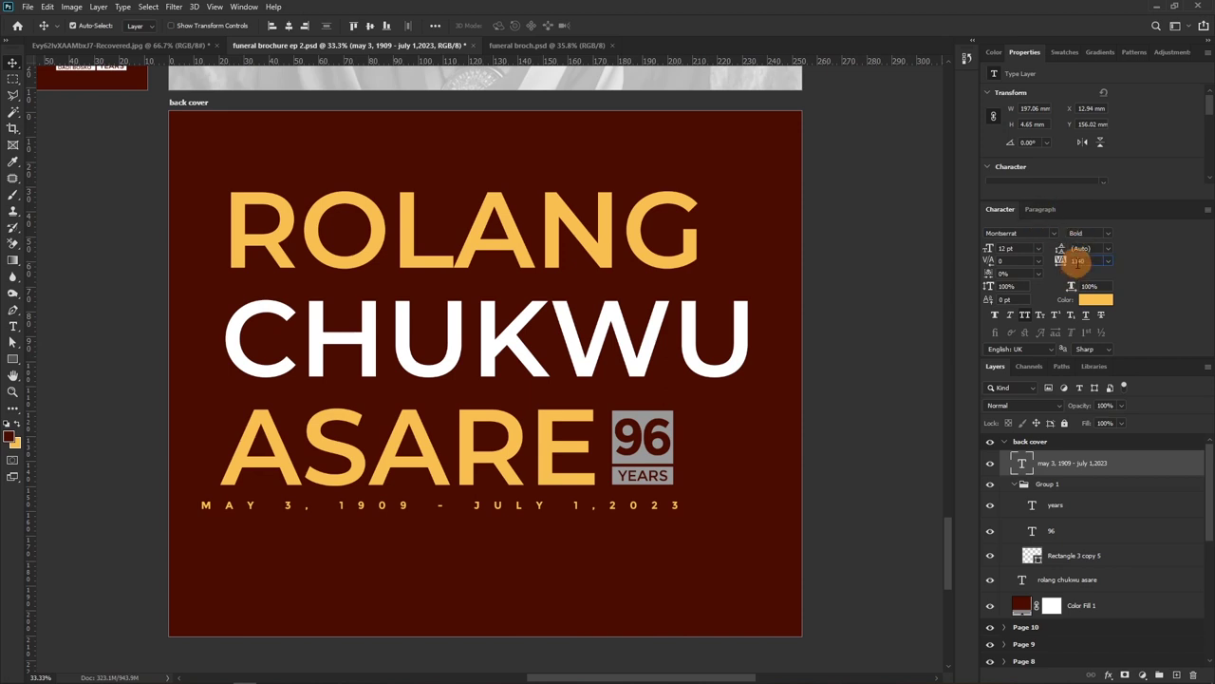
pyautogui.moveTo(1078, 263); pyautogui.dragTo(1060, 266)
pyautogui.press('Down')
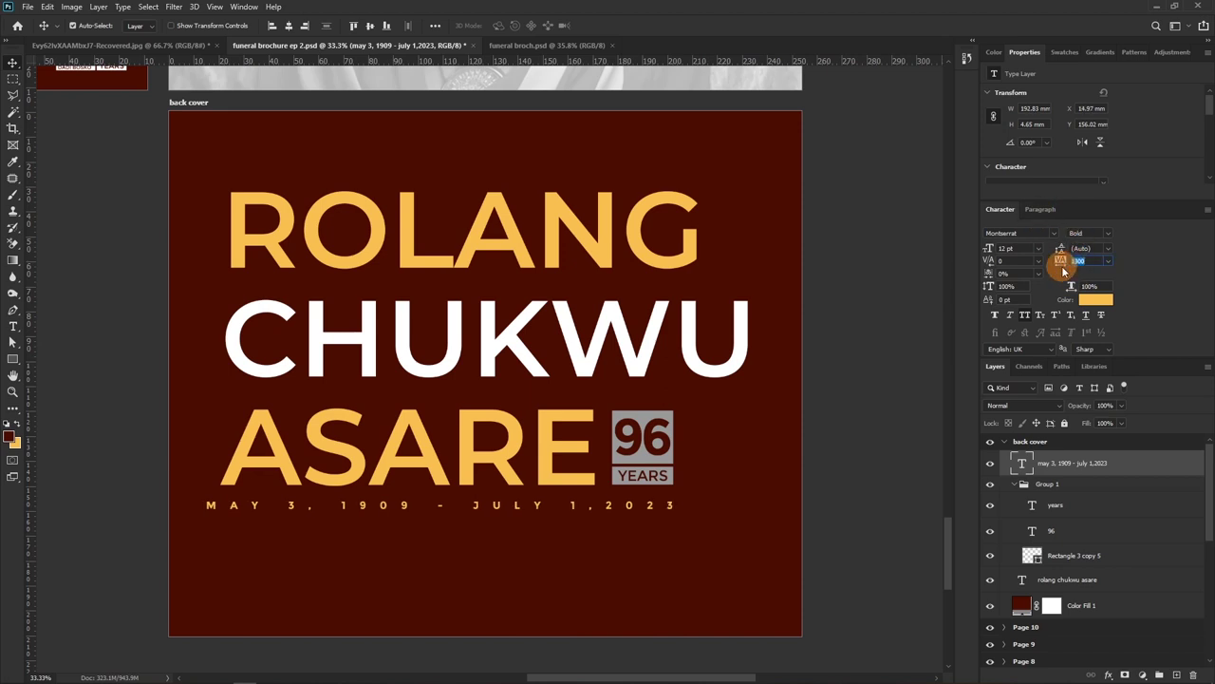
pyautogui.press('Return')
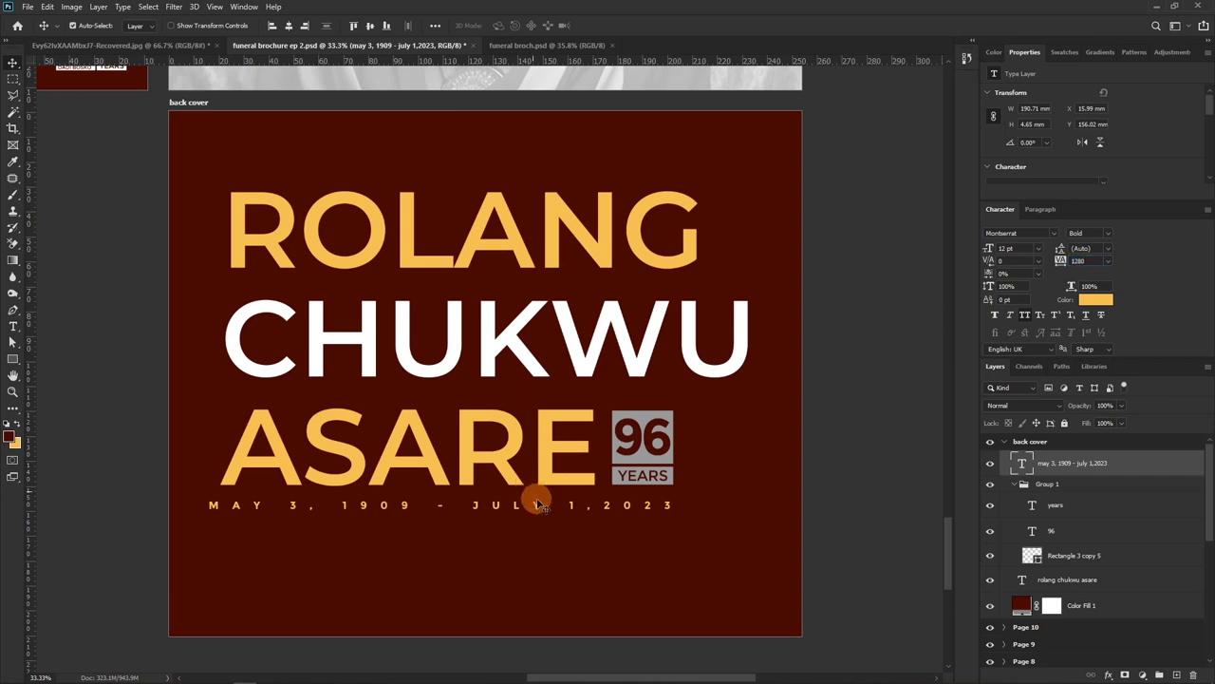
pyautogui.moveTo(487, 512); pyautogui.dragTo(499, 510)
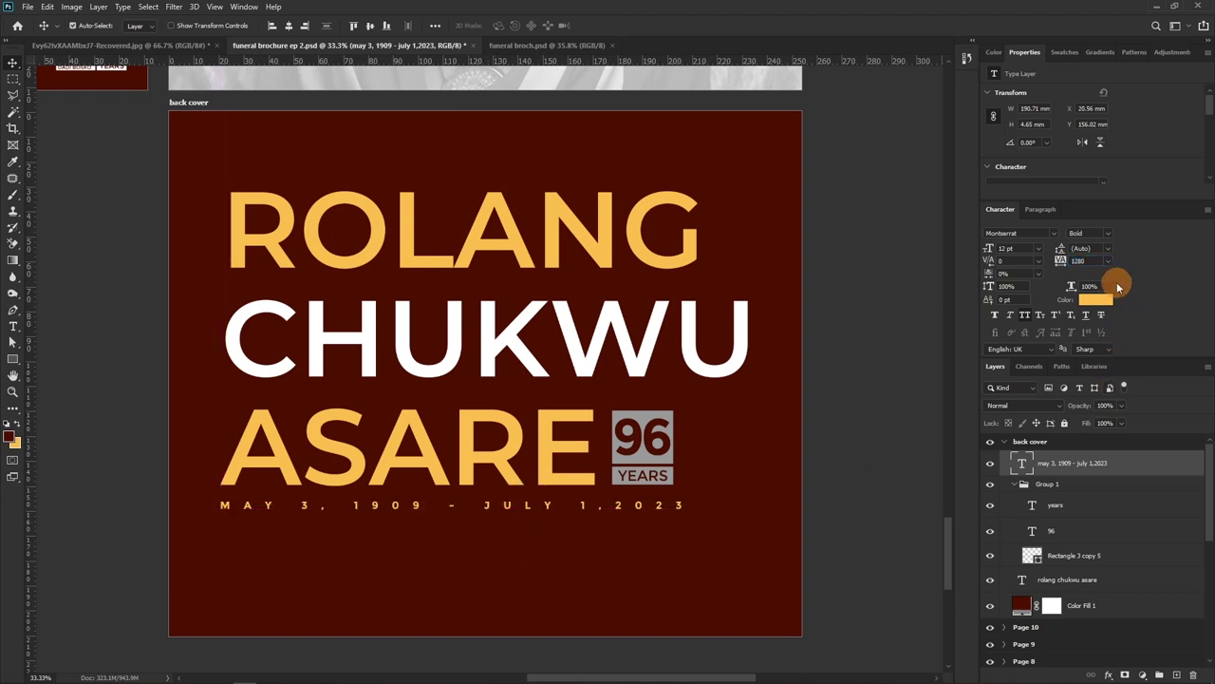
pyautogui.click(1073, 262)
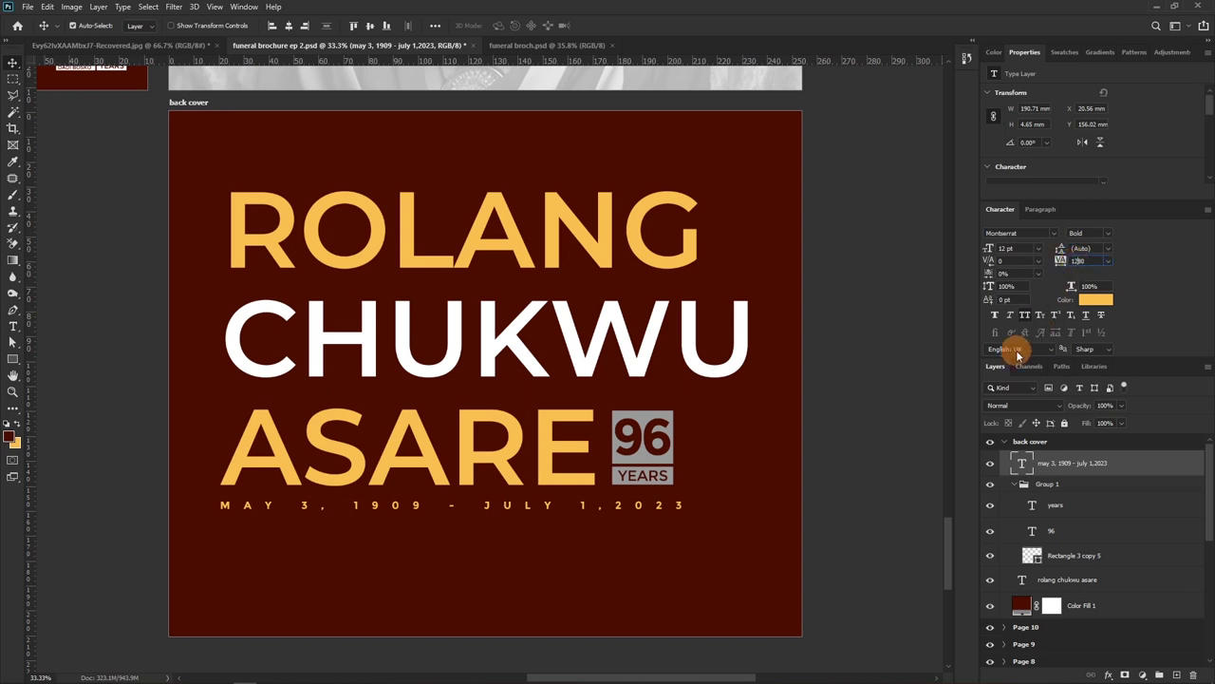
pyautogui.write('1260')
pyautogui.press('Return')
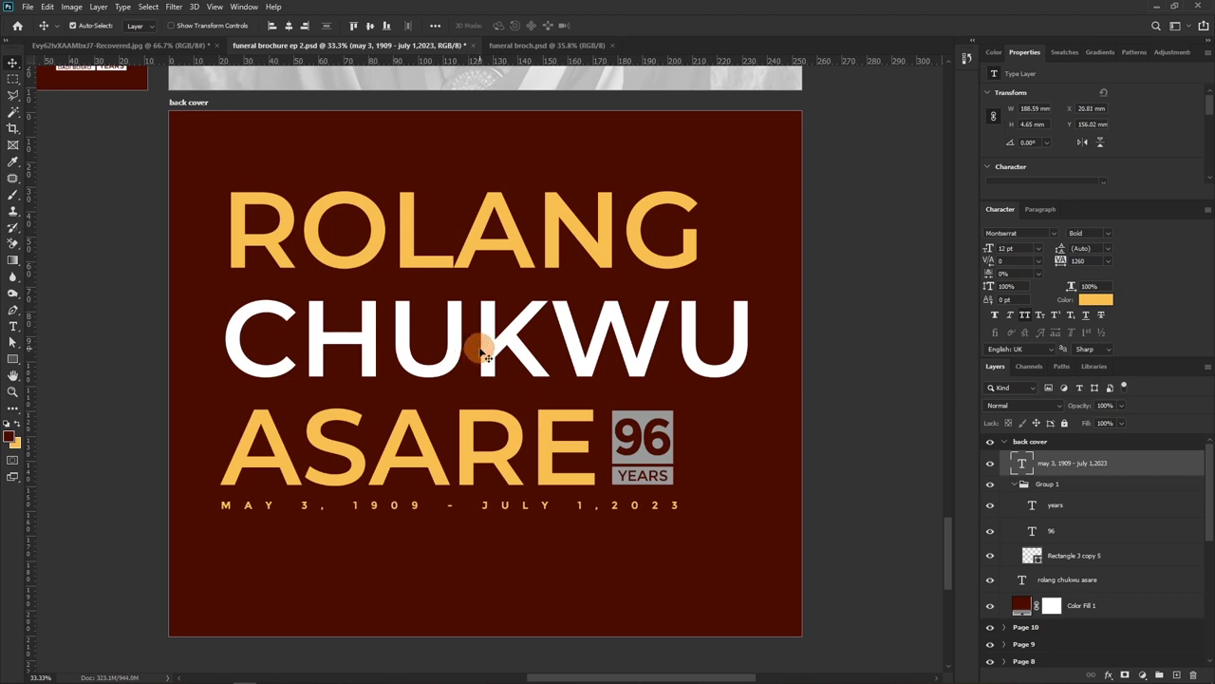
pyautogui.hotkey('shift', 'Left')
pyautogui.press('Right')
pyautogui.press('Right')
pyautogui.press('Right')
pyautogui.press('Right')
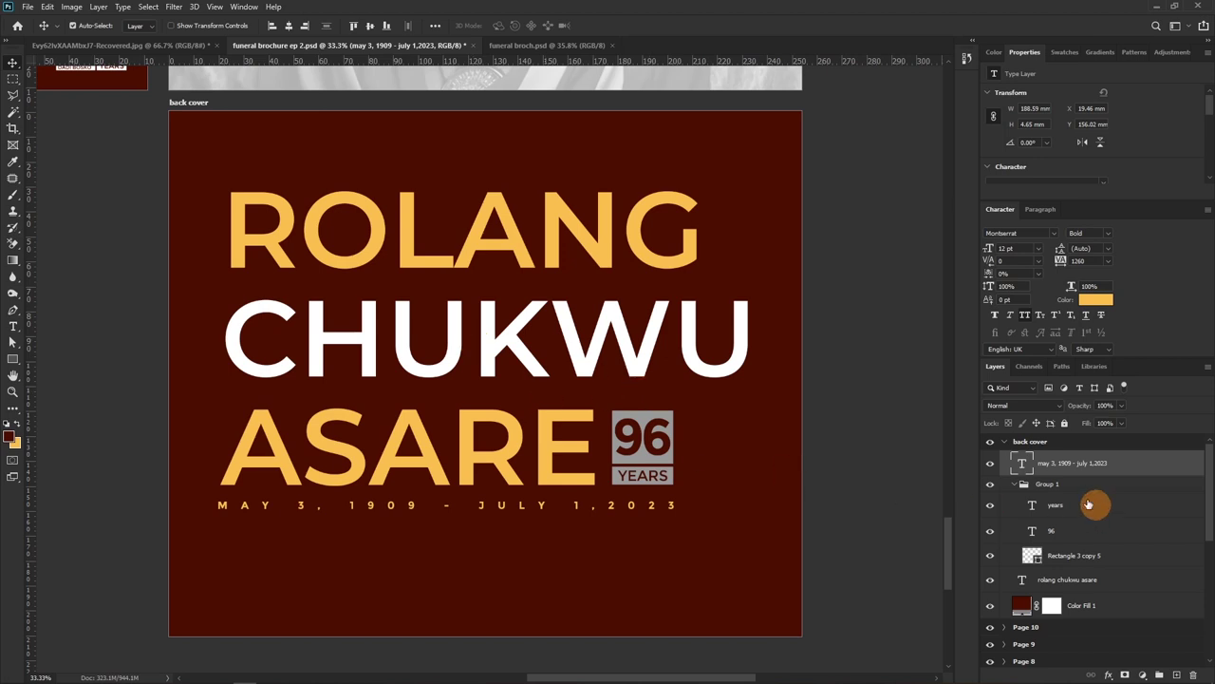
# Lower the name, badge and dates together on the back cover
pyautogui.click(1014, 484)
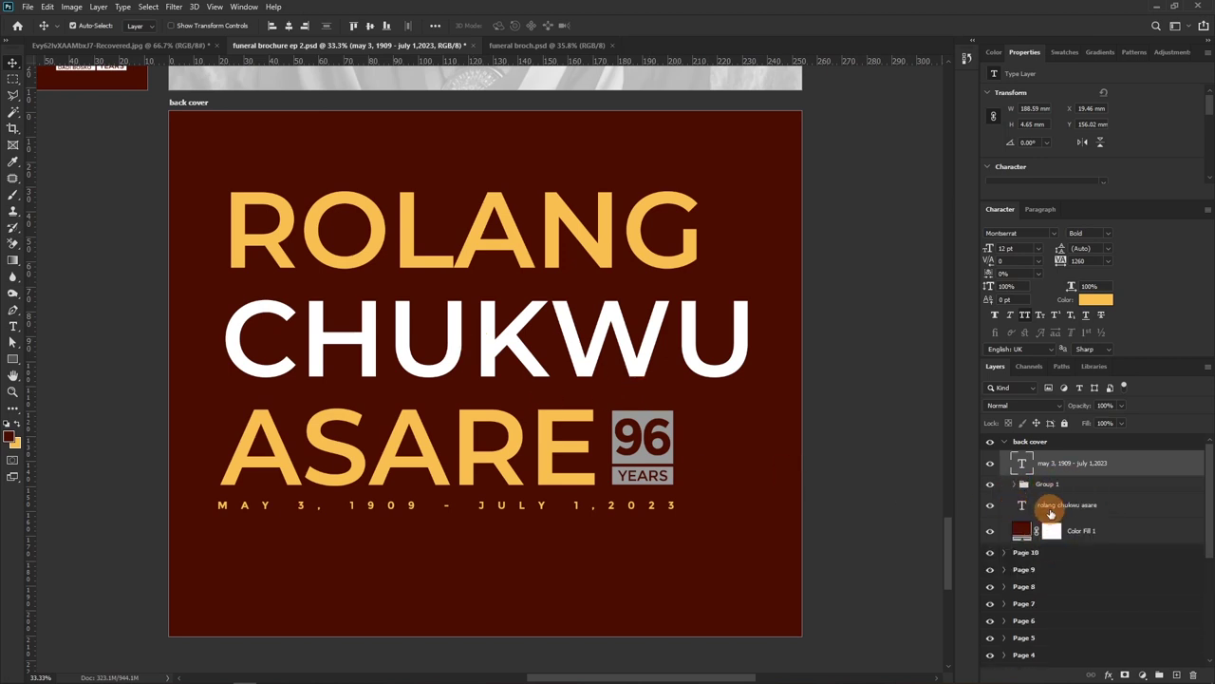
pyautogui.keyDown('shift'); pyautogui.click(1051, 513); pyautogui.keyUp('shift')
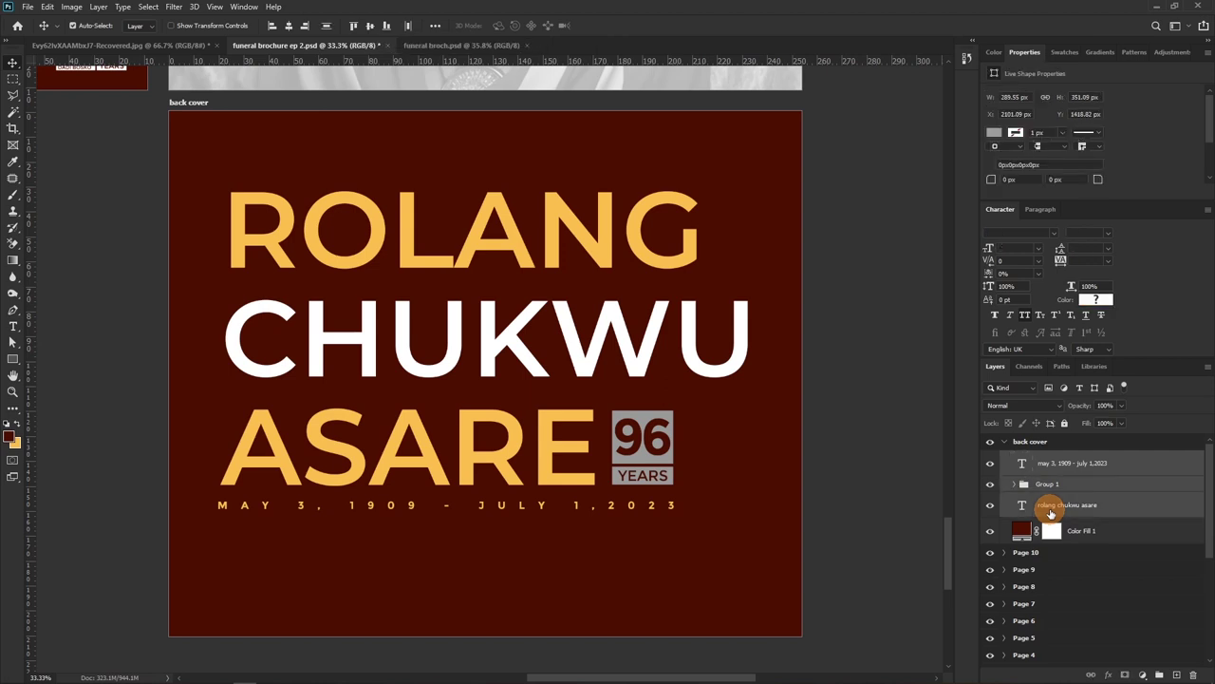
pyautogui.hotkey('shift', 'Down')
pyautogui.hotkey('shift', 'Down')
pyautogui.hotkey('shift', 'Down')
pyautogui.hotkey('shift', 'Down')
pyautogui.hotkey('shift', 'Down')
pyautogui.hotkey('shift', 'Down')
pyautogui.hotkey('shift', 'Down')
pyautogui.hotkey('shift', 'Down')
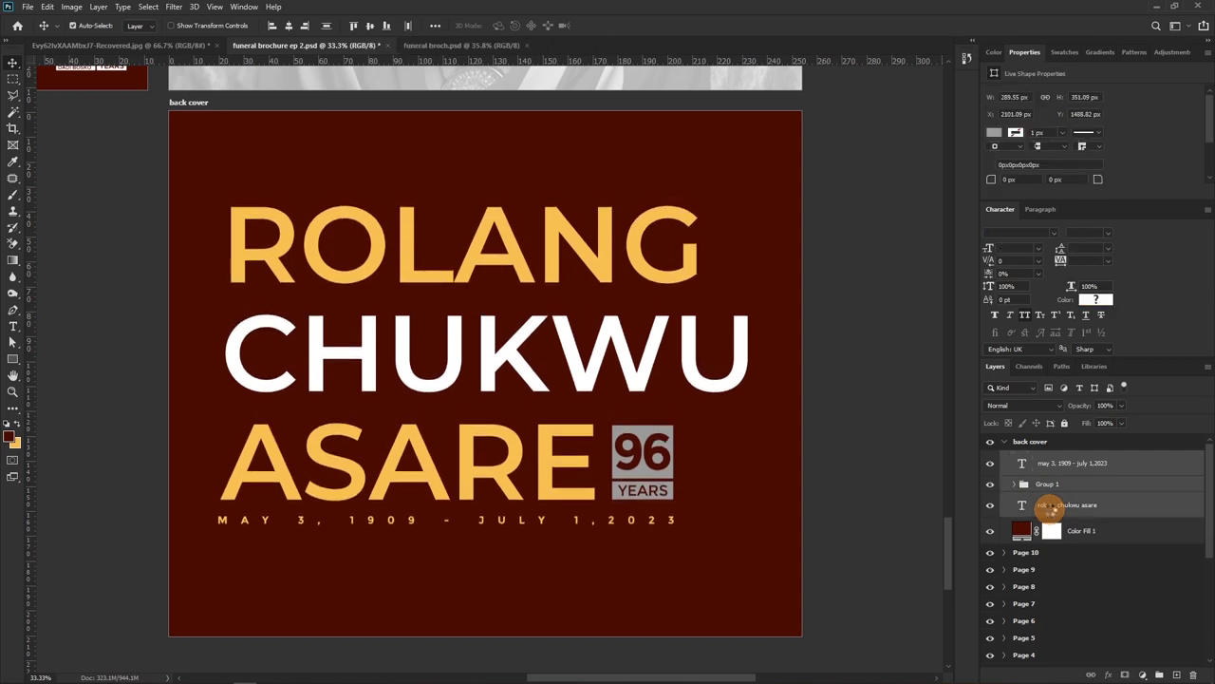
pyautogui.hotkey('shift', 'Down')
pyautogui.hotkey('shift', 'Down')
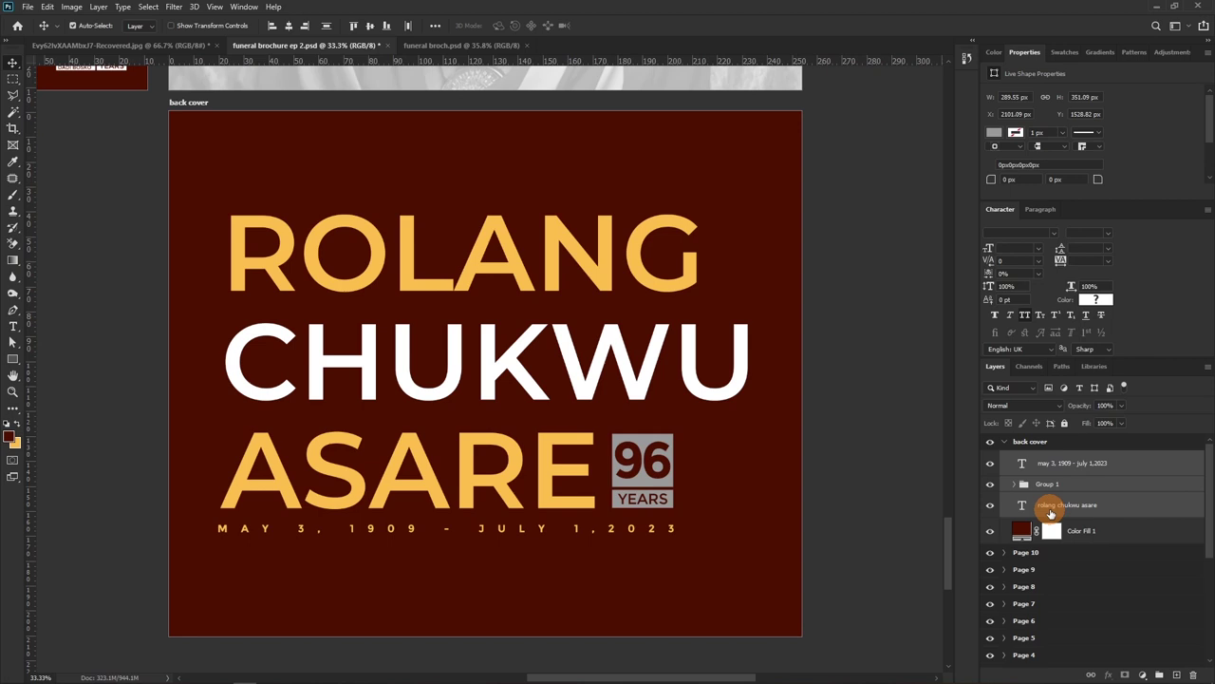
pyautogui.press('z')
pyautogui.moveTo(694, 266); pyautogui.dragTo(626, 290)
# Zoom and pan across the front cover and Pages 2–5 to review their layouts
pyautogui.scroll(5, 624, 292)
pyautogui.scroll(4, 456, 299)
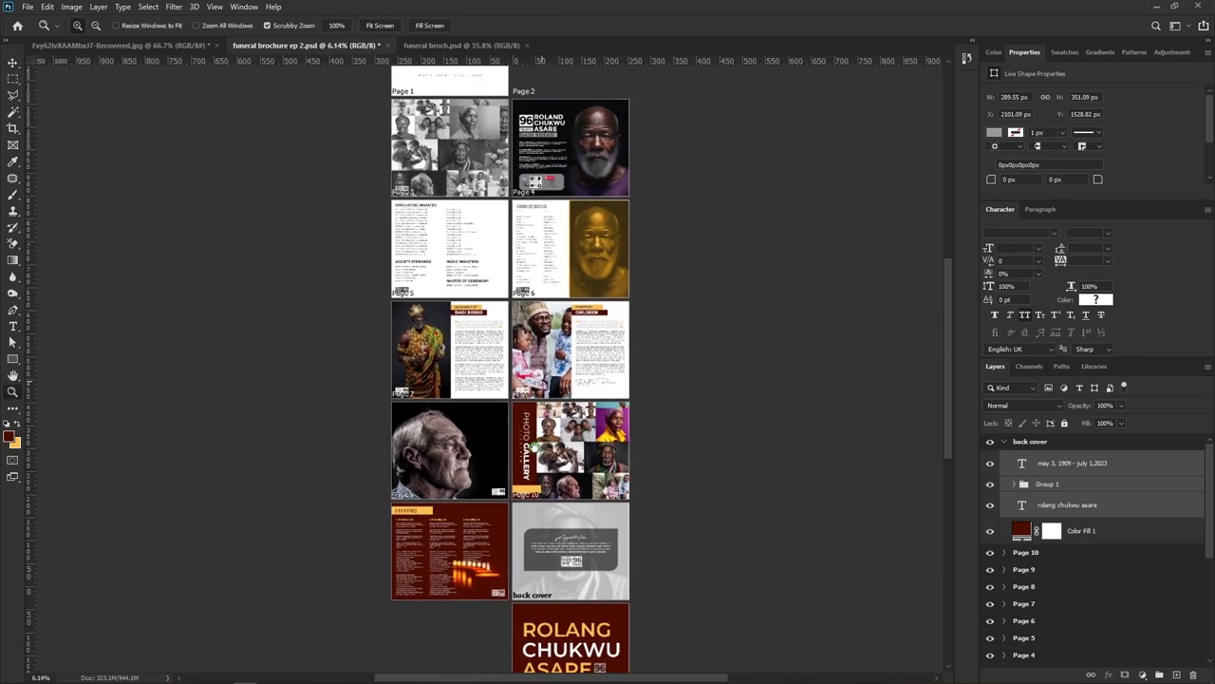
pyautogui.moveTo(456, 183); pyautogui.dragTo(456, 286)
pyautogui.moveTo(788, 285); pyautogui.dragTo(686, 277)
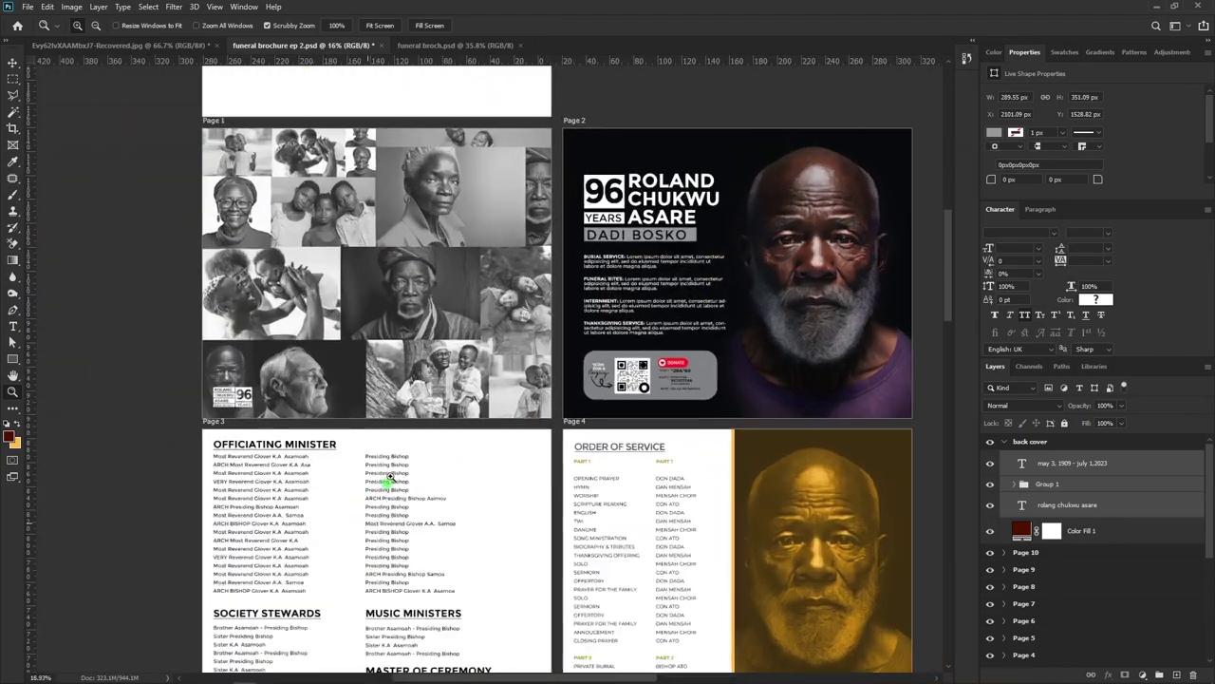
pyautogui.moveTo(399, 478); pyautogui.dragTo(504, 277)
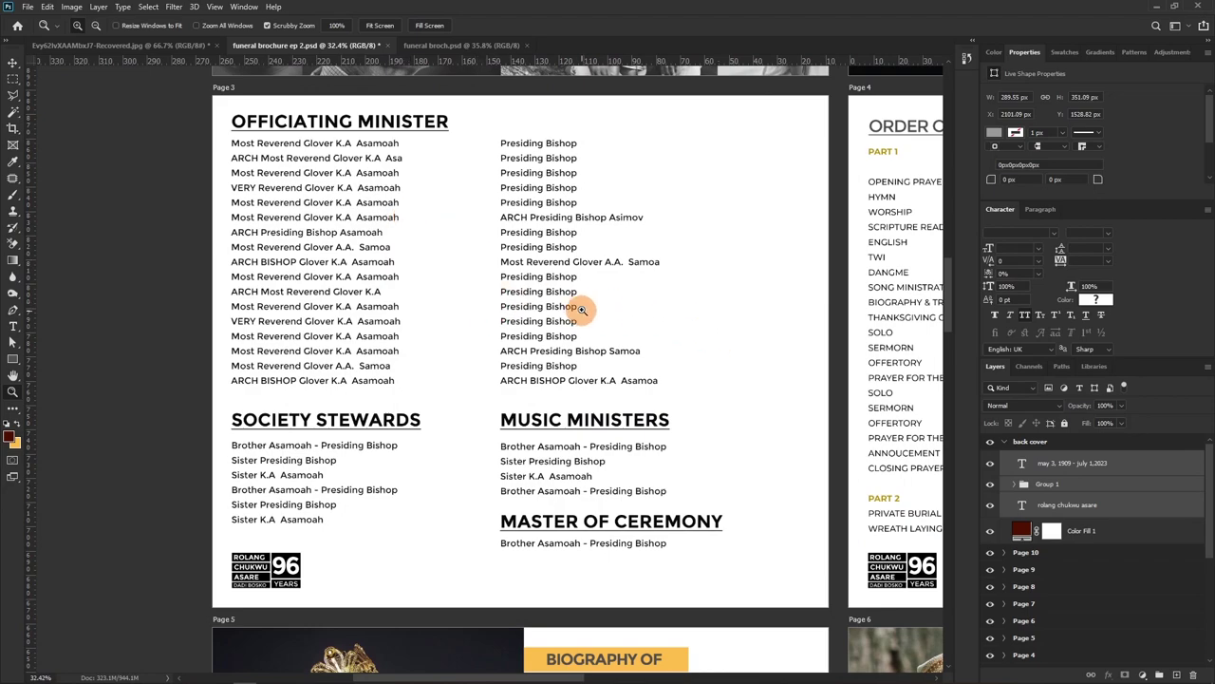
pyautogui.moveTo(602, 282); pyautogui.dragTo(320, 304)
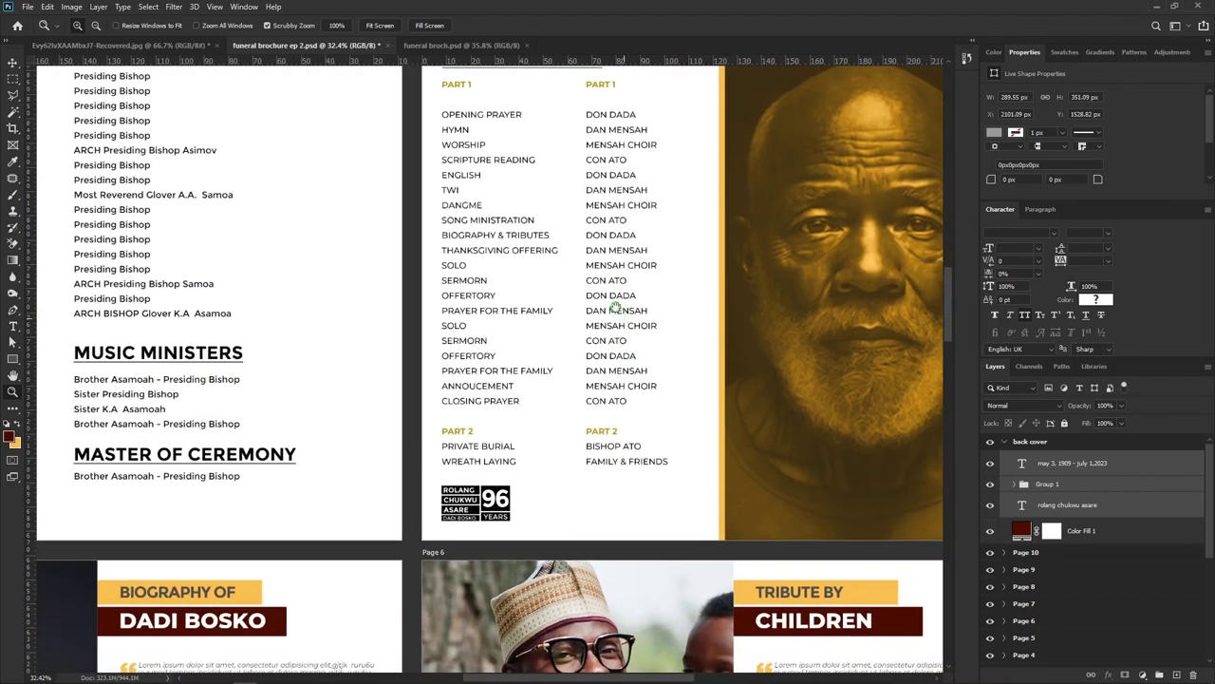
pyautogui.moveTo(616, 307); pyautogui.dragTo(512, 295)
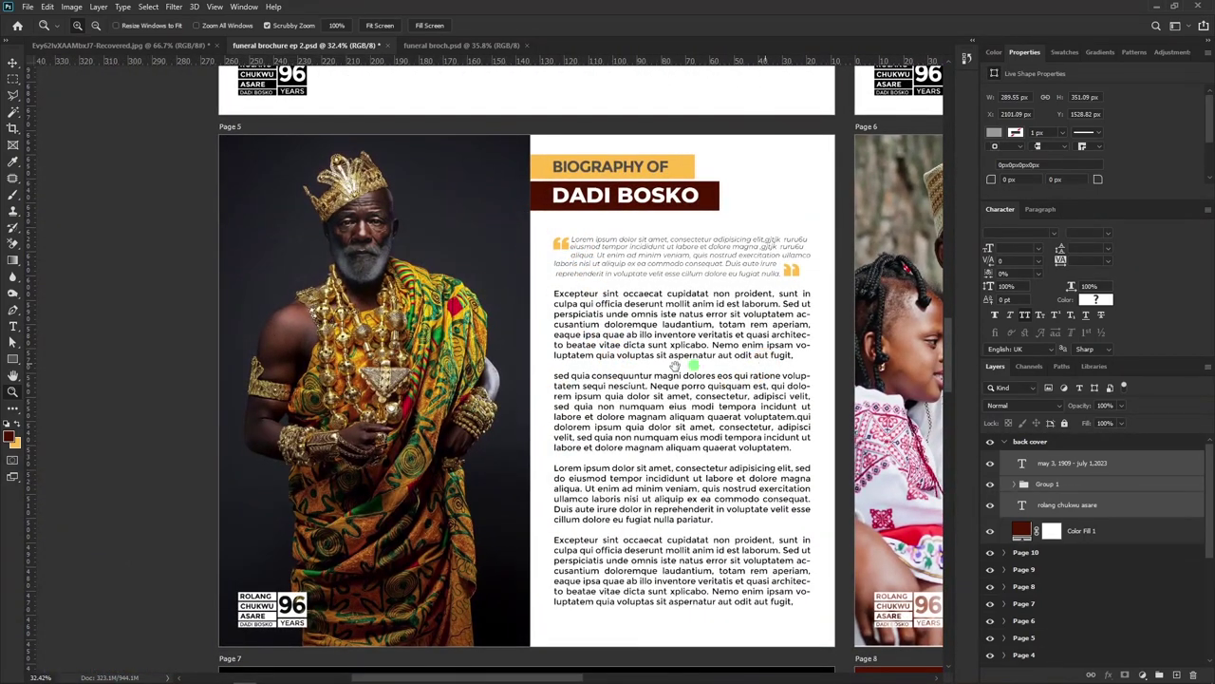
pyautogui.moveTo(767, 354); pyautogui.dragTo(506, 365)
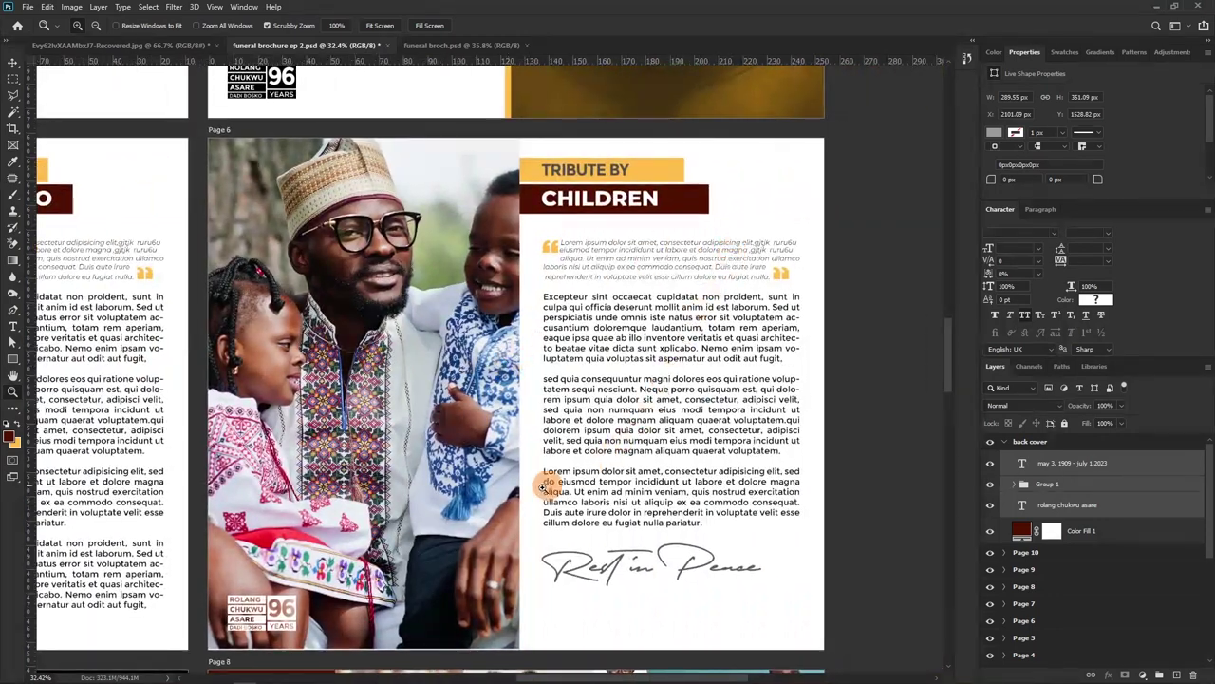
pyautogui.moveTo(440, 506); pyautogui.dragTo(554, 432)
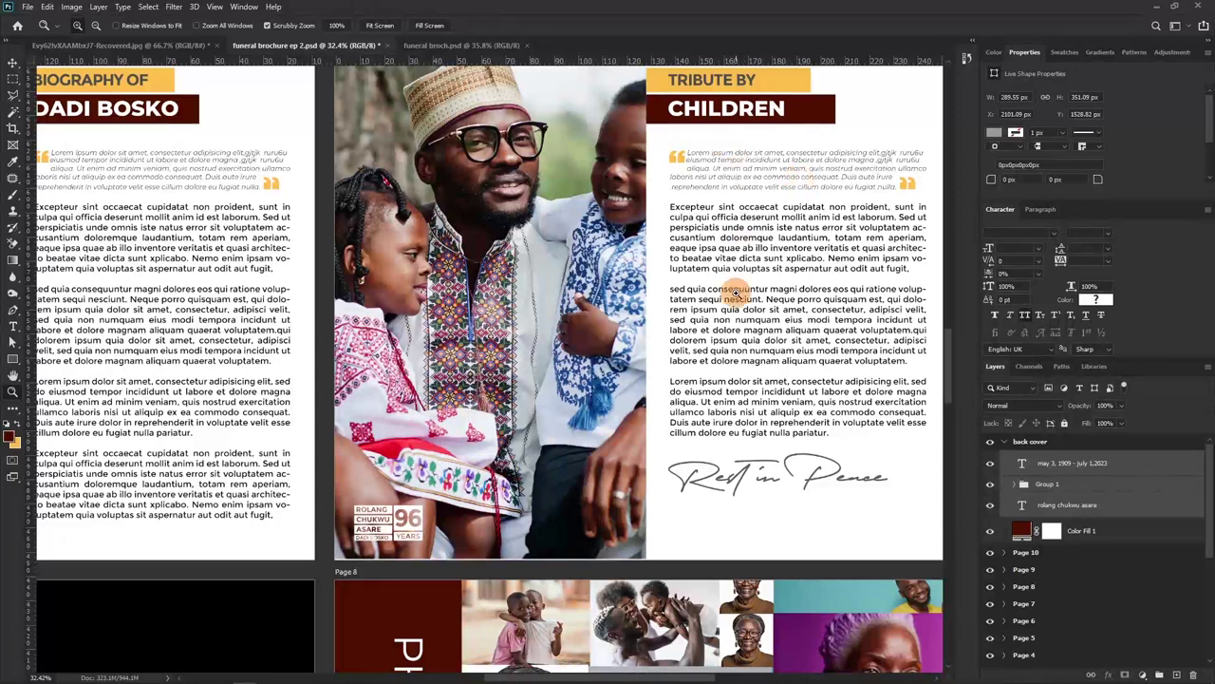
# Scroll around the inner spreads to the Page 8 PHOTO GALLERY collage
pyautogui.scroll(-1, 732, 480)
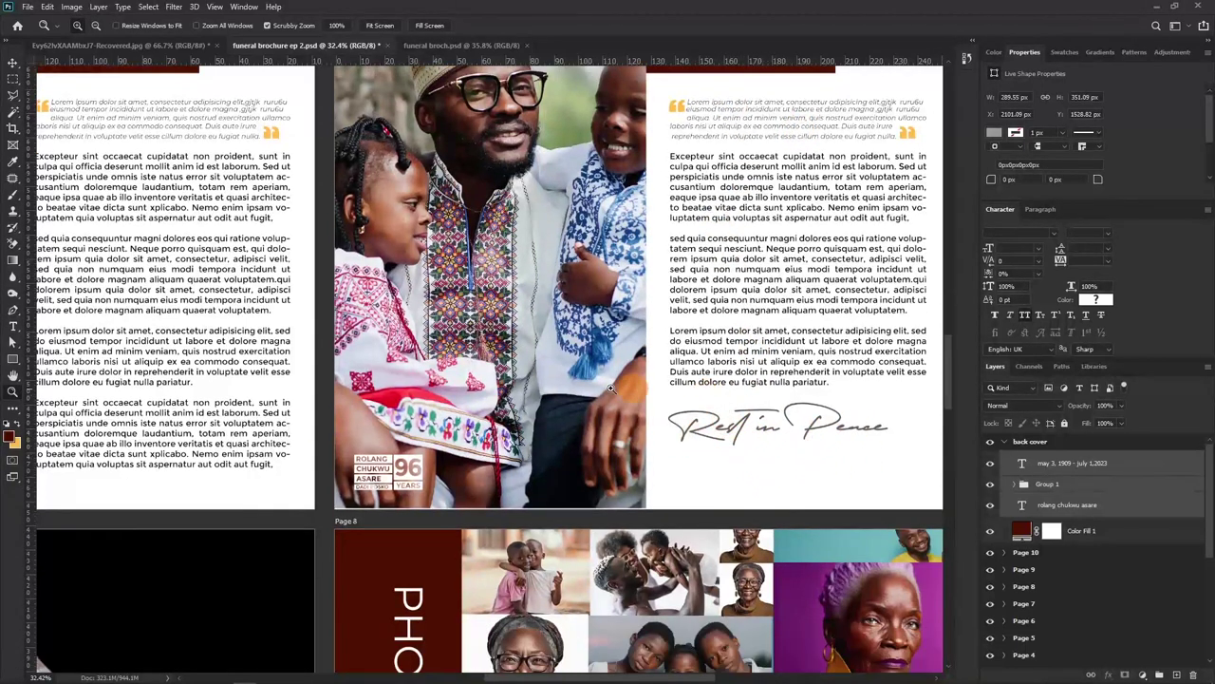
pyautogui.scroll(-5, 432, 361)
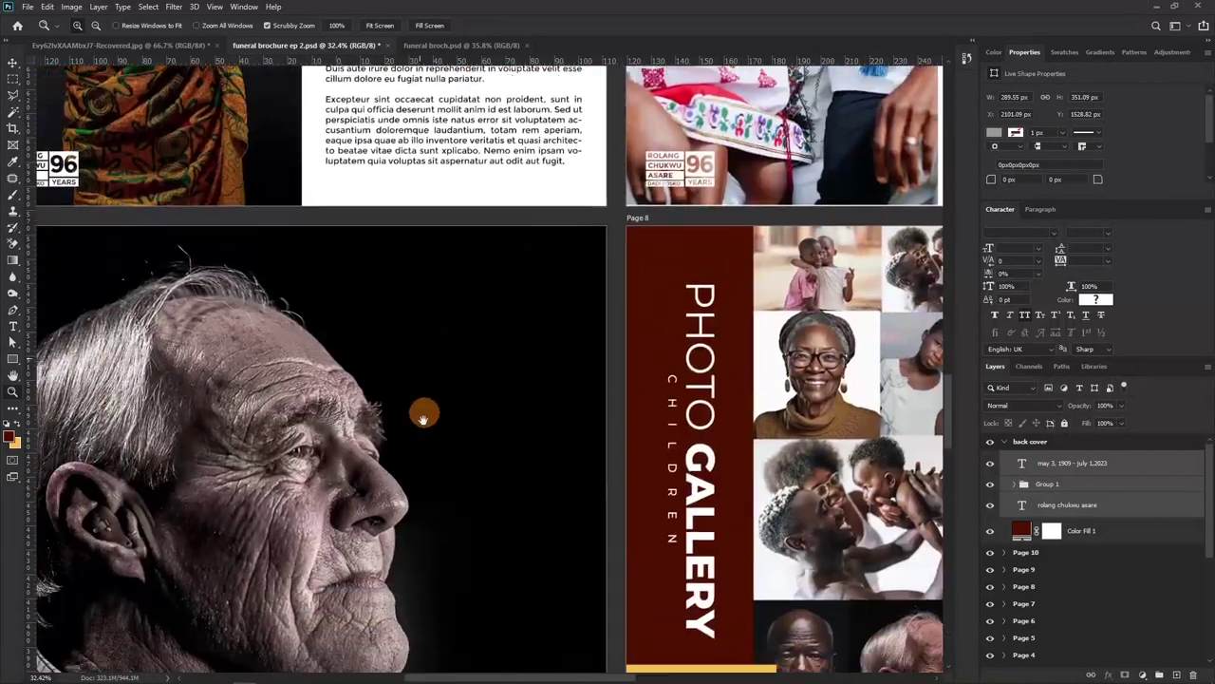
pyautogui.hscroll(-2, 475, 370)
pyautogui.scroll(-2, 423, 313)
pyautogui.scroll(1, 465, 384)
pyautogui.scroll(1, 446, 389)
pyautogui.hscroll(1, 427, 404)
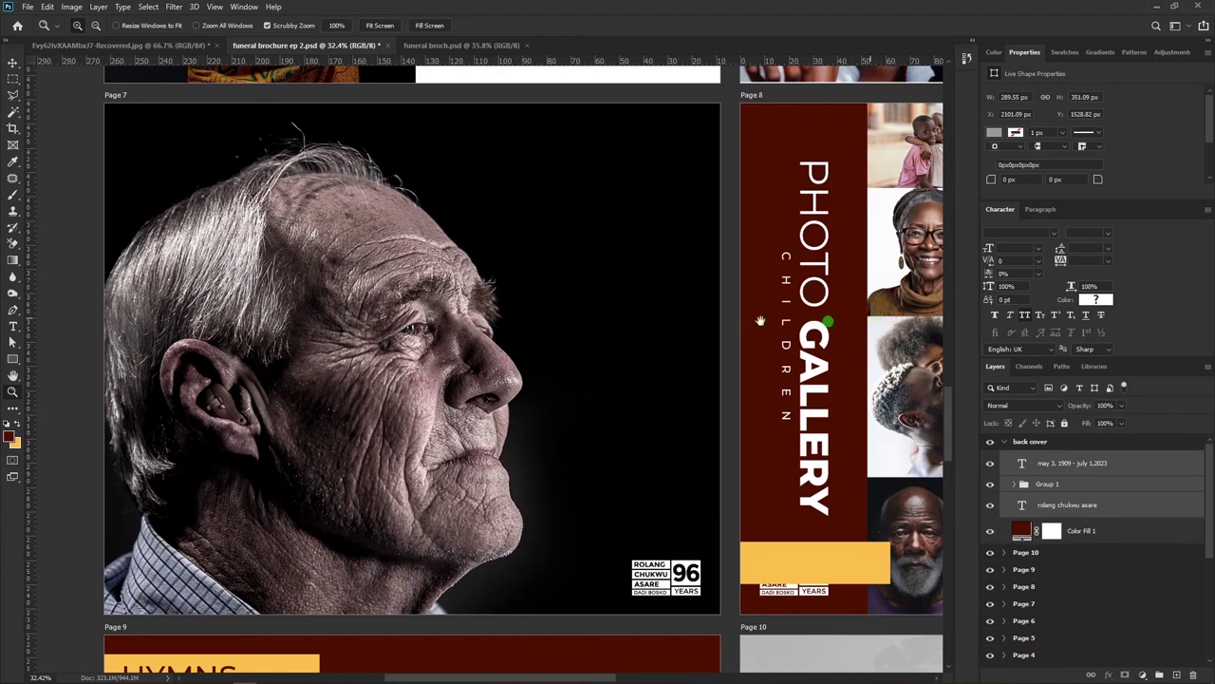
pyautogui.hscroll(6, 855, 314)
pyautogui.hscroll(-1, 721, 317)
pyautogui.hscroll(-6, 713, 317)
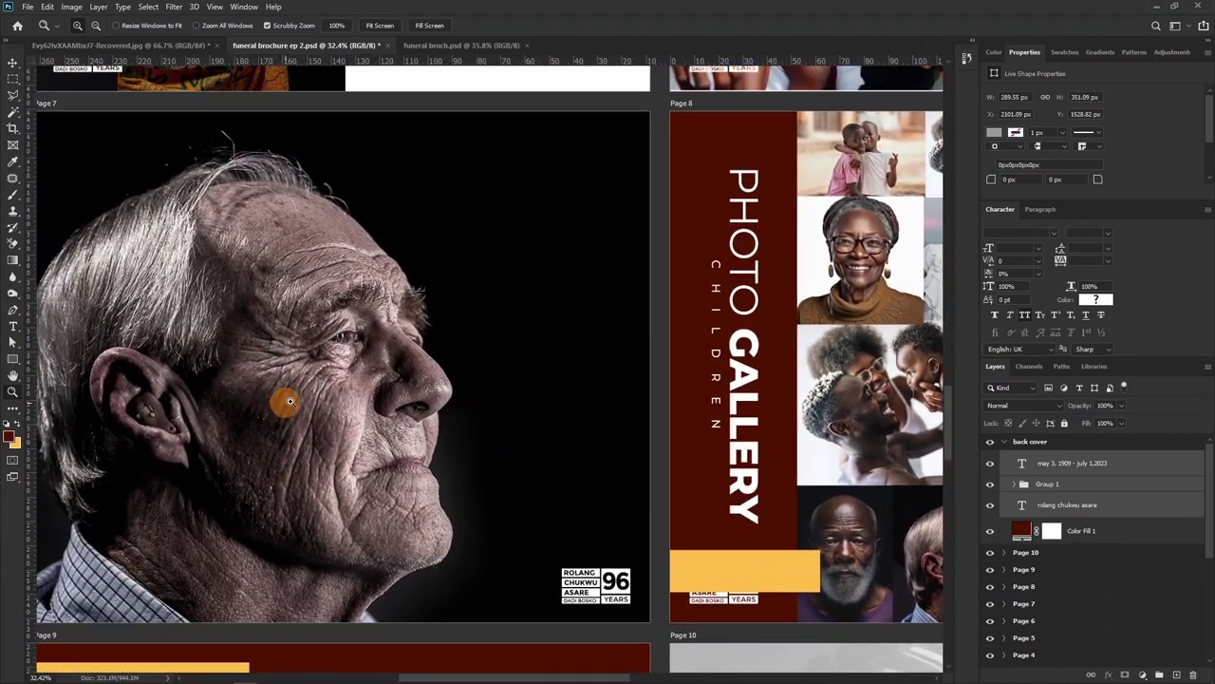
pyautogui.hscroll(6, 590, 366)
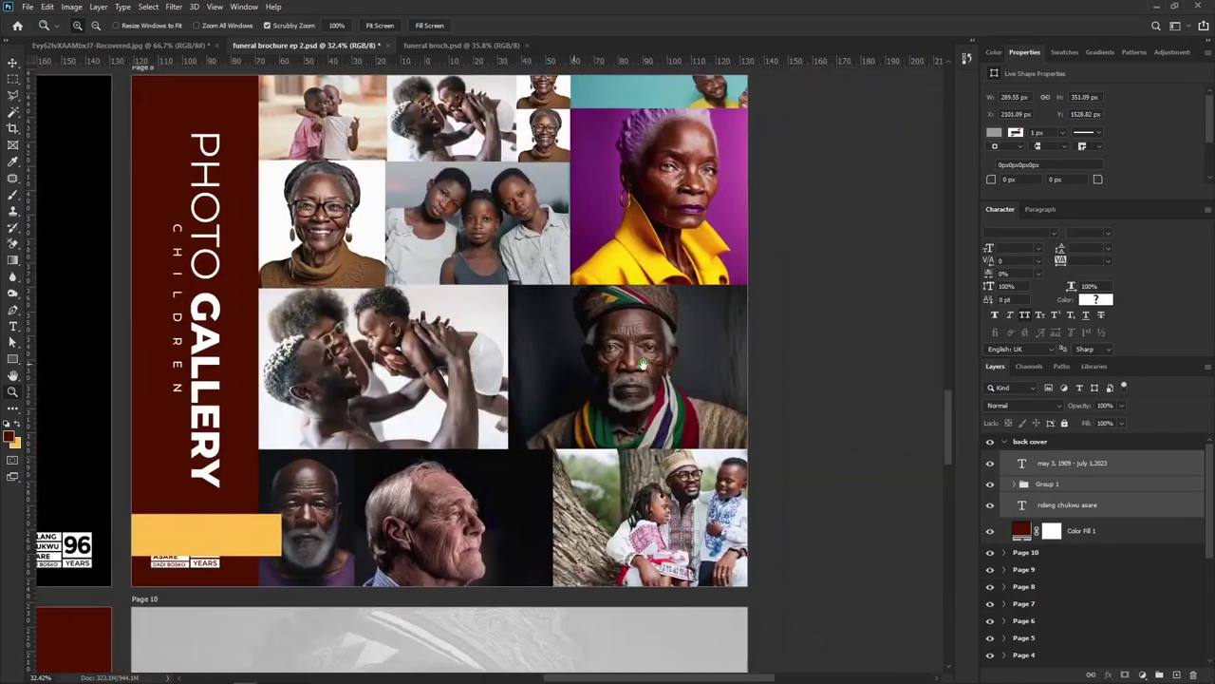
pyautogui.scroll(1, 474, 342)
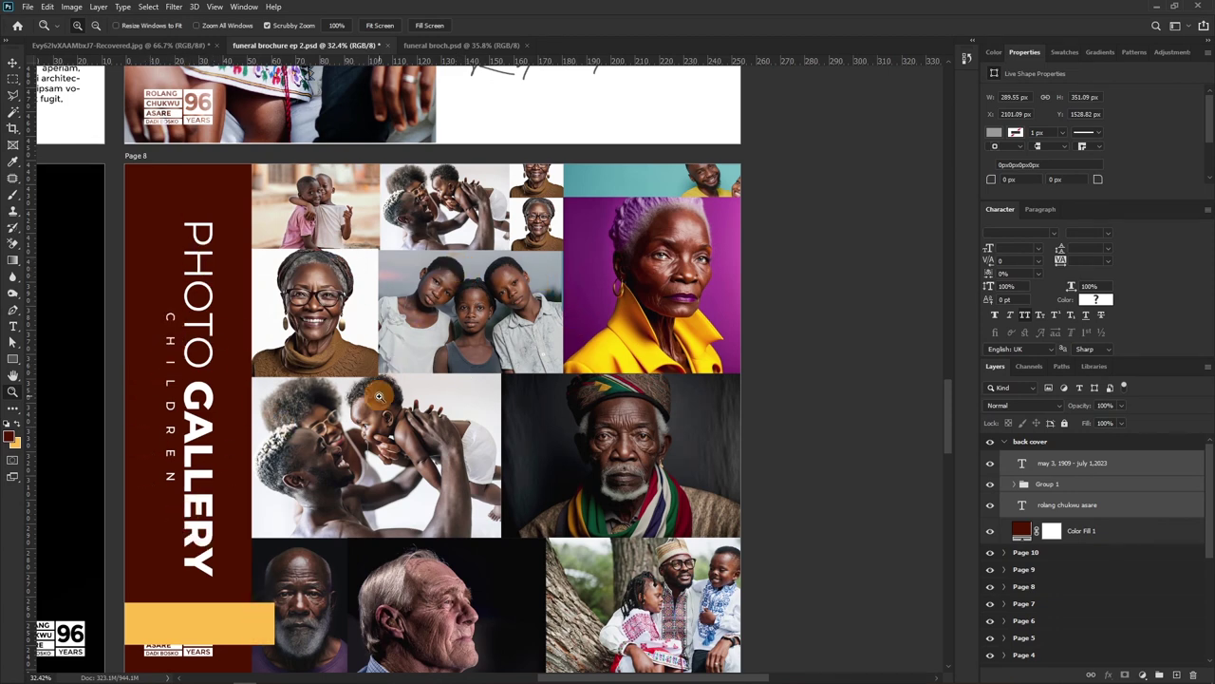
# Delete the yellow Rectangle 11 bar from the bottom of the Page 8 gallery page
pyautogui.moveTo(399, 494); pyautogui.dragTo(483, 318)
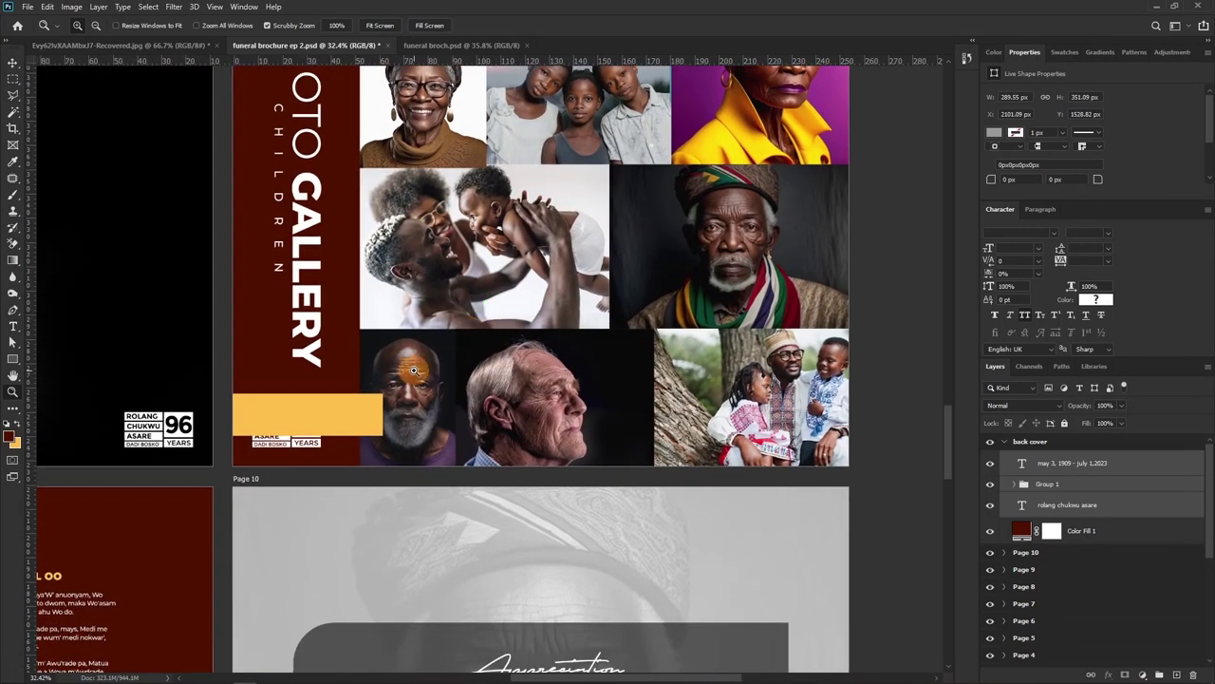
pyautogui.press('v')
pyautogui.click(322, 426)
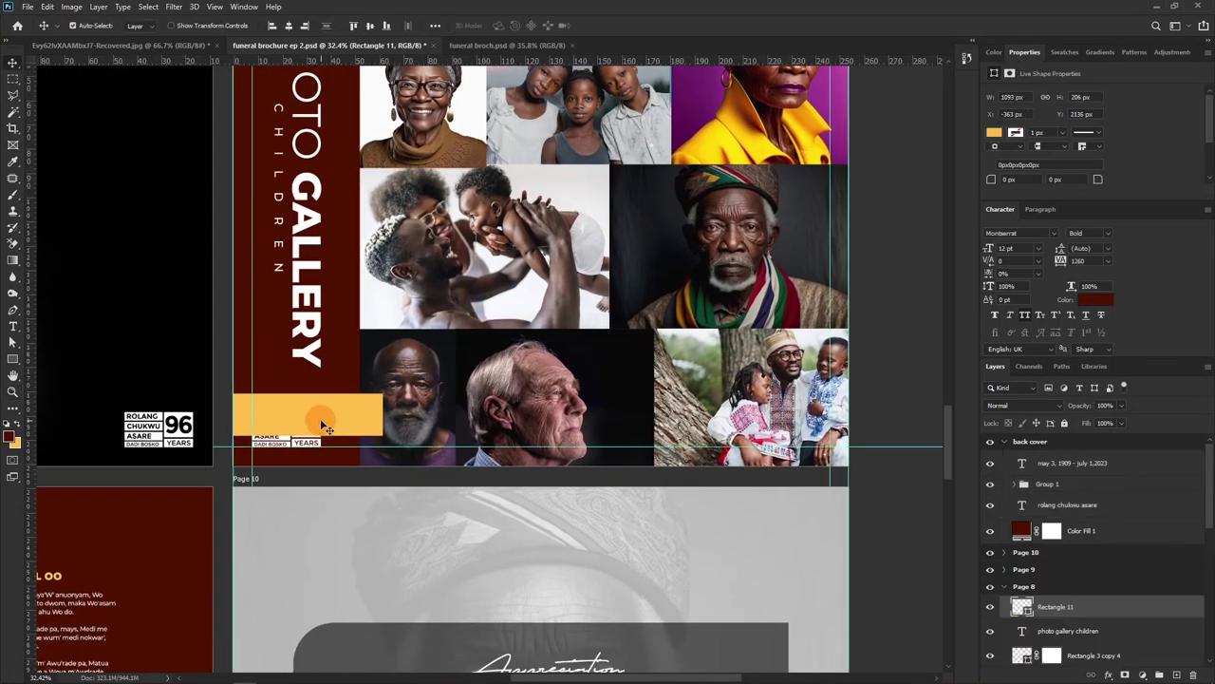
pyautogui.press('Delete')
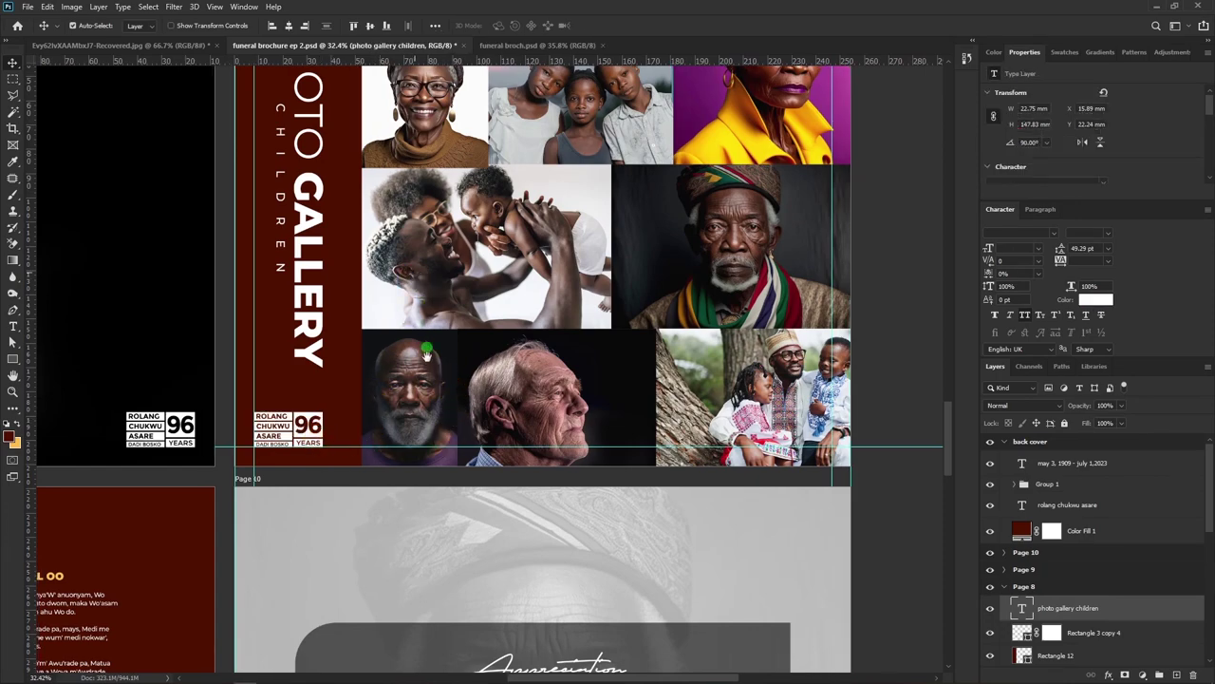
# Pan the view over to the Page 10 Appreciation panel
pyautogui.scroll(4, 403, 432)
pyautogui.scroll(-10, 399, 437)
pyautogui.hscroll(-8, 347, 456)
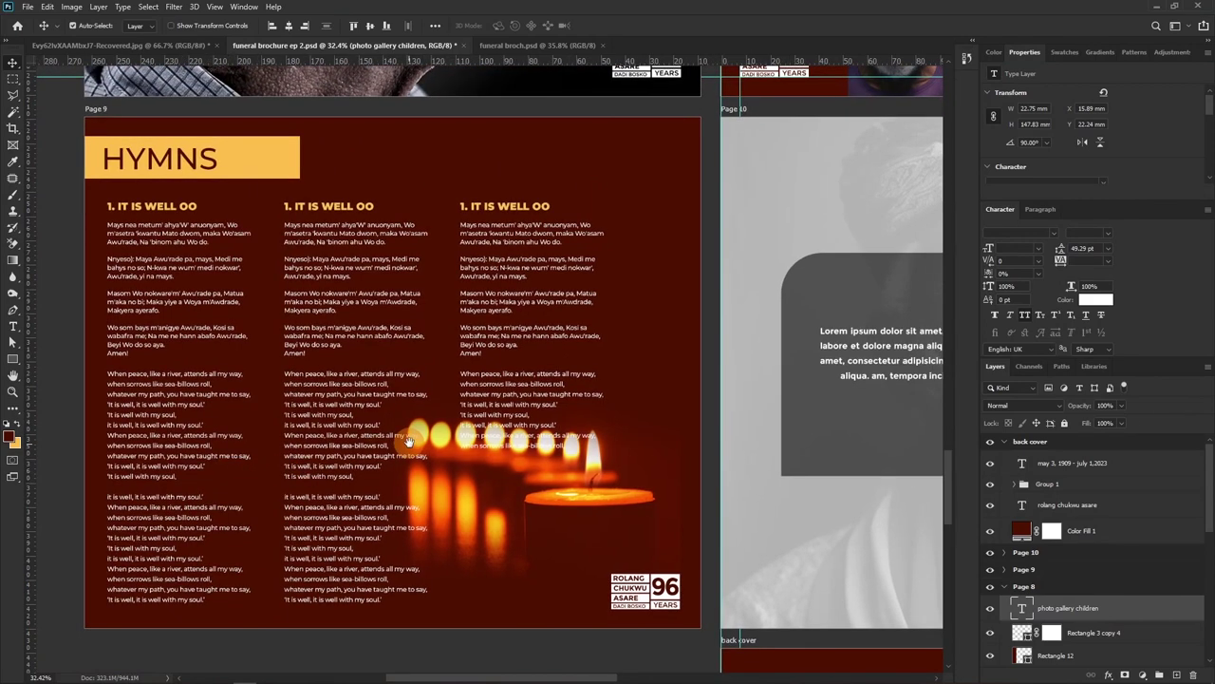
pyautogui.moveTo(684, 417); pyautogui.dragTo(454, 421)
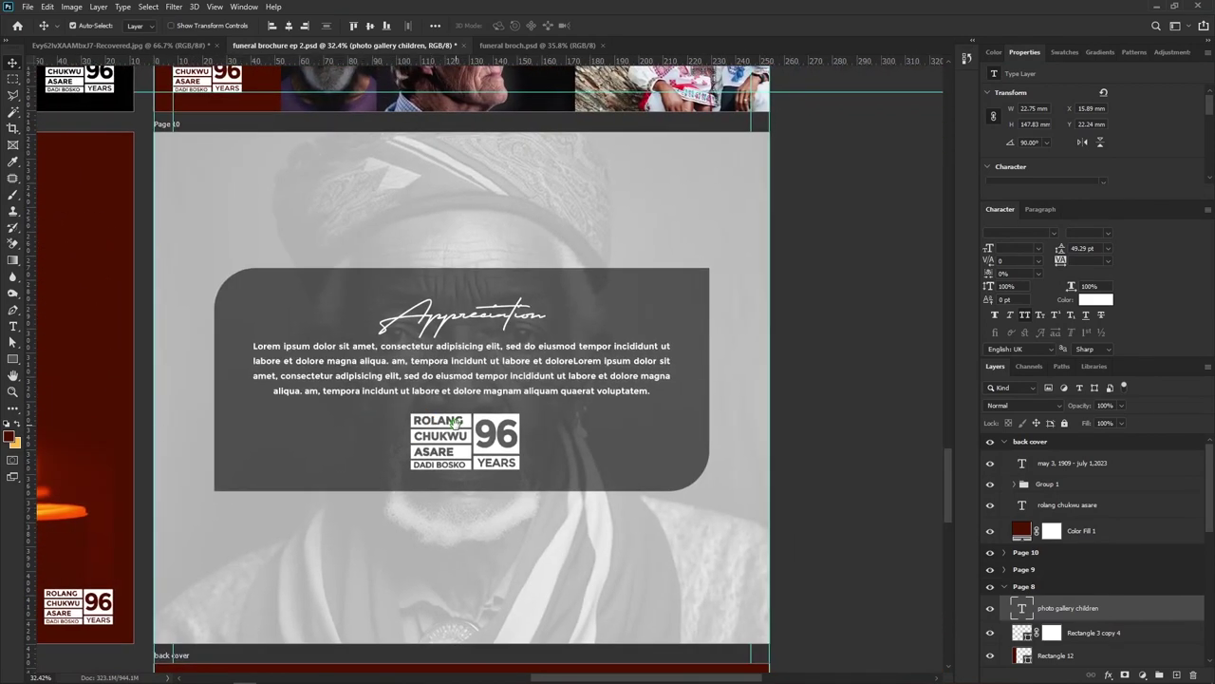
pyautogui.moveTo(474, 504); pyautogui.dragTo(482, 431)
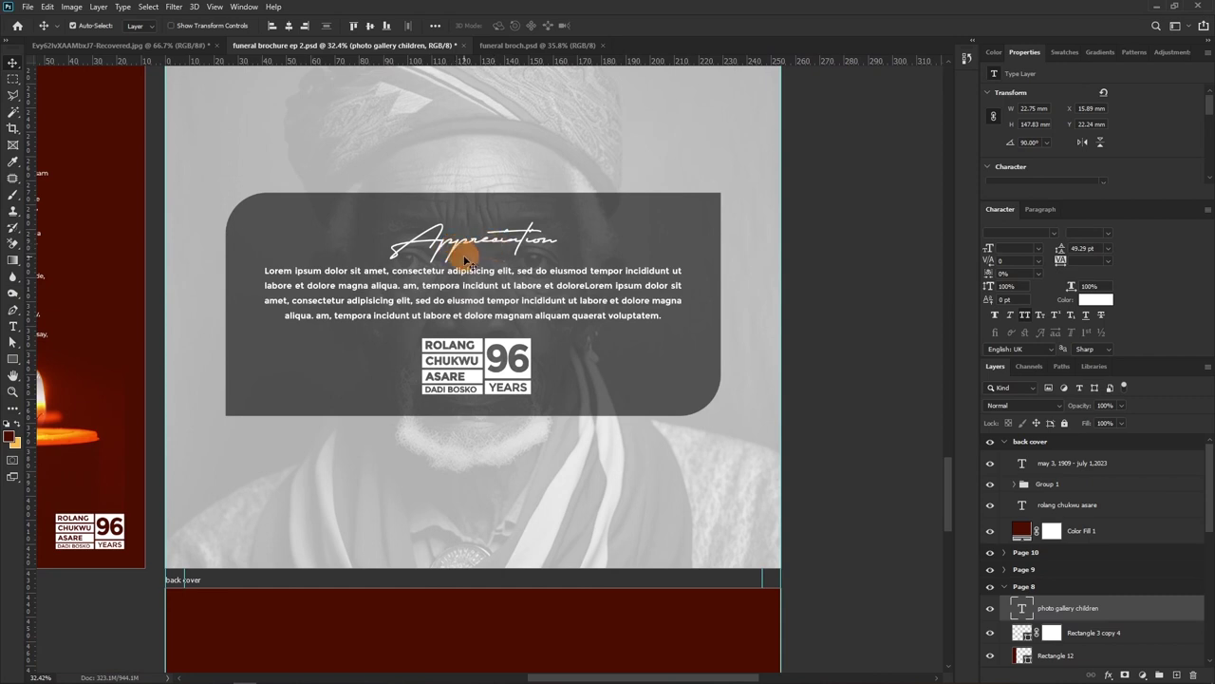
pyautogui.click(468, 255)
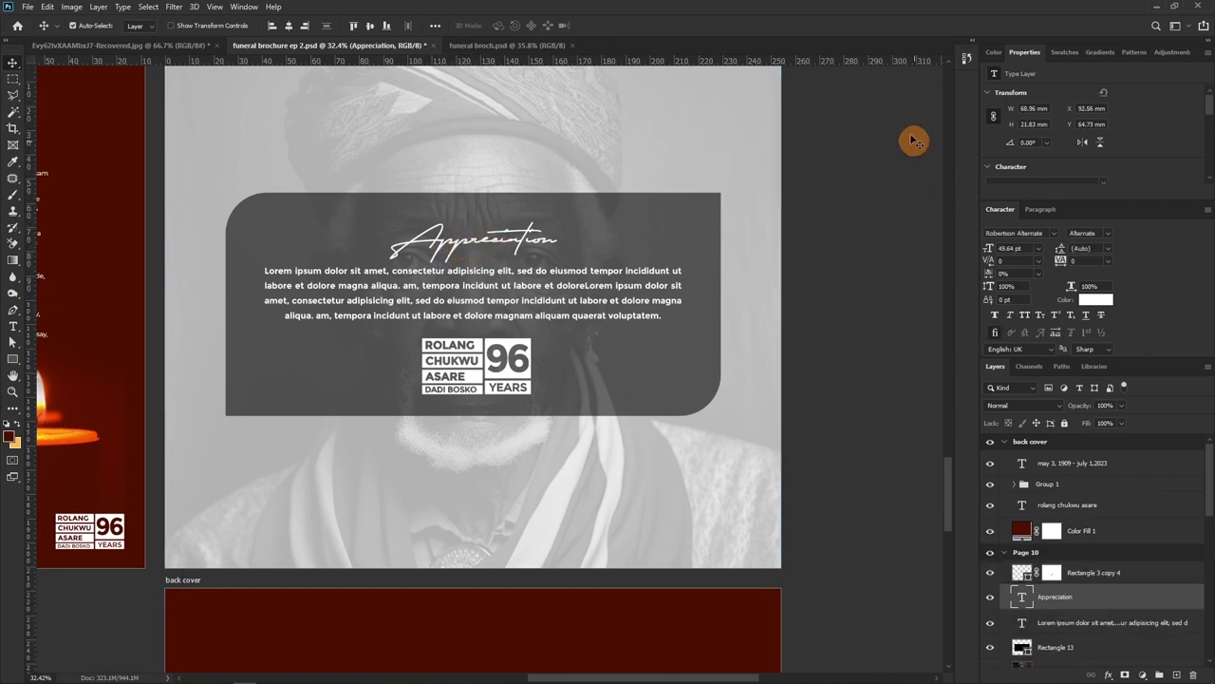
pyautogui.click(1053, 234)
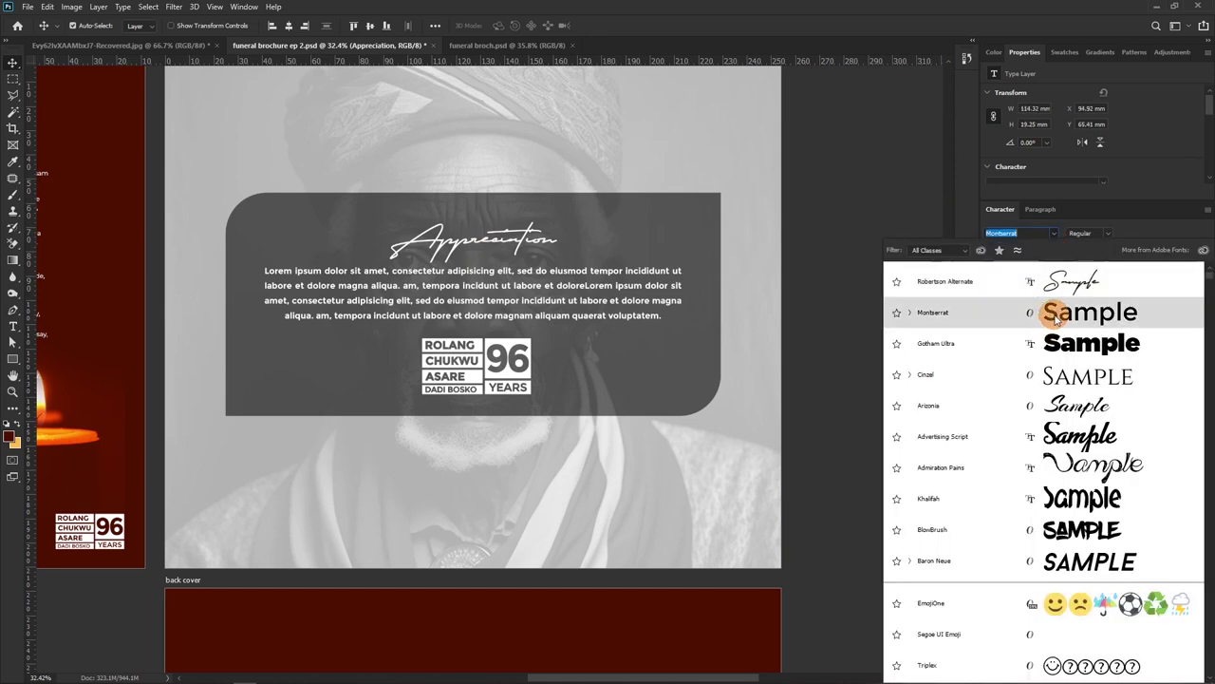
pyautogui.click(1033, 315)
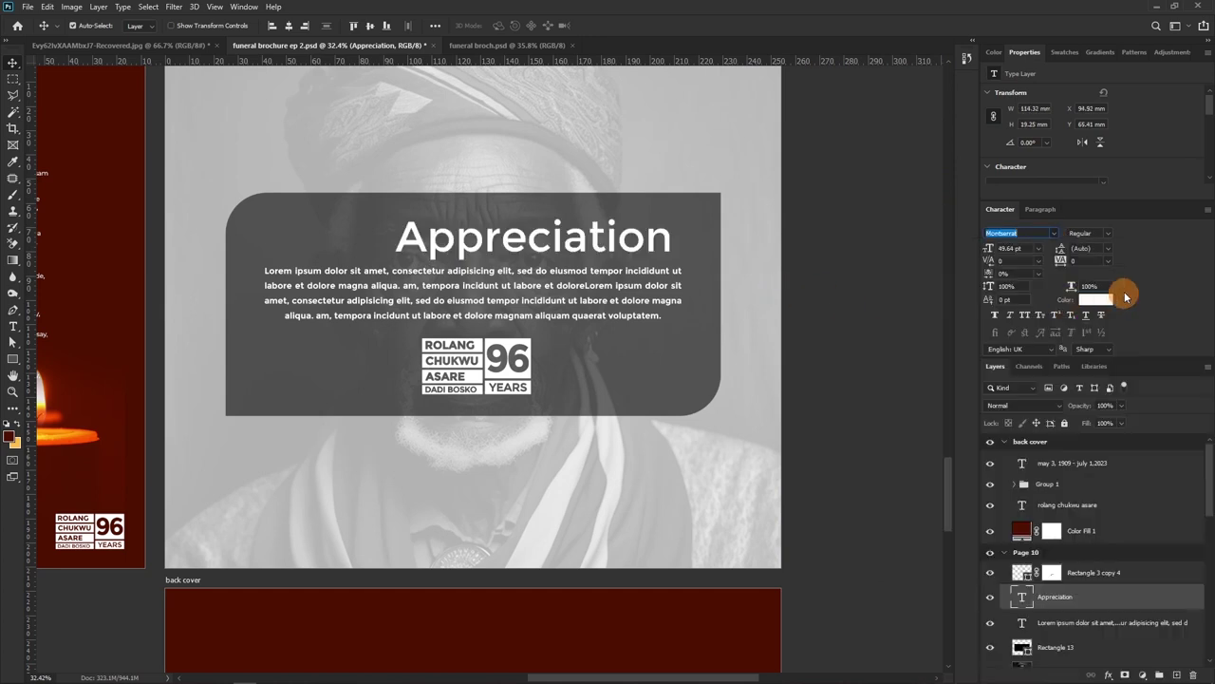
pyautogui.click(1025, 321)
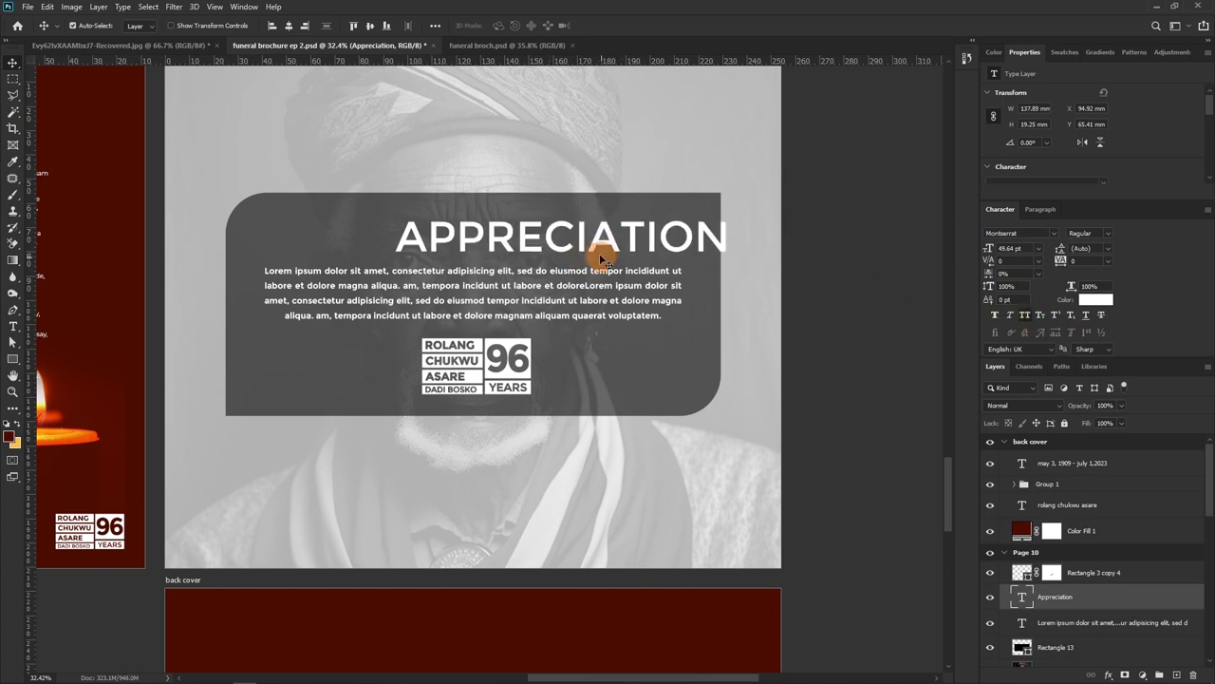
pyautogui.moveTo(591, 256); pyautogui.dragTo(506, 251)
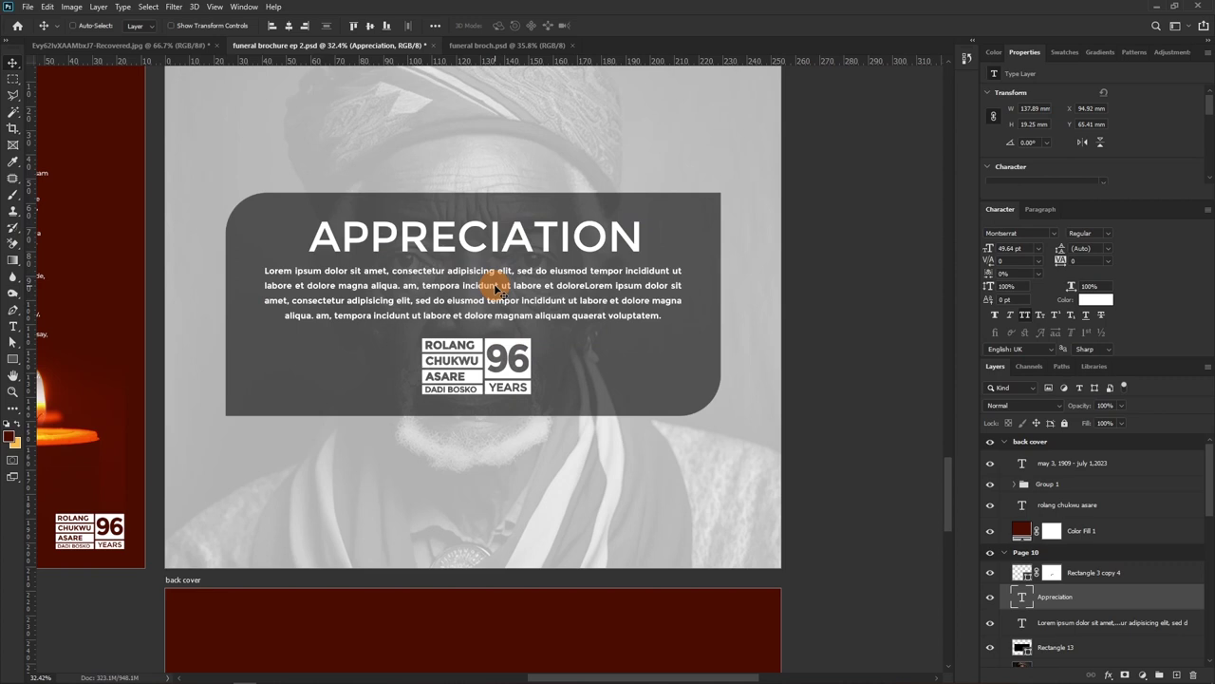
pyautogui.hotkey('ctrl', 'z')
pyautogui.hotkey('ctrl', 'z')
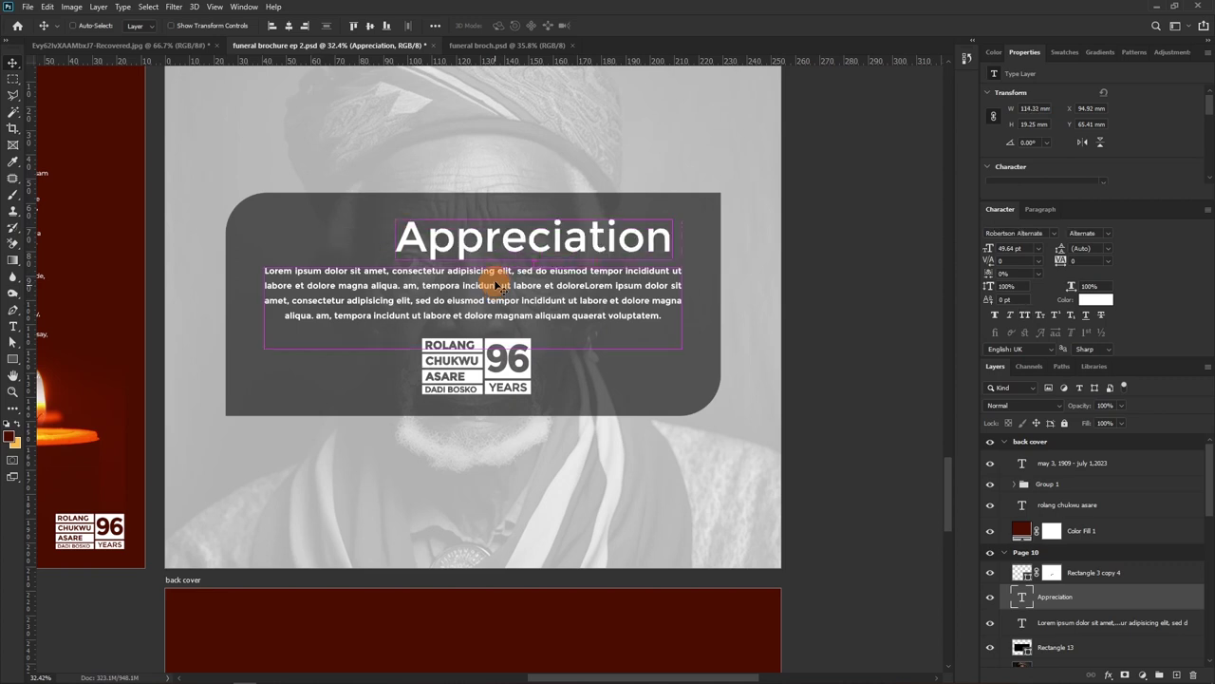
pyautogui.hotkey('ctrl', 'z')
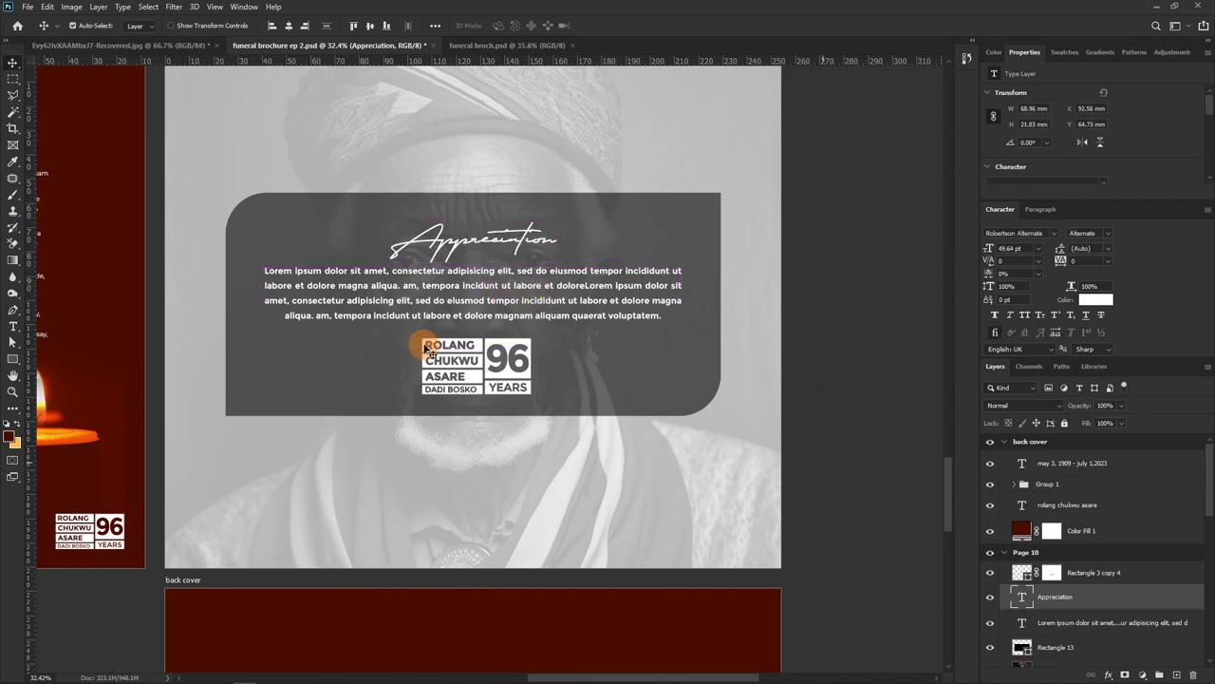
# Zoom out to about 7% and pan from the front cover through to the maroon back cover
pyautogui.scroll(-10, 434, 361)
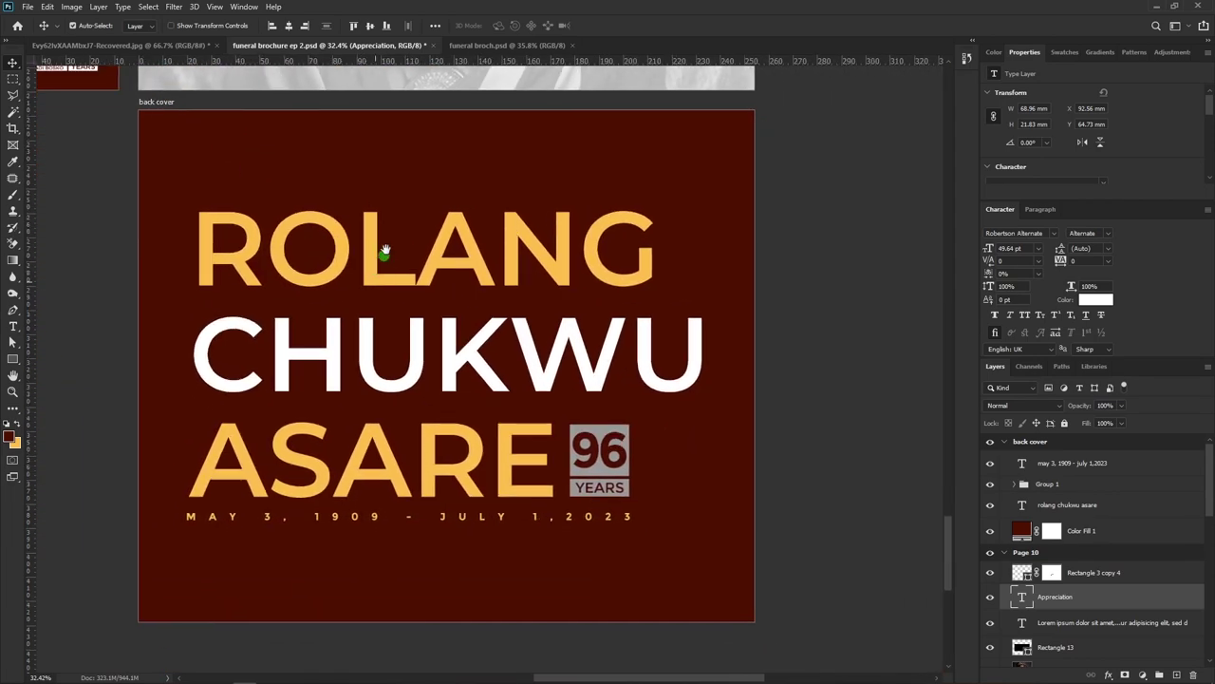
pyautogui.moveTo(385, 250); pyautogui.dragTo(388, 231)
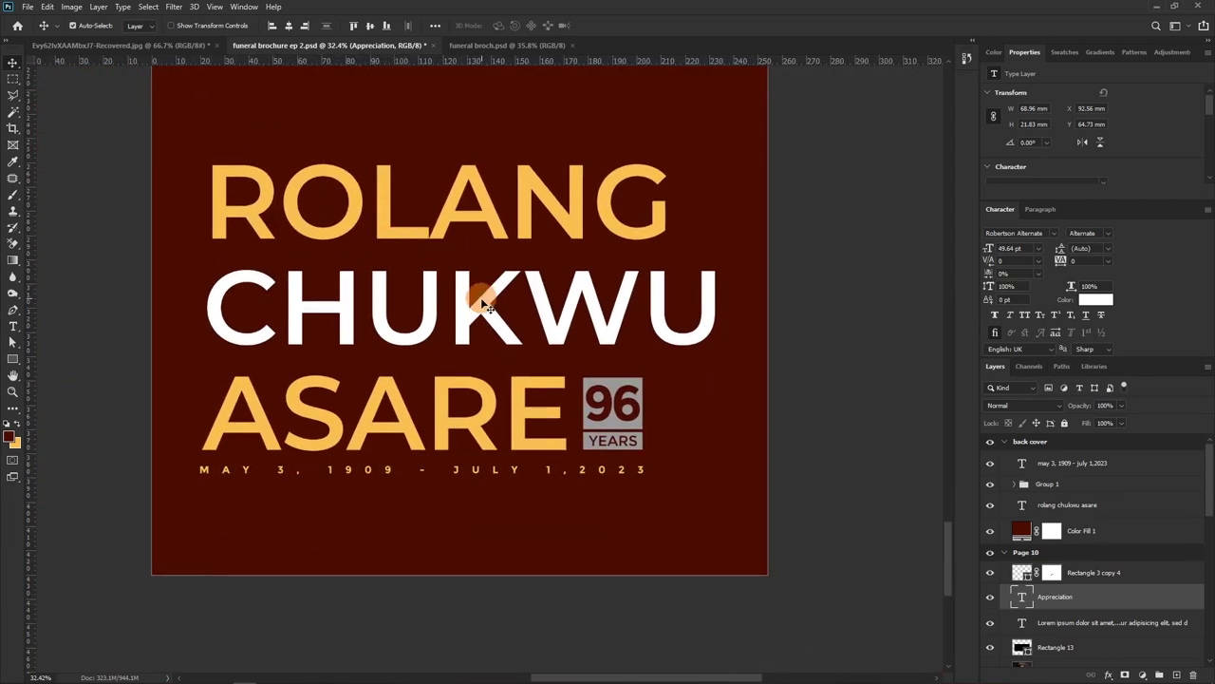
pyautogui.moveTo(458, 265); pyautogui.dragTo(433, 393)
pyautogui.moveTo(481, 154); pyautogui.dragTo(488, 326)
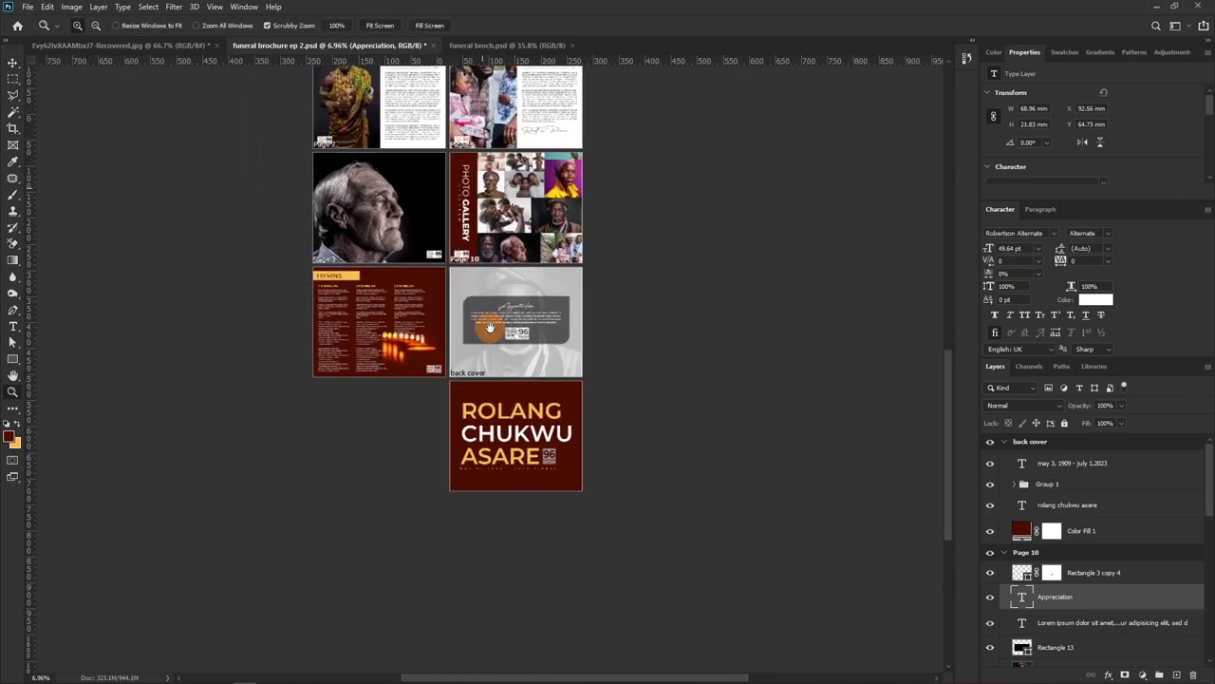
pyautogui.moveTo(442, 124); pyautogui.dragTo(475, 269)
pyautogui.moveTo(458, 454); pyautogui.dragTo(480, 274)
pyautogui.moveTo(492, 568); pyautogui.dragTo(495, 342)
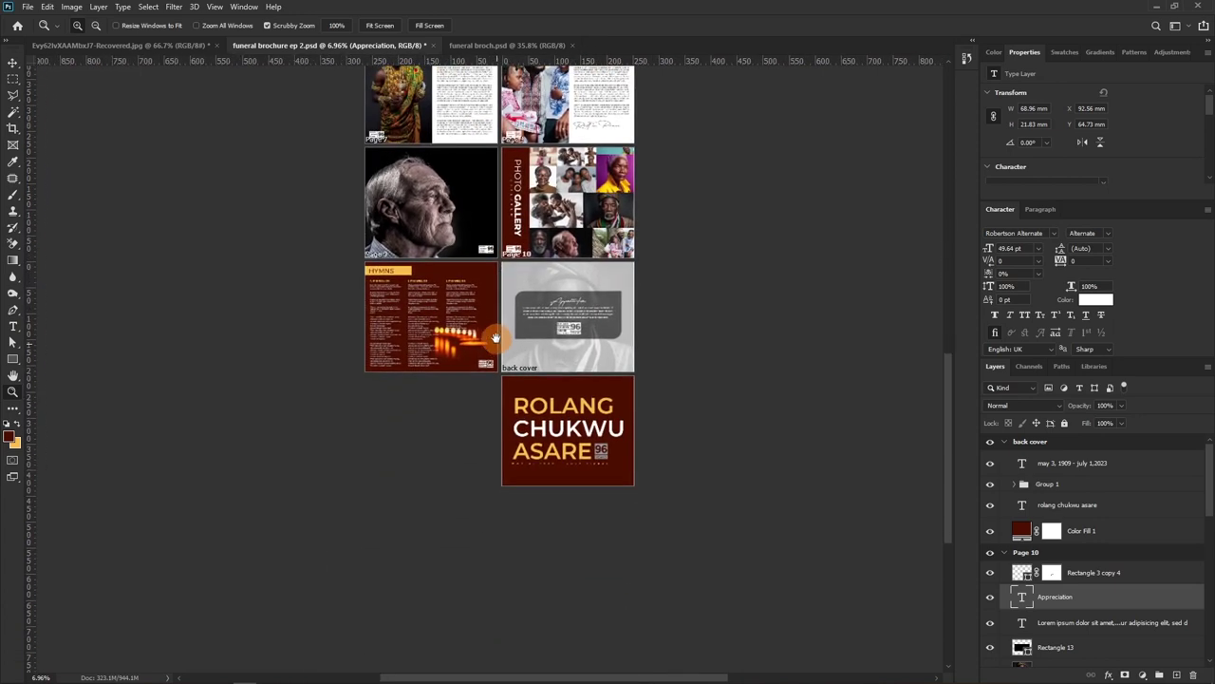